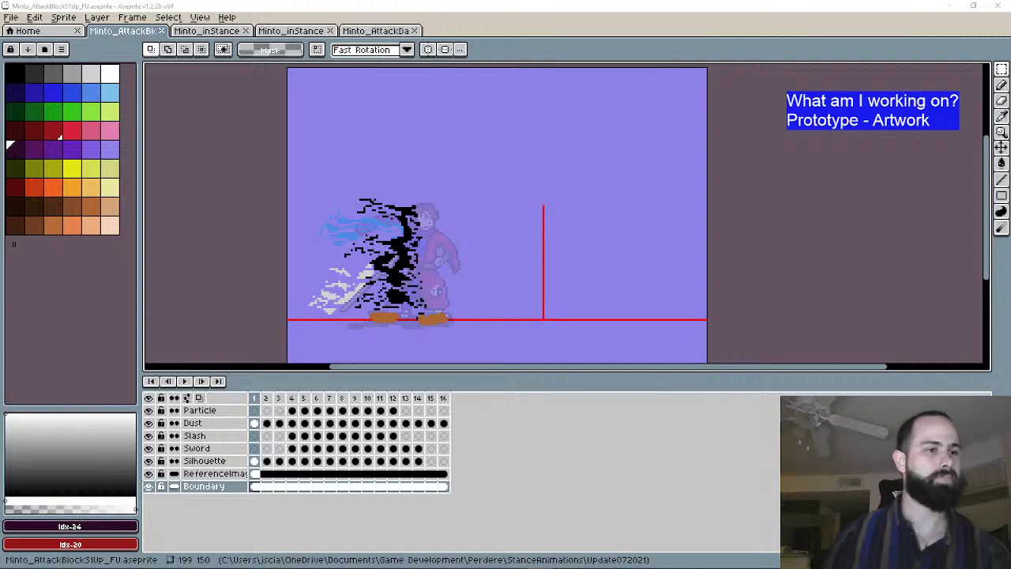
Step: Switch to the Unreal Editor, run a short play preview of PrototypeLevel and stop it
{"action": "key", "text": "alt+Tab"}
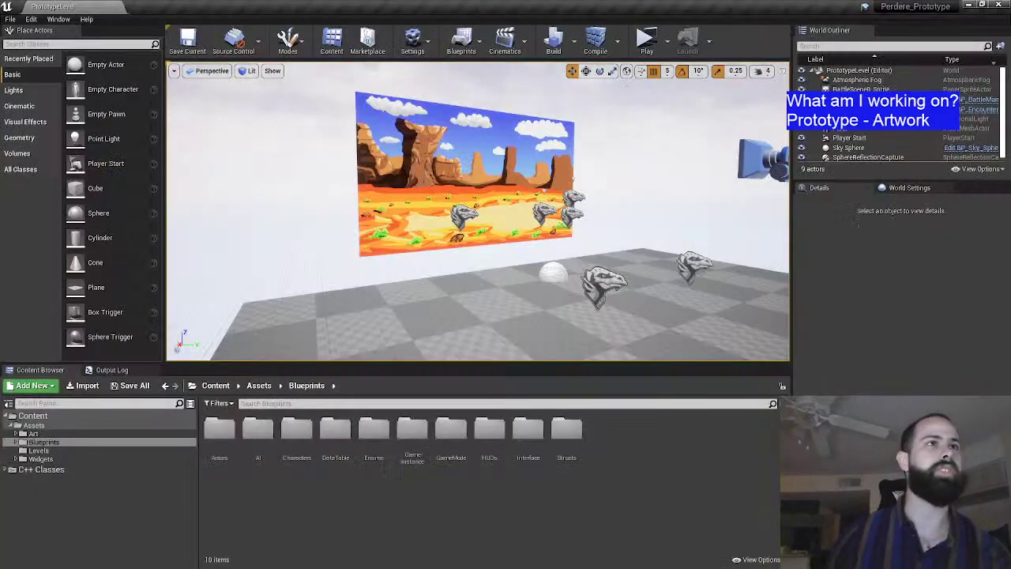
{"action": "left_click", "coordinate": [646, 40]}
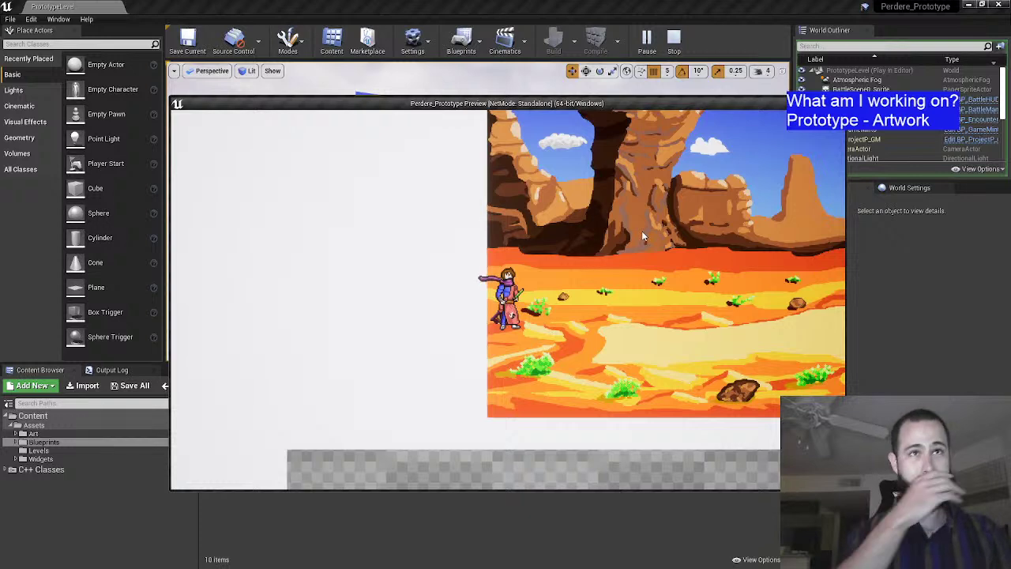
{"action": "key", "text": "Escape"}
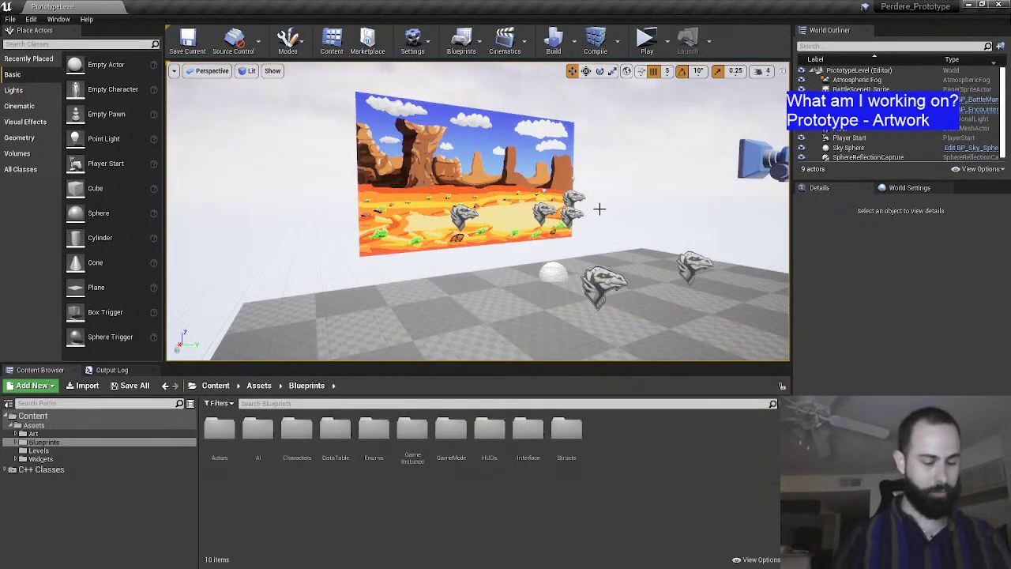
Step: Start a new play preview of the level and walk the character back and forth near the start of the desert backdrop
{"action": "left_click_drag", "start_coordinate": [600, 209], "coordinate": [556, 208]}
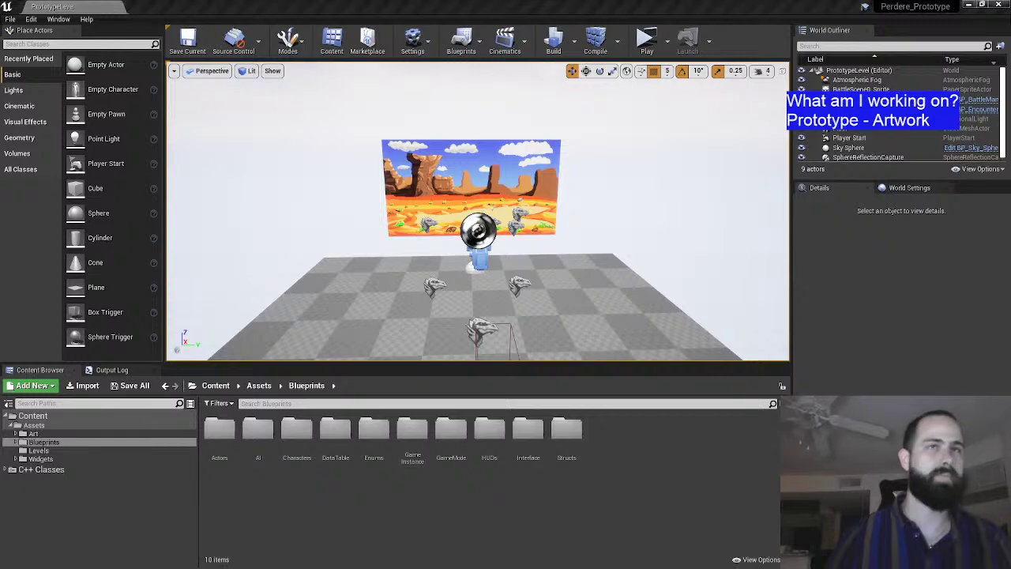
{"action": "left_click_drag", "start_coordinate": [376, 229], "coordinate": [245, 246]}
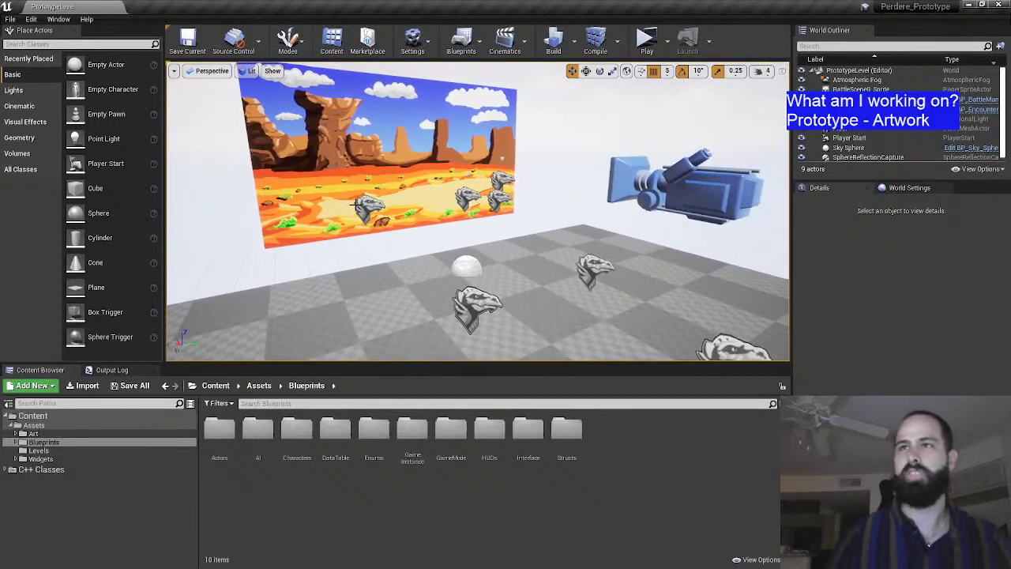
{"action": "left_click", "coordinate": [646, 40]}
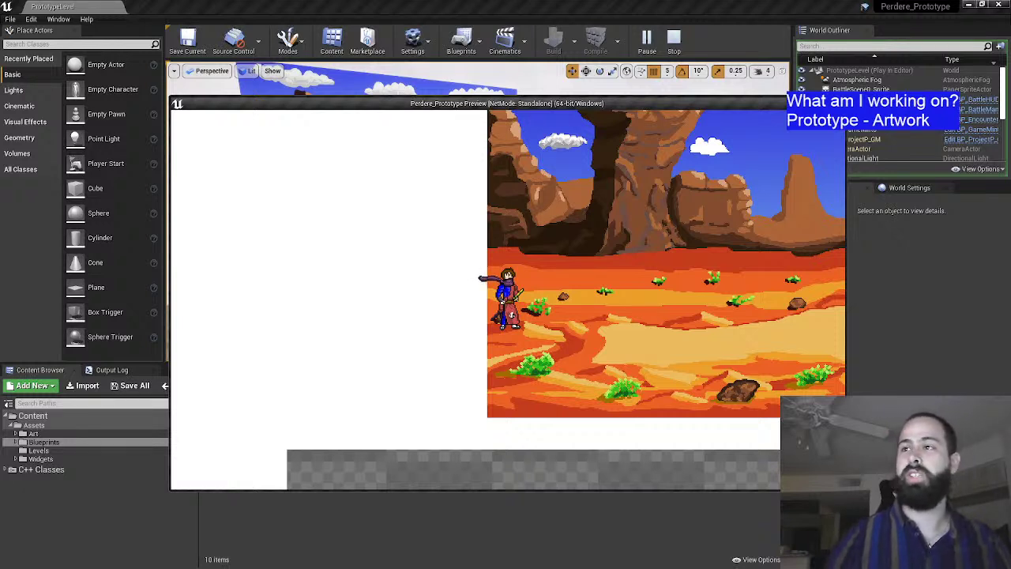
{"action": "key", "text": "a"}
{"action": "key", "text": "d"}
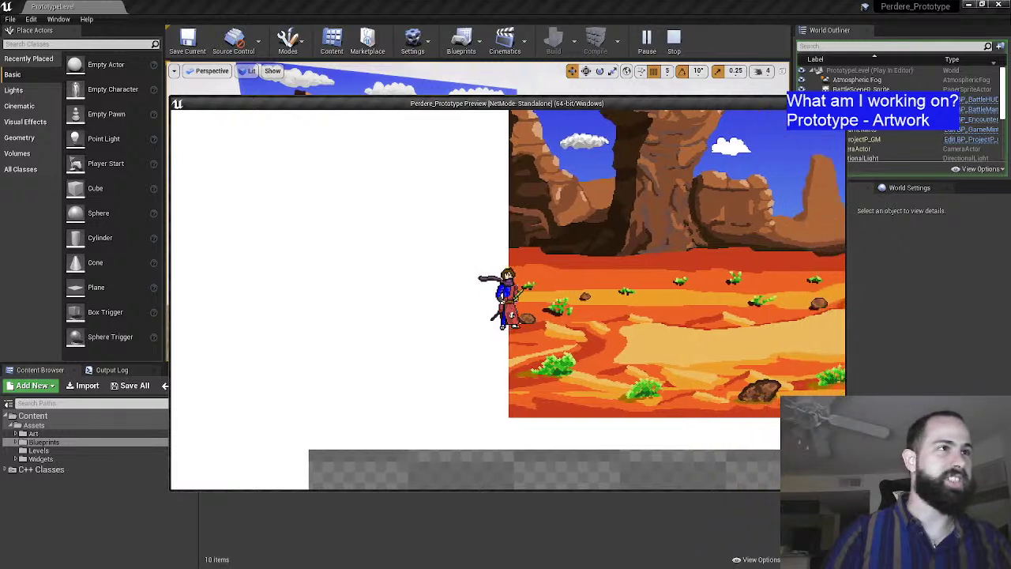
{"action": "key", "text": "a"}
{"action": "key", "text": "d"}
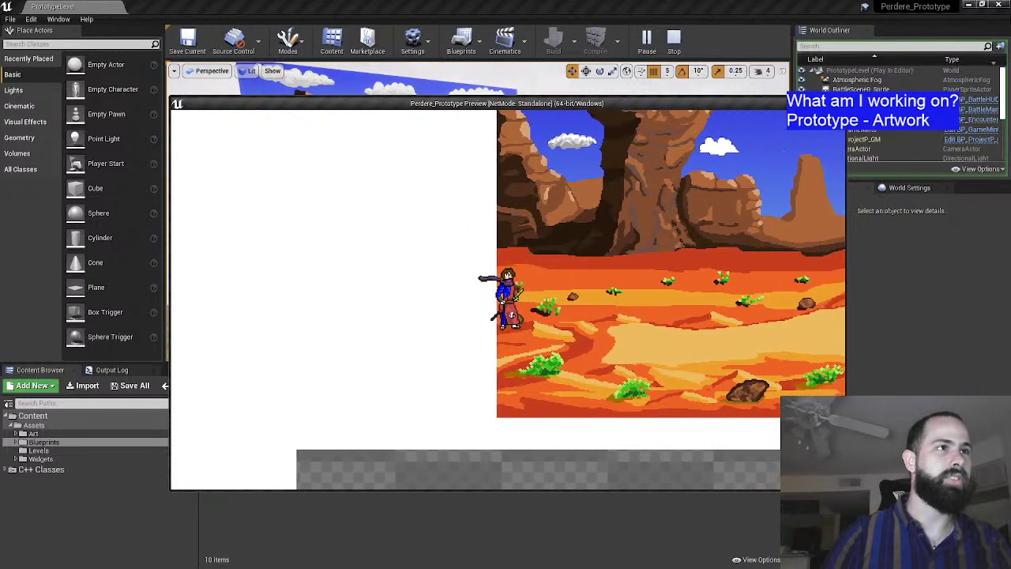
{"action": "key", "text": "a"}
{"action": "key", "text": "d"}
{"action": "key", "text": "a"}
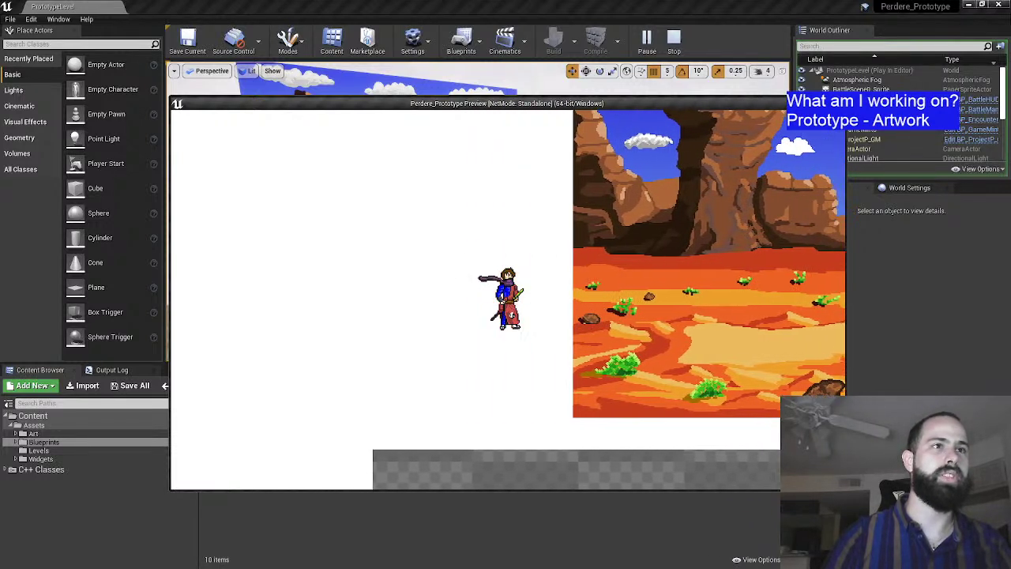
{"action": "key", "text": "d"}
{"action": "key", "text": "a"}
{"action": "key", "text": "d"}
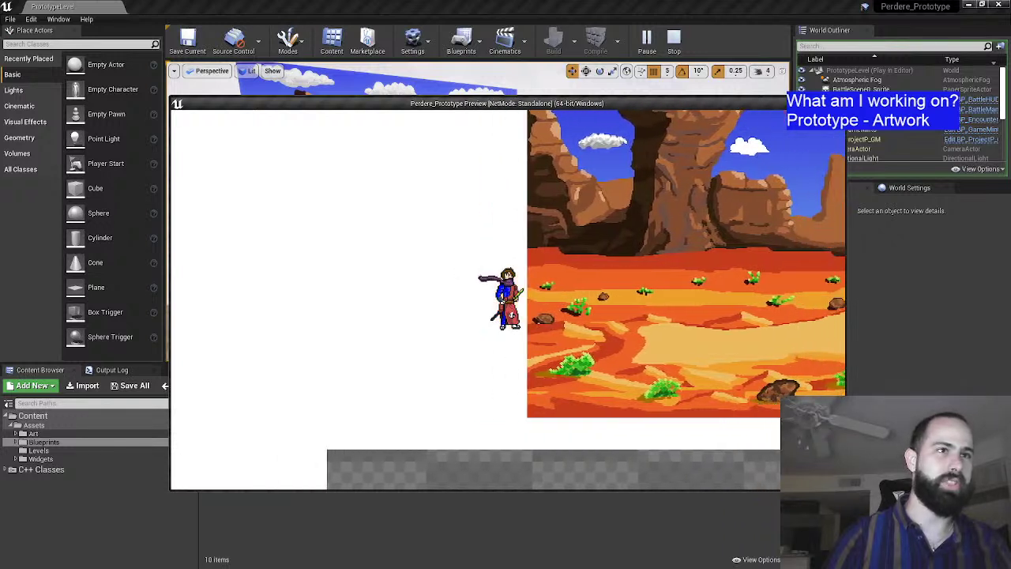
{"action": "key", "text": "a"}
{"action": "key", "text": "d"}
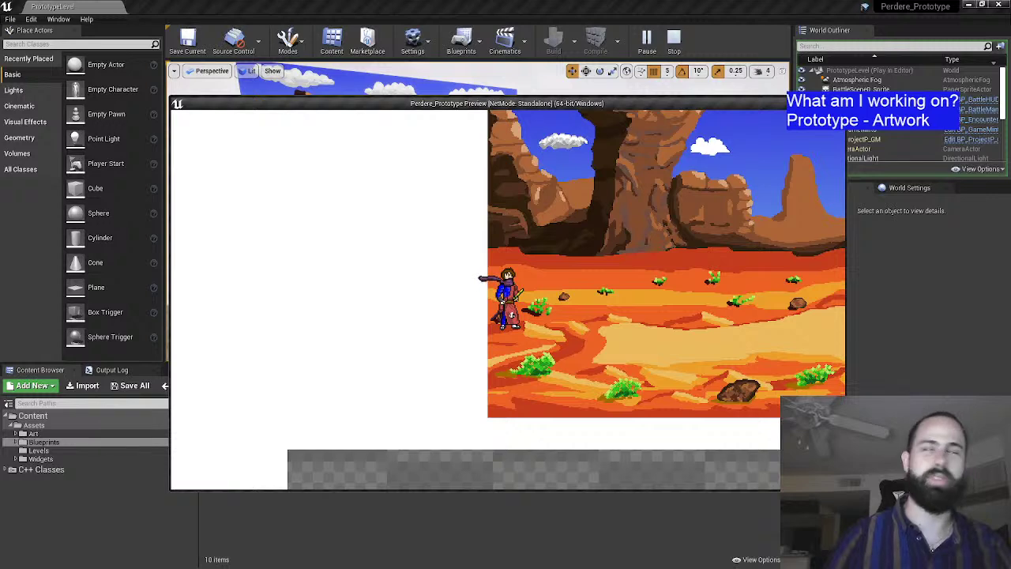
{"action": "key", "text": "a"}
{"action": "key", "text": "d"}
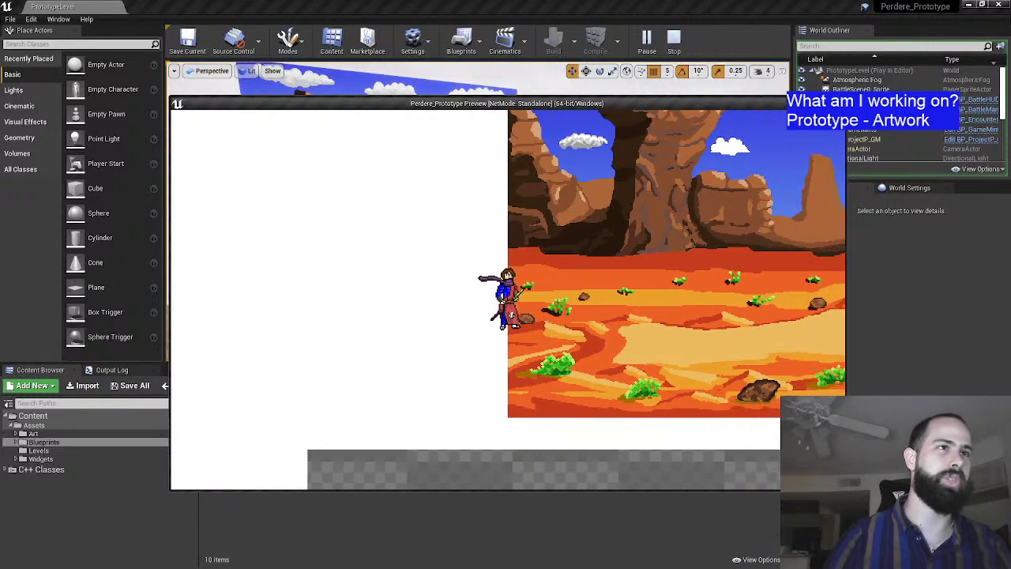
Step: Walk the character toward the desert scene to trigger the encounter and start the battle by choosing Fight
{"action": "key", "text": "d"}
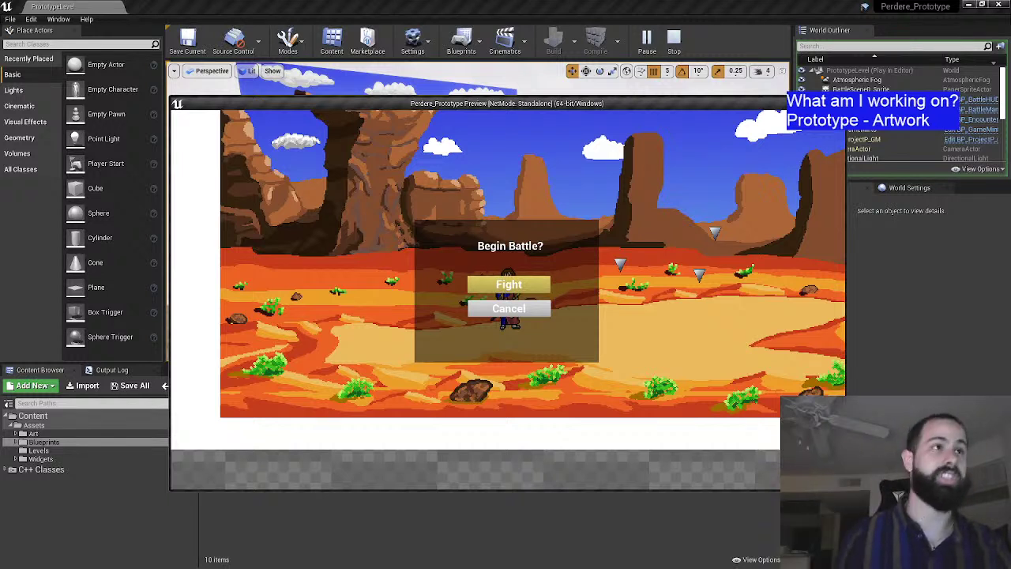
{"action": "key", "text": "Return"}
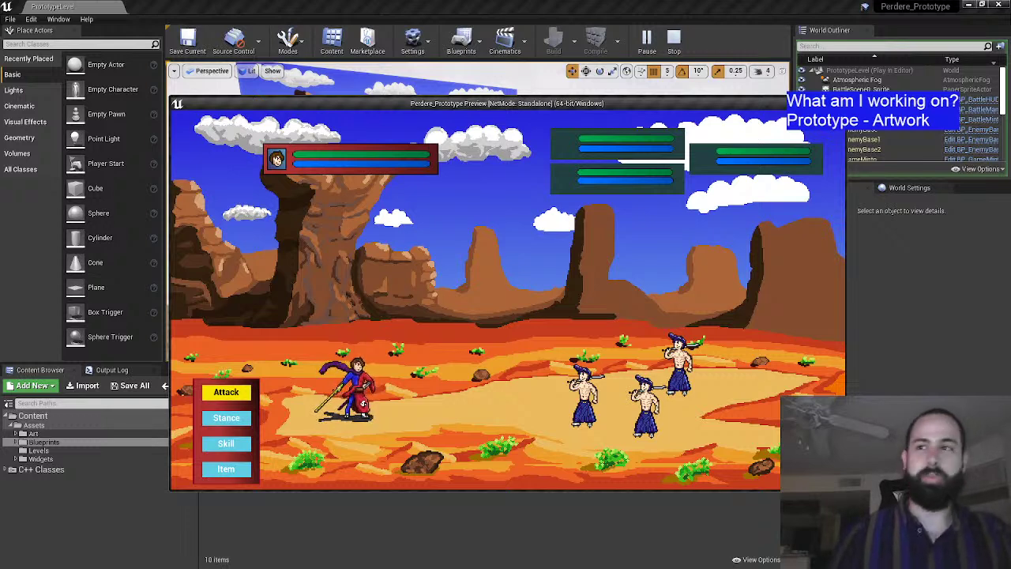
Step: Cycle through the battle commands from Attack down to Skill and back to Attack
{"action": "key", "text": "Down"}
{"action": "key", "text": "Down"}
{"action": "key", "text": "Up"}
{"action": "key", "text": "Up"}
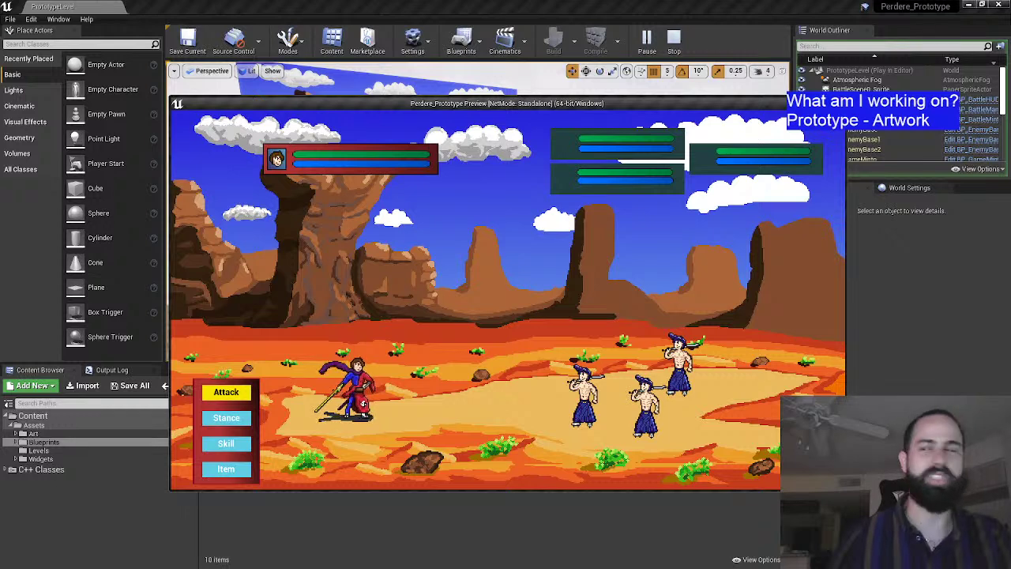
{"action": "key", "text": "Down"}
{"action": "key", "text": "Down"}
{"action": "key", "text": "Up"}
{"action": "key", "text": "Up"}
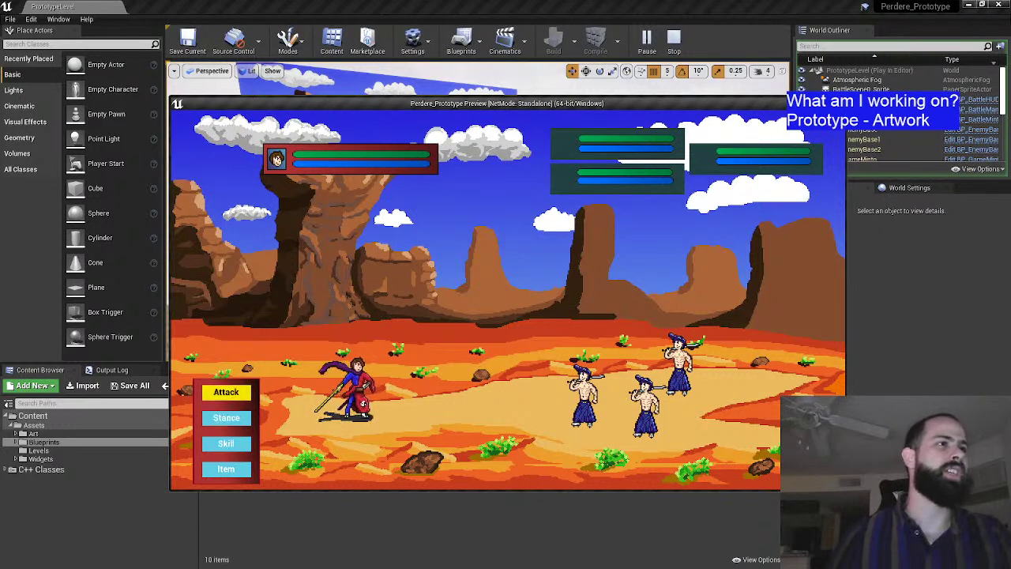
Step: Choose Attack, try the different arrow directions, and attack the first enemy with the left-arrow direction
{"action": "key", "text": "Return"}
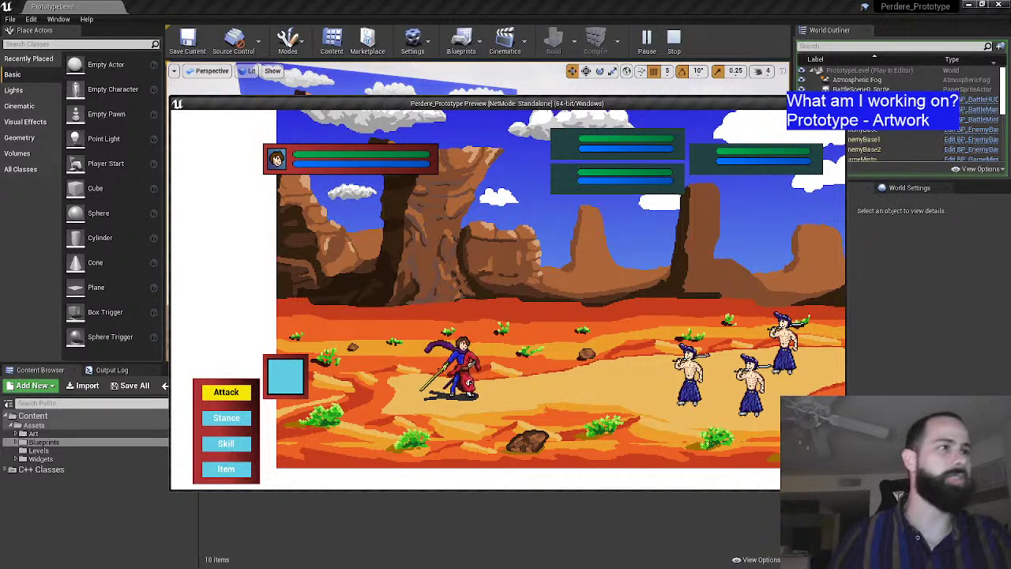
{"action": "key", "text": "Up"}
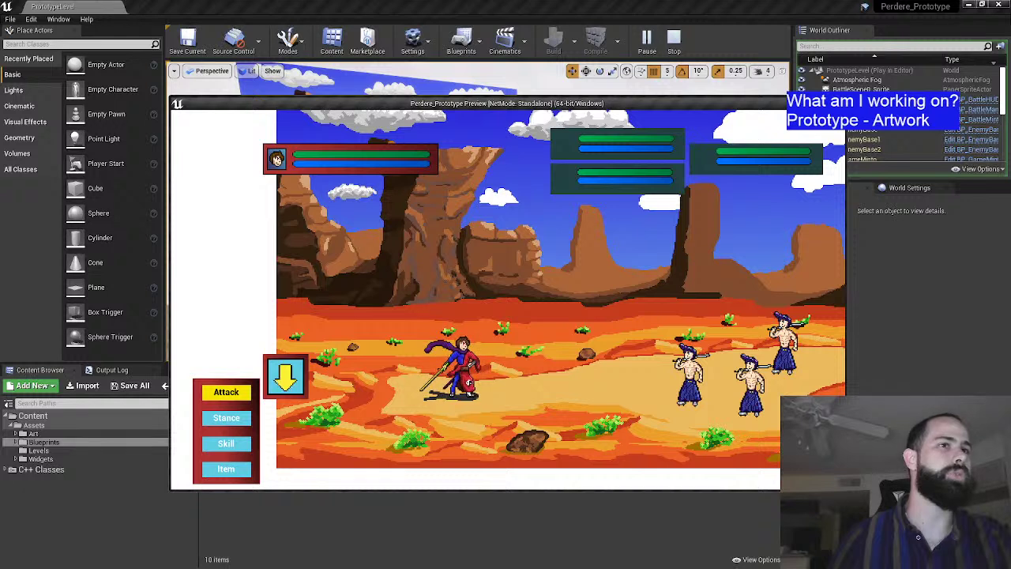
{"action": "key", "text": "Down"}
{"action": "key", "text": "Right"}
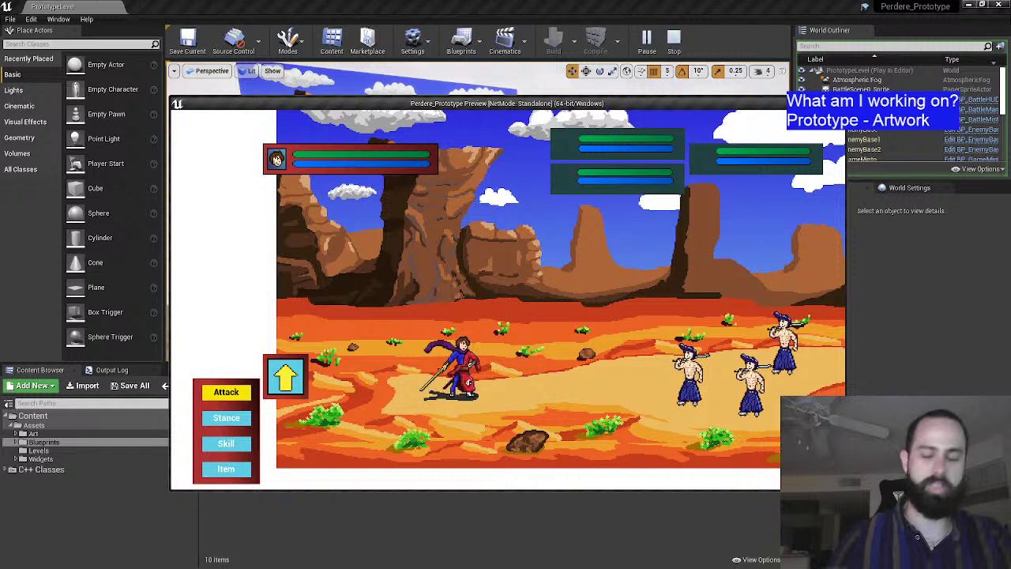
{"action": "key", "text": "Left"}
{"action": "key", "text": "Right"}
{"action": "key", "text": "Left"}
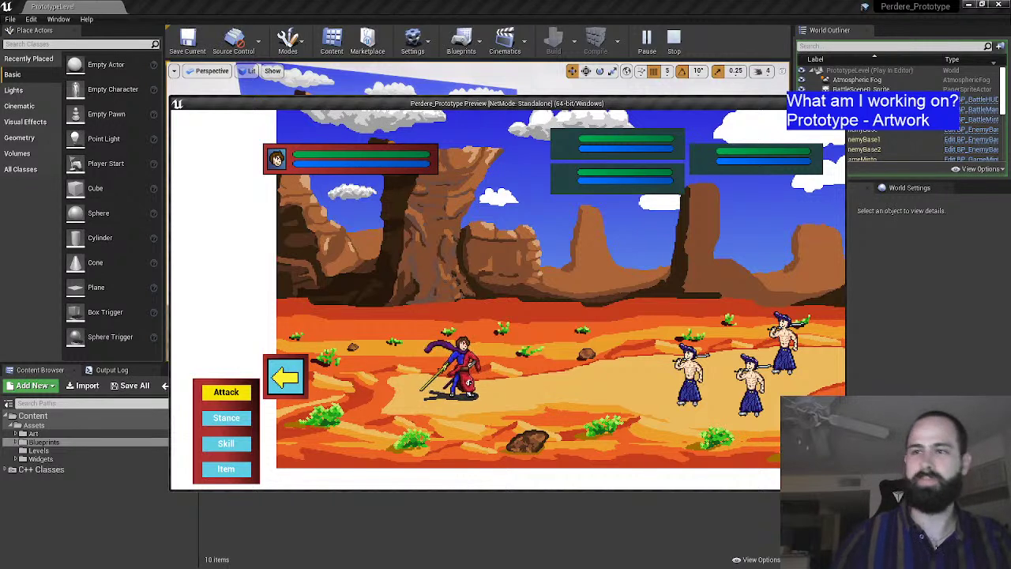
{"action": "key", "text": "Return"}
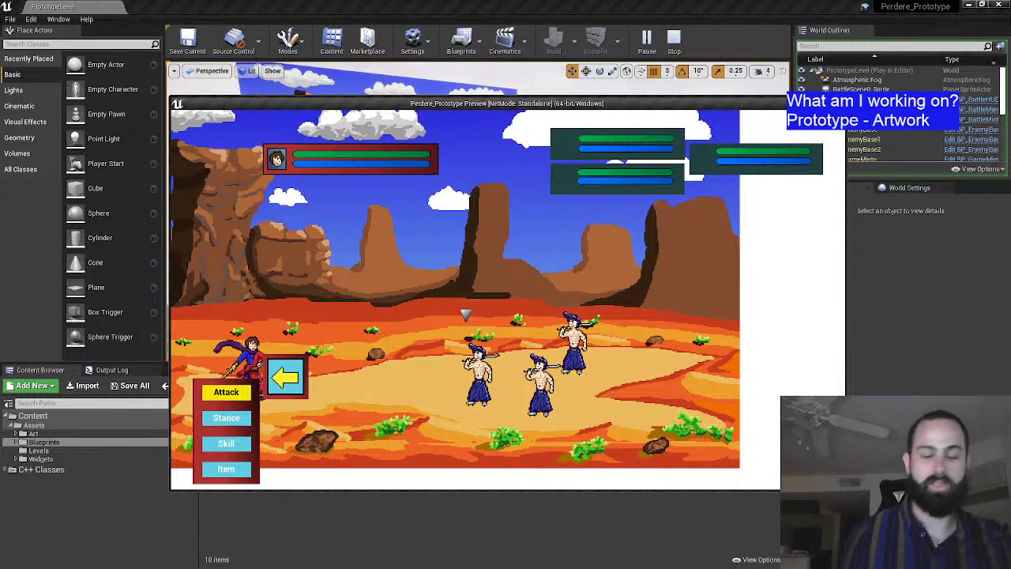
{"action": "key", "text": "Return"}
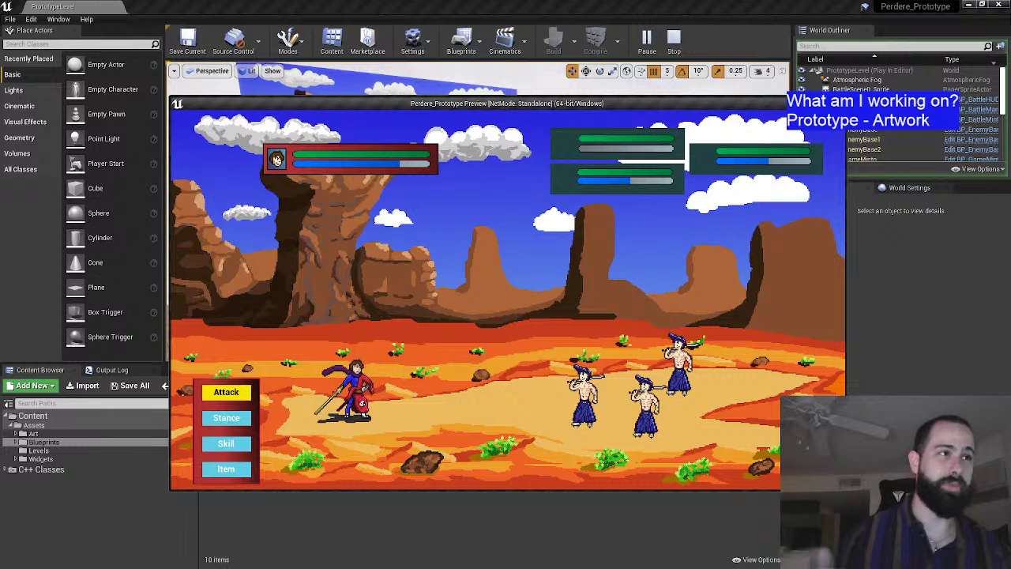
Step: Attack the first enemy again using the right-arrow direction and play through the enemies' turn
{"action": "key", "text": "Return"}
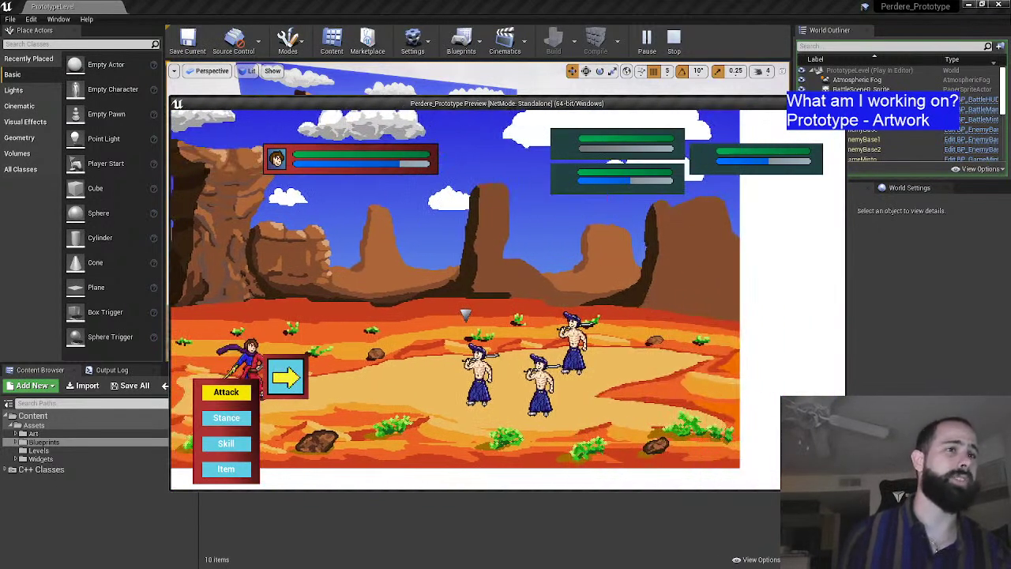
{"action": "key", "text": "Return"}
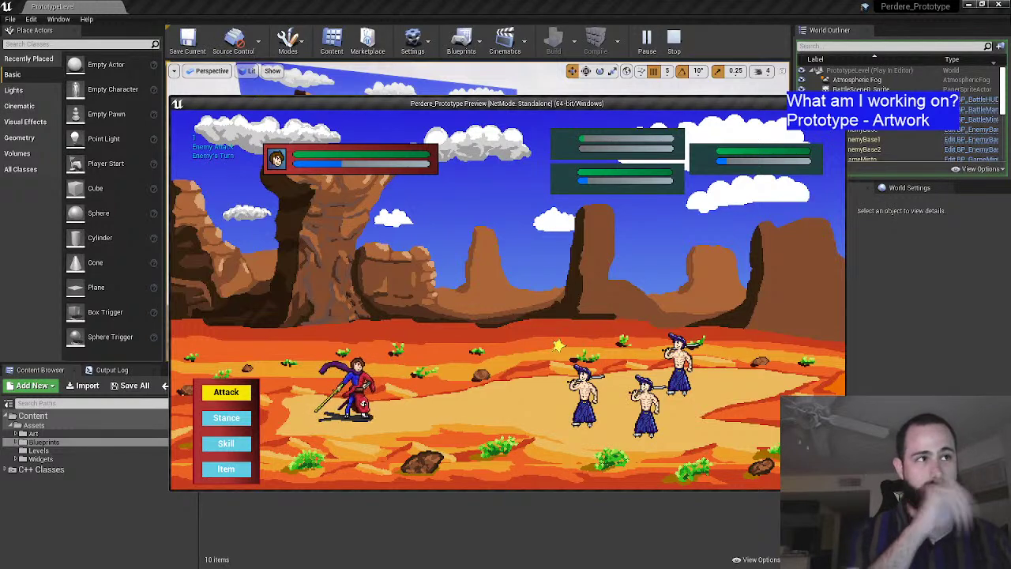
{"action": "key", "text": "space"}
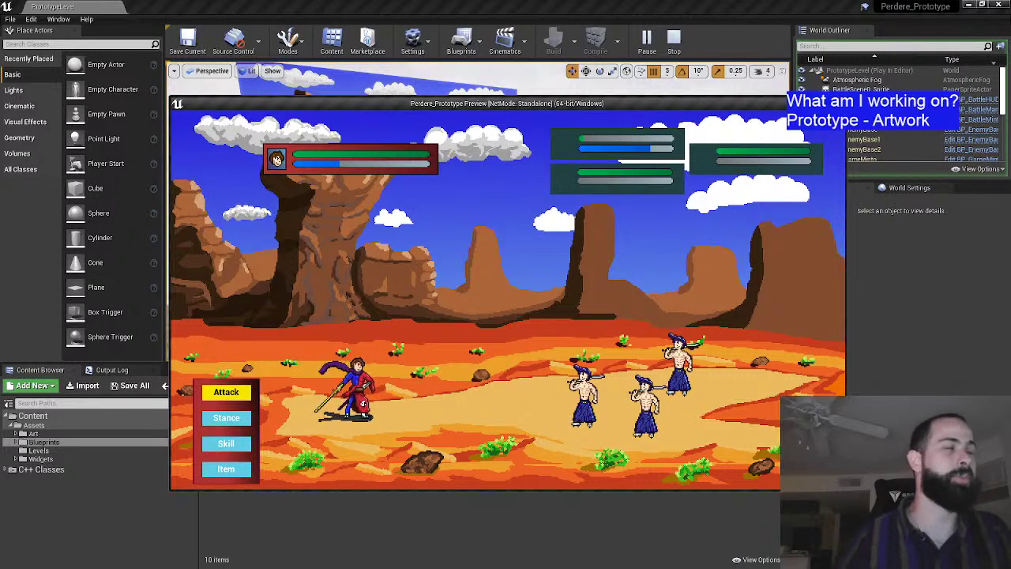
Step: Attack the second enemy using the down-arrow direction
{"action": "key", "text": "Down"}
{"action": "key", "text": "Up"}
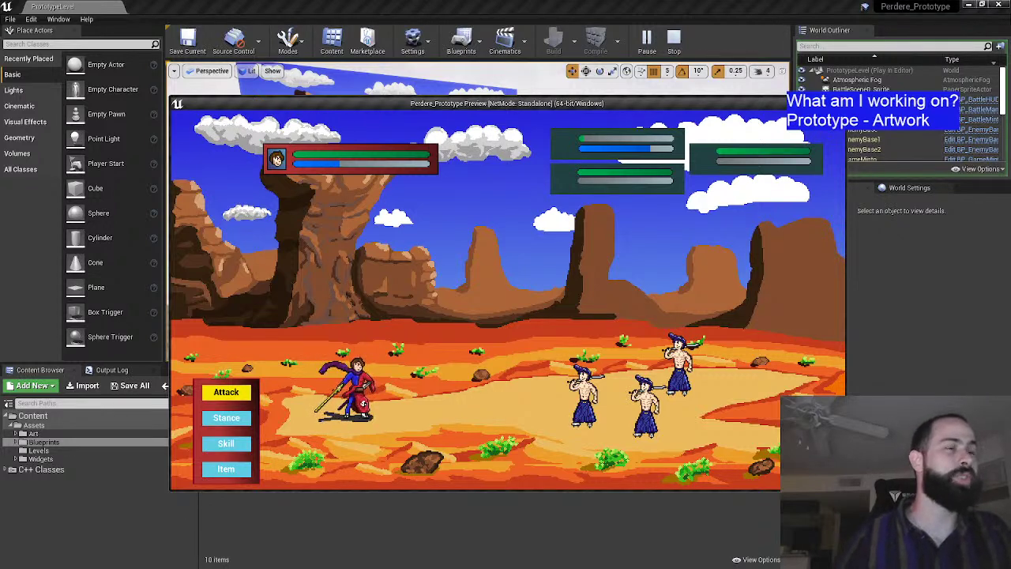
{"action": "key", "text": "Return"}
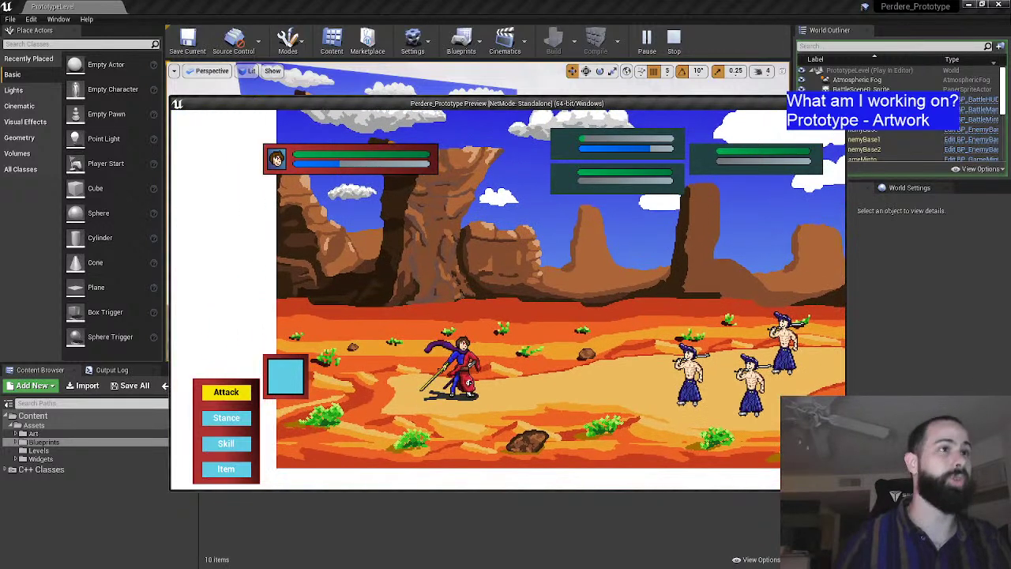
{"action": "key", "text": "Down"}
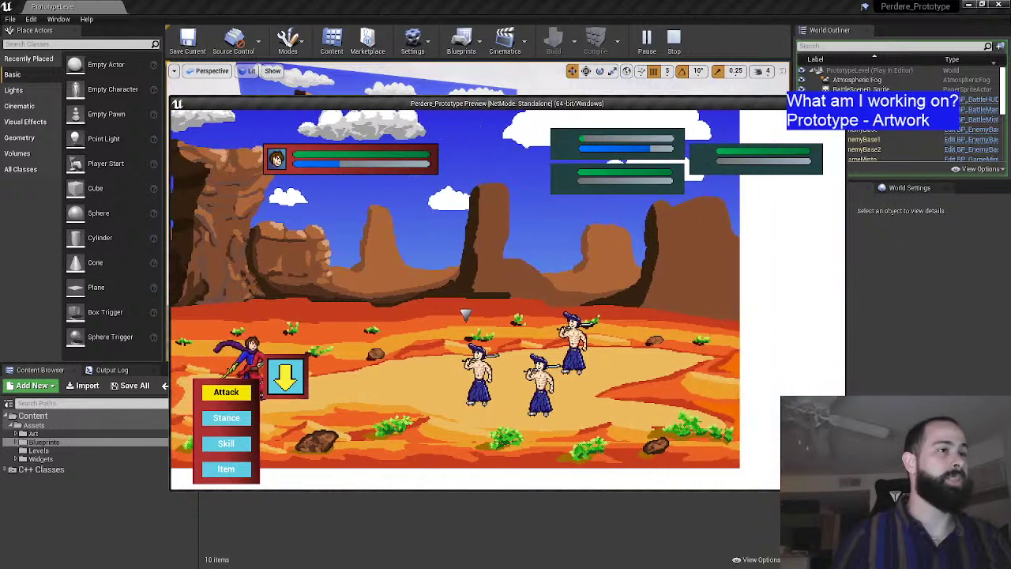
{"action": "key", "text": "Down"}
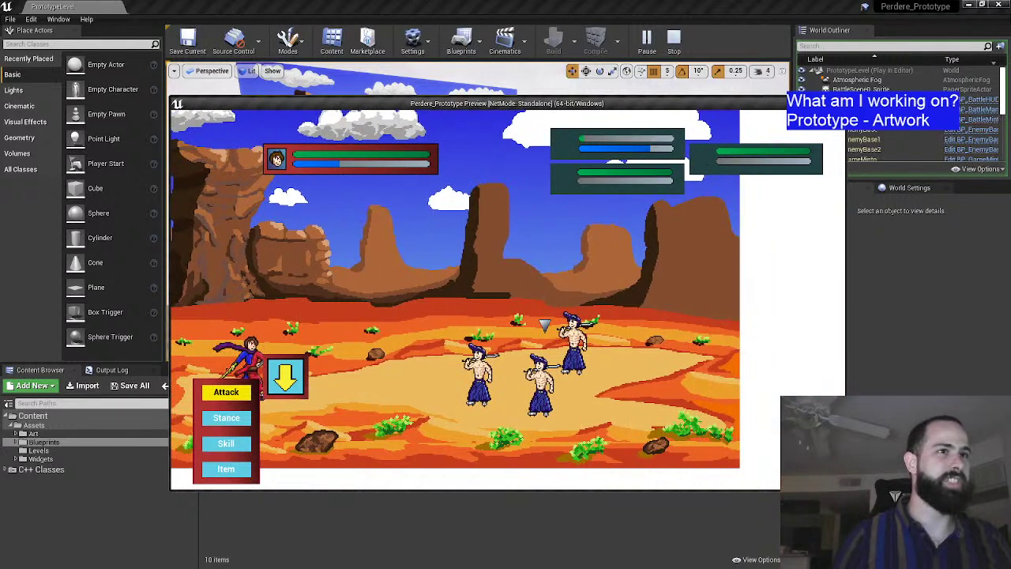
{"action": "key", "text": "Return"}
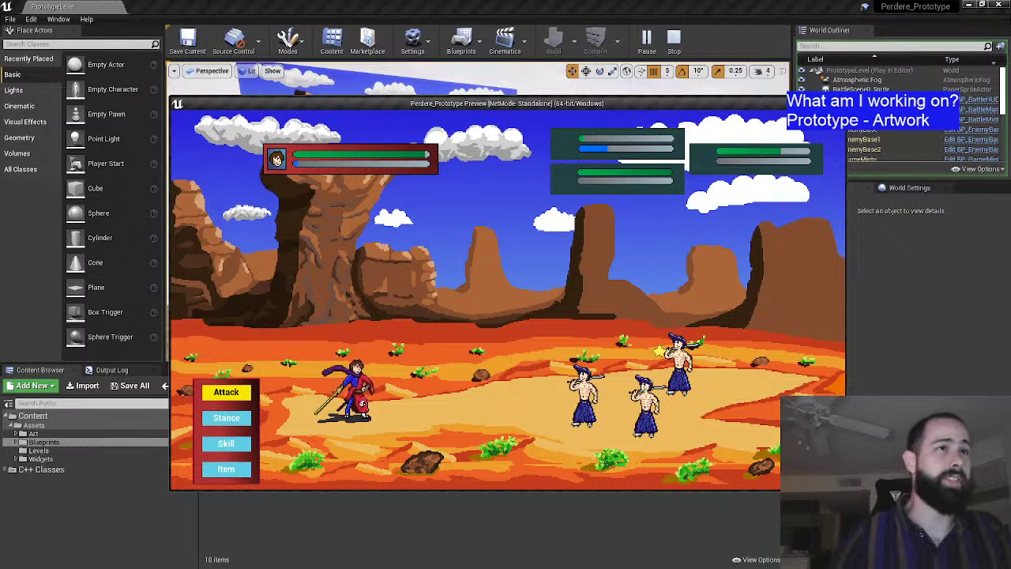
Step: Move through the battle commands to Skill and use the Absorb skill
{"action": "key", "text": "Down"}
{"action": "key", "text": "Down"}
{"action": "key", "text": "Up"}
{"action": "key", "text": "Up"}
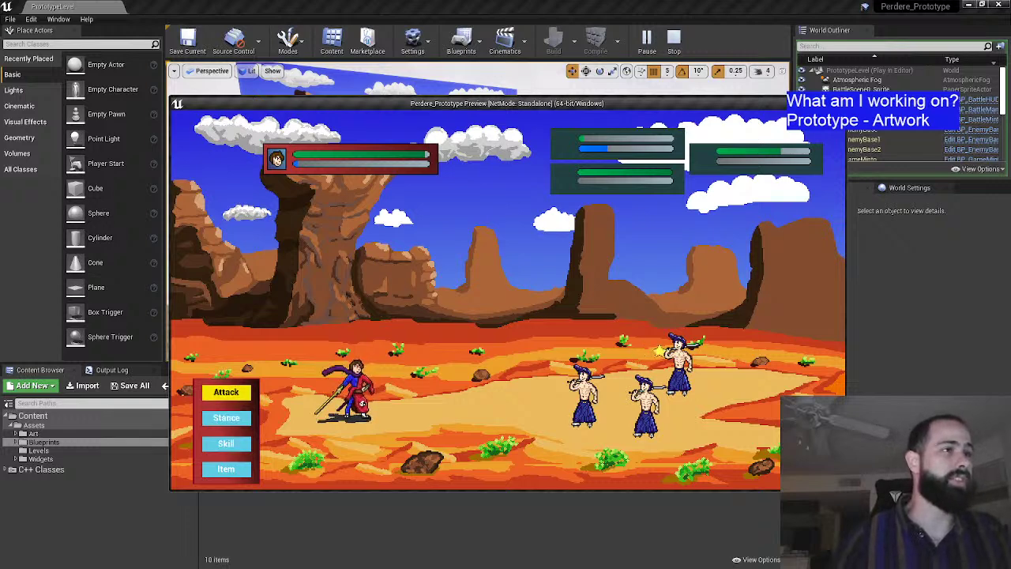
{"action": "key", "text": "Down"}
{"action": "key", "text": "Down"}
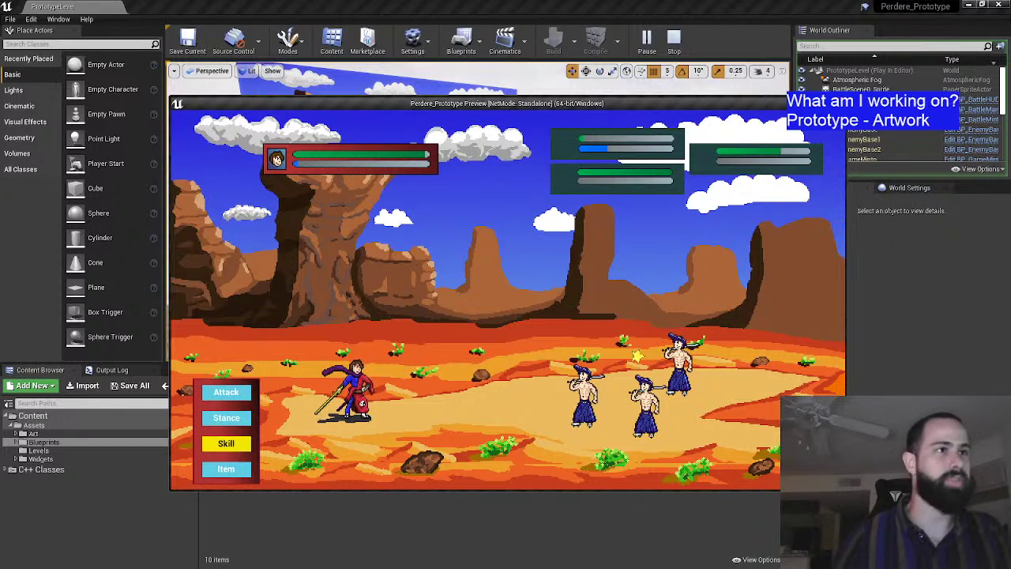
{"action": "key", "text": "Return"}
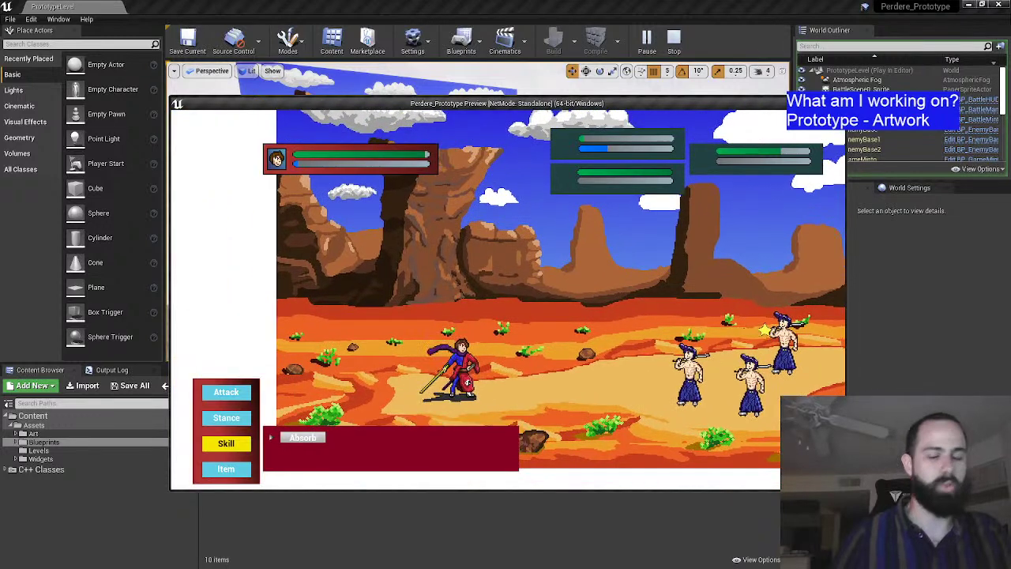
{"action": "key", "text": "Return"}
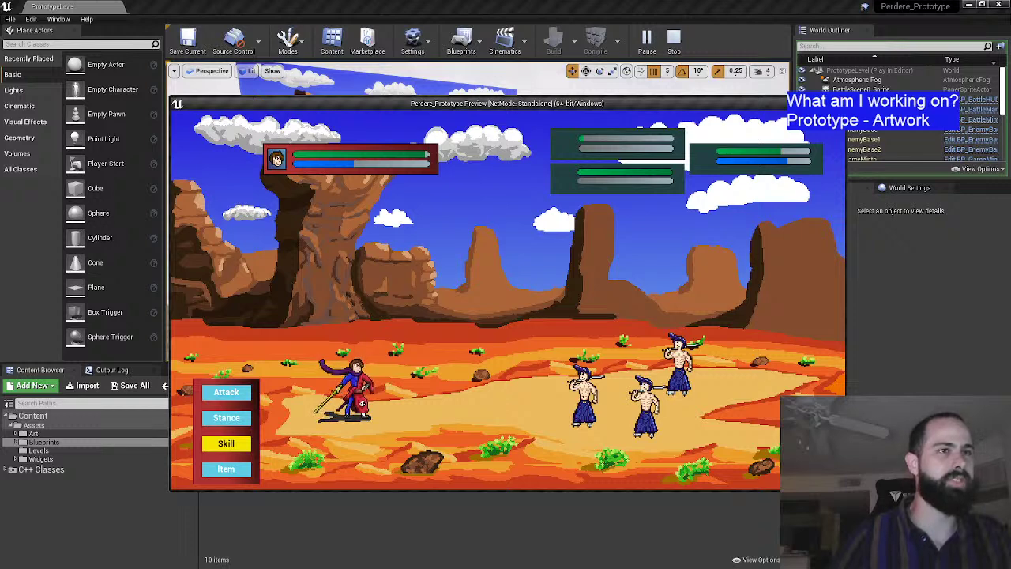
Step: Bring up the Stance command, cycle back and forth through the four stances, and switch the character to Stance 2
{"action": "key", "text": "Up"}
{"action": "key", "text": "Return"}
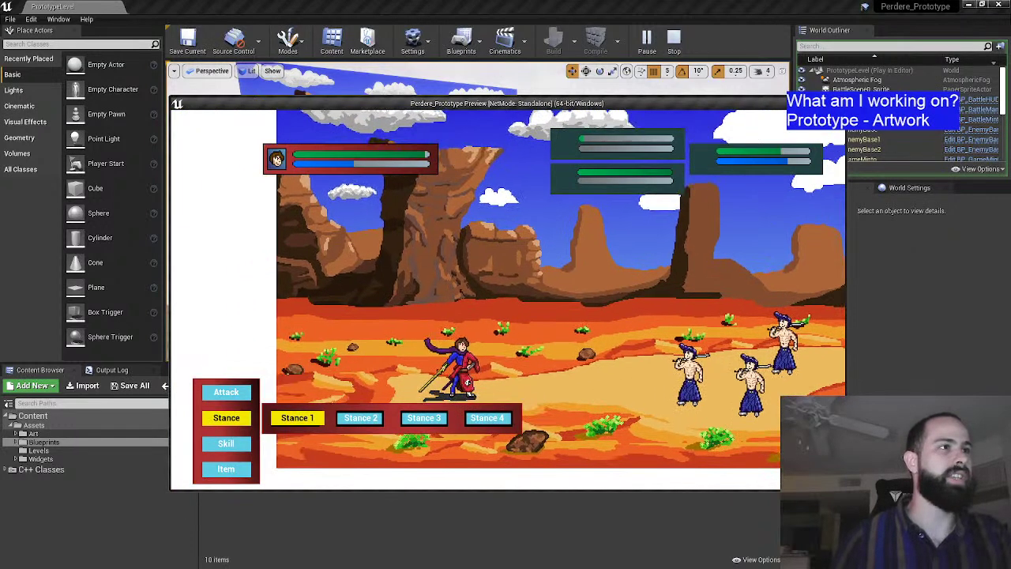
{"action": "key", "text": "Right"}
{"action": "key", "text": "Right"}
{"action": "key", "text": "Right"}
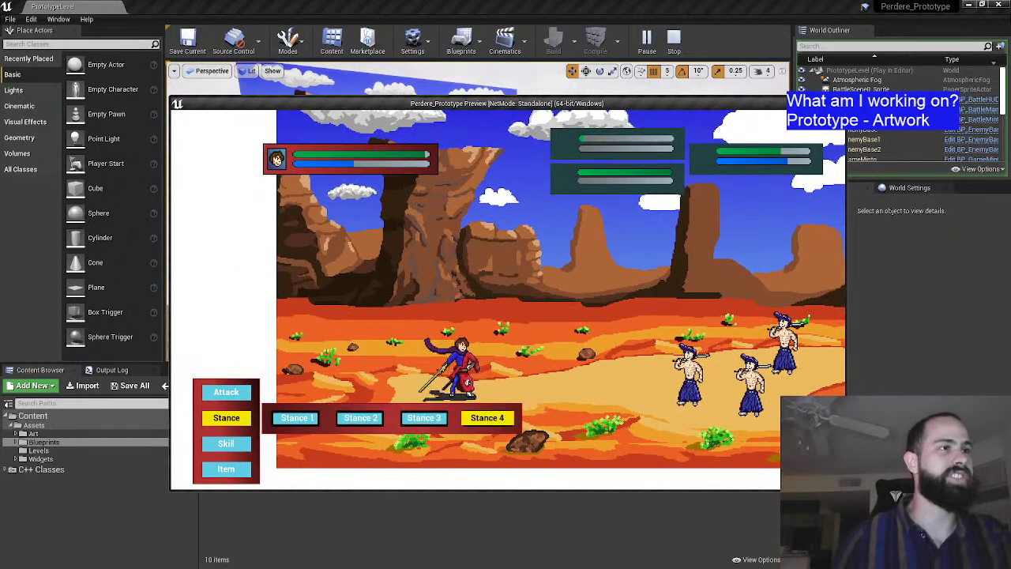
{"action": "key", "text": "Left"}
{"action": "key", "text": "Left"}
{"action": "key", "text": "Left"}
{"action": "key", "text": "Right"}
{"action": "key", "text": "Right"}
{"action": "key", "text": "Right"}
{"action": "key", "text": "Left"}
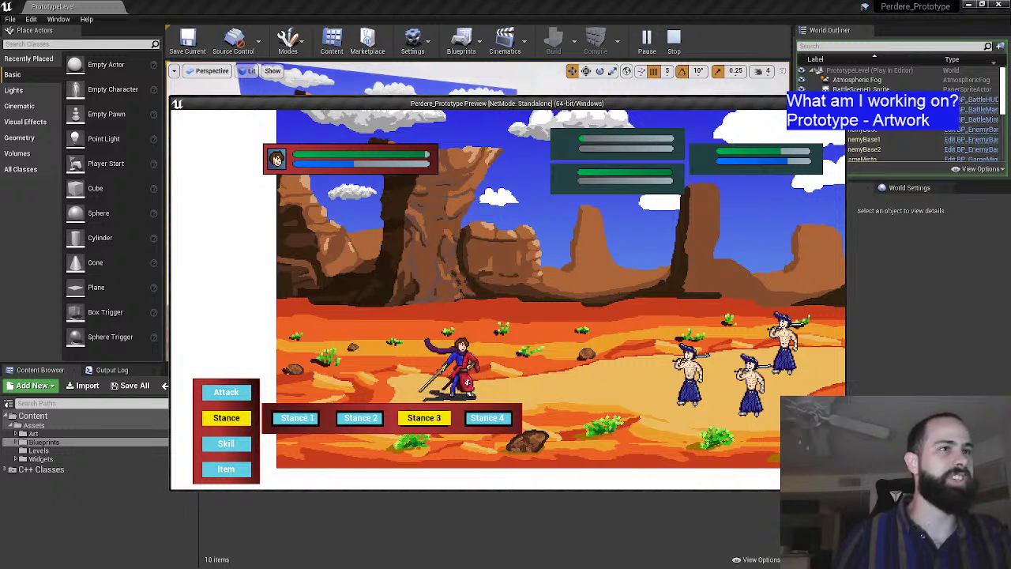
{"action": "key", "text": "Left"}
{"action": "key", "text": "Left"}
{"action": "key", "text": "Right"}
{"action": "key", "text": "Right"}
{"action": "key", "text": "Left"}
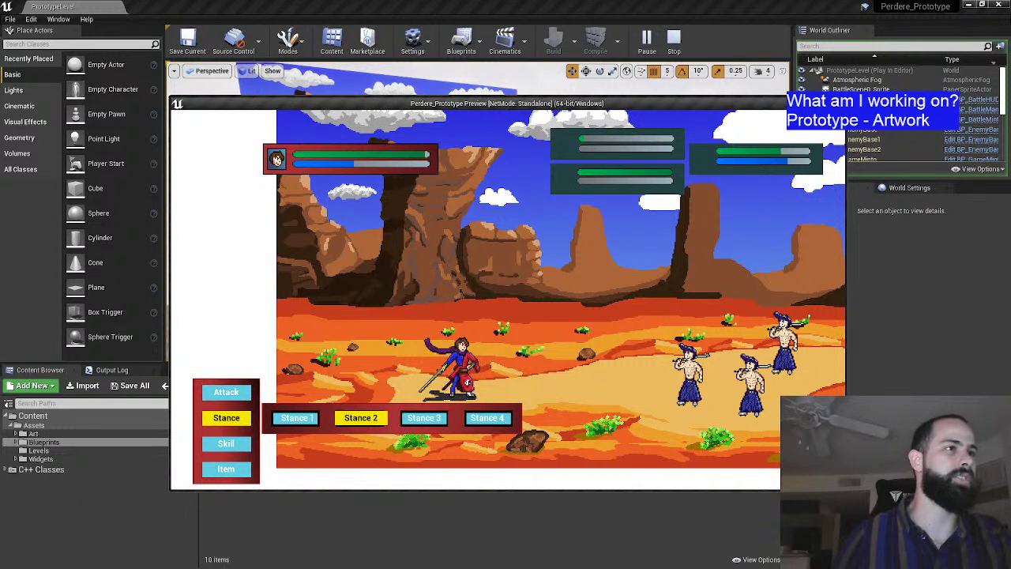
{"action": "key", "text": "Right"}
{"action": "key", "text": "Right"}
{"action": "key", "text": "Left"}
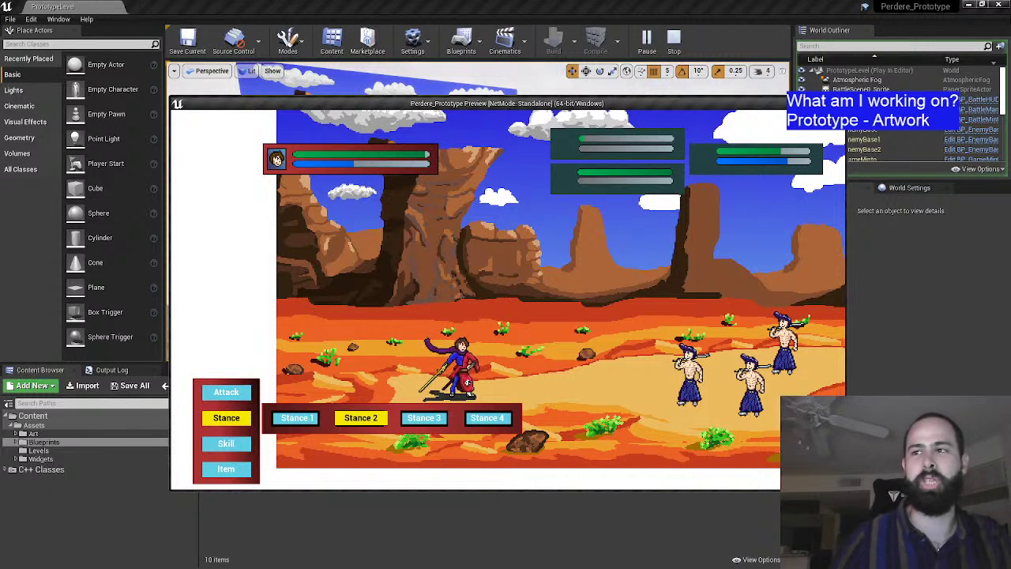
{"action": "key", "text": "Return"}
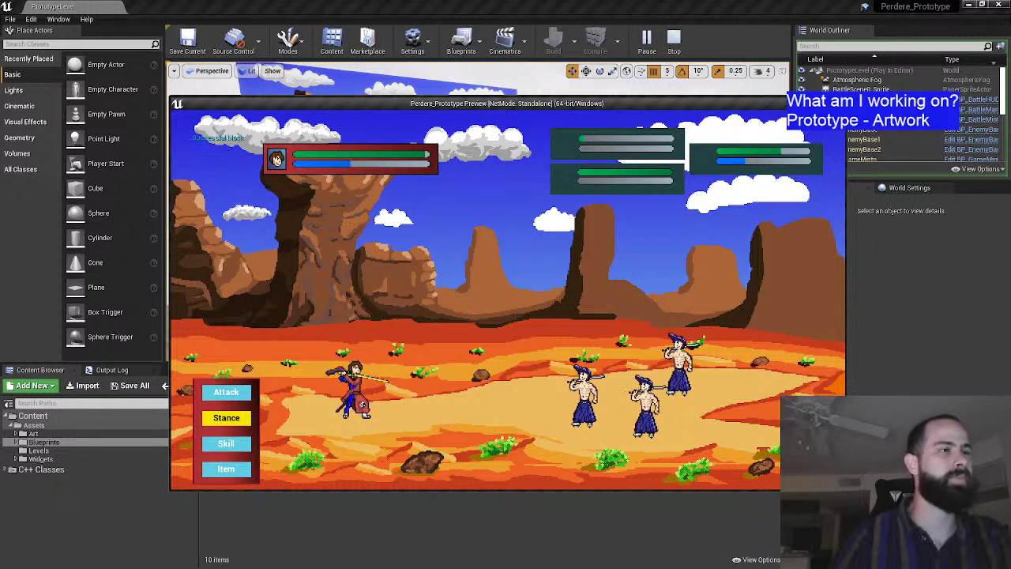
Step: Use the Death Strike skill on the rearmost enemy, and return to the Attack command
{"action": "key", "text": "Down"}
{"action": "key", "text": "Return"}
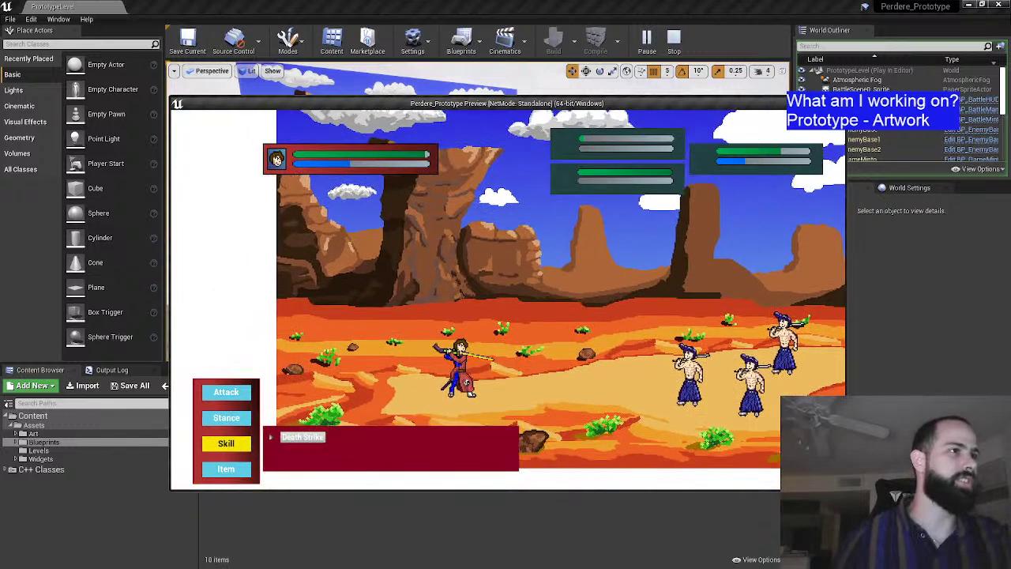
{"action": "key", "text": "Return"}
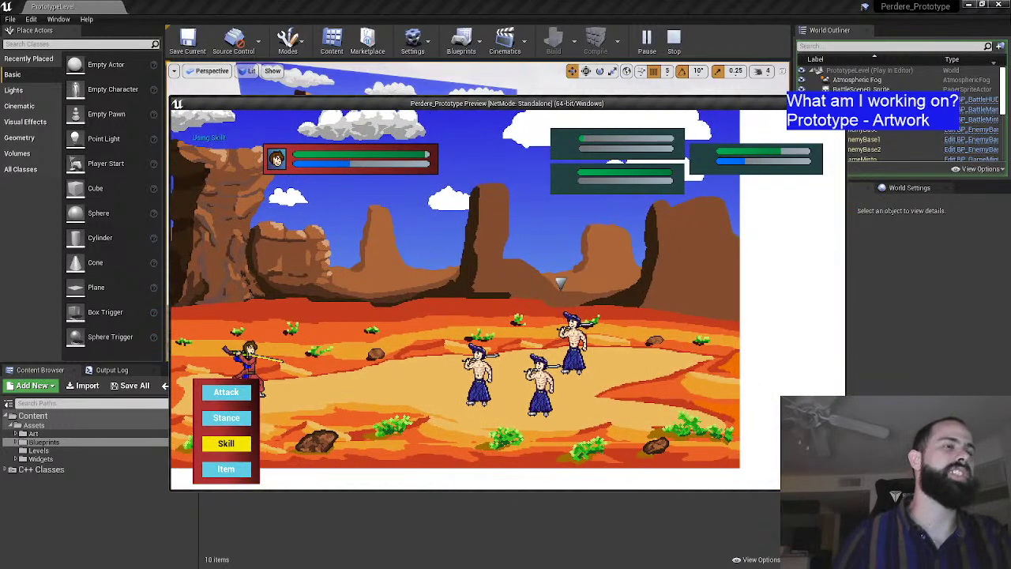
{"action": "key", "text": "Return"}
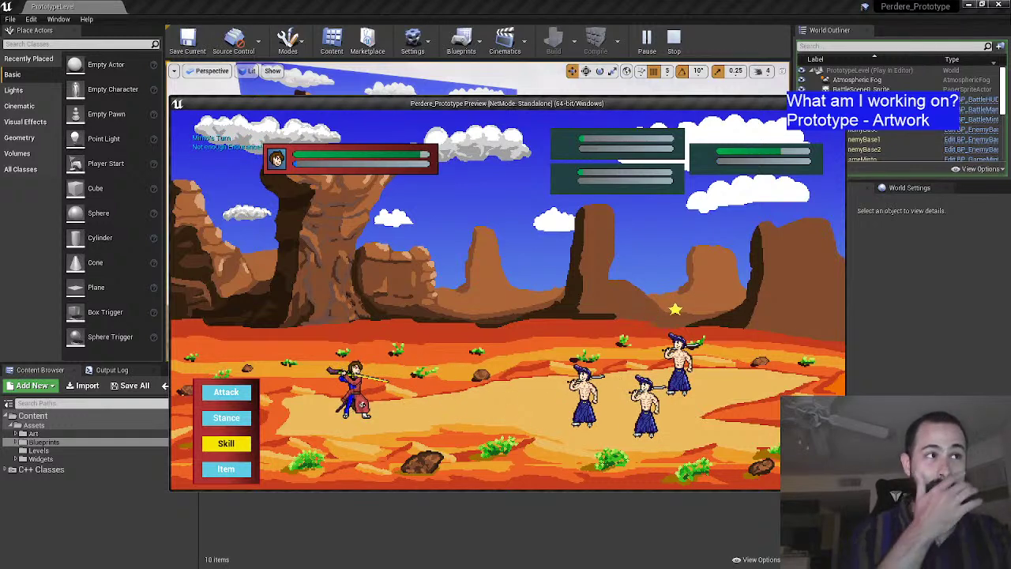
{"action": "key", "text": "Up"}
{"action": "key", "text": "Up"}
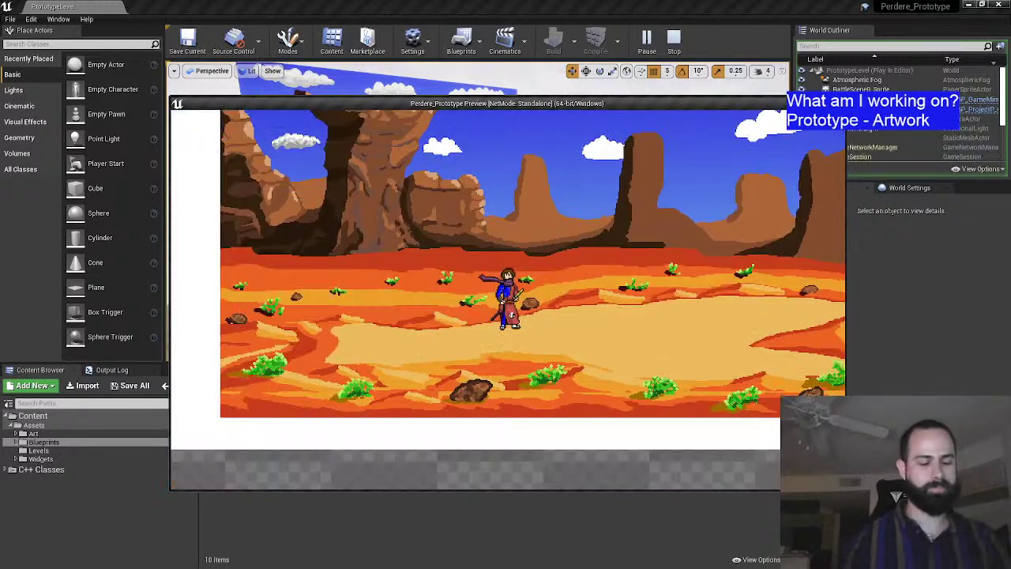
Step: Pause the game, quit the playtest and switch to Aseprite
{"action": "key", "text": "Escape"}
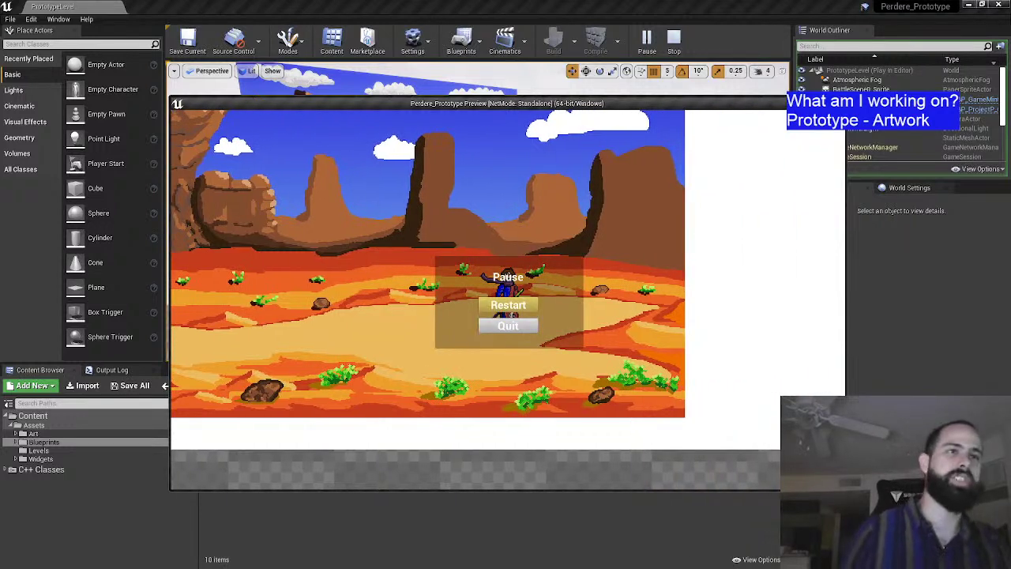
{"action": "left_click", "coordinate": [508, 326]}
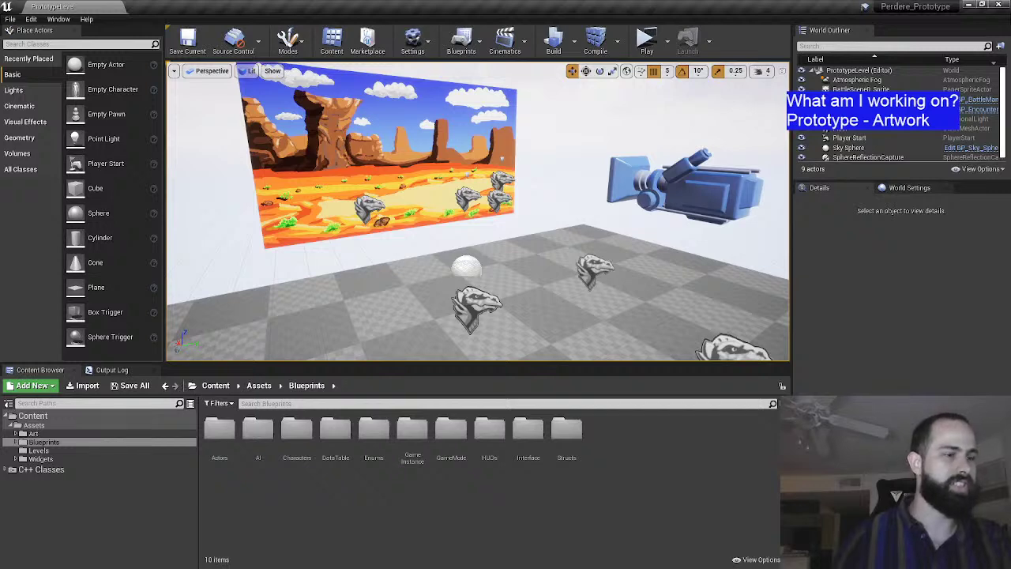
{"action": "key", "text": "alt+Tab"}
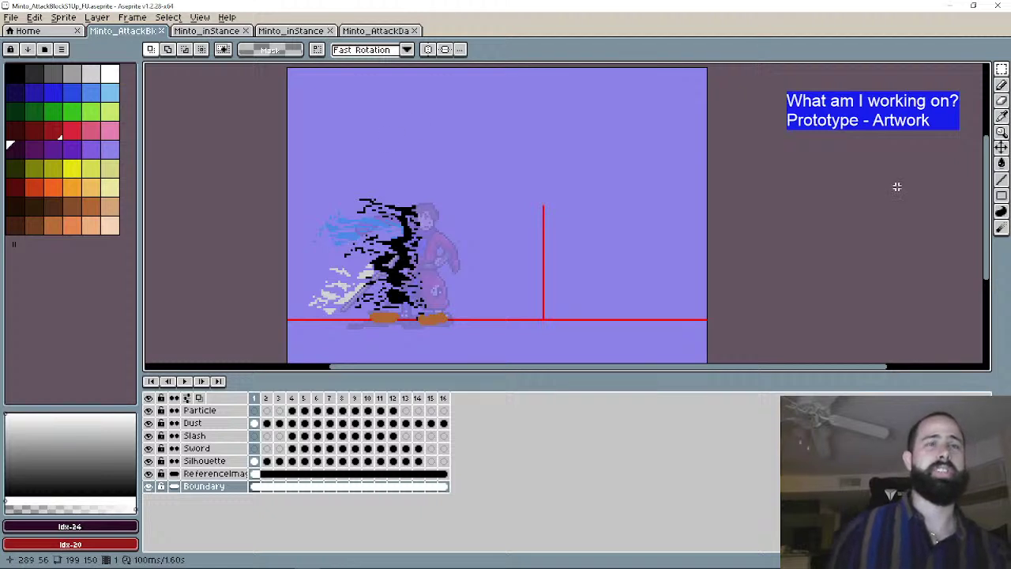
Step: Look through the open Minto attack-dash and stance sprite files
{"action": "left_click", "coordinate": [347, 30]}
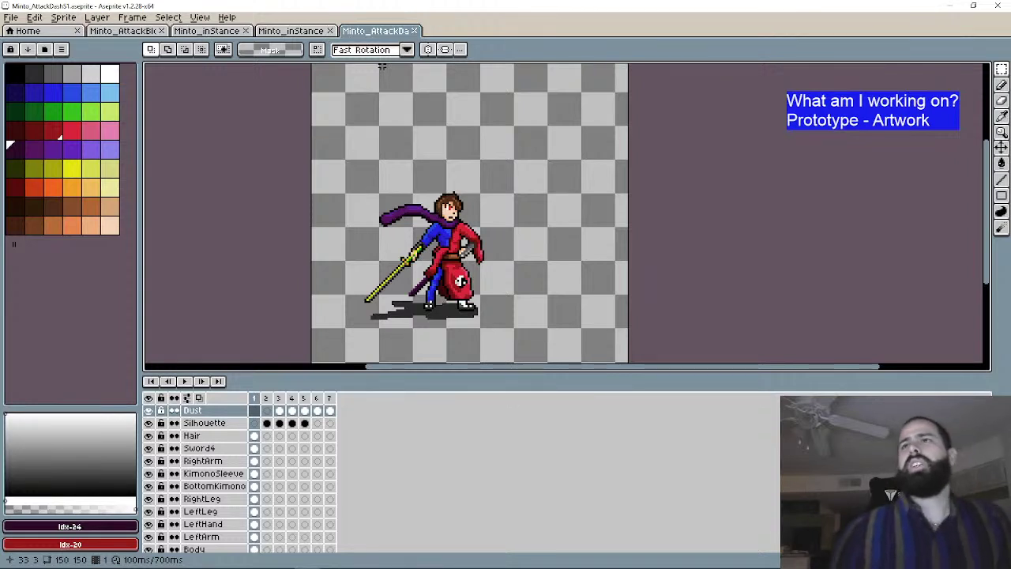
{"action": "left_click", "coordinate": [202, 31]}
{"action": "left_click", "coordinate": [274, 30]}
{"action": "left_click", "coordinate": [211, 33]}
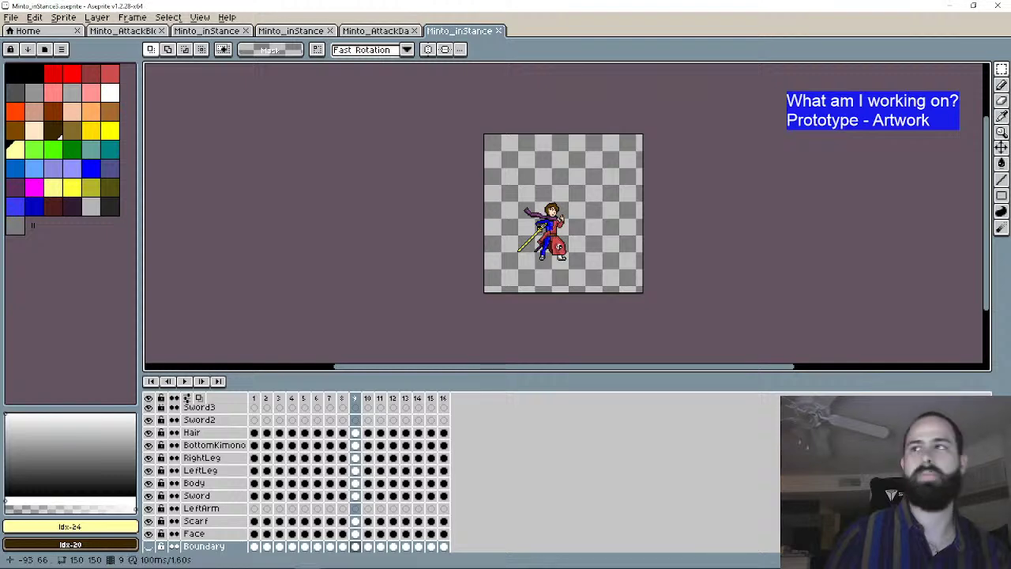
Step: Play the Minto_inStance3 animation from its first frame, and return to the first frame
{"action": "scroll", "coordinate": [634, 226], "scroll_direction": "up", "scroll_amount": 3}
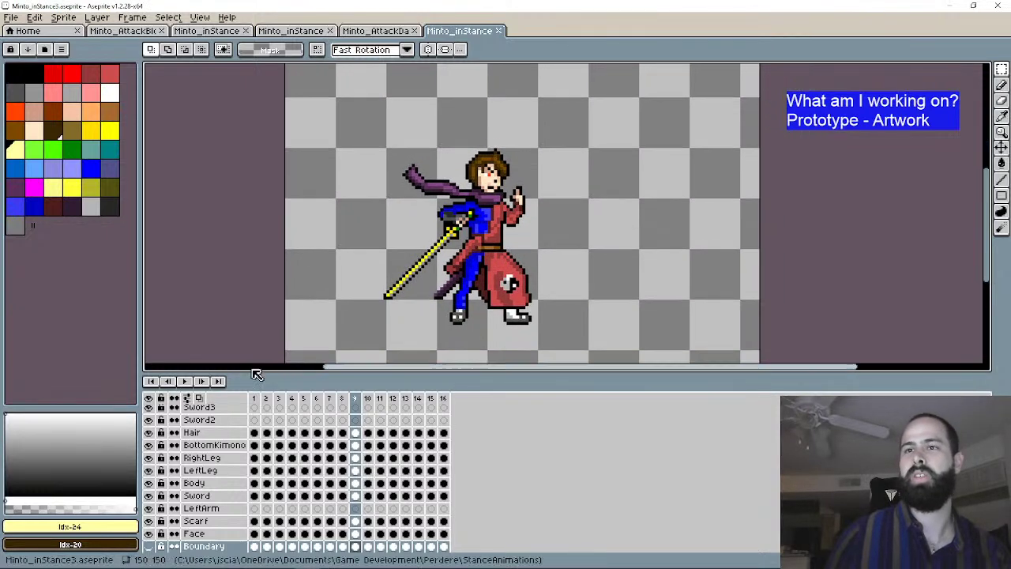
{"action": "left_click", "coordinate": [151, 380]}
{"action": "left_click", "coordinate": [184, 380]}
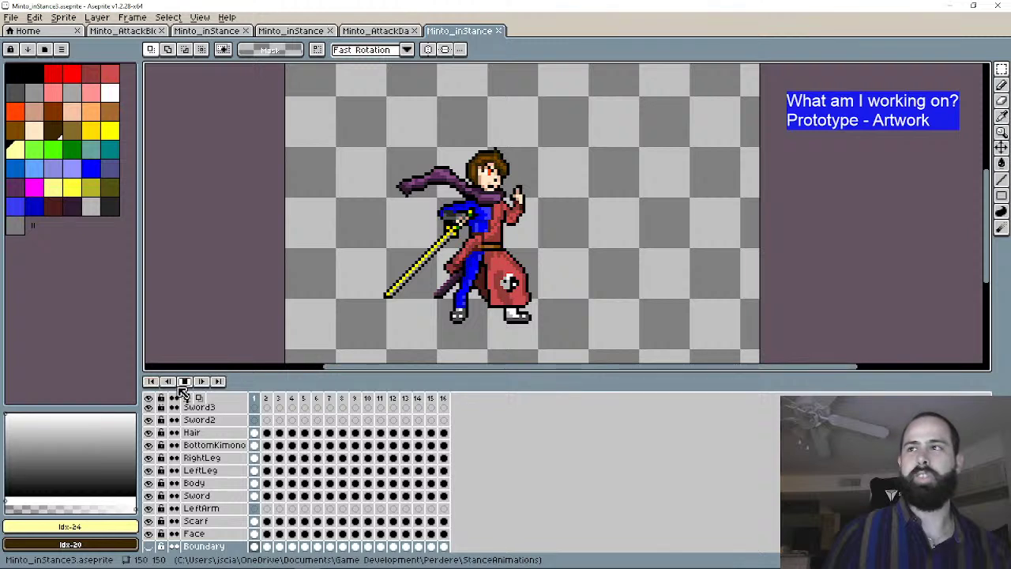
{"action": "left_click", "coordinate": [151, 380]}
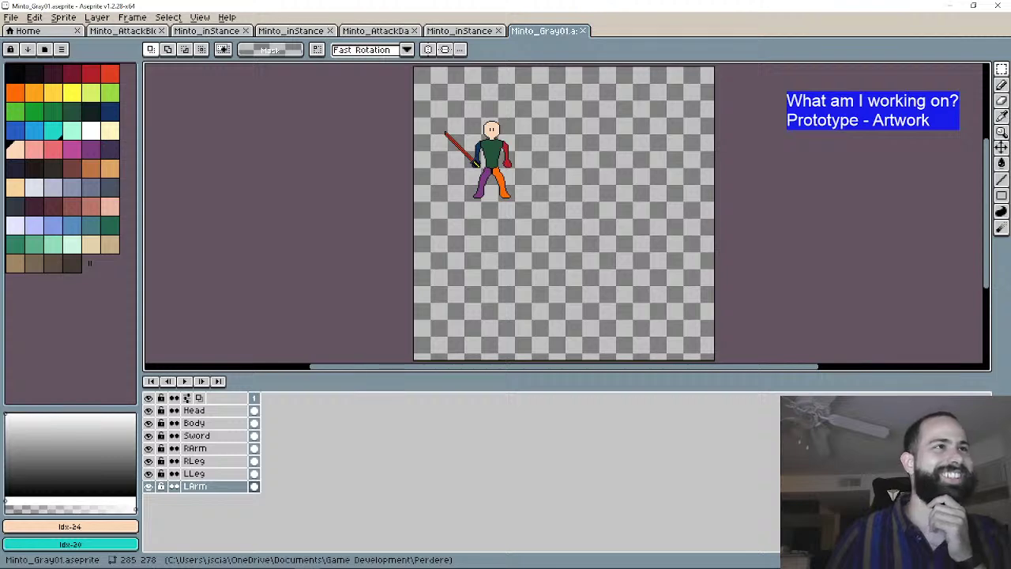
Step: Turn on mirror symmetry in Minto_Gray01, align its vertical axis with the figure's centre, and close the sprite
{"action": "scroll", "coordinate": [583, 203], "scroll_direction": "up", "scroll_amount": 2}
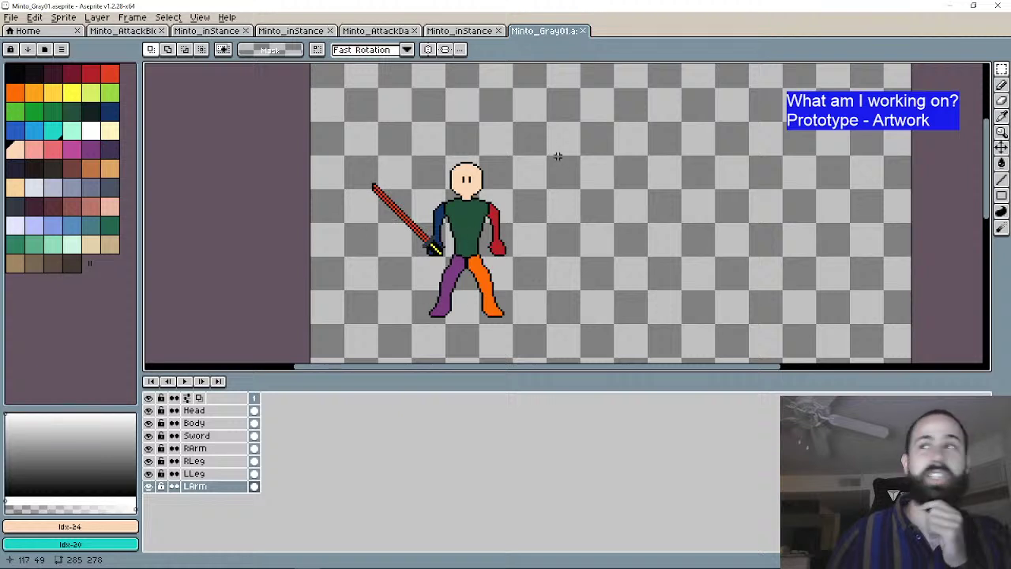
{"action": "left_click", "coordinate": [428, 49]}
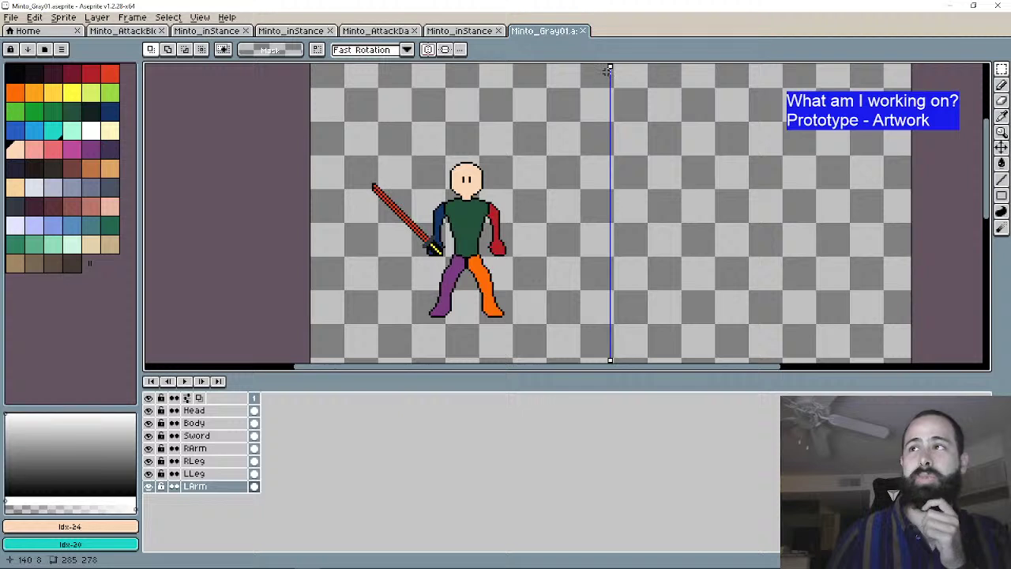
{"action": "left_click_drag", "start_coordinate": [610, 68], "coordinate": [466, 67]}
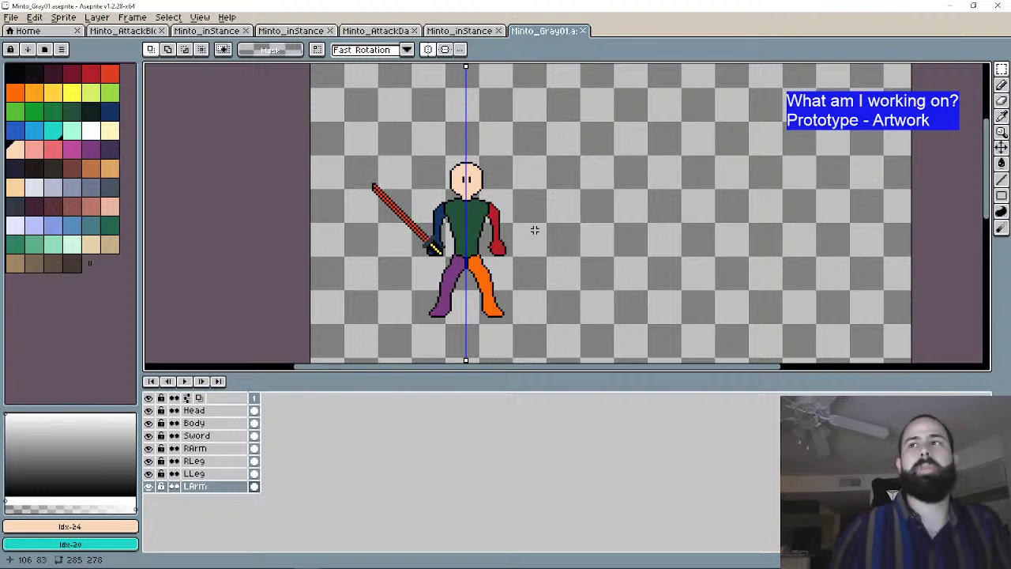
{"action": "left_click", "coordinate": [583, 30]}
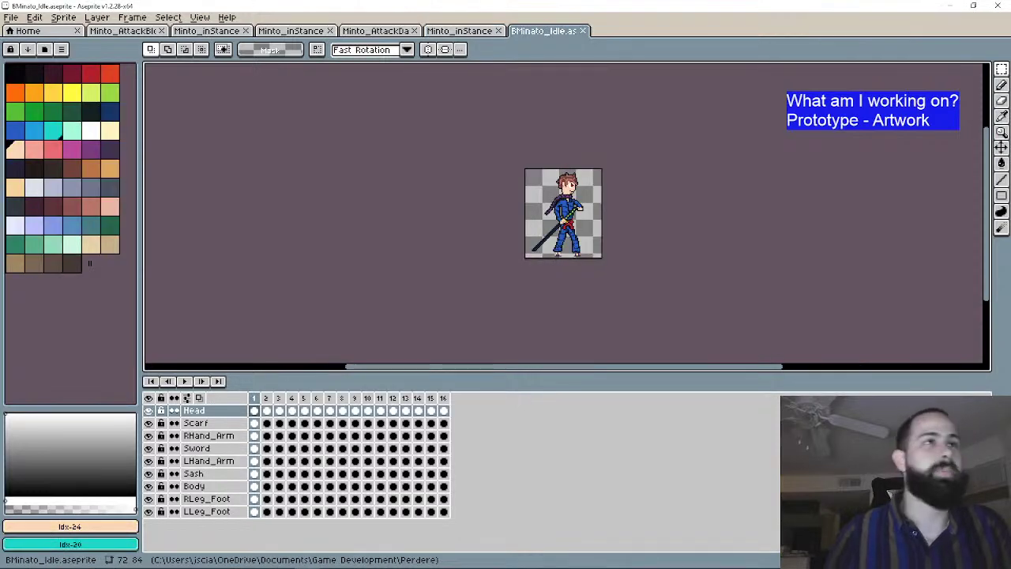
Step: Examine the BMinato_Idle character up close and compare it with the two Minto_inStance1 sprites
{"action": "scroll", "coordinate": [583, 211], "scroll_direction": "up", "scroll_amount": 2}
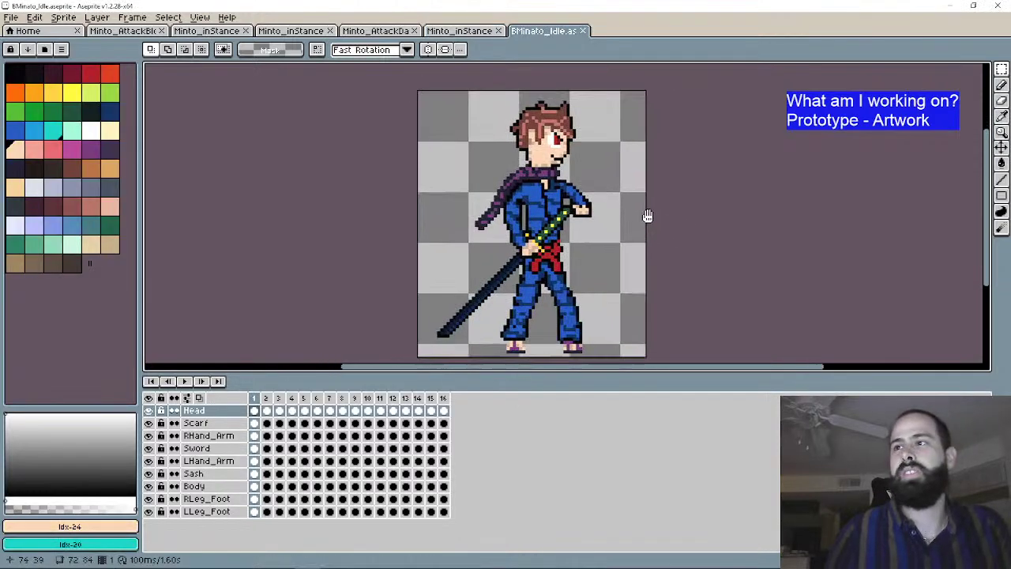
{"action": "scroll", "coordinate": [583, 211], "scroll_direction": "down", "scroll_amount": 1}
{"action": "scroll", "coordinate": [583, 212], "scroll_direction": "up", "scroll_amount": 1}
{"action": "scroll", "coordinate": [547, 210], "scroll_direction": "down", "scroll_amount": 1}
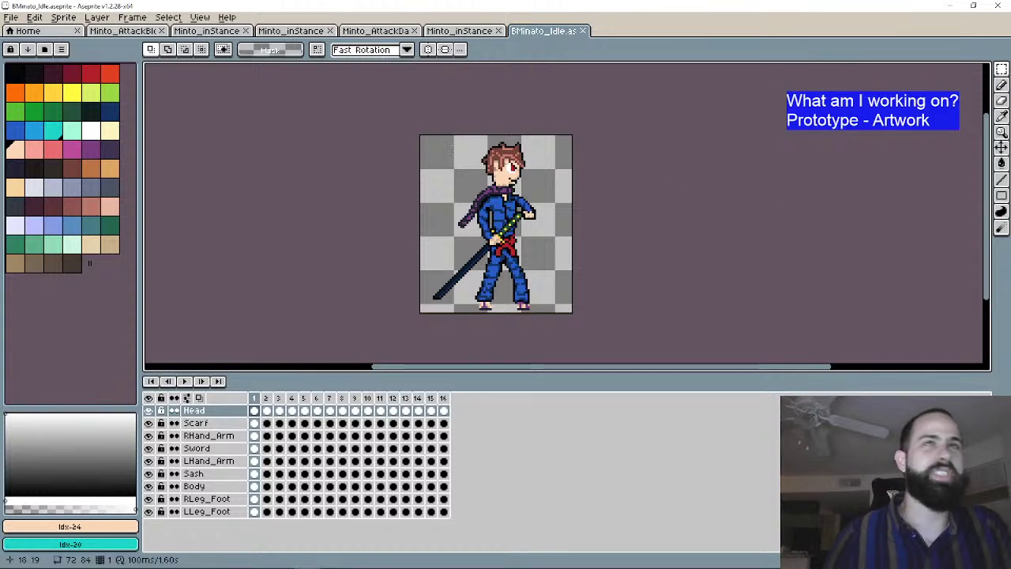
{"action": "left_click", "coordinate": [298, 33]}
{"action": "left_click", "coordinate": [209, 32]}
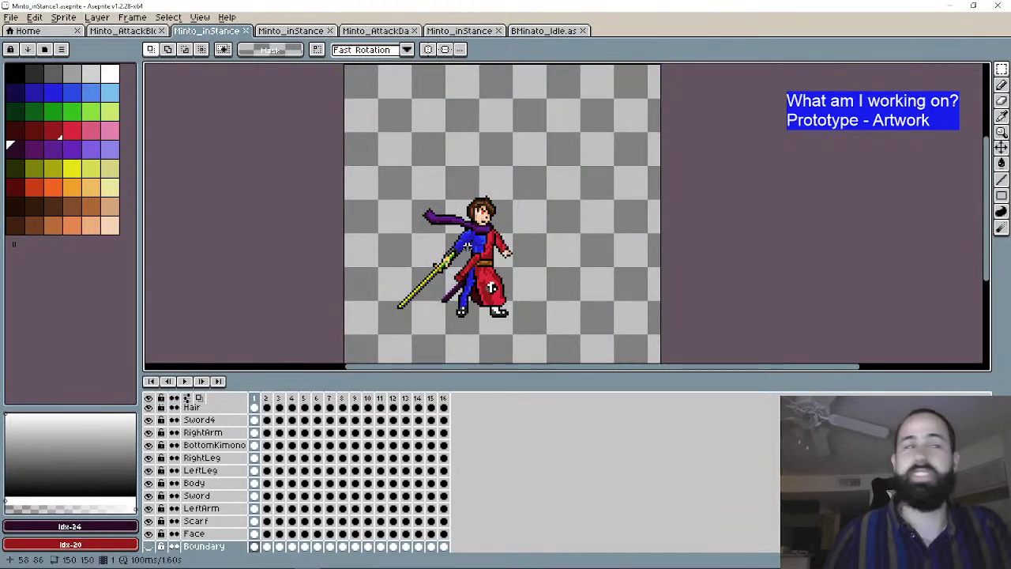
{"action": "key", "text": "ctrl+Tab"}
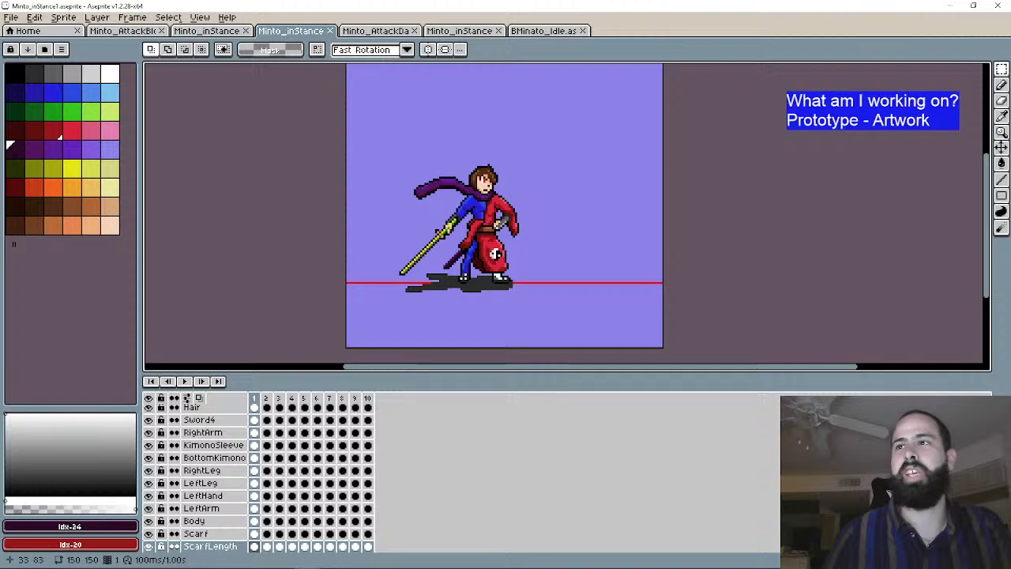
{"action": "left_click", "coordinate": [562, 31]}
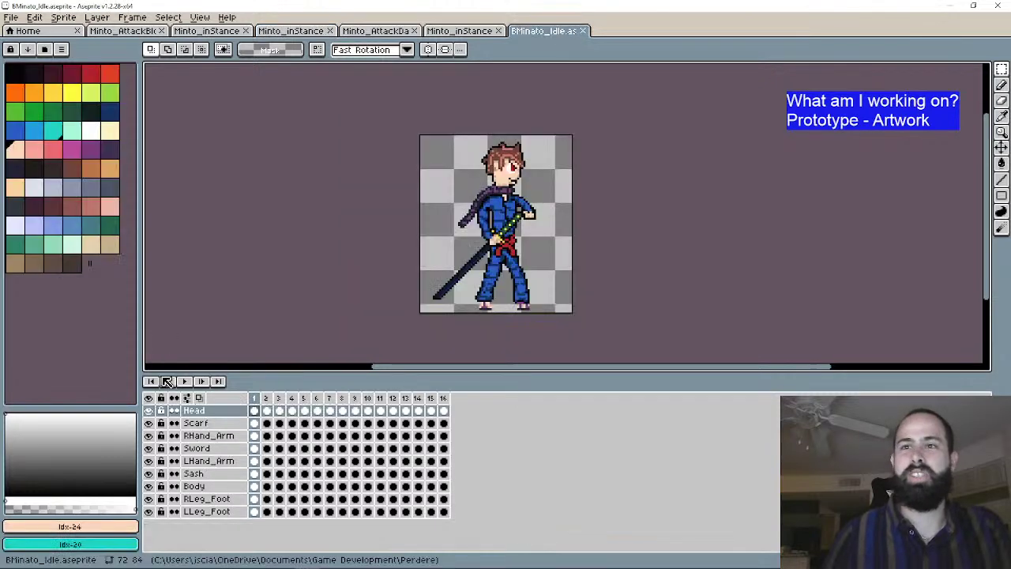
Step: Play the BMinato_Idle animation, return to its first frame, and close the file
{"action": "left_click", "coordinate": [185, 383]}
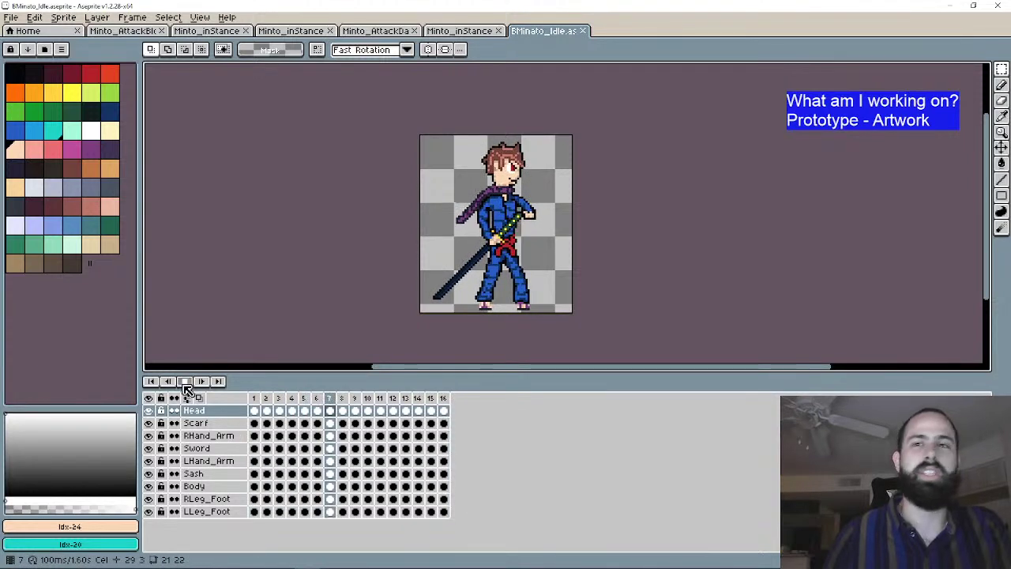
{"action": "left_click", "coordinate": [185, 382]}
{"action": "left_click", "coordinate": [151, 382]}
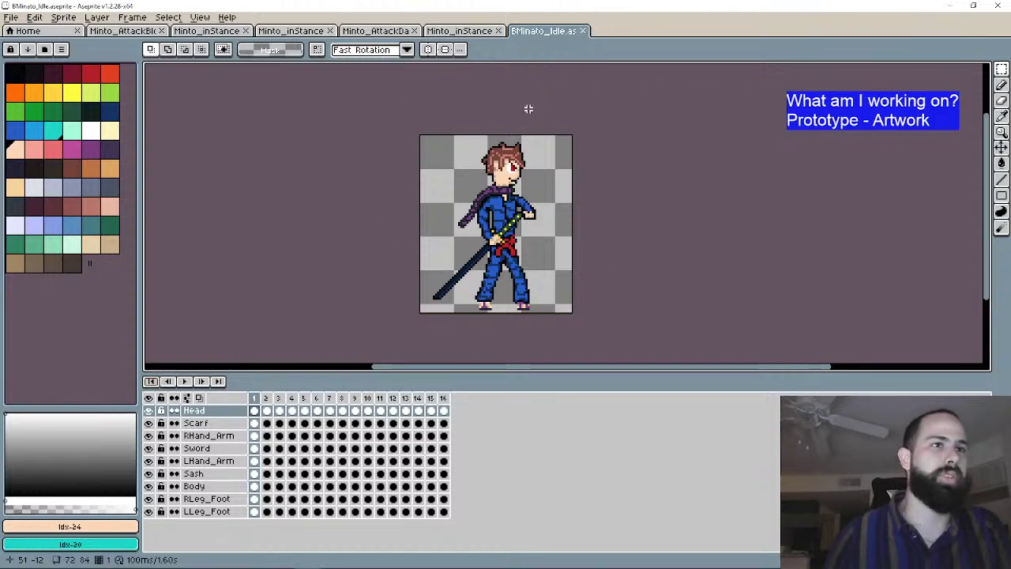
{"action": "left_click", "coordinate": [583, 31]}
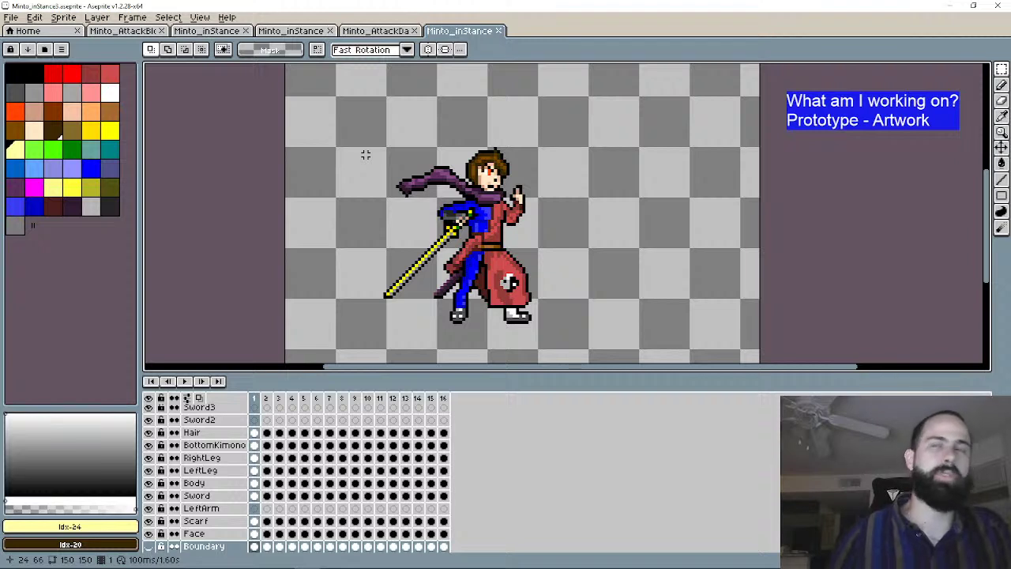
Step: Set the foreground colour to palette red Idx-2, and try other shades in the colour spectrum, ending on dark brown 26° 100 25
{"action": "left_click", "coordinate": [53, 74]}
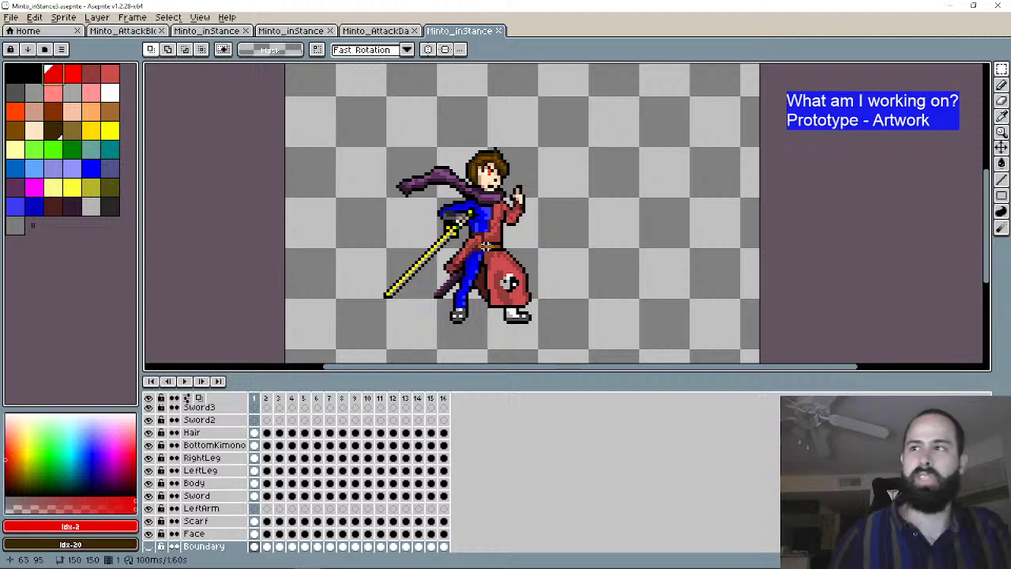
{"action": "scroll", "coordinate": [508, 267], "scroll_direction": "up", "scroll_amount": 1}
{"action": "scroll", "coordinate": [508, 269], "scroll_direction": "up", "scroll_amount": 1}
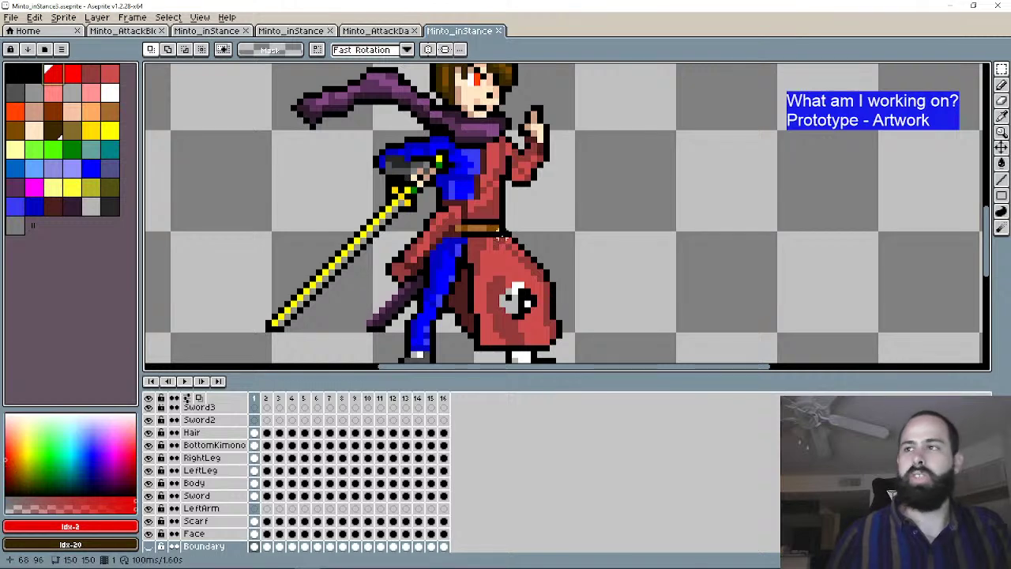
{"action": "left_click_drag", "start_coordinate": [512, 198], "coordinate": [527, 308]}
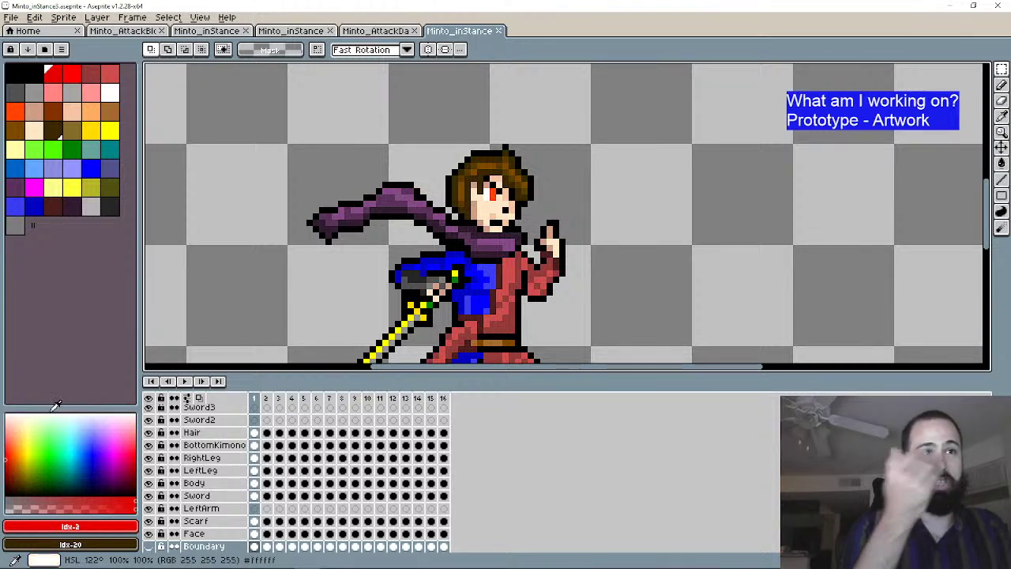
{"action": "left_click", "coordinate": [12, 453]}
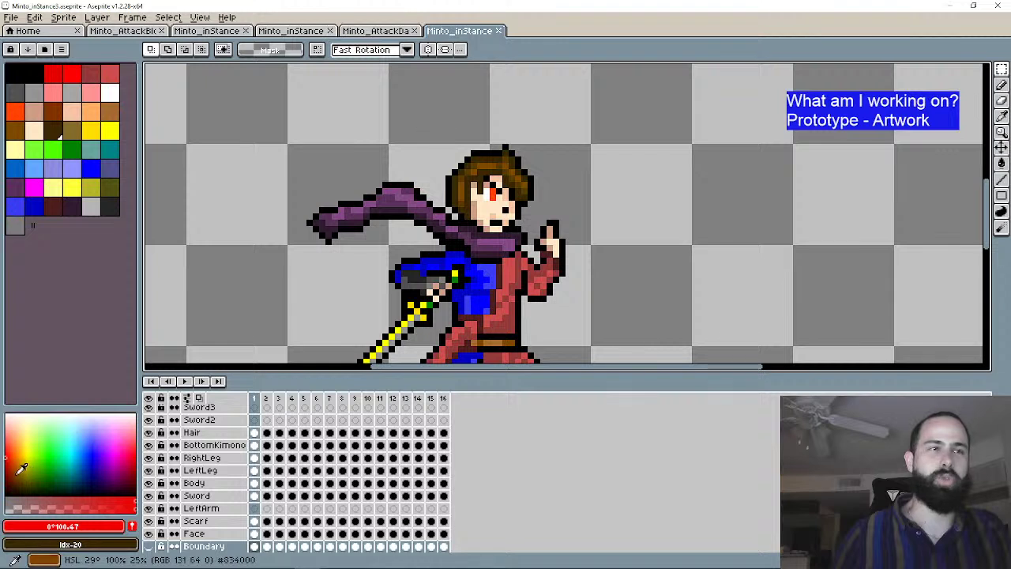
{"action": "left_click", "coordinate": [15, 473]}
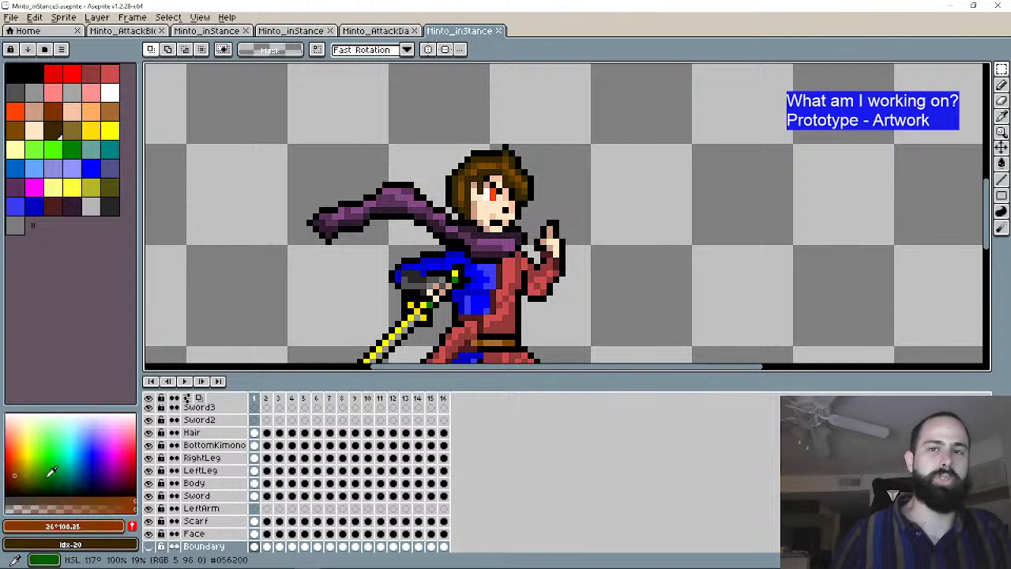
Step: Try several blue shades from the colour spectrum as the foreground colour, ending on dark blue 222° 100 23
{"action": "left_click", "coordinate": [77, 448]}
{"action": "left_click", "coordinate": [82, 451]}
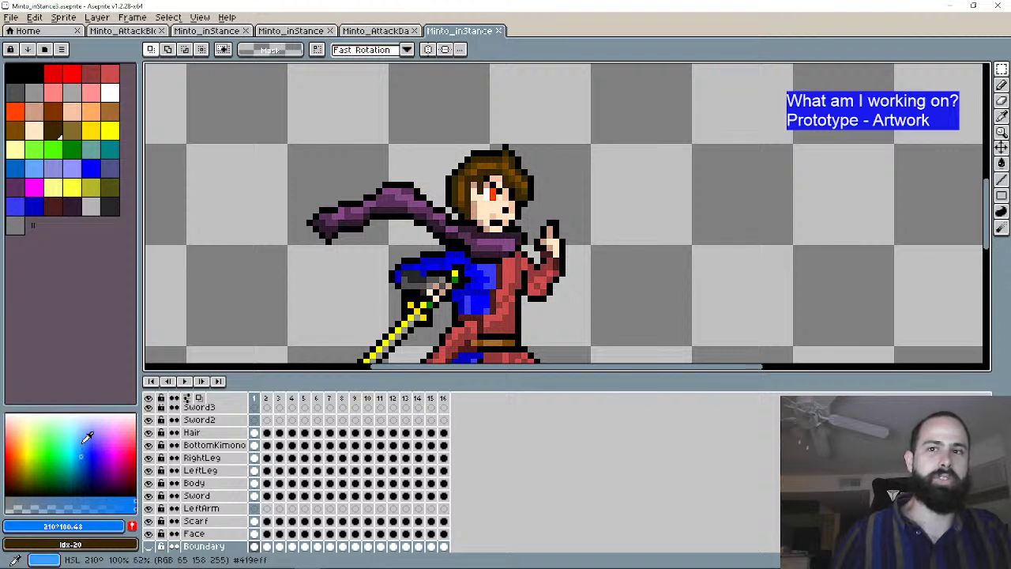
{"action": "left_click", "coordinate": [76, 430]}
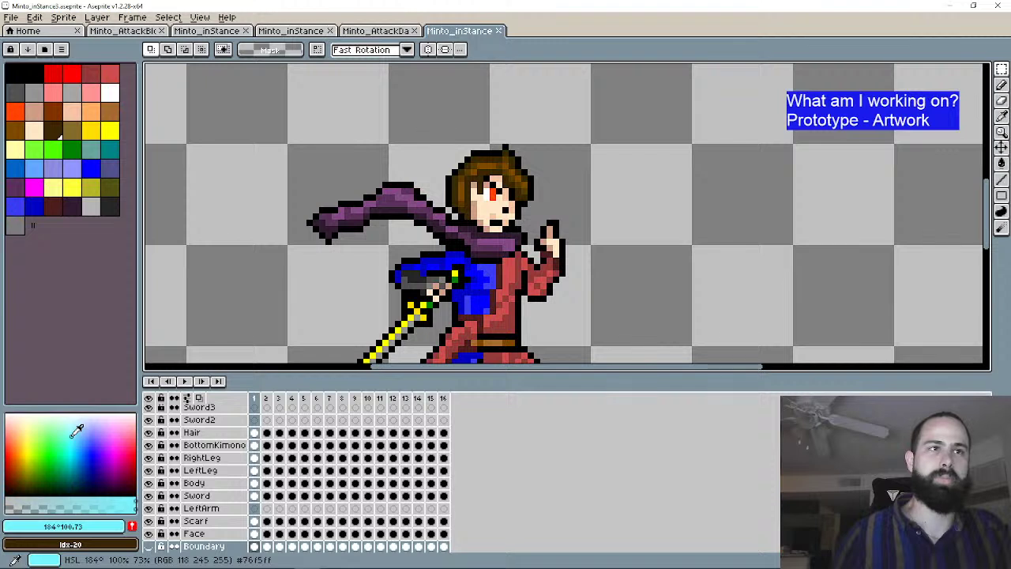
{"action": "left_click", "coordinate": [77, 455]}
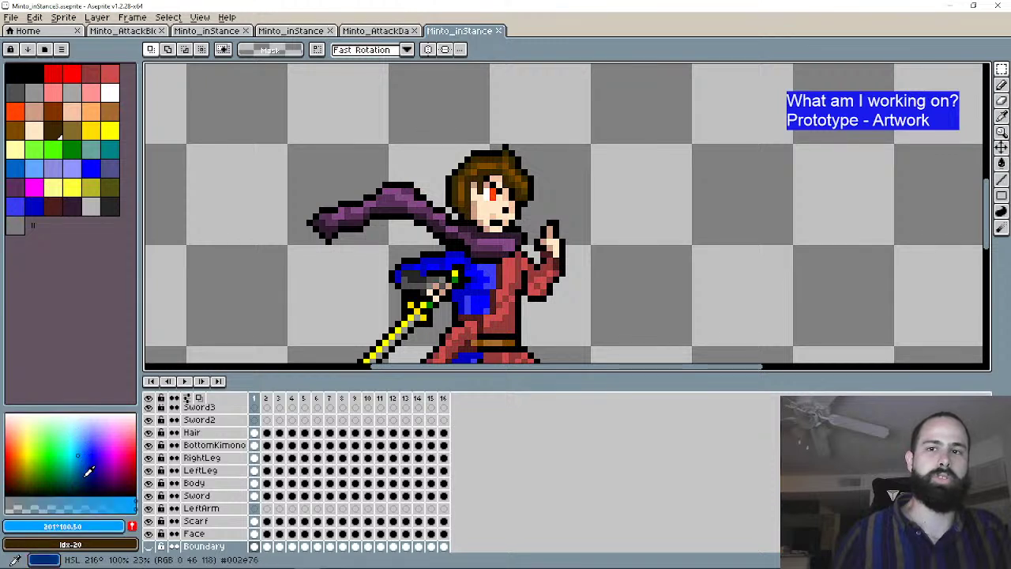
{"action": "left_click", "coordinate": [85, 477]}
Step: Compare the full Minto_inStance3 figure with the two Minto_inStance1 sprites, ending on the 16-frame Minto_inStance1 version
{"action": "scroll", "coordinate": [475, 237], "scroll_direction": "down", "scroll_amount": 1}
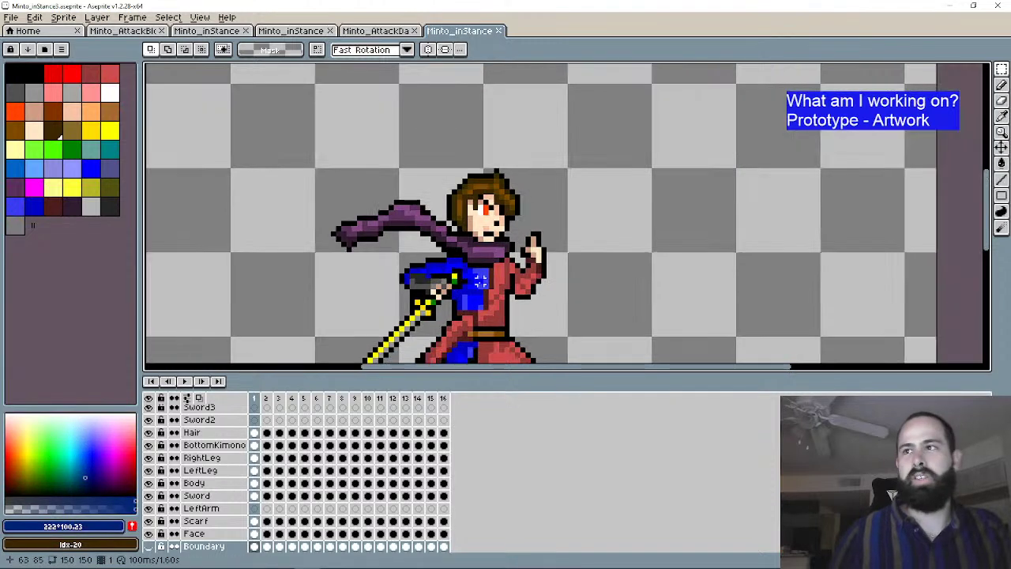
{"action": "scroll", "coordinate": [475, 236], "scroll_direction": "down", "scroll_amount": 1}
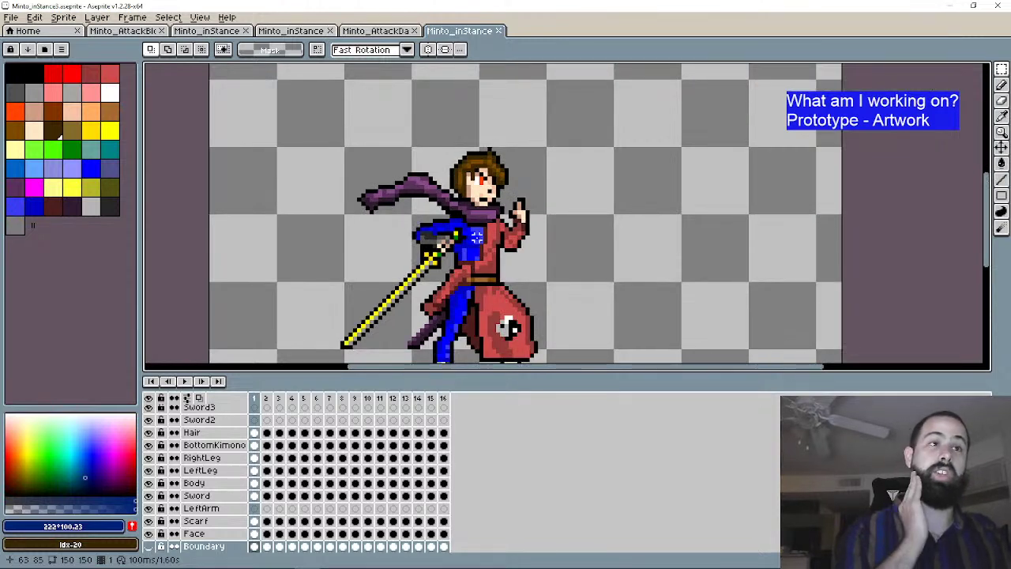
{"action": "left_click", "coordinate": [211, 32]}
{"action": "scroll", "coordinate": [549, 223], "scroll_direction": "up", "scroll_amount": 2}
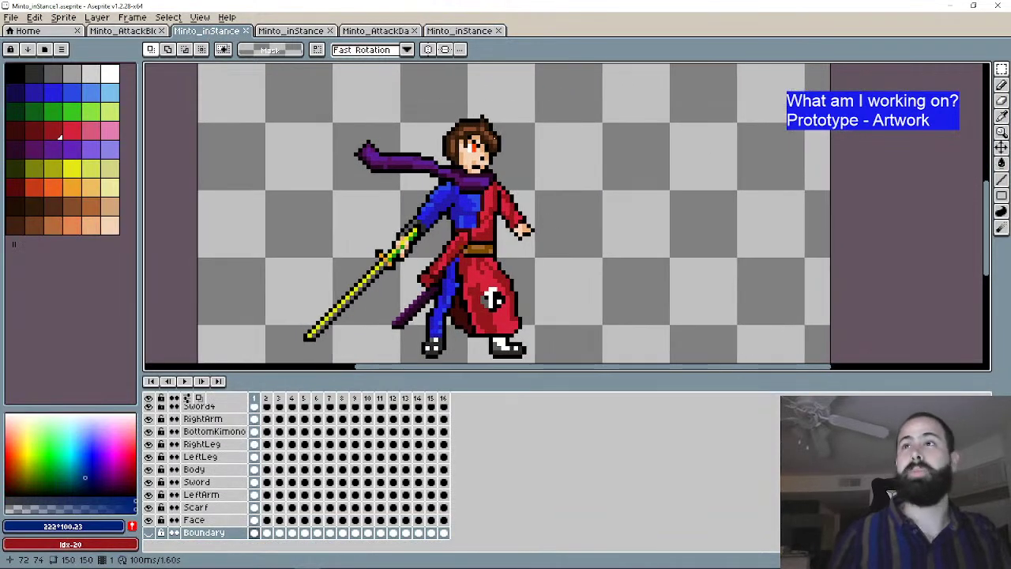
{"action": "left_click", "coordinate": [320, 29]}
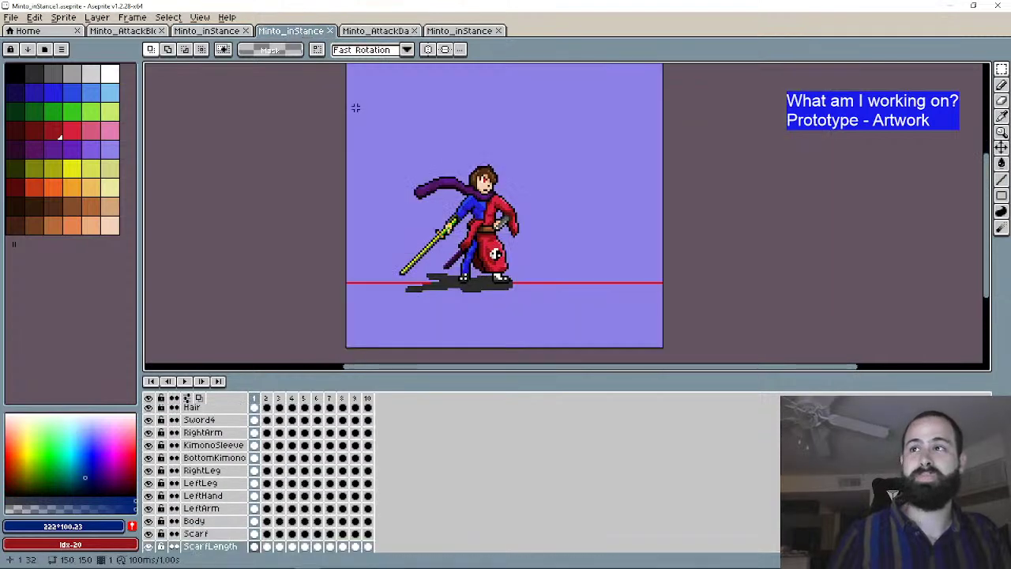
{"action": "left_click", "coordinate": [459, 31]}
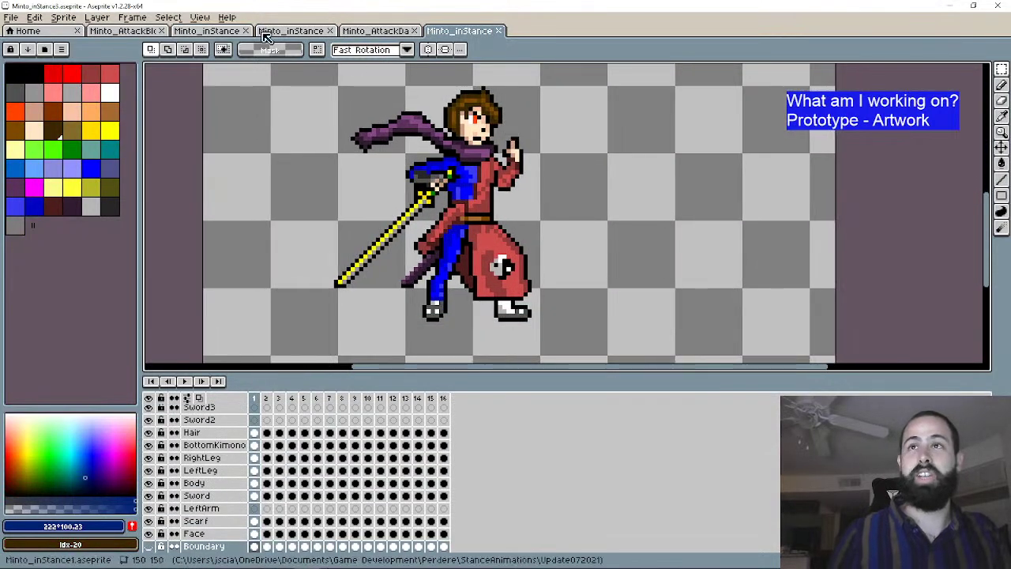
{"action": "left_click", "coordinate": [200, 35]}
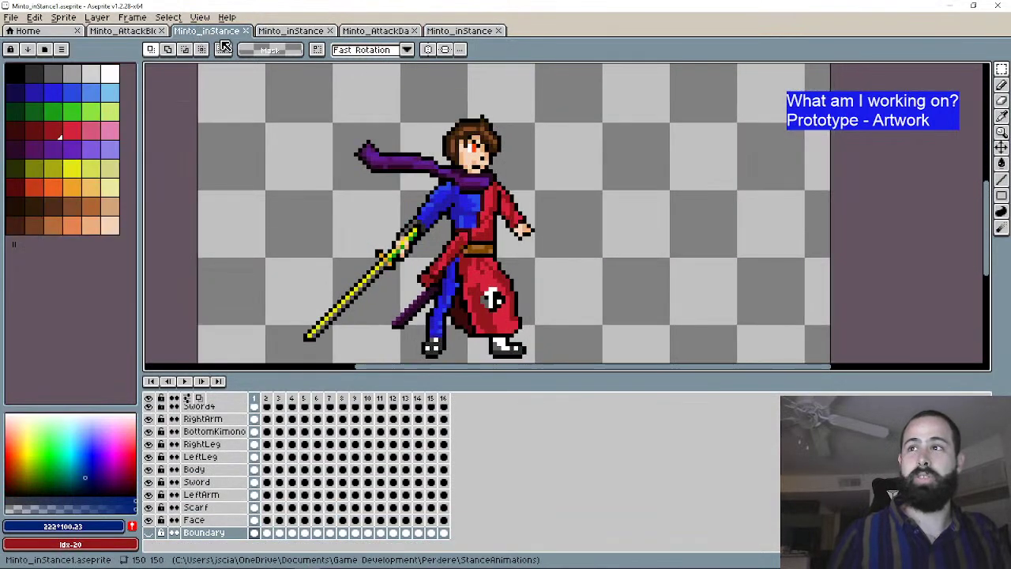
{"action": "left_click", "coordinate": [462, 31]}
{"action": "left_click", "coordinate": [206, 30]}
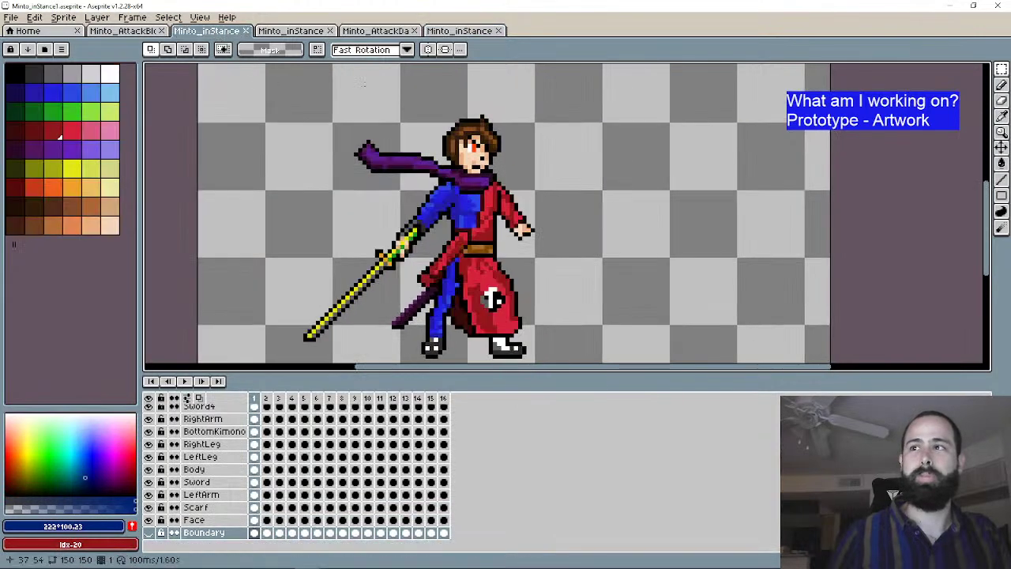
{"action": "left_click", "coordinate": [458, 31]}
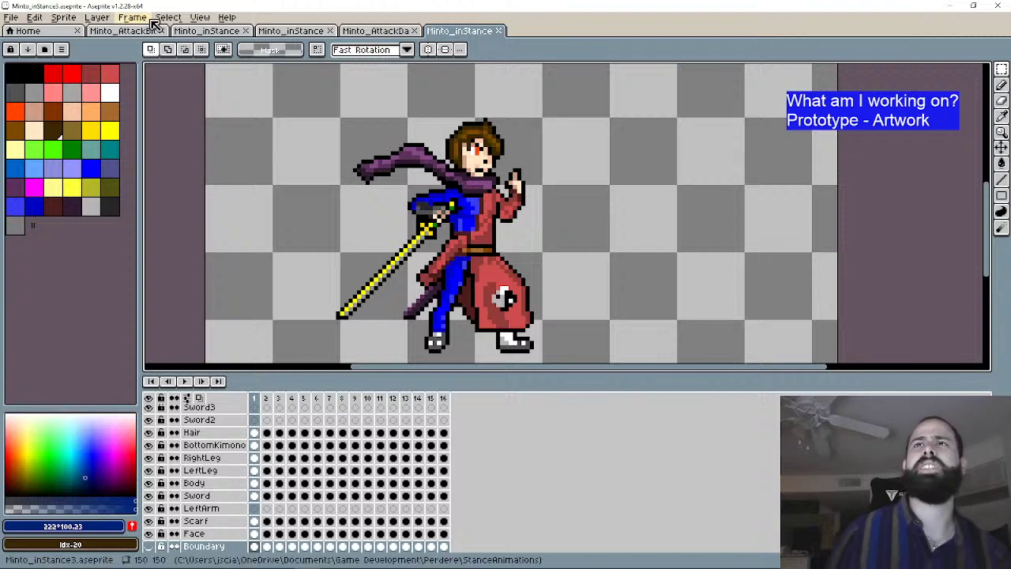
{"action": "left_click", "coordinate": [207, 30]}
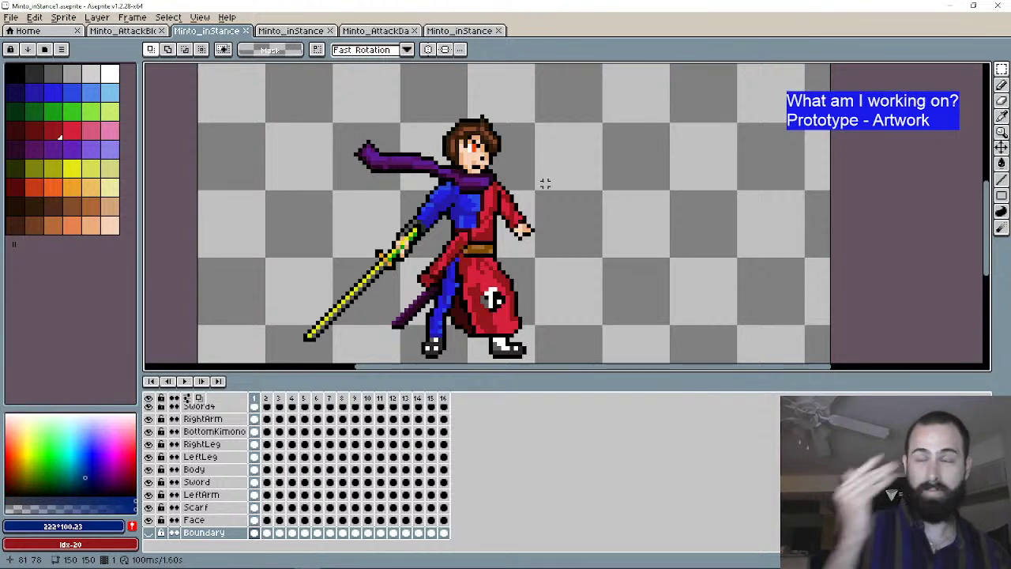
Step: Play the 16-frame Minto_inStance1 animation with the whole canvas in view, and stop it
{"action": "scroll", "coordinate": [545, 183], "scroll_direction": "down", "scroll_amount": 3}
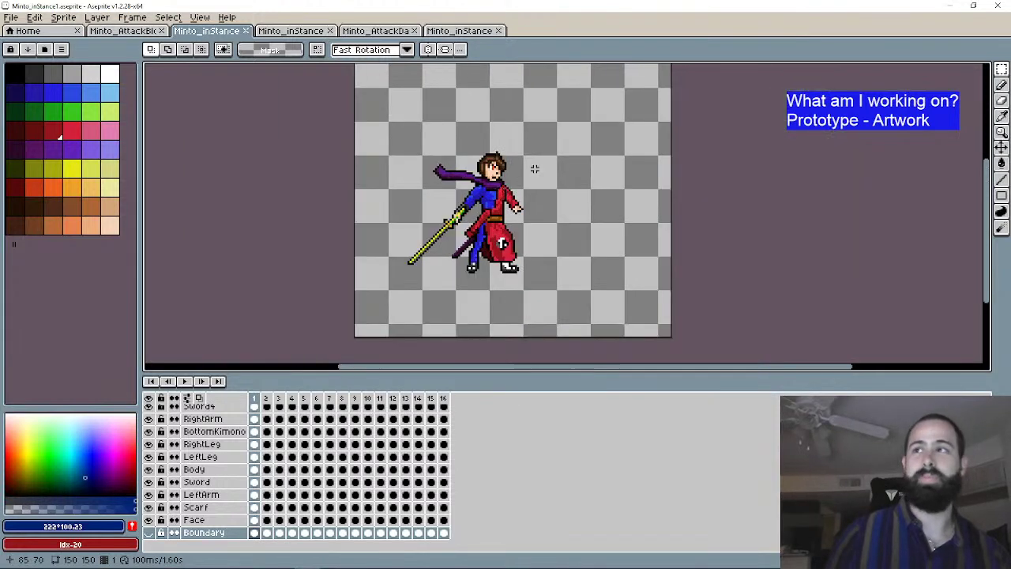
{"action": "left_click", "coordinate": [185, 381]}
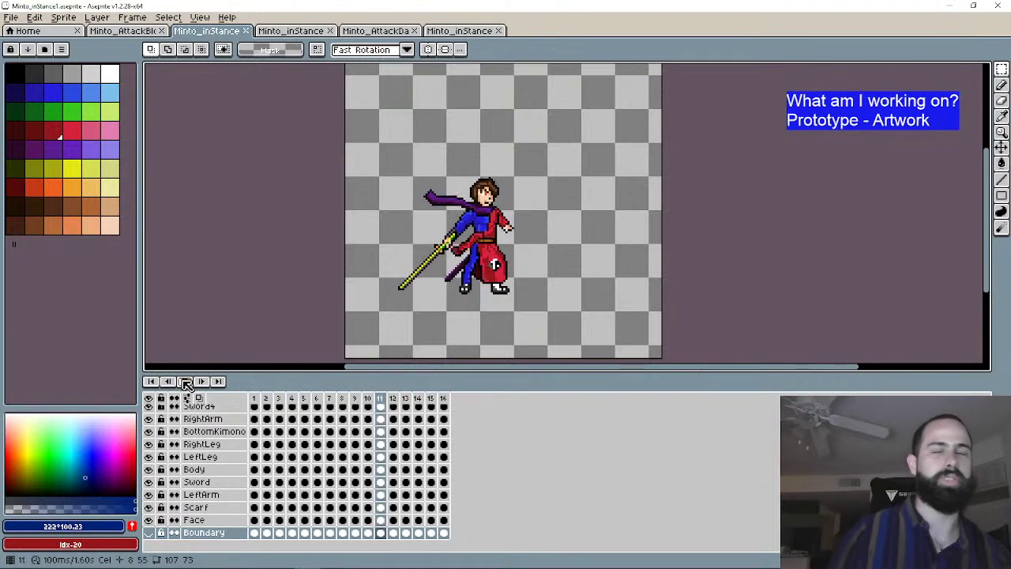
{"action": "left_click", "coordinate": [187, 382]}
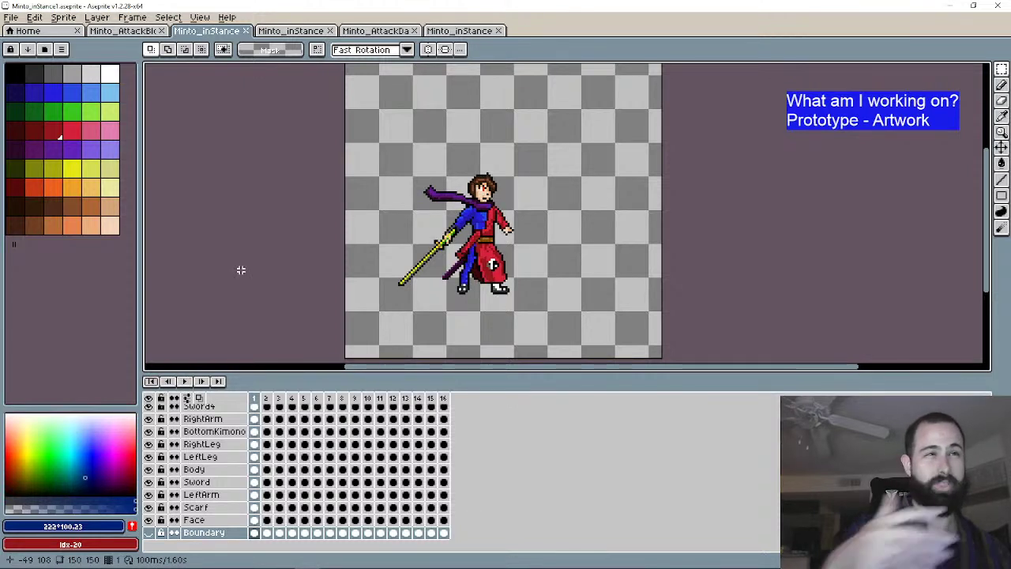
Step: Hide the Boundary layer in the Update072021 version of Minto_inStance1, then play its 10-frame animation and stop it
{"action": "left_click", "coordinate": [292, 31]}
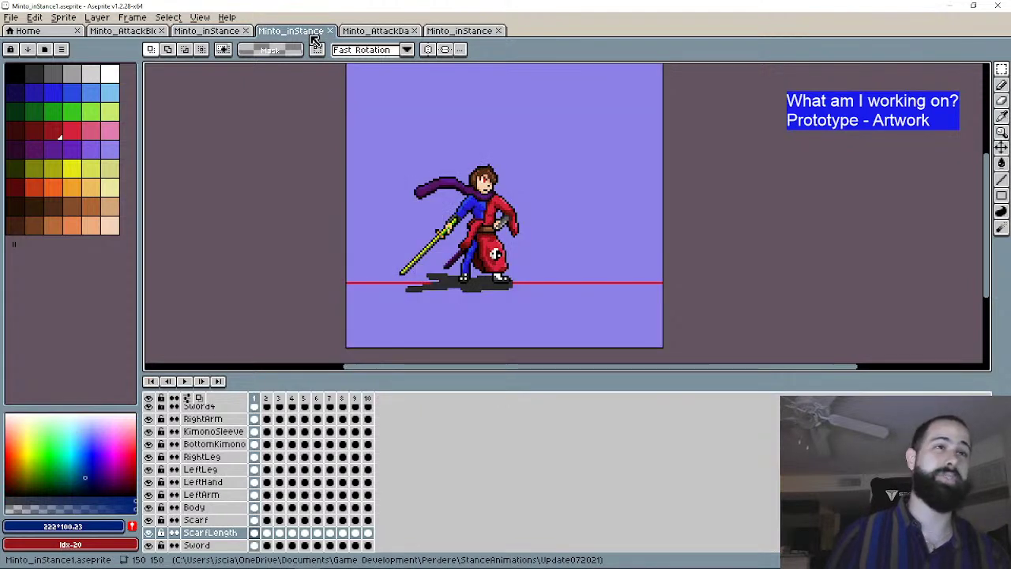
{"action": "left_click_drag", "start_coordinate": [643, 153], "coordinate": [642, 162]}
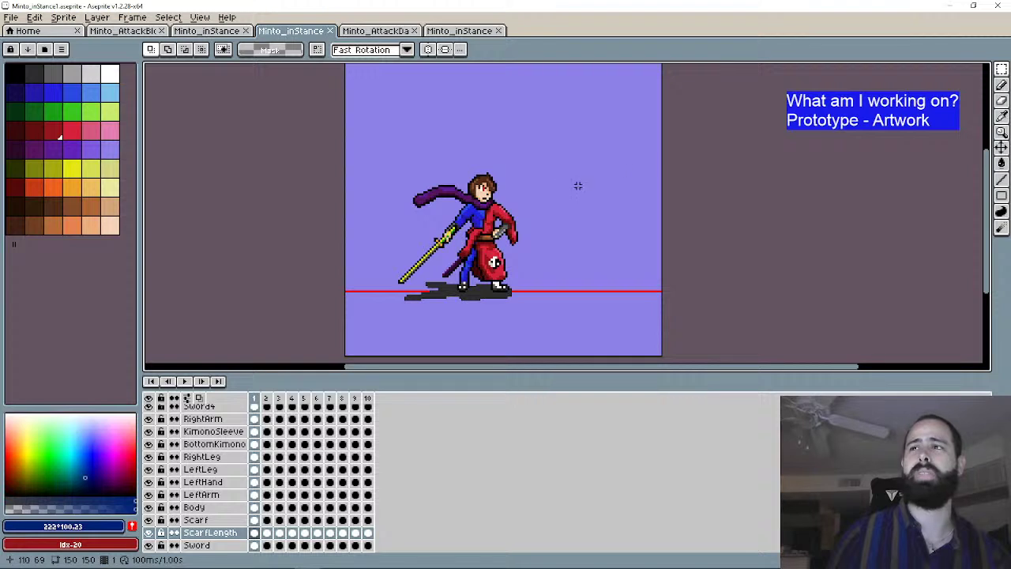
{"action": "scroll", "coordinate": [498, 191], "scroll_direction": "up", "scroll_amount": 1}
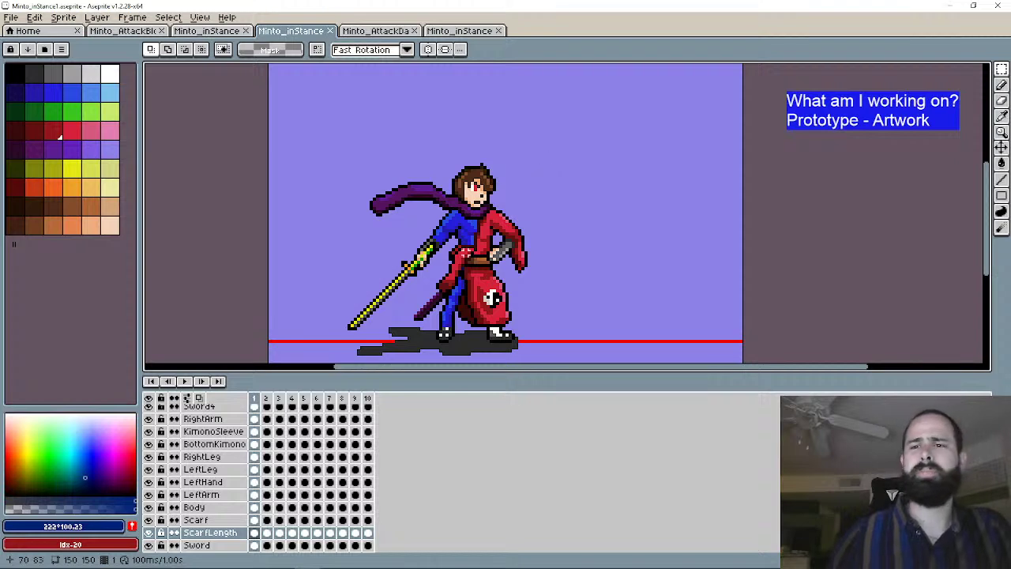
{"action": "scroll", "coordinate": [205, 498], "scroll_direction": "down", "scroll_amount": 2}
{"action": "left_click", "coordinate": [148, 533]}
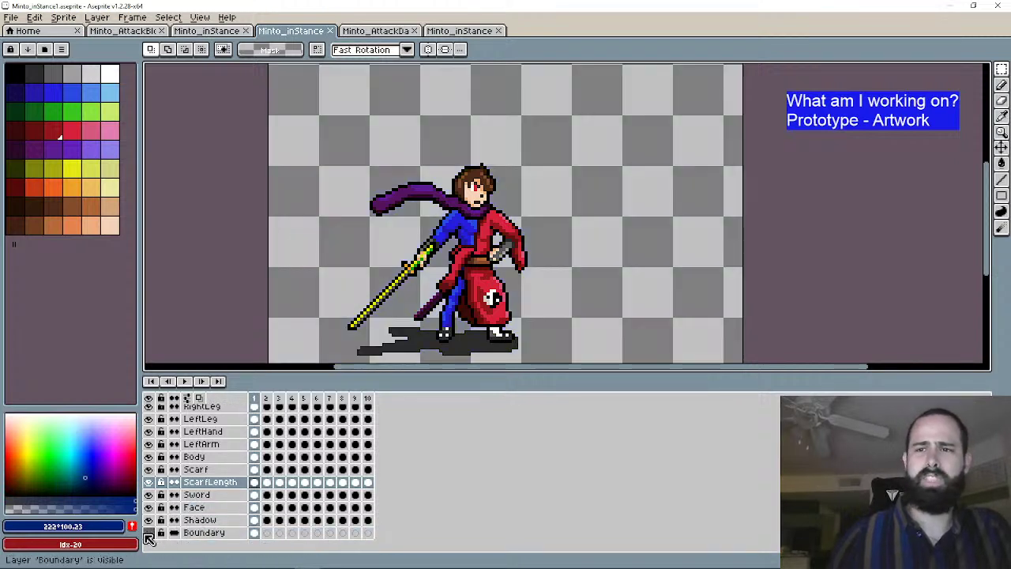
{"action": "left_click", "coordinate": [184, 382]}
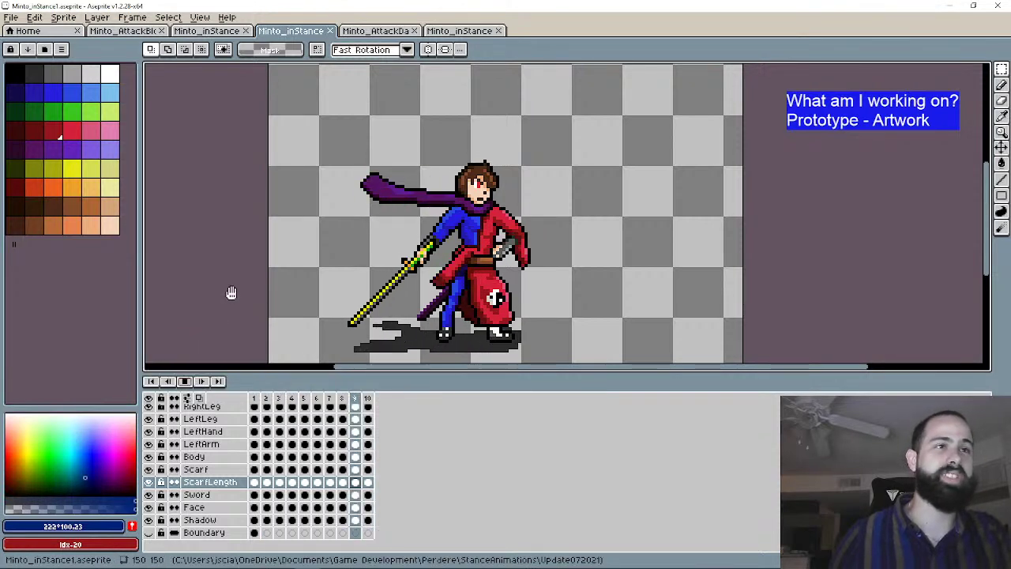
{"action": "left_click", "coordinate": [188, 385]}
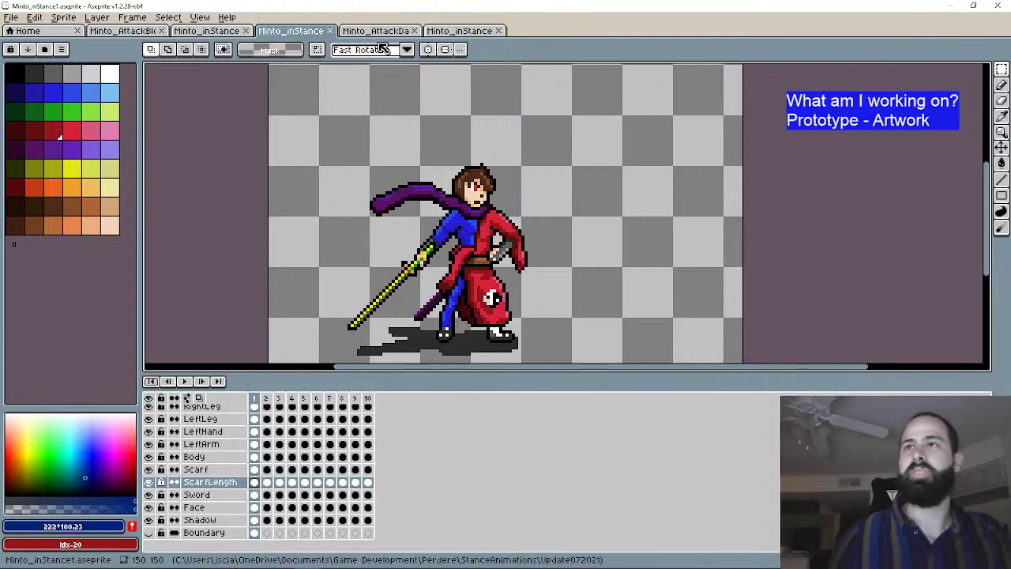
Step: Close Minto_inStance3 and both Minto_inStance1 sprites
{"action": "left_click", "coordinate": [458, 30]}
{"action": "left_click", "coordinate": [499, 30]}
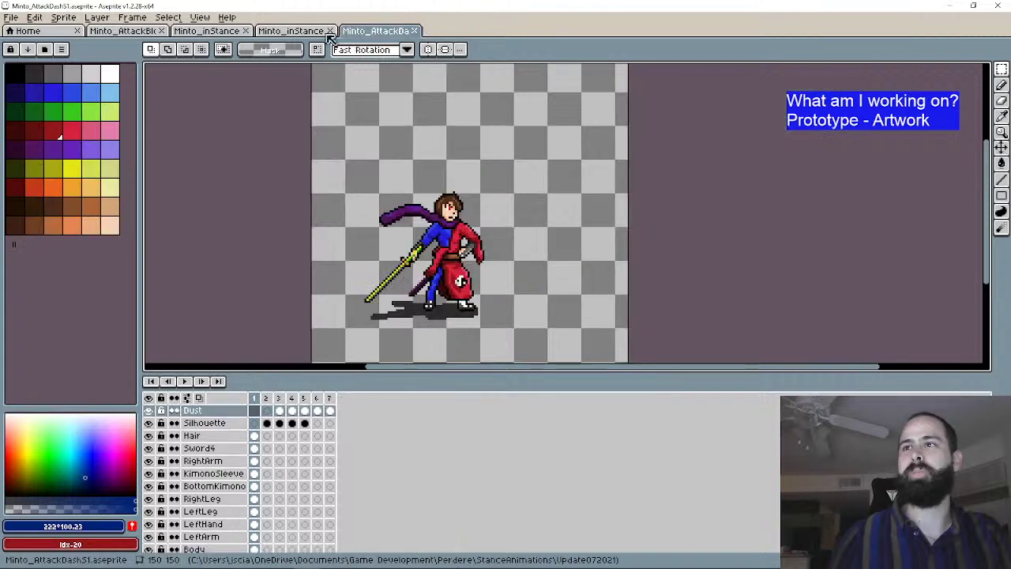
{"action": "left_click", "coordinate": [315, 31]}
{"action": "left_click", "coordinate": [330, 30]}
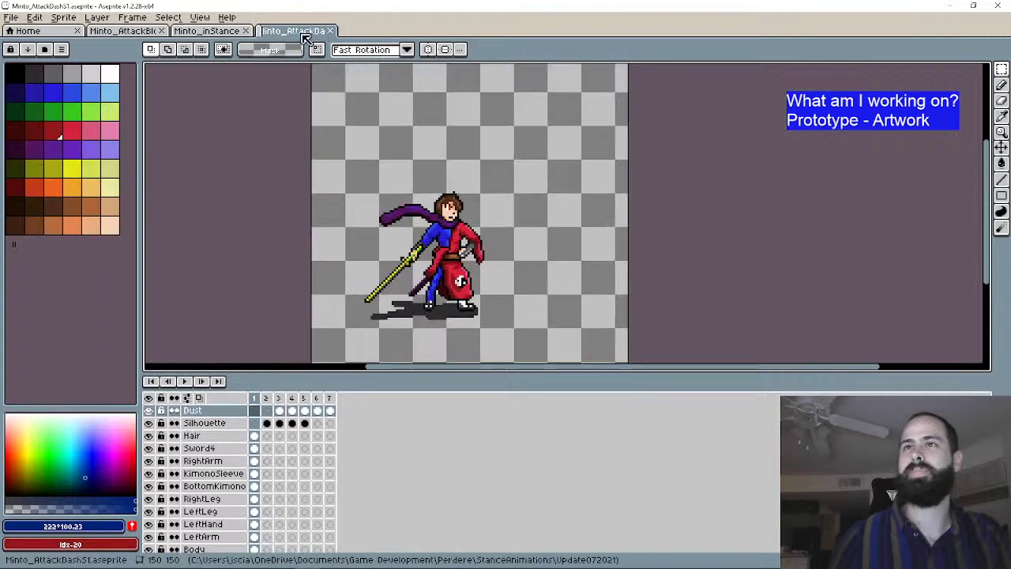
{"action": "left_click", "coordinate": [207, 30]}
{"action": "left_click", "coordinate": [245, 30]}
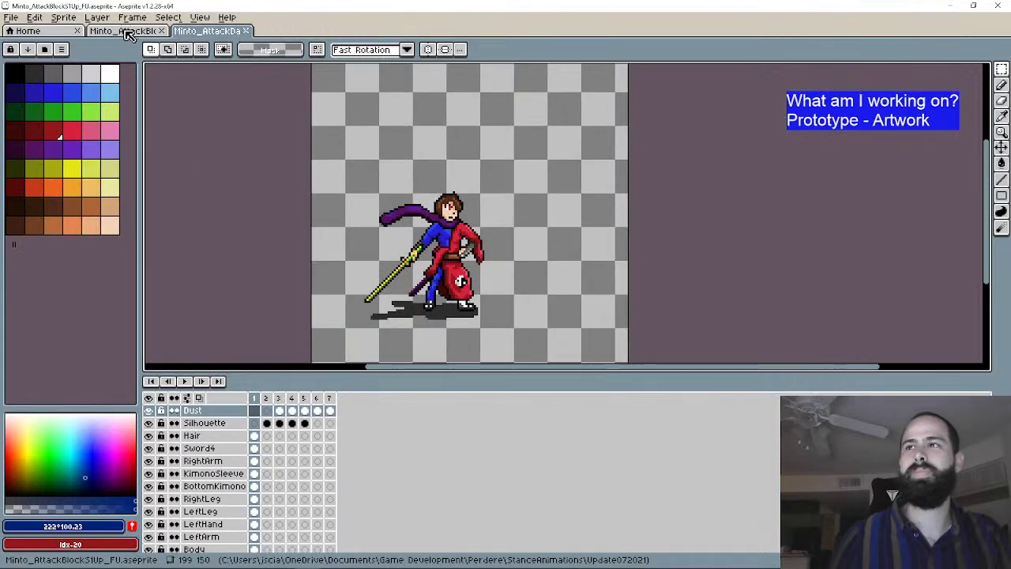
Step: Look briefly at Minto_AttackBlockS1Up_FU, then step through all frames of Minto_AttackDashS1 and stop on the silhouette in frame 2
{"action": "left_click", "coordinate": [125, 33]}
{"action": "left_click", "coordinate": [207, 30]}
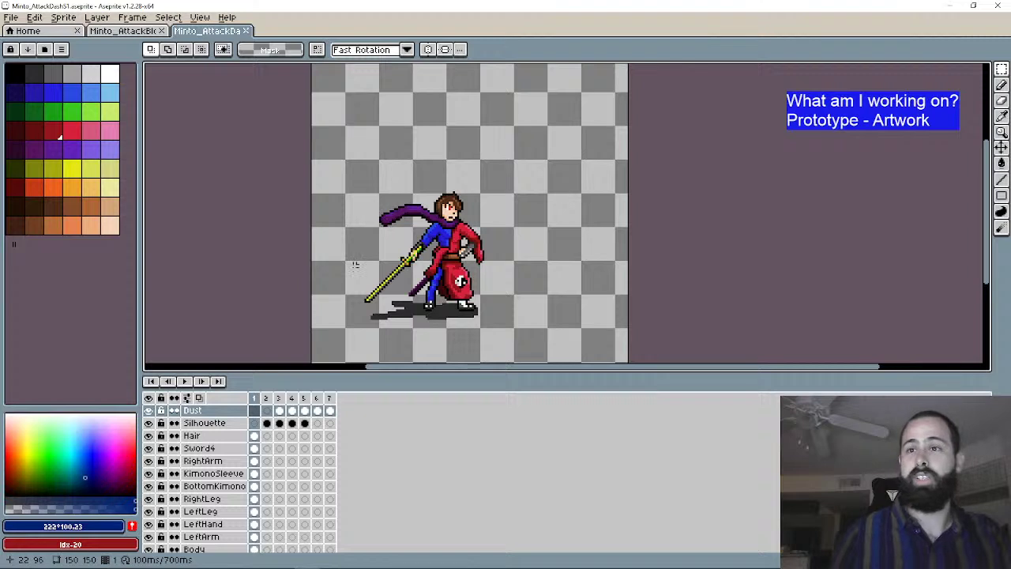
{"action": "scroll", "coordinate": [355, 265], "scroll_direction": "down", "scroll_amount": 1}
{"action": "scroll", "coordinate": [374, 236], "scroll_direction": "up", "scroll_amount": 1}
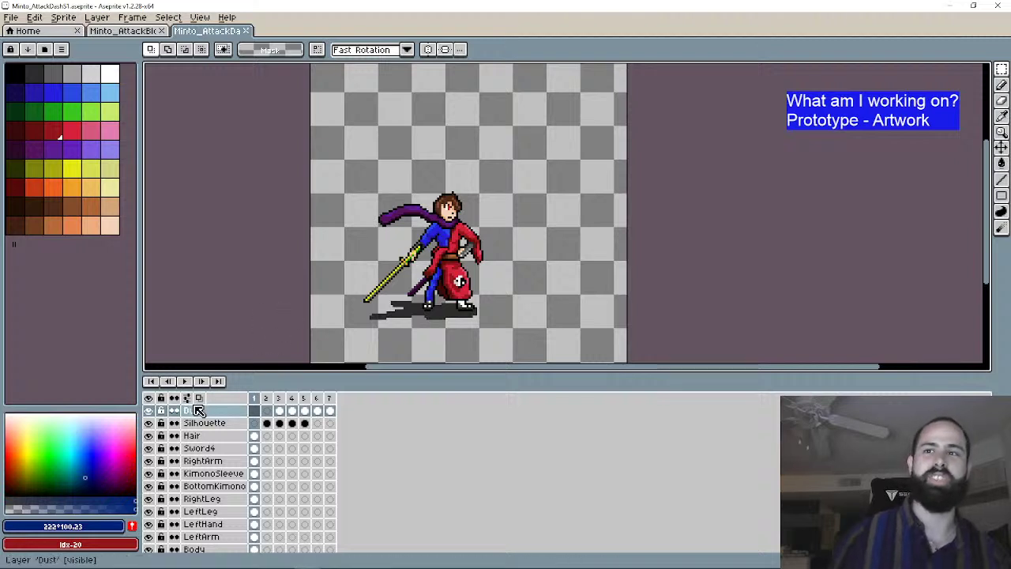
{"action": "left_click", "coordinate": [202, 381]}
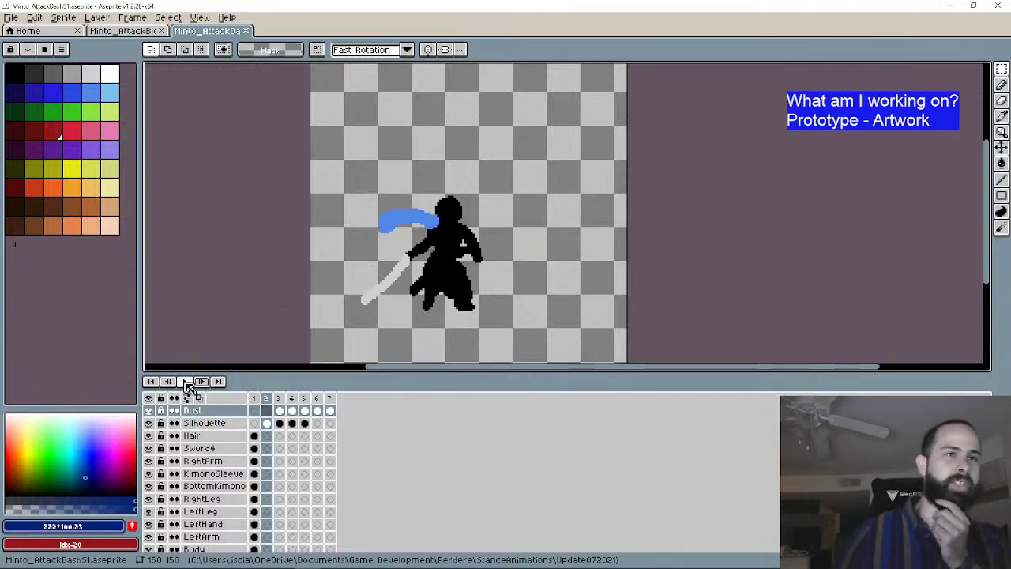
{"action": "left_click", "coordinate": [155, 386]}
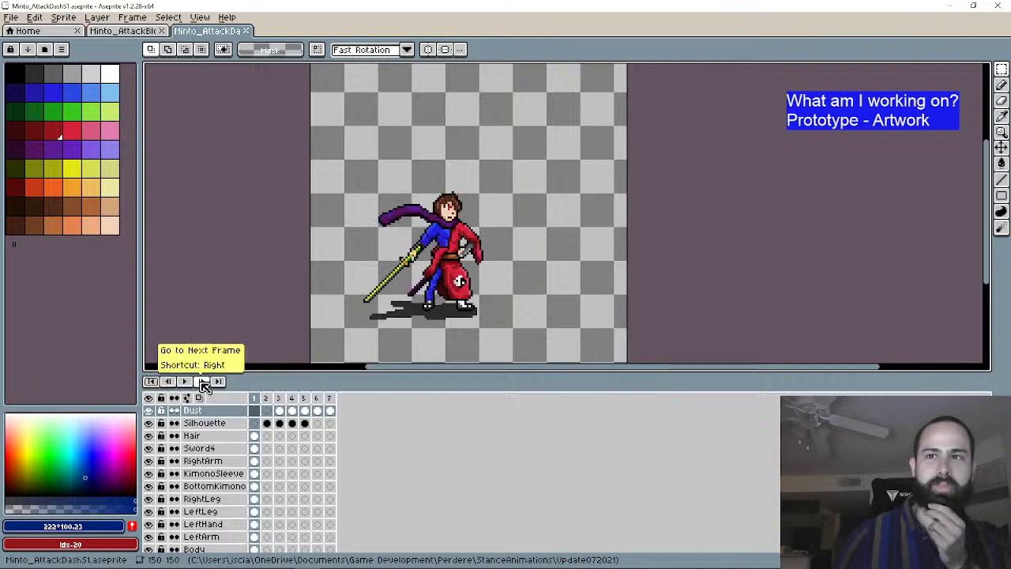
{"action": "left_click", "coordinate": [202, 381]}
{"action": "left_click", "coordinate": [202, 382]}
{"action": "left_click", "coordinate": [203, 381]}
{"action": "left_click", "coordinate": [202, 381]}
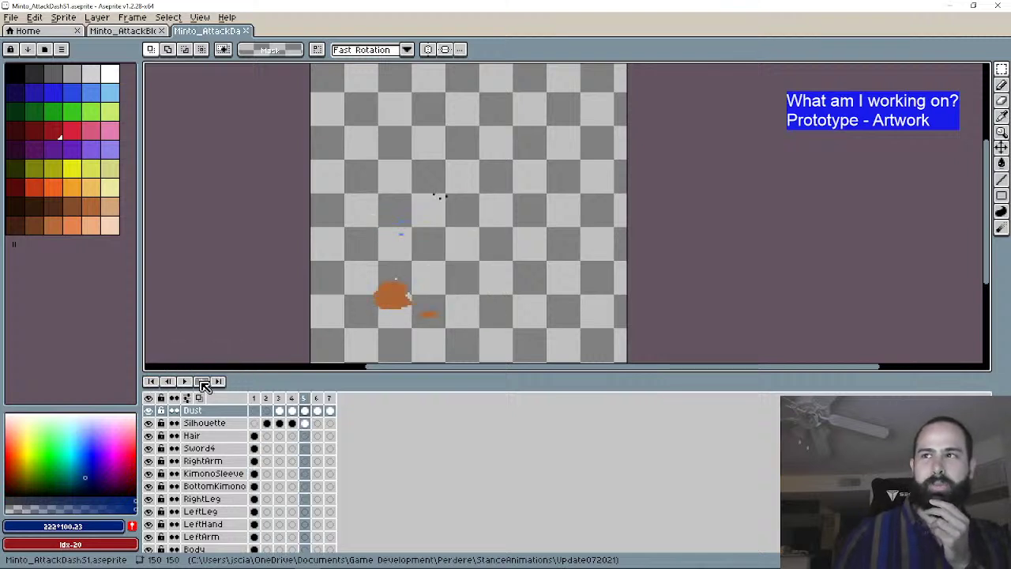
{"action": "left_click", "coordinate": [202, 381]}
{"action": "left_click", "coordinate": [202, 381]}
{"action": "left_click", "coordinate": [202, 381]}
{"action": "left_click", "coordinate": [202, 381]}
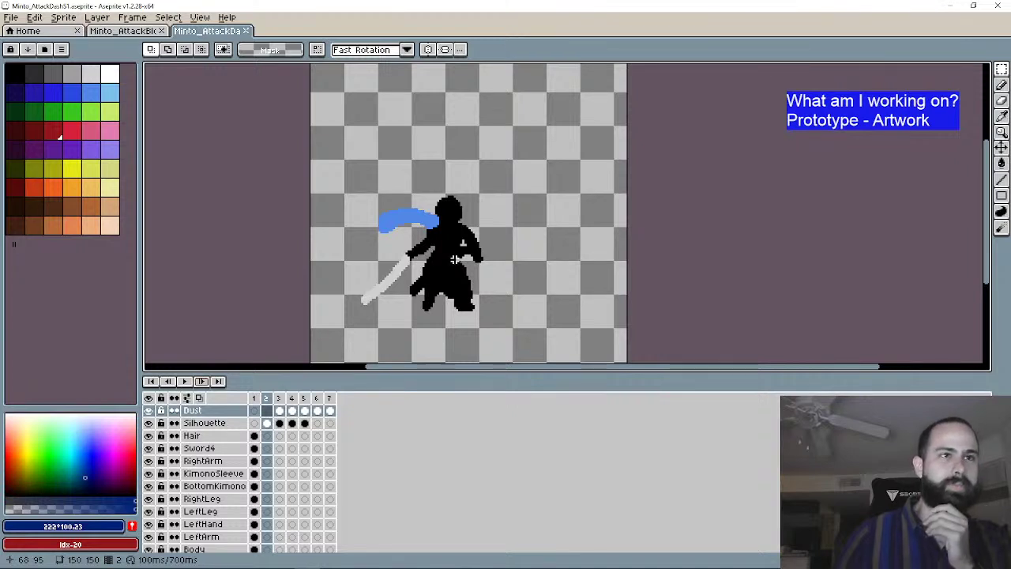
Step: Step through the dissolving silhouette and dust frames of the dash animation twice more, ending on frame 1
{"action": "left_click", "coordinate": [204, 383]}
{"action": "left_click", "coordinate": [204, 383]}
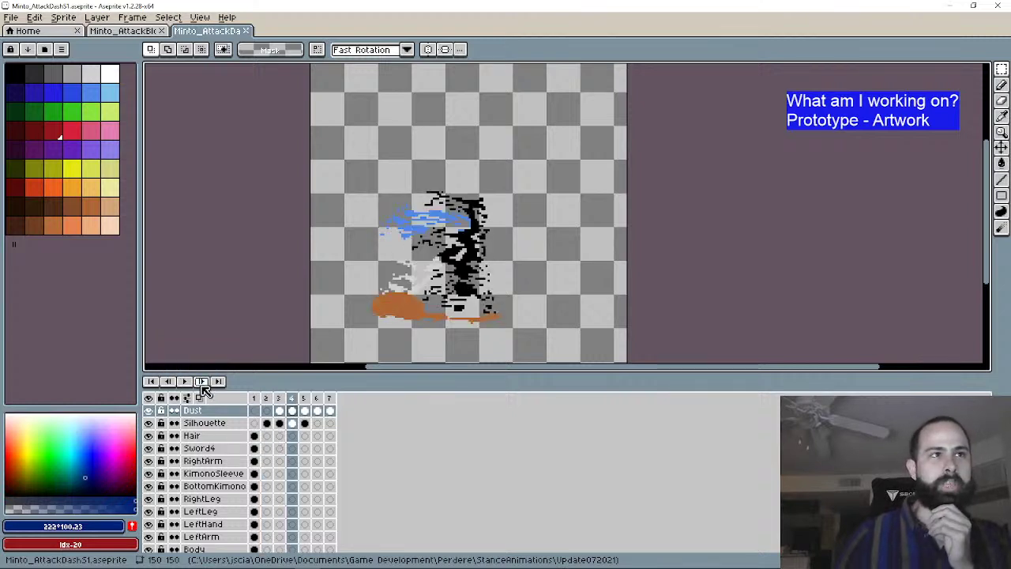
{"action": "left_click", "coordinate": [204, 383]}
{"action": "left_click", "coordinate": [204, 383]}
{"action": "left_click", "coordinate": [203, 383]}
{"action": "left_click", "coordinate": [204, 383]}
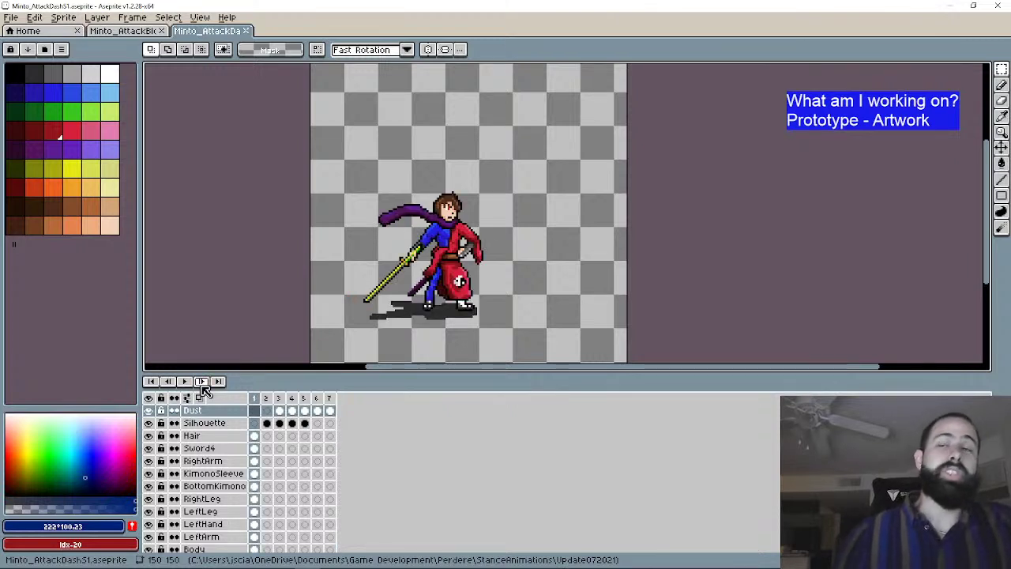
{"action": "left_click", "coordinate": [203, 383]}
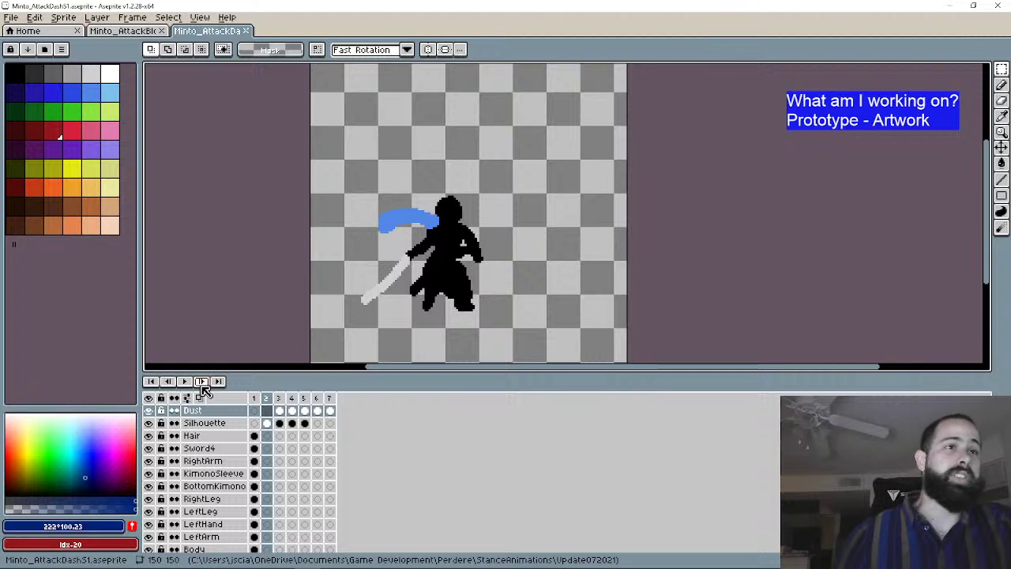
{"action": "left_click", "coordinate": [202, 382]}
{"action": "left_click", "coordinate": [202, 382]}
{"action": "left_click", "coordinate": [202, 382]}
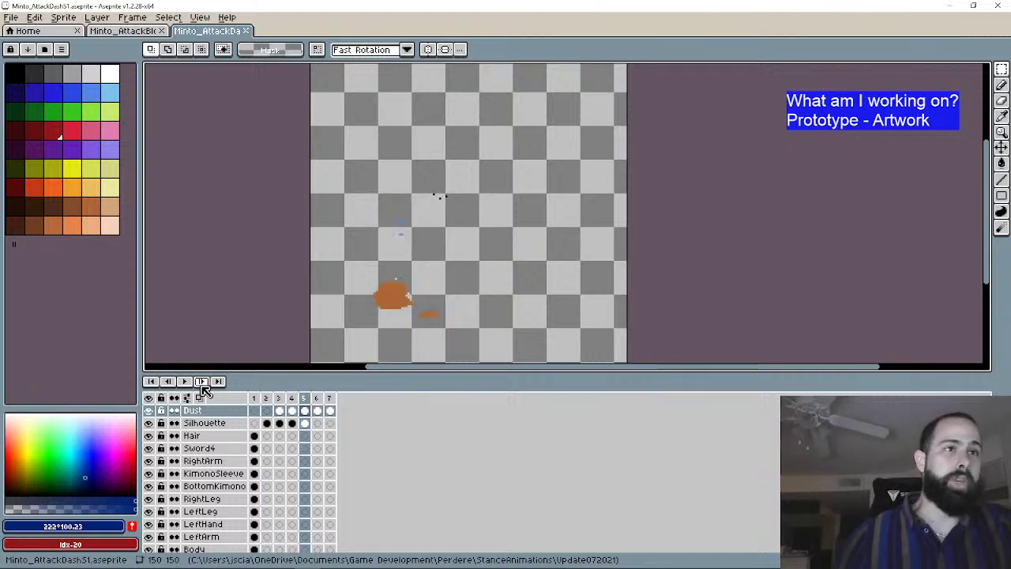
{"action": "left_click", "coordinate": [202, 382]}
{"action": "left_click", "coordinate": [202, 383]}
{"action": "left_click", "coordinate": [202, 383]}
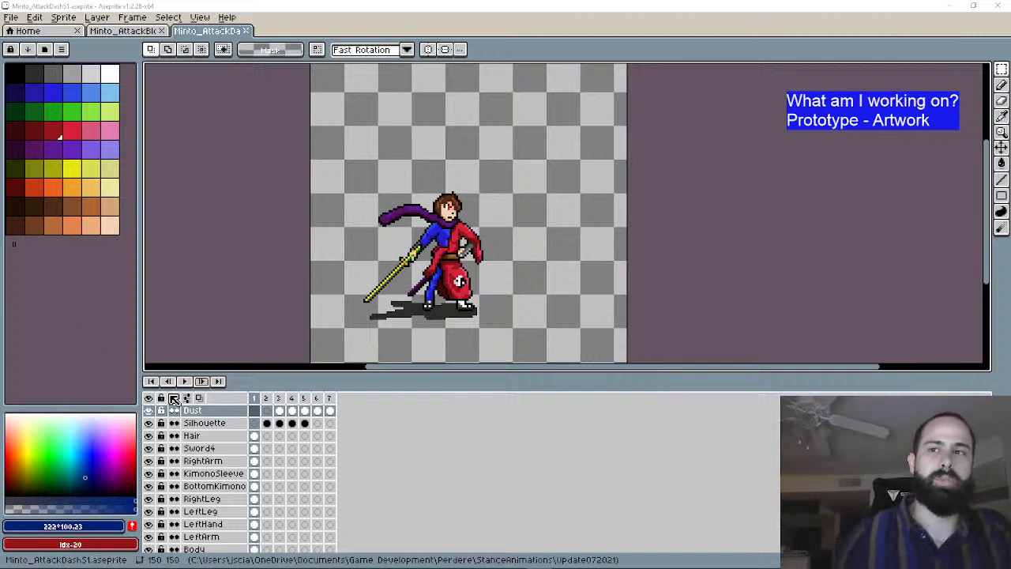
Step: Step once through all seven frames of Minto_AttackDashS1, then continue to the dissolving silhouette in frame 4
{"action": "left_click", "coordinate": [200, 384]}
{"action": "left_click", "coordinate": [200, 384]}
{"action": "left_click", "coordinate": [201, 384]}
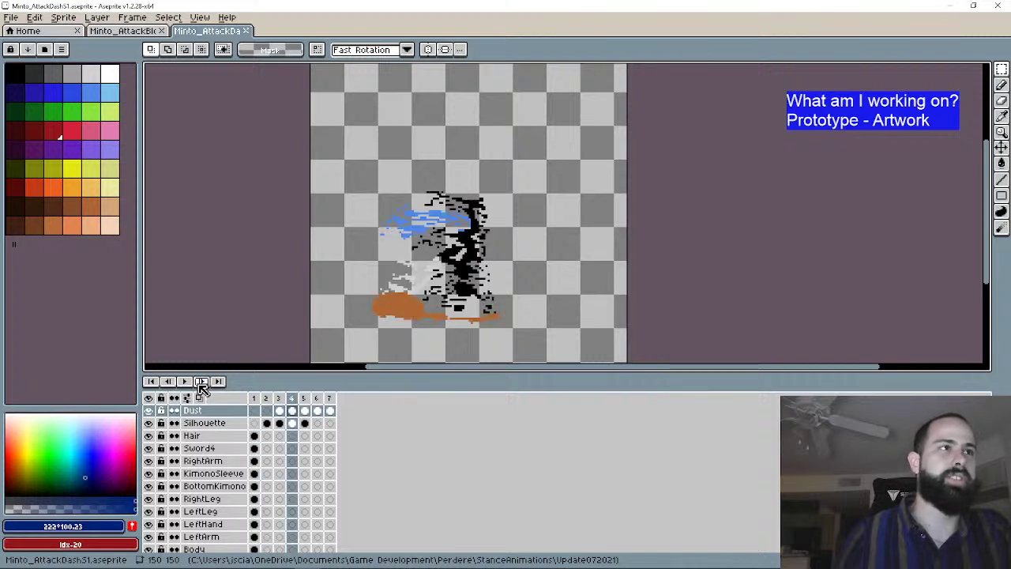
{"action": "left_click", "coordinate": [201, 384]}
{"action": "left_click", "coordinate": [200, 384]}
{"action": "left_click", "coordinate": [201, 384]}
{"action": "left_click", "coordinate": [201, 384]}
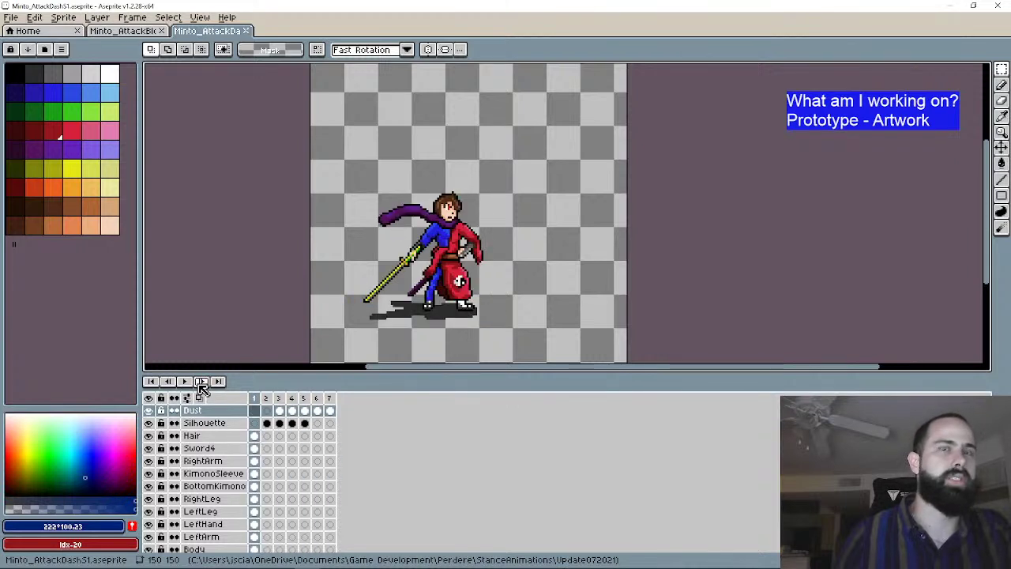
{"action": "left_click", "coordinate": [200, 384]}
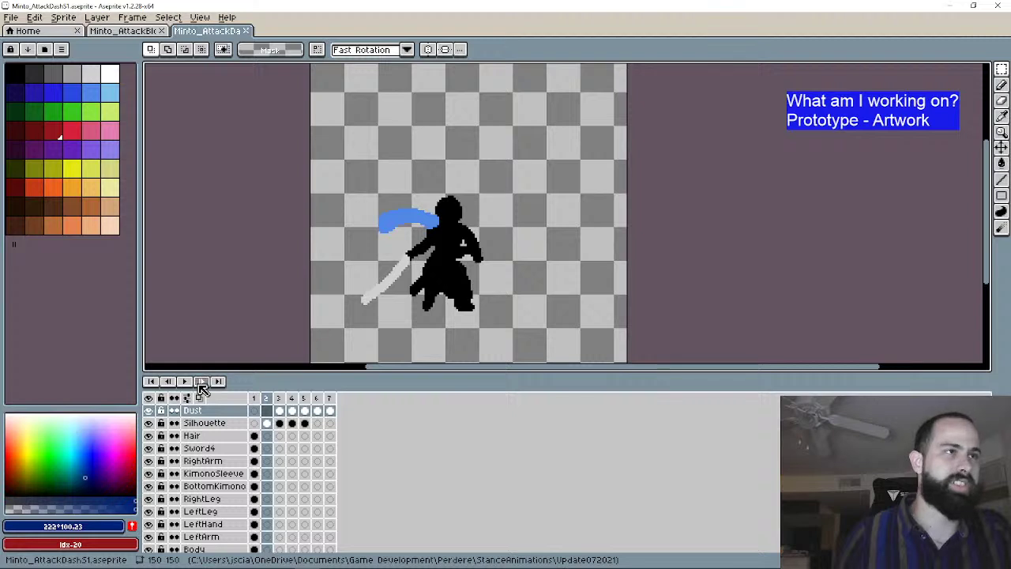
{"action": "left_click", "coordinate": [201, 383]}
{"action": "left_click", "coordinate": [201, 384]}
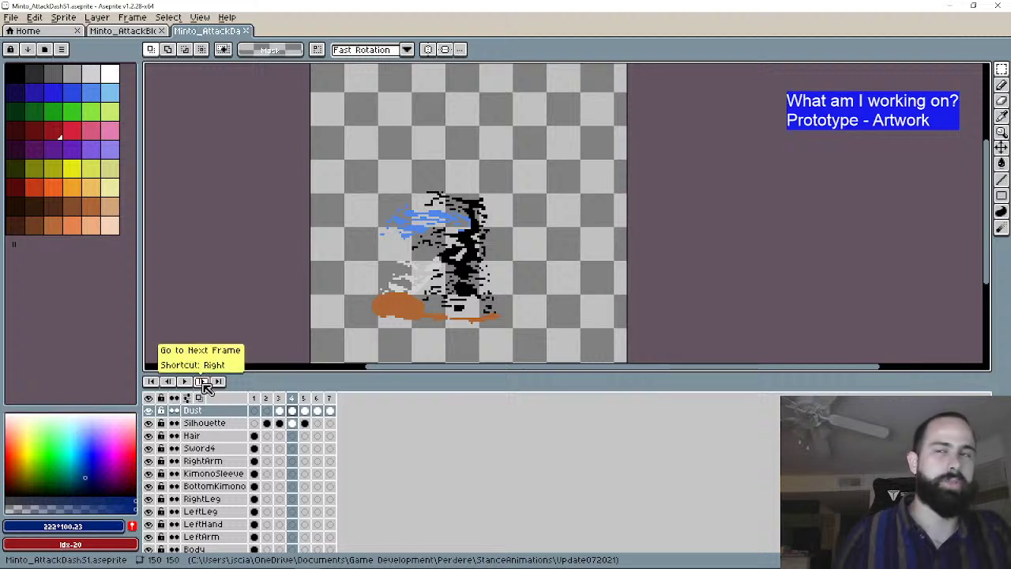
Step: Step repeatedly through the remaining silhouette and dust frames of the dash animation, ending on the full-colour sprite in frame 1
{"action": "left_click", "coordinate": [202, 383]}
{"action": "left_click", "coordinate": [202, 383]}
{"action": "left_click", "coordinate": [202, 383]}
{"action": "left_click", "coordinate": [202, 383]}
{"action": "left_click", "coordinate": [202, 383]}
{"action": "left_click", "coordinate": [202, 383]}
{"action": "left_click", "coordinate": [203, 383]}
{"action": "left_click", "coordinate": [202, 383]}
{"action": "left_click", "coordinate": [202, 383]}
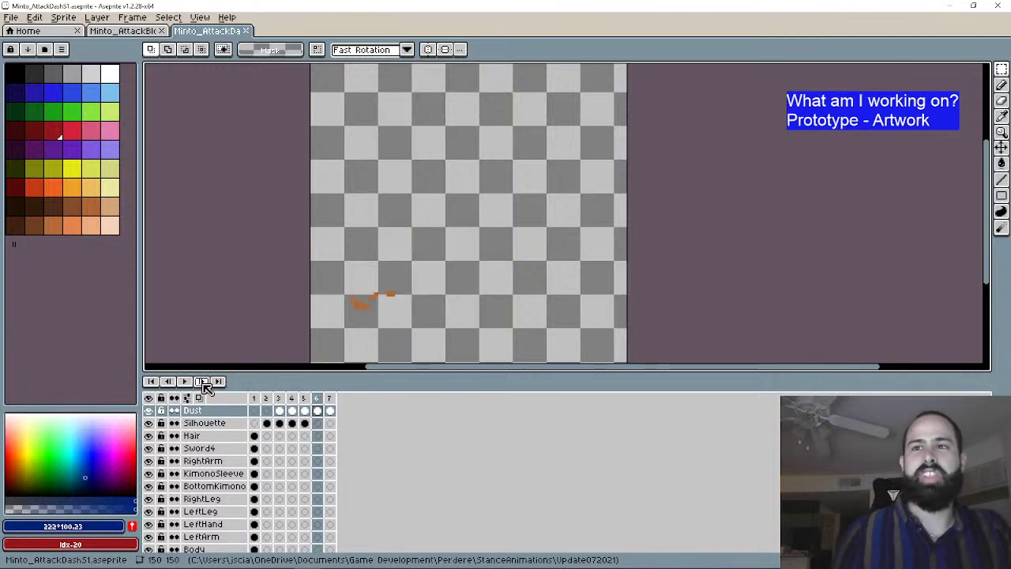
{"action": "left_click", "coordinate": [203, 383]}
{"action": "left_click", "coordinate": [202, 383]}
{"action": "left_click", "coordinate": [202, 383]}
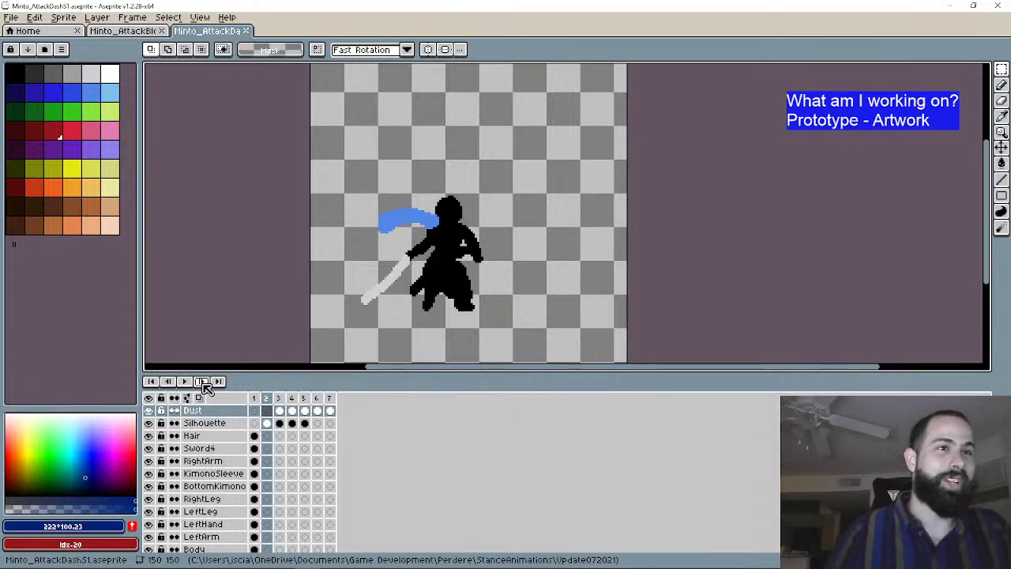
{"action": "left_click", "coordinate": [202, 383]}
{"action": "left_click", "coordinate": [202, 383]}
{"action": "left_click", "coordinate": [202, 383]}
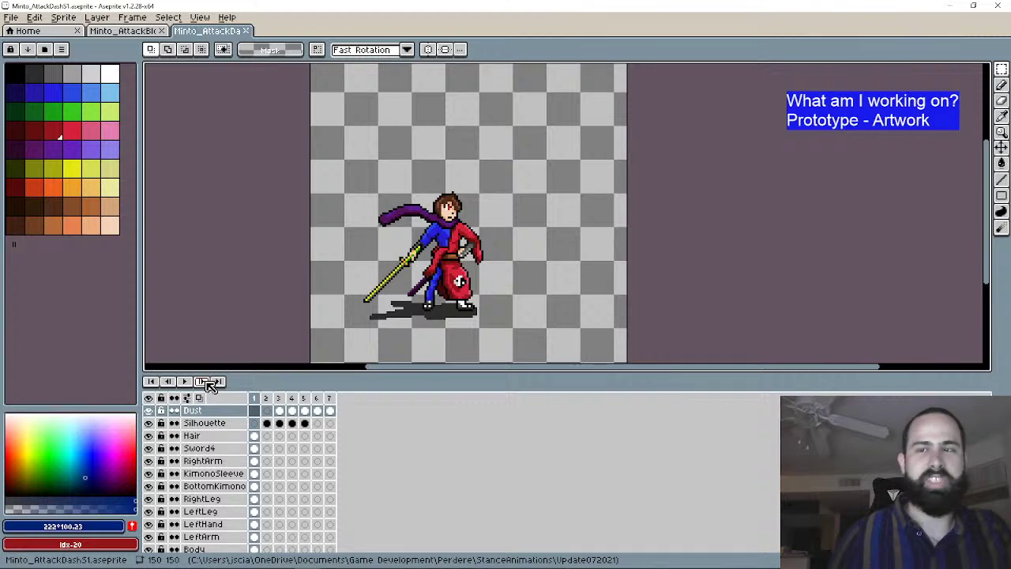
Step: Play the dash animation and stop it, then step through its last silhouette and dust frames
{"action": "left_click", "coordinate": [186, 382]}
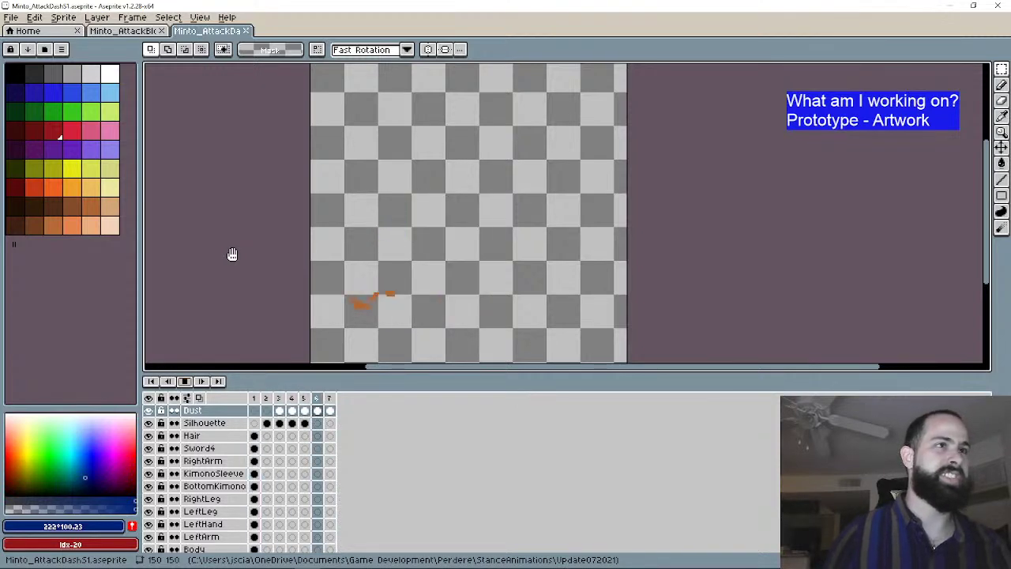
{"action": "left_click", "coordinate": [185, 381]}
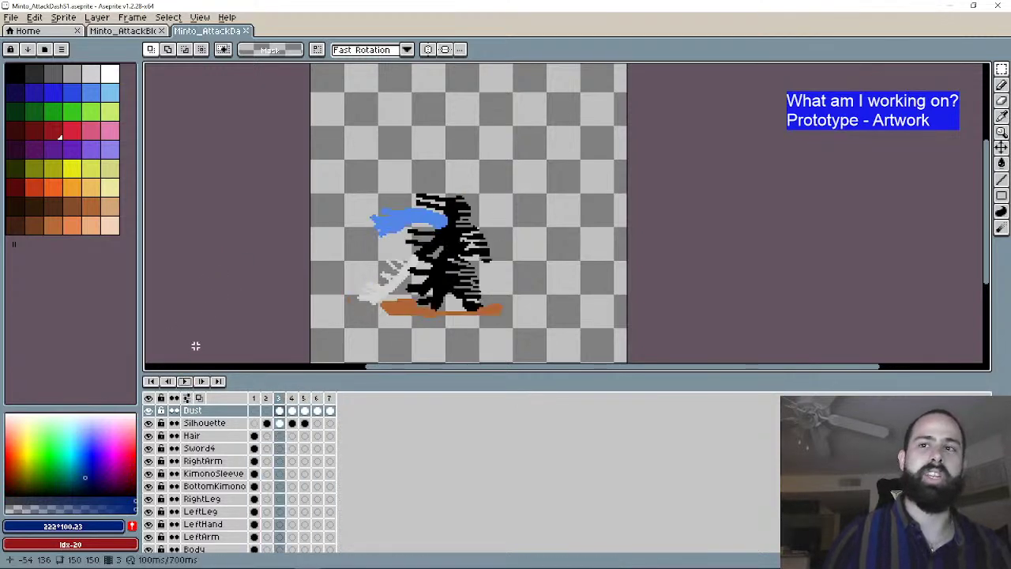
{"action": "left_click", "coordinate": [203, 383]}
{"action": "left_click", "coordinate": [203, 382]}
{"action": "left_click", "coordinate": [203, 383]}
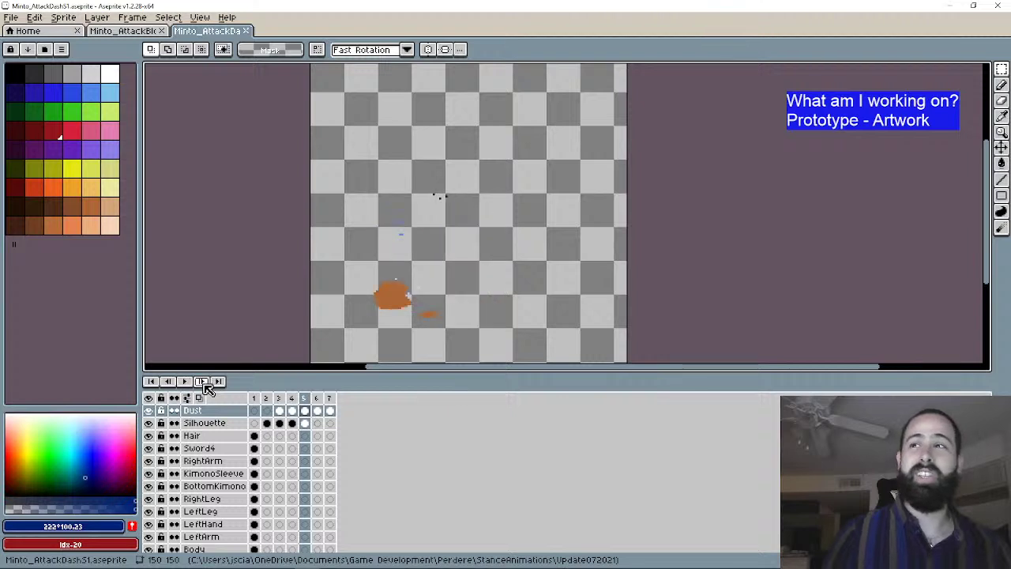
{"action": "left_click", "coordinate": [203, 382]}
{"action": "left_click", "coordinate": [203, 382]}
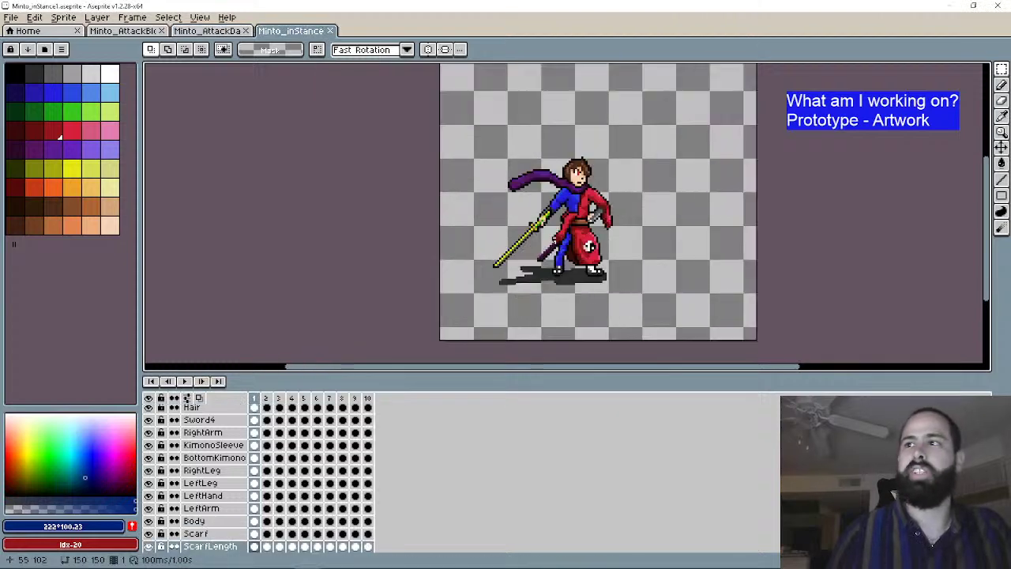
Step: Play and stop the stance animation of Minto_inStance1, examine its first frames, and close the sprite
{"action": "left_click", "coordinate": [190, 382]}
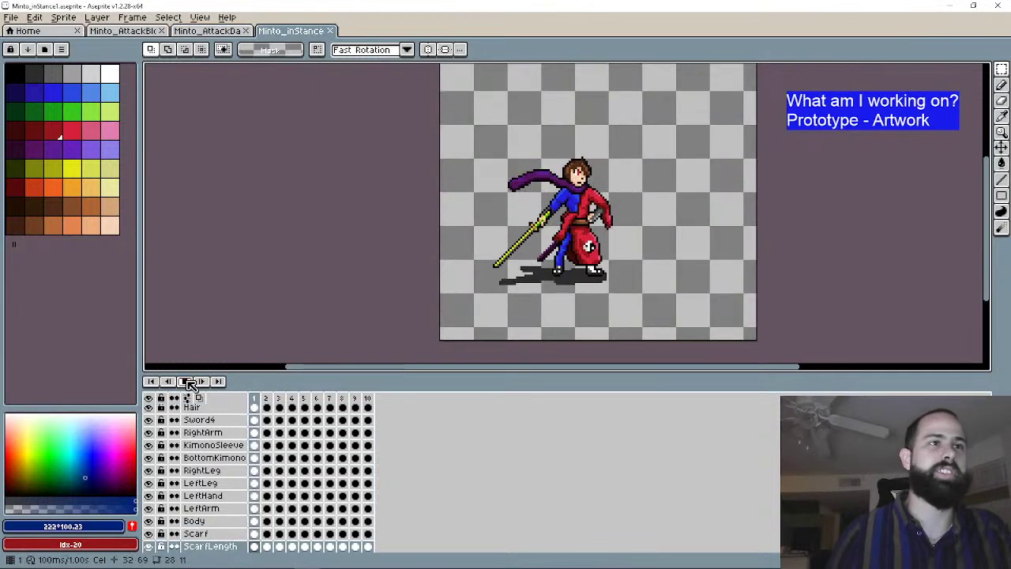
{"action": "left_click", "coordinate": [189, 382]}
{"action": "left_click_drag", "start_coordinate": [522, 222], "coordinate": [426, 251]}
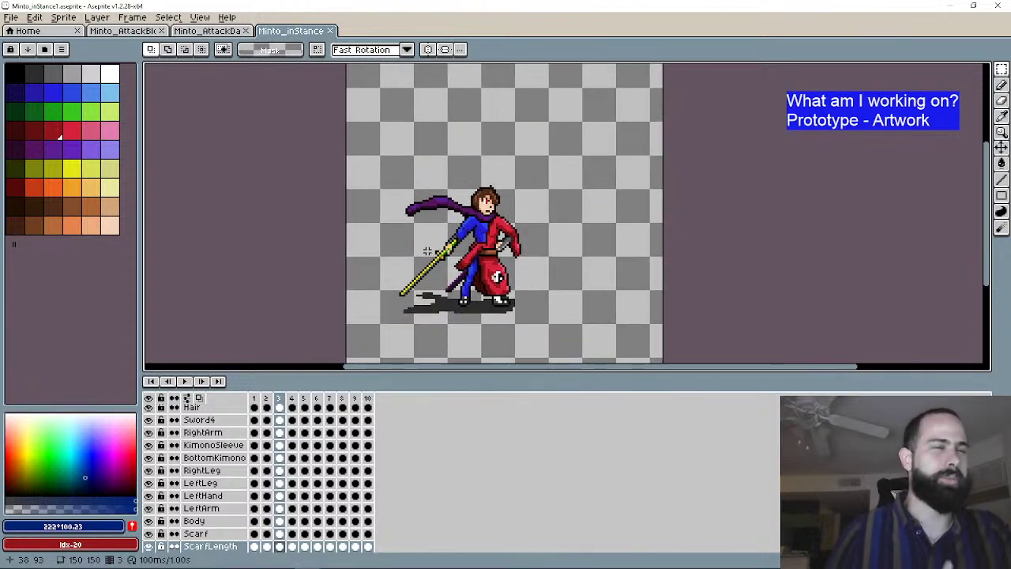
{"action": "left_click", "coordinate": [184, 380]}
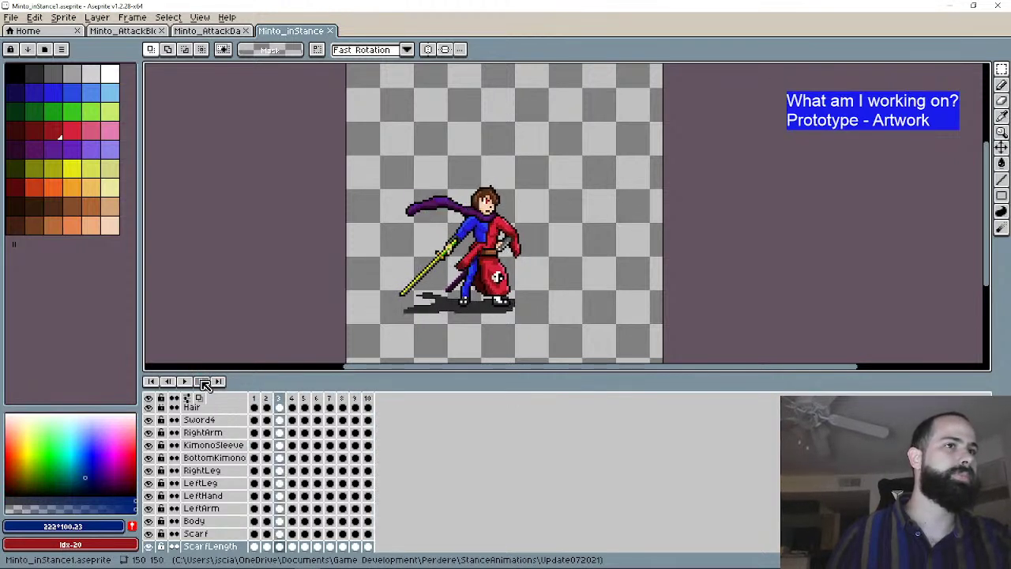
{"action": "left_click", "coordinate": [203, 381]}
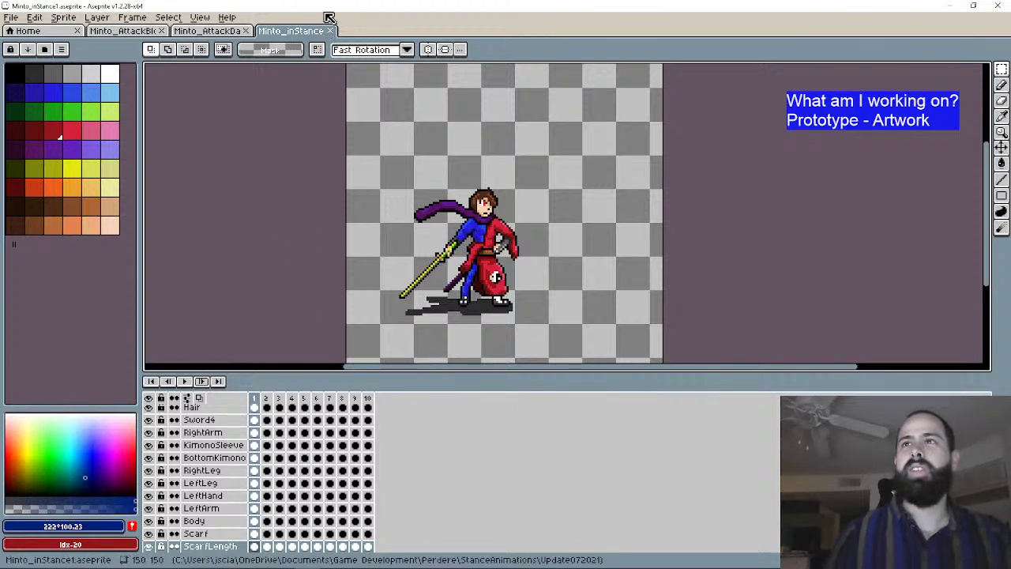
{"action": "left_click", "coordinate": [202, 382]}
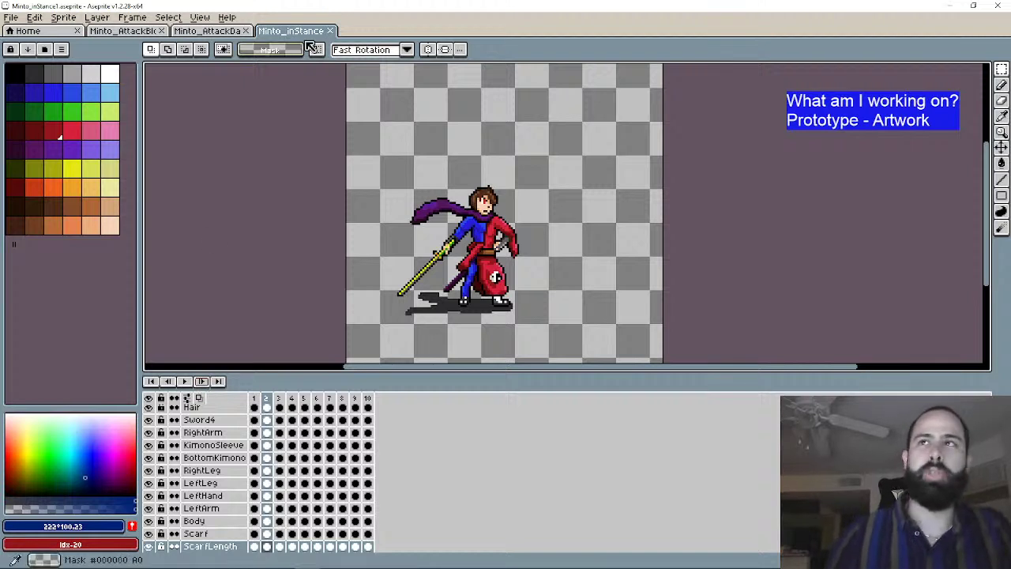
{"action": "left_click", "coordinate": [330, 30]}
Step: Step through the seven dash frames again, play the animation, and close Minto_AttackDashS1
{"action": "left_click", "coordinate": [201, 382]}
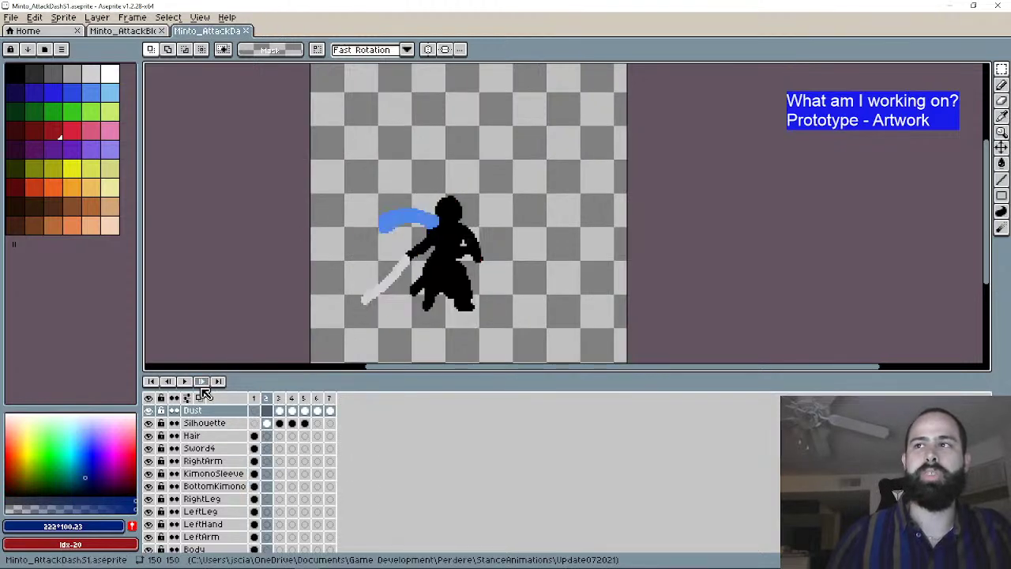
{"action": "left_click", "coordinate": [201, 381]}
{"action": "left_click", "coordinate": [201, 382]}
{"action": "left_click", "coordinate": [202, 382]}
{"action": "left_click", "coordinate": [201, 381]}
{"action": "left_click", "coordinate": [201, 381]}
{"action": "left_click", "coordinate": [201, 382]}
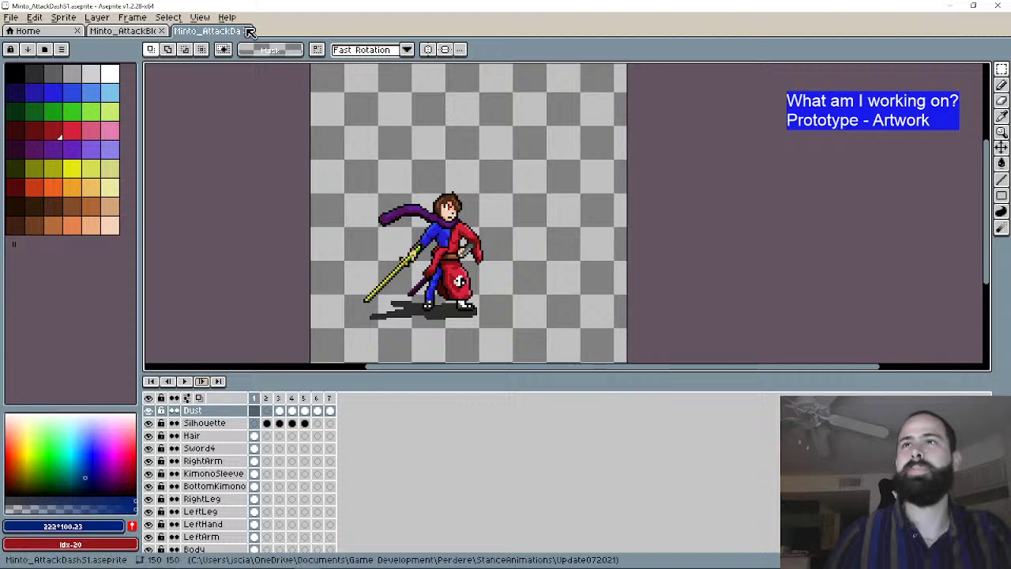
{"action": "left_click", "coordinate": [184, 382]}
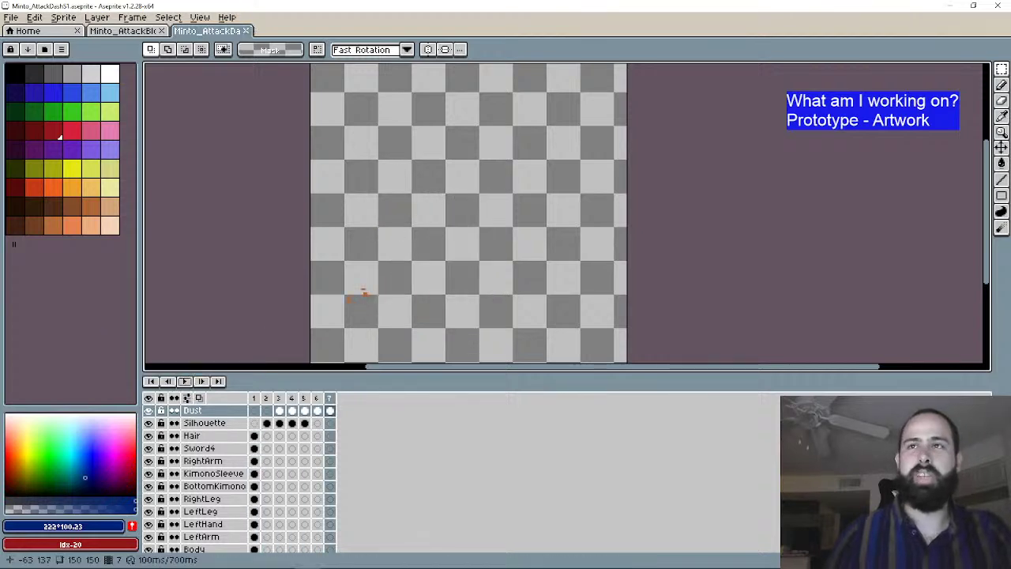
{"action": "left_click", "coordinate": [246, 31]}
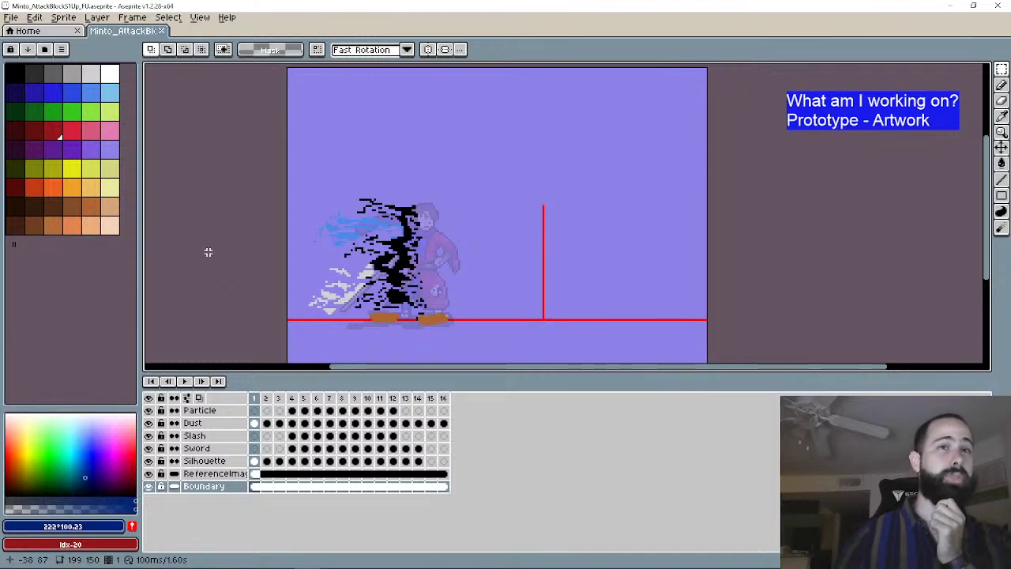
Step: Play the Minto_AttackBlockS1Up_FU animation, return to frame 1, and step to the first yellow slash in frame 4
{"action": "left_click", "coordinate": [185, 381]}
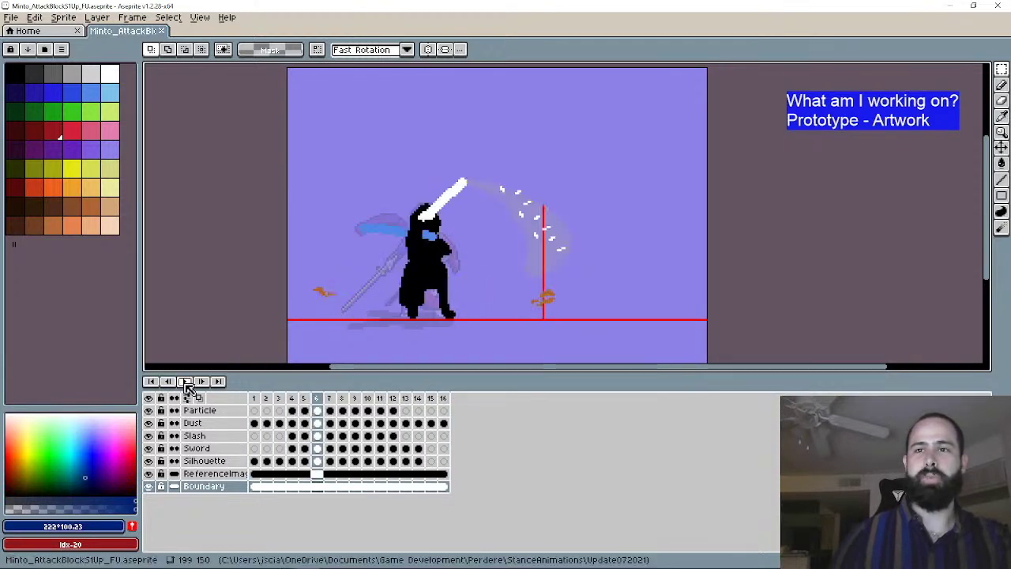
{"action": "left_click", "coordinate": [153, 381]}
{"action": "left_click", "coordinate": [202, 382]}
{"action": "left_click", "coordinate": [201, 381]}
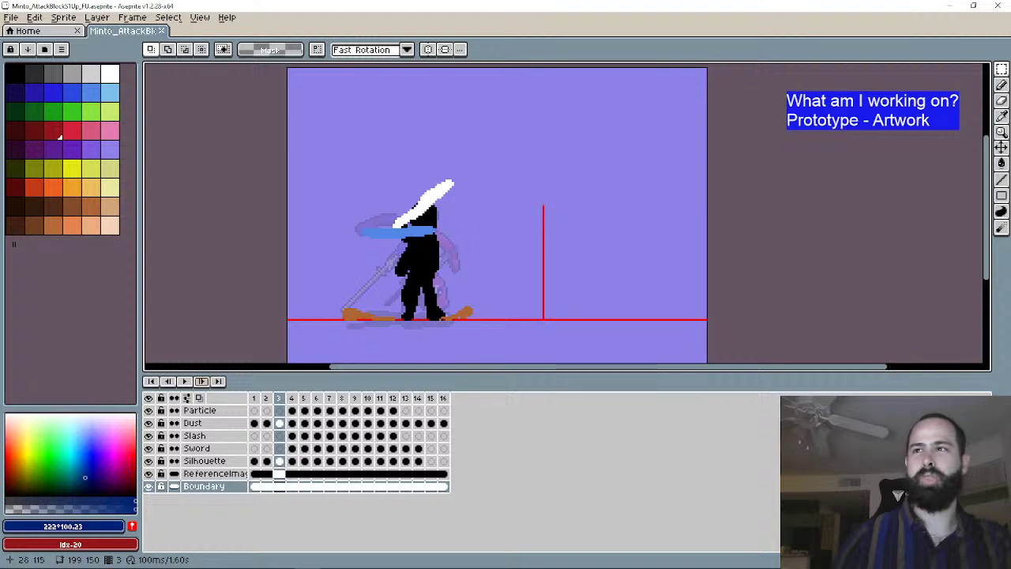
{"action": "left_click", "coordinate": [203, 381]}
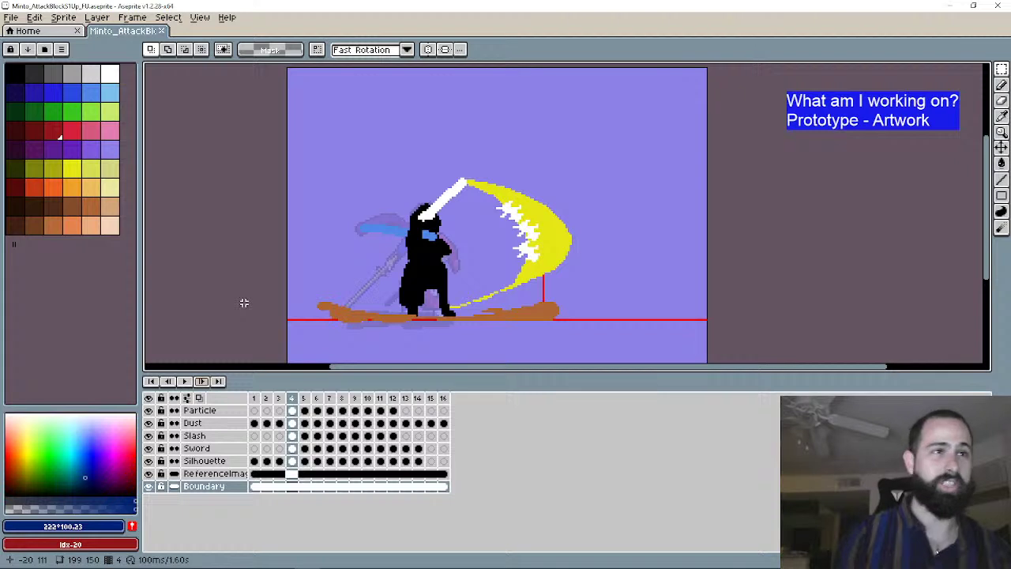
Step: Step forward from the first slash to the second slash in frame 8, then back to frame 3
{"action": "left_click", "coordinate": [208, 384]}
{"action": "left_click", "coordinate": [209, 385]}
{"action": "left_click", "coordinate": [209, 385]}
{"action": "left_click", "coordinate": [208, 384]}
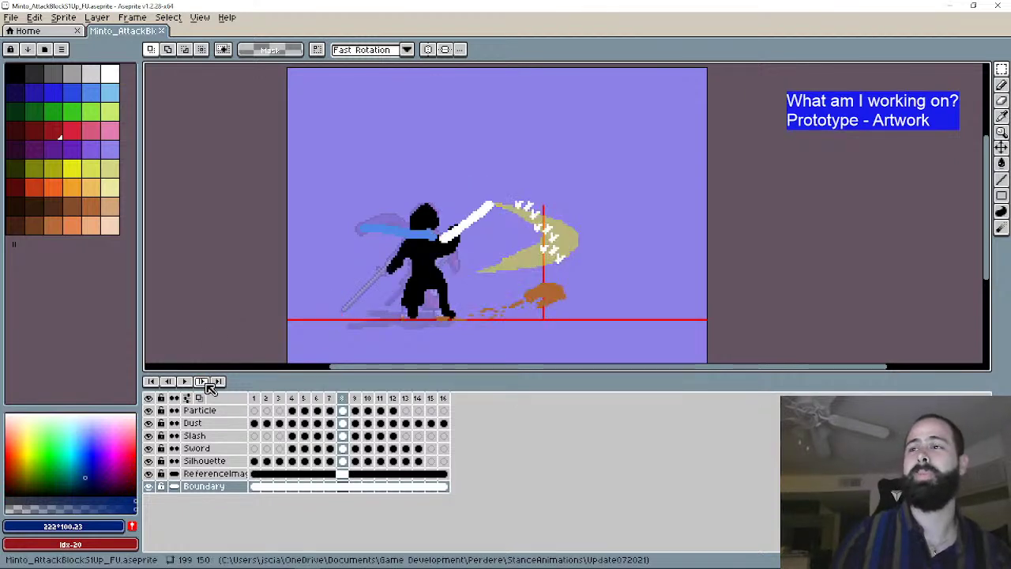
{"action": "left_click", "coordinate": [168, 385]}
{"action": "left_click", "coordinate": [167, 385]}
{"action": "left_click", "coordinate": [168, 384]}
{"action": "left_click", "coordinate": [167, 385]}
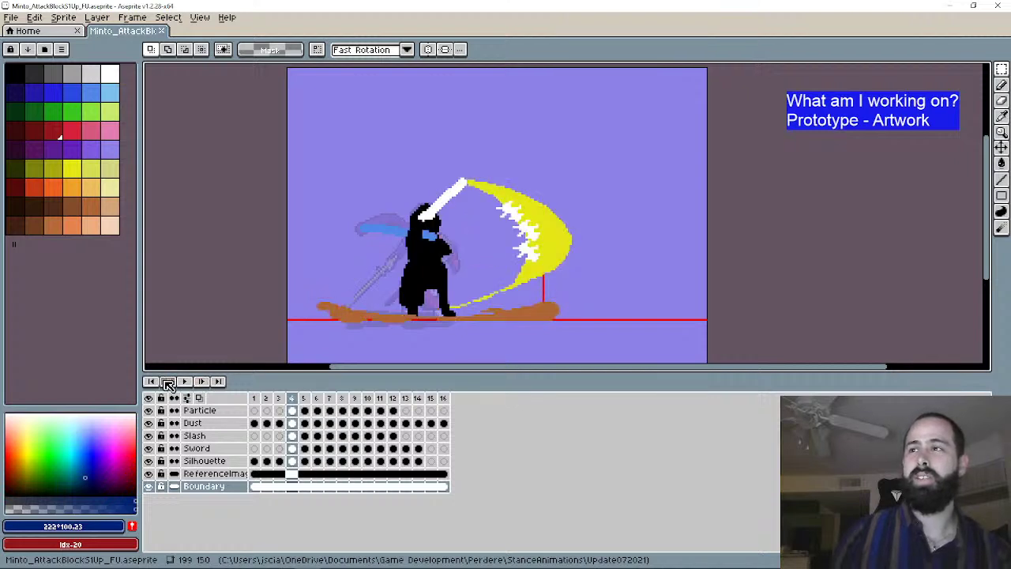
{"action": "left_click", "coordinate": [168, 385]}
Step: Step through all the slashes and fading dust of the block attack, from frame 4 to the final frame 16
{"action": "left_click", "coordinate": [203, 383]}
{"action": "left_click", "coordinate": [203, 383]}
{"action": "left_click", "coordinate": [203, 383]}
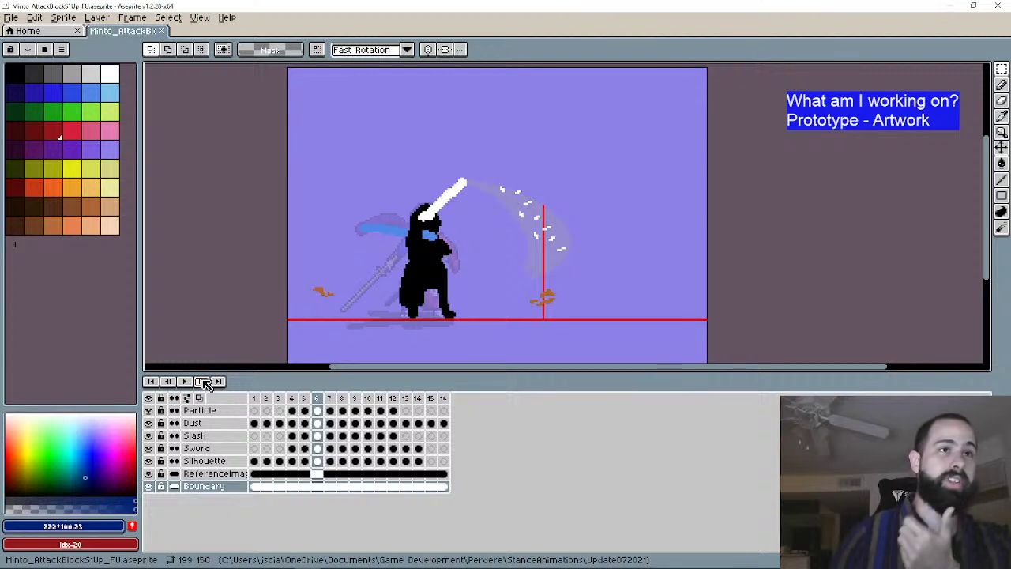
{"action": "left_click", "coordinate": [203, 383]}
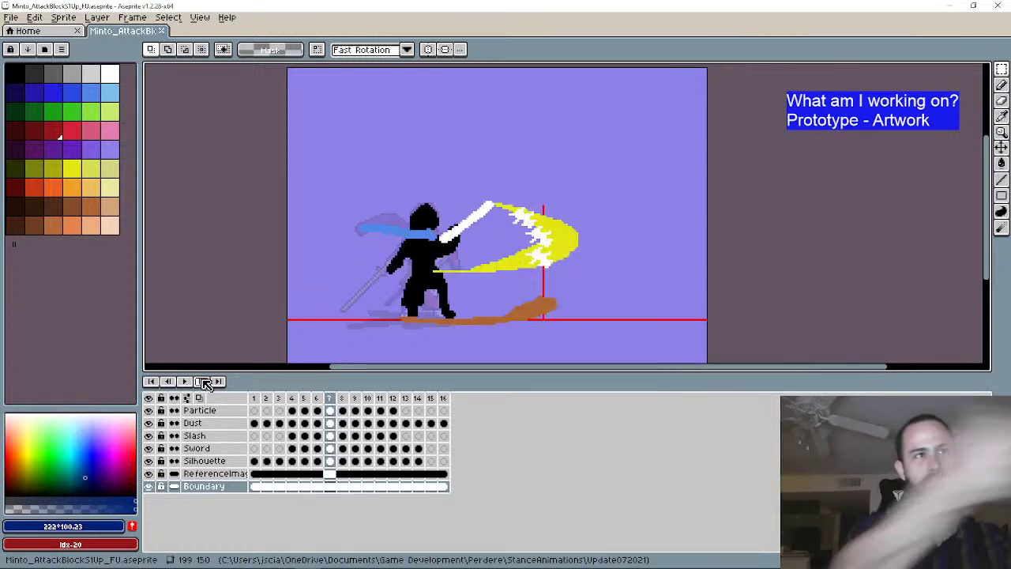
{"action": "left_click", "coordinate": [203, 382]}
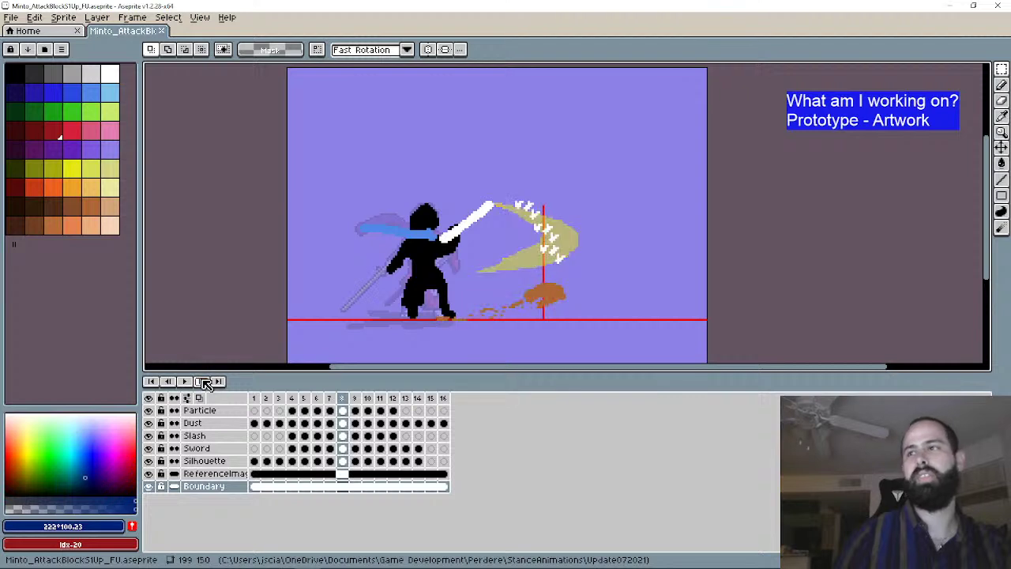
{"action": "left_click", "coordinate": [202, 381]}
{"action": "left_click", "coordinate": [202, 381]}
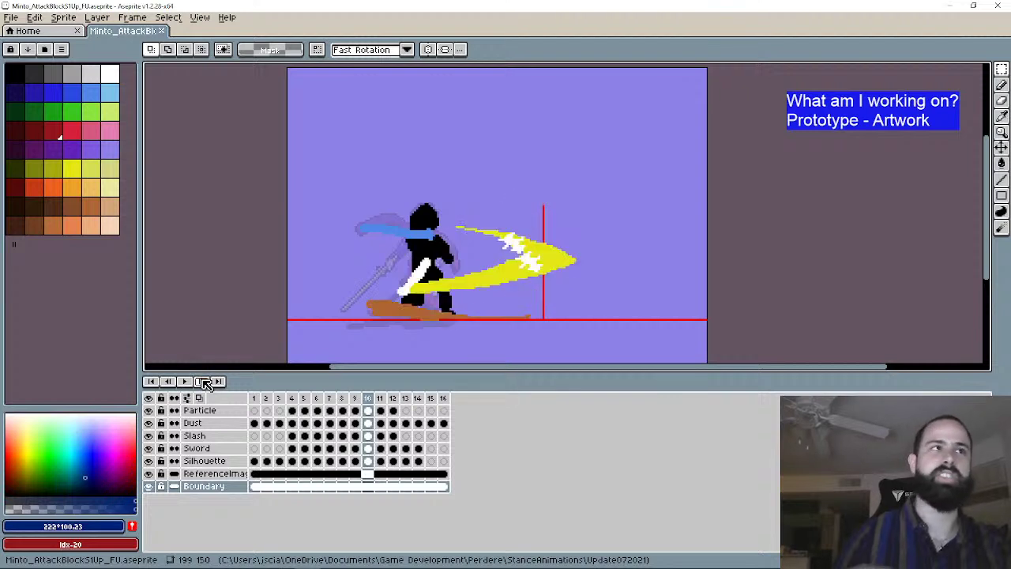
{"action": "left_click", "coordinate": [202, 381]}
{"action": "left_click", "coordinate": [202, 382]}
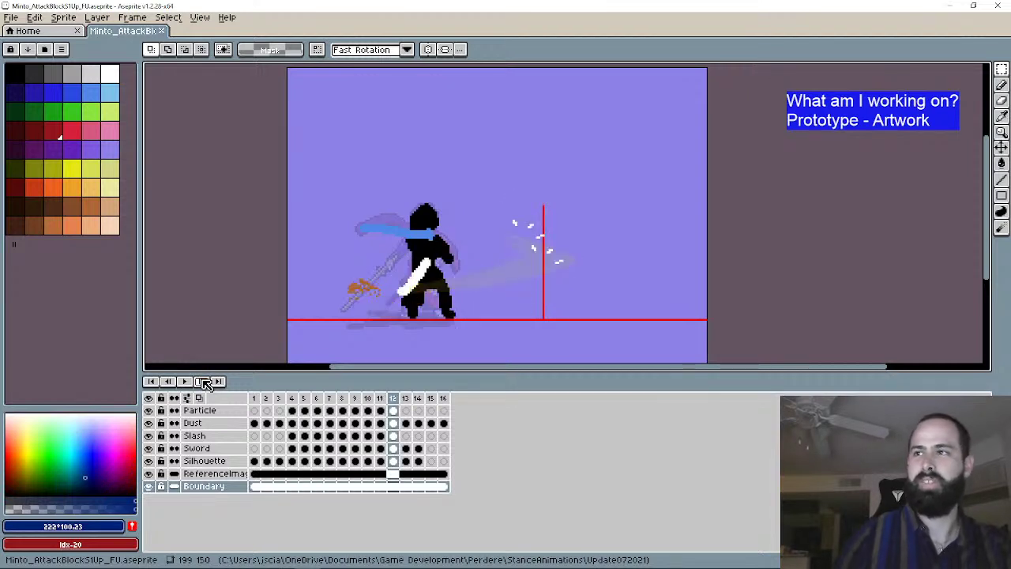
{"action": "left_click", "coordinate": [203, 382]}
{"action": "left_click", "coordinate": [203, 382]}
{"action": "left_click", "coordinate": [202, 381]}
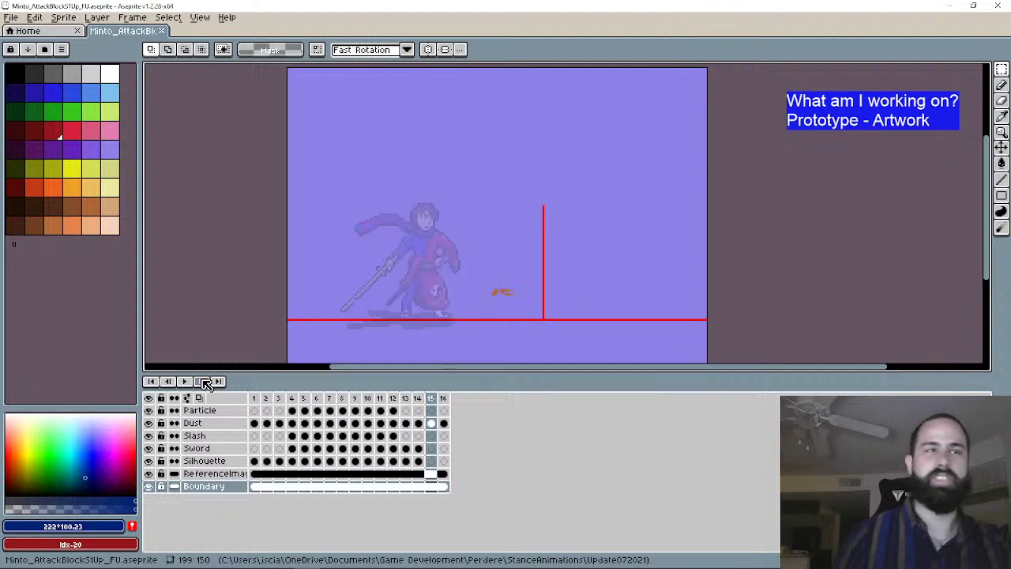
{"action": "left_click", "coordinate": [202, 381]}
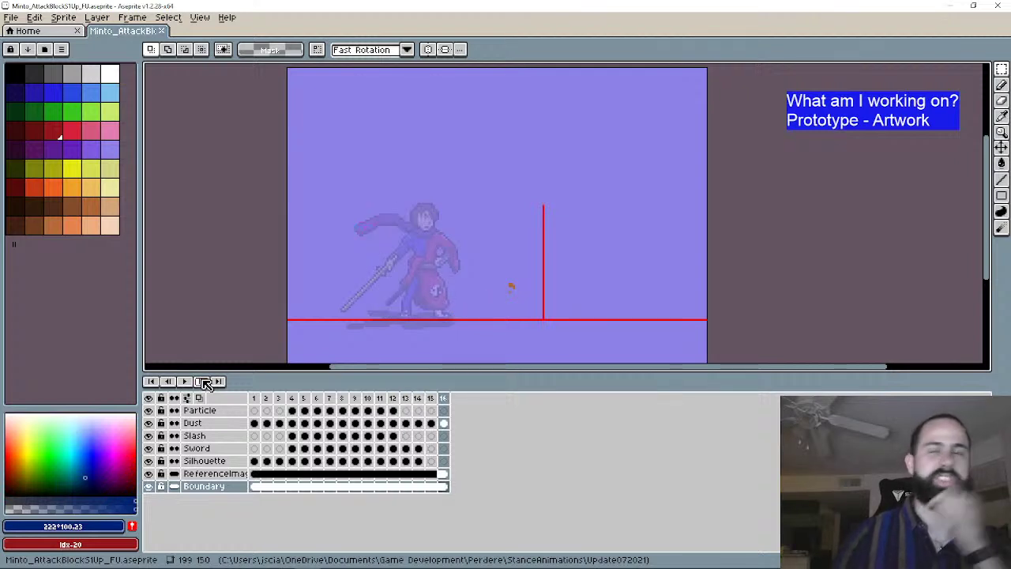
Step: Return to frame 1, play the whole block attack animation, and reset it to its first frame
{"action": "left_click", "coordinate": [202, 382]}
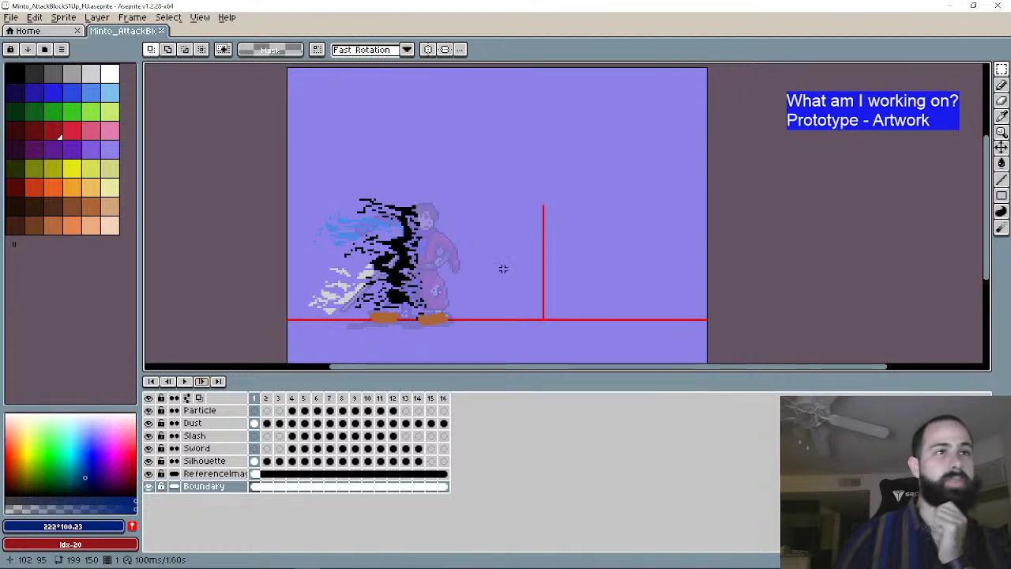
{"action": "left_click", "coordinate": [184, 381]}
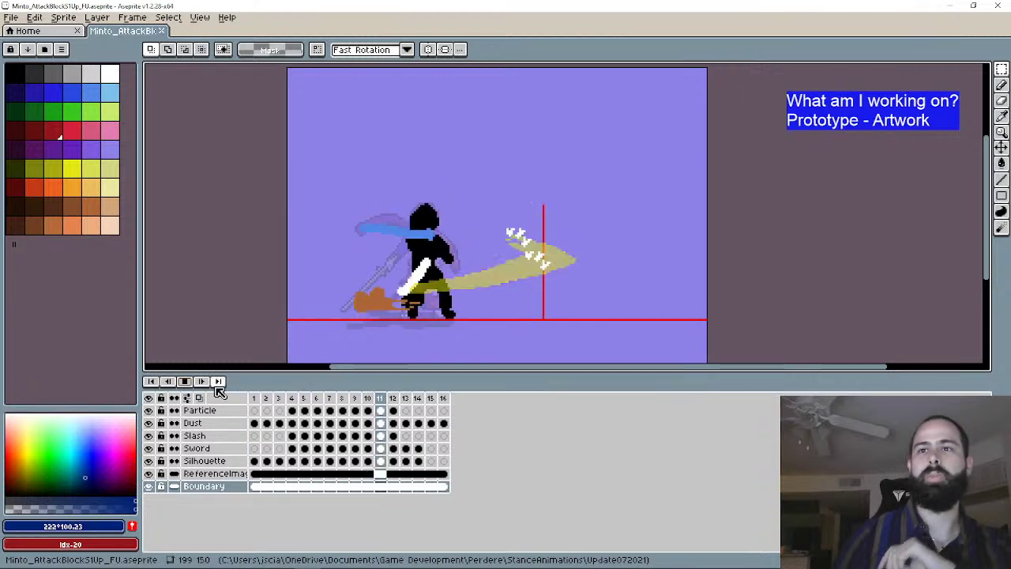
{"action": "left_click", "coordinate": [151, 381]}
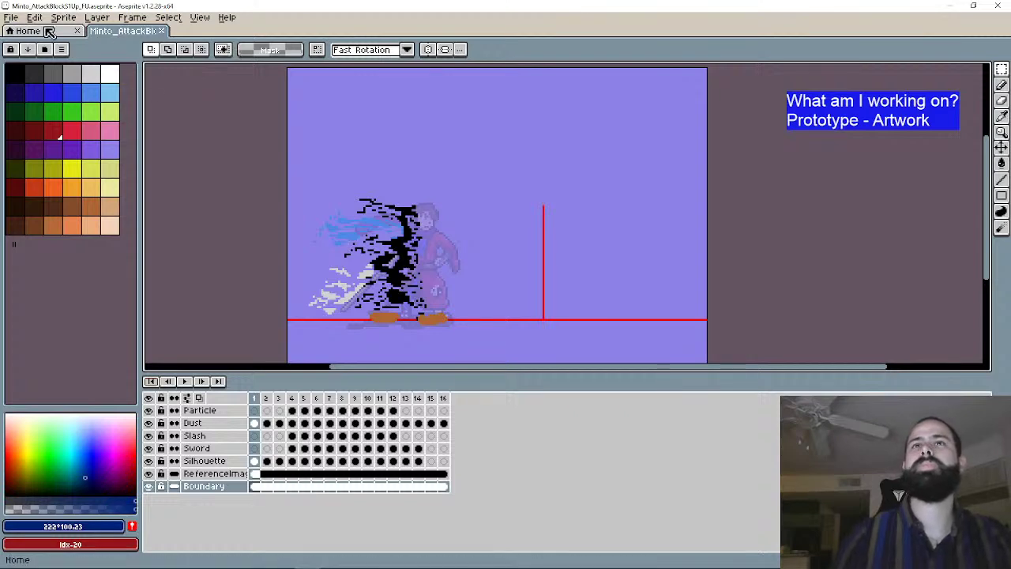
Step: Save a copy of the block attack sprite as Minto_AttackHitS1Up_FU.aseprite in the Update072021 folder
{"action": "left_click", "coordinate": [11, 17]}
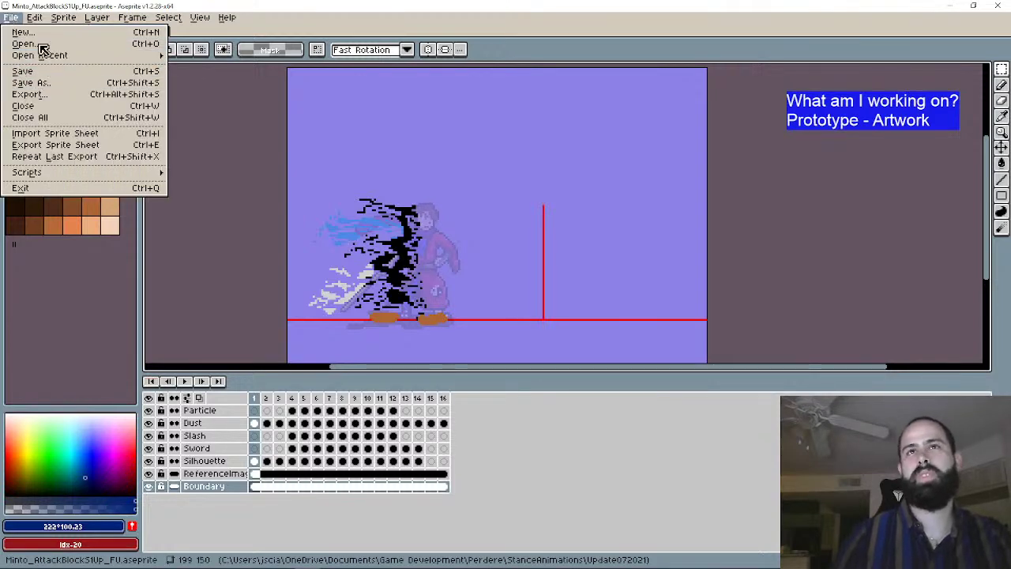
{"action": "left_click", "coordinate": [11, 16]}
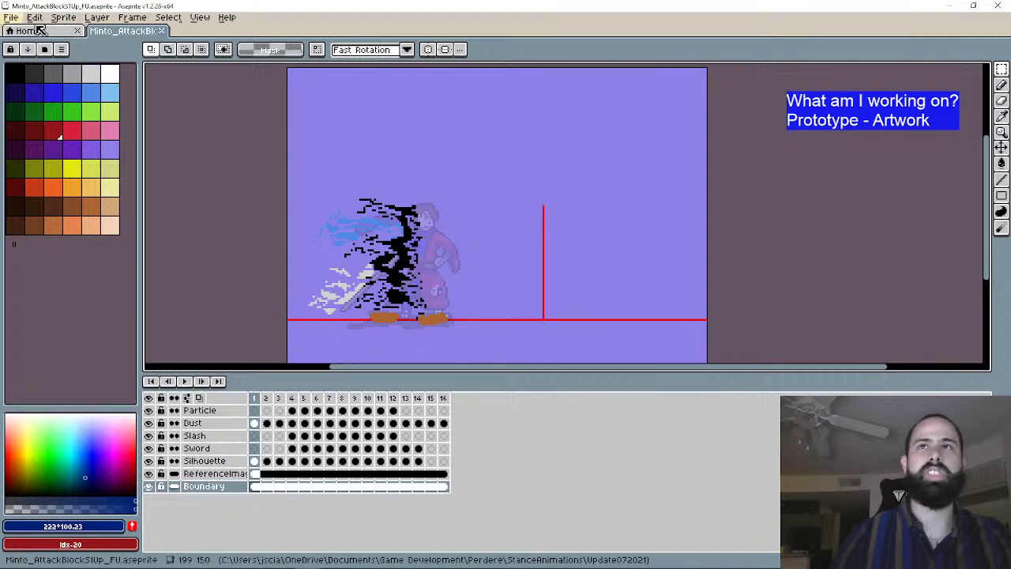
{"action": "left_click", "coordinate": [11, 16]}
{"action": "left_click", "coordinate": [50, 83]}
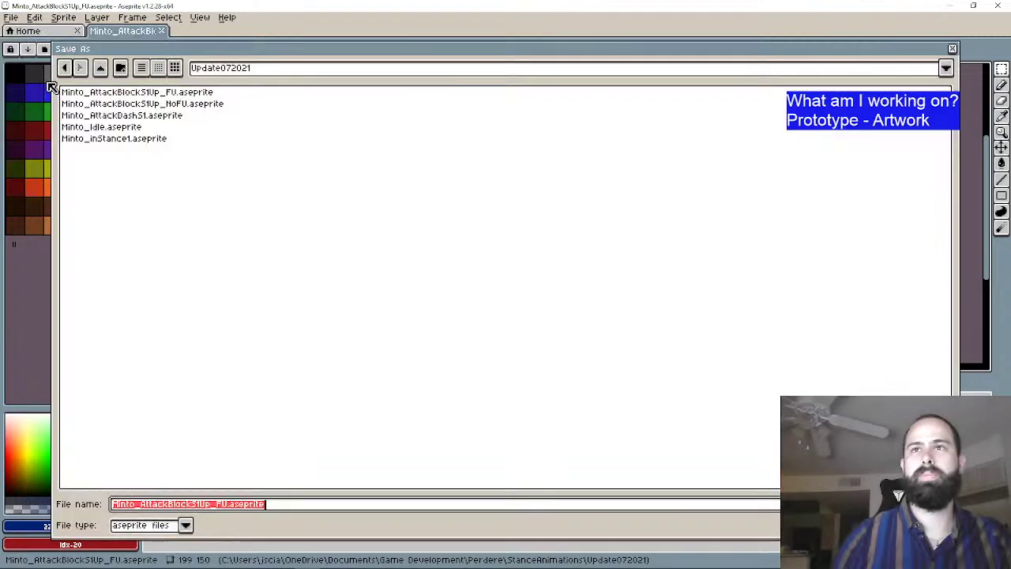
{"action": "left_click", "coordinate": [310, 506]}
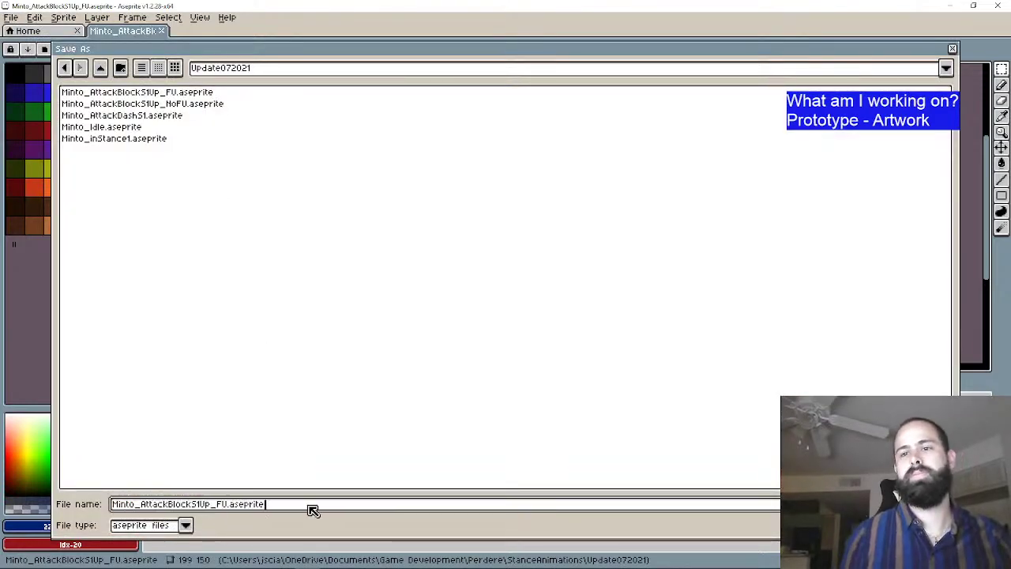
{"action": "key", "text": "Left"}
{"action": "key", "text": "Left"}
{"action": "key", "text": "Left"}
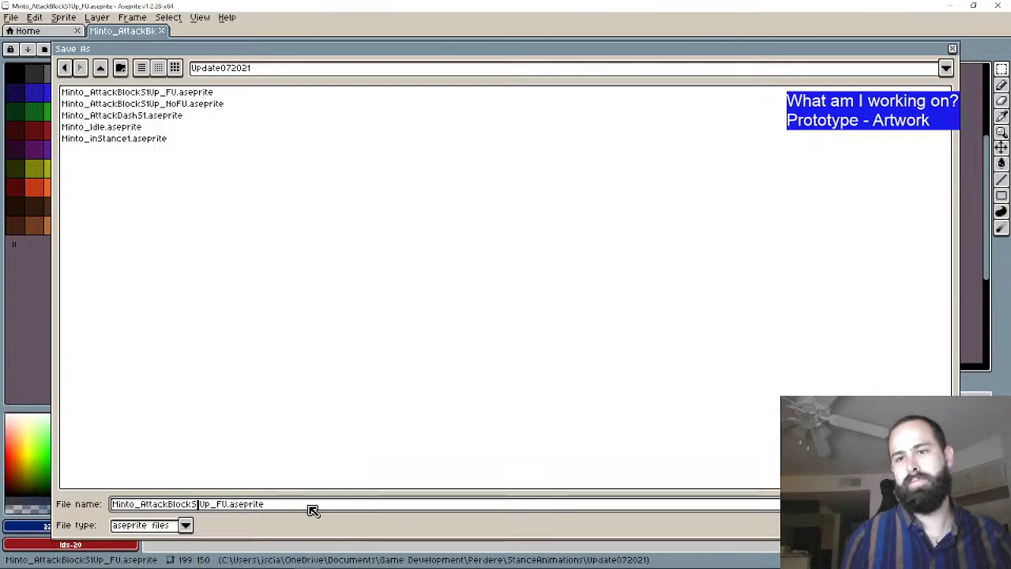
{"action": "key", "text": "BackSpace"}
{"action": "key", "text": "BackSpace"}
{"action": "key", "text": "BackSpace"}
{"action": "key", "text": "BackSpace"}
{"action": "key", "text": "BackSpace"}
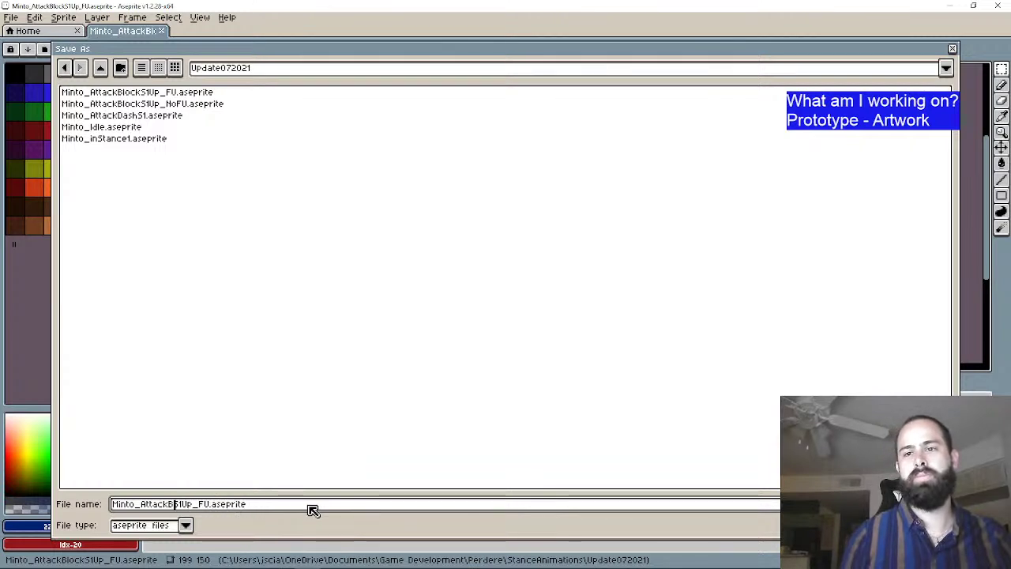
{"action": "type", "text": "Hit"}
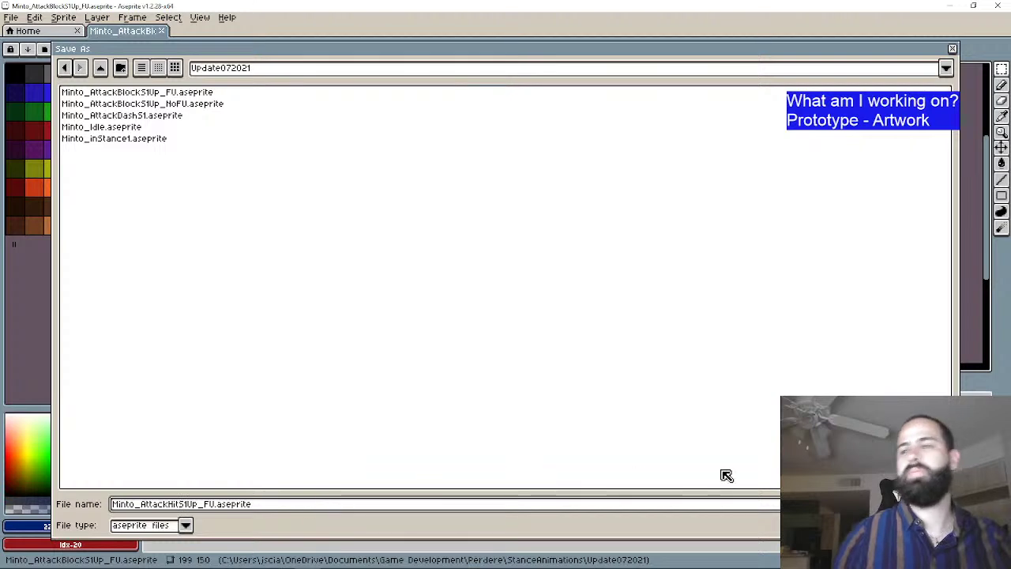
{"action": "key", "text": "Return"}
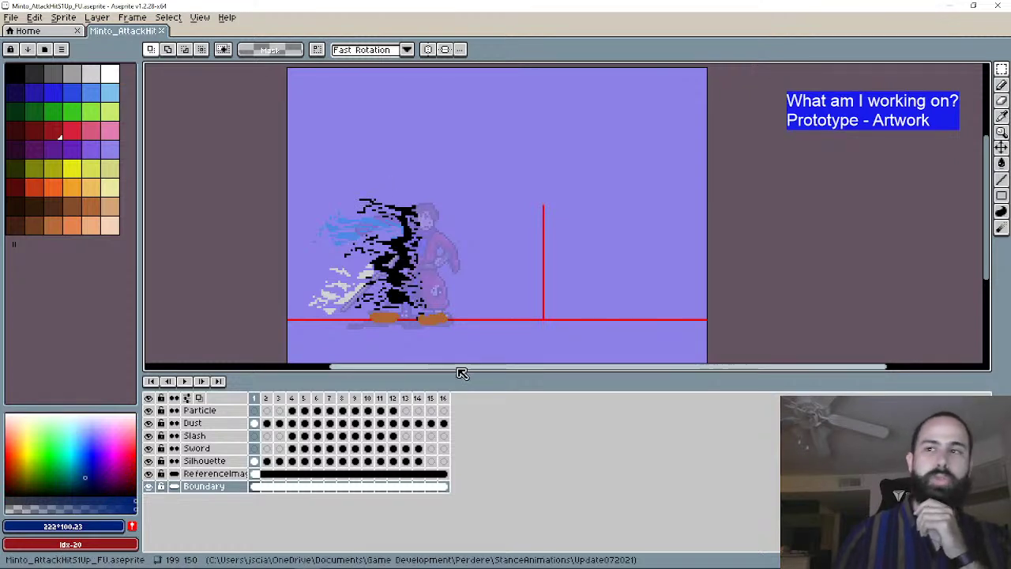
Step: Play the Minto_AttackBlockS1Up_NoFU animation and return it to its first frame
{"action": "left_click", "coordinate": [190, 382]}
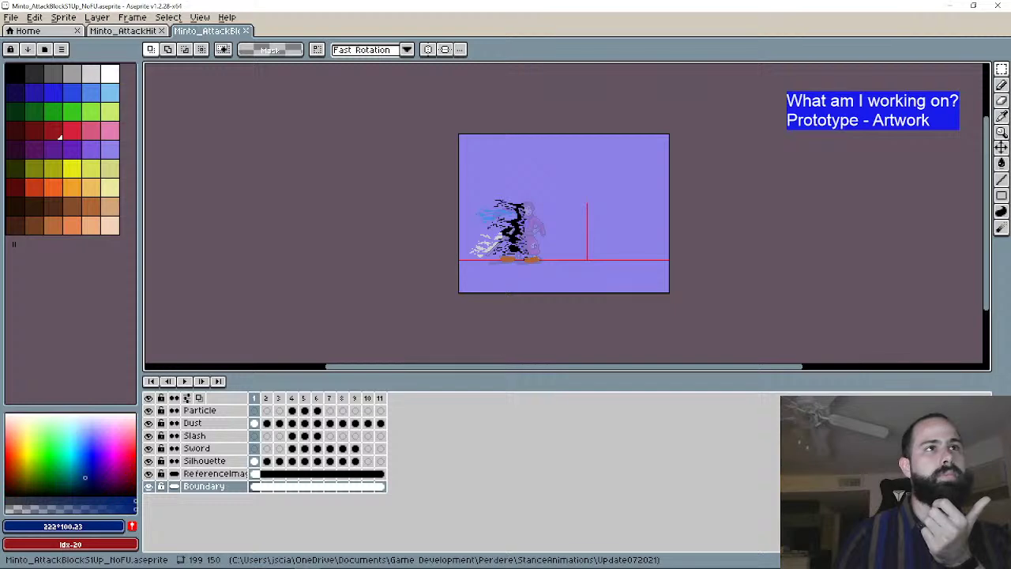
{"action": "scroll", "coordinate": [635, 231], "scroll_direction": "up", "scroll_amount": 1}
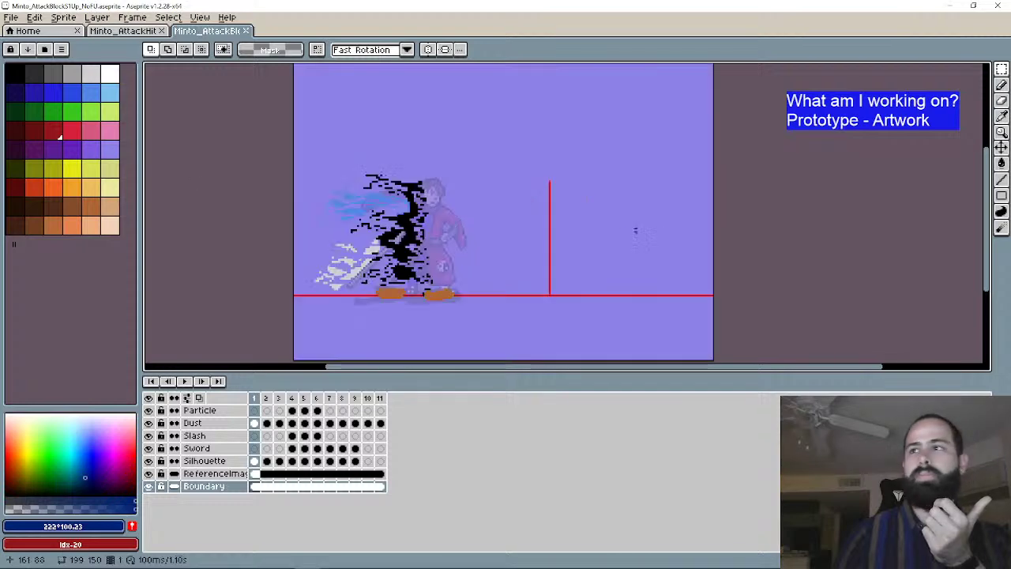
{"action": "left_click", "coordinate": [185, 382]}
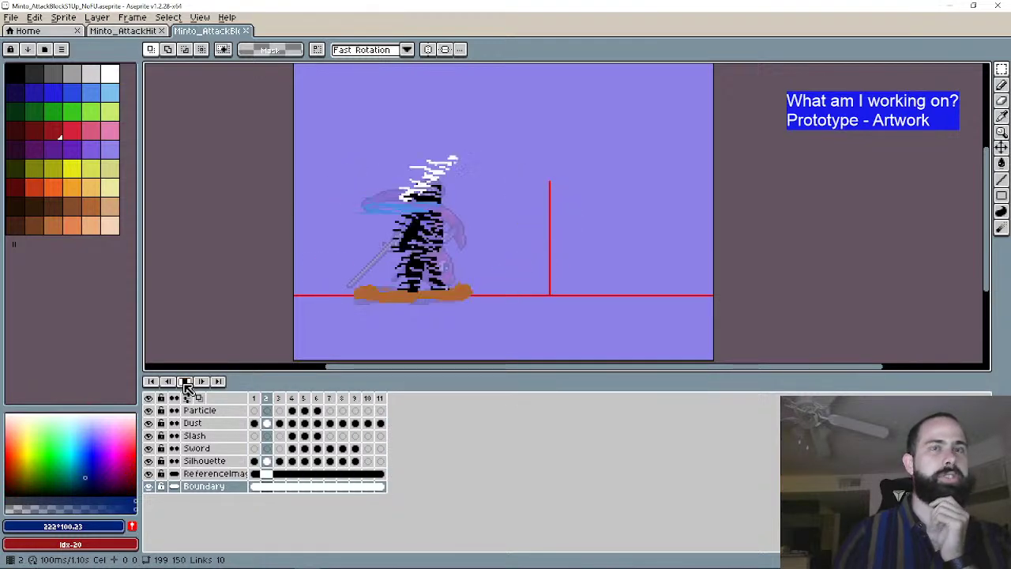
{"action": "left_click", "coordinate": [156, 384]}
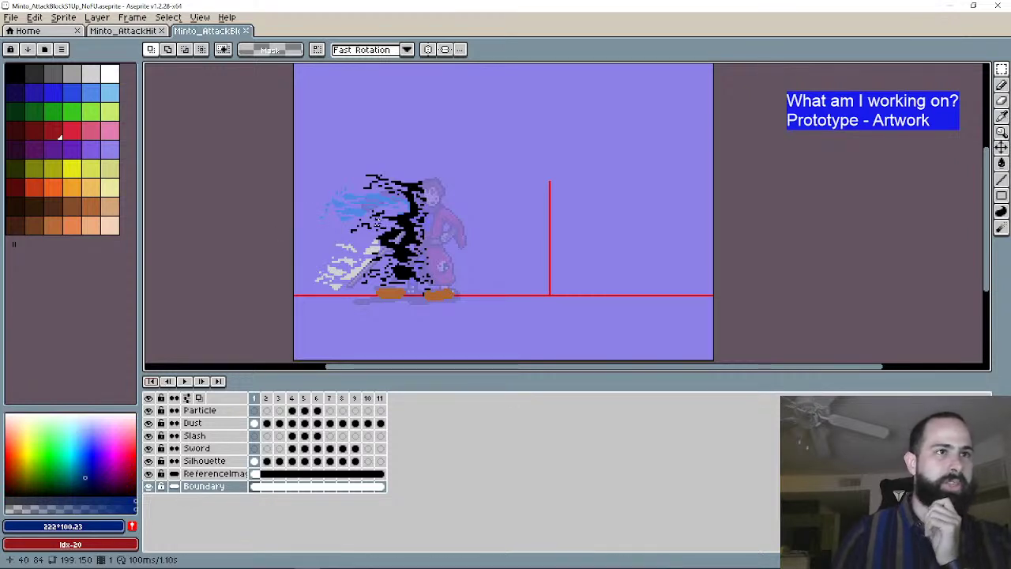
Step: Step through the single slash from frame 1 to frame 7, then go back to the slash in frame 4
{"action": "left_click", "coordinate": [207, 382]}
{"action": "left_click", "coordinate": [207, 382]}
{"action": "left_click", "coordinate": [207, 382]}
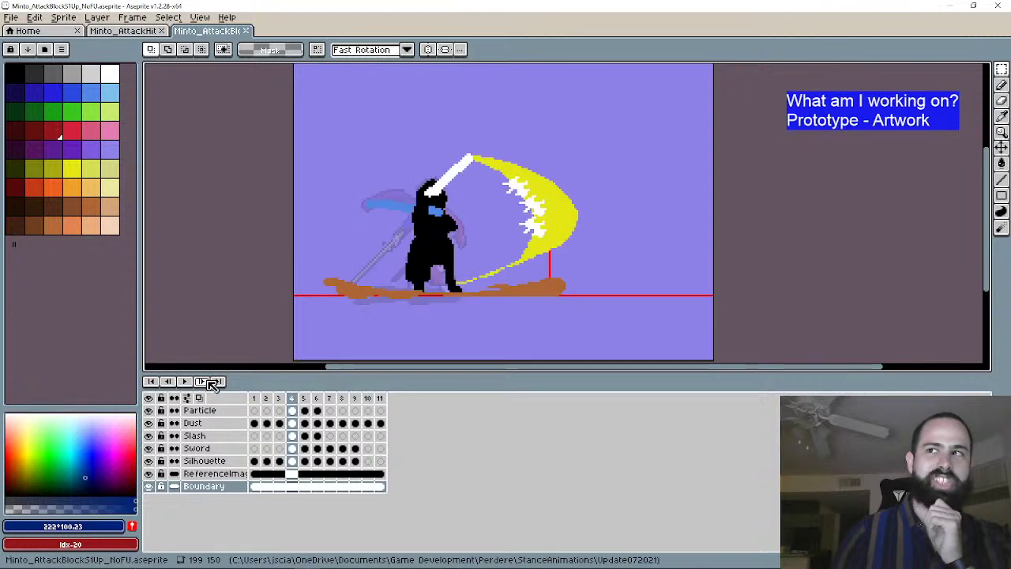
{"action": "left_click", "coordinate": [207, 381]}
{"action": "left_click", "coordinate": [207, 381]}
{"action": "left_click", "coordinate": [207, 382]}
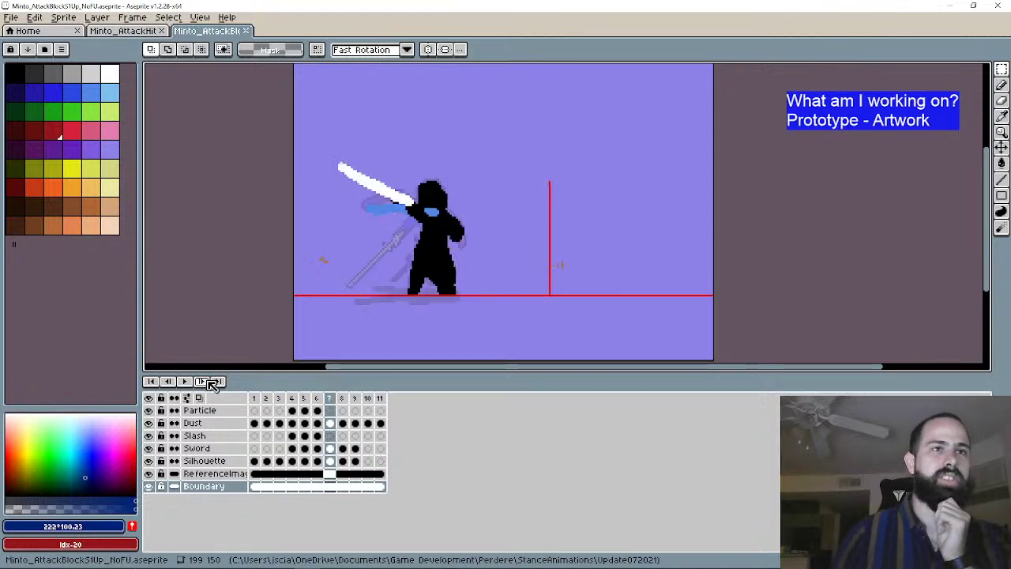
{"action": "left_click", "coordinate": [183, 383]}
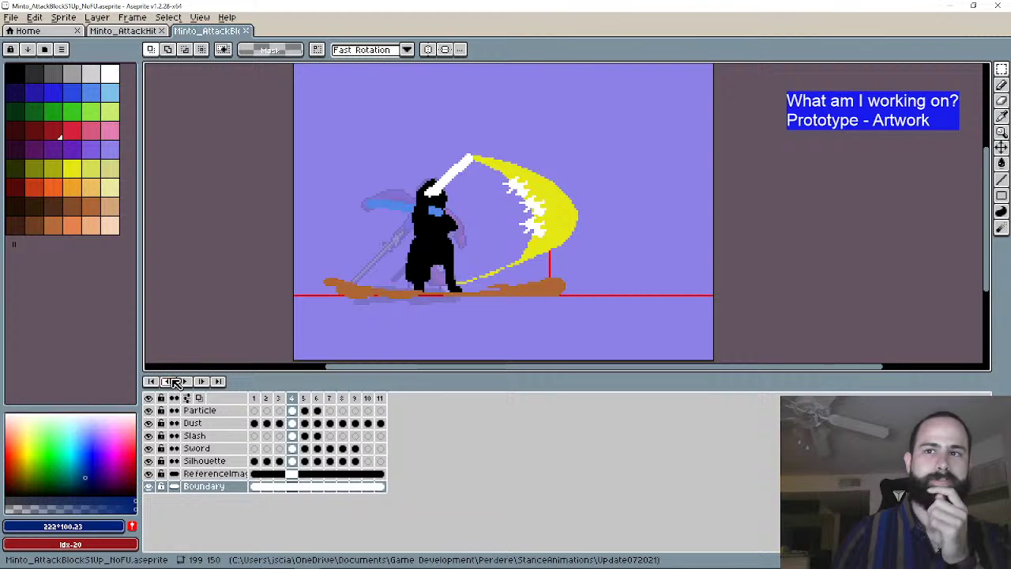
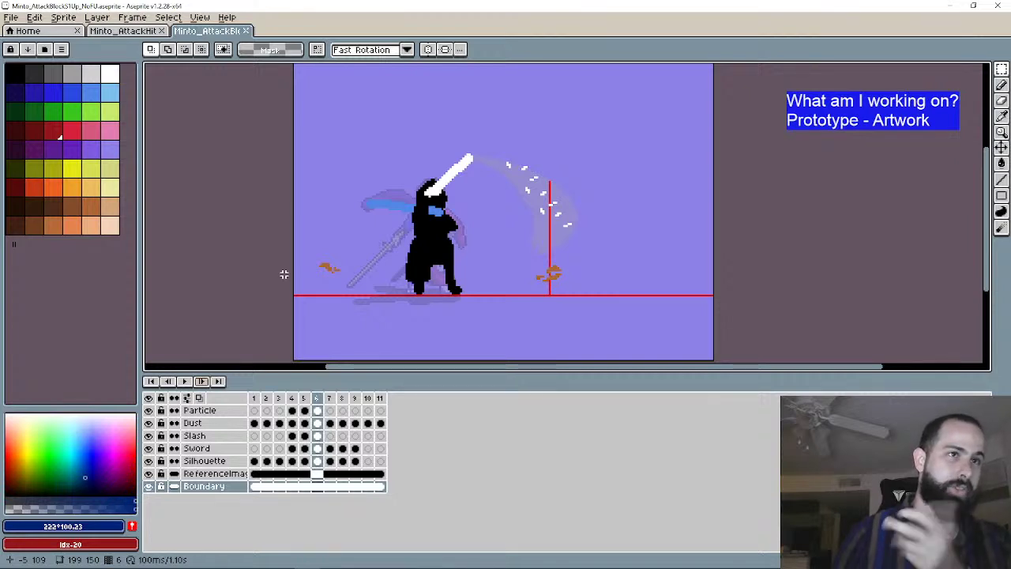
Step: Step from frame 6 past the final frame 11 and around the loop to the full yellow slash in frame 4
{"action": "left_click", "coordinate": [203, 381]}
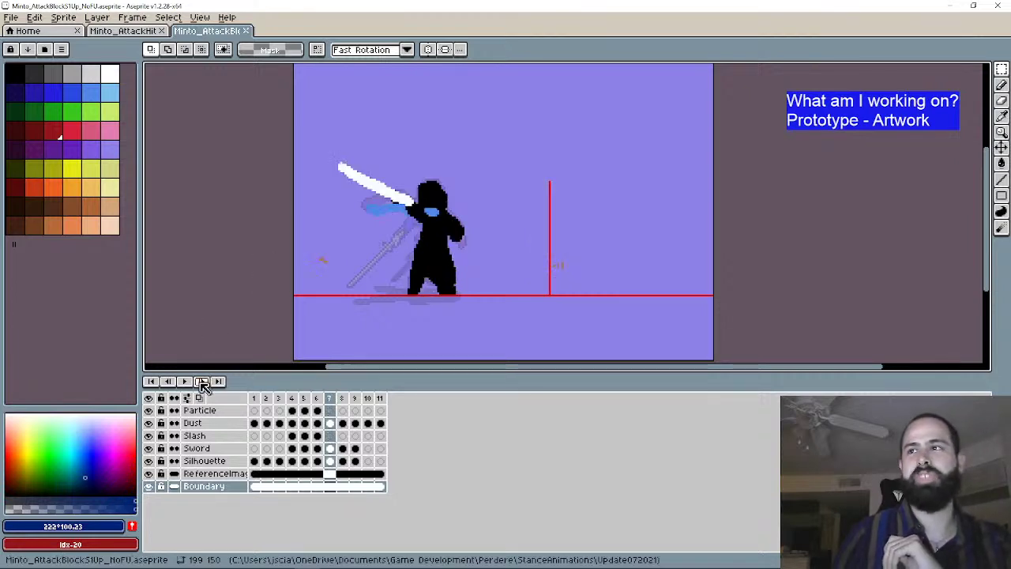
{"action": "left_click", "coordinate": [202, 381]}
{"action": "left_click", "coordinate": [202, 381]}
{"action": "left_click", "coordinate": [202, 381]}
{"action": "left_click", "coordinate": [202, 381]}
{"action": "left_click", "coordinate": [202, 381]}
{"action": "left_click", "coordinate": [203, 383]}
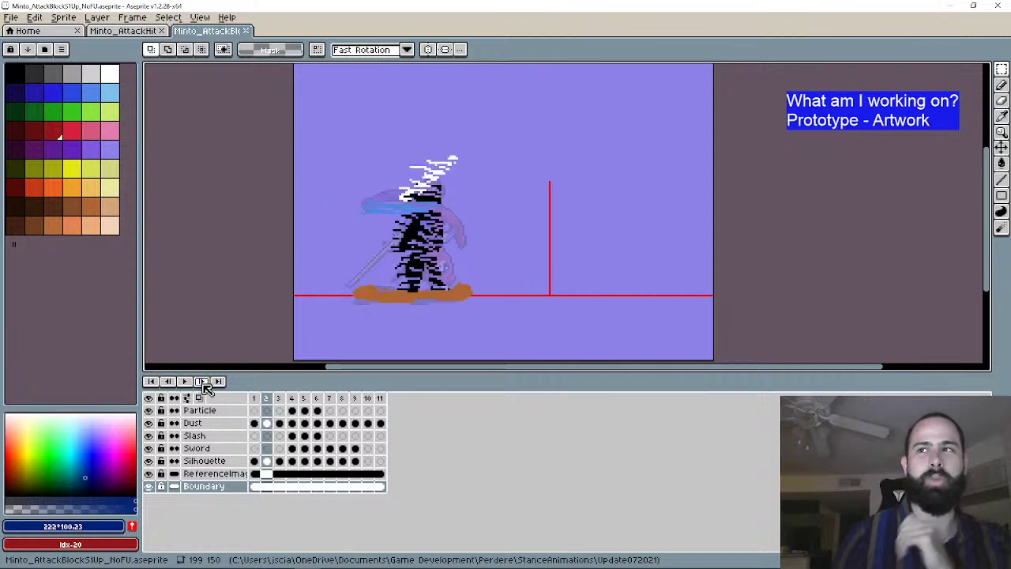
{"action": "left_click", "coordinate": [202, 382]}
{"action": "left_click", "coordinate": [202, 382]}
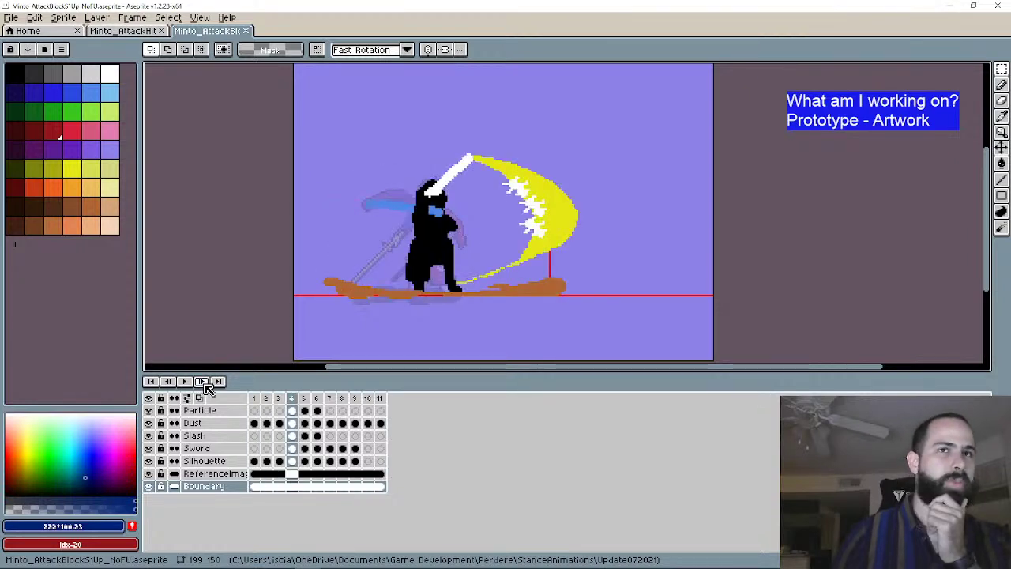
Step: Step from the frame 4 slash through the fading slash and vanishing silhouette until the animation loops back to frame 1
{"action": "left_click", "coordinate": [203, 382]}
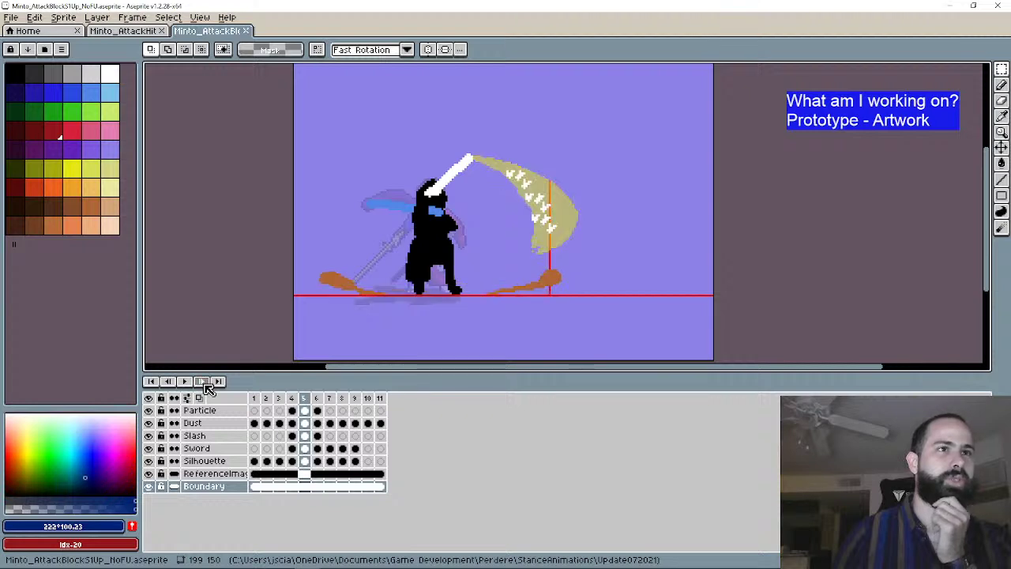
{"action": "left_click", "coordinate": [203, 383]}
{"action": "left_click", "coordinate": [203, 382]}
{"action": "left_click", "coordinate": [203, 382]}
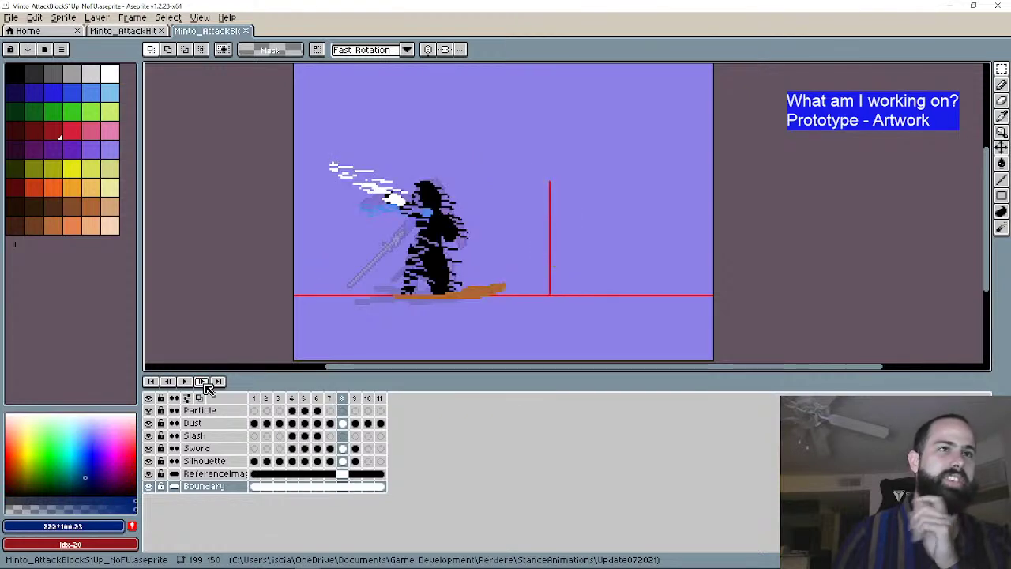
{"action": "left_click", "coordinate": [203, 382]}
{"action": "left_click", "coordinate": [203, 382]}
{"action": "left_click", "coordinate": [203, 382]}
{"action": "left_click", "coordinate": [203, 383]}
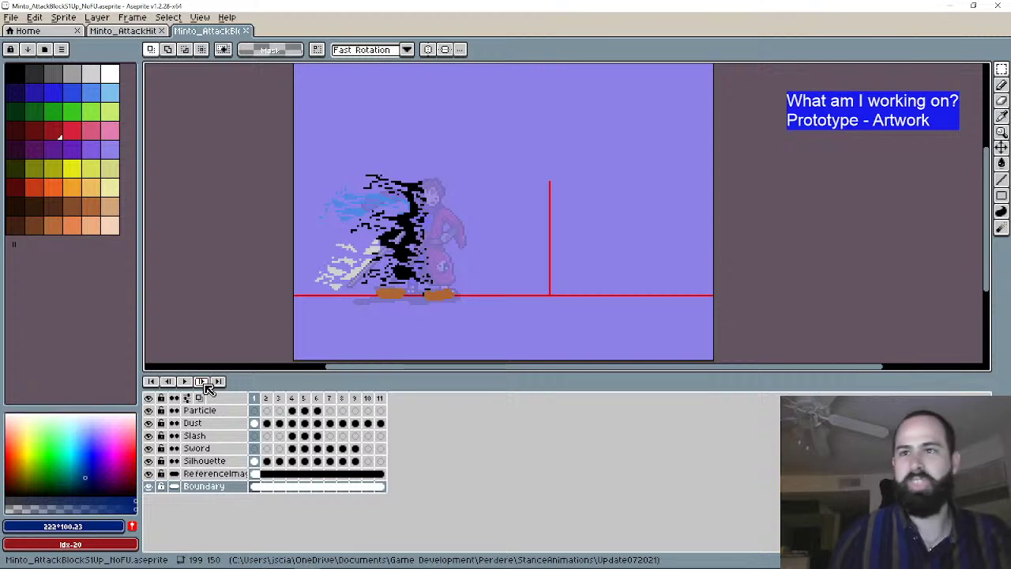
Step: Step once more from frame 1 through the slash to the raised sword pose in frame 7
{"action": "left_click", "coordinate": [203, 382]}
{"action": "left_click", "coordinate": [203, 382]}
{"action": "left_click", "coordinate": [203, 382]}
{"action": "left_click", "coordinate": [203, 382]}
{"action": "left_click", "coordinate": [203, 382]}
{"action": "left_click", "coordinate": [203, 383]}
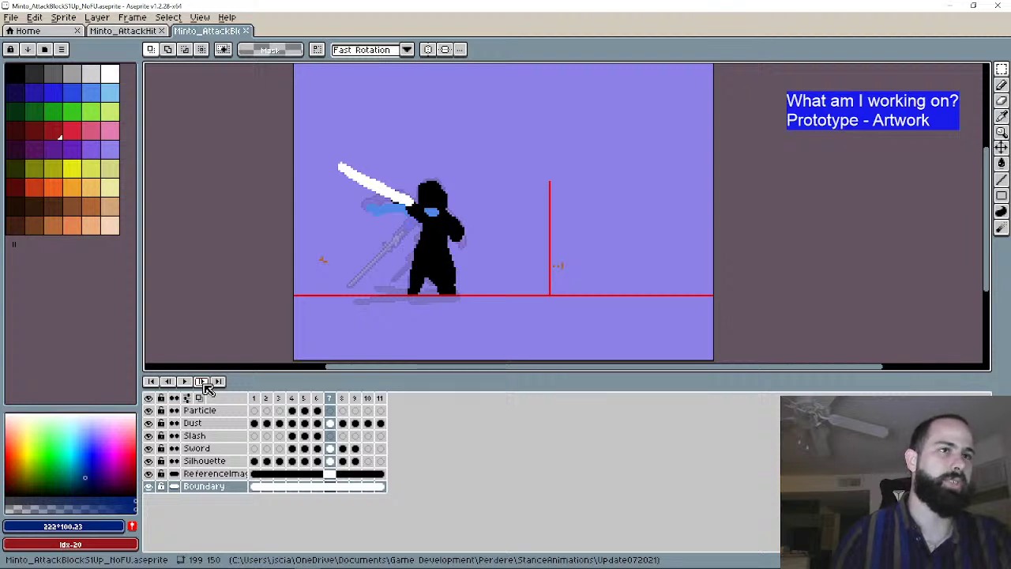
Step: Return to the full yellow slash in frame 4 and select its cel on the Particle layer
{"action": "left_click", "coordinate": [151, 382]}
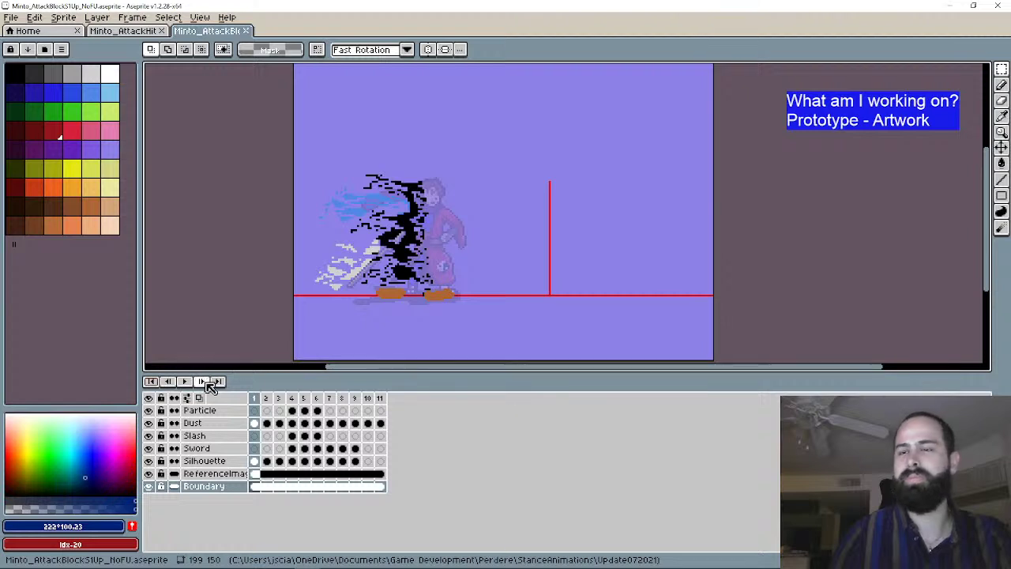
{"action": "left_click", "coordinate": [199, 381]}
{"action": "left_click", "coordinate": [199, 380]}
{"action": "left_click", "coordinate": [199, 381]}
{"action": "left_click", "coordinate": [199, 380]}
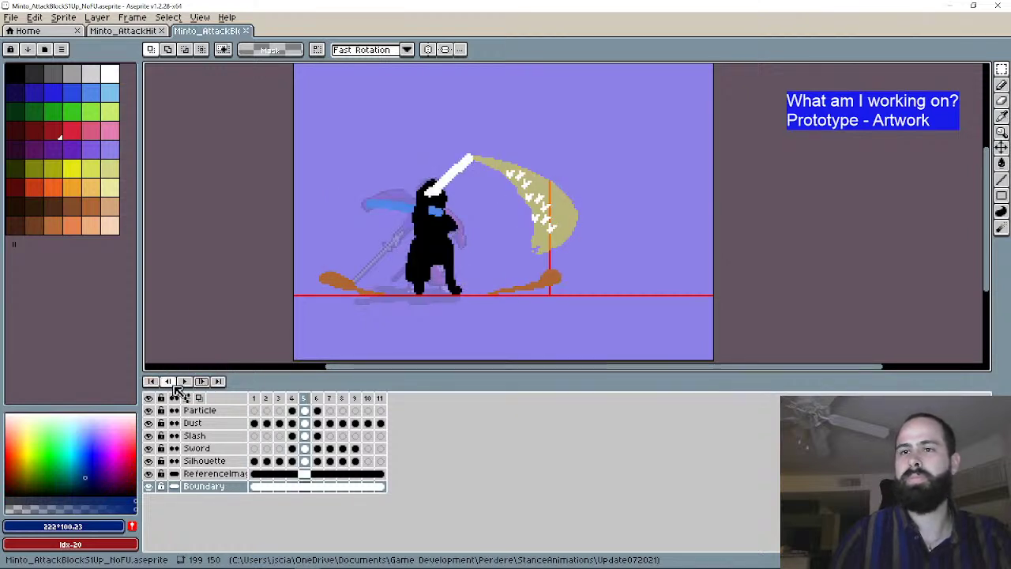
{"action": "left_click", "coordinate": [168, 382]}
{"action": "left_click", "coordinate": [167, 382]}
{"action": "left_click", "coordinate": [201, 381]}
{"action": "scroll", "coordinate": [487, 236], "scroll_direction": "up", "scroll_amount": 2}
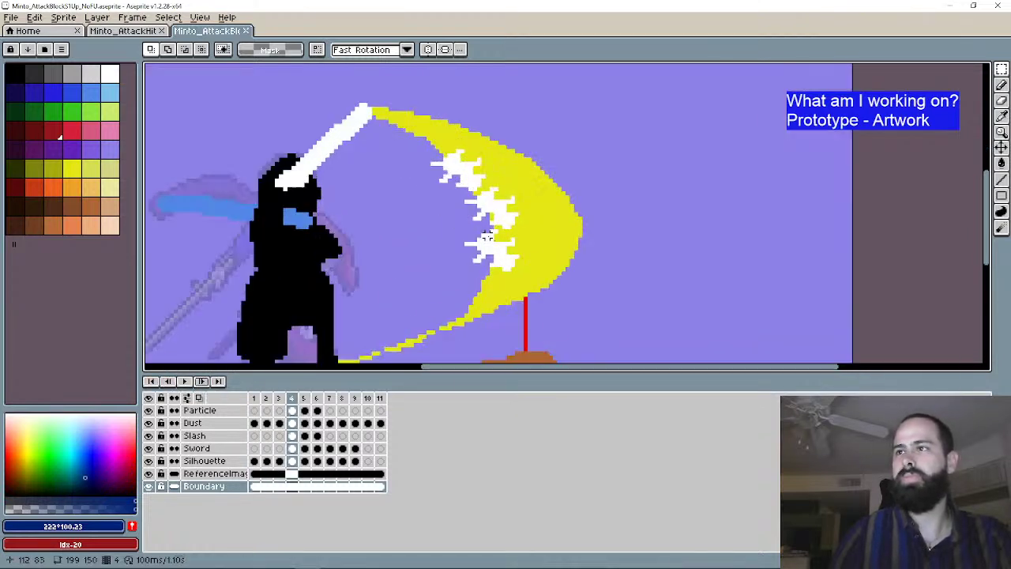
{"action": "left_click", "coordinate": [291, 410]}
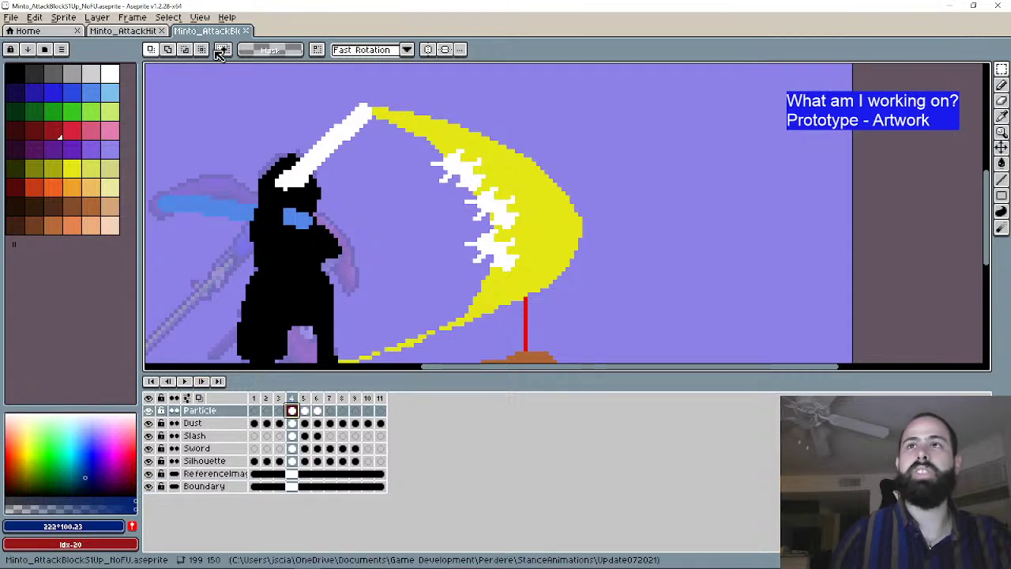
Step: Save a copy of the single-slash sprite as Minto_AttackHitS1Up_NoFU.aseprite in the Update072021 folder
{"action": "left_click", "coordinate": [13, 17]}
{"action": "left_click", "coordinate": [38, 82]}
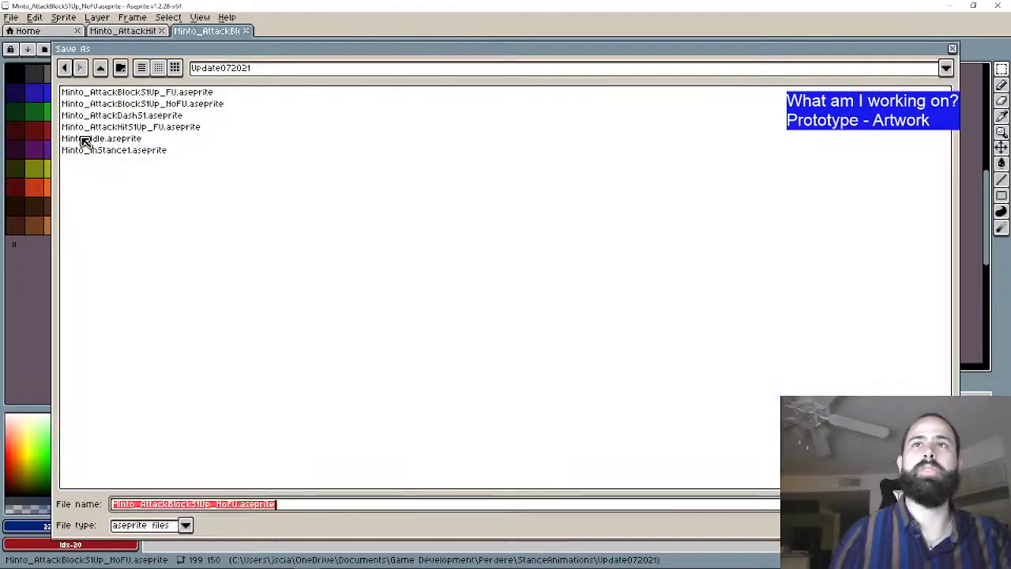
{"action": "left_click", "coordinate": [190, 504]}
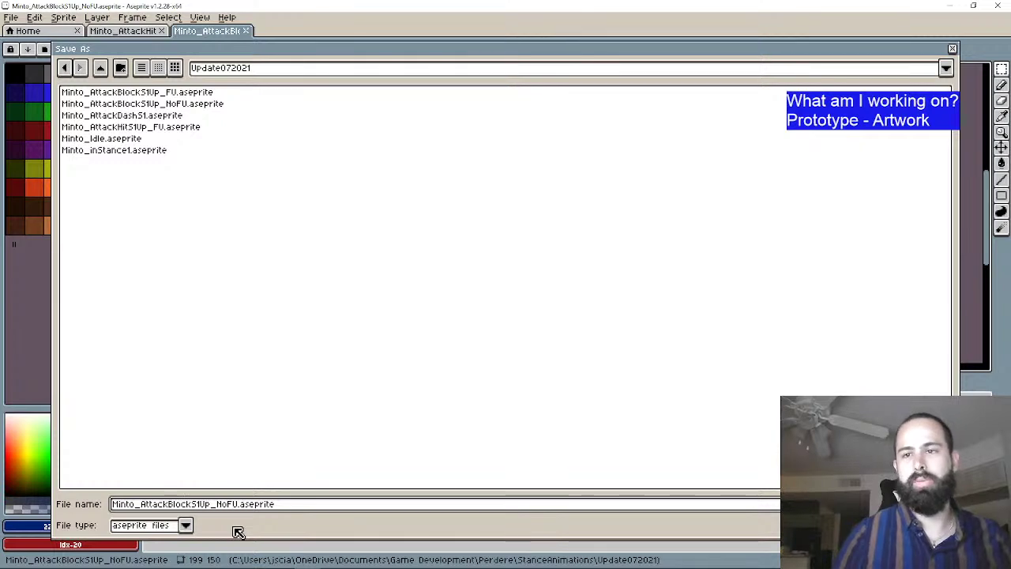
{"action": "key", "text": "BackSpace"}
{"action": "key", "text": "BackSpace"}
{"action": "key", "text": "BackSpace"}
{"action": "key", "text": "BackSpace"}
{"action": "key", "text": "BackSpace"}
{"action": "type", "text": "H"}
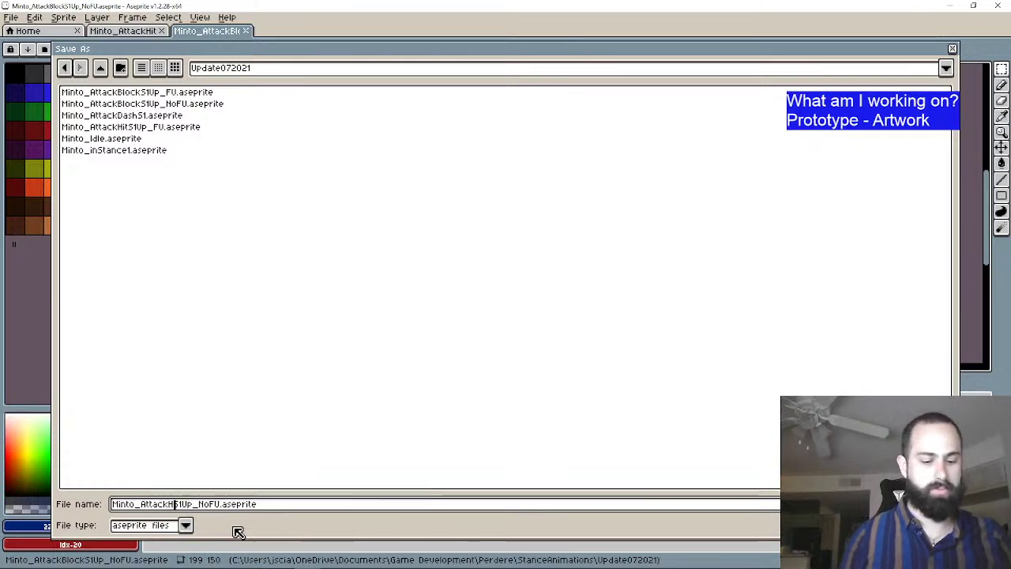
{"action": "type", "text": "it"}
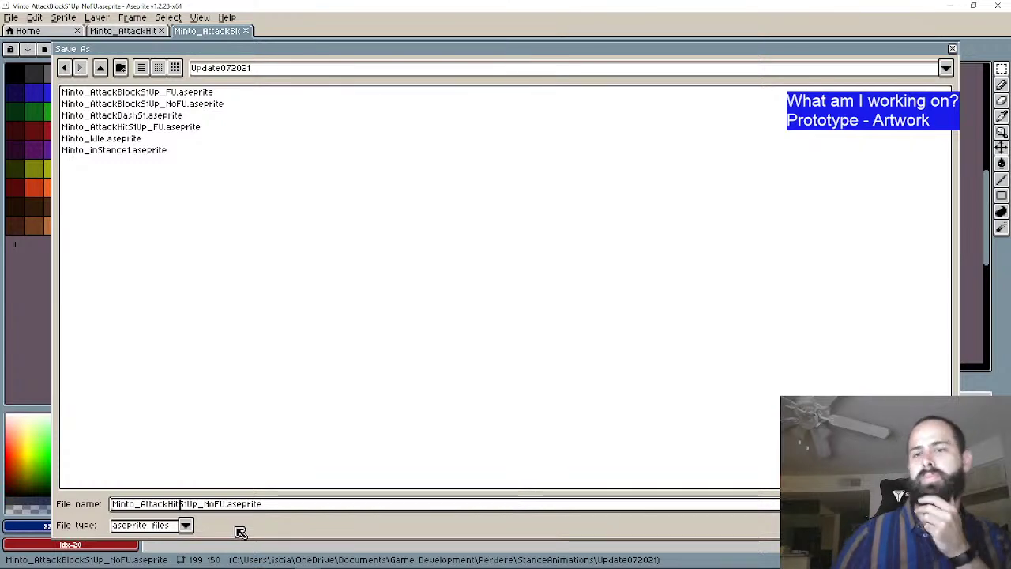
{"action": "left_click", "coordinate": [733, 517]}
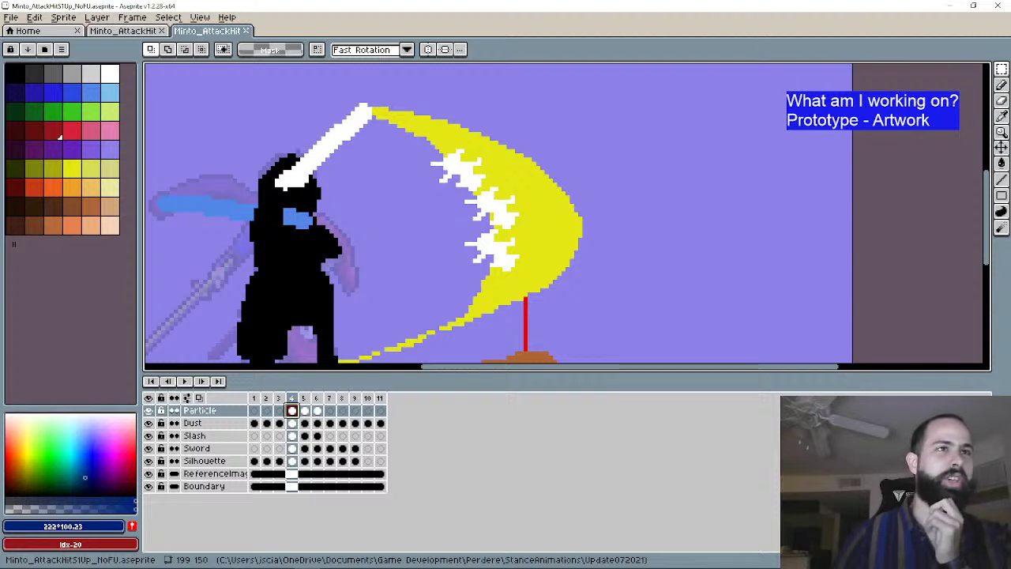
Step: Erase all the white block particles along the yellow slash in frame 4 of the Particle layer with the 4 px Eraser
{"action": "left_click", "coordinate": [1002, 98]}
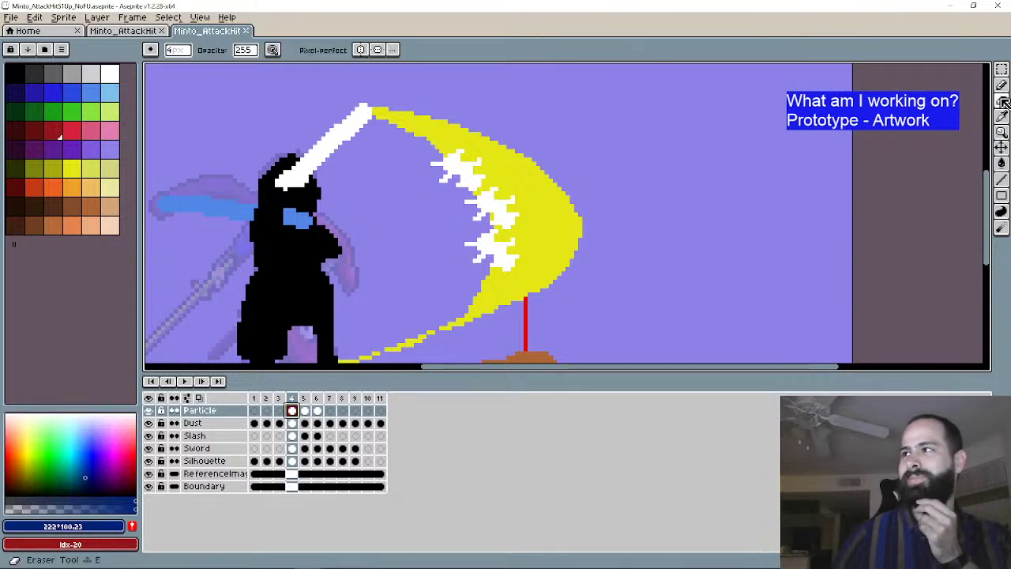
{"action": "scroll", "coordinate": [517, 264], "scroll_direction": "up", "scroll_amount": 1}
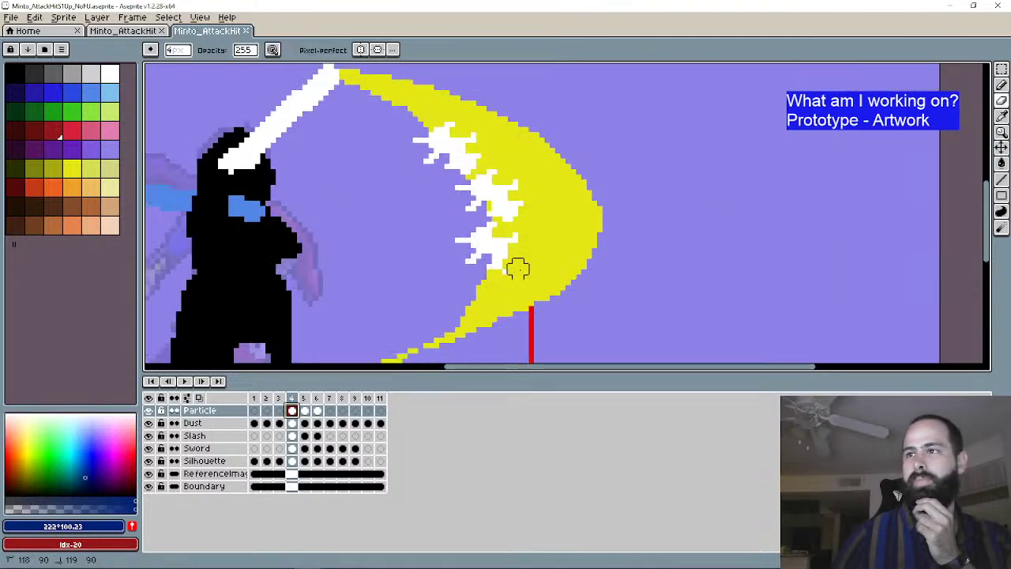
{"action": "mouse_move", "coordinate": [517, 268]}
{"action": "left_mouse_down"}
{"action": "mouse_move", "coordinate": [486, 265]}
{"action": "mouse_move", "coordinate": [507, 253]}
{"action": "mouse_move", "coordinate": [496, 215]}
{"action": "mouse_move", "coordinate": [465, 247]}
{"action": "mouse_move", "coordinate": [507, 211]}
{"action": "mouse_move", "coordinate": [500, 201]}
{"action": "mouse_move", "coordinate": [479, 206]}
{"action": "mouse_move", "coordinate": [502, 205]}
{"action": "mouse_move", "coordinate": [491, 168]}
{"action": "mouse_move", "coordinate": [433, 179]}
{"action": "mouse_move", "coordinate": [450, 189]}
{"action": "mouse_move", "coordinate": [470, 168]}
{"action": "mouse_move", "coordinate": [464, 143]}
{"action": "mouse_move", "coordinate": [433, 153]}
{"action": "left_mouse_up"}
{"action": "key", "text": "b"}
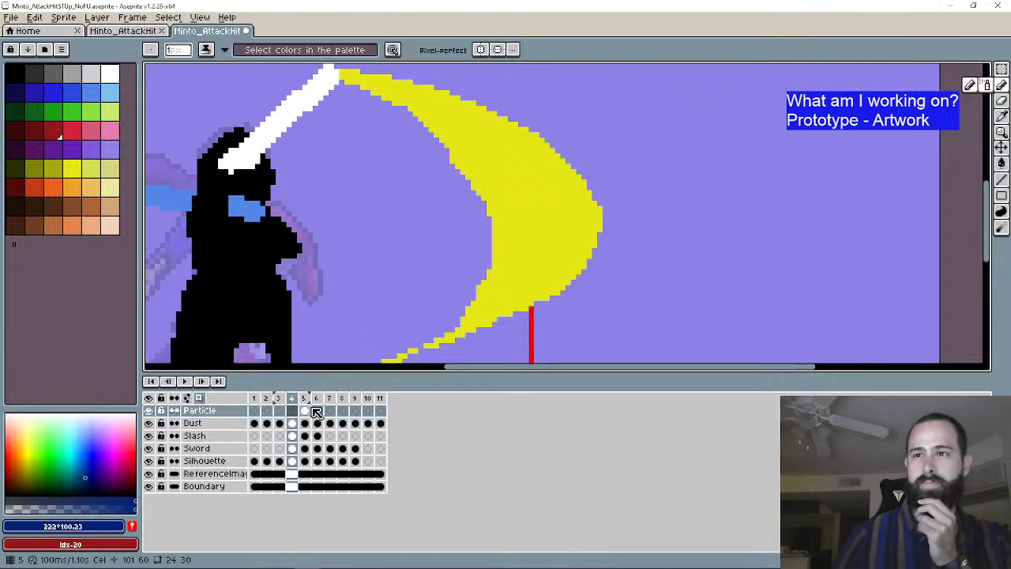
Step: Set the onion skin to appear in front of the sprite and toggle it to compare the effect on frame 4
{"action": "left_click", "coordinate": [188, 398]}
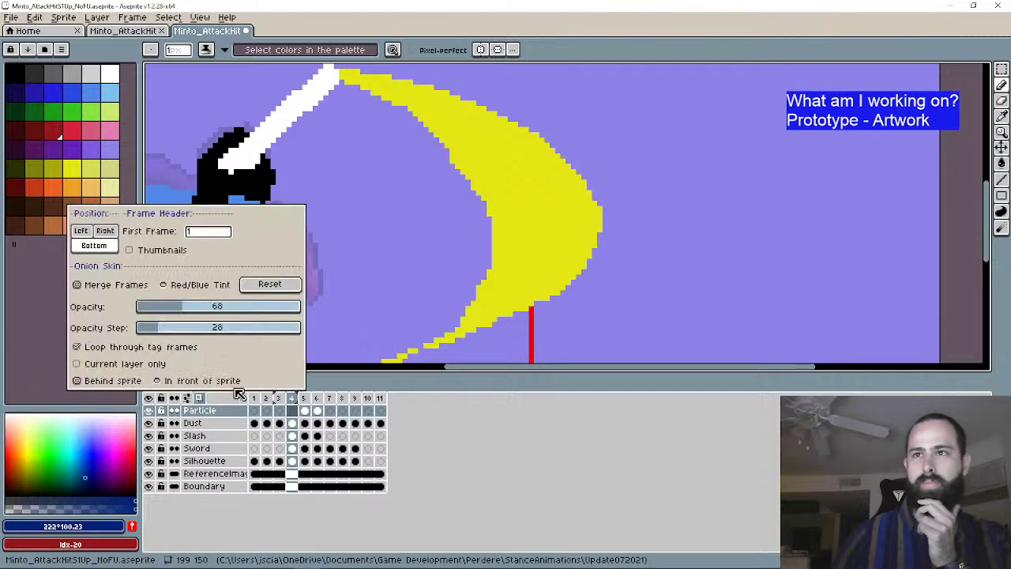
{"action": "left_click", "coordinate": [220, 383]}
{"action": "left_click", "coordinate": [519, 426]}
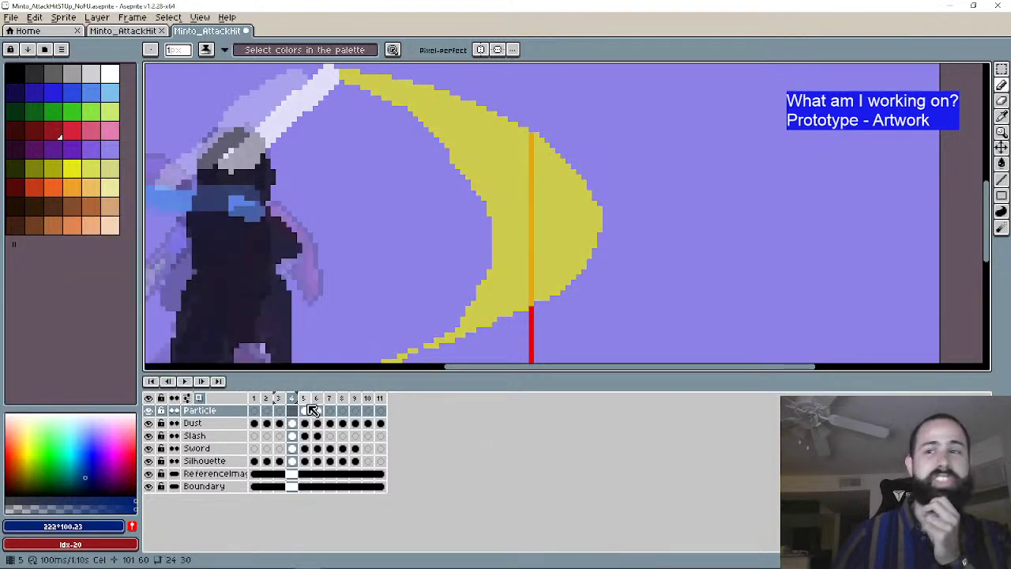
{"action": "left_click", "coordinate": [204, 399]}
{"action": "left_click", "coordinate": [202, 398]}
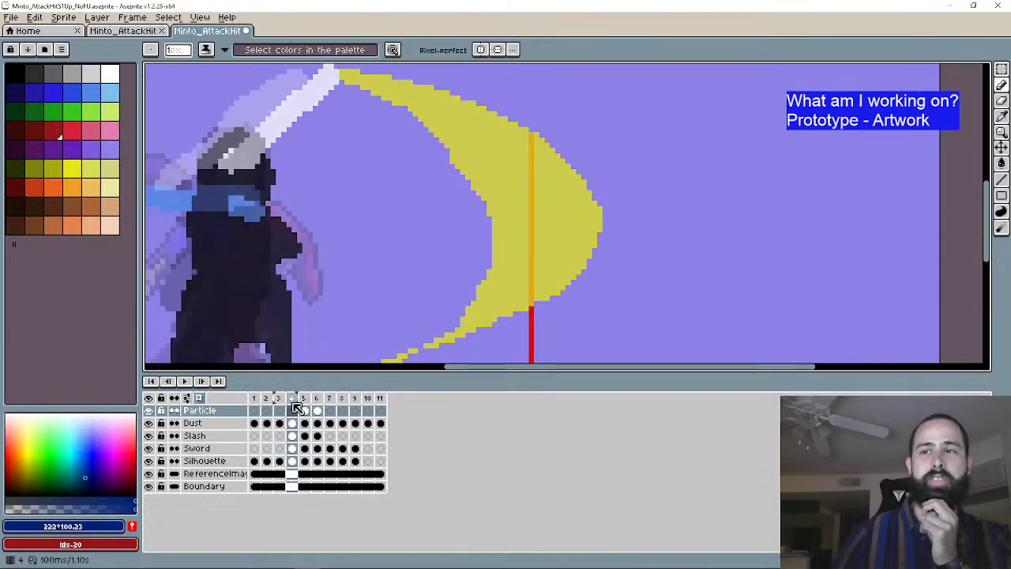
Step: Try extending the onion skin range to frame 5, restore it, and recheck the onion skin settings
{"action": "left_click", "coordinate": [297, 399]}
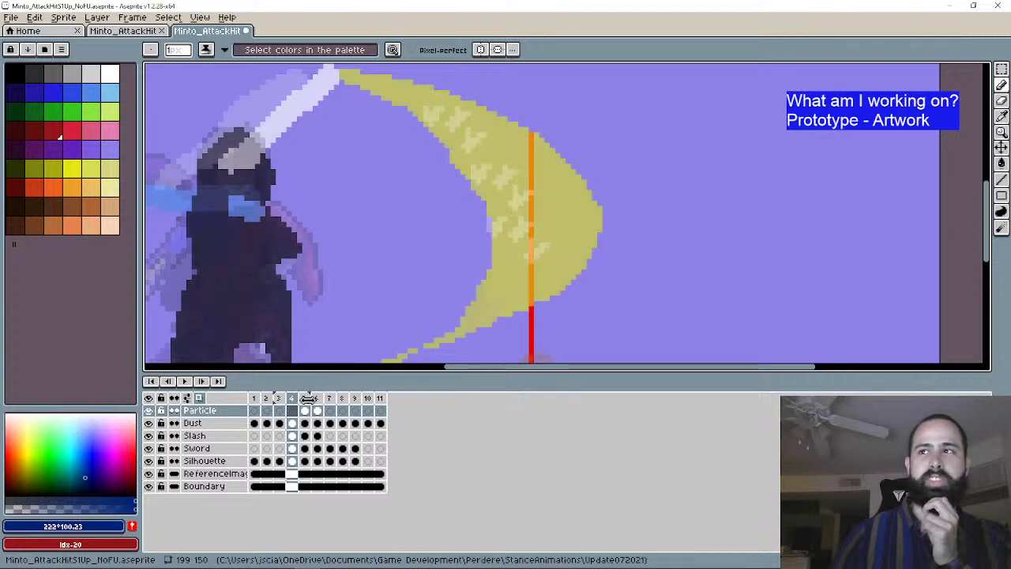
{"action": "left_click", "coordinate": [281, 400]}
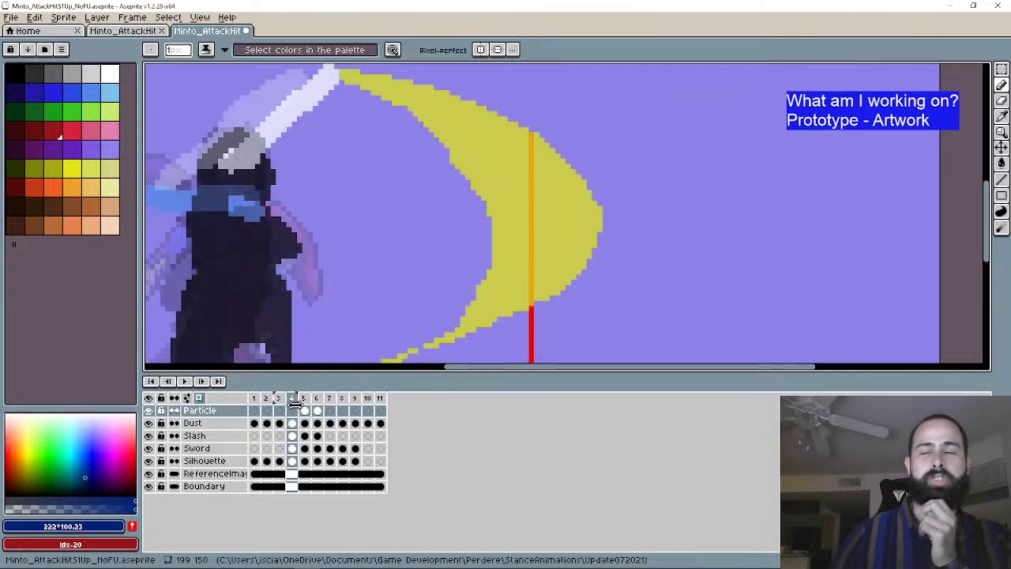
{"action": "left_click", "coordinate": [292, 398]}
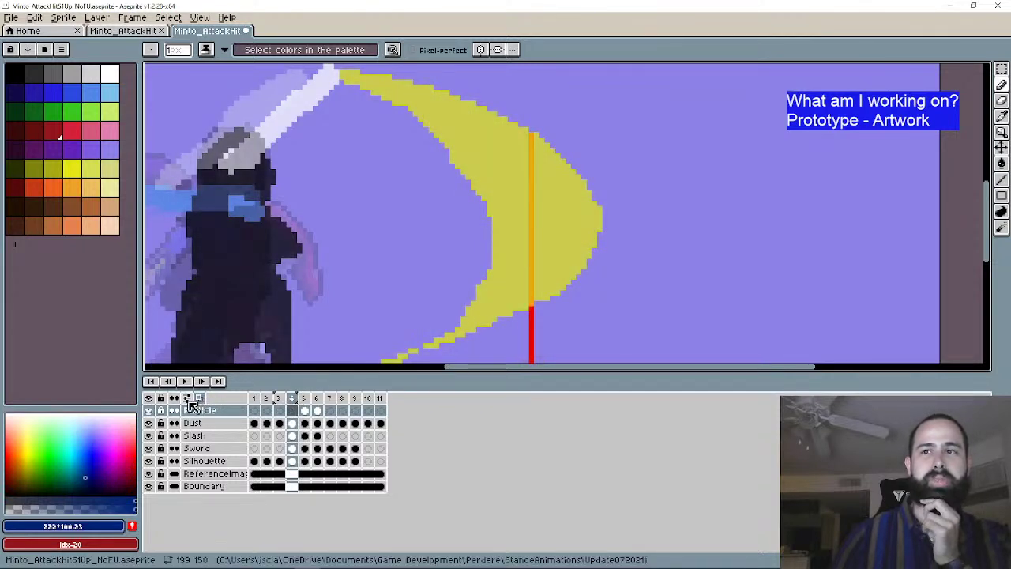
{"action": "left_click", "coordinate": [199, 397]}
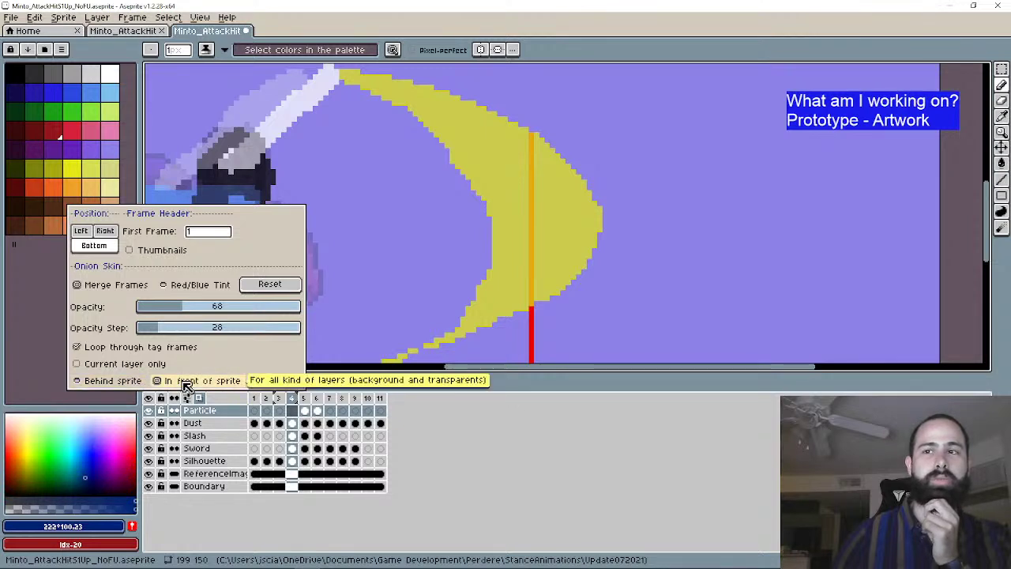
{"action": "left_click", "coordinate": [307, 406]}
Step: Step back and forth through frames 5 to 7 with onion skin to compare how the block particles spread
{"action": "left_click", "coordinate": [201, 382]}
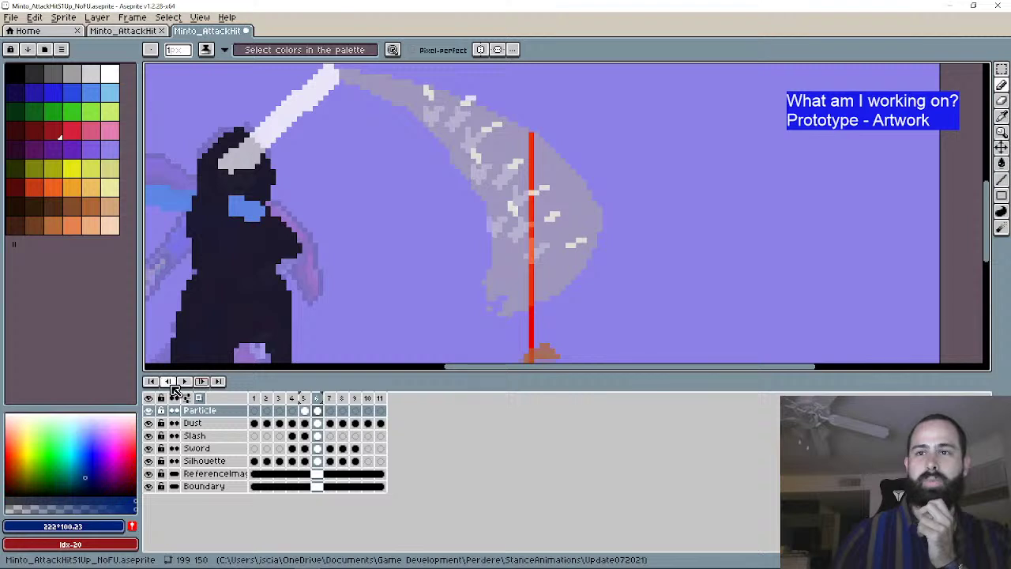
{"action": "left_click", "coordinate": [168, 382]}
{"action": "left_click", "coordinate": [201, 382]}
{"action": "left_click", "coordinate": [200, 382]}
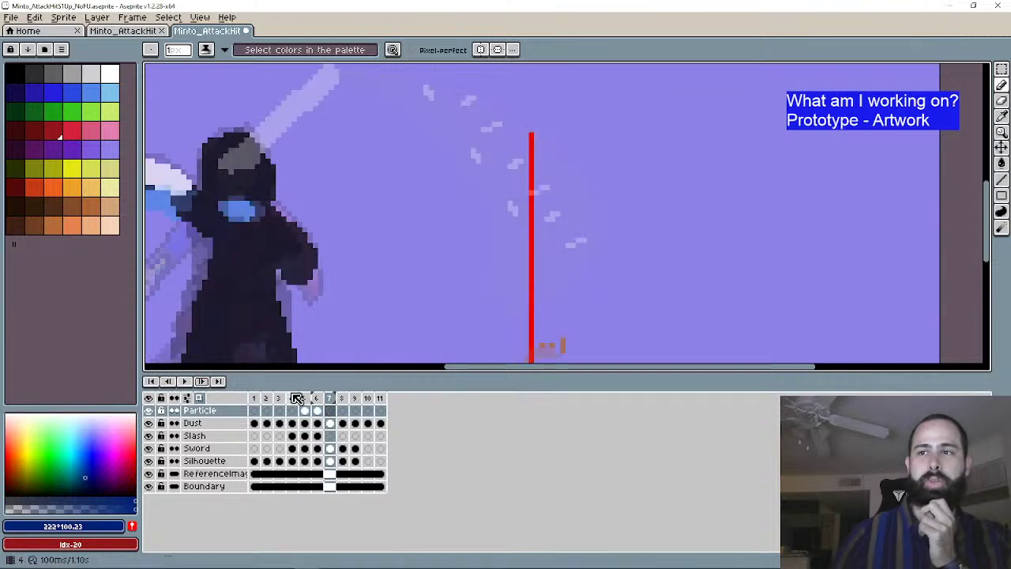
{"action": "left_click", "coordinate": [329, 410]}
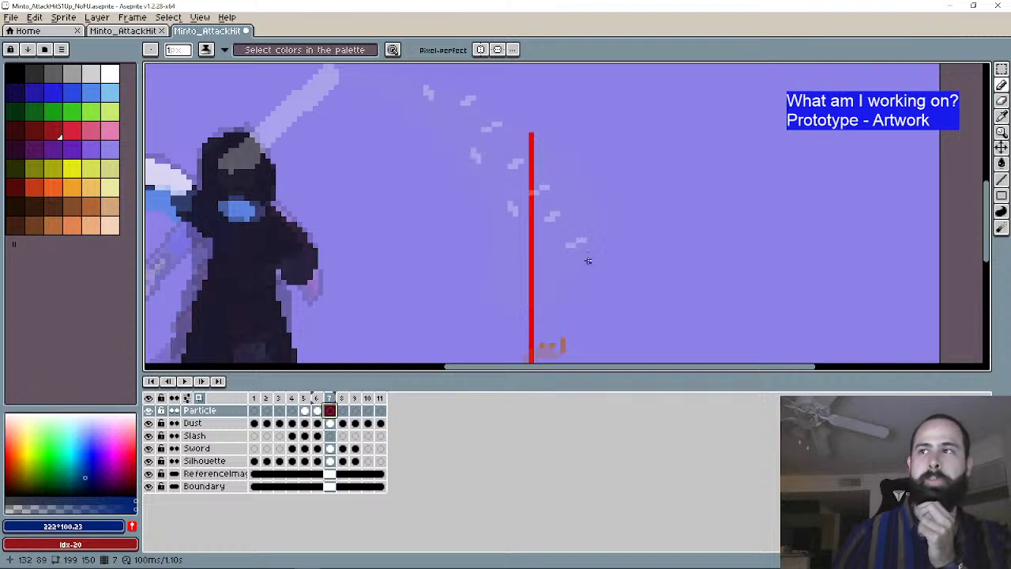
{"action": "left_click", "coordinate": [168, 381]}
{"action": "left_click", "coordinate": [167, 382]}
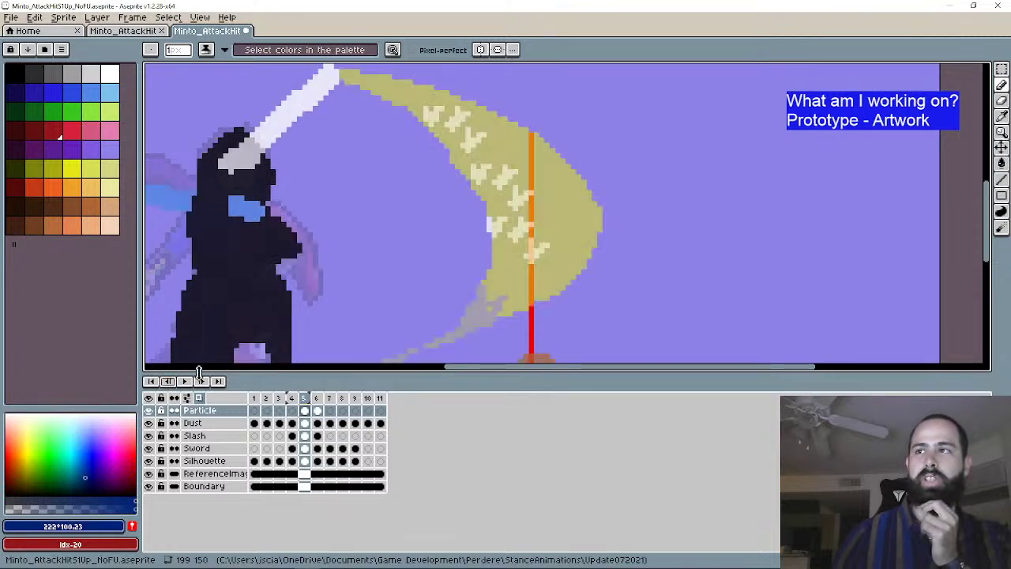
{"action": "left_click", "coordinate": [201, 381]}
{"action": "left_click", "coordinate": [168, 381]}
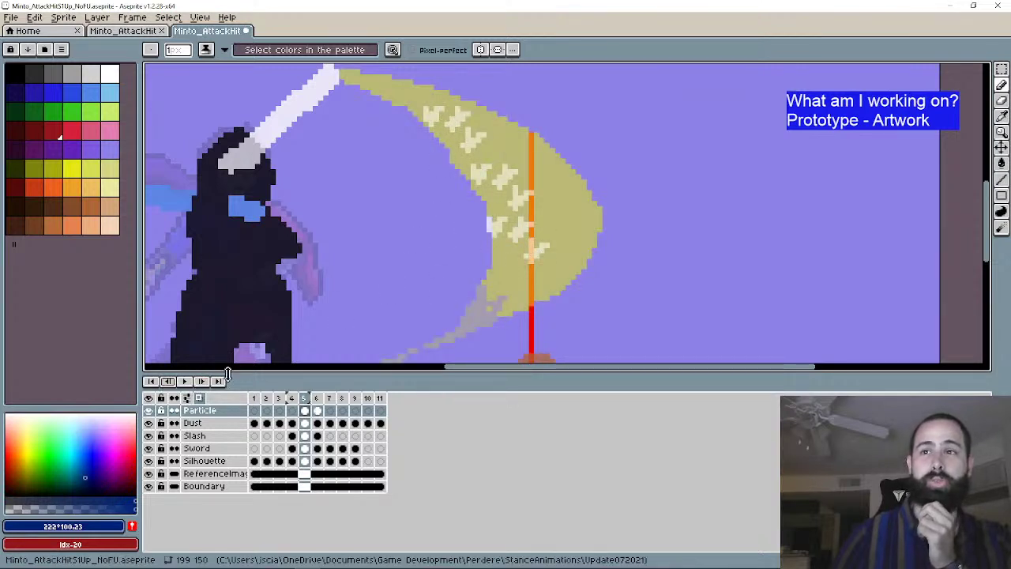
{"action": "left_click", "coordinate": [201, 380]}
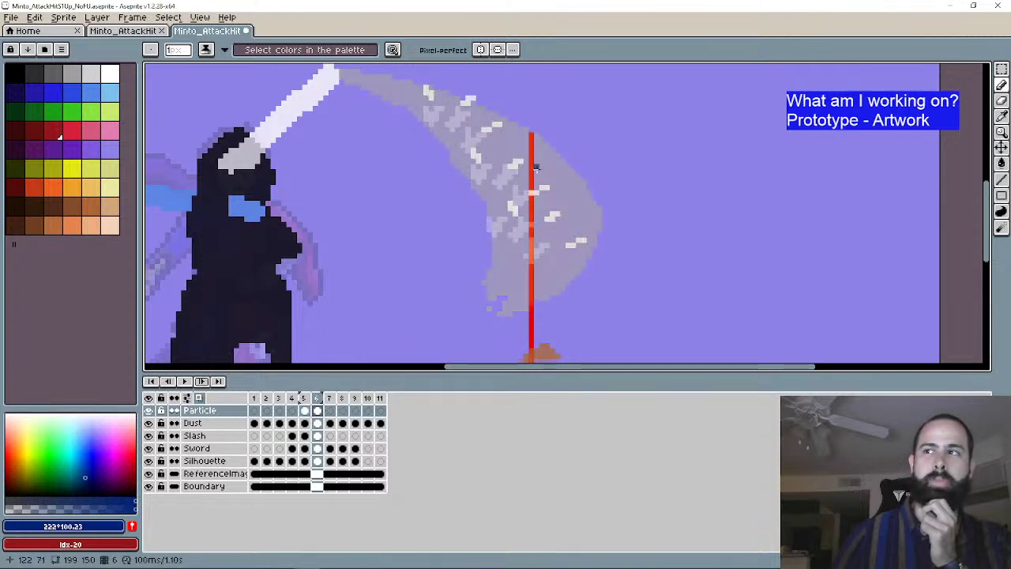
{"action": "left_click", "coordinate": [200, 380]}
Step: Play the animation from the first frame, stop it and return to frame 4 with onion skin off
{"action": "left_click", "coordinate": [151, 381]}
{"action": "left_click", "coordinate": [189, 382]}
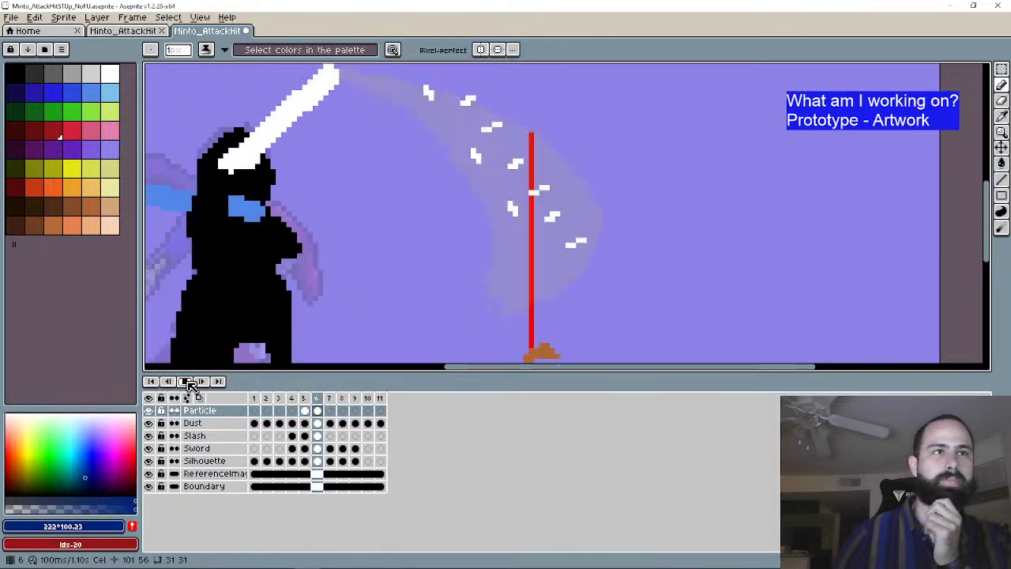
{"action": "left_click", "coordinate": [189, 383]}
{"action": "left_click", "coordinate": [167, 381]}
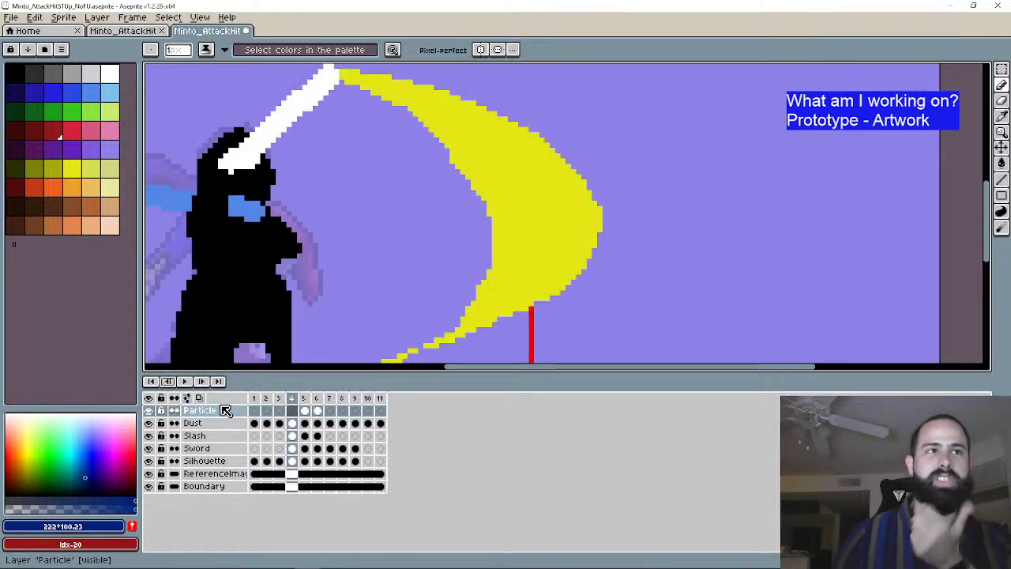
Step: Clear the Particle layer's cels in frames 5 and 6, and select its empty cel in frame 4
{"action": "left_click_drag", "start_coordinate": [304, 410], "coordinate": [318, 412]}
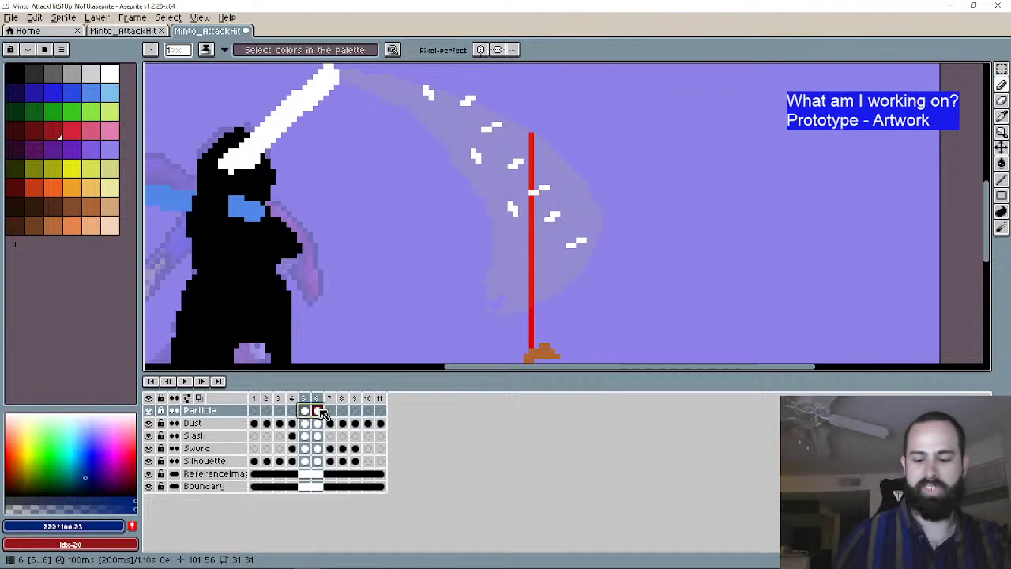
{"action": "left_click", "coordinate": [291, 410]}
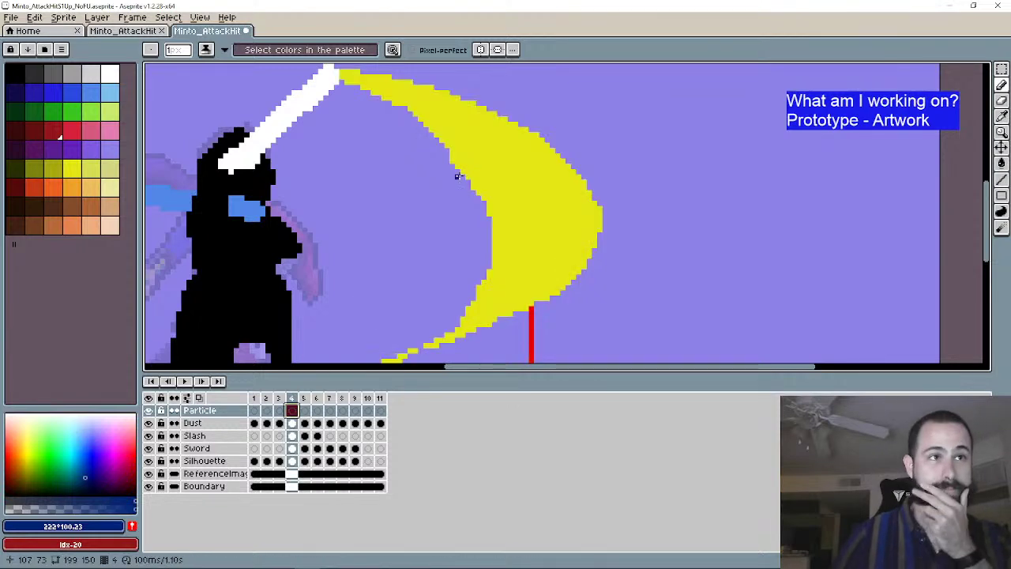
Step: Compare the red and pink palette swatches and choose the light pink, index 23, as the foreground colour
{"action": "scroll", "coordinate": [442, 186], "scroll_direction": "down", "scroll_amount": 1}
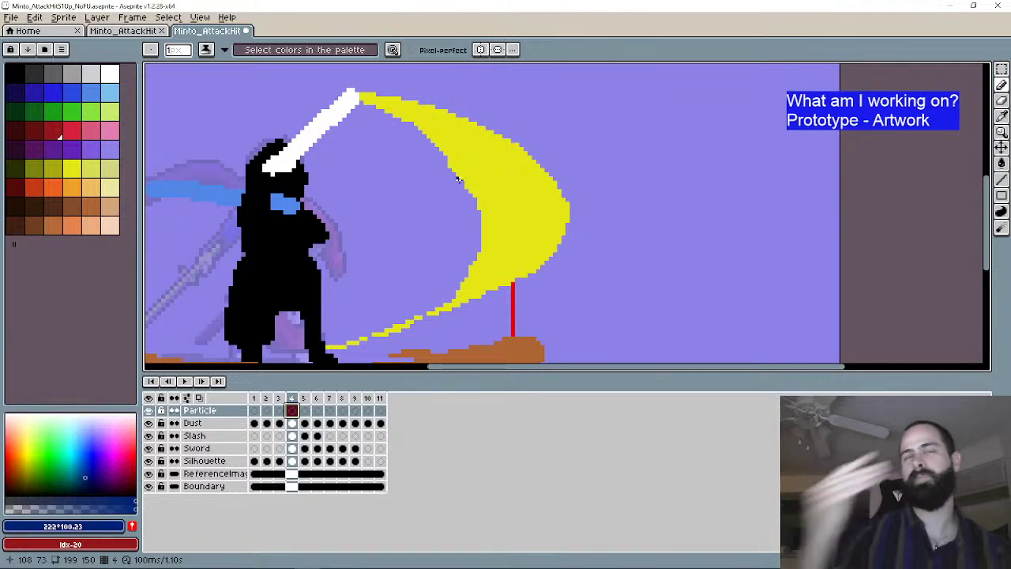
{"action": "left_click", "coordinate": [52, 130]}
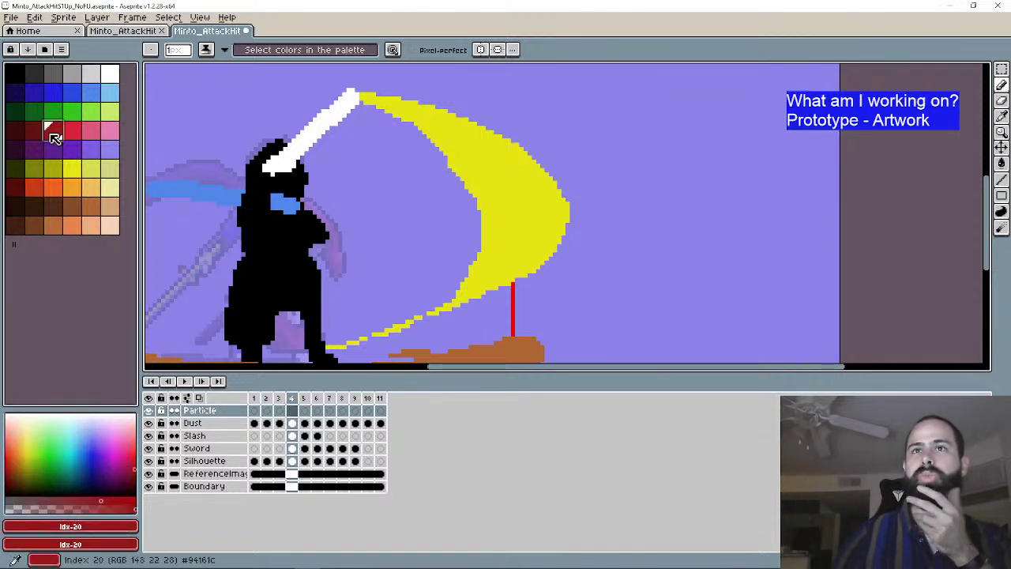
{"action": "left_click", "coordinate": [88, 131]}
{"action": "left_click", "coordinate": [109, 129]}
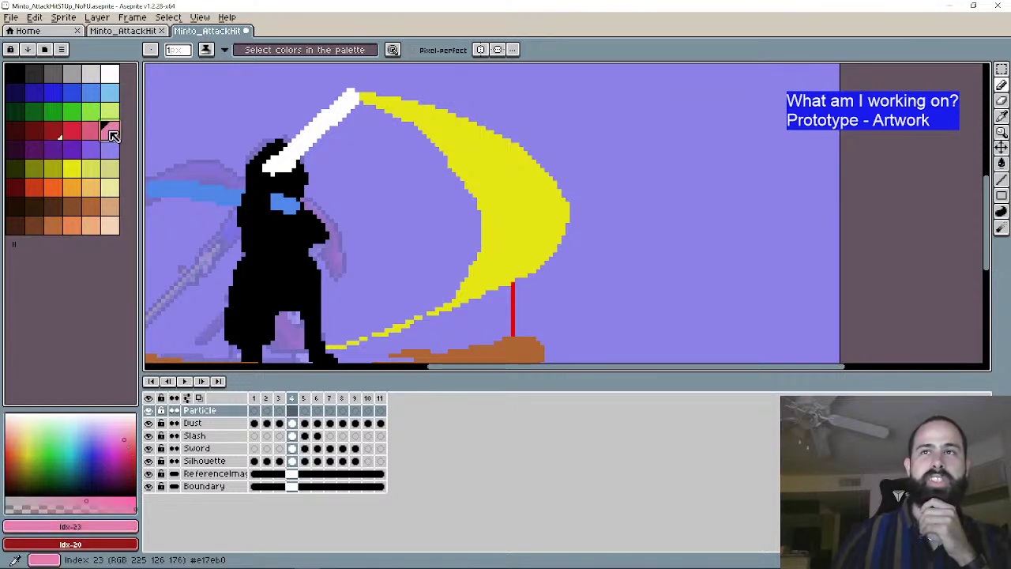
{"action": "left_click", "coordinate": [95, 132]}
{"action": "left_click", "coordinate": [113, 133]}
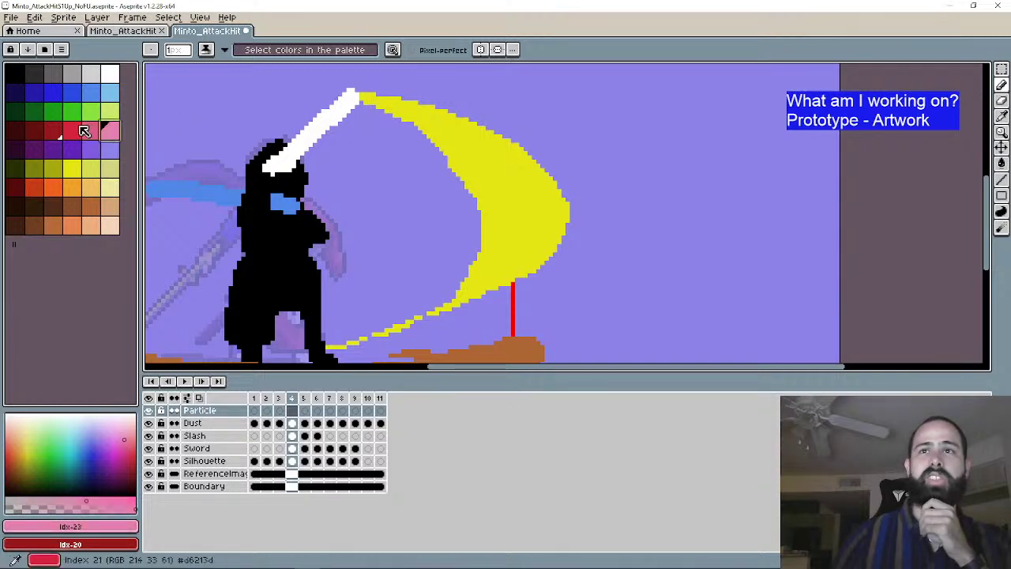
{"action": "left_click", "coordinate": [84, 130]}
{"action": "left_click", "coordinate": [110, 131]}
Step: Draw a pink X-shaped hit mark with four curved arms, centred on the slash's inner edge in frame 4 of the Particle layer
{"action": "scroll", "coordinate": [442, 167], "scroll_direction": "up", "scroll_amount": 2}
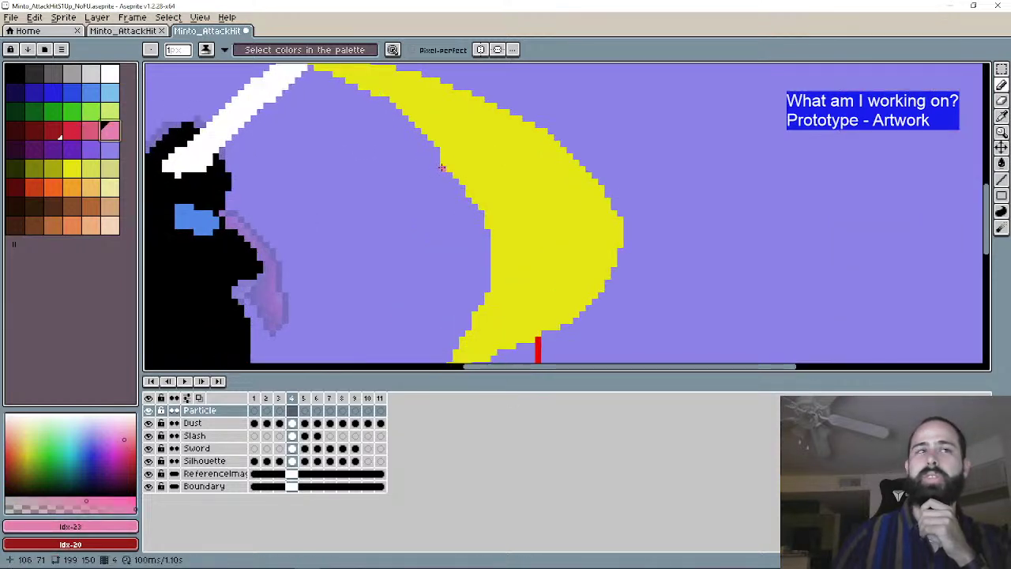
{"action": "scroll", "coordinate": [441, 167], "scroll_direction": "down", "scroll_amount": 1}
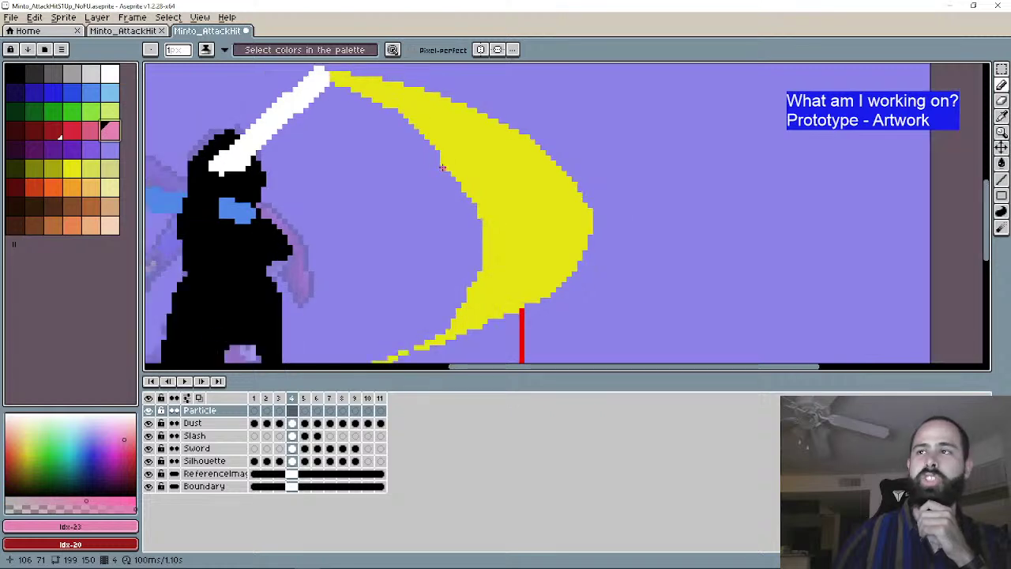
{"action": "left_click_drag", "start_coordinate": [442, 167], "coordinate": [448, 191]}
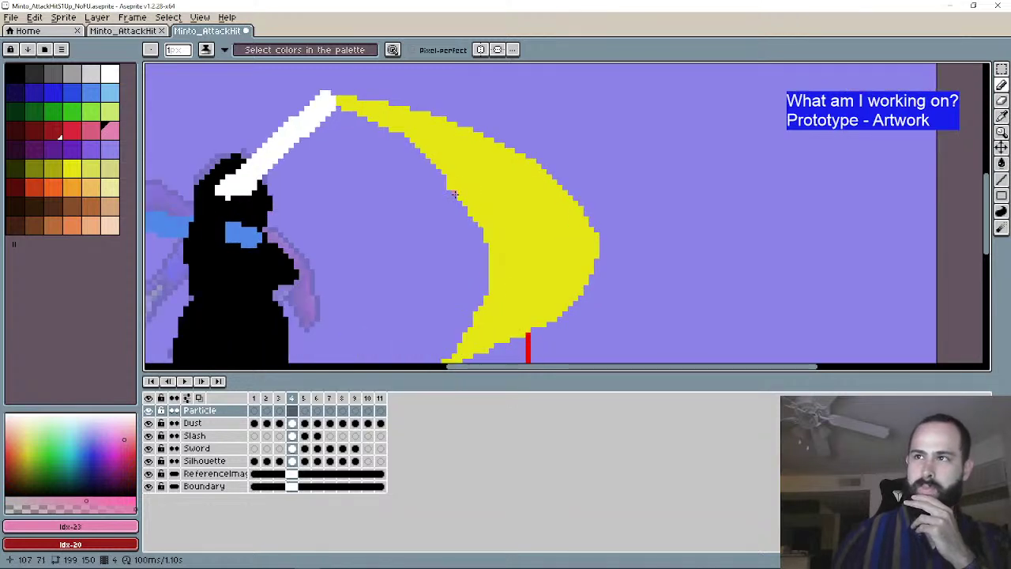
{"action": "left_click", "coordinate": [456, 195]}
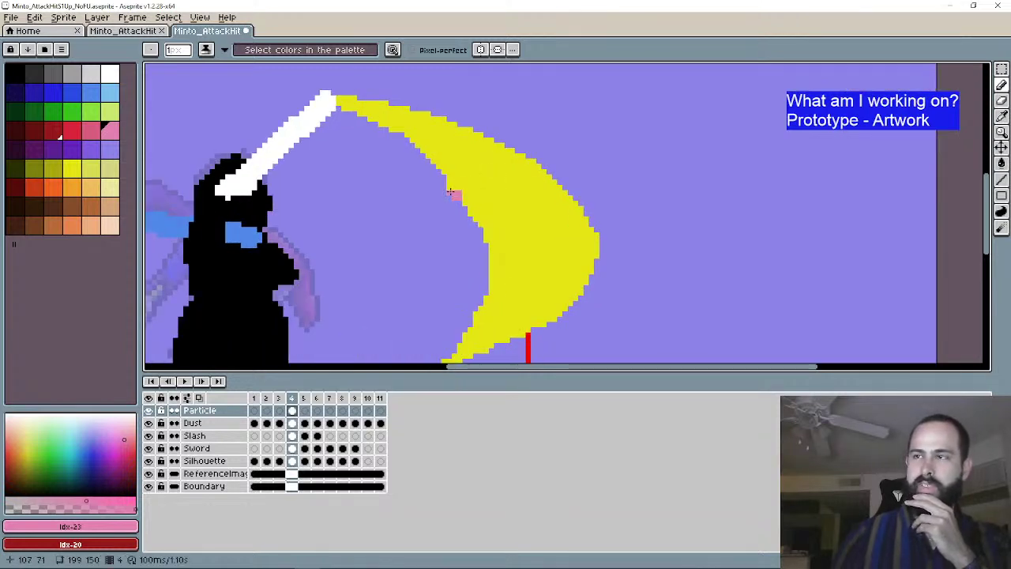
{"action": "left_click_drag", "start_coordinate": [464, 188], "coordinate": [469, 186]}
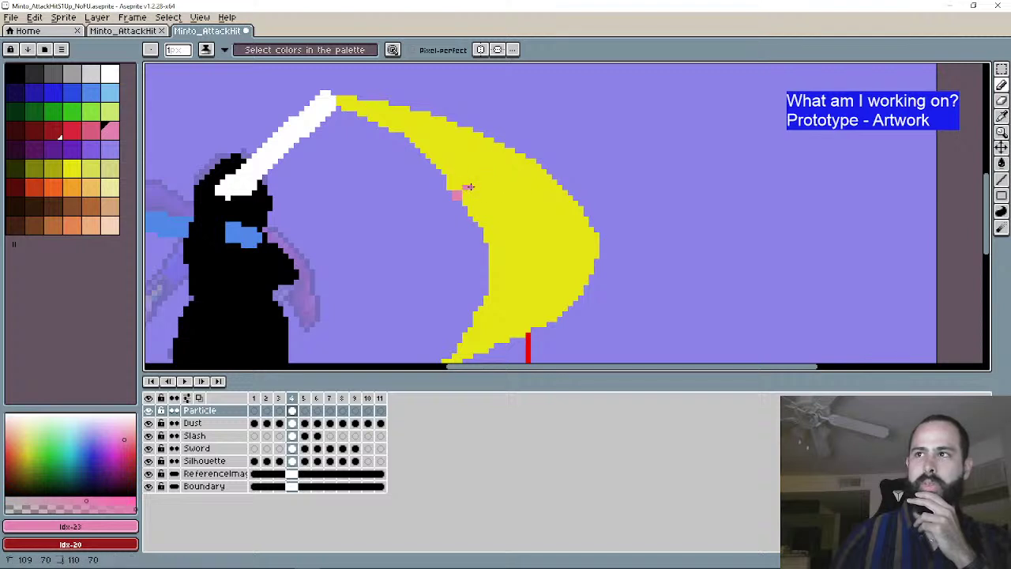
{"action": "left_click_drag", "start_coordinate": [495, 144], "coordinate": [496, 143]}
{"action": "left_click_drag", "start_coordinate": [451, 193], "coordinate": [448, 186]}
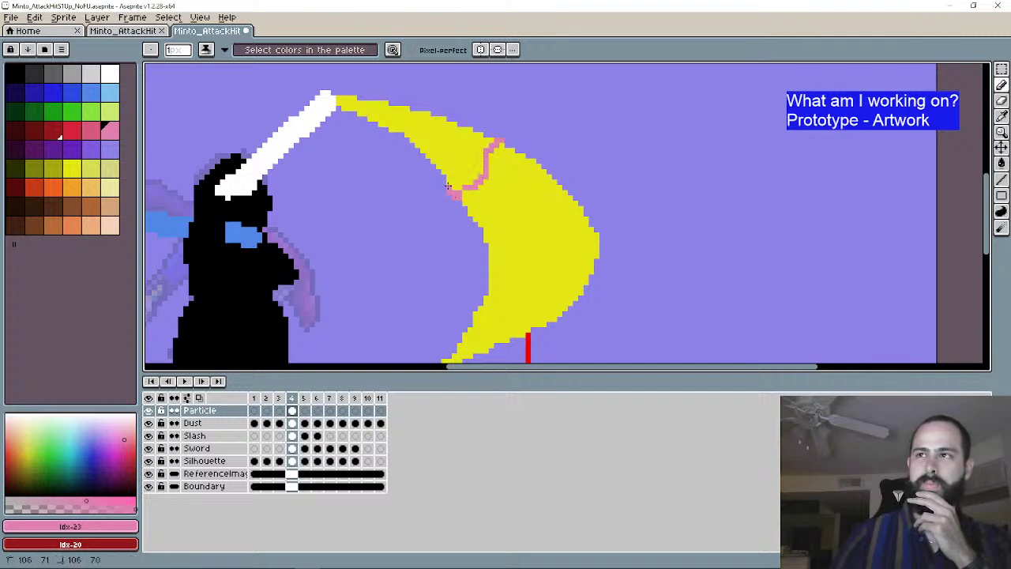
{"action": "left_click_drag", "start_coordinate": [411, 152], "coordinate": [406, 149]}
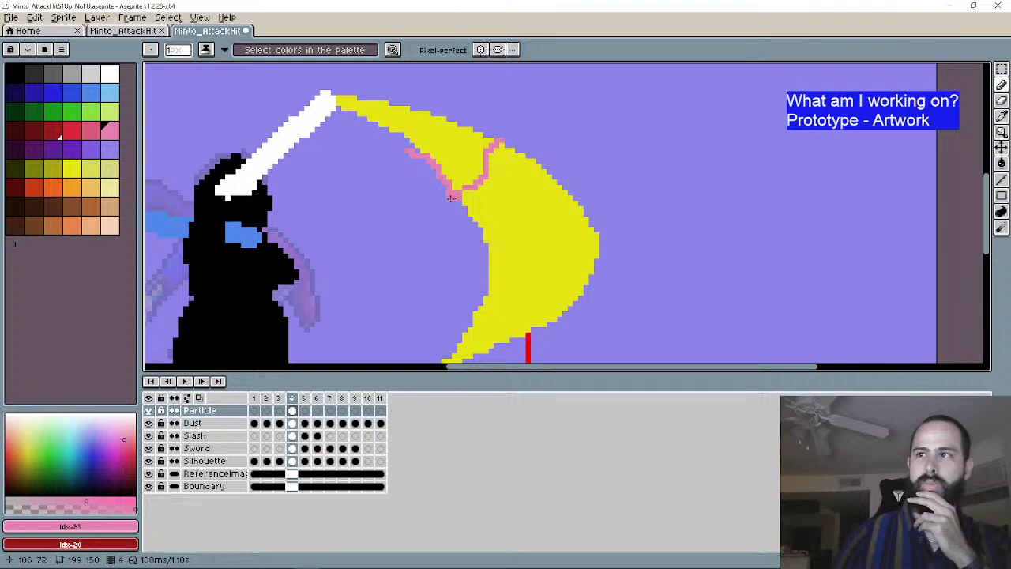
{"action": "left_click_drag", "start_coordinate": [451, 198], "coordinate": [395, 233]}
{"action": "left_click_drag", "start_coordinate": [460, 202], "coordinate": [495, 234]}
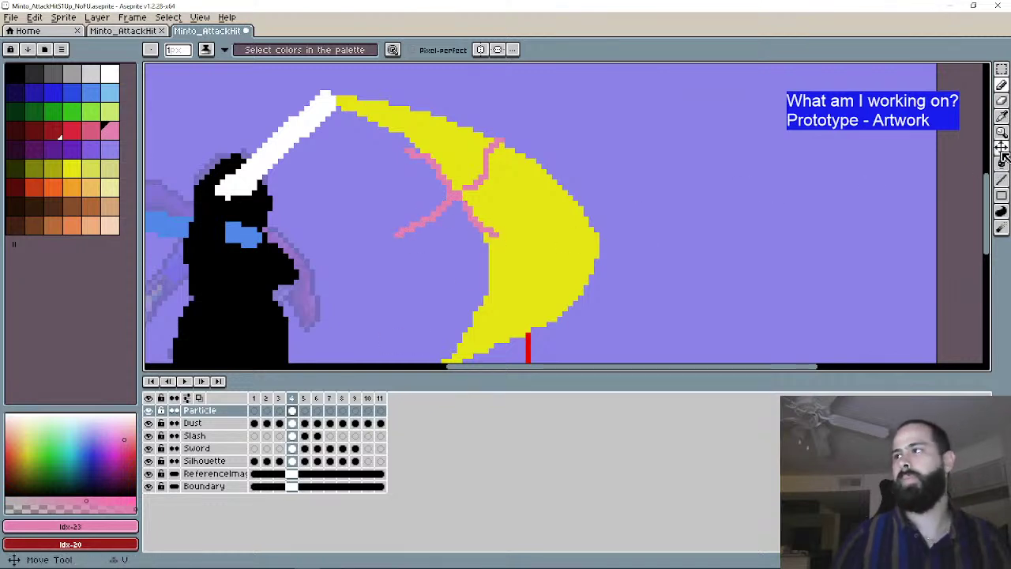
Step: Move the pink hit mark 3 px right and 5 px down along the slash's inner edge
{"action": "key", "text": "v"}
{"action": "mouse_move", "coordinate": [467, 206]}
{"action": "left_mouse_down"}
{"action": "mouse_move", "coordinate": [492, 228]}
{"action": "mouse_move", "coordinate": [480, 228]}
{"action": "left_mouse_up"}
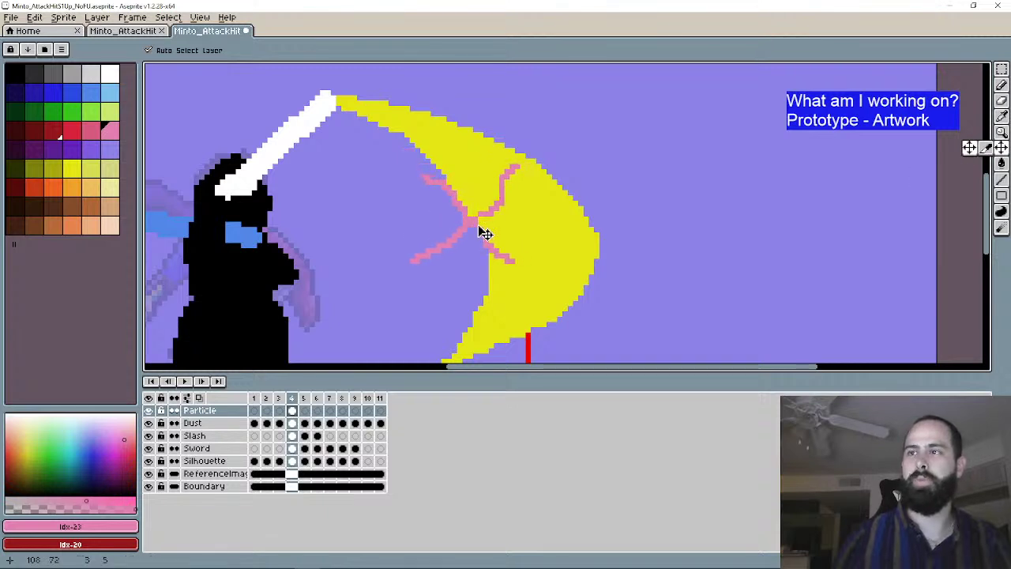
{"action": "scroll", "coordinate": [510, 231], "scroll_direction": "down", "scroll_amount": 2}
{"action": "left_click_drag", "start_coordinate": [557, 262], "coordinate": [541, 181]}
{"action": "scroll", "coordinate": [519, 214], "scroll_direction": "up", "scroll_amount": 1}
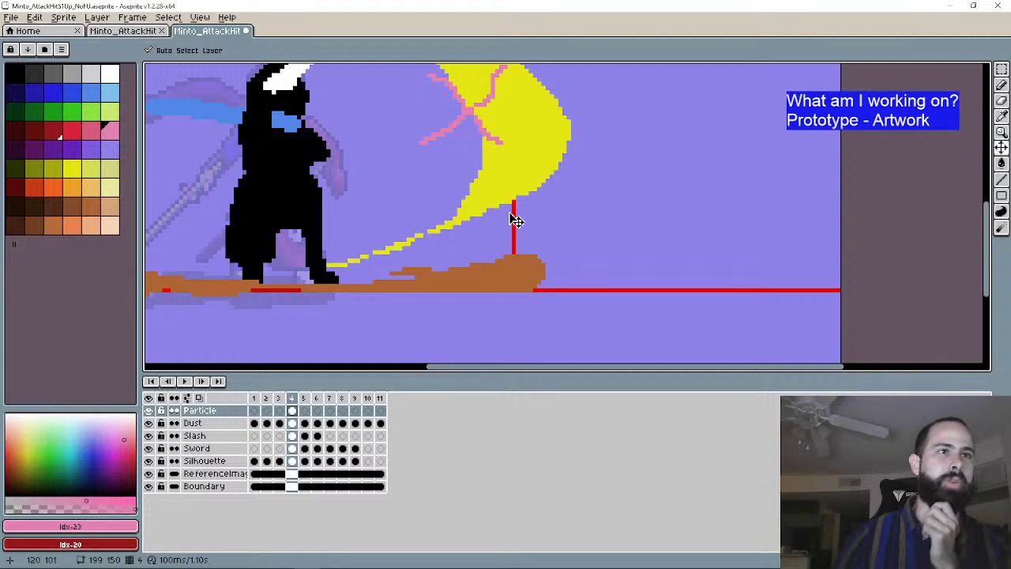
{"action": "left_click_drag", "start_coordinate": [514, 216], "coordinate": [552, 275]}
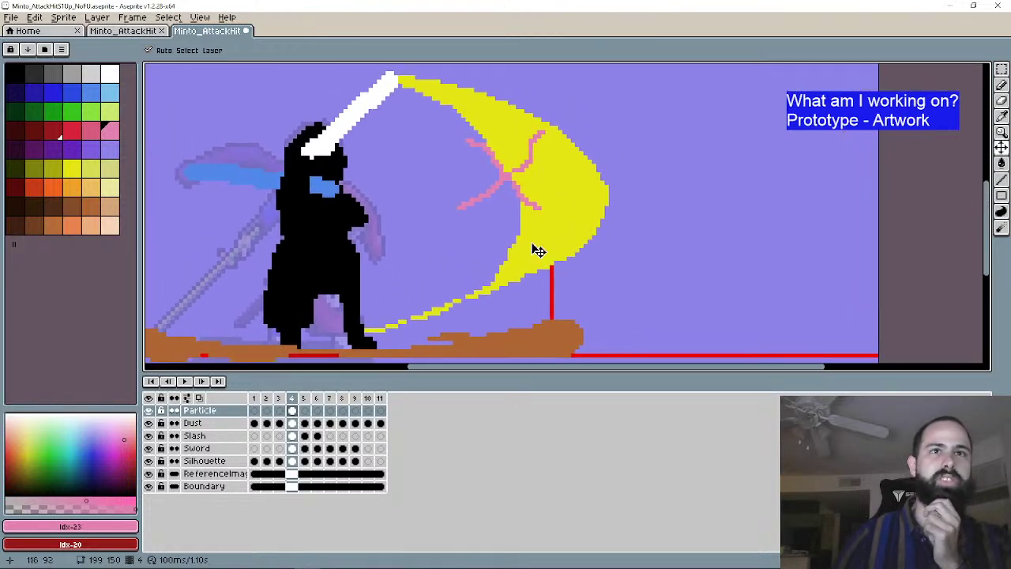
Step: Go to the first frame and check the ReferenceImage layer's properties without changing them
{"action": "scroll", "coordinate": [537, 251], "scroll_direction": "down", "scroll_amount": 1}
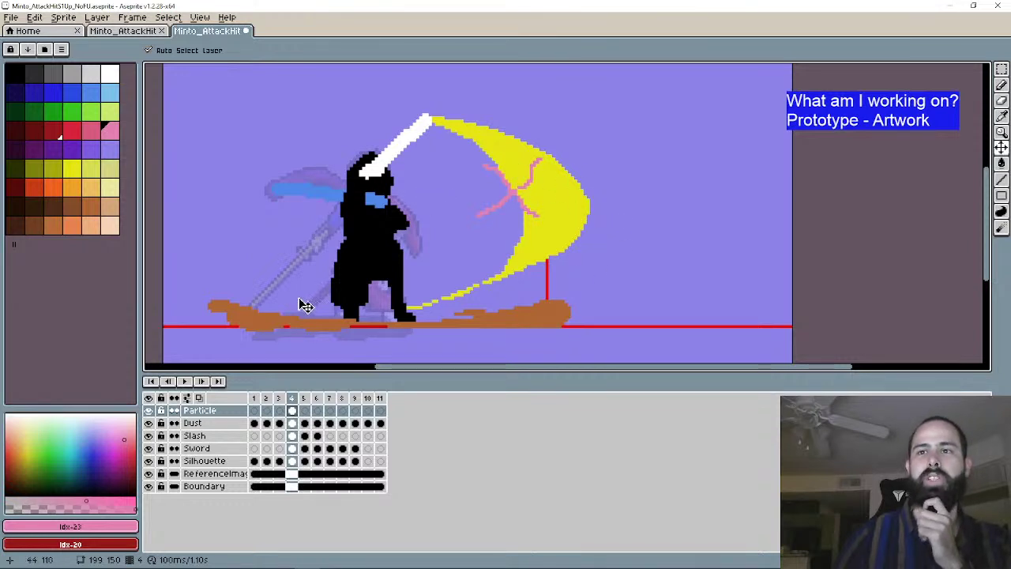
{"action": "left_click", "coordinate": [151, 381]}
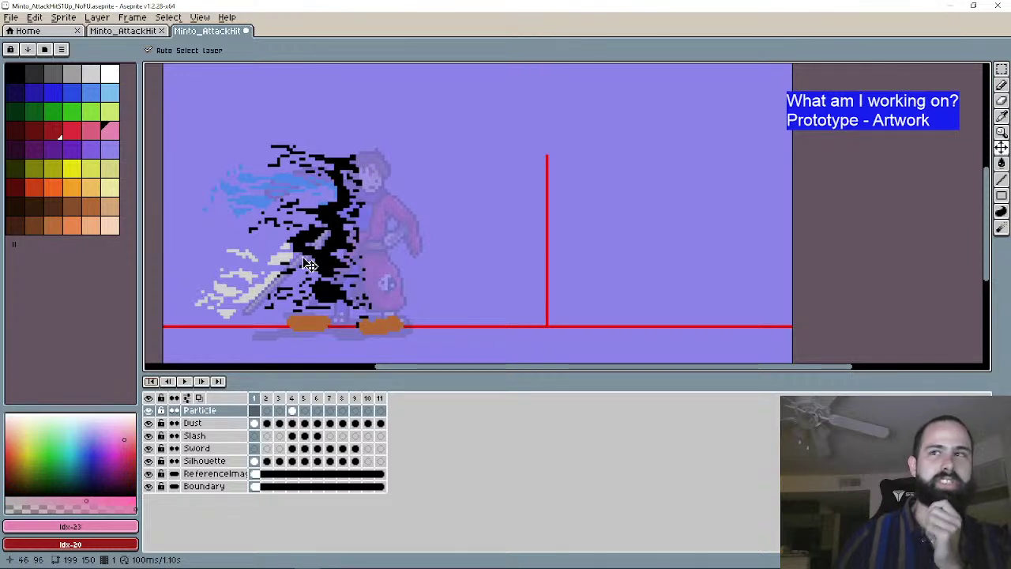
{"action": "left_click", "coordinate": [221, 473]}
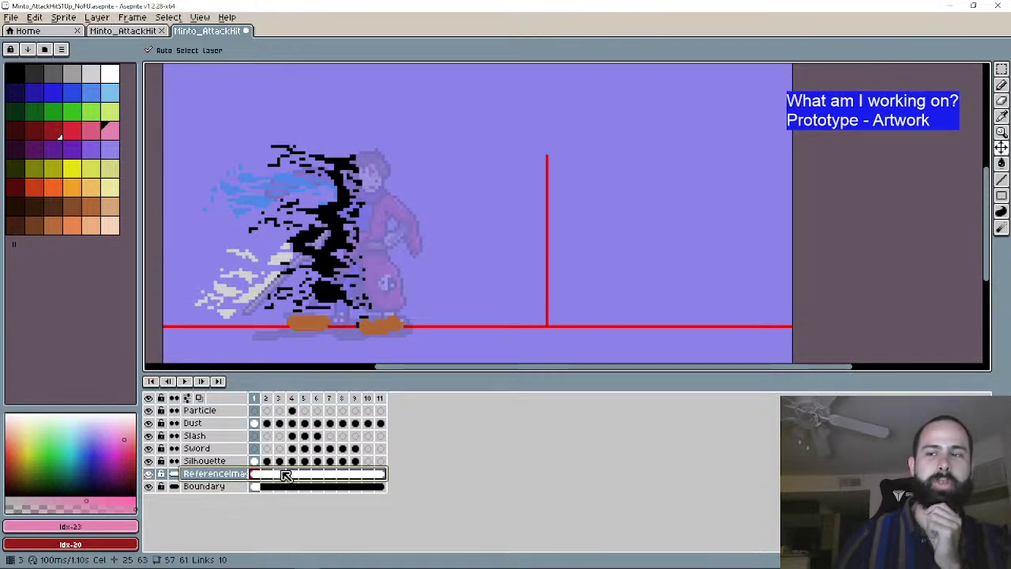
{"action": "double_click", "coordinate": [226, 474]}
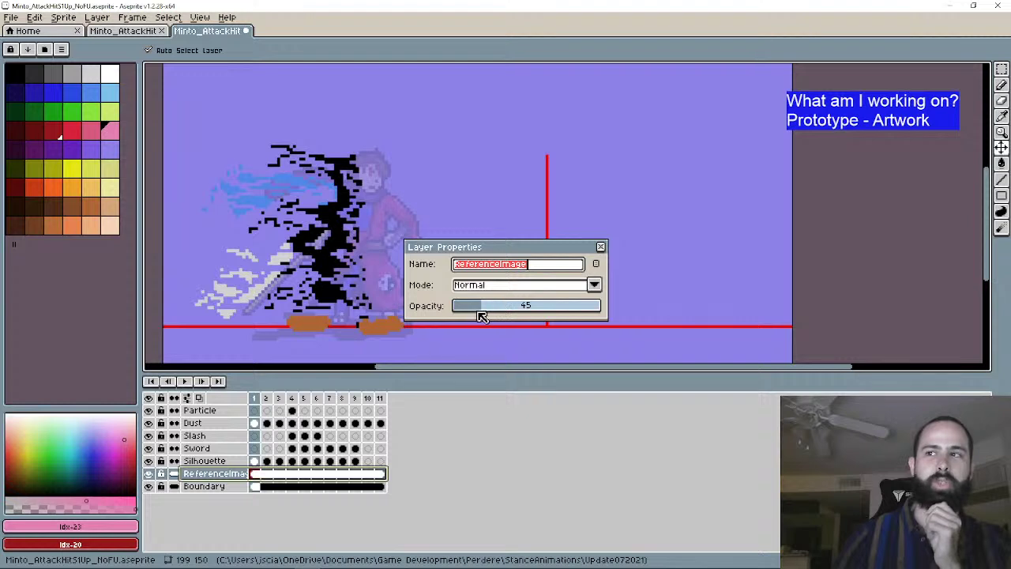
{"action": "left_click", "coordinate": [600, 247]}
Step: Step forward and back through the animation frames to examine how the pink hit mark plays with the slash
{"action": "double_click", "coordinate": [202, 381]}
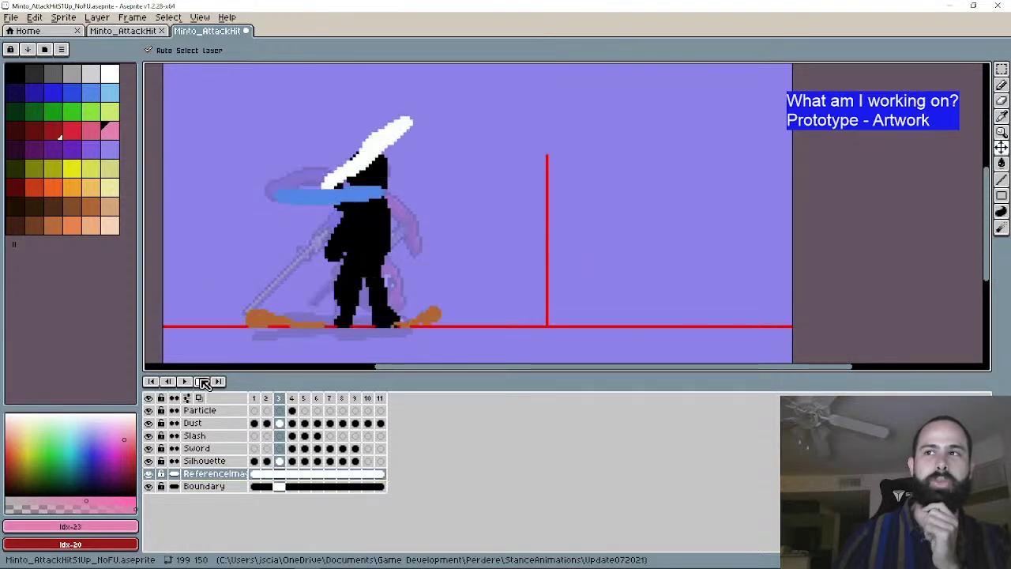
{"action": "double_click", "coordinate": [202, 381]}
{"action": "double_click", "coordinate": [202, 382]}
{"action": "left_click", "coordinate": [202, 381]}
{"action": "double_click", "coordinate": [203, 381]}
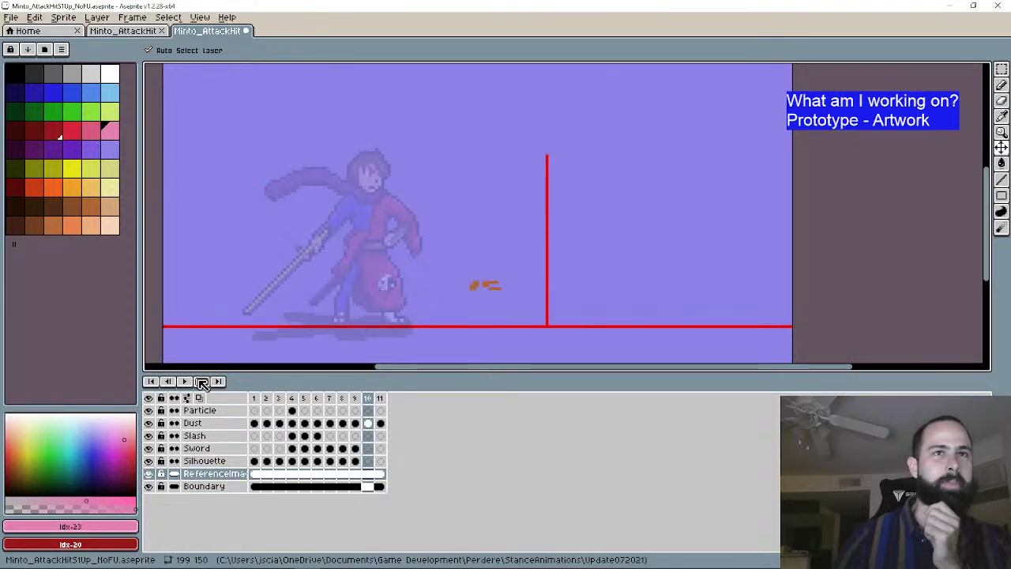
{"action": "left_click", "coordinate": [202, 382]}
{"action": "double_click", "coordinate": [202, 382]}
{"action": "double_click", "coordinate": [202, 382]}
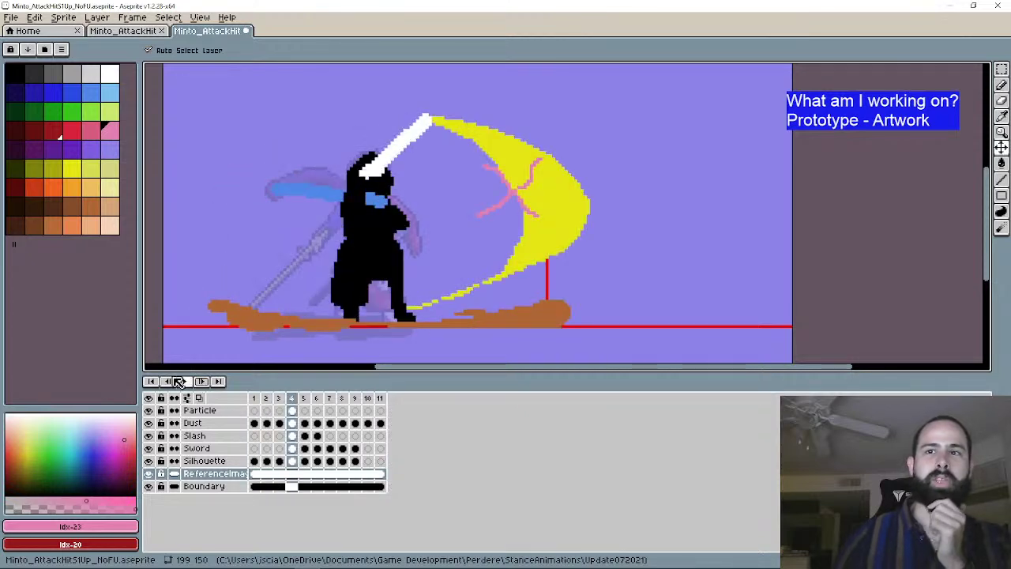
{"action": "left_click", "coordinate": [218, 381]}
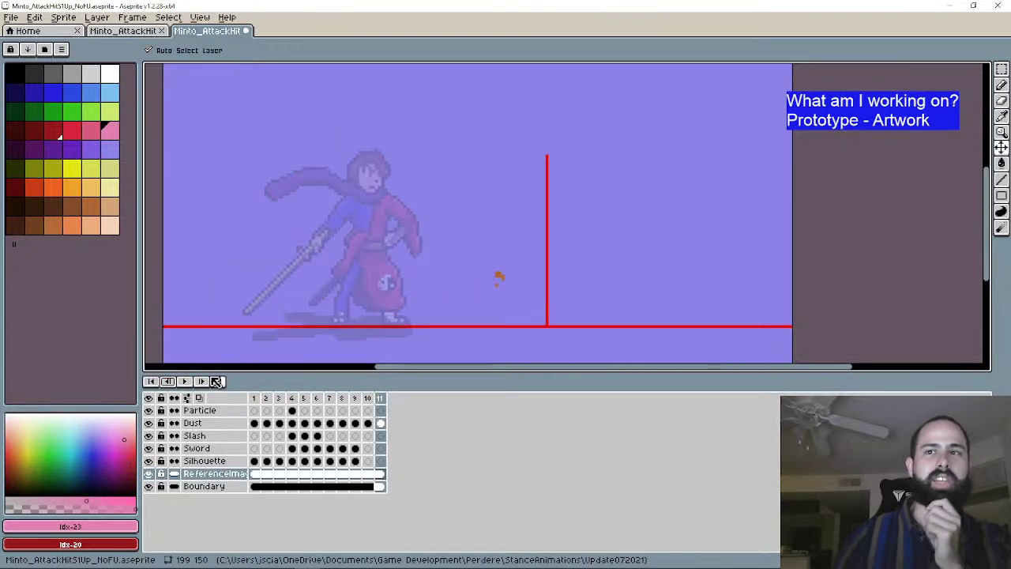
{"action": "double_click", "coordinate": [204, 383]}
{"action": "left_click", "coordinate": [206, 382]}
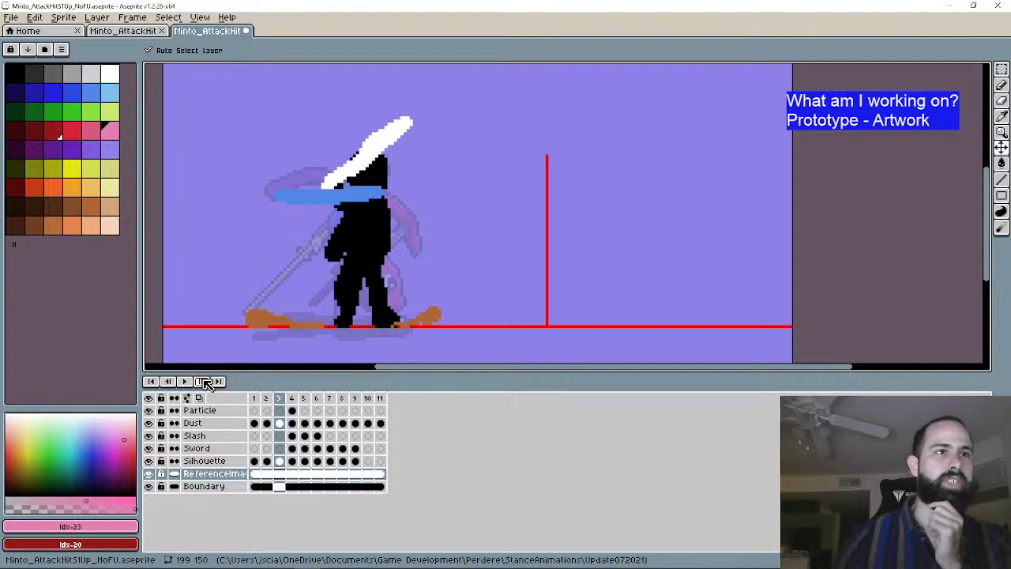
{"action": "left_click", "coordinate": [205, 383]}
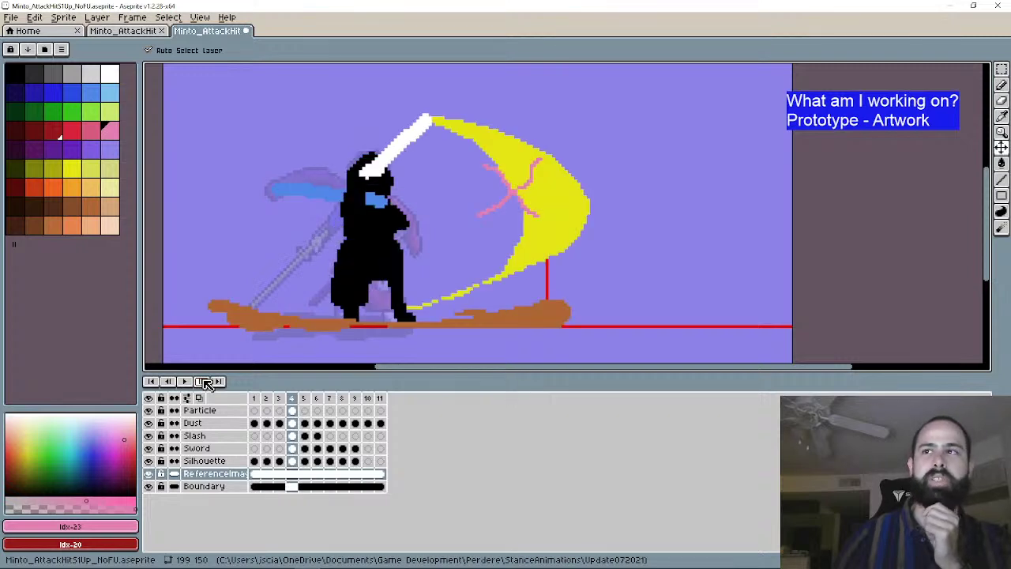
{"action": "double_click", "coordinate": [206, 382]}
{"action": "double_click", "coordinate": [168, 387]}
{"action": "left_click", "coordinate": [167, 387]}
{"action": "double_click", "coordinate": [168, 386]}
{"action": "left_click", "coordinate": [167, 385]}
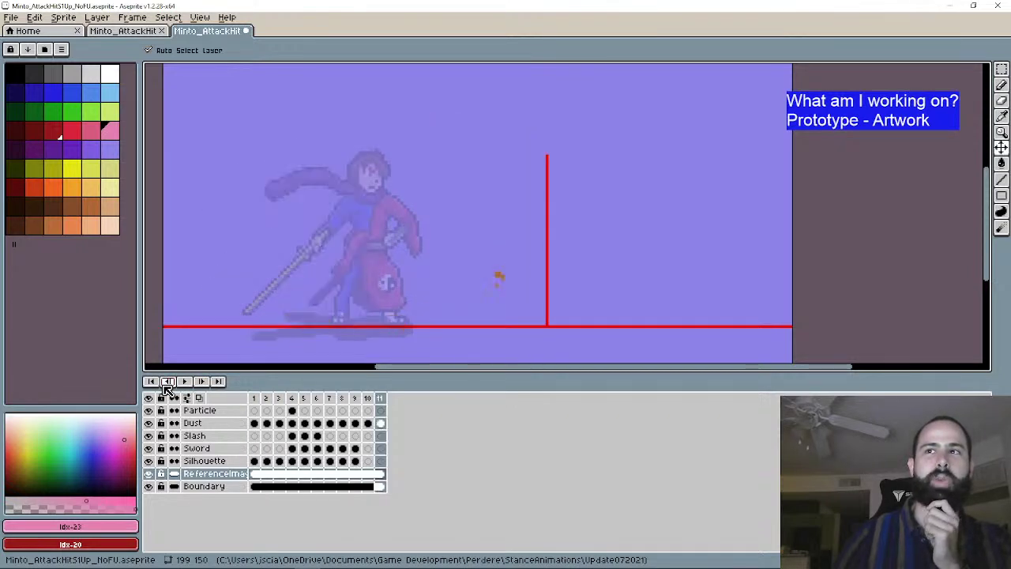
{"action": "double_click", "coordinate": [202, 383]}
{"action": "left_click", "coordinate": [203, 382]}
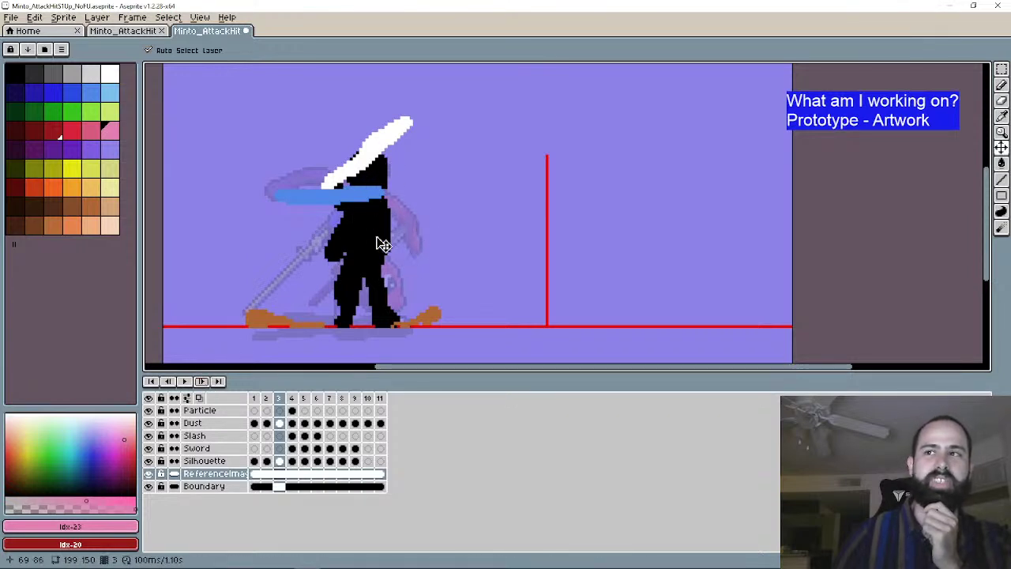
Step: Step through the full animation again and compare frames 3 and 4 around the moment the hit mark appears
{"action": "left_click", "coordinate": [202, 381]}
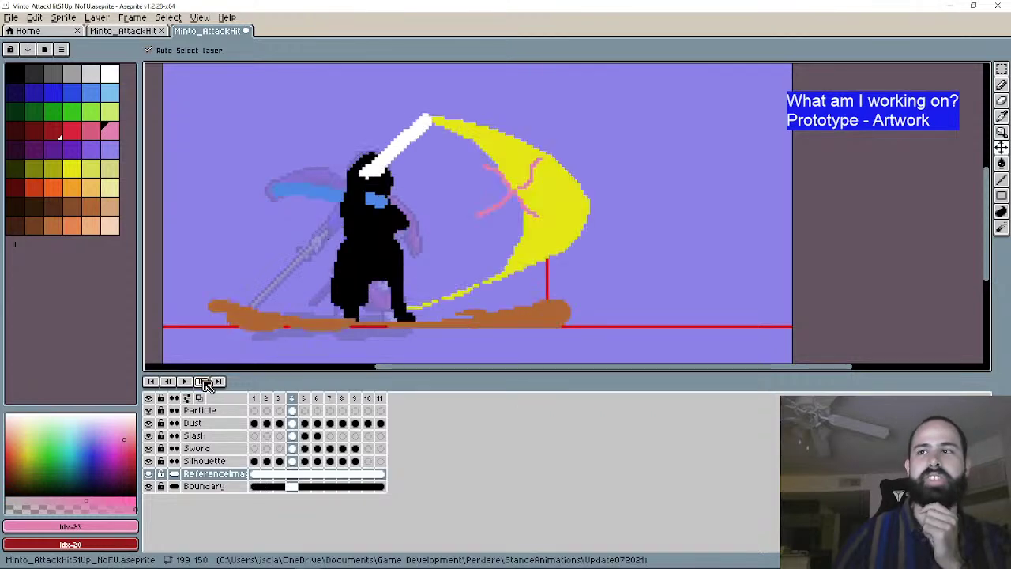
{"action": "left_click", "coordinate": [202, 381]}
{"action": "left_click", "coordinate": [202, 381]}
{"action": "left_click", "coordinate": [202, 381]}
{"action": "left_click", "coordinate": [203, 381]}
{"action": "left_click", "coordinate": [203, 382]}
{"action": "left_click", "coordinate": [202, 382]}
{"action": "left_click", "coordinate": [202, 381]}
{"action": "left_click", "coordinate": [202, 382]}
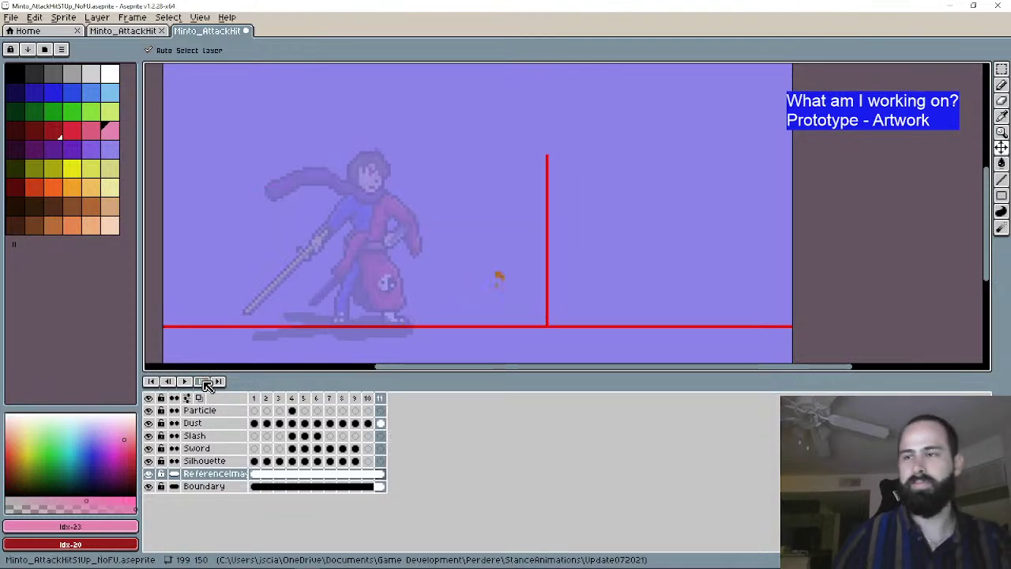
{"action": "left_click", "coordinate": [202, 382]}
{"action": "left_click", "coordinate": [202, 381]}
{"action": "left_click", "coordinate": [202, 381]}
{"action": "left_click", "coordinate": [202, 382]}
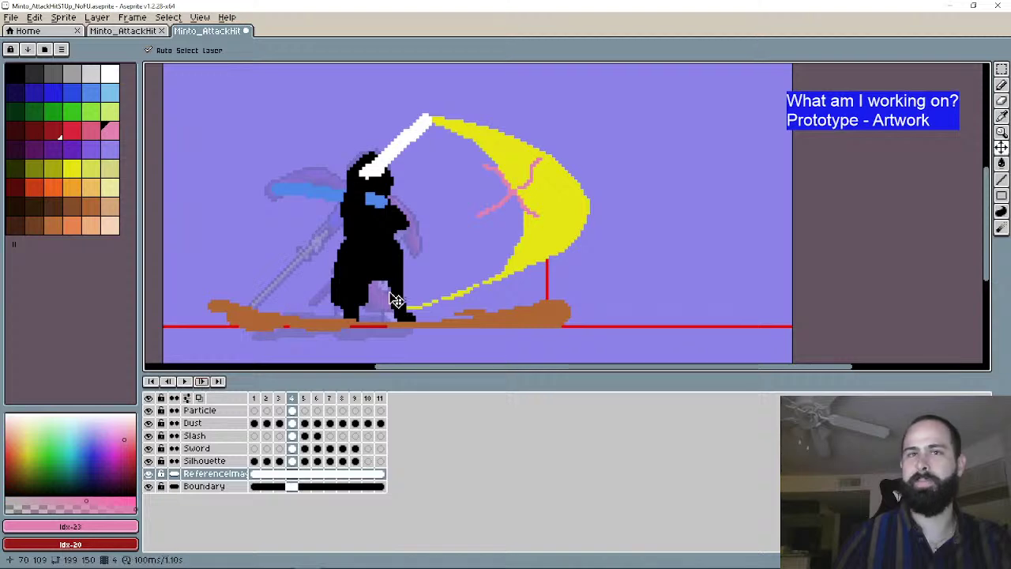
{"action": "left_click", "coordinate": [168, 381]}
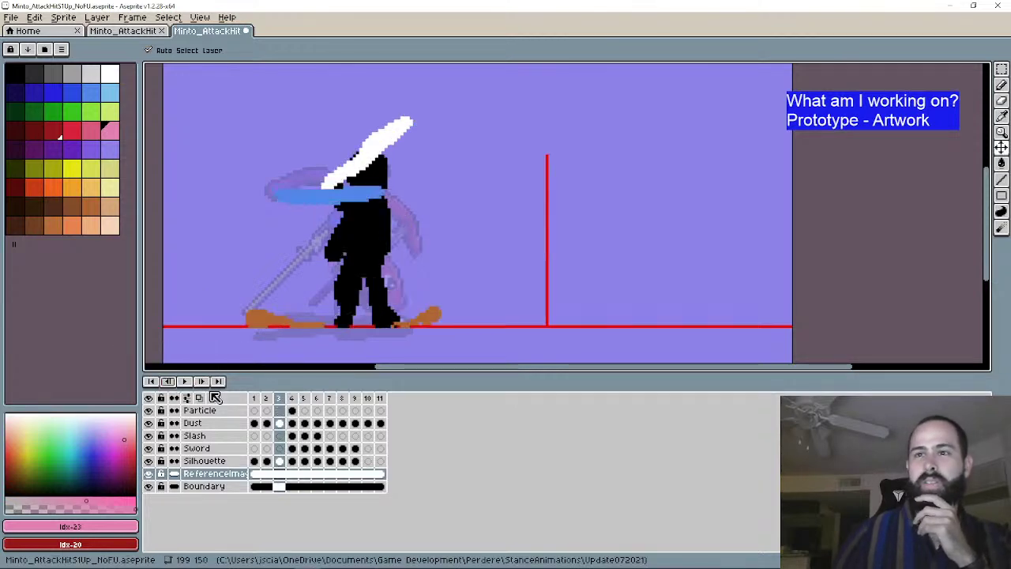
{"action": "left_click", "coordinate": [202, 381]}
Step: Erase the outer arms of the pink mark in the Particle layer's frame 4, leaving a small X, and touch up its lower arm
{"action": "scroll", "coordinate": [541, 233], "scroll_direction": "up", "scroll_amount": 2}
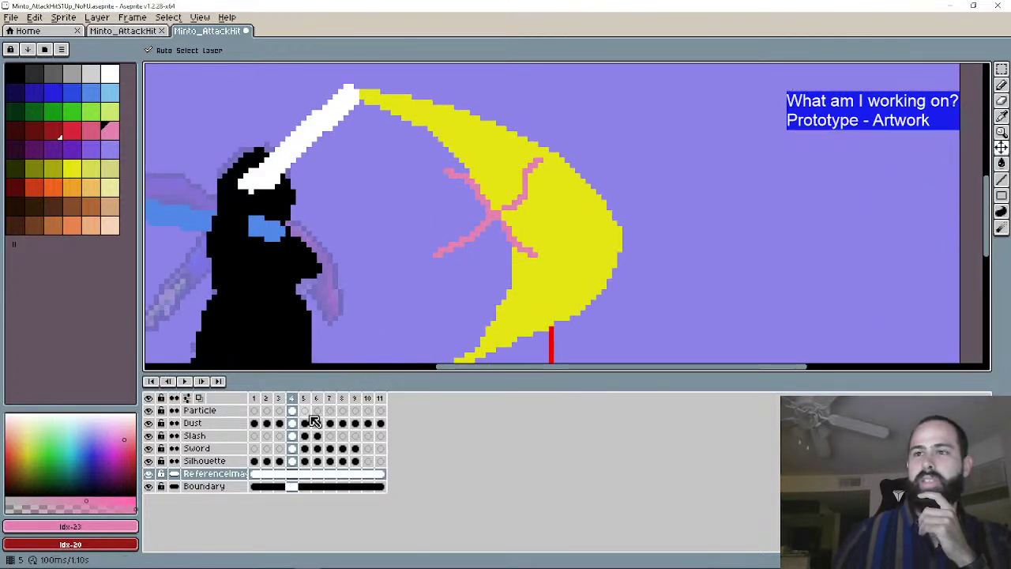
{"action": "left_click", "coordinate": [292, 410]}
{"action": "key", "text": "b"}
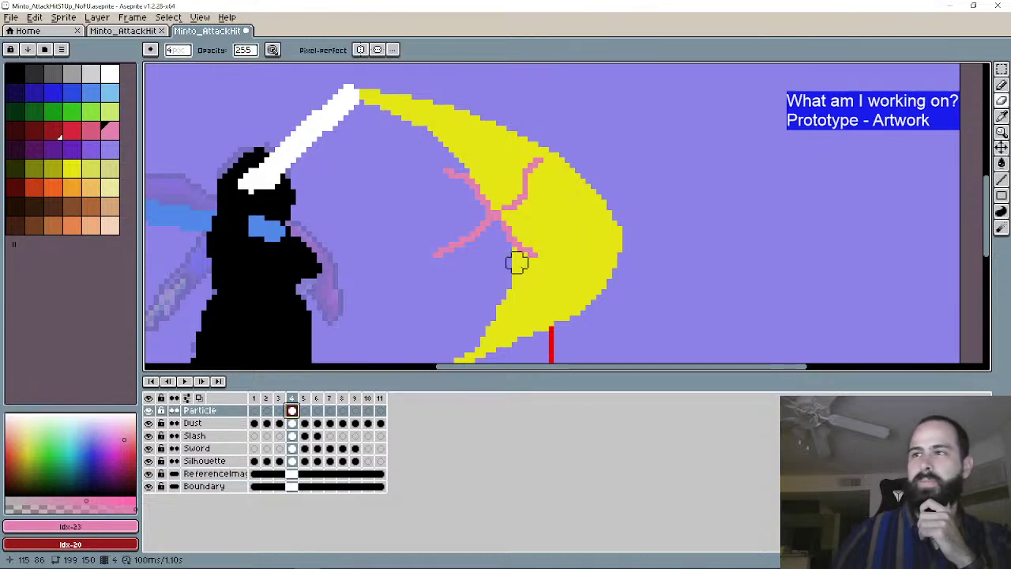
{"action": "mouse_move", "coordinate": [539, 162]}
{"action": "left_mouse_down"}
{"action": "mouse_move", "coordinate": [523, 190]}
{"action": "mouse_move", "coordinate": [453, 157]}
{"action": "mouse_move", "coordinate": [480, 188]}
{"action": "mouse_move", "coordinate": [448, 168]}
{"action": "left_mouse_up"}
{"action": "mouse_move", "coordinate": [426, 266]}
{"action": "left_mouse_down"}
{"action": "mouse_move", "coordinate": [470, 240]}
{"action": "mouse_move", "coordinate": [427, 261]}
{"action": "left_mouse_up"}
{"action": "left_click", "coordinate": [1001, 85]}
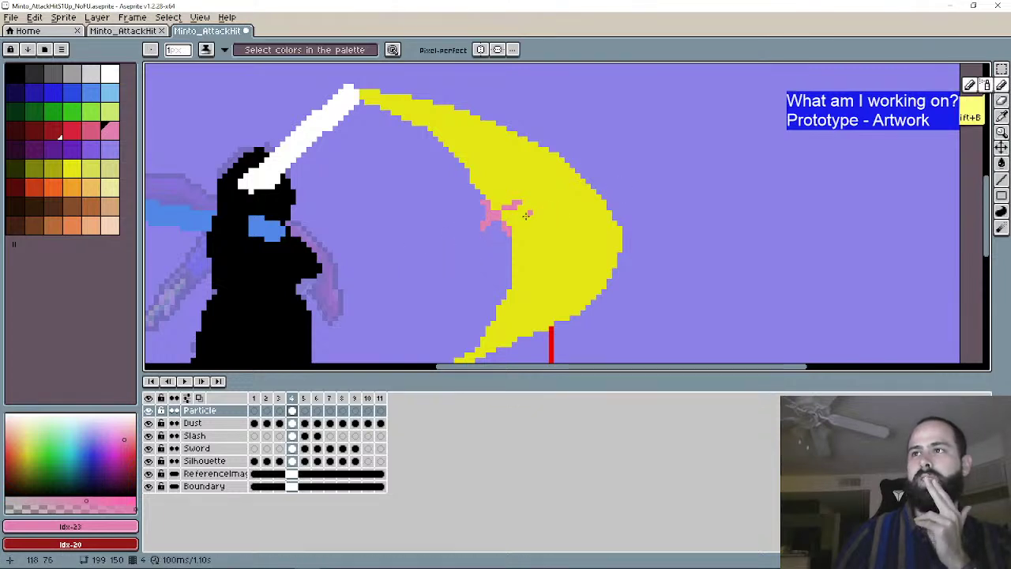
{"action": "scroll", "coordinate": [472, 232], "scroll_direction": "up", "scroll_amount": 1}
{"action": "left_click", "coordinate": [472, 232]}
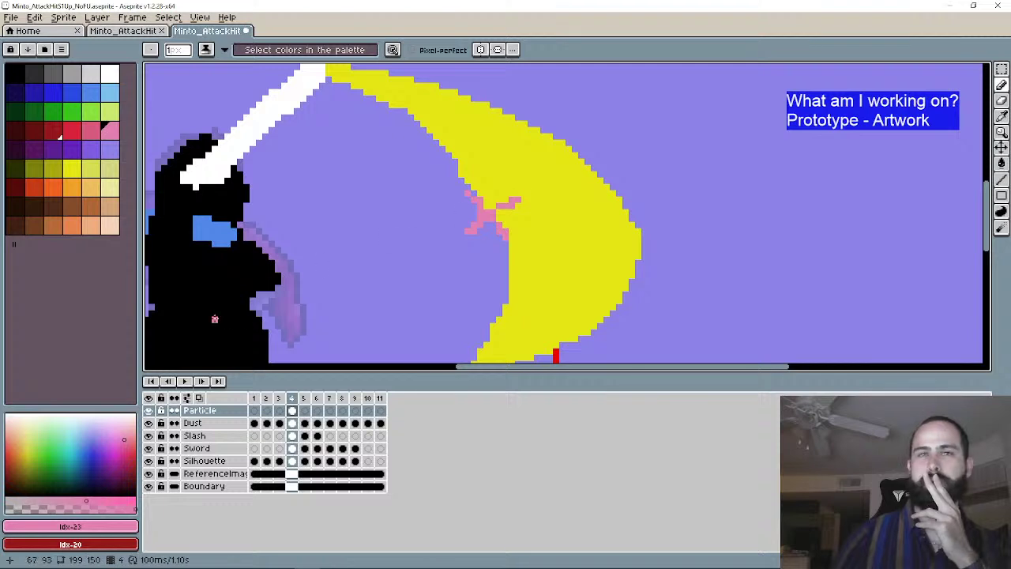
{"action": "left_click", "coordinate": [167, 381]}
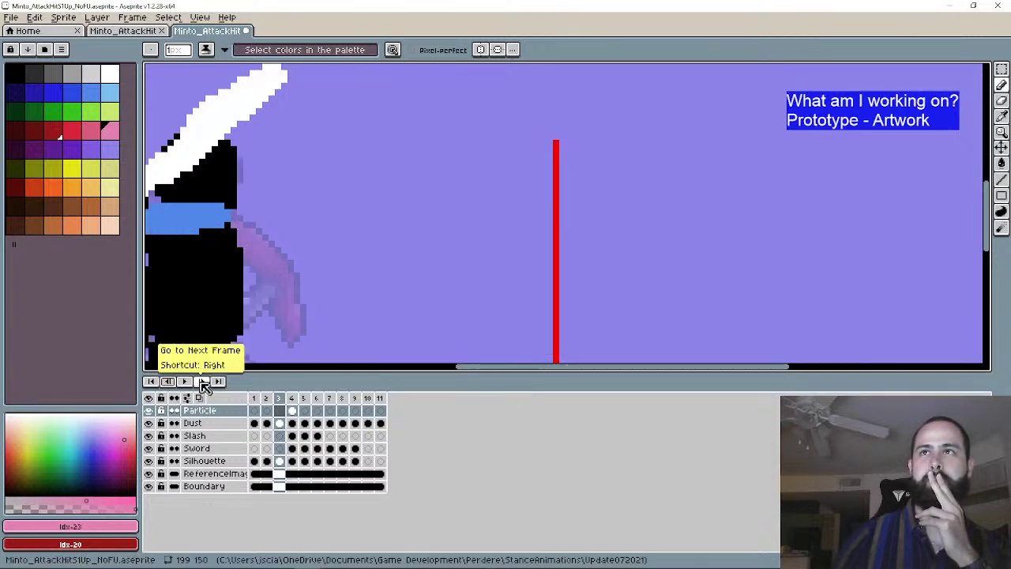
{"action": "left_click", "coordinate": [202, 382]}
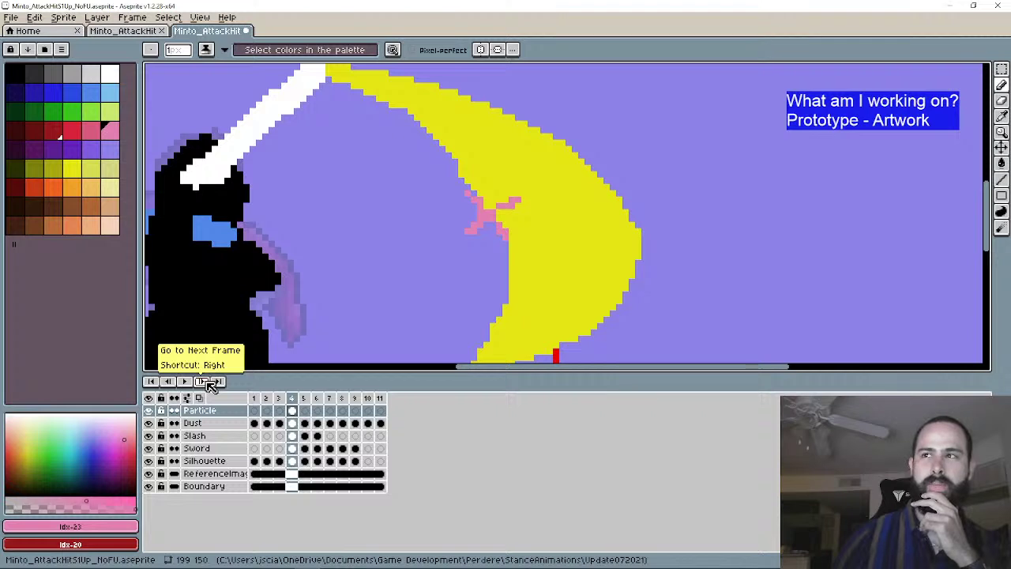
Step: Turn on onion skinning in frame 5 and draw a larger, thicker pink X over the previous frame's mark on the Particle layer
{"action": "left_click", "coordinate": [210, 382]}
{"action": "left_click", "coordinate": [199, 397]}
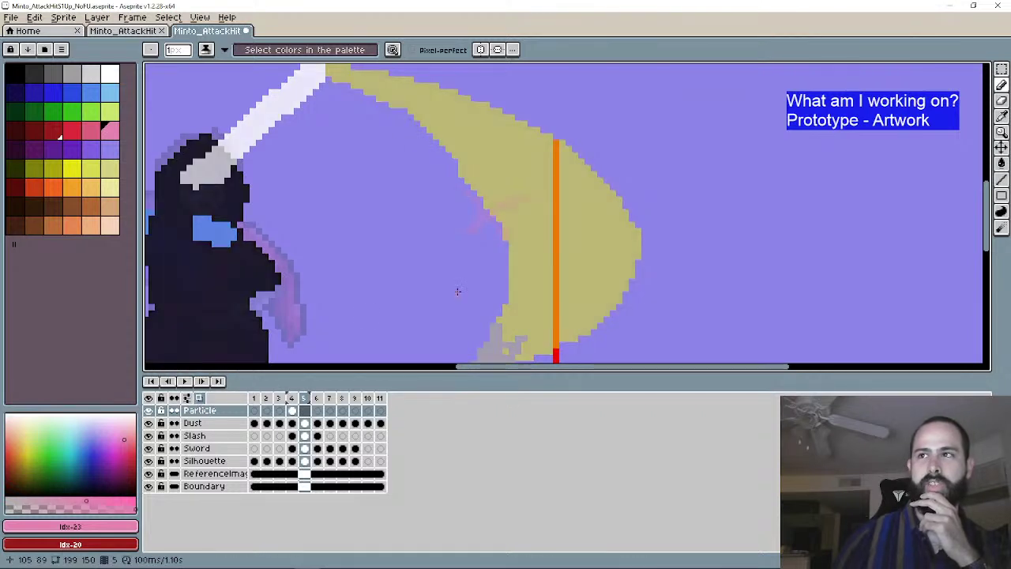
{"action": "scroll", "coordinate": [504, 196], "scroll_direction": "up", "scroll_amount": 1}
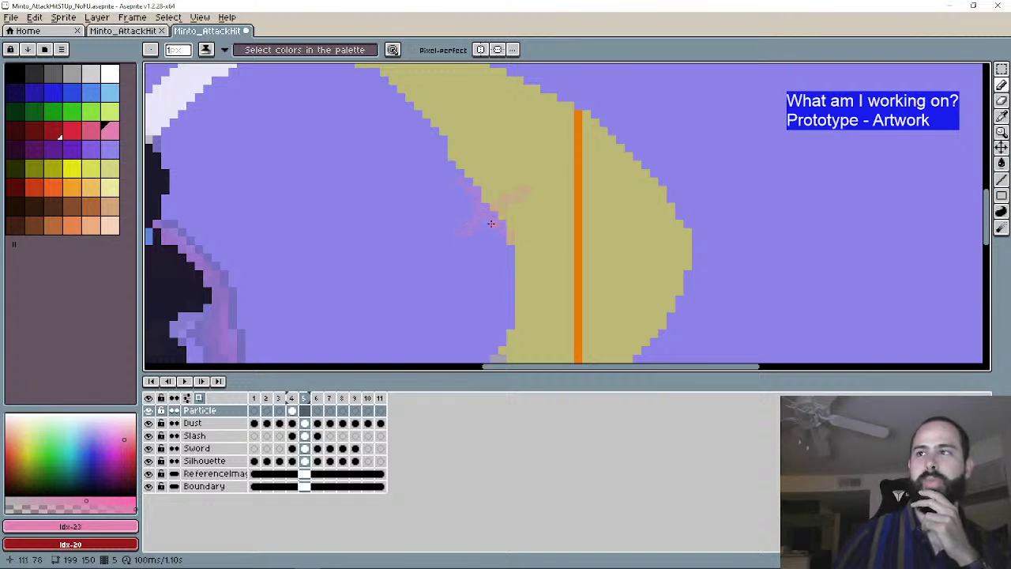
{"action": "mouse_move", "coordinate": [490, 223]}
{"action": "left_mouse_down"}
{"action": "mouse_move", "coordinate": [499, 200]}
{"action": "mouse_move", "coordinate": [475, 220]}
{"action": "mouse_move", "coordinate": [500, 221]}
{"action": "mouse_move", "coordinate": [476, 205]}
{"action": "mouse_move", "coordinate": [470, 218]}
{"action": "mouse_move", "coordinate": [490, 227]}
{"action": "mouse_move", "coordinate": [473, 190]}
{"action": "mouse_move", "coordinate": [450, 193]}
{"action": "mouse_move", "coordinate": [459, 181]}
{"action": "mouse_move", "coordinate": [486, 204]}
{"action": "mouse_move", "coordinate": [445, 167]}
{"action": "mouse_move", "coordinate": [457, 183]}
{"action": "mouse_move", "coordinate": [431, 169]}
{"action": "left_mouse_up"}
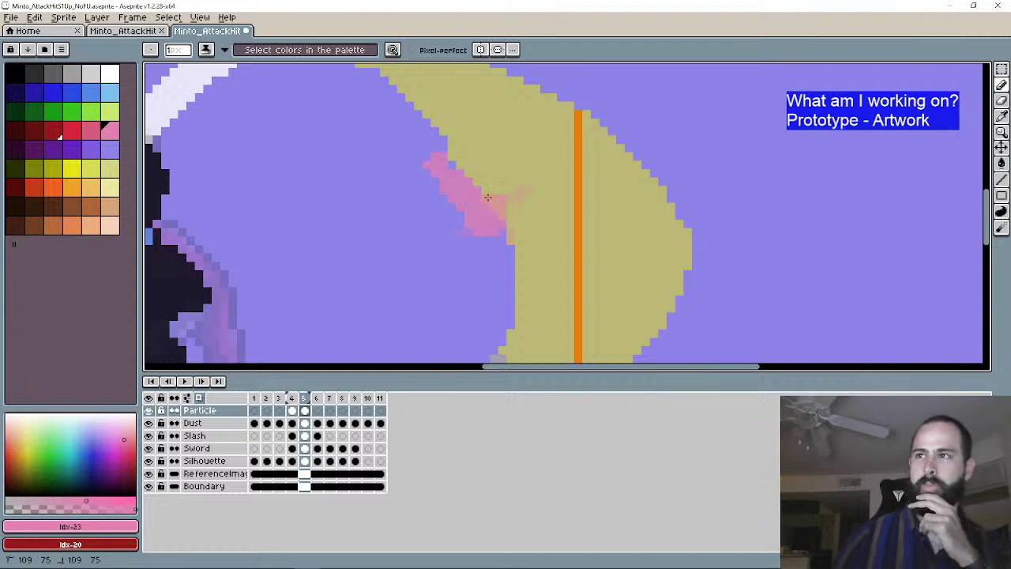
{"action": "mouse_move", "coordinate": [488, 197]}
{"action": "left_mouse_down"}
{"action": "mouse_move", "coordinate": [526, 191]}
{"action": "mouse_move", "coordinate": [514, 188]}
{"action": "mouse_move", "coordinate": [556, 158]}
{"action": "left_mouse_up"}
{"action": "left_click_drag", "start_coordinate": [517, 234], "coordinate": [562, 273]}
{"action": "left_click_drag", "start_coordinate": [477, 226], "coordinate": [412, 298]}
{"action": "scroll", "coordinate": [421, 274], "scroll_direction": "down", "scroll_amount": 1}
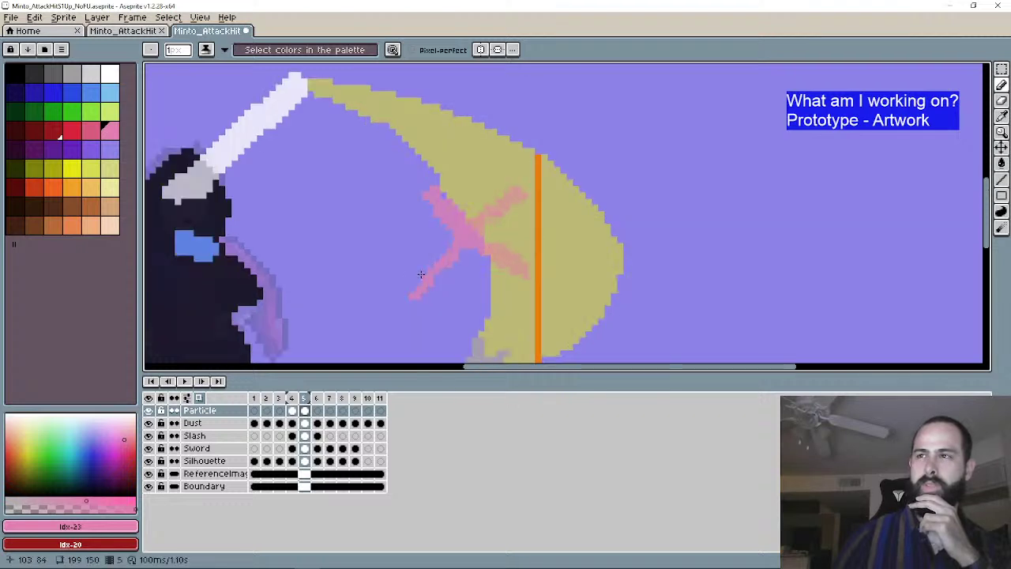
{"action": "scroll", "coordinate": [420, 274], "scroll_direction": "down", "scroll_amount": 2}
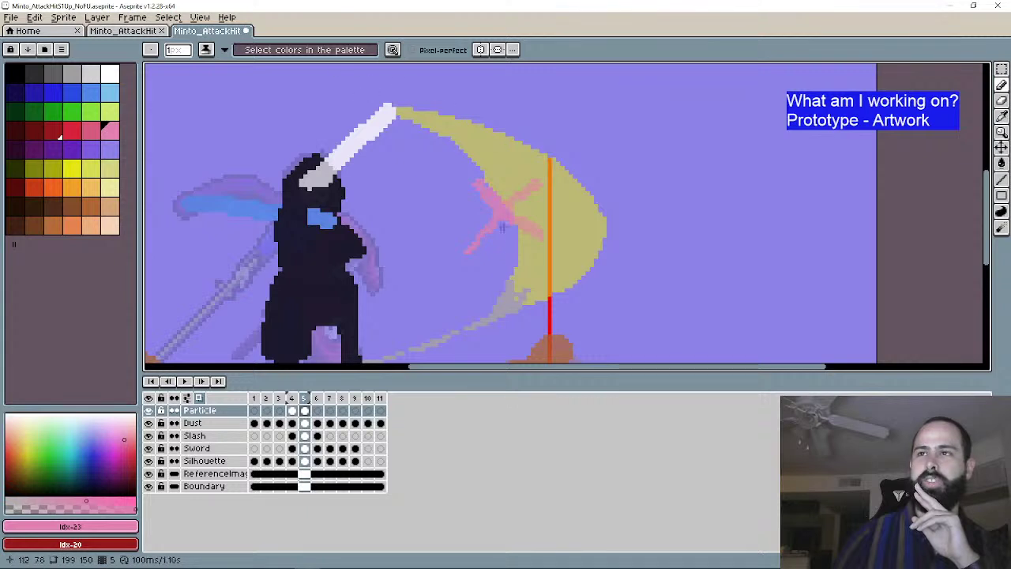
{"action": "left_click_drag", "start_coordinate": [355, 360], "coordinate": [354, 310]}
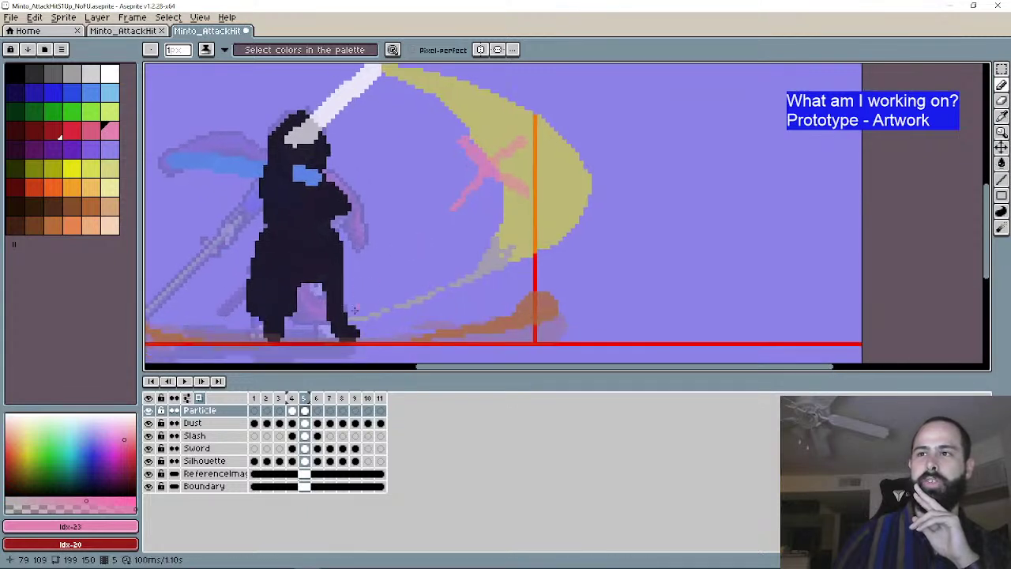
Step: Extend one diagonal of the frame 5 X into a long, filled pink streak tapering at both ends and crossing the slash
{"action": "scroll", "coordinate": [449, 259], "scroll_direction": "up", "scroll_amount": 2}
{"action": "scroll", "coordinate": [448, 259], "scroll_direction": "right", "scroll_amount": 1}
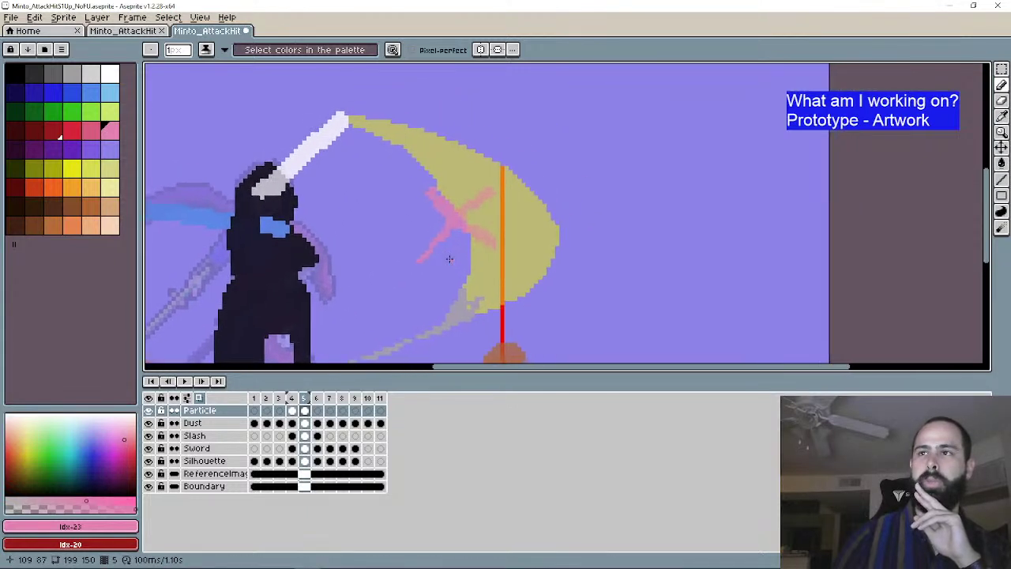
{"action": "mouse_move", "coordinate": [355, 322]}
{"action": "left_mouse_down"}
{"action": "mouse_move", "coordinate": [470, 229]}
{"action": "mouse_move", "coordinate": [614, 83]}
{"action": "left_mouse_up"}
{"action": "mouse_move", "coordinate": [369, 294]}
{"action": "left_mouse_down"}
{"action": "mouse_move", "coordinate": [359, 321]}
{"action": "mouse_move", "coordinate": [464, 237]}
{"action": "mouse_move", "coordinate": [606, 97]}
{"action": "left_mouse_up"}
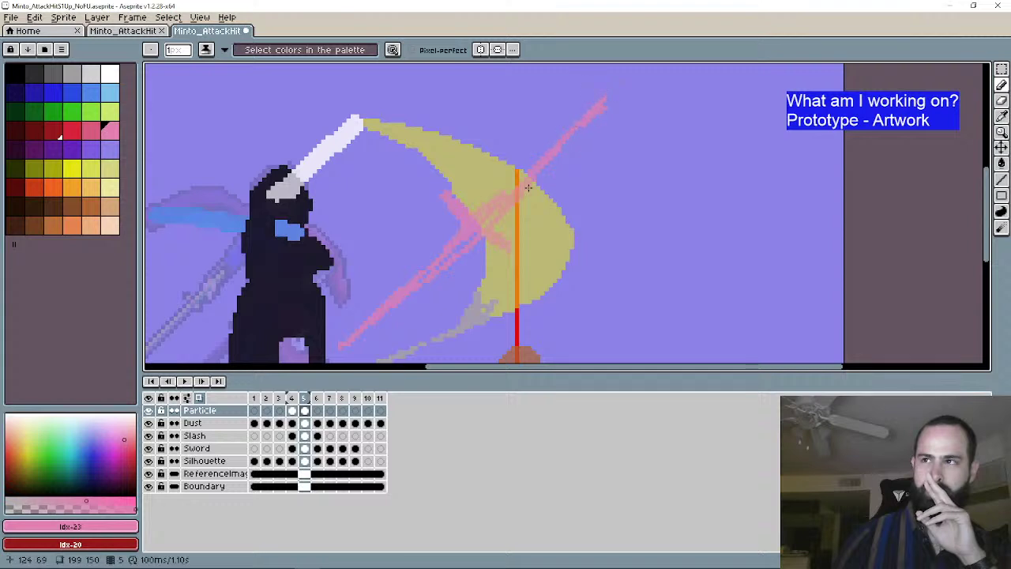
{"action": "left_click_drag", "start_coordinate": [498, 215], "coordinate": [463, 244]}
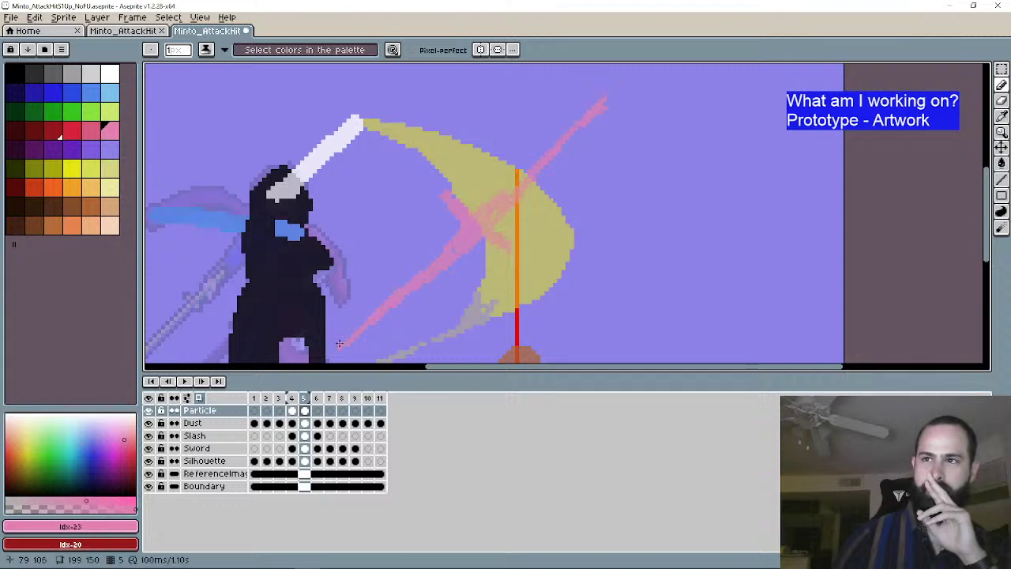
Step: Shorten the long pink streak in frame 5 by erasing both of its tips
{"action": "left_click", "coordinate": [1002, 109]}
{"action": "left_click_drag", "start_coordinate": [605, 97], "coordinate": [582, 108]}
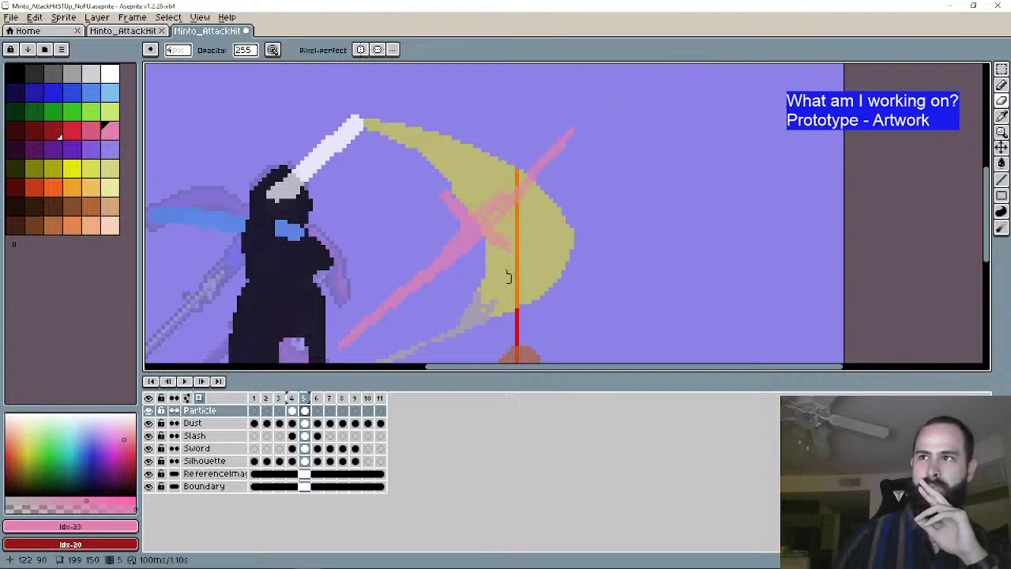
{"action": "left_click_drag", "start_coordinate": [341, 346], "coordinate": [377, 310]}
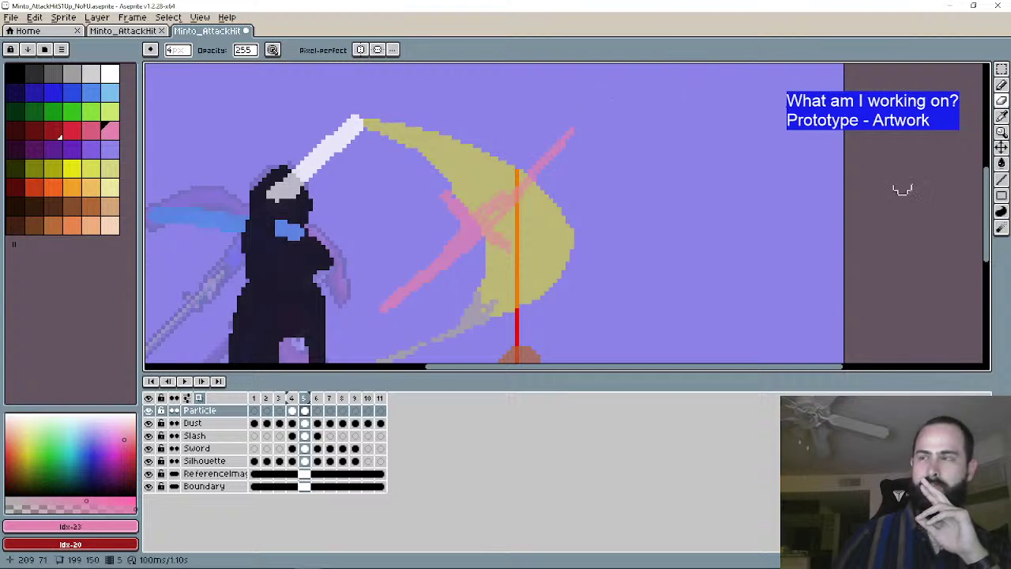
Step: Fill the gaps in the streak's upper half near the centre of the pink X in frame 5
{"action": "left_click", "coordinate": [1002, 86]}
{"action": "scroll", "coordinate": [564, 174], "scroll_direction": "up", "scroll_amount": 1}
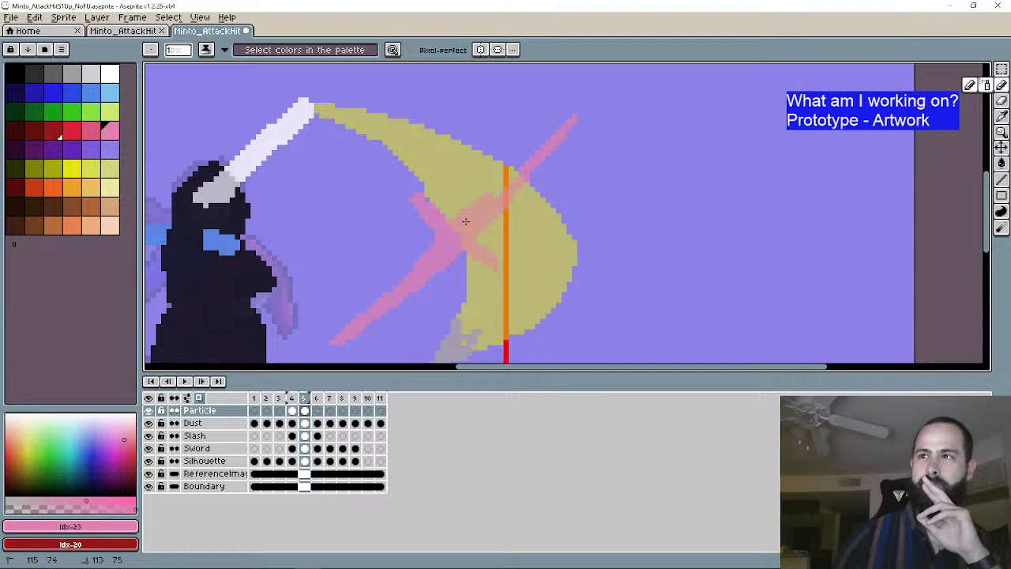
{"action": "scroll", "coordinate": [508, 176], "scroll_direction": "down", "scroll_amount": 2}
{"action": "scroll", "coordinate": [508, 176], "scroll_direction": "left", "scroll_amount": 2}
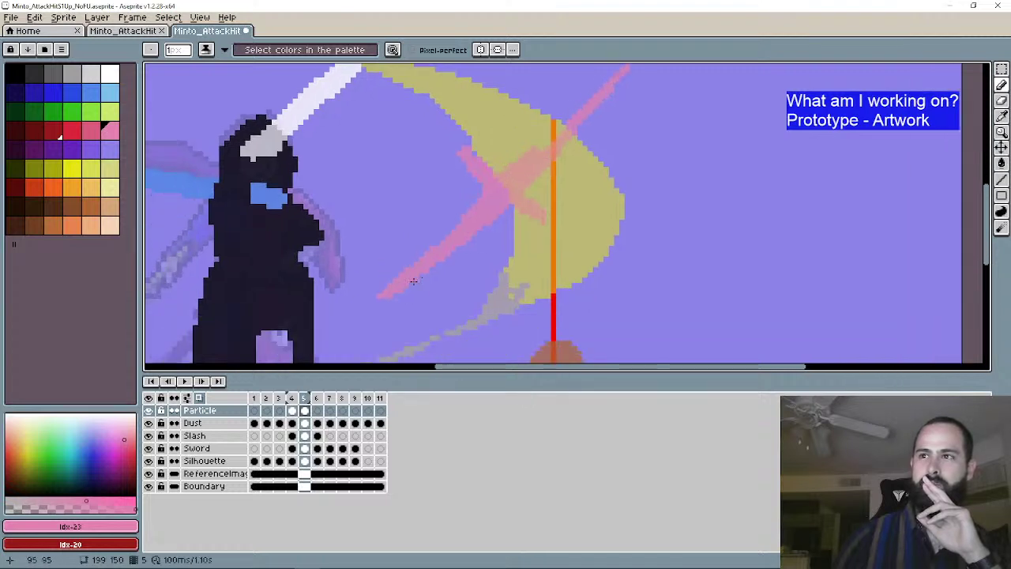
Step: Compare the pink hit mark in frame 5 with the neighbouring frames and turn off onion skinning
{"action": "scroll", "coordinate": [503, 229], "scroll_direction": "down", "scroll_amount": 1}
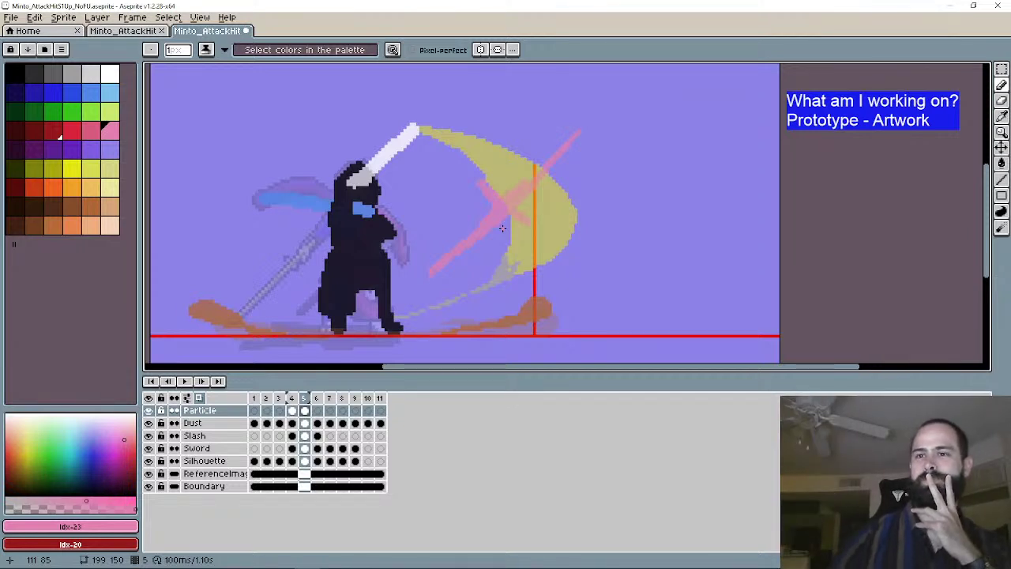
{"action": "left_click", "coordinate": [168, 381]}
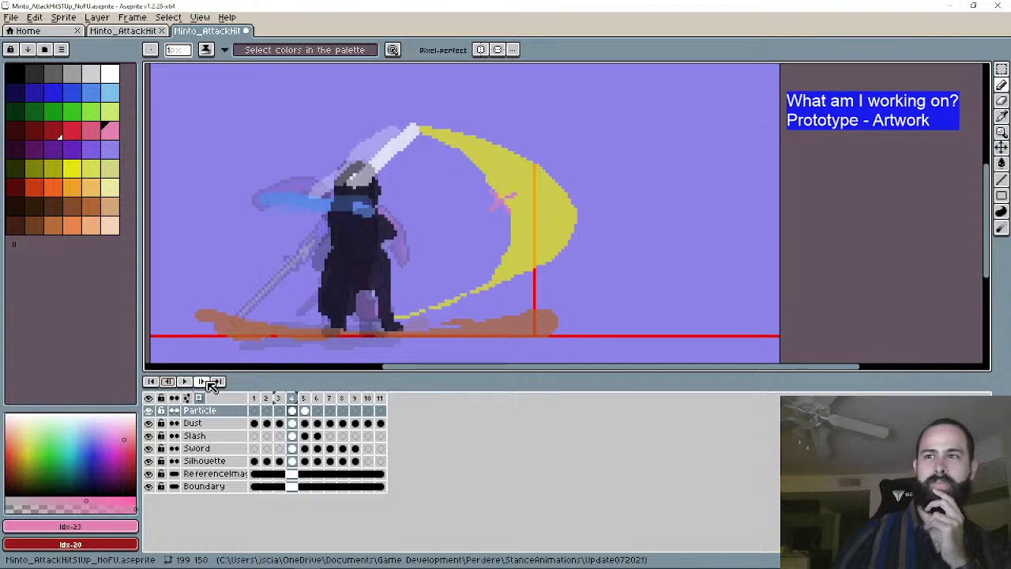
{"action": "left_click", "coordinate": [204, 381]}
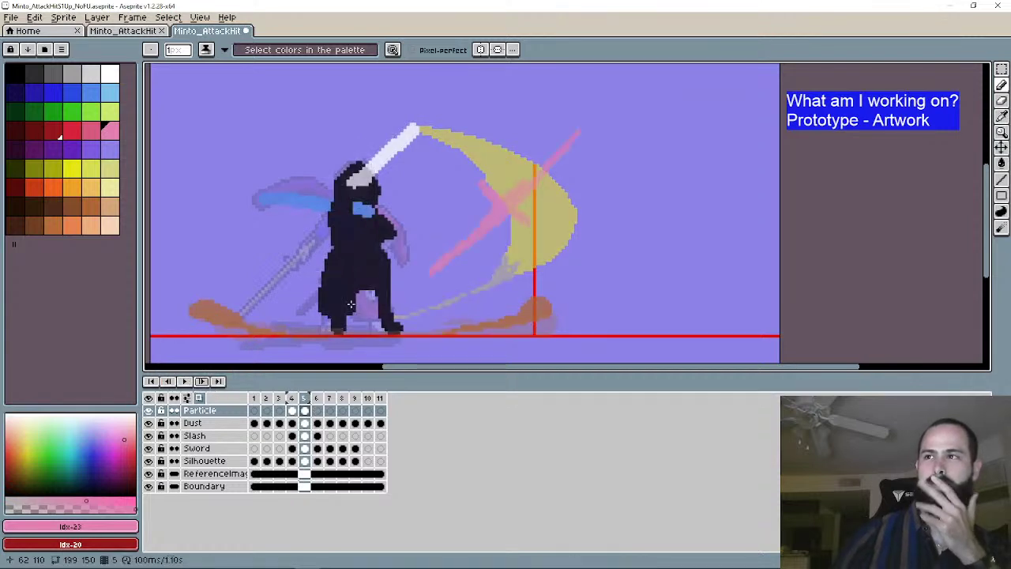
{"action": "scroll", "coordinate": [512, 205], "scroll_direction": "up", "scroll_amount": 2}
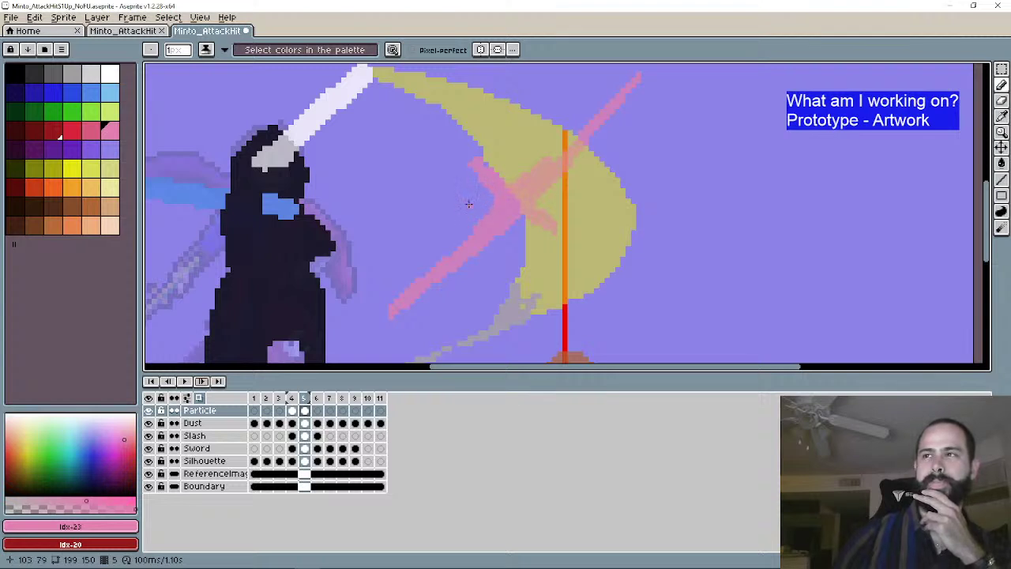
{"action": "left_click", "coordinate": [201, 381]}
{"action": "left_click", "coordinate": [201, 381]}
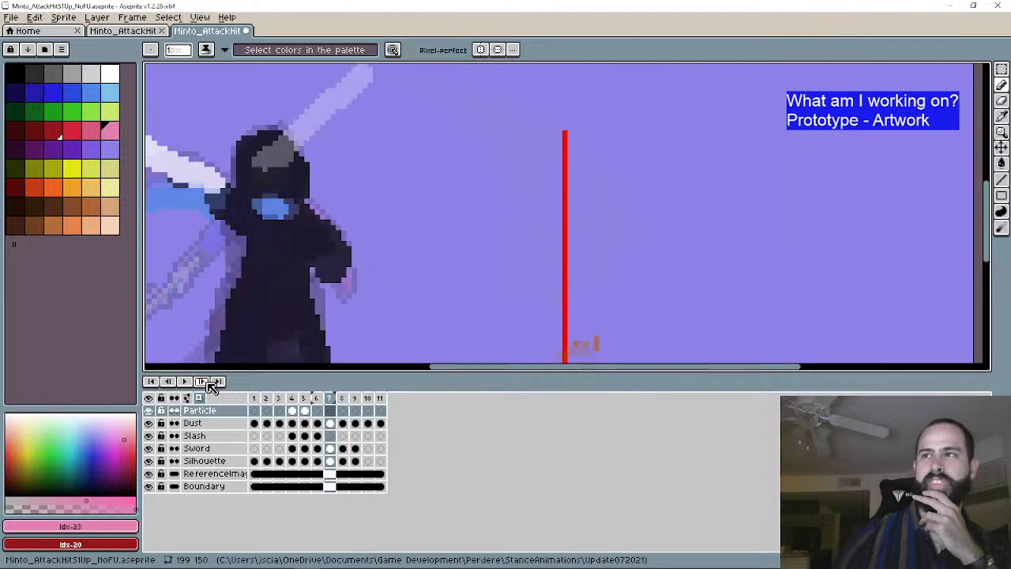
{"action": "left_click", "coordinate": [184, 382]}
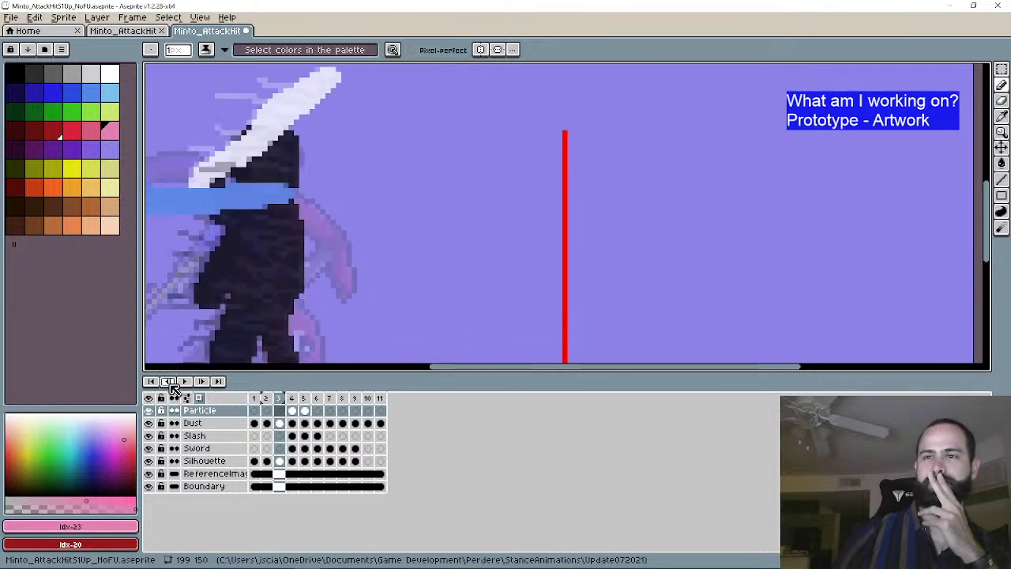
{"action": "left_click", "coordinate": [202, 381]}
{"action": "left_click", "coordinate": [201, 380]}
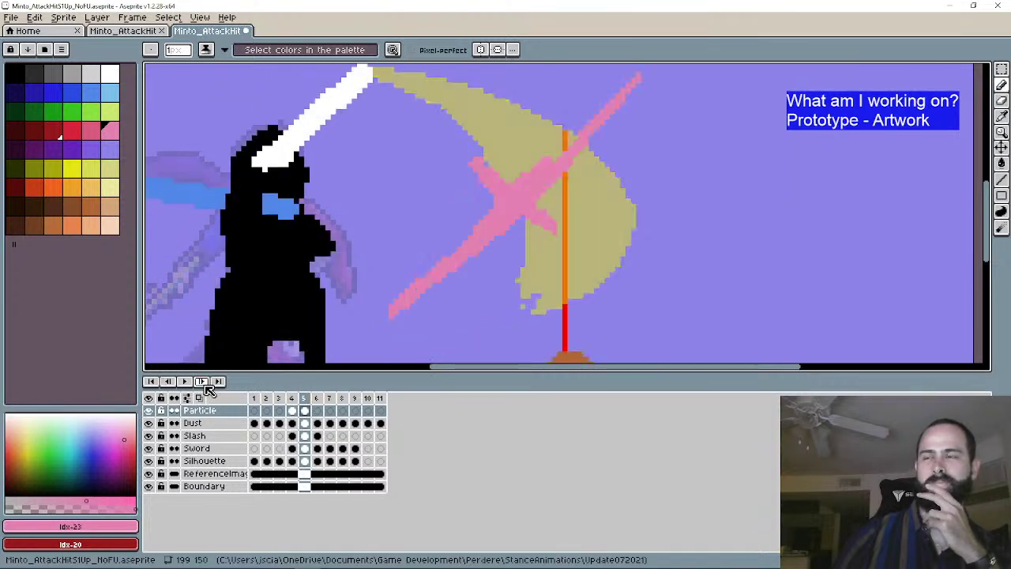
Step: Flip back and forth through frames 2 to 7 to review how the pink hit mark grows and disappears
{"action": "left_click", "coordinate": [202, 381]}
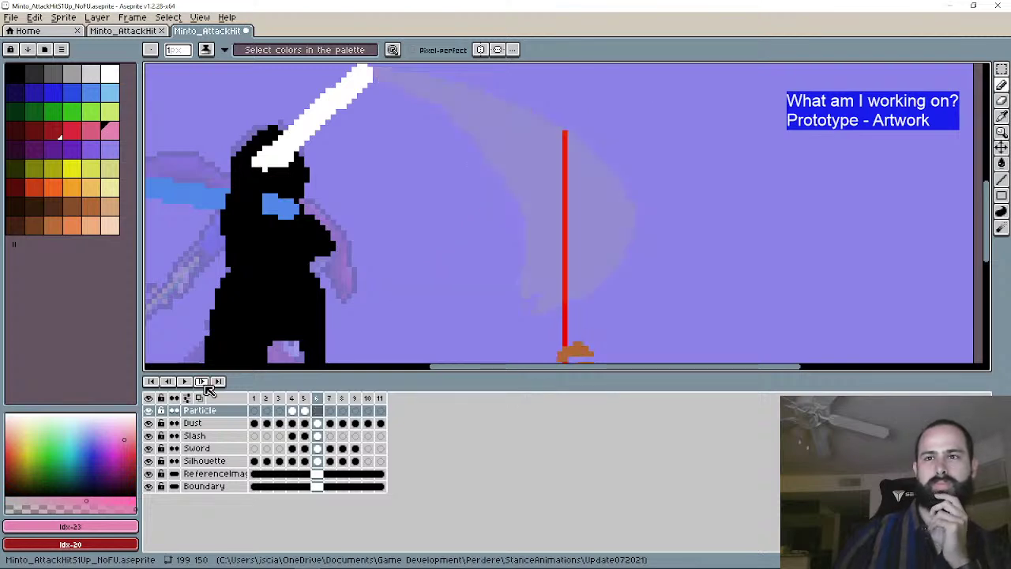
{"action": "left_click", "coordinate": [168, 381]}
{"action": "left_click", "coordinate": [167, 381]}
{"action": "left_click", "coordinate": [167, 381]}
{"action": "left_click", "coordinate": [202, 382]}
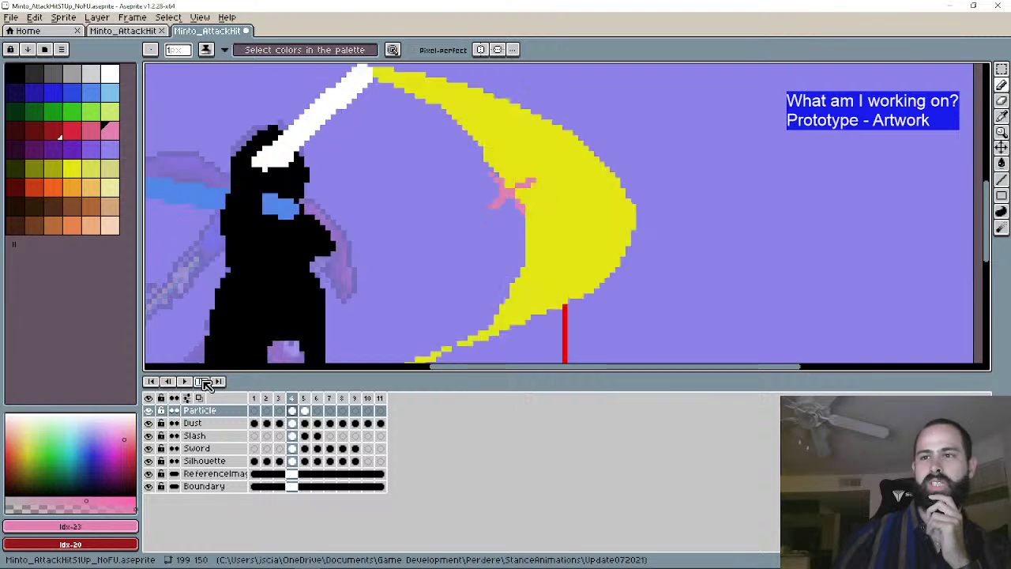
{"action": "left_click", "coordinate": [202, 381]}
{"action": "left_click", "coordinate": [202, 381]}
{"action": "left_click", "coordinate": [202, 382]}
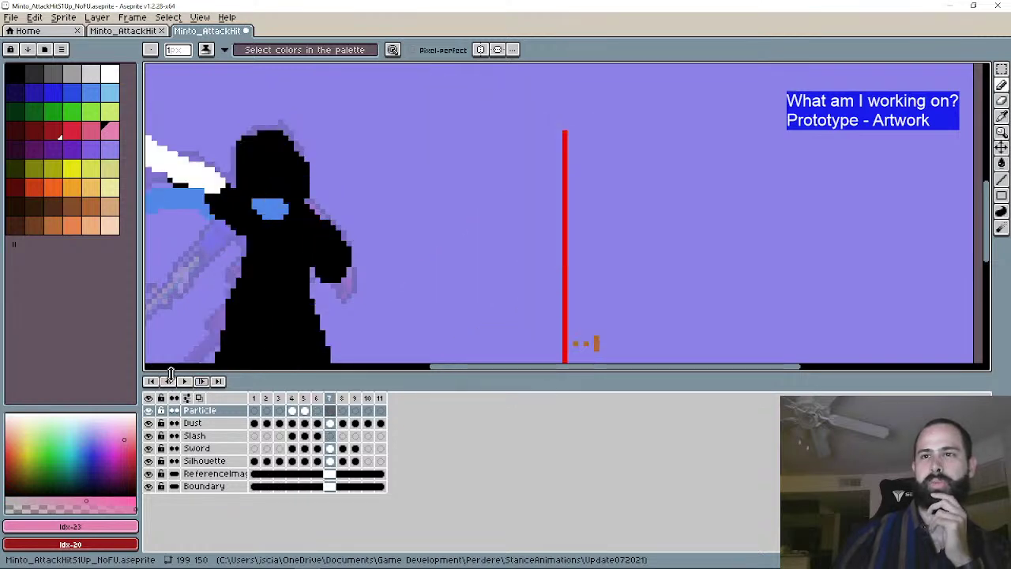
{"action": "left_click", "coordinate": [168, 380]}
{"action": "left_click", "coordinate": [168, 380]}
{"action": "left_click", "coordinate": [168, 380]}
{"action": "left_click", "coordinate": [168, 381]}
{"action": "left_click", "coordinate": [167, 381]}
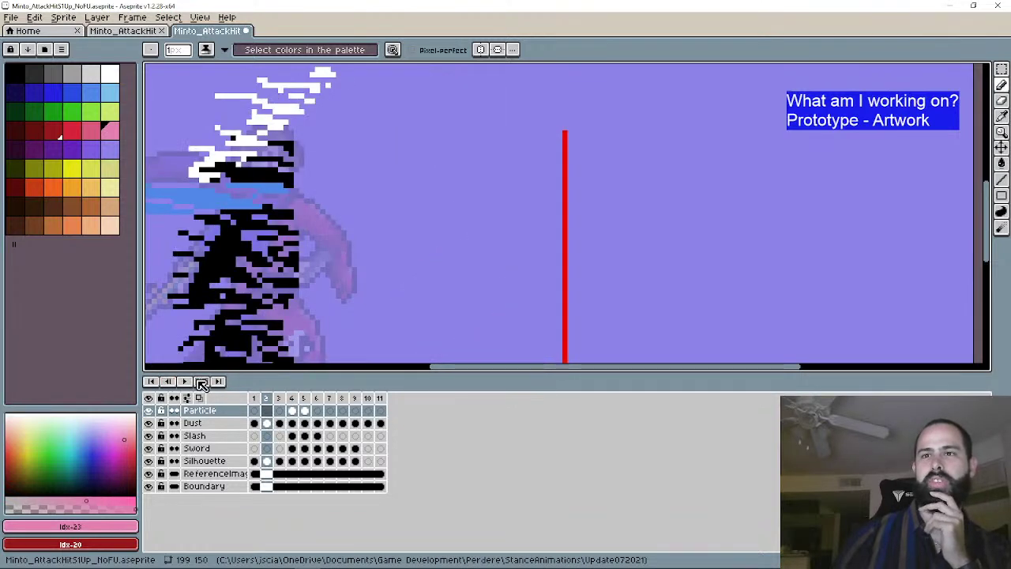
{"action": "left_click", "coordinate": [202, 381]}
{"action": "left_click", "coordinate": [202, 382]}
{"action": "left_click", "coordinate": [202, 381]}
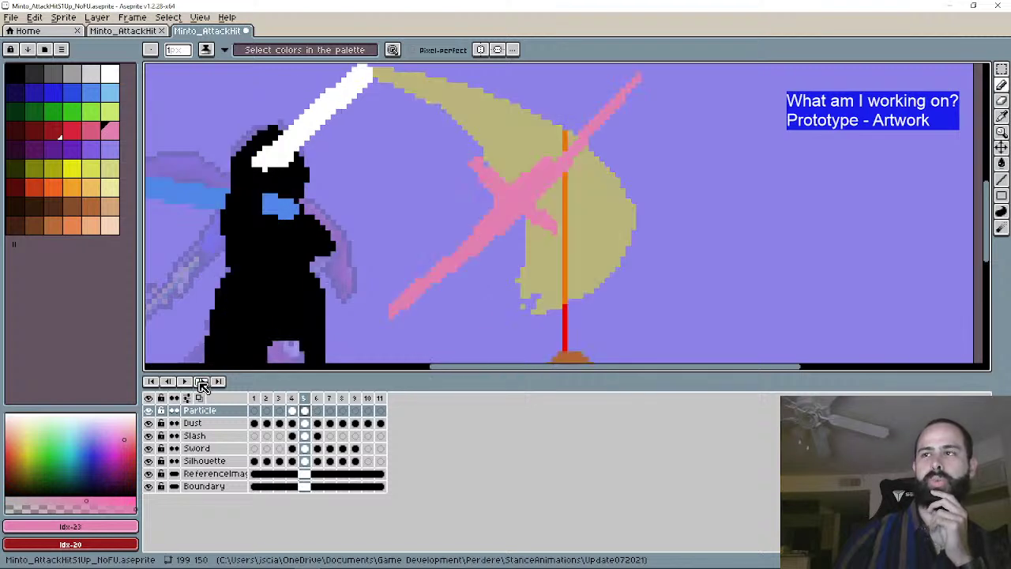
{"action": "left_click", "coordinate": [202, 382]}
{"action": "left_click", "coordinate": [202, 381]}
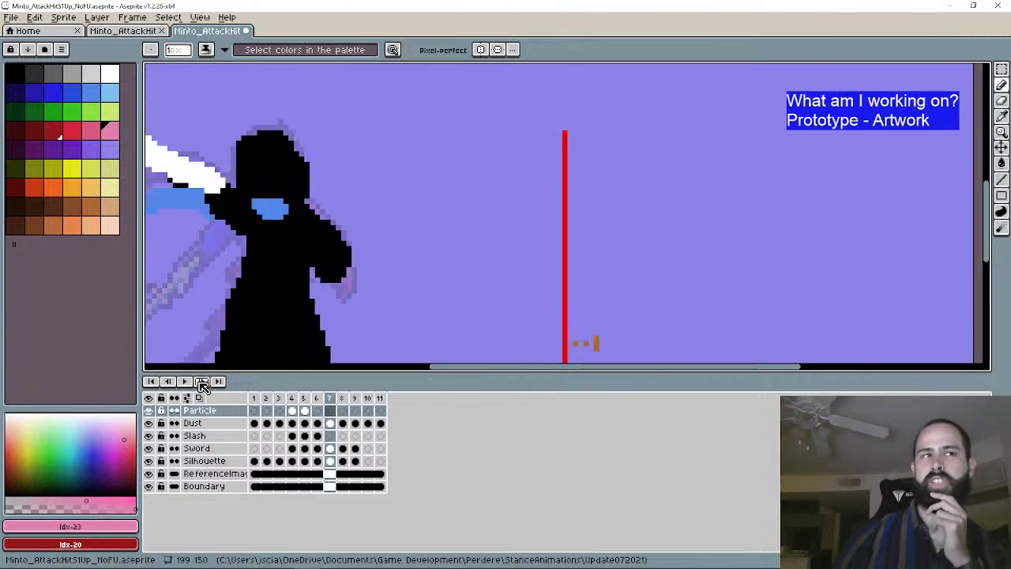
{"action": "left_click", "coordinate": [174, 381]}
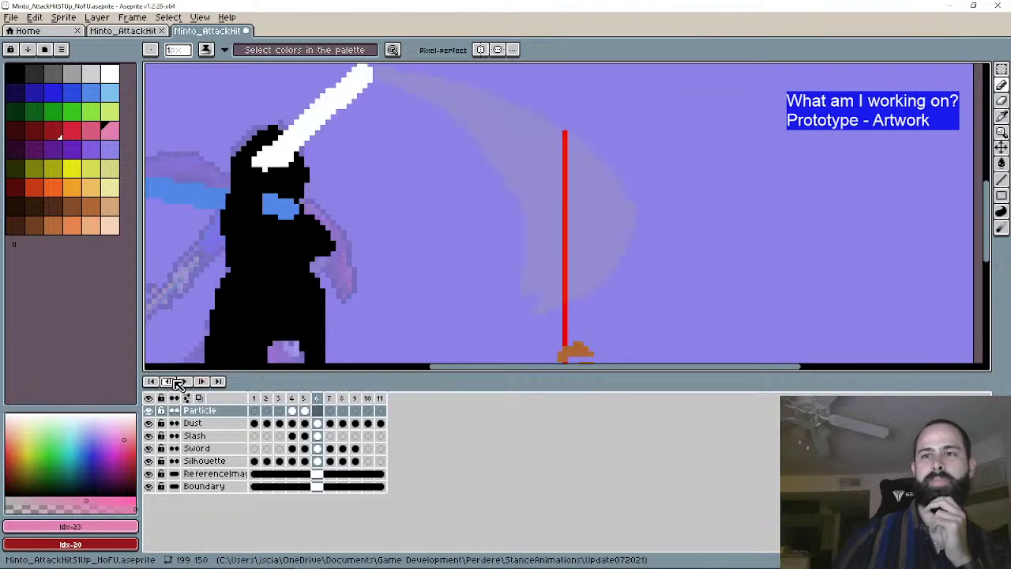
{"action": "left_click", "coordinate": [174, 381]}
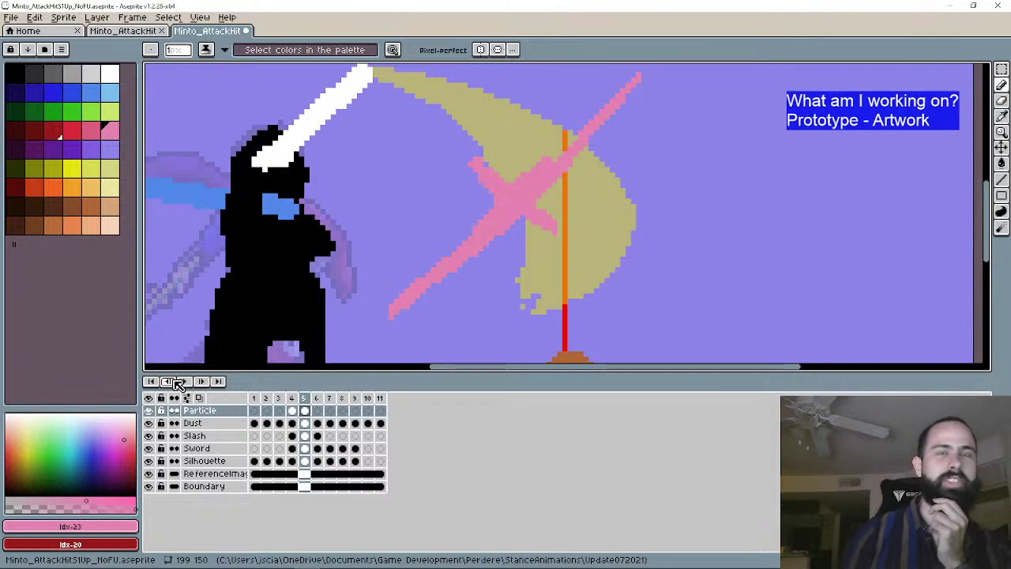
Step: Review the hit around frames 3 to 6 again, including a run from the first frame, to judge the frame 6 particle
{"action": "left_click", "coordinate": [173, 381]}
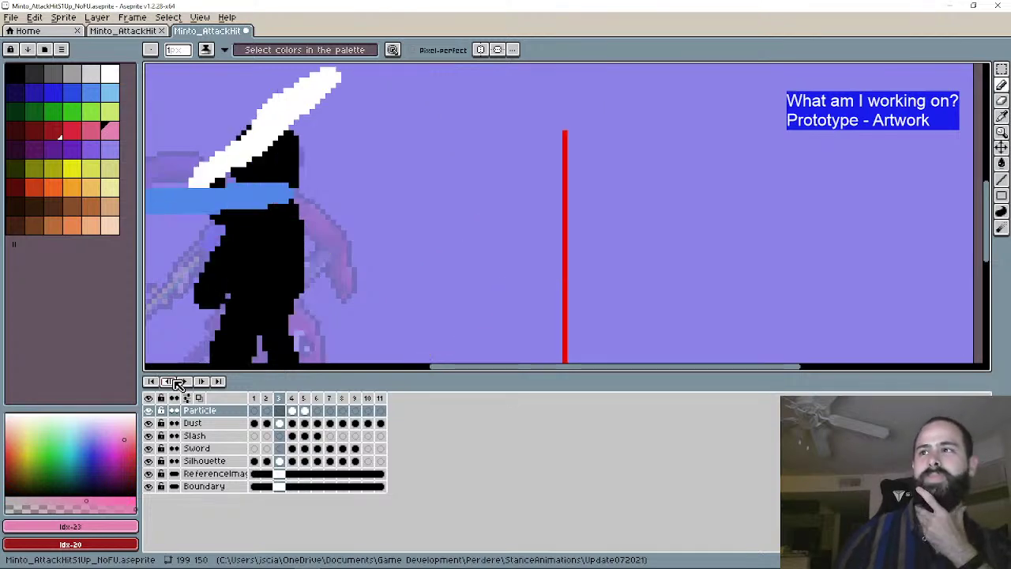
{"action": "left_click", "coordinate": [202, 382]}
{"action": "left_click", "coordinate": [201, 381]}
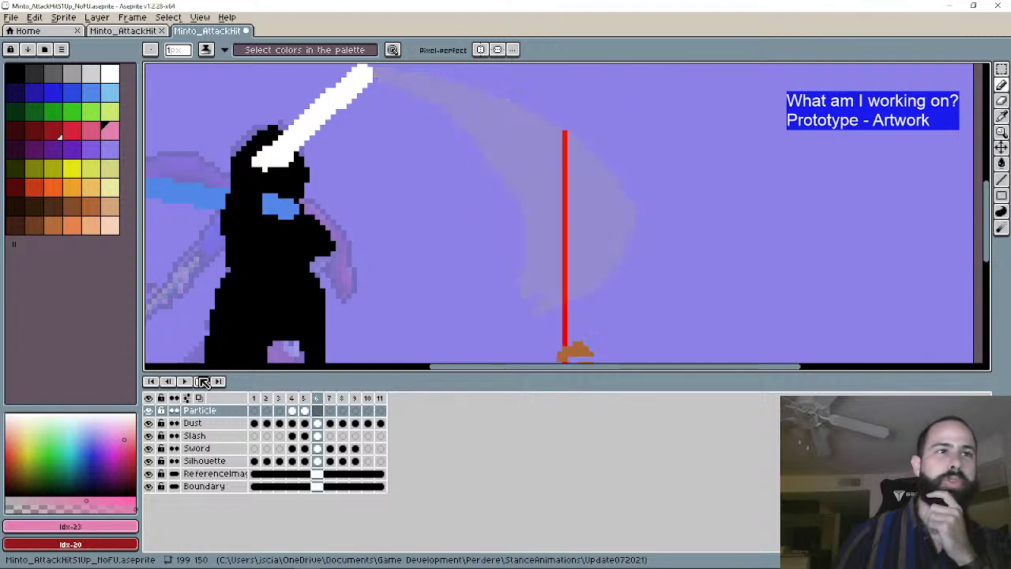
{"action": "left_click", "coordinate": [174, 381]}
{"action": "left_click", "coordinate": [174, 381]}
{"action": "left_click", "coordinate": [202, 381]}
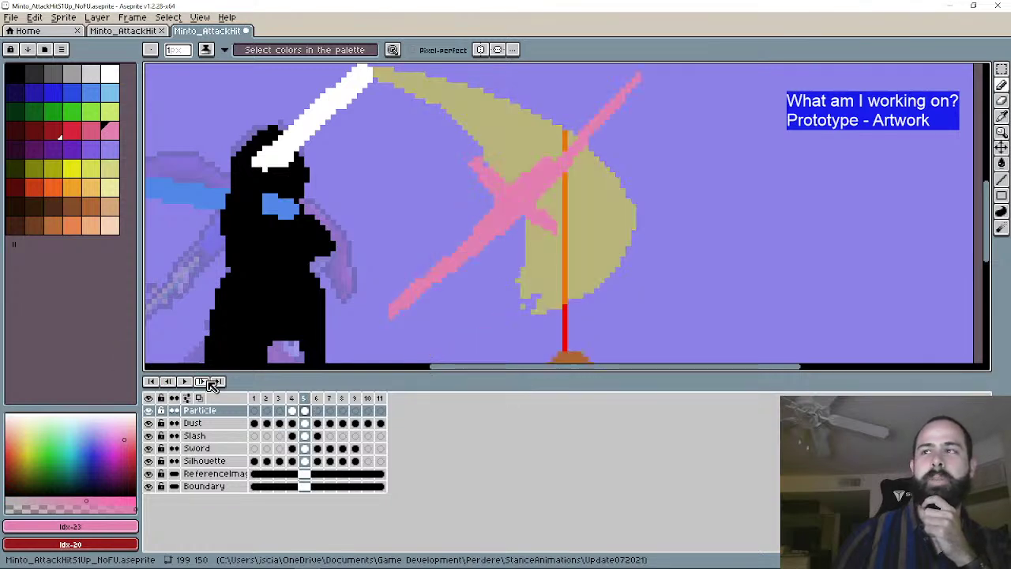
{"action": "left_click_drag", "start_coordinate": [559, 169], "coordinate": [535, 192]}
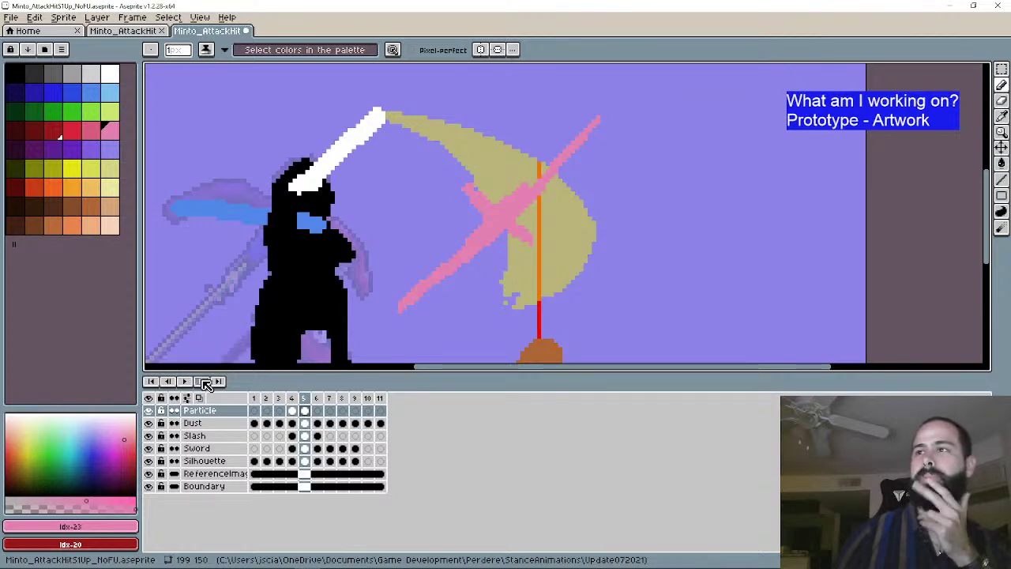
{"action": "left_click", "coordinate": [201, 382]}
{"action": "left_click", "coordinate": [151, 381]}
{"action": "left_click", "coordinate": [202, 381]}
{"action": "left_click", "coordinate": [201, 381]}
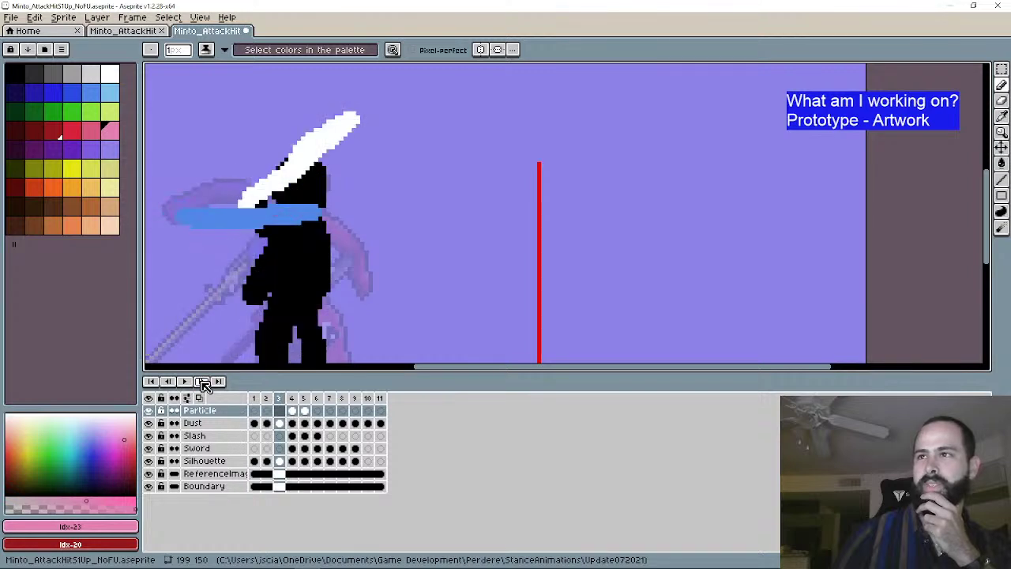
{"action": "left_click", "coordinate": [201, 381]}
{"action": "left_click", "coordinate": [202, 381]}
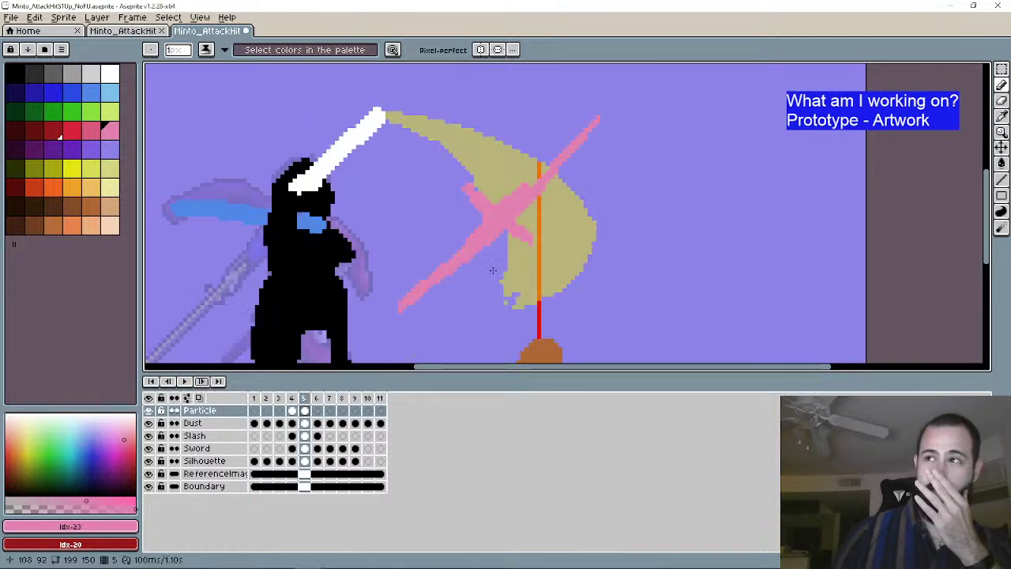
{"action": "key", "text": "Return"}
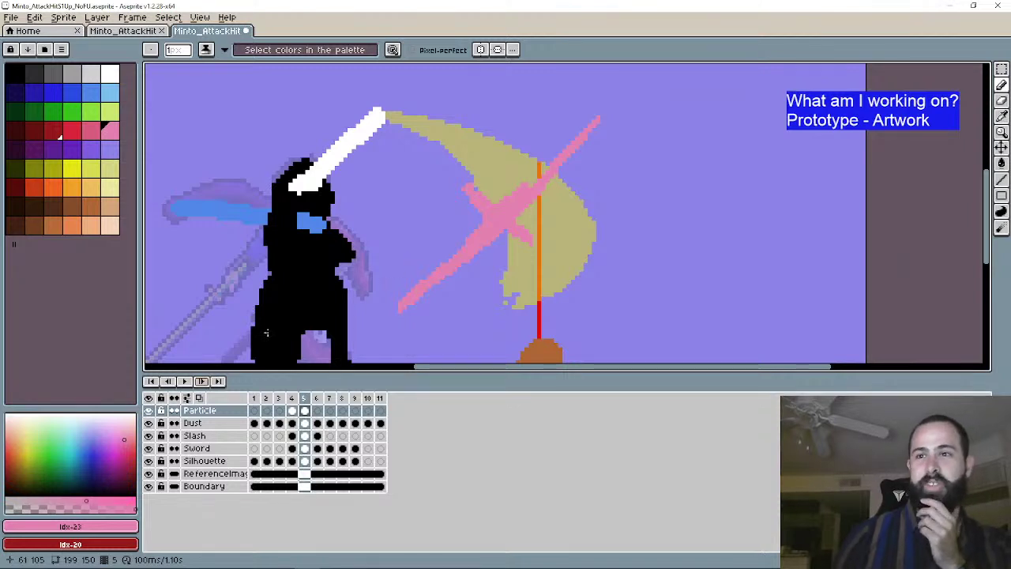
{"action": "left_click", "coordinate": [206, 382]}
{"action": "left_click", "coordinate": [167, 382]}
{"action": "left_click", "coordinate": [202, 381]}
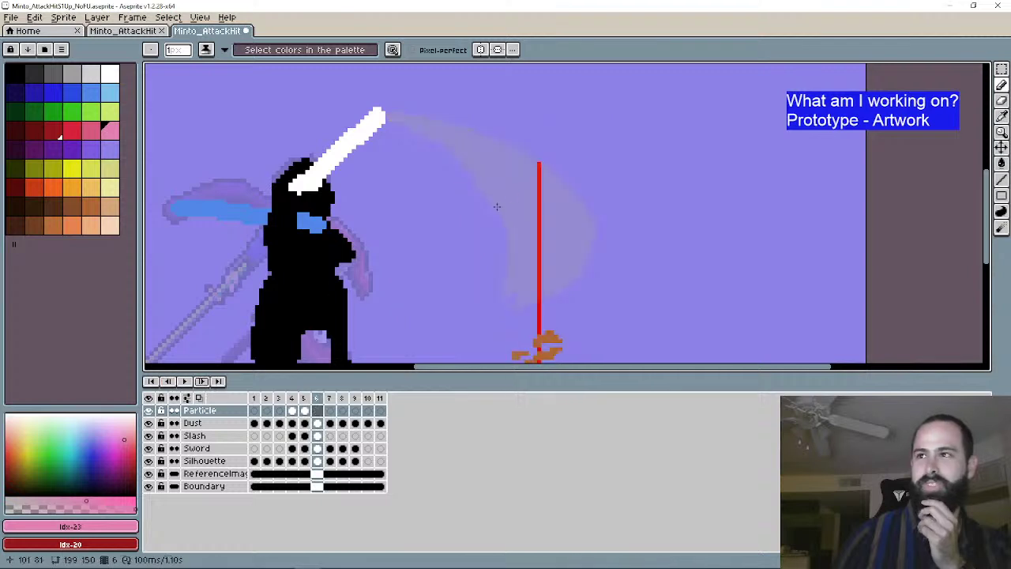
Step: Turn on onion skinning in frame 6 and draw two separate pink streaks on the Particle layer over the outer halves of the previous long diagonal
{"action": "left_click", "coordinate": [199, 398]}
{"action": "scroll", "coordinate": [481, 242], "scroll_direction": "up", "scroll_amount": 1}
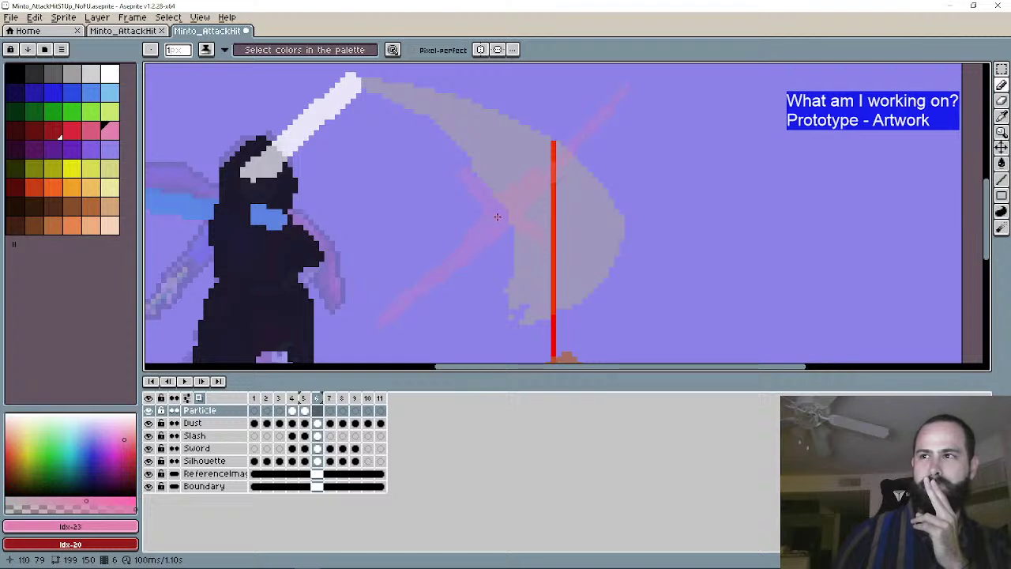
{"action": "left_click_drag", "start_coordinate": [437, 269], "coordinate": [419, 294]}
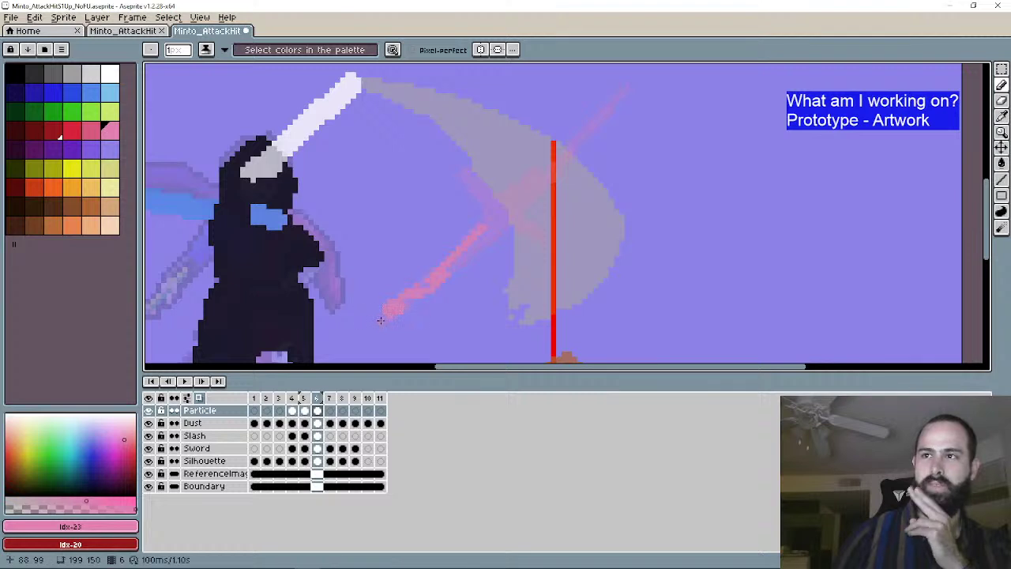
{"action": "mouse_move", "coordinate": [602, 139]}
{"action": "left_mouse_down"}
{"action": "mouse_move", "coordinate": [584, 180]}
{"action": "mouse_move", "coordinate": [556, 172]}
{"action": "mouse_move", "coordinate": [616, 125]}
{"action": "mouse_move", "coordinate": [575, 177]}
{"action": "mouse_move", "coordinate": [551, 187]}
{"action": "mouse_move", "coordinate": [578, 157]}
{"action": "mouse_move", "coordinate": [586, 156]}
{"action": "mouse_move", "coordinate": [567, 182]}
{"action": "mouse_move", "coordinate": [605, 137]}
{"action": "left_mouse_up"}
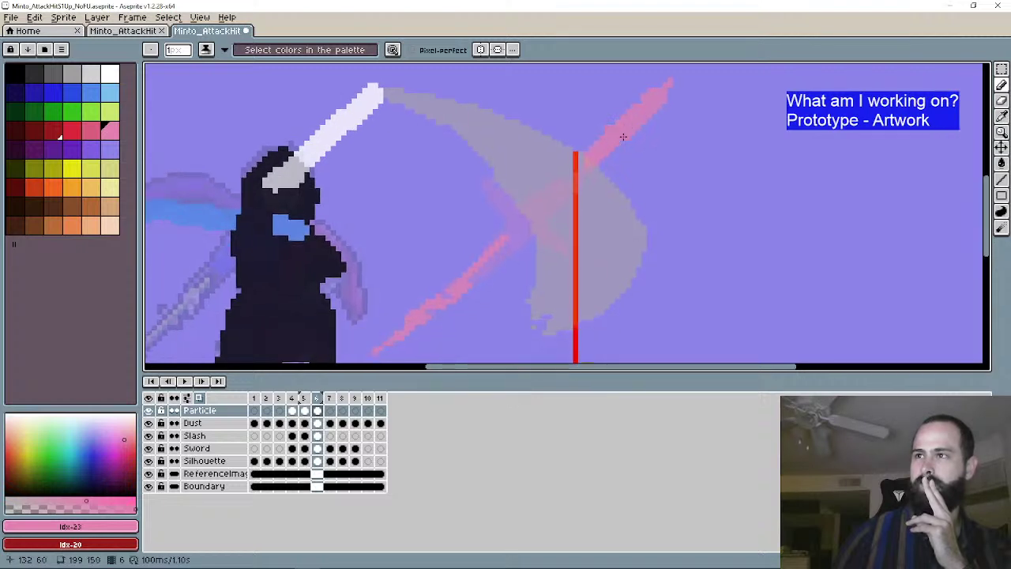
{"action": "left_click_drag", "start_coordinate": [491, 275], "coordinate": [390, 339]}
{"action": "left_click_drag", "start_coordinate": [428, 282], "coordinate": [385, 278]}
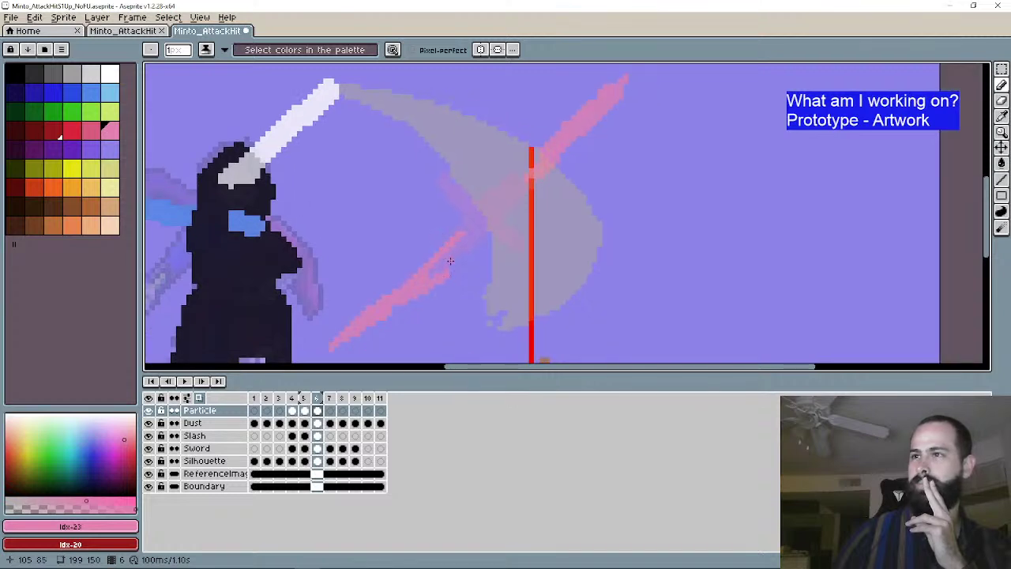
Step: Erase the inner ends of both pink streaks in frame 6 to thin and break them up near the centre
{"action": "scroll", "coordinate": [452, 266], "scroll_direction": "down", "scroll_amount": 1}
{"action": "scroll", "coordinate": [456, 222], "scroll_direction": "up", "scroll_amount": 1}
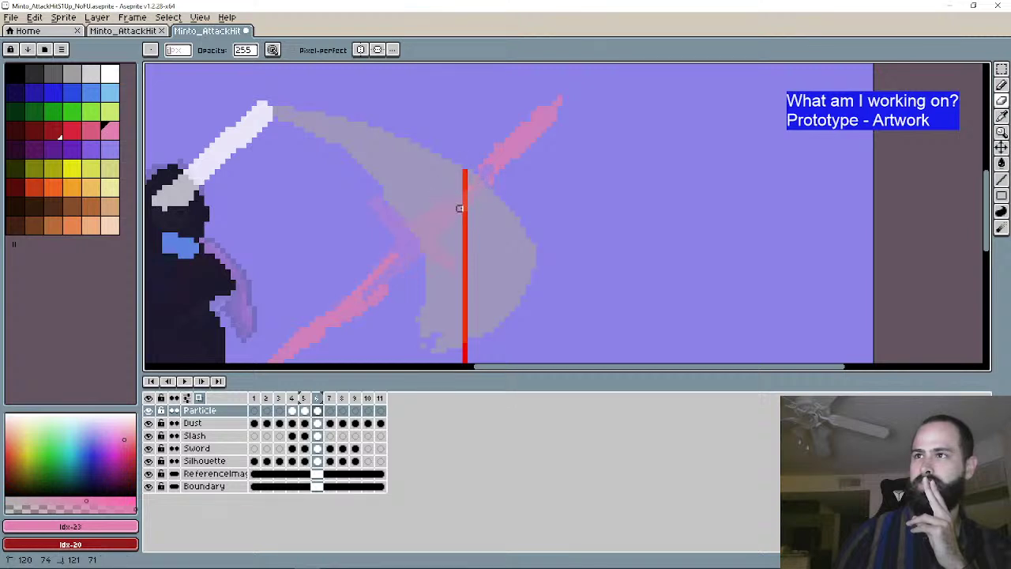
{"action": "left_click_drag", "start_coordinate": [459, 208], "coordinate": [594, 135]}
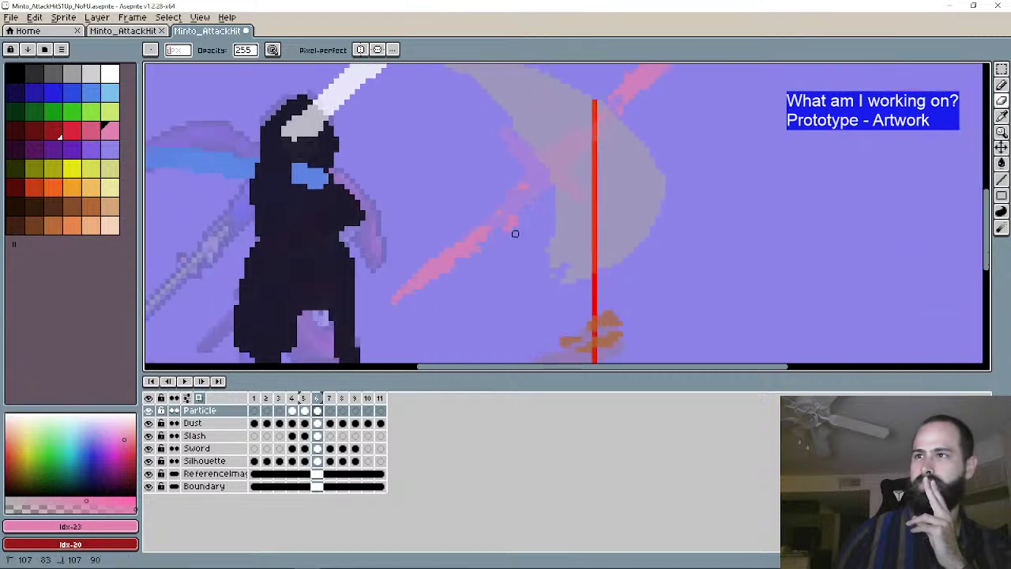
{"action": "scroll", "coordinate": [498, 225], "scroll_direction": "down", "scroll_amount": 1}
{"action": "scroll", "coordinate": [463, 257], "scroll_direction": "down", "scroll_amount": 1}
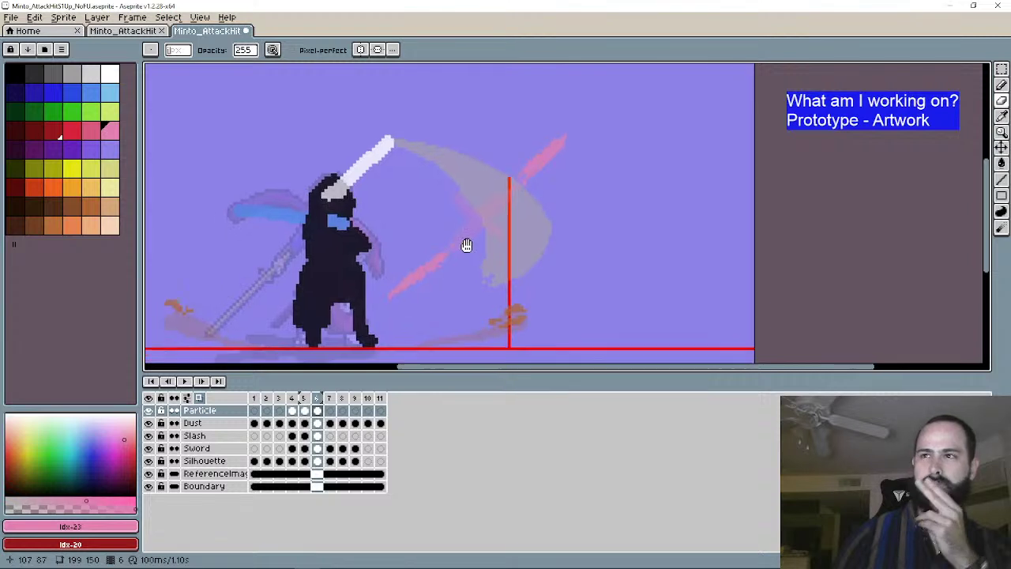
Step: Try small scattered pink fragments along the previous frame's lower streak in frame 7 on the Particle layer, and erase them
{"action": "key", "text": "period"}
{"action": "scroll", "coordinate": [508, 269], "scroll_direction": "up", "scroll_amount": 1}
{"action": "scroll", "coordinate": [508, 270], "scroll_direction": "up", "scroll_amount": 1}
{"action": "key", "text": "m"}
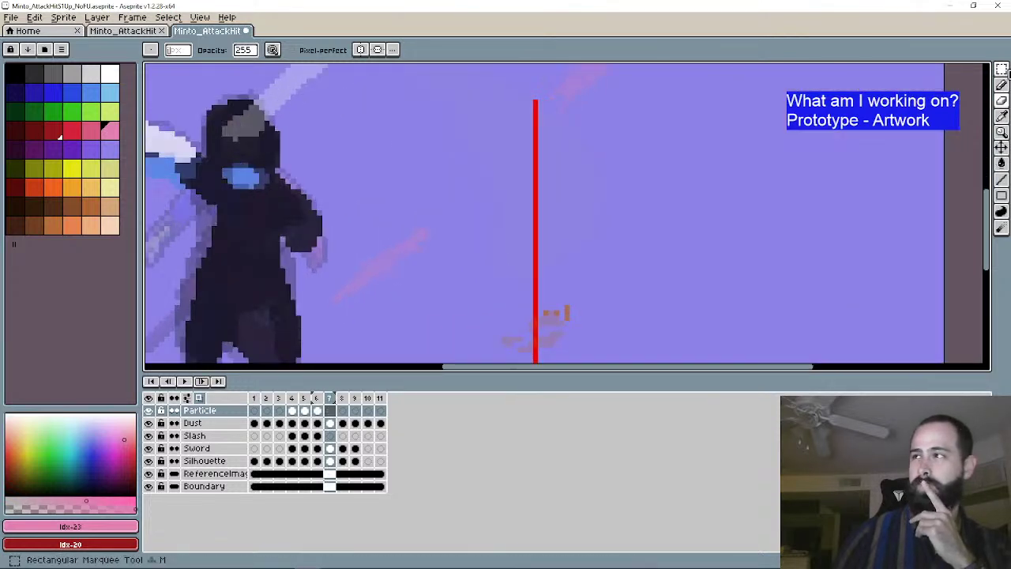
{"action": "scroll", "coordinate": [434, 253], "scroll_direction": "up", "scroll_amount": 1}
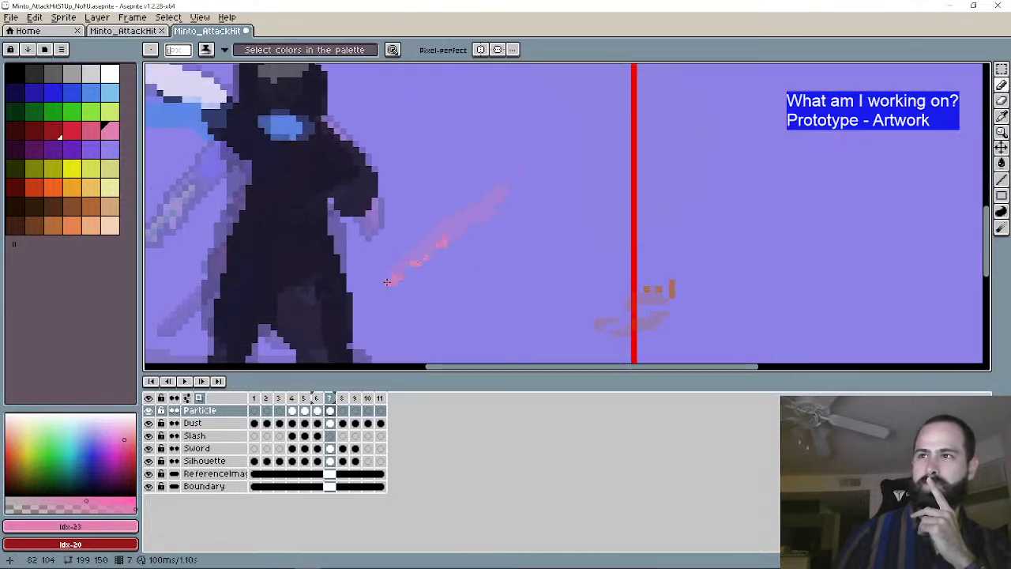
{"action": "scroll", "coordinate": [514, 214], "scroll_direction": "down", "scroll_amount": 1}
{"action": "scroll", "coordinate": [455, 266], "scroll_direction": "up", "scroll_amount": 1}
{"action": "key", "text": "b"}
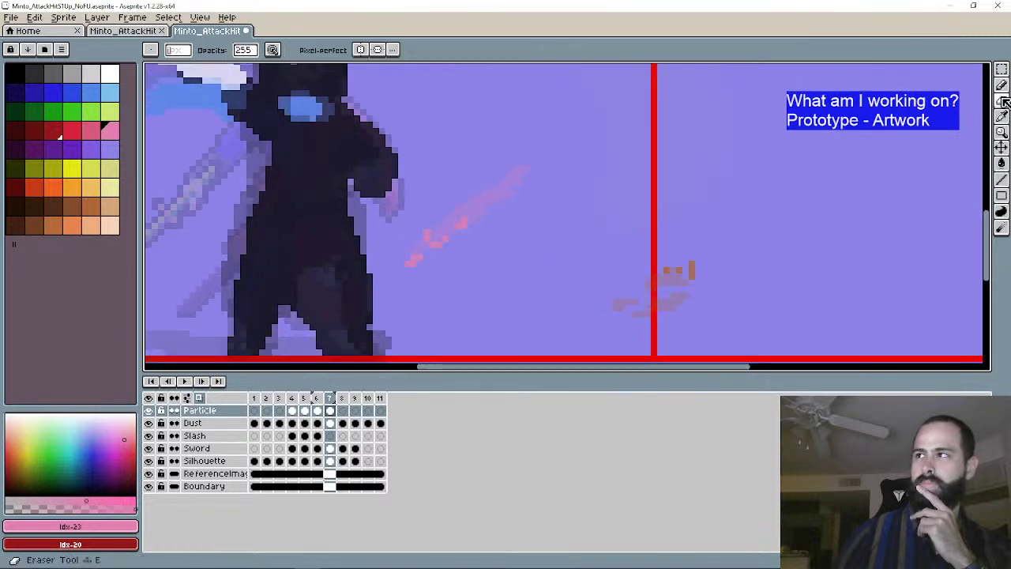
{"action": "left_click_drag", "start_coordinate": [426, 244], "coordinate": [403, 270]}
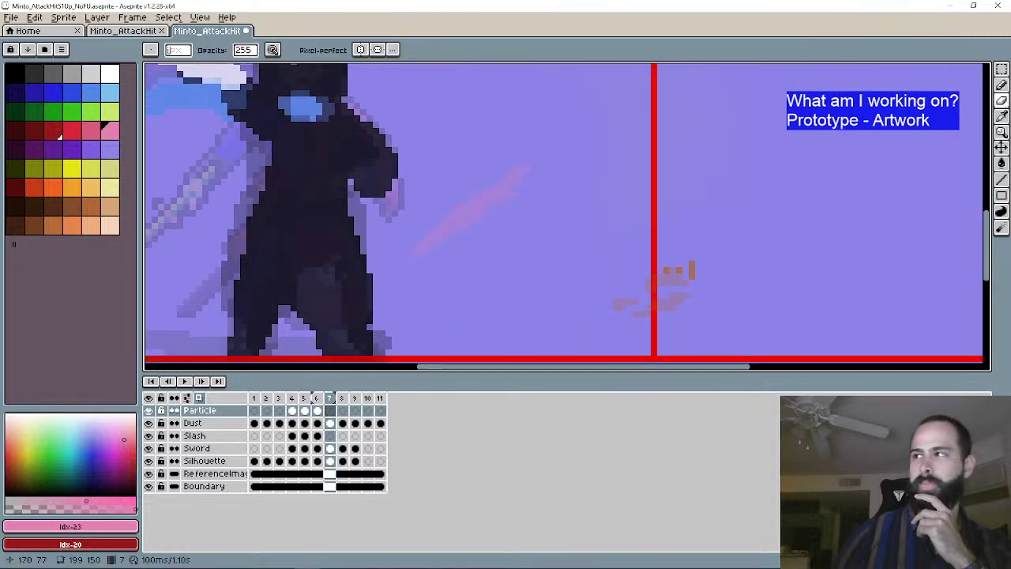
Step: Draw scattered pink fragments around the previous frame's lower streak in frame 7 on the Particle layer, thinning them with the Eraser
{"action": "left_click", "coordinate": [1001, 85]}
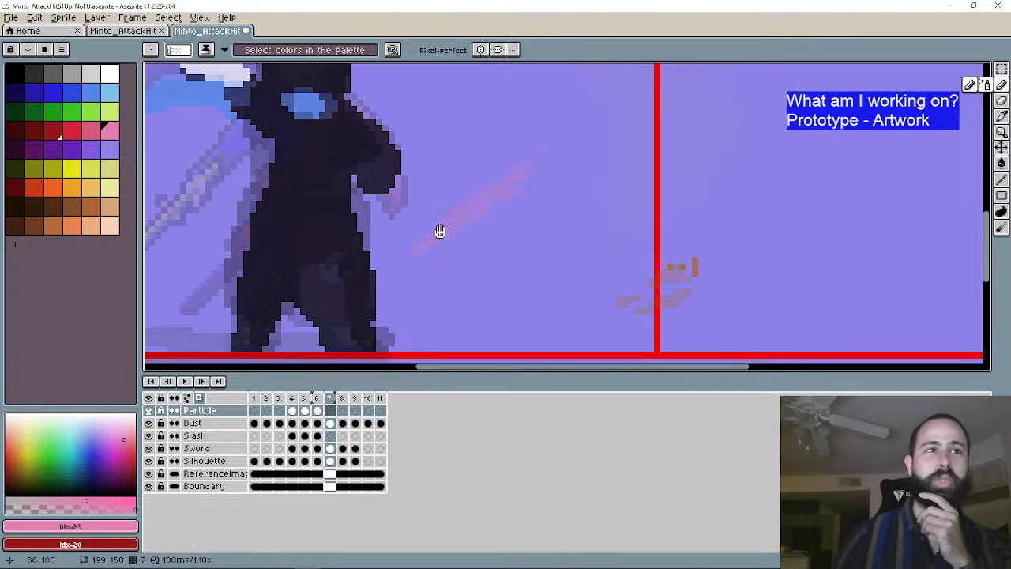
{"action": "scroll", "coordinate": [469, 203], "scroll_direction": "up", "scroll_amount": 1}
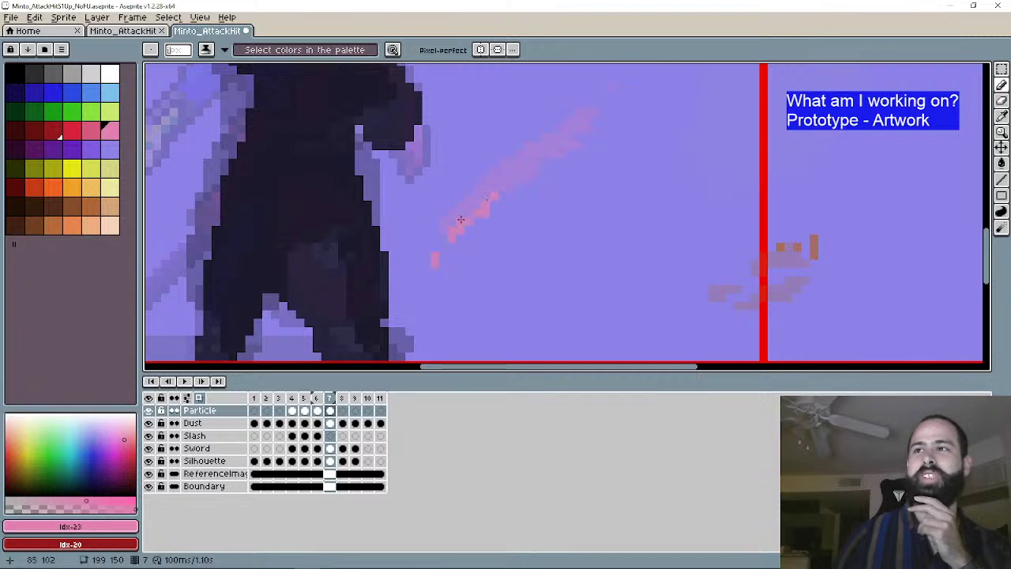
{"action": "left_click", "coordinate": [1002, 103]}
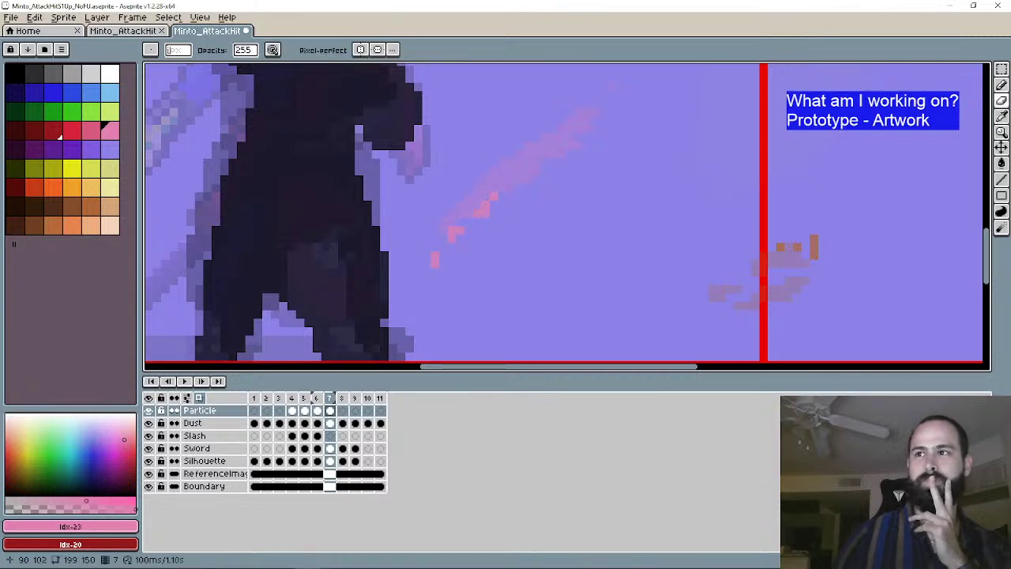
{"action": "left_click", "coordinate": [1002, 86]}
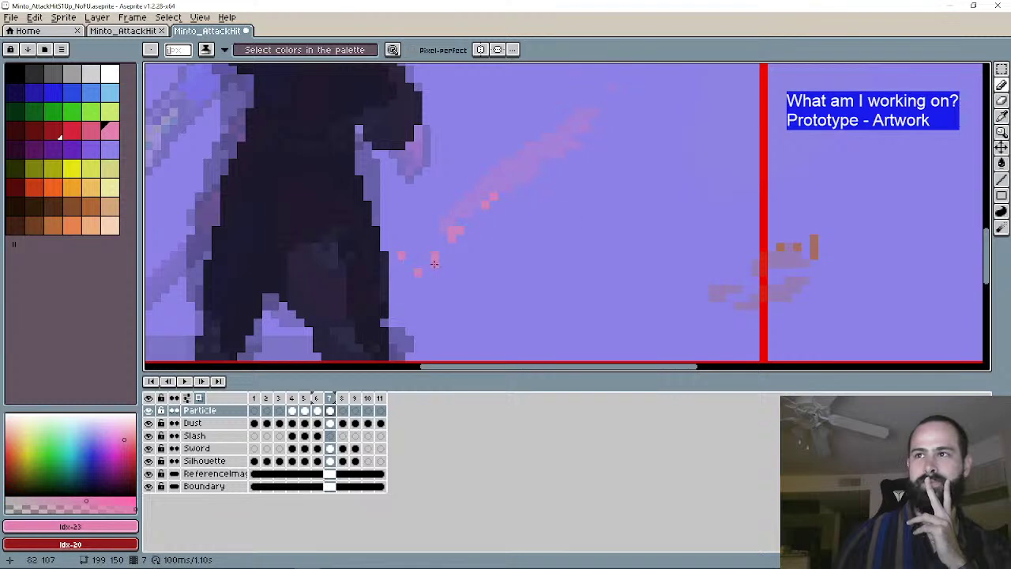
{"action": "left_click", "coordinate": [1001, 101]}
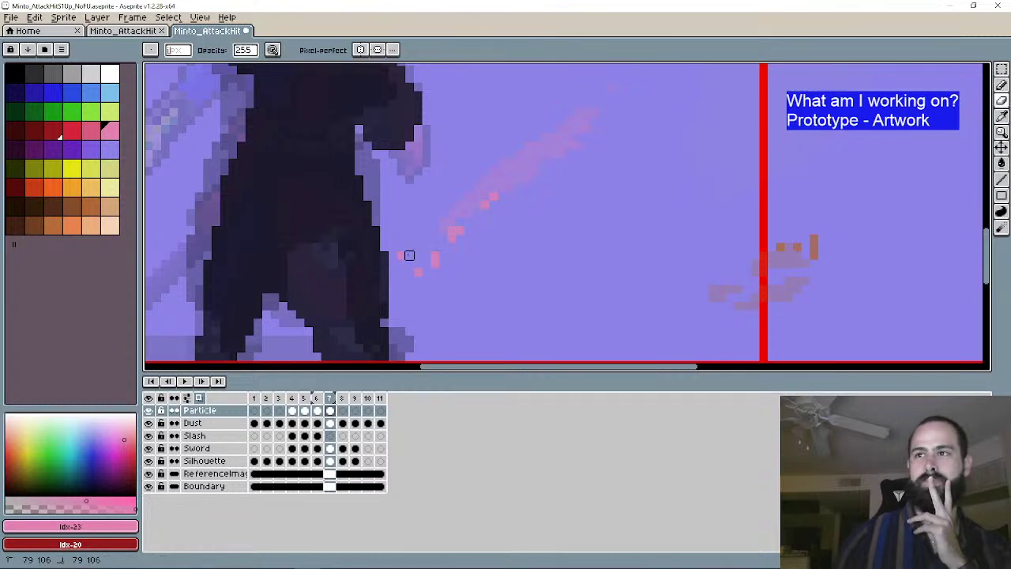
Step: Draw small pink fragments at the outer end of the previous frame's upper streak in frame 7 on the Particle layer
{"action": "scroll", "coordinate": [726, 188], "scroll_direction": "down", "scroll_amount": 1}
{"action": "left_click", "coordinate": [1001, 85]}
{"action": "mouse_move", "coordinate": [691, 169]}
{"action": "left_mouse_down"}
{"action": "mouse_move", "coordinate": [482, 311]}
{"action": "mouse_move", "coordinate": [545, 302]}
{"action": "left_mouse_up"}
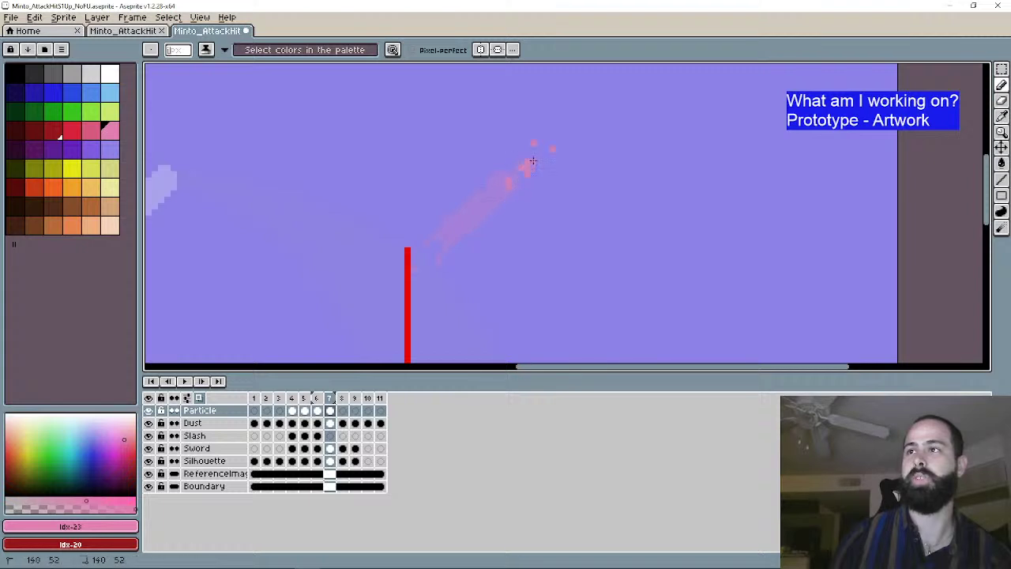
{"action": "scroll", "coordinate": [553, 158], "scroll_direction": "down", "scroll_amount": 4}
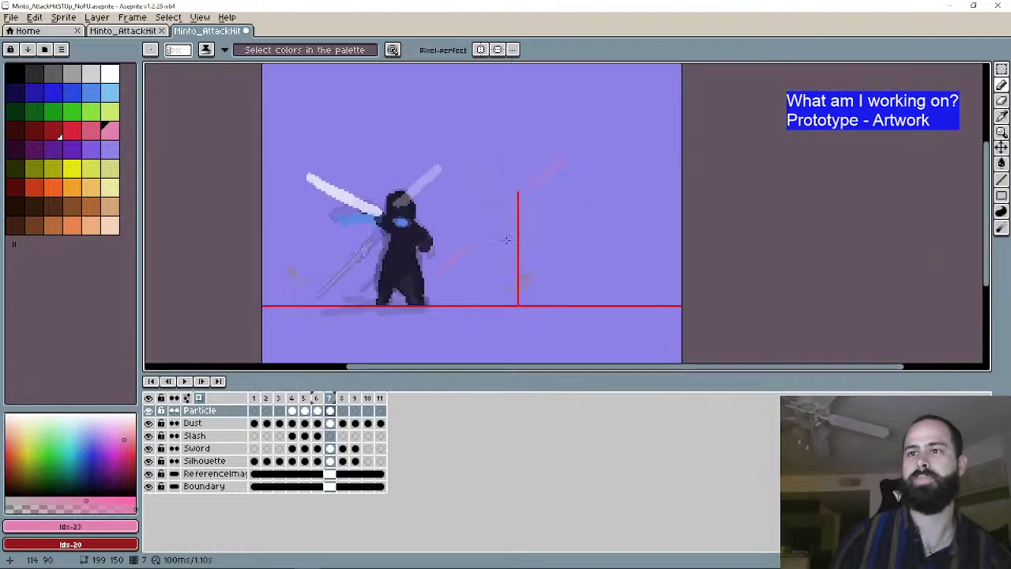
Step: Turn off onion skinning, play the animation, and step through its frames from the first one to judge the pink particles
{"action": "left_click", "coordinate": [198, 396]}
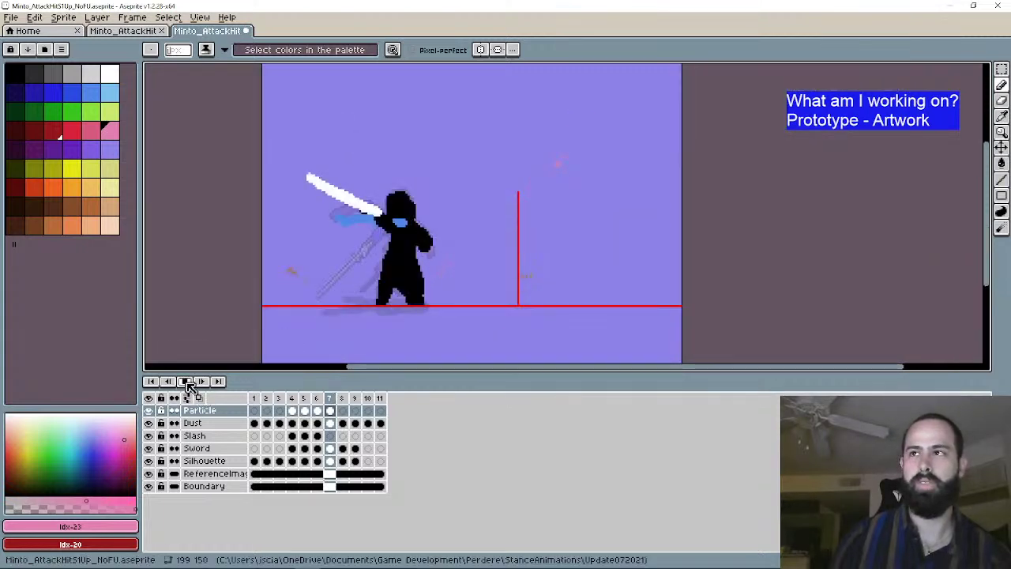
{"action": "left_click", "coordinate": [187, 382]}
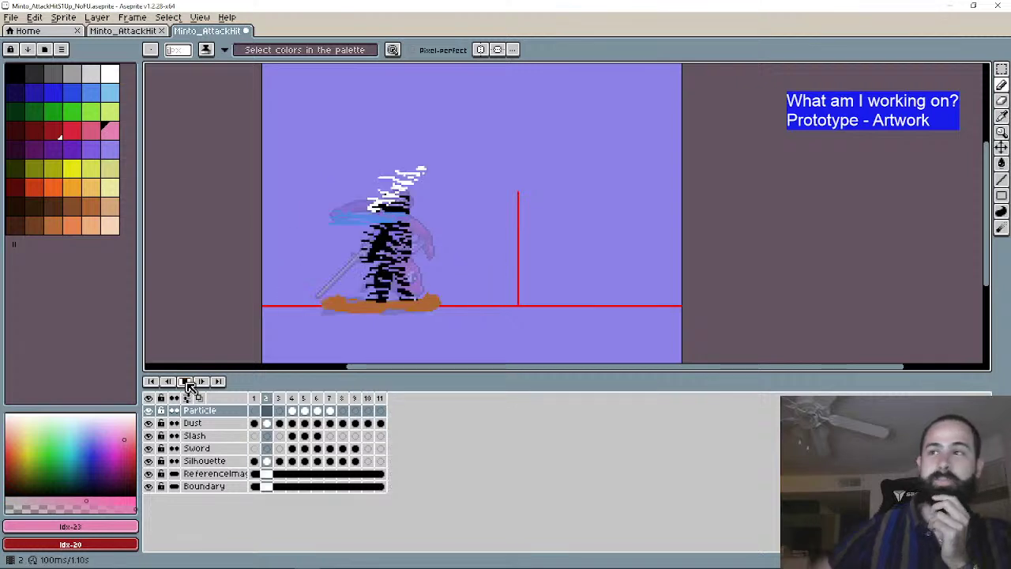
{"action": "left_click", "coordinate": [158, 381]}
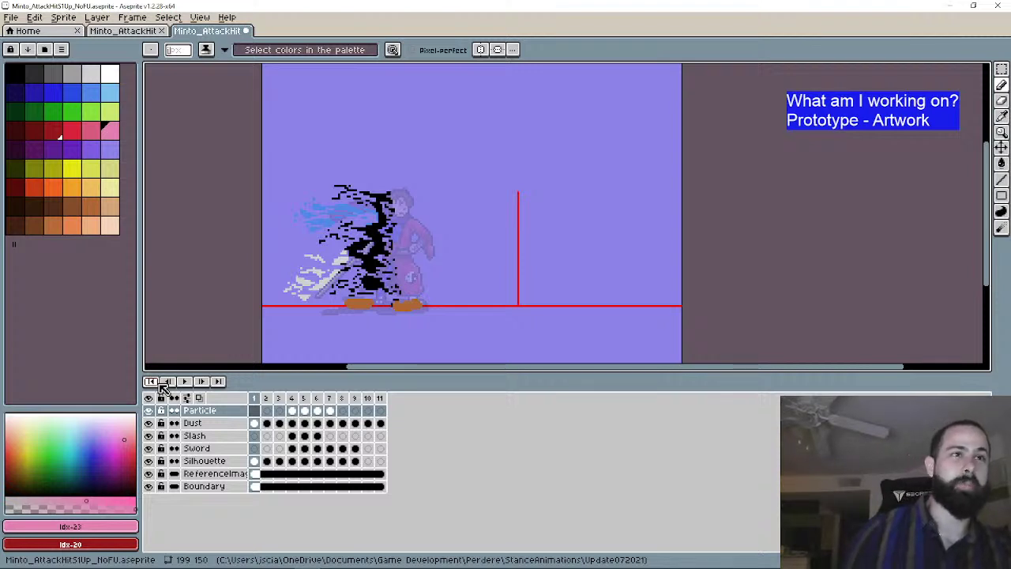
{"action": "left_click", "coordinate": [207, 382]}
{"action": "left_click", "coordinate": [207, 383]}
{"action": "left_click", "coordinate": [207, 382]}
{"action": "left_click", "coordinate": [207, 382]}
{"action": "left_click", "coordinate": [207, 382]}
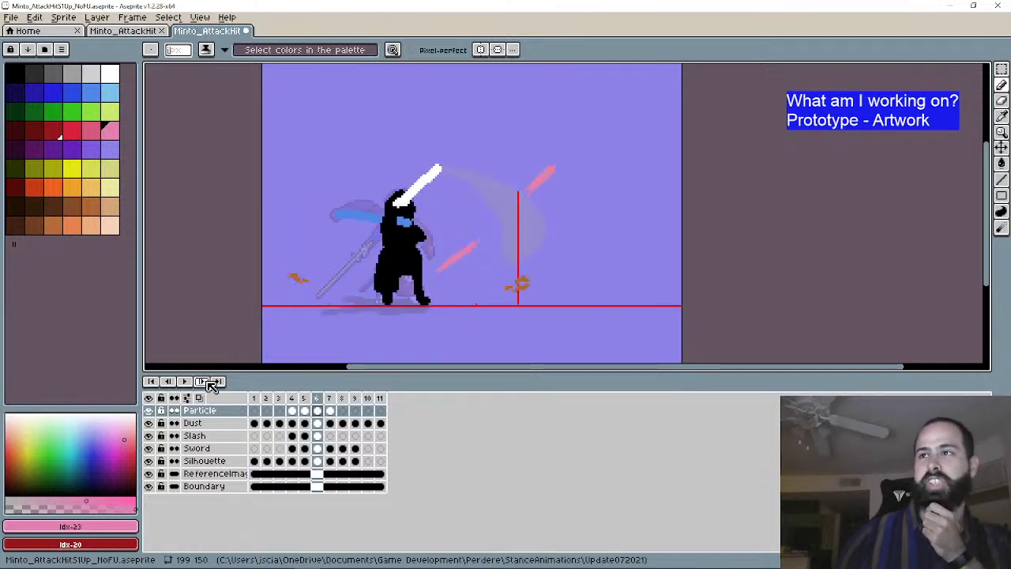
{"action": "left_click", "coordinate": [212, 382]}
{"action": "left_click", "coordinate": [212, 382]}
{"action": "left_click", "coordinate": [212, 383]}
{"action": "left_click", "coordinate": [211, 382]}
{"action": "left_click", "coordinate": [212, 382]}
{"action": "left_click", "coordinate": [212, 382]}
{"action": "left_click", "coordinate": [212, 382]}
{"action": "left_click", "coordinate": [211, 383]}
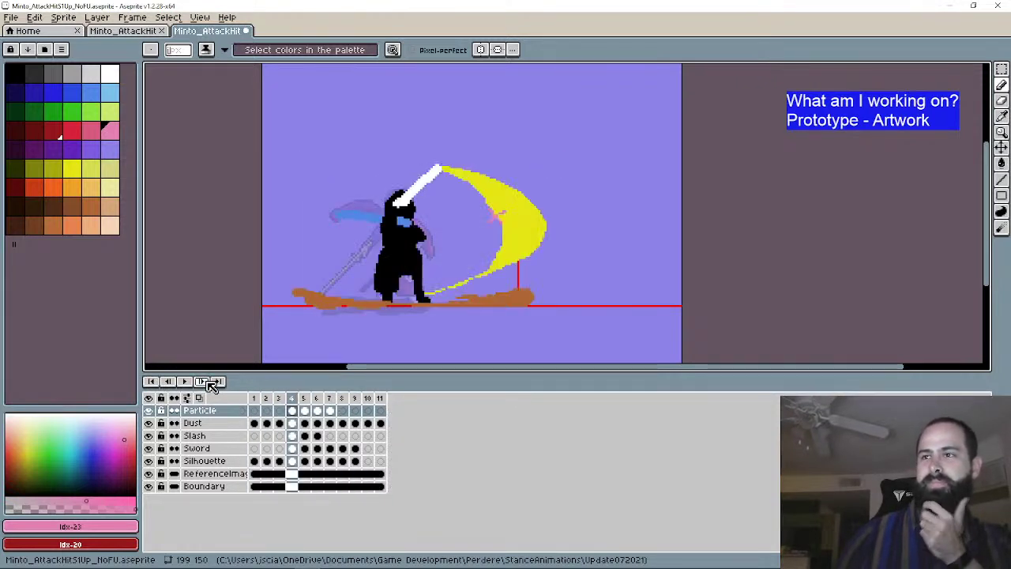
{"action": "left_click", "coordinate": [211, 383]}
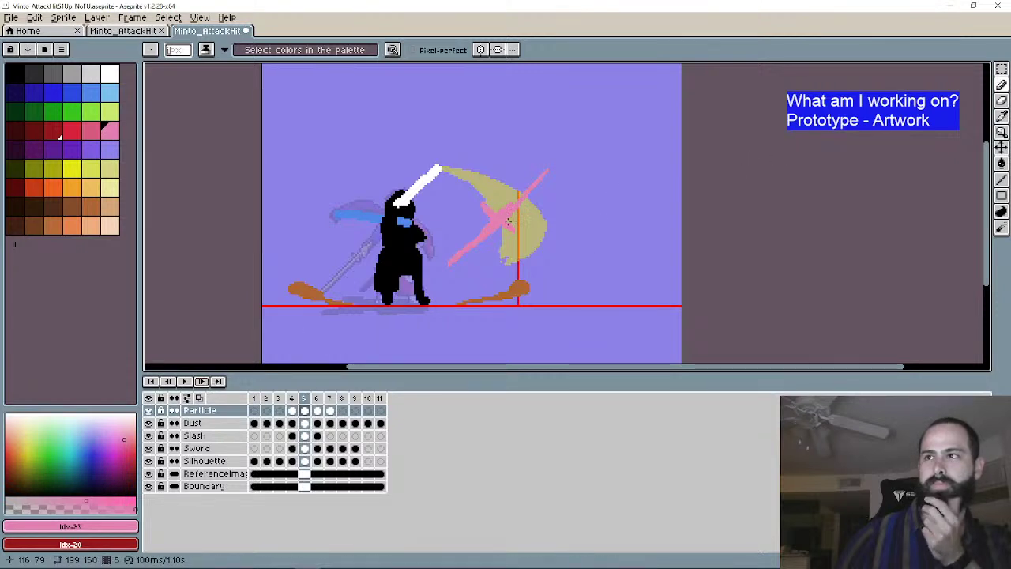
Step: Add a new layer above the Particle layer and name it Particle2
{"action": "scroll", "coordinate": [508, 222], "scroll_direction": "up", "scroll_amount": 1}
{"action": "scroll", "coordinate": [536, 199], "scroll_direction": "up", "scroll_amount": 1}
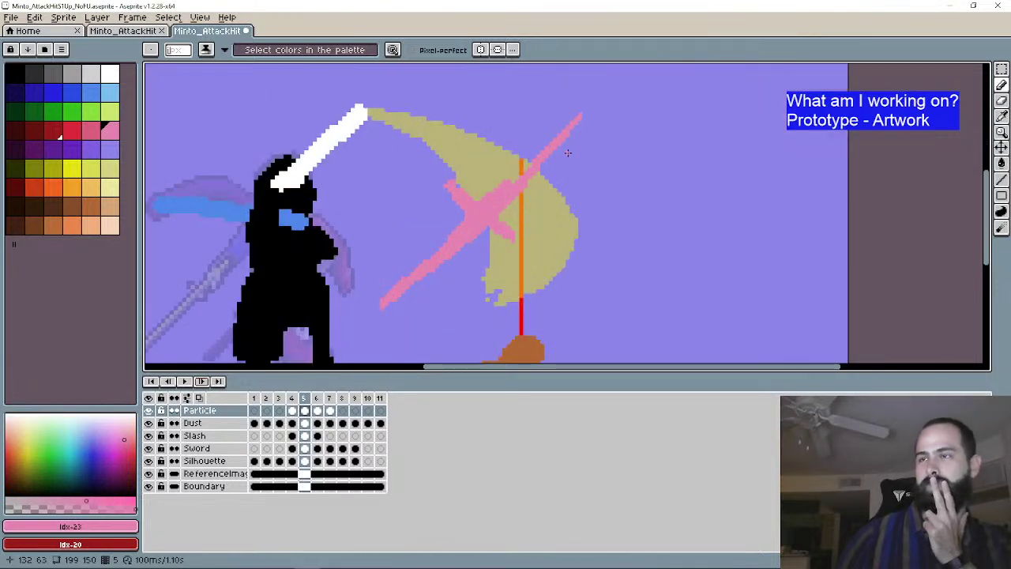
{"action": "left_click_drag", "start_coordinate": [567, 152], "coordinate": [558, 170]}
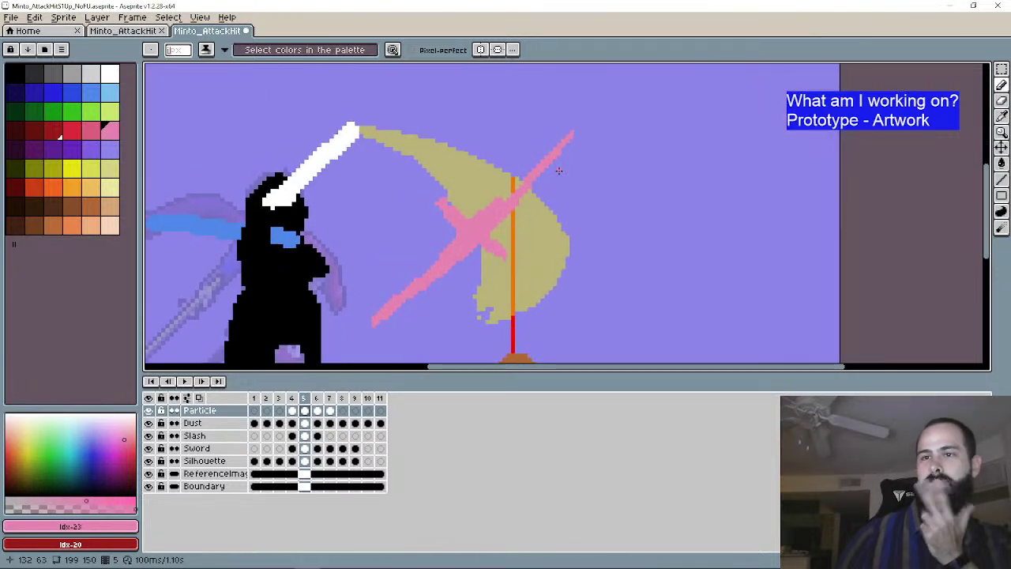
{"action": "right_click", "coordinate": [231, 413]}
{"action": "left_click", "coordinate": [274, 439]}
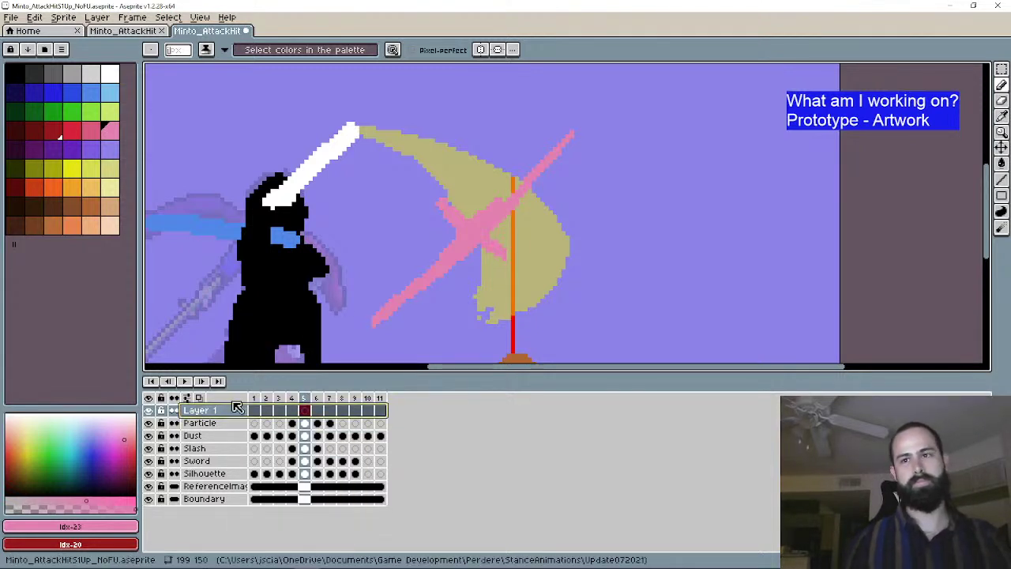
{"action": "double_click", "coordinate": [228, 412]}
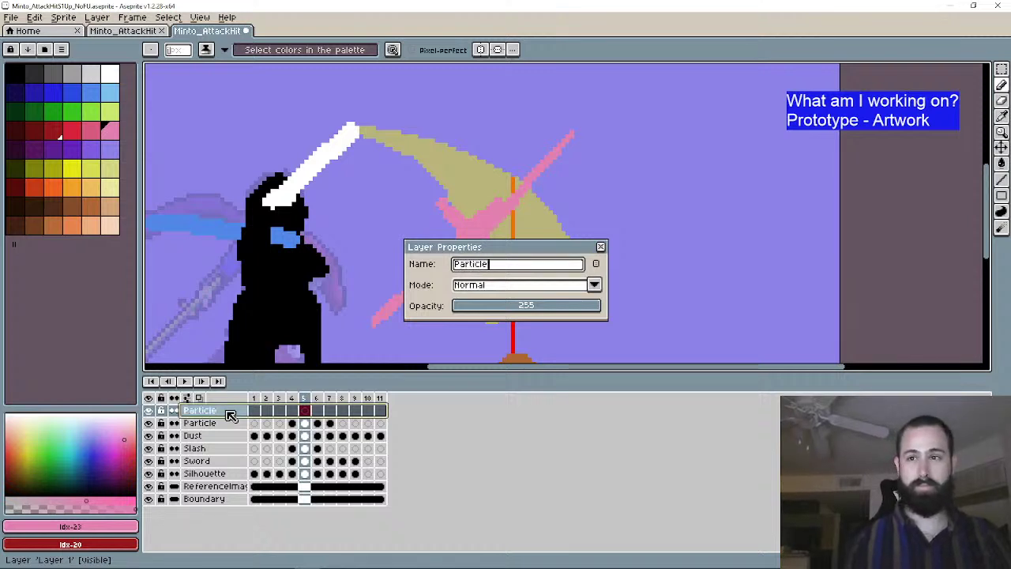
{"action": "key", "text": "Return"}
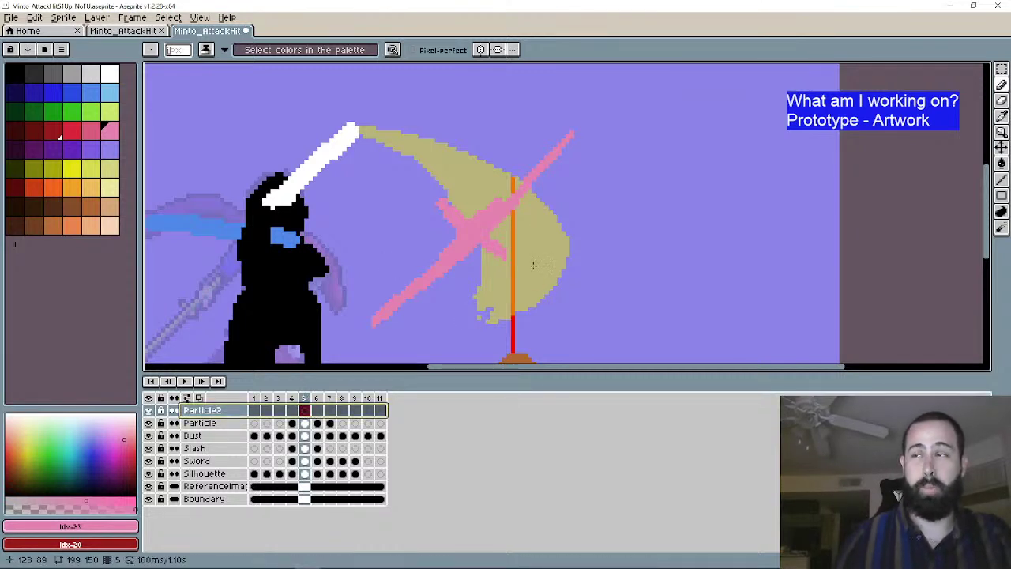
Step: Draw several thin red rays fanning outward from the upper arm of the pink hit in frame 5 on Particle2
{"action": "left_click", "coordinate": [169, 382]}
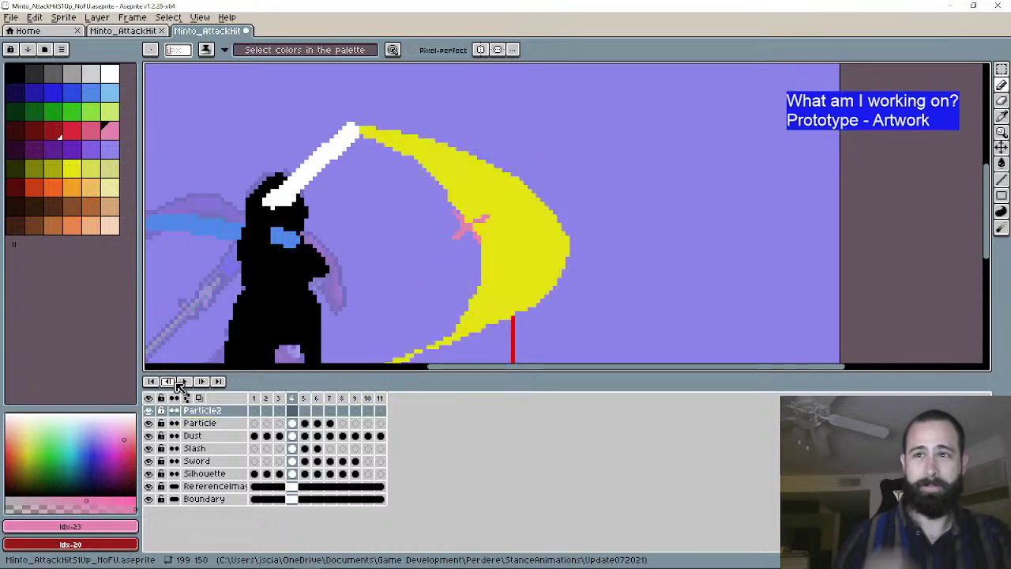
{"action": "left_click", "coordinate": [202, 382]}
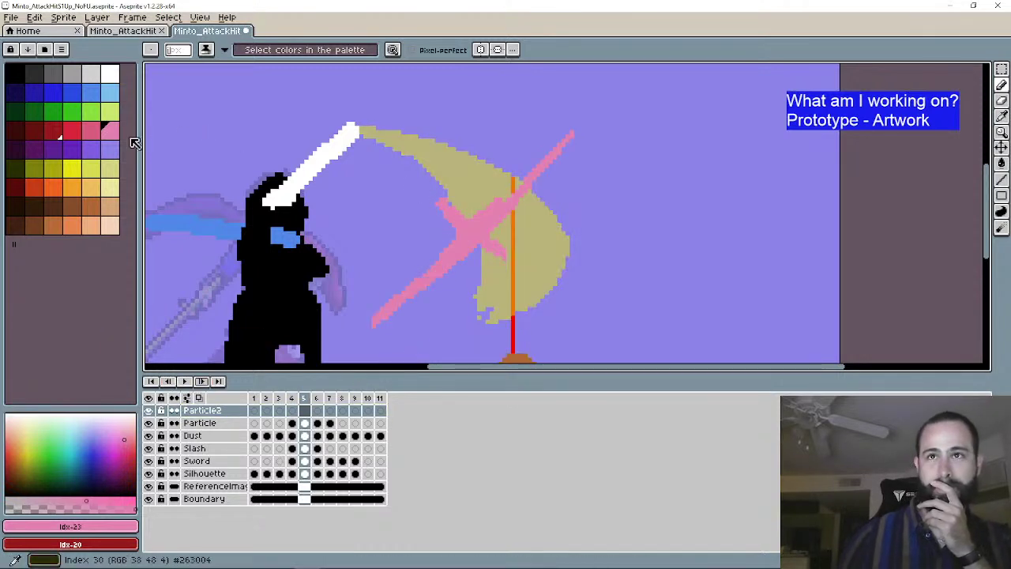
{"action": "left_click", "coordinate": [70, 130]}
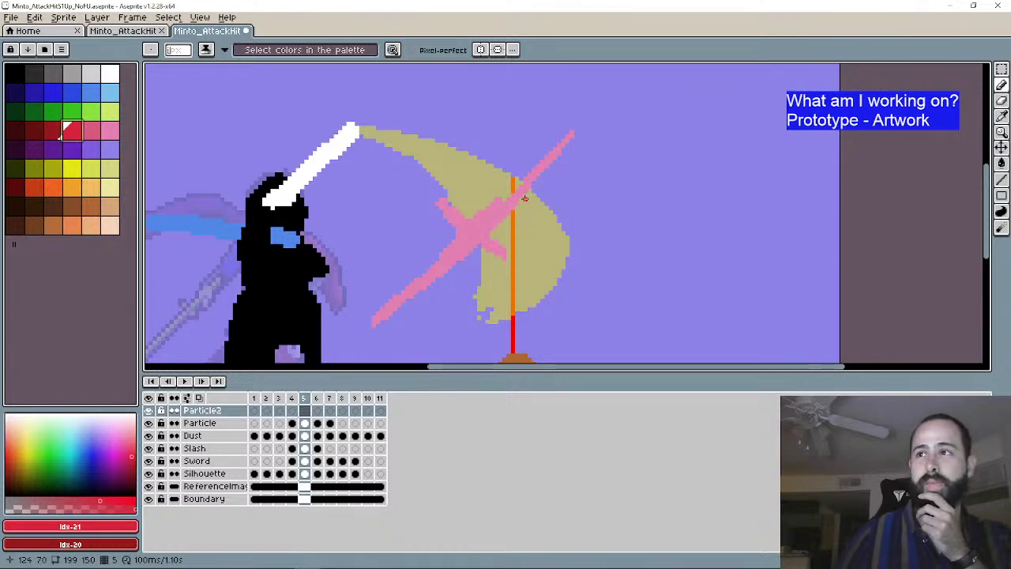
{"action": "left_click_drag", "start_coordinate": [524, 199], "coordinate": [509, 206]}
{"action": "scroll", "coordinate": [505, 209], "scroll_direction": "up", "scroll_amount": 1}
{"action": "scroll", "coordinate": [505, 210], "scroll_direction": "down", "scroll_amount": 1}
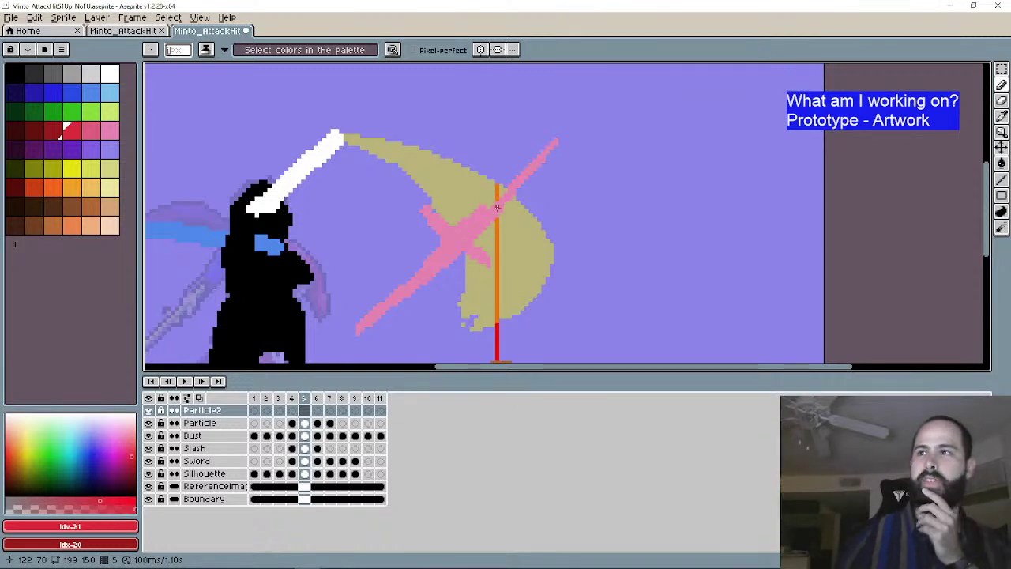
{"action": "mouse_move", "coordinate": [512, 211]}
{"action": "left_mouse_down"}
{"action": "mouse_move", "coordinate": [622, 203]}
{"action": "mouse_move", "coordinate": [622, 141]}
{"action": "left_mouse_up"}
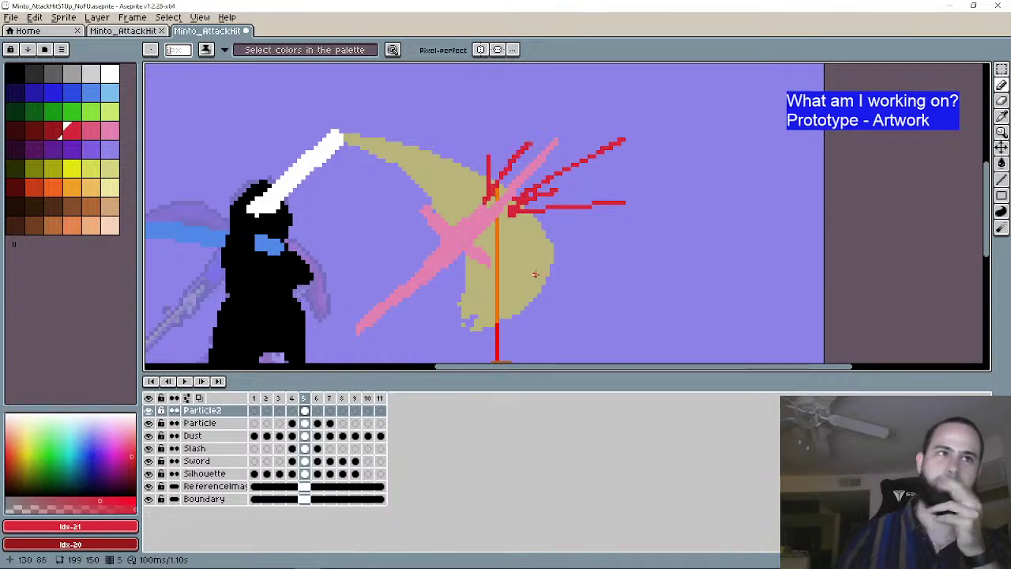
Step: With onion skinning on, draw broken red streaks farther along the rays in frame 6 and small red fragments in frame 7 on Particle2
{"action": "left_click", "coordinate": [202, 381]}
{"action": "left_click", "coordinate": [199, 397]}
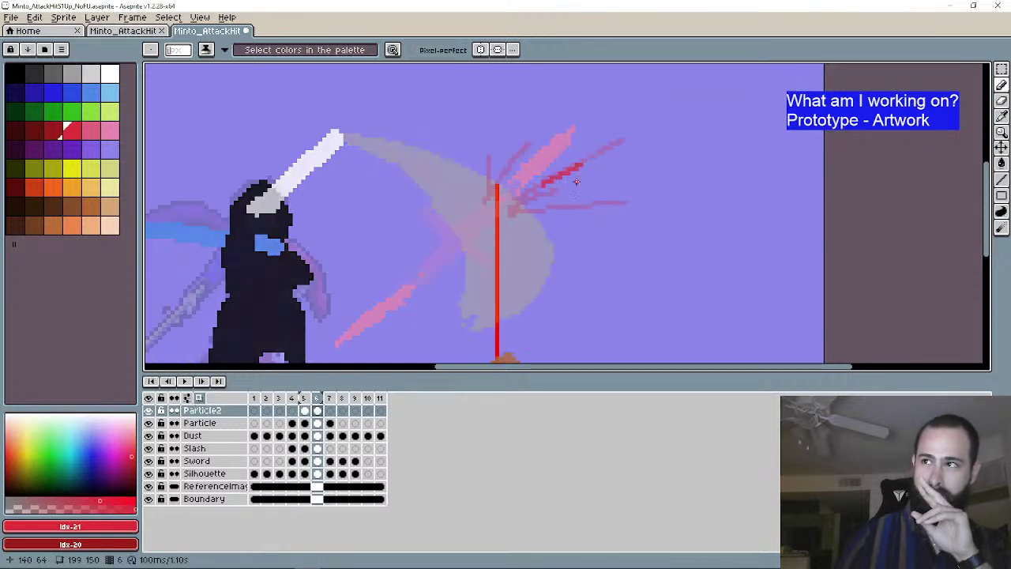
{"action": "key", "text": "b"}
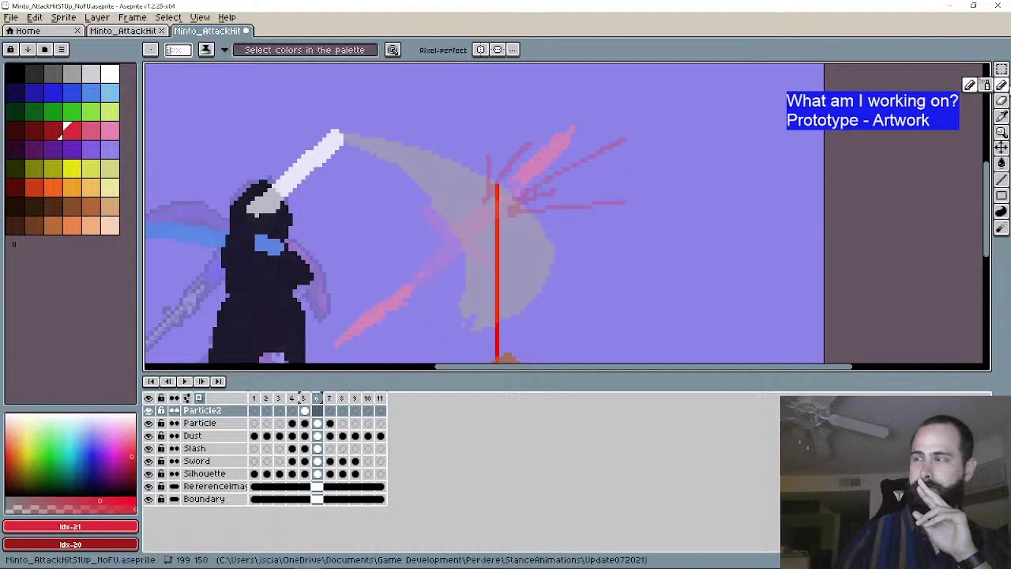
{"action": "left_click_drag", "start_coordinate": [570, 207], "coordinate": [624, 196]}
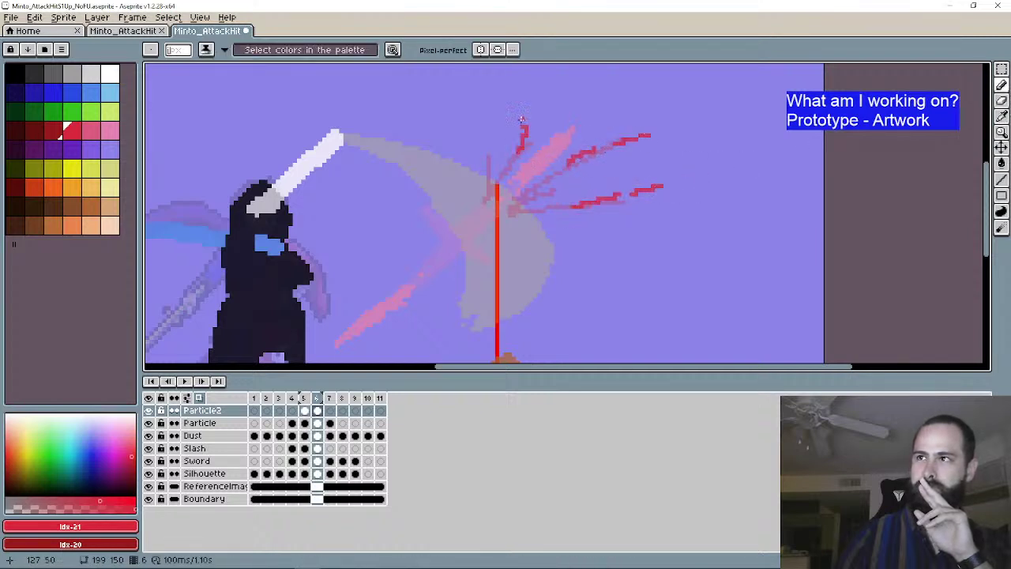
{"action": "left_click", "coordinate": [202, 380]}
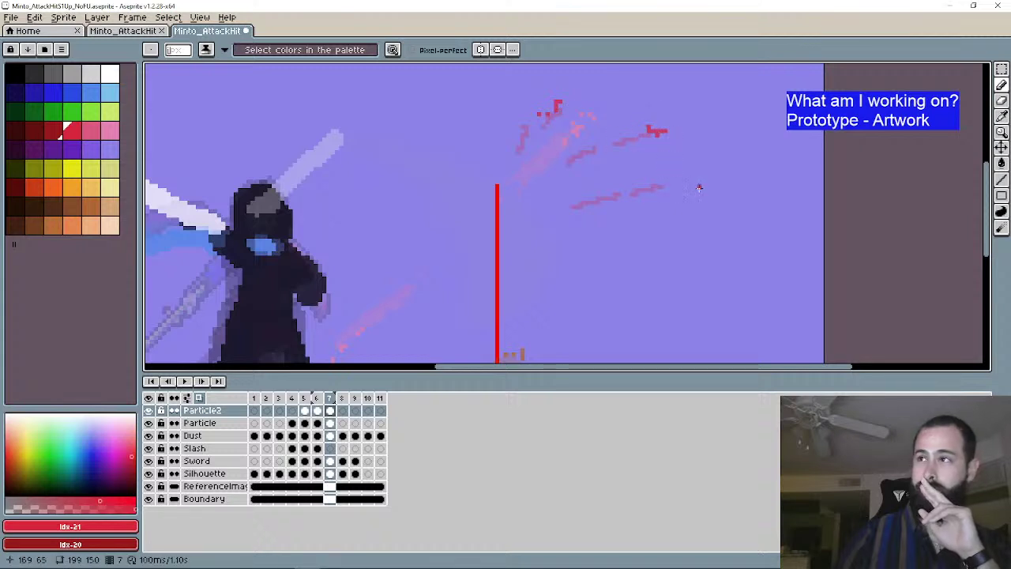
{"action": "scroll", "coordinate": [508, 274], "scroll_direction": "down", "scroll_amount": 2}
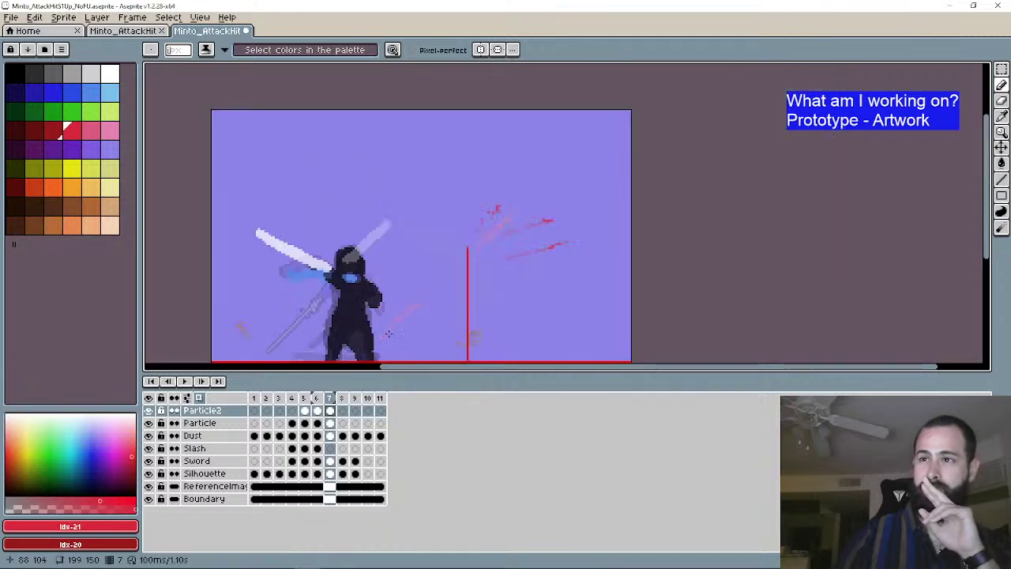
Step: Play the animation without onion skinning to judge the red spark rays in motion
{"action": "key", "text": "Return"}
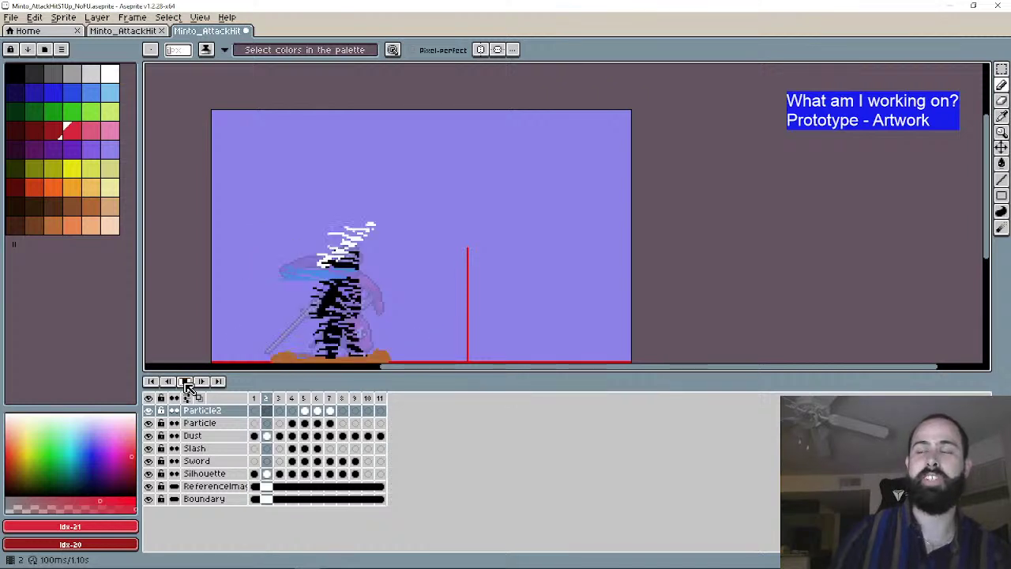
{"action": "left_click", "coordinate": [187, 381]}
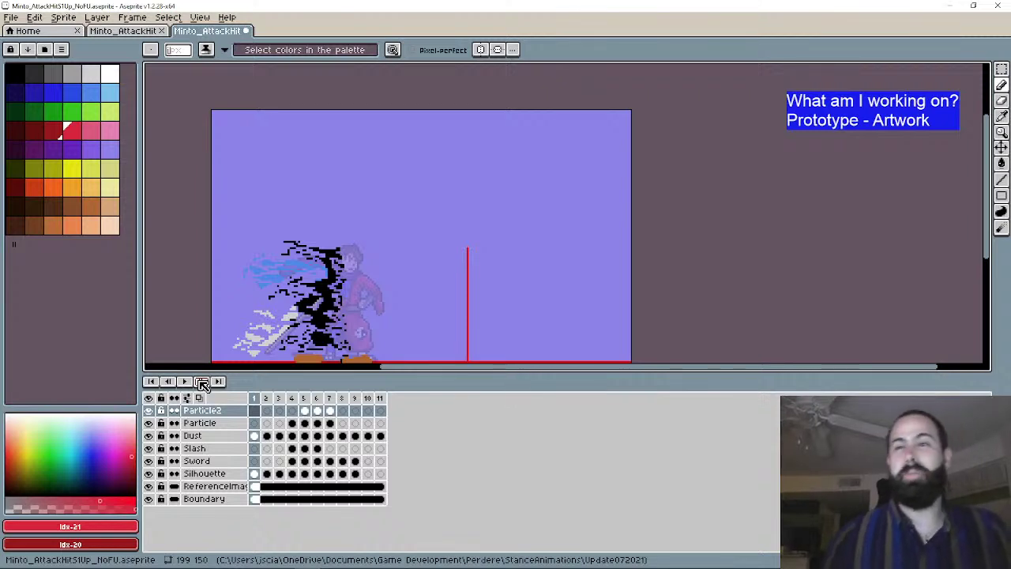
{"action": "left_click", "coordinate": [187, 381]}
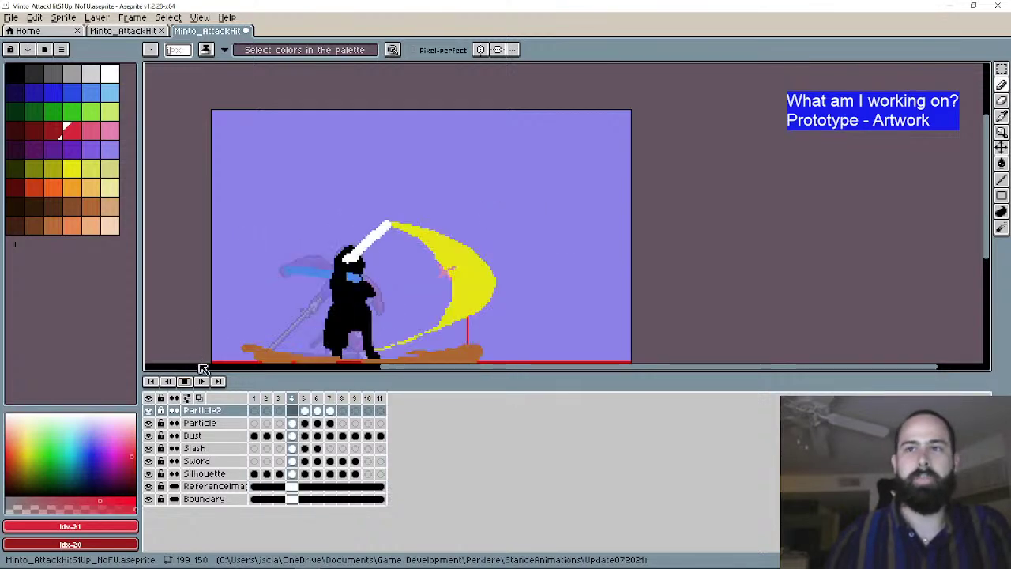
Step: Step frame by frame through the animation from the first frame to examine the pink and red hit particles together
{"action": "left_click", "coordinate": [152, 382]}
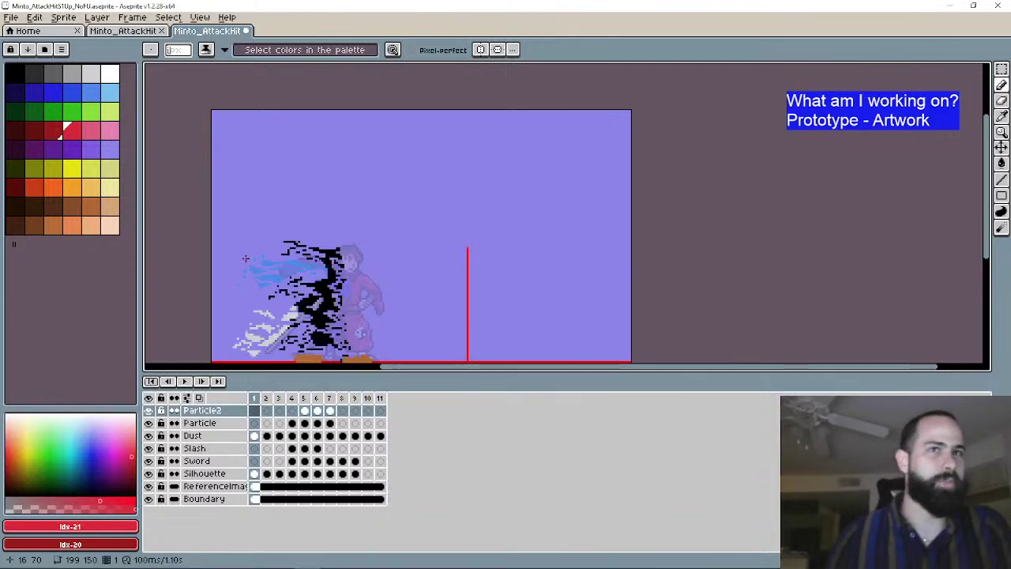
{"action": "left_click", "coordinate": [201, 381]}
{"action": "left_click", "coordinate": [201, 382]}
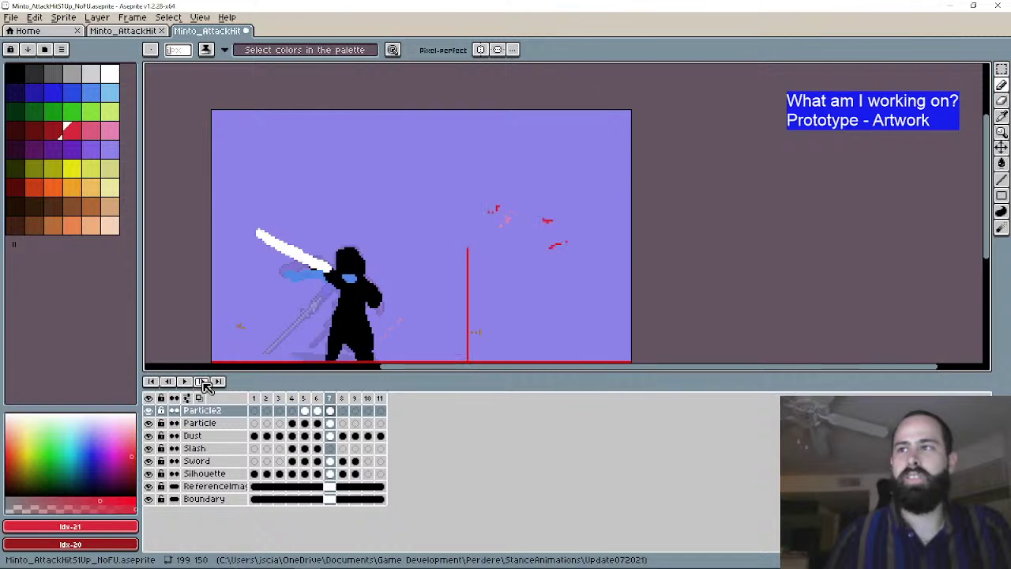
{"action": "left_click", "coordinate": [201, 382]}
{"action": "left_click", "coordinate": [201, 381]}
{"action": "left_click", "coordinate": [201, 381]}
{"action": "left_click", "coordinate": [202, 381]}
{"action": "left_click", "coordinate": [202, 382]}
{"action": "left_click", "coordinate": [201, 381]}
{"action": "left_click", "coordinate": [201, 381]}
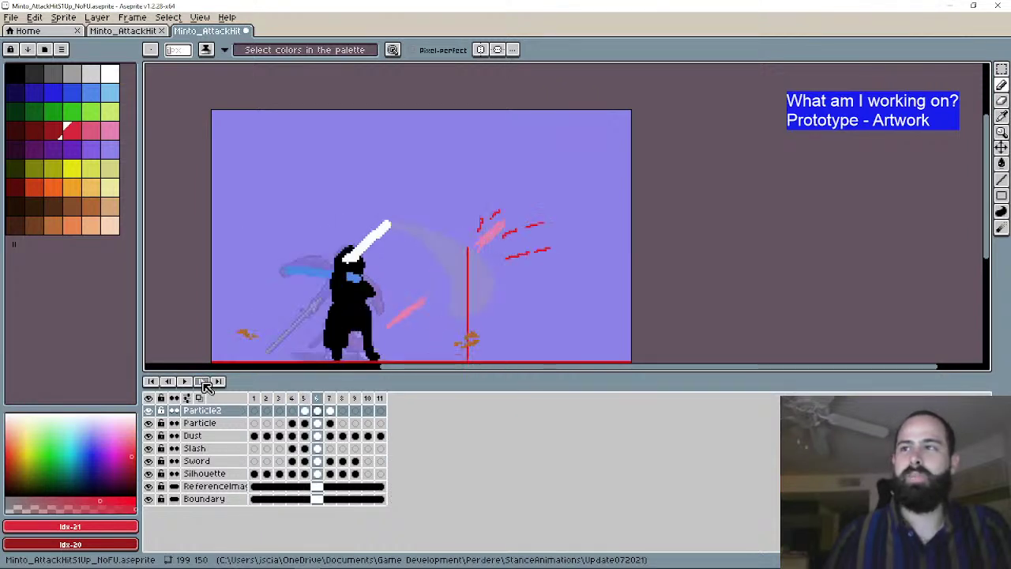
{"action": "left_click", "coordinate": [201, 381]}
{"action": "left_click", "coordinate": [201, 382]}
{"action": "left_click", "coordinate": [202, 381]}
{"action": "left_click", "coordinate": [201, 382]}
{"action": "left_click", "coordinate": [202, 382]}
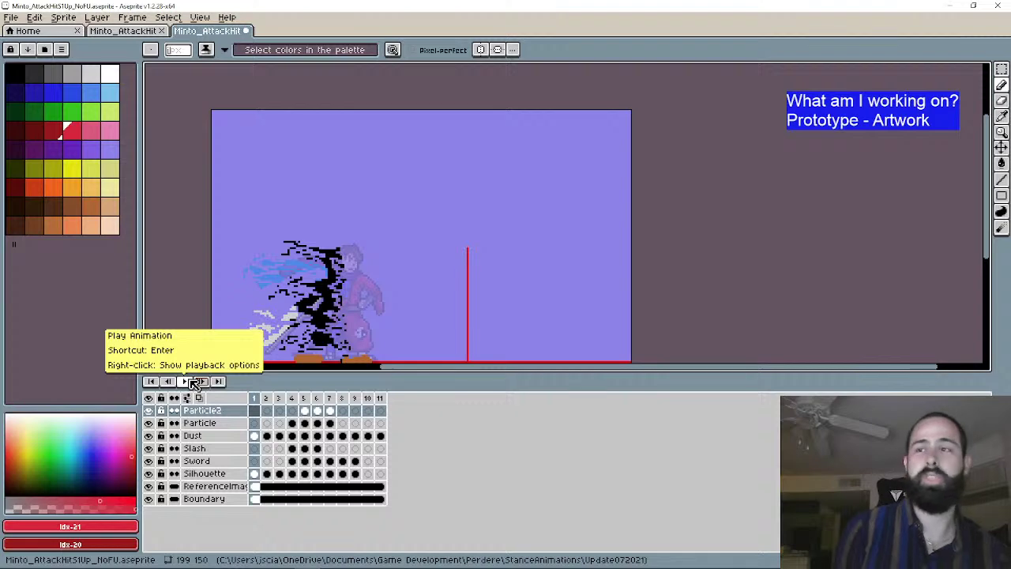
Step: Play the hit animation once more to check the sparks and save the Minto_AttackHitS1Up_NoFU file
{"action": "left_click", "coordinate": [194, 381]}
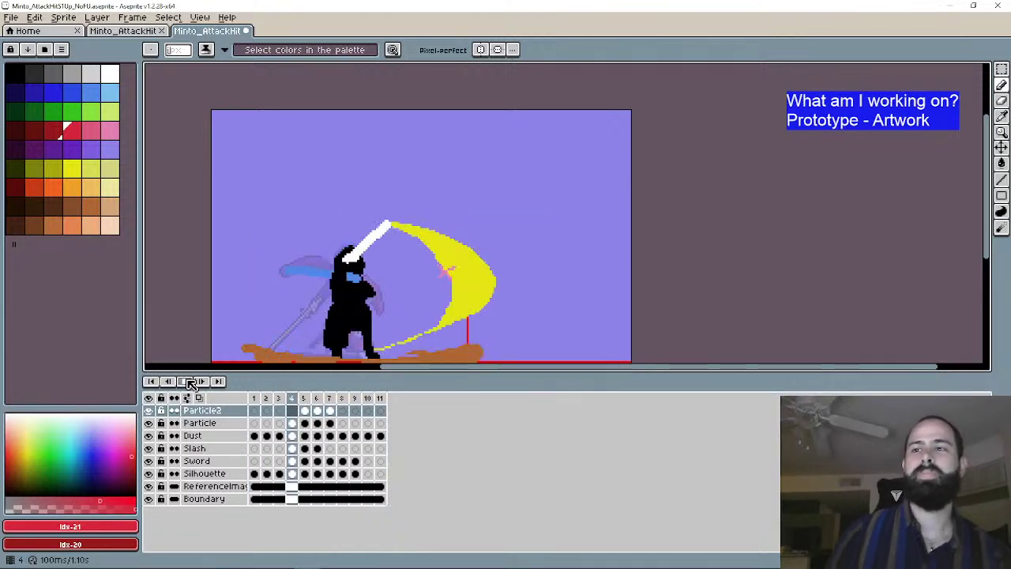
{"action": "key", "text": "Return"}
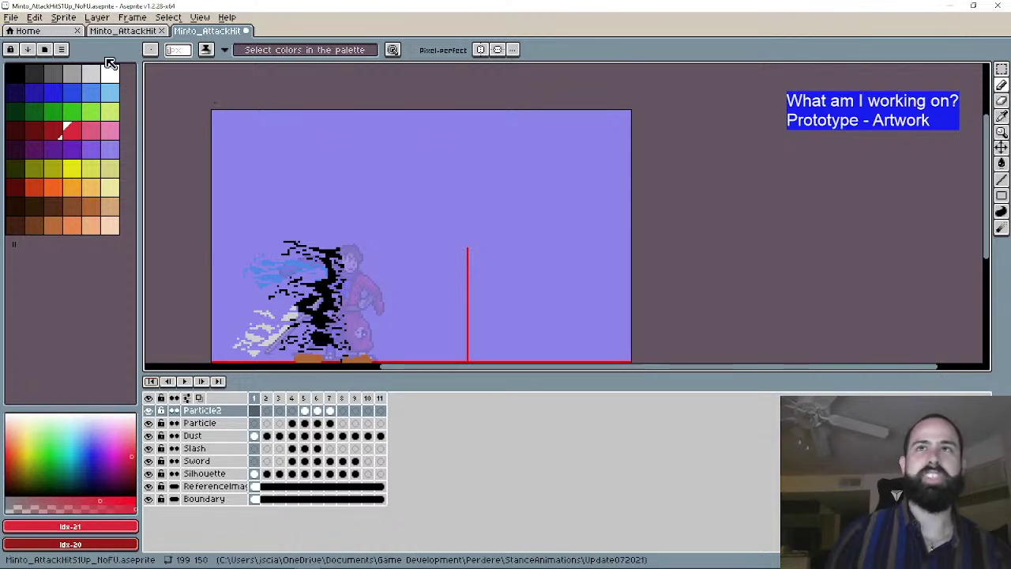
{"action": "left_click", "coordinate": [11, 17]}
{"action": "left_click", "coordinate": [33, 71]}
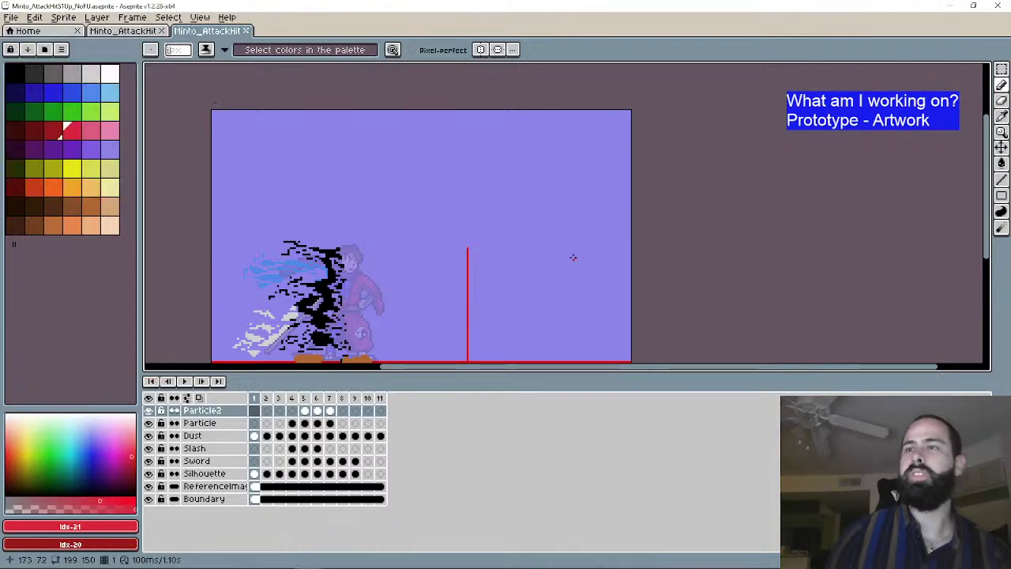
{"action": "scroll", "coordinate": [372, 197], "scroll_direction": "down", "scroll_amount": 1}
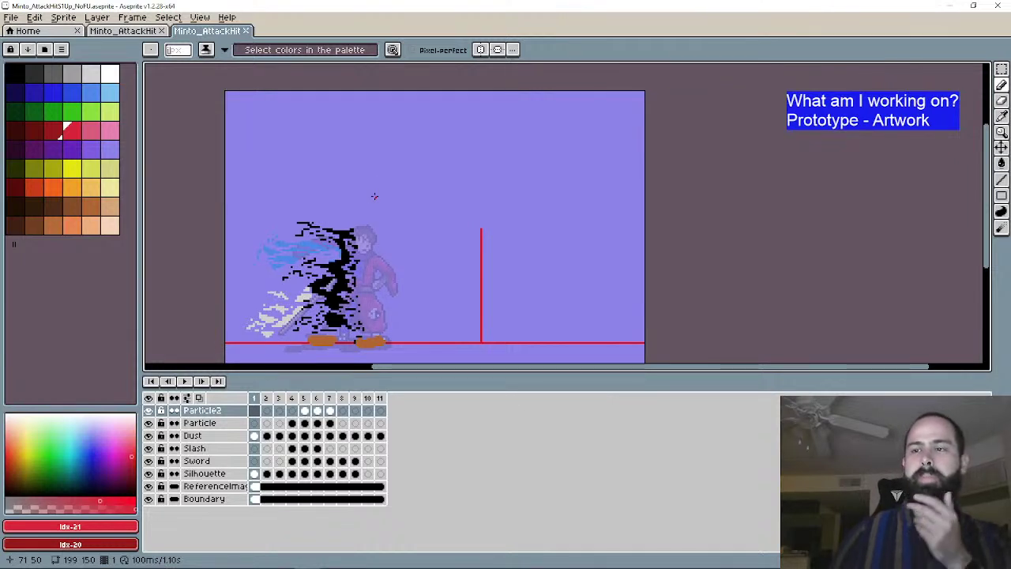
Step: In Minto_AttackHitS1Up_FU, delete the white block particles from frames 4 to 6 on the Particle layer
{"action": "left_click", "coordinate": [123, 30]}
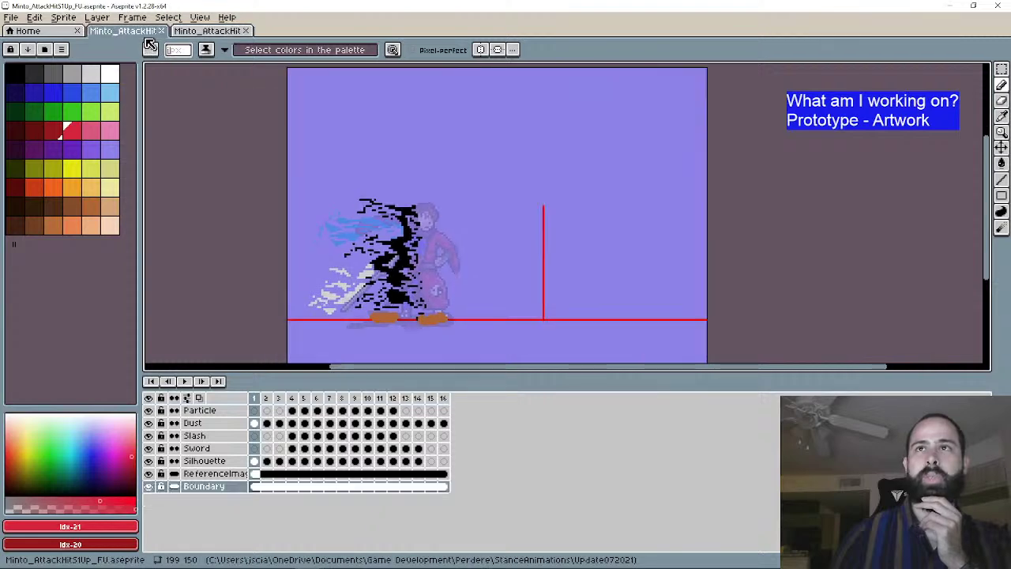
{"action": "left_click", "coordinate": [184, 381]}
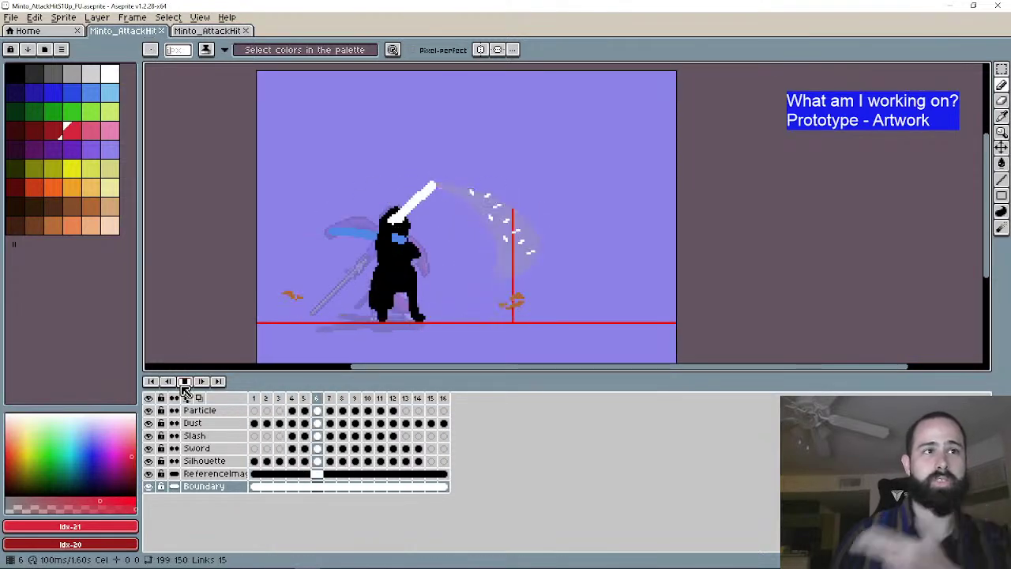
{"action": "left_click", "coordinate": [184, 382]}
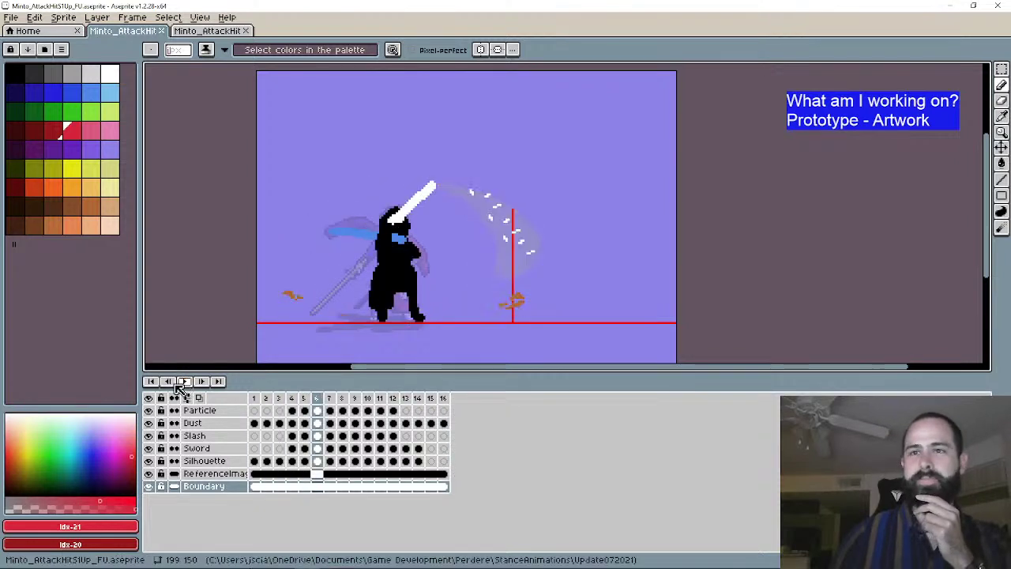
{"action": "left_click", "coordinate": [167, 382]}
{"action": "left_click", "coordinate": [167, 383]}
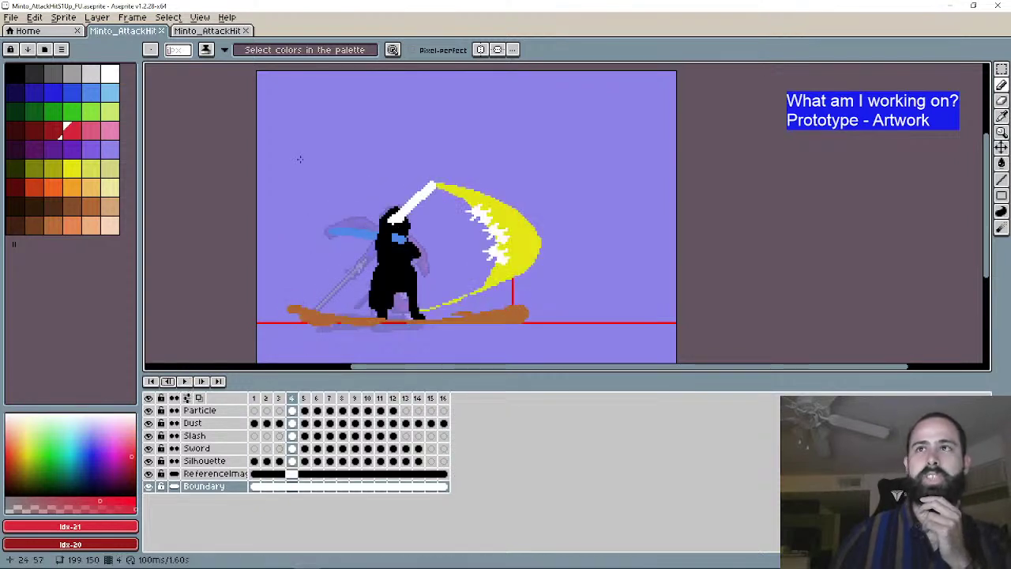
{"action": "left_click", "coordinate": [292, 412]}
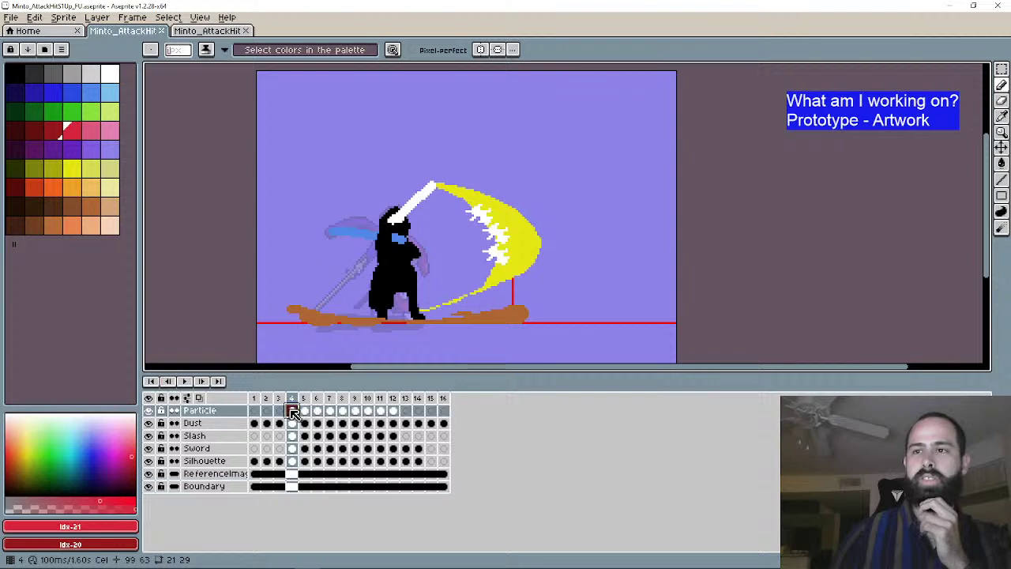
{"action": "left_click_drag", "start_coordinate": [292, 412], "coordinate": [319, 412]}
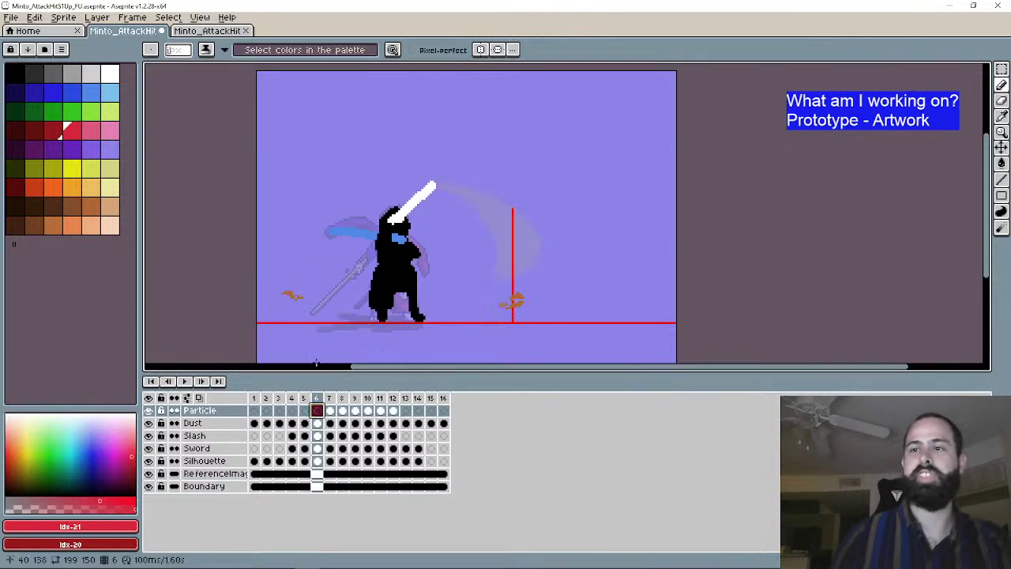
Step: Check the particle layers in the NoFU file and add a matching new layer named Particle2 above Particle in the FU file
{"action": "left_click", "coordinate": [213, 31]}
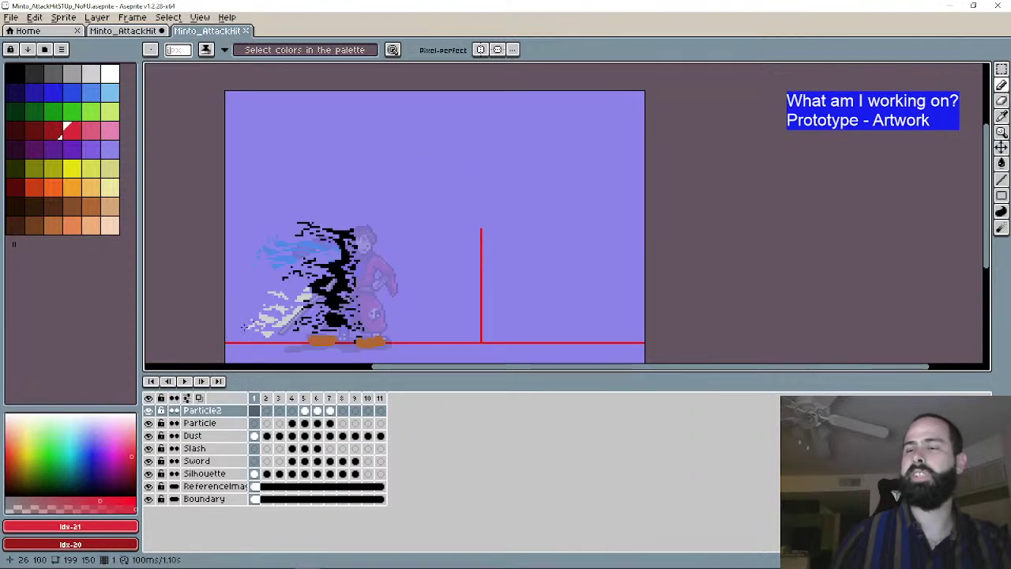
{"action": "left_click", "coordinate": [306, 411]}
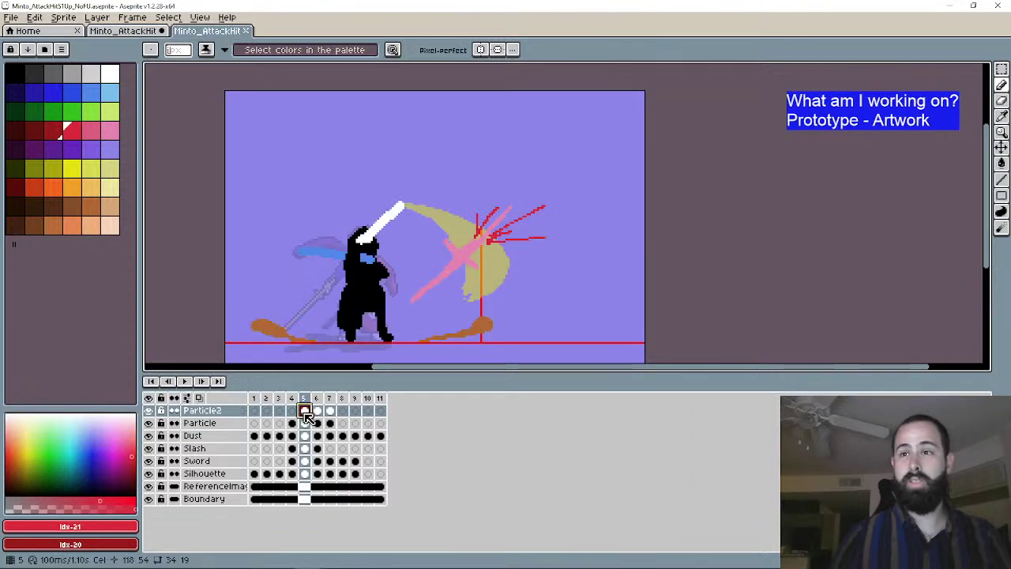
{"action": "left_click", "coordinate": [293, 423]}
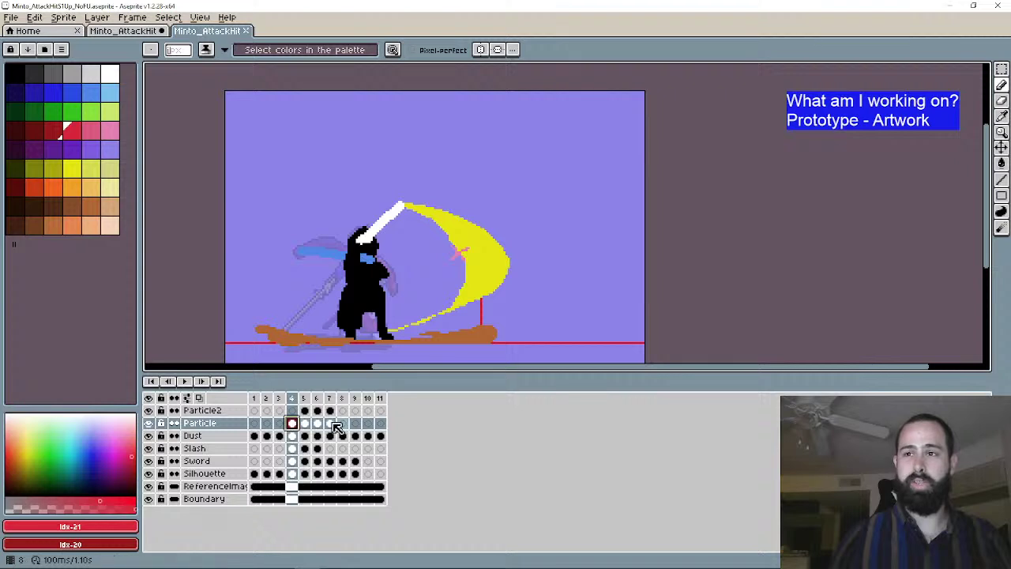
{"action": "key", "text": "ctrl+Tab"}
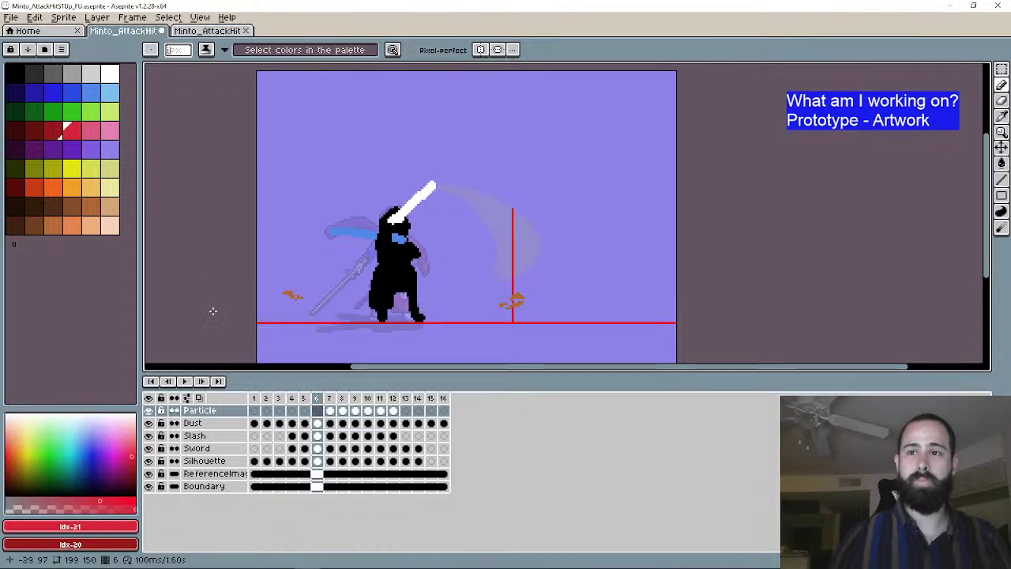
{"action": "left_click", "coordinate": [228, 412]}
{"action": "right_click", "coordinate": [228, 411]}
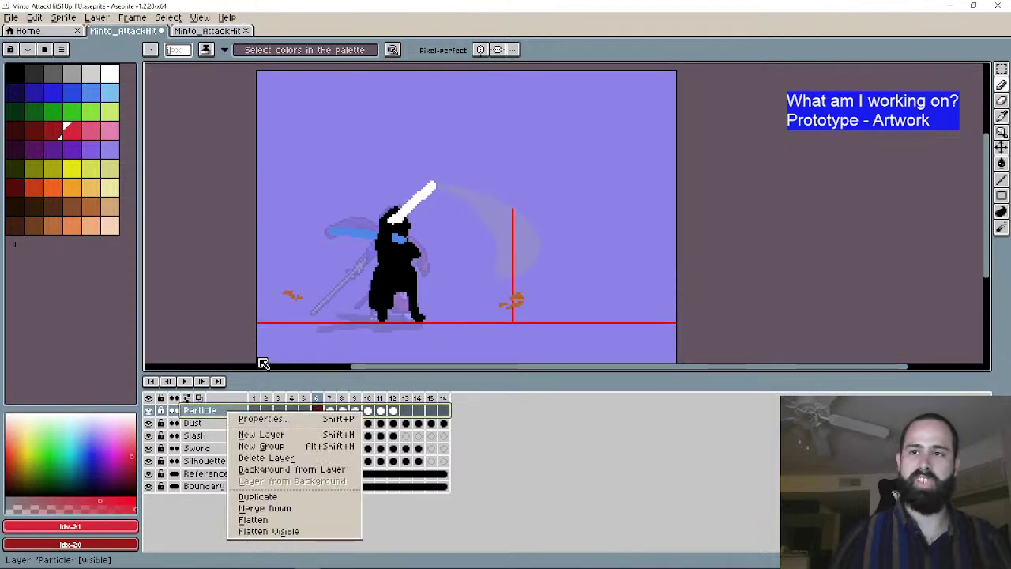
{"action": "left_click", "coordinate": [276, 436]}
{"action": "double_click", "coordinate": [236, 415]}
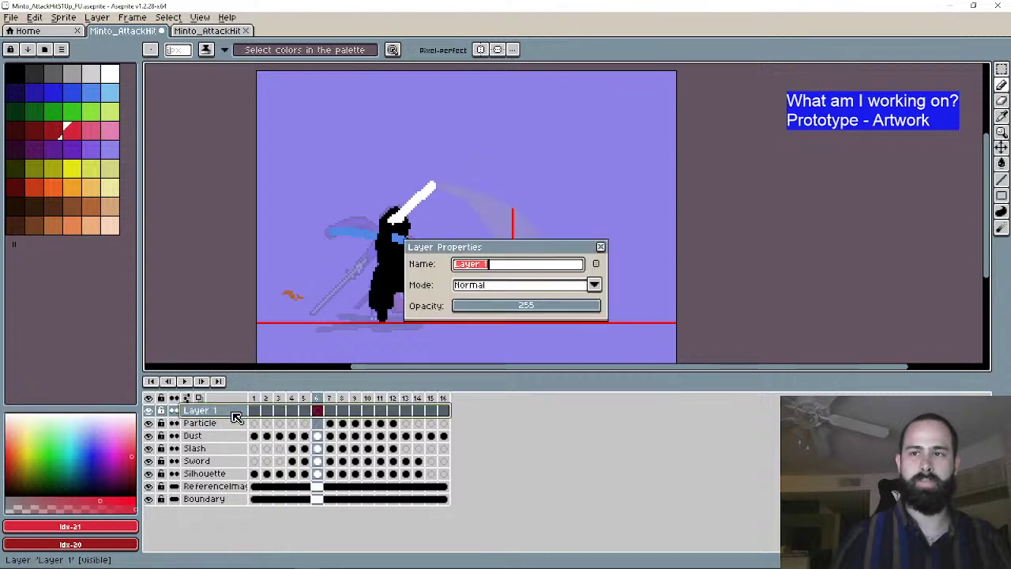
{"action": "type", "text": "Particl"}
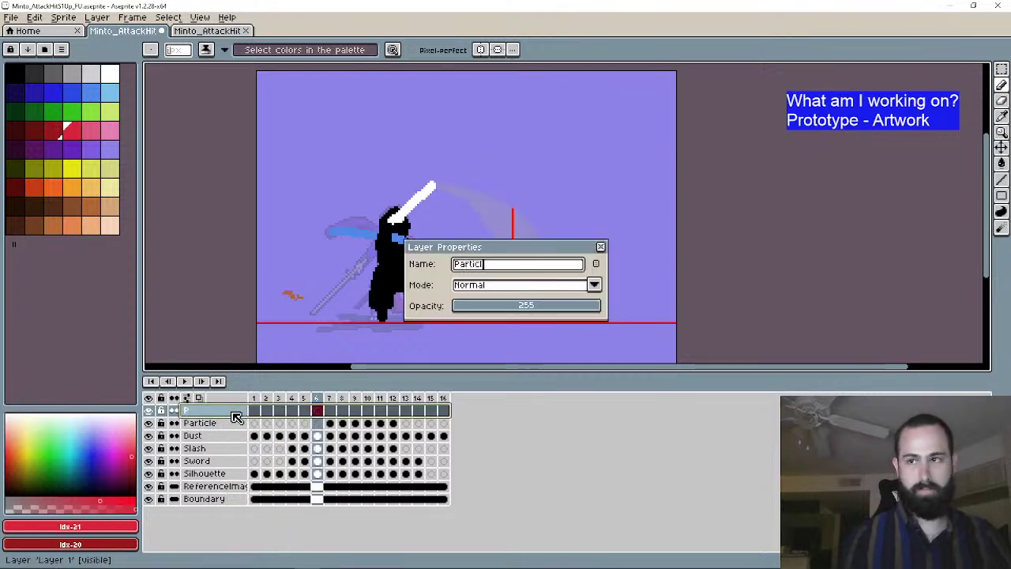
{"action": "type", "text": "e2"}
{"action": "key", "text": "Return"}
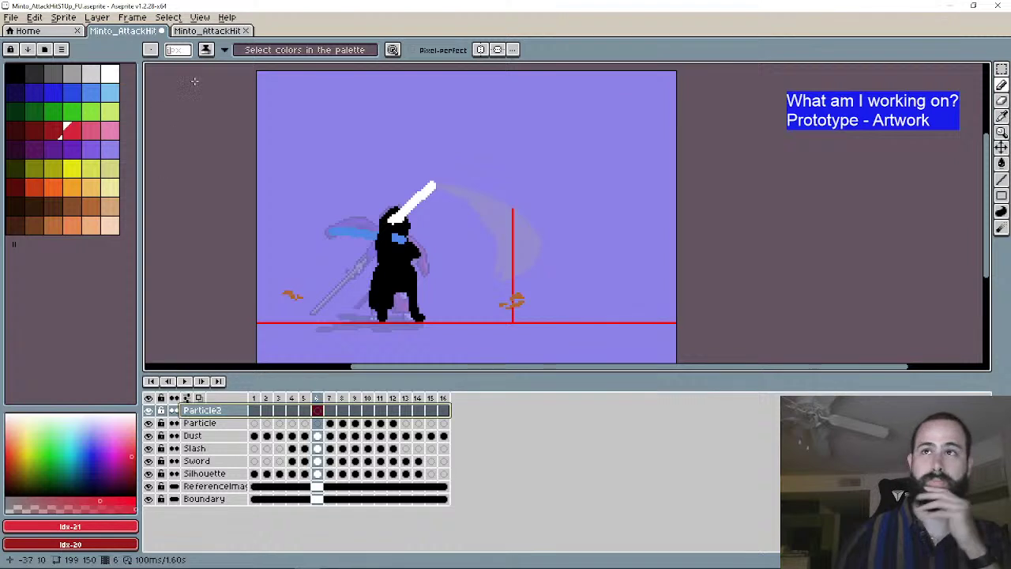
Step: Select the Particle and Particle2 cels of frames 4 to 7 in the NoFU file and return to the FU file
{"action": "key", "text": "ctrl+Tab"}
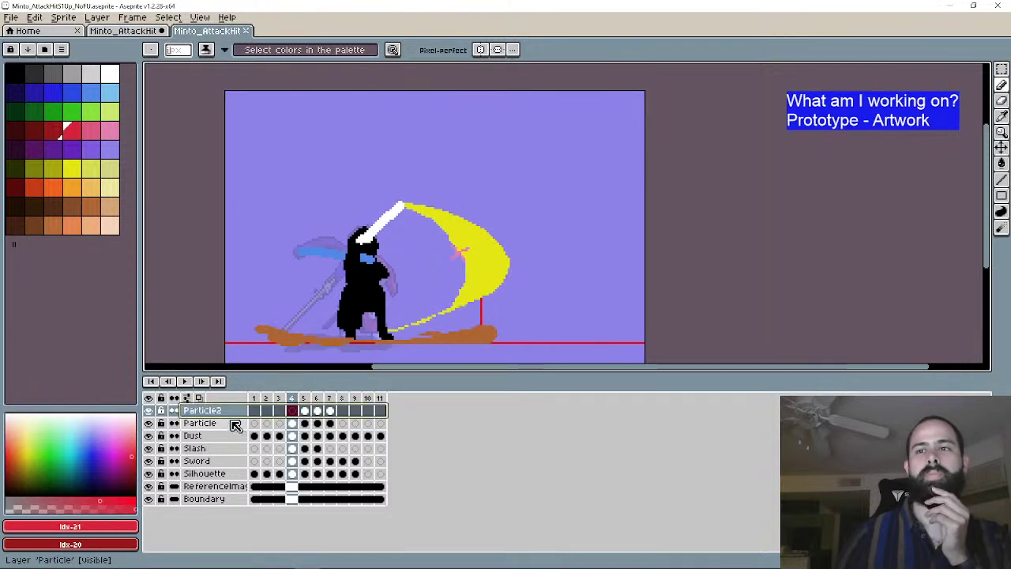
{"action": "left_click", "coordinate": [237, 411]}
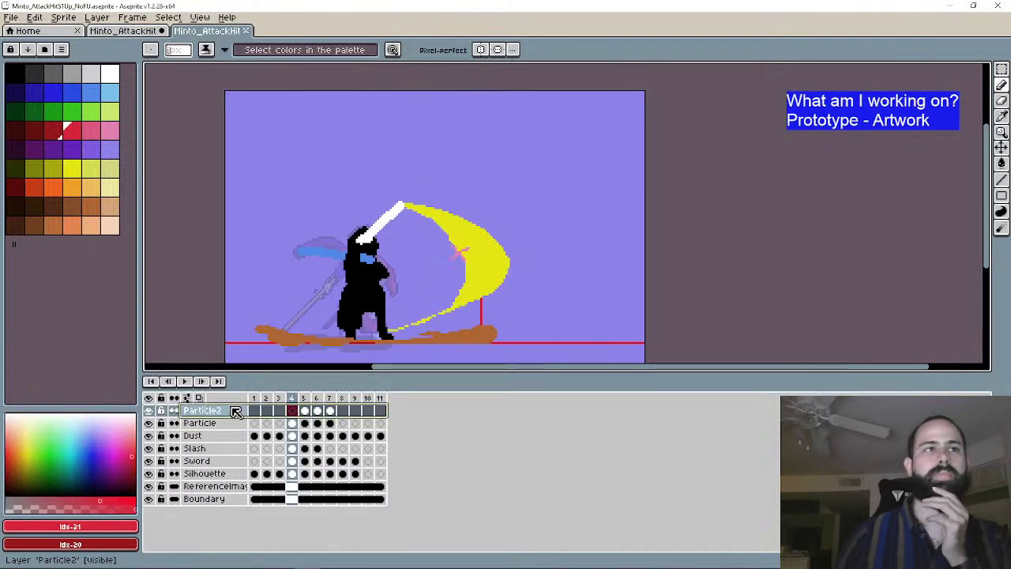
{"action": "left_click", "coordinate": [129, 32]}
{"action": "left_click", "coordinate": [244, 412]}
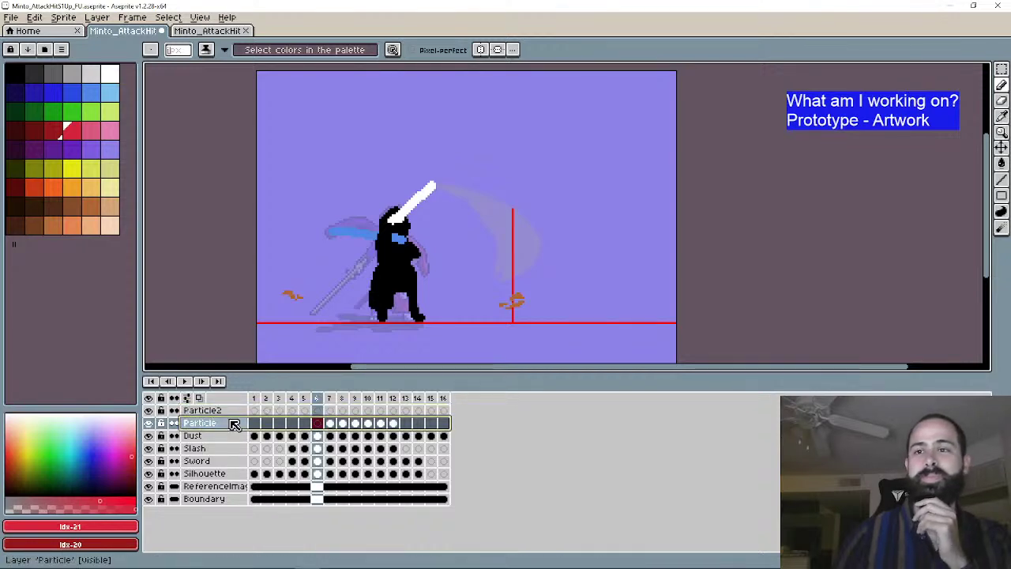
{"action": "left_click", "coordinate": [210, 33]}
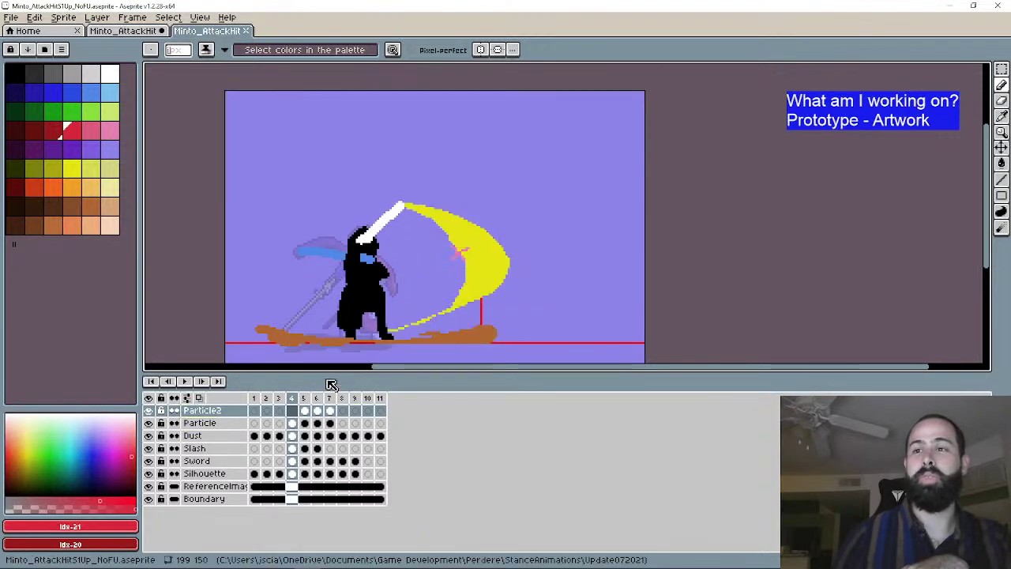
{"action": "left_click_drag", "start_coordinate": [292, 425], "coordinate": [332, 425]}
{"action": "left_click", "coordinate": [328, 427]}
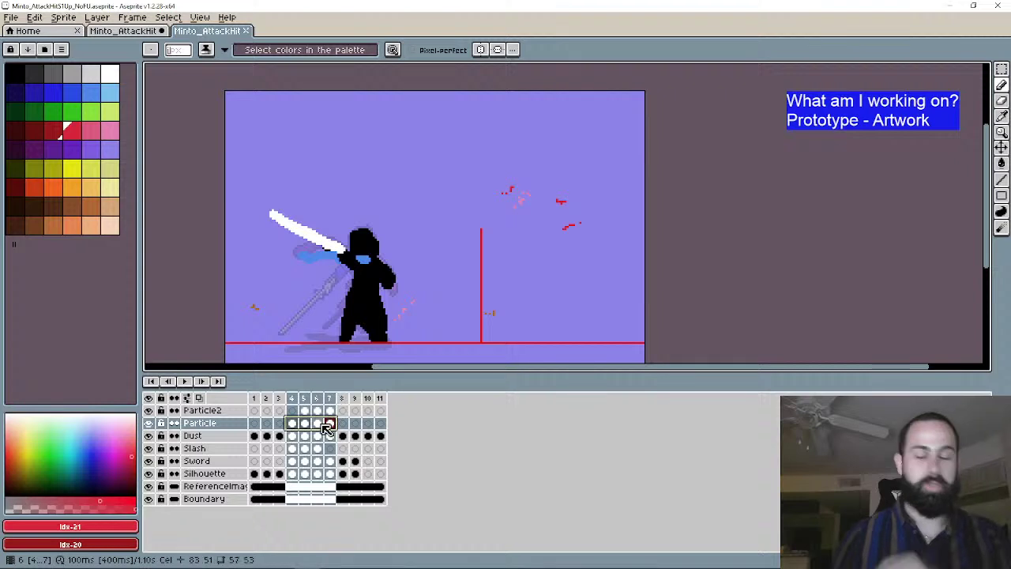
{"action": "left_click_drag", "start_coordinate": [291, 411], "coordinate": [329, 423]}
{"action": "left_click", "coordinate": [123, 30]}
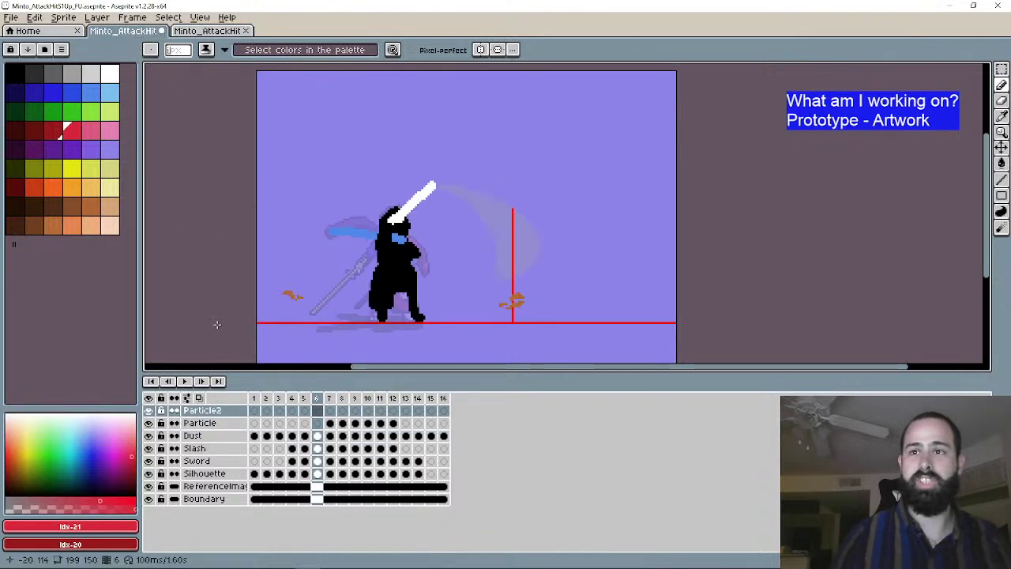
Step: Step through the FU animation from its first frames up to frame 7 to examine the timing of the first slash
{"action": "left_click", "coordinate": [202, 383]}
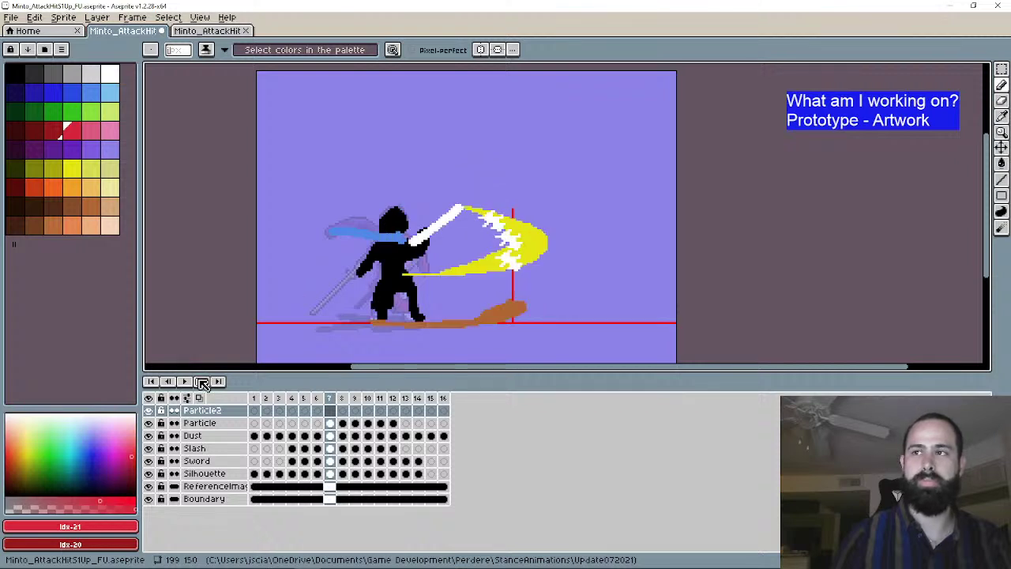
{"action": "left_click", "coordinate": [160, 382]}
{"action": "left_click", "coordinate": [203, 382]}
{"action": "left_click", "coordinate": [203, 382]}
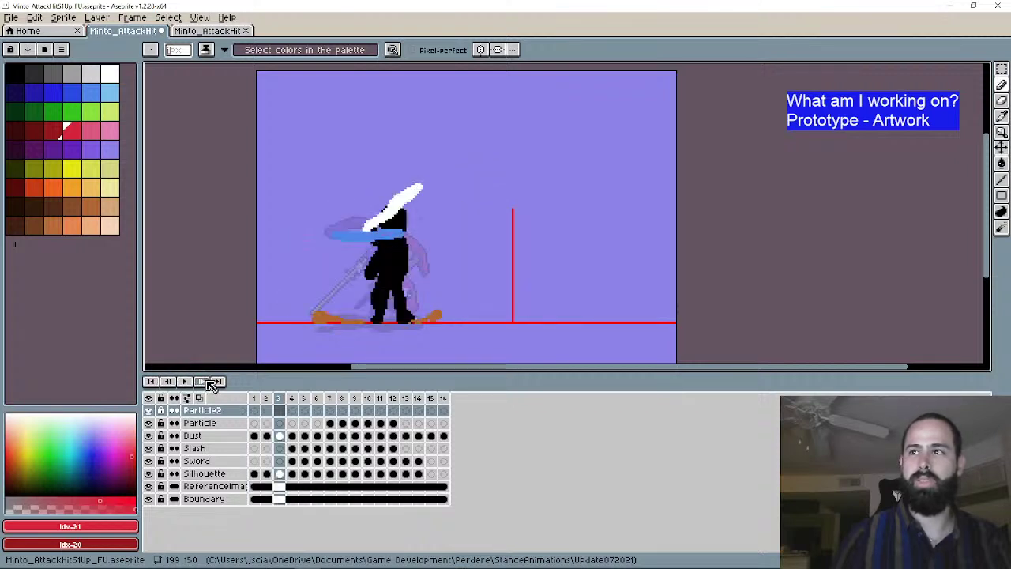
{"action": "left_click", "coordinate": [203, 382]}
{"action": "left_click", "coordinate": [211, 382]}
{"action": "left_click", "coordinate": [211, 382]}
{"action": "left_click", "coordinate": [211, 382]}
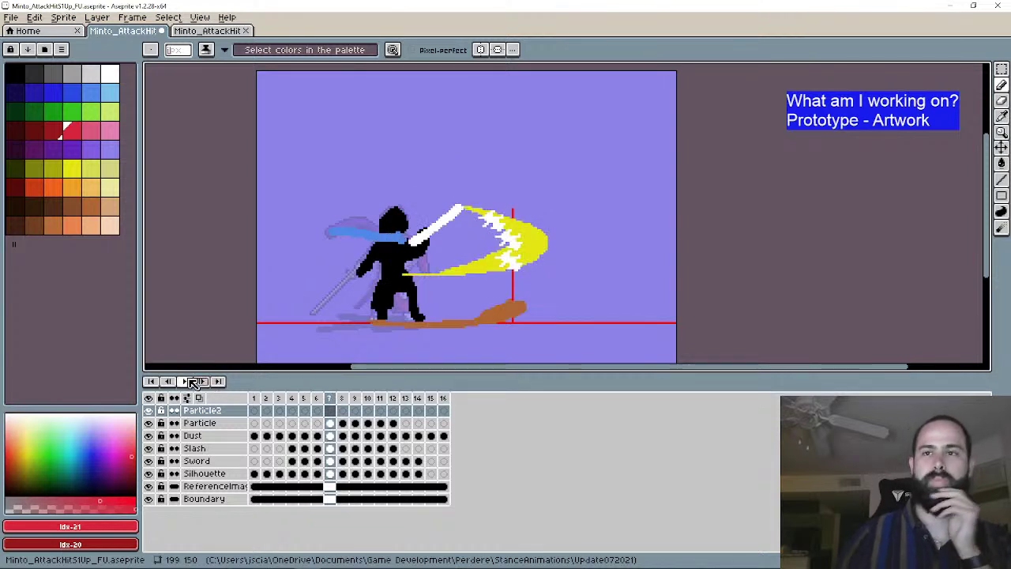
{"action": "left_click", "coordinate": [169, 382]}
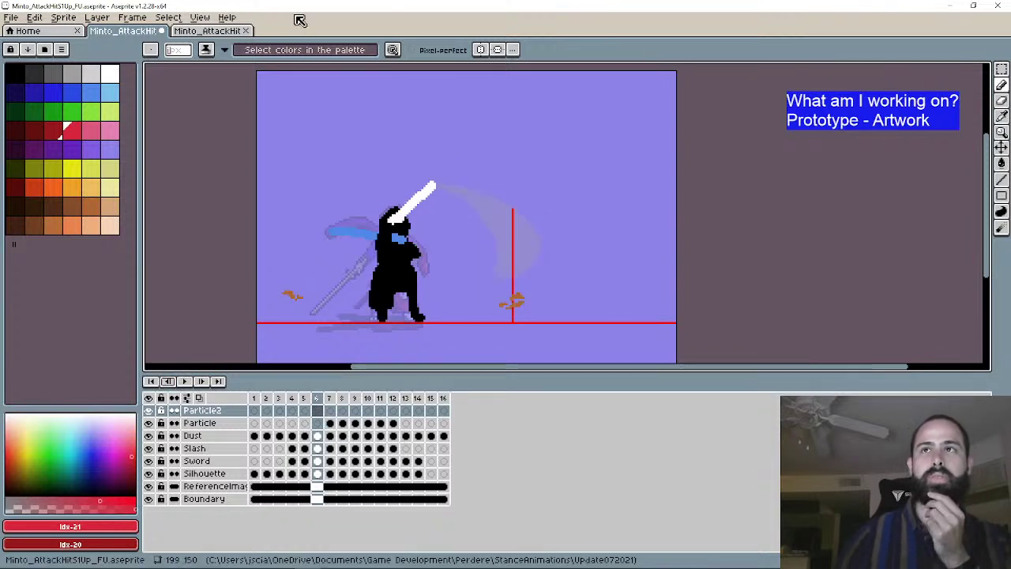
Step: Step through the NoFU animation up to frame 7 to examine which frames carry the hit particles
{"action": "left_click", "coordinate": [207, 30]}
{"action": "left_click", "coordinate": [169, 383]}
{"action": "left_click", "coordinate": [209, 385]}
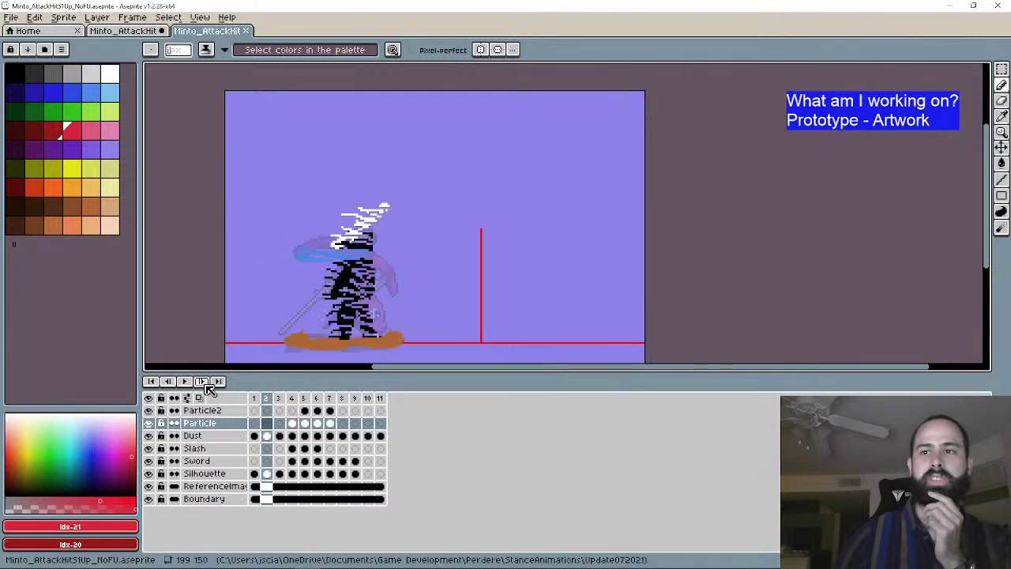
{"action": "left_click", "coordinate": [207, 384]}
{"action": "left_click", "coordinate": [207, 384]}
{"action": "left_click", "coordinate": [207, 384]}
{"action": "left_click", "coordinate": [207, 384]}
{"action": "left_click", "coordinate": [207, 384]}
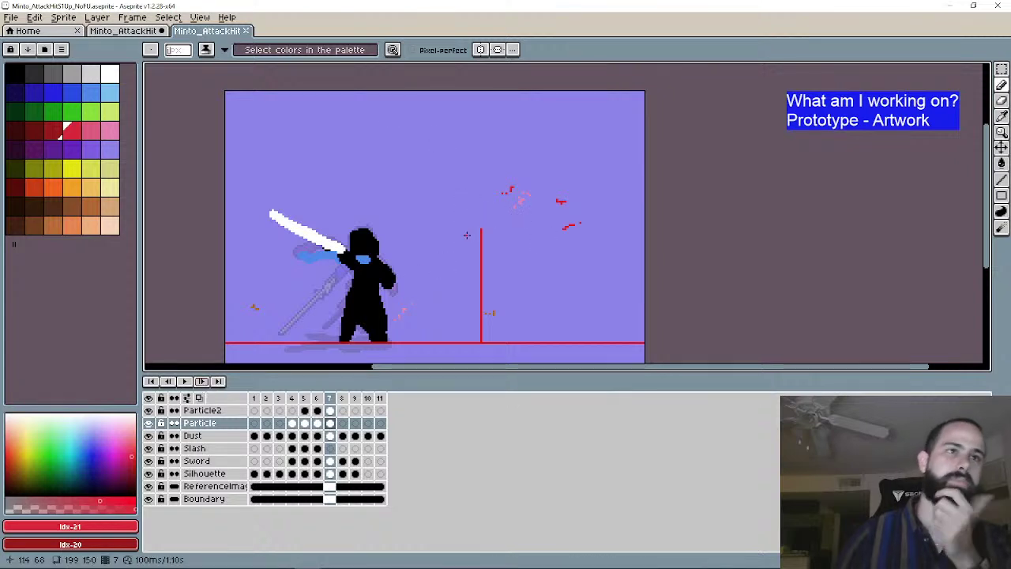
Step: Copy the Particle and Particle2 cels of frames 4 to 7 from the NoFU file into the FU file, starting at frame 4
{"action": "left_click_drag", "start_coordinate": [291, 410], "coordinate": [331, 422]}
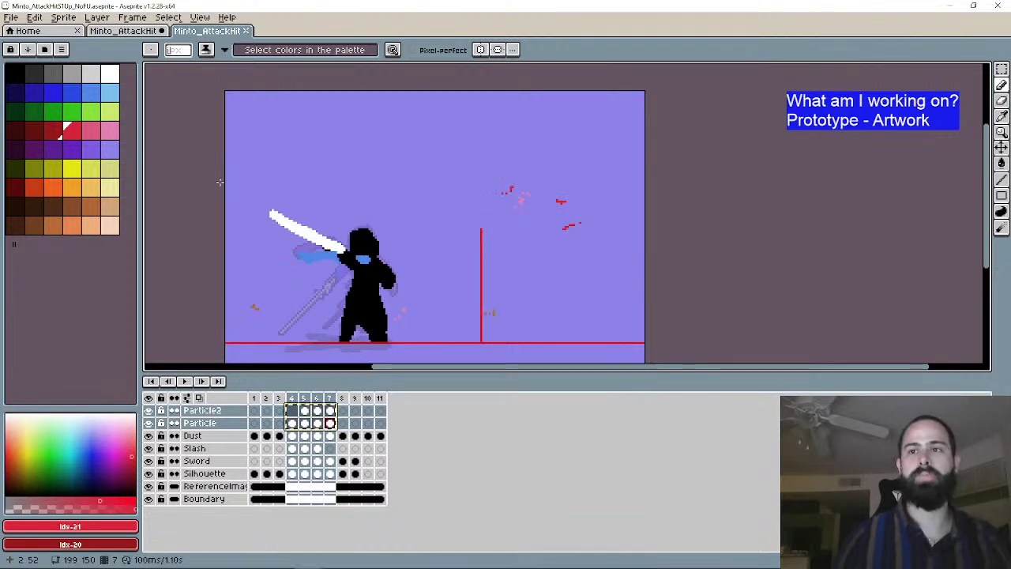
{"action": "key", "text": "ctrl+shift+Tab"}
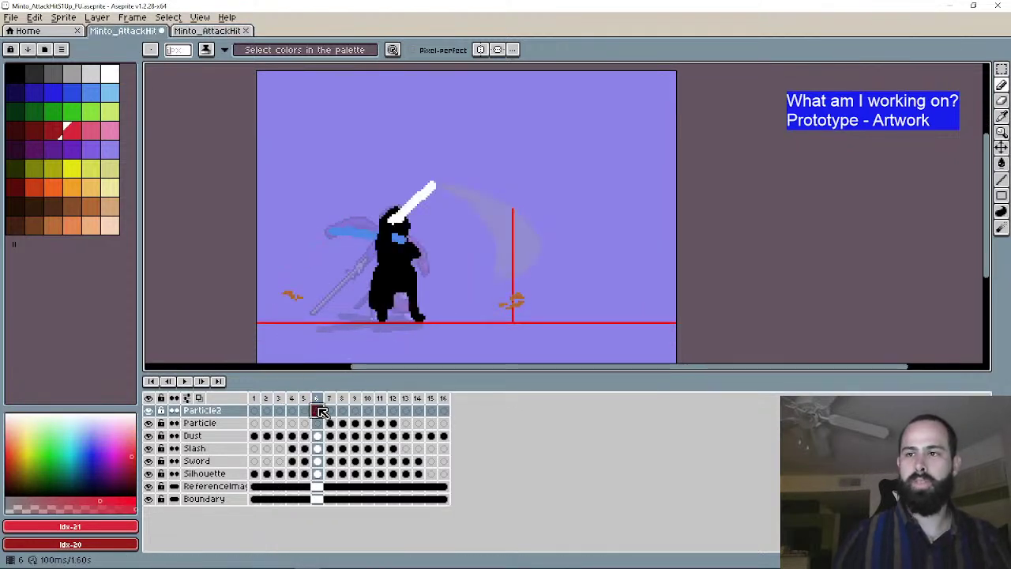
{"action": "left_click", "coordinate": [171, 381]}
{"action": "left_click", "coordinate": [171, 382]}
{"action": "left_click", "coordinate": [172, 381]}
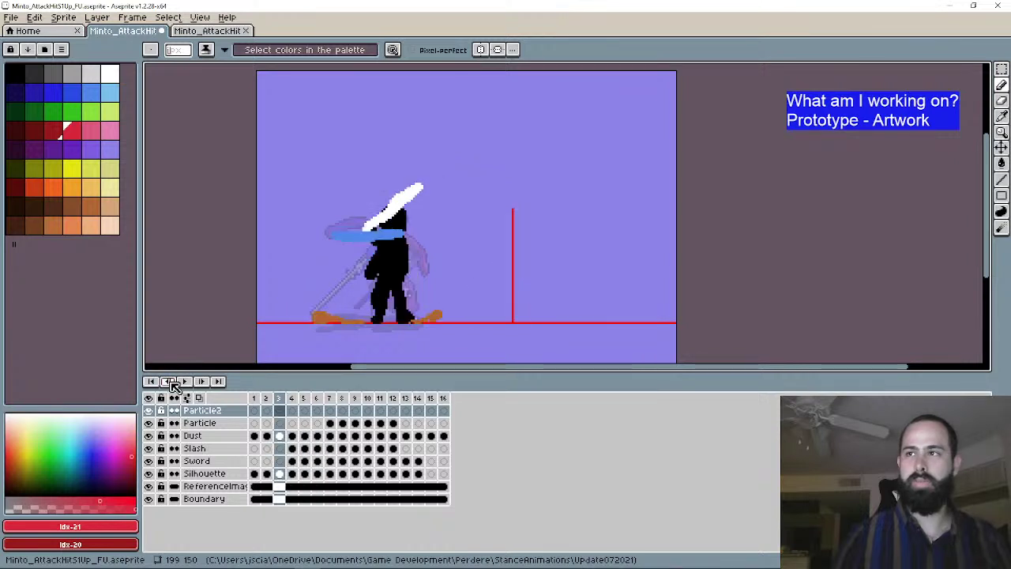
{"action": "left_click", "coordinate": [202, 382]}
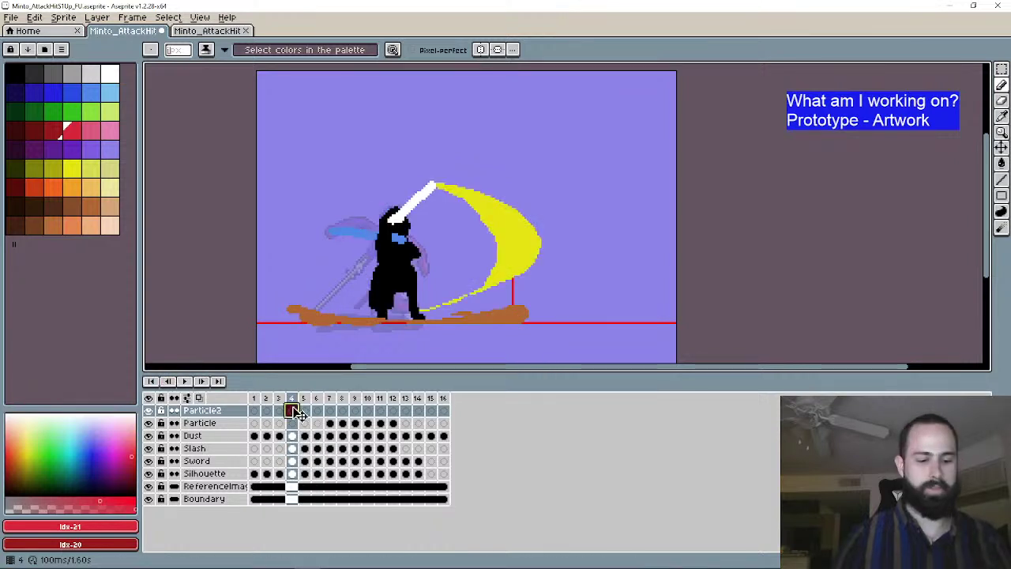
{"action": "left_click_drag", "start_coordinate": [297, 414], "coordinate": [297, 412]}
{"action": "left_click", "coordinate": [202, 382]}
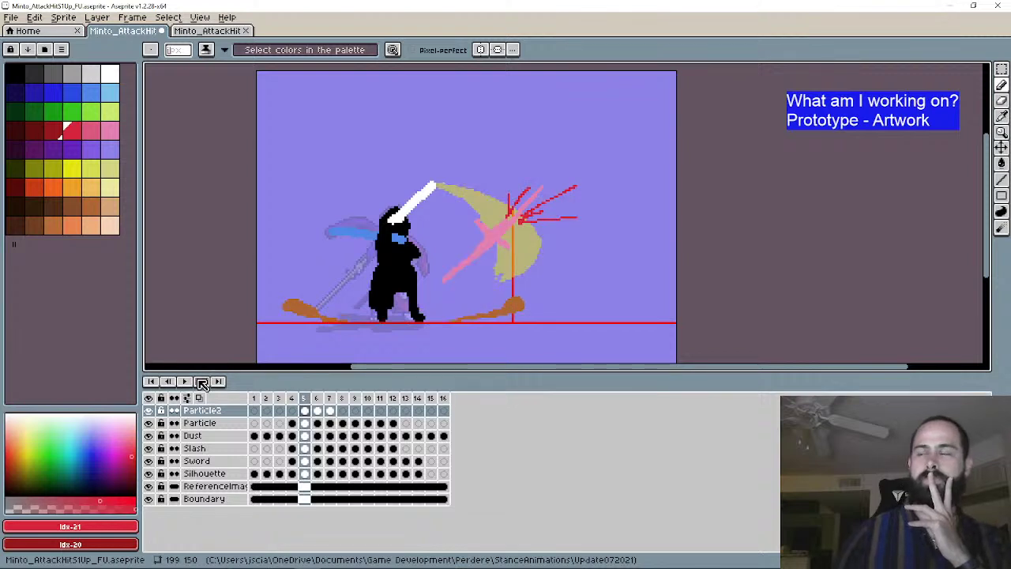
Step: Clear the old block particle cels of frames 8 to 12 on the Particle layer and return to frame 7
{"action": "left_click", "coordinate": [202, 382]}
{"action": "left_click", "coordinate": [202, 382]}
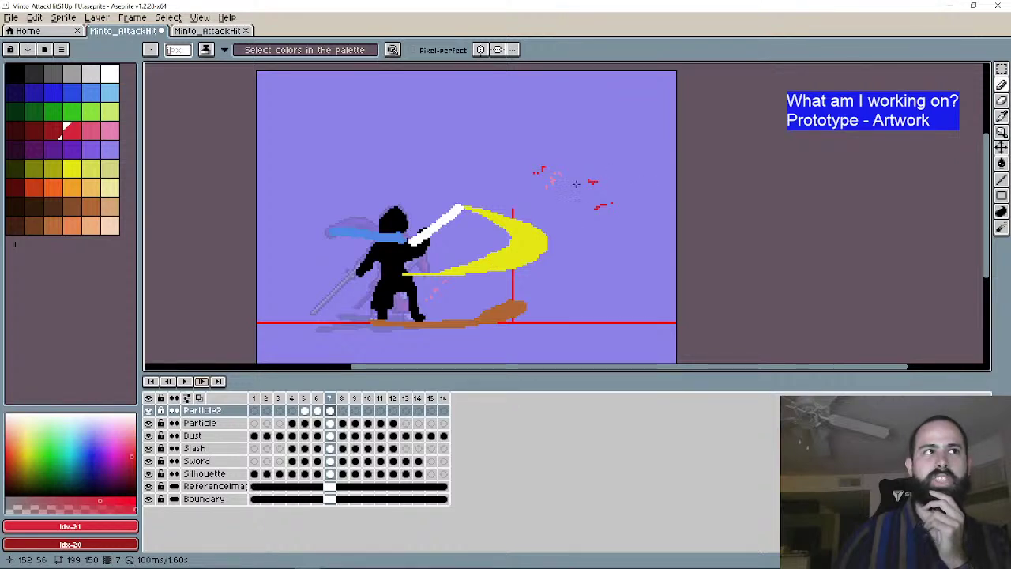
{"action": "scroll", "coordinate": [553, 246], "scroll_direction": "up", "scroll_amount": 2}
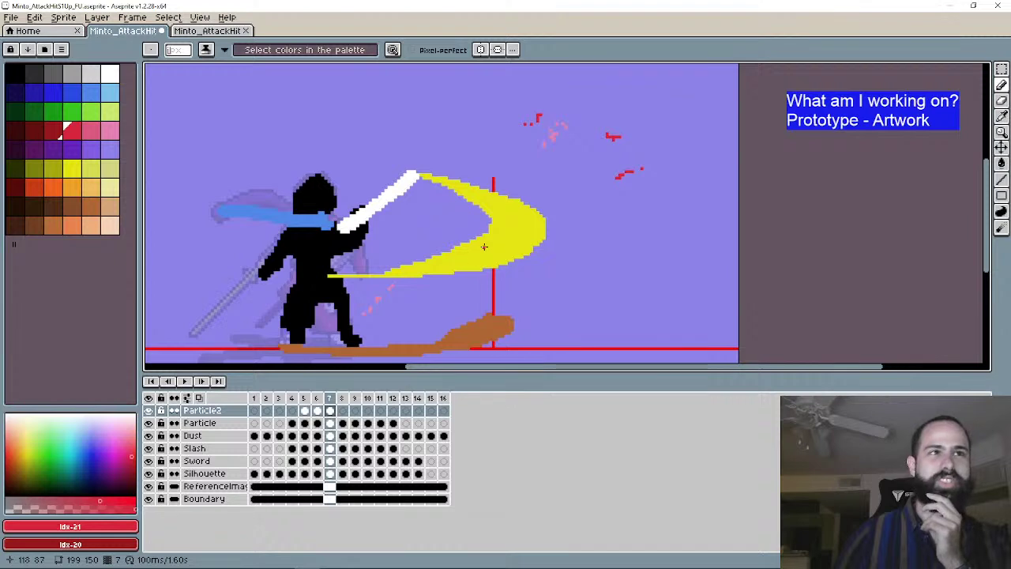
{"action": "left_click_drag", "start_coordinate": [333, 429], "coordinate": [392, 427]}
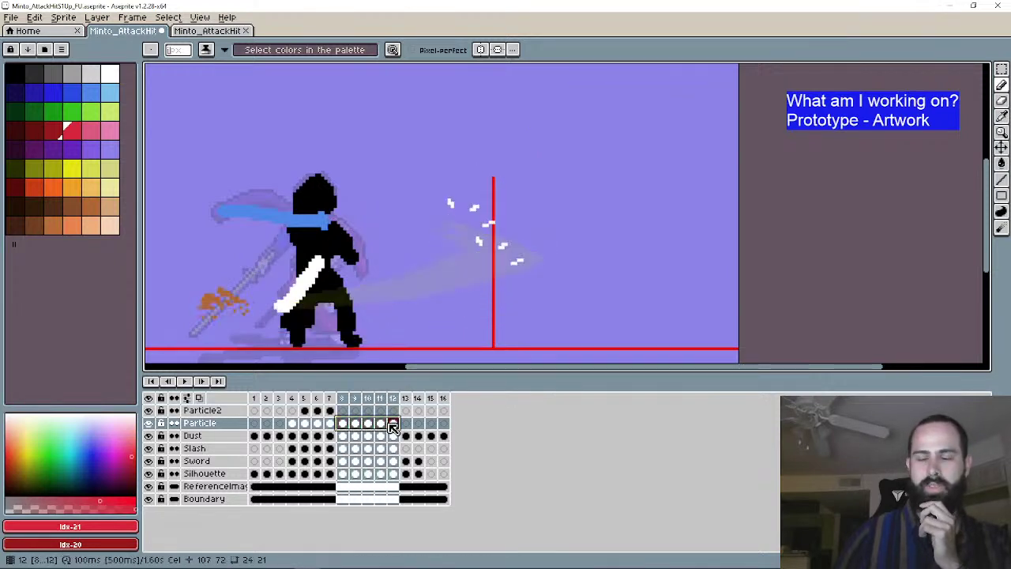
{"action": "left_click", "coordinate": [331, 422]}
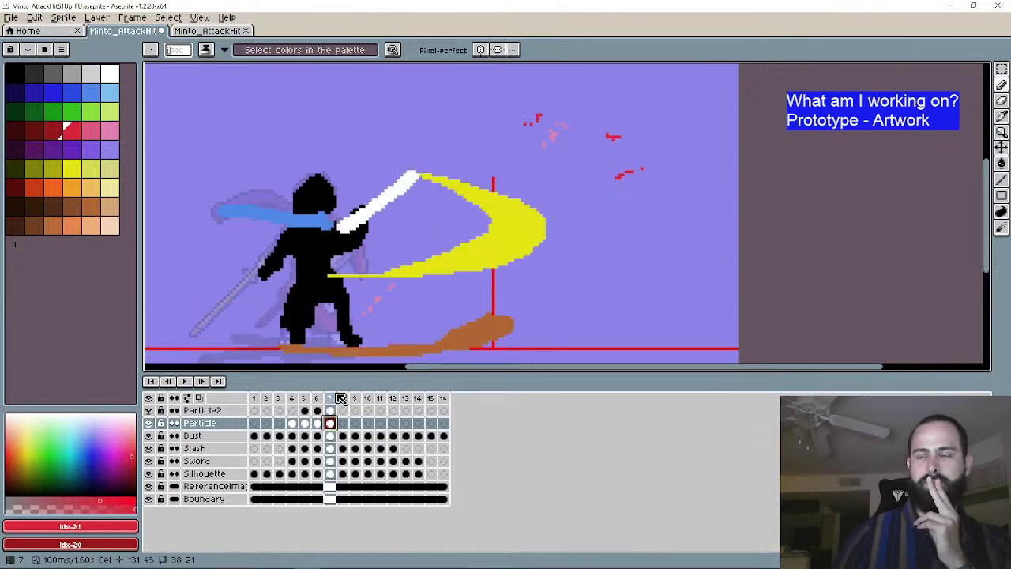
Step: Check the pasted hit particles on frame 5 and select the Particle cel of frame 4
{"action": "left_click", "coordinate": [305, 410]}
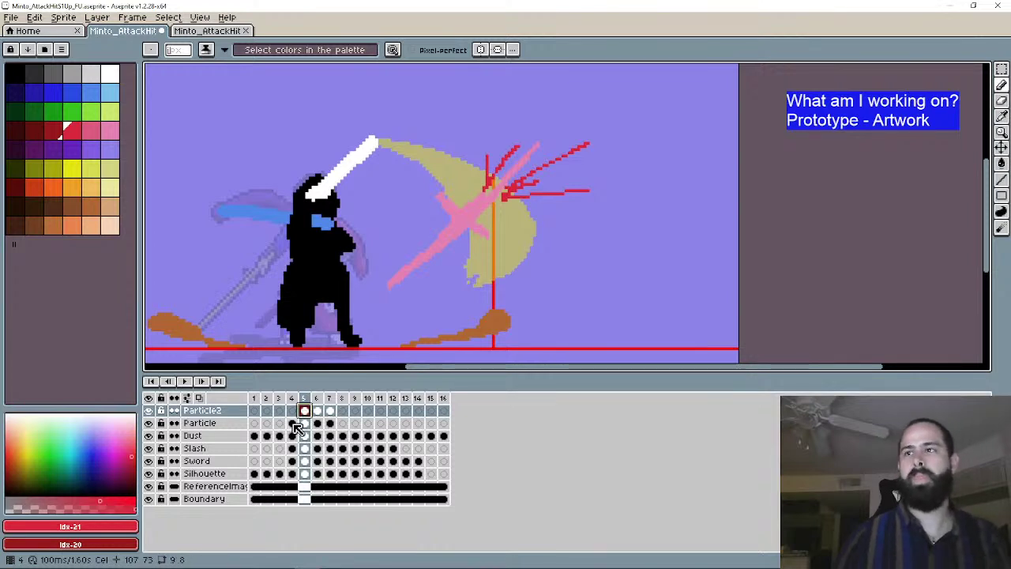
{"action": "left_click", "coordinate": [293, 424]}
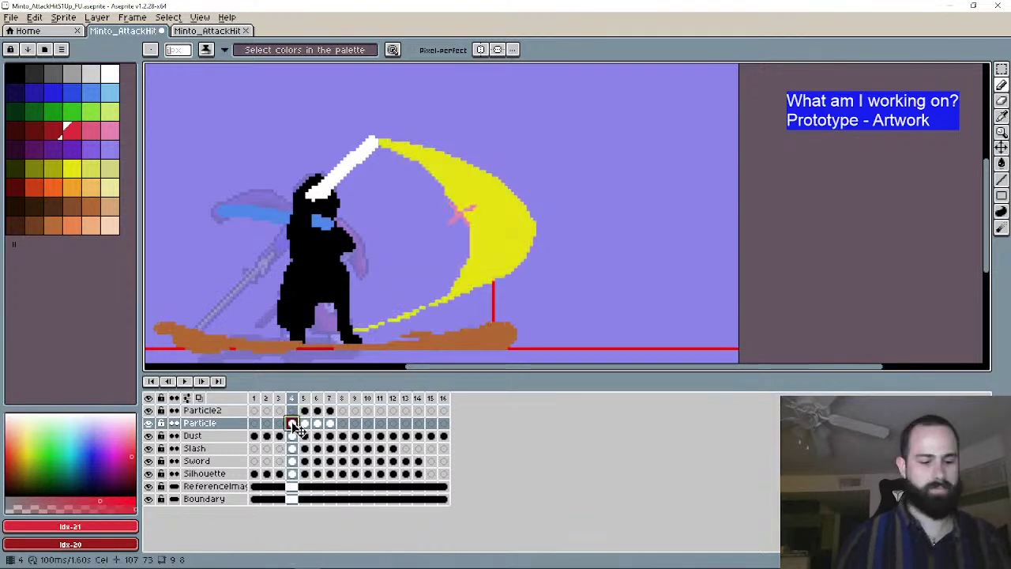
Step: Copy the frame 4 Particle cel to frame 8 and move the pink spark onto the slash's inner curve
{"action": "left_click", "coordinate": [344, 425]}
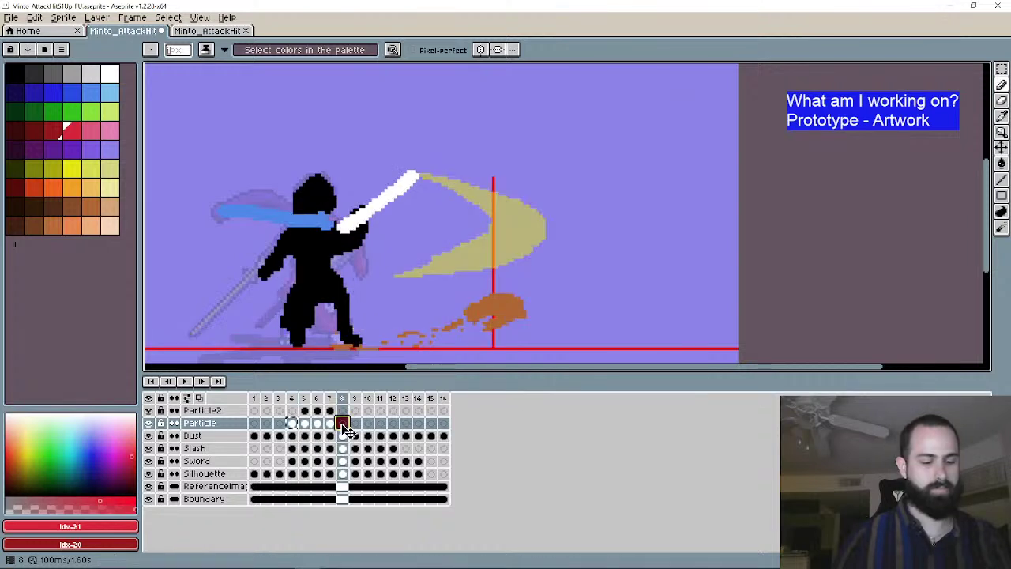
{"action": "key", "text": "v"}
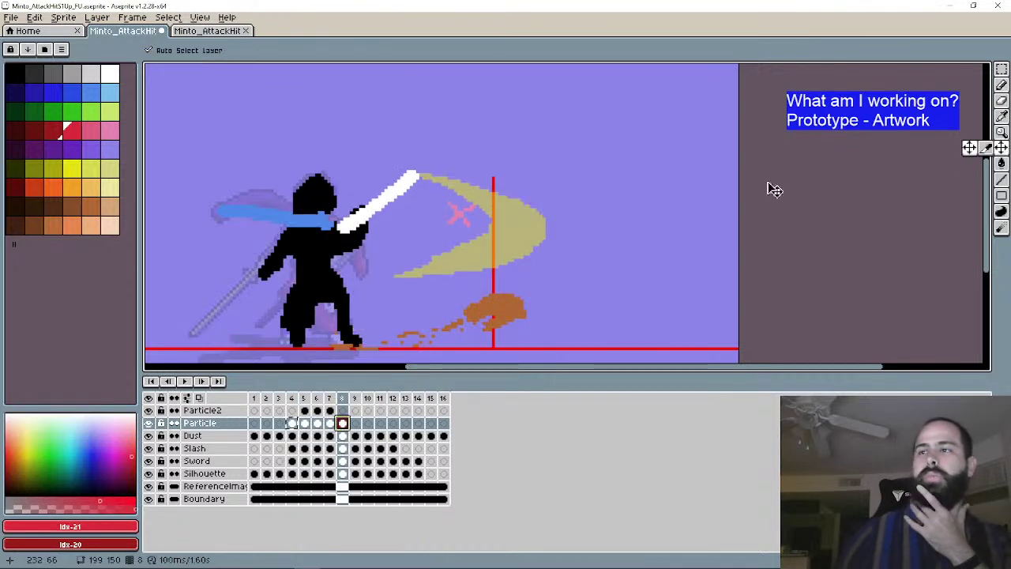
{"action": "left_click_drag", "start_coordinate": [473, 214], "coordinate": [494, 231]}
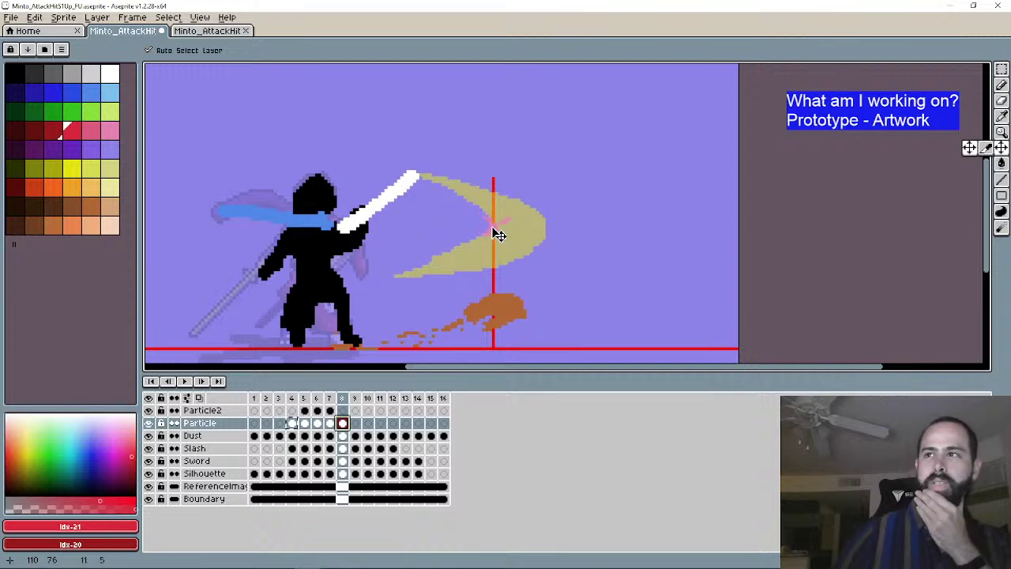
Step: Step back and forth through frames 4 to 8 to compare how the particles and slash progress
{"action": "left_click", "coordinate": [180, 382]}
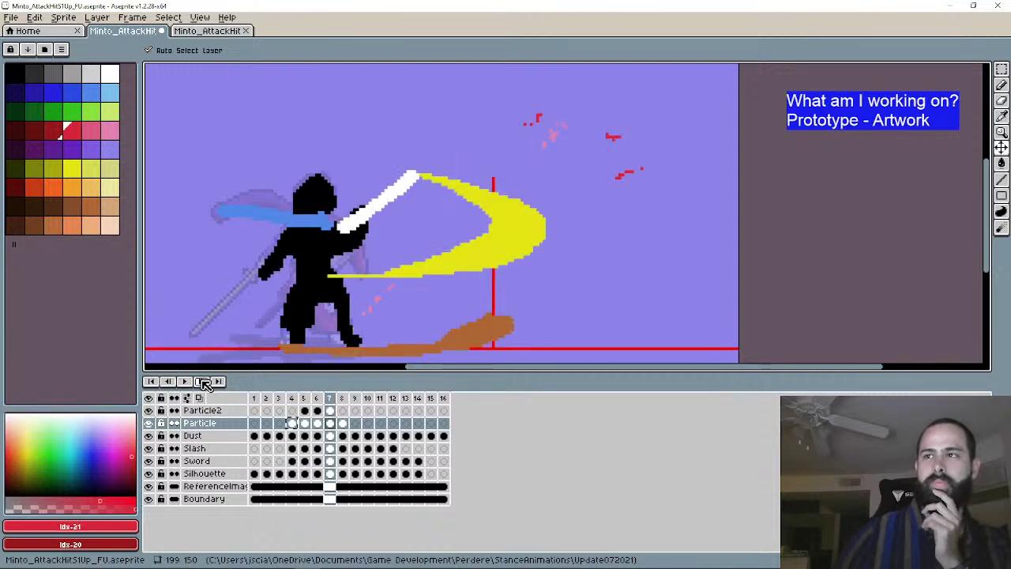
{"action": "left_click", "coordinate": [167, 381]}
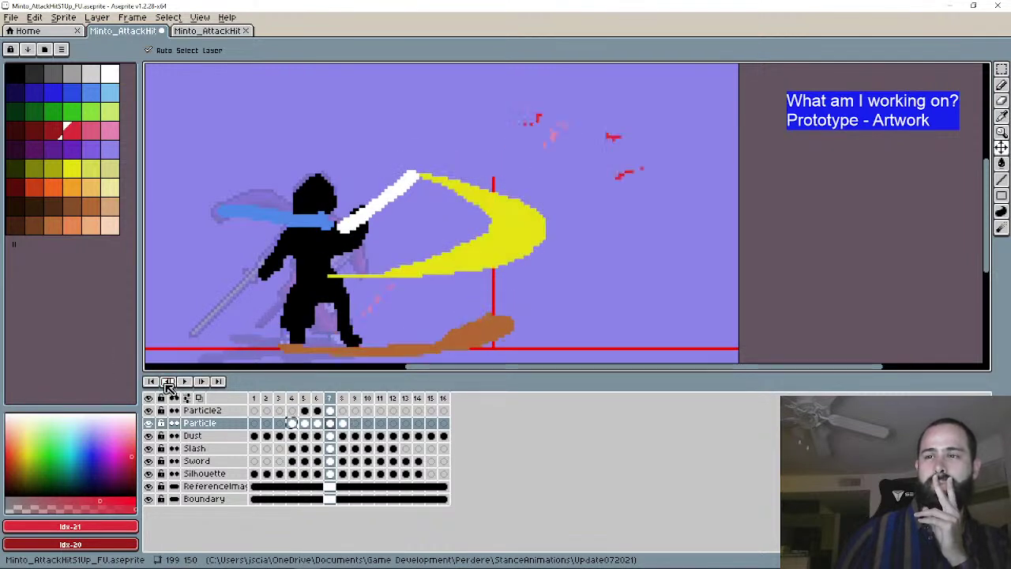
{"action": "left_click", "coordinate": [168, 381]}
{"action": "left_click", "coordinate": [186, 384]}
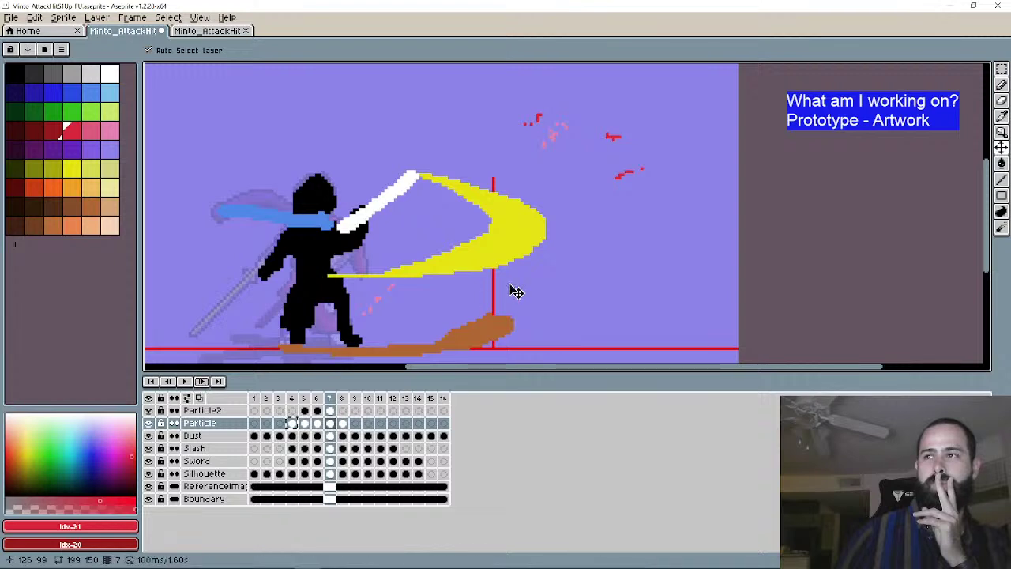
{"action": "left_click", "coordinate": [345, 424]}
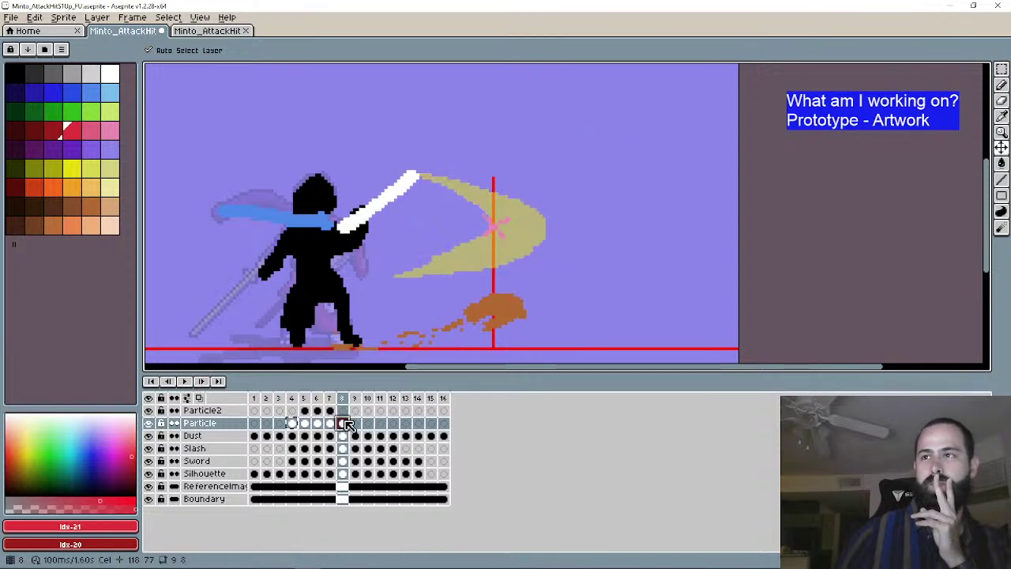
{"action": "left_click", "coordinate": [167, 381]}
{"action": "left_click", "coordinate": [167, 381]}
{"action": "left_click", "coordinate": [167, 382]}
{"action": "left_click", "coordinate": [168, 381]}
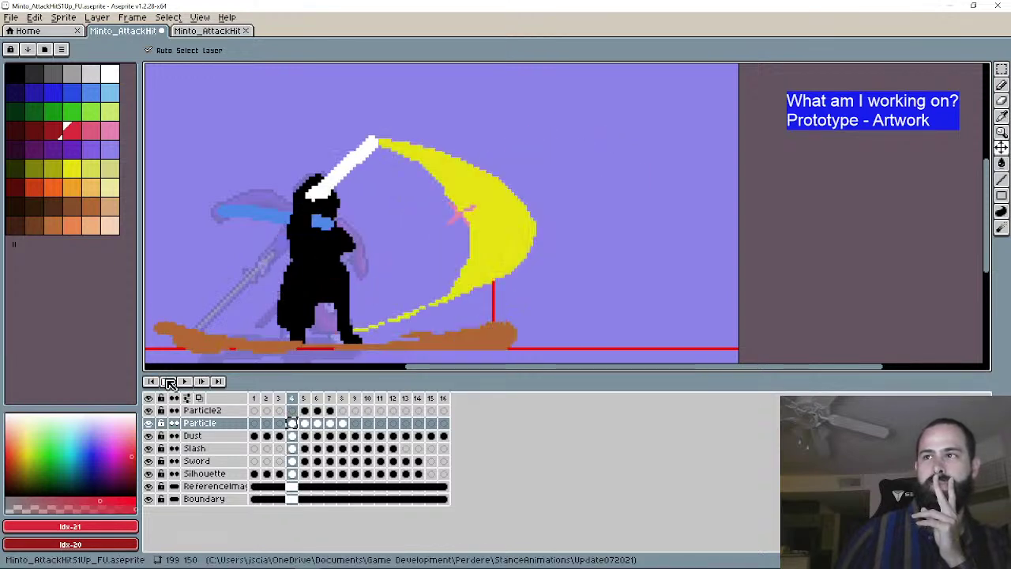
{"action": "left_click", "coordinate": [202, 382]}
{"action": "left_click", "coordinate": [202, 382]}
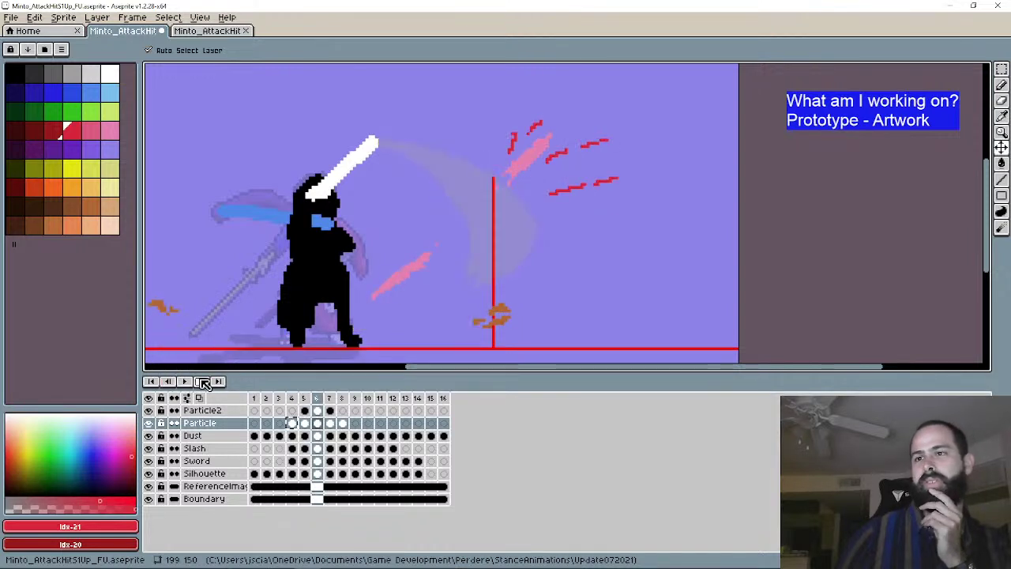
{"action": "left_click", "coordinate": [202, 381]}
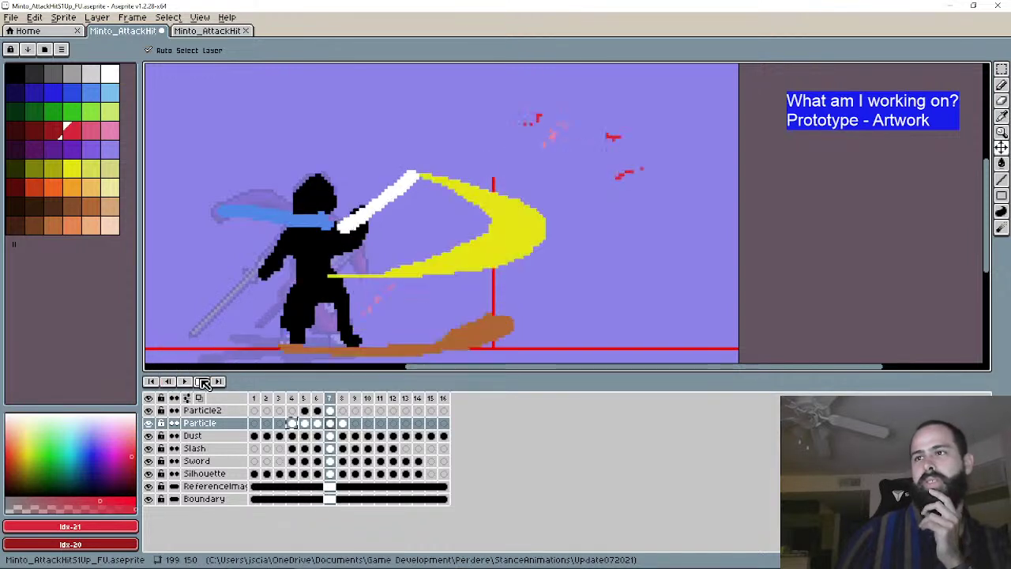
{"action": "left_click", "coordinate": [342, 423]}
Step: Copy the pink spark from Particle frame 8 into the same spot on frame 7, and clear the frame 8 cel
{"action": "left_click", "coordinate": [1001, 70]}
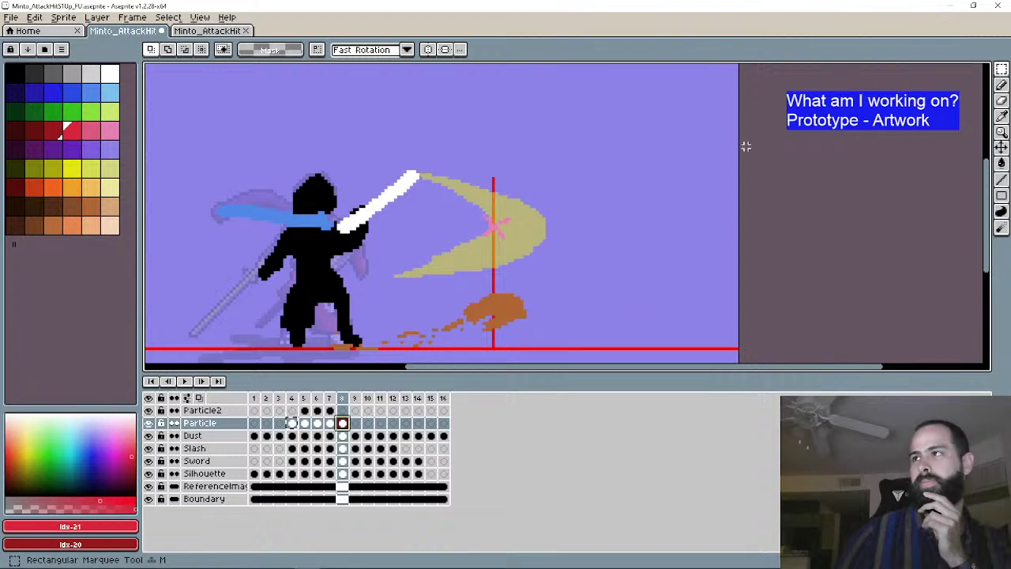
{"action": "left_click_drag", "start_coordinate": [472, 210], "coordinate": [519, 251]}
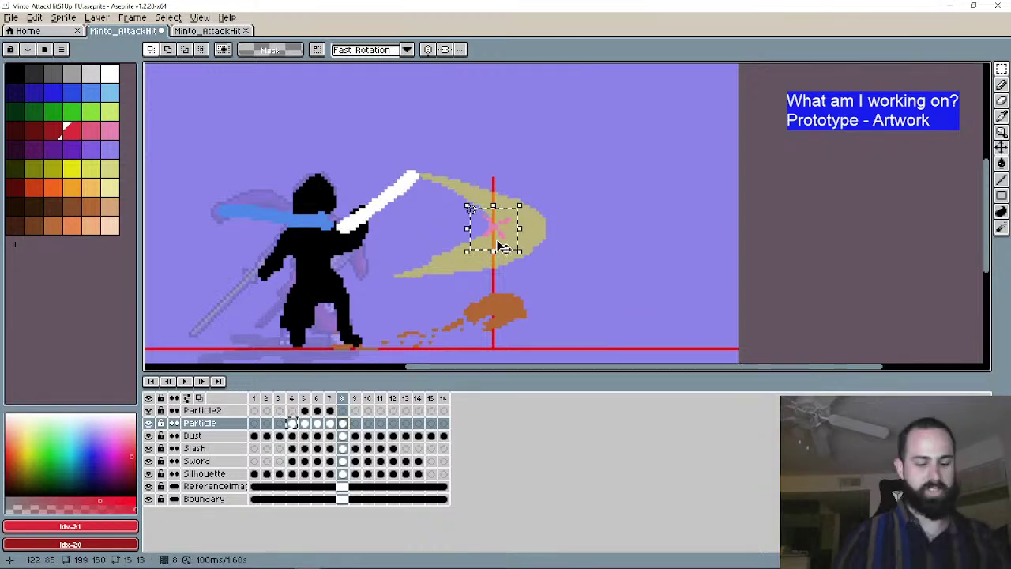
{"action": "key", "text": "comma"}
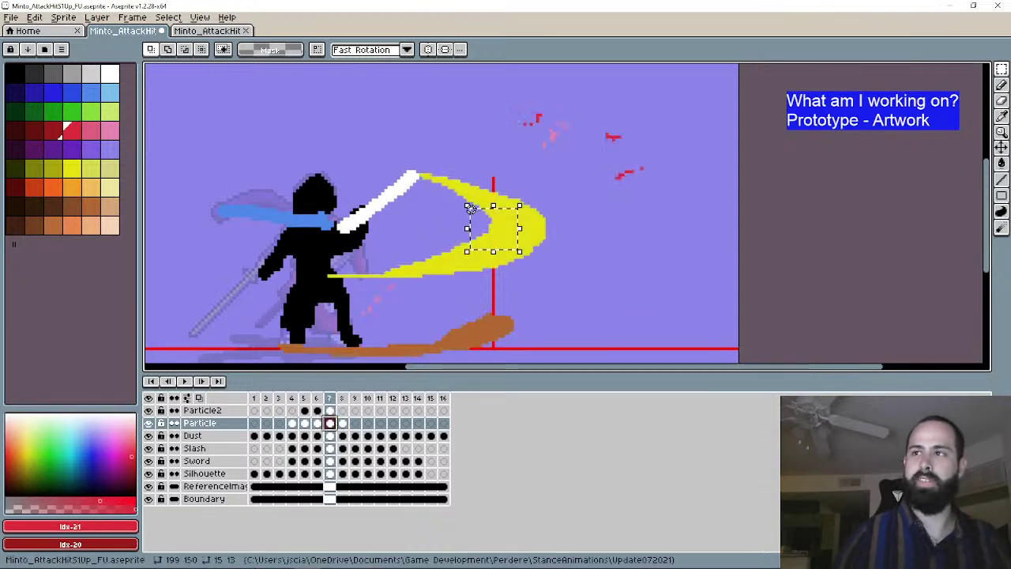
{"action": "left_click", "coordinate": [590, 224]}
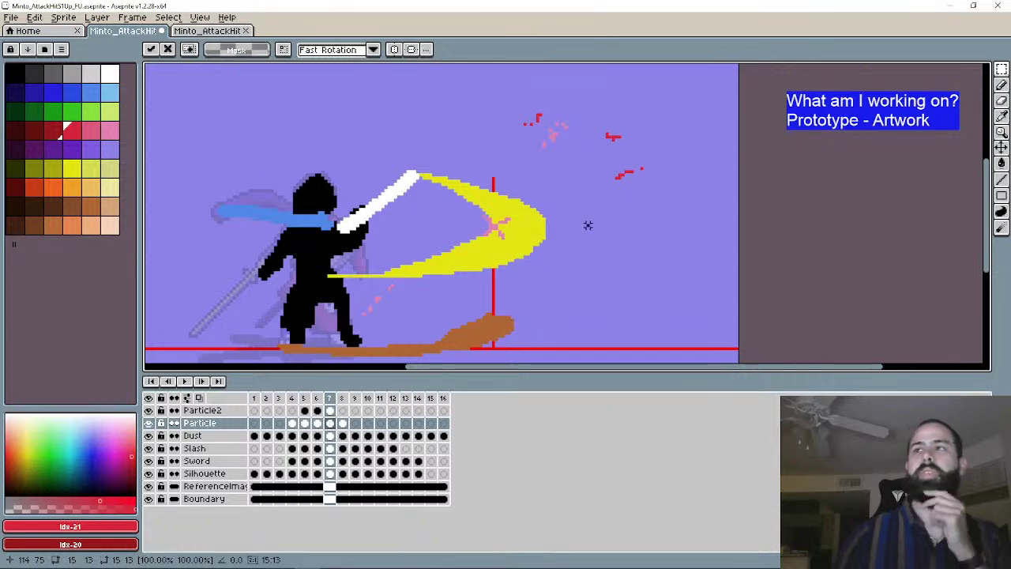
{"action": "left_click", "coordinate": [343, 424]}
{"action": "key", "text": "comma"}
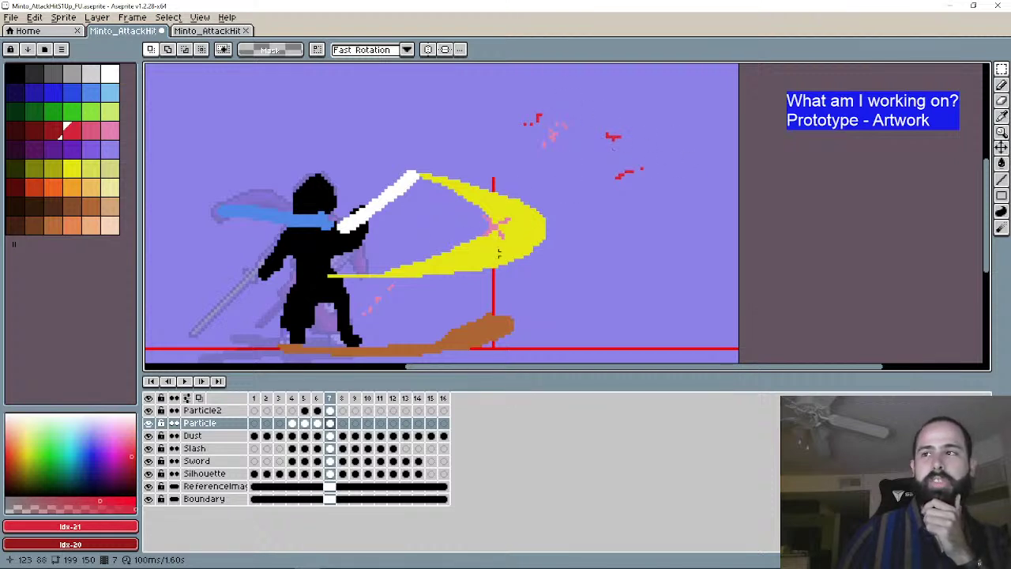
Step: On Particle frame 7, draw a diagonal pink (Idx-23) streak through the spark, from the sword tip to beyond the slash
{"action": "left_click", "coordinate": [330, 422]}
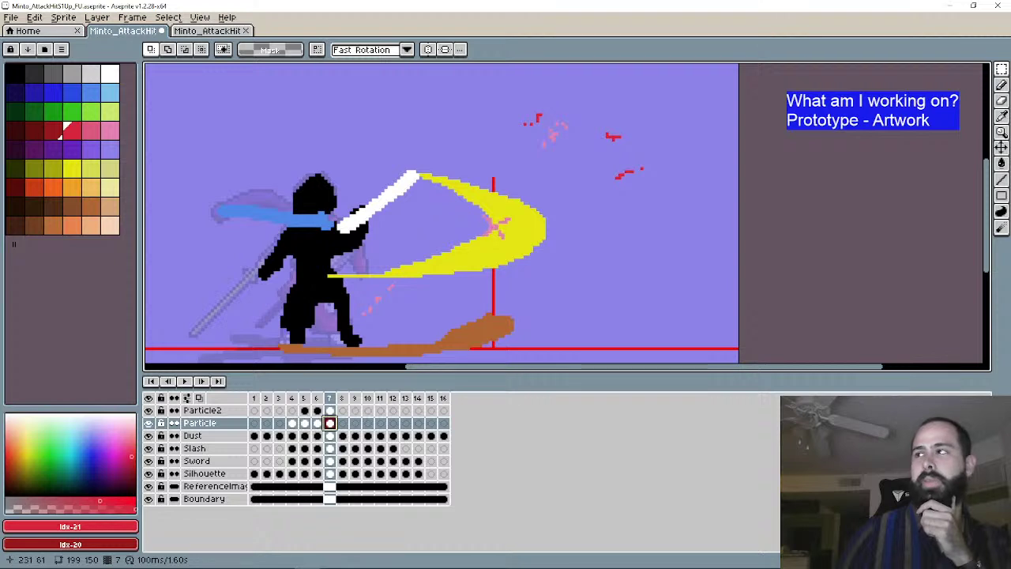
{"action": "scroll", "coordinate": [453, 197], "scroll_direction": "up", "scroll_amount": 1}
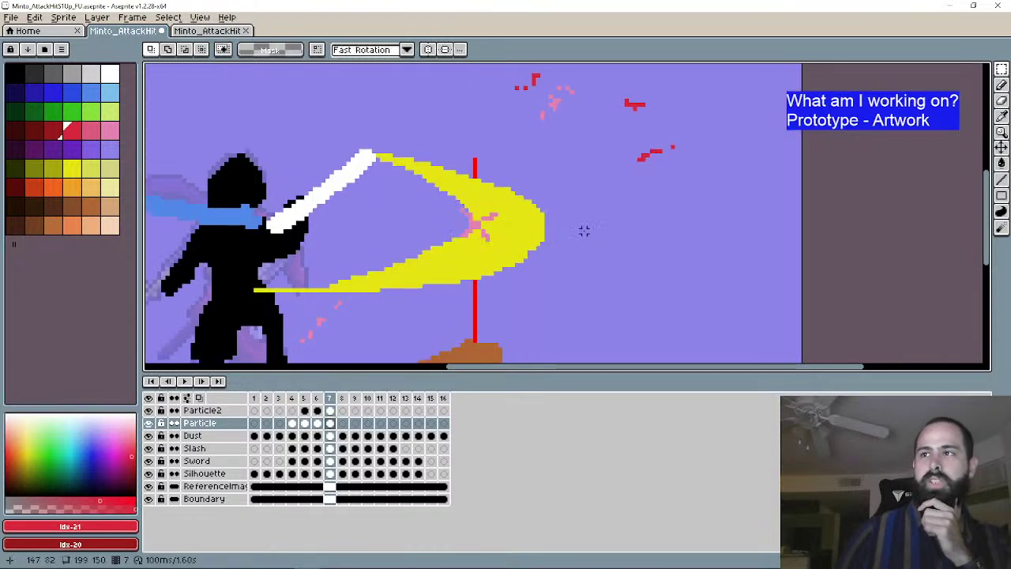
{"action": "scroll", "coordinate": [584, 230], "scroll_direction": "down", "scroll_amount": 1}
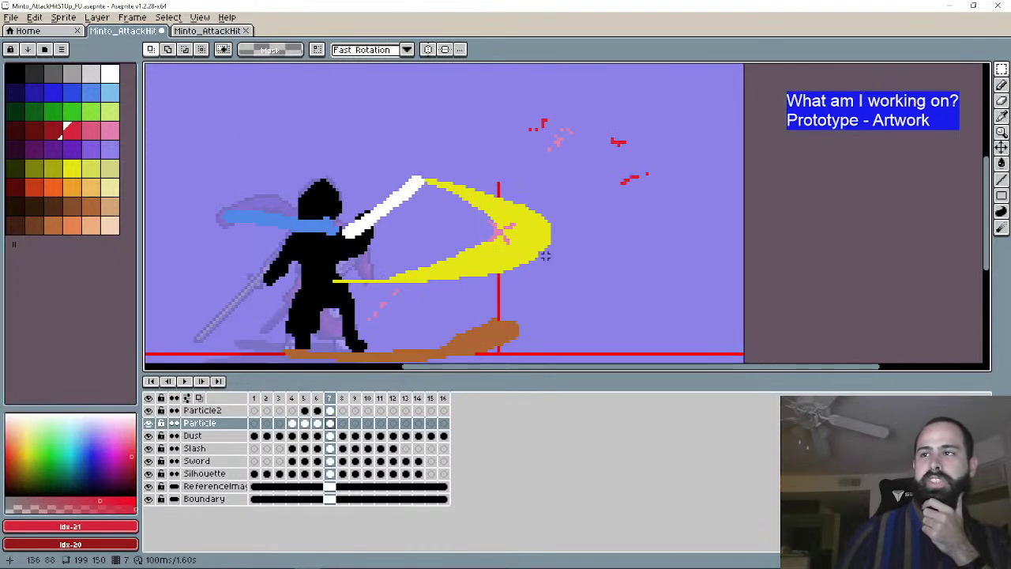
{"action": "left_click", "coordinate": [305, 423]}
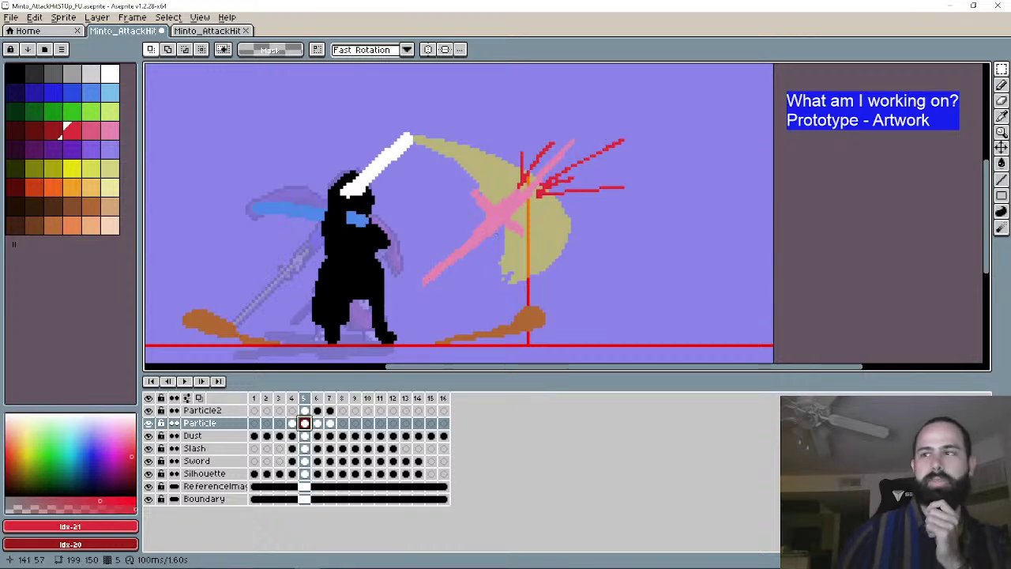
{"action": "left_click", "coordinate": [201, 380]}
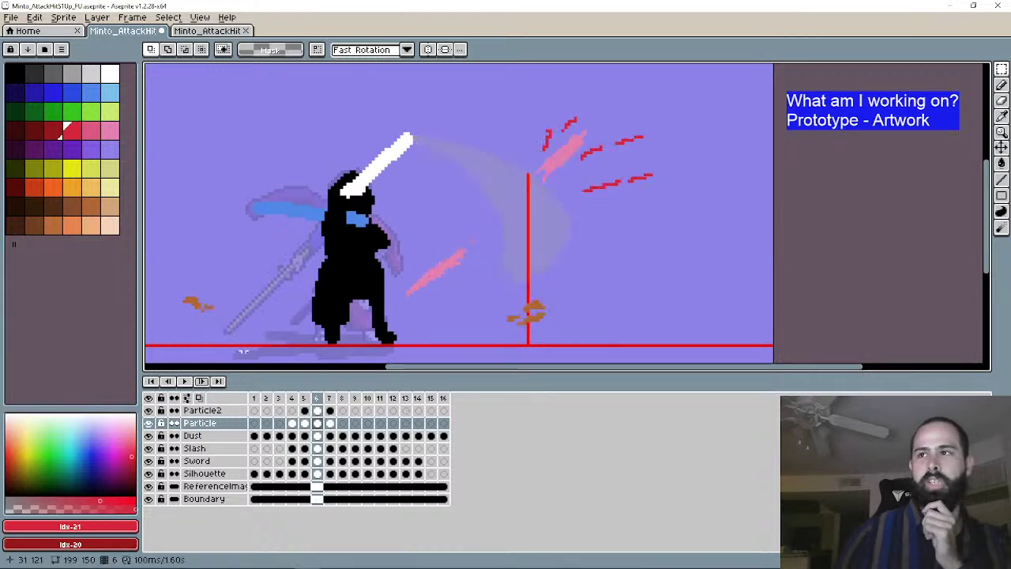
{"action": "left_click", "coordinate": [201, 380]}
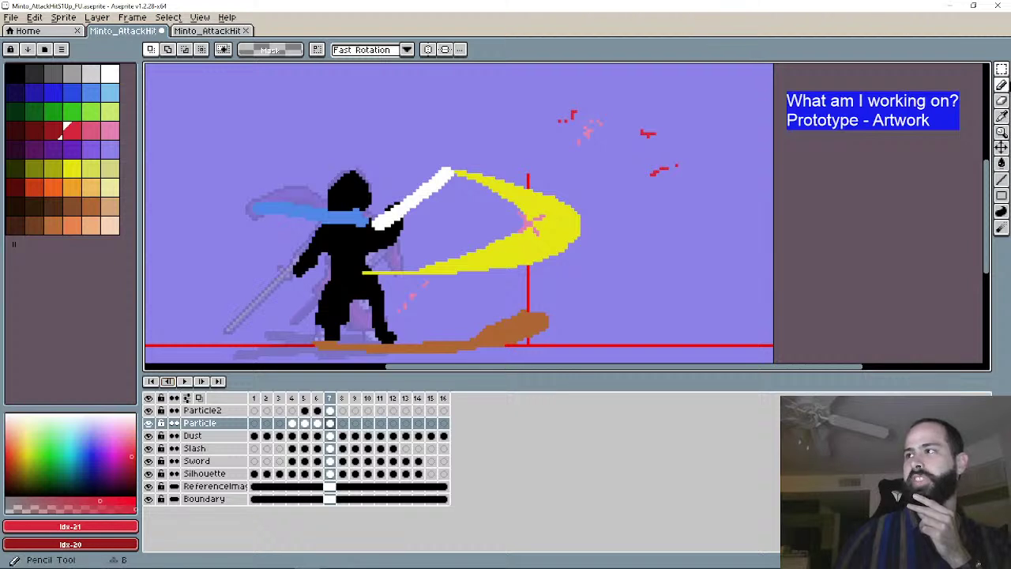
{"action": "key", "text": "b"}
{"action": "left_click", "coordinate": [109, 130]}
{"action": "scroll", "coordinate": [547, 277], "scroll_direction": "up", "scroll_amount": 1}
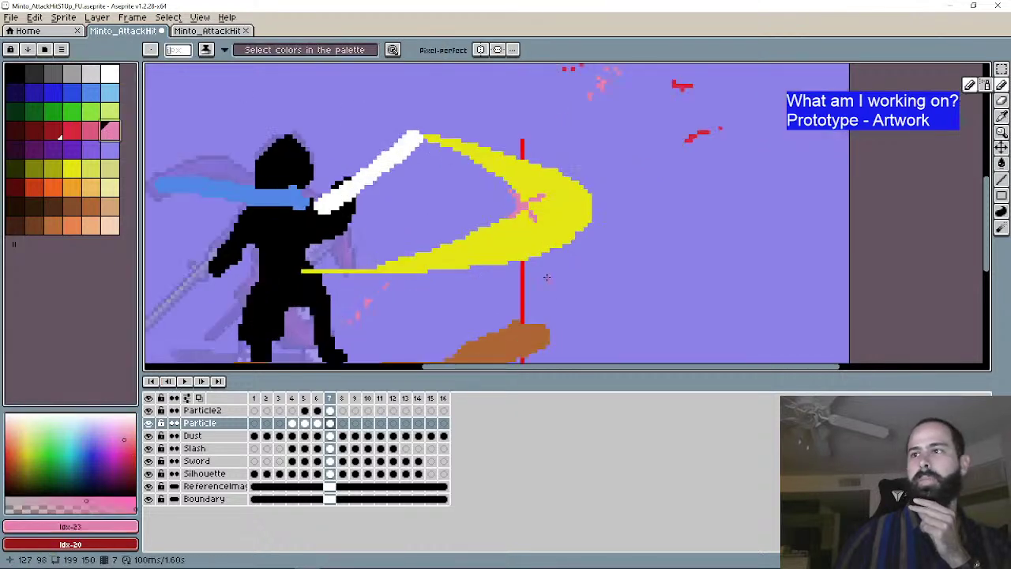
{"action": "left_click_drag", "start_coordinate": [501, 191], "coordinate": [548, 214]}
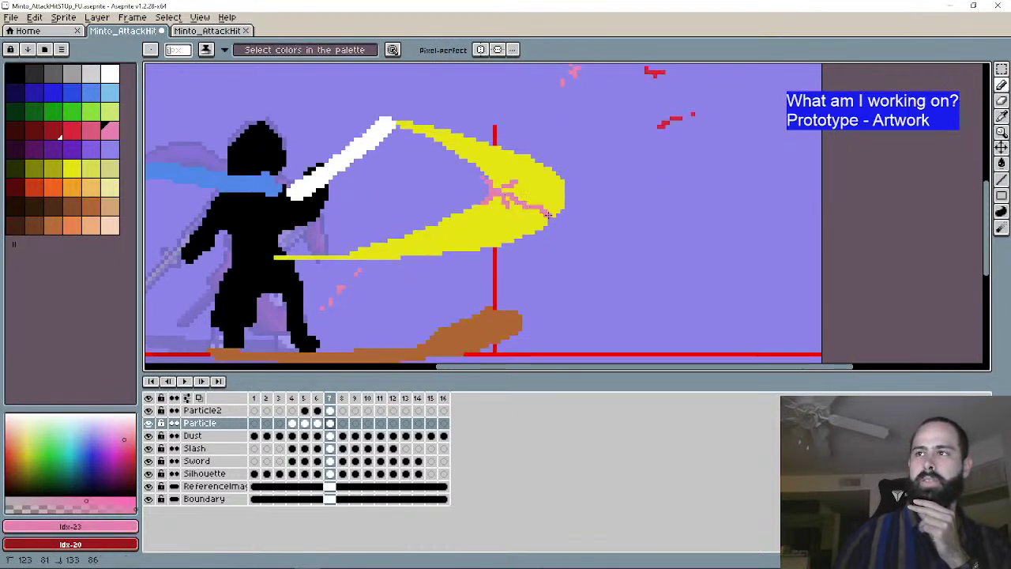
{"action": "left_click_drag", "start_coordinate": [590, 242], "coordinate": [612, 258]}
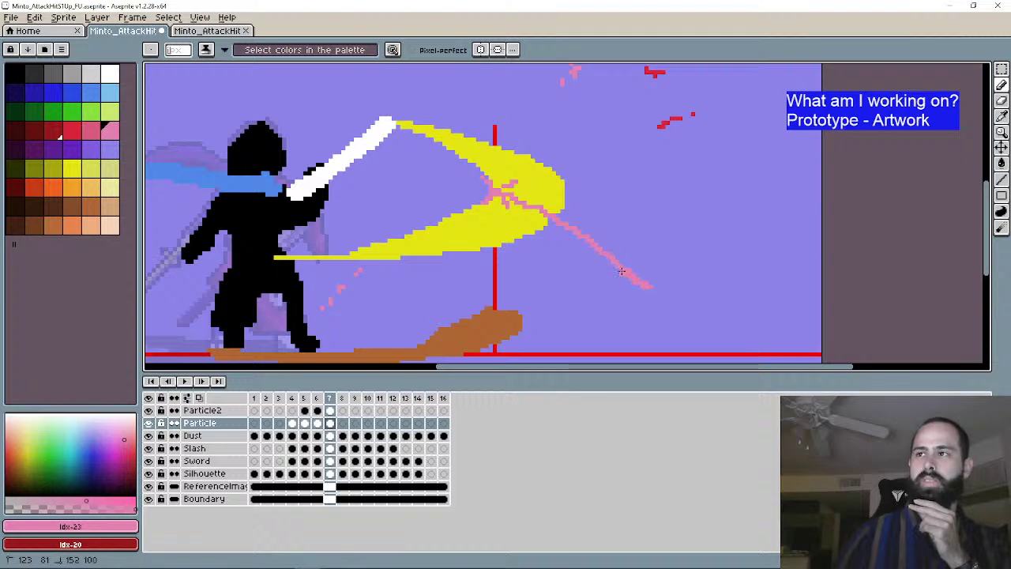
{"action": "left_click_drag", "start_coordinate": [474, 185], "coordinate": [411, 152]}
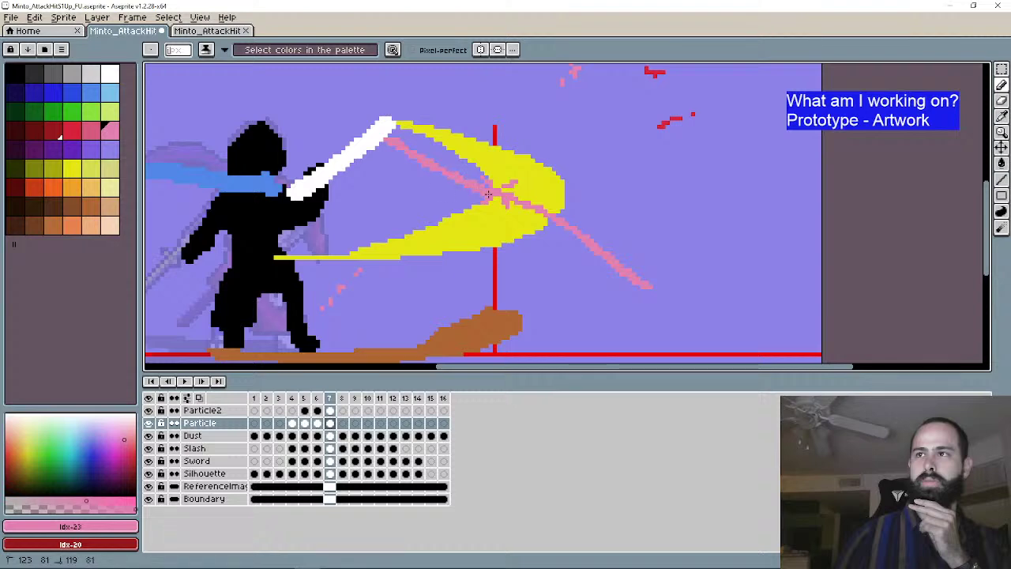
{"action": "left_click", "coordinate": [167, 381]}
{"action": "left_click", "coordinate": [307, 428]}
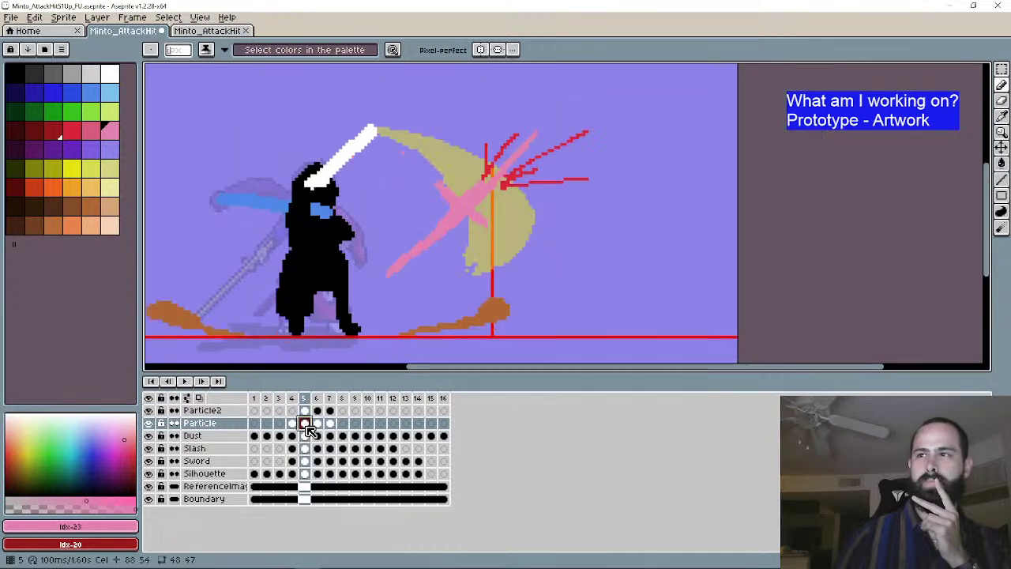
{"action": "left_click", "coordinate": [318, 423]}
{"action": "left_click", "coordinate": [330, 422]}
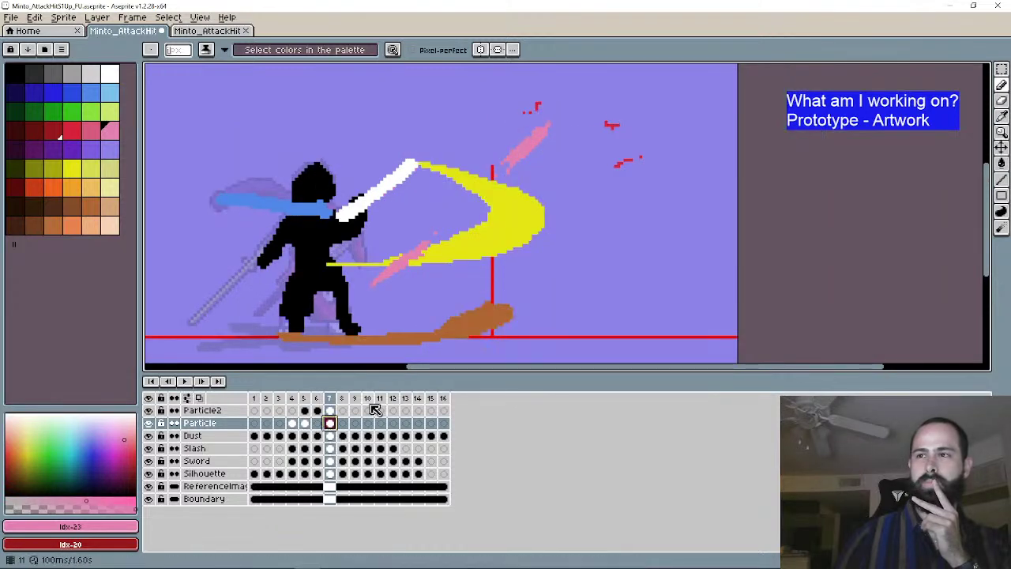
{"action": "key", "text": "ctrl+z"}
Step: Thicken the middle of the pink streak on Particle frame 7 and add four short rays around the spark's centre
{"action": "left_click", "coordinate": [330, 422]}
{"action": "scroll", "coordinate": [477, 239], "scroll_direction": "up", "scroll_amount": 2}
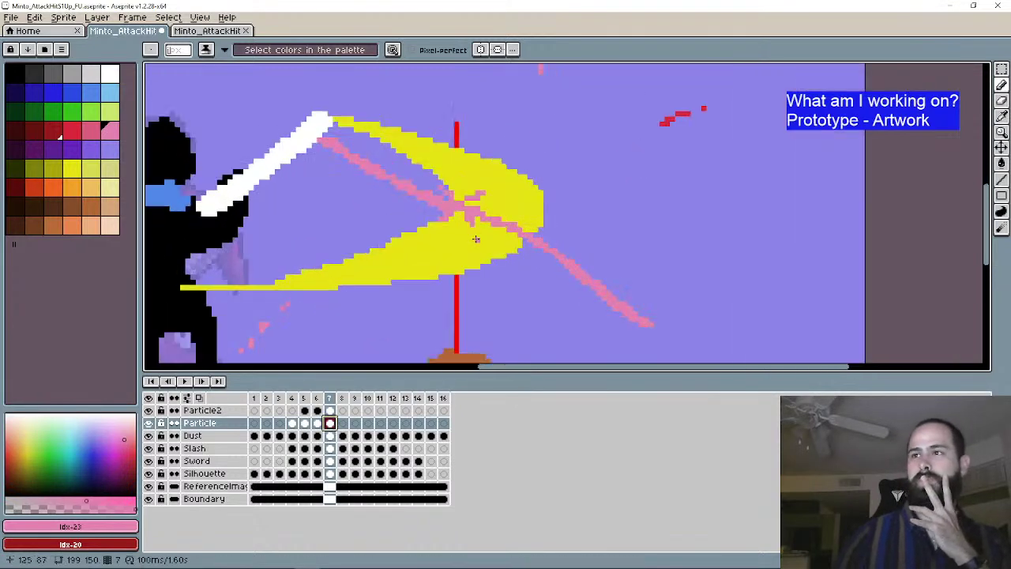
{"action": "left_click_drag", "start_coordinate": [461, 205], "coordinate": [509, 223]}
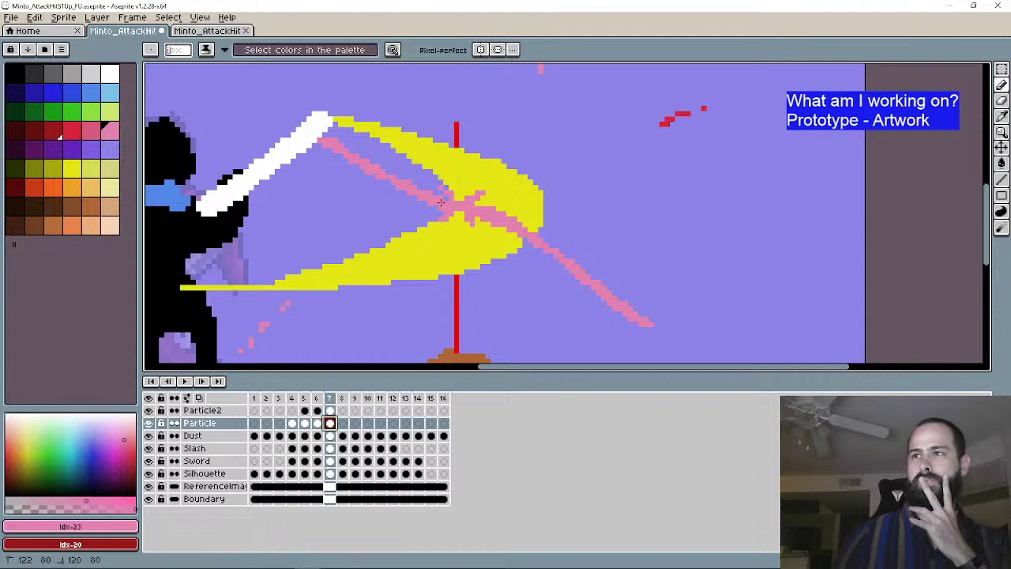
{"action": "left_click_drag", "start_coordinate": [441, 203], "coordinate": [528, 245]}
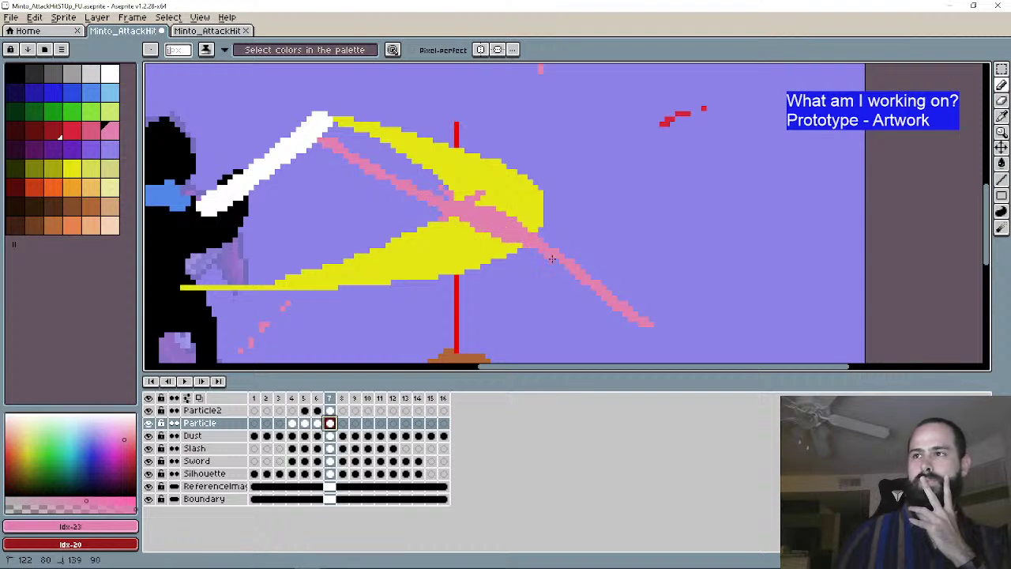
{"action": "left_click_drag", "start_coordinate": [467, 223], "coordinate": [446, 213]}
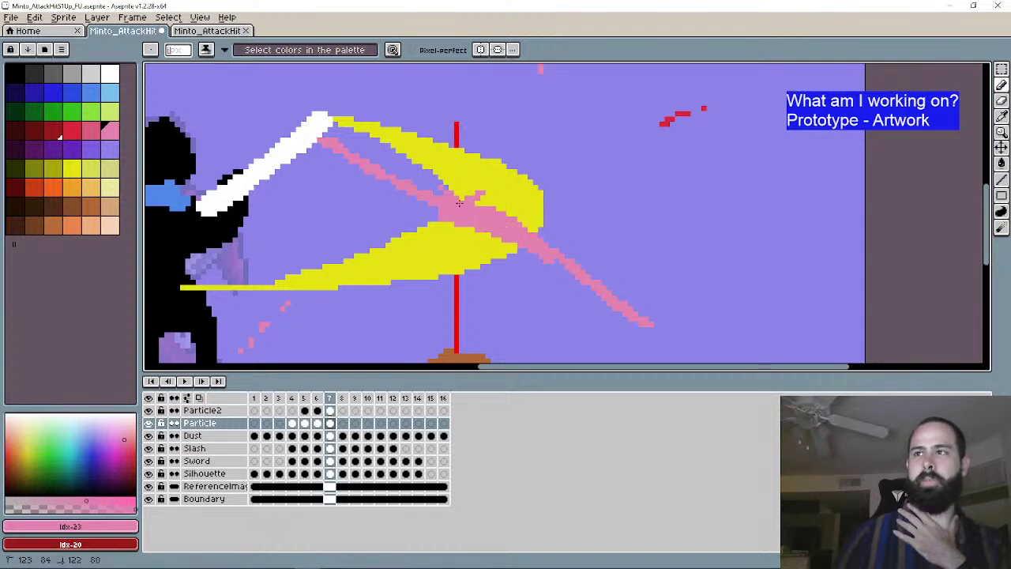
{"action": "mouse_move", "coordinate": [511, 177]}
{"action": "left_mouse_down"}
{"action": "mouse_move", "coordinate": [447, 194]}
{"action": "mouse_move", "coordinate": [446, 169]}
{"action": "mouse_move", "coordinate": [436, 166]}
{"action": "mouse_move", "coordinate": [451, 207]}
{"action": "mouse_move", "coordinate": [387, 236]}
{"action": "left_mouse_up"}
{"action": "left_click_drag", "start_coordinate": [470, 225], "coordinate": [474, 276]}
{"action": "left_click_drag", "start_coordinate": [441, 162], "coordinate": [442, 175]}
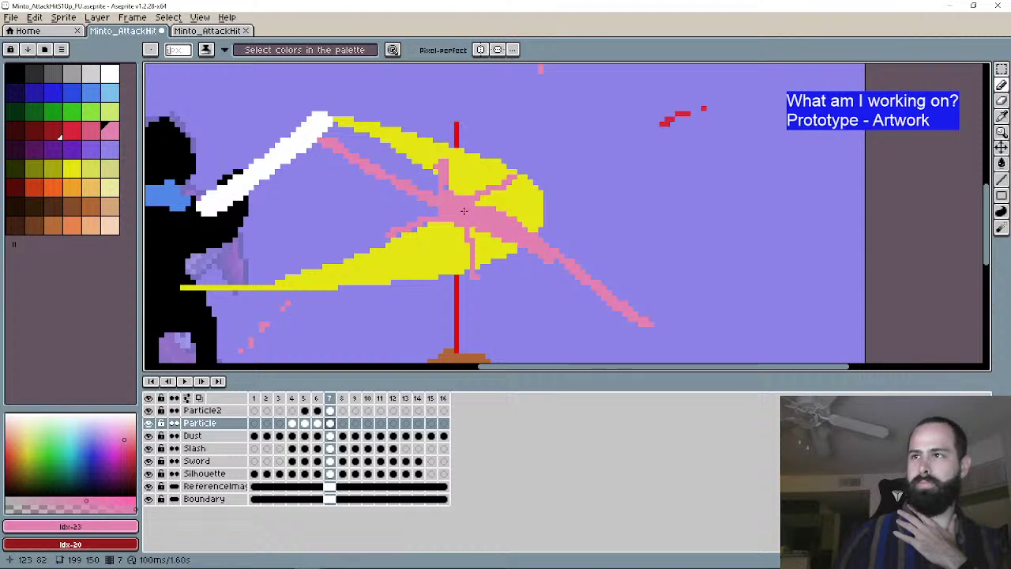
{"action": "left_click_drag", "start_coordinate": [463, 210], "coordinate": [563, 265]}
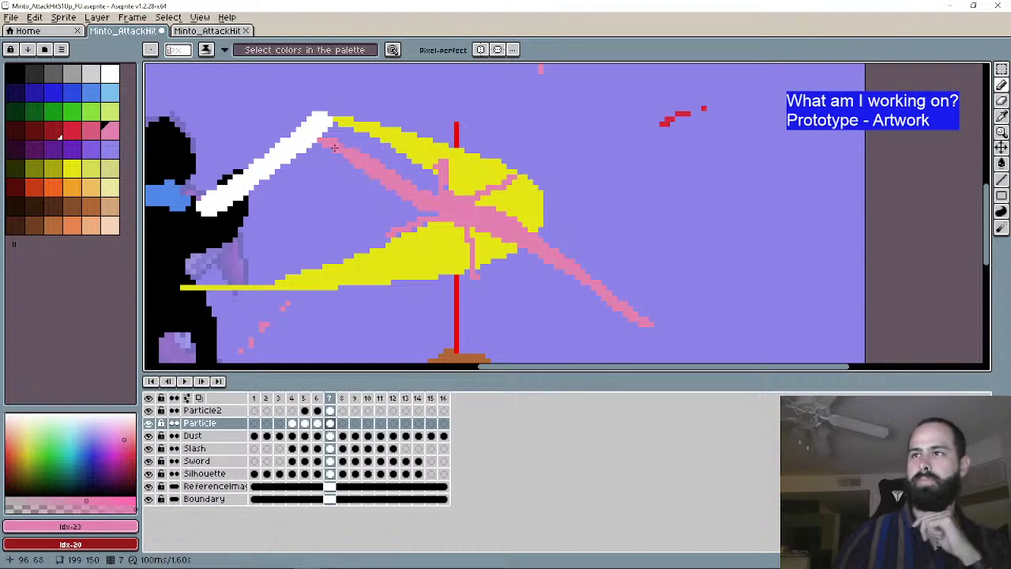
Step: Erase the outer end of the pink streak where it extends down past the yellow slash on frame 7
{"action": "scroll", "coordinate": [456, 229], "scroll_direction": "down", "scroll_amount": 2}
{"action": "scroll", "coordinate": [456, 229], "scroll_direction": "up", "scroll_amount": 1}
{"action": "left_click", "coordinate": [1002, 116]}
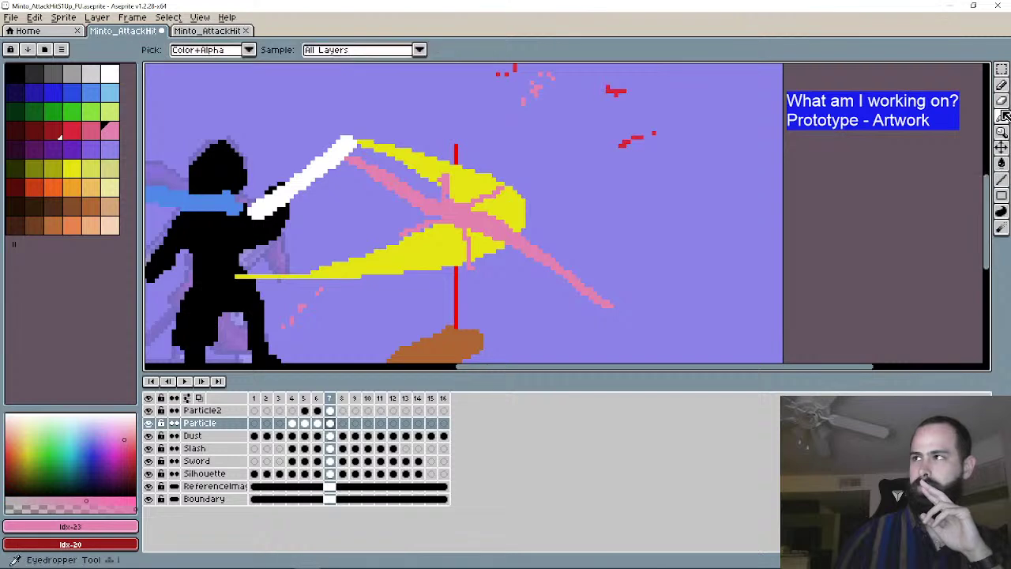
{"action": "left_click", "coordinate": [1001, 101]}
{"action": "left_click_drag", "start_coordinate": [625, 309], "coordinate": [619, 302]}
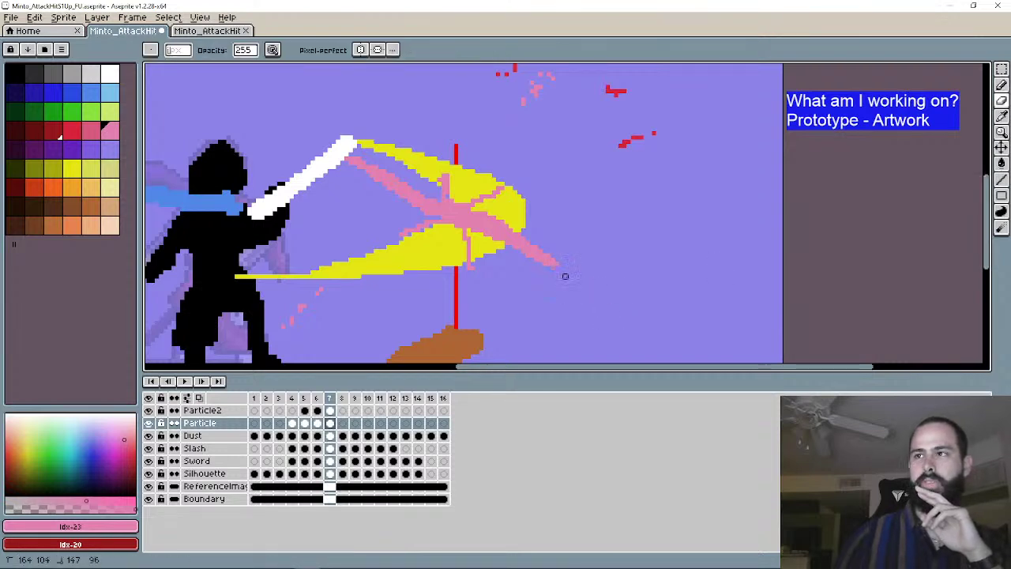
Step: Redraw the outer end of the pink streak on Particle frame 7 as a tapered point extending beyond the slash
{"action": "left_click", "coordinate": [1002, 85]}
{"action": "left_click_drag", "start_coordinate": [588, 272], "coordinate": [565, 265]}
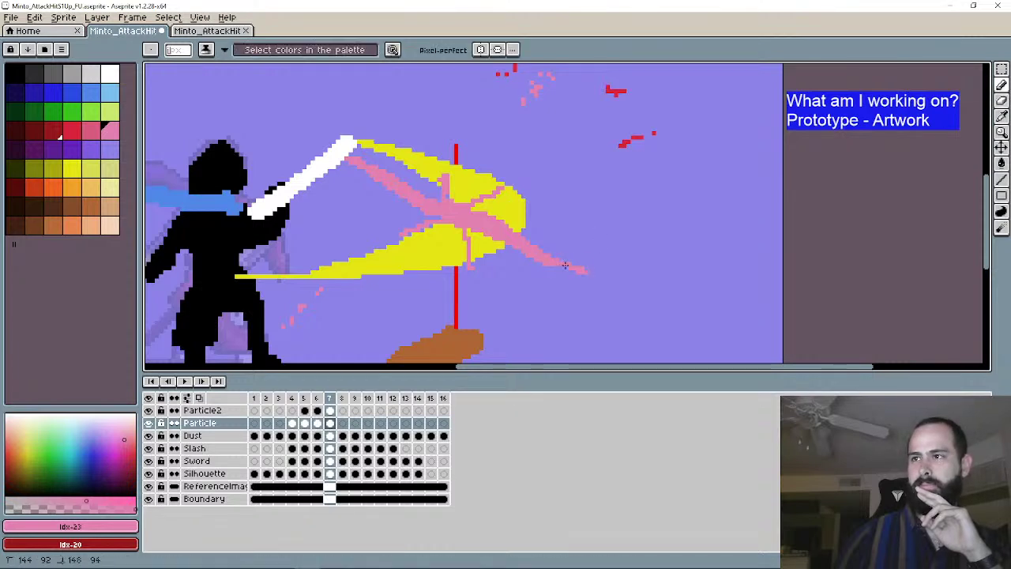
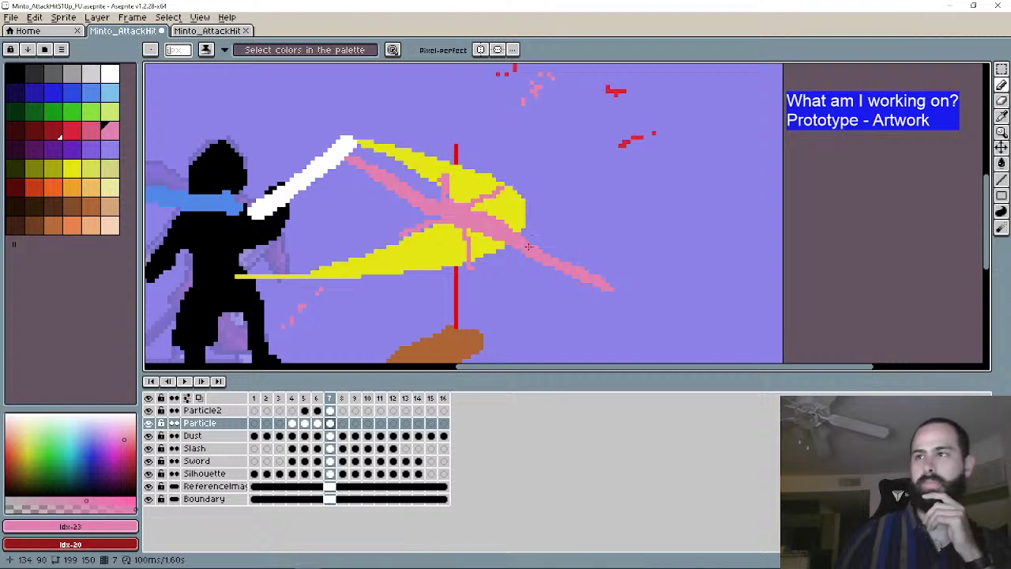
Step: Compare the frame 7 pink streak with the particle effects on frames 4 to 6
{"action": "left_click", "coordinate": [167, 381]}
{"action": "left_click", "coordinate": [166, 381]}
{"action": "left_click", "coordinate": [167, 381]}
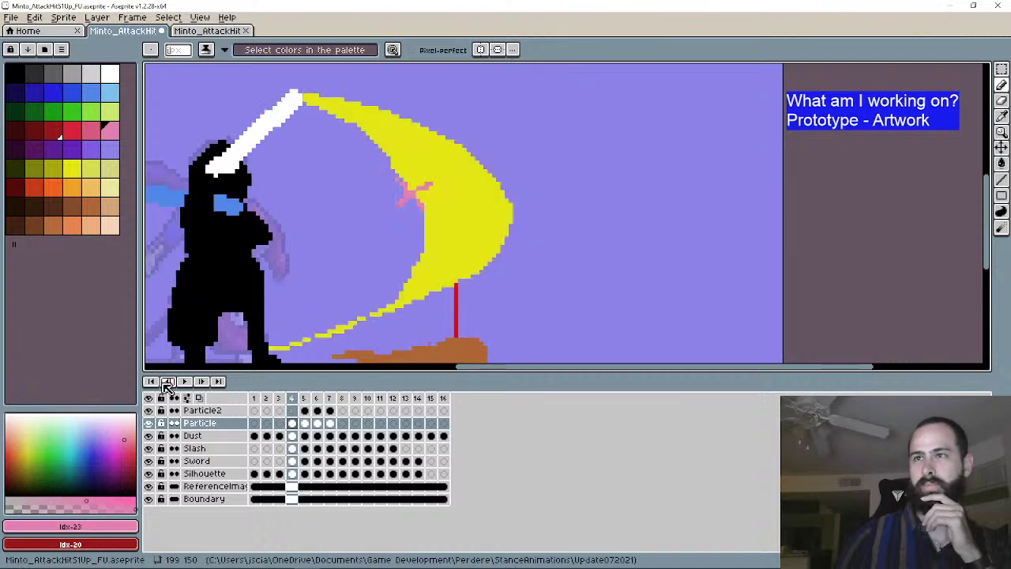
{"action": "left_click", "coordinate": [201, 381]}
{"action": "left_click", "coordinate": [202, 382]}
{"action": "left_click", "coordinate": [201, 381]}
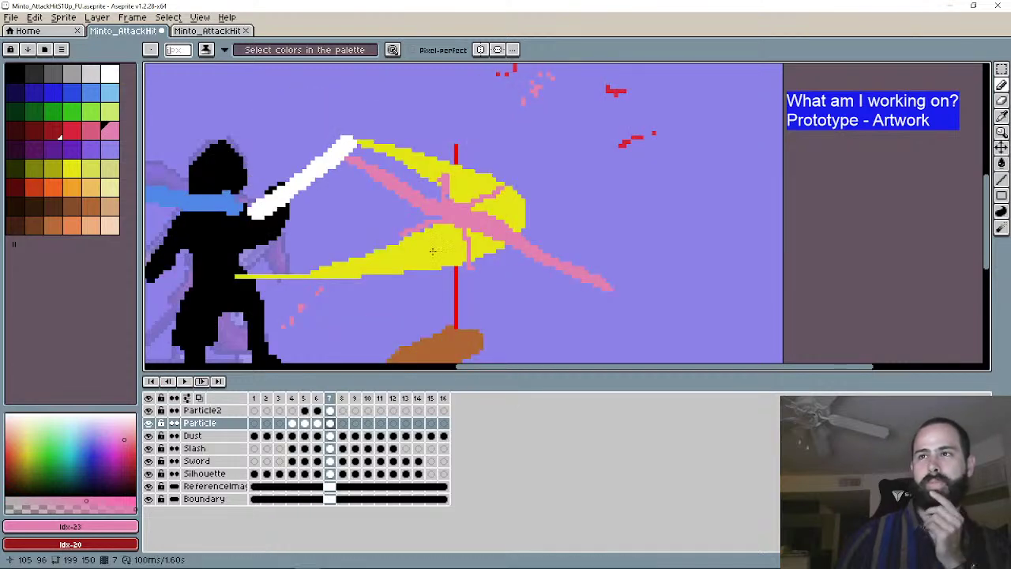
{"action": "scroll", "coordinate": [439, 248], "scroll_direction": "down", "scroll_amount": 2}
{"action": "scroll", "coordinate": [439, 248], "scroll_direction": "up", "scroll_amount": 1}
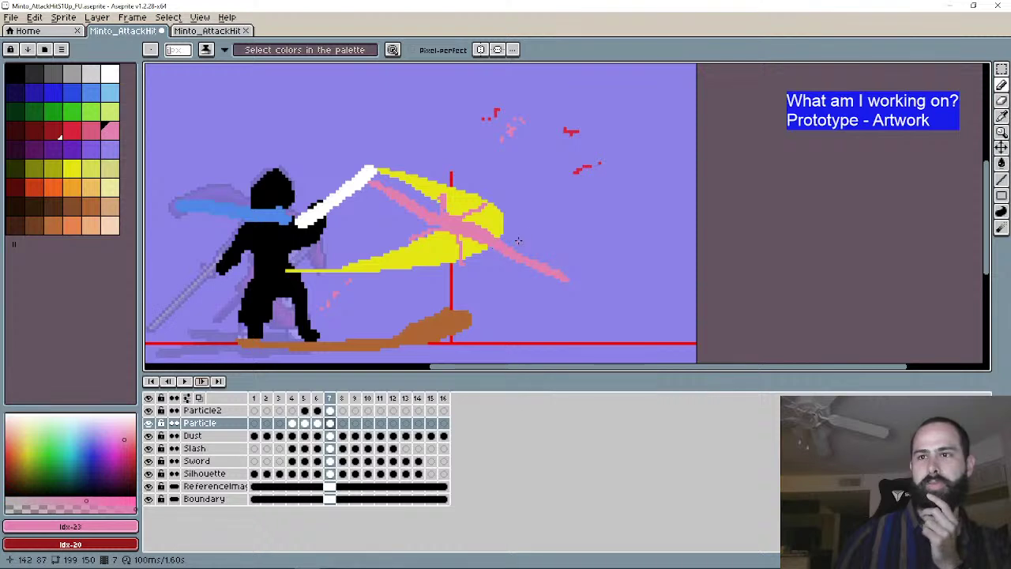
{"action": "scroll", "coordinate": [518, 240], "scroll_direction": "up", "scroll_amount": 1}
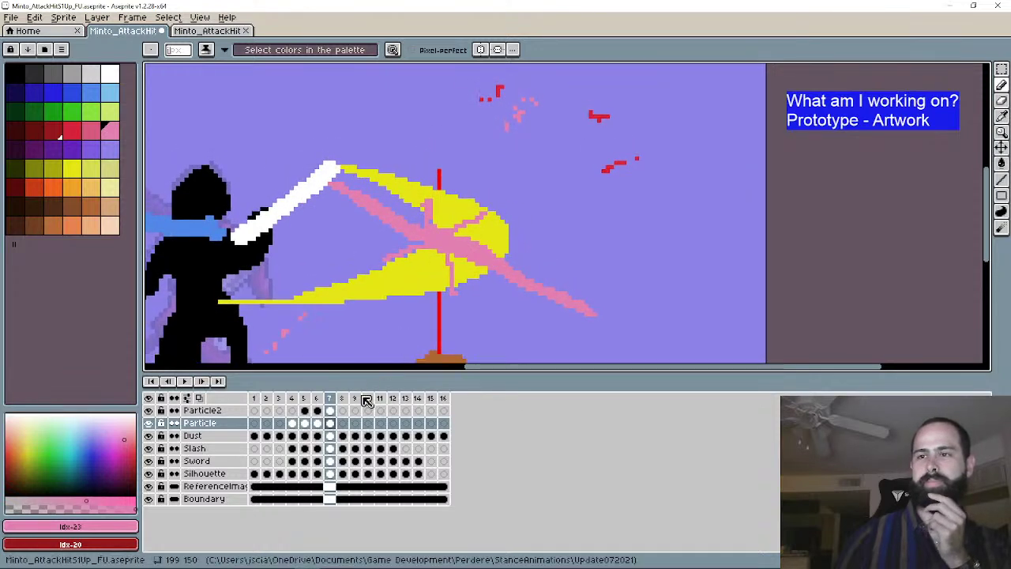
Step: On Particle2 frame 7, draw a thin dark red (Idx-20) ray flying up and outward from the slash's outer edge
{"action": "left_click", "coordinate": [330, 411]}
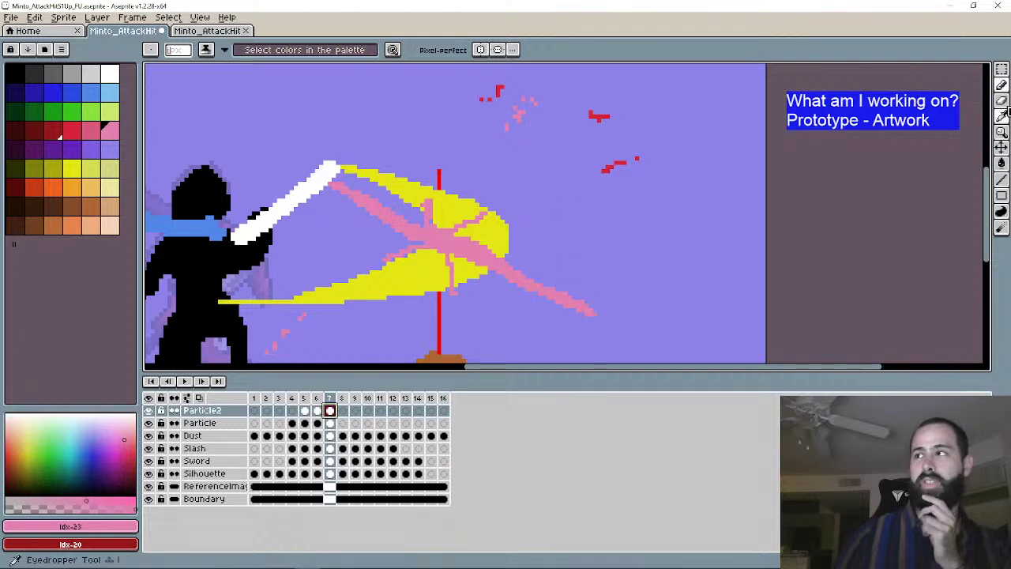
{"action": "left_click", "coordinate": [52, 130]}
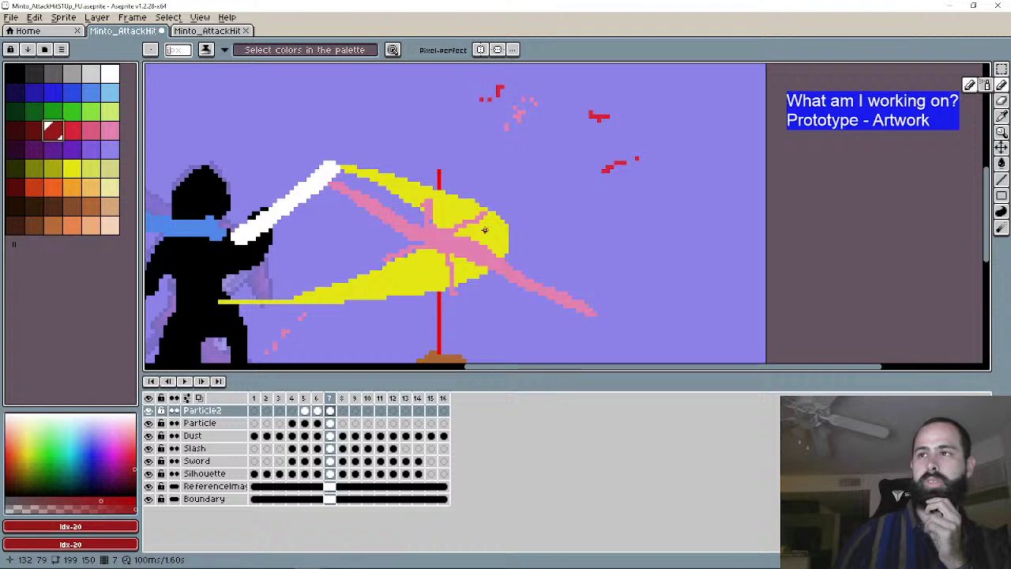
{"action": "left_click_drag", "start_coordinate": [484, 230], "coordinate": [553, 192]}
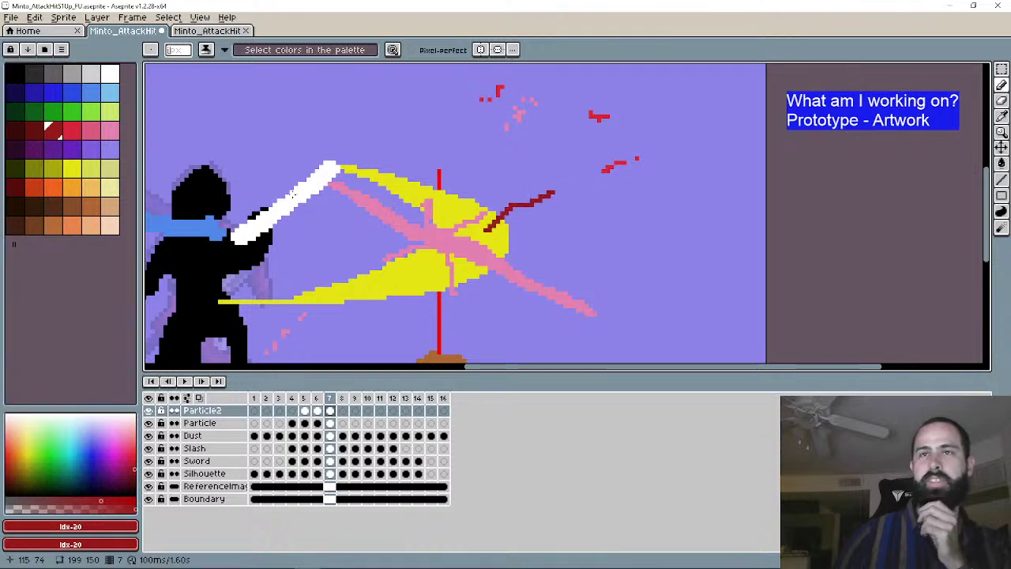
Step: Recolour the dark red ray on Particle2 frame 7 to the brighter red Idx-21 with the Paint Bucket
{"action": "left_click", "coordinate": [71, 129]}
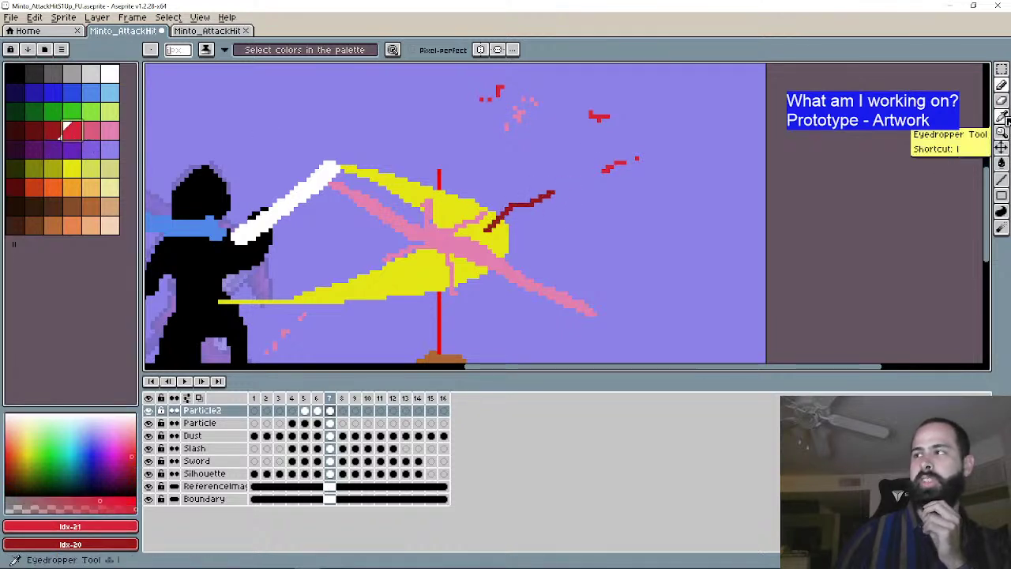
{"action": "left_click", "coordinate": [1000, 164]}
{"action": "scroll", "coordinate": [517, 201], "scroll_direction": "up", "scroll_amount": 1}
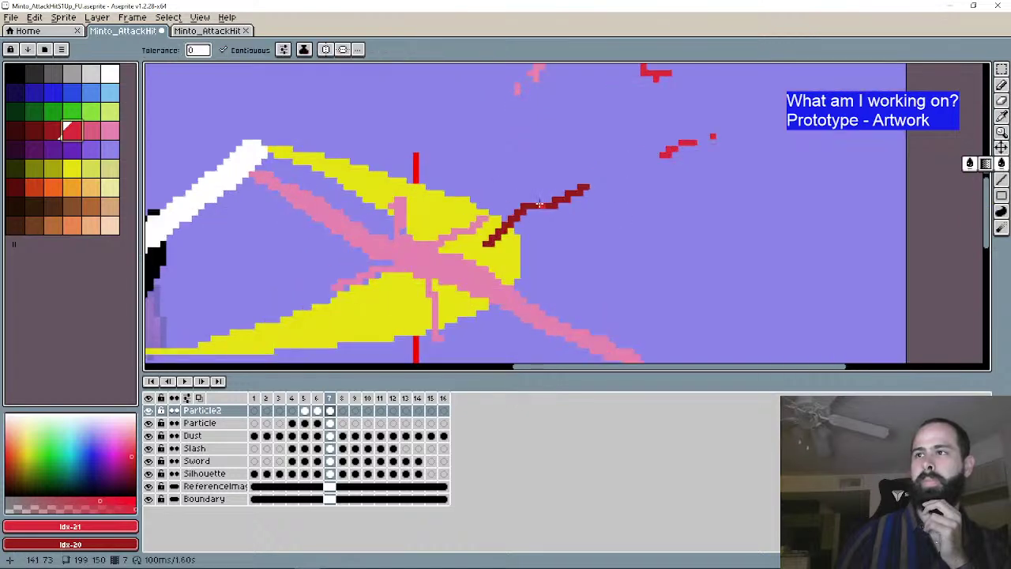
{"action": "left_click", "coordinate": [539, 204]}
{"action": "left_click", "coordinate": [1000, 85]}
Step: Draw four more red (Idx-21) rays on Particle2 frame 7, fanning upward and outward from the slash's upper and outer edges
{"action": "scroll", "coordinate": [562, 230], "scroll_direction": "down", "scroll_amount": 1}
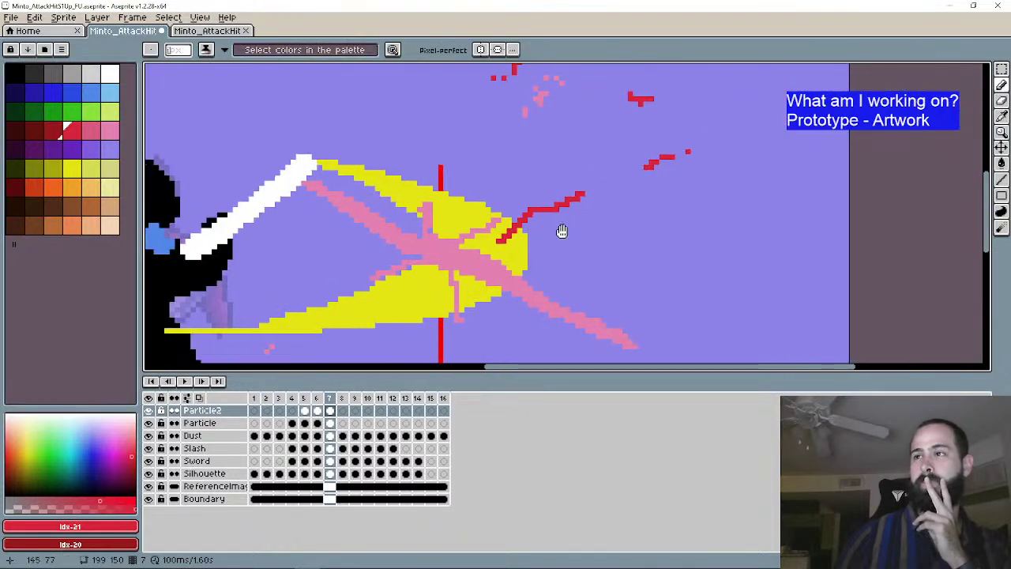
{"action": "scroll", "coordinate": [561, 231], "scroll_direction": "down", "scroll_amount": 1}
{"action": "mouse_move", "coordinate": [496, 247]}
{"action": "left_mouse_down"}
{"action": "mouse_move", "coordinate": [537, 224]}
{"action": "mouse_move", "coordinate": [574, 222]}
{"action": "left_mouse_up"}
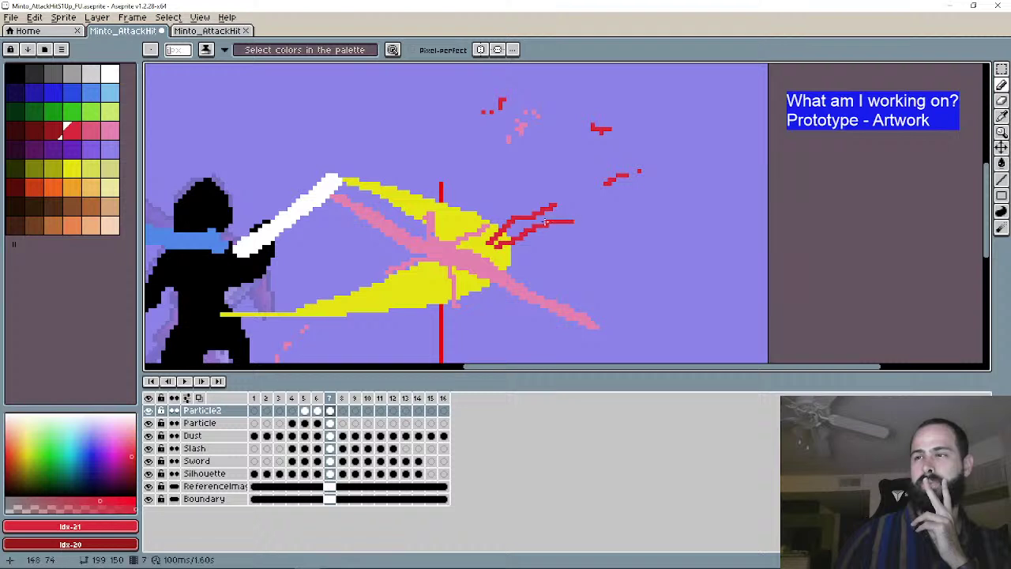
{"action": "left_click_drag", "start_coordinate": [479, 234], "coordinate": [531, 189]}
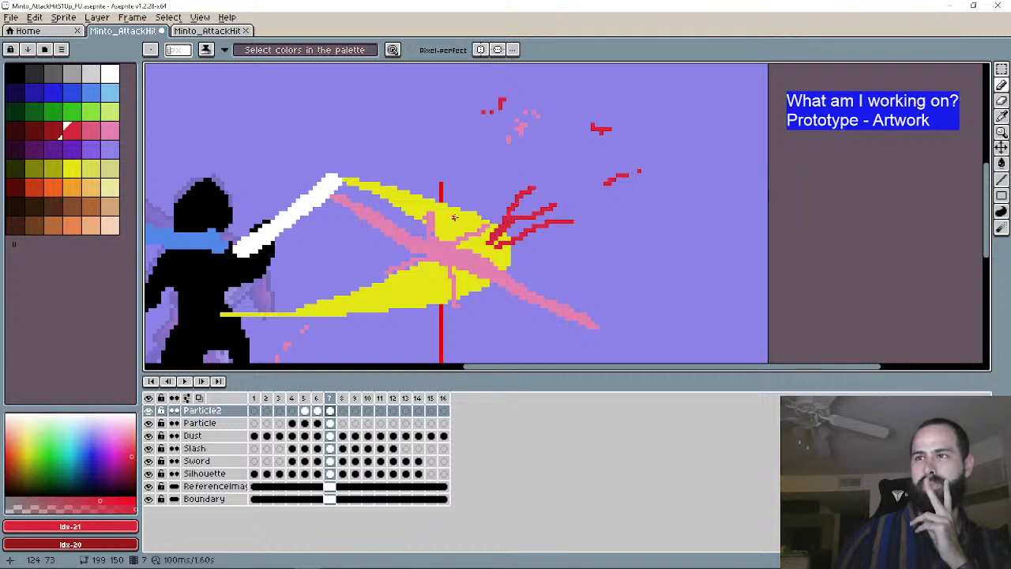
{"action": "mouse_move", "coordinate": [449, 222]}
{"action": "left_mouse_down"}
{"action": "mouse_move", "coordinate": [453, 202]}
{"action": "mouse_move", "coordinate": [436, 167]}
{"action": "mouse_move", "coordinate": [465, 202]}
{"action": "mouse_move", "coordinate": [496, 175]}
{"action": "left_mouse_up"}
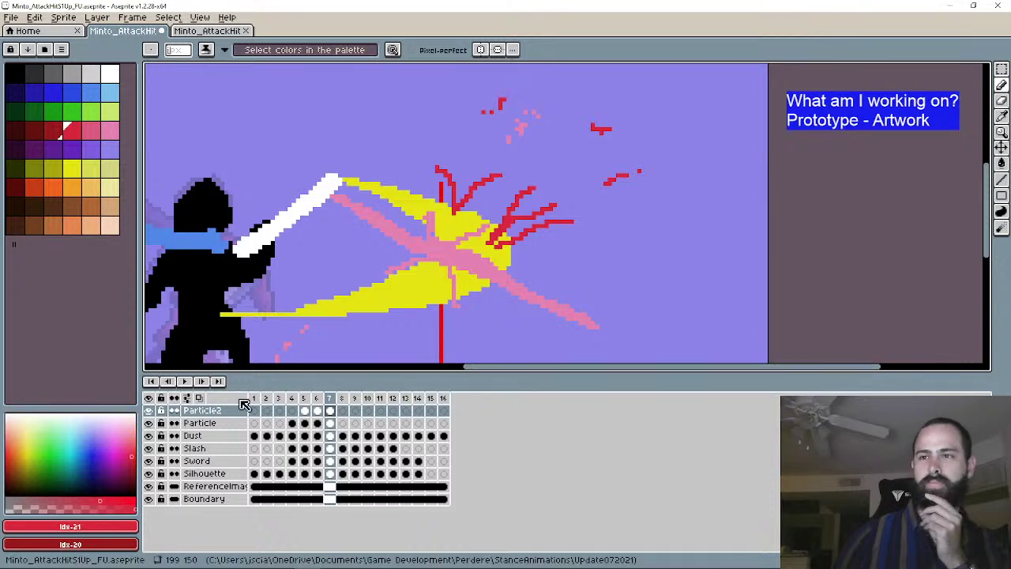
Step: Go to Particle frame 8, turn on onion skinning and choose pink Idx-23 as the drawing colour
{"action": "left_click", "coordinate": [203, 382]}
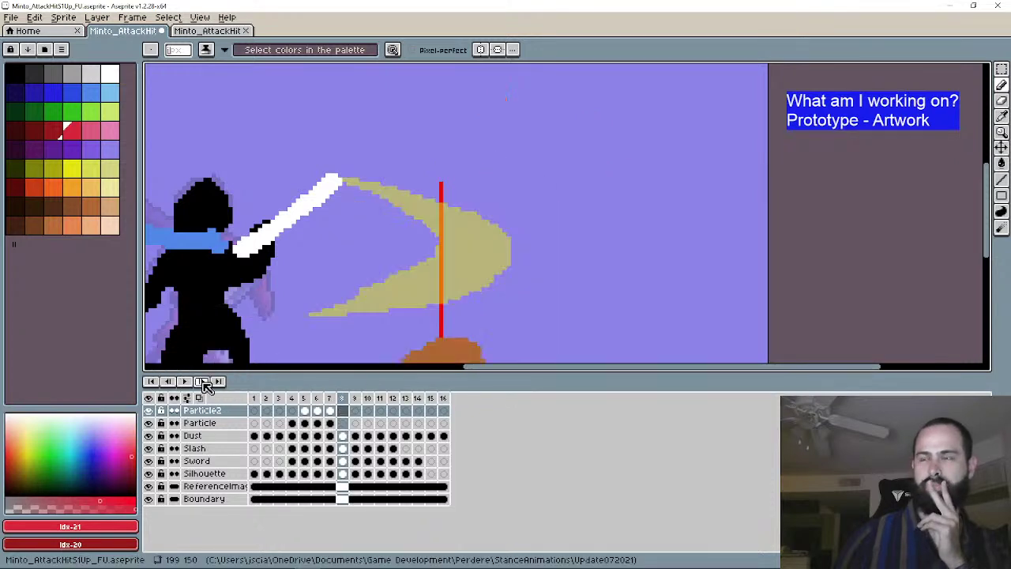
{"action": "left_click", "coordinate": [342, 423]}
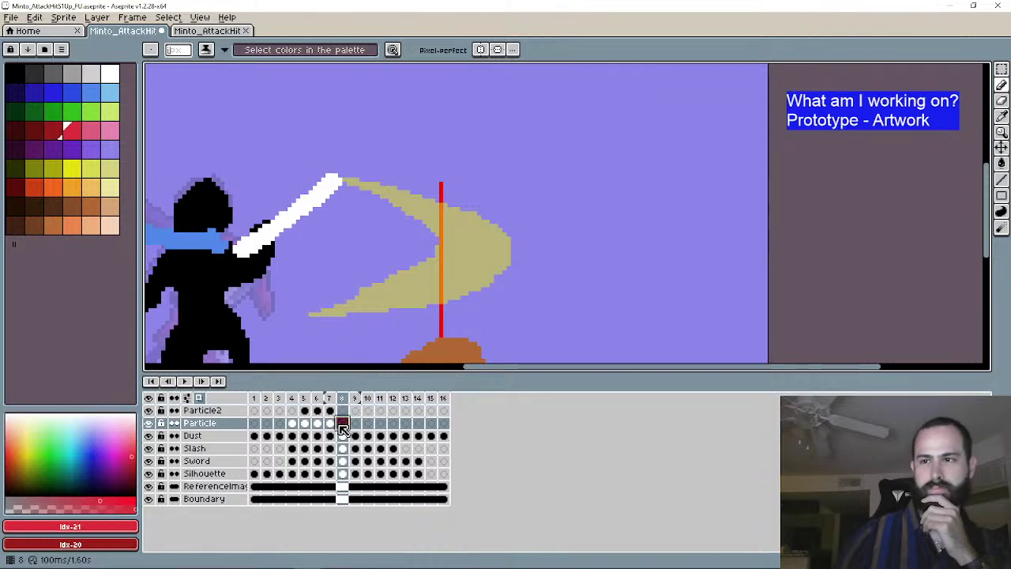
{"action": "left_click", "coordinate": [199, 398]}
{"action": "left_click", "coordinate": [220, 381]}
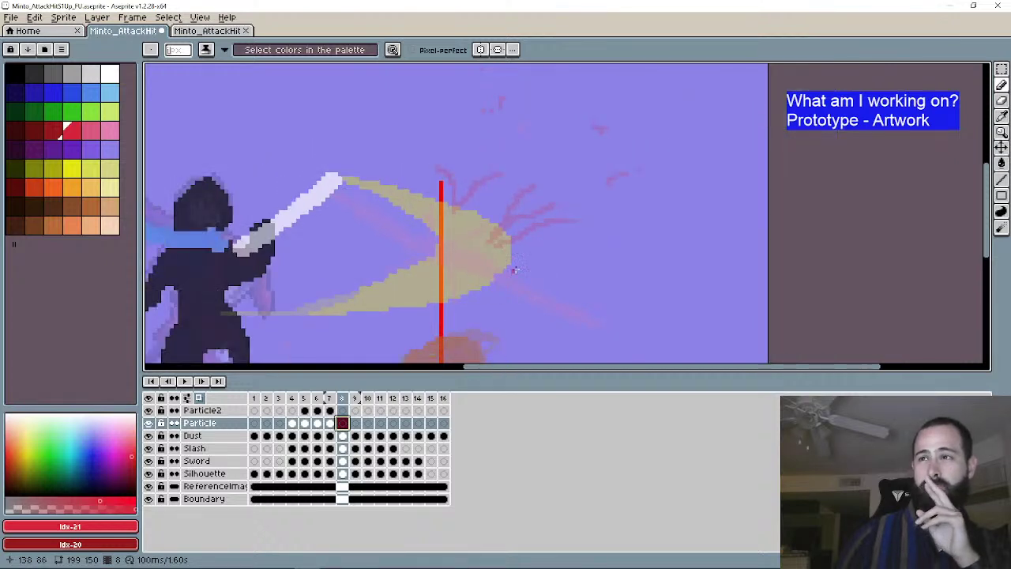
{"action": "left_click_drag", "start_coordinate": [514, 269], "coordinate": [527, 260]}
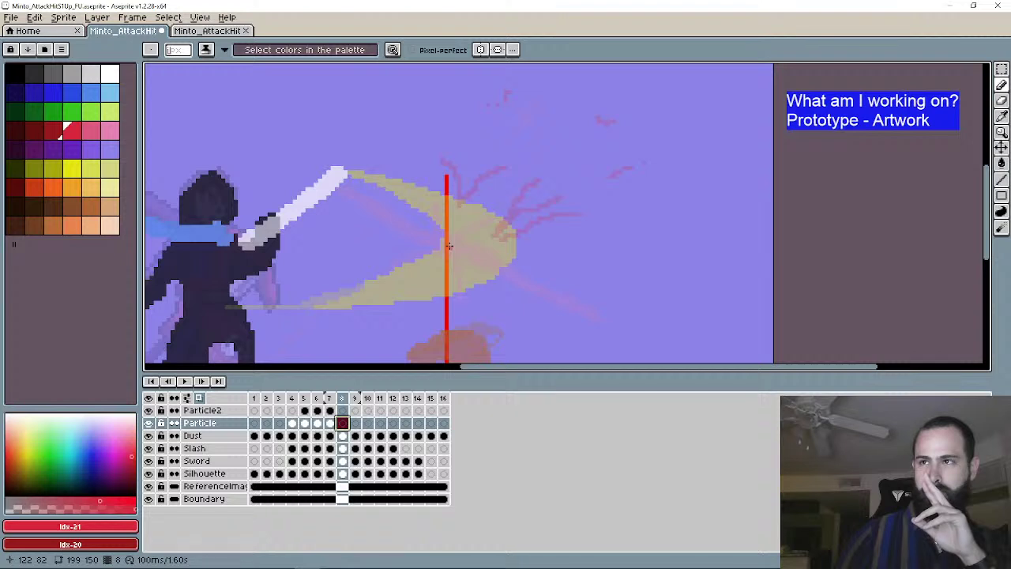
{"action": "left_click", "coordinate": [112, 129]}
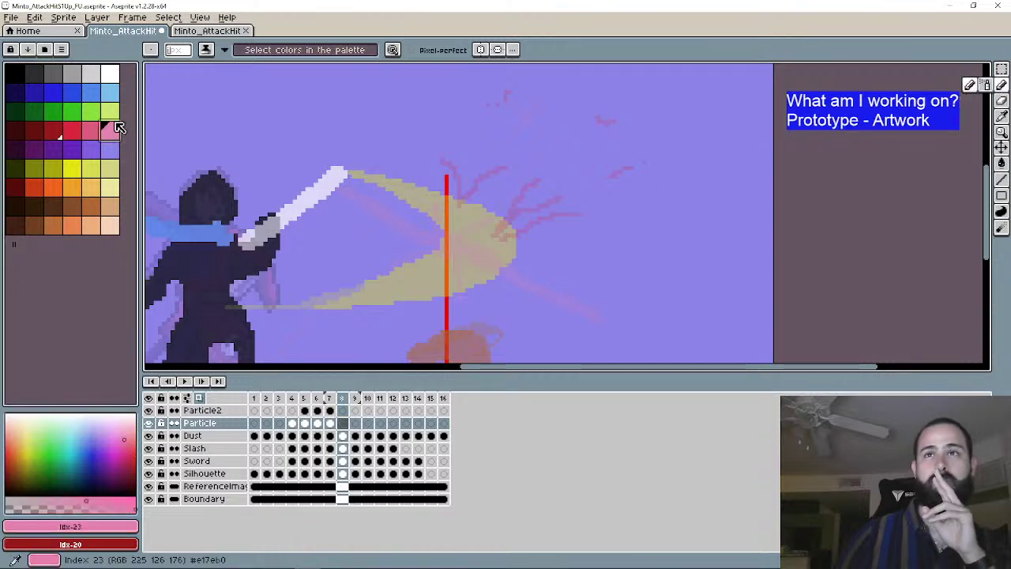
Step: On Particle frame 8, draw a tapered pink streak segment outside the slash, following the outer end of the frame 7 streak
{"action": "left_click", "coordinate": [168, 381]}
{"action": "left_click", "coordinate": [167, 381]}
{"action": "left_click", "coordinate": [167, 381]}
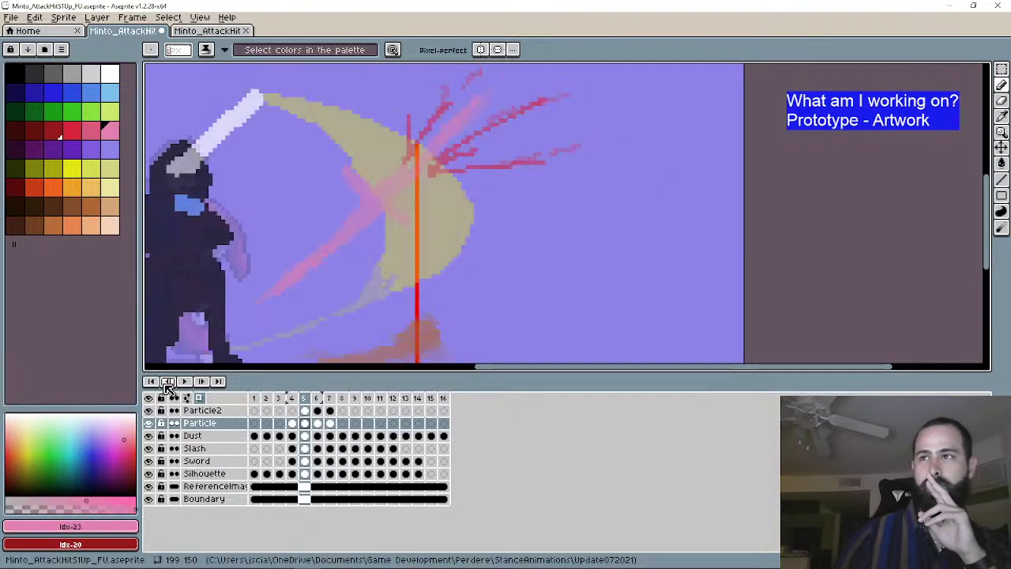
{"action": "left_click", "coordinate": [202, 382]}
{"action": "left_click", "coordinate": [202, 382]}
{"action": "left_click", "coordinate": [201, 382]}
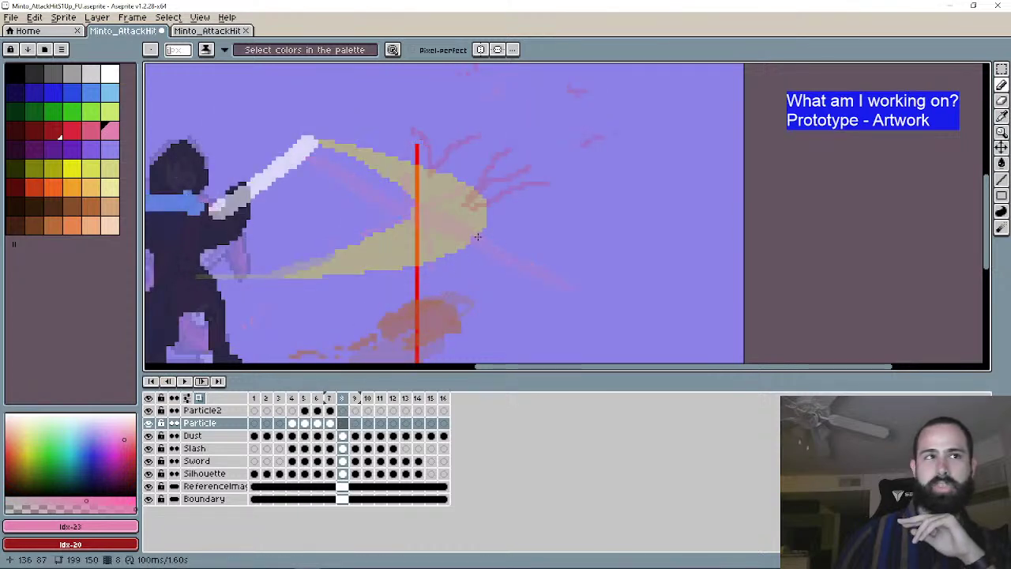
{"action": "mouse_move", "coordinate": [480, 242]}
{"action": "left_mouse_down"}
{"action": "mouse_move", "coordinate": [539, 260]}
{"action": "mouse_move", "coordinate": [544, 271]}
{"action": "left_mouse_up"}
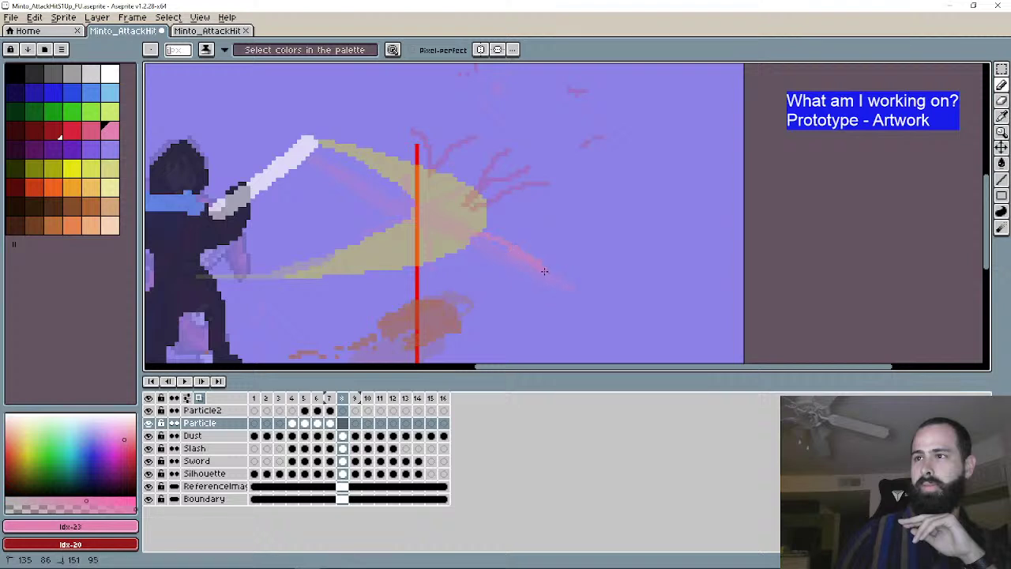
{"action": "key", "text": "b"}
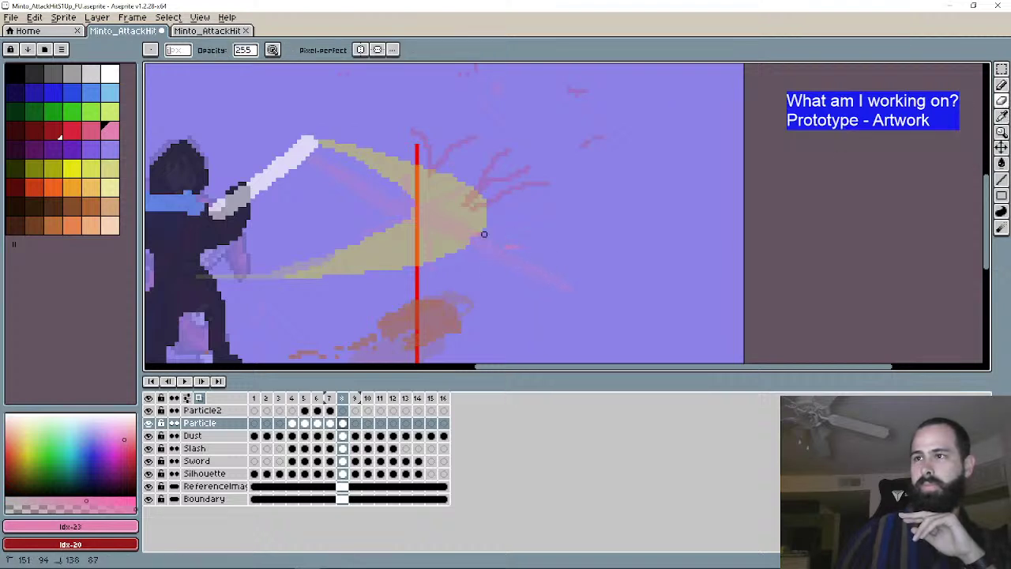
{"action": "key", "text": "i"}
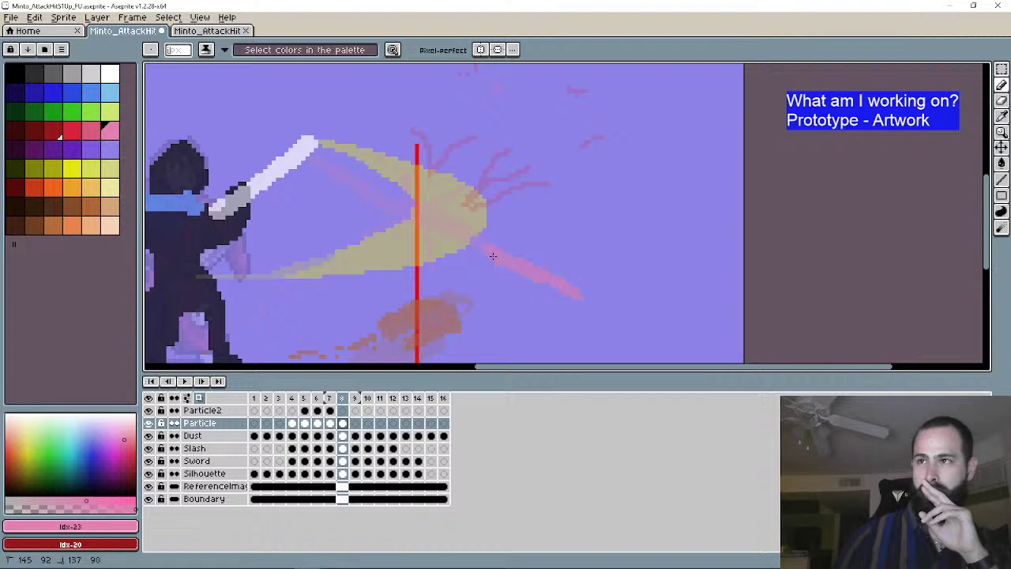
{"action": "left_click_drag", "start_coordinate": [490, 248], "coordinate": [548, 270]}
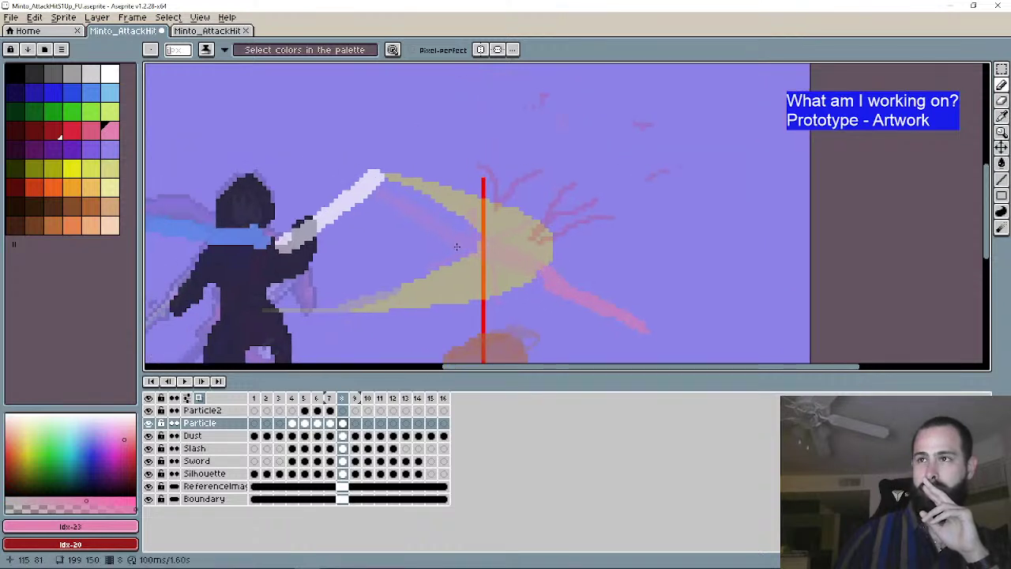
Step: Draw a second pink streak segment on Particle frame 8, running from the sword tip toward the slash's inner edge
{"action": "left_click_drag", "start_coordinate": [457, 246], "coordinate": [434, 234]}
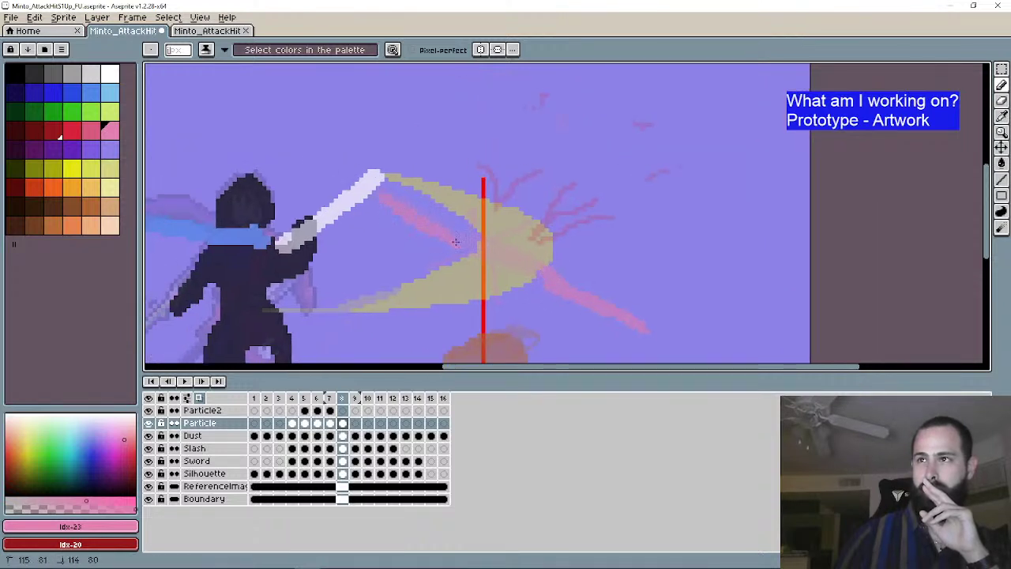
{"action": "left_click_drag", "start_coordinate": [379, 187], "coordinate": [381, 195]}
{"action": "left_click_drag", "start_coordinate": [428, 219], "coordinate": [427, 221]}
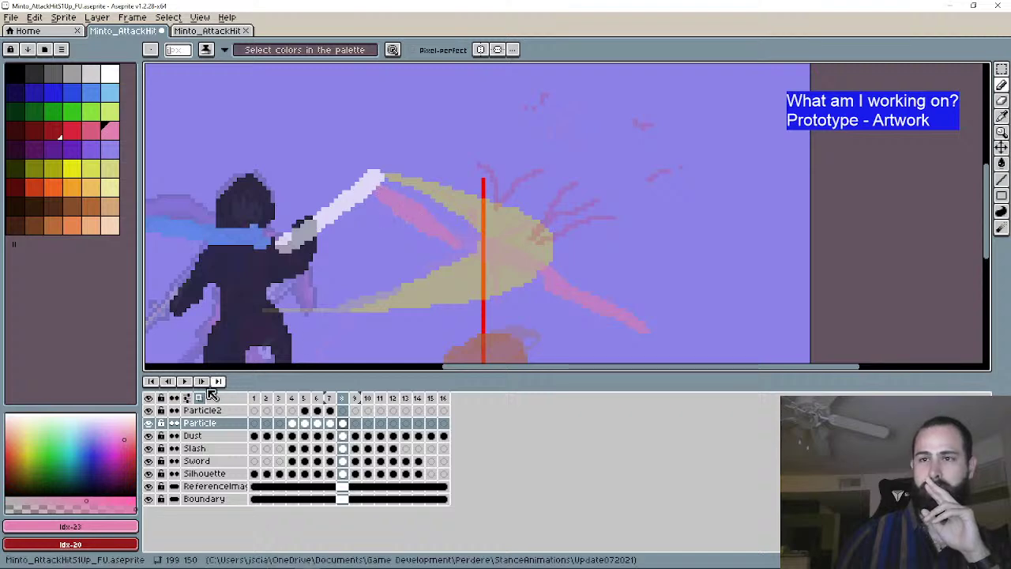
Step: Turn off onion skinning and review the particle motion from frame 3 through frame 8
{"action": "left_click", "coordinate": [173, 382]}
{"action": "left_click", "coordinate": [170, 382]}
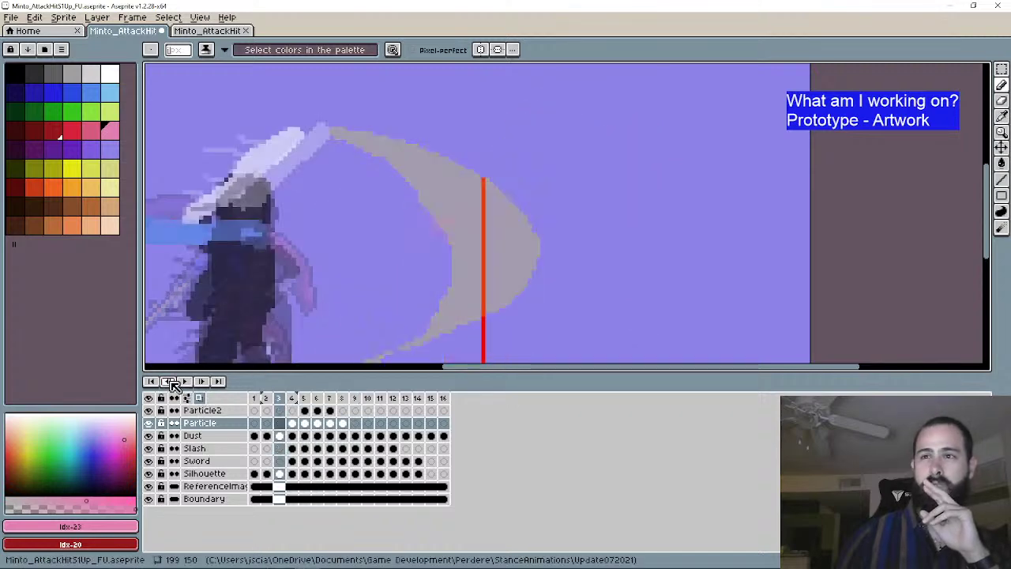
{"action": "left_click", "coordinate": [201, 383]}
{"action": "left_click", "coordinate": [202, 383]}
{"action": "left_click", "coordinate": [202, 383]}
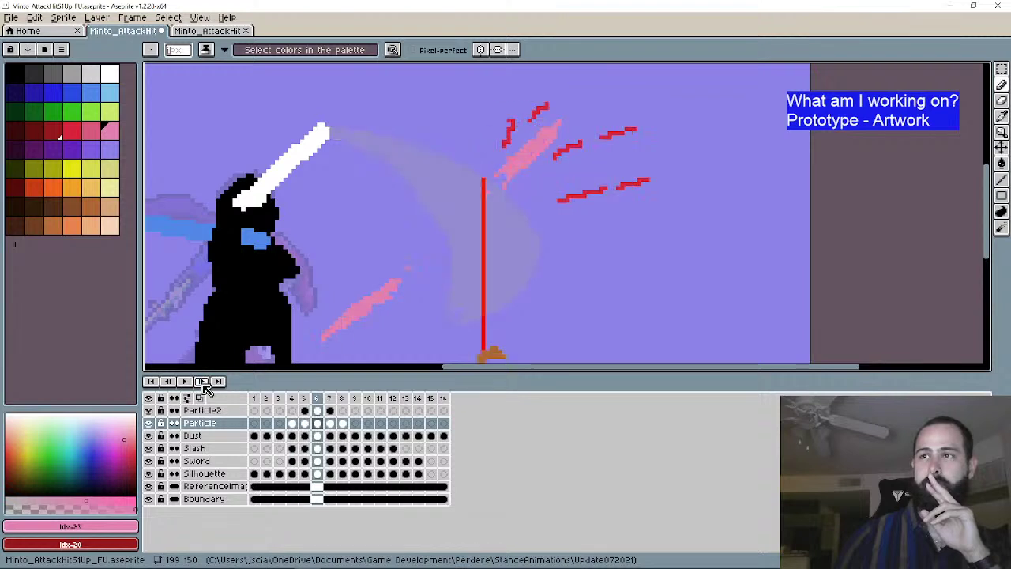
{"action": "left_click", "coordinate": [202, 383]}
{"action": "left_click", "coordinate": [202, 384]}
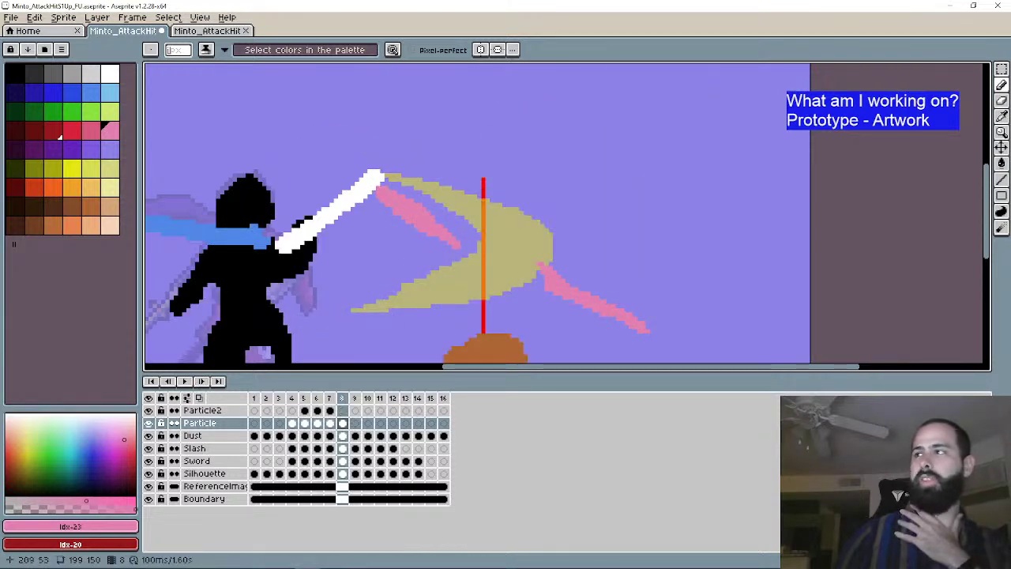
Step: Erase the facing ends of both pink segments on Particle frame 8 and redraw them as thin tapered points
{"action": "key", "text": "b"}
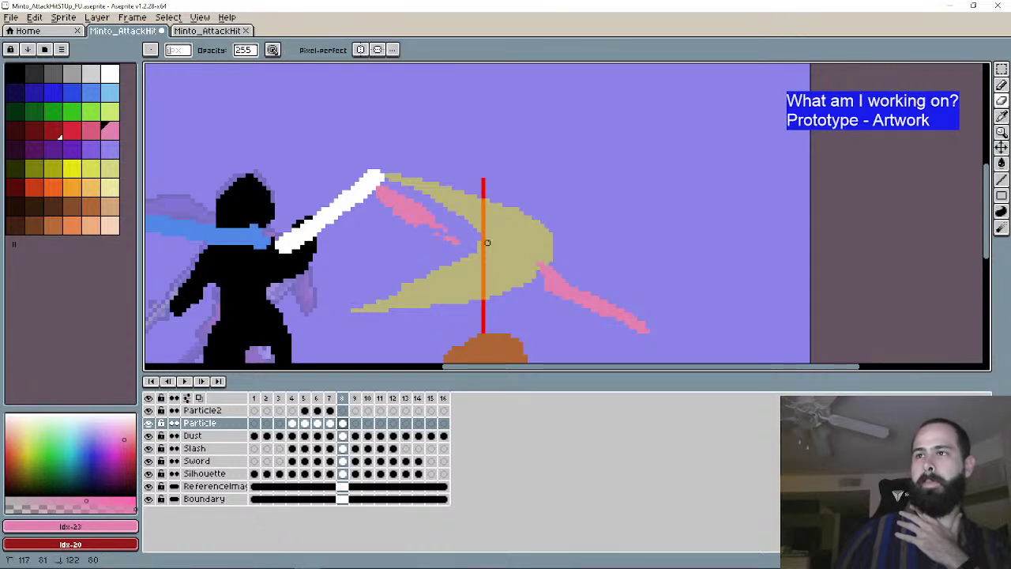
{"action": "left_click_drag", "start_coordinate": [484, 242], "coordinate": [436, 238]}
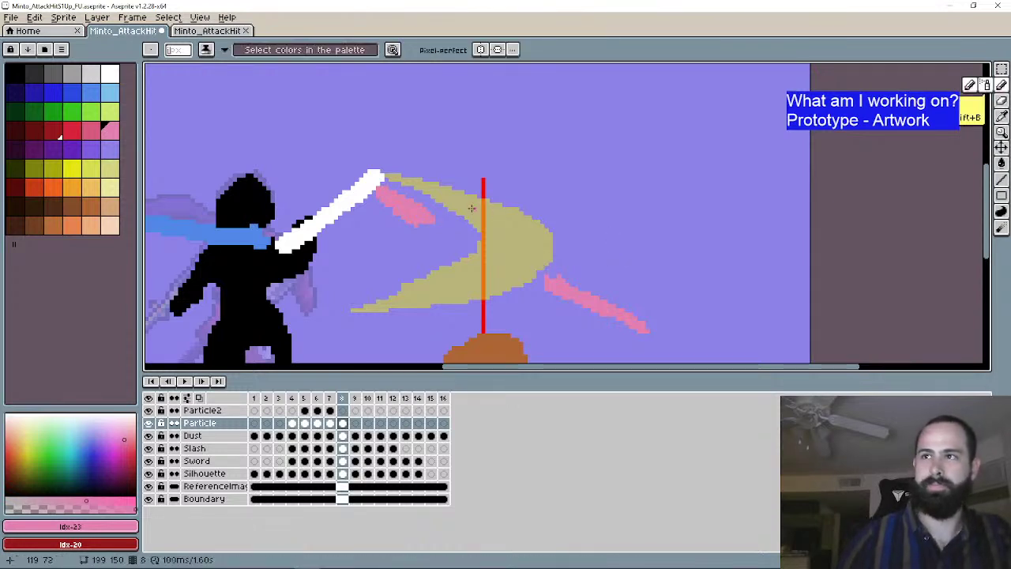
{"action": "left_click", "coordinate": [464, 242]}
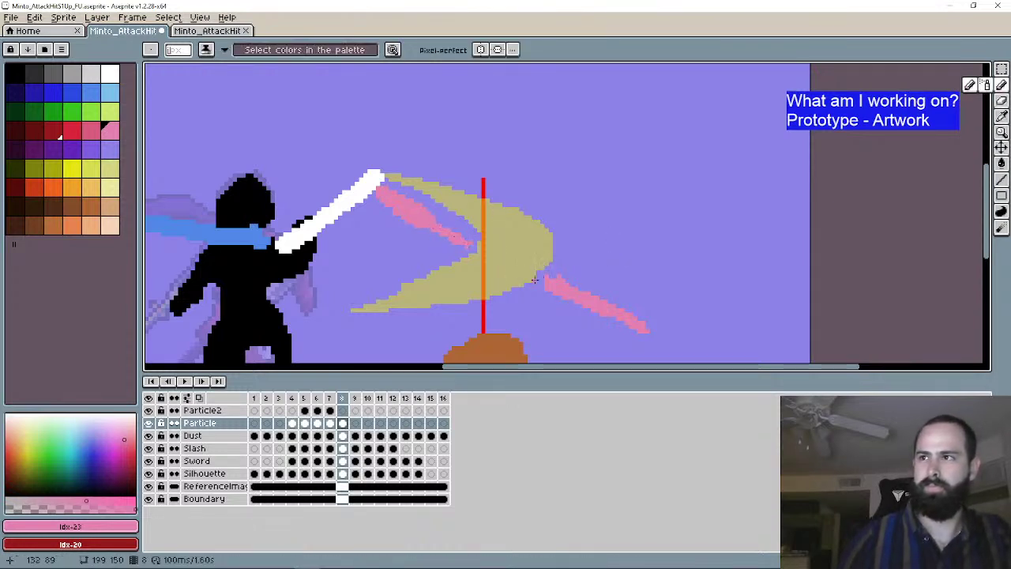
{"action": "left_click", "coordinate": [545, 278]}
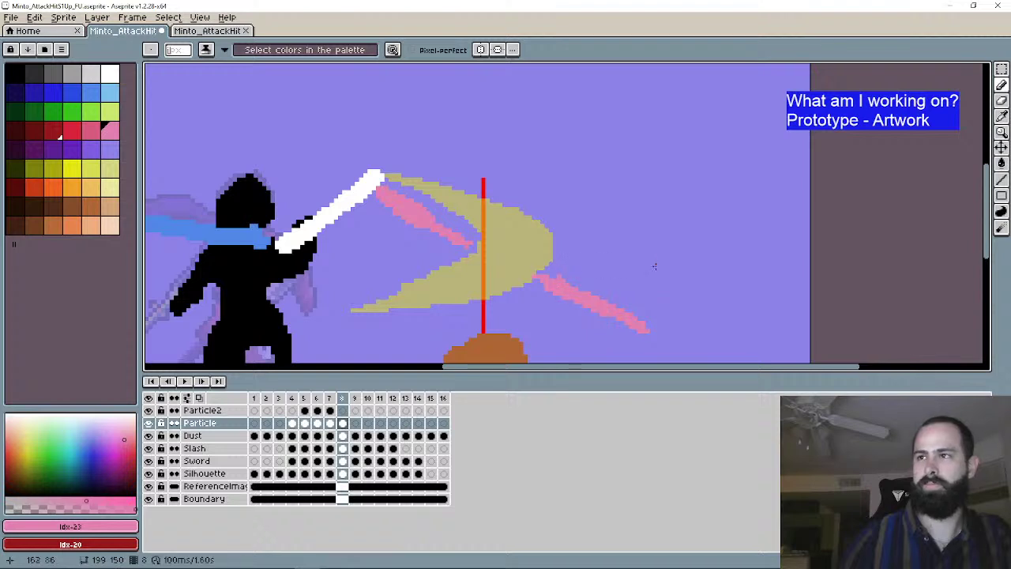
Step: With onion skinning on, draw five short red ray segments on Particle2 frame 8, extending outward from the tips of the frame 7 rays
{"action": "left_click", "coordinate": [198, 398]}
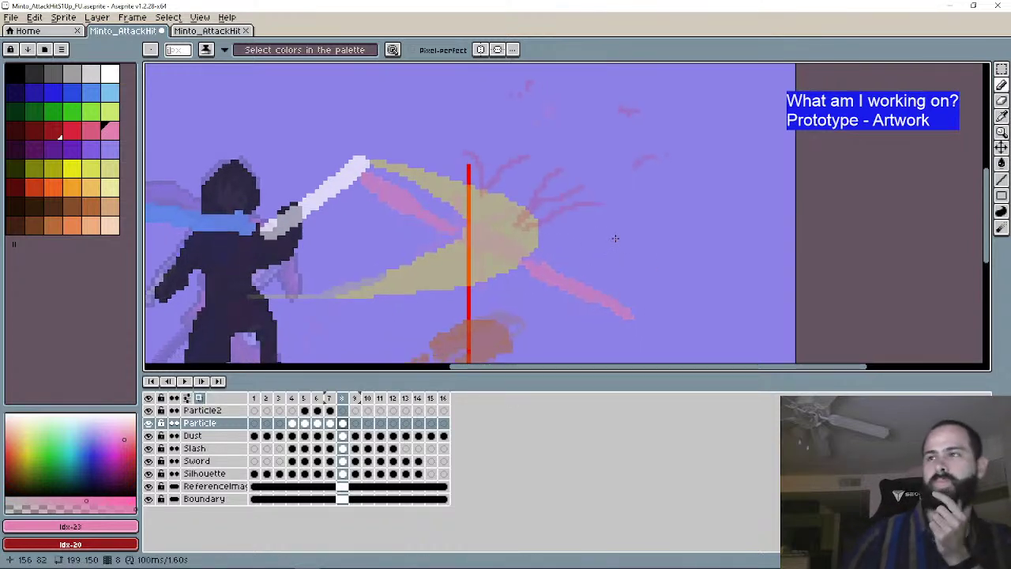
{"action": "left_click_drag", "start_coordinate": [579, 228], "coordinate": [538, 270]}
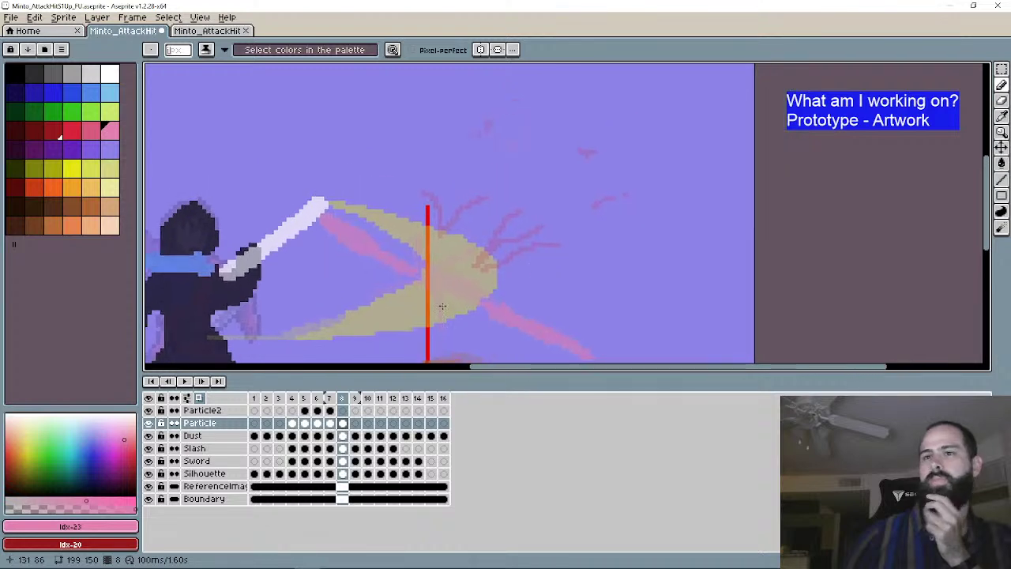
{"action": "left_click", "coordinate": [342, 410]}
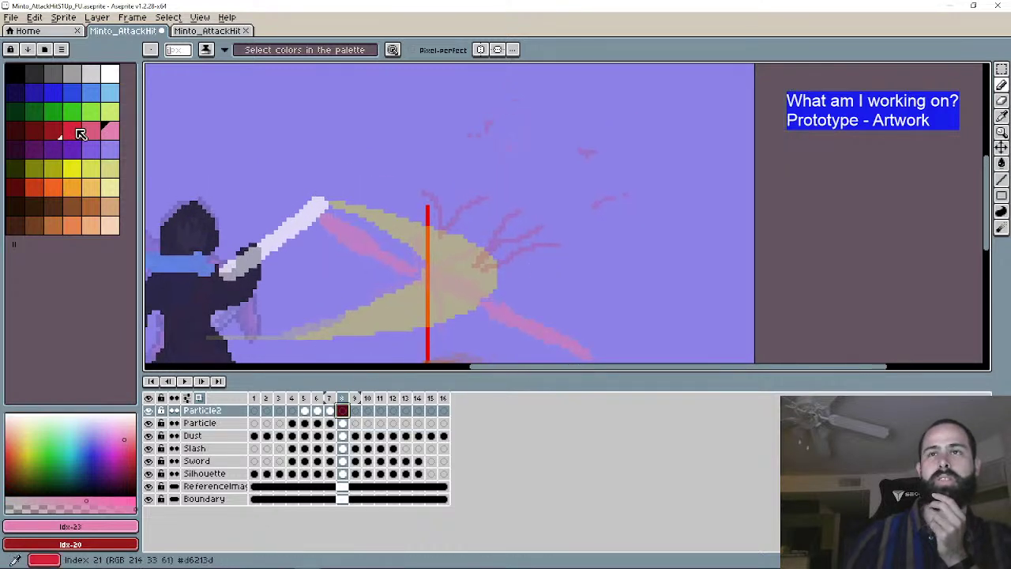
{"action": "left_click", "coordinate": [73, 130]}
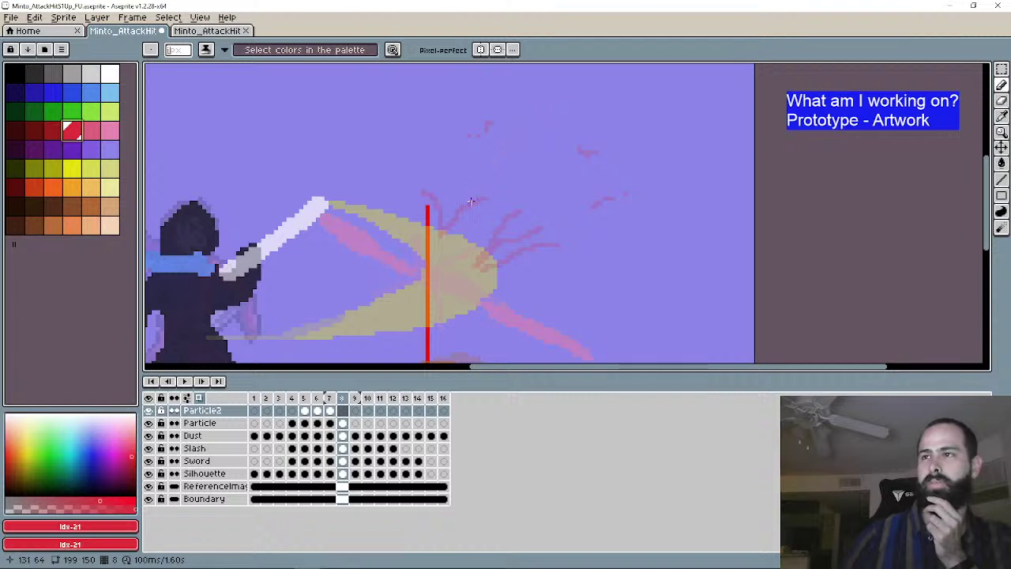
{"action": "mouse_move", "coordinate": [471, 202]}
{"action": "left_mouse_down"}
{"action": "mouse_move", "coordinate": [499, 190]}
{"action": "mouse_move", "coordinate": [419, 172]}
{"action": "left_mouse_up"}
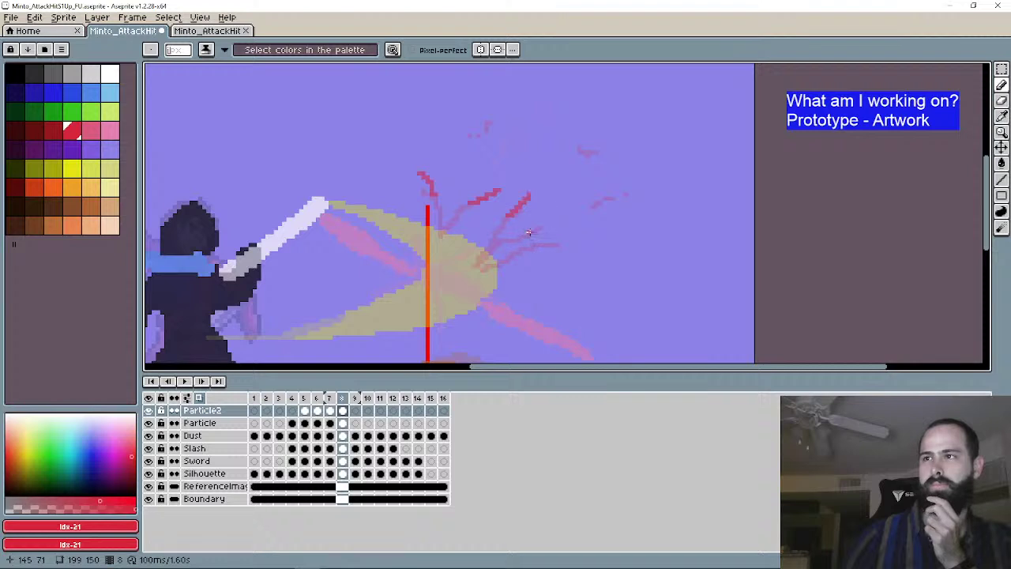
{"action": "left_click_drag", "start_coordinate": [526, 235], "coordinate": [561, 218]}
{"action": "left_click_drag", "start_coordinate": [540, 245], "coordinate": [589, 245]}
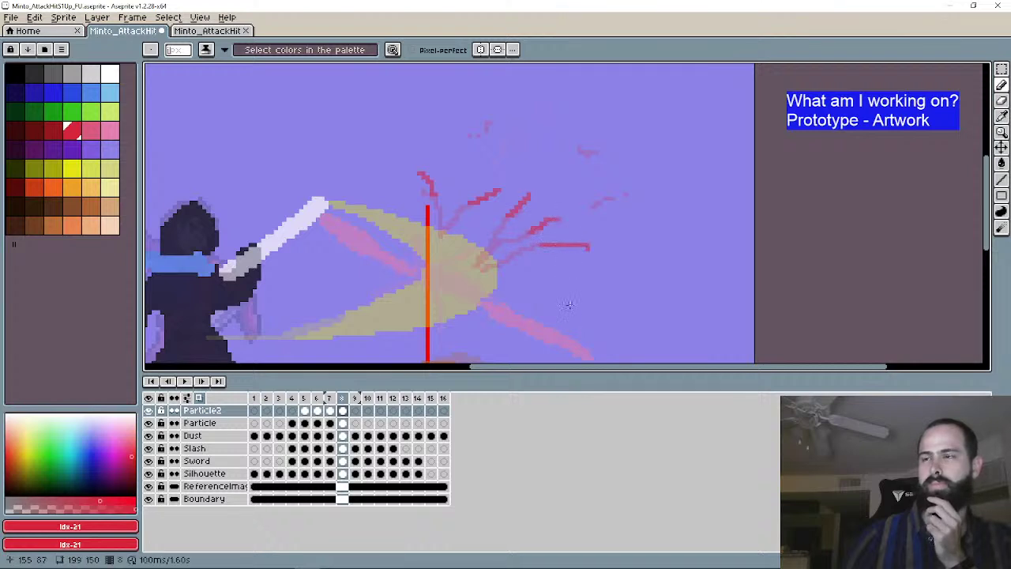
Step: Draw five smaller red fragments on Particle2 frame 9, just beyond the outer ends of the frame 8 ray segments
{"action": "left_click", "coordinate": [201, 380]}
{"action": "scroll", "coordinate": [471, 274], "scroll_direction": "down", "scroll_amount": 1}
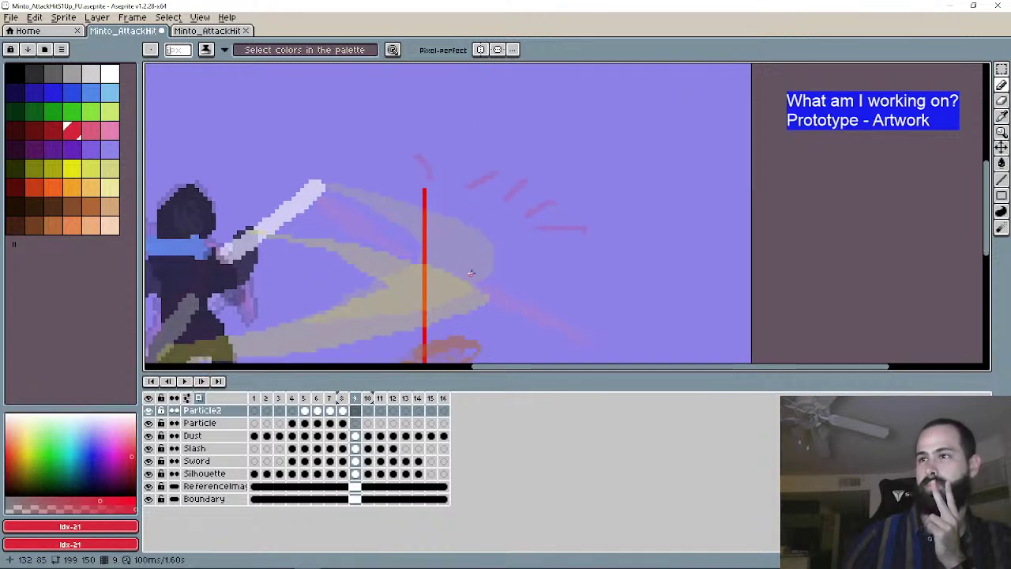
{"action": "left_click", "coordinate": [405, 141]}
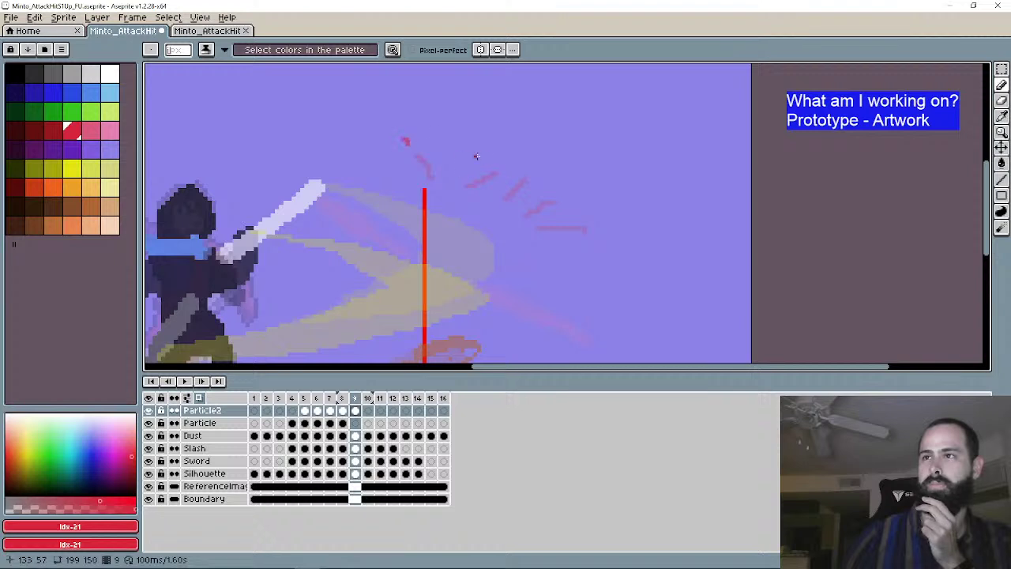
{"action": "left_click_drag", "start_coordinate": [494, 166], "coordinate": [547, 164]}
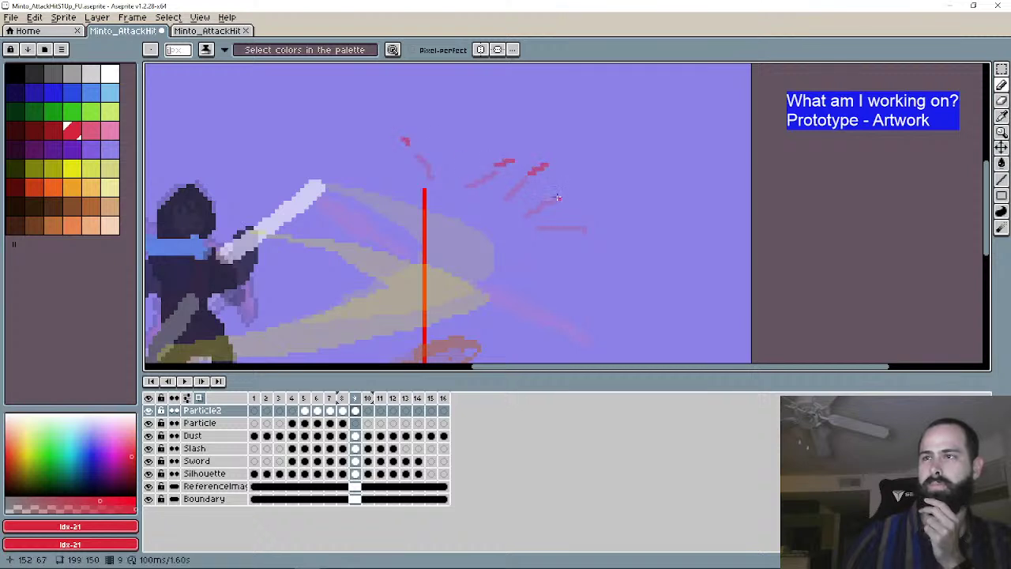
{"action": "left_click_drag", "start_coordinate": [555, 199], "coordinate": [573, 193]}
{"action": "scroll", "coordinate": [603, 309], "scroll_direction": "down", "scroll_amount": 1}
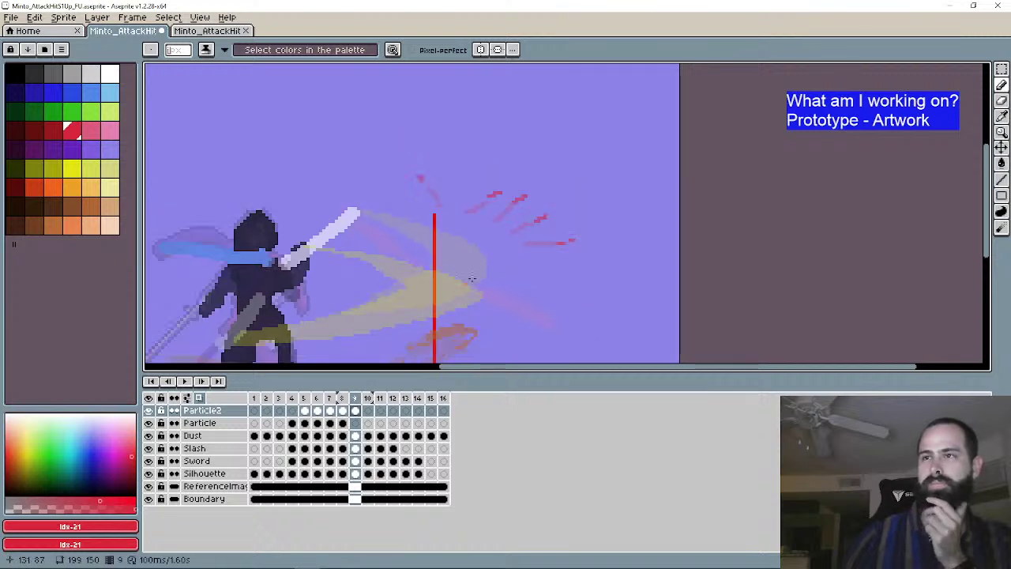
Step: Turn off onion skinning and review the second hit's particles frame by frame through frame 10
{"action": "left_click", "coordinate": [198, 397]}
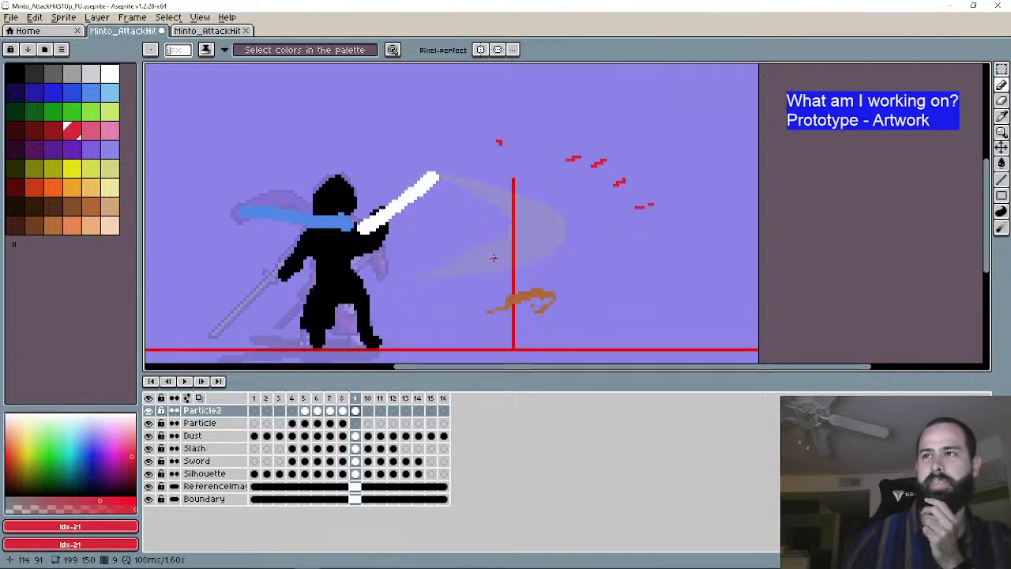
{"action": "left_click", "coordinate": [167, 381]}
{"action": "left_click", "coordinate": [167, 381]}
{"action": "left_click", "coordinate": [167, 381]}
{"action": "left_click", "coordinate": [201, 383]}
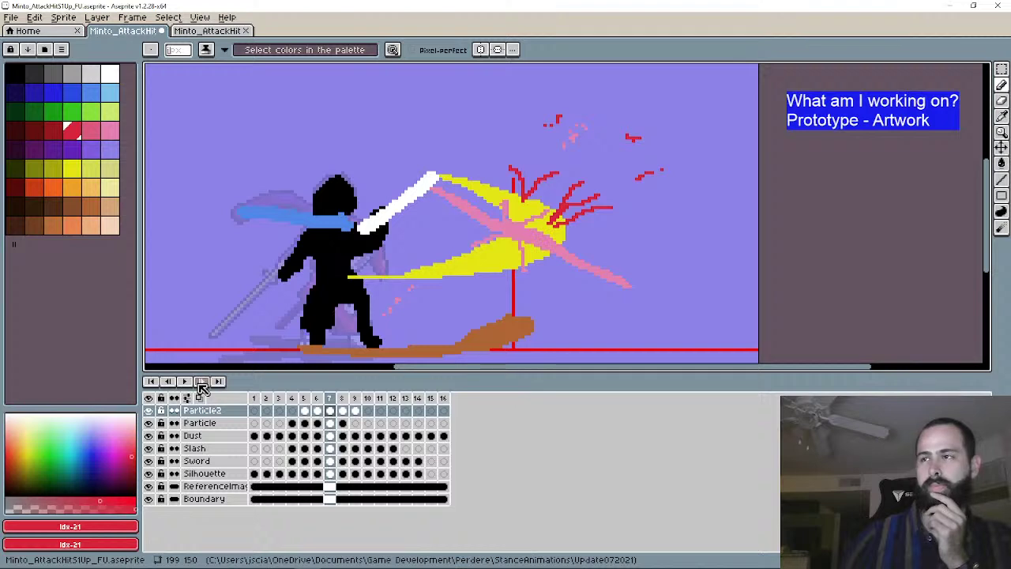
{"action": "left_click", "coordinate": [202, 383]}
{"action": "left_click", "coordinate": [201, 383]}
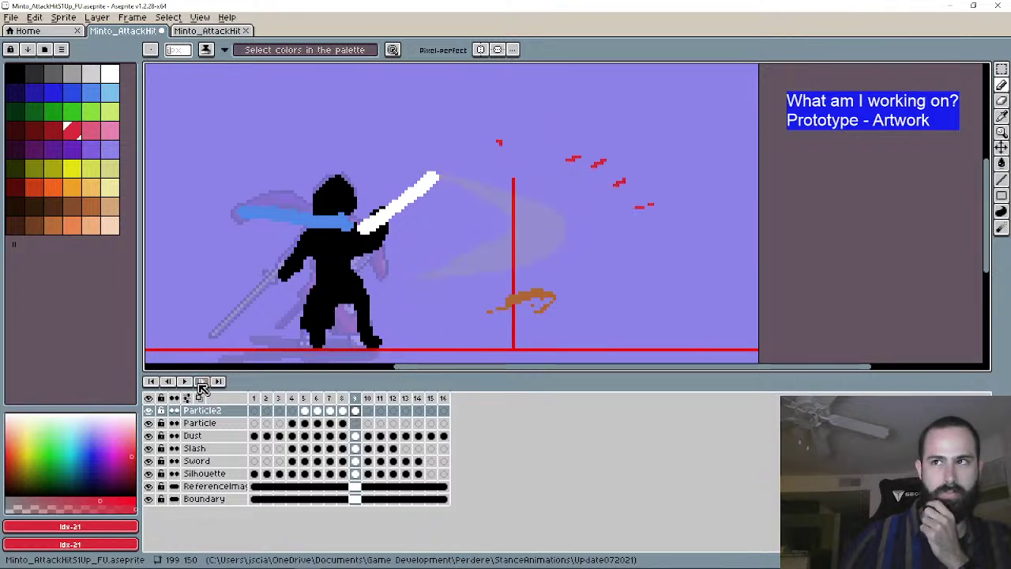
{"action": "left_click", "coordinate": [201, 383]}
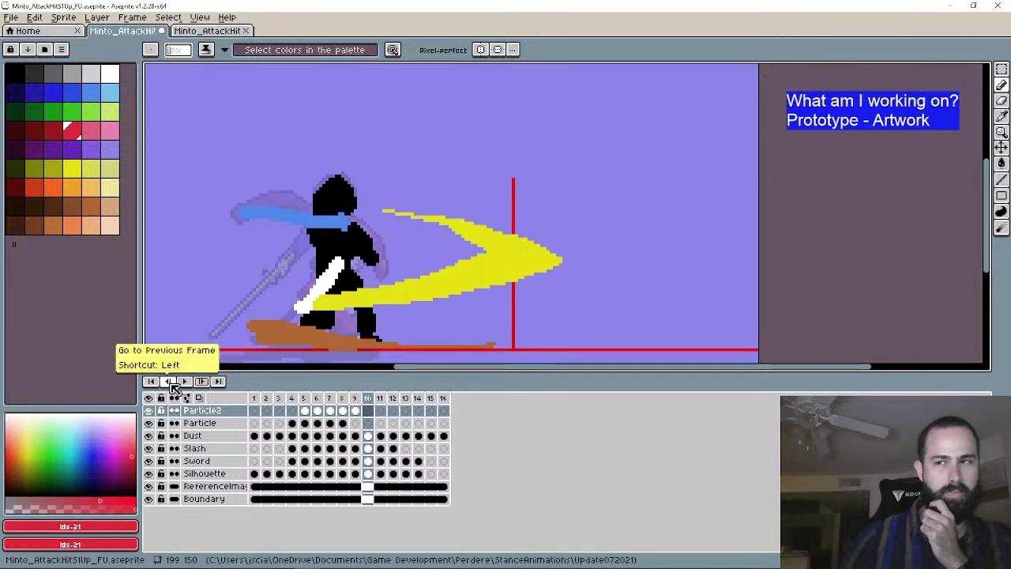
Step: Step back and forth between frames 3 and 8 to compare the first and second hit effects
{"action": "left_click", "coordinate": [181, 383]}
{"action": "left_click", "coordinate": [180, 384]}
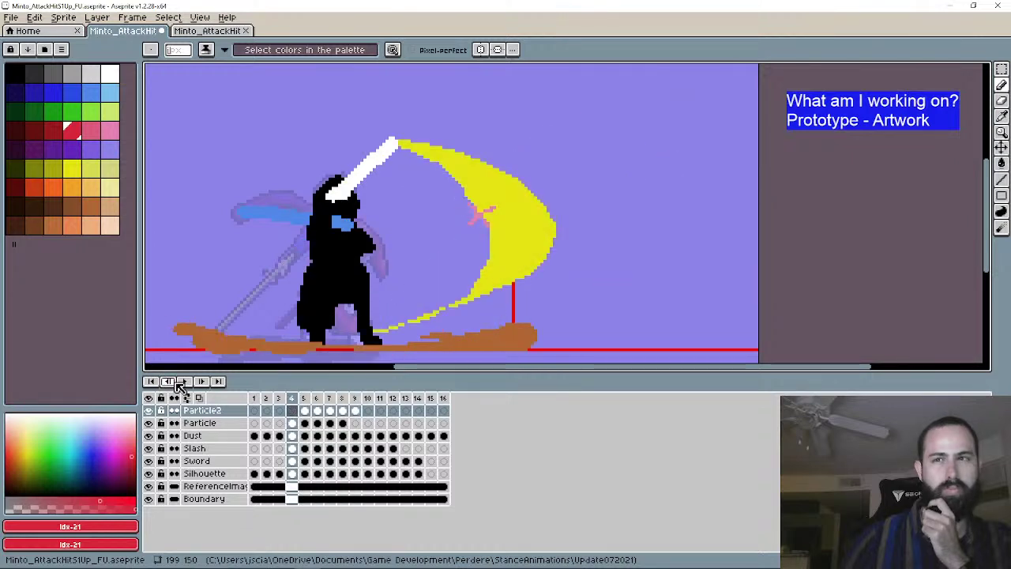
{"action": "left_click", "coordinate": [202, 383]}
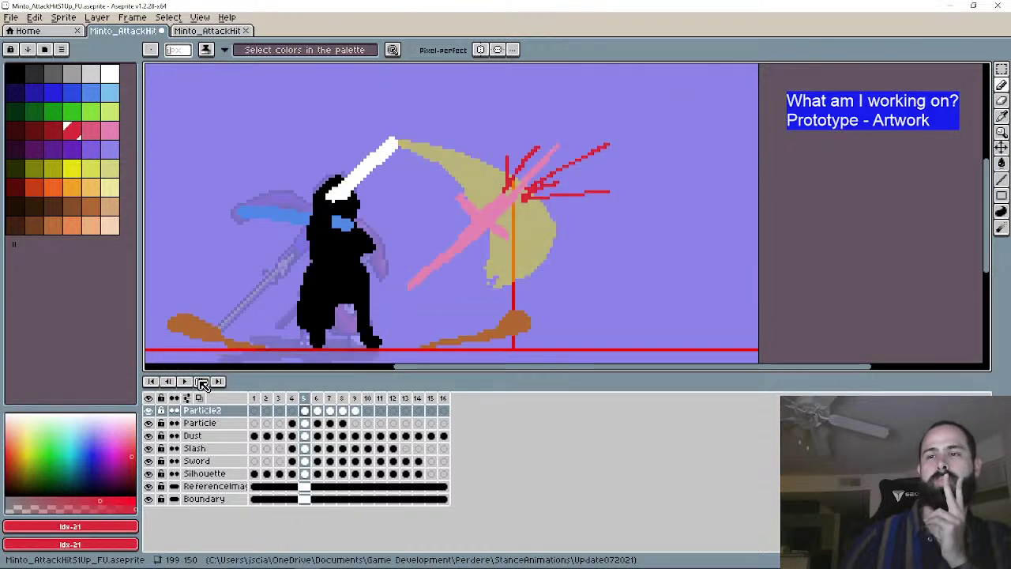
{"action": "left_click", "coordinate": [201, 383]}
{"action": "left_click", "coordinate": [201, 384]}
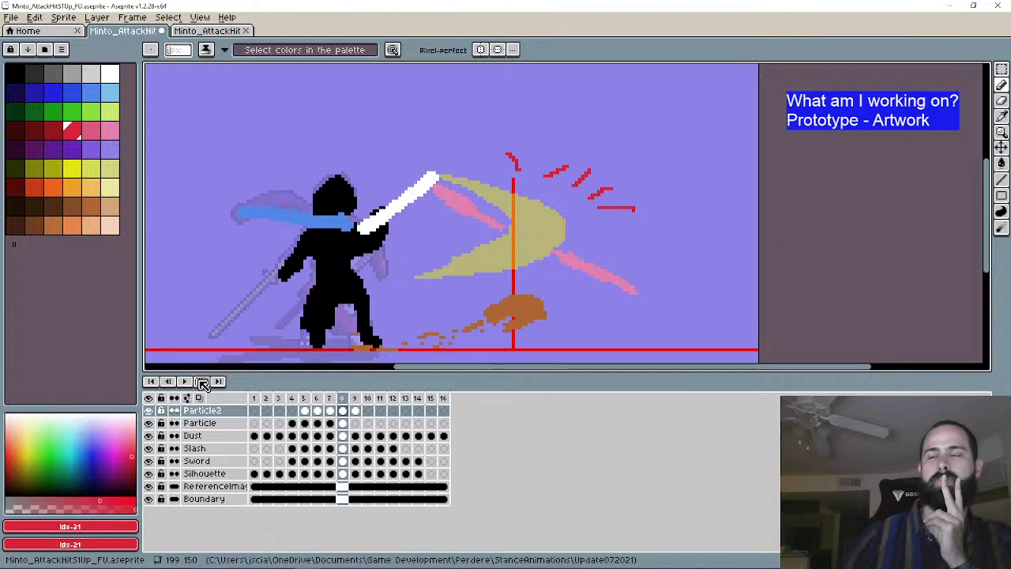
{"action": "left_click", "coordinate": [169, 381]}
{"action": "left_click", "coordinate": [168, 381]}
{"action": "left_click", "coordinate": [168, 381]}
{"action": "left_click", "coordinate": [168, 381]}
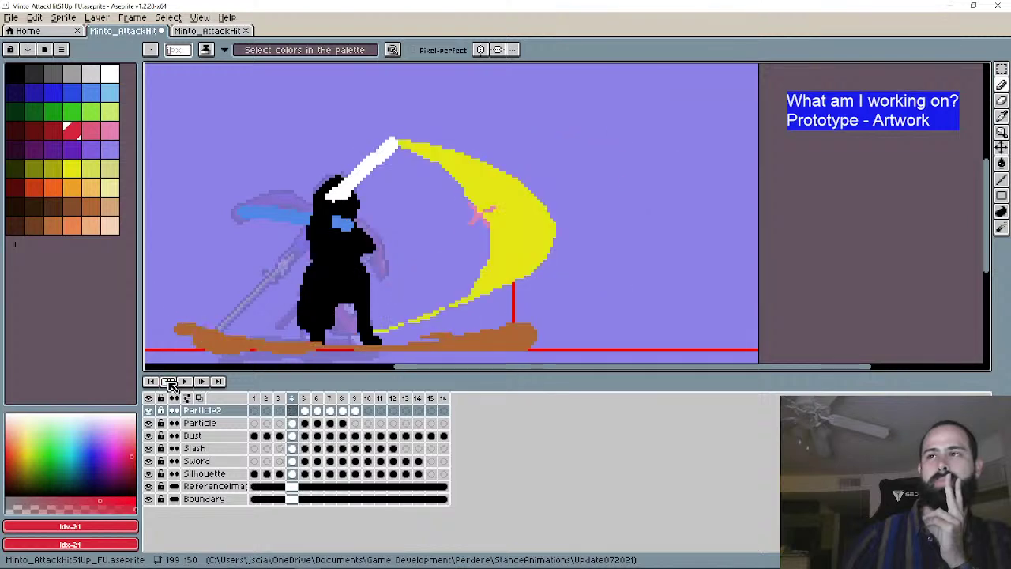
{"action": "left_click", "coordinate": [202, 381]}
{"action": "left_click", "coordinate": [201, 382]}
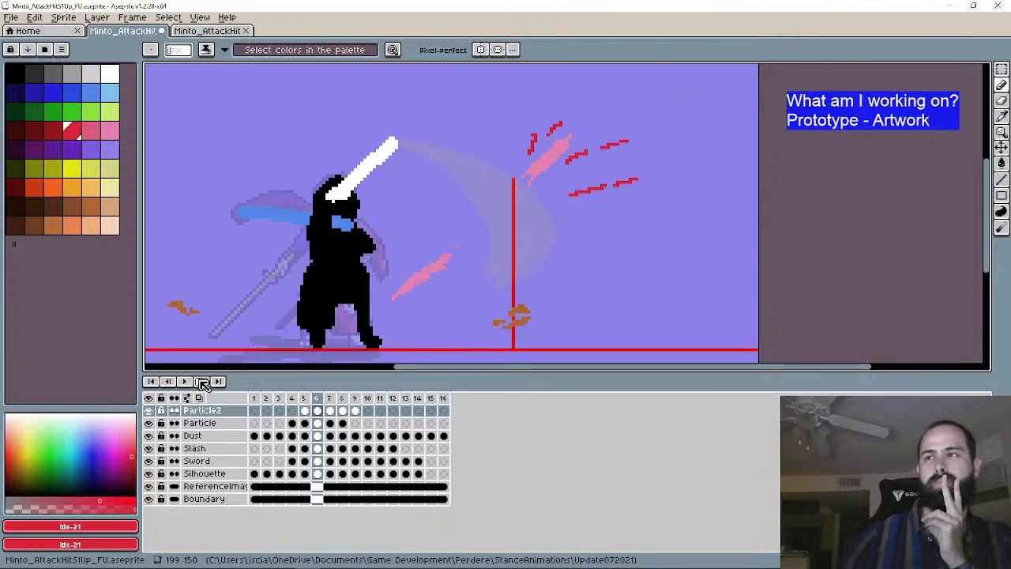
{"action": "left_click", "coordinate": [201, 382]}
{"action": "left_click", "coordinate": [201, 381]}
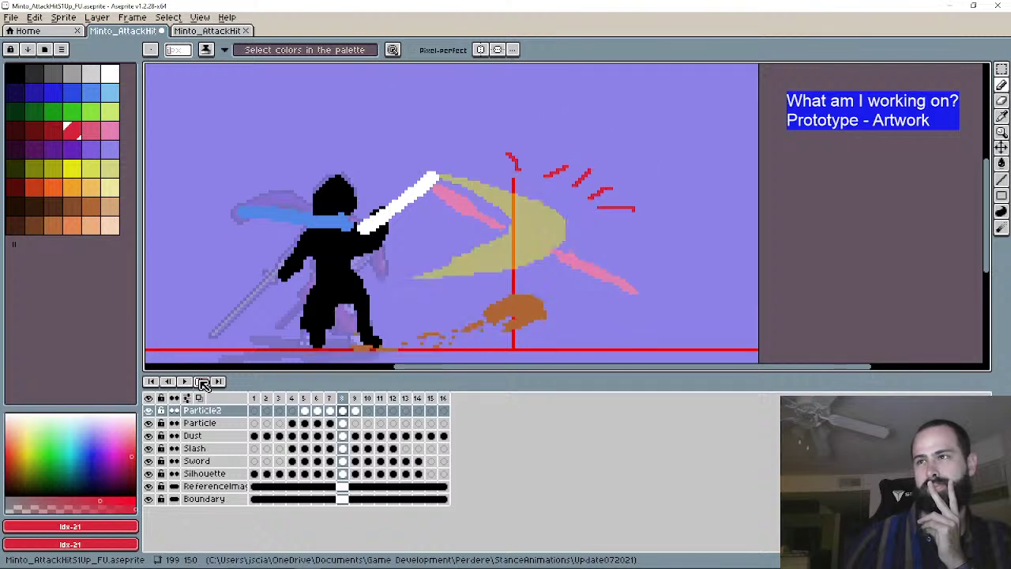
{"action": "left_click", "coordinate": [168, 381]}
{"action": "left_click", "coordinate": [168, 381]}
{"action": "left_click", "coordinate": [169, 381]}
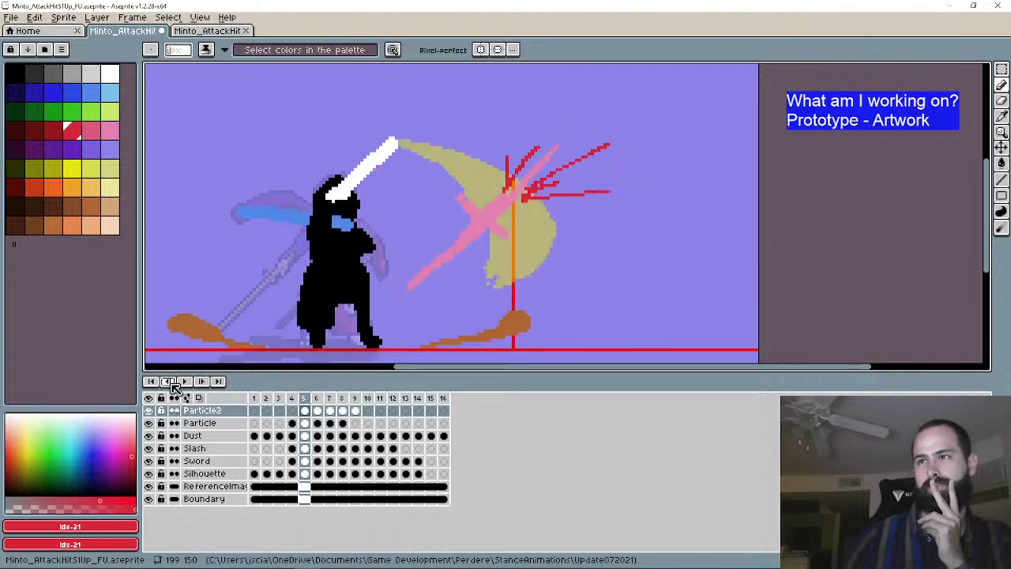
{"action": "left_click", "coordinate": [168, 382]}
{"action": "left_click", "coordinate": [168, 382]}
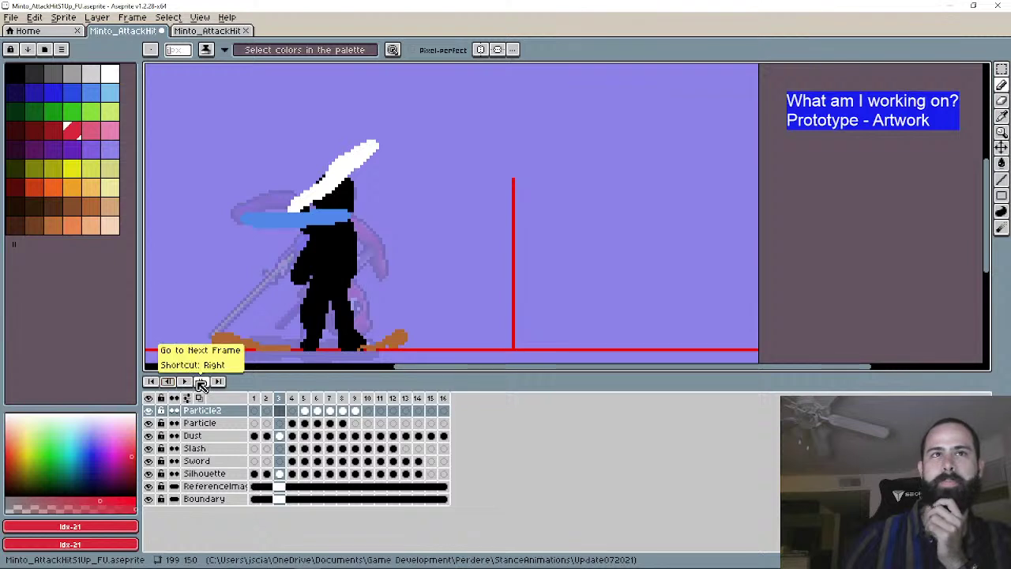
{"action": "left_click", "coordinate": [201, 382]}
{"action": "left_click", "coordinate": [202, 382]}
{"action": "left_click", "coordinate": [201, 381]}
{"action": "left_click", "coordinate": [202, 382]}
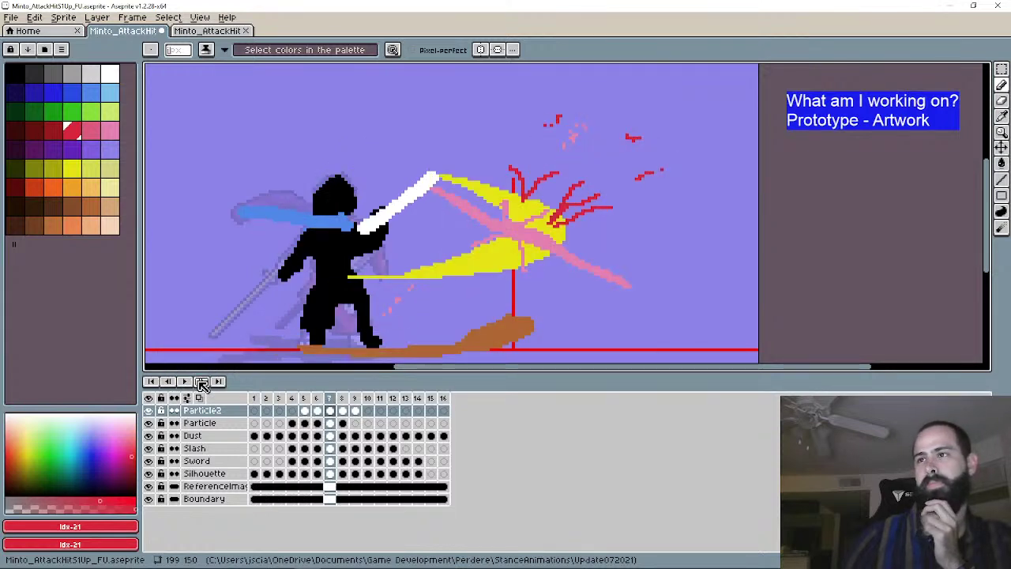
{"action": "left_click", "coordinate": [202, 381]}
Step: Examine the second hit's fade-out from frame 7 to frame 10, and recheck the lead-in from frame 3 to frame 7
{"action": "left_click", "coordinate": [170, 382]}
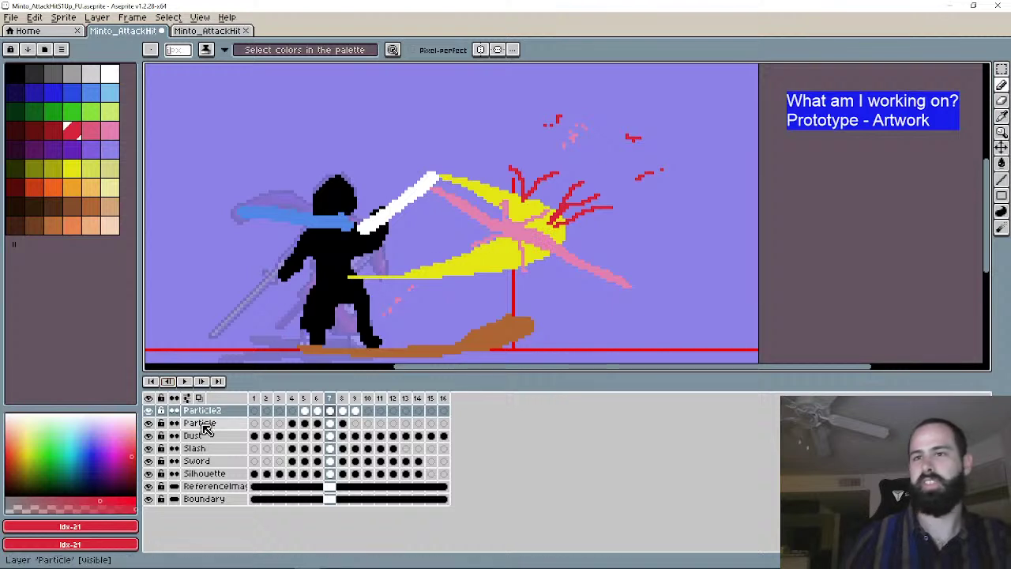
{"action": "left_click", "coordinate": [202, 381]}
{"action": "left_click", "coordinate": [172, 382]}
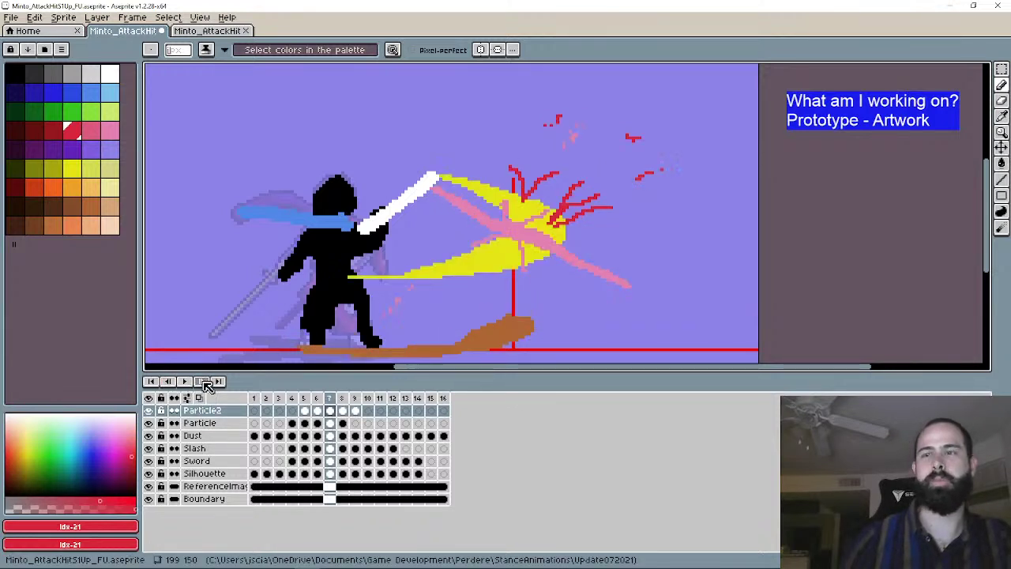
{"action": "left_click", "coordinate": [201, 382]}
{"action": "left_click", "coordinate": [202, 381]}
{"action": "left_click", "coordinate": [202, 382]}
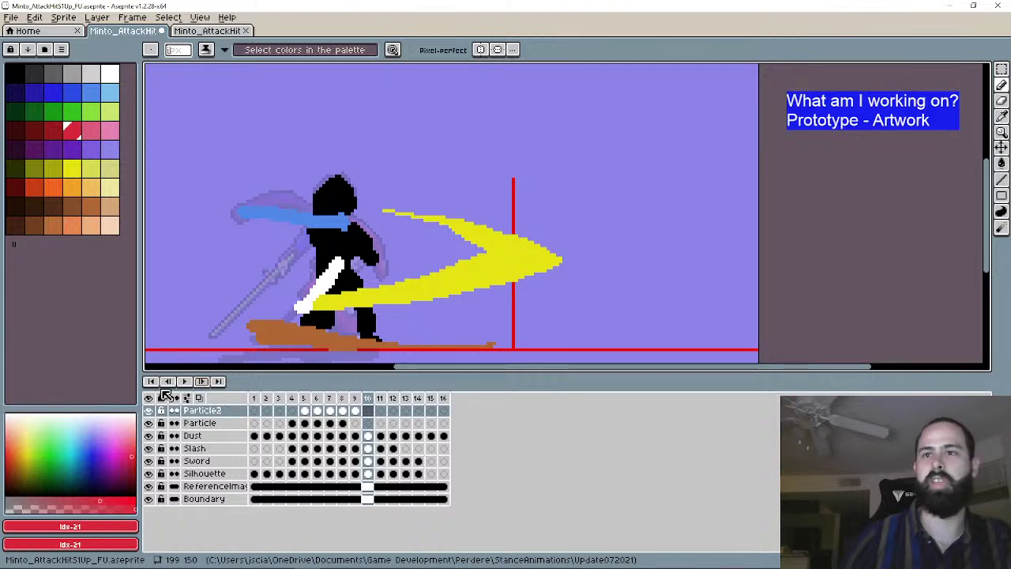
{"action": "left_click", "coordinate": [184, 382]}
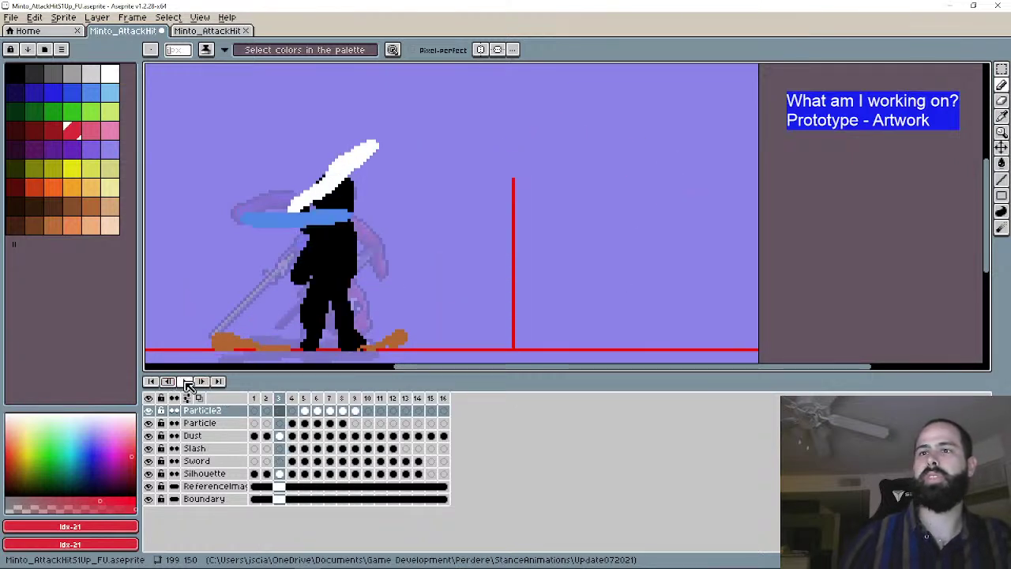
{"action": "left_click", "coordinate": [202, 382]}
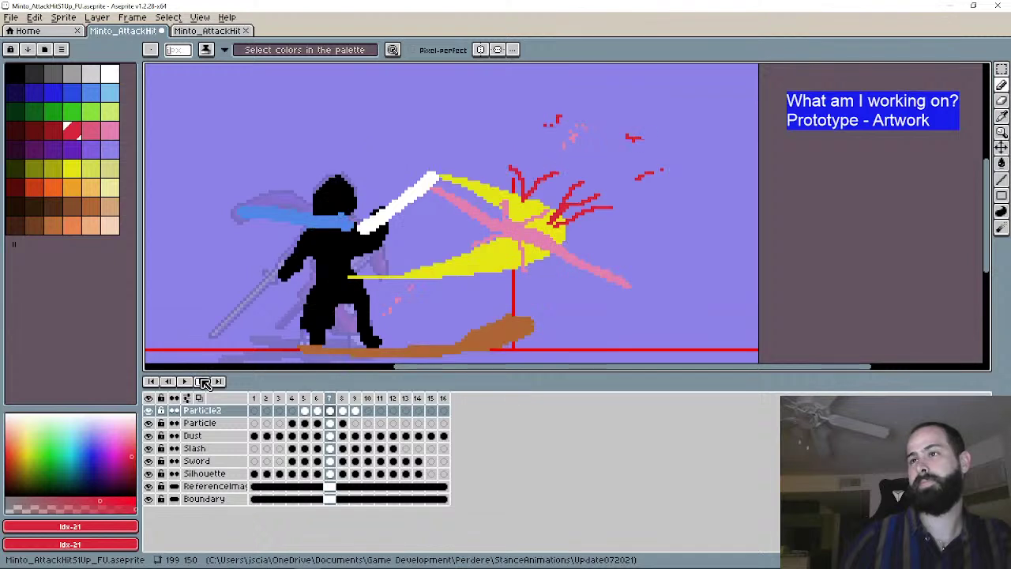
Step: Erase the pink streak on Particle frame 7 and the red rays by the slash on Particle2 frame 7, keeping the distant fragments
{"action": "left_click", "coordinate": [331, 423]}
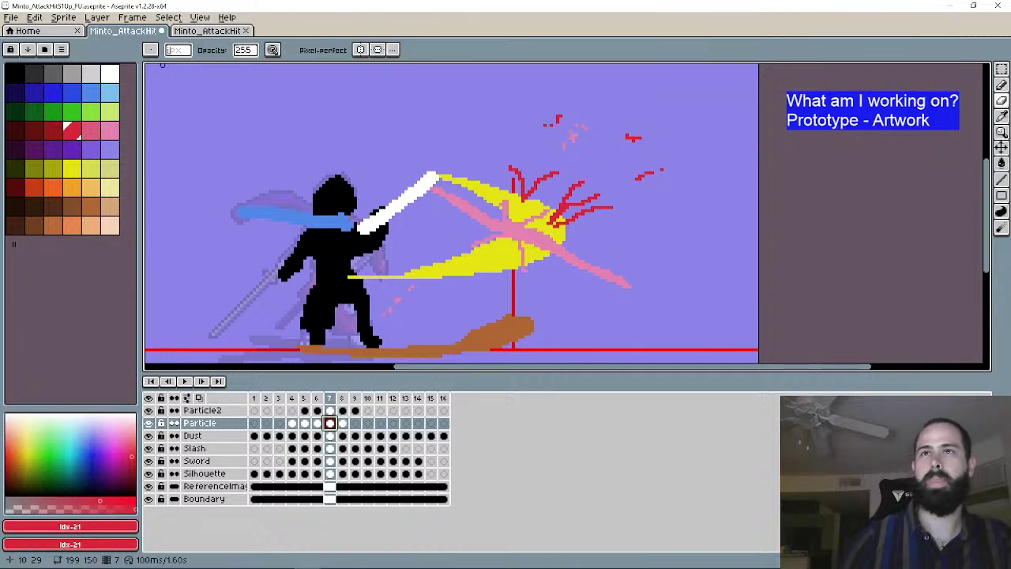
{"action": "mouse_move", "coordinate": [595, 275]}
{"action": "left_mouse_down"}
{"action": "mouse_move", "coordinate": [518, 237]}
{"action": "mouse_move", "coordinate": [537, 265]}
{"action": "mouse_move", "coordinate": [521, 272]}
{"action": "mouse_move", "coordinate": [562, 241]}
{"action": "mouse_move", "coordinate": [505, 209]}
{"action": "mouse_move", "coordinate": [542, 244]}
{"action": "mouse_move", "coordinate": [505, 228]}
{"action": "mouse_move", "coordinate": [496, 218]}
{"action": "mouse_move", "coordinate": [556, 253]}
{"action": "mouse_move", "coordinate": [505, 237]}
{"action": "mouse_move", "coordinate": [469, 240]}
{"action": "mouse_move", "coordinate": [492, 224]}
{"action": "mouse_move", "coordinate": [434, 186]}
{"action": "left_mouse_up"}
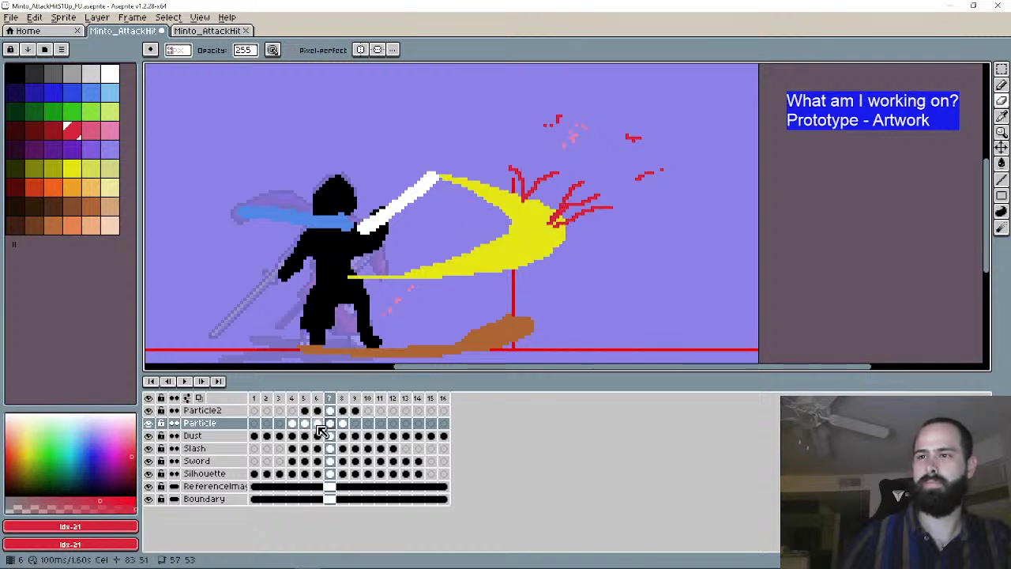
{"action": "key", "text": "Up"}
{"action": "left_click_drag", "start_coordinate": [562, 203], "coordinate": [555, 223]}
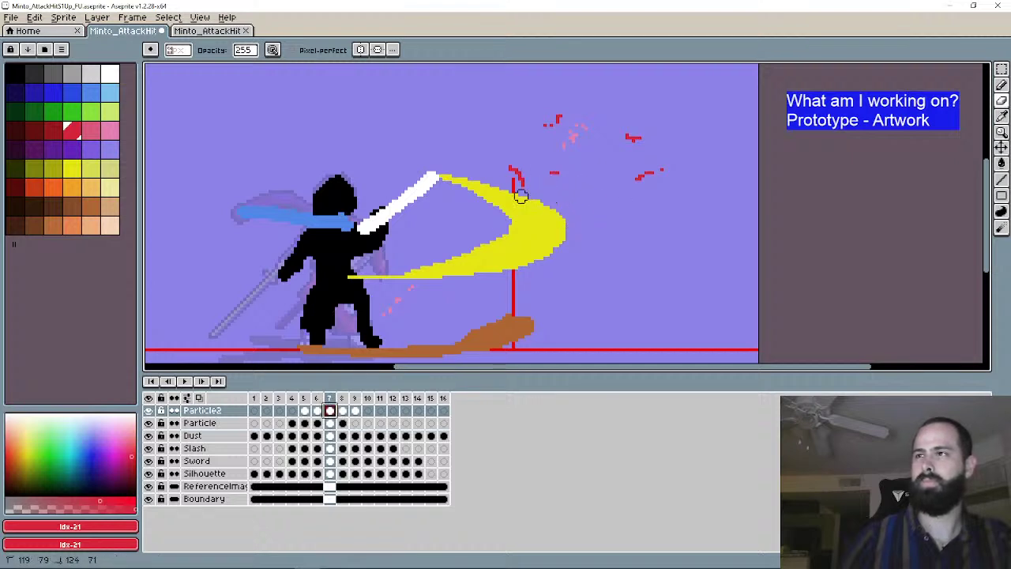
{"action": "key", "text": "b"}
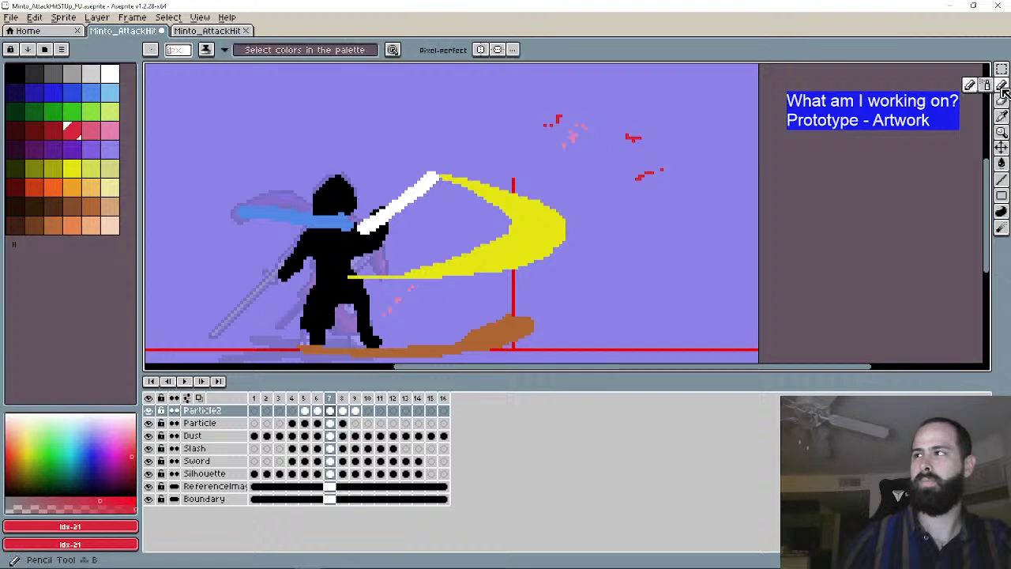
Step: Copy the pink spark from Particle frame 4 onto Particle frame 7, placing it at the inner curve of the yellow slash
{"action": "left_click", "coordinate": [292, 423]}
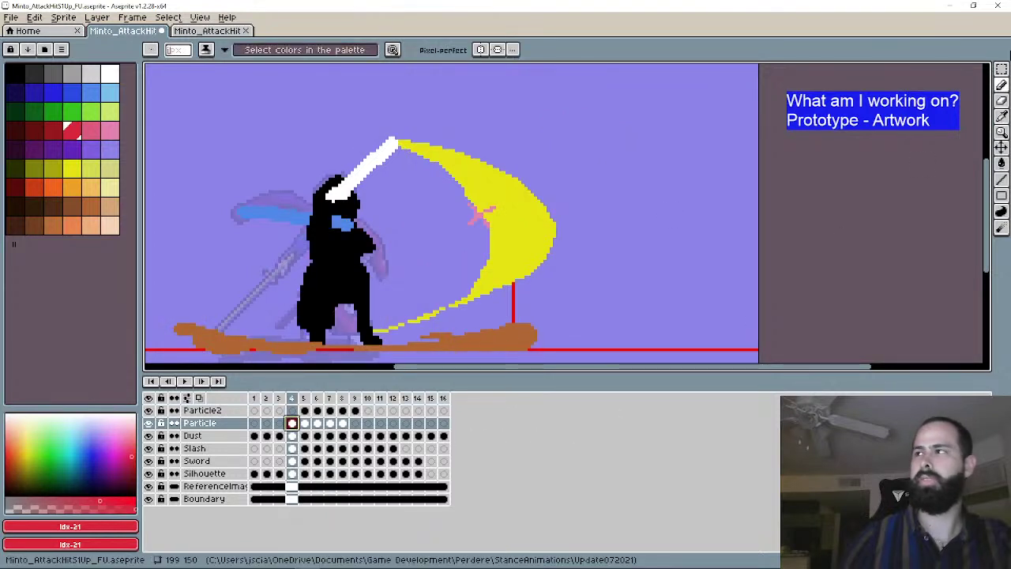
{"action": "key", "text": "m"}
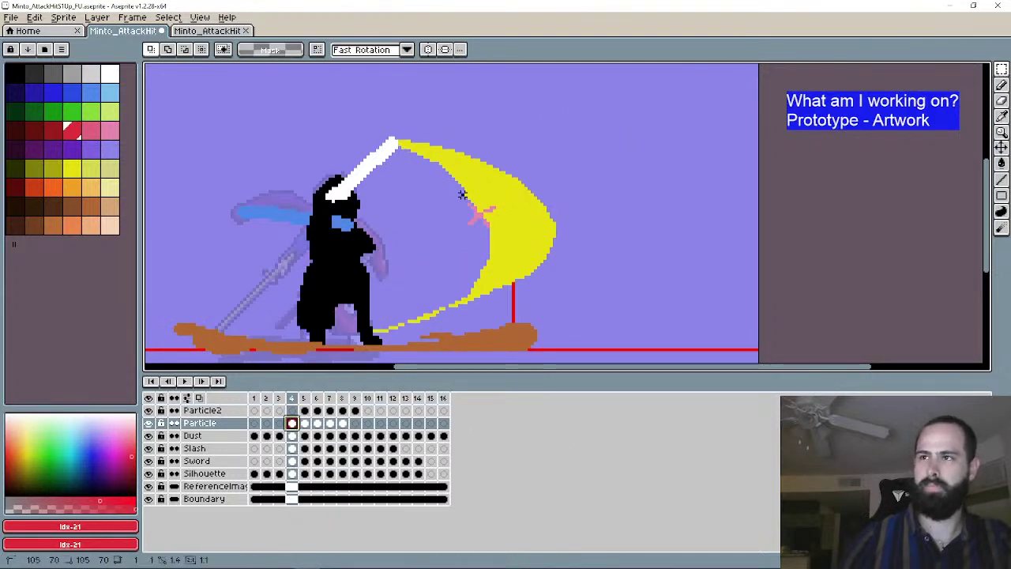
{"action": "left_click_drag", "start_coordinate": [459, 192], "coordinate": [501, 233]}
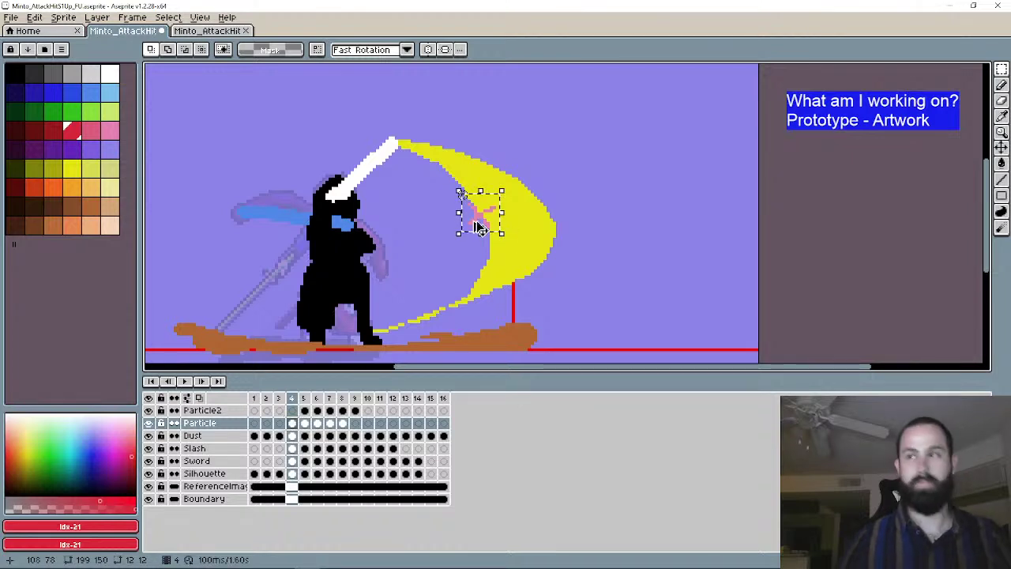
{"action": "left_click", "coordinate": [355, 425]}
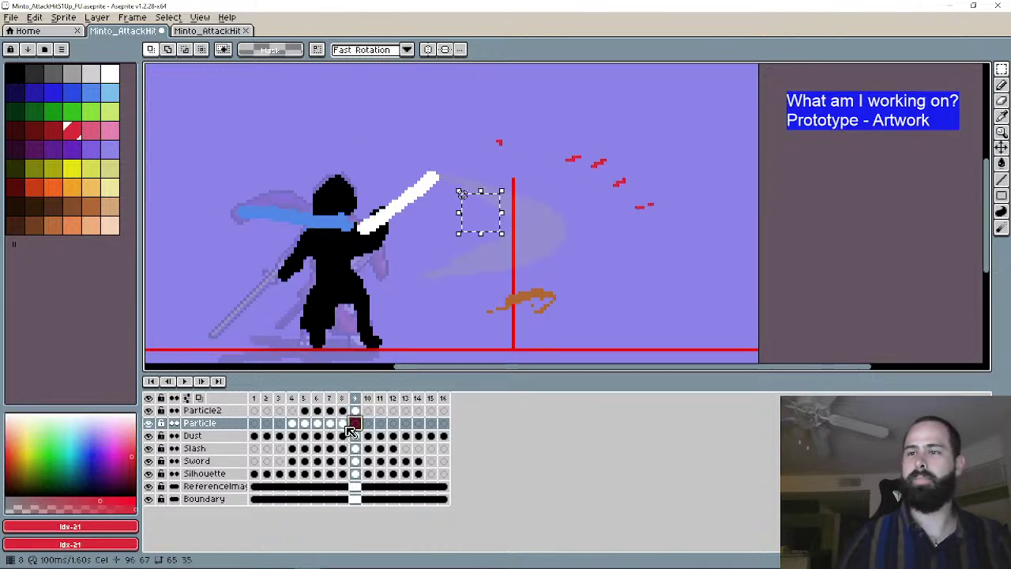
{"action": "left_click", "coordinate": [331, 425]}
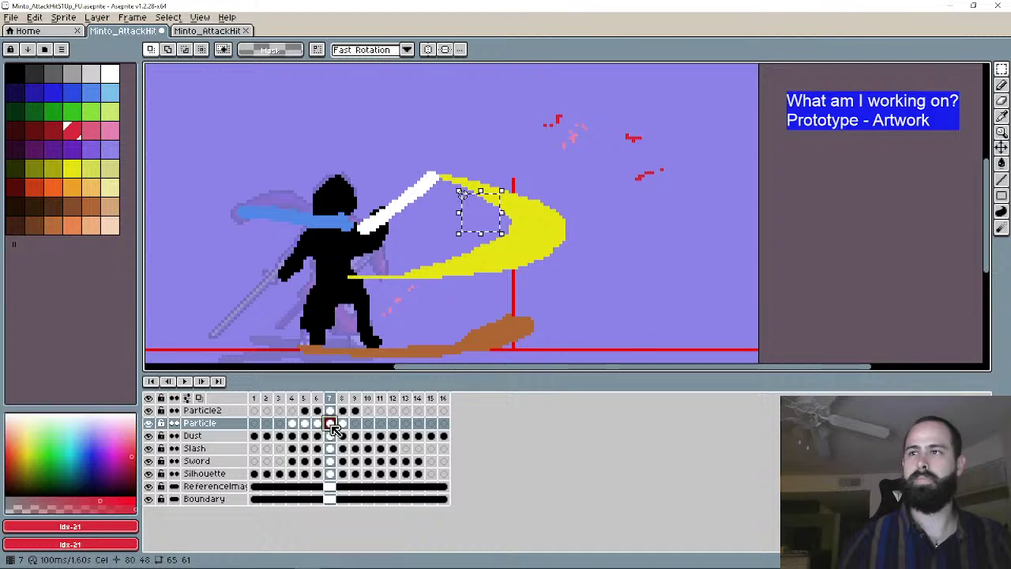
{"action": "left_click_drag", "start_coordinate": [487, 217], "coordinate": [517, 234]}
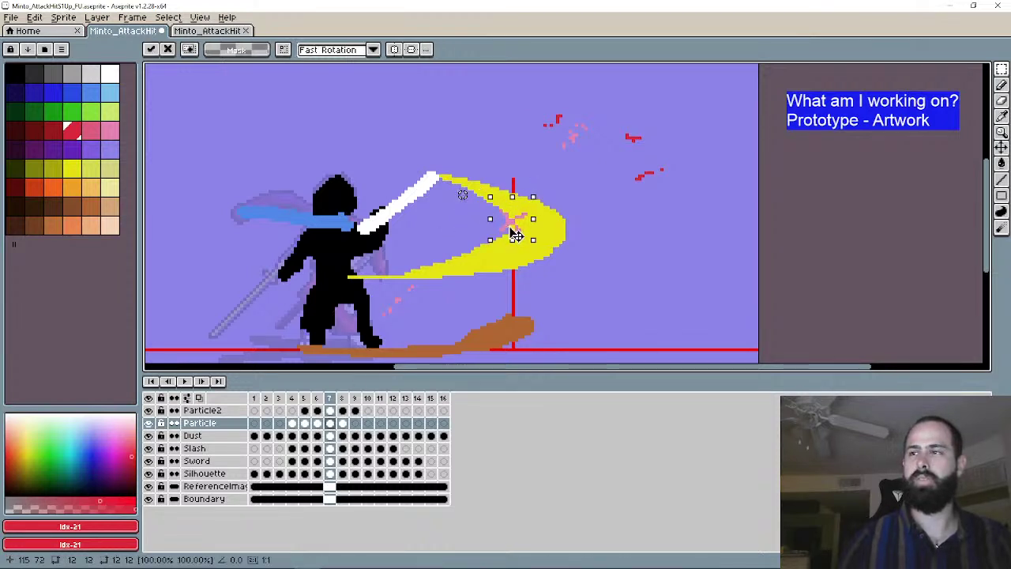
{"action": "key", "text": "ctrl+d"}
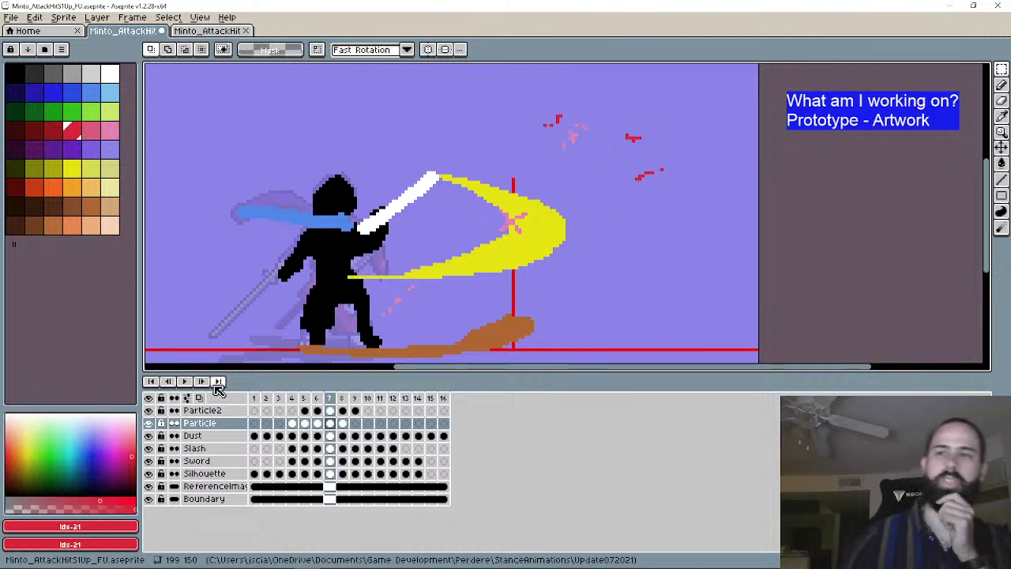
Step: Erase both pink streaks on Particle frame 8 and all the red rays on Particle2 frame 8
{"action": "left_click", "coordinate": [344, 424]}
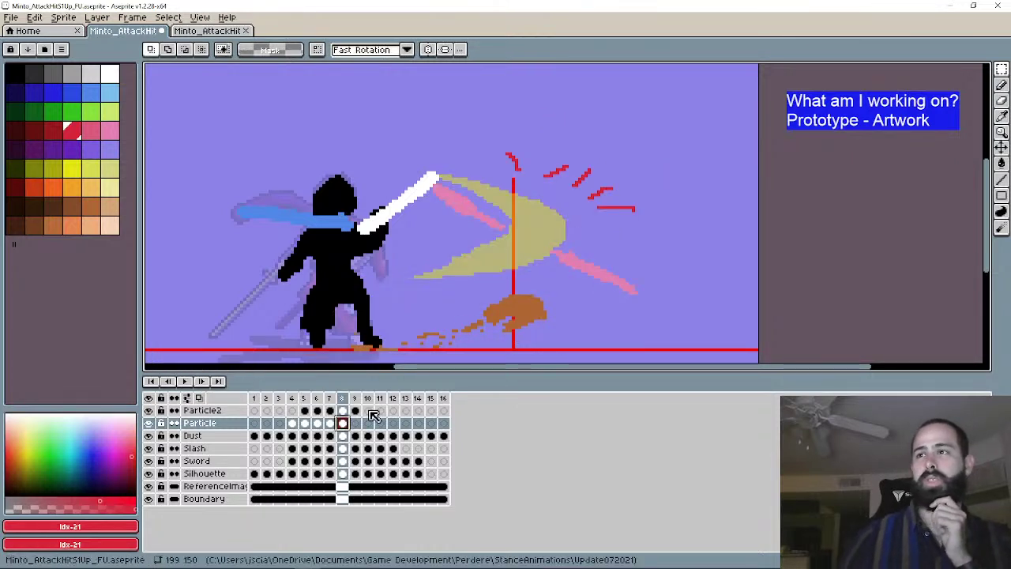
{"action": "left_click", "coordinate": [1000, 84]}
{"action": "left_click_drag", "start_coordinate": [559, 255], "coordinate": [622, 285]}
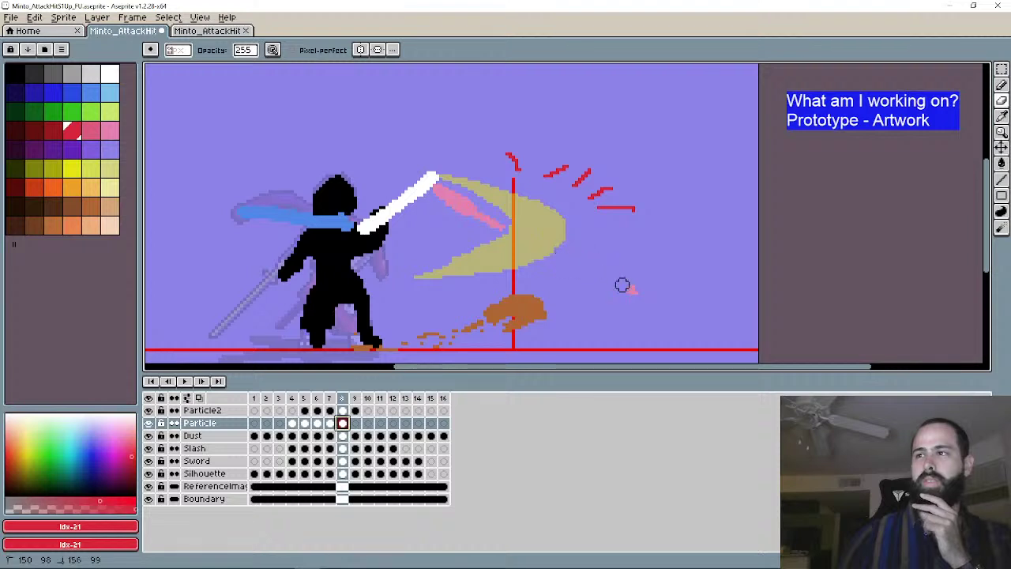
{"action": "left_click_drag", "start_coordinate": [523, 231], "coordinate": [424, 180]}
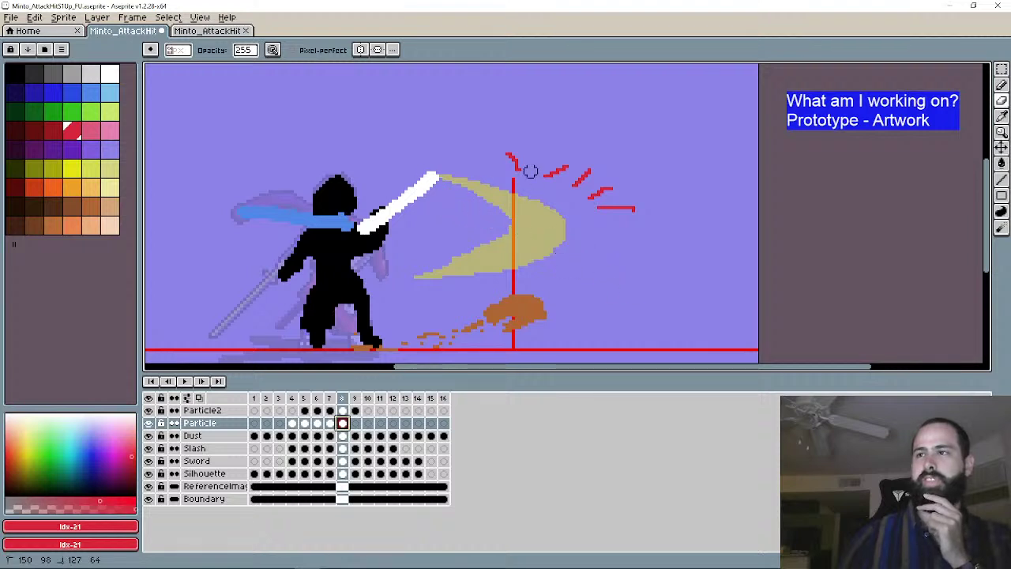
{"action": "key", "text": "Up"}
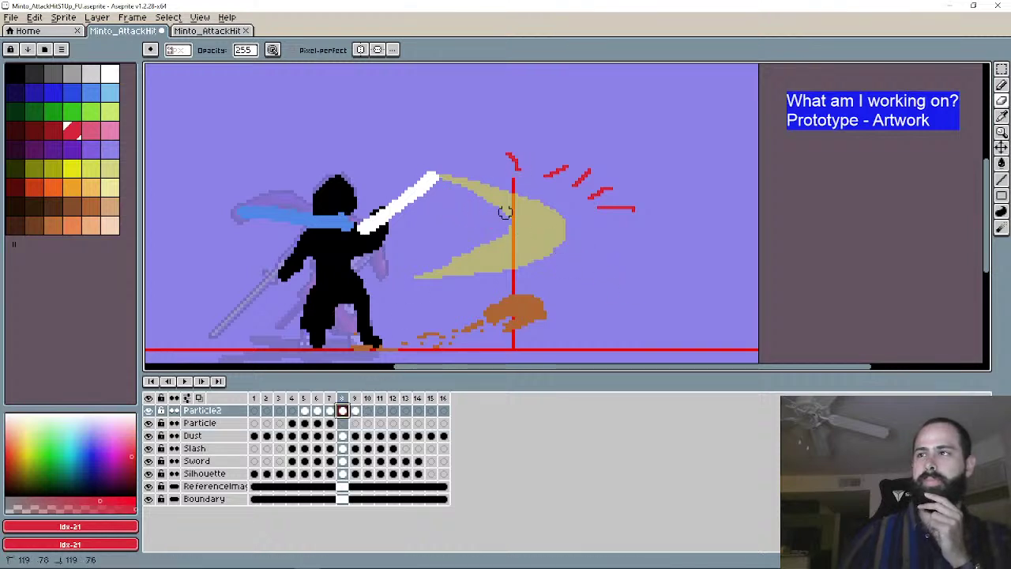
{"action": "mouse_move", "coordinate": [502, 148]}
{"action": "left_mouse_down"}
{"action": "mouse_move", "coordinate": [518, 176]}
{"action": "mouse_move", "coordinate": [597, 167]}
{"action": "left_mouse_up"}
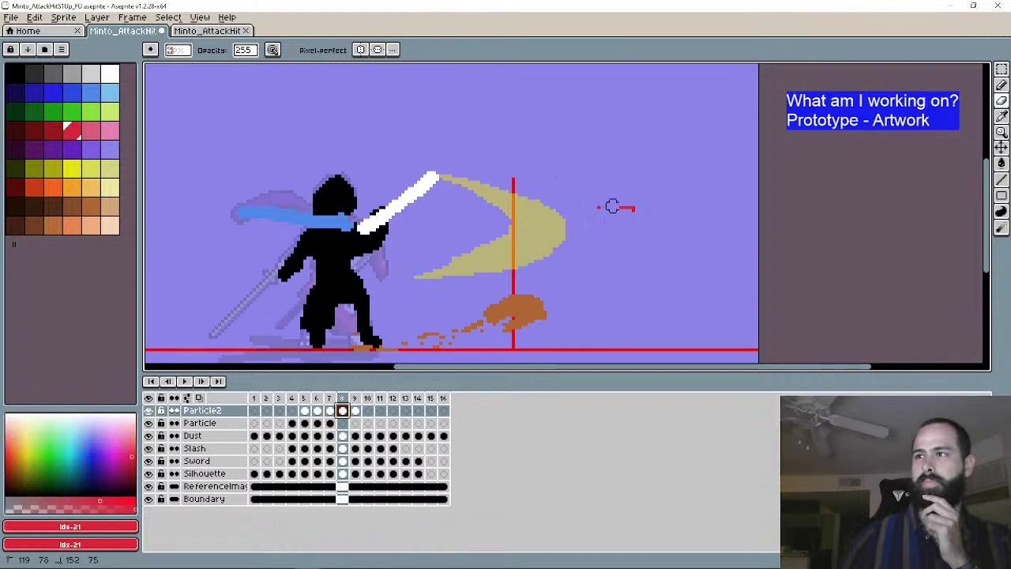
Step: With onion skinning on, draw a pink (index 23) crossed spark with a long diagonal streak through the slash on Particle frame 8
{"action": "left_click", "coordinate": [168, 380]}
{"action": "left_click", "coordinate": [202, 381]}
{"action": "left_click", "coordinate": [199, 397]}
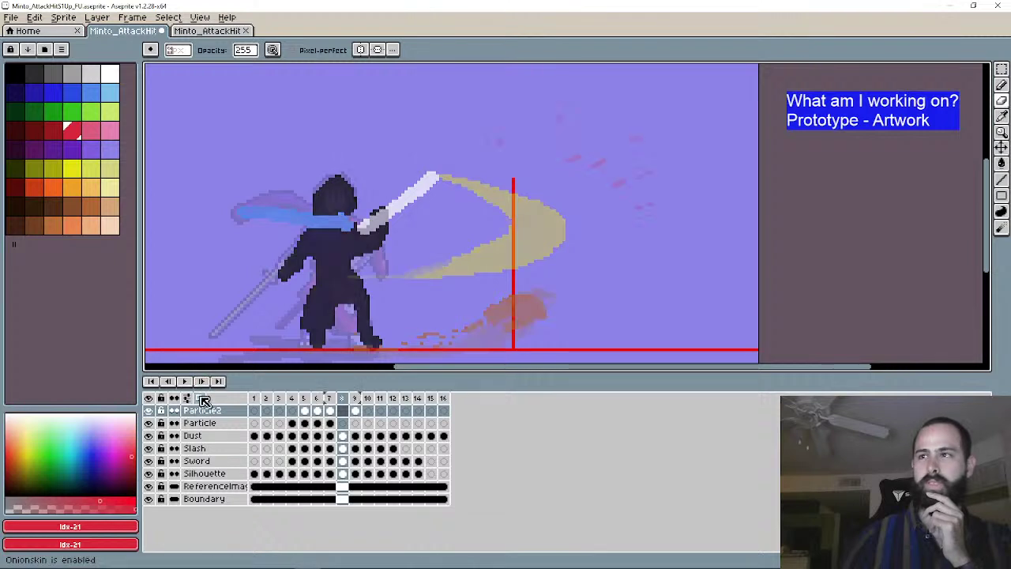
{"action": "left_click", "coordinate": [1000, 85]}
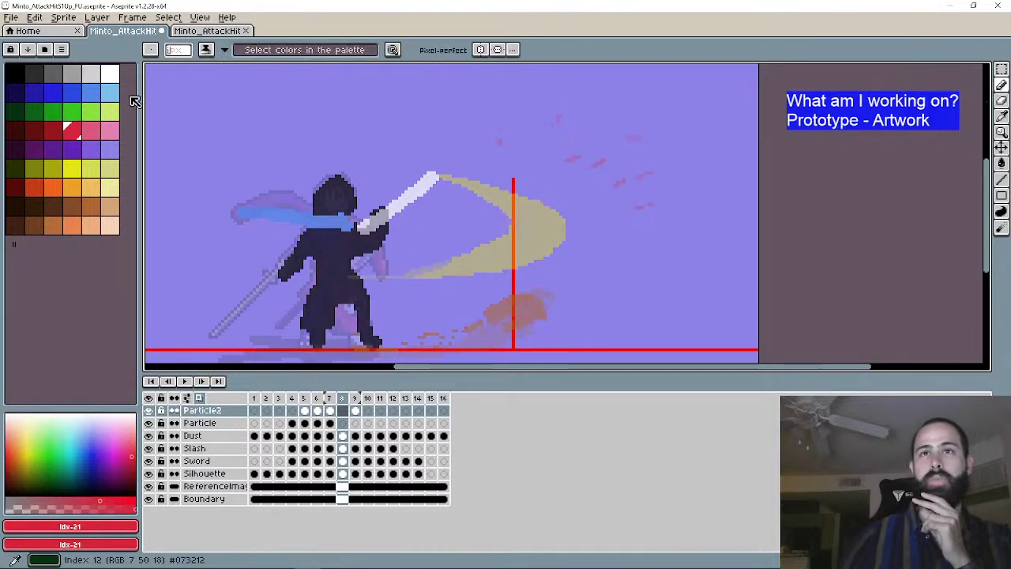
{"action": "left_click", "coordinate": [110, 130]}
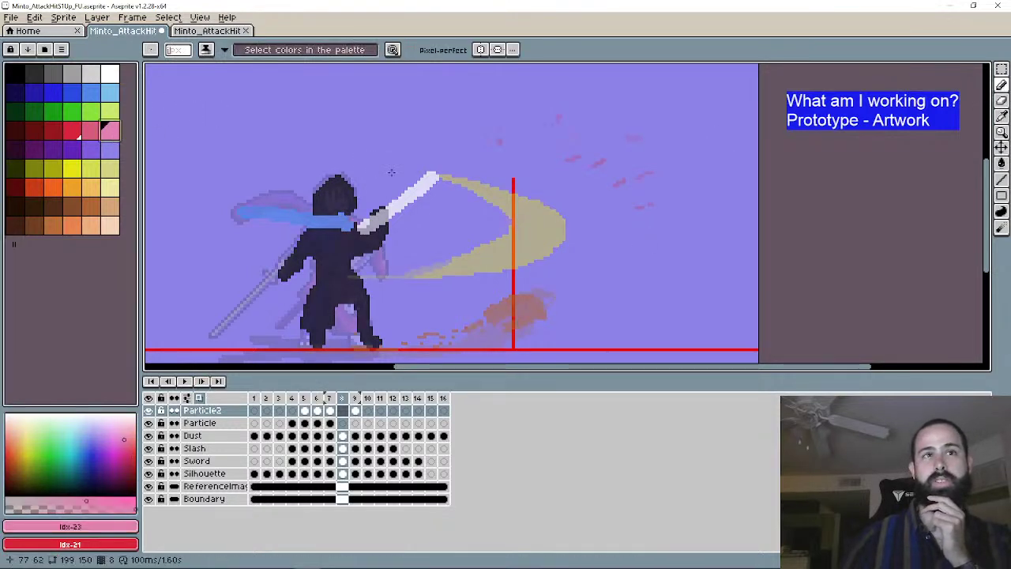
{"action": "scroll", "coordinate": [439, 205], "scroll_direction": "up", "scroll_amount": 2}
{"action": "scroll", "coordinate": [439, 206], "scroll_direction": "up", "scroll_amount": 1}
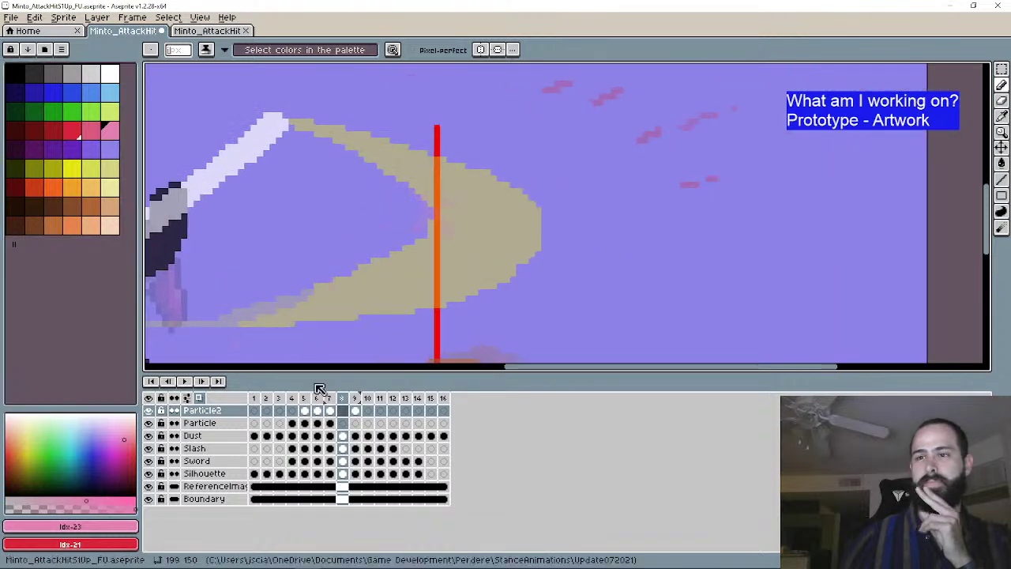
{"action": "left_click", "coordinate": [342, 423]}
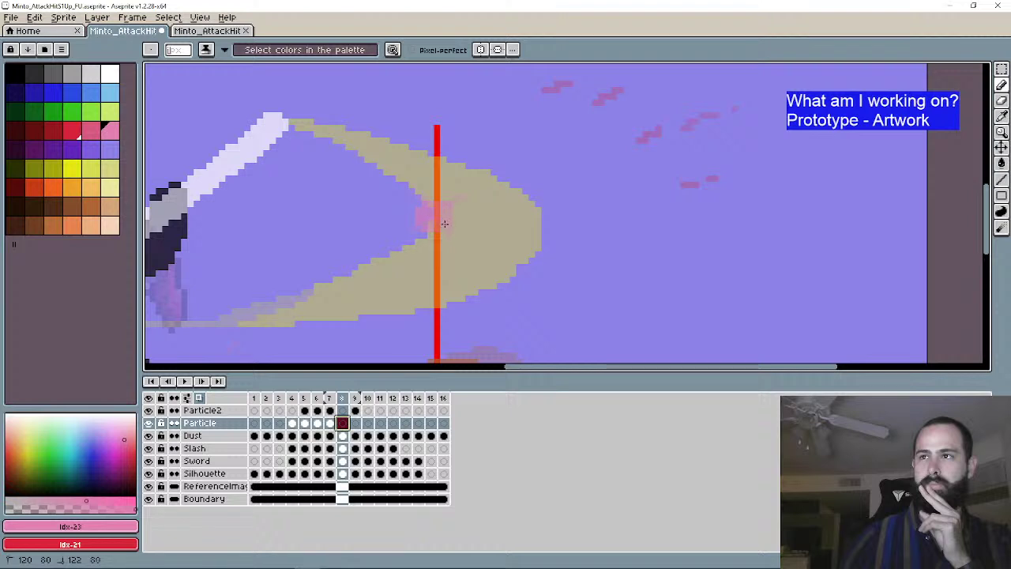
{"action": "left_click_drag", "start_coordinate": [416, 183], "coordinate": [397, 167]}
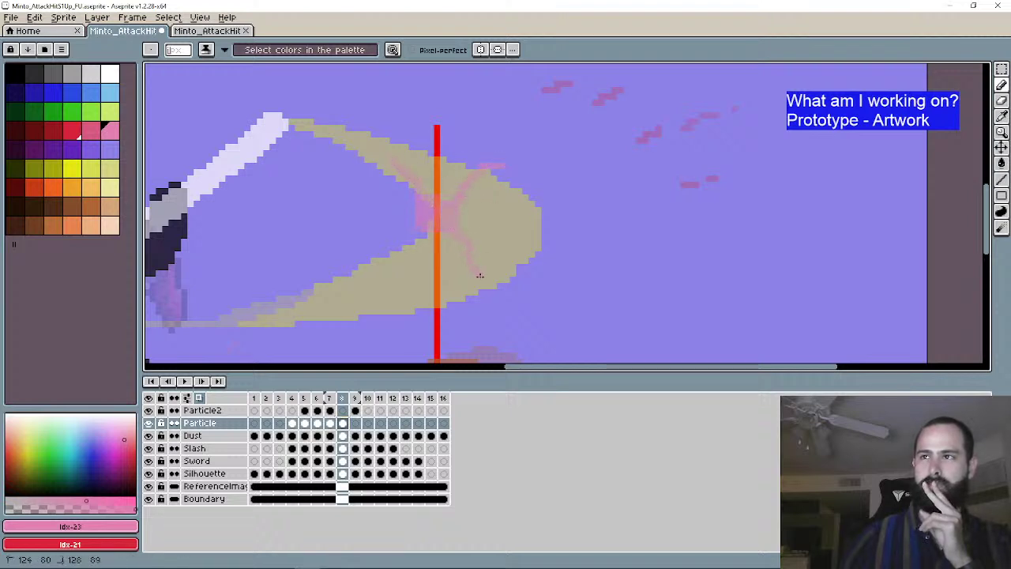
{"action": "scroll", "coordinate": [356, 274], "scroll_direction": "down", "scroll_amount": 3}
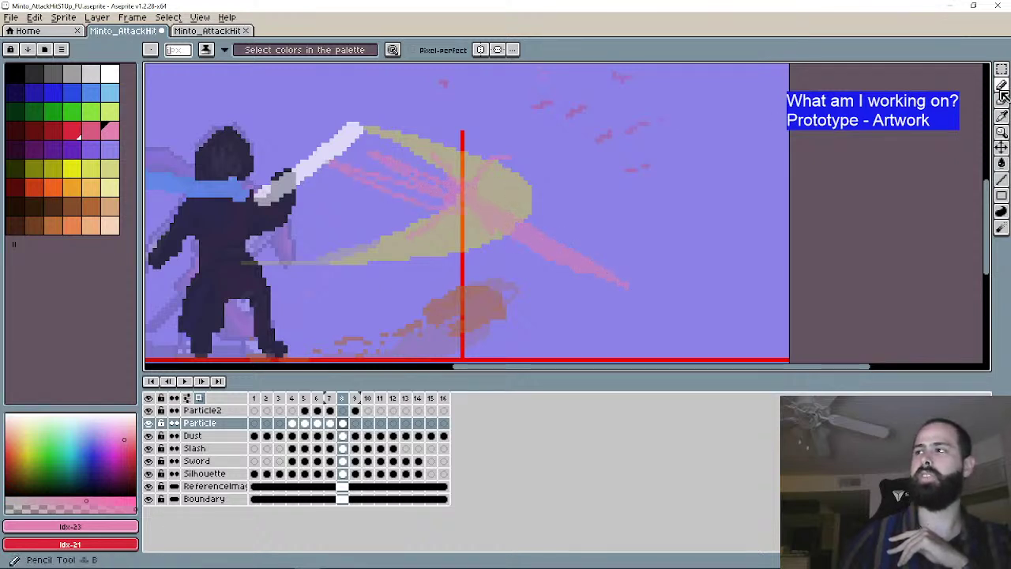
Step: Clean up the pink streak's sword-side half on Particle frame 8 and redraw it as one solid taper reaching the sword tip
{"action": "key", "text": "b"}
{"action": "mouse_move", "coordinate": [456, 218]}
{"action": "left_mouse_down"}
{"action": "mouse_move", "coordinate": [361, 181]}
{"action": "mouse_move", "coordinate": [401, 193]}
{"action": "left_mouse_up"}
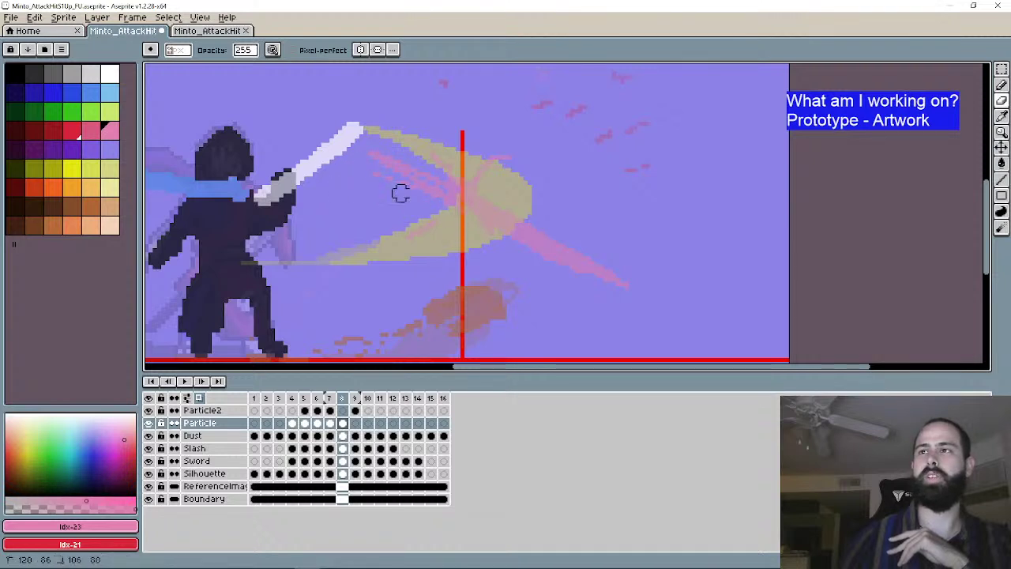
{"action": "key", "text": "i"}
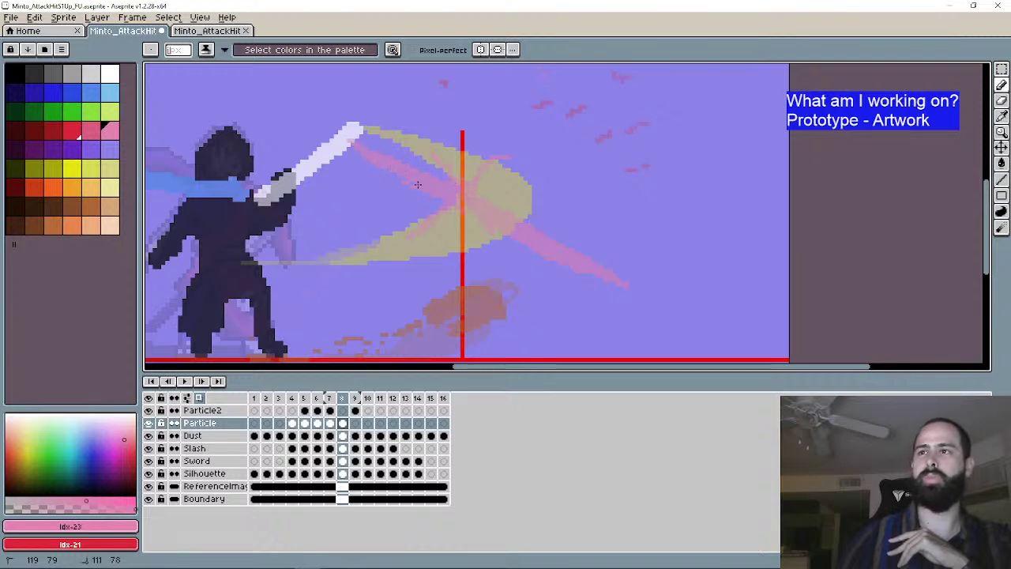
{"action": "scroll", "coordinate": [387, 162], "scroll_direction": "down", "scroll_amount": 2}
{"action": "scroll", "coordinate": [411, 177], "scroll_direction": "up", "scroll_amount": 1}
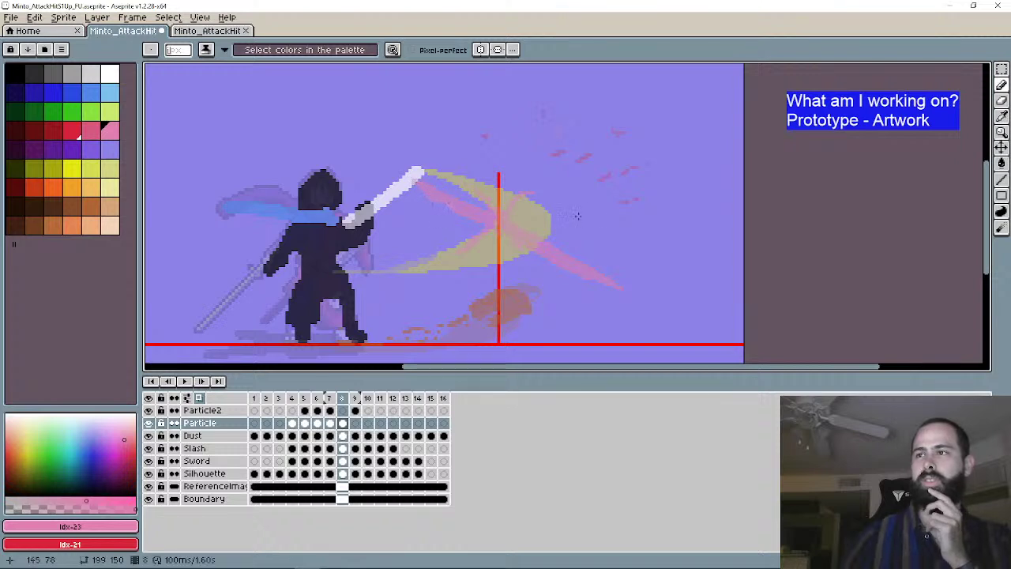
{"action": "scroll", "coordinate": [506, 257], "scroll_direction": "up", "scroll_amount": 1}
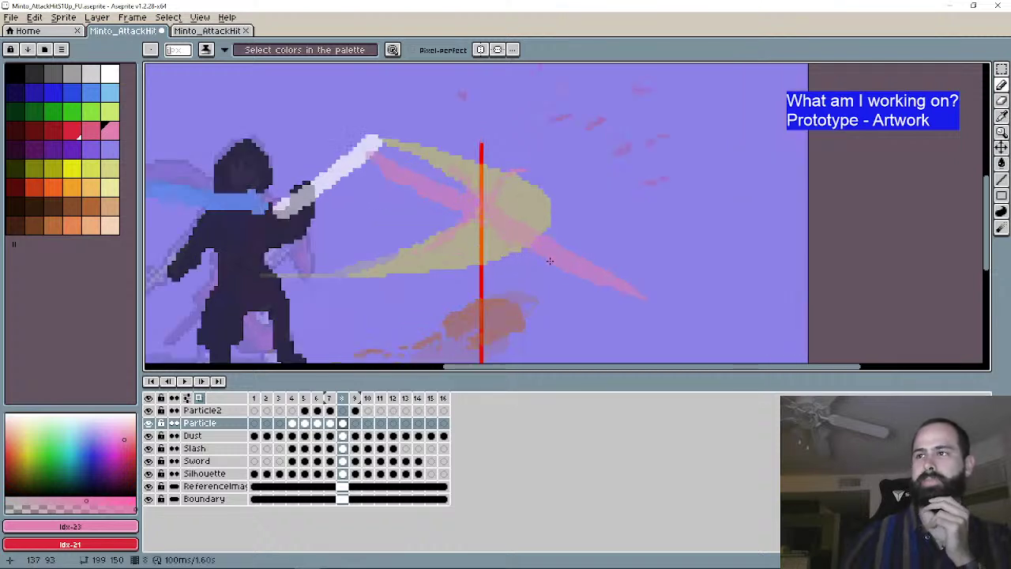
{"action": "scroll", "coordinate": [585, 237], "scroll_direction": "down", "scroll_amount": 2}
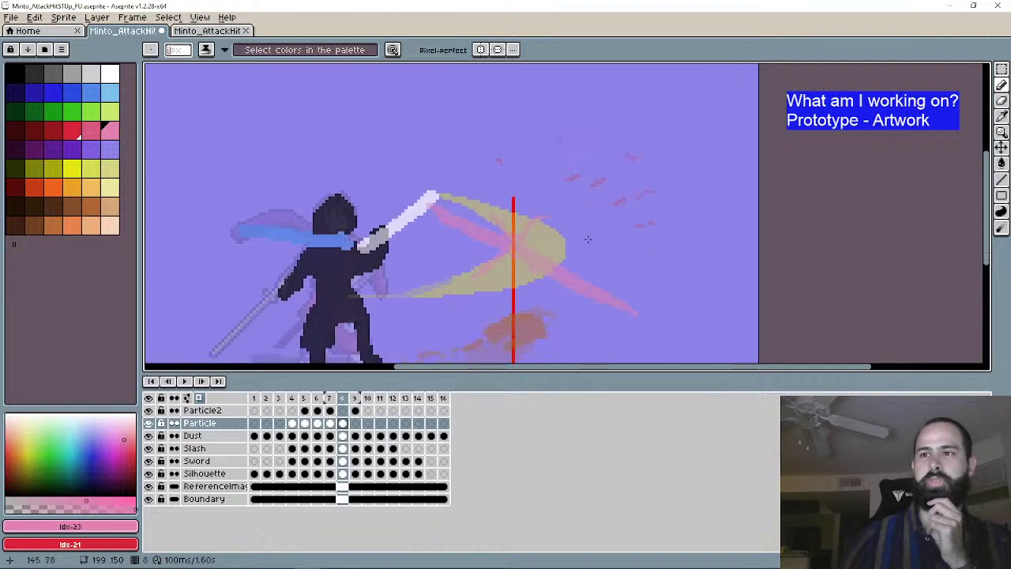
Step: Check frame 8 against its neighbouring frames and limit the onion skin to the preceding frame only
{"action": "left_click", "coordinate": [201, 381]}
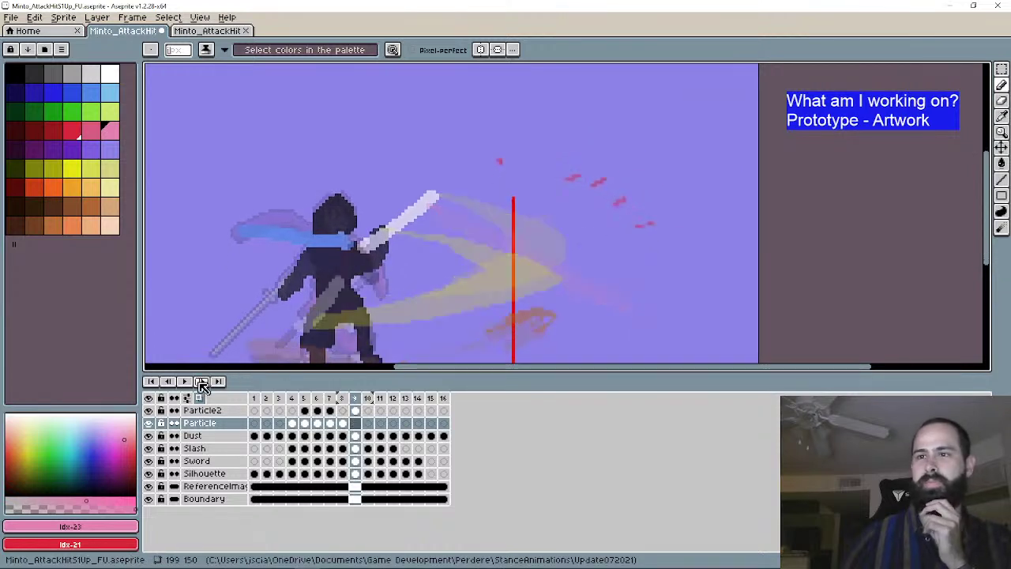
{"action": "left_click", "coordinate": [168, 381]}
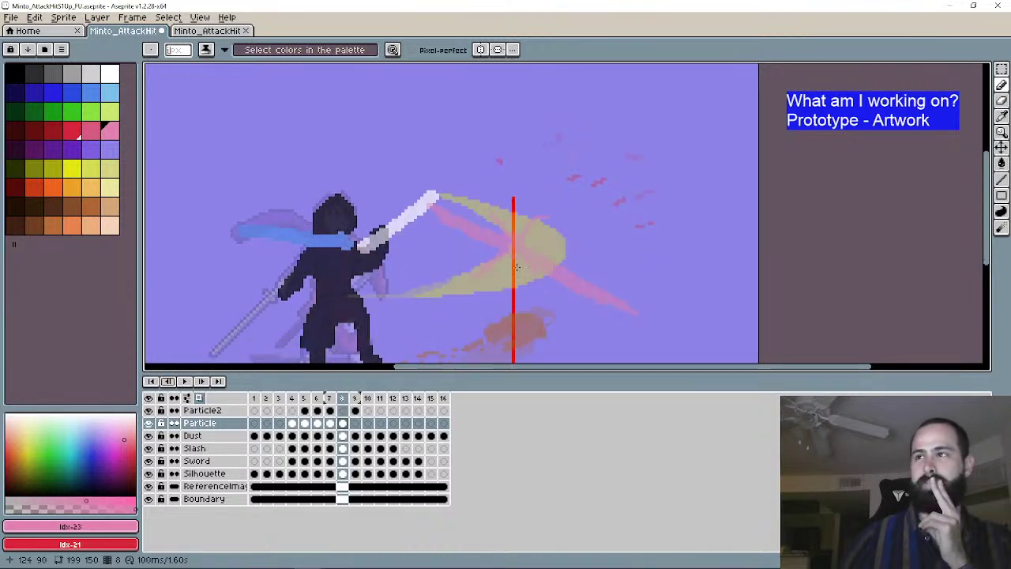
{"action": "scroll", "coordinate": [516, 267], "scroll_direction": "down", "scroll_amount": 1}
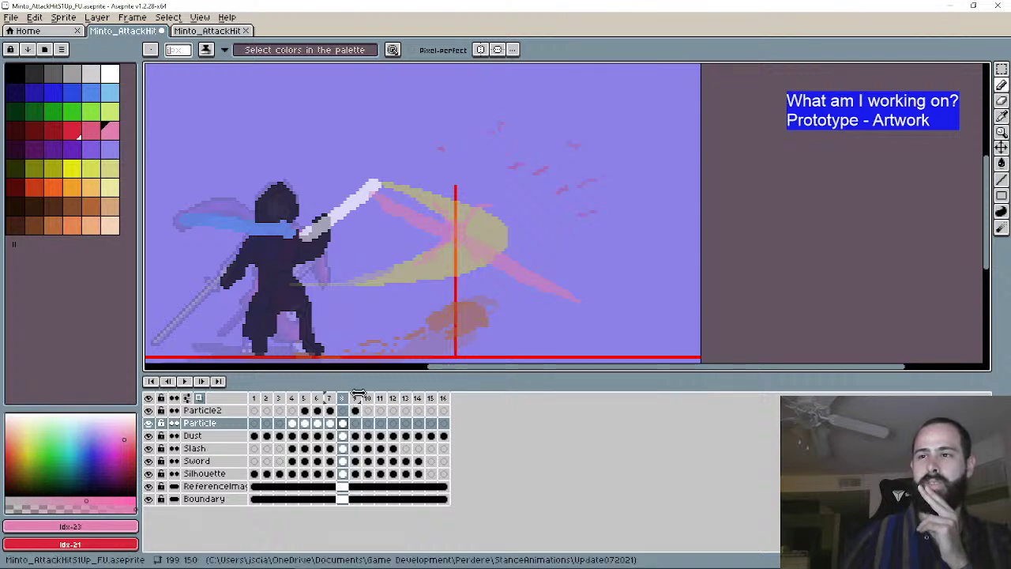
{"action": "double_click", "coordinate": [168, 382]}
{"action": "left_click", "coordinate": [200, 381]}
{"action": "left_click", "coordinate": [203, 383]}
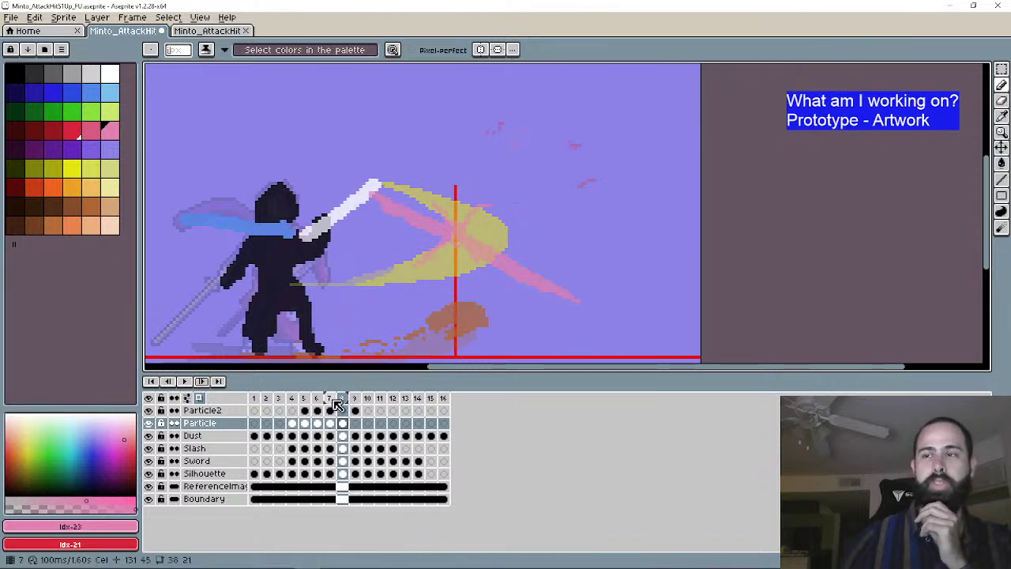
Step: Step from the first hit's frame 5 through frame 9 and back to frame 8 to compare the two hit sparks
{"action": "double_click", "coordinate": [168, 382]}
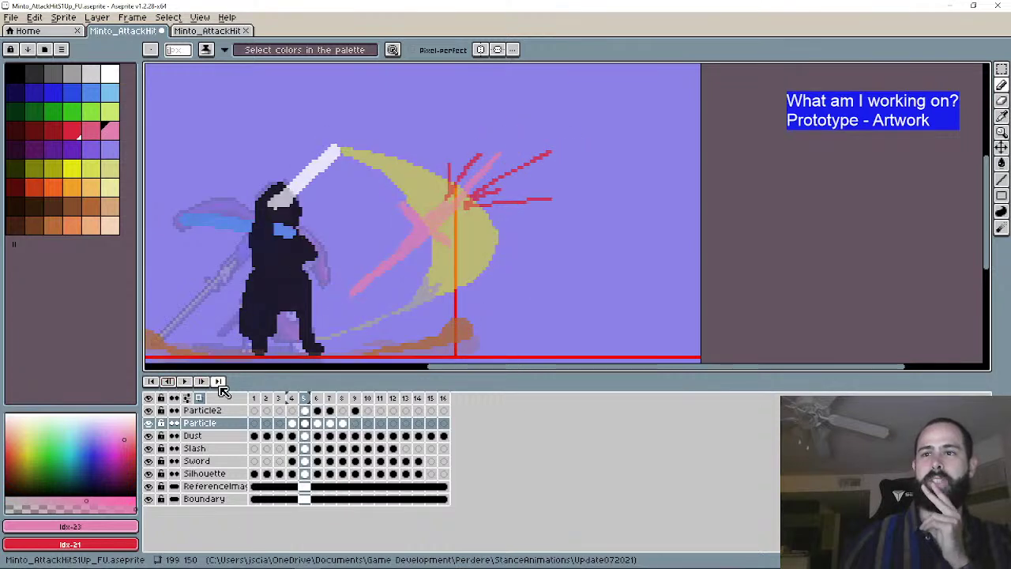
{"action": "left_click", "coordinate": [202, 382]}
{"action": "left_click", "coordinate": [201, 382]}
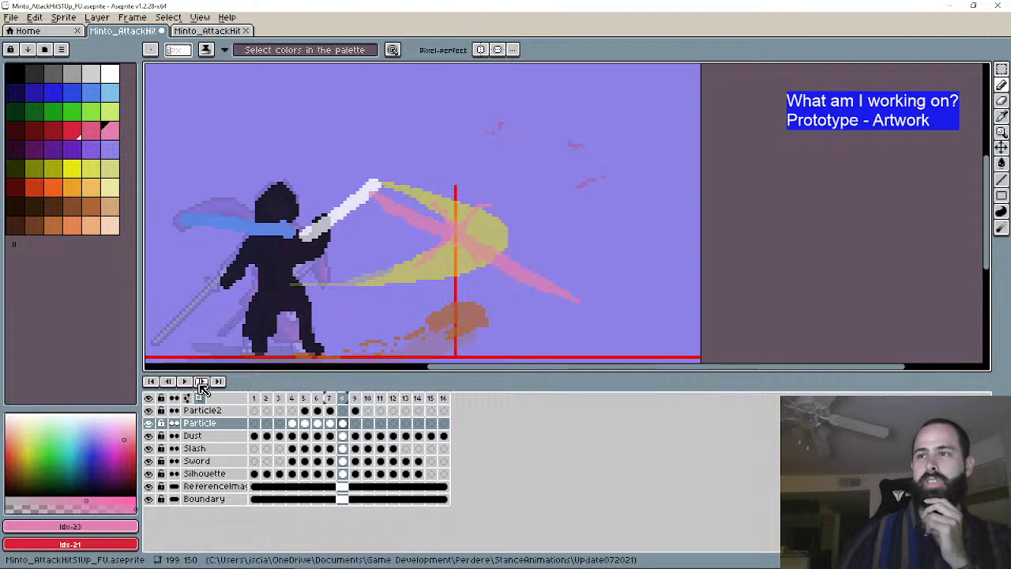
{"action": "left_click", "coordinate": [201, 382]}
{"action": "scroll", "coordinate": [488, 217], "scroll_direction": "up", "scroll_amount": 1}
{"action": "scroll", "coordinate": [488, 217], "scroll_direction": "up", "scroll_amount": 1}
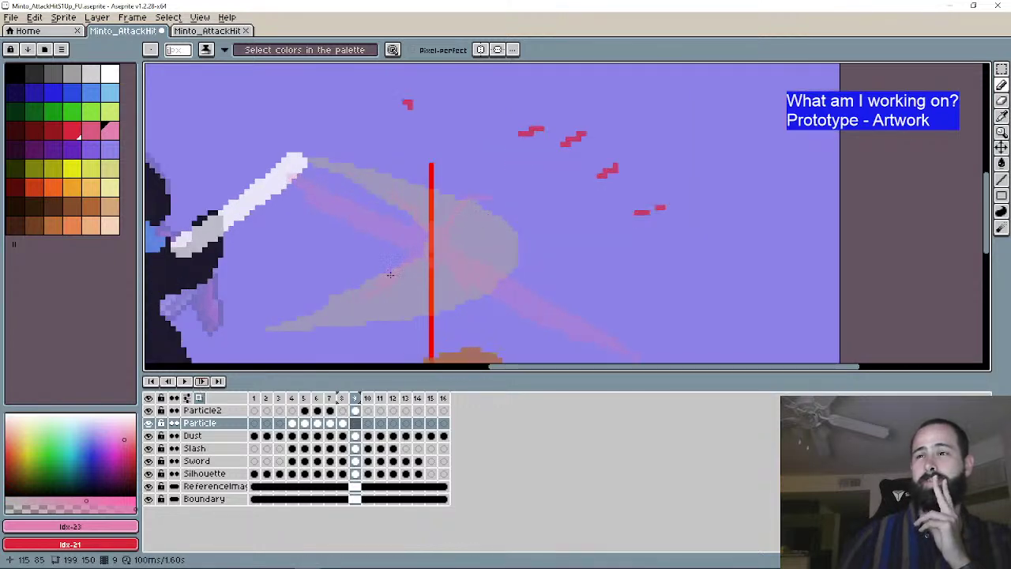
{"action": "scroll", "coordinate": [367, 281], "scroll_direction": "down", "scroll_amount": 1}
{"action": "left_click", "coordinate": [169, 382]}
Step: Draw two clusters of branching red (index 21) rays fanning outward above the slash on Particle2 frame 8
{"action": "left_click_drag", "start_coordinate": [487, 242], "coordinate": [489, 269]}
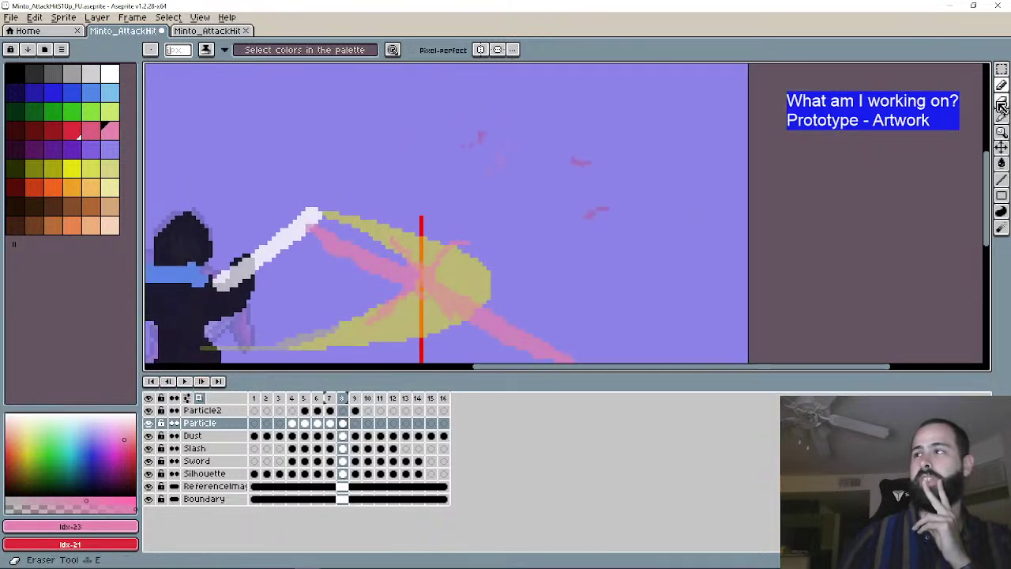
{"action": "left_click", "coordinate": [343, 411]}
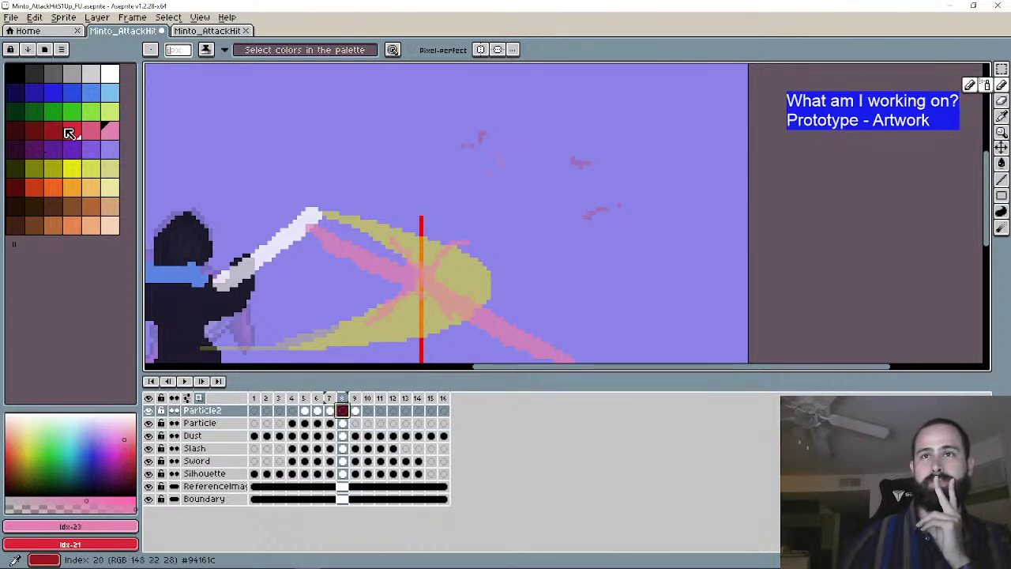
{"action": "left_click", "coordinate": [72, 131]}
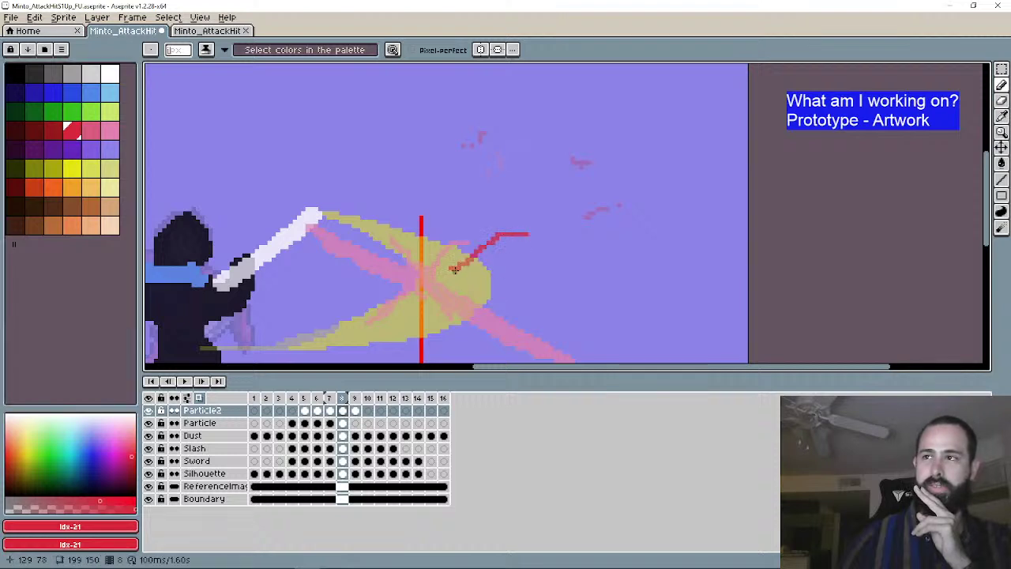
{"action": "mouse_move", "coordinate": [468, 263]}
{"action": "left_mouse_down"}
{"action": "mouse_move", "coordinate": [540, 251]}
{"action": "mouse_move", "coordinate": [511, 251]}
{"action": "mouse_move", "coordinate": [488, 225]}
{"action": "mouse_move", "coordinate": [506, 207]}
{"action": "left_mouse_up"}
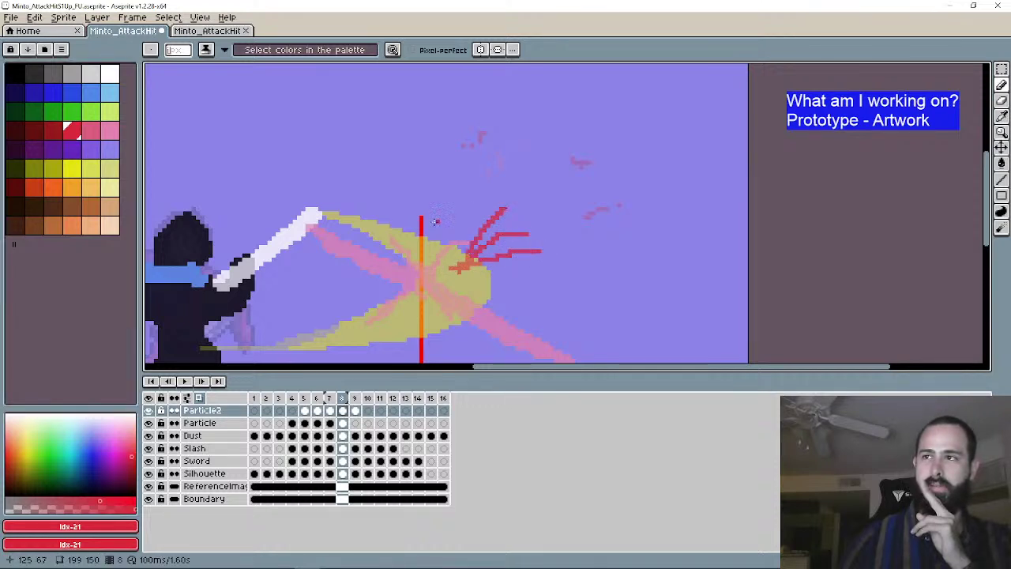
{"action": "mouse_move", "coordinate": [426, 235]}
{"action": "left_mouse_down"}
{"action": "mouse_move", "coordinate": [446, 198]}
{"action": "mouse_move", "coordinate": [433, 169]}
{"action": "left_mouse_up"}
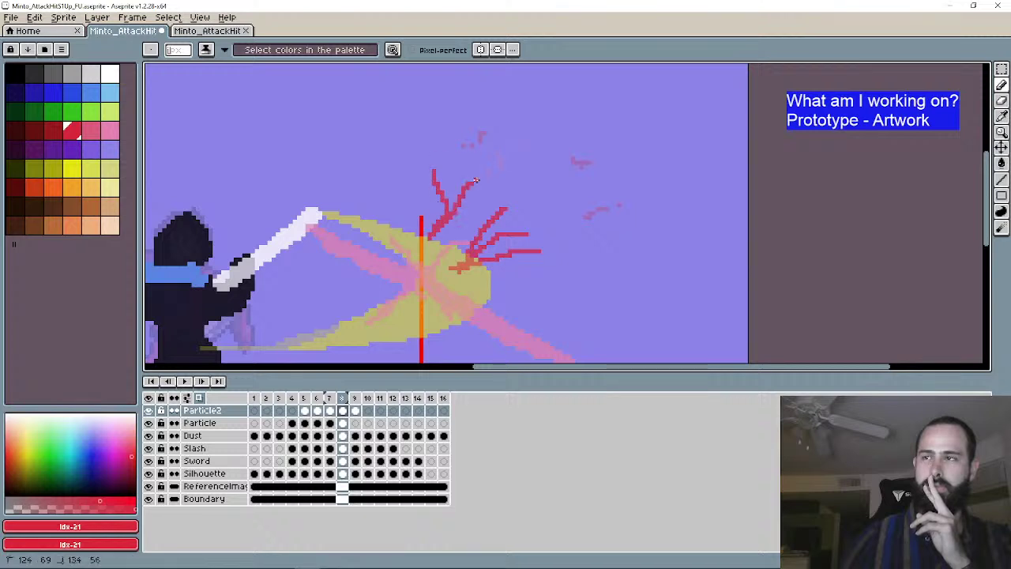
Step: Erase all the old red dashes above the slash on Particle2 frame 9
{"action": "left_click", "coordinate": [202, 381]}
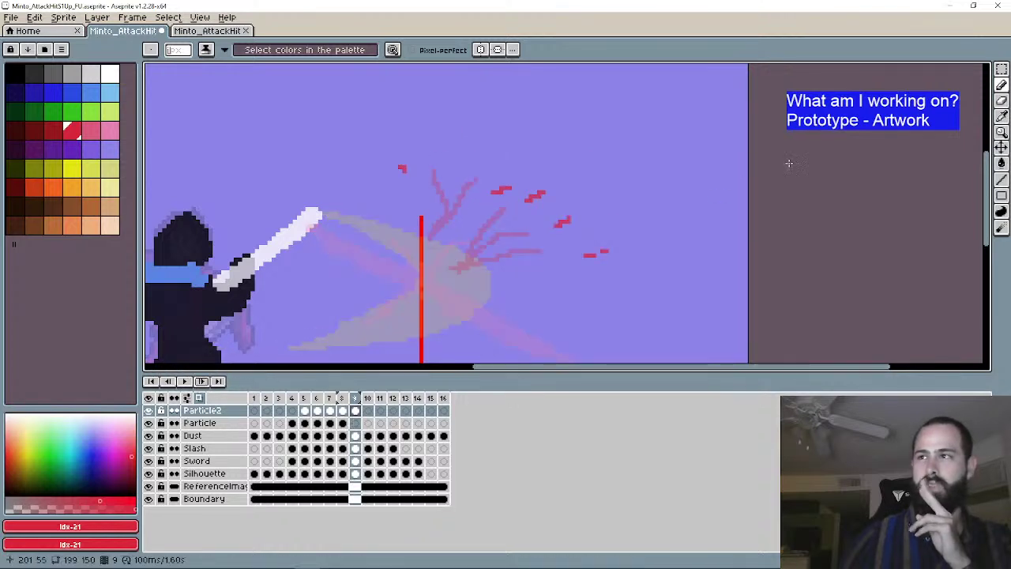
{"action": "key", "text": "e"}
{"action": "left_click_drag", "start_coordinate": [612, 253], "coordinate": [584, 254]}
{"action": "left_click", "coordinate": [559, 221]}
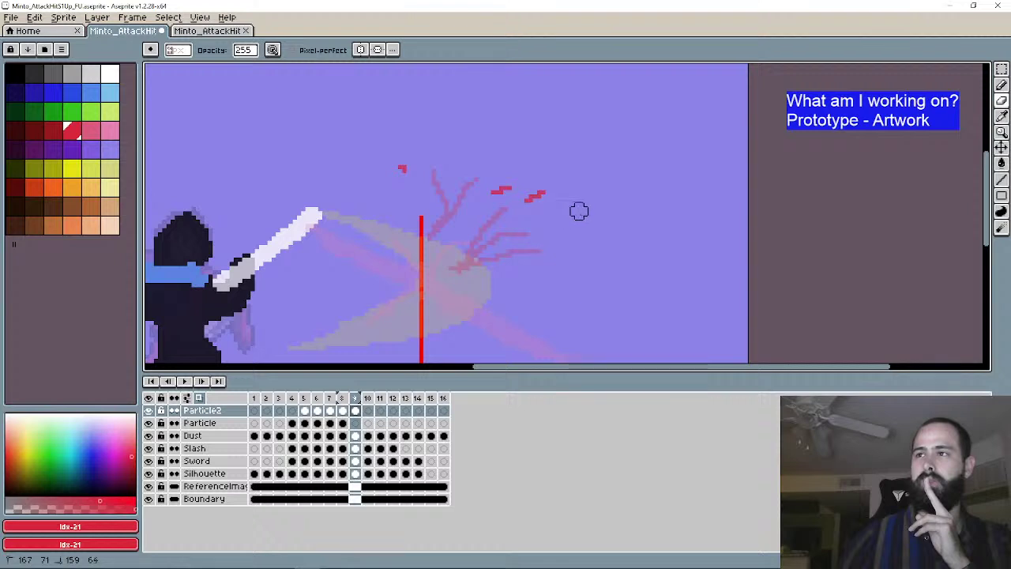
{"action": "left_click_drag", "start_coordinate": [579, 211], "coordinate": [511, 186]}
{"action": "left_click", "coordinate": [402, 168]}
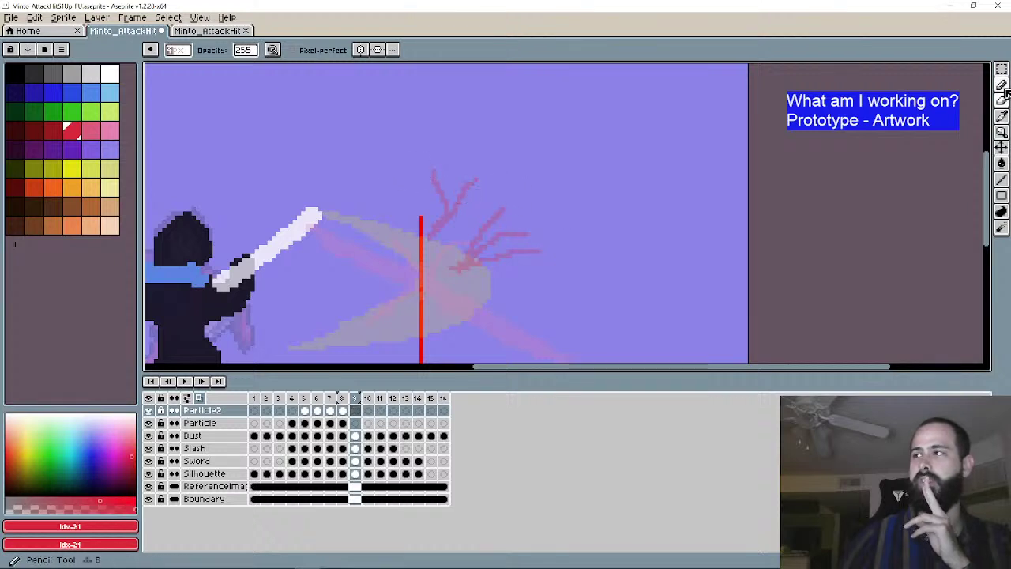
Step: Draw five separate red strokes on Particle2 frame 9 that extend the tips of frame 8's rays outward
{"action": "key", "text": "b"}
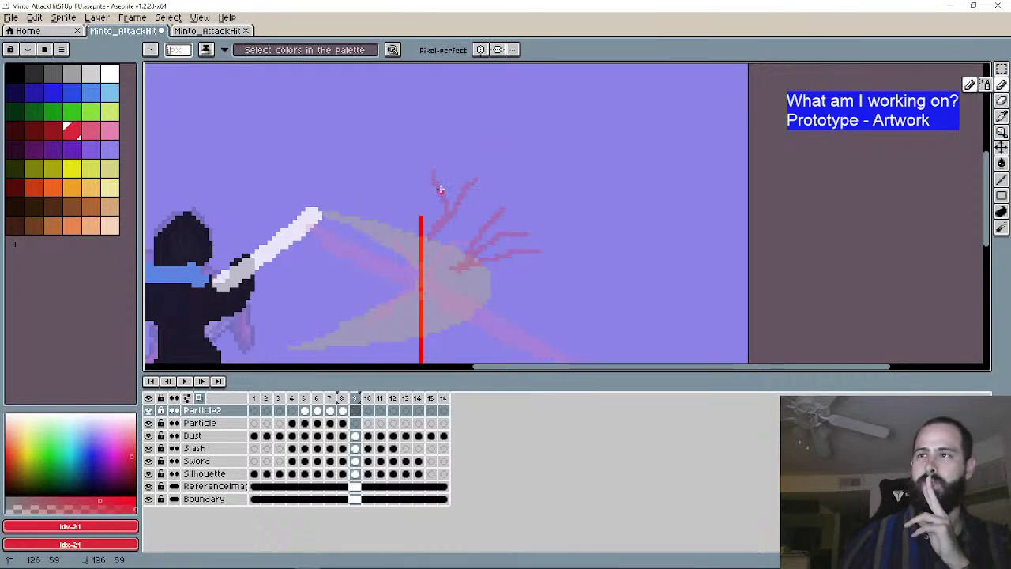
{"action": "left_click_drag", "start_coordinate": [462, 192], "coordinate": [494, 163]}
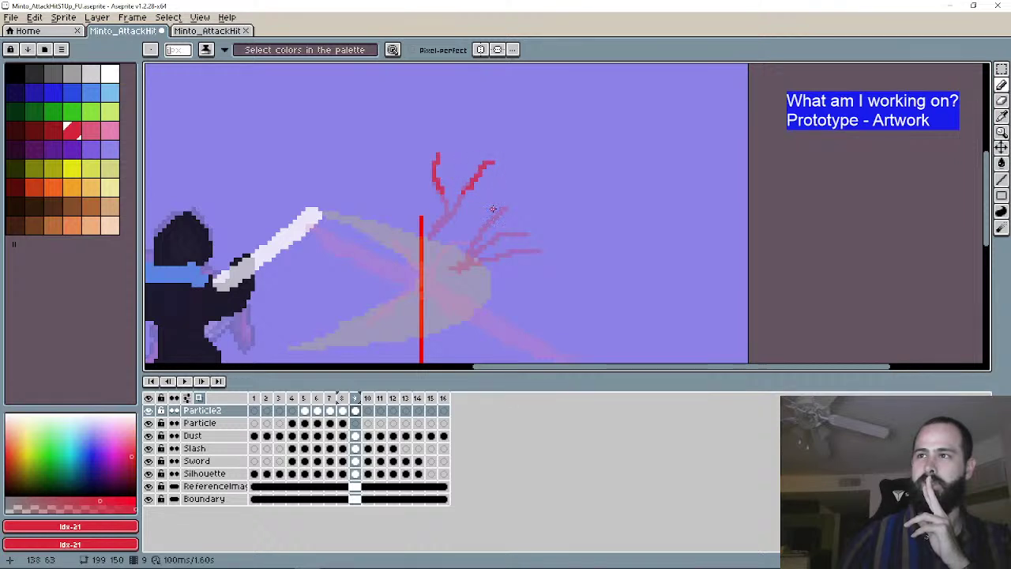
{"action": "left_click_drag", "start_coordinate": [498, 216], "coordinate": [523, 195]}
{"action": "left_click_drag", "start_coordinate": [507, 233], "coordinate": [549, 221]}
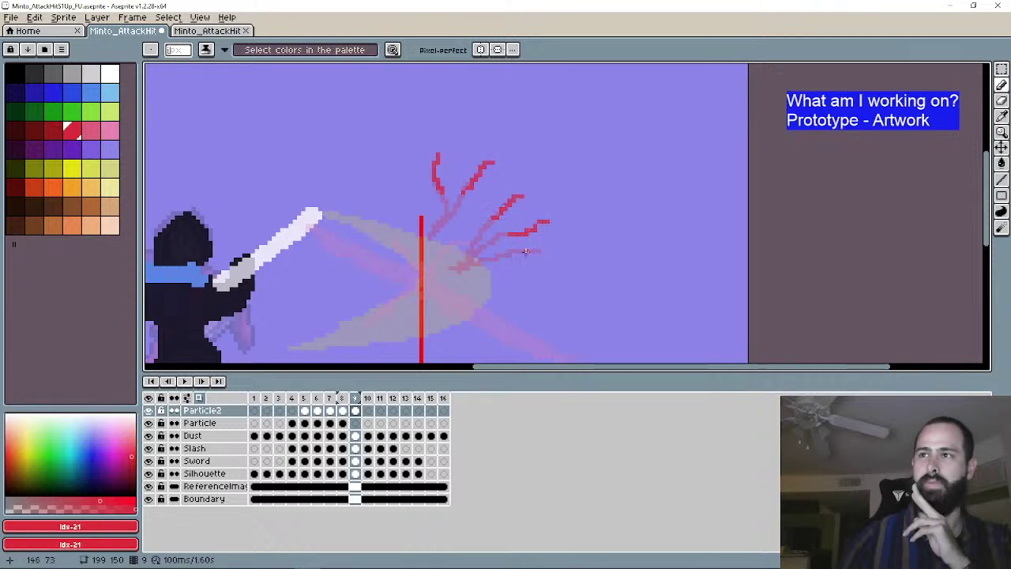
{"action": "mouse_move", "coordinate": [520, 255]}
{"action": "left_mouse_down"}
{"action": "mouse_move", "coordinate": [549, 247]}
{"action": "mouse_move", "coordinate": [524, 232]}
{"action": "mouse_move", "coordinate": [527, 193]}
{"action": "left_mouse_up"}
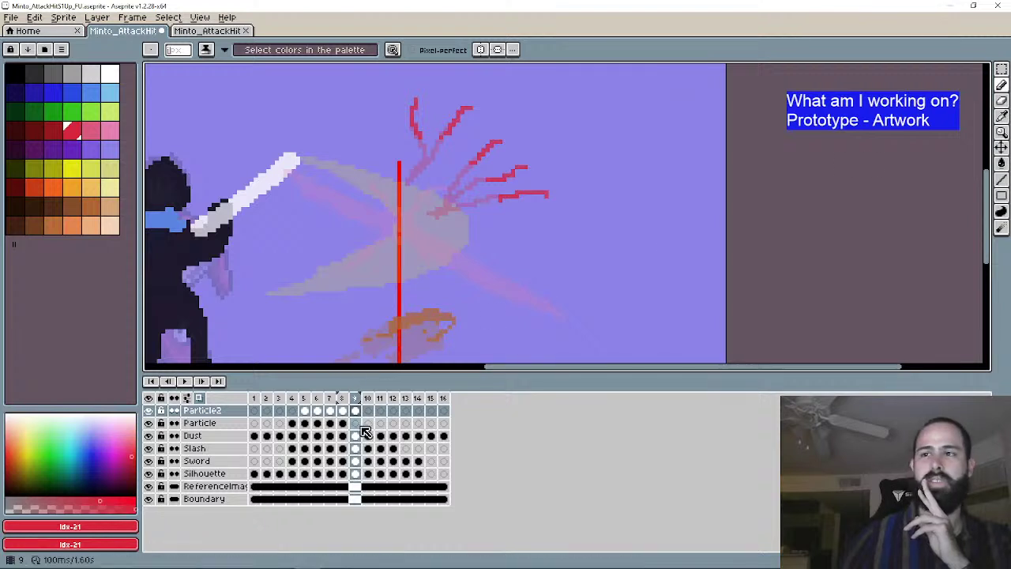
Step: Draw pink (index 23) remnants of the diagonal streak on Particle frame 9, one near the sword tip and one at the far end
{"action": "key", "text": "Down"}
{"action": "left_click", "coordinate": [110, 130]}
{"action": "left_click_drag", "start_coordinate": [482, 267], "coordinate": [457, 251]}
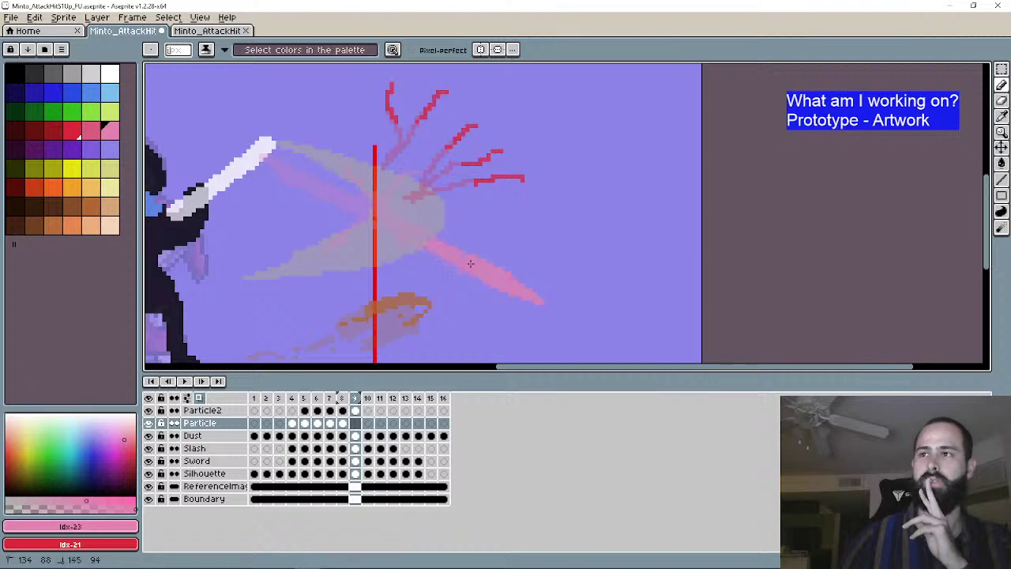
{"action": "left_click_drag", "start_coordinate": [266, 166], "coordinate": [429, 210]}
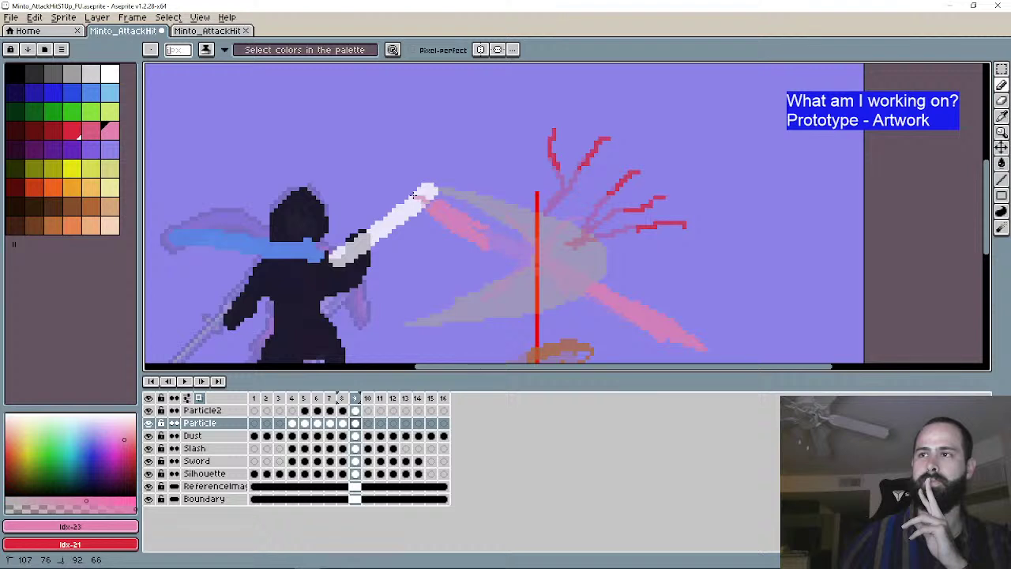
{"action": "left_click_drag", "start_coordinate": [494, 237], "coordinate": [447, 226]}
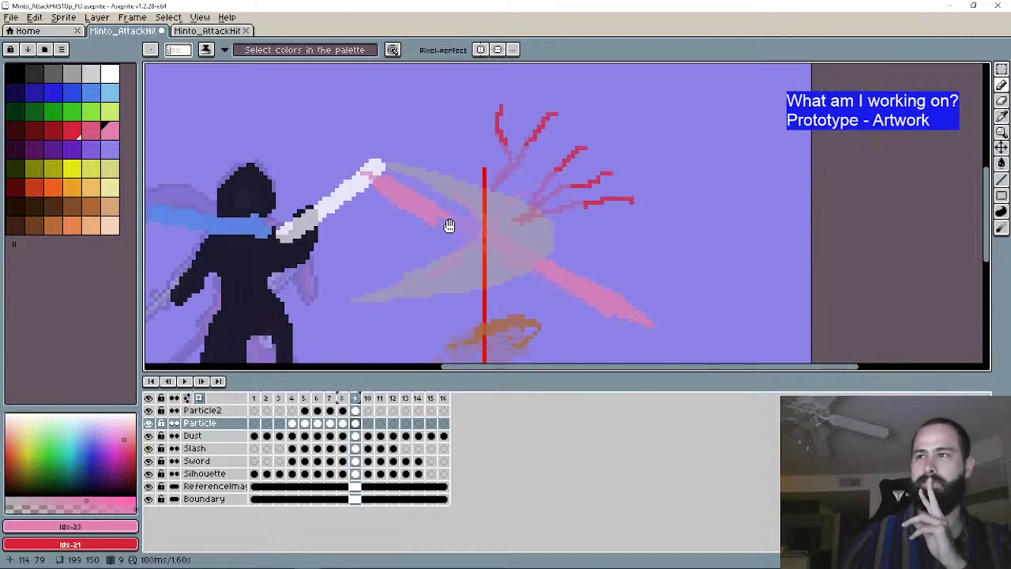
{"action": "key", "text": "b"}
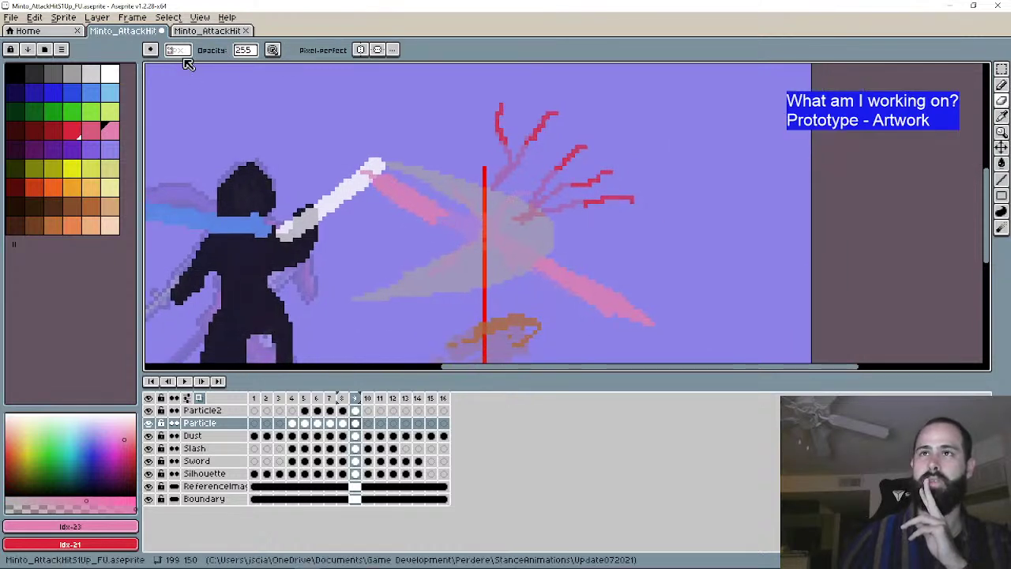
Step: Examine the hit spark around frame 6 of the Minto_AttackHitS1Up_NoFU file for reference, and return to the Minto_AttackHitS1Up_FU file
{"action": "left_click", "coordinate": [180, 30]}
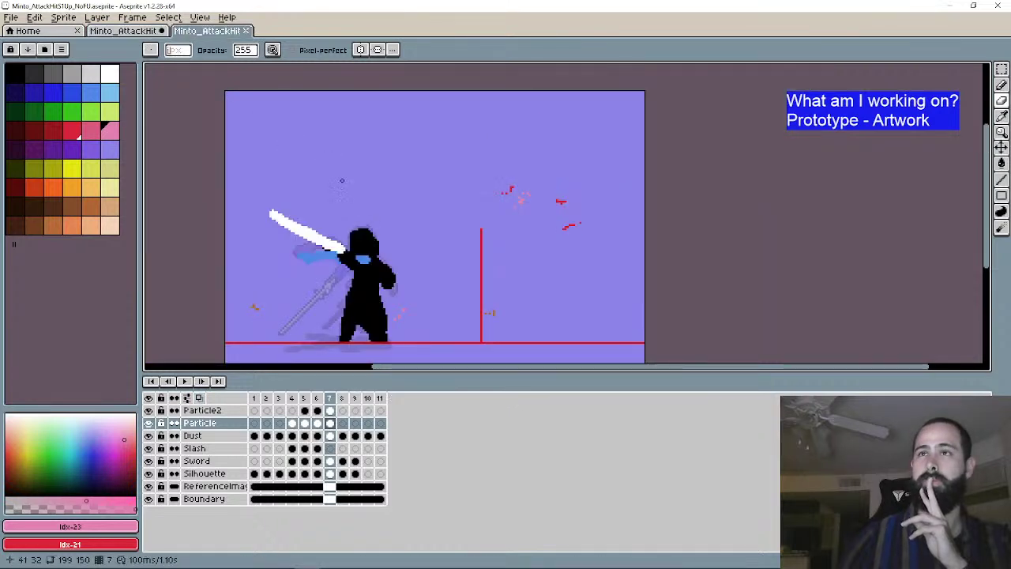
{"action": "scroll", "coordinate": [423, 248], "scroll_direction": "up", "scroll_amount": 1}
{"action": "left_click", "coordinate": [170, 382]}
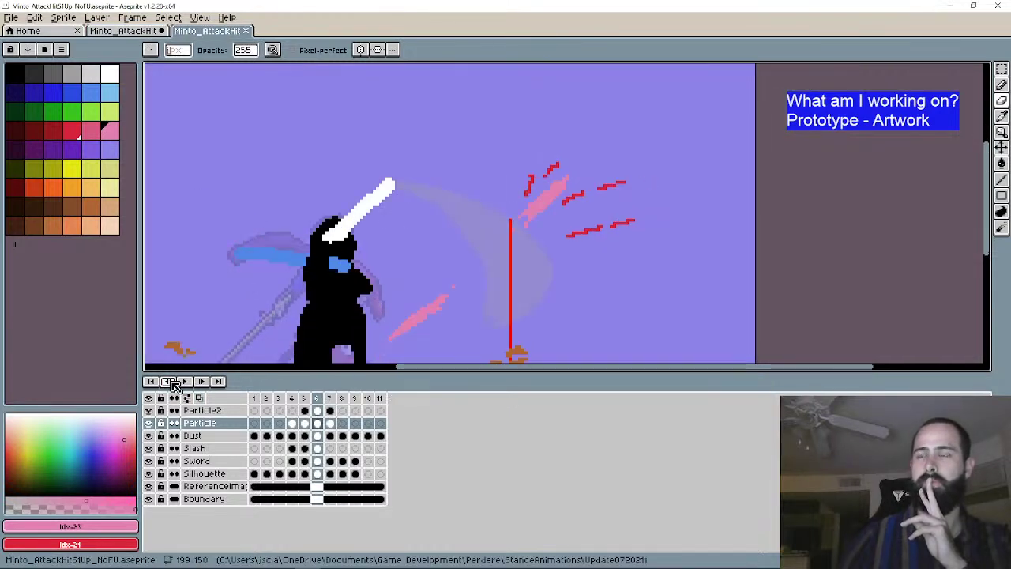
{"action": "left_click", "coordinate": [168, 381]}
{"action": "left_click", "coordinate": [202, 381]}
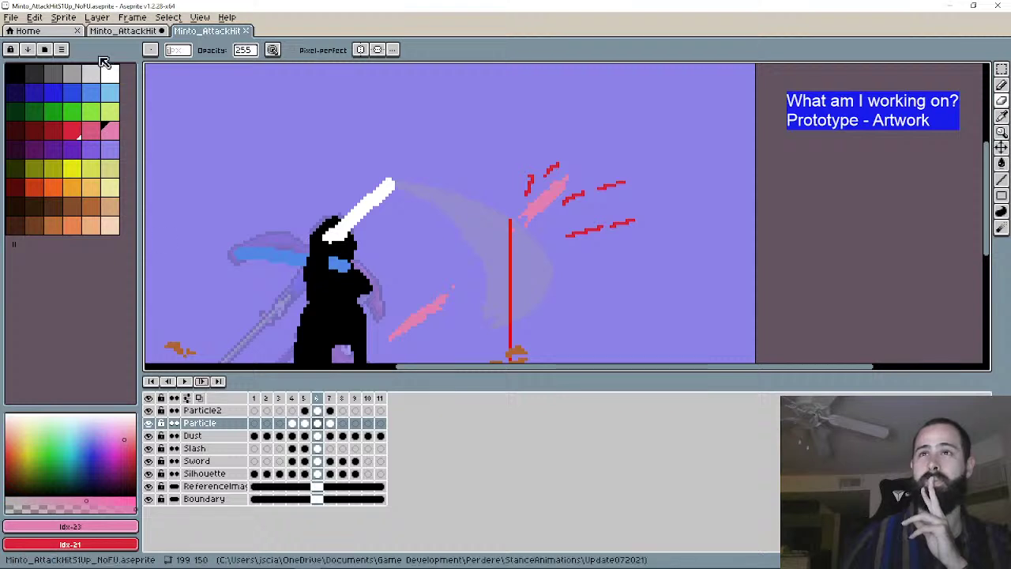
{"action": "left_click", "coordinate": [122, 30]}
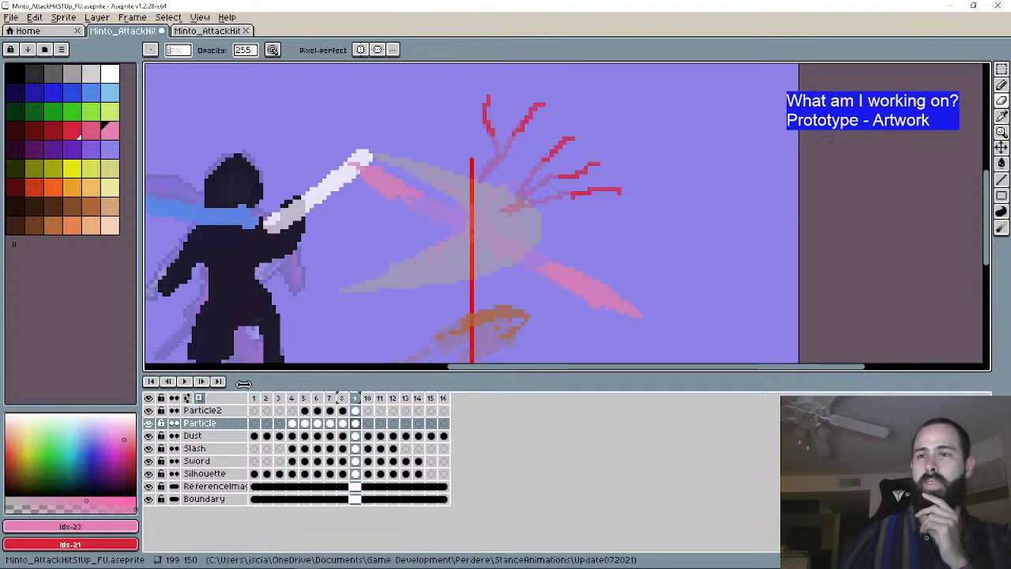
Step: Compare frames 9 and 10, turn off onion skinning, and step through frames 7 to 9 to check the new spark
{"action": "left_click", "coordinate": [202, 381]}
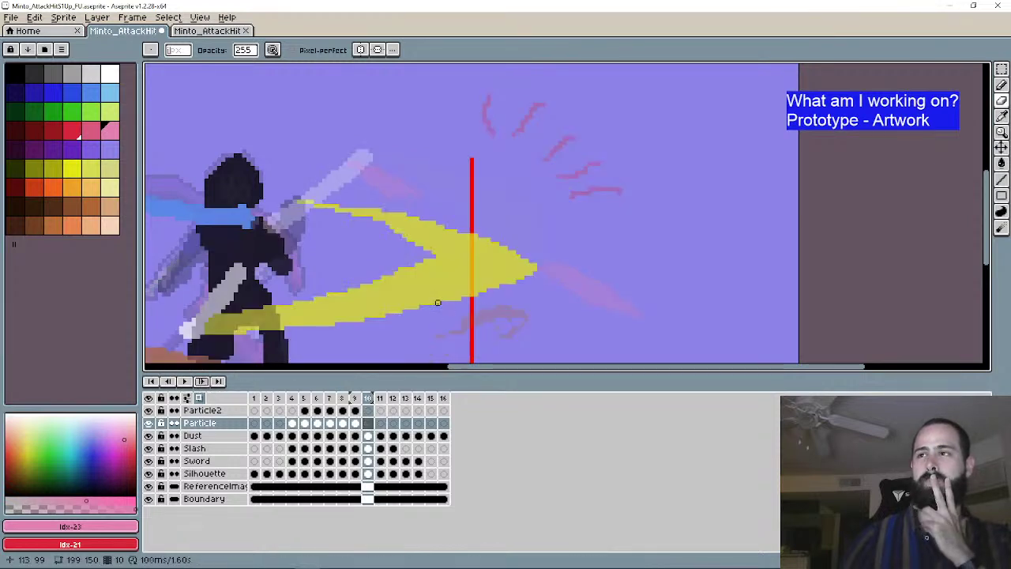
{"action": "left_click", "coordinate": [167, 382]}
{"action": "left_click", "coordinate": [201, 381]}
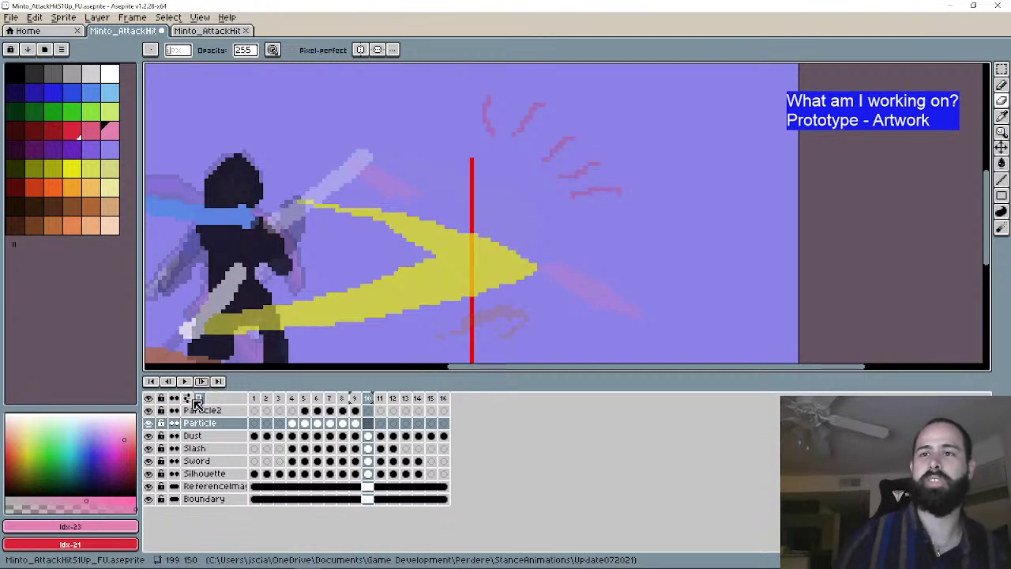
{"action": "left_click", "coordinate": [198, 397]}
{"action": "left_click", "coordinate": [169, 382]}
{"action": "left_click", "coordinate": [170, 381]}
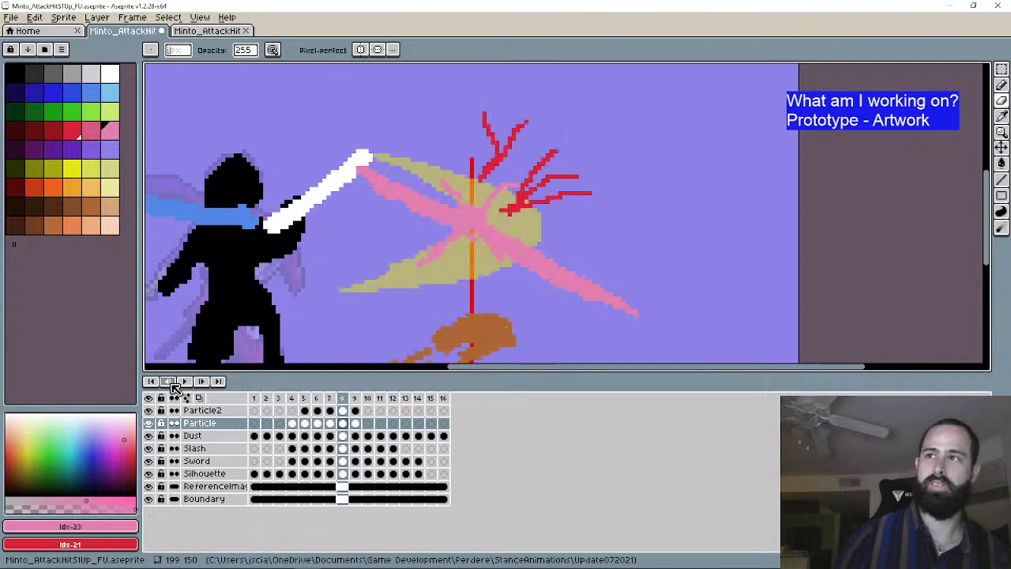
{"action": "left_click", "coordinate": [170, 382]}
{"action": "left_click", "coordinate": [201, 381]}
{"action": "left_click", "coordinate": [201, 382]}
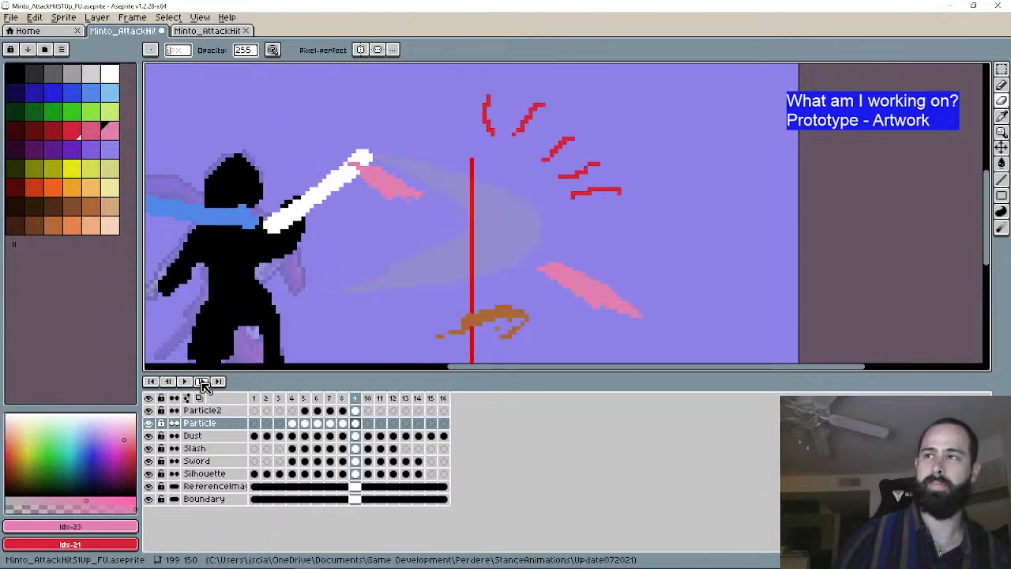
Step: Play the whole animation, stop it, and step forward to frame 10 to review the second hit's particles
{"action": "left_click", "coordinate": [184, 382]}
{"action": "scroll", "coordinate": [276, 364], "scroll_direction": "down", "scroll_amount": 2}
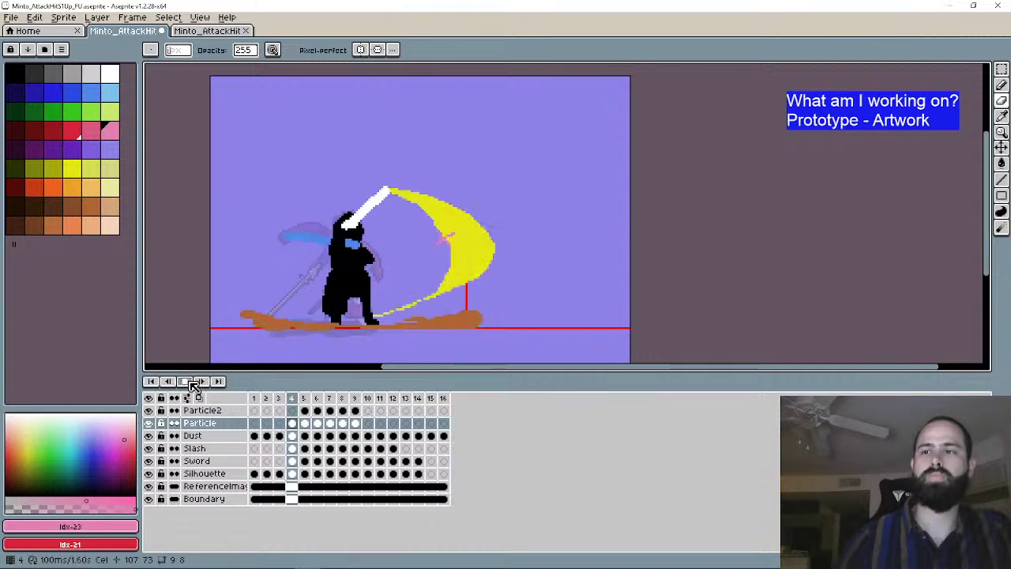
{"action": "left_click", "coordinate": [190, 381]}
{"action": "left_click", "coordinate": [203, 382]}
{"action": "left_click", "coordinate": [203, 383]}
{"action": "left_click", "coordinate": [203, 382]}
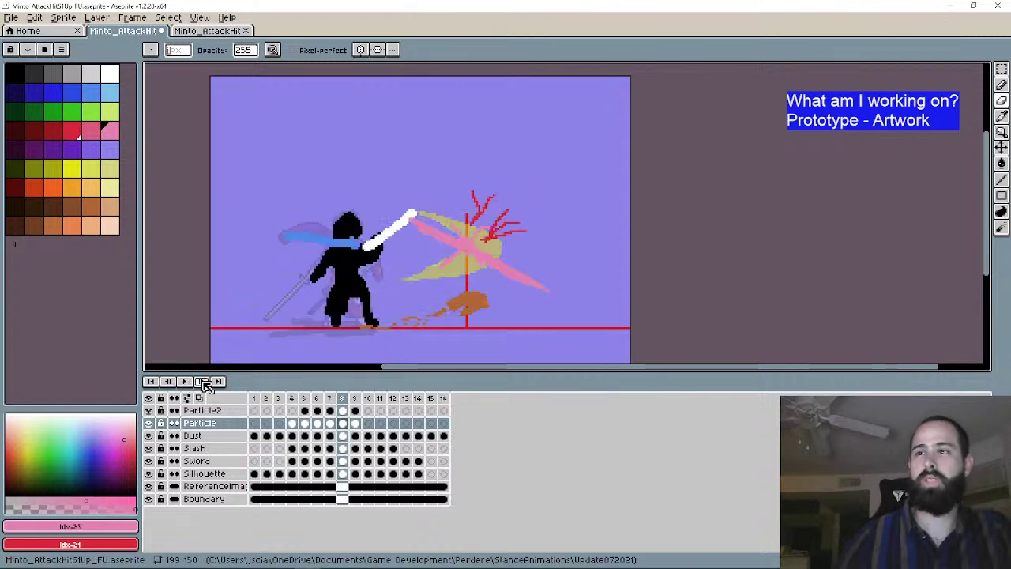
{"action": "left_click", "coordinate": [203, 382]}
{"action": "left_click", "coordinate": [204, 383]}
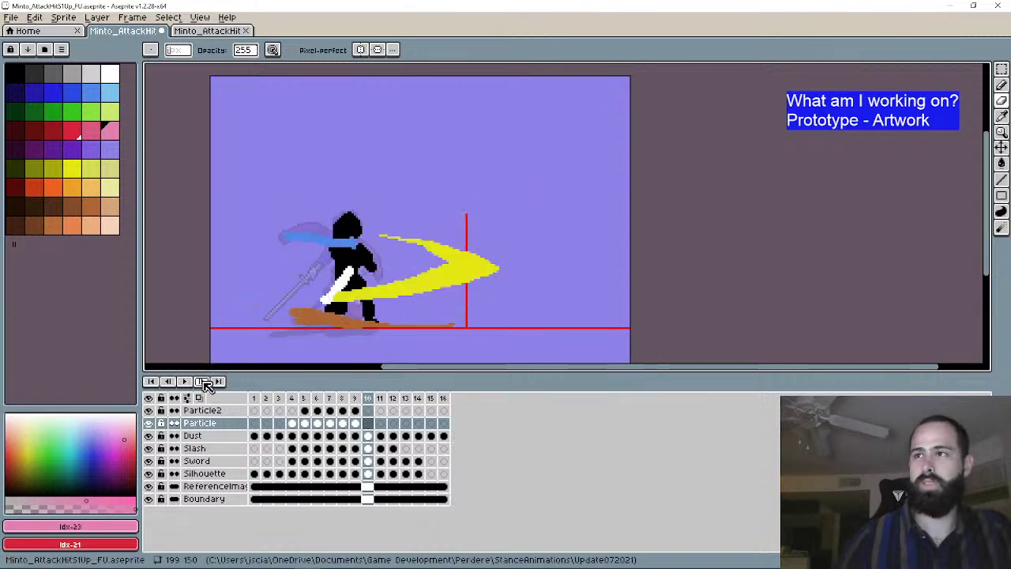
Step: With onion skinning back on, draw small red (index 21) dashes and specks on Particle2 frame 10 beyond frame 9's ray tips
{"action": "left_click", "coordinate": [199, 398]}
{"action": "scroll", "coordinate": [688, 216], "scroll_direction": "up", "scroll_amount": 1}
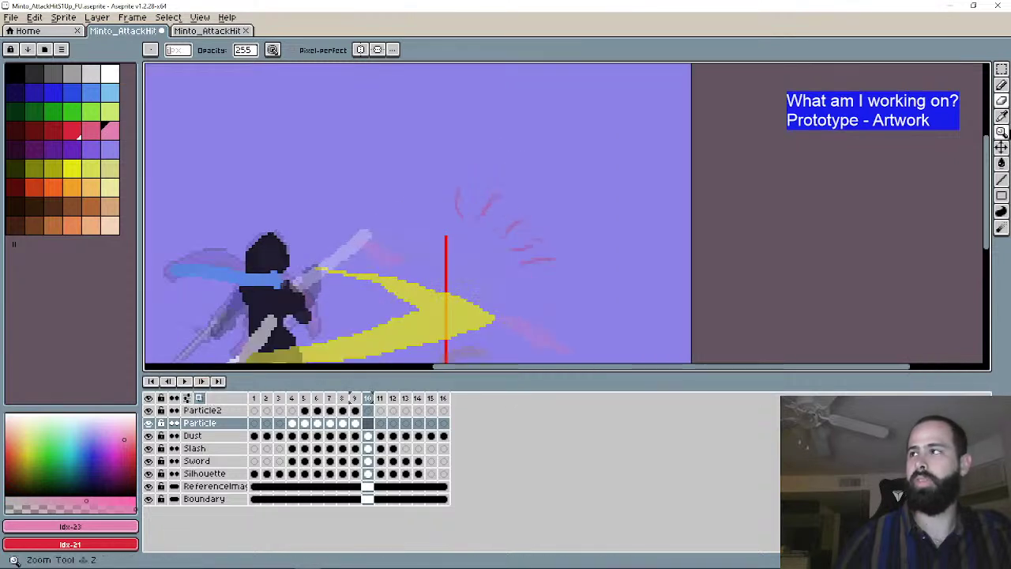
{"action": "left_click", "coordinate": [1001, 85]}
{"action": "left_click", "coordinate": [368, 410]}
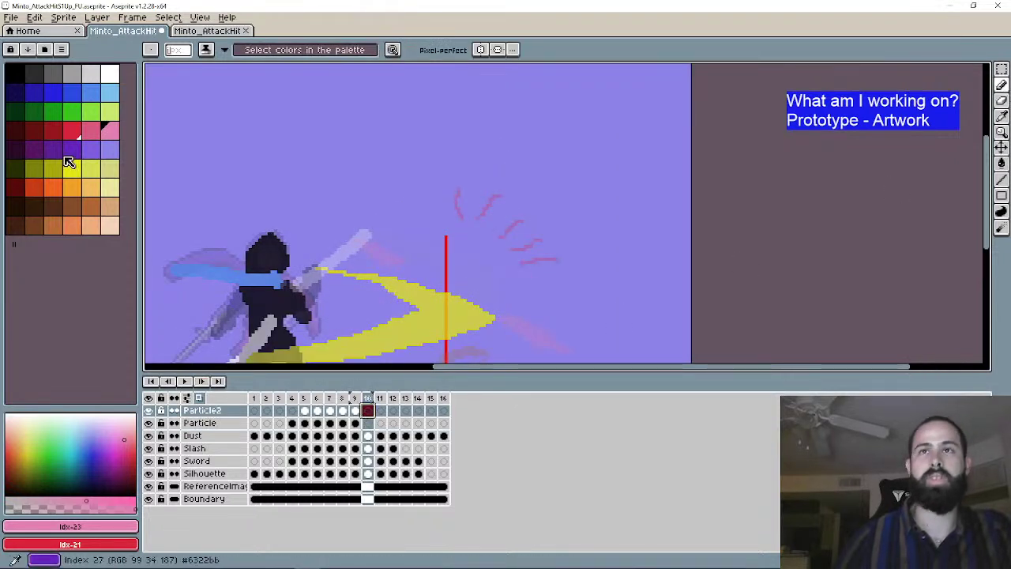
{"action": "left_click", "coordinate": [75, 137]}
{"action": "scroll", "coordinate": [401, 202], "scroll_direction": "up", "scroll_amount": 2}
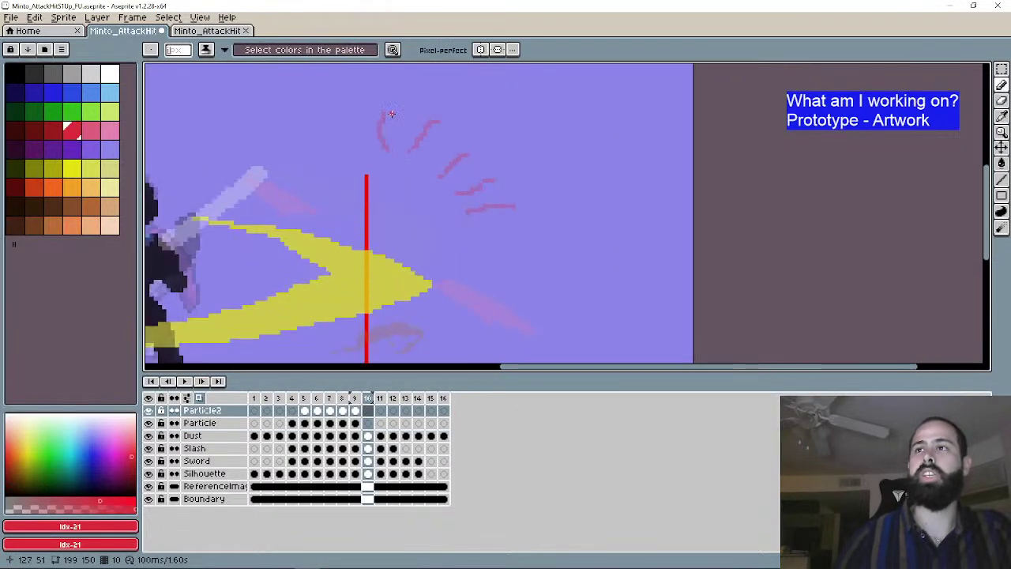
{"action": "left_click", "coordinate": [391, 198]}
{"action": "left_click", "coordinate": [392, 181]}
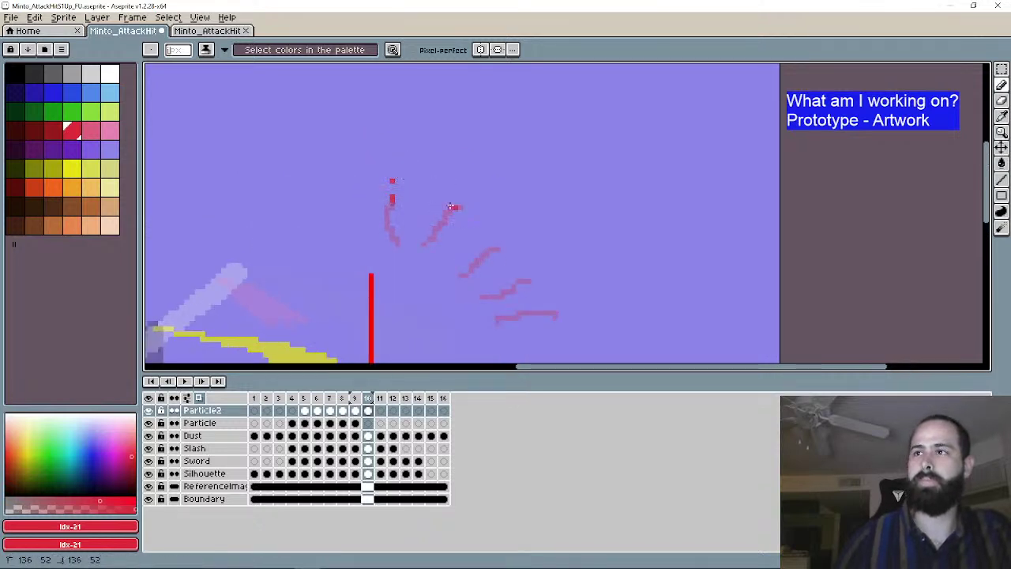
{"action": "left_click", "coordinate": [476, 191]}
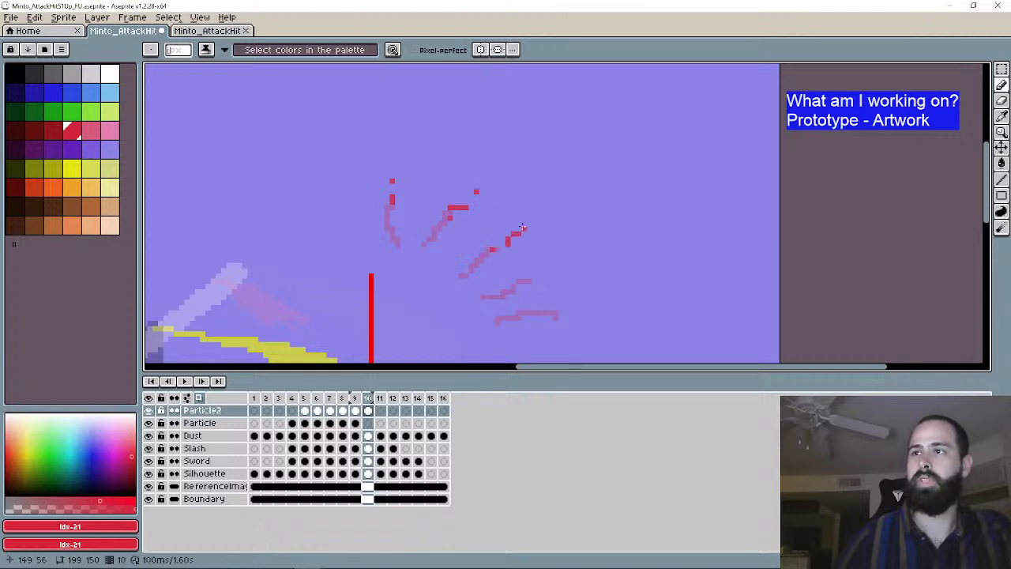
{"action": "mouse_move", "coordinate": [551, 313]}
{"action": "left_mouse_down"}
{"action": "mouse_move", "coordinate": [551, 265]}
{"action": "mouse_move", "coordinate": [523, 229]}
{"action": "left_mouse_up"}
{"action": "left_click", "coordinate": [556, 271]}
{"action": "left_click", "coordinate": [583, 261]}
{"action": "scroll", "coordinate": [523, 229], "scroll_direction": "down", "scroll_amount": 2}
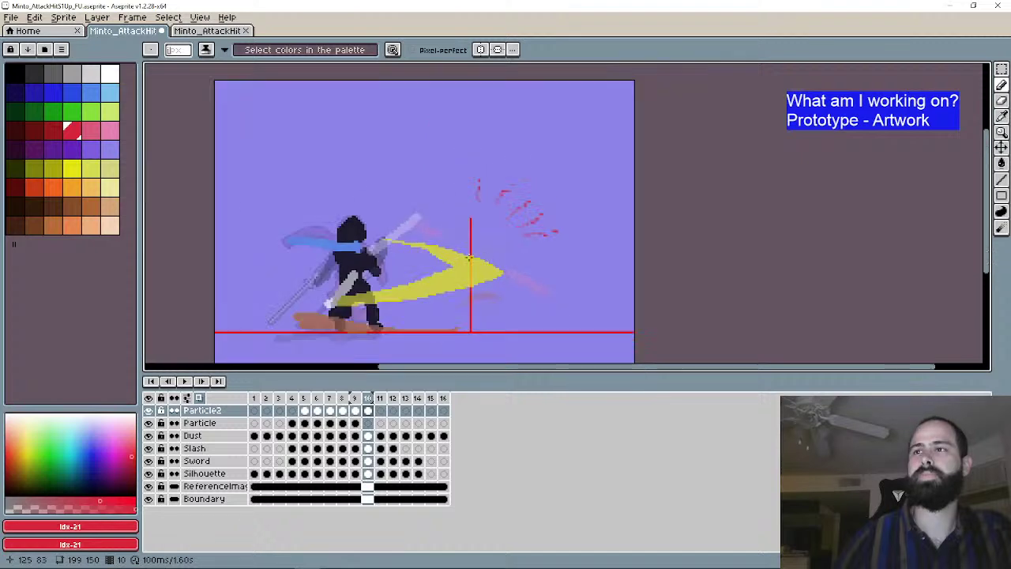
Step: On Particle frame 10, draw a small pink (index 23) fragment at the faded streak's lower-right tip, erasing and redrawing the excess
{"action": "scroll", "coordinate": [523, 229], "scroll_direction": "up", "scroll_amount": 1}
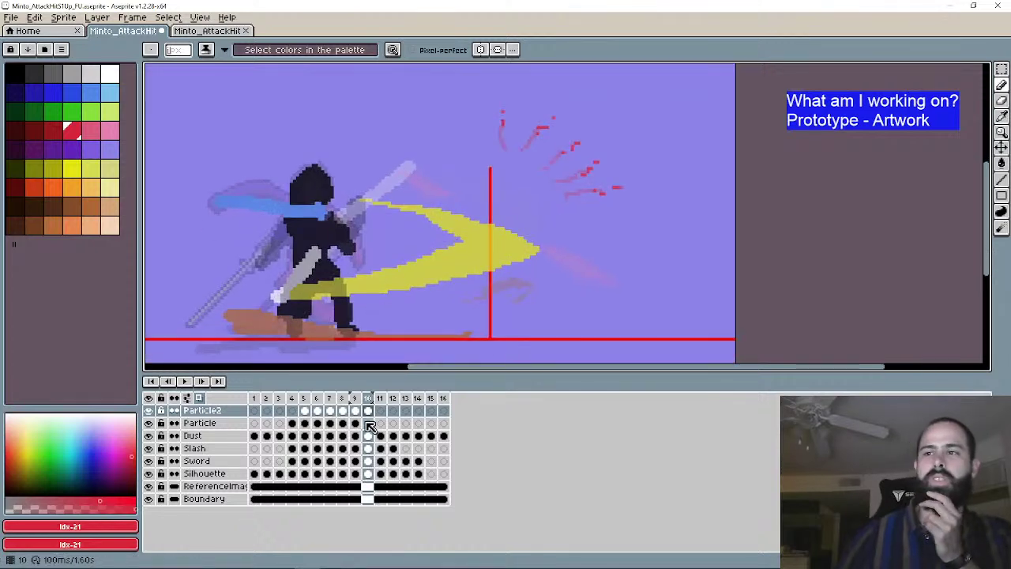
{"action": "left_click", "coordinate": [368, 423]}
{"action": "left_click", "coordinate": [109, 130]}
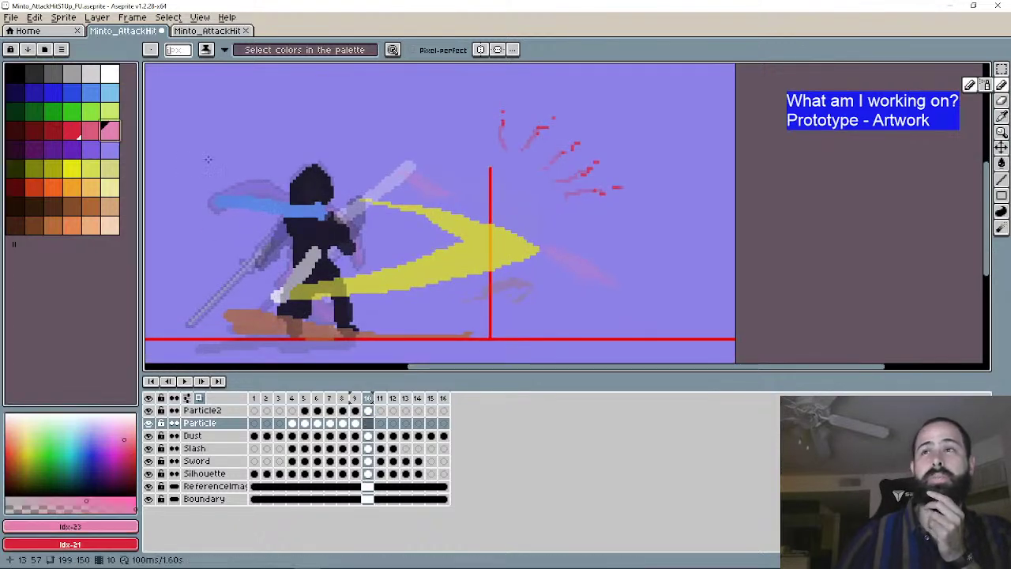
{"action": "scroll", "coordinate": [475, 204], "scroll_direction": "up", "scroll_amount": 1}
{"action": "mouse_move", "coordinate": [376, 160]}
{"action": "left_mouse_down"}
{"action": "mouse_move", "coordinate": [366, 160]}
{"action": "mouse_move", "coordinate": [374, 159]}
{"action": "left_mouse_up"}
{"action": "left_click_drag", "start_coordinate": [428, 186], "coordinate": [371, 154]}
{"action": "left_click_drag", "start_coordinate": [567, 278], "coordinate": [527, 238]}
{"action": "left_click_drag", "start_coordinate": [585, 249], "coordinate": [620, 272]}
{"action": "left_click", "coordinate": [1002, 101]}
{"action": "left_click_drag", "start_coordinate": [719, 280], "coordinate": [646, 292]}
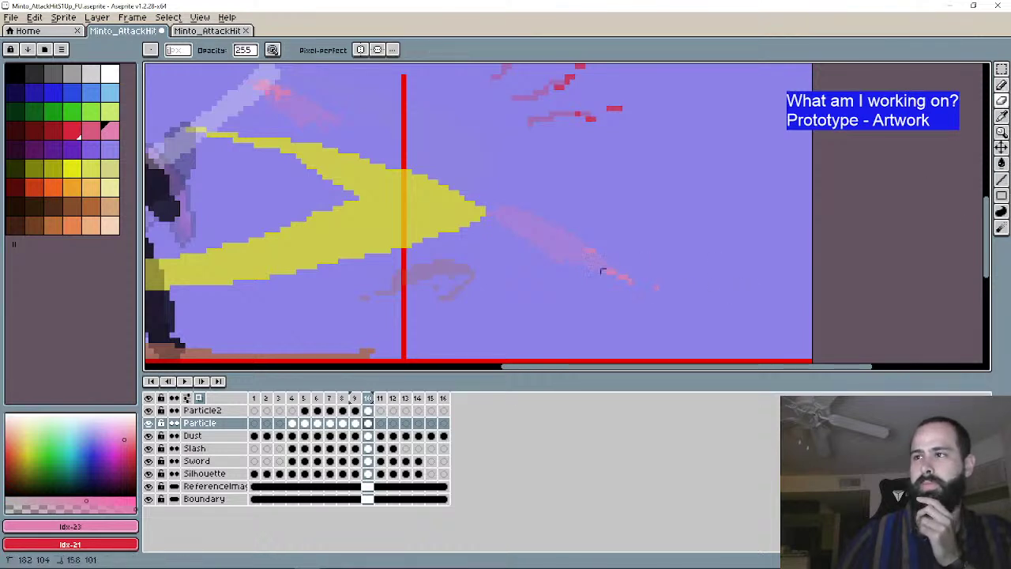
{"action": "left_click", "coordinate": [1002, 117]}
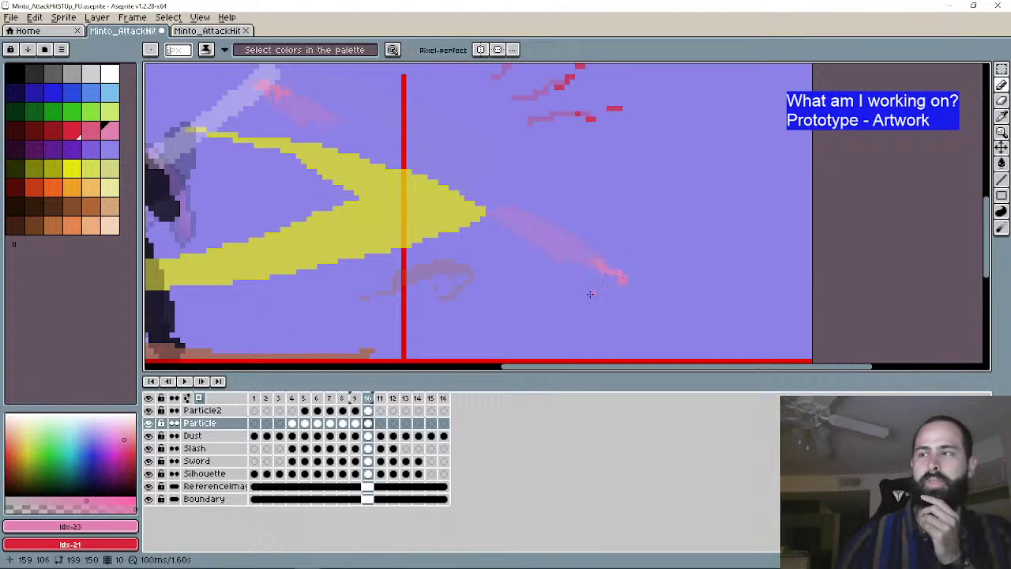
{"action": "left_click_drag", "start_coordinate": [591, 289], "coordinate": [781, 435]}
Step: Draw a matching small pink fragment at the faded streak's upper-left end near the previous sword tip, erasing stray pixels
{"action": "left_click", "coordinate": [1002, 101]}
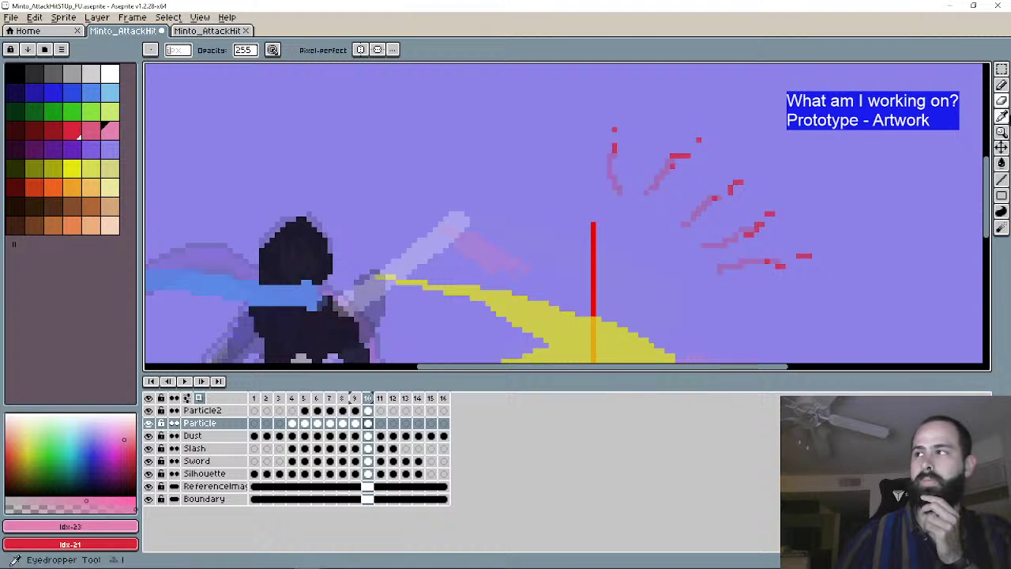
{"action": "left_click", "coordinate": [1002, 117]}
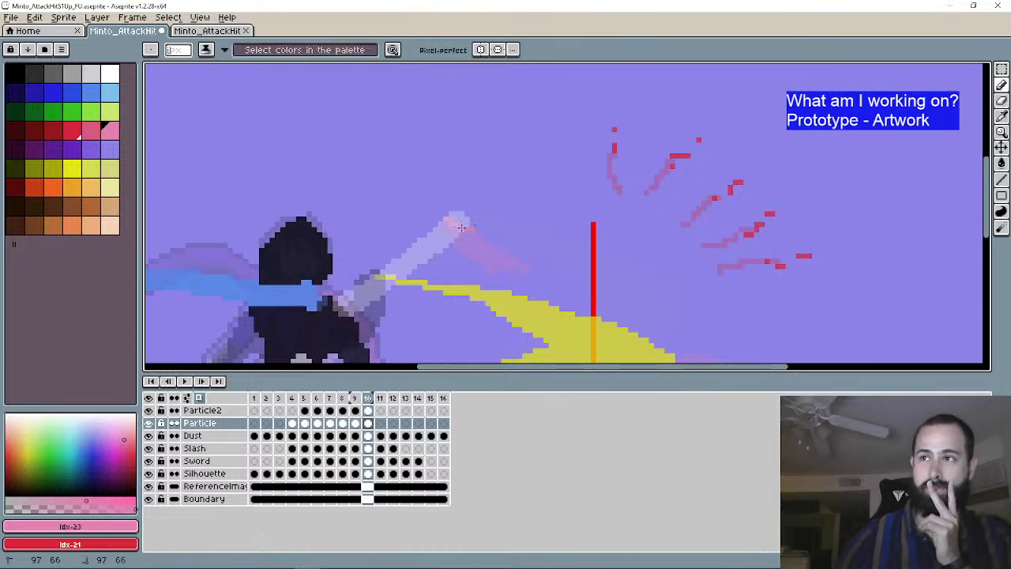
{"action": "scroll", "coordinate": [513, 227], "scroll_direction": "down", "scroll_amount": 2}
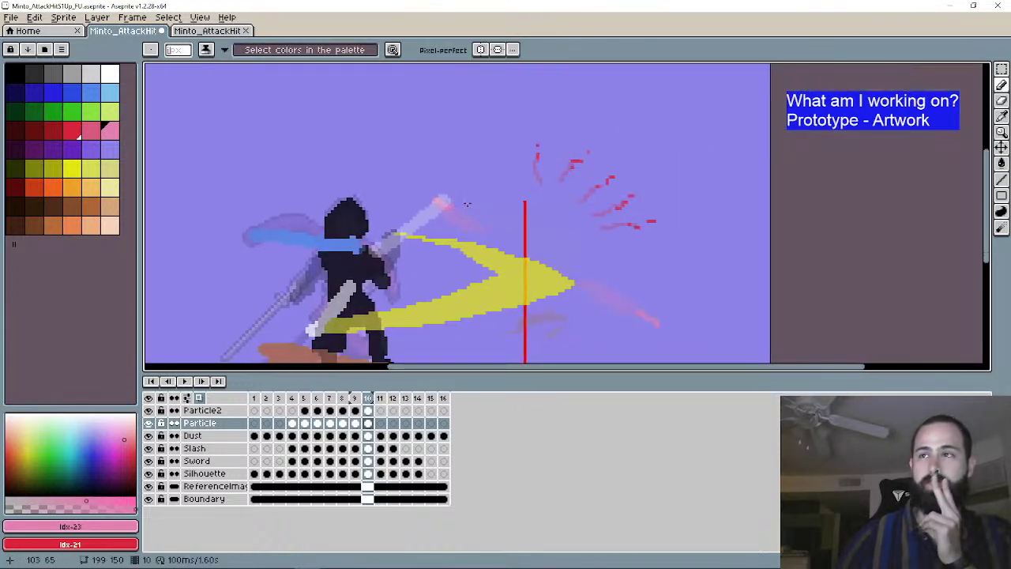
{"action": "left_click", "coordinate": [1002, 86]}
{"action": "scroll", "coordinate": [452, 213], "scroll_direction": "up", "scroll_amount": 1}
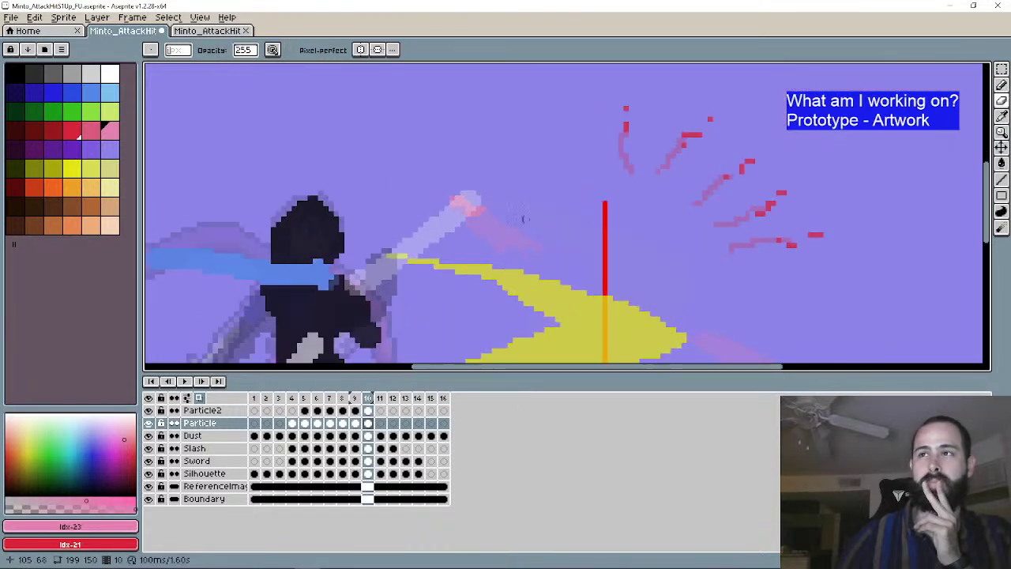
{"action": "left_click_drag", "start_coordinate": [473, 208], "coordinate": [447, 214]}
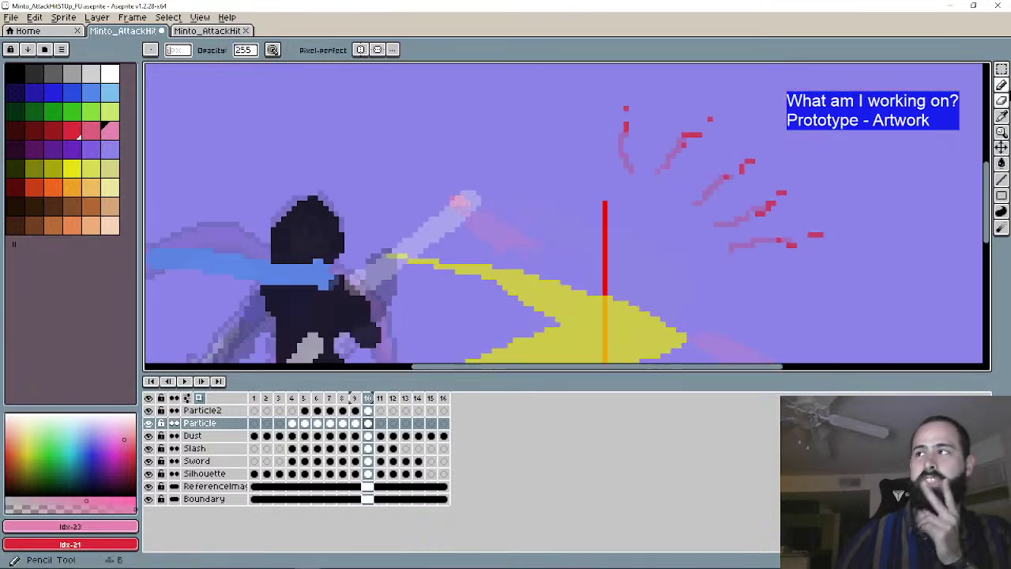
{"action": "left_click", "coordinate": [1001, 86]}
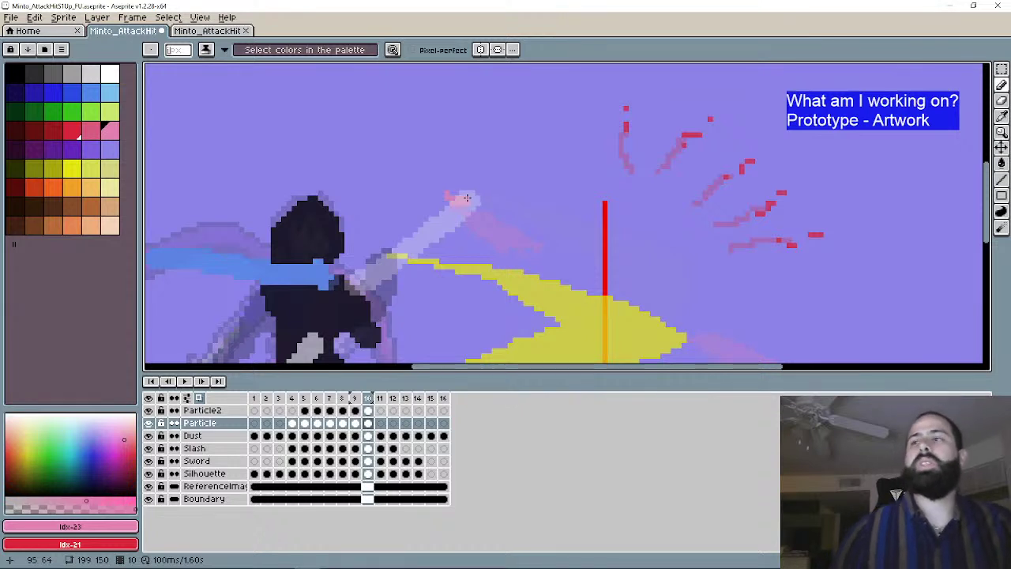
{"action": "scroll", "coordinate": [474, 194], "scroll_direction": "down", "scroll_amount": 3}
{"action": "left_click_drag", "start_coordinate": [553, 167], "coordinate": [513, 159]}
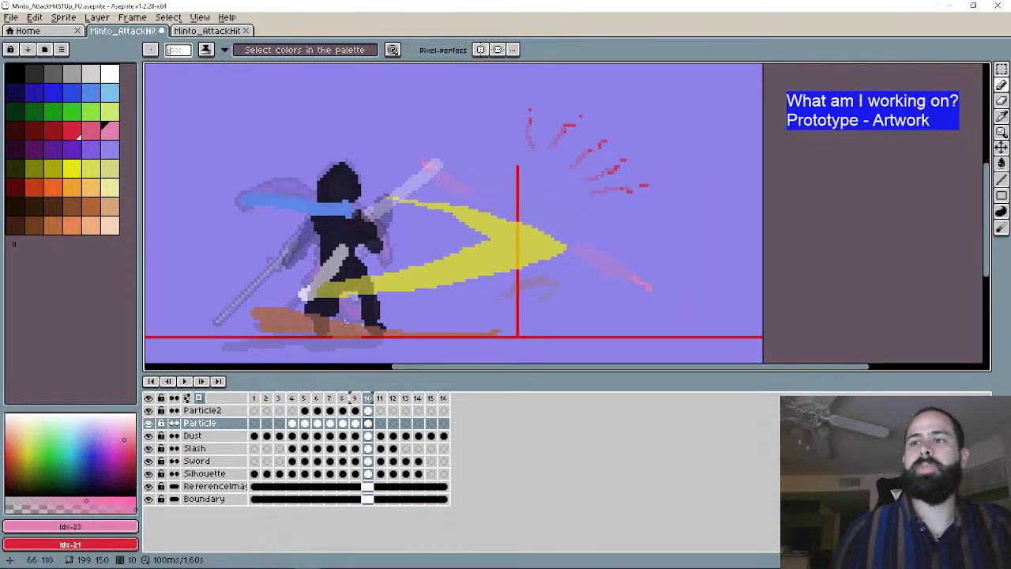
Step: With onion skinning off, copy the small pink X-shaped spark from Particle frame 7 to frame 10, placing it at the slash's inner corner
{"action": "left_click", "coordinate": [199, 397]}
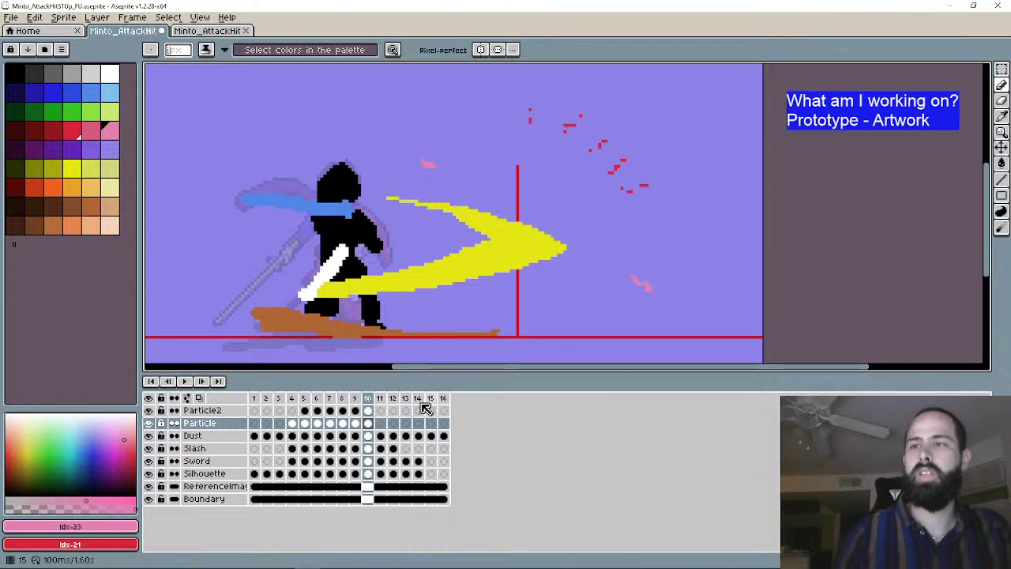
{"action": "left_click", "coordinate": [367, 410]}
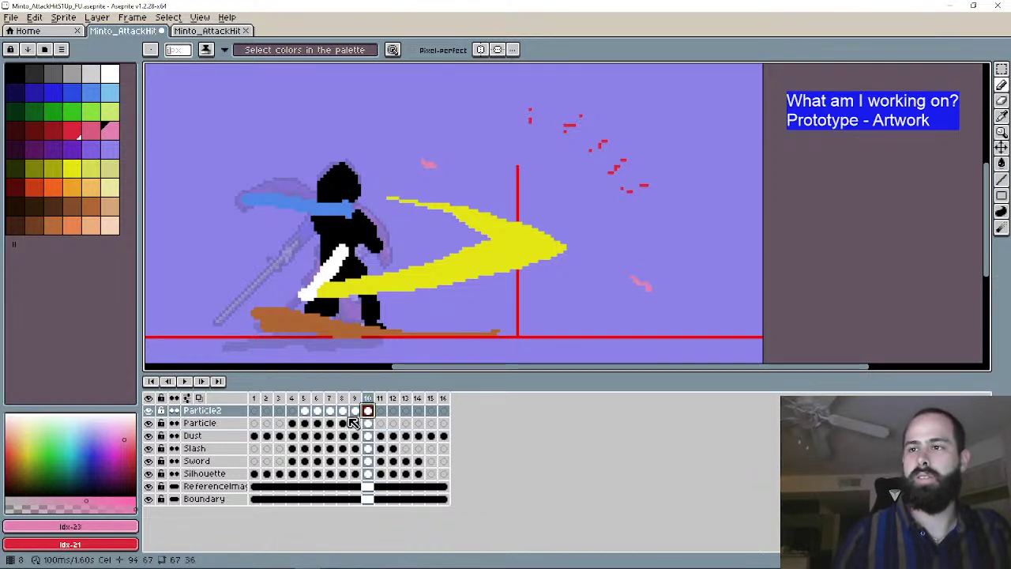
{"action": "left_click", "coordinate": [345, 424]}
{"action": "left_click", "coordinate": [329, 423]}
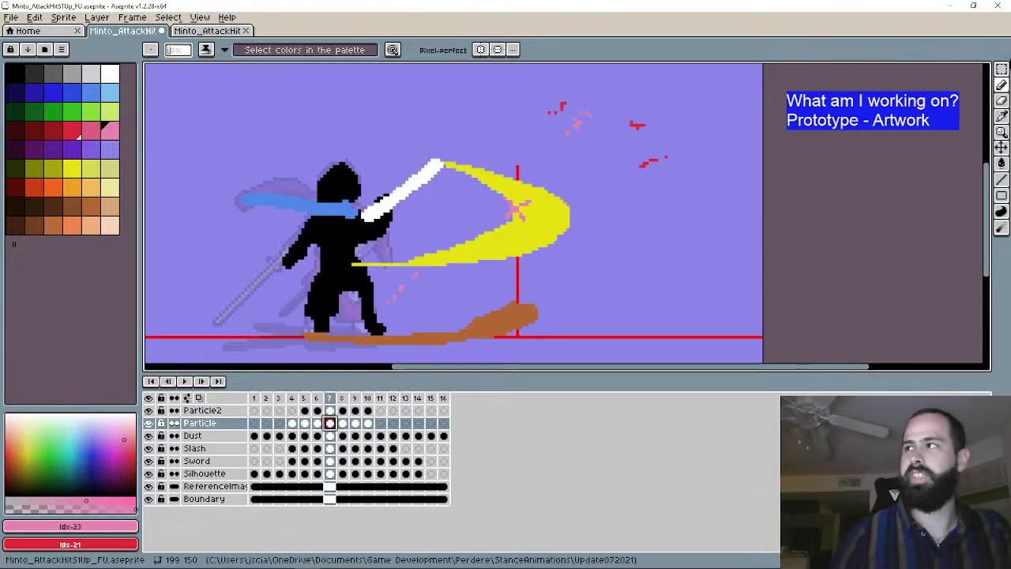
{"action": "left_click", "coordinate": [1001, 69]}
{"action": "left_click_drag", "start_coordinate": [493, 186], "coordinate": [542, 227]}
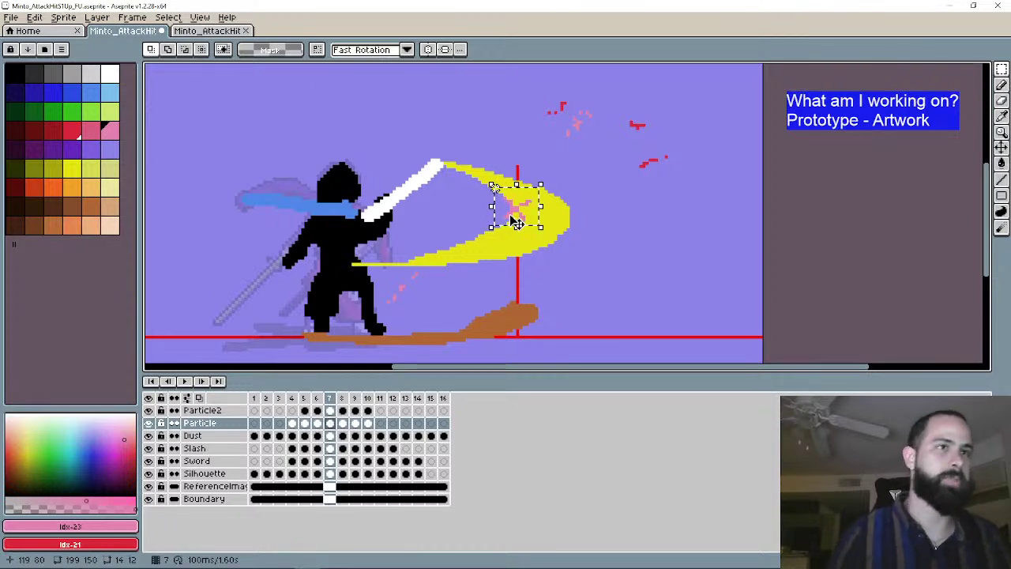
{"action": "left_click", "coordinate": [368, 424]}
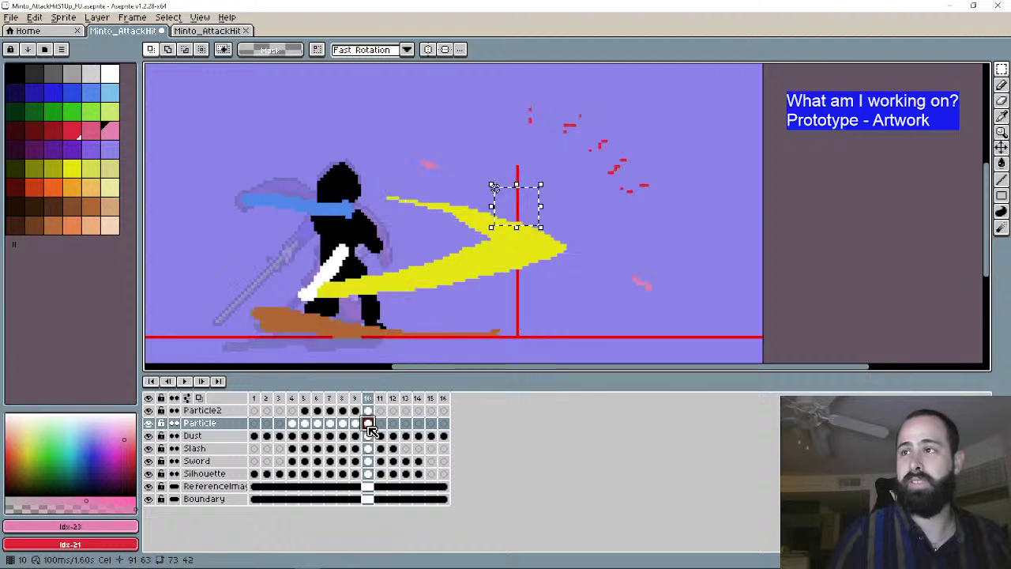
{"action": "left_click_drag", "start_coordinate": [543, 224], "coordinate": [512, 251]}
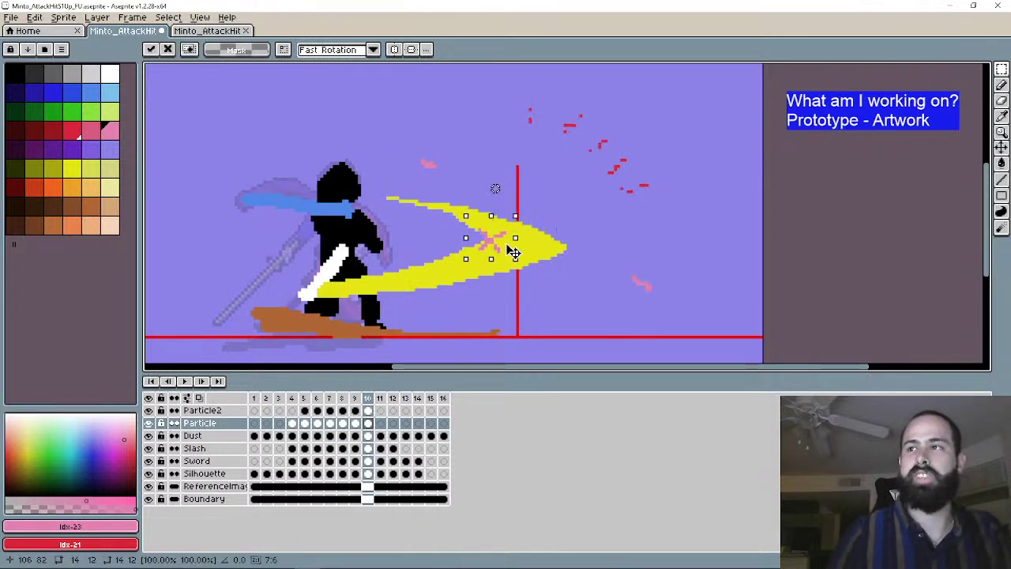
{"action": "left_click", "coordinate": [553, 222]}
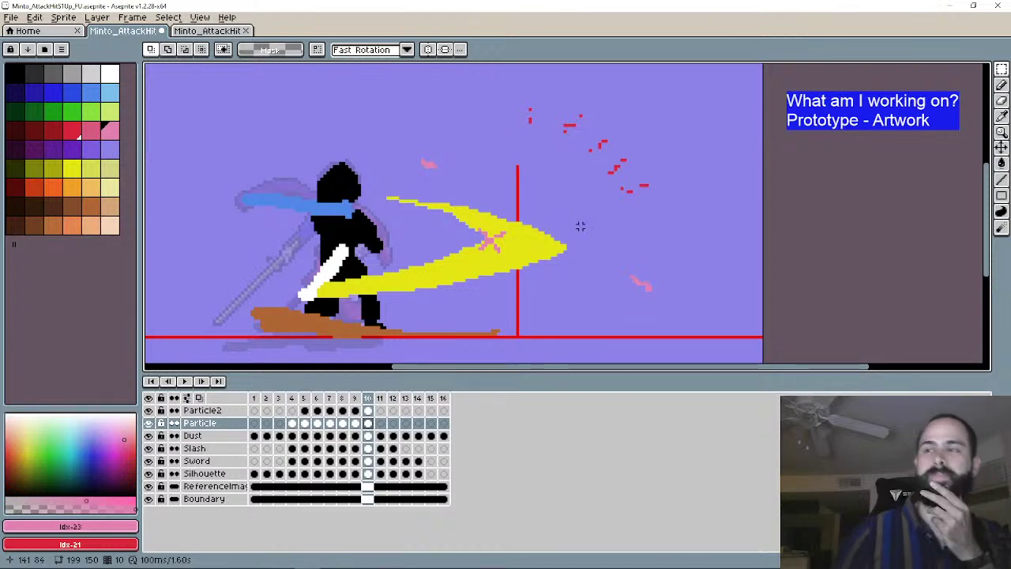
Step: On Particle frame 11 with onion skinning on, draw a larger four-armed pink spark with a filled centre over frame 10's small spark
{"action": "left_click", "coordinate": [201, 381]}
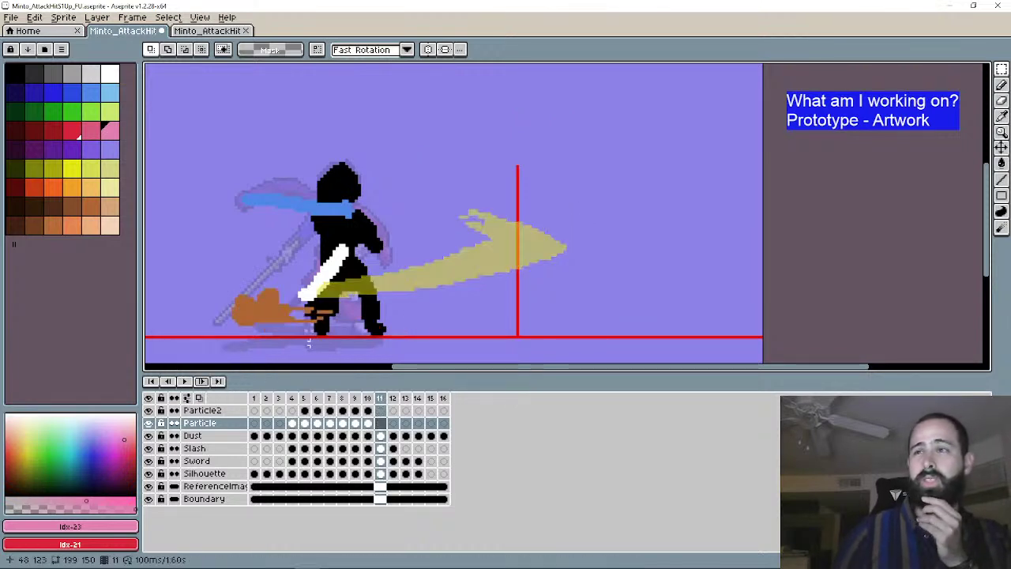
{"action": "scroll", "coordinate": [506, 224], "scroll_direction": "up", "scroll_amount": 1}
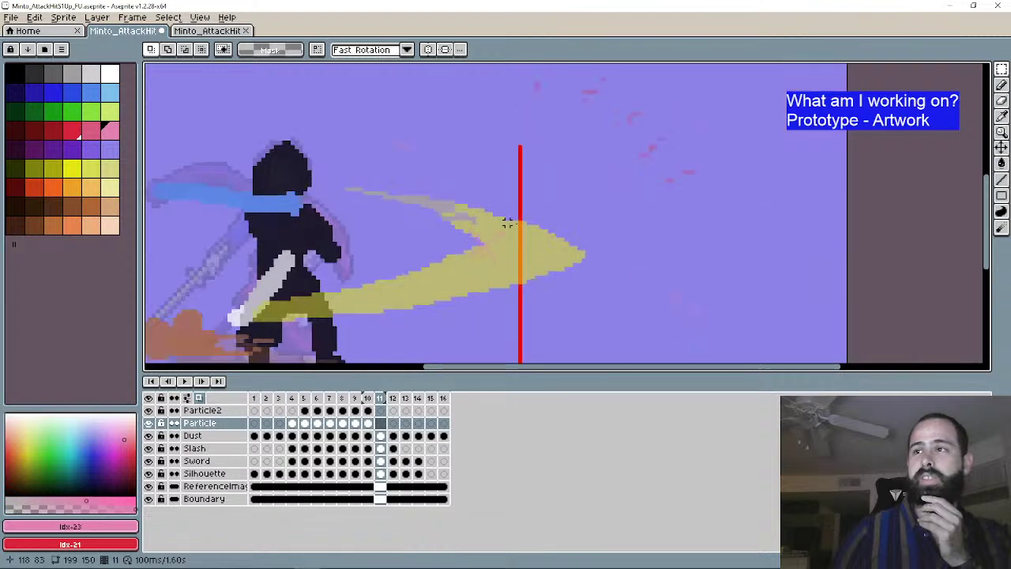
{"action": "left_click", "coordinate": [1001, 83]}
{"action": "left_click", "coordinate": [1001, 69]}
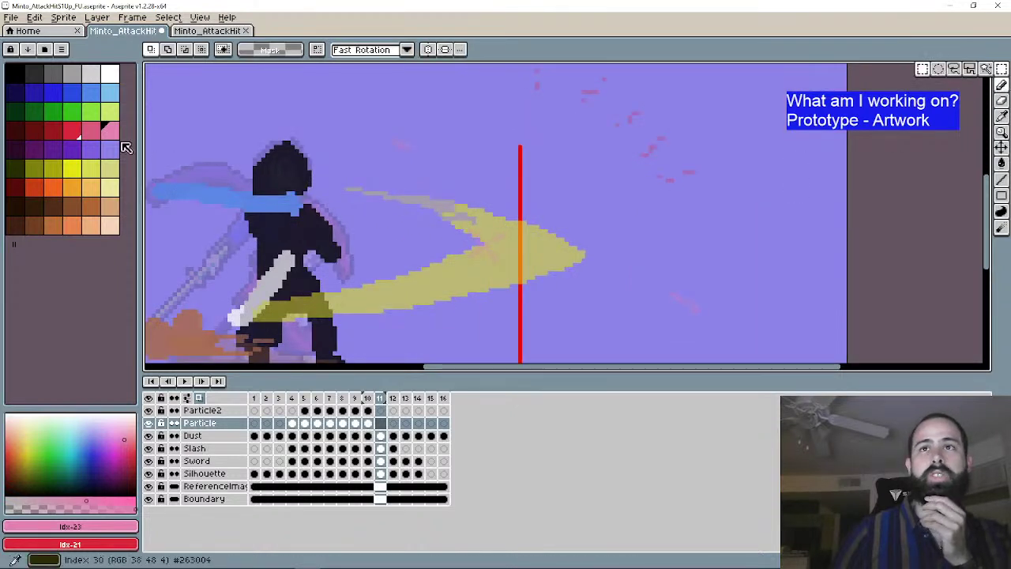
{"action": "scroll", "coordinate": [494, 227], "scroll_direction": "up", "scroll_amount": 1}
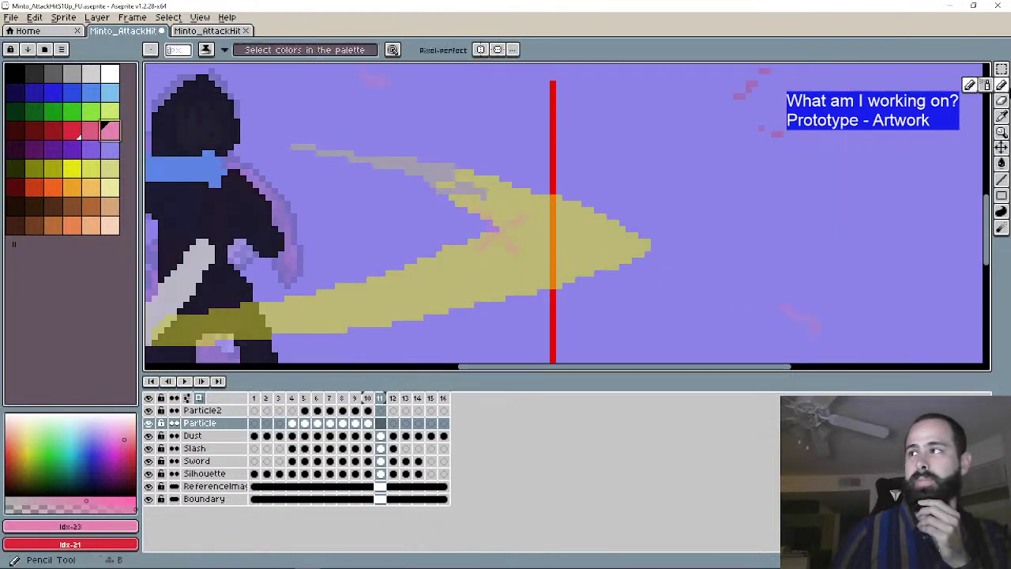
{"action": "left_click", "coordinate": [1001, 84]}
{"action": "mouse_move", "coordinate": [478, 223]}
{"action": "left_mouse_down"}
{"action": "mouse_move", "coordinate": [501, 240]}
{"action": "mouse_move", "coordinate": [443, 191]}
{"action": "mouse_move", "coordinate": [521, 227]}
{"action": "mouse_move", "coordinate": [519, 209]}
{"action": "mouse_move", "coordinate": [554, 195]}
{"action": "left_mouse_up"}
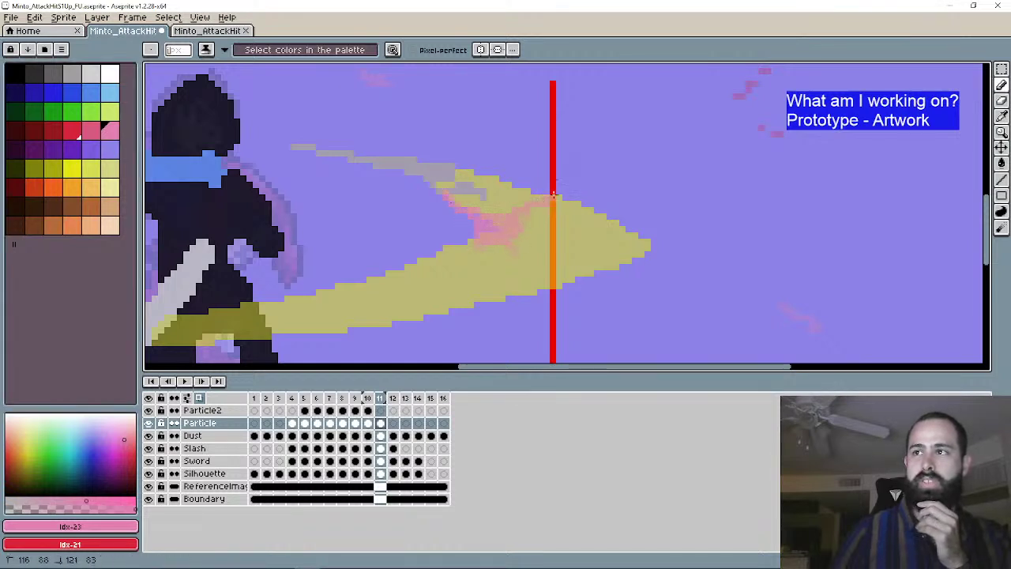
{"action": "mouse_move", "coordinate": [498, 225]}
{"action": "left_mouse_down"}
{"action": "mouse_move", "coordinate": [516, 245]}
{"action": "mouse_move", "coordinate": [549, 280]}
{"action": "left_mouse_up"}
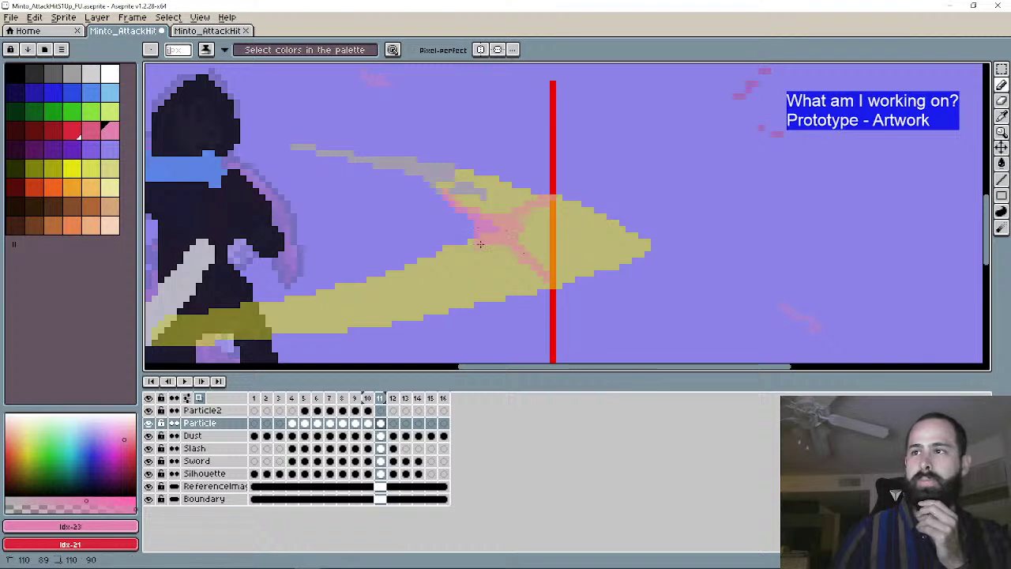
{"action": "left_click_drag", "start_coordinate": [444, 284], "coordinate": [439, 290]}
{"action": "scroll", "coordinate": [569, 251], "scroll_direction": "down", "scroll_amount": 1}
{"action": "scroll", "coordinate": [524, 252], "scroll_direction": "up", "scroll_amount": 1}
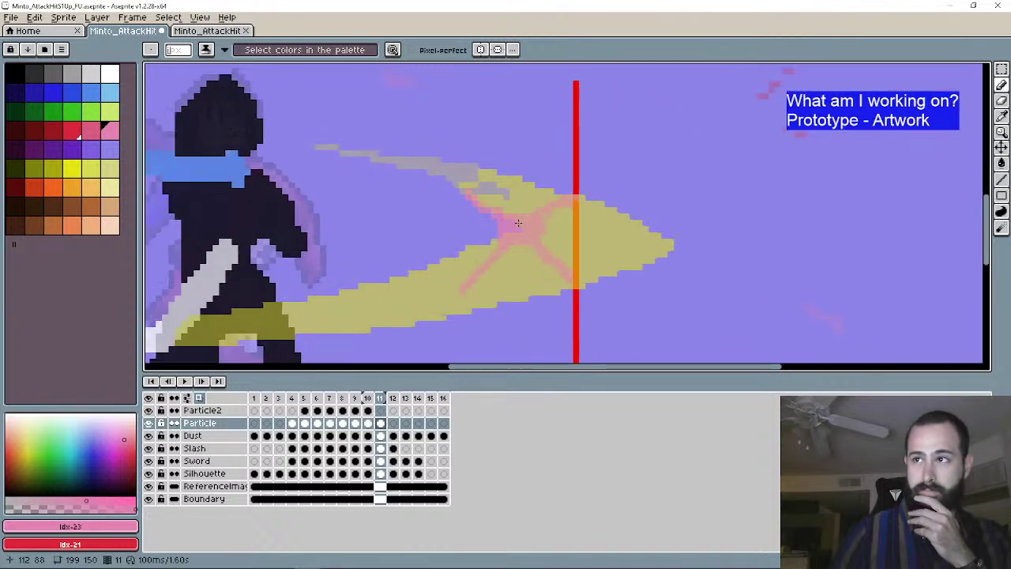
{"action": "mouse_move", "coordinate": [512, 222]}
{"action": "left_mouse_down"}
{"action": "mouse_move", "coordinate": [501, 222]}
{"action": "mouse_move", "coordinate": [502, 239]}
{"action": "left_mouse_up"}
{"action": "scroll", "coordinate": [502, 222], "scroll_direction": "down", "scroll_amount": 2}
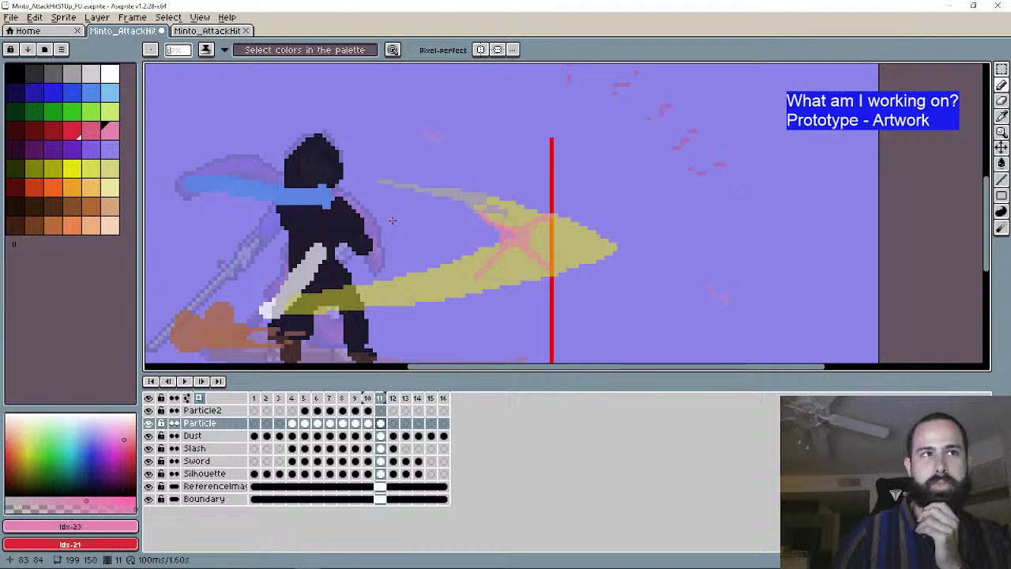
Step: With onion skinning off and frame 8's spark as reference, draw a long diagonal pink streak through the spark on Particle frame 11
{"action": "left_click", "coordinate": [308, 422]}
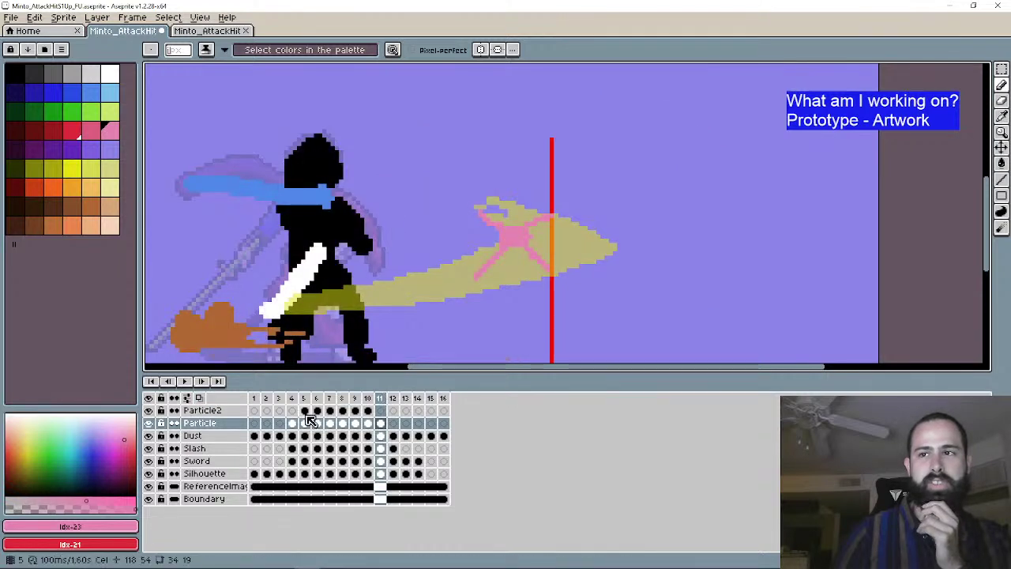
{"action": "left_click", "coordinate": [330, 423]}
{"action": "left_click", "coordinate": [343, 424]}
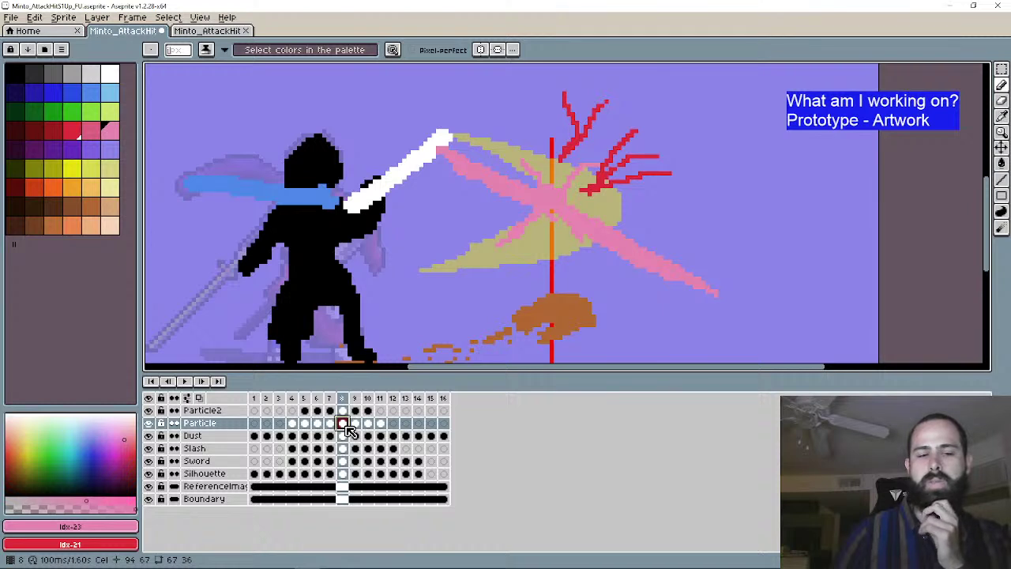
{"action": "left_click", "coordinate": [380, 422]}
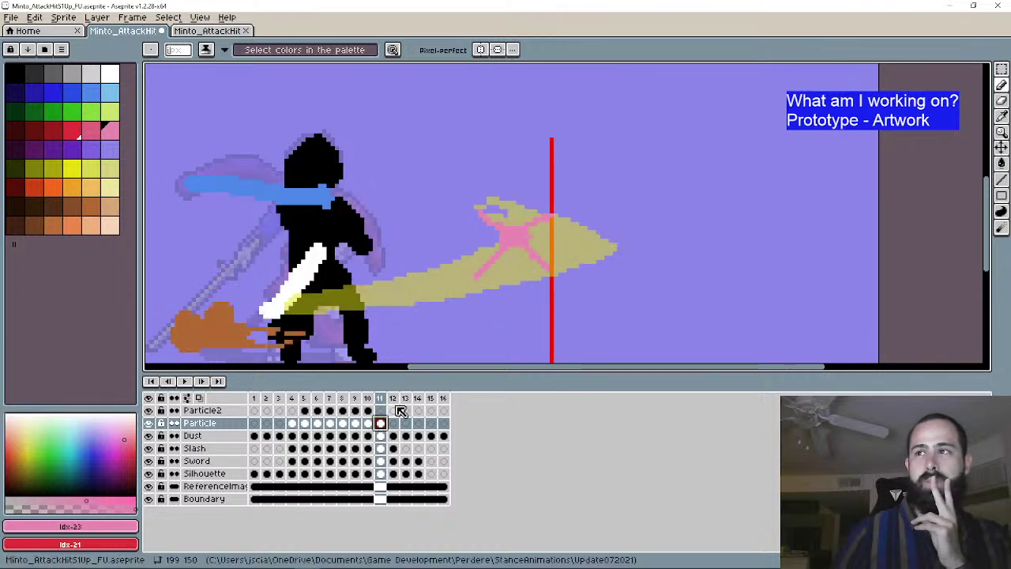
{"action": "left_click_drag", "start_coordinate": [635, 196], "coordinate": [608, 208]}
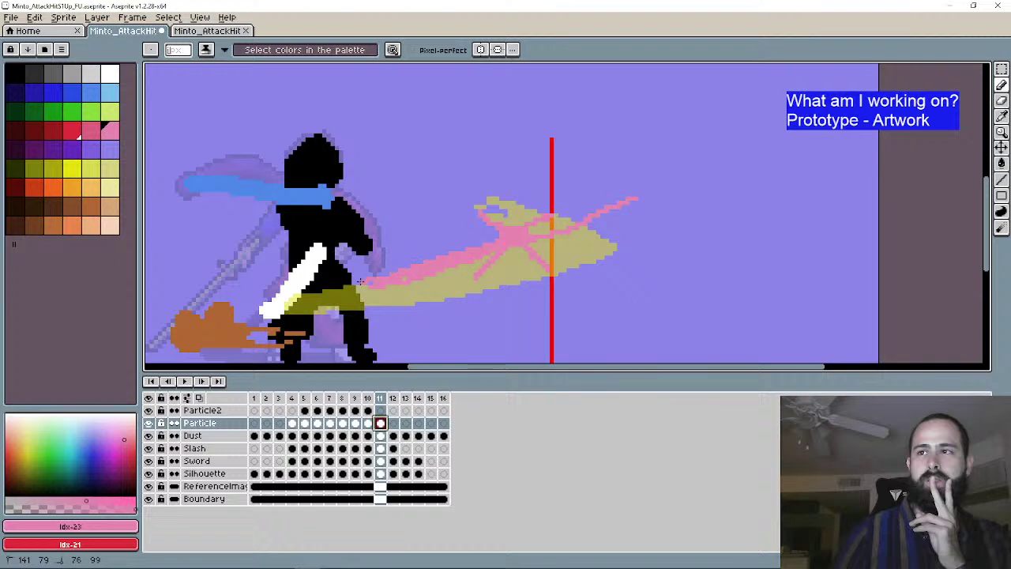
{"action": "left_click_drag", "start_coordinate": [359, 281], "coordinate": [454, 239]}
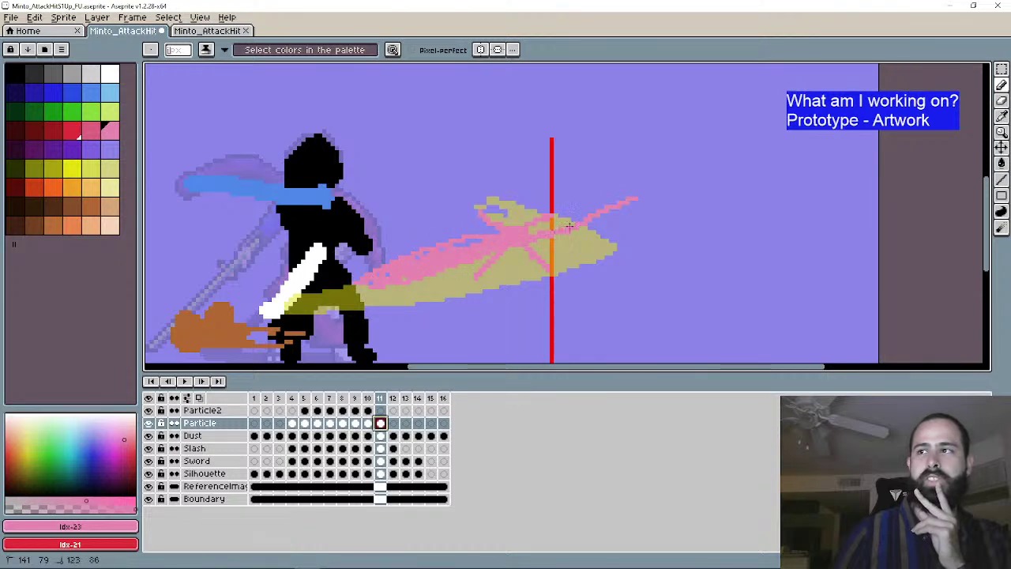
{"action": "left_click_drag", "start_coordinate": [521, 240], "coordinate": [672, 181]}
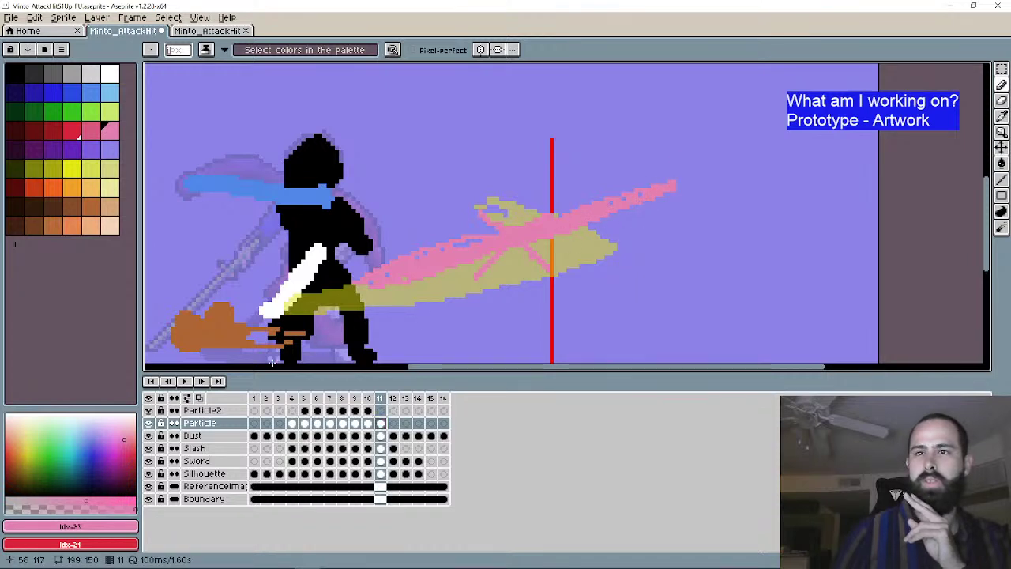
Step: On Particle frame 11, sharpen the pink streak's ends, add a short upper arm to the spark, and erase the streak's edges to thin it
{"action": "left_click", "coordinate": [167, 380]}
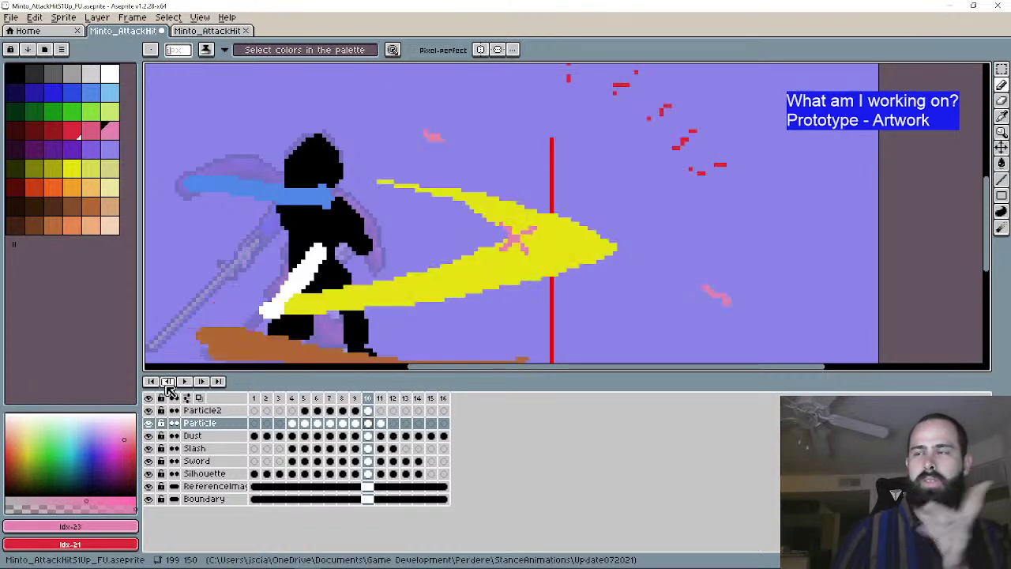
{"action": "left_click", "coordinate": [209, 381]}
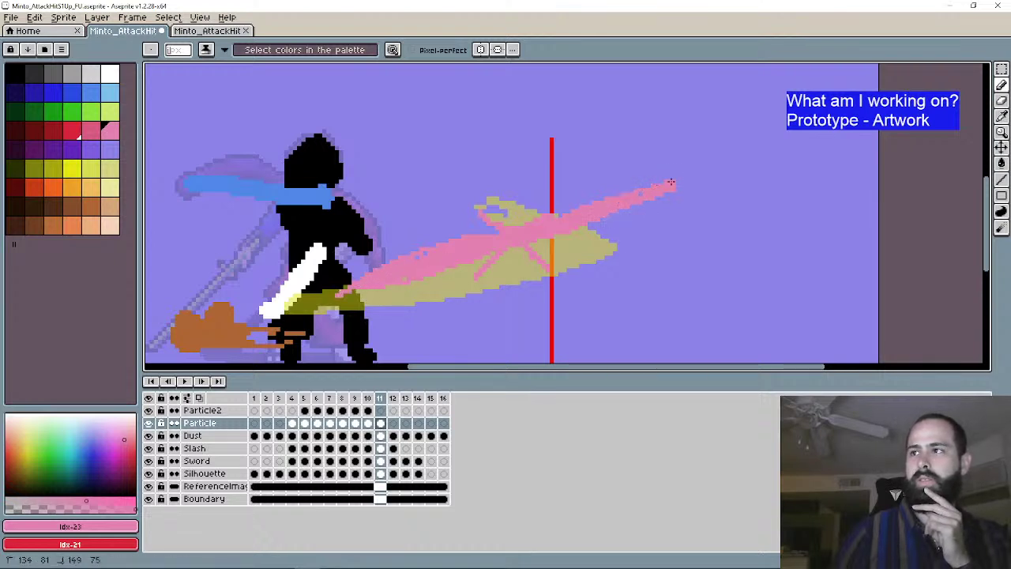
{"action": "left_click", "coordinate": [1002, 85]}
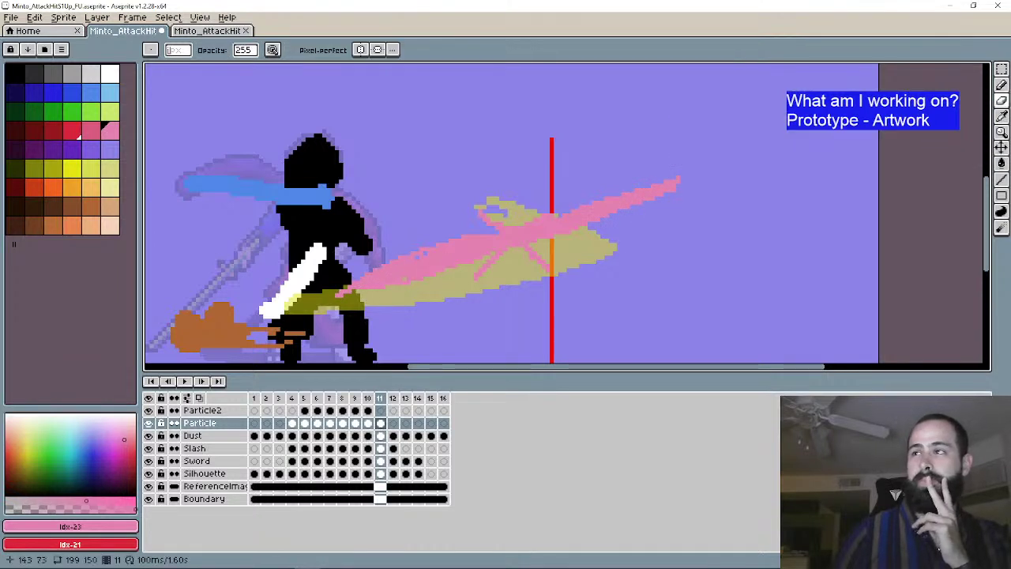
{"action": "left_click", "coordinate": [1001, 86]}
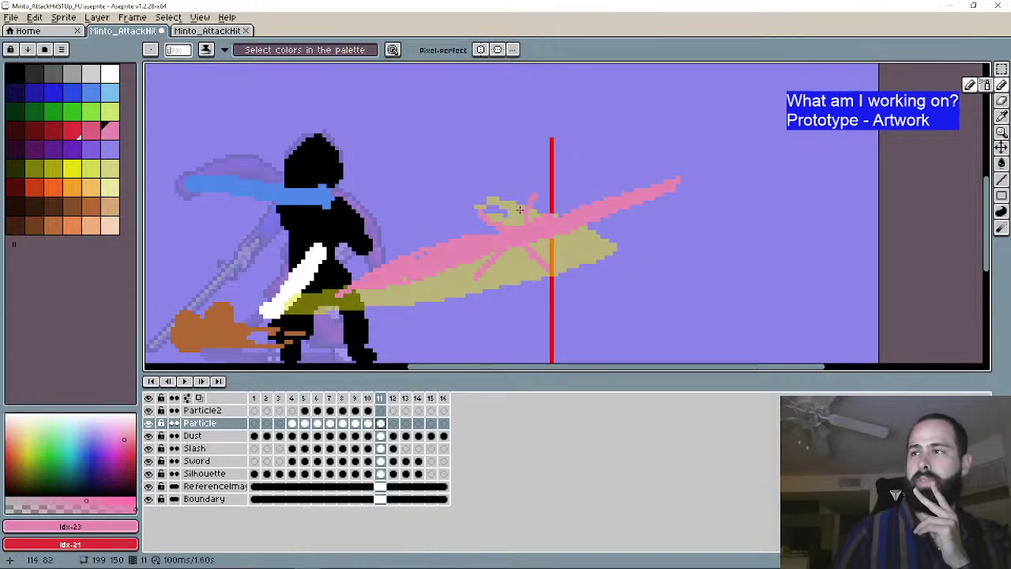
{"action": "left_click", "coordinate": [970, 86]}
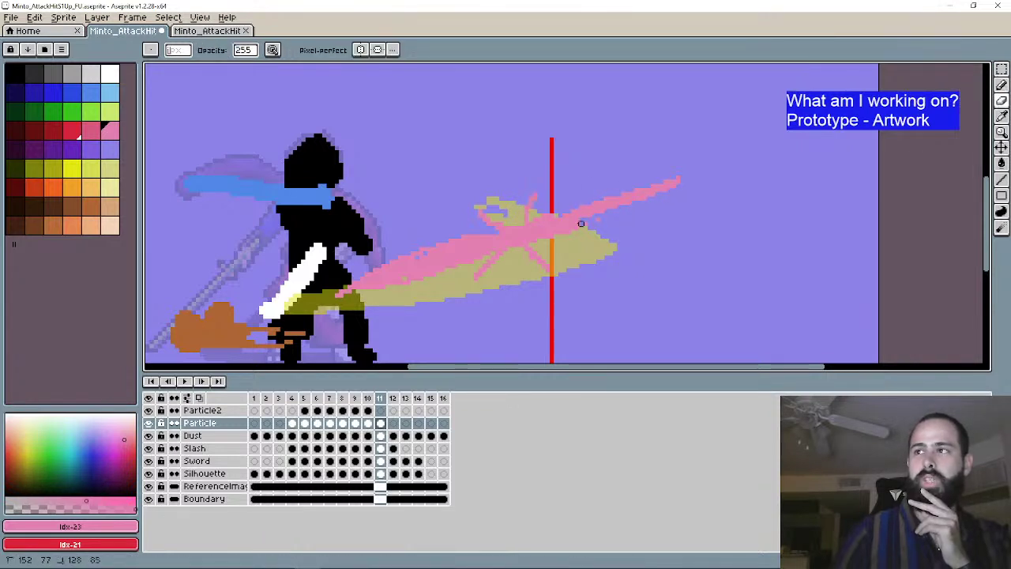
{"action": "left_click_drag", "start_coordinate": [474, 228], "coordinate": [348, 278]}
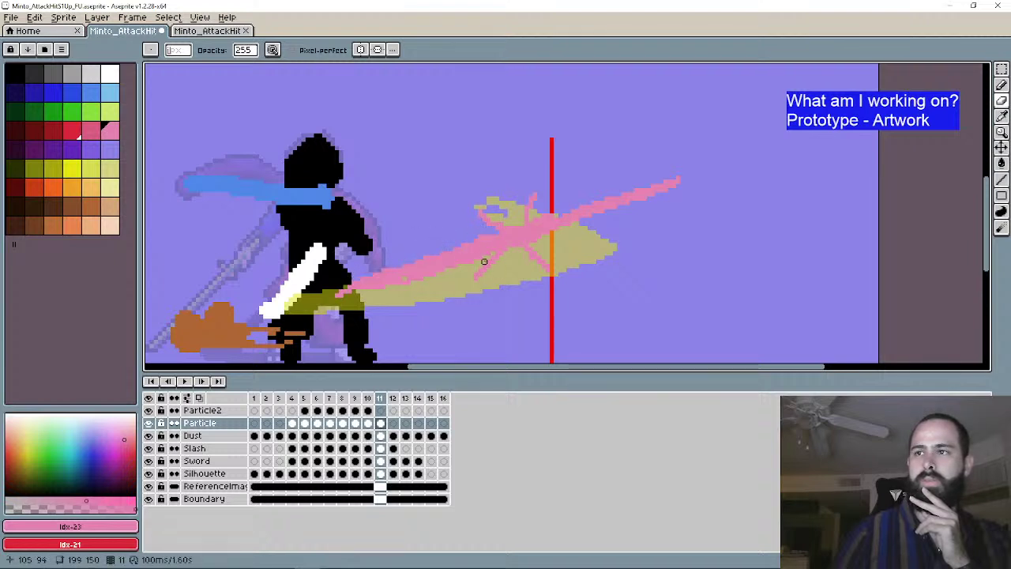
{"action": "left_click_drag", "start_coordinate": [481, 262], "coordinate": [387, 286]}
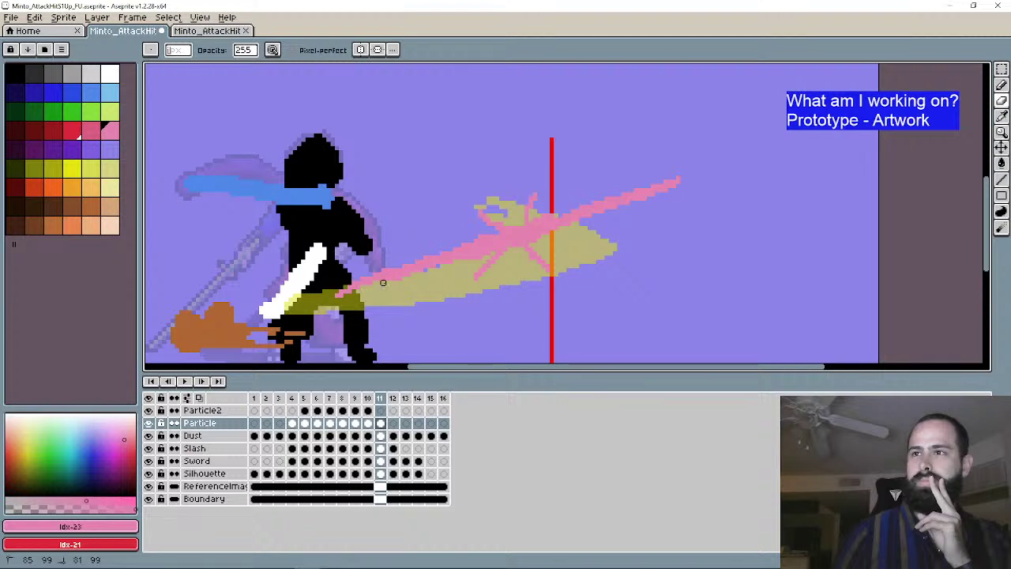
Step: On Particle2 frame 11, draw a red three-pronged spray rising from the pink spark's upper side
{"action": "scroll", "coordinate": [383, 282], "scroll_direction": "down", "scroll_amount": 2}
{"action": "scroll", "coordinate": [333, 353], "scroll_direction": "up", "scroll_amount": 1}
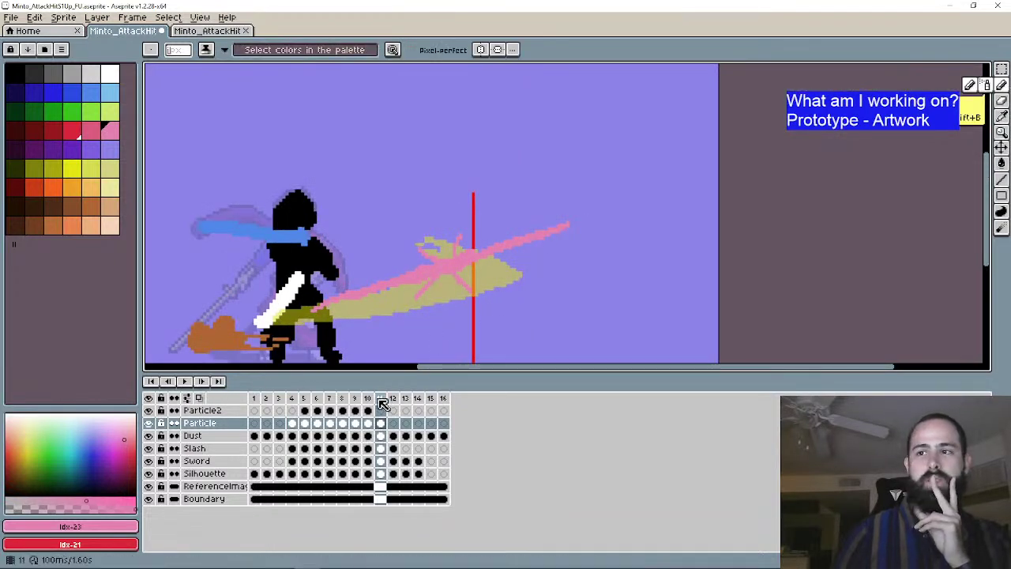
{"action": "left_click", "coordinate": [380, 410]}
{"action": "left_click", "coordinate": [72, 130]}
{"action": "scroll", "coordinate": [458, 194], "scroll_direction": "up", "scroll_amount": 1}
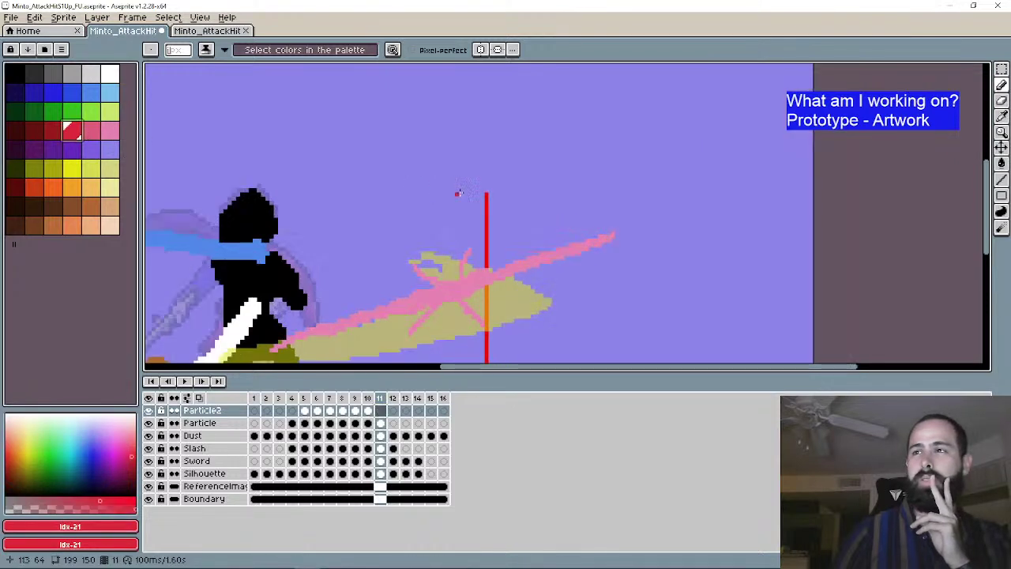
{"action": "scroll", "coordinate": [471, 174], "scroll_direction": "down", "scroll_amount": 1}
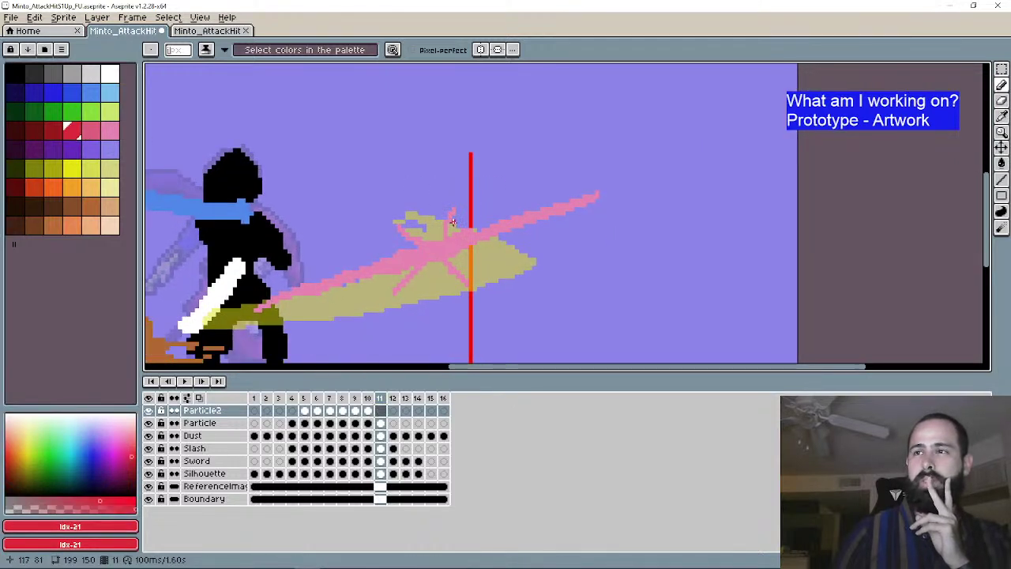
{"action": "mouse_move", "coordinate": [463, 226]}
{"action": "left_mouse_down"}
{"action": "mouse_move", "coordinate": [459, 191]}
{"action": "mouse_move", "coordinate": [440, 171]}
{"action": "left_mouse_up"}
{"action": "left_click_drag", "start_coordinate": [467, 225], "coordinate": [518, 175]}
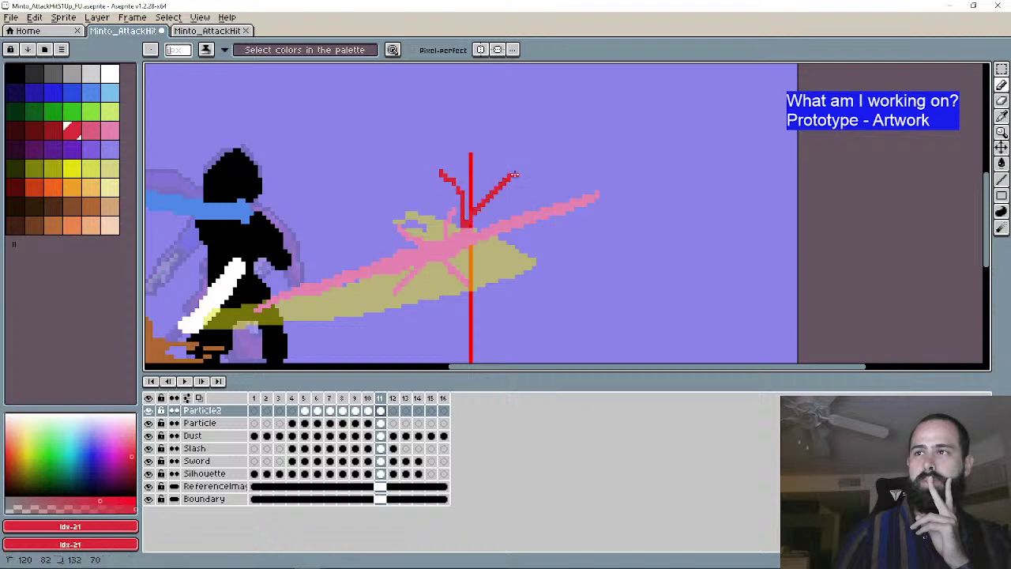
{"action": "left_click_drag", "start_coordinate": [466, 221], "coordinate": [483, 148]}
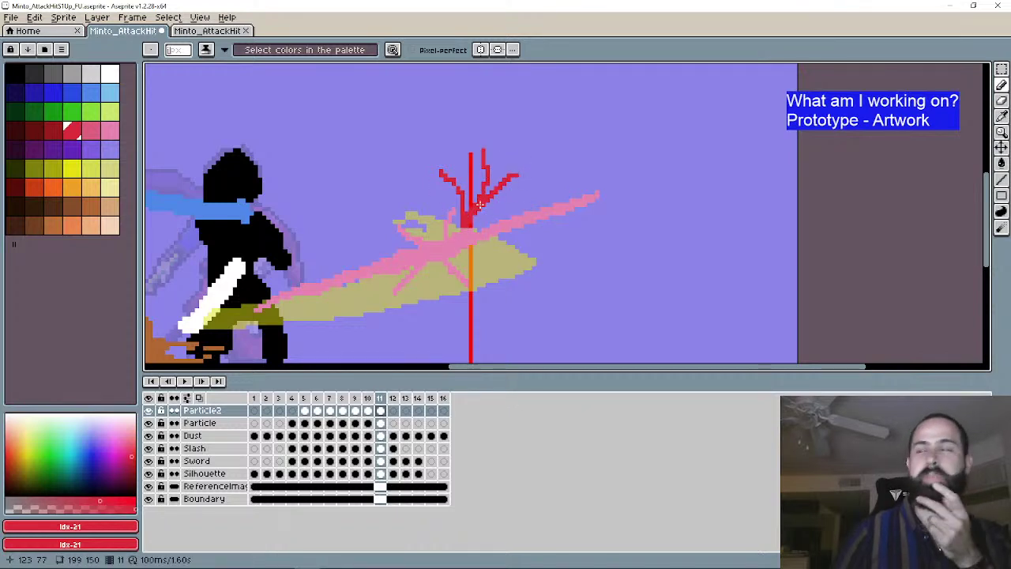
{"action": "scroll", "coordinate": [479, 205], "scroll_direction": "up", "scroll_amount": 2}
{"action": "scroll", "coordinate": [479, 213], "scroll_direction": "down", "scroll_amount": 2}
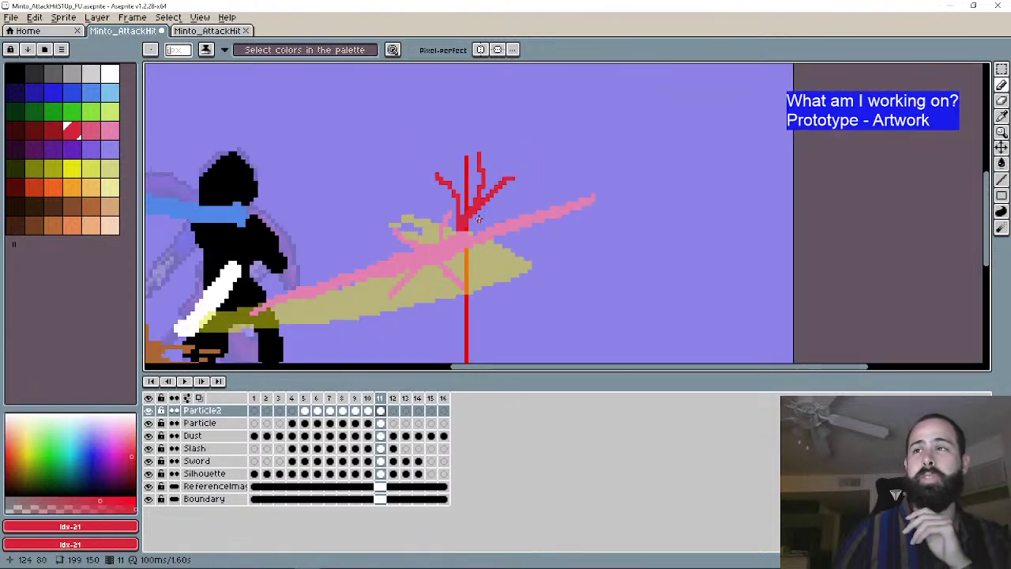
Step: Draw further red branches shooting rightward from the spark on Particle2 frame 11, thickening the lower one near its base
{"action": "scroll", "coordinate": [499, 207], "scroll_direction": "down", "scroll_amount": 1}
{"action": "left_click_drag", "start_coordinate": [465, 227], "coordinate": [562, 171]}
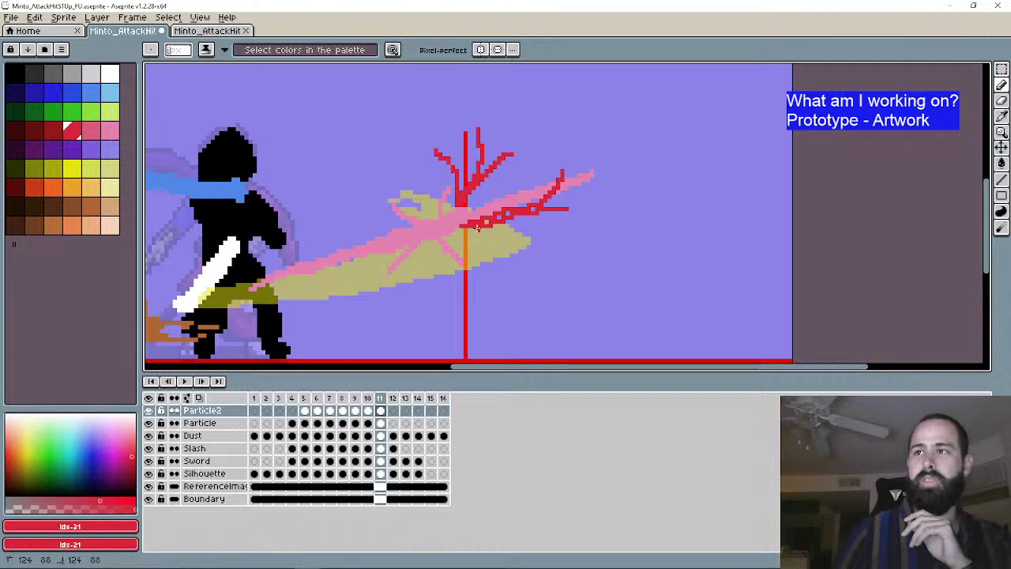
{"action": "left_click_drag", "start_coordinate": [474, 225], "coordinate": [572, 246]}
{"action": "mouse_move", "coordinate": [504, 229]}
{"action": "left_mouse_down"}
{"action": "mouse_move", "coordinate": [485, 225]}
{"action": "mouse_move", "coordinate": [499, 231]}
{"action": "left_mouse_up"}
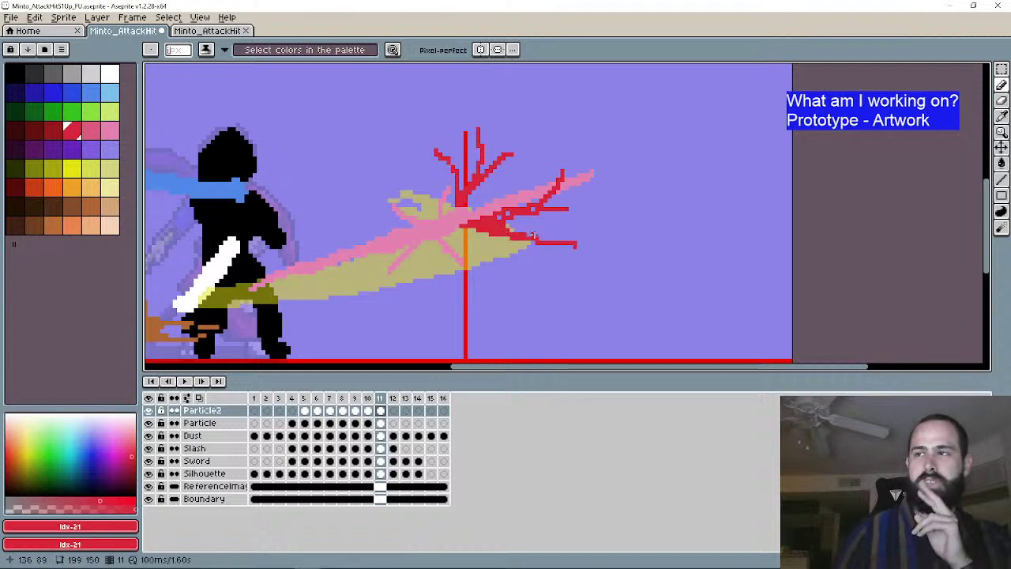
Step: Step back and forth through frames 9 to 12 to compare the second and third hits' particles
{"action": "left_click", "coordinate": [201, 381]}
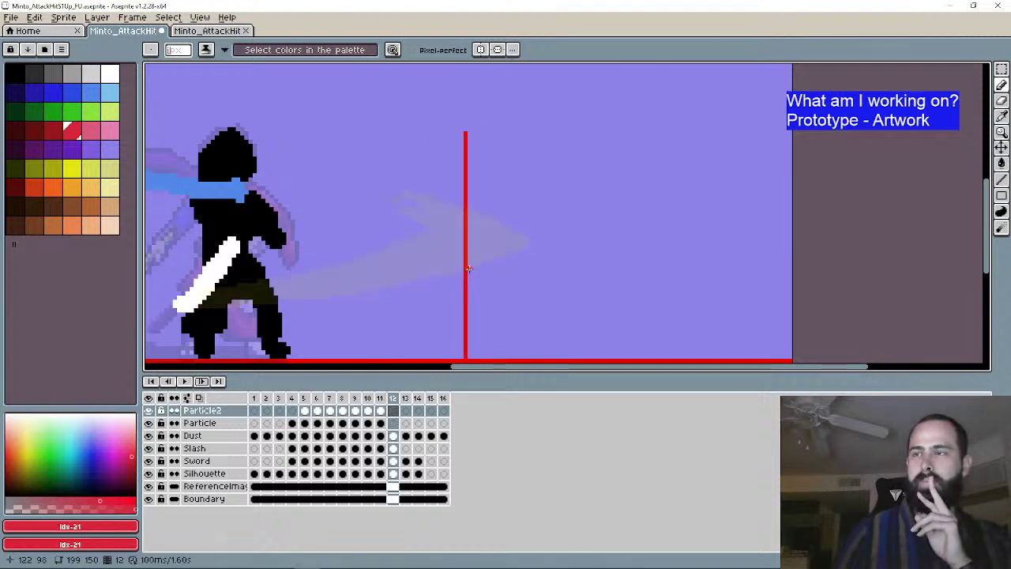
{"action": "left_click", "coordinate": [167, 381]}
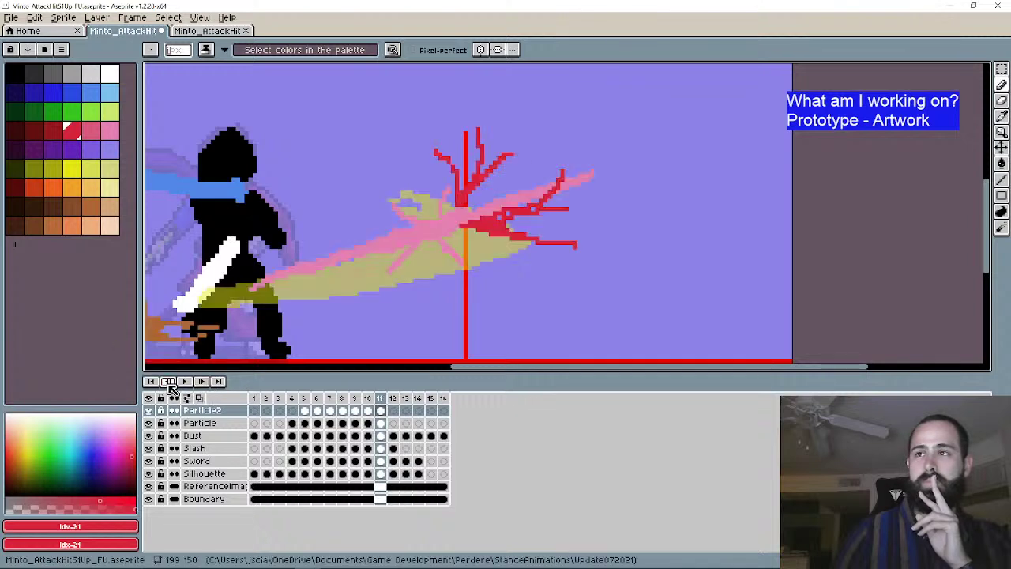
{"action": "left_click", "coordinate": [167, 381]}
{"action": "left_click", "coordinate": [167, 382]}
{"action": "left_click", "coordinate": [204, 381]}
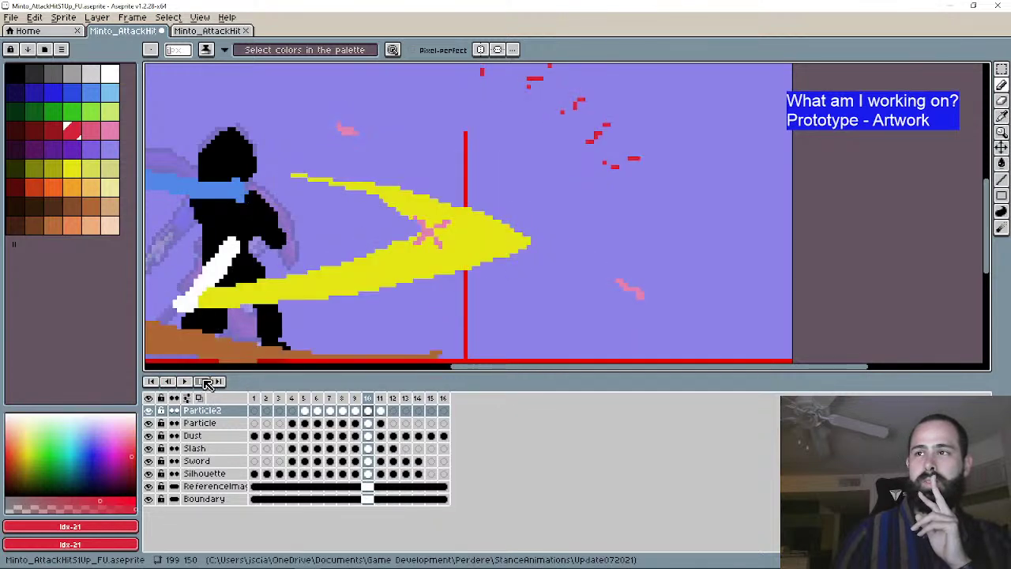
{"action": "left_click", "coordinate": [203, 382]}
{"action": "left_click", "coordinate": [204, 381]}
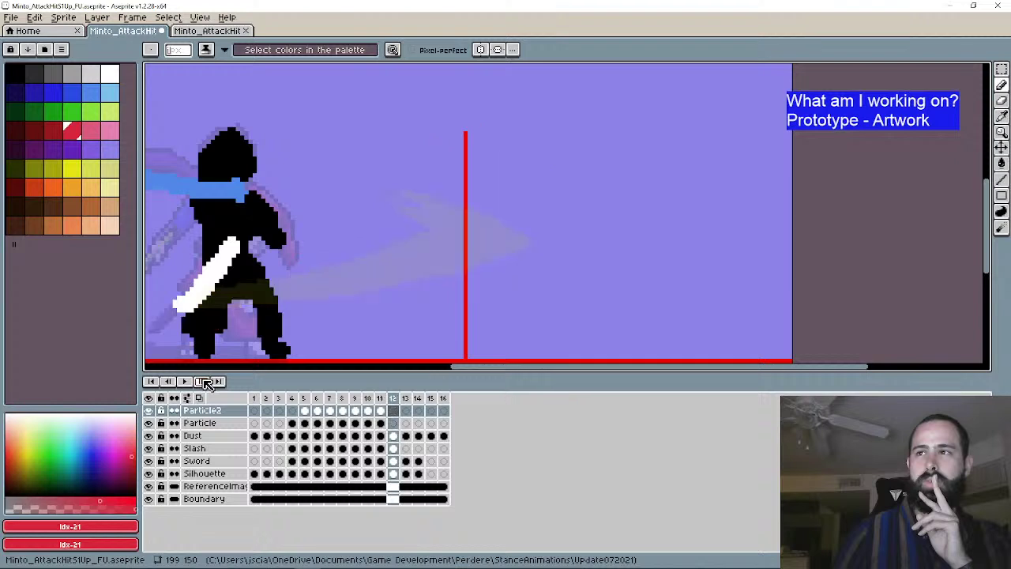
Step: With onion skinning on, draw short red fragments at the tips of frame 11's red branches on Particle2 frame 12
{"action": "left_click_drag", "start_coordinate": [489, 230], "coordinate": [519, 250]}
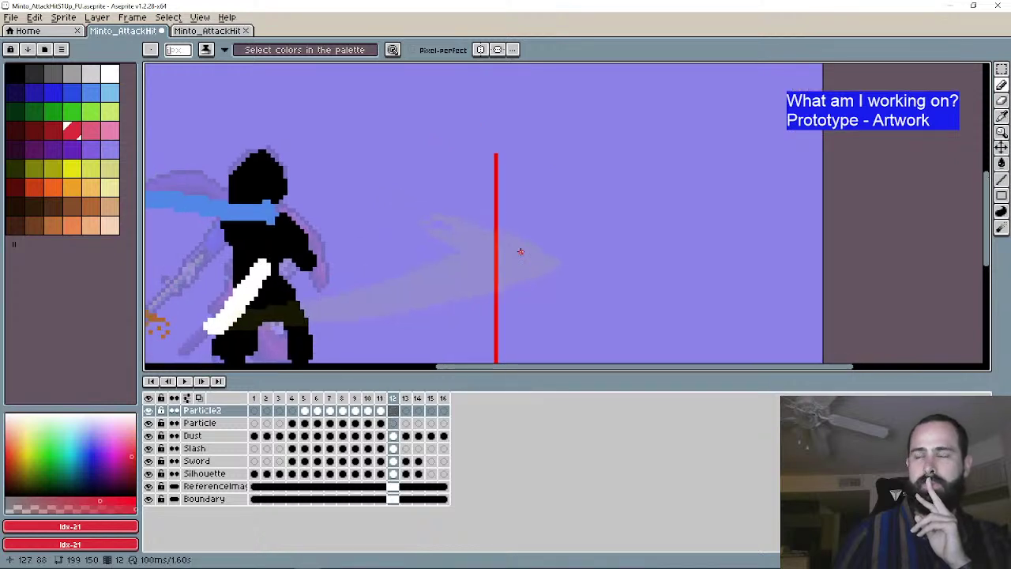
{"action": "key", "text": "F3"}
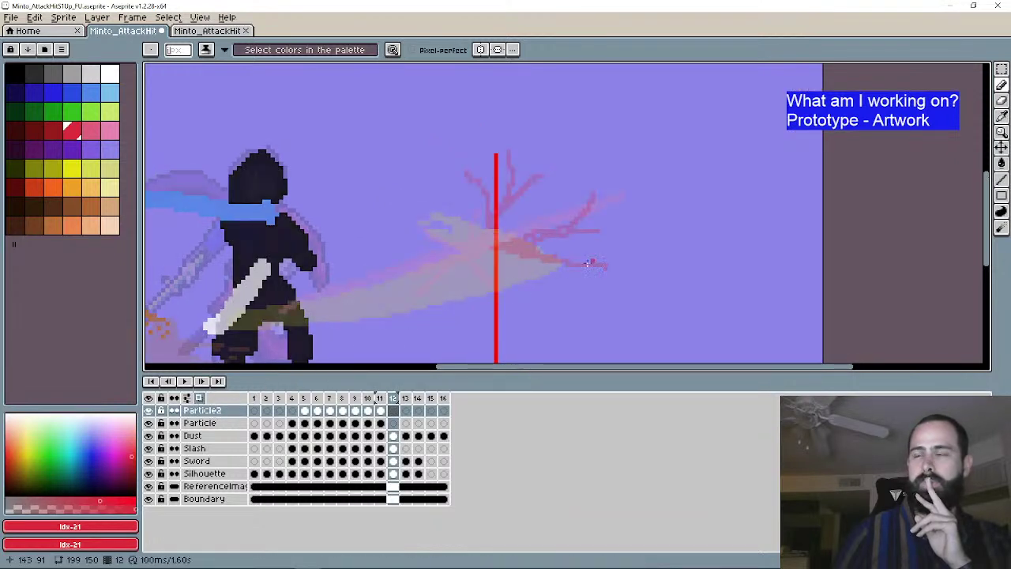
{"action": "mouse_move", "coordinate": [472, 172]}
{"action": "left_mouse_down"}
{"action": "mouse_move", "coordinate": [484, 182]}
{"action": "mouse_move", "coordinate": [461, 163]}
{"action": "mouse_move", "coordinate": [518, 134]}
{"action": "left_mouse_up"}
{"action": "mouse_move", "coordinate": [533, 175]}
{"action": "left_mouse_down"}
{"action": "mouse_move", "coordinate": [571, 165]}
{"action": "mouse_move", "coordinate": [589, 182]}
{"action": "left_mouse_up"}
{"action": "left_click_drag", "start_coordinate": [585, 229], "coordinate": [629, 225]}
{"action": "left_click_drag", "start_coordinate": [594, 264], "coordinate": [631, 273]}
{"action": "left_click_drag", "start_coordinate": [525, 259], "coordinate": [567, 240]}
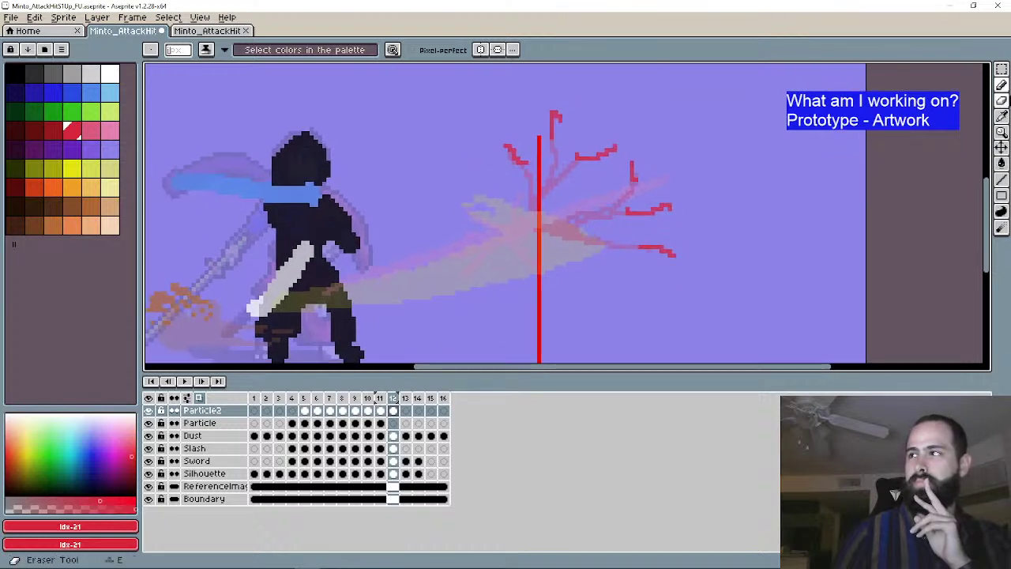
Step: On Particle frame 12, draw a tapered pink fragment over each end of frame 11's long streak
{"action": "left_click", "coordinate": [112, 132]}
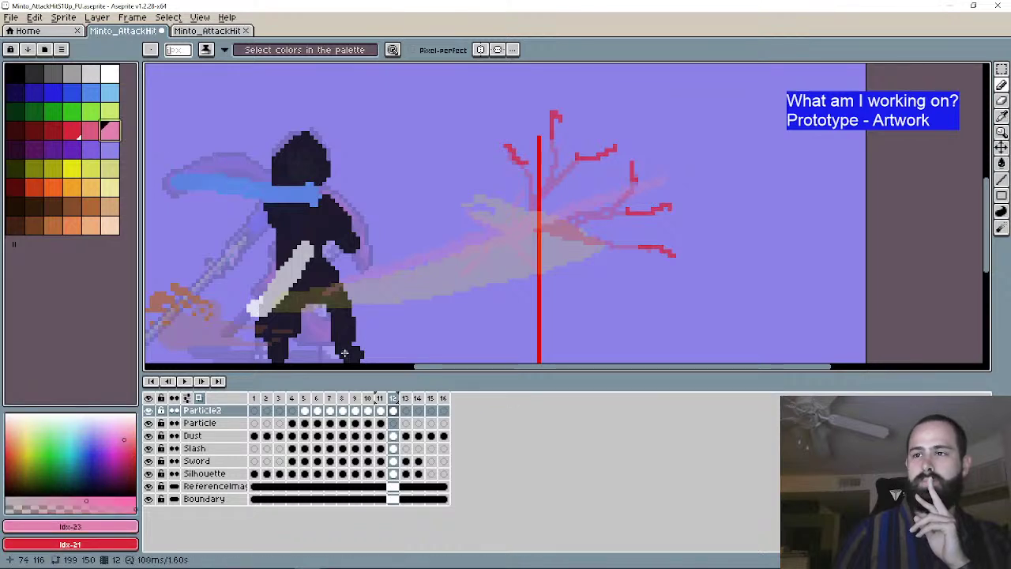
{"action": "left_click", "coordinate": [392, 422]}
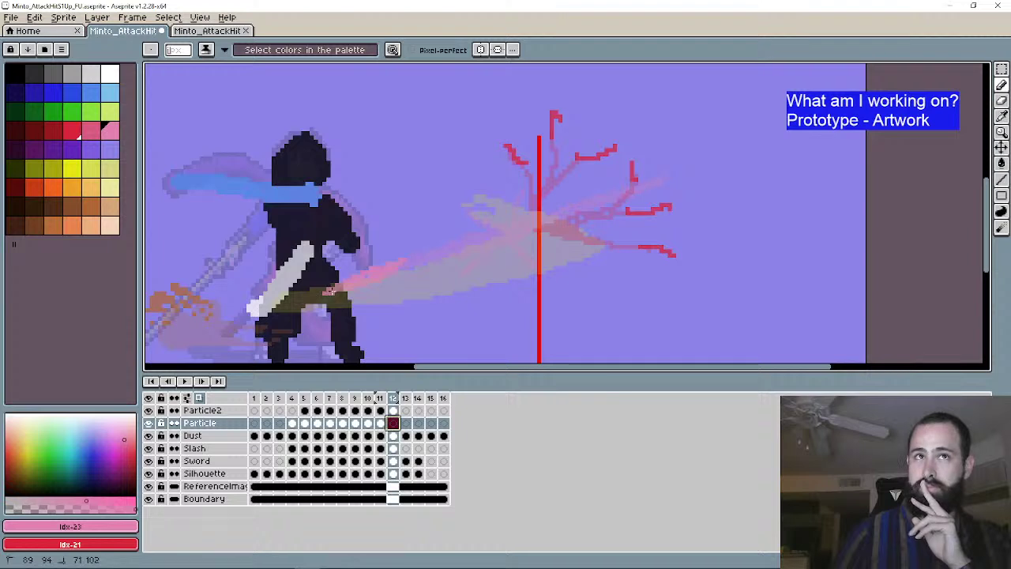
{"action": "left_click_drag", "start_coordinate": [360, 282], "coordinate": [419, 262]}
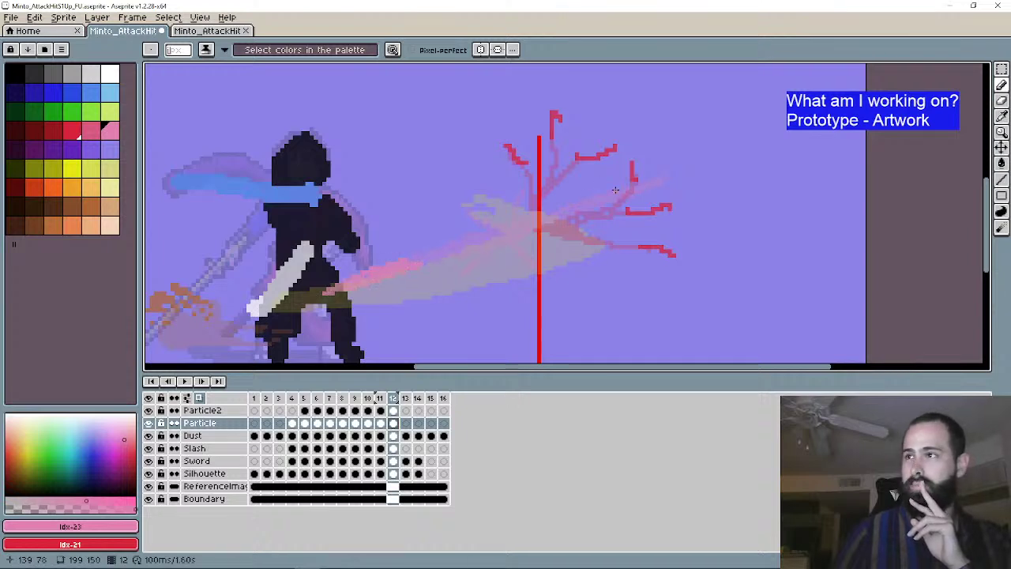
{"action": "left_click_drag", "start_coordinate": [628, 184], "coordinate": [687, 167]}
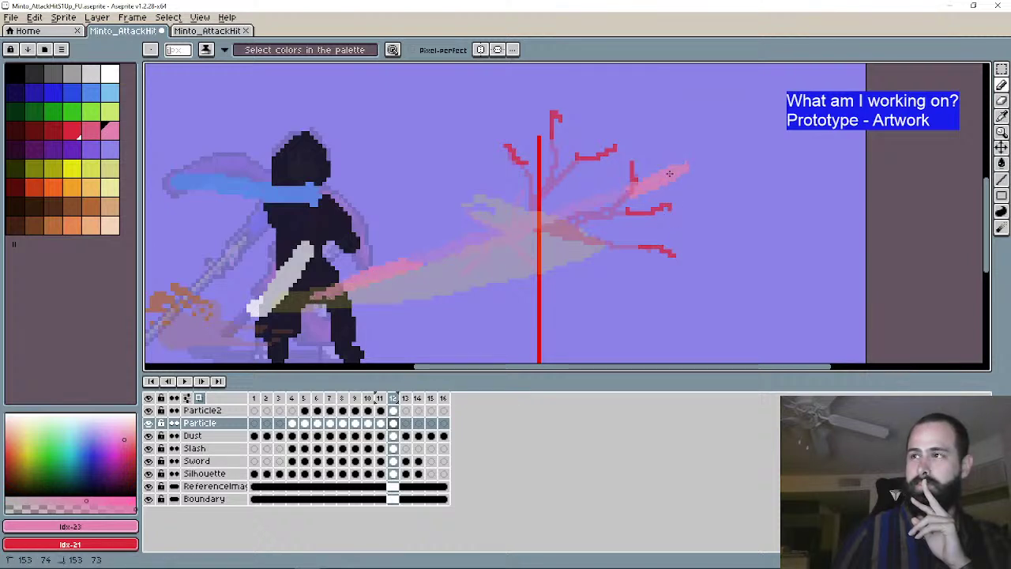
Step: On Particle frame 13, draw smaller pink fragments farther out along the streak's line at both ends, erasing their edges to thin them
{"action": "left_click", "coordinate": [202, 380]}
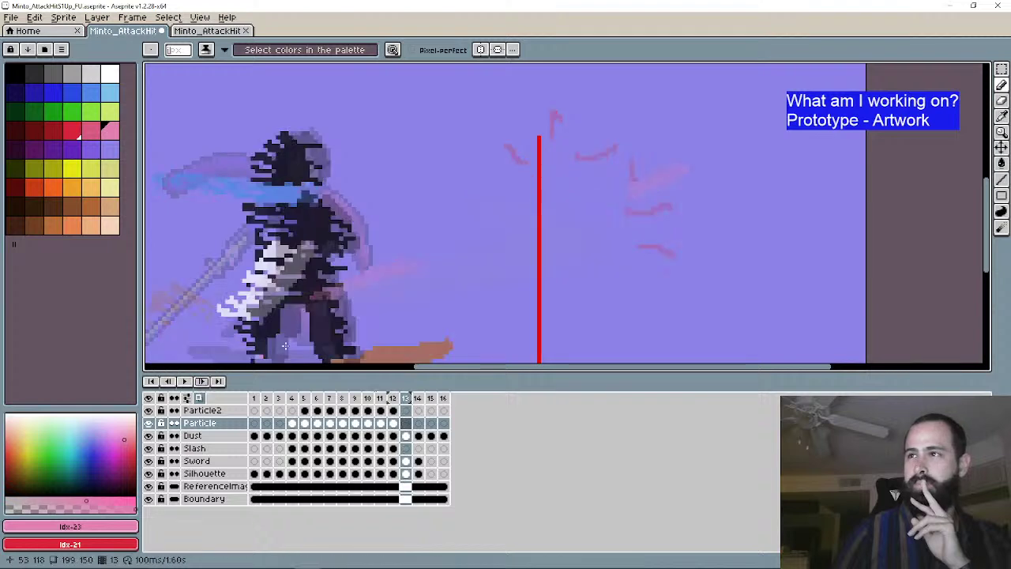
{"action": "left_click_drag", "start_coordinate": [346, 286], "coordinate": [322, 294]}
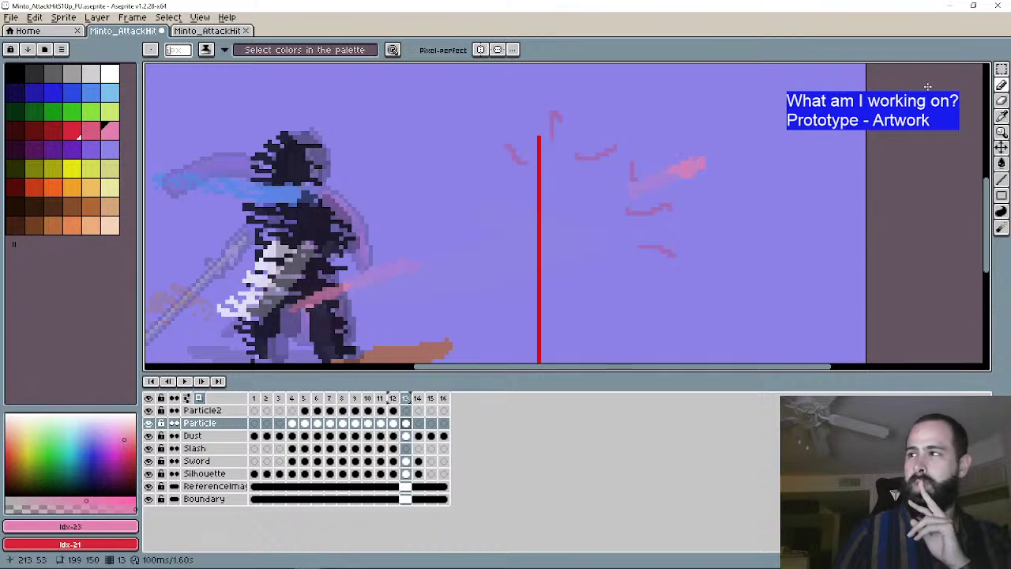
{"action": "key", "text": "e"}
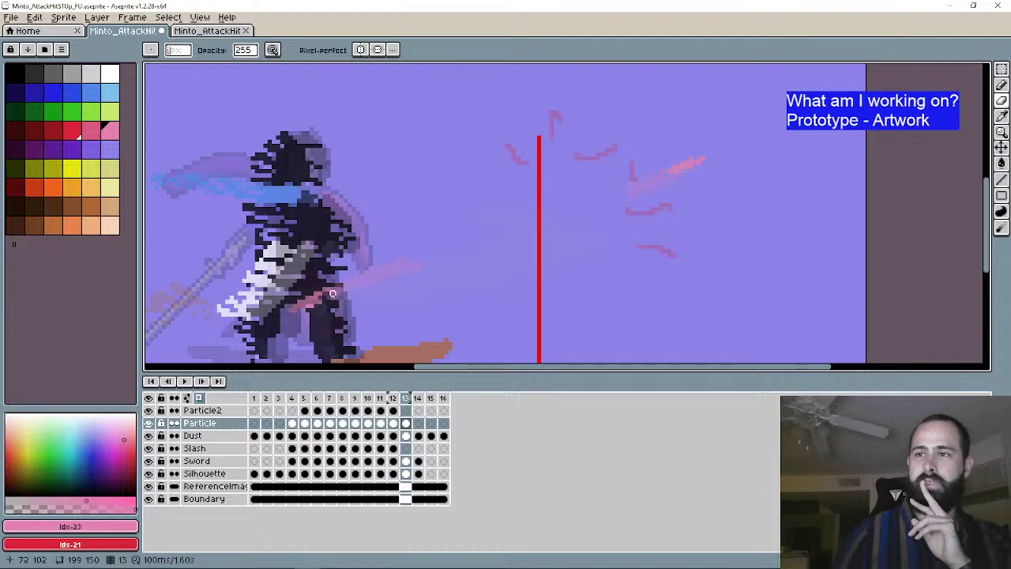
Step: On Particle2 frame 13, draw small broken red specks just beyond the outer ends of frame 12's upper red fragments
{"action": "left_click", "coordinate": [405, 410]}
{"action": "left_click", "coordinate": [1001, 86]}
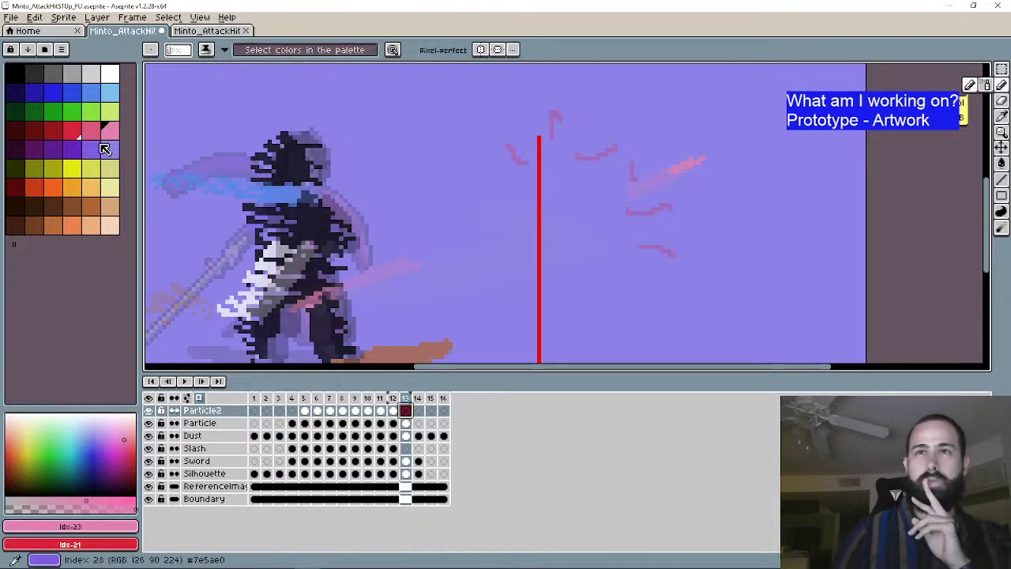
{"action": "left_click", "coordinate": [71, 130]}
{"action": "mouse_move", "coordinate": [521, 137]}
{"action": "left_mouse_down"}
{"action": "mouse_move", "coordinate": [446, 167]}
{"action": "mouse_move", "coordinate": [419, 158]}
{"action": "left_mouse_up"}
{"action": "left_click", "coordinate": [481, 135]}
{"action": "left_click", "coordinate": [493, 128]}
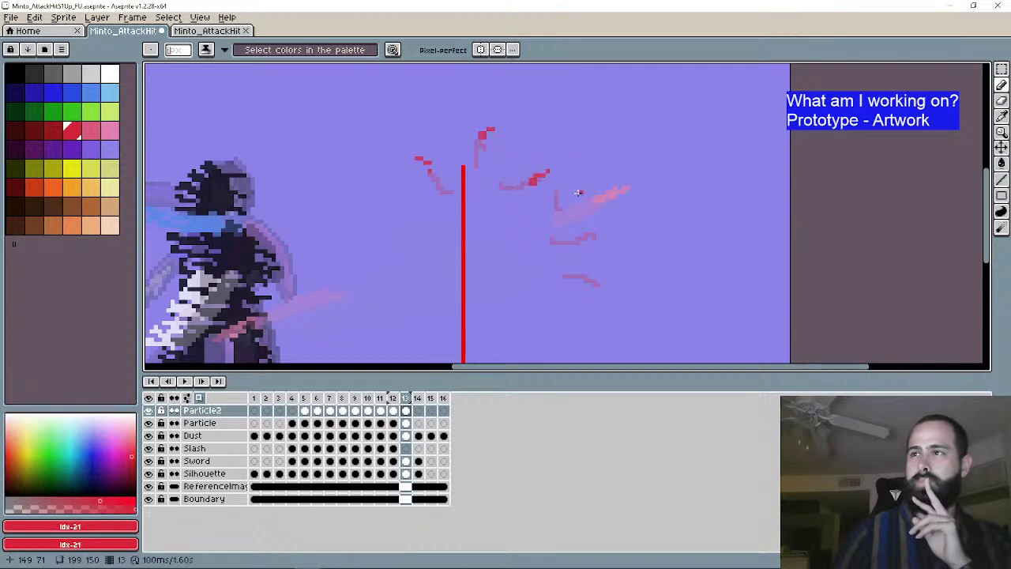
{"action": "left_click", "coordinate": [552, 190]}
{"action": "left_click", "coordinate": [564, 176]}
Step: On Particle2 frame 13, draw small broken red specks beyond the outer ends of frame 12's lower fragments, erasing gaps to break them up
{"action": "left_click_drag", "start_coordinate": [589, 230], "coordinate": [617, 231]}
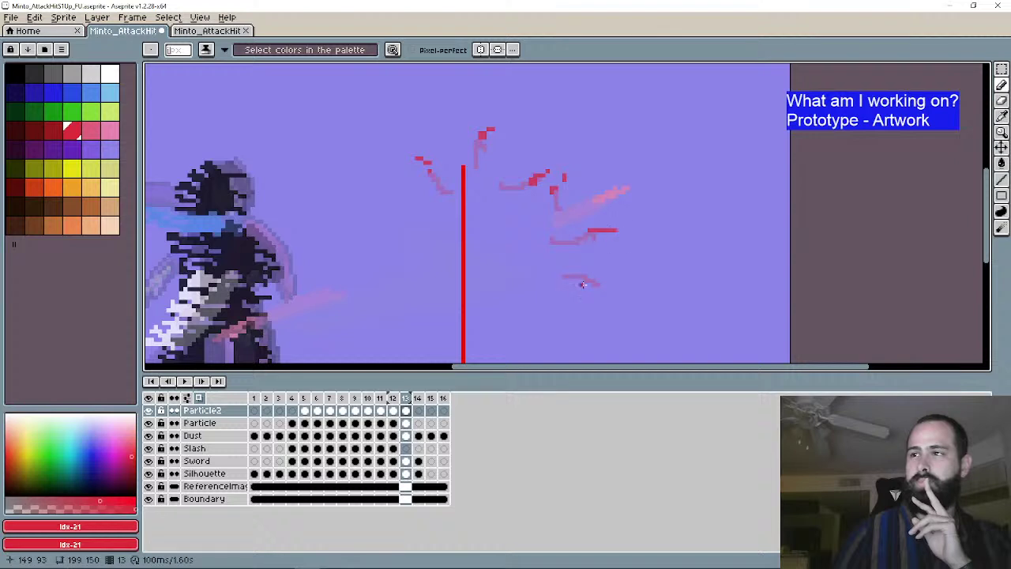
{"action": "left_click", "coordinate": [1003, 101]}
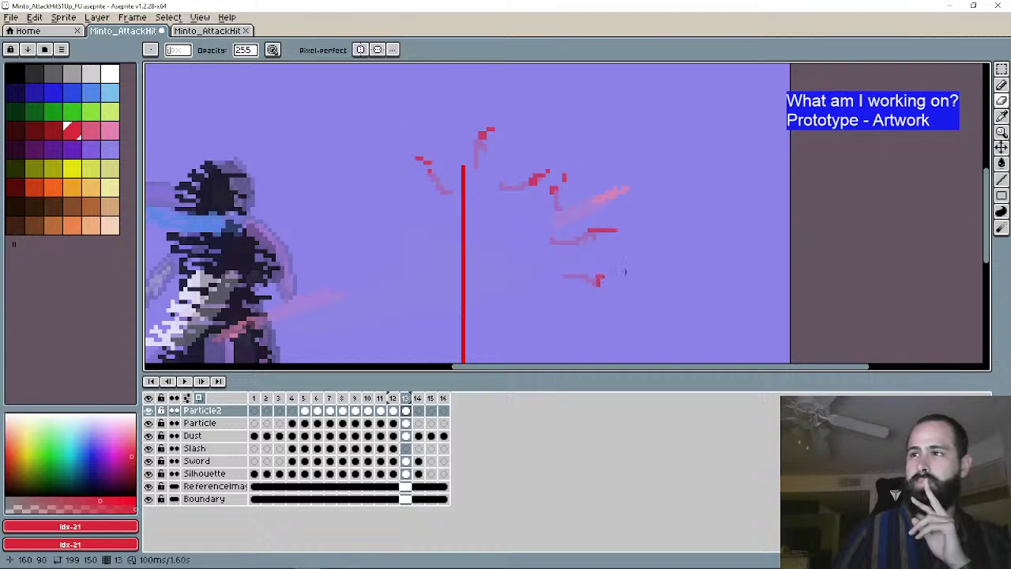
{"action": "left_click_drag", "start_coordinate": [605, 283], "coordinate": [590, 280]}
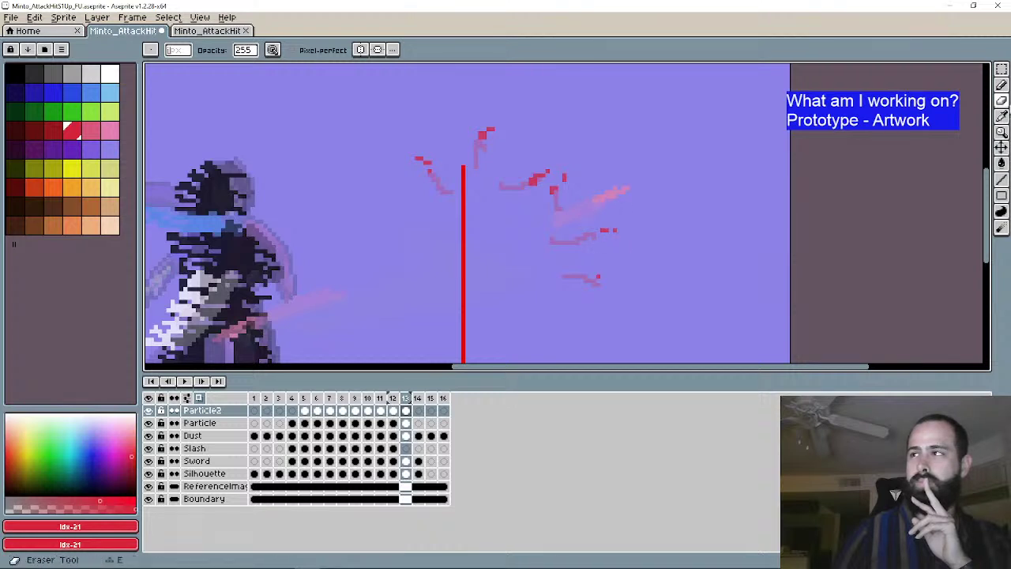
{"action": "key", "text": "b"}
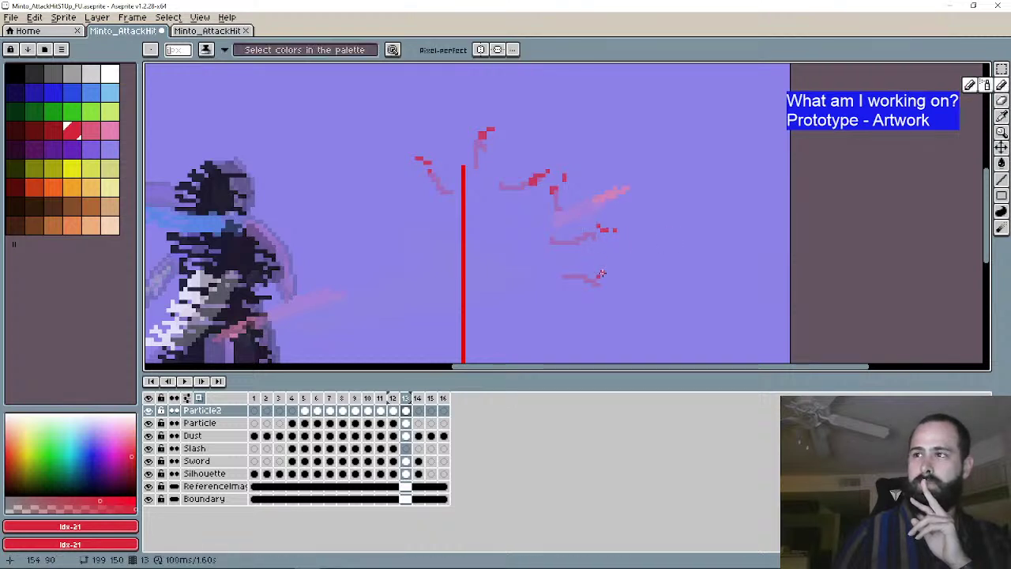
{"action": "left_click_drag", "start_coordinate": [601, 274], "coordinate": [621, 275]}
{"action": "scroll", "coordinate": [635, 313], "scroll_direction": "down", "scroll_amount": 3}
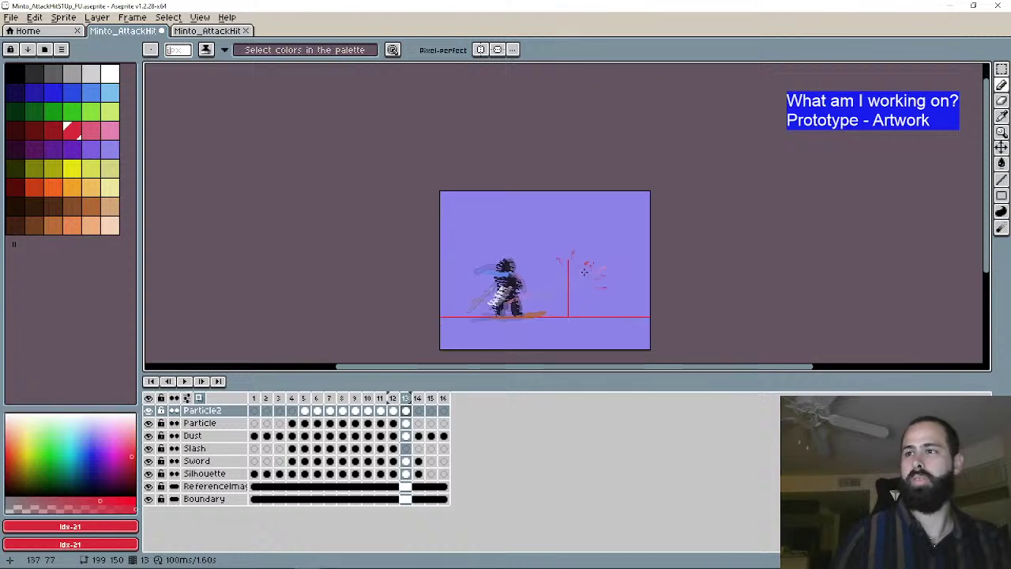
Step: Step through and play the whole attack animation to review the hit effects, and return to frame 1
{"action": "scroll", "coordinate": [576, 257], "scroll_direction": "up", "scroll_amount": 2}
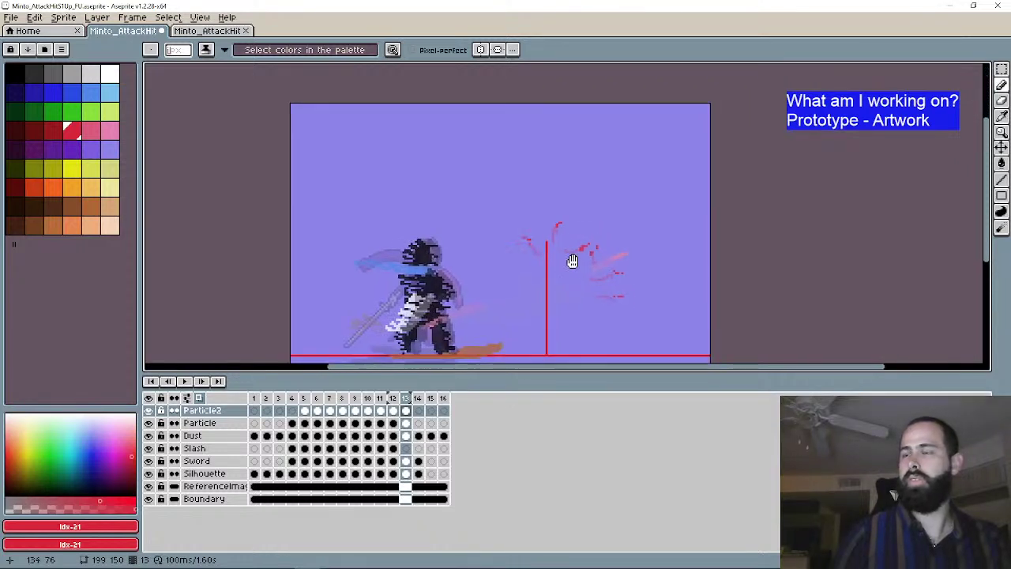
{"action": "left_click", "coordinate": [203, 381]}
{"action": "left_click", "coordinate": [203, 382]}
{"action": "left_click", "coordinate": [203, 381]}
{"action": "left_click", "coordinate": [185, 382]}
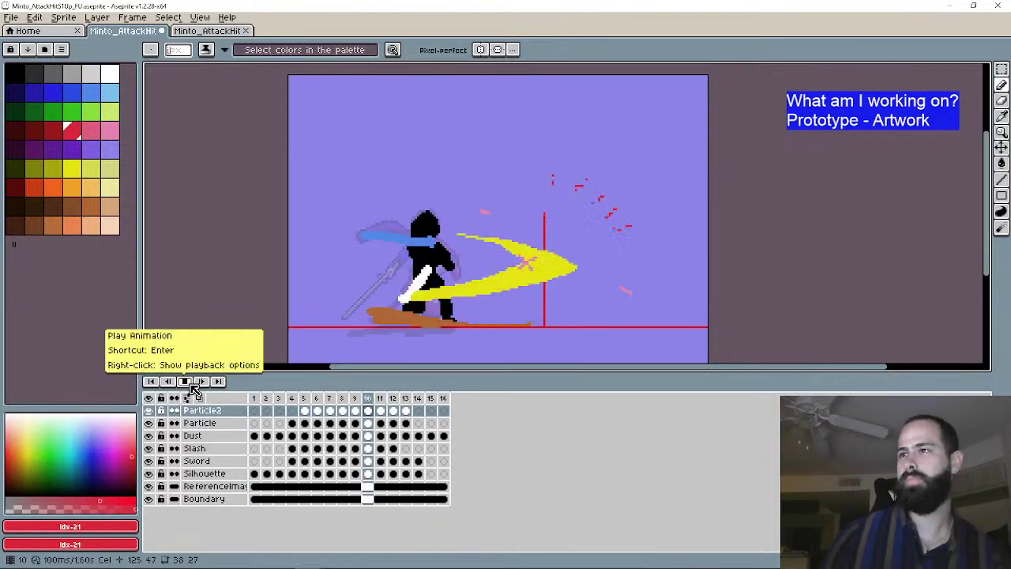
{"action": "left_click", "coordinate": [183, 382]}
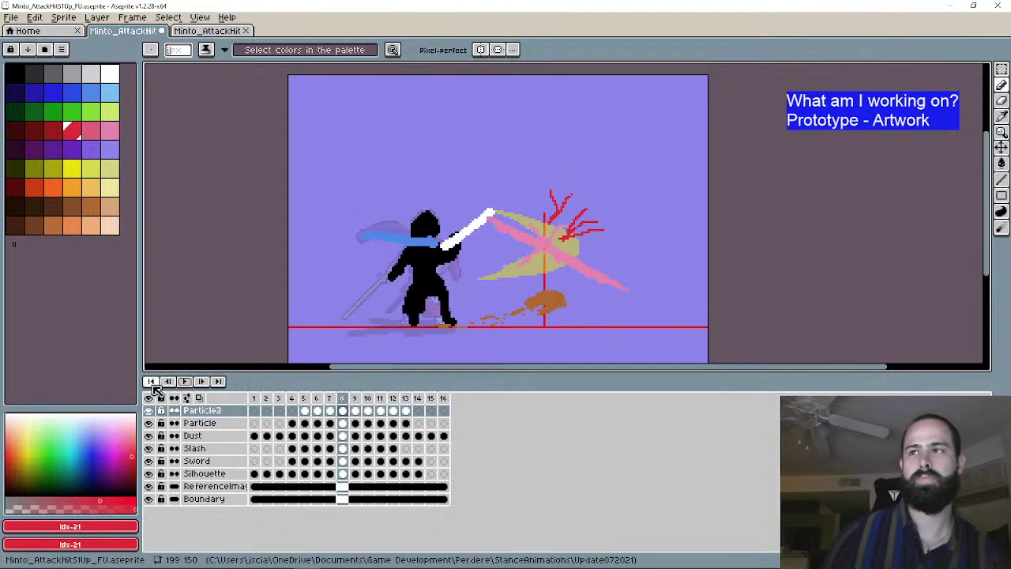
{"action": "left_click", "coordinate": [151, 381]}
Step: Save the Minto_AttackHitS1Up_FU sprite file
{"action": "left_click", "coordinate": [11, 17]}
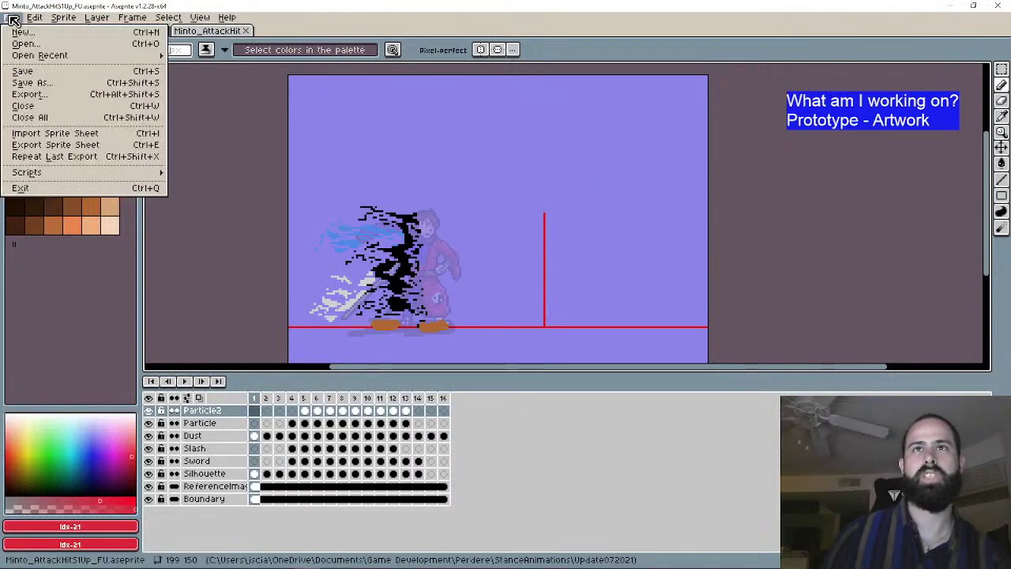
{"action": "left_click", "coordinate": [27, 71]}
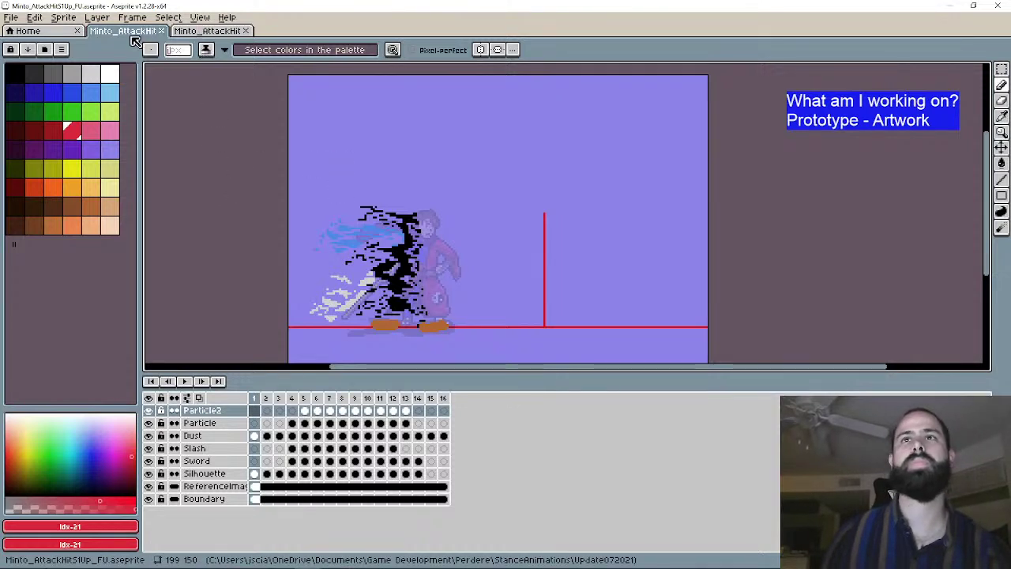
{"action": "left_click", "coordinate": [199, 32]}
{"action": "left_click", "coordinate": [131, 31]}
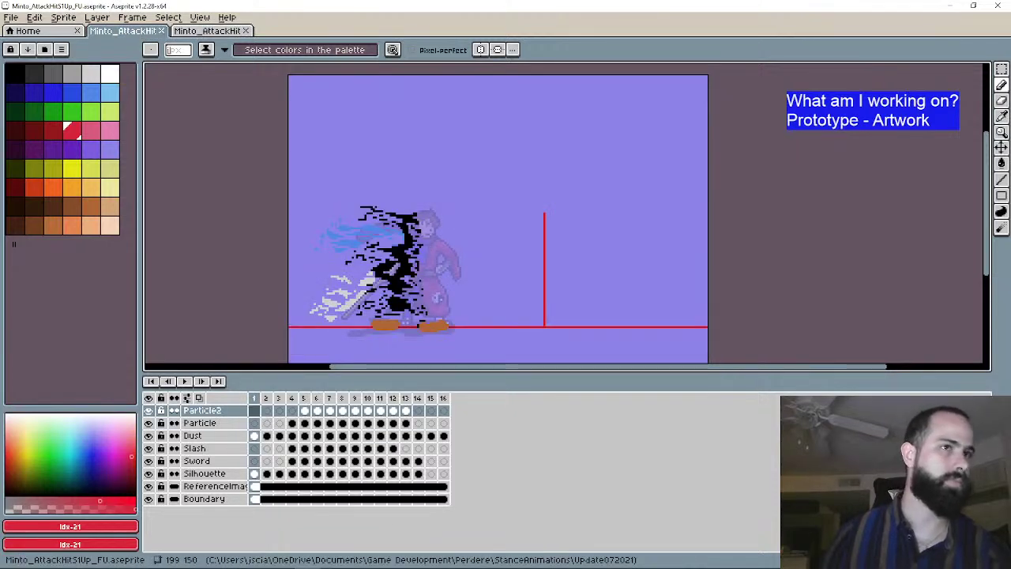
Step: Switch to Unreal Editor and open the Minto folder inside the Art Textures assets
{"action": "key", "text": "alt+Tab"}
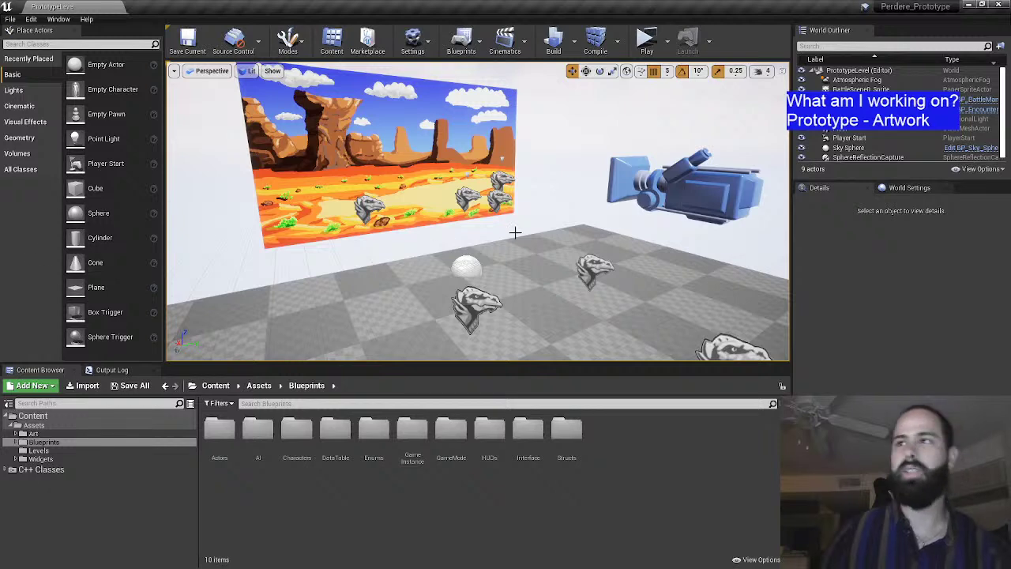
{"action": "left_click_drag", "start_coordinate": [514, 232], "coordinate": [454, 234]}
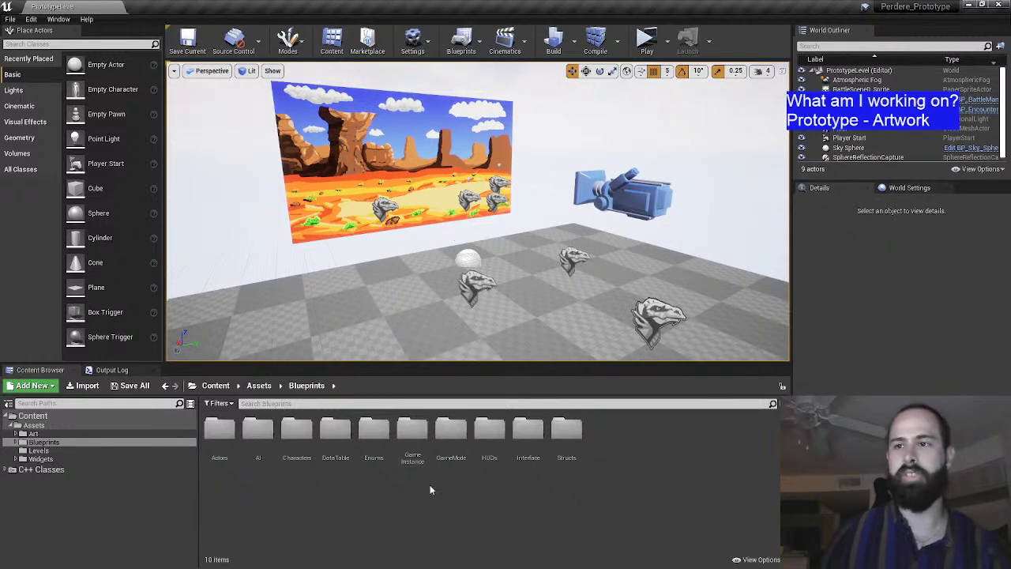
{"action": "left_click", "coordinate": [84, 433]}
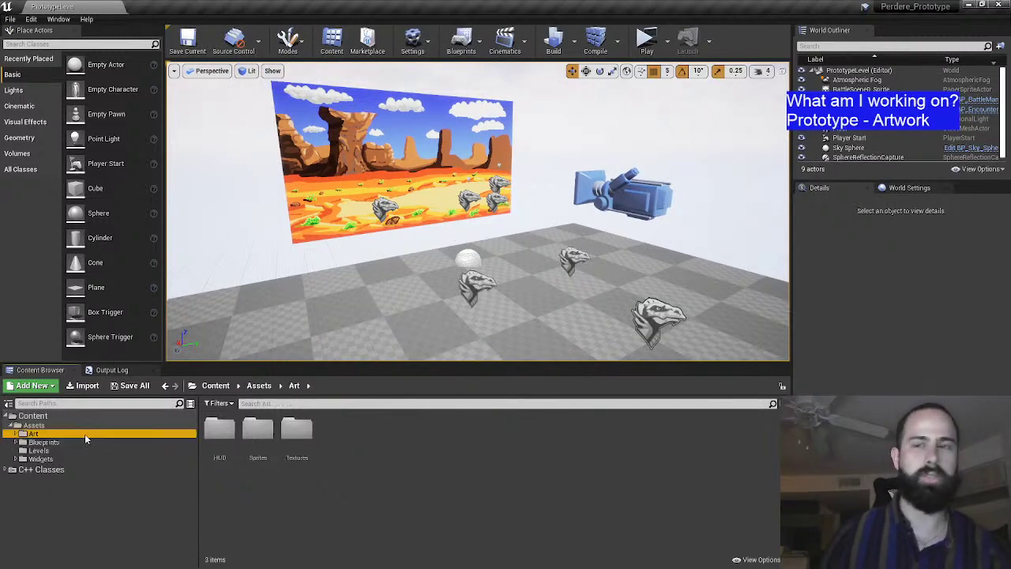
{"action": "double_click", "coordinate": [296, 429]}
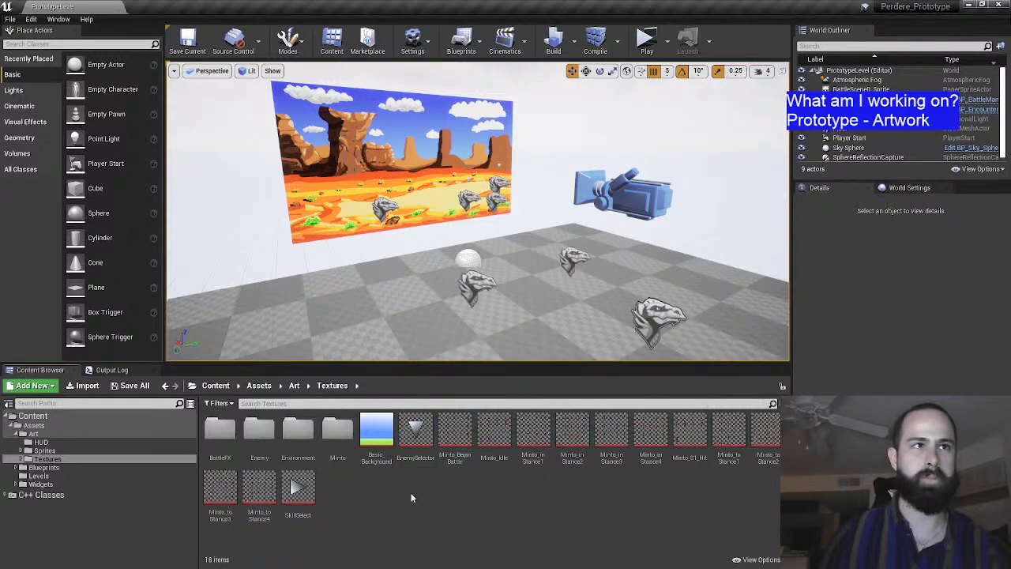
{"action": "double_click", "coordinate": [338, 429]}
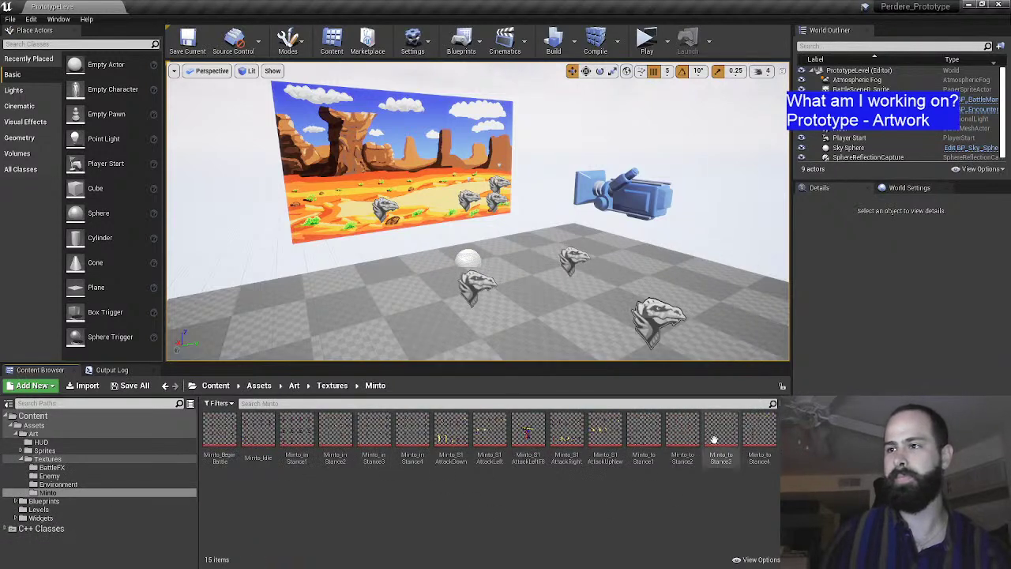
Step: Open the Minto_S1AttackUpNew texture, examine the poses and slash frames on its sprite sheet, and close it
{"action": "mouse_move", "coordinate": [377, 429]}
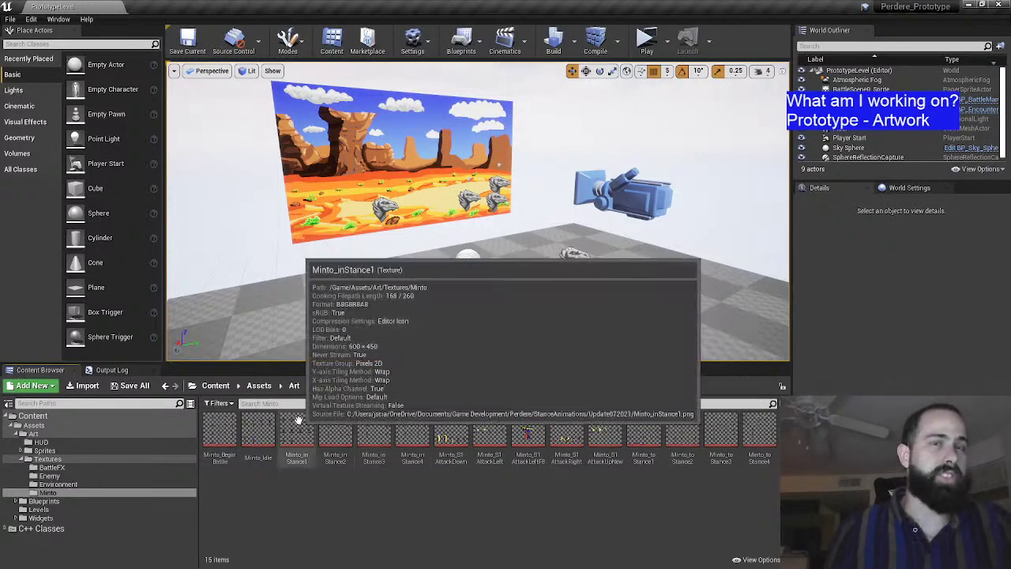
{"action": "mouse_move", "coordinate": [230, 426]}
{"action": "mouse_move", "coordinate": [299, 422]}
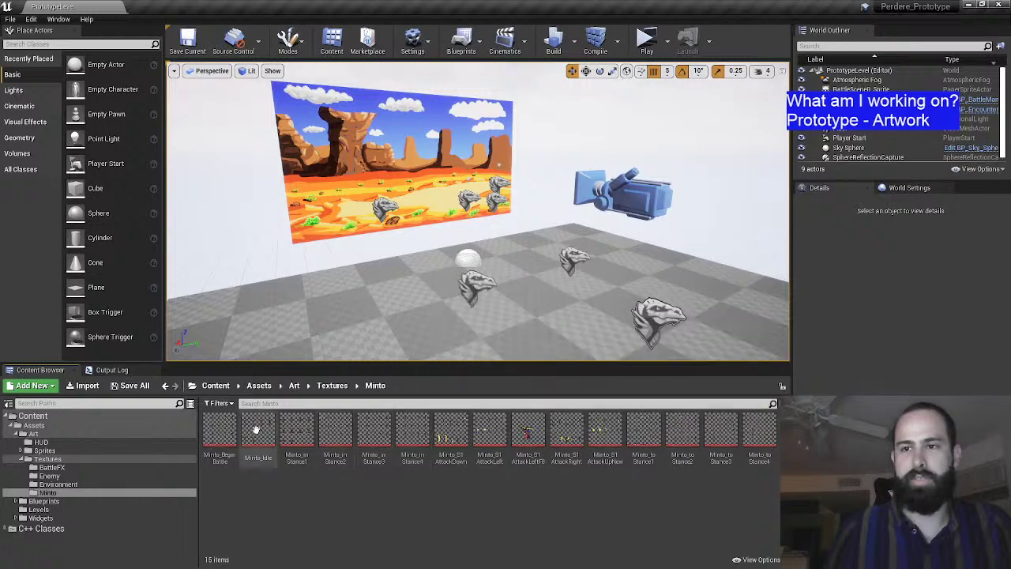
{"action": "mouse_move", "coordinate": [589, 426]}
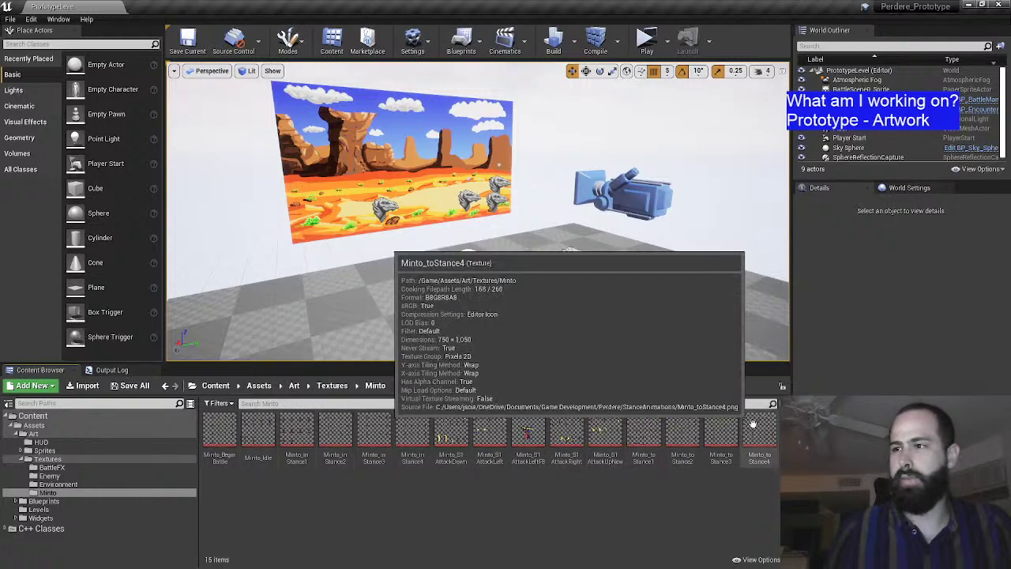
{"action": "mouse_move", "coordinate": [659, 424]}
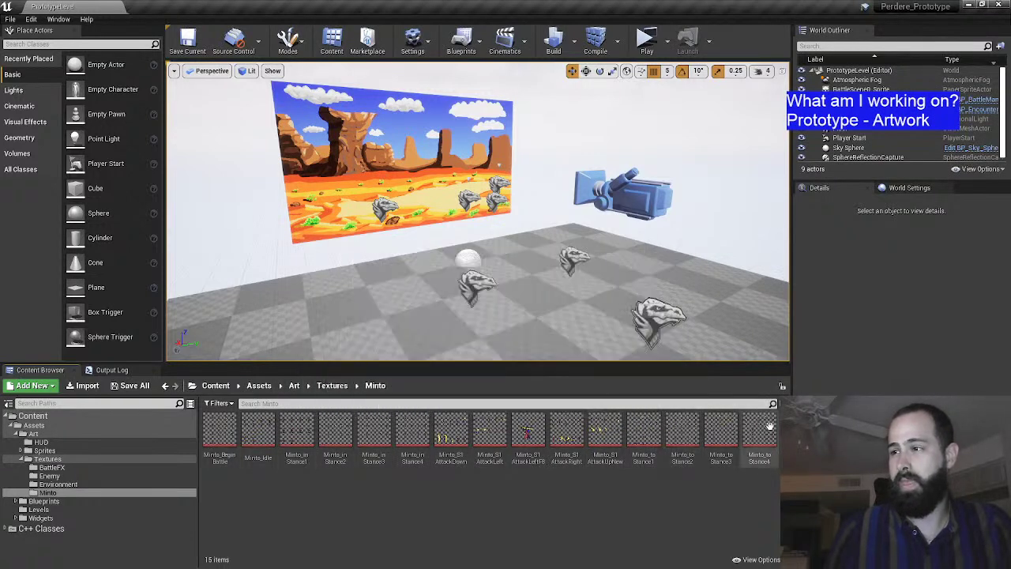
{"action": "double_click", "coordinate": [605, 435]}
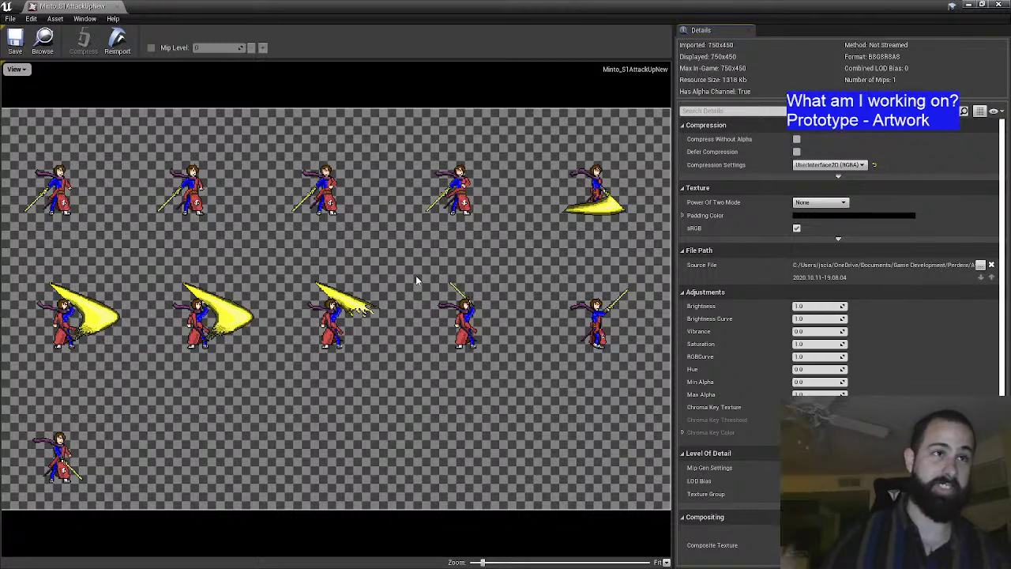
{"action": "scroll", "coordinate": [55, 195], "scroll_direction": "down", "scroll_amount": 1}
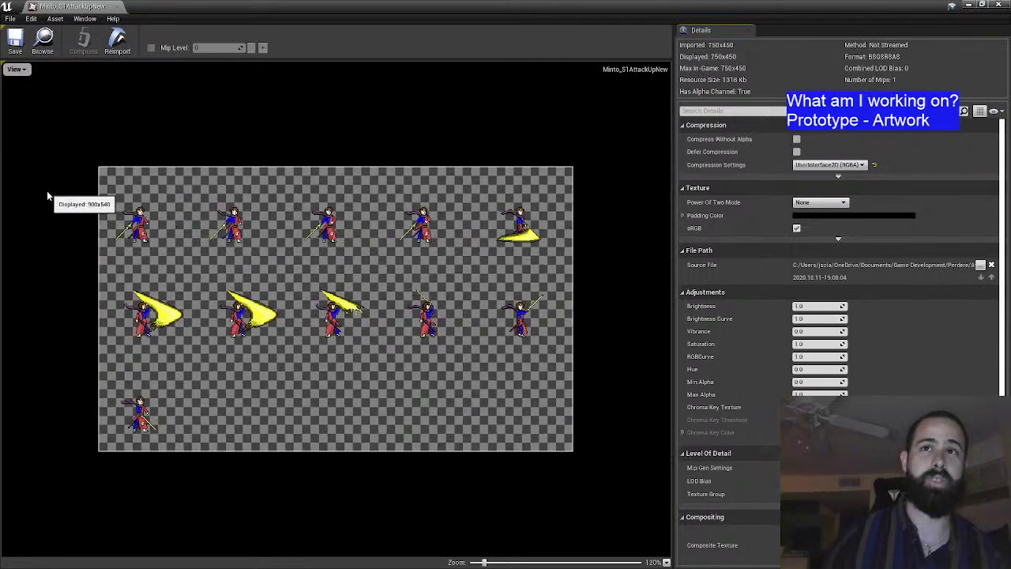
{"action": "scroll", "coordinate": [115, 204], "scroll_direction": "up", "scroll_amount": 3}
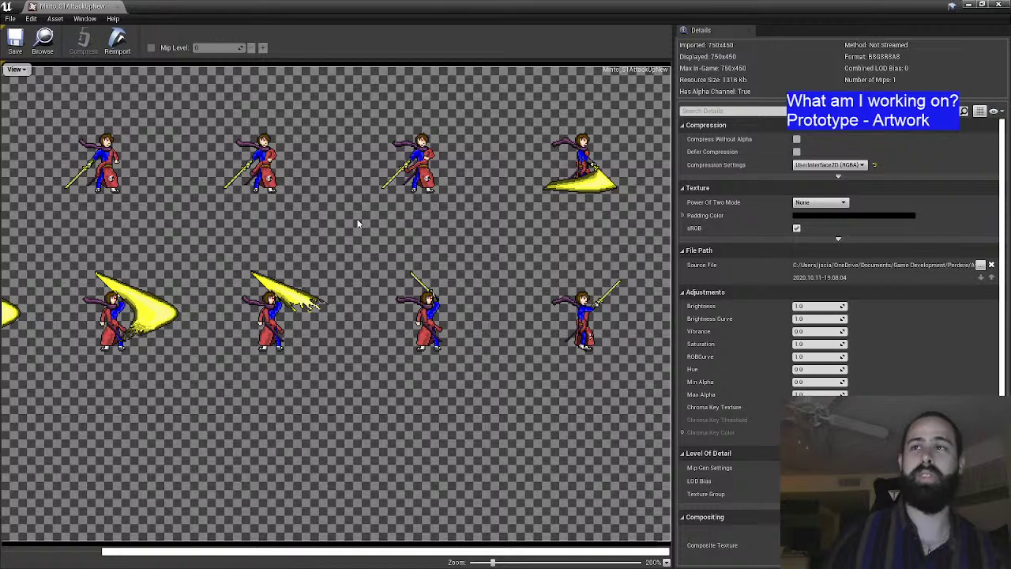
{"action": "scroll", "coordinate": [197, 237], "scroll_direction": "up", "scroll_amount": 1}
{"action": "left_click_drag", "start_coordinate": [315, 552], "coordinate": [124, 489]}
{"action": "scroll", "coordinate": [119, 190], "scroll_direction": "down", "scroll_amount": 1}
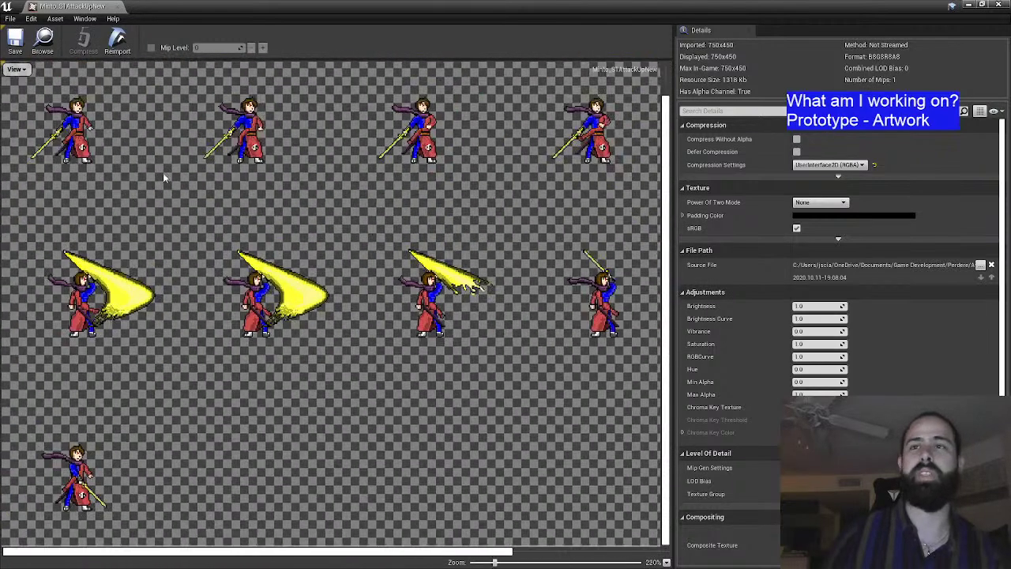
{"action": "scroll", "coordinate": [209, 188], "scroll_direction": "down", "scroll_amount": 2}
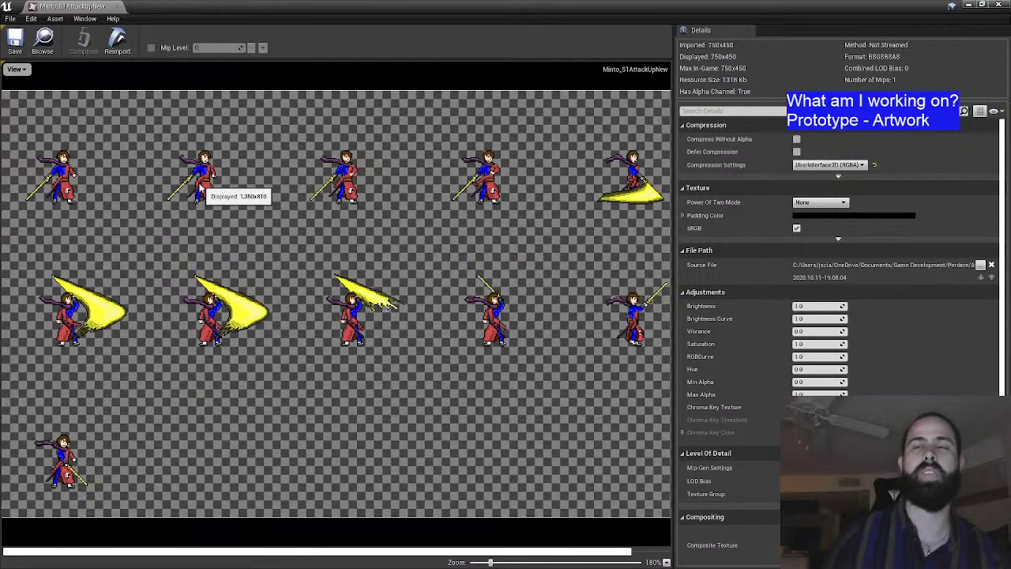
{"action": "scroll", "coordinate": [201, 188], "scroll_direction": "up", "scroll_amount": 1}
{"action": "scroll", "coordinate": [204, 189], "scroll_direction": "down", "scroll_amount": 1}
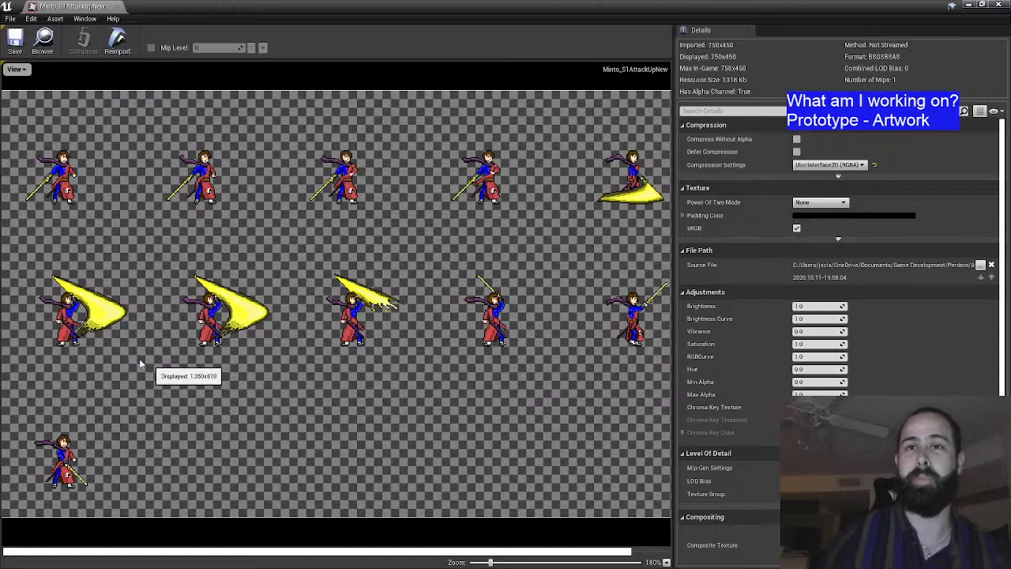
{"action": "scroll", "coordinate": [379, 359], "scroll_direction": "down", "scroll_amount": 1}
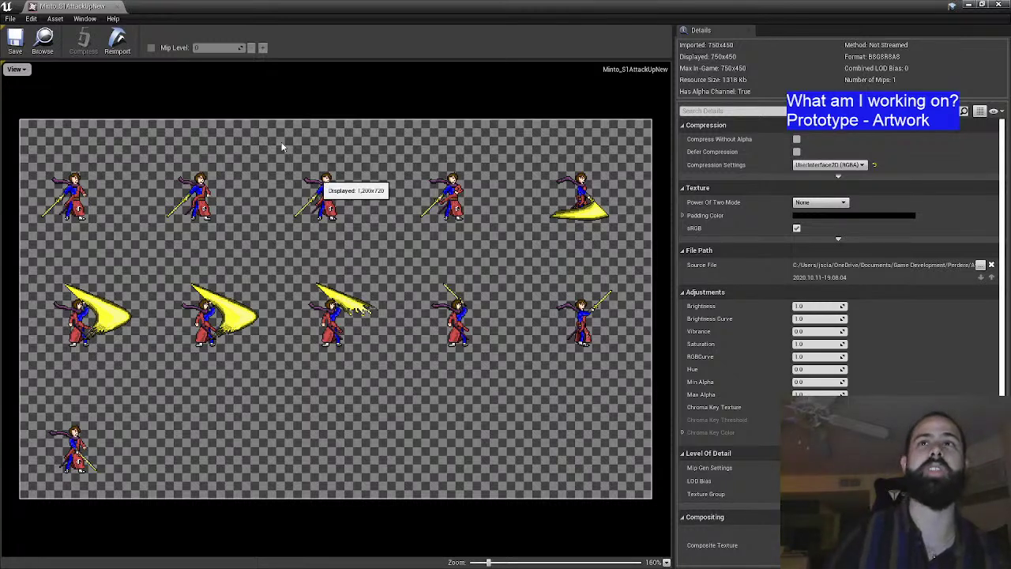
{"action": "left_click", "coordinate": [118, 7]}
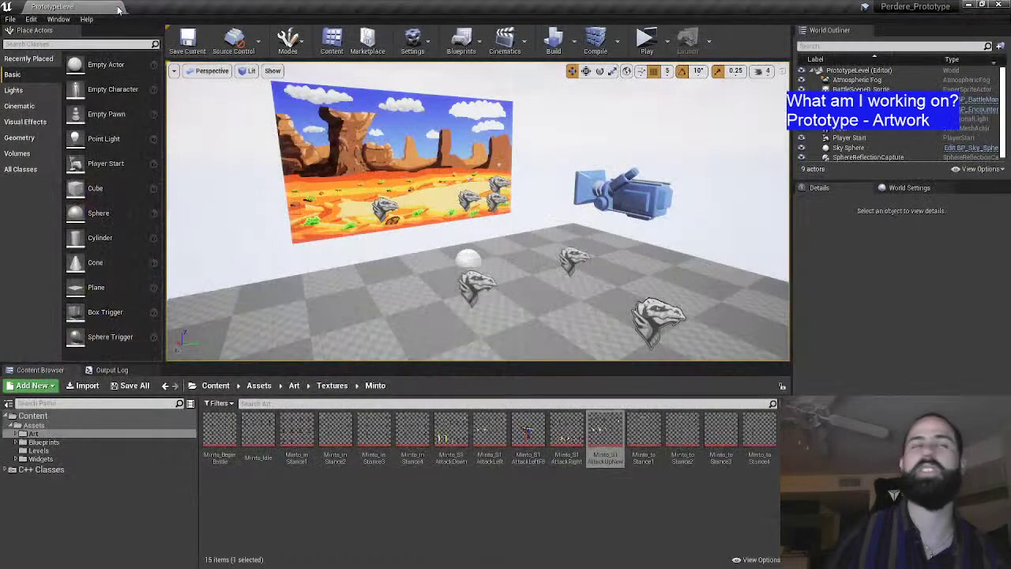
Step: Reopen the Minto_S1AttackUpNew texture to check its sheet layout once more and close it
{"action": "left_click", "coordinate": [361, 480]}
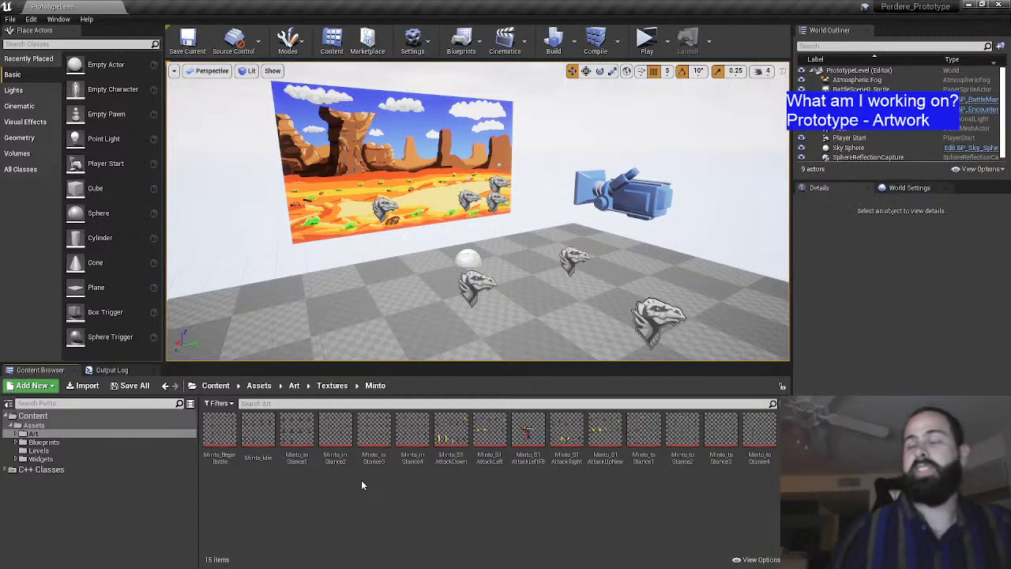
{"action": "double_click", "coordinate": [592, 432]}
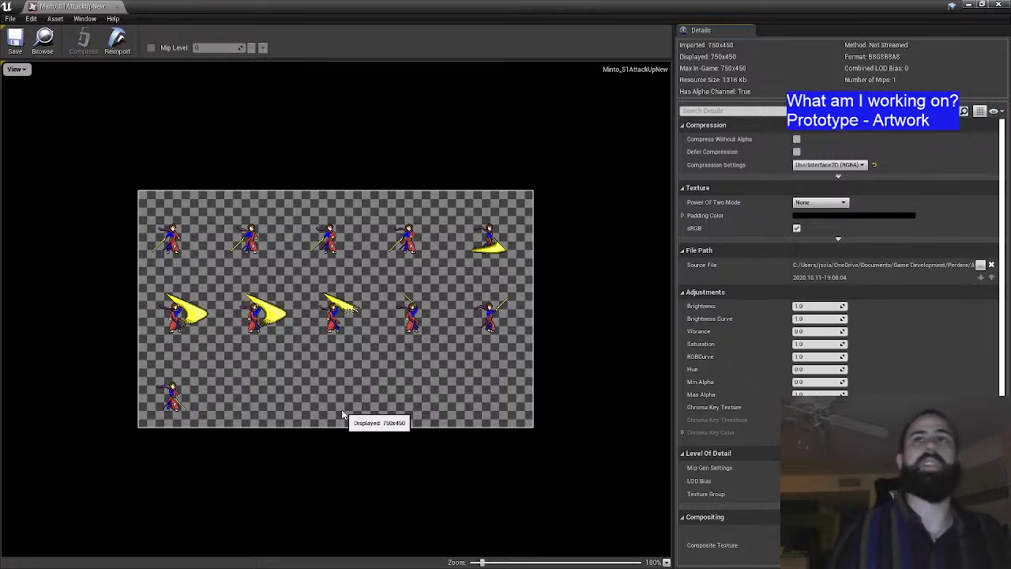
{"action": "left_click", "coordinate": [117, 6]}
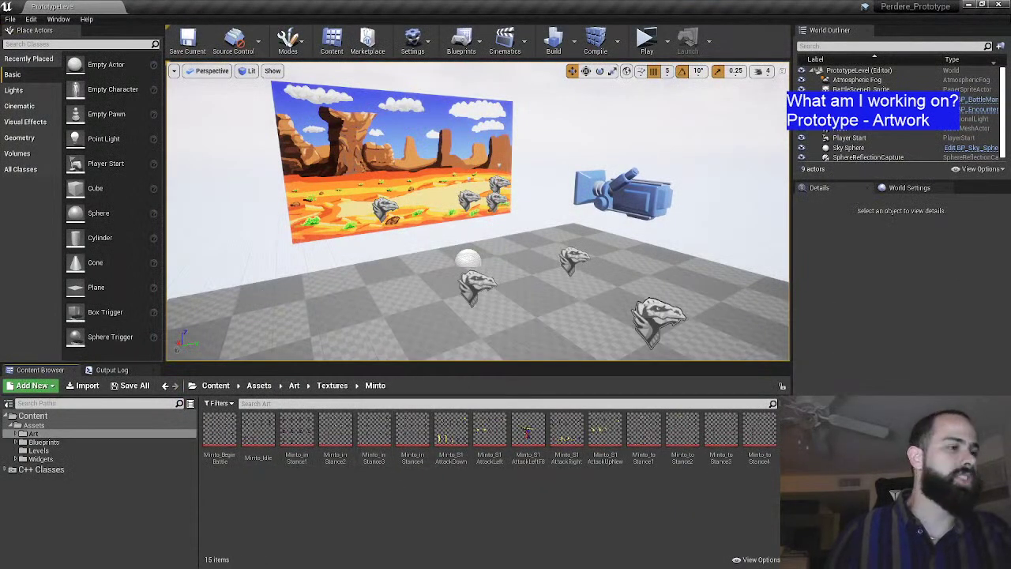
Step: Switch back to Aseprite's Minto_AttackHitS1Up_NoFU sprite, hide its Boundary layer and turn on onion skinning
{"action": "key", "text": "alt+Tab"}
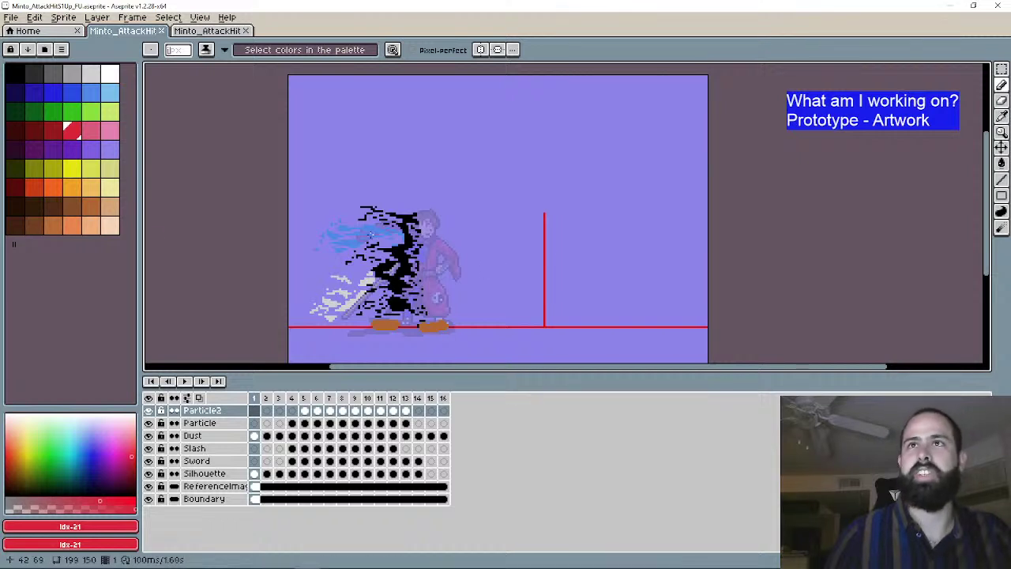
{"action": "key", "text": "ctrl+Tab"}
{"action": "scroll", "coordinate": [290, 243], "scroll_direction": "down", "scroll_amount": 1}
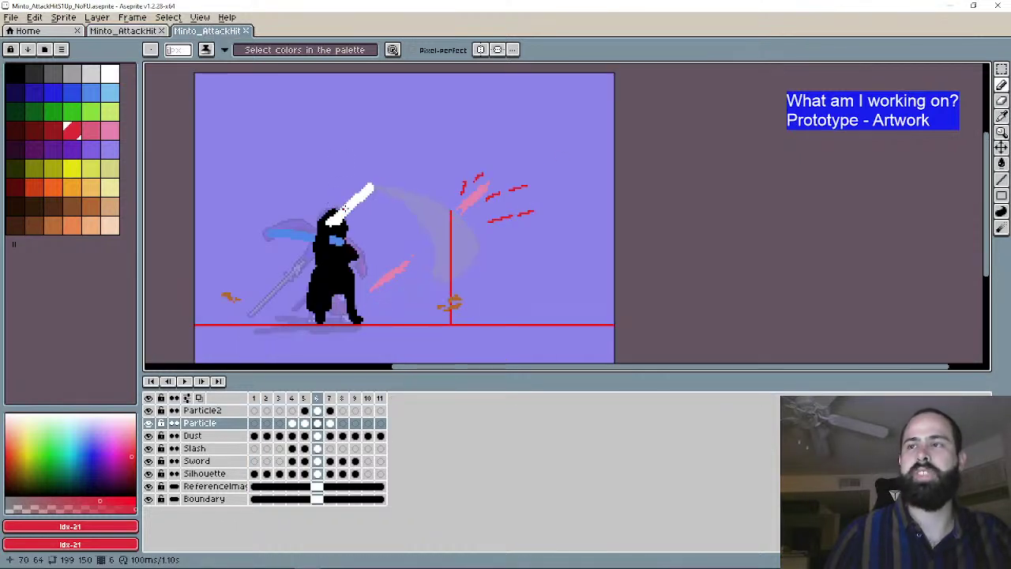
{"action": "left_click_drag", "start_coordinate": [376, 216], "coordinate": [413, 195]}
{"action": "left_click", "coordinate": [149, 498]}
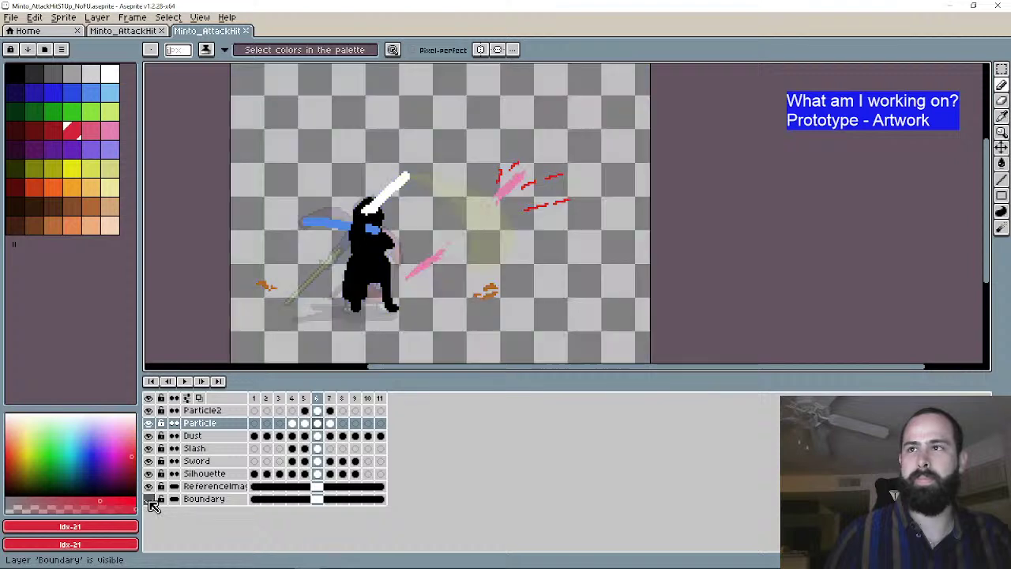
{"action": "left_click", "coordinate": [199, 397]}
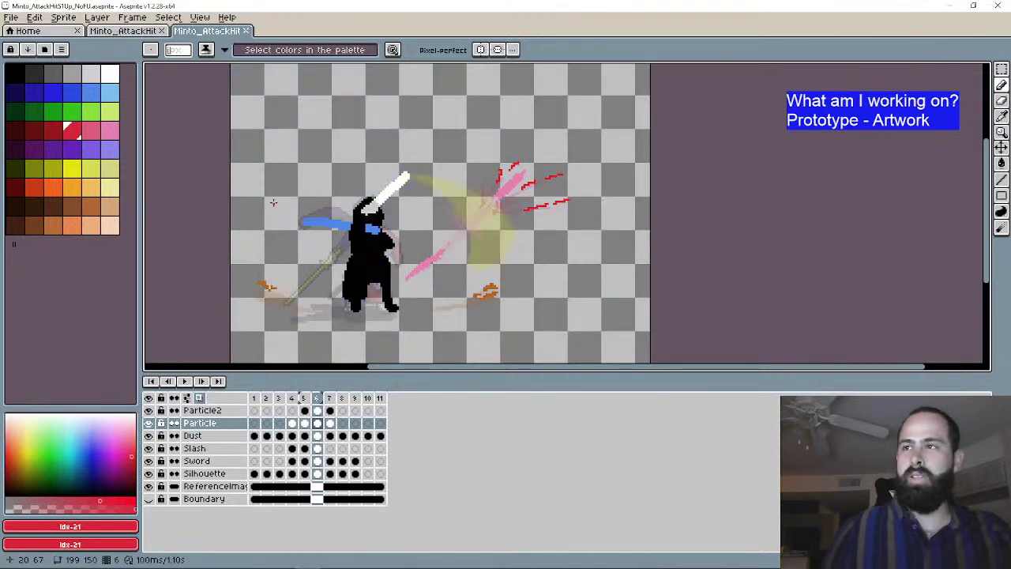
Step: Go to the NoFU animation's first frame, switch to the Minto_AttackHitS1Up_FU sprite and step through its frames
{"action": "left_click", "coordinate": [151, 381]}
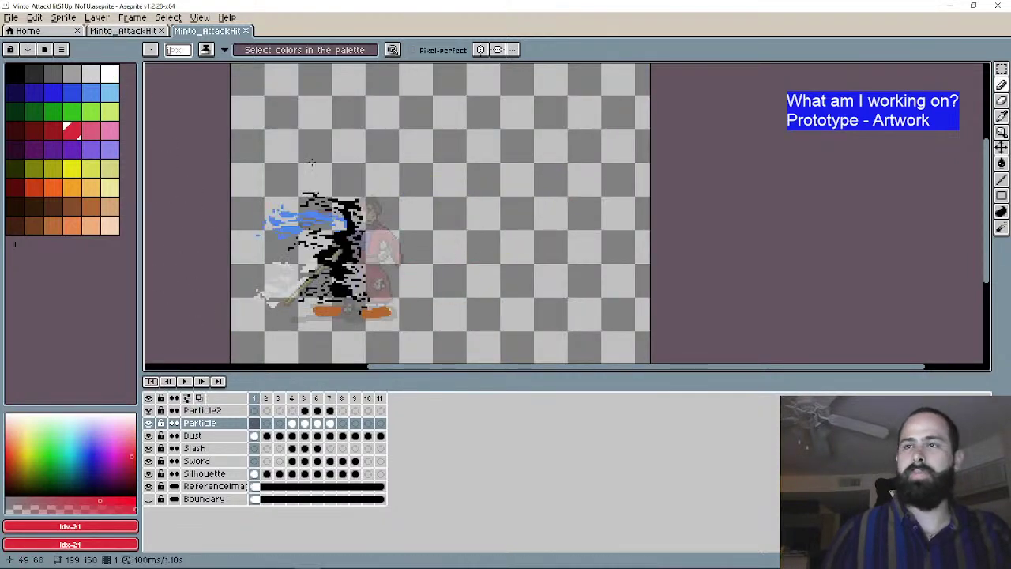
{"action": "left_click", "coordinate": [110, 32]}
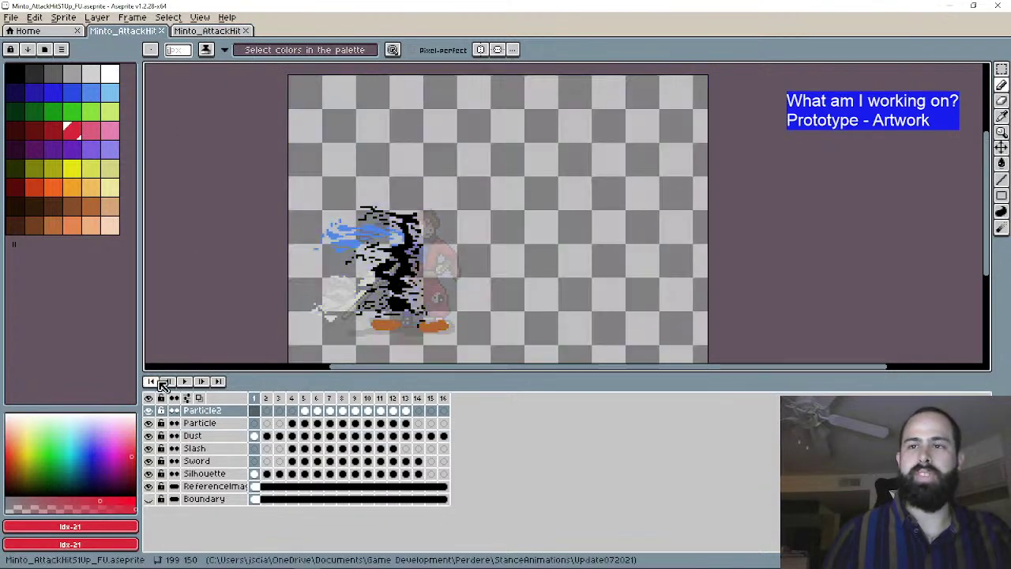
{"action": "left_click", "coordinate": [200, 383]}
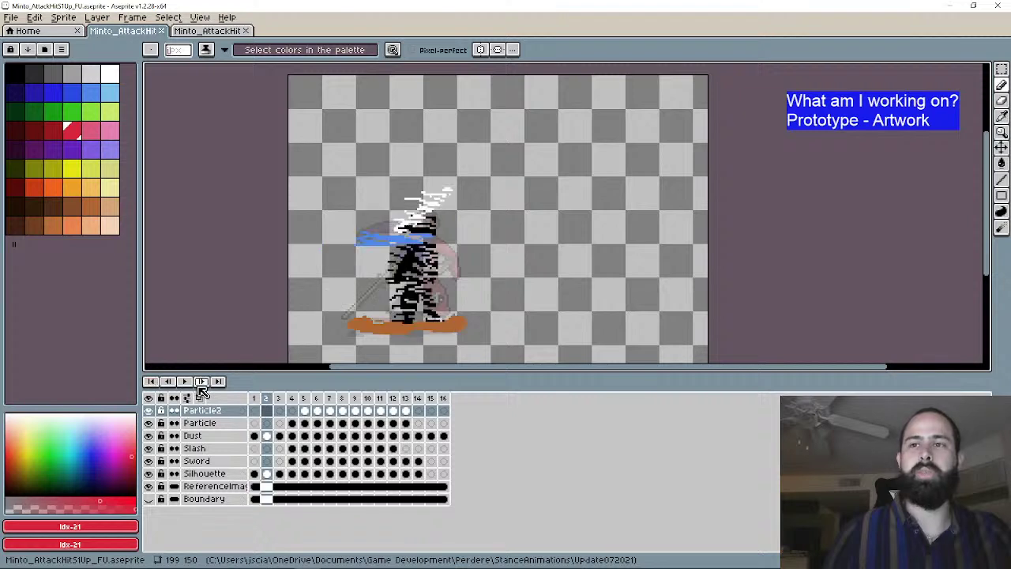
{"action": "key", "text": "Return"}
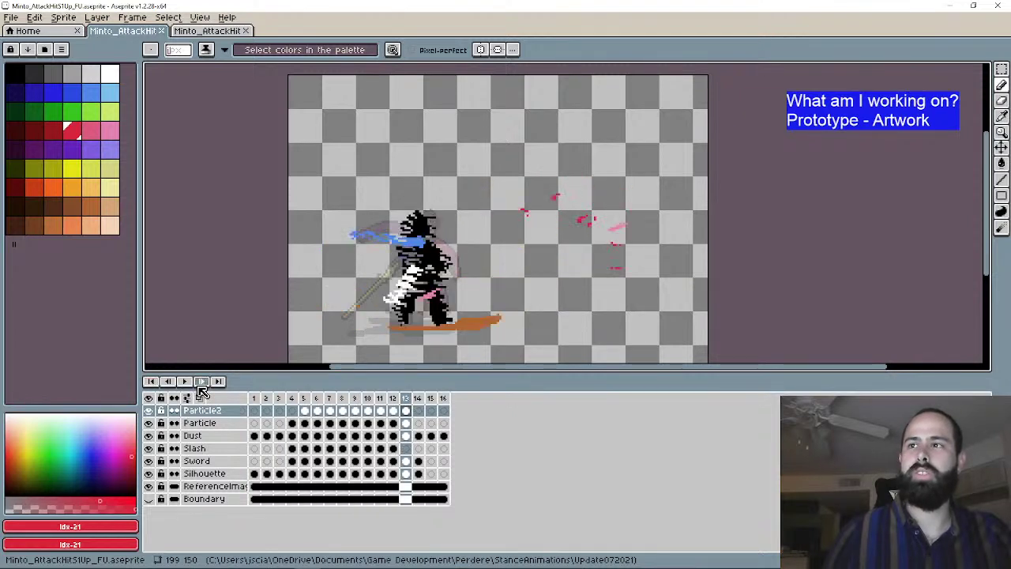
{"action": "left_click", "coordinate": [200, 382]}
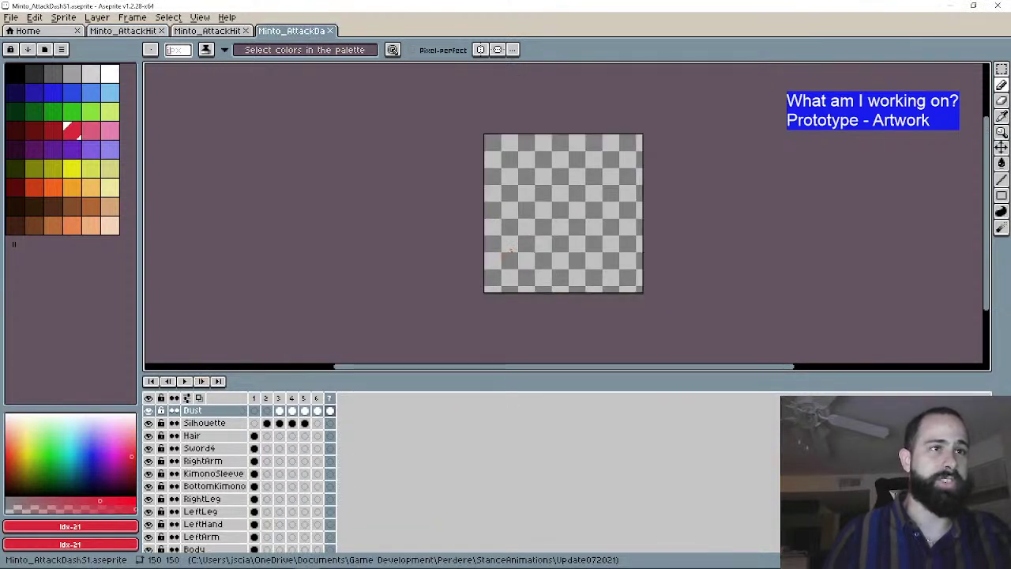
Step: Step repeatedly through all frames of the Minto_AttackDashS1 animation to examine its silhouette and dust effects
{"action": "left_click", "coordinate": [201, 382]}
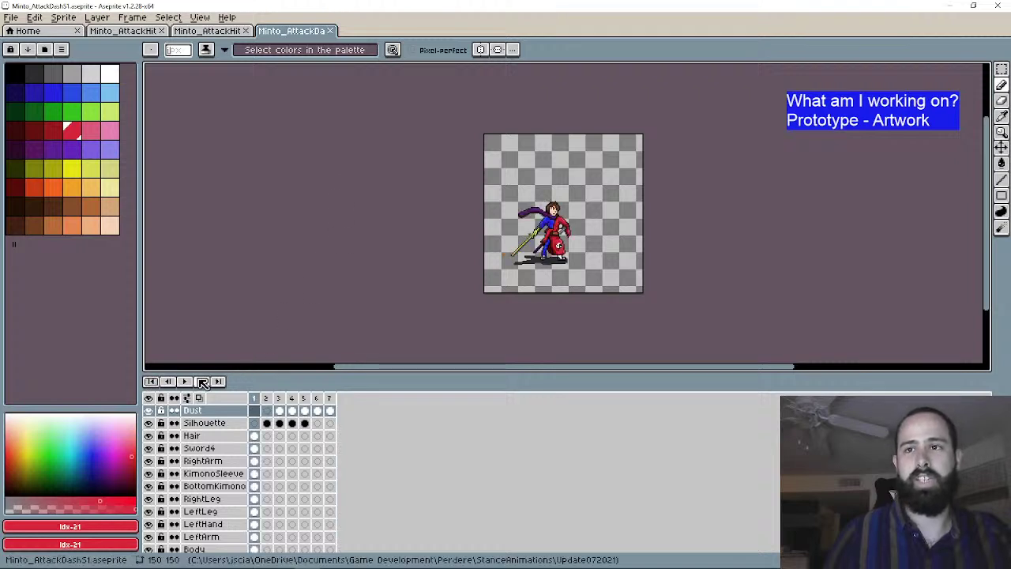
{"action": "left_click", "coordinate": [202, 381]}
{"action": "left_click", "coordinate": [202, 382]}
{"action": "left_click", "coordinate": [202, 382]}
{"action": "left_click", "coordinate": [202, 381]}
{"action": "left_click", "coordinate": [202, 381]}
{"action": "left_click", "coordinate": [202, 382]}
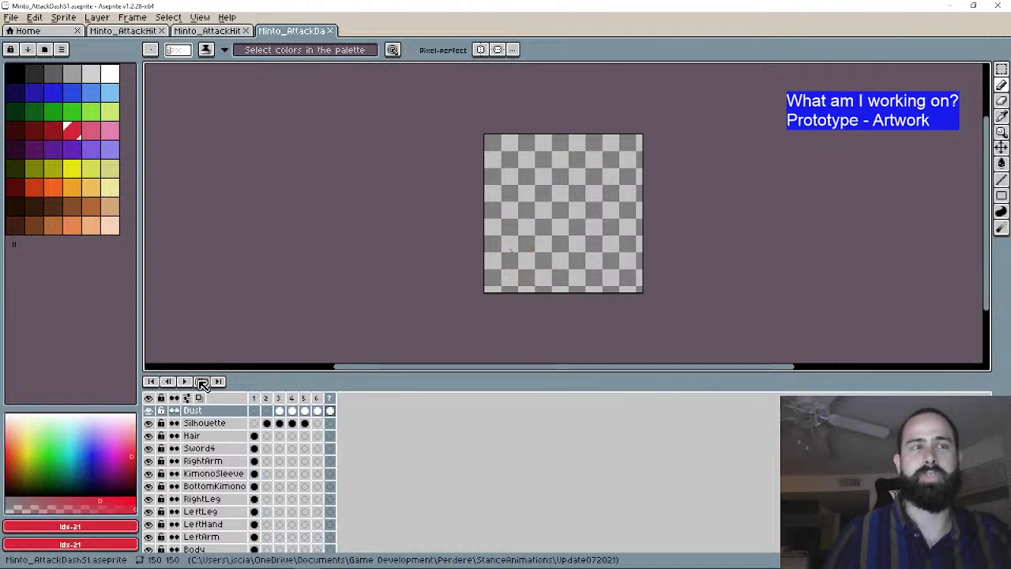
{"action": "left_click", "coordinate": [201, 381]}
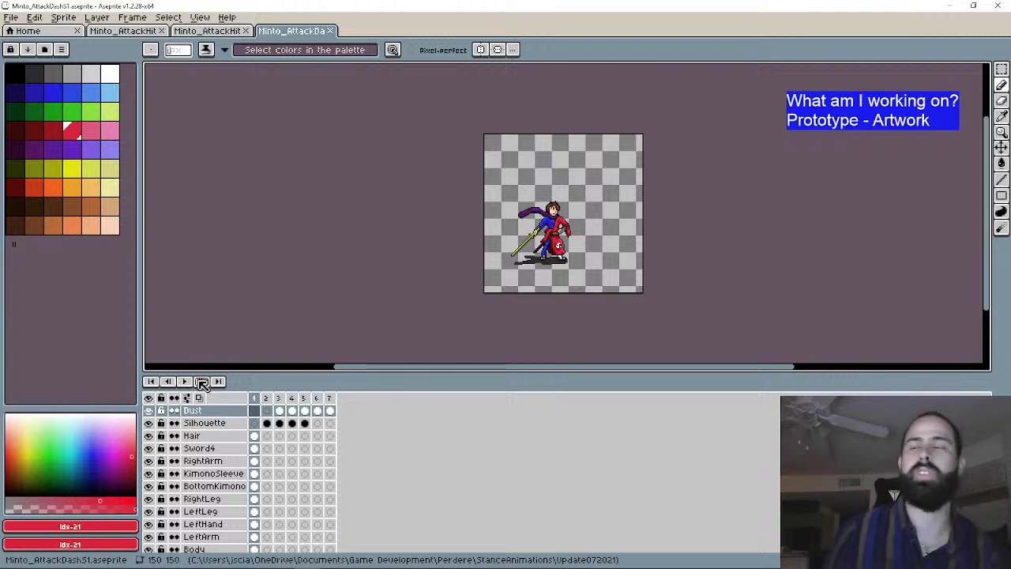
{"action": "left_click", "coordinate": [202, 382]}
{"action": "left_click", "coordinate": [201, 381]}
{"action": "left_click", "coordinate": [202, 381]}
{"action": "left_click", "coordinate": [201, 381]}
{"action": "left_click", "coordinate": [201, 382]}
{"action": "left_click", "coordinate": [201, 381]}
{"action": "left_click", "coordinate": [201, 382]}
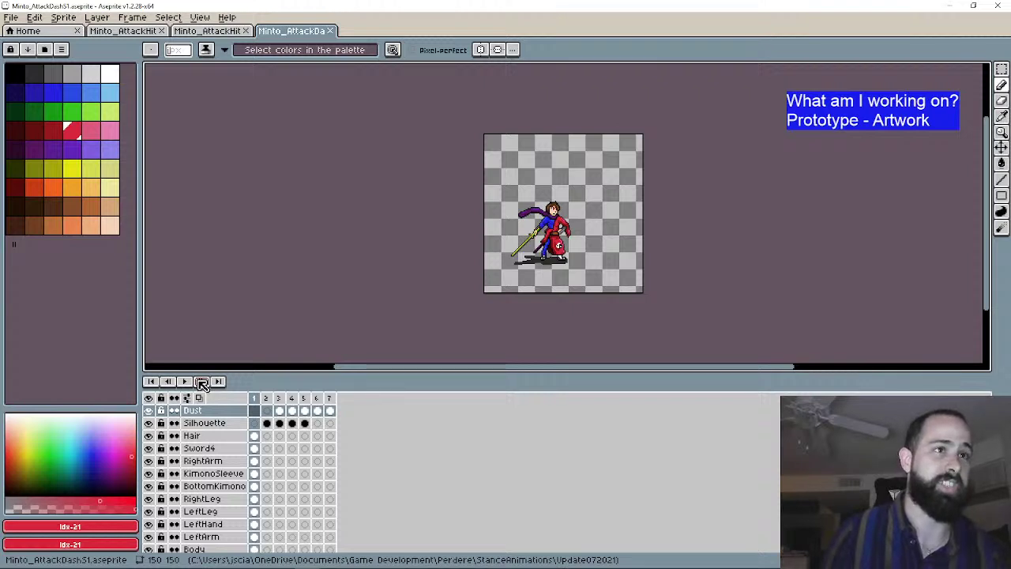
{"action": "key", "text": "Return"}
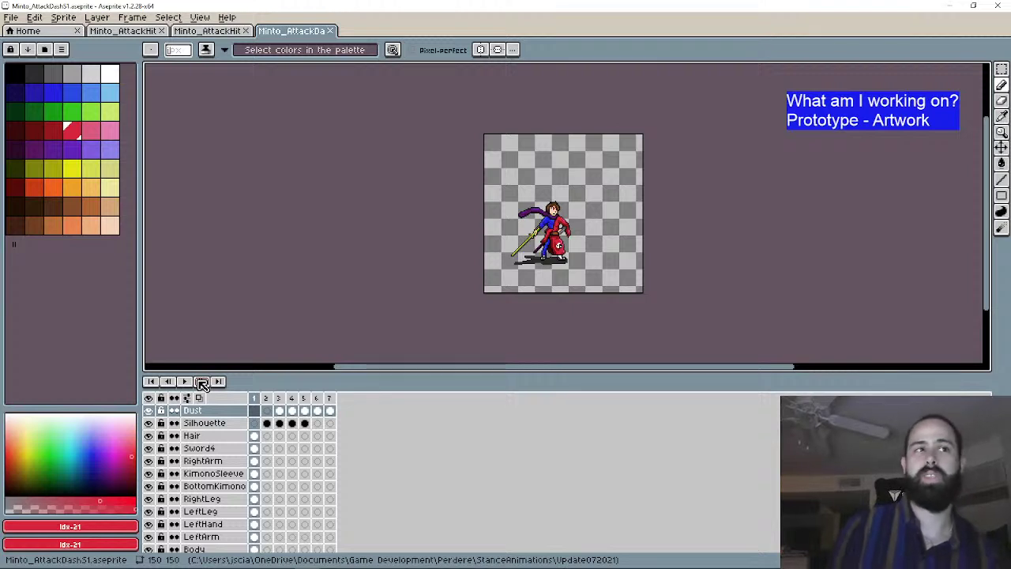
{"action": "left_click", "coordinate": [11, 16]}
{"action": "left_click", "coordinate": [30, 94]}
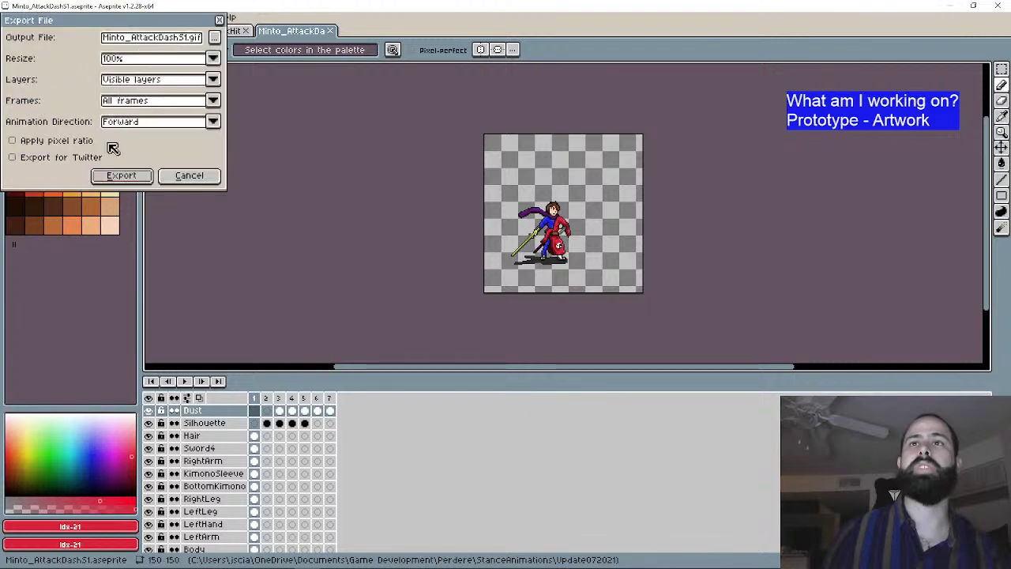
{"action": "left_click", "coordinate": [169, 177]}
Step: Preview the Minto_AttackDashS1 sprite sheet laid out by rows, examine its frames, and cancel the export
{"action": "left_click", "coordinate": [11, 17]}
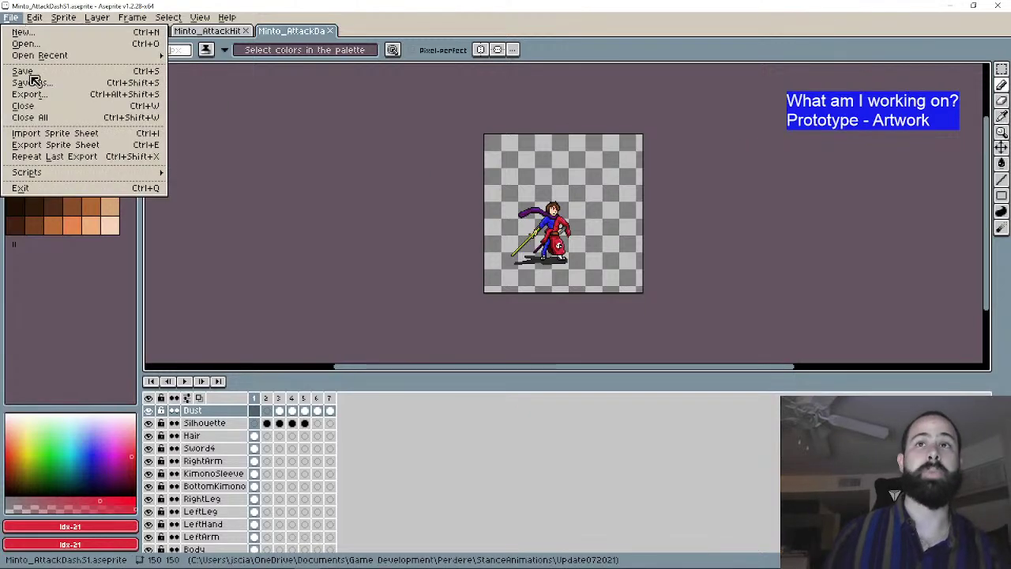
{"action": "left_click", "coordinate": [45, 141]}
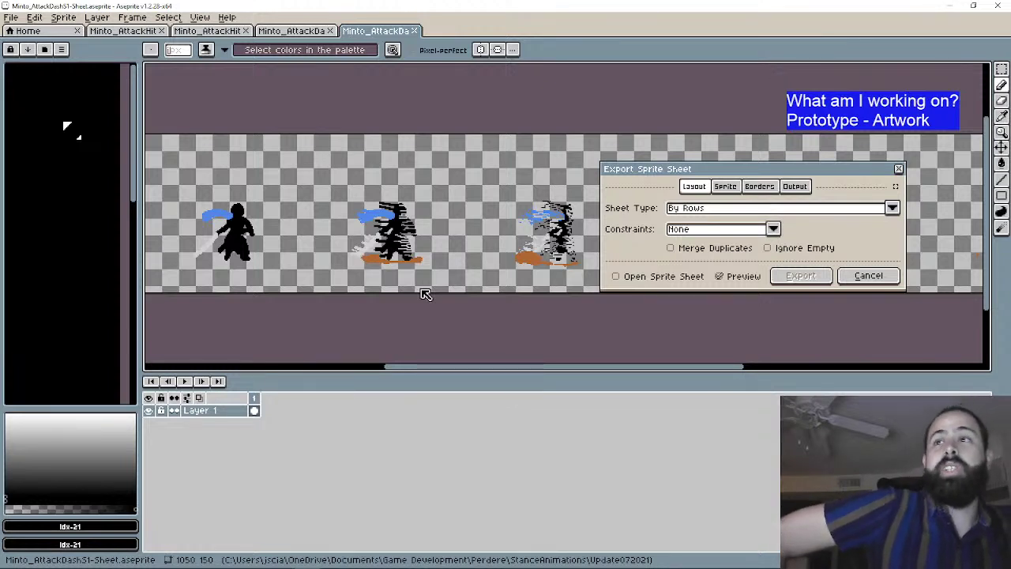
{"action": "scroll", "coordinate": [424, 294], "scroll_direction": "down", "scroll_amount": 2}
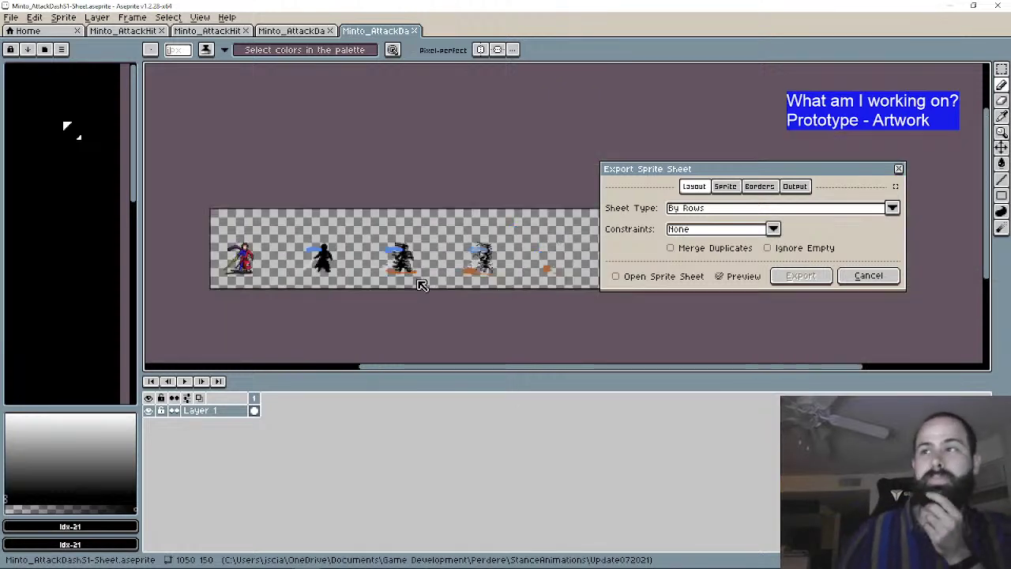
{"action": "left_click_drag", "start_coordinate": [418, 280], "coordinate": [508, 187]}
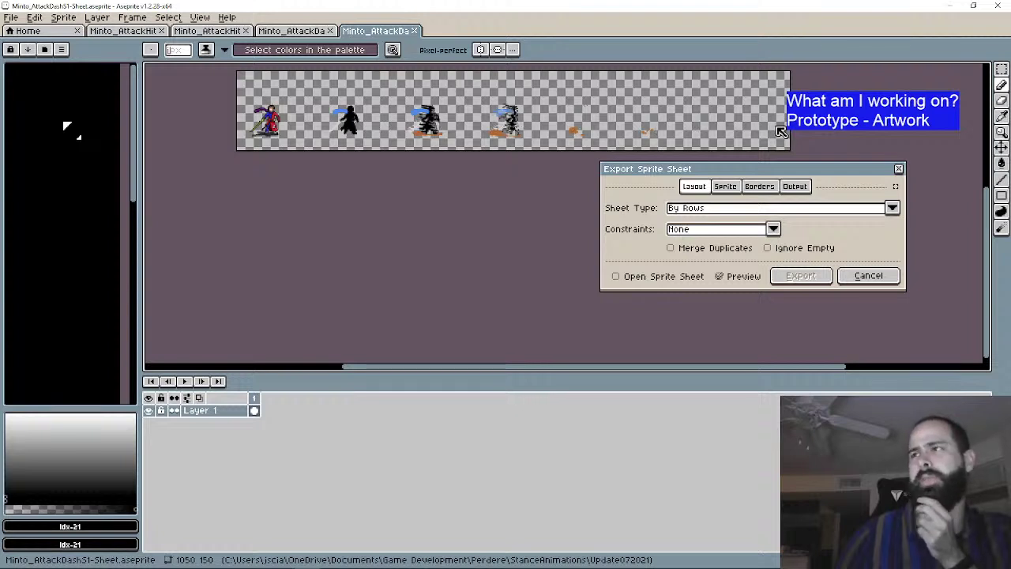
{"action": "left_click_drag", "start_coordinate": [736, 145], "coordinate": [733, 153]}
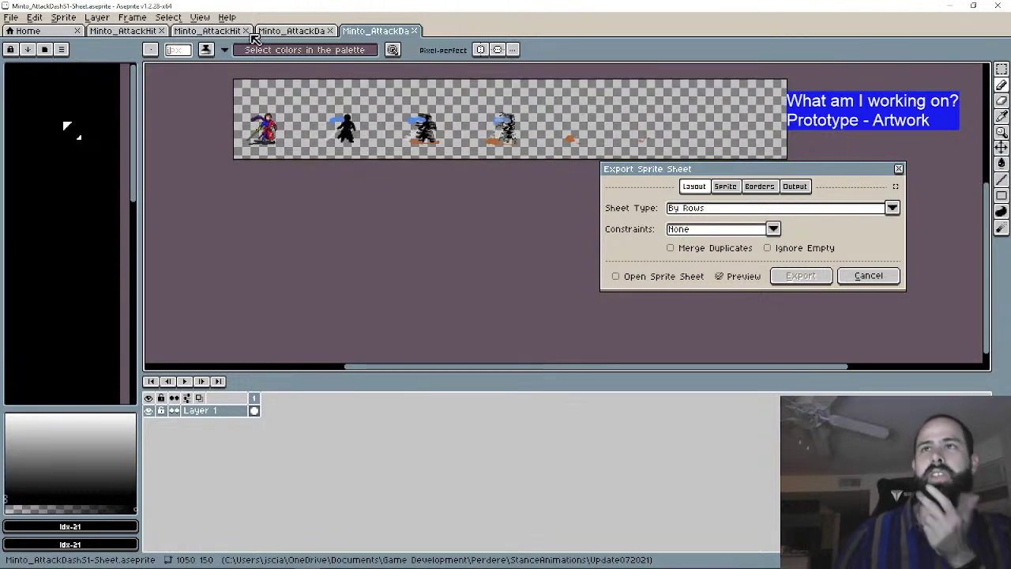
{"action": "left_click", "coordinate": [868, 275]}
{"action": "left_click", "coordinate": [329, 401]}
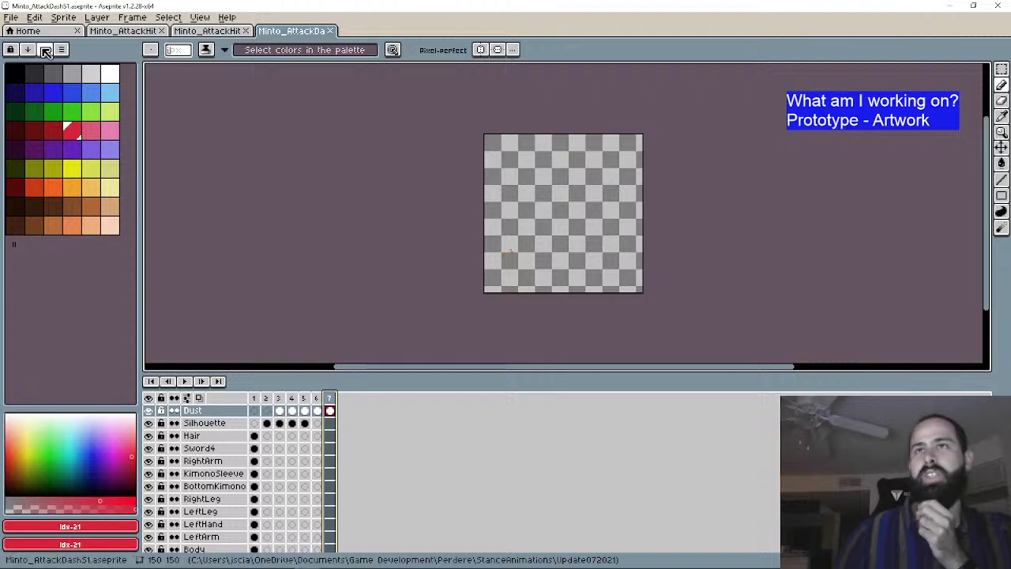
{"action": "left_click", "coordinate": [11, 16]}
{"action": "left_click", "coordinate": [54, 96]}
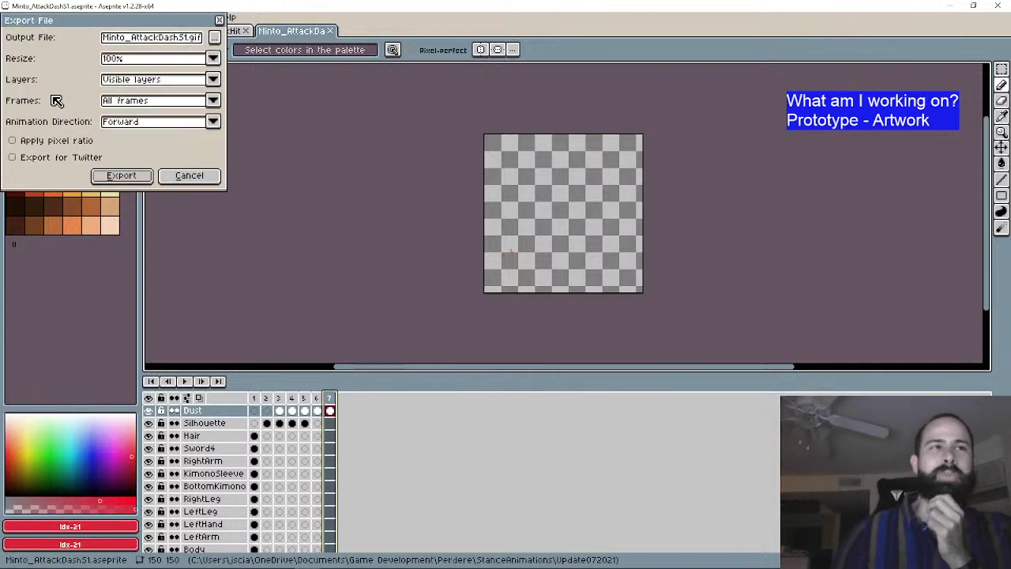
{"action": "left_click", "coordinate": [179, 179]}
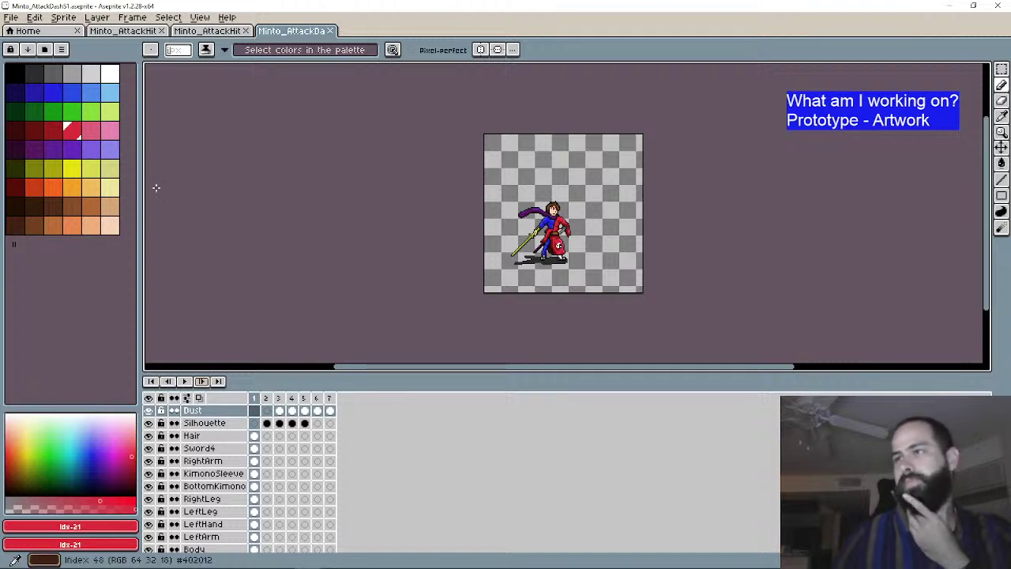
Step: Examine the character's pose in the first dash frame and step through the animation's frames
{"action": "scroll", "coordinate": [624, 235], "scroll_direction": "down", "scroll_amount": 1}
{"action": "scroll", "coordinate": [537, 229], "scroll_direction": "up", "scroll_amount": 1}
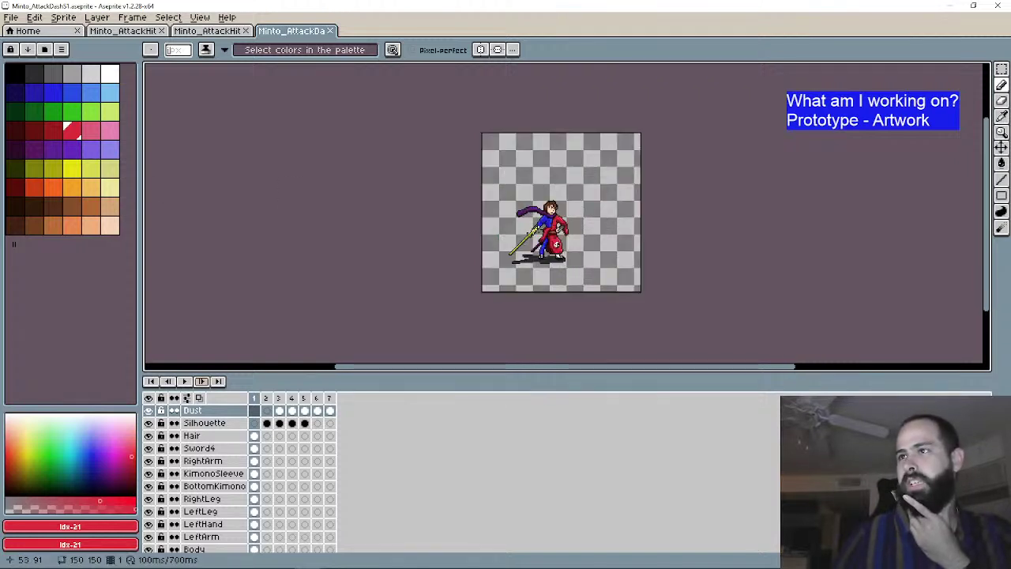
{"action": "scroll", "coordinate": [544, 226], "scroll_direction": "up", "scroll_amount": 1}
{"action": "scroll", "coordinate": [543, 227], "scroll_direction": "down", "scroll_amount": 1}
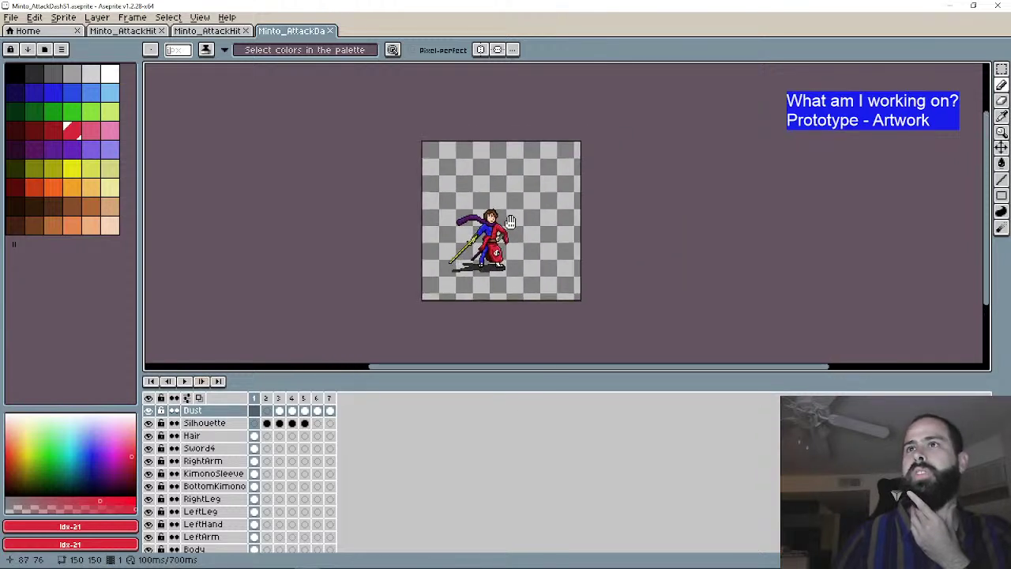
{"action": "scroll", "coordinate": [471, 221], "scroll_direction": "up", "scroll_amount": 1}
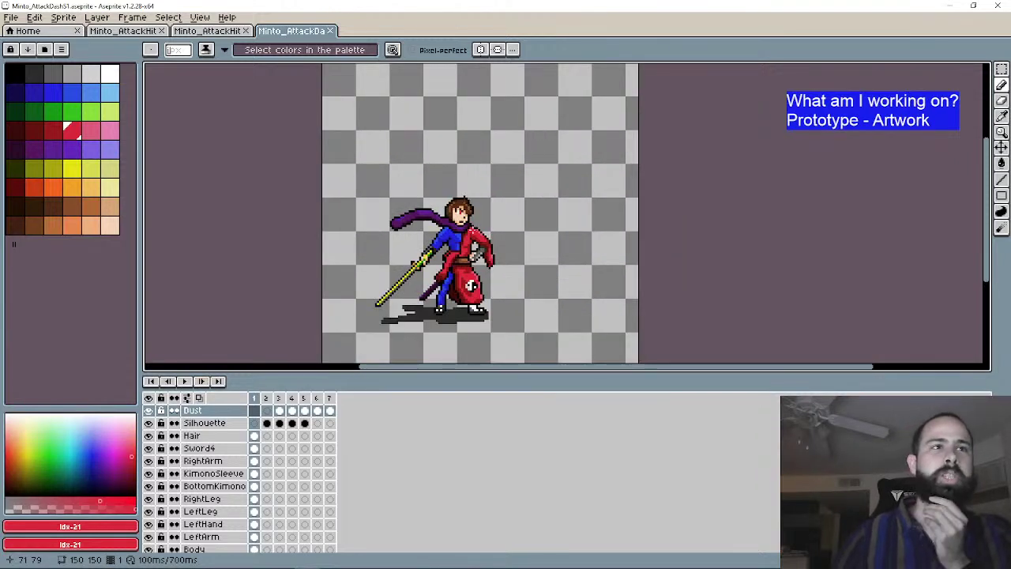
{"action": "left_click_drag", "start_coordinate": [472, 229], "coordinate": [491, 219]}
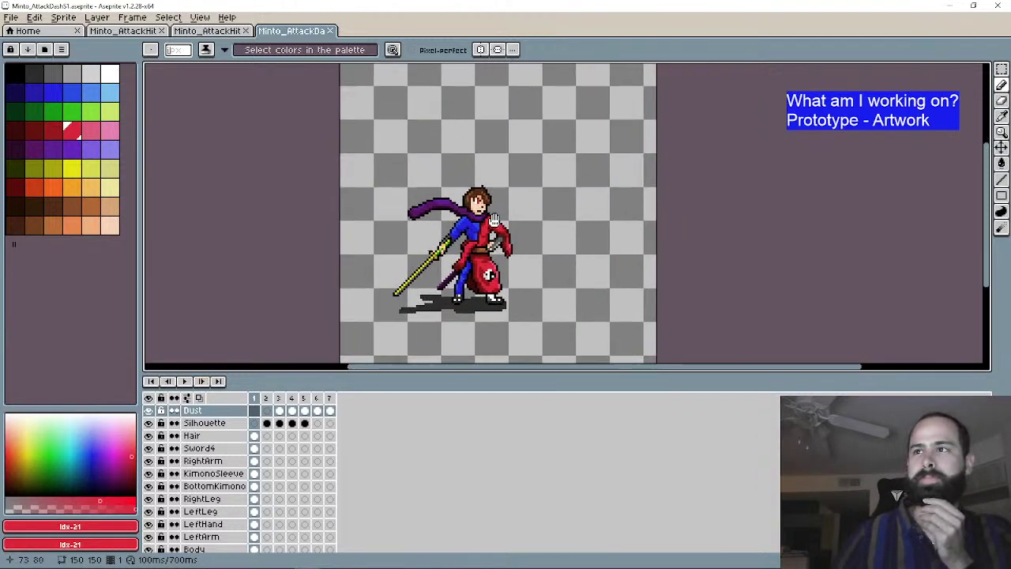
{"action": "left_click", "coordinate": [203, 383]}
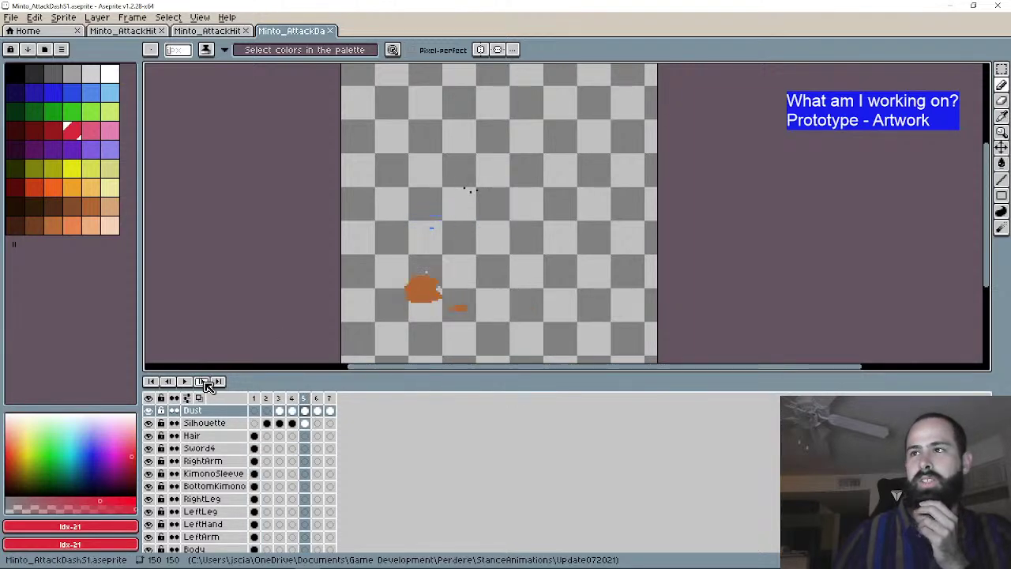
{"action": "left_click", "coordinate": [184, 381]}
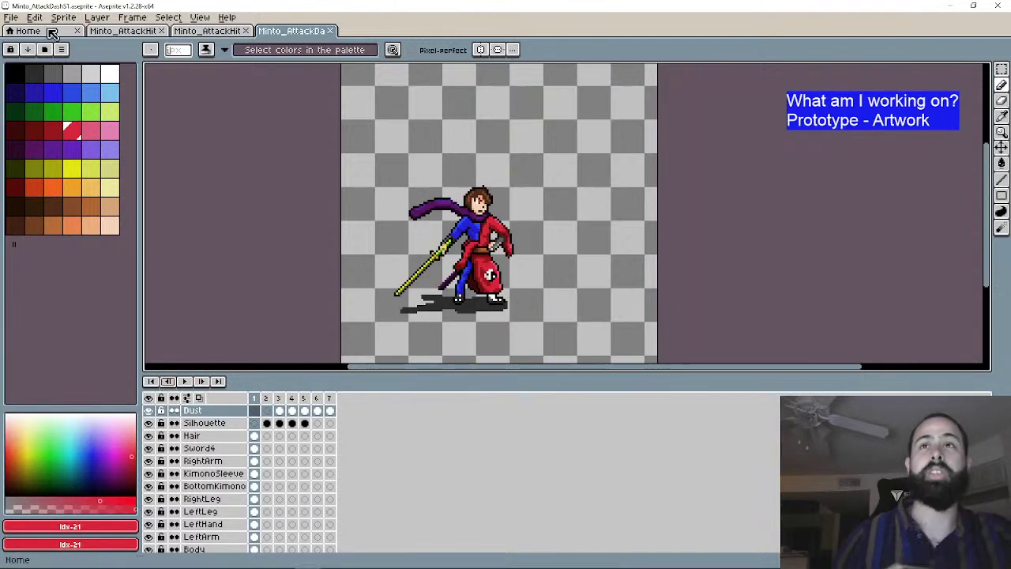
Step: Start a sprite sheet export of the dash animation laid out by columns with a fixed number of 4 rows
{"action": "left_click", "coordinate": [18, 17]}
{"action": "left_click", "coordinate": [43, 141]}
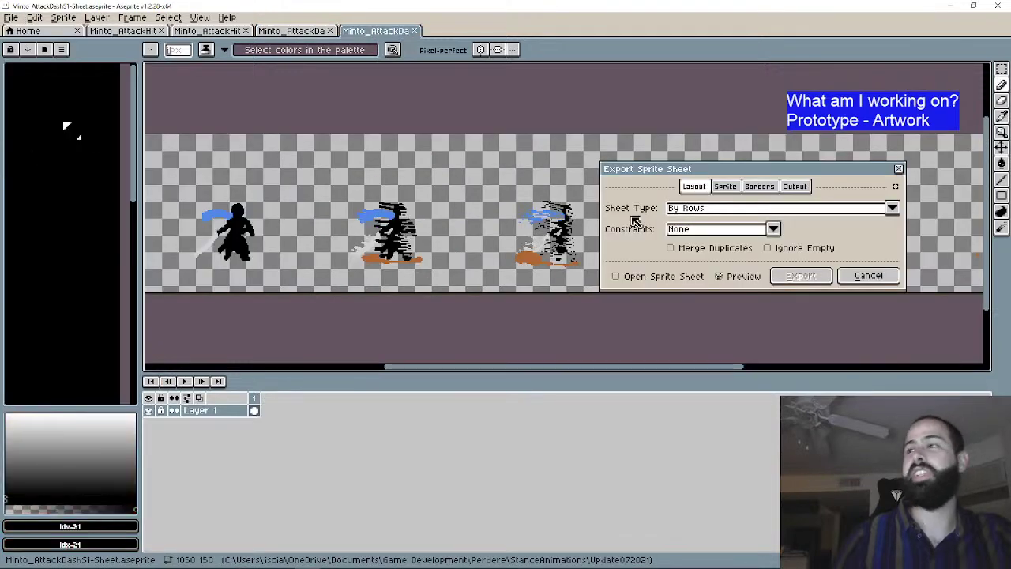
{"action": "left_click", "coordinate": [691, 210]}
{"action": "left_click", "coordinate": [723, 253]}
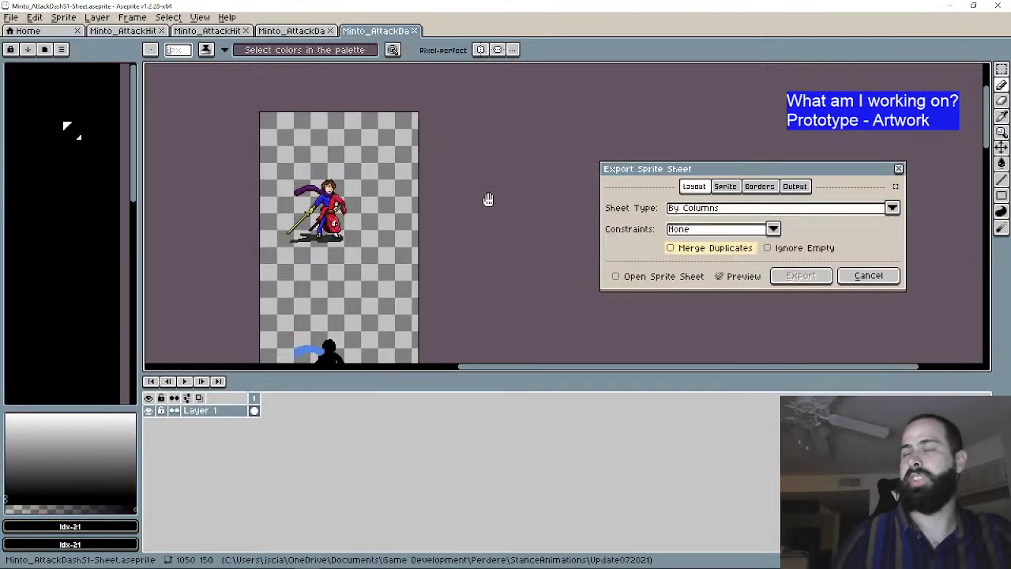
{"action": "left_click", "coordinate": [774, 229]}
{"action": "left_click", "coordinate": [772, 255]}
{"action": "left_click", "coordinate": [799, 230]}
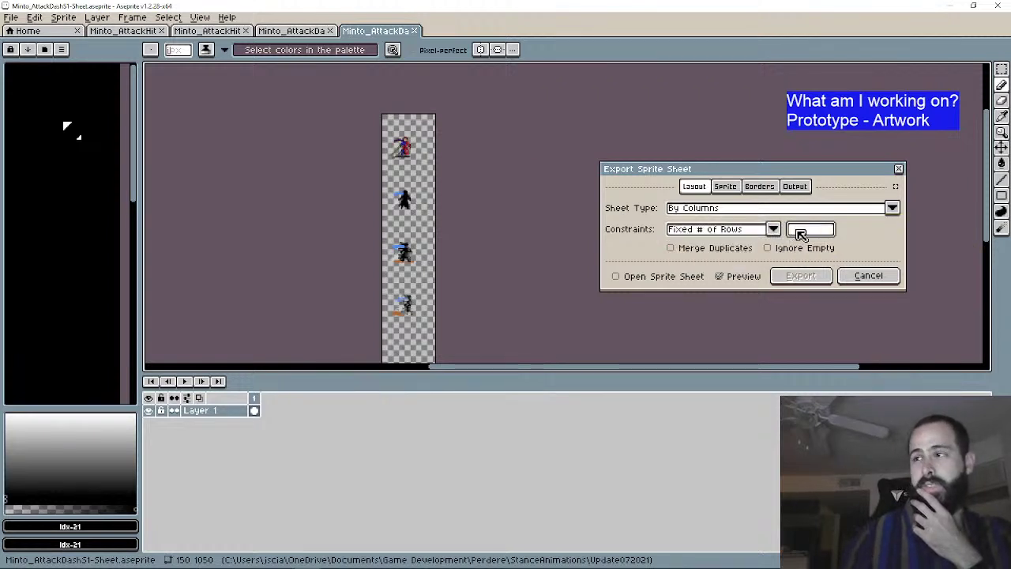
{"action": "type", "text": "4"}
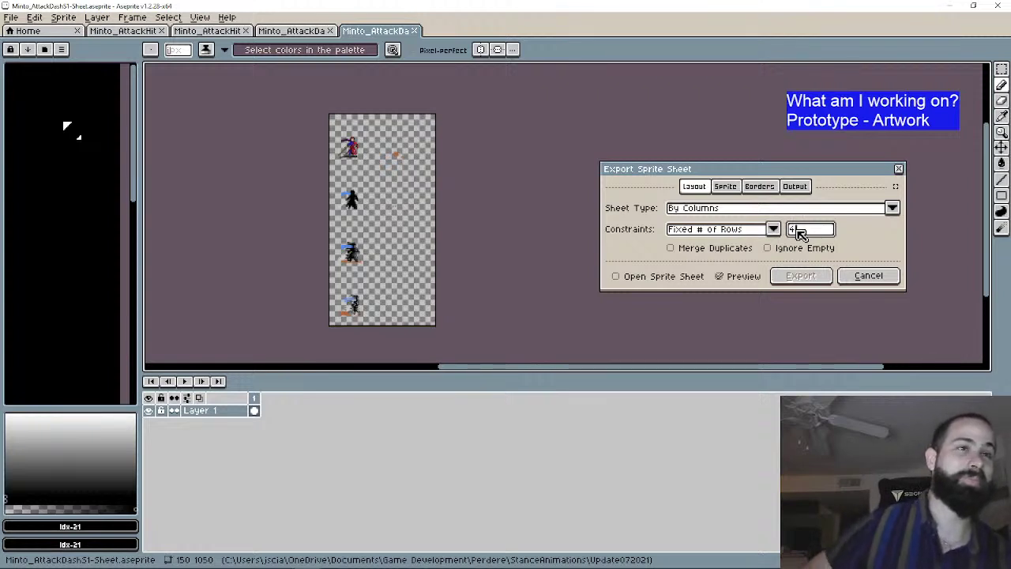
Step: Compare the By Rows and Vertical Strip layouts in the preview, and set the sheet type to Horizontal Strip
{"action": "left_click", "coordinate": [892, 208]}
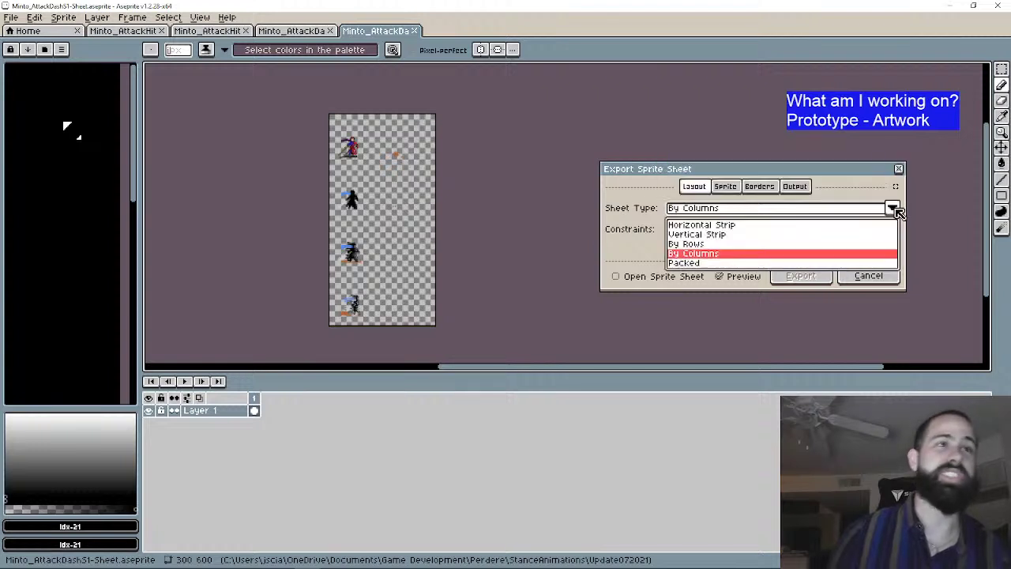
{"action": "left_click", "coordinate": [719, 244]}
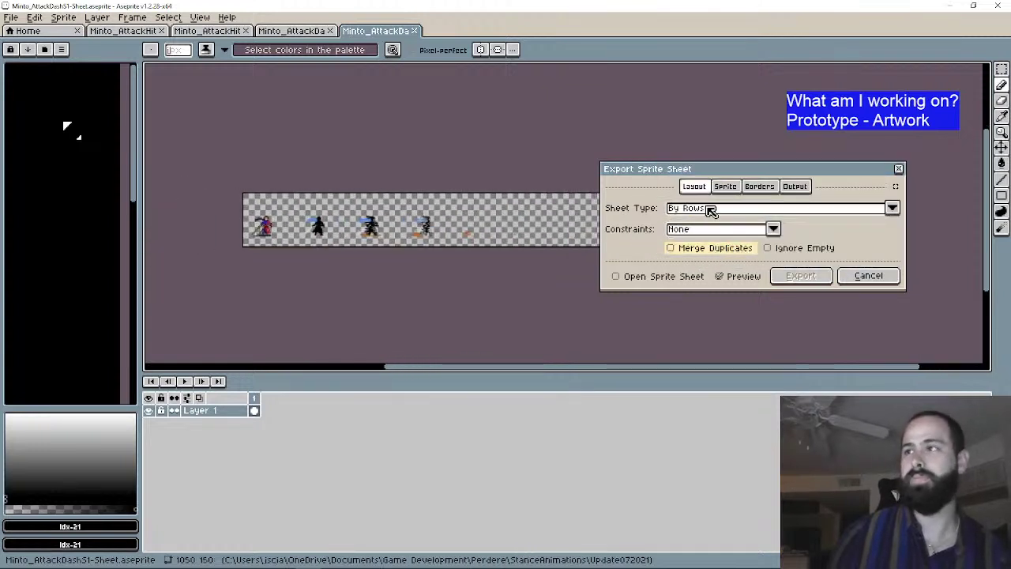
{"action": "left_click", "coordinate": [723, 207]}
{"action": "left_click", "coordinate": [725, 233]}
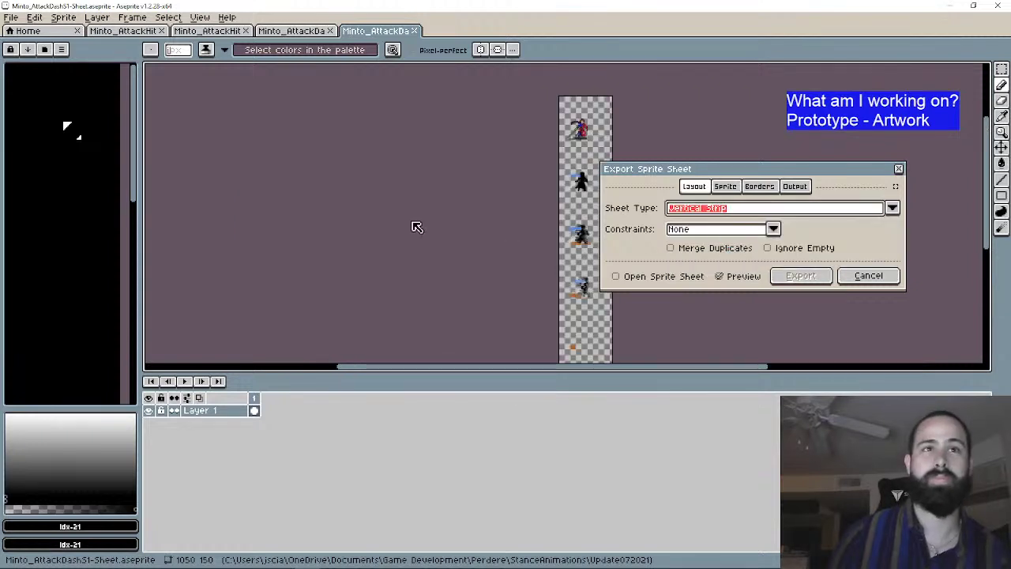
{"action": "scroll", "coordinate": [443, 214], "scroll_direction": "right", "scroll_amount": 3}
{"action": "scroll", "coordinate": [420, 203], "scroll_direction": "up", "scroll_amount": 1}
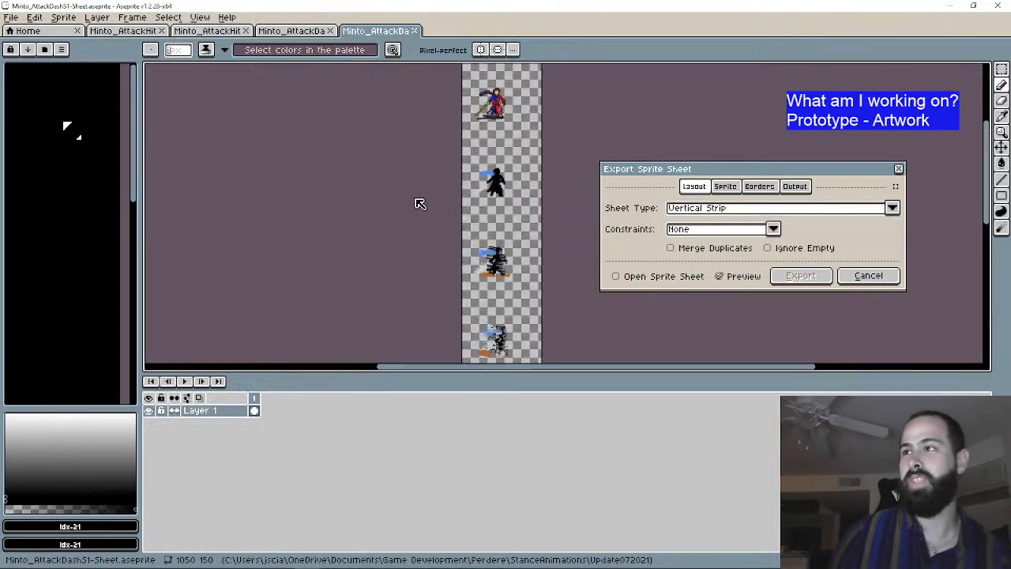
{"action": "scroll", "coordinate": [419, 204], "scroll_direction": "down", "scroll_amount": 1}
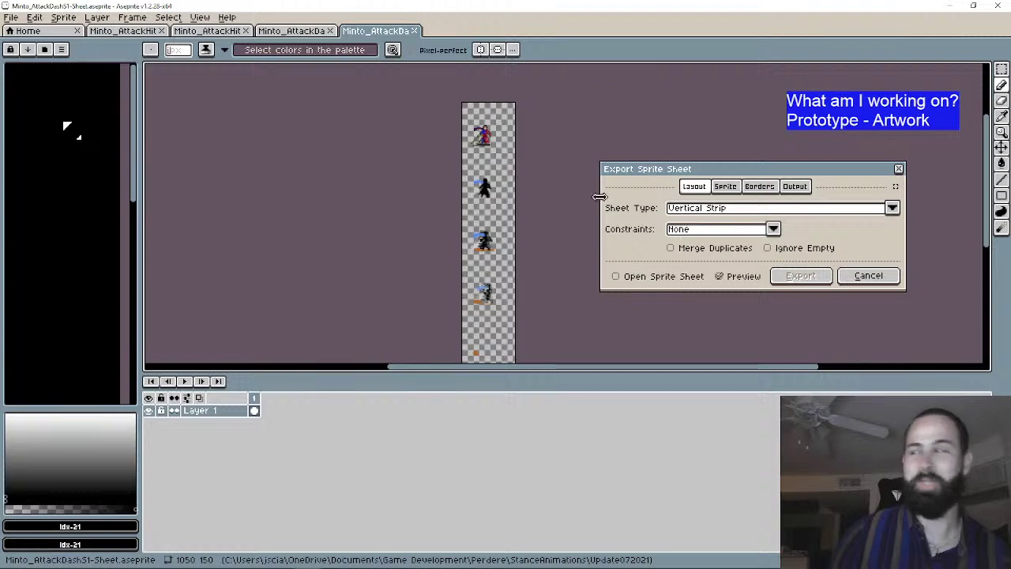
{"action": "left_click", "coordinate": [771, 210]}
{"action": "left_click", "coordinate": [794, 227]}
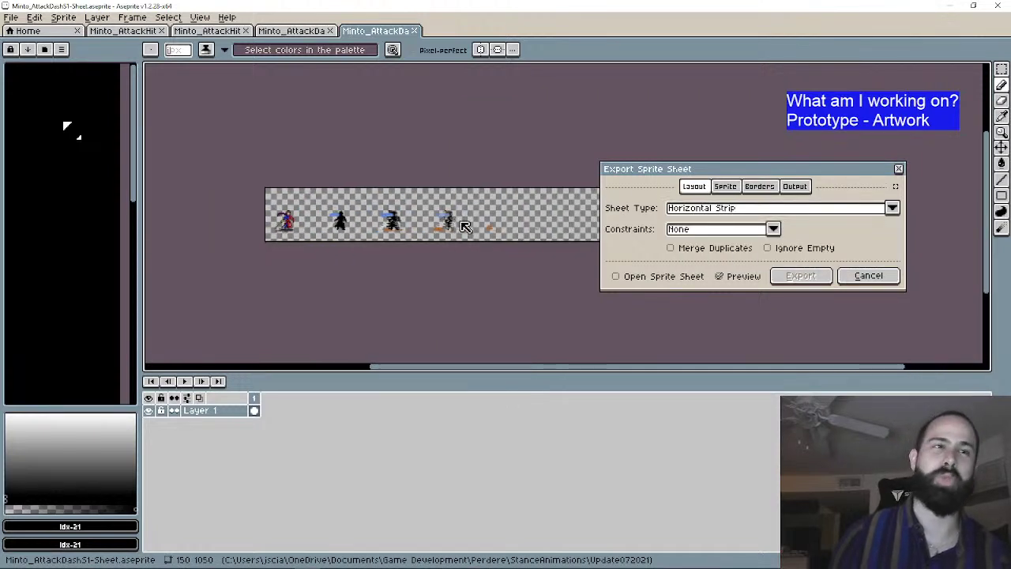
Step: Preview the dash sprite sheet as a Vertical Strip and then laid out By Rows without constraints
{"action": "left_click", "coordinate": [770, 229]}
{"action": "left_click", "coordinate": [755, 247]}
{"action": "left_click", "coordinate": [778, 210]}
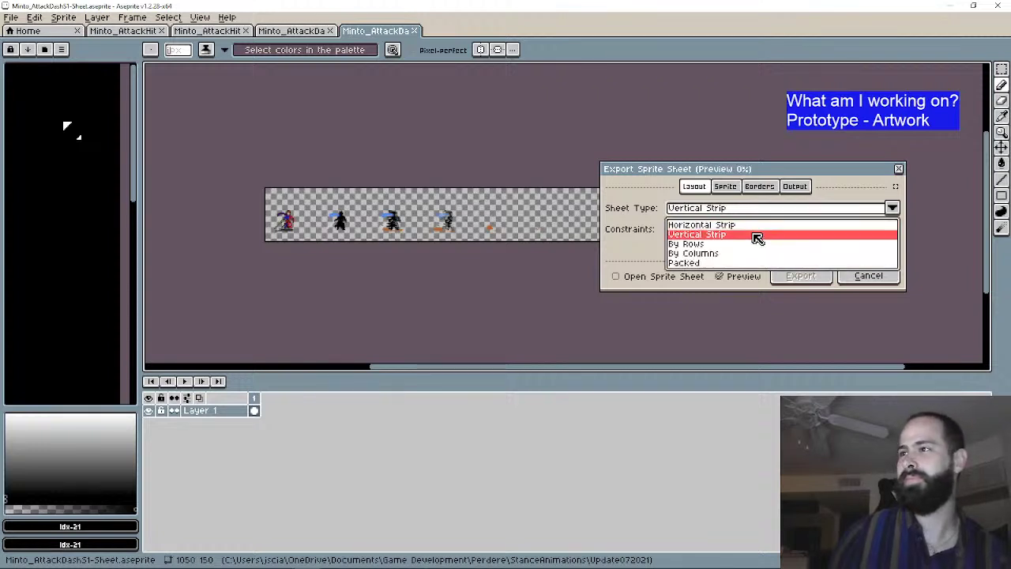
{"action": "left_click", "coordinate": [757, 236]}
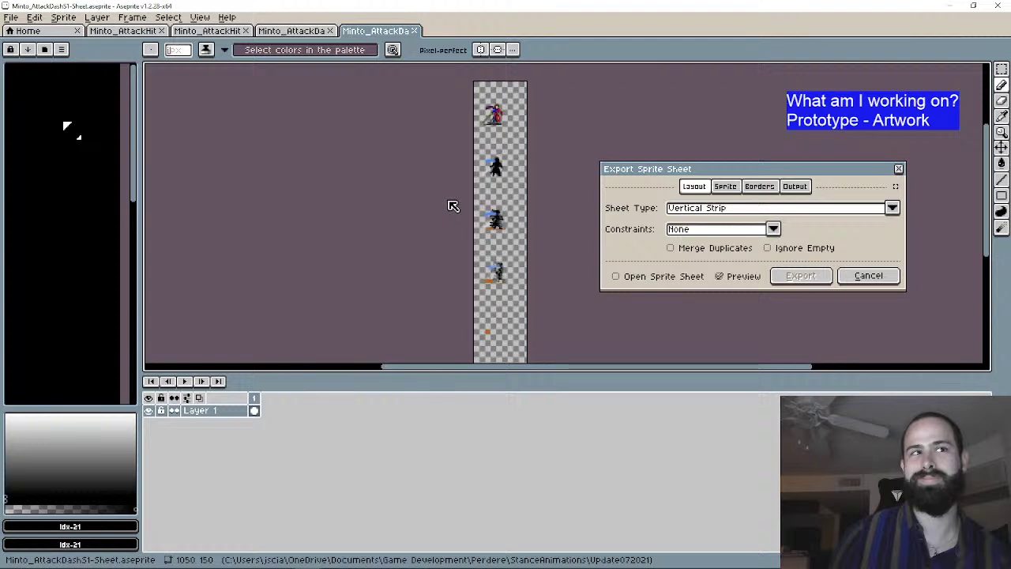
{"action": "left_click", "coordinate": [777, 211]}
{"action": "left_click", "coordinate": [773, 243]}
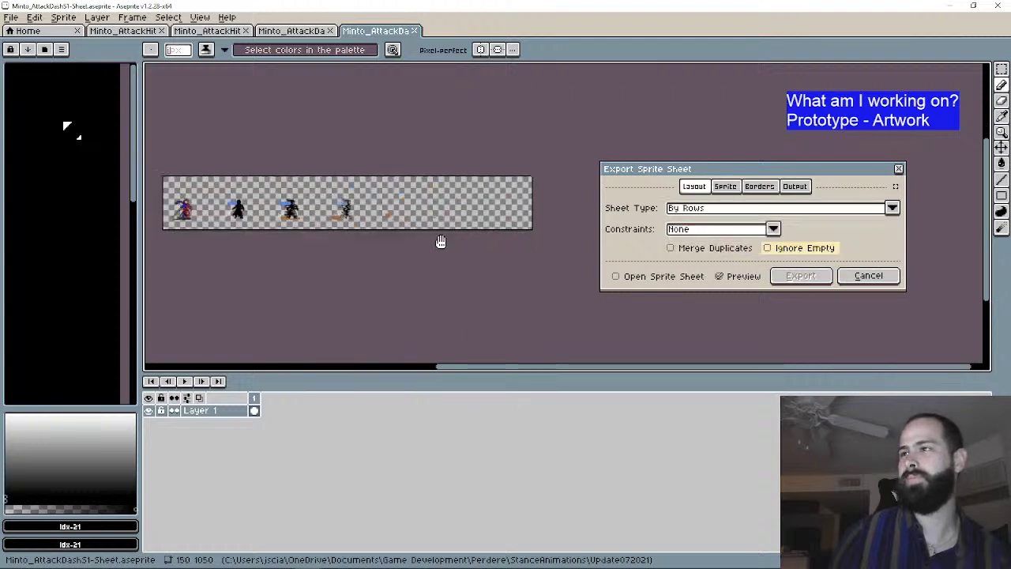
{"action": "left_click_drag", "start_coordinate": [514, 240], "coordinate": [510, 268]}
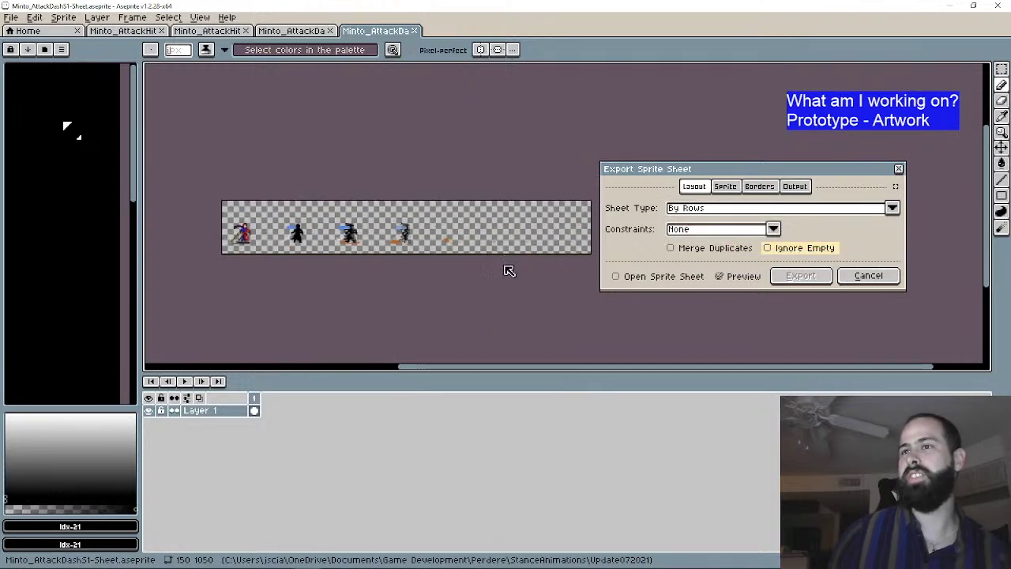
{"action": "left_click", "coordinate": [742, 211]}
{"action": "left_click", "coordinate": [720, 210]}
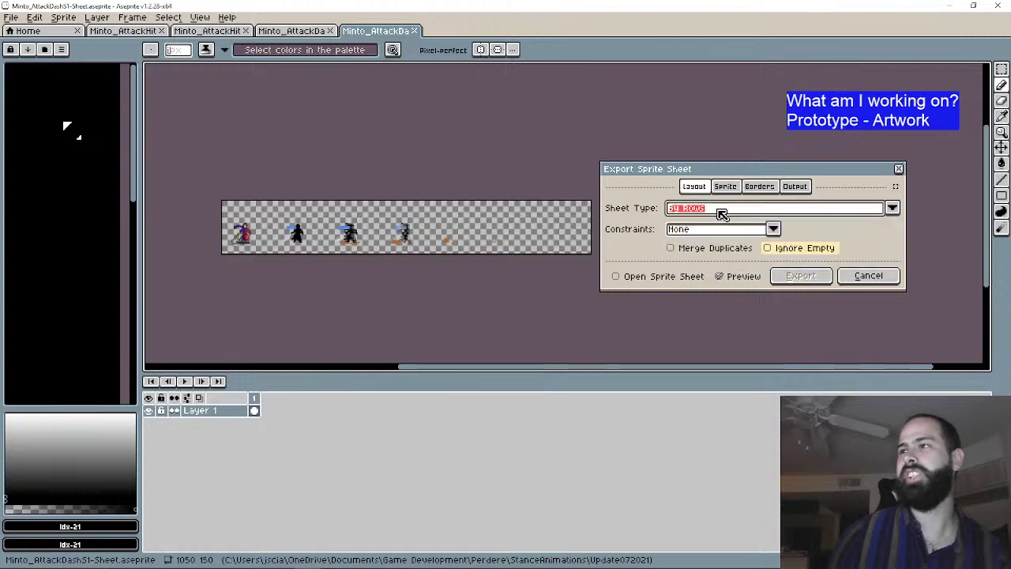
{"action": "left_click_drag", "start_coordinate": [484, 268], "coordinate": [480, 235]}
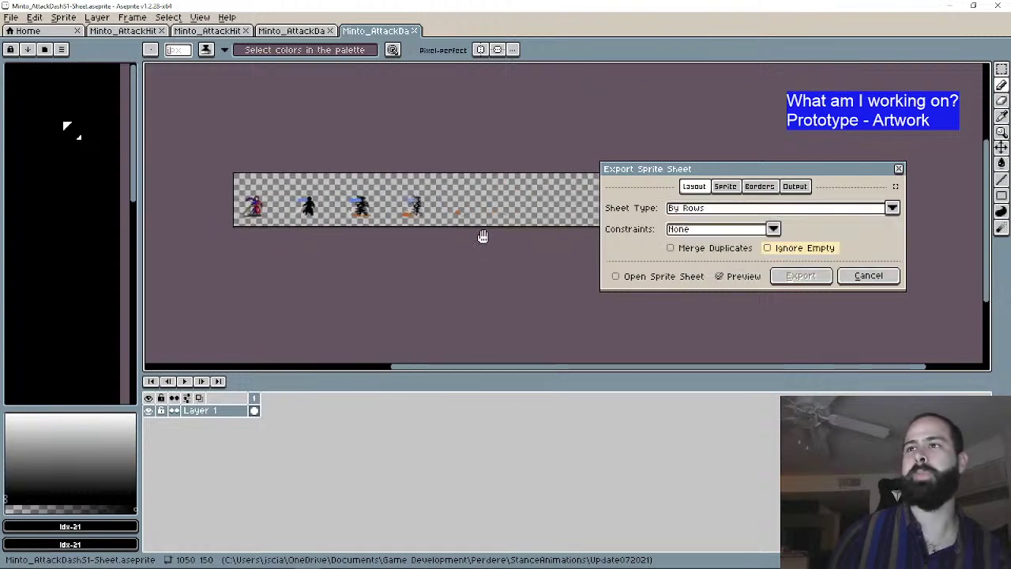
Step: Compare the Vertical Strip preview of the dash sheet with the Horizontal Strip one and check the available constraints
{"action": "left_click", "coordinate": [725, 208]}
{"action": "left_click", "coordinate": [730, 210]}
{"action": "left_click", "coordinate": [732, 209]}
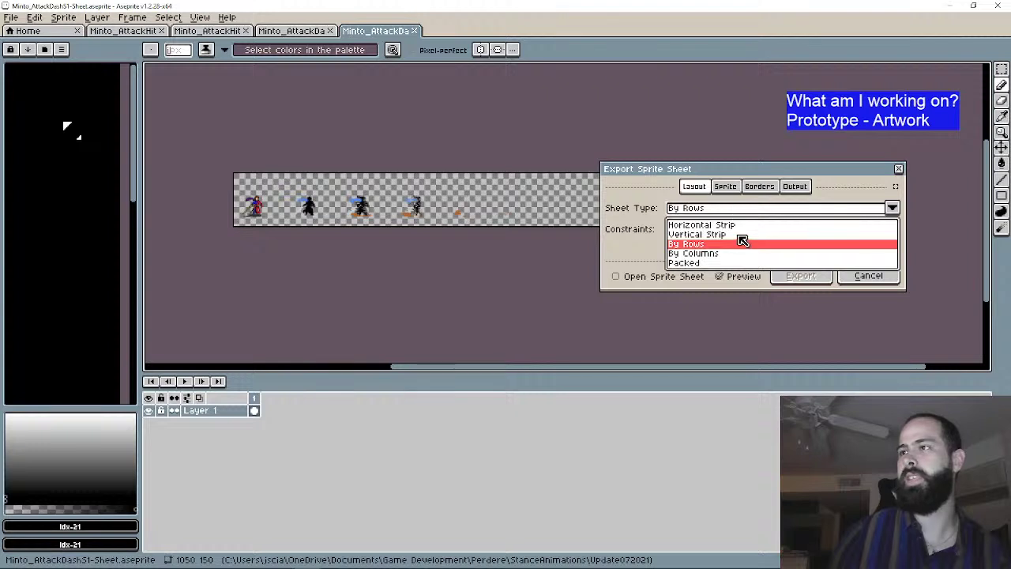
{"action": "left_click", "coordinate": [738, 235]}
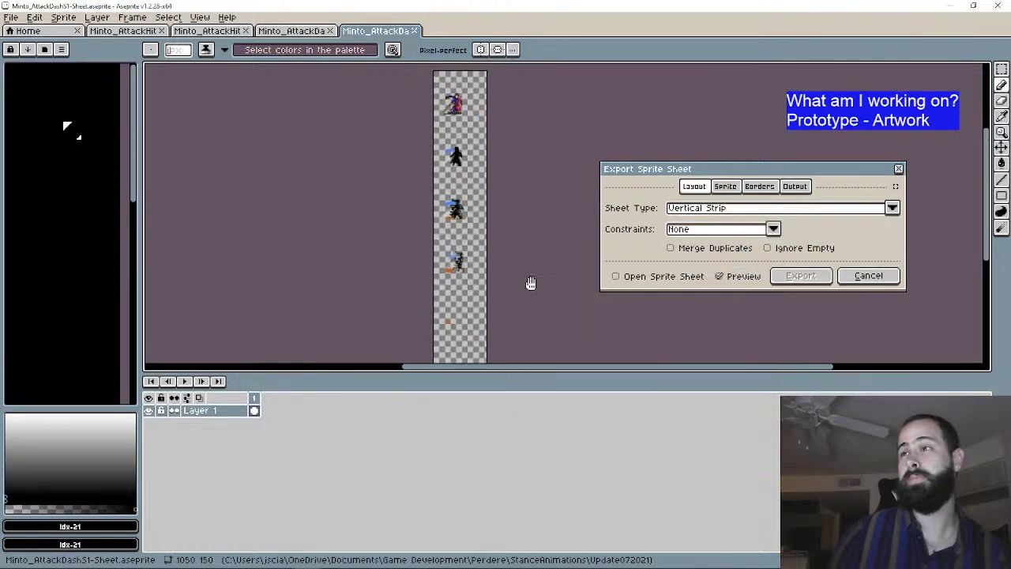
{"action": "left_click", "coordinate": [721, 210]}
{"action": "left_click", "coordinate": [778, 224]}
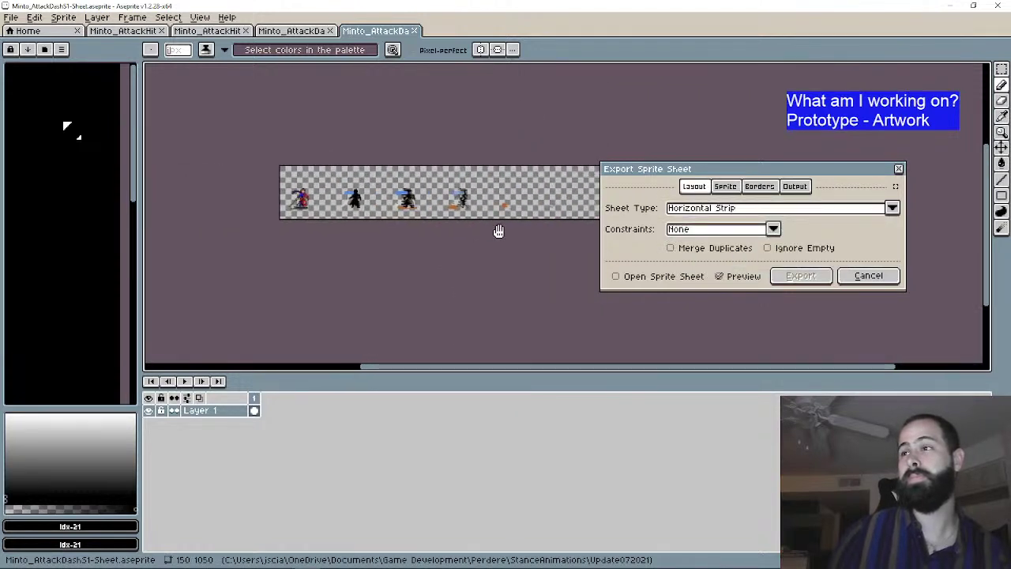
{"action": "left_click", "coordinate": [773, 230]}
{"action": "left_click", "coordinate": [774, 238]}
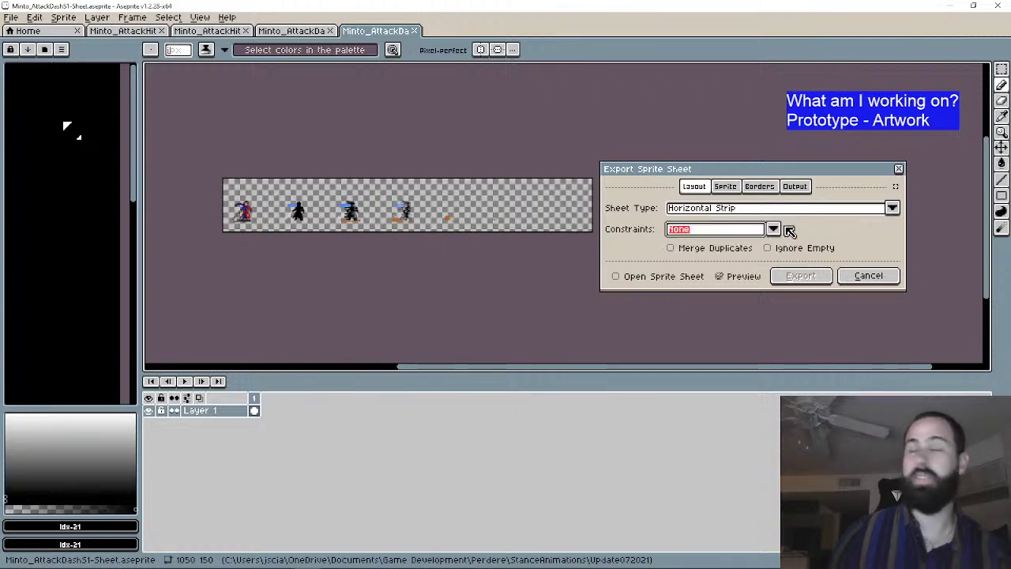
Step: Preview the dash sheet laid out By Rows with a fixed number of 2 columns
{"action": "left_click", "coordinate": [783, 210]}
{"action": "left_click", "coordinate": [767, 244]}
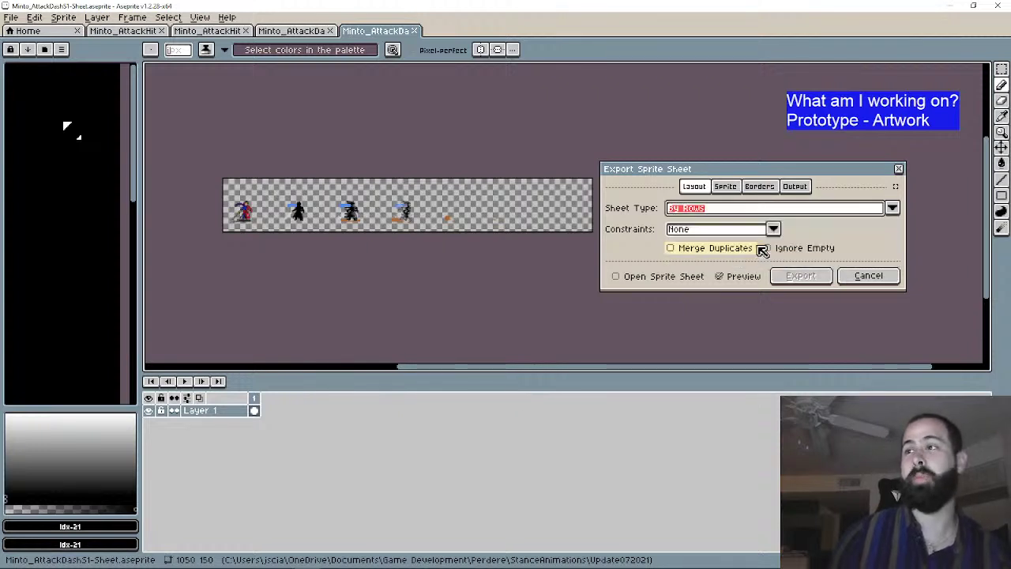
{"action": "left_click", "coordinate": [770, 234]}
{"action": "left_click", "coordinate": [763, 258]}
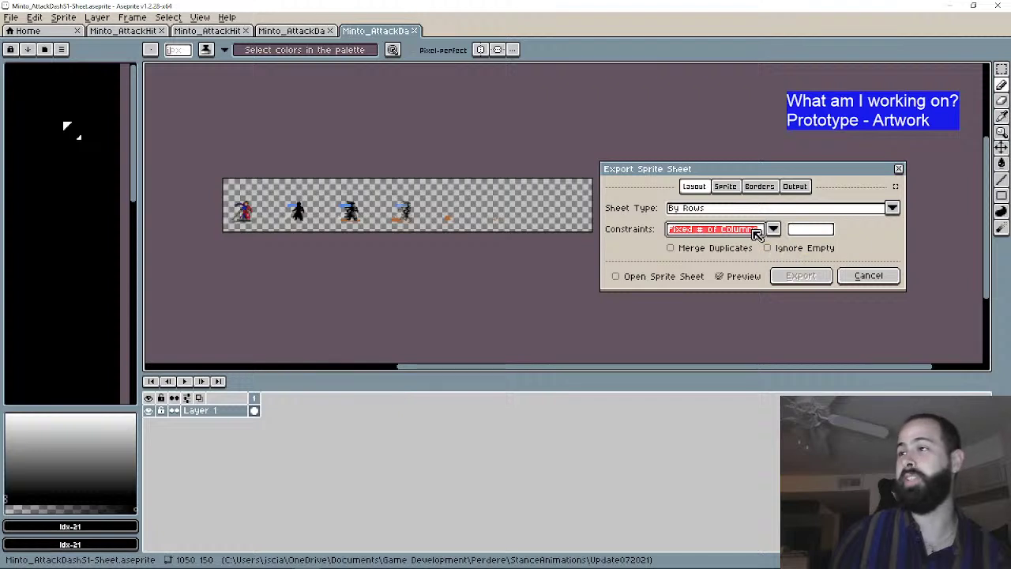
{"action": "left_click", "coordinate": [809, 233]}
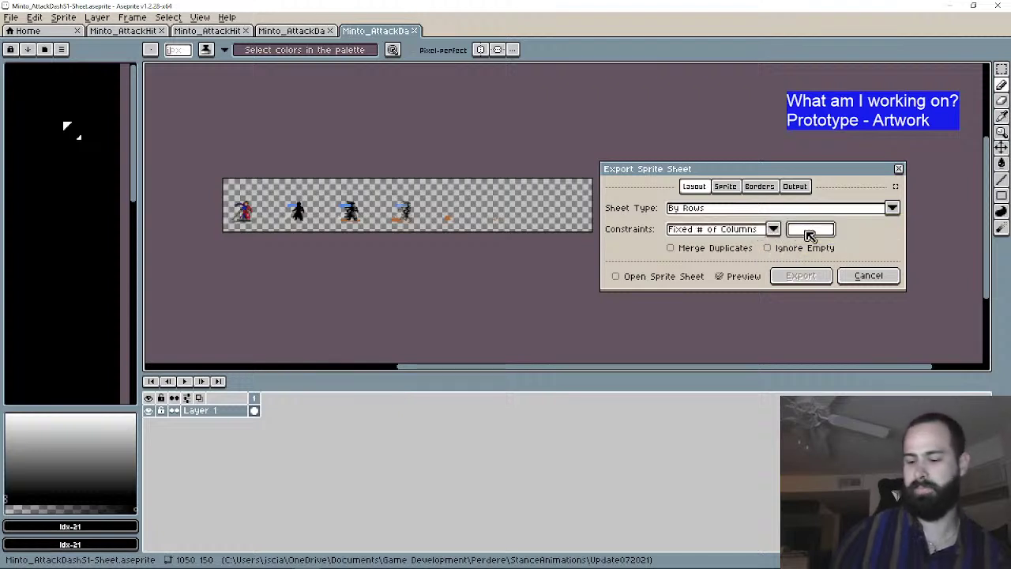
{"action": "type", "text": "2"}
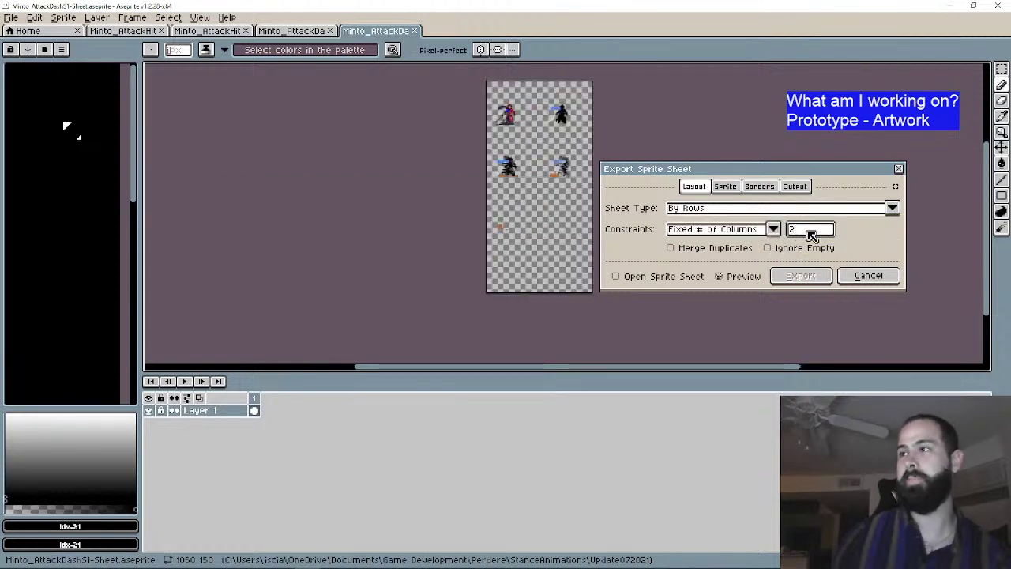
Step: Export the dash animation as a Horizontal Strip to the output file Minto_AttackDashS1.png and check the exported image
{"action": "left_click", "coordinate": [754, 210]}
{"action": "left_click", "coordinate": [740, 224]}
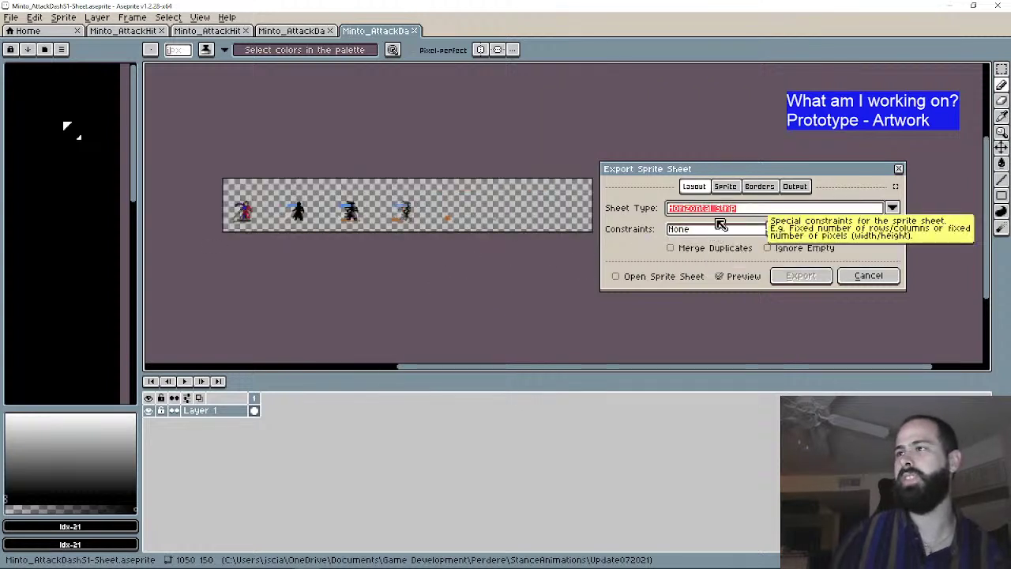
{"action": "left_click", "coordinate": [725, 186]}
{"action": "left_click", "coordinate": [759, 187]}
{"action": "left_click", "coordinate": [794, 187]}
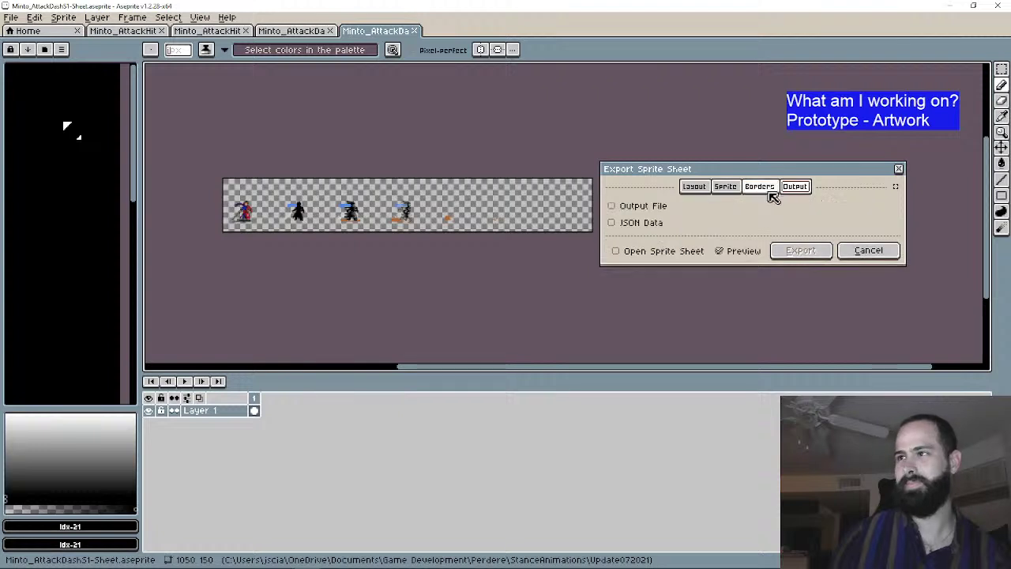
{"action": "left_click", "coordinate": [659, 211]}
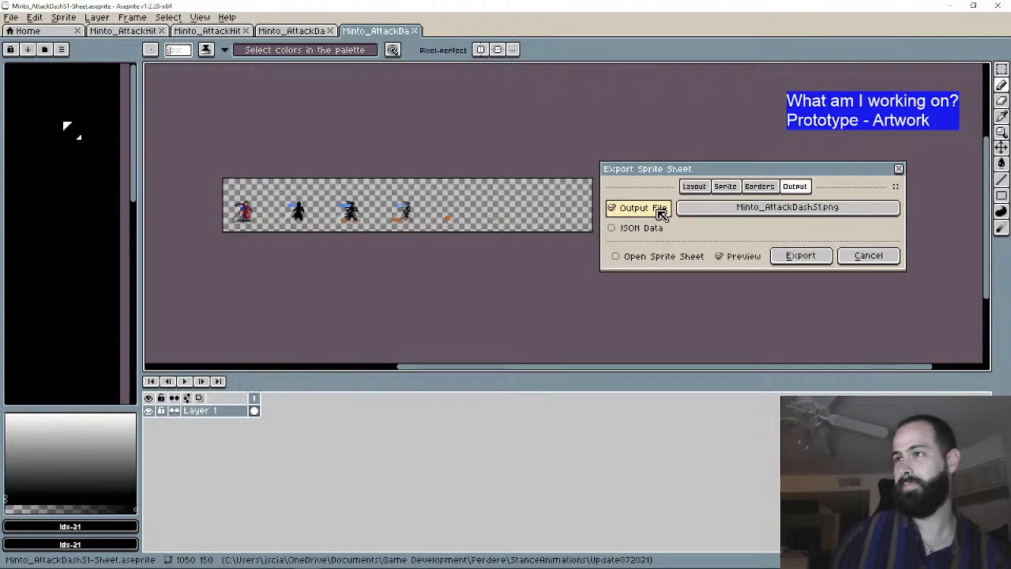
{"action": "left_click", "coordinate": [811, 256]}
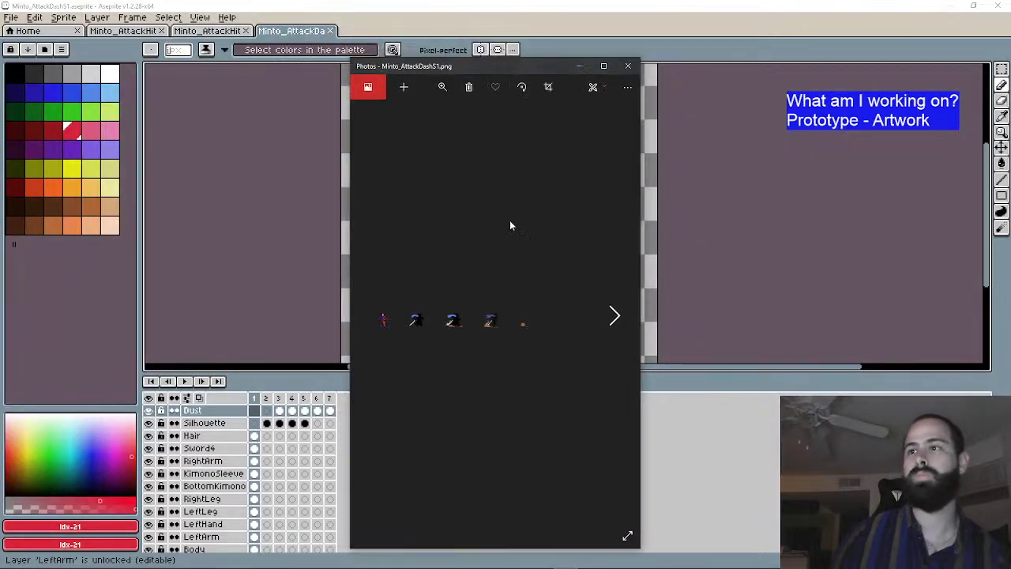
{"action": "left_click", "coordinate": [614, 316]}
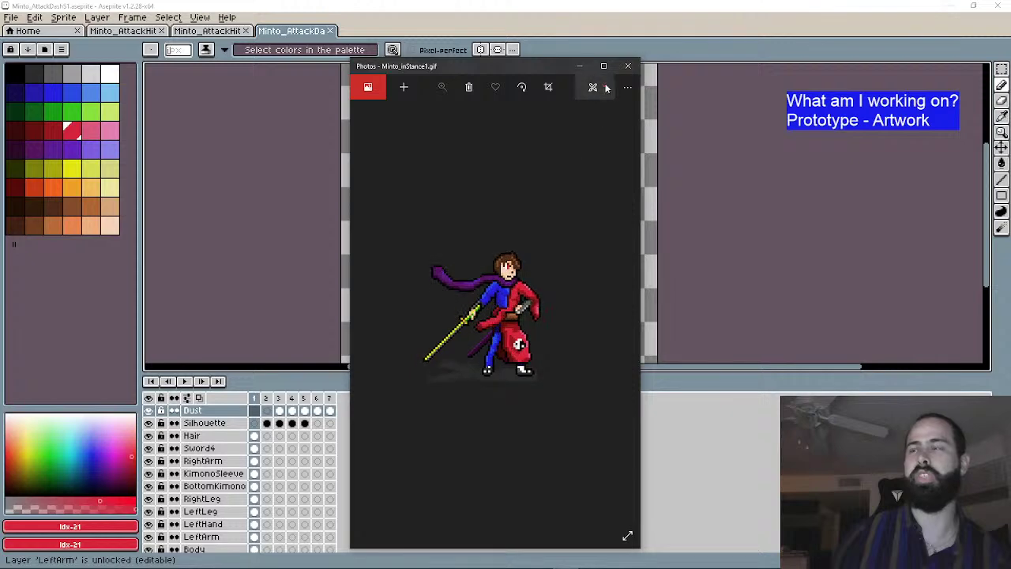
{"action": "left_click", "coordinate": [628, 66]}
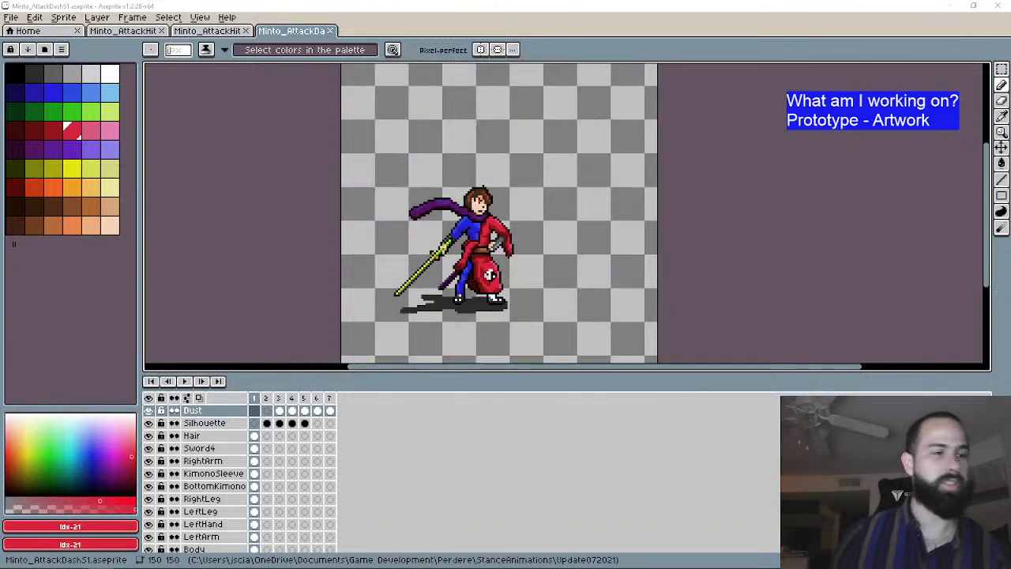
Step: Switch to Unreal Editor and import Minto_AttackDashS1.png into the Assets/Art/Textures/Minto folder
{"action": "key", "text": "alt+Tab"}
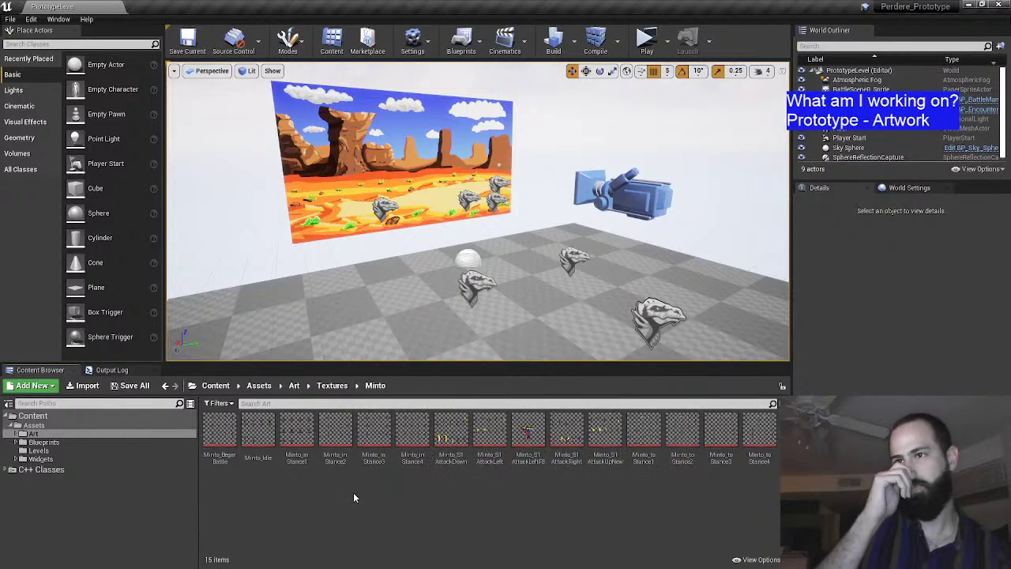
{"action": "left_click", "coordinate": [294, 385]}
{"action": "left_click", "coordinate": [76, 434]}
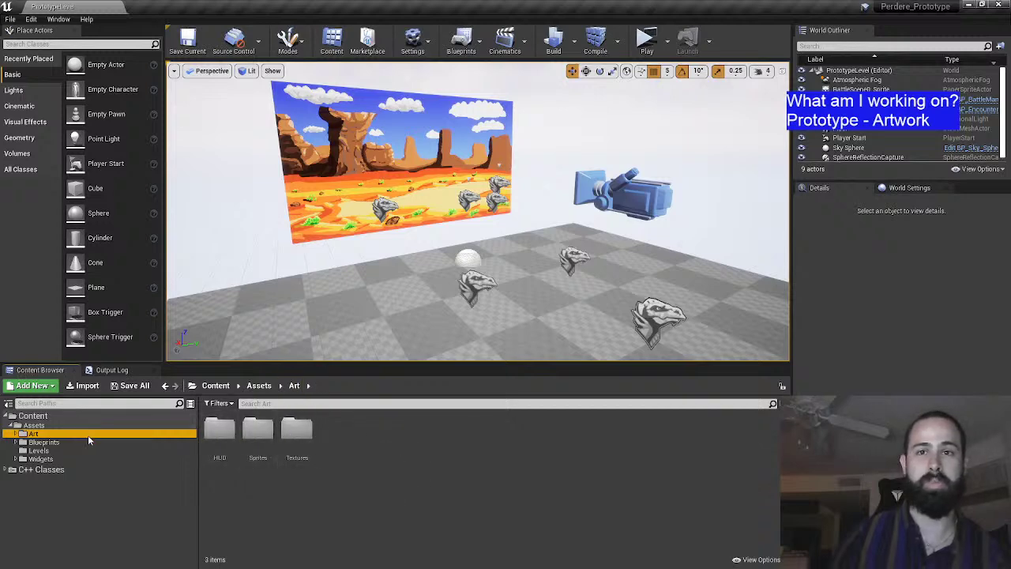
{"action": "double_click", "coordinate": [297, 430]}
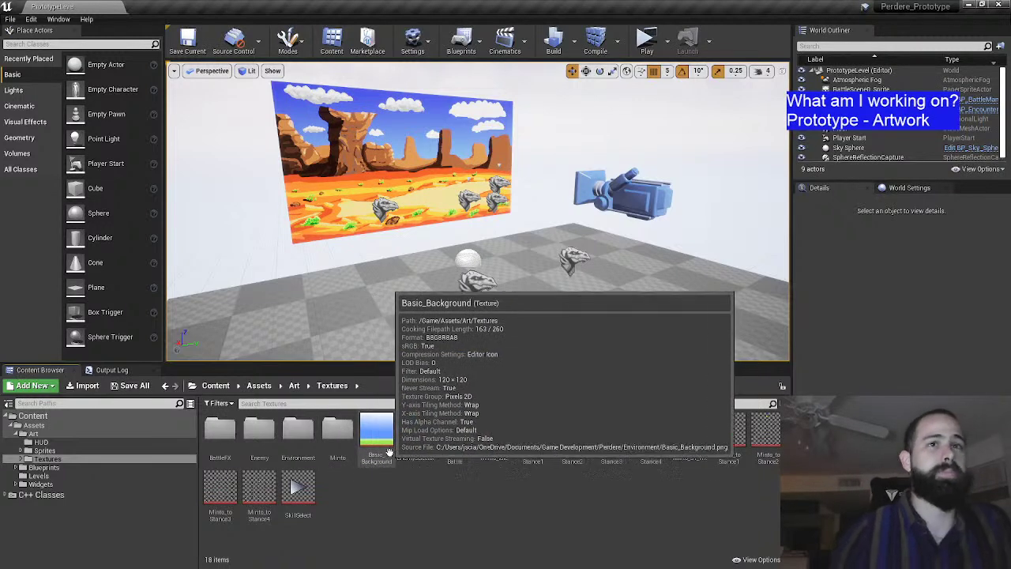
{"action": "left_click", "coordinate": [339, 435]}
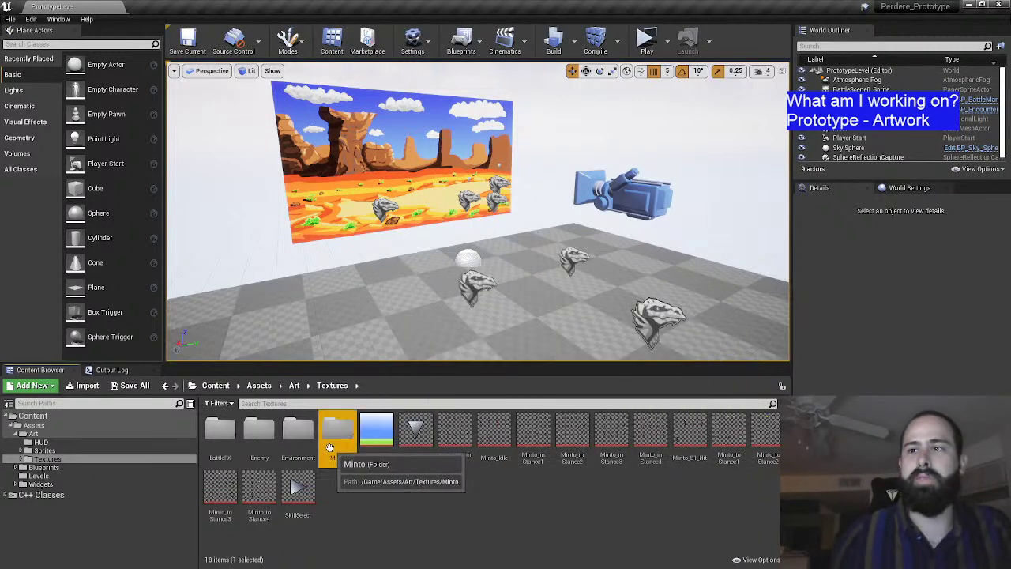
{"action": "double_click", "coordinate": [339, 434]}
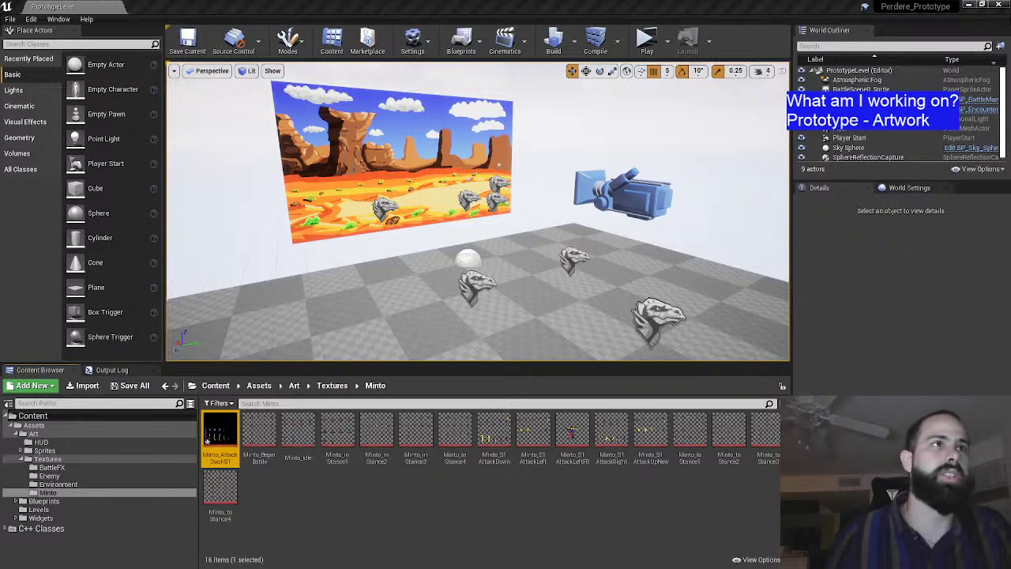
{"action": "left_click", "coordinate": [330, 505]}
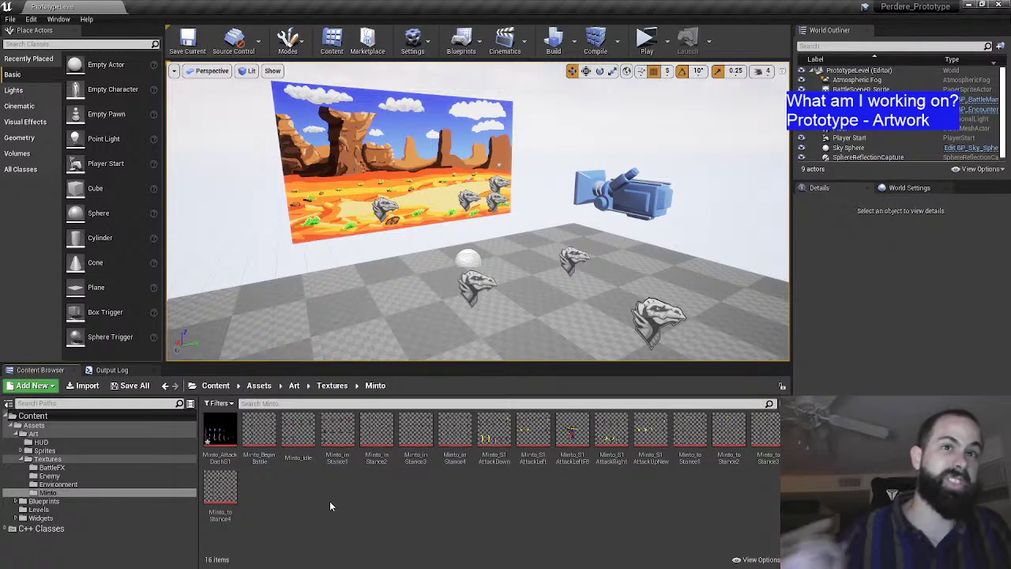
Step: Apply the Paper2D texture settings to the imported Minto_AttackDashS1 texture
{"action": "left_click", "coordinate": [230, 431]}
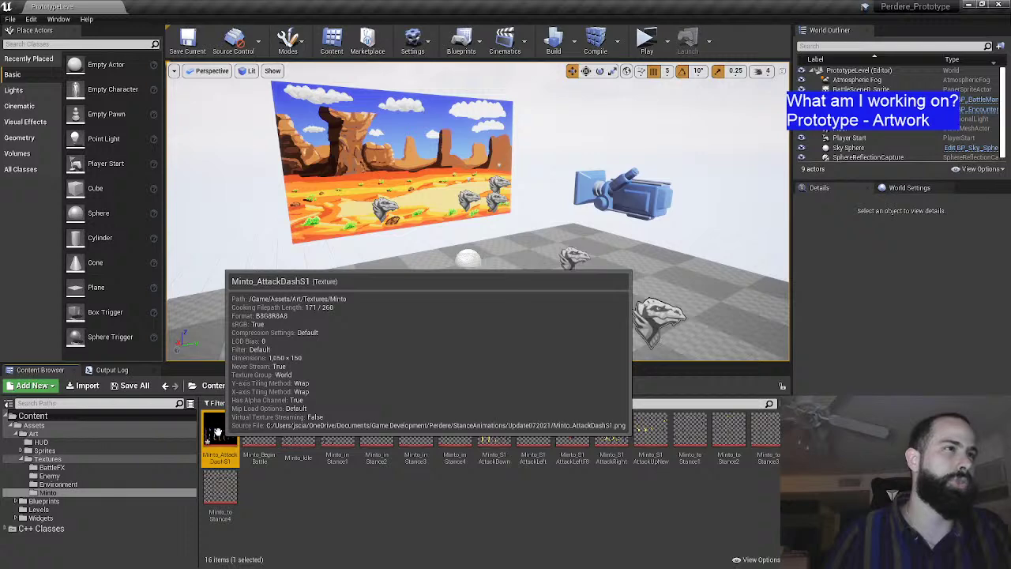
{"action": "right_click", "coordinate": [218, 433]}
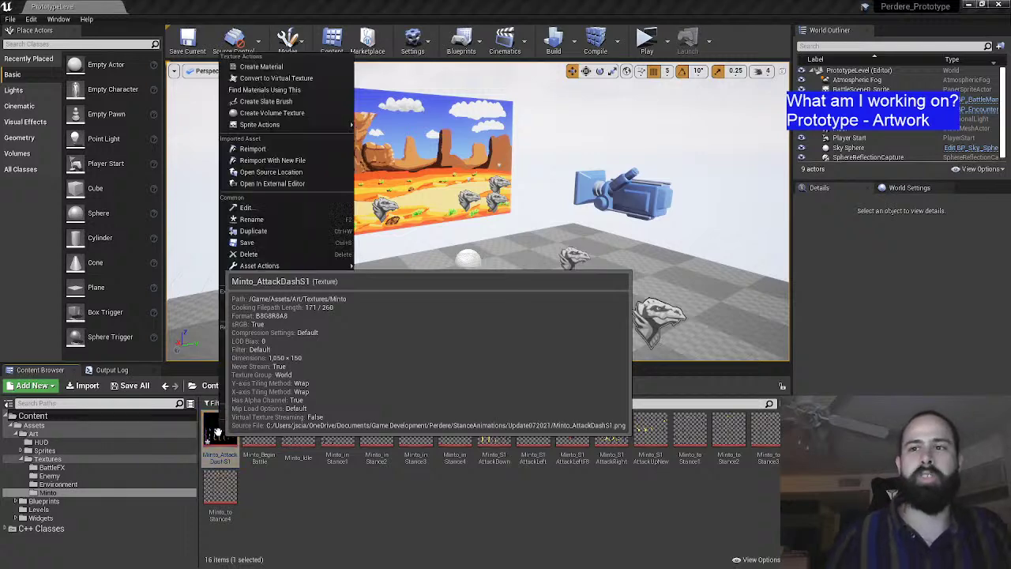
{"action": "mouse_move", "coordinate": [348, 124]}
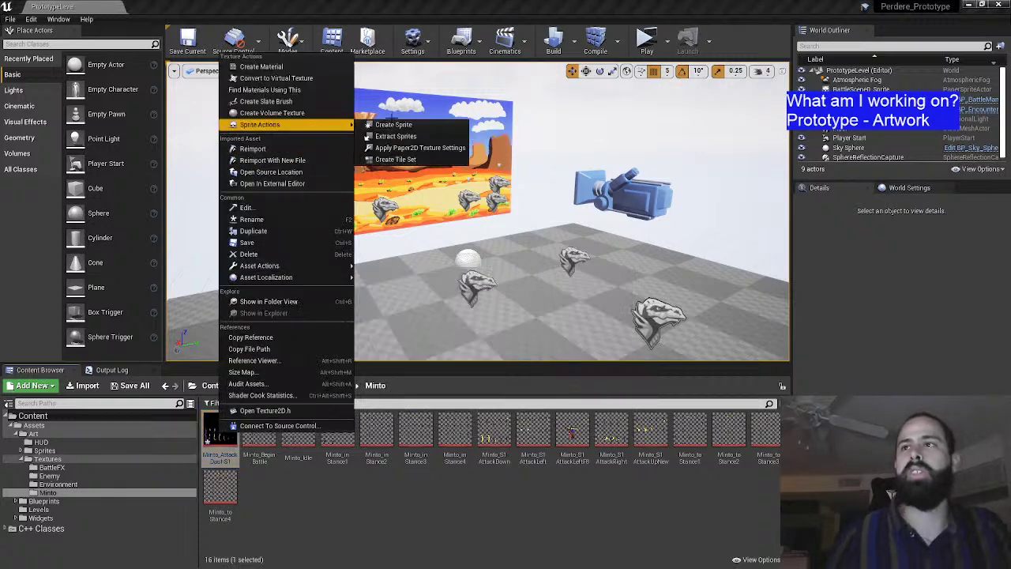
{"action": "left_click", "coordinate": [442, 149]}
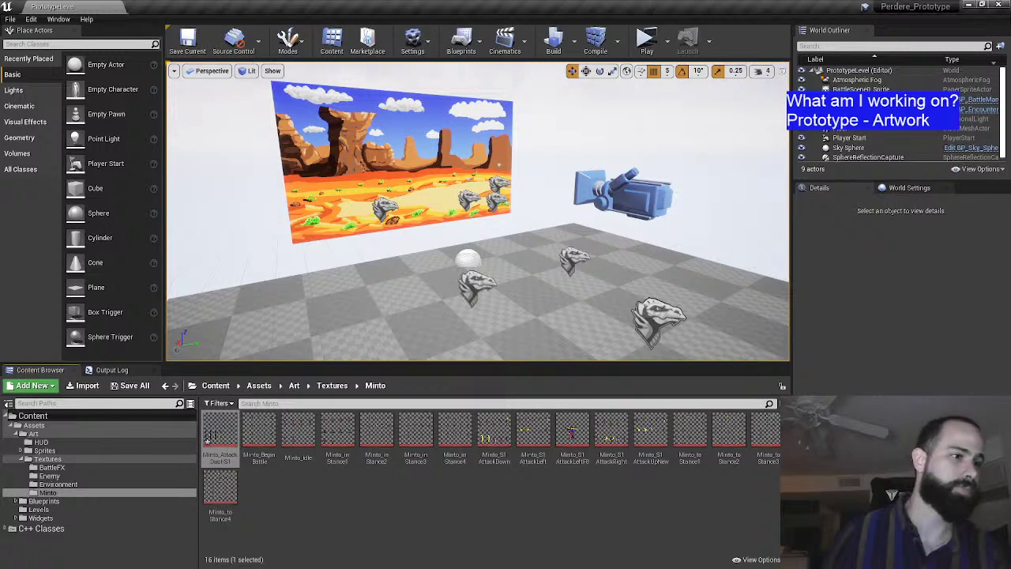
Step: Open the Extract Sprites settings for the Minto_AttackDashS1 texture
{"action": "key", "text": "alt+Tab"}
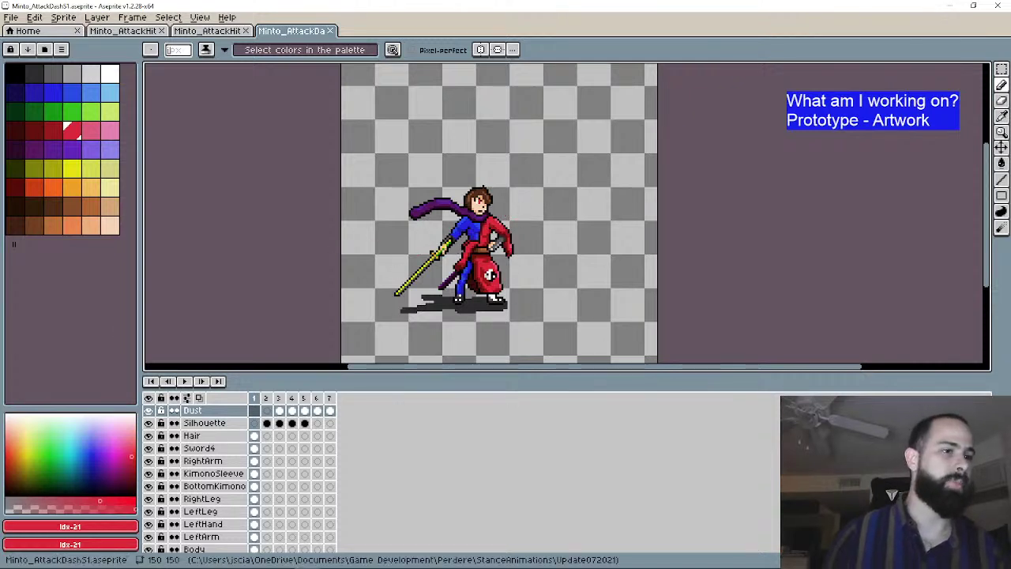
{"action": "key", "text": "alt+Tab"}
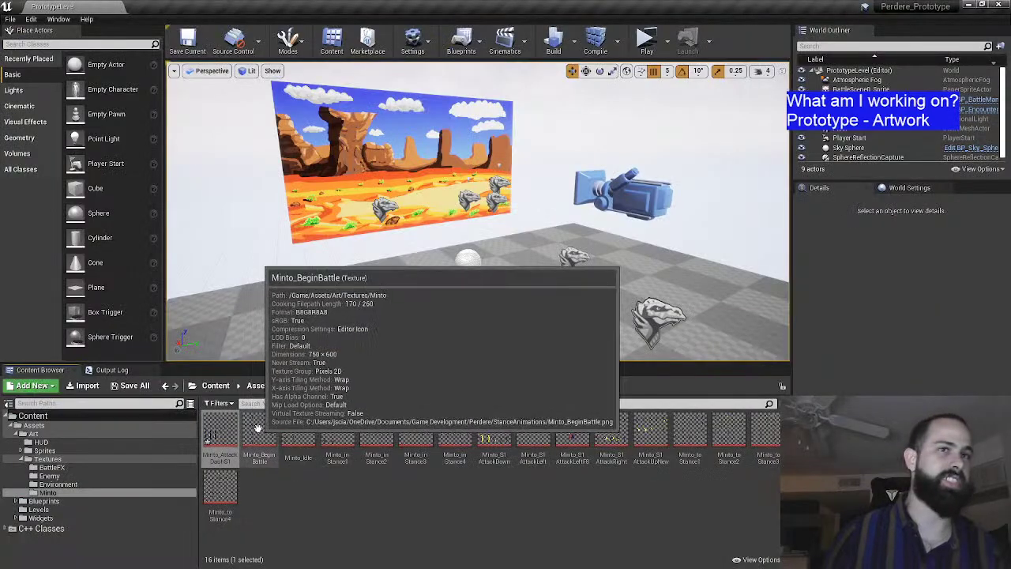
{"action": "right_click", "coordinate": [212, 435]}
{"action": "mouse_move", "coordinate": [343, 128]}
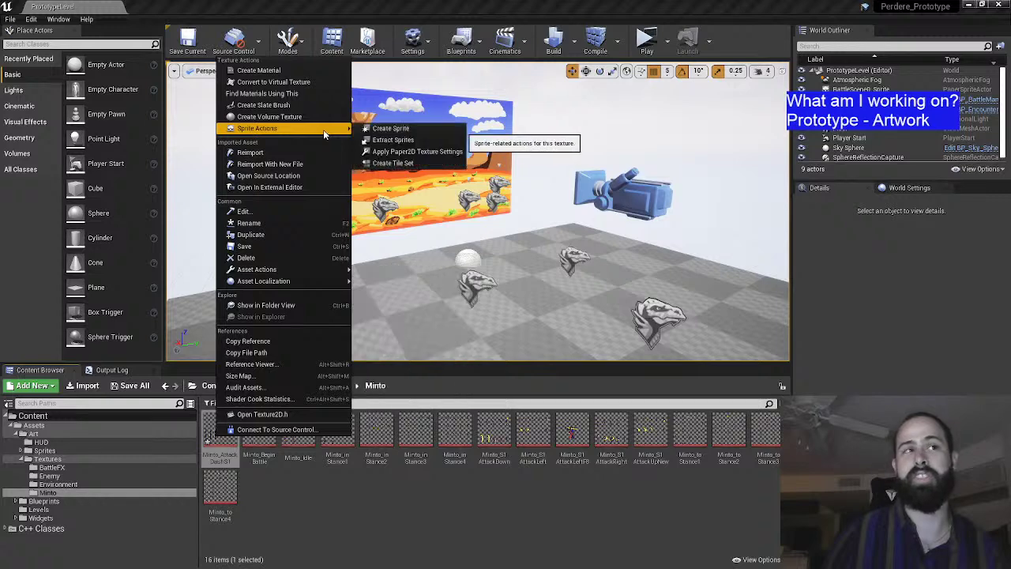
{"action": "left_click", "coordinate": [443, 148]}
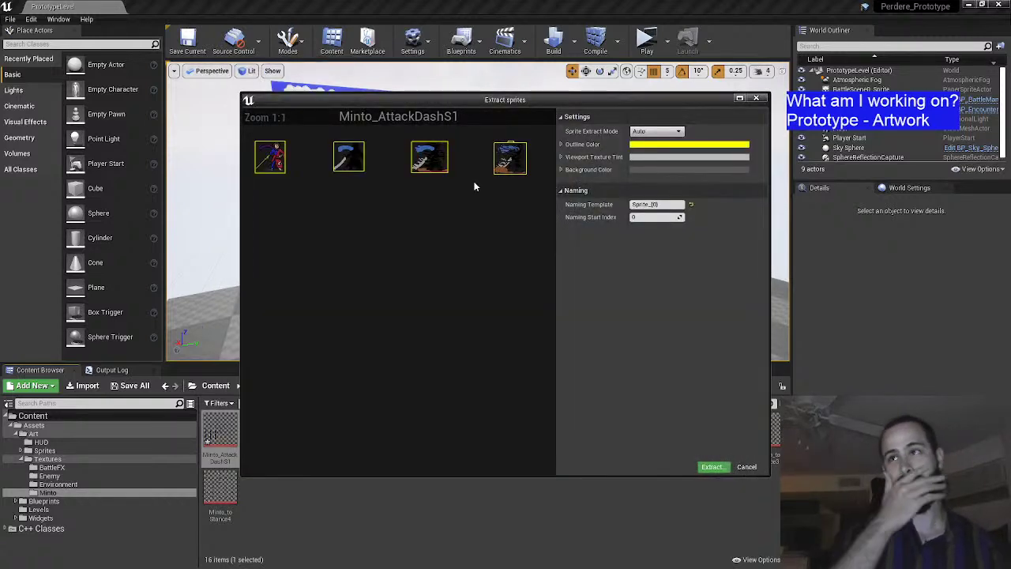
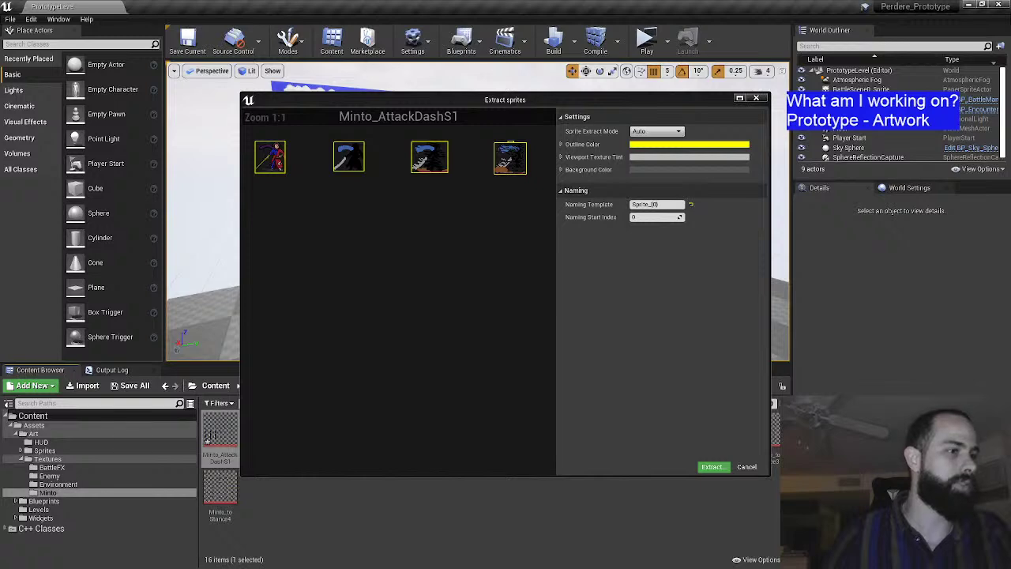
Step: Switch to Aseprite and check the dash sprite's canvas size without resizing it, and return to Unreal Editor
{"action": "key", "text": "alt+Tab"}
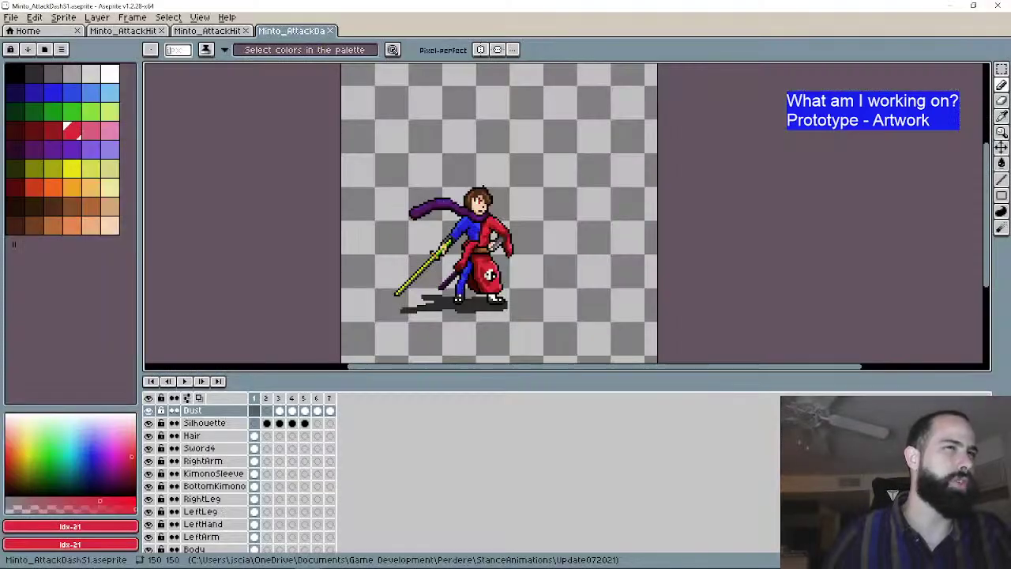
{"action": "left_click", "coordinate": [63, 19]}
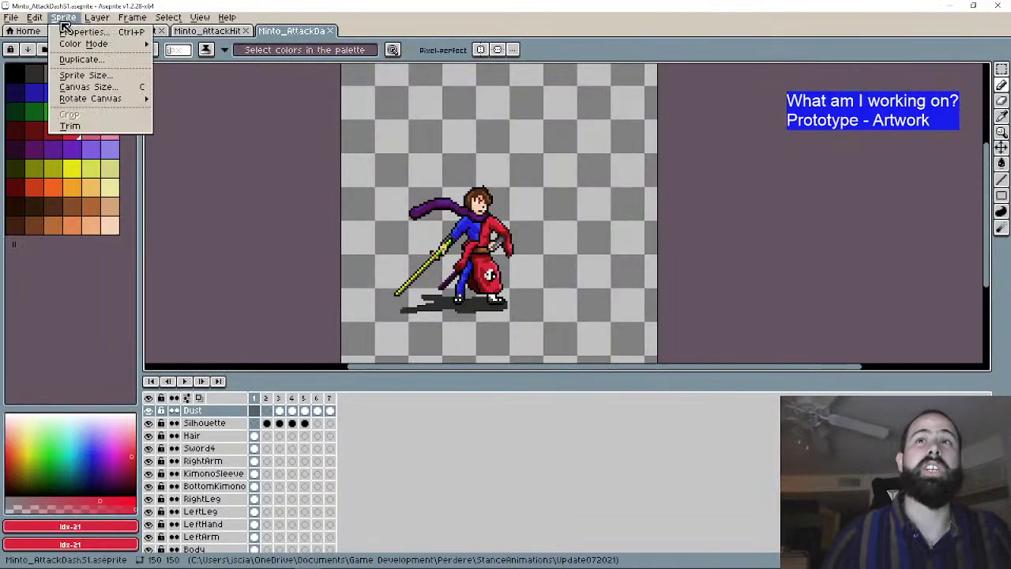
{"action": "left_click", "coordinate": [87, 87]}
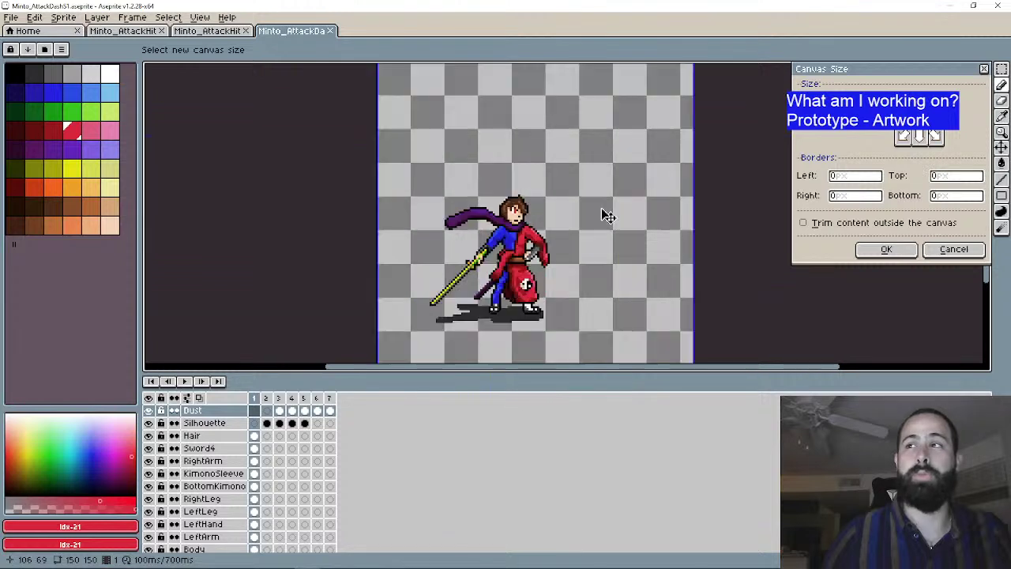
{"action": "scroll", "coordinate": [605, 214], "scroll_direction": "down", "scroll_amount": 2}
{"action": "left_click_drag", "start_coordinate": [592, 218], "coordinate": [505, 214]}
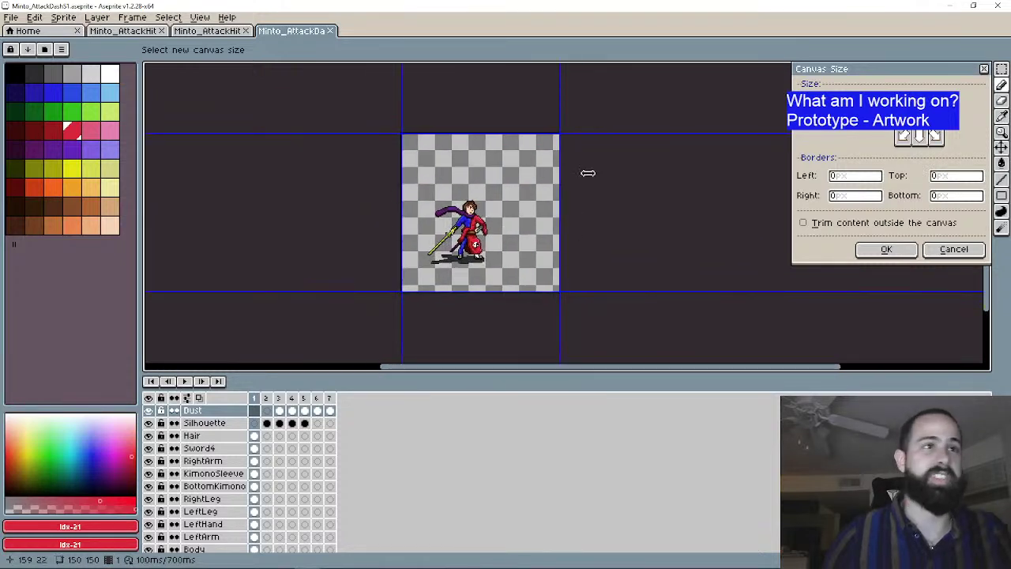
{"action": "left_click", "coordinate": [979, 255]}
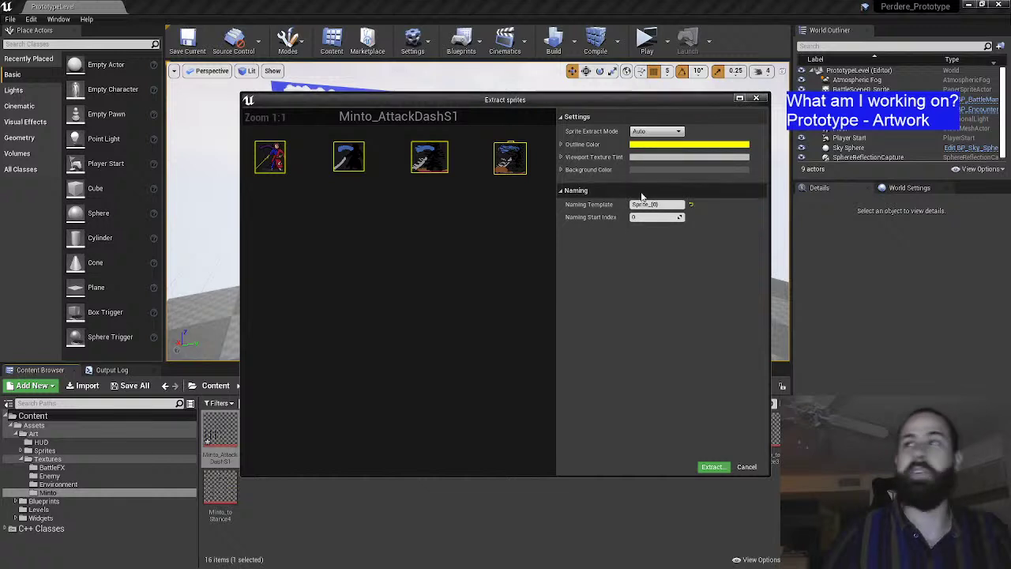
Step: Extract the sprites from Minto_AttackDashS1 in Grid mode with a cell width of 150 and a cell height of 150
{"action": "left_click", "coordinate": [657, 132]}
{"action": "left_click", "coordinate": [665, 147]}
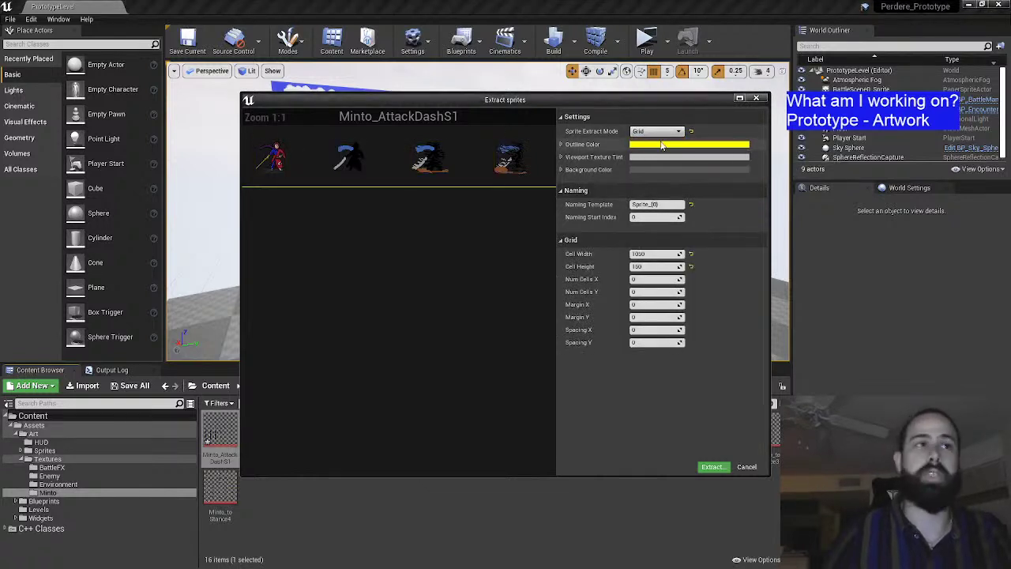
{"action": "type", "text": "150"}
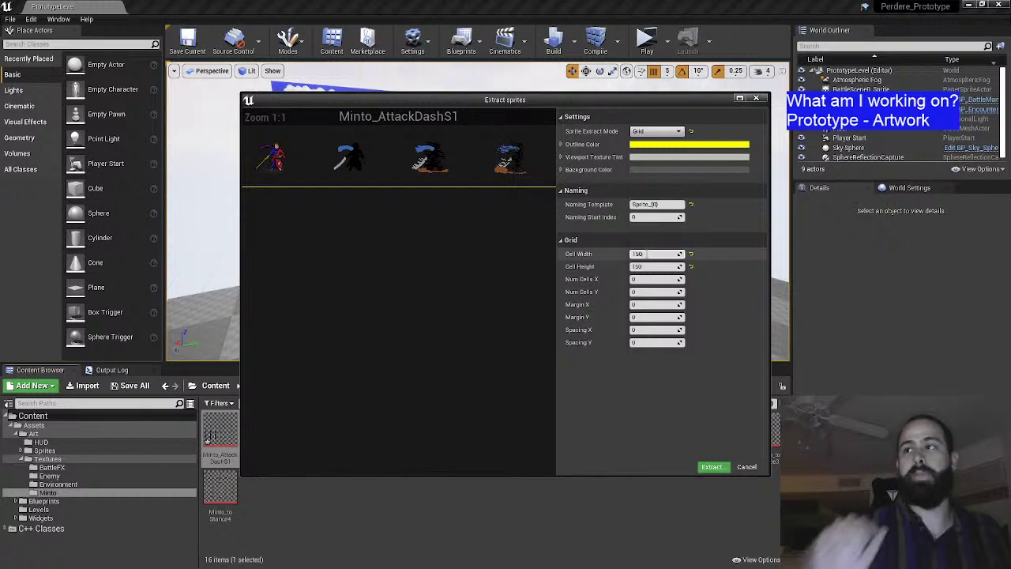
{"action": "key", "text": "Return"}
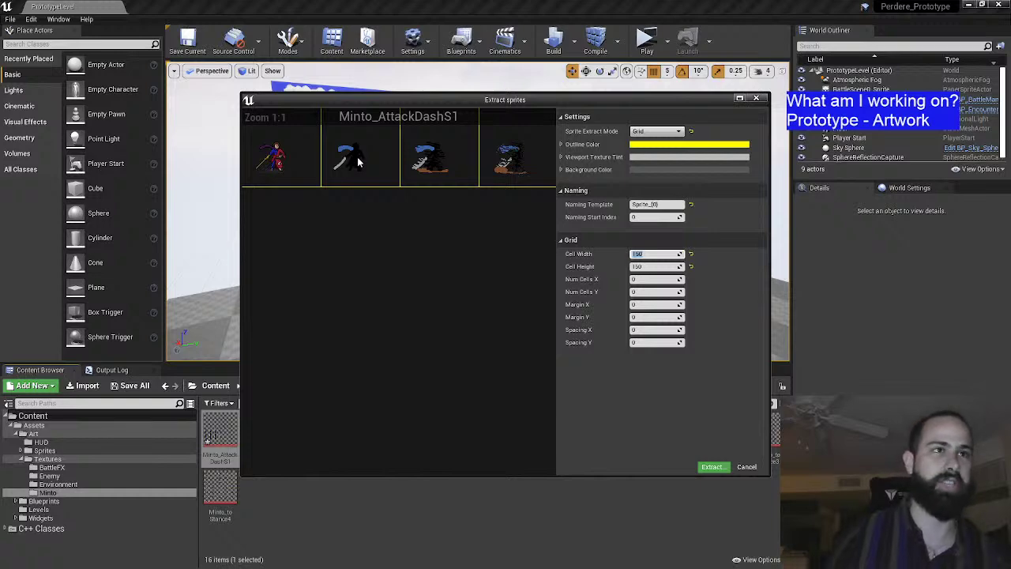
{"action": "left_click", "coordinate": [712, 466]}
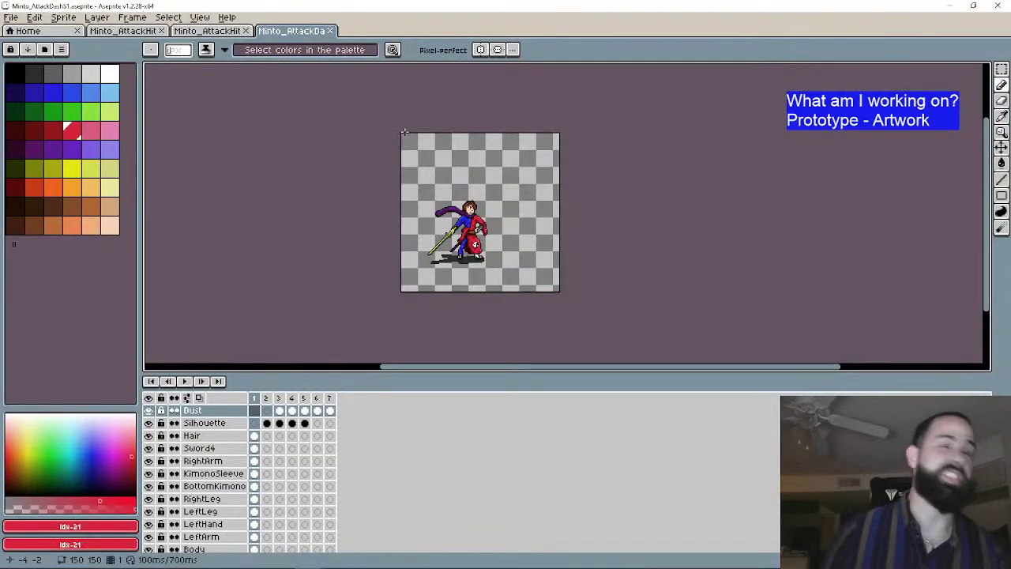
Step: Compare the canvases of the Minto_AttackDashS1 and Minto_AttackHitS1Up_NoFU sprites in Aseprite, and switch back to Unreal Editor
{"action": "scroll", "coordinate": [501, 199], "scroll_direction": "up", "scroll_amount": 1}
{"action": "scroll", "coordinate": [501, 199], "scroll_direction": "down", "scroll_amount": 1}
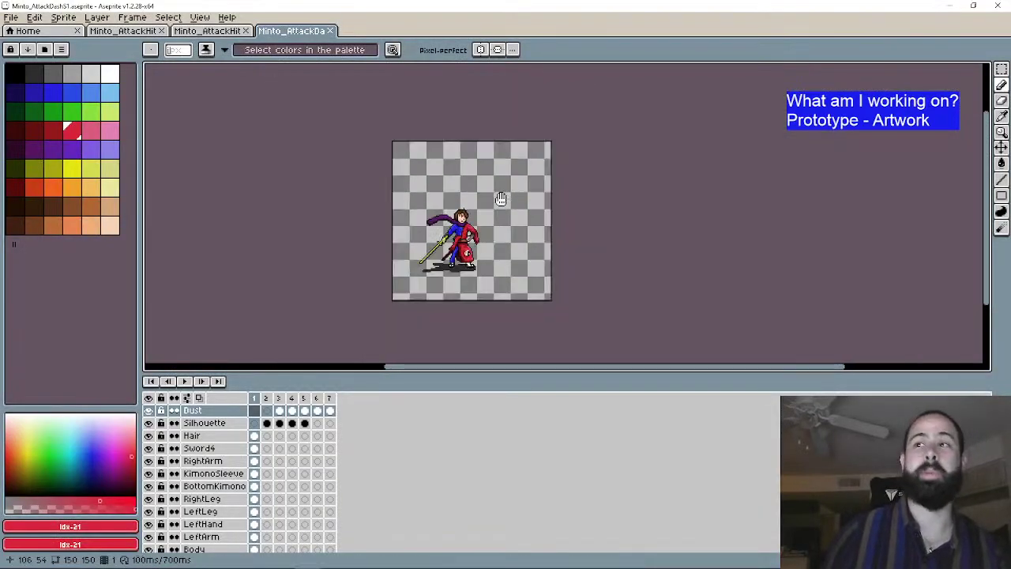
{"action": "left_click_drag", "start_coordinate": [501, 199], "coordinate": [476, 183]}
{"action": "scroll", "coordinate": [483, 180], "scroll_direction": "up", "scroll_amount": 1}
{"action": "scroll", "coordinate": [391, 261], "scroll_direction": "down", "scroll_amount": 1}
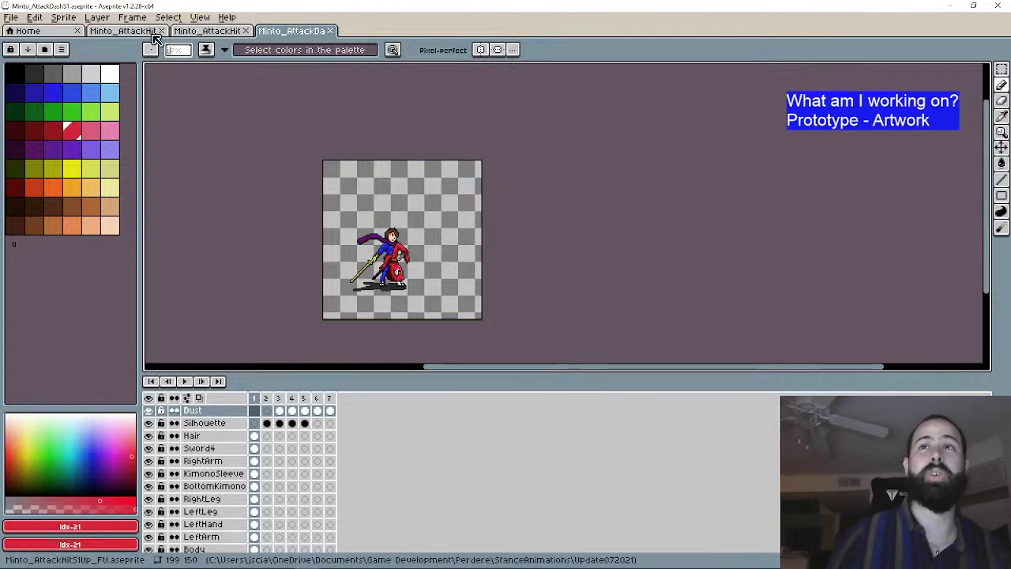
{"action": "left_click", "coordinate": [125, 31]}
{"action": "left_click", "coordinate": [207, 31]}
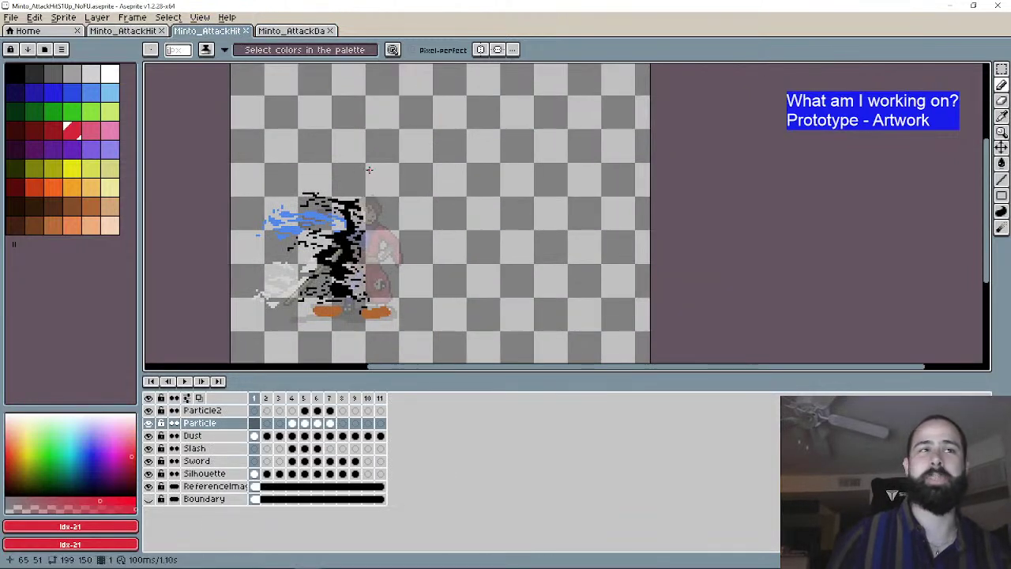
{"action": "scroll", "coordinate": [406, 158], "scroll_direction": "down", "scroll_amount": 2}
{"action": "left_click", "coordinate": [314, 32]}
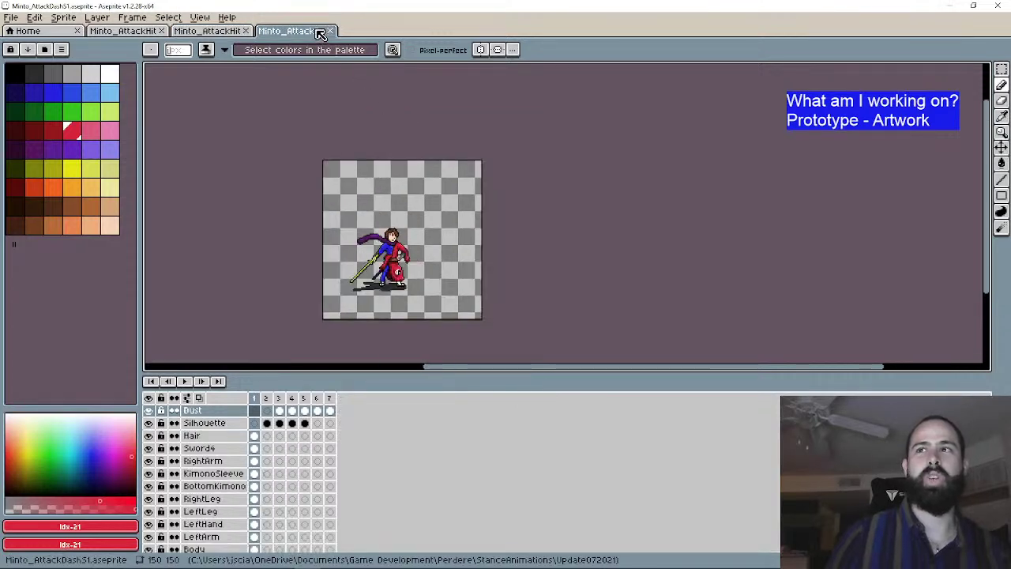
{"action": "left_click", "coordinate": [233, 31]}
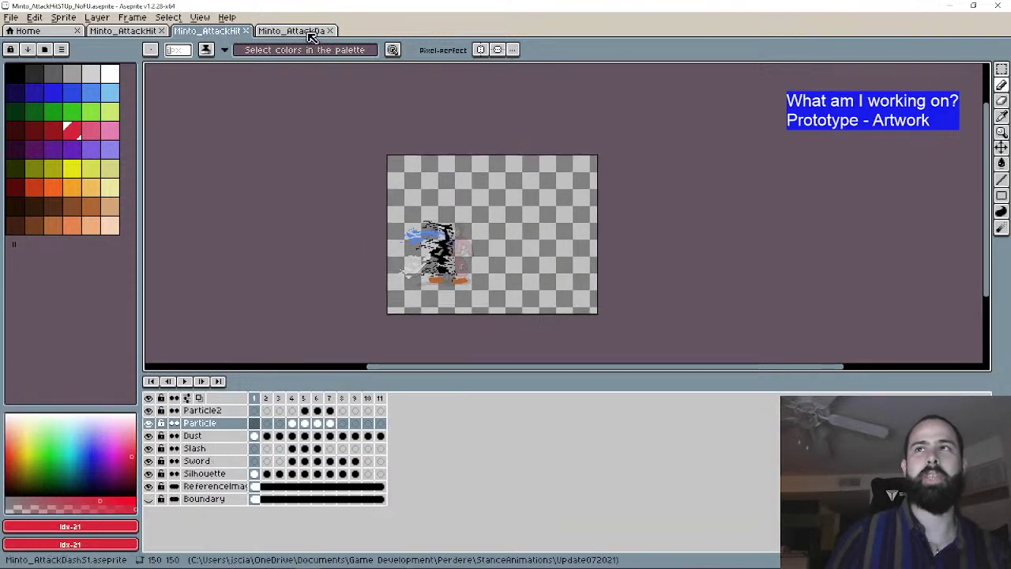
{"action": "key", "text": "ctrl+Tab"}
{"action": "key", "text": "ctrl+shift+Tab"}
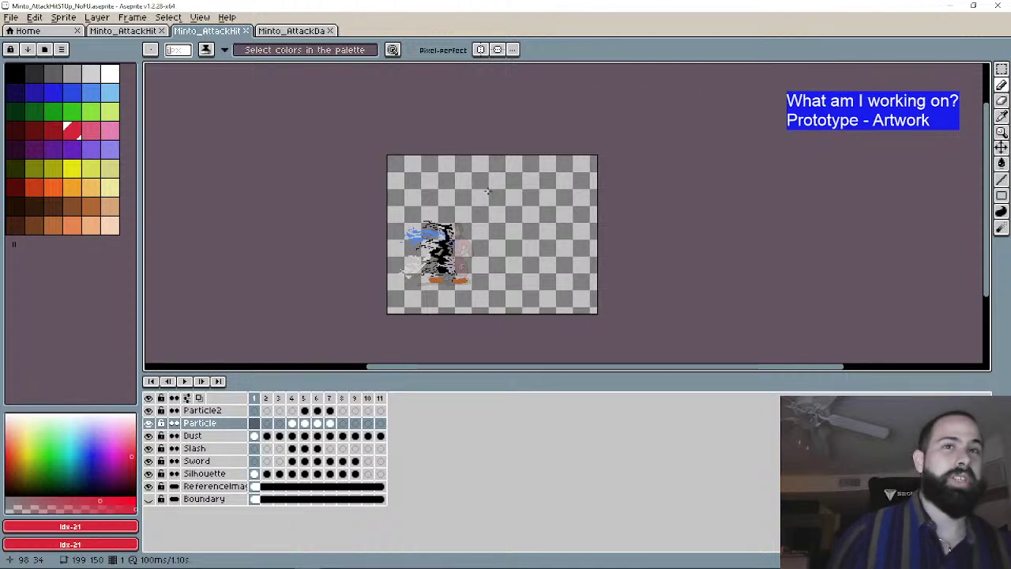
{"action": "left_click", "coordinate": [292, 30]}
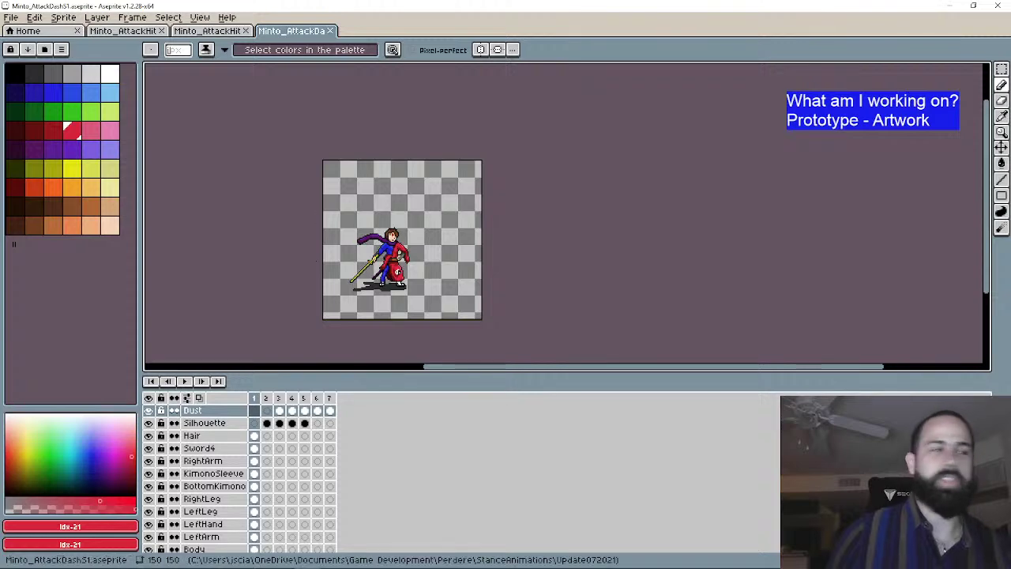
{"action": "key", "text": "alt+Tab"}
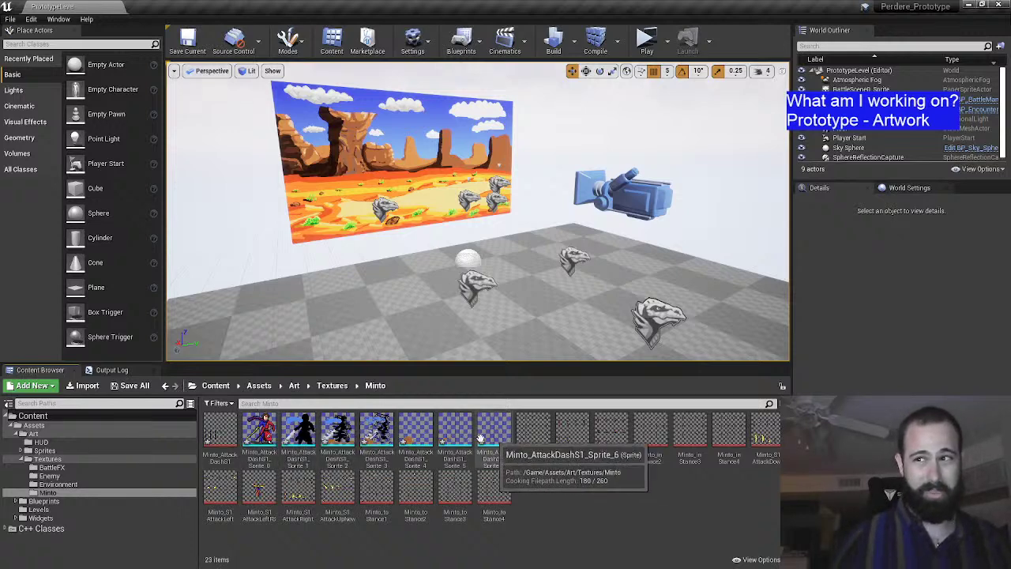
Step: Create a flipbook from the seven Minto_AttackDashS1 sprites and name it FB_Minto_AttackDashS1
{"action": "left_click", "coordinate": [480, 438]}
{"action": "left_click", "coordinate": [267, 436], "text": "shift"}
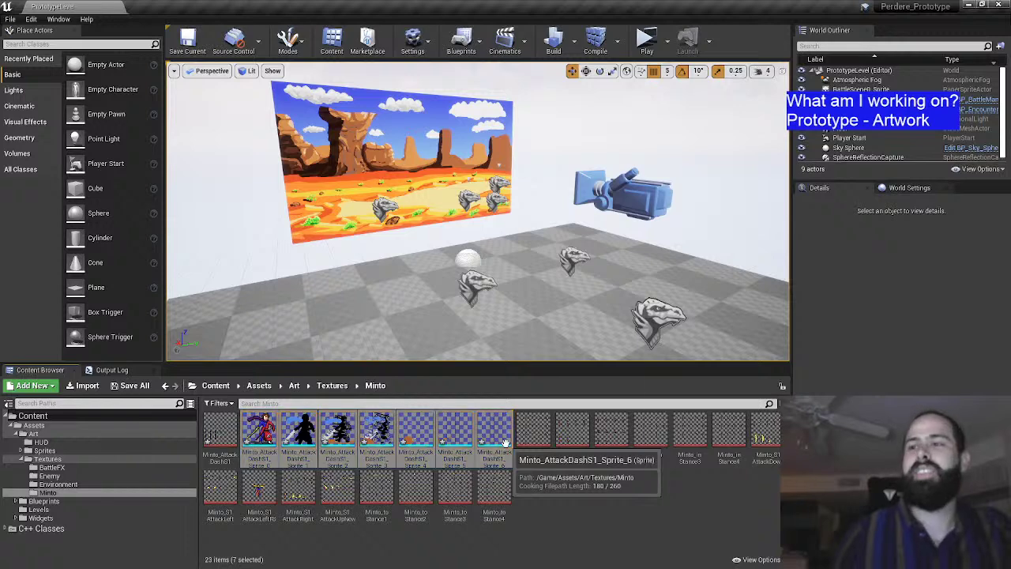
{"action": "right_click", "coordinate": [505, 440]}
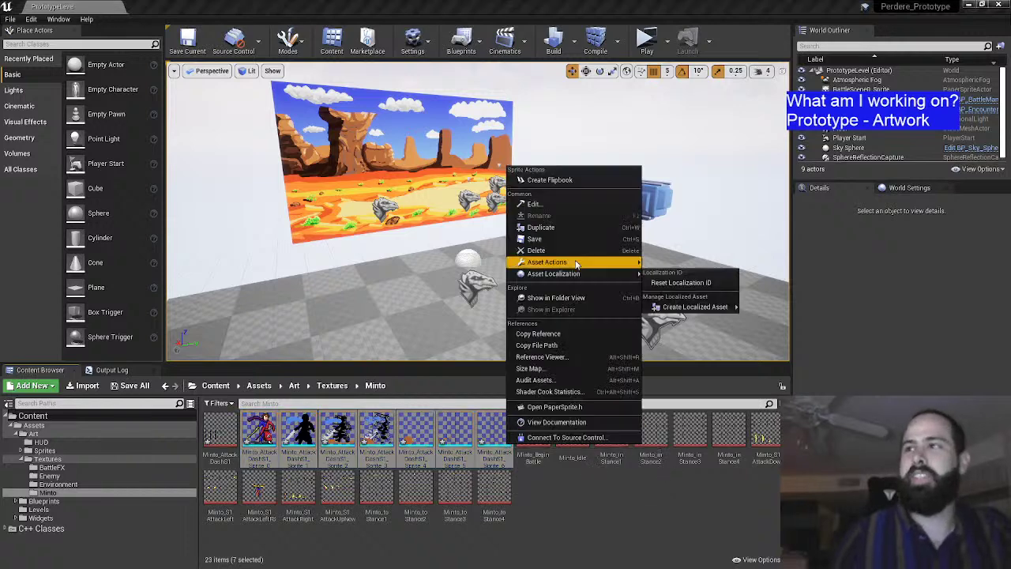
{"action": "left_click", "coordinate": [599, 183]}
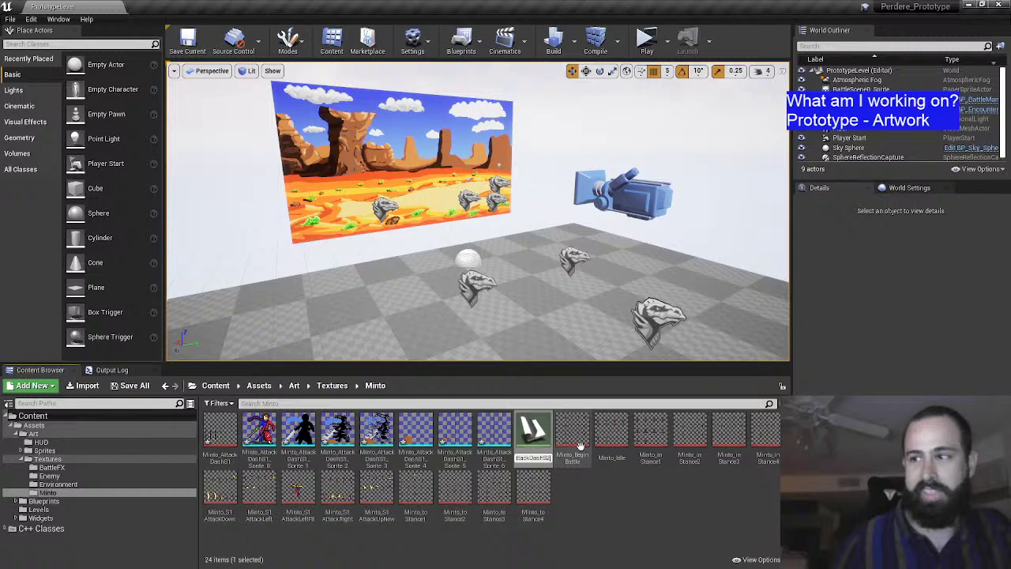
{"action": "type", "text": "1"}
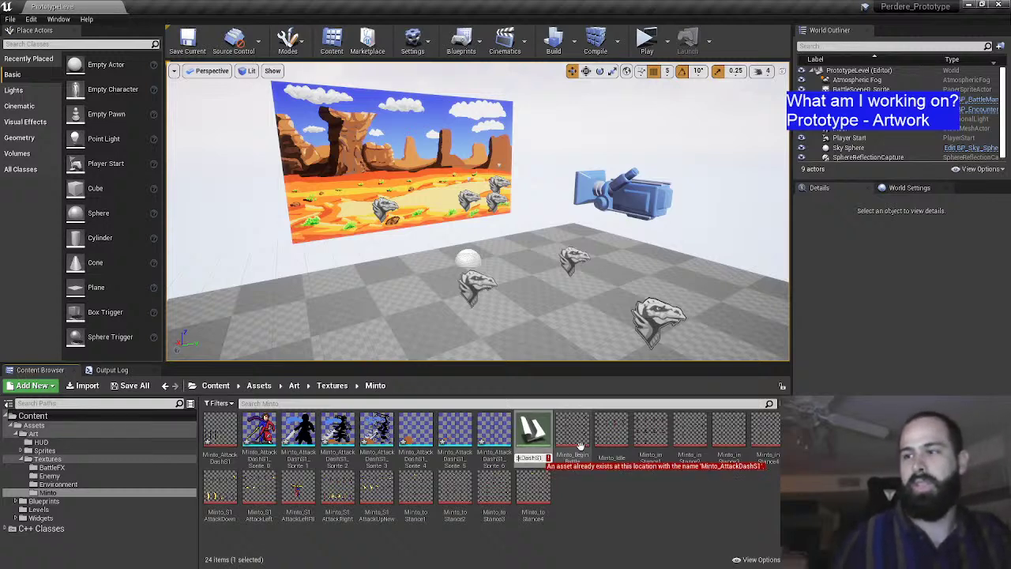
{"action": "type", "text": "FB_Minto_A"}
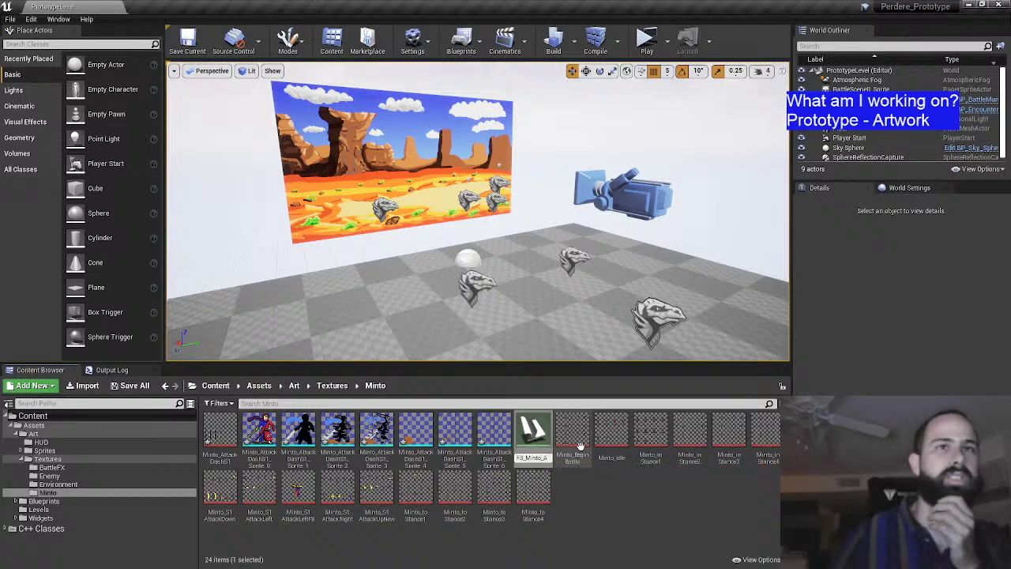
{"action": "key", "text": "Return"}
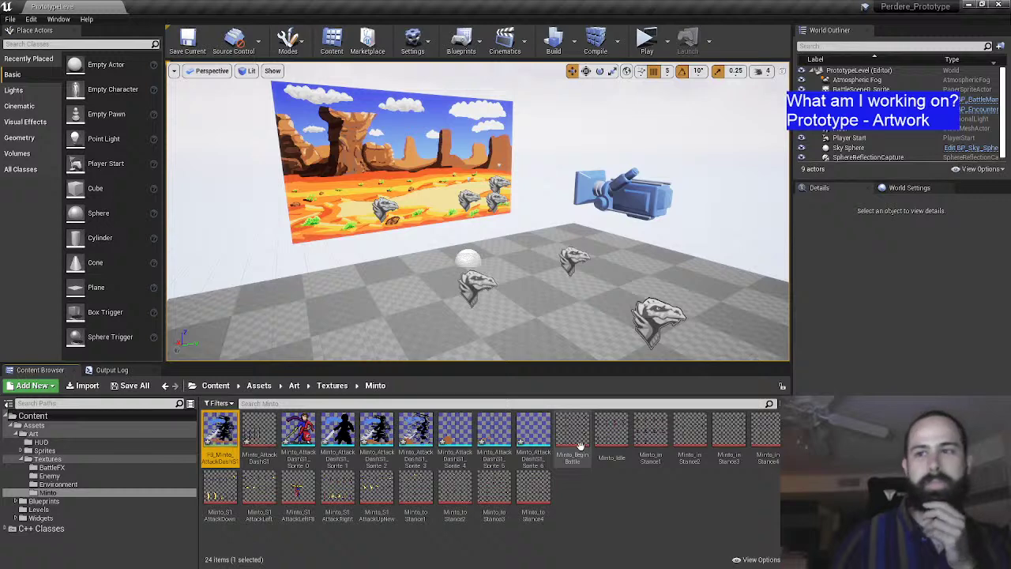
Step: Open the FB_Minto_AttackDashS1 flipbook and examine its animation up close as it plays
{"action": "double_click", "coordinate": [220, 433]}
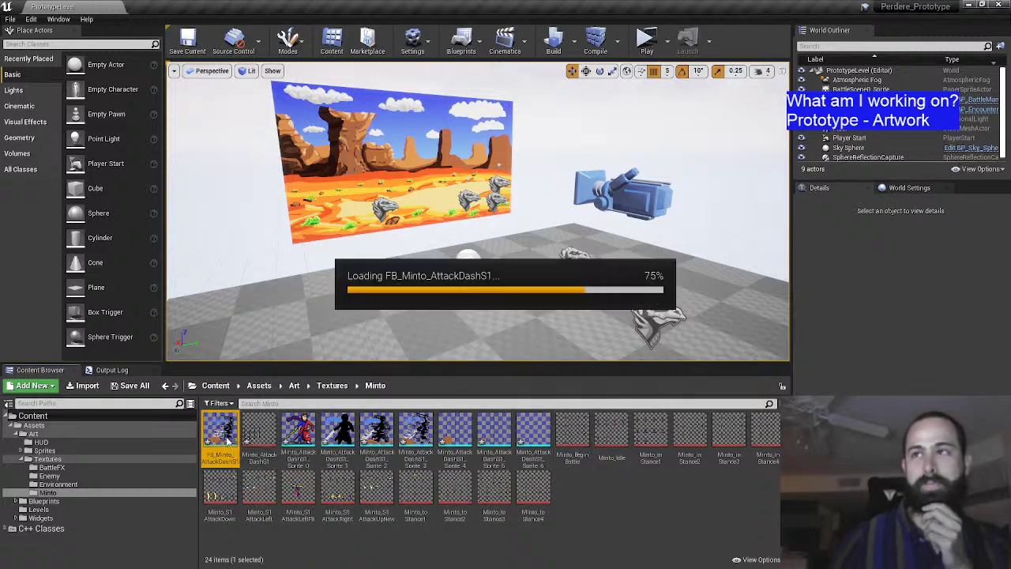
{"action": "scroll", "coordinate": [464, 268], "scroll_direction": "up", "scroll_amount": 2}
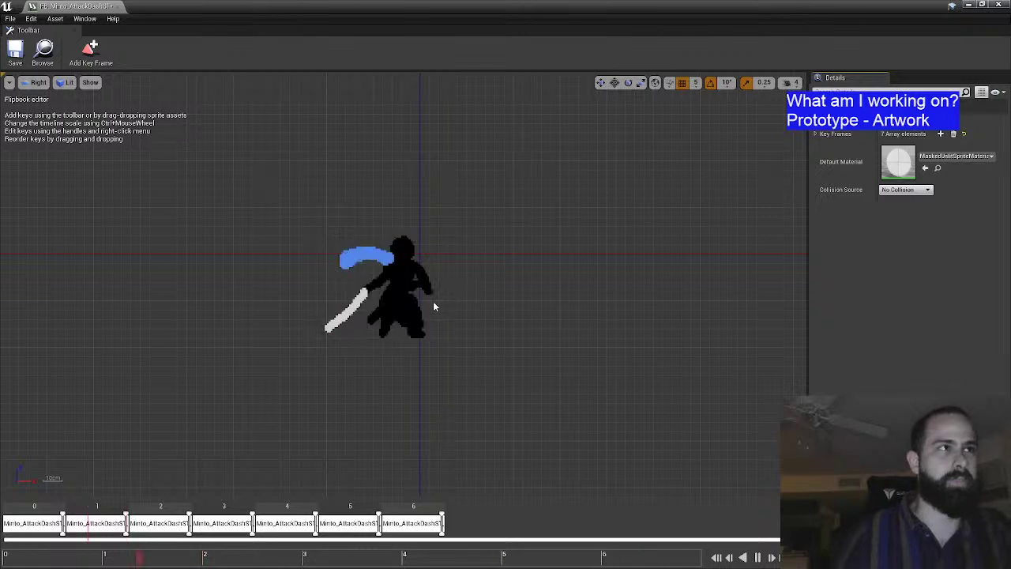
{"action": "scroll", "coordinate": [473, 302], "scroll_direction": "up", "scroll_amount": 1}
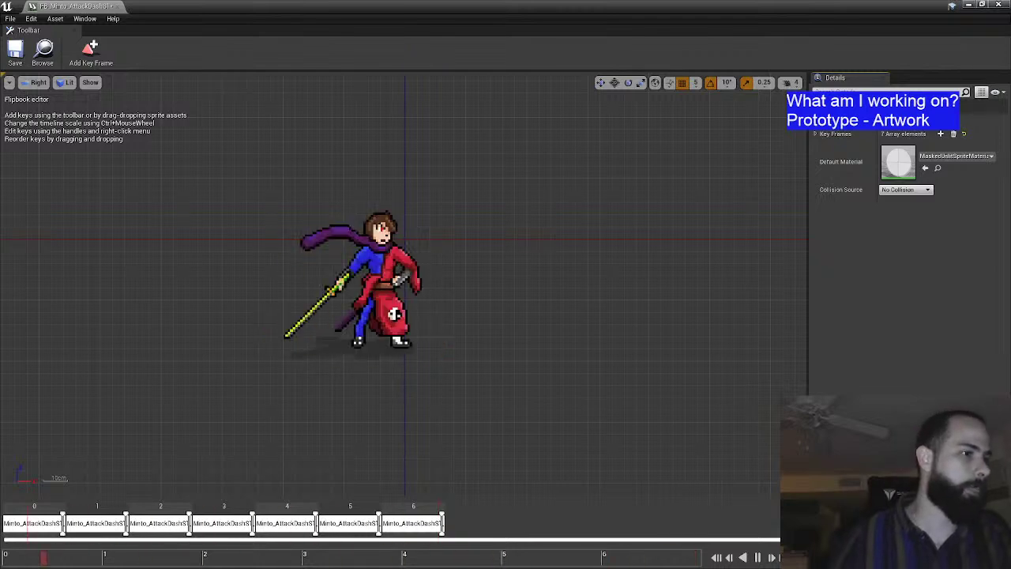
Step: Switch to Aseprite, play the Minto_AttackDashS1 animation, and compare its playback speed with the Unreal flipbook
{"action": "key", "text": "alt+Tab"}
{"action": "key", "text": "plus"}
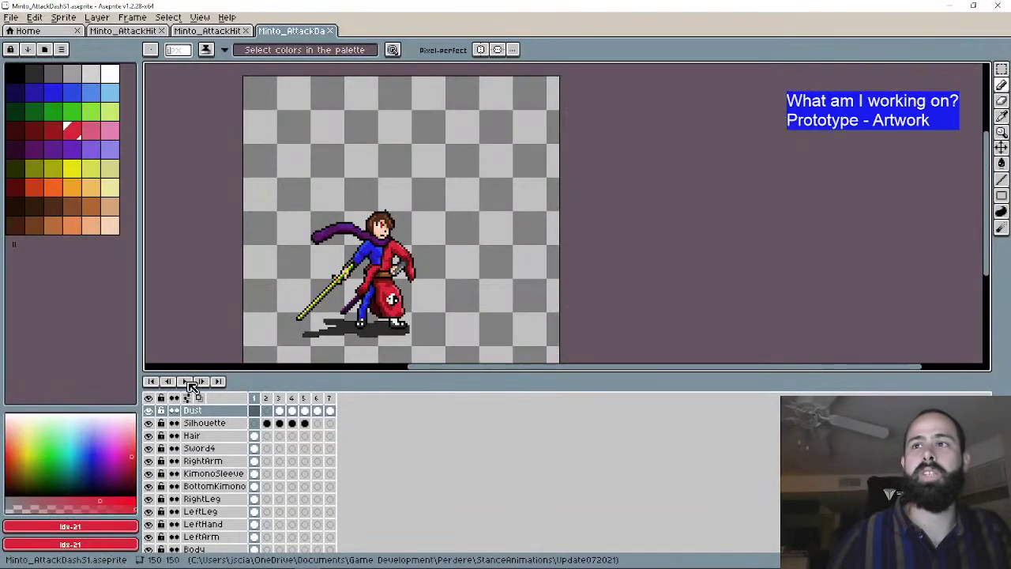
{"action": "left_click", "coordinate": [184, 385]}
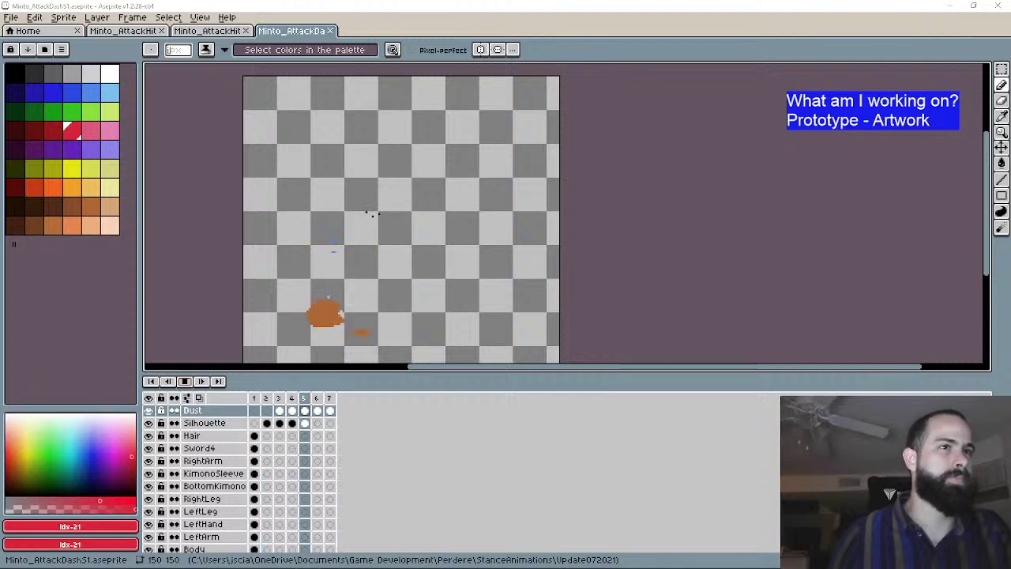
{"action": "key", "text": "alt+Tab"}
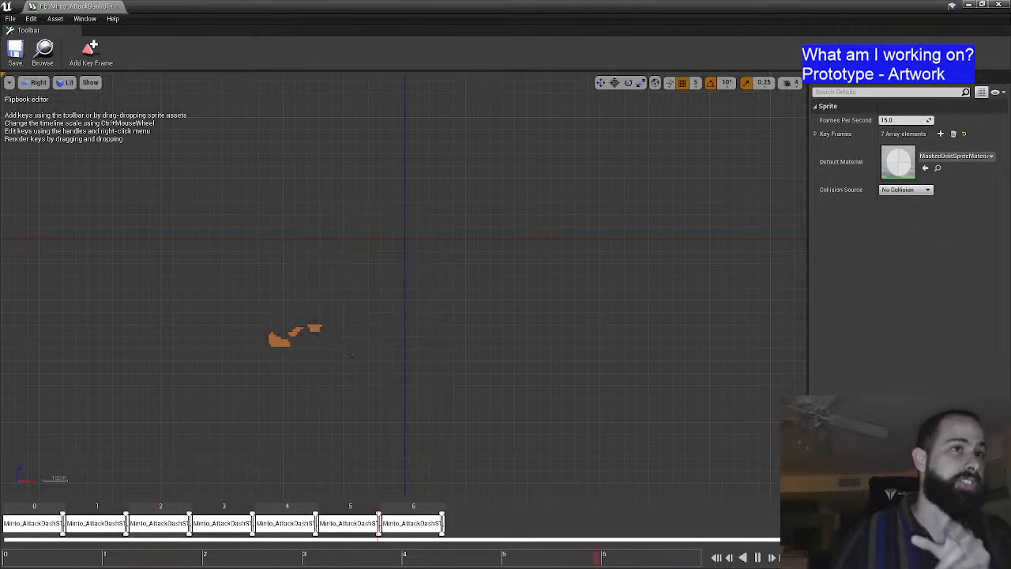
Step: In Aseprite, set the duration of all seven frames to 50 milliseconds and preview the animation
{"action": "key", "text": "alt+Tab"}
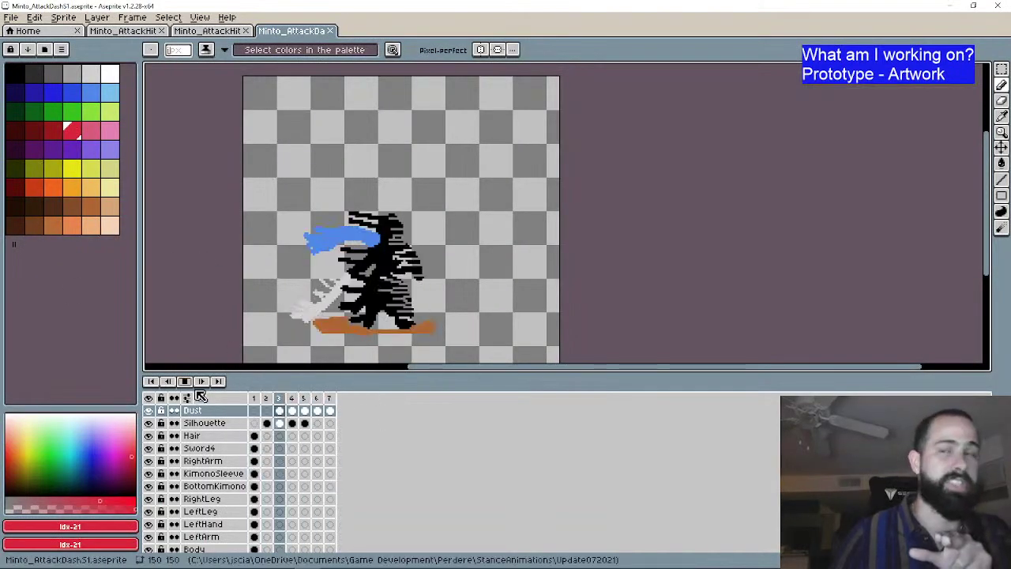
{"action": "left_click", "coordinate": [324, 398], "text": "shift"}
{"action": "left_click", "coordinate": [330, 398], "text": "shift"}
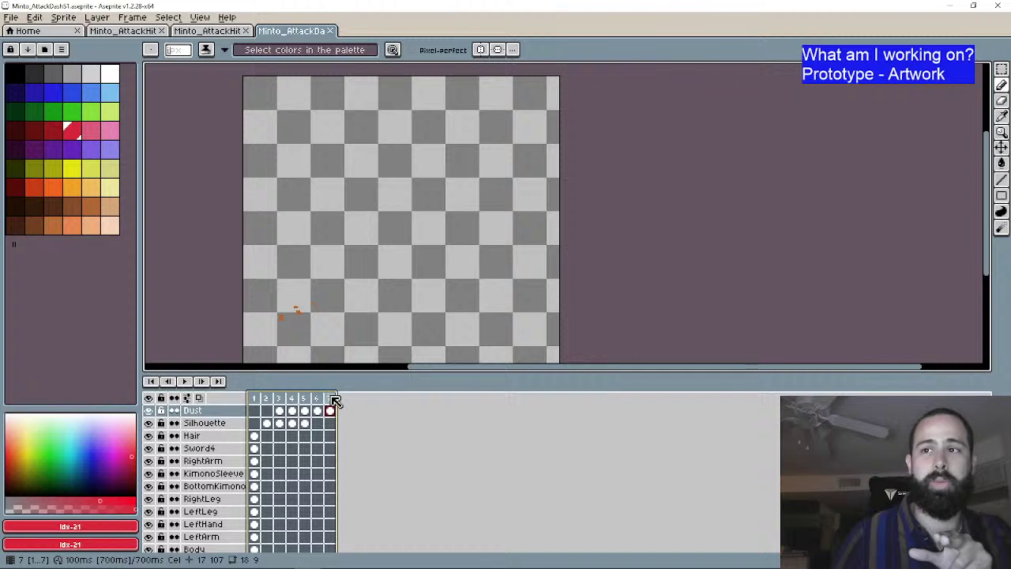
{"action": "right_click", "coordinate": [334, 399]}
{"action": "left_click", "coordinate": [351, 401]}
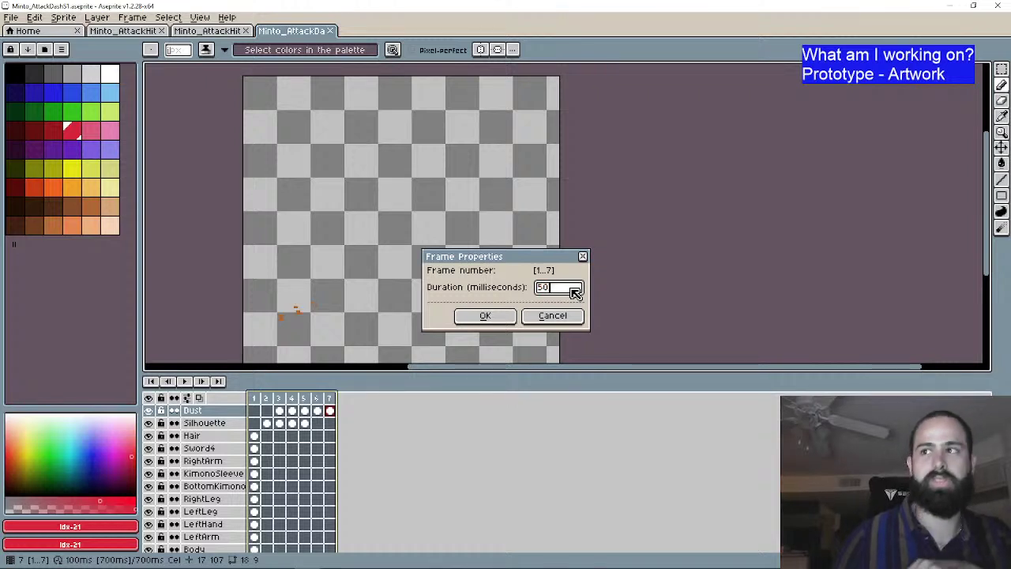
{"action": "type", "text": "50"}
{"action": "key", "text": "Return"}
{"action": "left_click", "coordinate": [184, 381]}
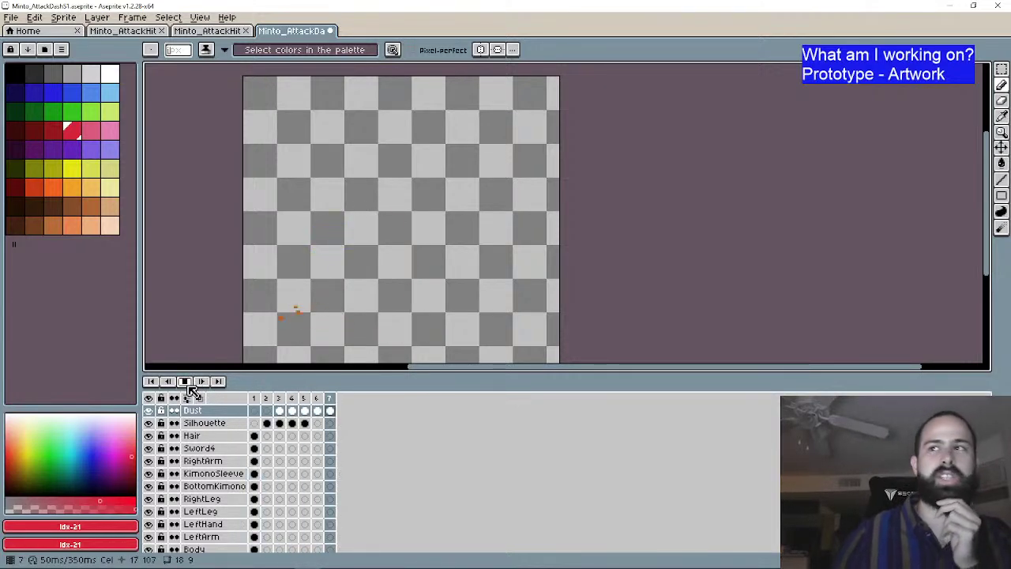
{"action": "left_click", "coordinate": [187, 383]}
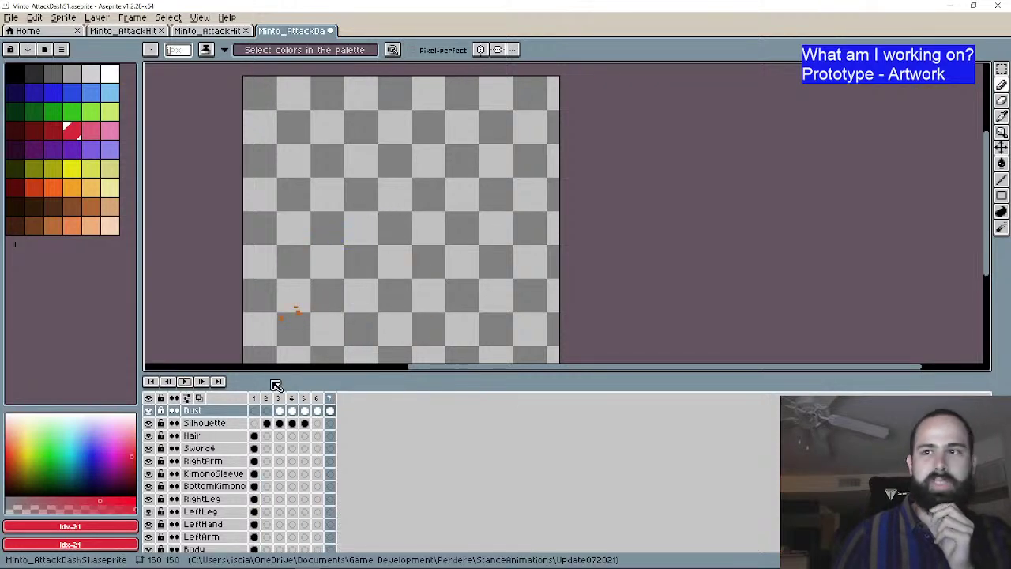
Step: Set the duration of frames 1 to 7 to 80 milliseconds and preview the dash animation
{"action": "left_click", "coordinate": [260, 399]}
{"action": "left_click_drag", "start_coordinate": [260, 399], "coordinate": [329, 398]}
{"action": "right_click", "coordinate": [329, 398]}
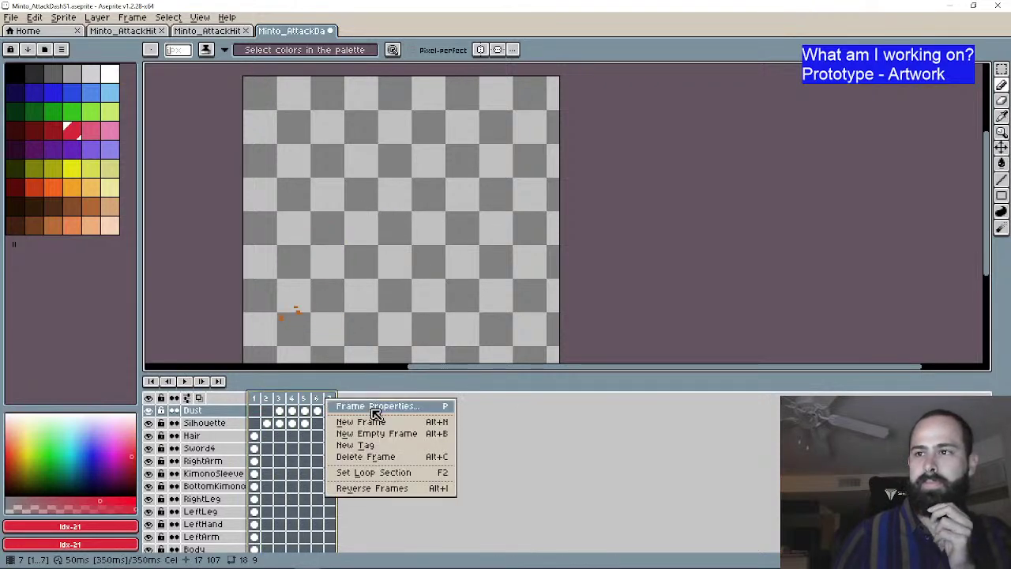
{"action": "left_click", "coordinate": [363, 411]}
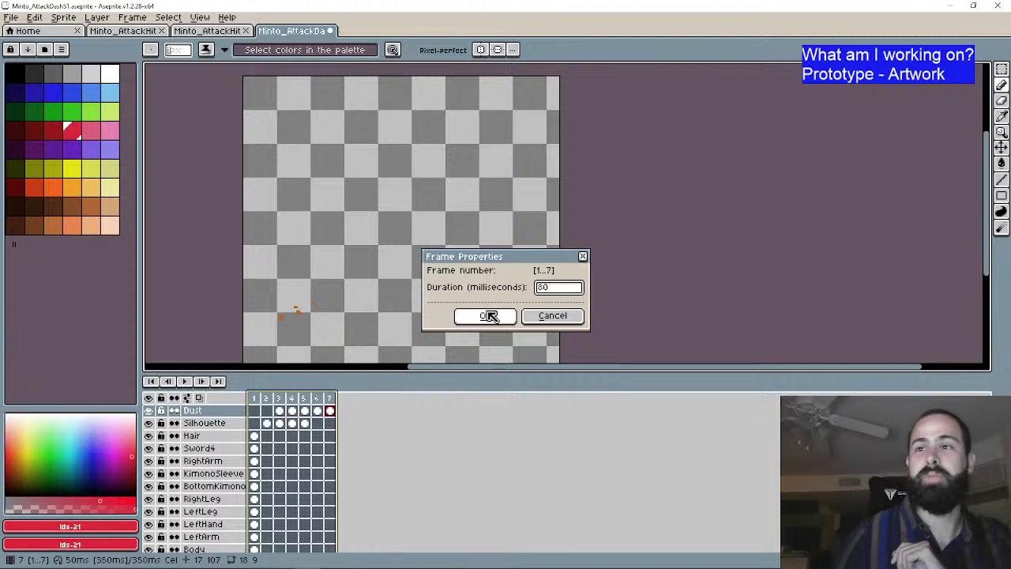
{"action": "left_click", "coordinate": [489, 316]}
{"action": "left_click", "coordinate": [186, 381]}
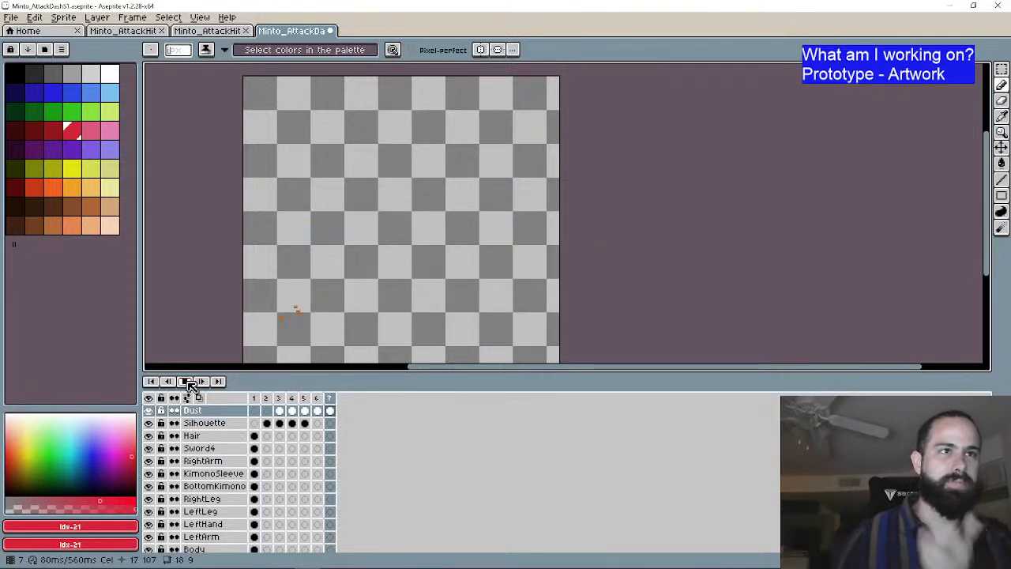
{"action": "left_click", "coordinate": [188, 382]}
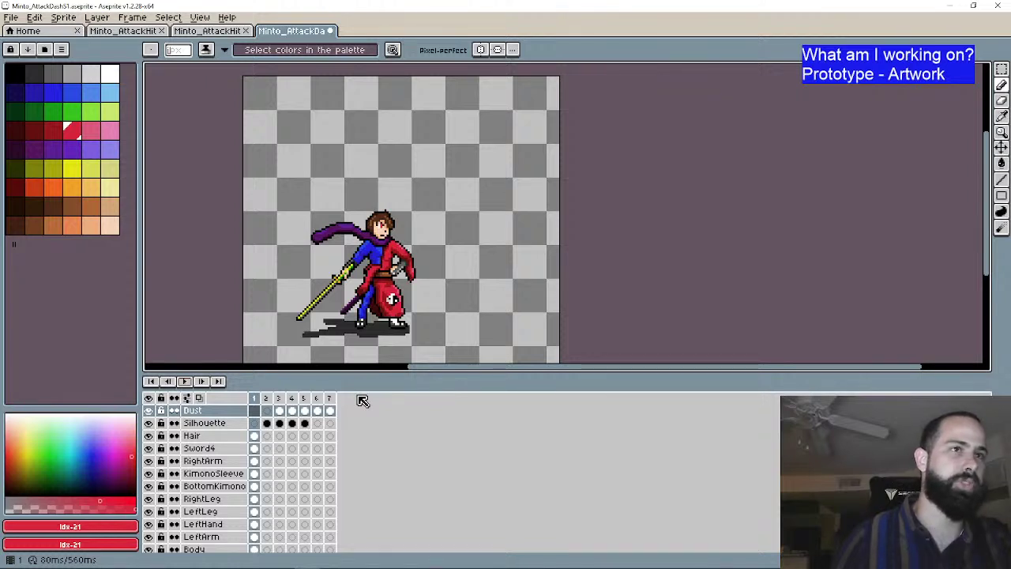
Step: Set the duration of all seven frames to 100 milliseconds and play the animation from frame 1
{"action": "left_click_drag", "start_coordinate": [253, 397], "coordinate": [330, 397]}
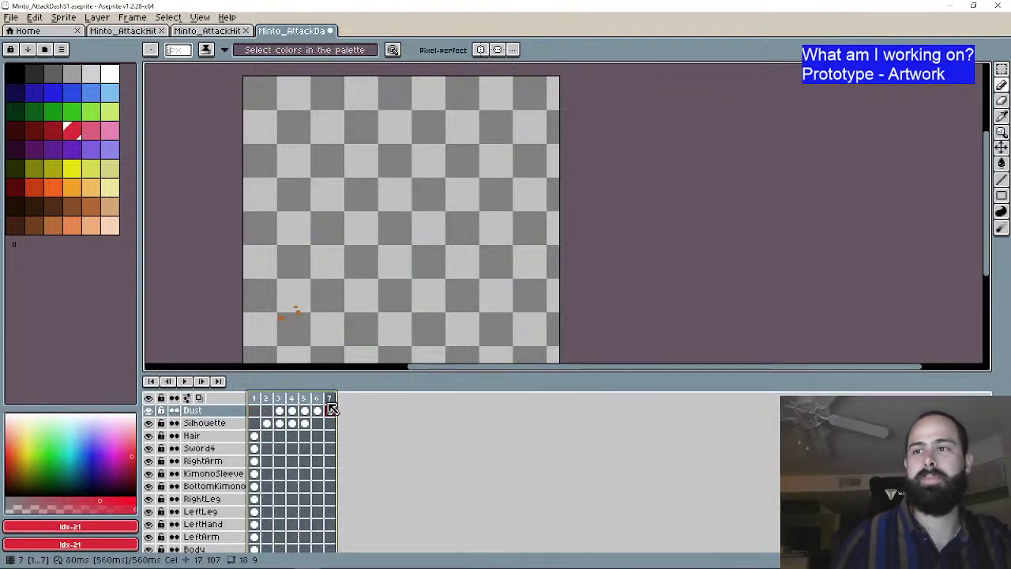
{"action": "right_click", "coordinate": [334, 400]}
{"action": "left_click", "coordinate": [372, 407]}
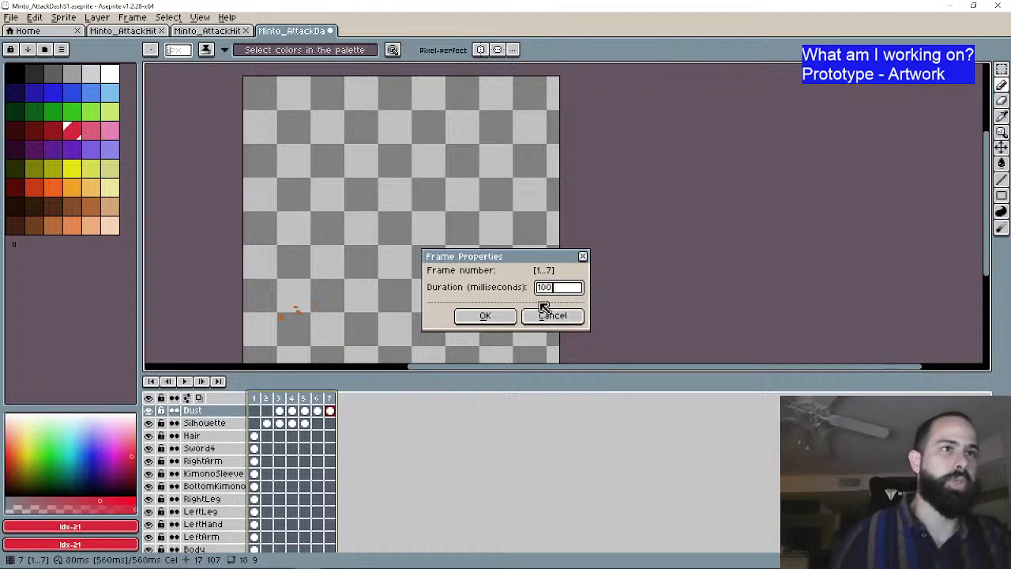
{"action": "type", "text": "100"}
{"action": "key", "text": "Return"}
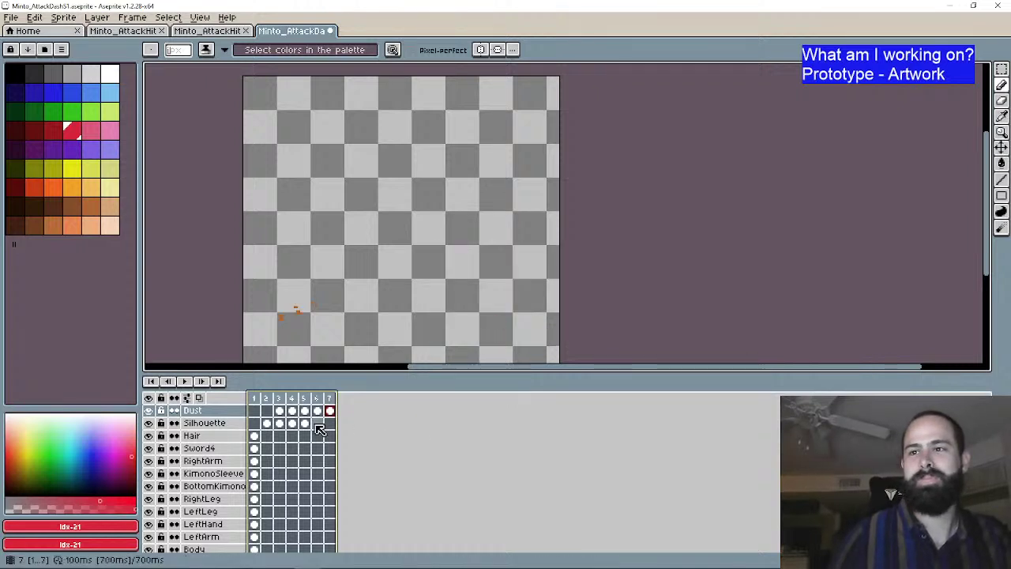
{"action": "left_click", "coordinate": [254, 401]}
{"action": "left_click", "coordinate": [184, 381]}
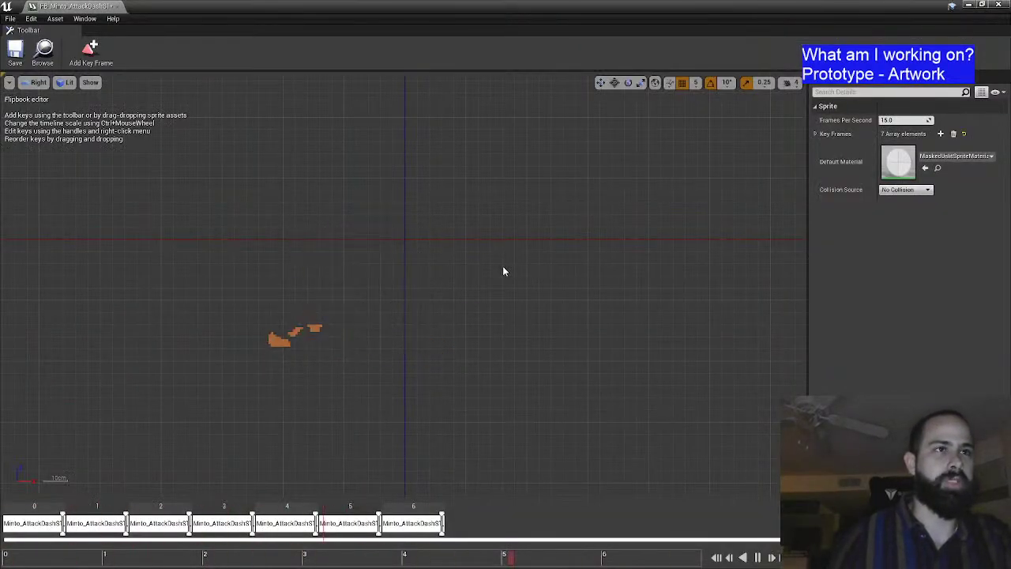
Step: In the Unreal flipbook editor, set the dash flipbook's Frames Per Second to 10 and save it
{"action": "left_click", "coordinate": [898, 120]}
{"action": "type", "text": "10"}
{"action": "key", "text": "Return"}
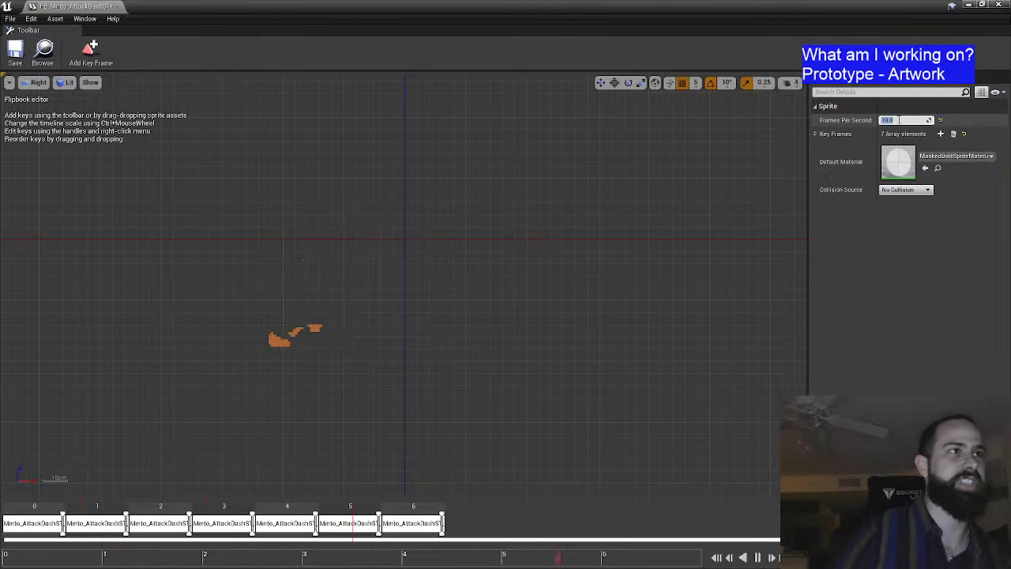
{"action": "key", "text": "Return"}
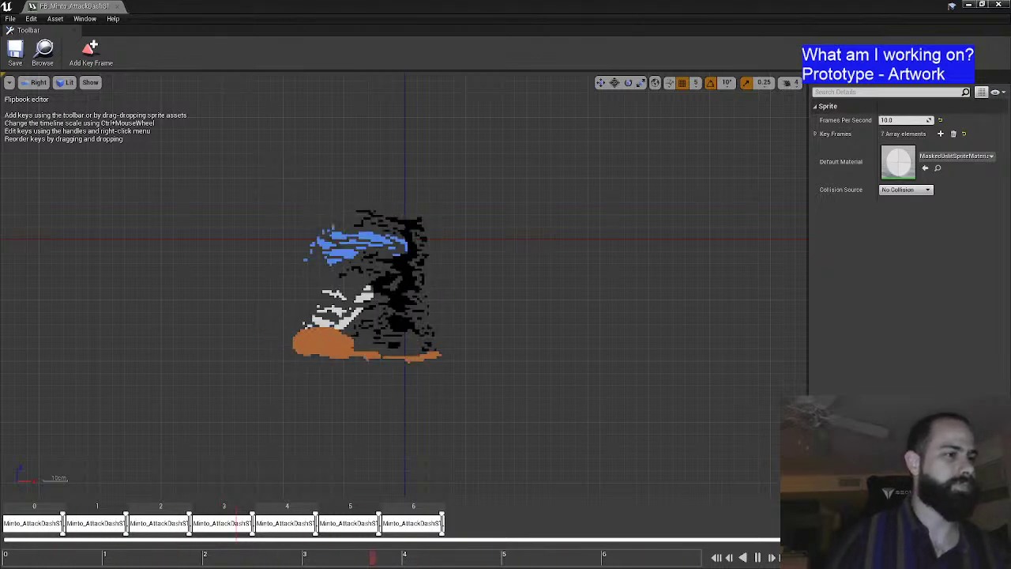
Step: Switch to Aseprite and play the dash animation to check its timing against the flipbook, then stop playback
{"action": "key", "text": "alt+Tab"}
{"action": "left_click", "coordinate": [185, 381]}
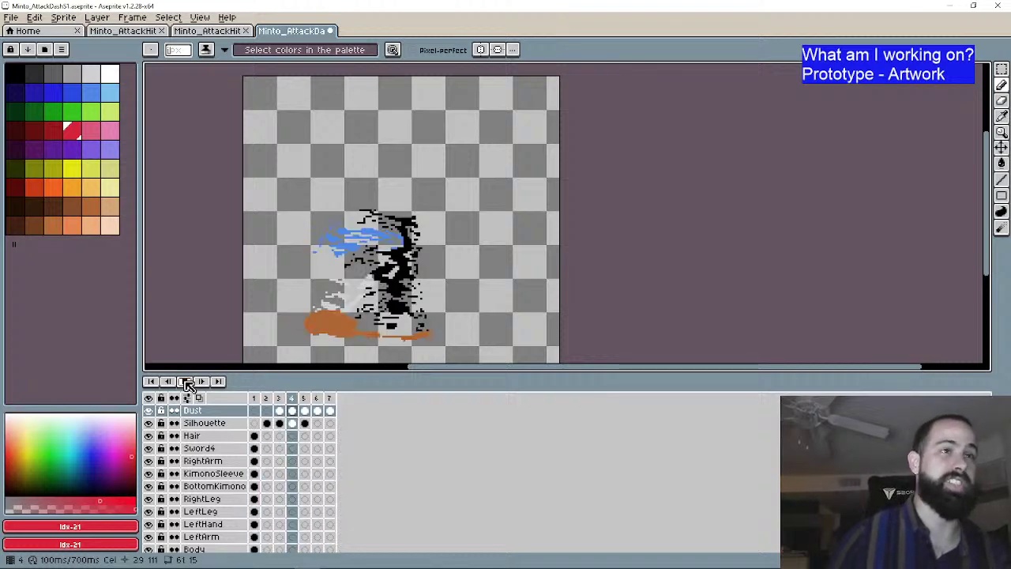
{"action": "left_click", "coordinate": [187, 381]}
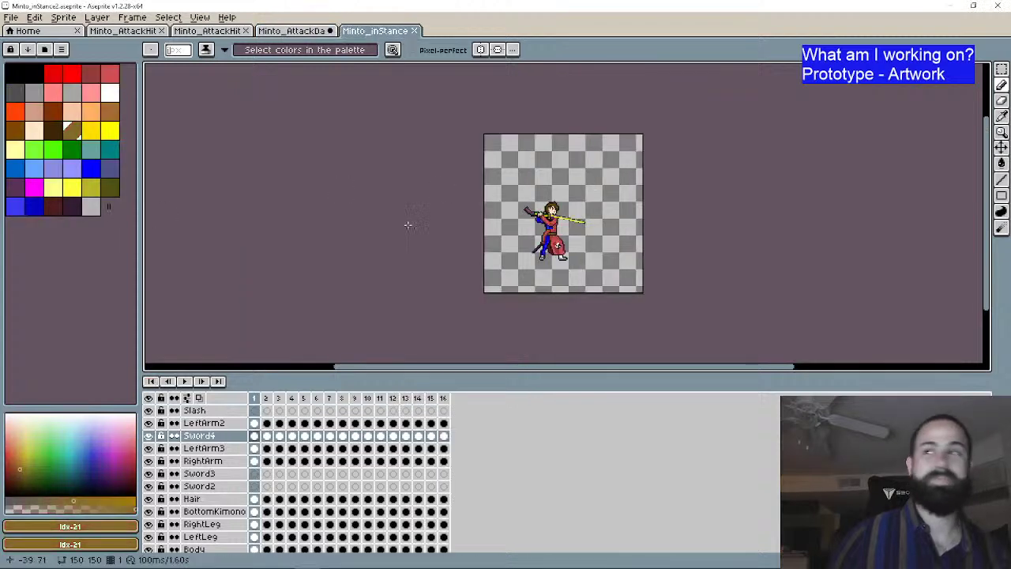
Step: Compare the character artwork in Minto_inStance2 with the first frame of Minto_AttackDashS1
{"action": "scroll", "coordinate": [409, 224], "scroll_direction": "up", "scroll_amount": 3}
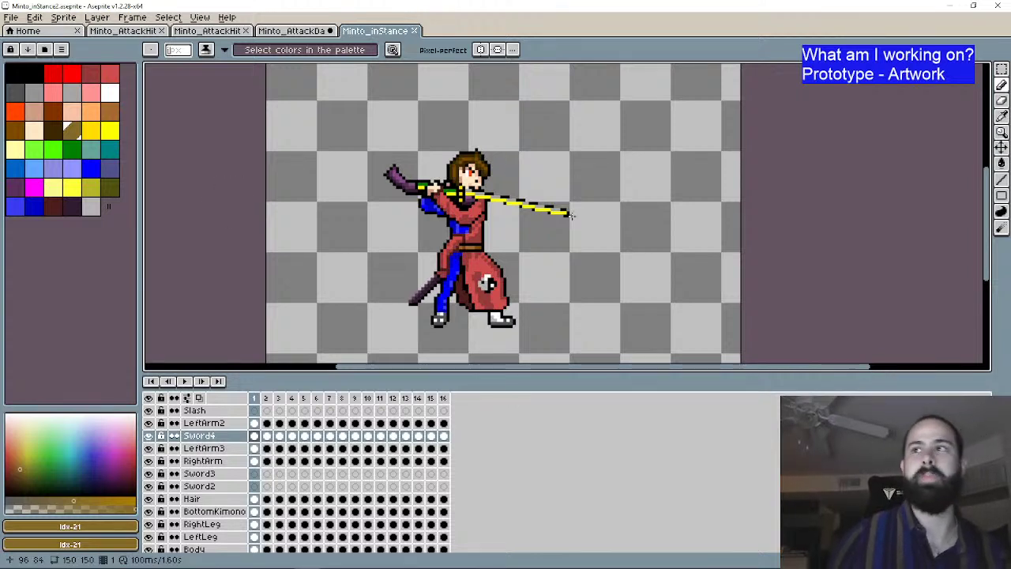
{"action": "left_click", "coordinate": [291, 30]}
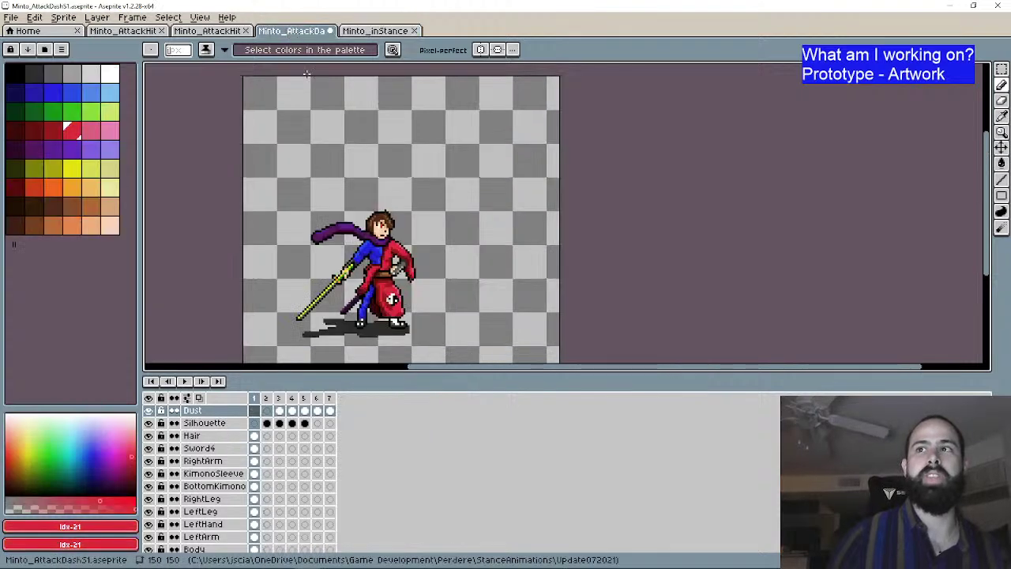
{"action": "scroll", "coordinate": [379, 205], "scroll_direction": "up", "scroll_amount": 1}
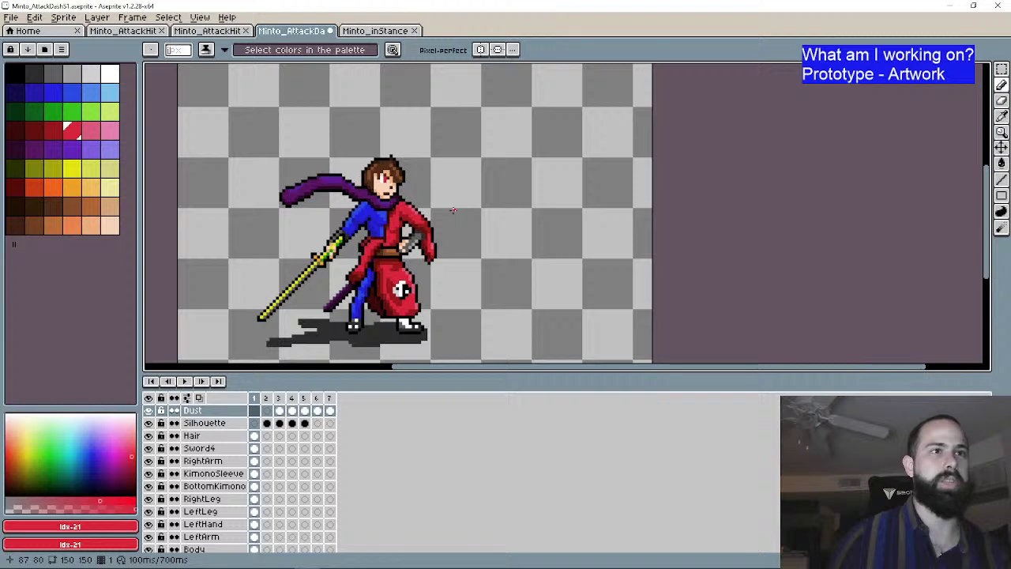
{"action": "left_click", "coordinate": [375, 30]}
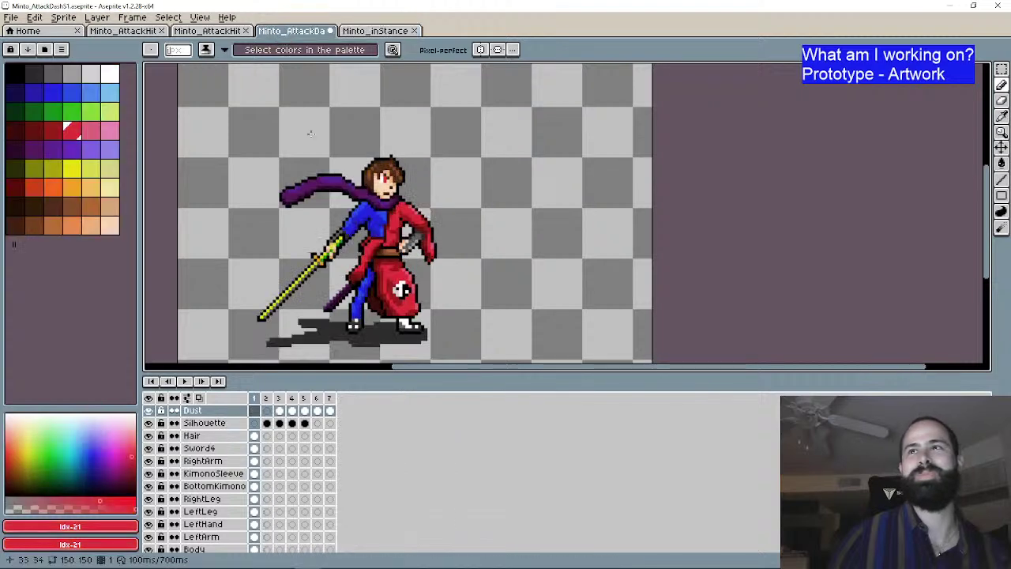
{"action": "left_click", "coordinate": [291, 30]}
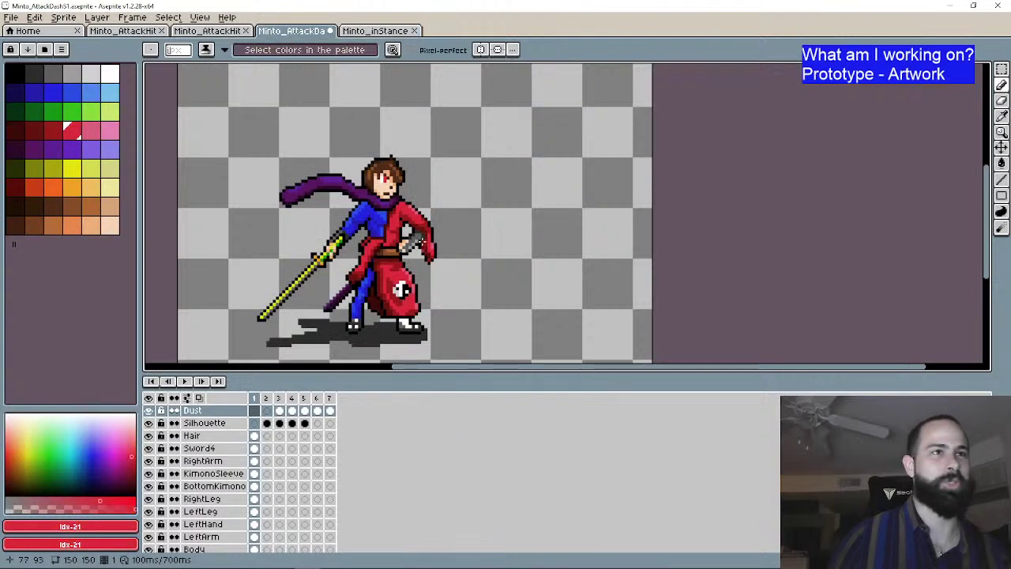
{"action": "left_click", "coordinate": [398, 30]}
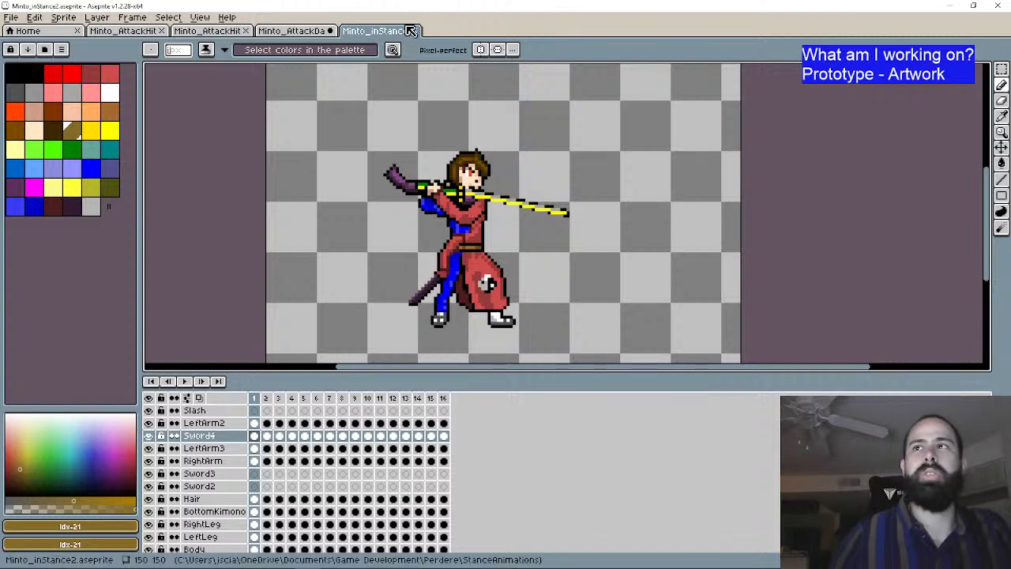
Step: Close Minto_inStance2 in Aseprite, switch to Unreal Editor, dock the FB_Minto_AttackDashS1 flipbook editor in the main window and close it
{"action": "left_click", "coordinate": [416, 31]}
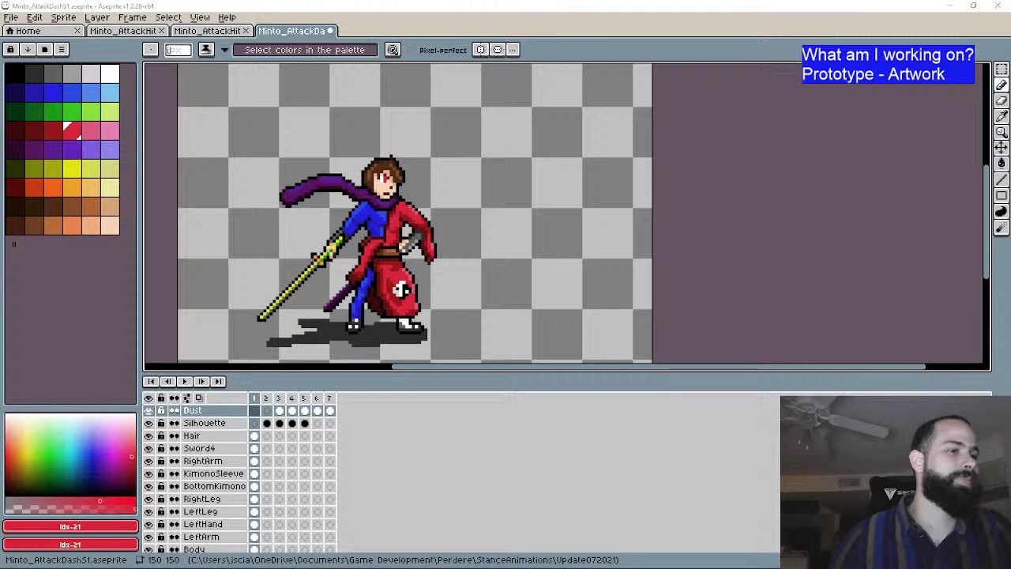
{"action": "key", "text": "alt+Tab"}
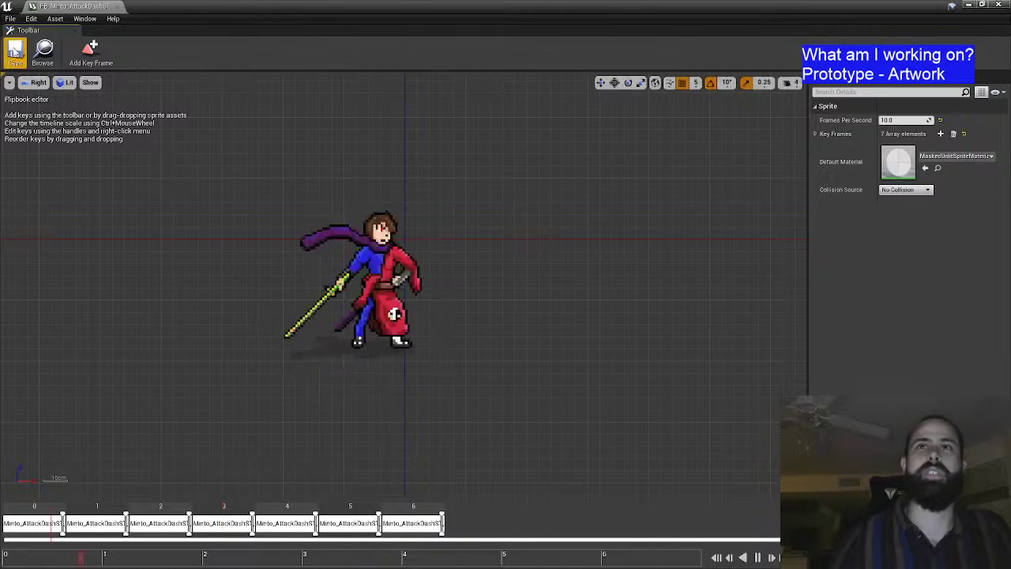
{"action": "left_click_drag", "start_coordinate": [105, 8], "coordinate": [272, 7]}
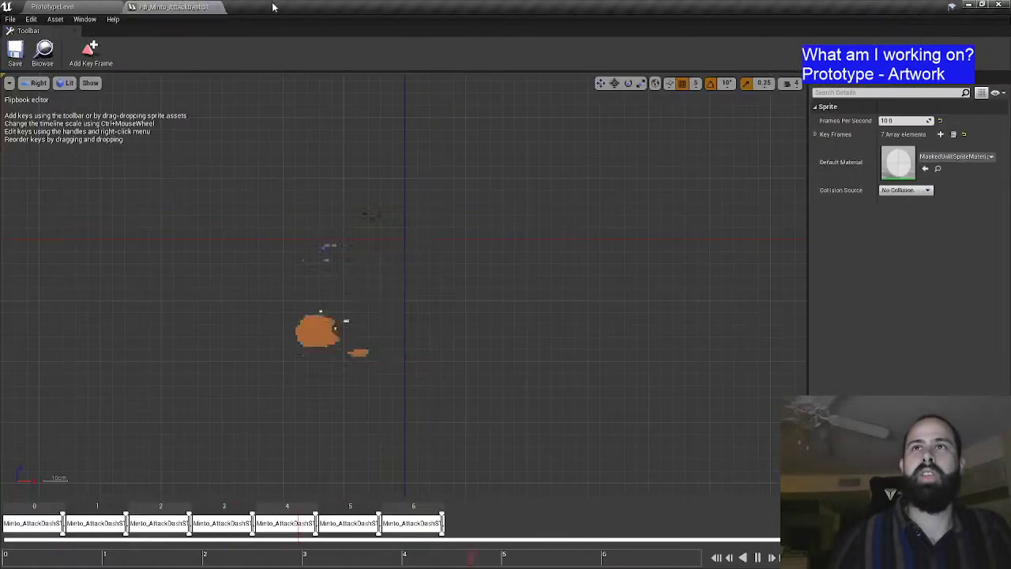
{"action": "left_click", "coordinate": [218, 7]}
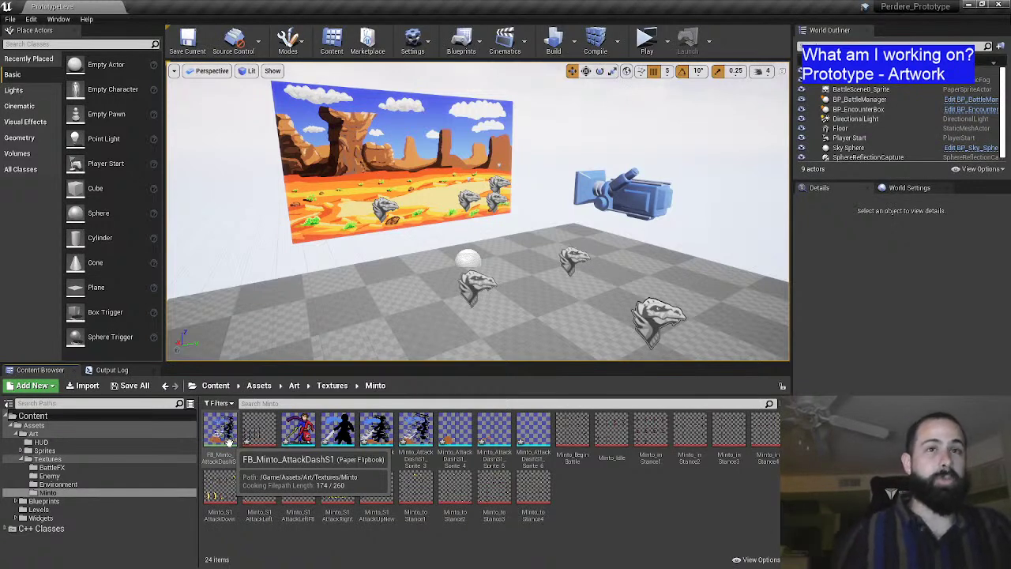
Step: Expand the Sprites folder and select Minto_AttackDashS1_Sprite_0 through Sprite_6 in the Textures/Minto folder
{"action": "left_click", "coordinate": [299, 432]}
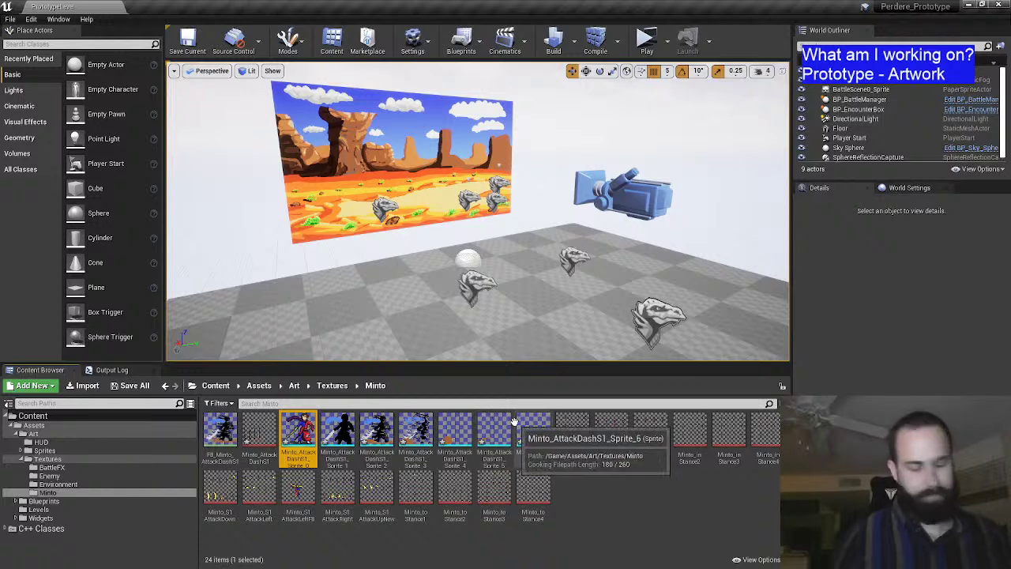
{"action": "left_click", "coordinate": [515, 425], "text": "shift"}
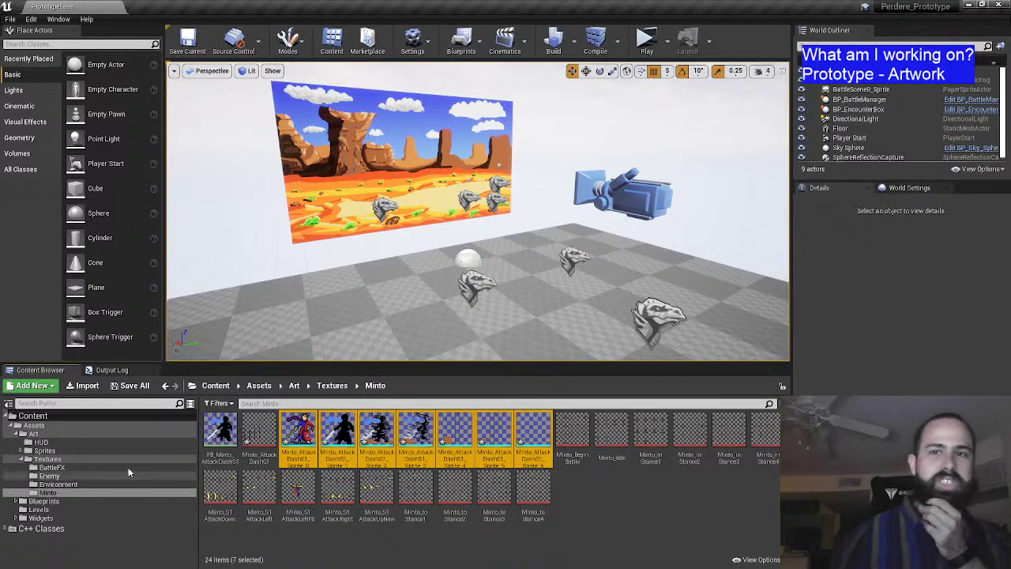
{"action": "left_click", "coordinate": [45, 450]}
{"action": "left_click", "coordinate": [20, 451]}
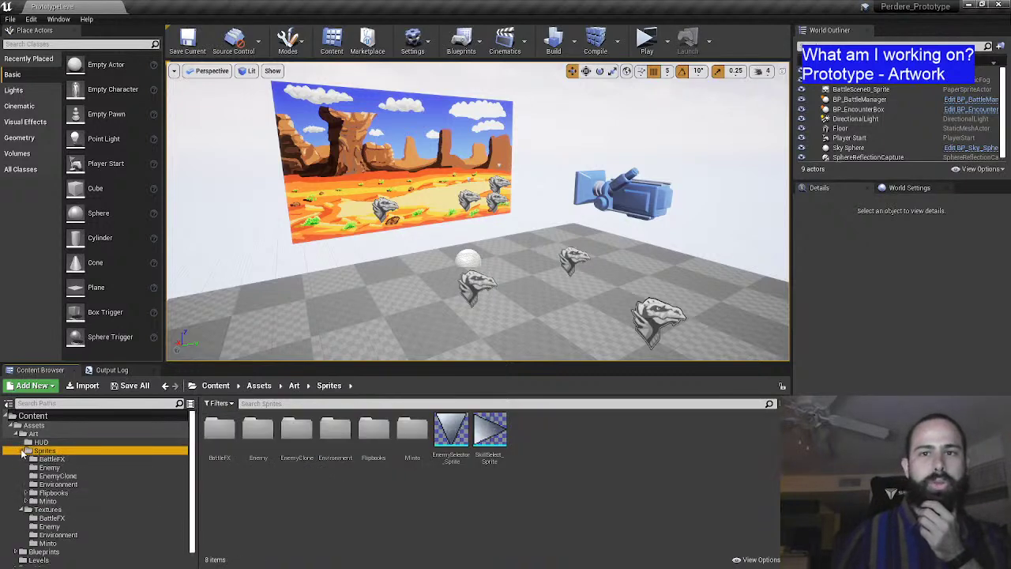
{"action": "left_click", "coordinate": [71, 510]}
{"action": "double_click", "coordinate": [337, 430]}
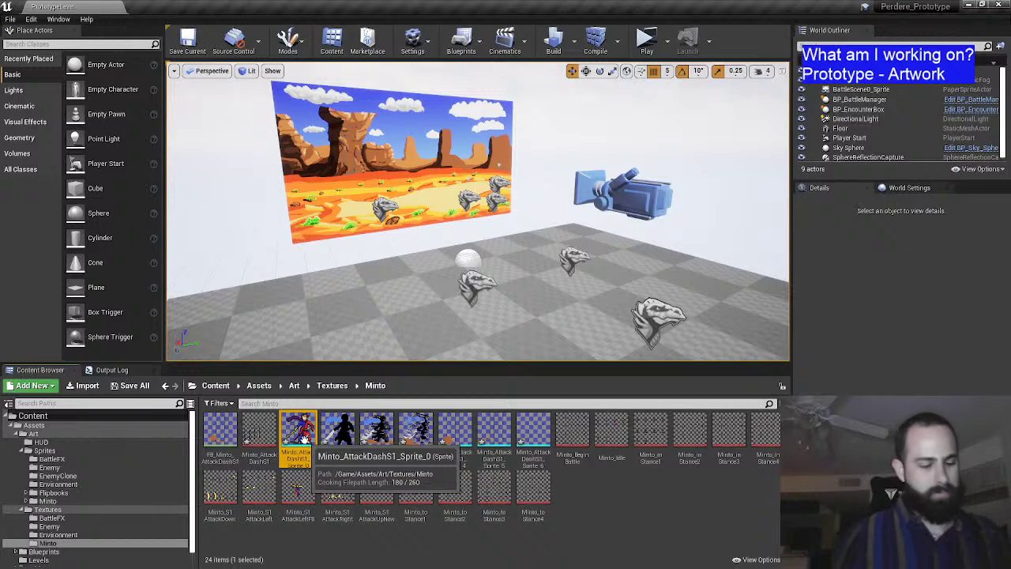
{"action": "left_click", "coordinate": [542, 425], "text": "shift"}
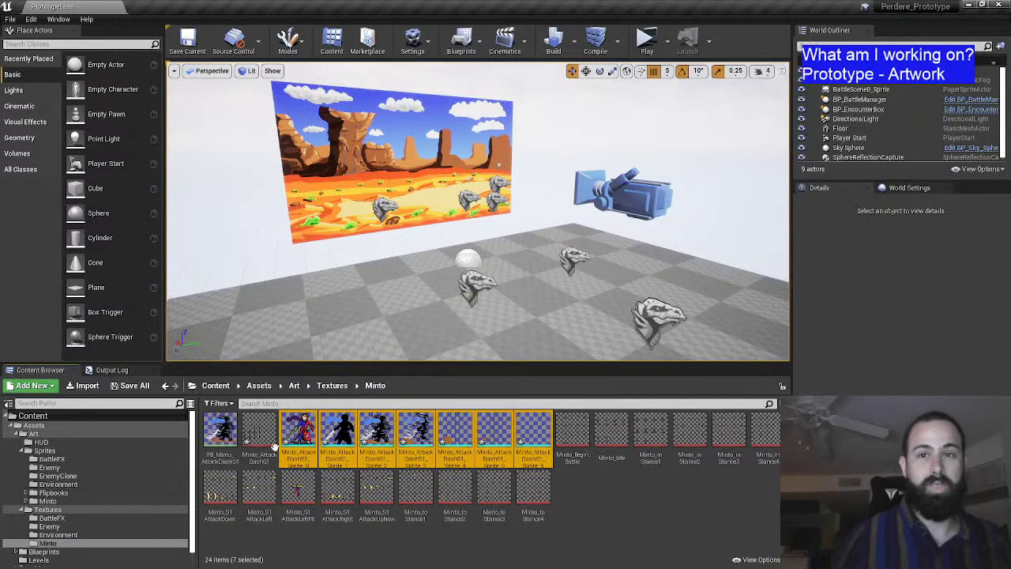
Step: Browse the Sprites/Minto/Stance1 subfolders and view the contents of the AttackUp folder
{"action": "left_click", "coordinate": [26, 502]}
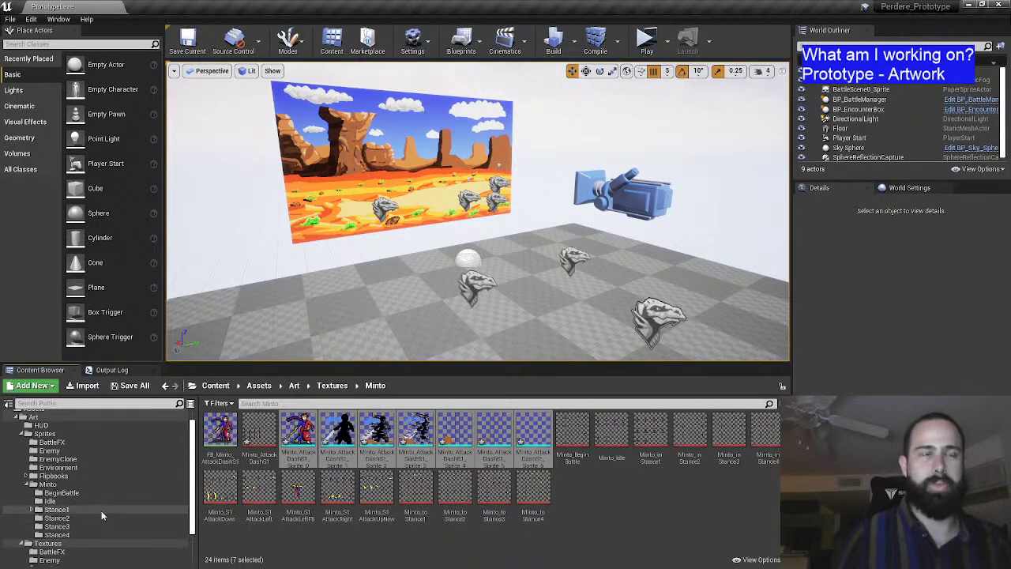
{"action": "left_click", "coordinate": [31, 509]}
{"action": "scroll", "coordinate": [32, 511], "scroll_direction": "down", "scroll_amount": 1}
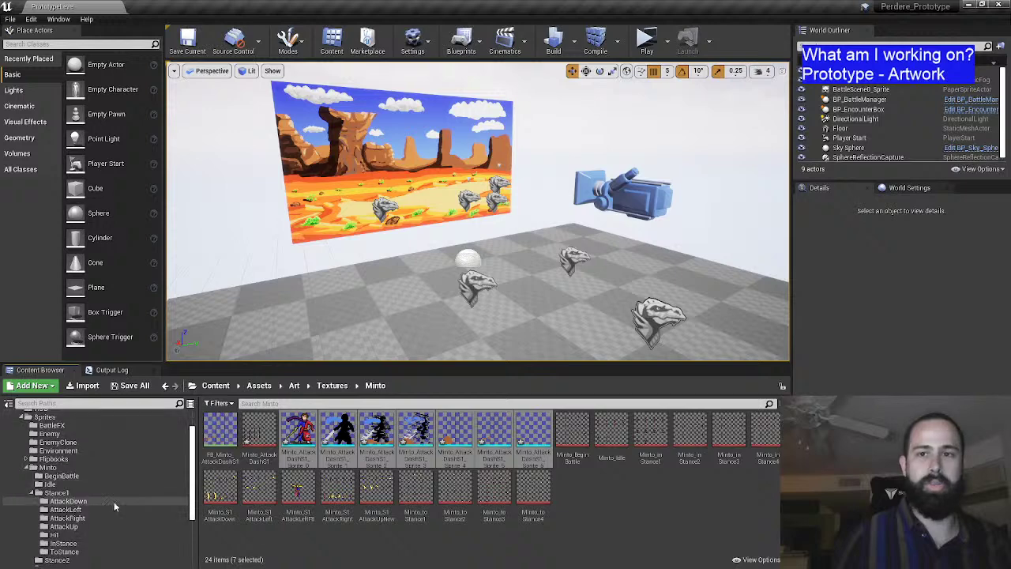
{"action": "left_click", "coordinate": [99, 525]}
{"action": "left_click", "coordinate": [465, 496]}
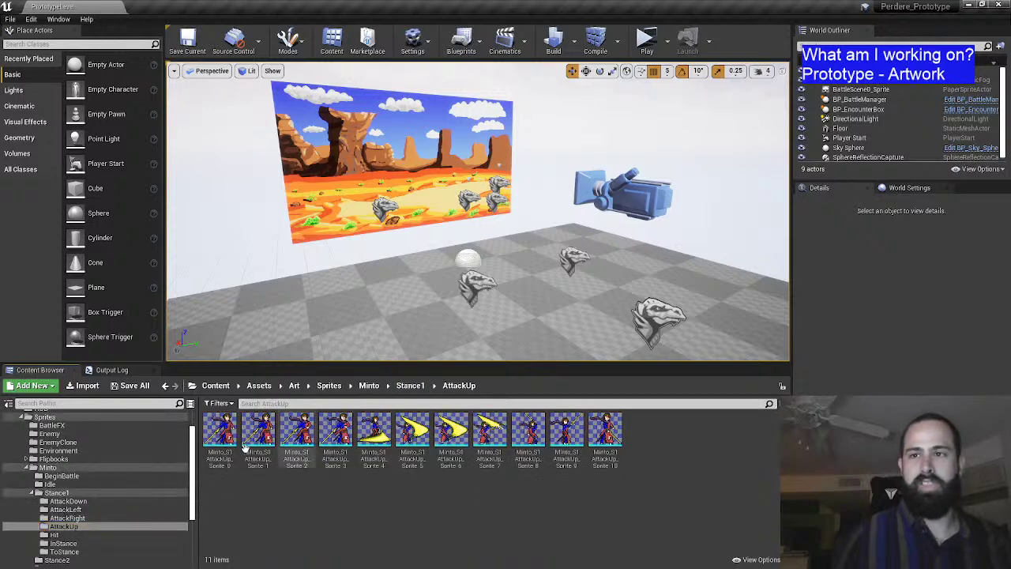
Step: Open the Minto_S1AttackUpNew flipbook from Sprites/Flipbooks/Minto and preview its animation
{"action": "left_click", "coordinate": [53, 458]}
{"action": "double_click", "coordinate": [295, 430]}
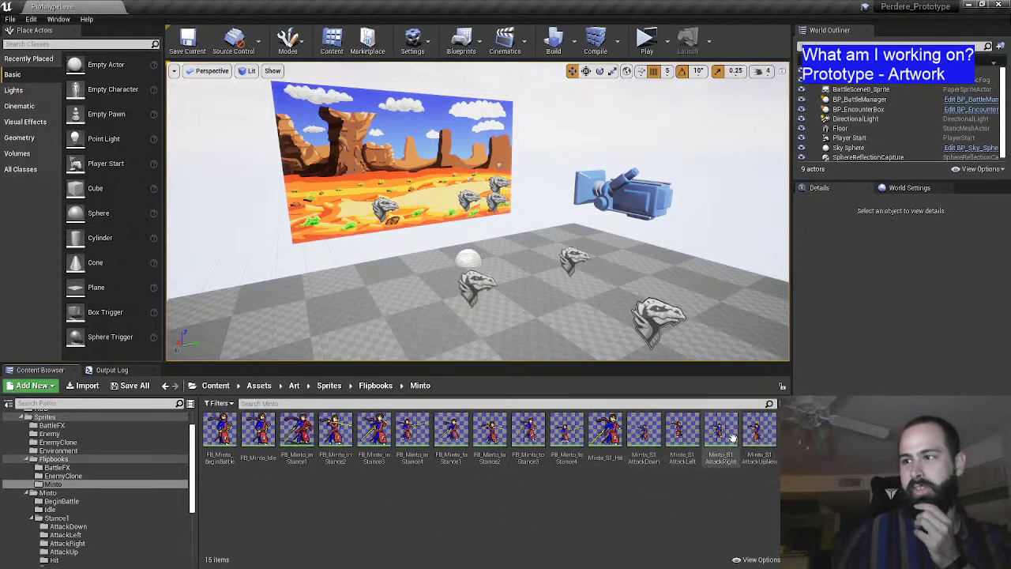
{"action": "double_click", "coordinate": [760, 433]}
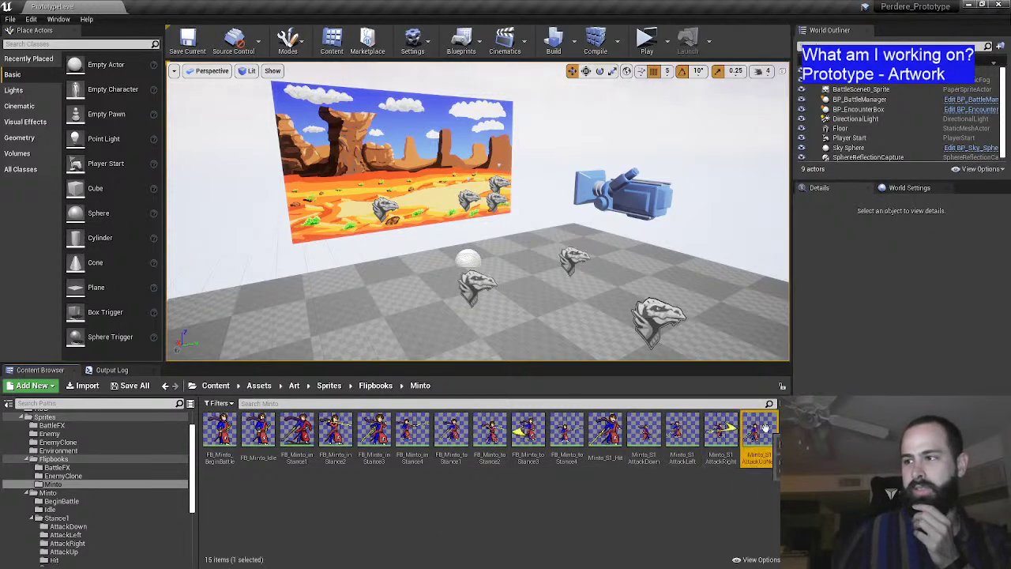
{"action": "scroll", "coordinate": [421, 278], "scroll_direction": "up", "scroll_amount": 2}
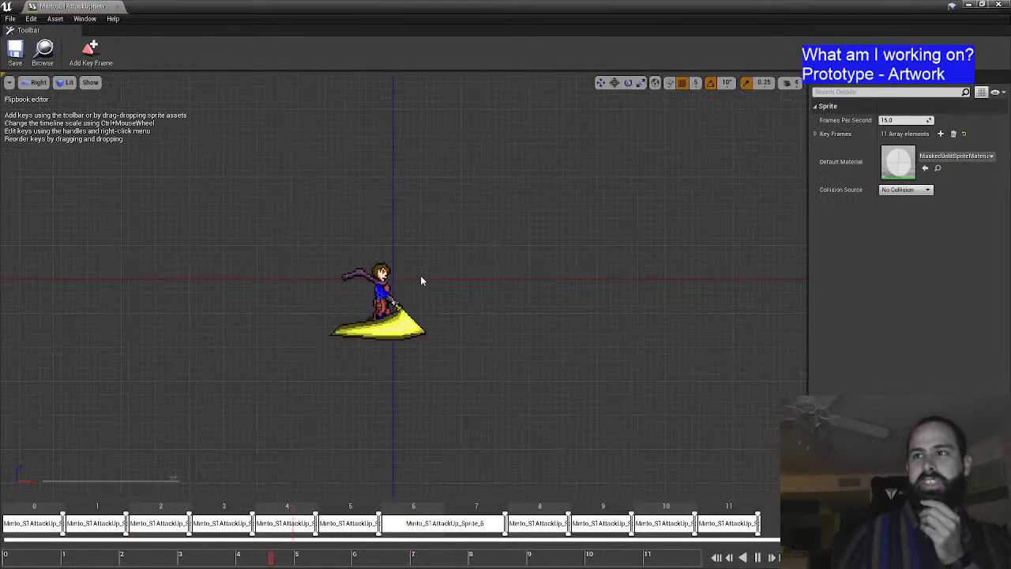
{"action": "scroll", "coordinate": [420, 280], "scroll_direction": "up", "scroll_amount": 1}
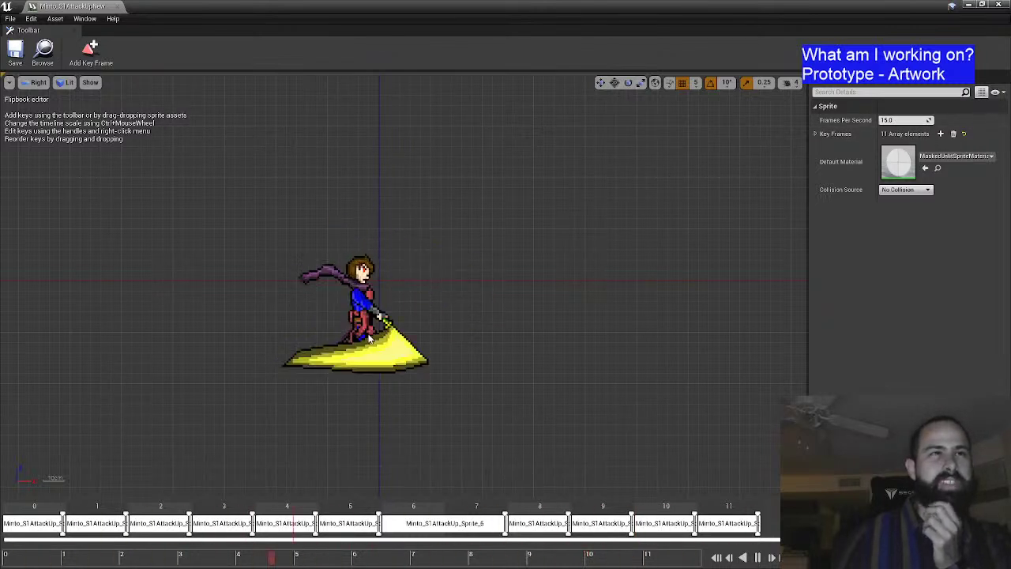
Step: Set the Minto_S1AttackUpNew flipbook's Frames Per Second to 10 and close its editor
{"action": "left_click", "coordinate": [903, 120]}
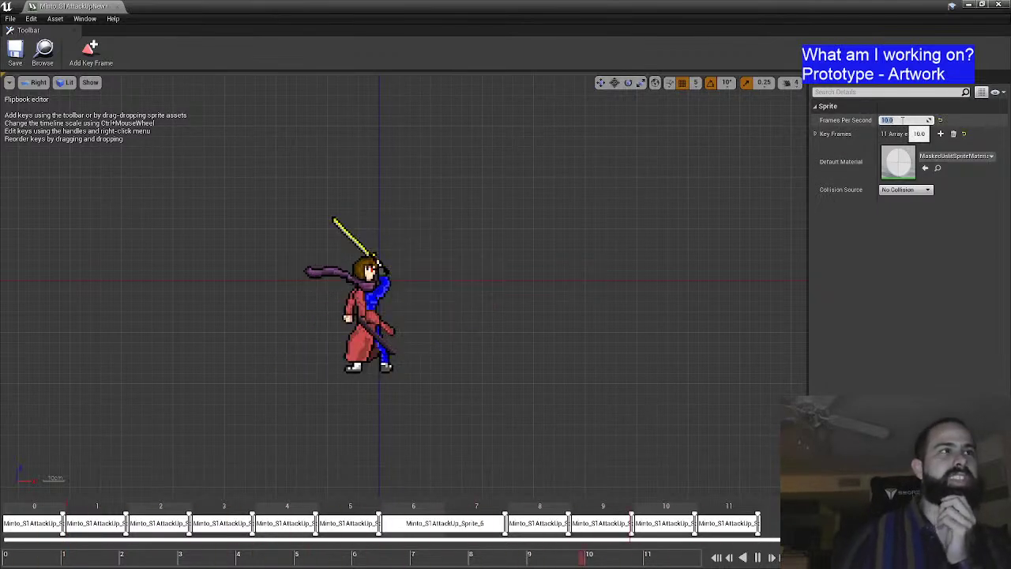
{"action": "type", "text": "10"}
{"action": "key", "text": "Return"}
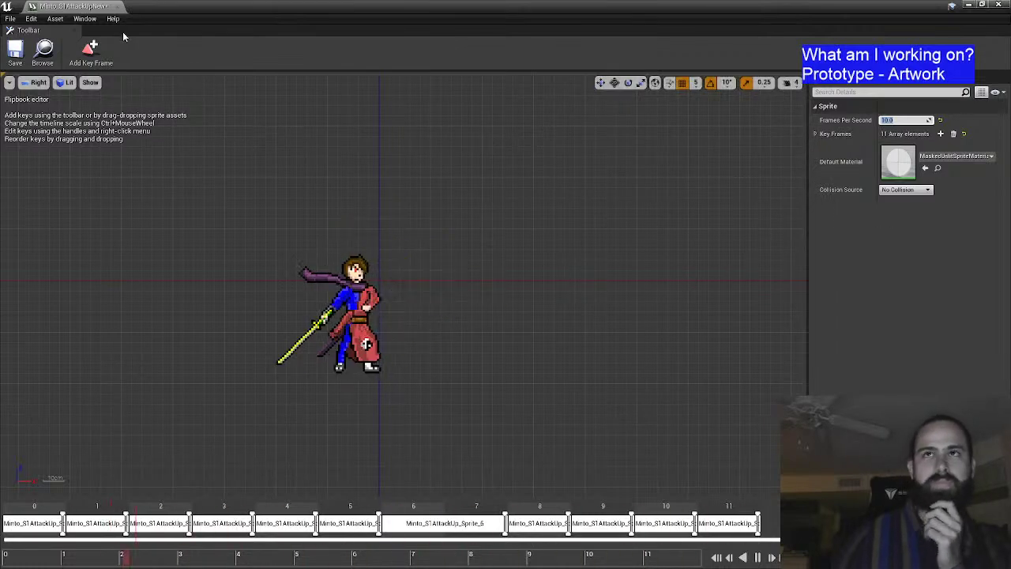
{"action": "left_click", "coordinate": [117, 7]}
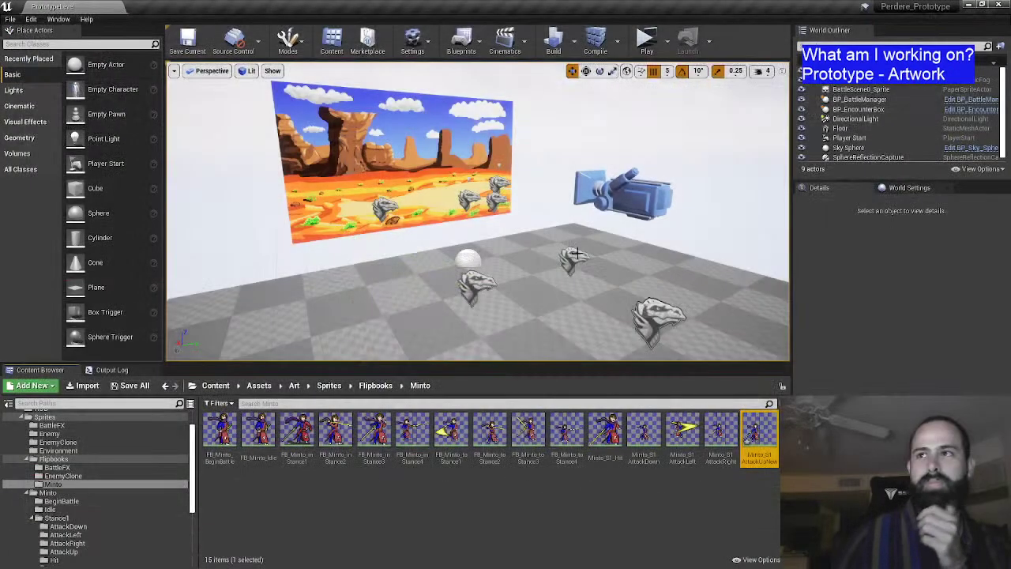
Step: Start deleting the Minto_S1AttackUpNew flipbook to check which assets reference it, and cancel the deletion
{"action": "left_click", "coordinate": [671, 507]}
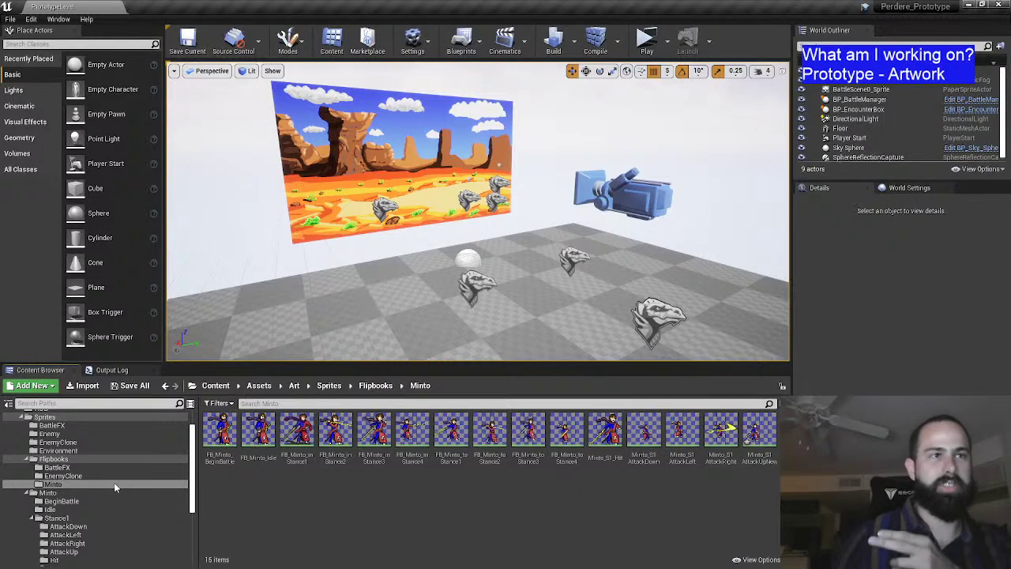
{"action": "left_click", "coordinate": [759, 431]}
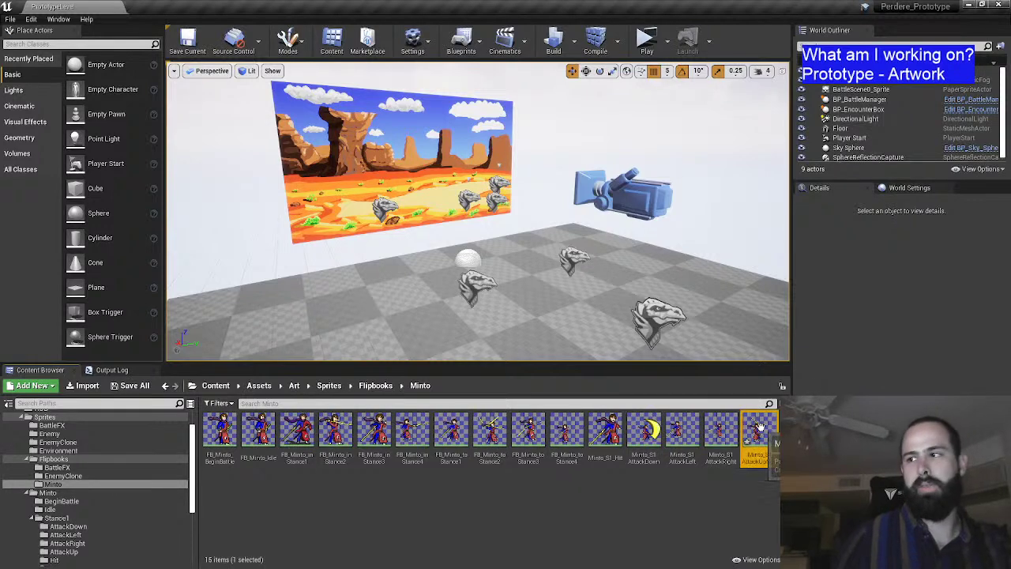
{"action": "key", "text": "Delete"}
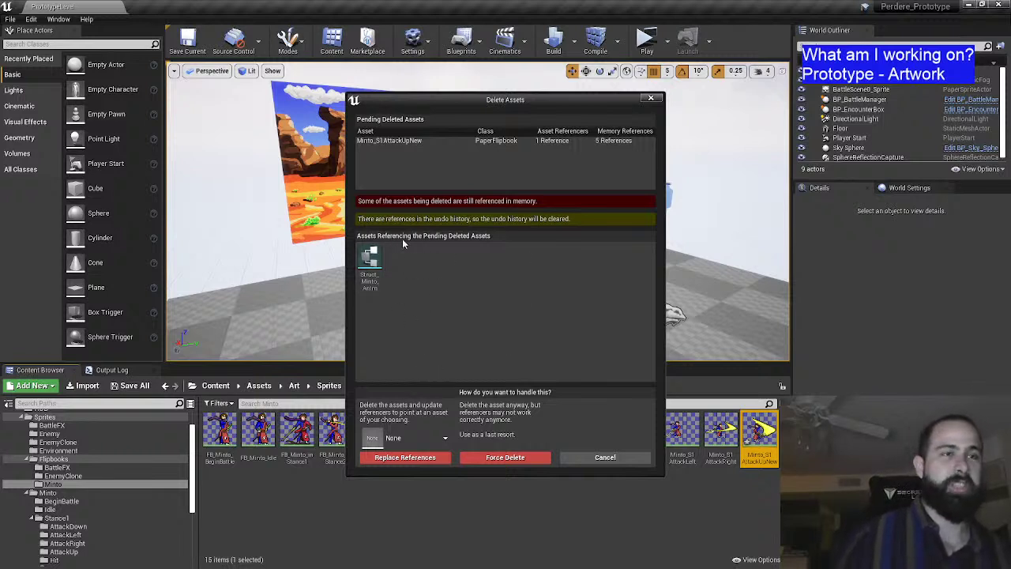
{"action": "left_click", "coordinate": [605, 457]}
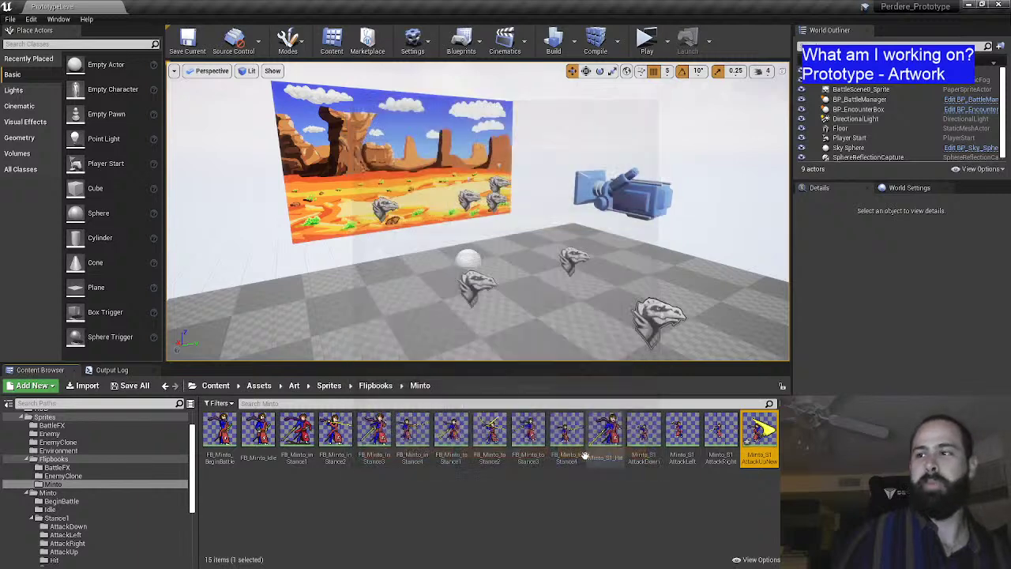
Step: Open Struct_Minto_AnimStance from the Blueprints/Structs folder
{"action": "scroll", "coordinate": [147, 492], "scroll_direction": "down", "scroll_amount": 2}
{"action": "scroll", "coordinate": [147, 491], "scroll_direction": "down", "scroll_amount": 3}
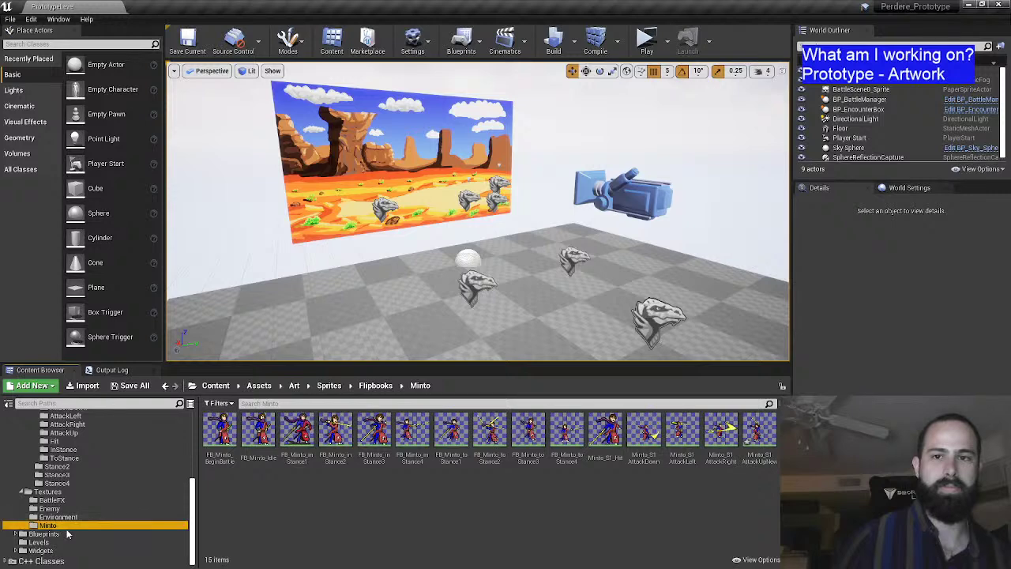
{"action": "left_click", "coordinate": [45, 533]}
{"action": "left_click", "coordinate": [574, 446]}
{"action": "double_click", "coordinate": [574, 446]}
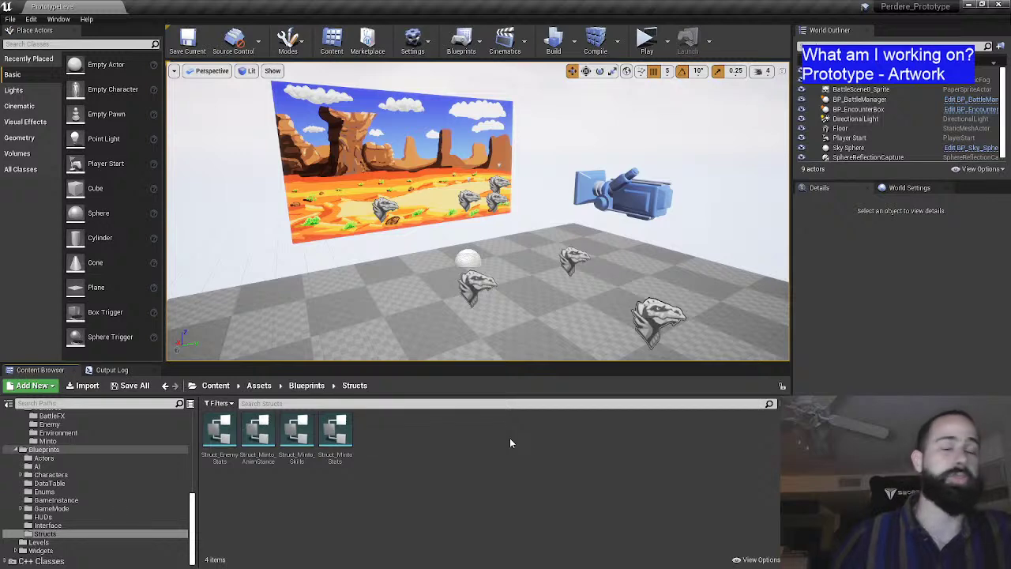
{"action": "double_click", "coordinate": [257, 432]}
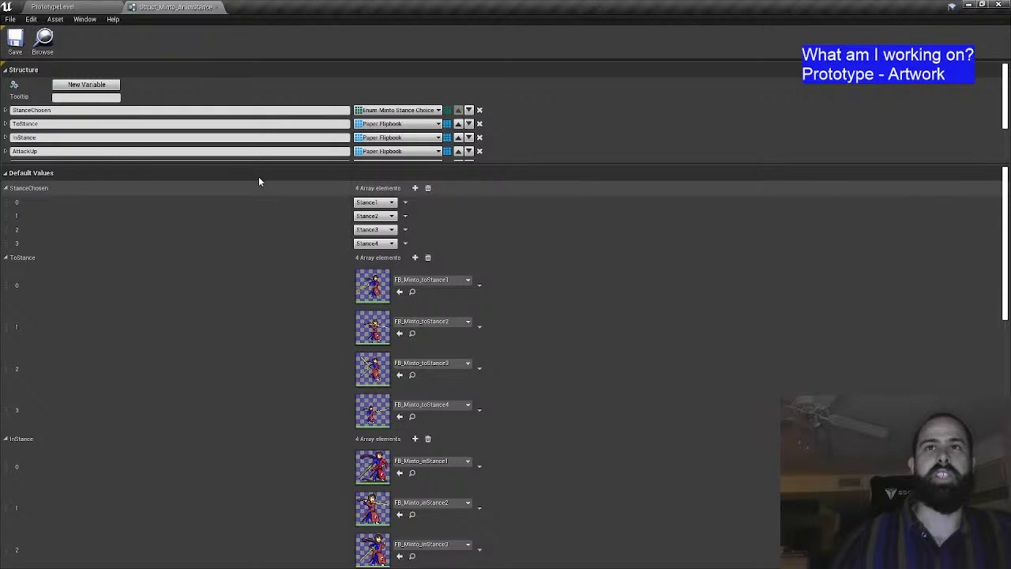
Step: Review the struct's variables and the default flipbooks assigned to its stance, attack and hit arrays
{"action": "scroll", "coordinate": [270, 135], "scroll_direction": "down", "scroll_amount": 3}
{"action": "scroll", "coordinate": [198, 118], "scroll_direction": "up", "scroll_amount": 3}
{"action": "scroll", "coordinate": [55, 106], "scroll_direction": "down", "scroll_amount": 1}
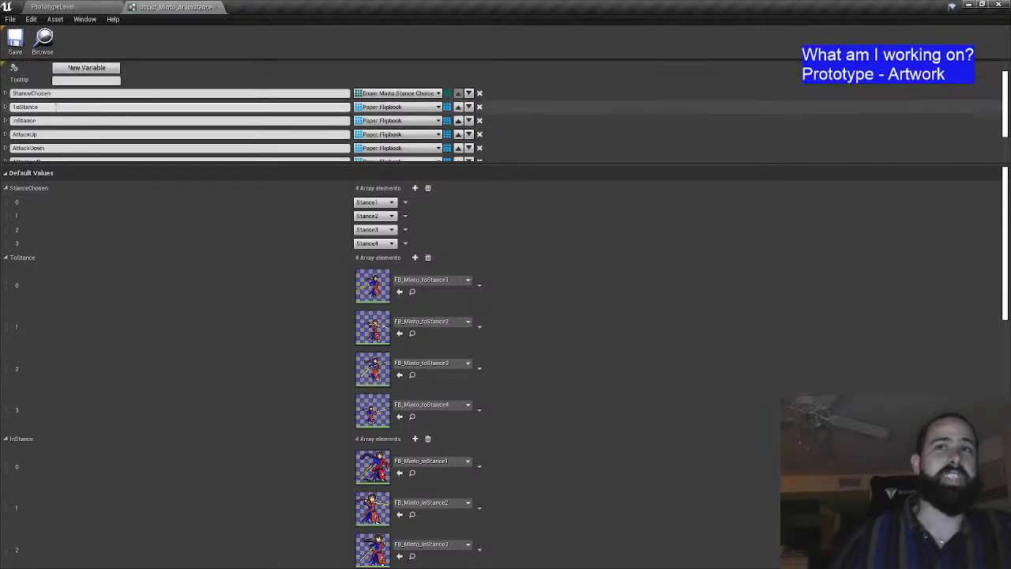
{"action": "scroll", "coordinate": [55, 106], "scroll_direction": "down", "scroll_amount": 3}
{"action": "scroll", "coordinate": [100, 100], "scroll_direction": "up", "scroll_amount": 5}
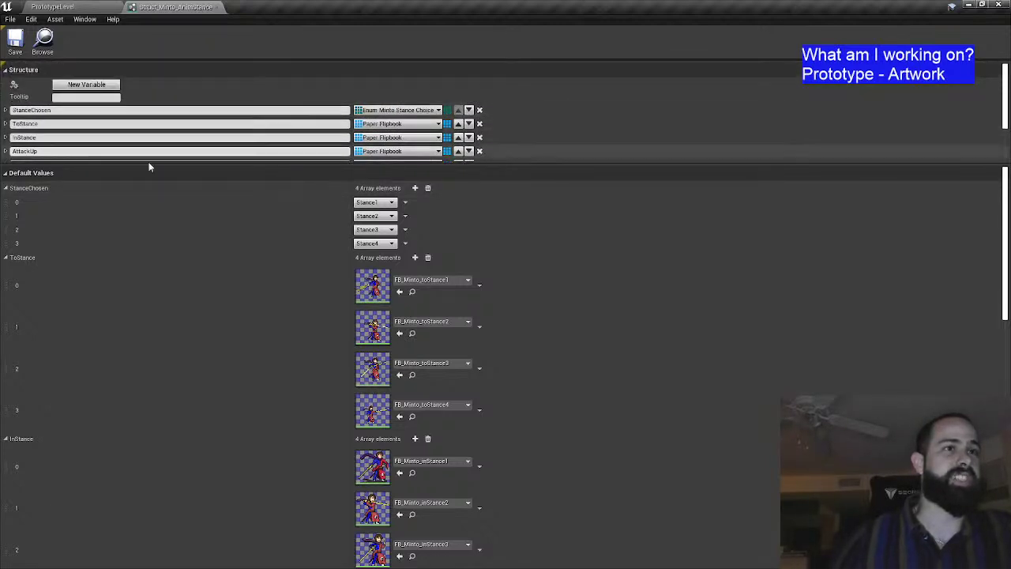
{"action": "scroll", "coordinate": [190, 107], "scroll_direction": "down", "scroll_amount": 1}
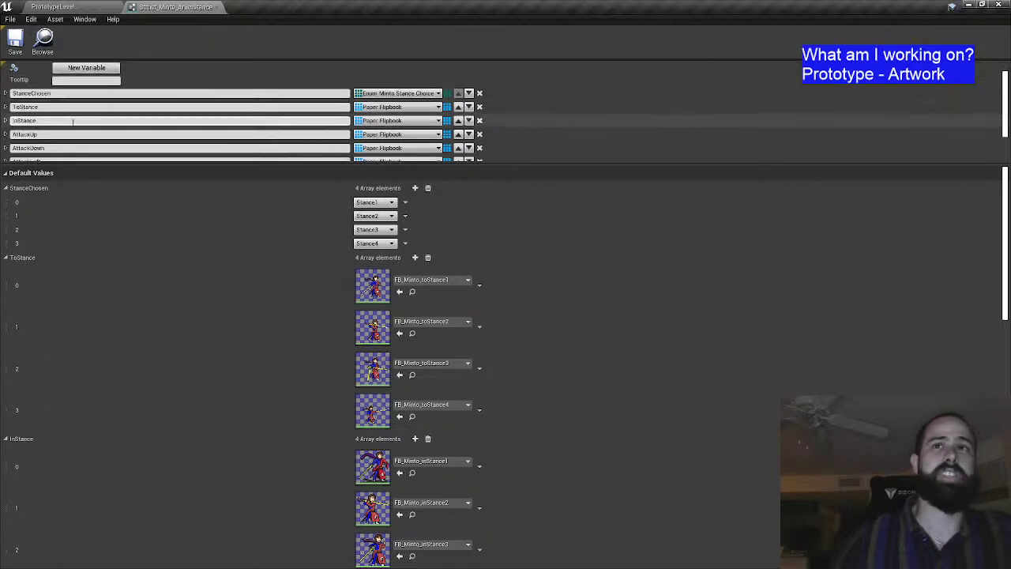
{"action": "scroll", "coordinate": [69, 127], "scroll_direction": "down", "scroll_amount": 3}
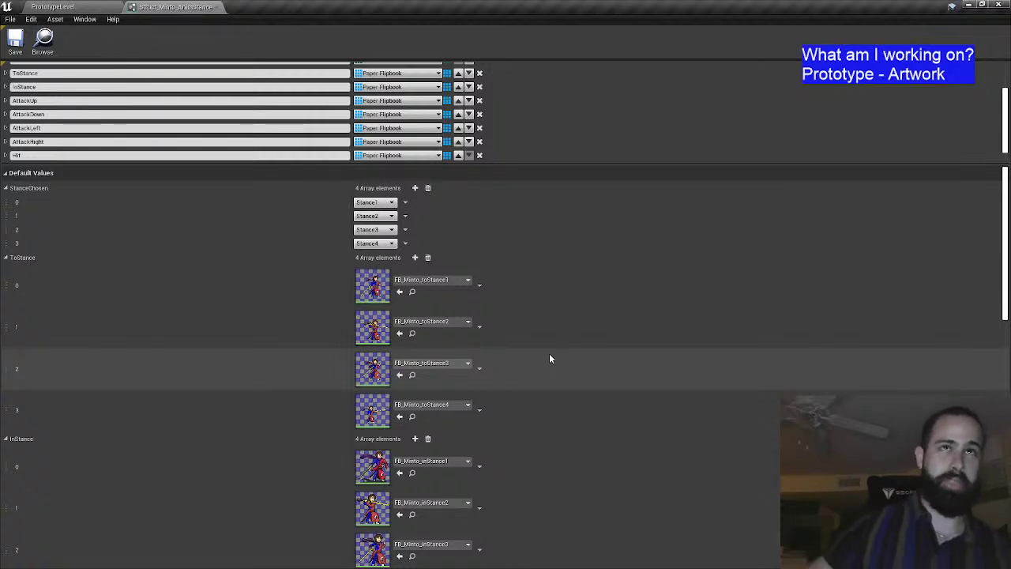
{"action": "scroll", "coordinate": [538, 353], "scroll_direction": "down", "scroll_amount": 1}
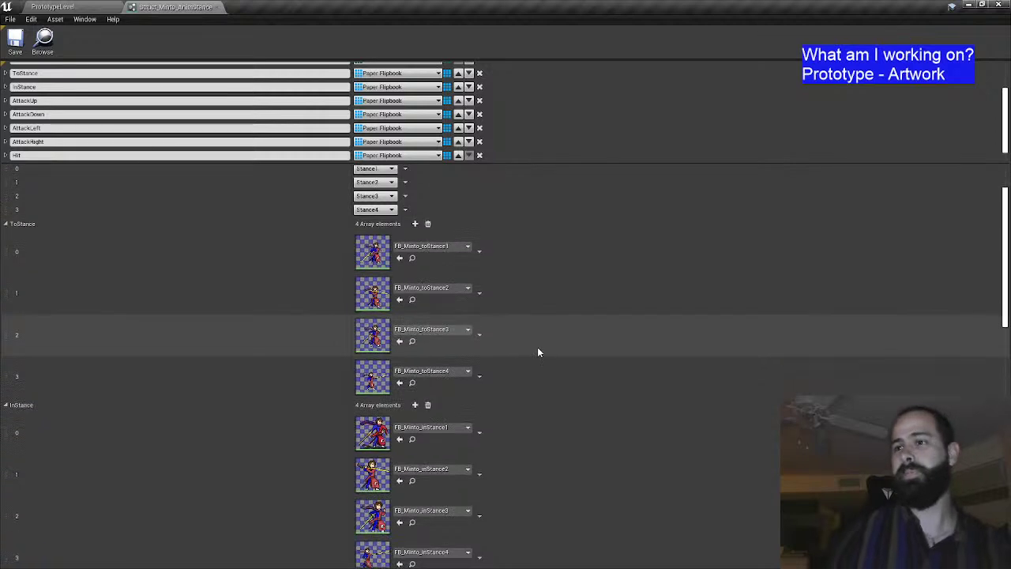
{"action": "scroll", "coordinate": [537, 352], "scroll_direction": "down", "scroll_amount": 3}
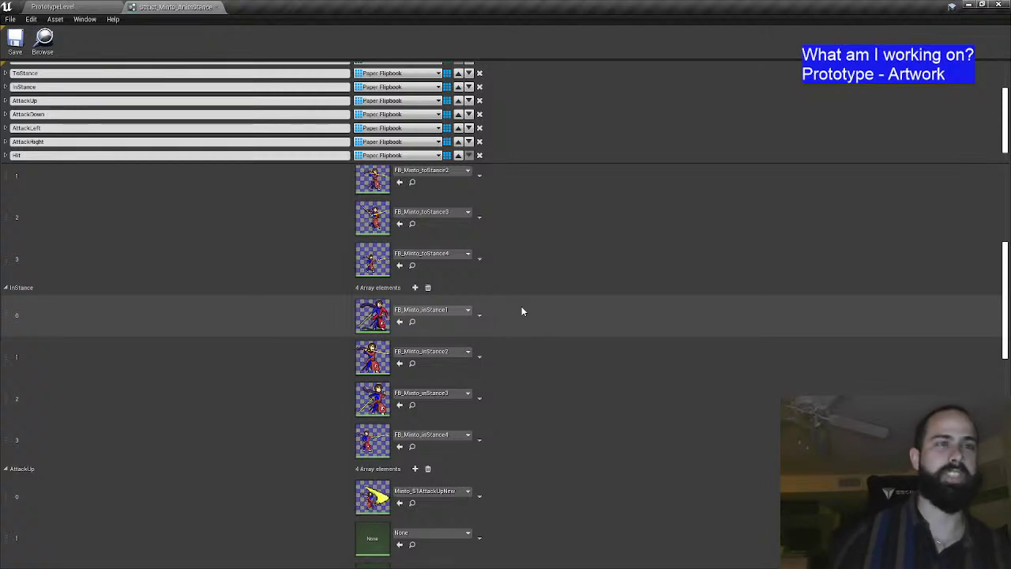
{"action": "scroll", "coordinate": [489, 334], "scroll_direction": "down", "scroll_amount": 2}
{"action": "scroll", "coordinate": [489, 334], "scroll_direction": "down", "scroll_amount": 9}
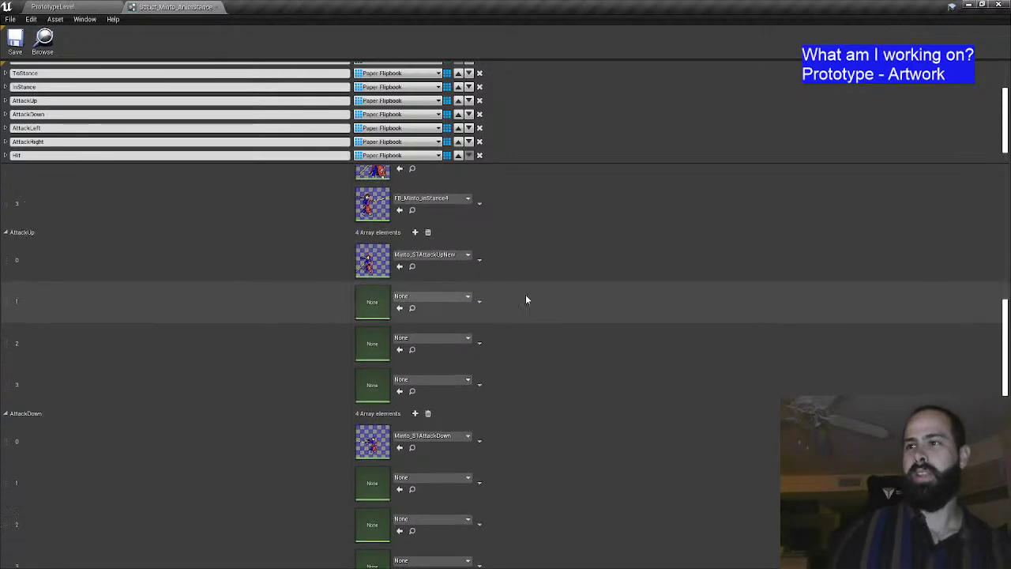
{"action": "scroll", "coordinate": [525, 289], "scroll_direction": "down", "scroll_amount": 8}
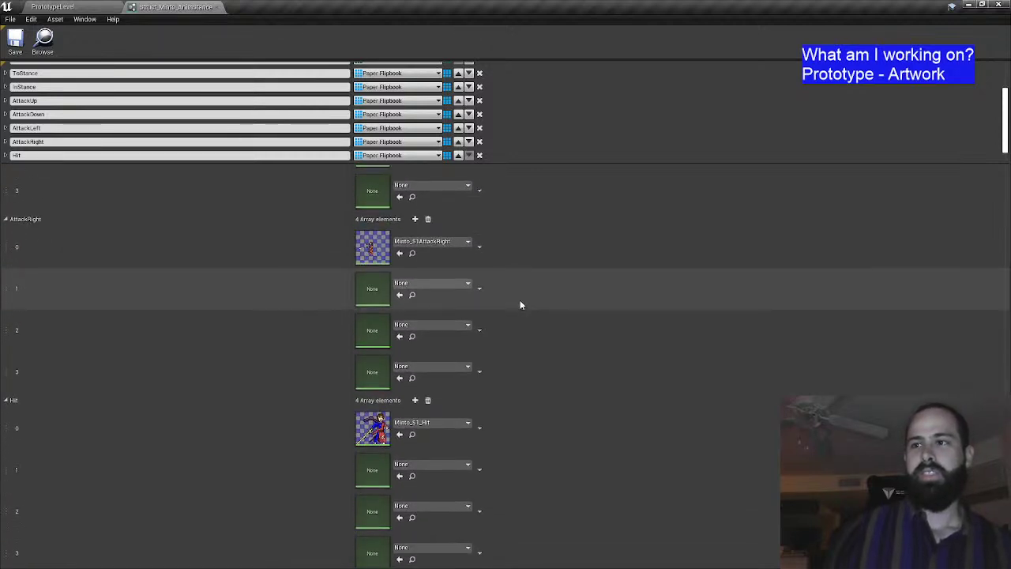
{"action": "scroll", "coordinate": [550, 387], "scroll_direction": "up", "scroll_amount": 10}
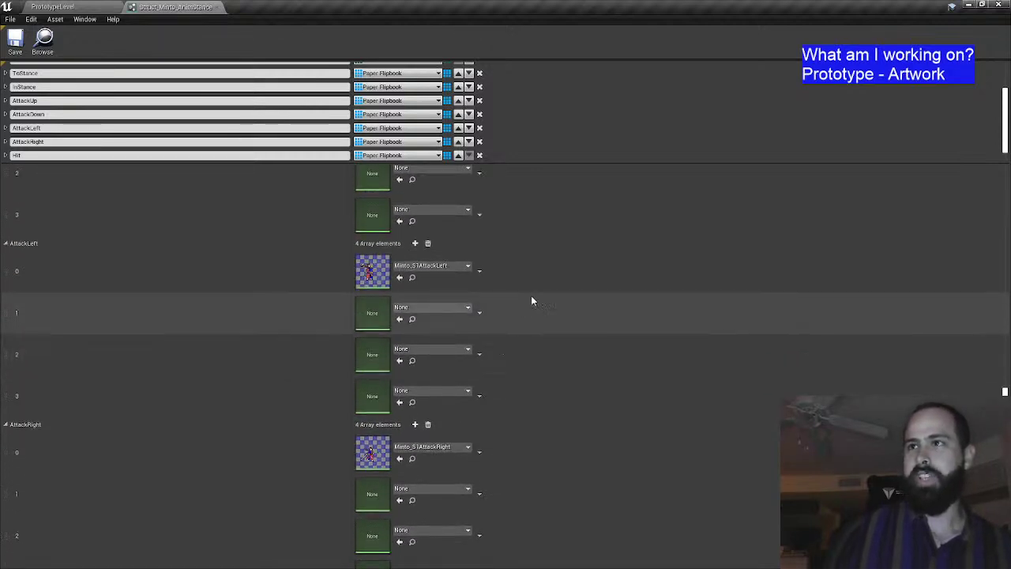
Step: Add a new variable to the struct and name it AttackDash
{"action": "scroll", "coordinate": [510, 306], "scroll_direction": "up", "scroll_amount": 4}
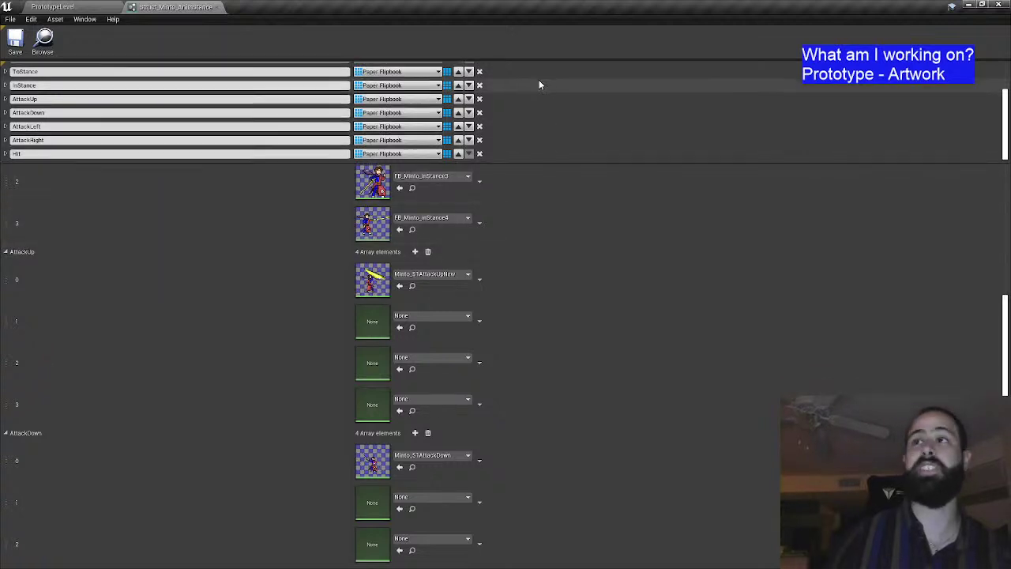
{"action": "scroll", "coordinate": [533, 82], "scroll_direction": "up", "scroll_amount": 2}
{"action": "left_click", "coordinate": [87, 84]}
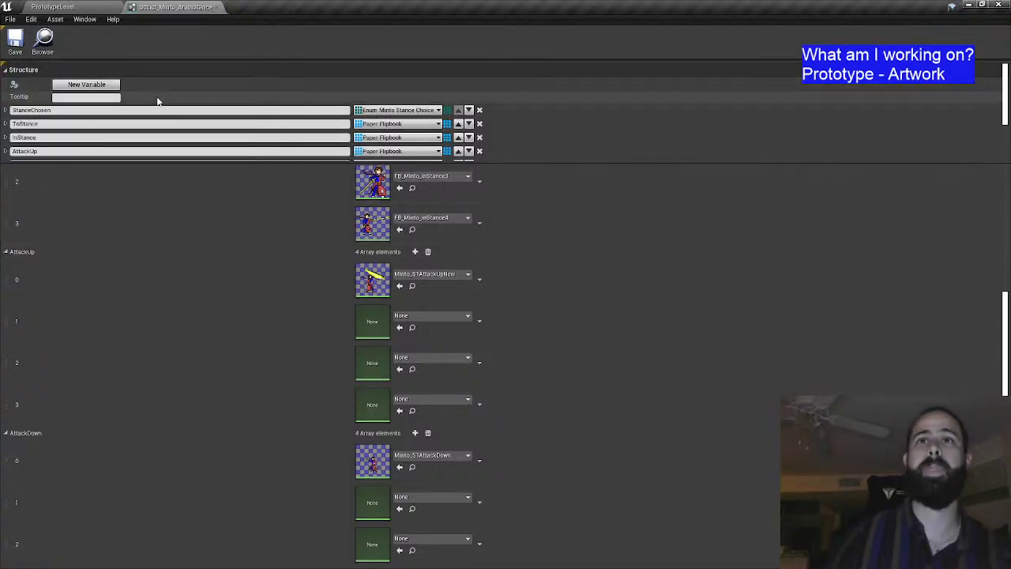
{"action": "left_click", "coordinate": [71, 154]}
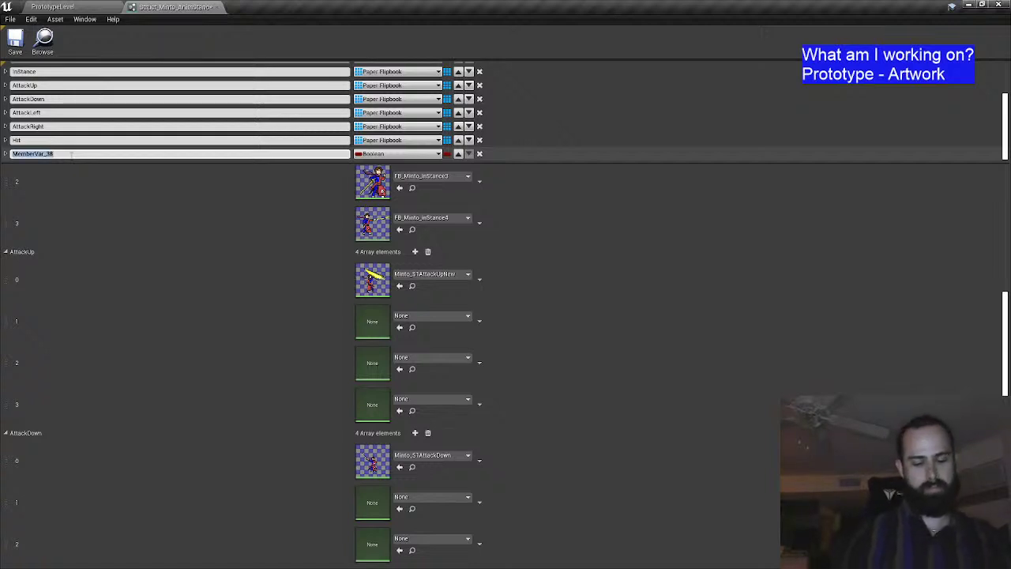
{"action": "type", "text": "AttackDash"}
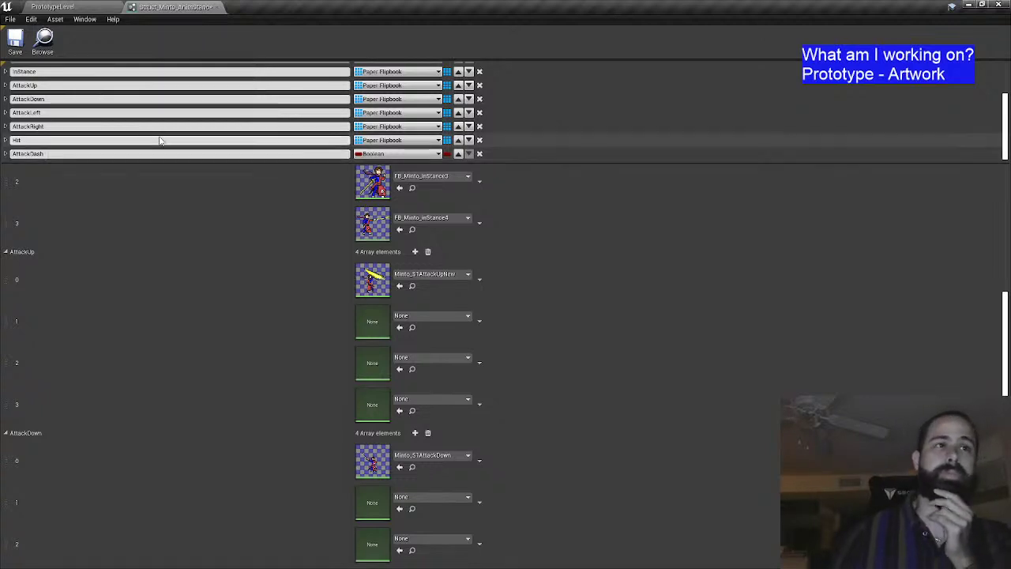
Step: Make AttackDash an array of Paper Flipbook object references and place it above Hit in the variable order
{"action": "left_click", "coordinate": [439, 155]}
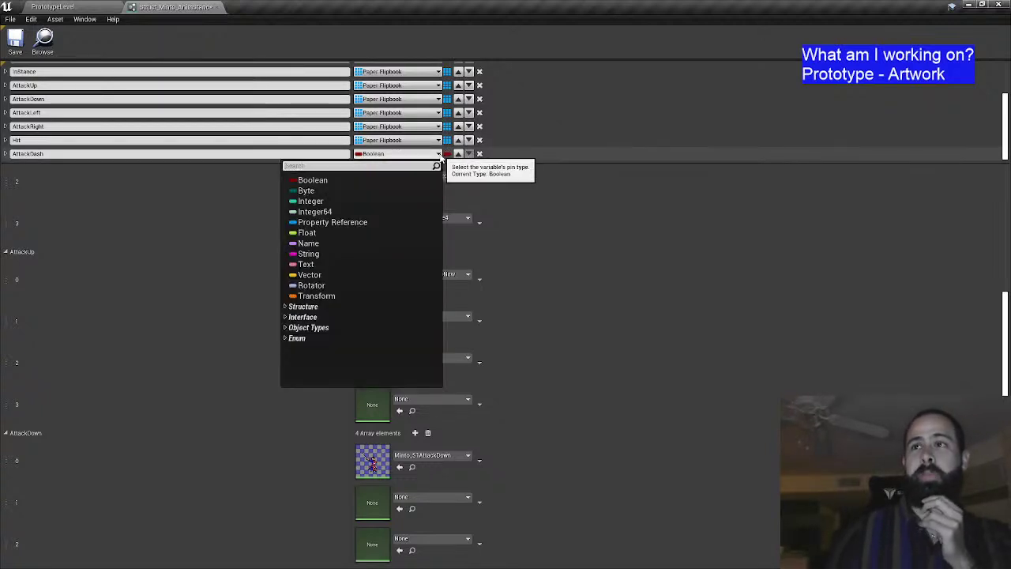
{"action": "type", "text": "pape"}
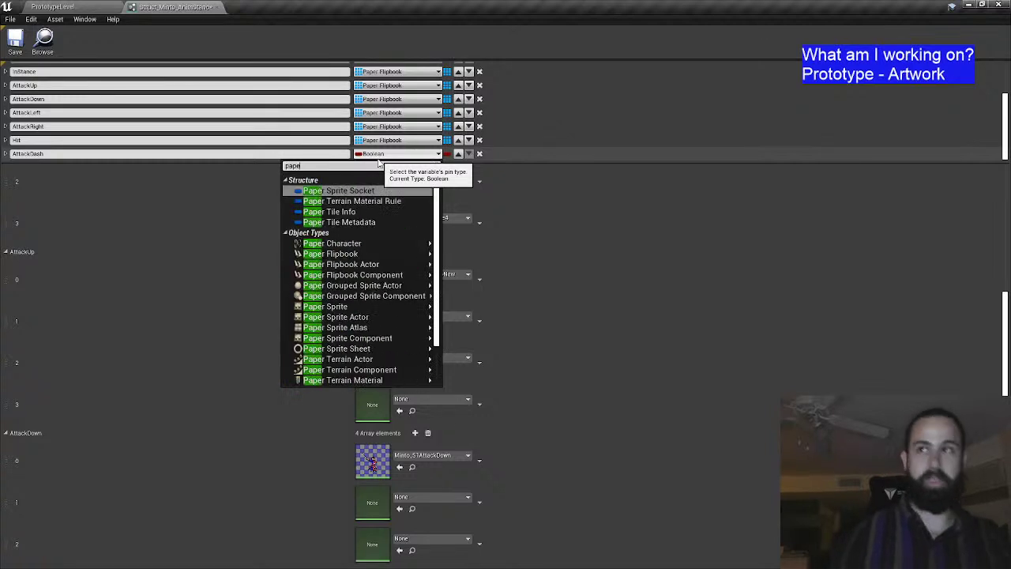
{"action": "type", "text": "rfl"}
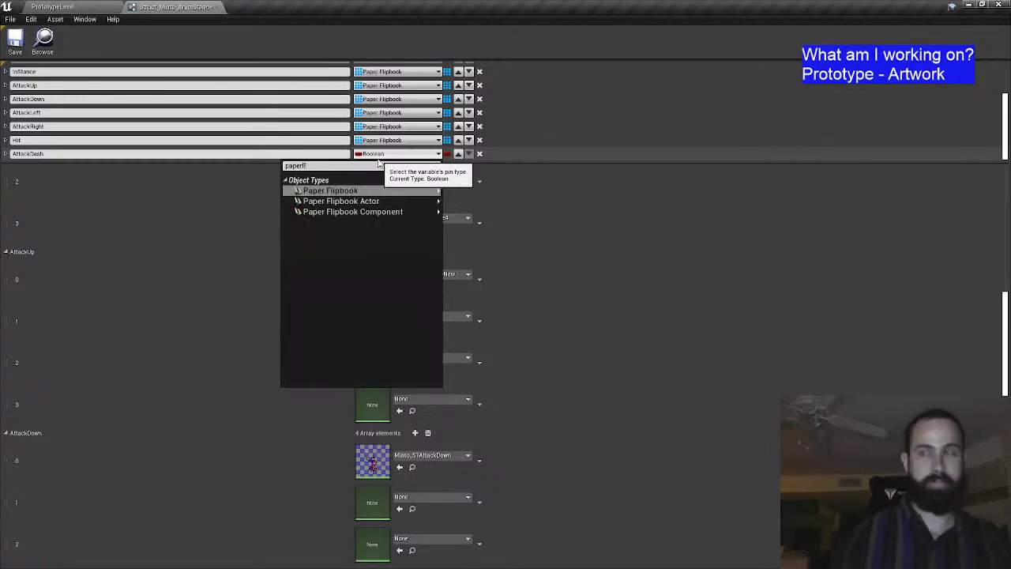
{"action": "type", "text": "ip"}
{"action": "mouse_move", "coordinate": [419, 190]}
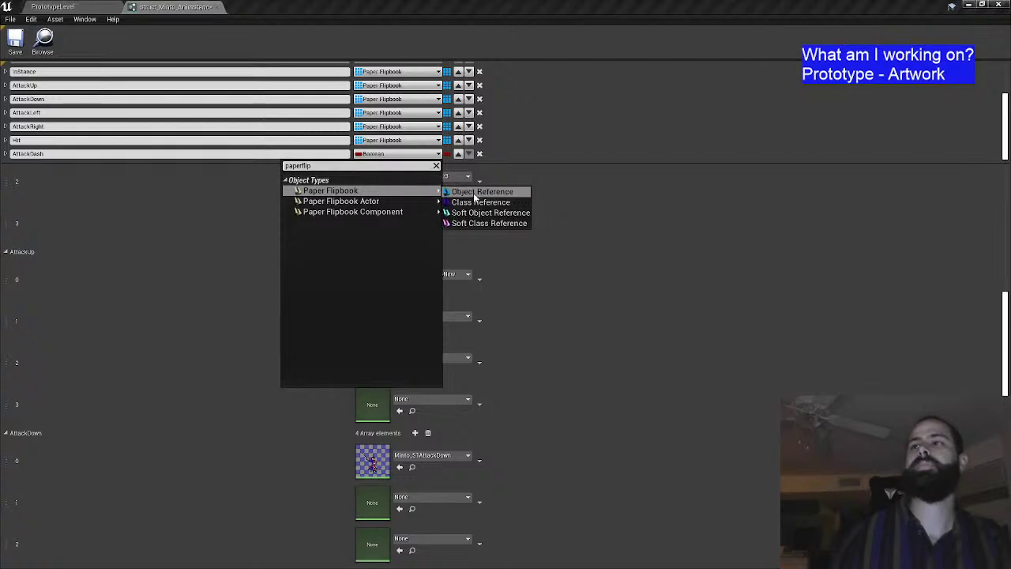
{"action": "left_click", "coordinate": [482, 191]}
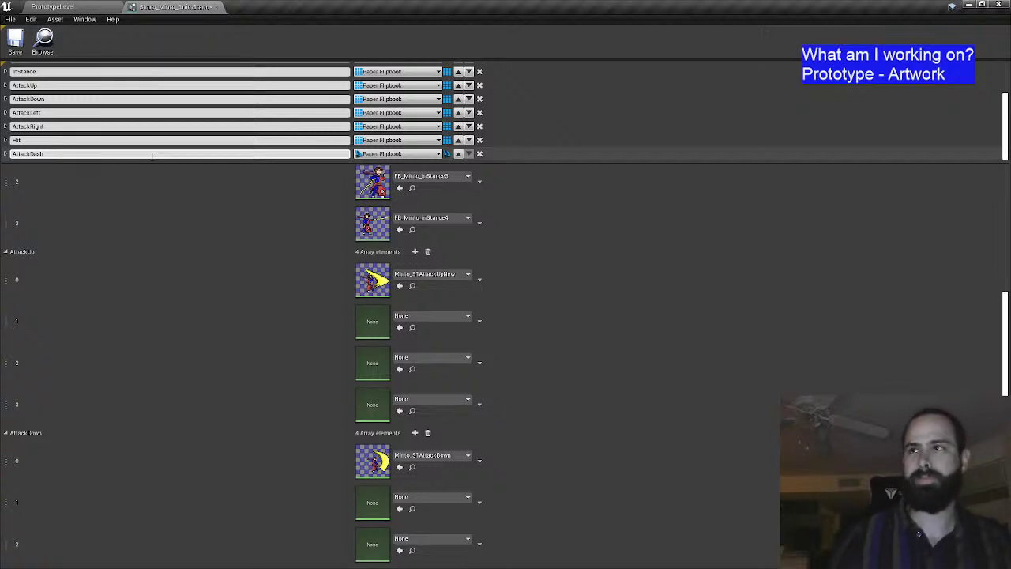
{"action": "left_click", "coordinate": [447, 153]}
{"action": "left_click", "coordinate": [448, 171]}
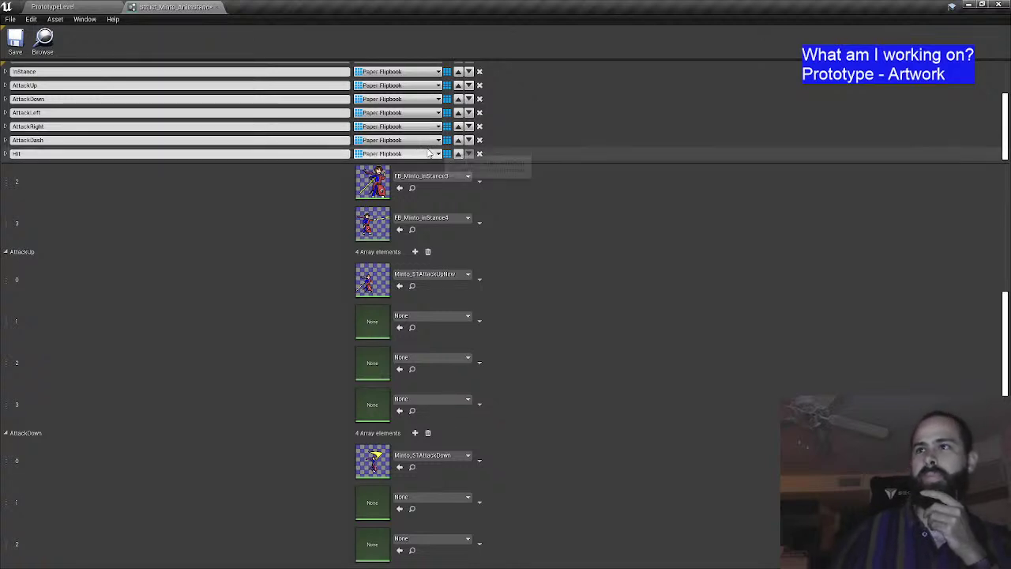
Step: Add four elements to the AttackDash array in the struct's default values
{"action": "scroll", "coordinate": [435, 337], "scroll_direction": "down", "scroll_amount": 5}
{"action": "scroll", "coordinate": [435, 332], "scroll_direction": "down", "scroll_amount": 9}
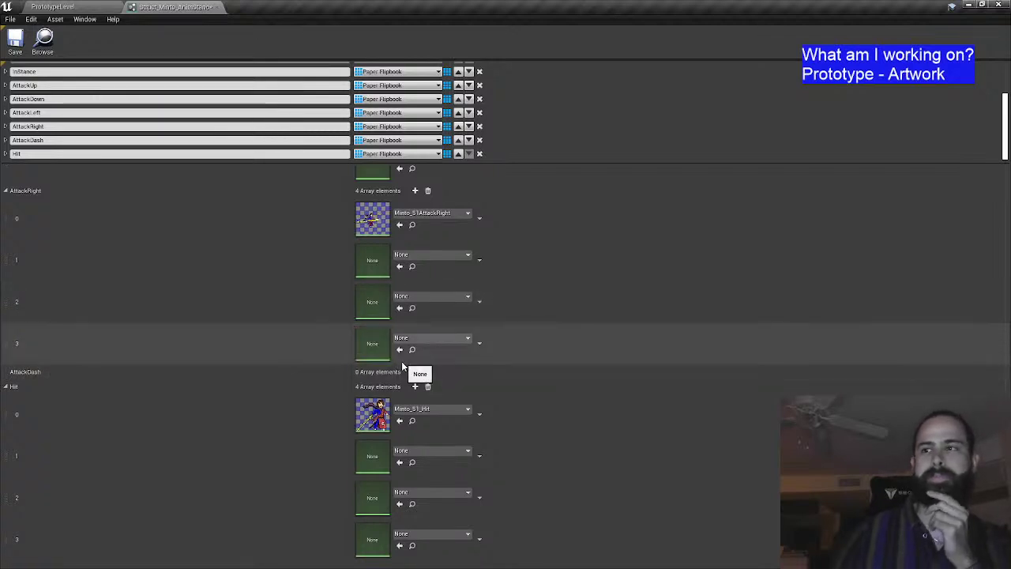
{"action": "left_click", "coordinate": [414, 371]}
{"action": "left_click", "coordinate": [414, 372]}
{"action": "left_click", "coordinate": [414, 372]}
{"action": "left_click", "coordinate": [415, 372]}
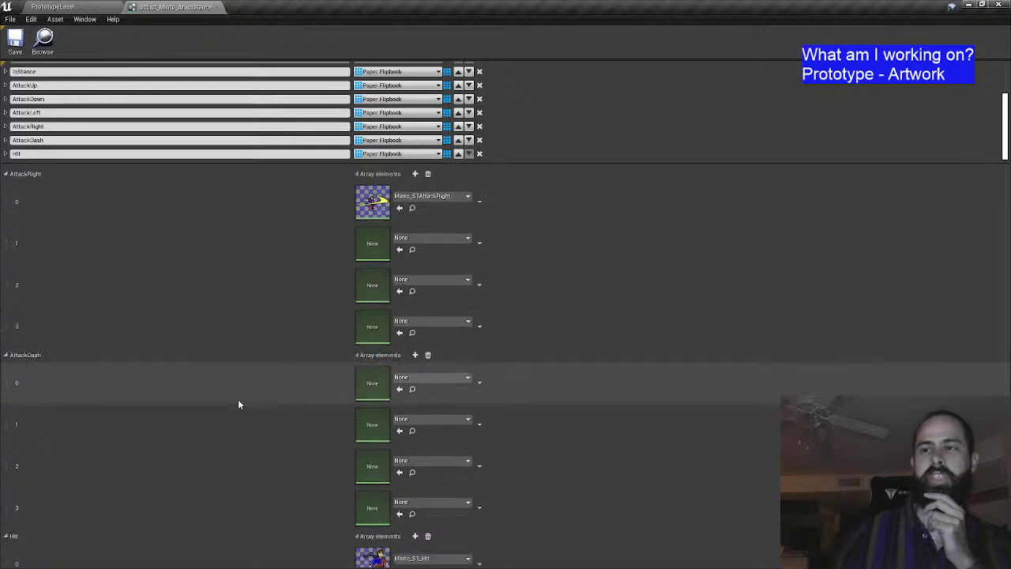
Step: Assign the FB_Minto_AttackDashS1 flipbook to element 0 of the AttackDash array
{"action": "scroll", "coordinate": [237, 403], "scroll_direction": "down", "scroll_amount": 1}
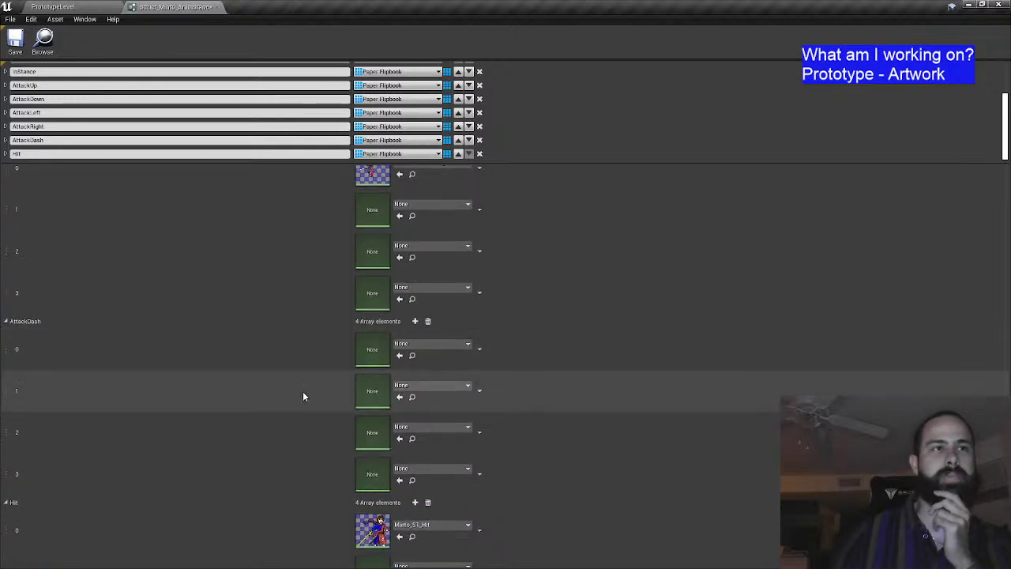
{"action": "left_click", "coordinate": [467, 344]}
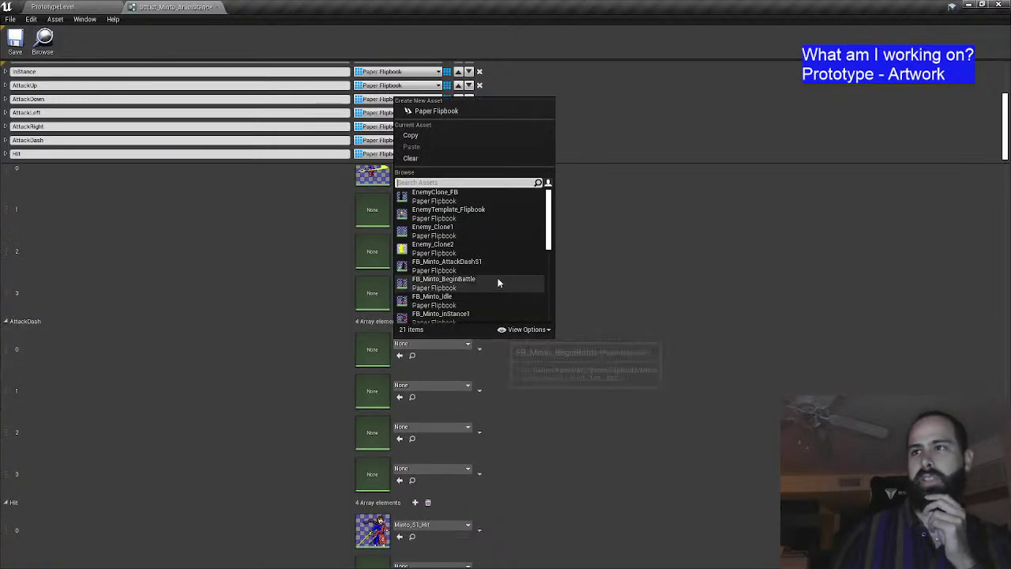
{"action": "scroll", "coordinate": [496, 242], "scroll_direction": "down", "scroll_amount": 1}
{"action": "left_click", "coordinate": [490, 248]}
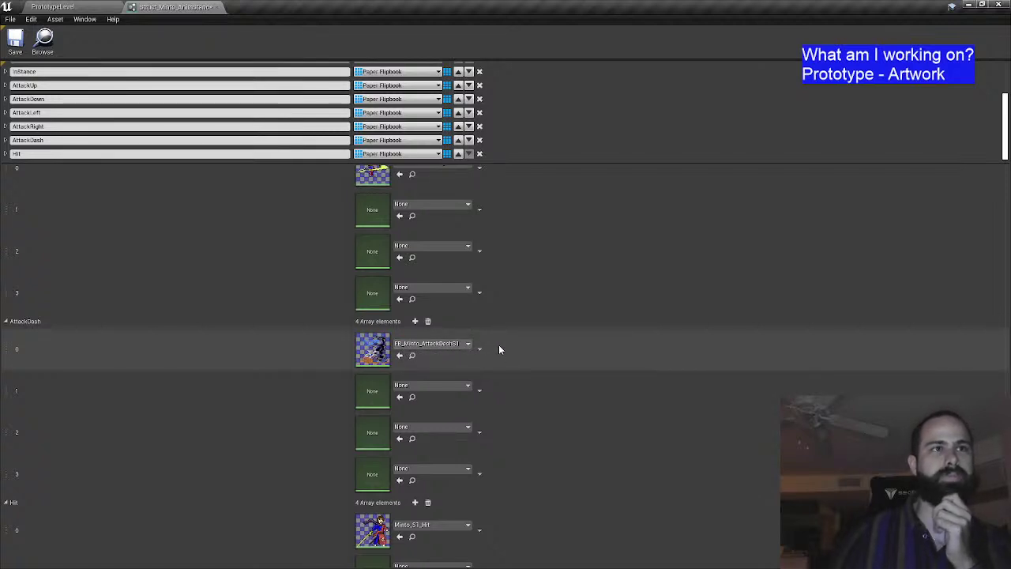
{"action": "scroll", "coordinate": [499, 345], "scroll_direction": "down", "scroll_amount": 3}
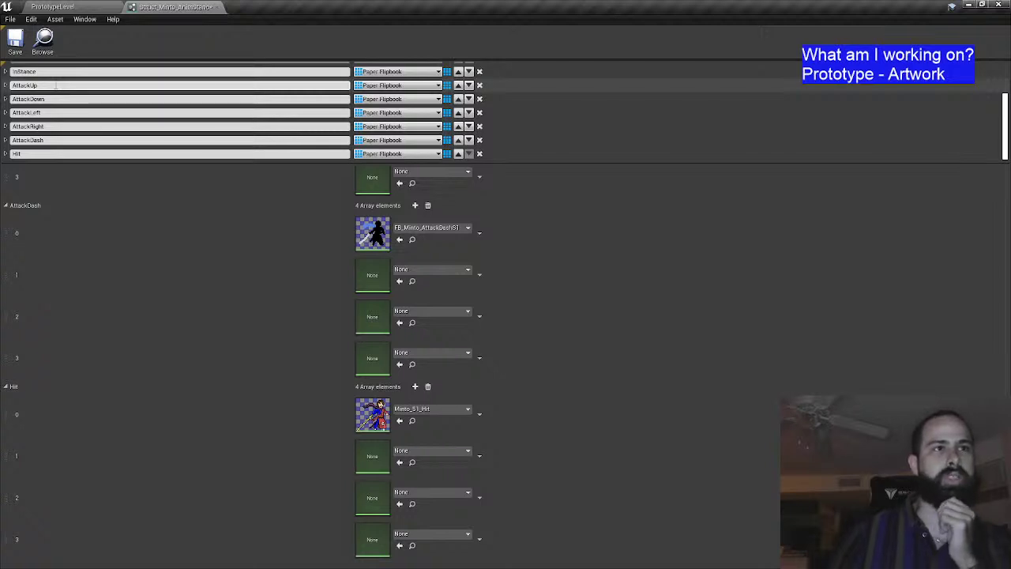
{"action": "scroll", "coordinate": [482, 347], "scroll_direction": "up", "scroll_amount": 5}
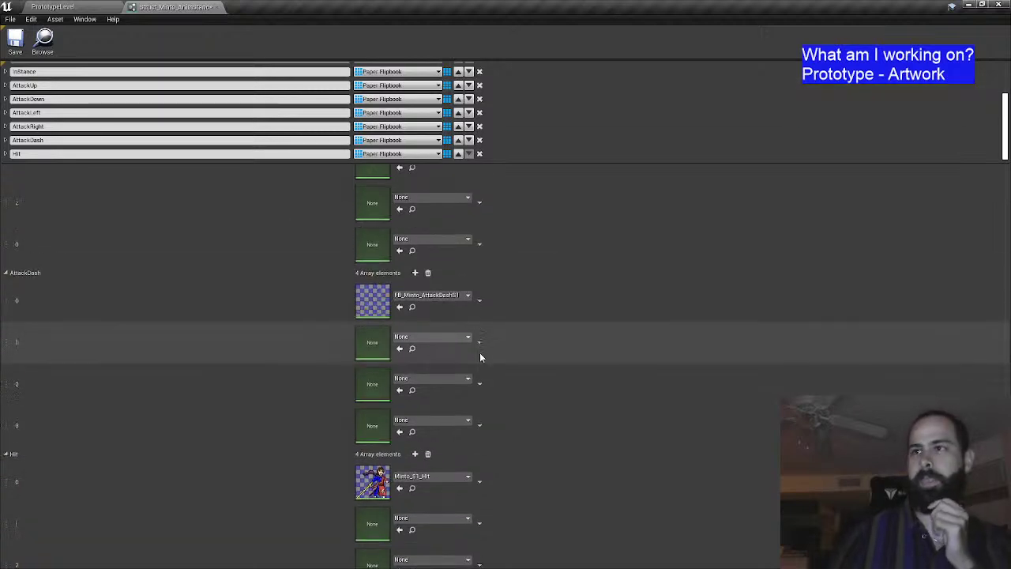
{"action": "scroll", "coordinate": [489, 348], "scroll_direction": "up", "scroll_amount": 8}
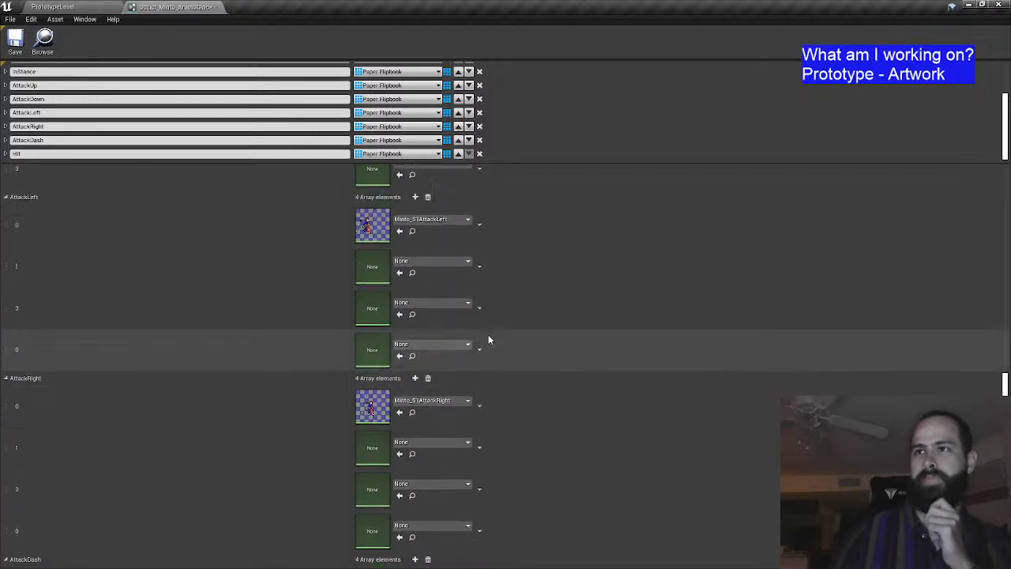
{"action": "scroll", "coordinate": [505, 323], "scroll_direction": "up", "scroll_amount": 8}
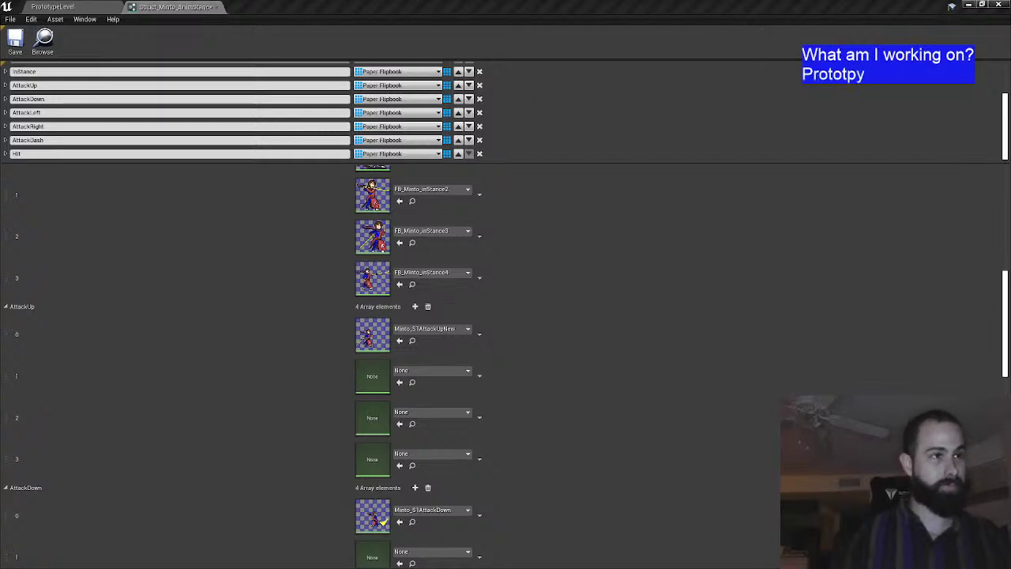
{"action": "key", "text": "BackSpace"}
{"action": "key", "text": "BackSpace"}
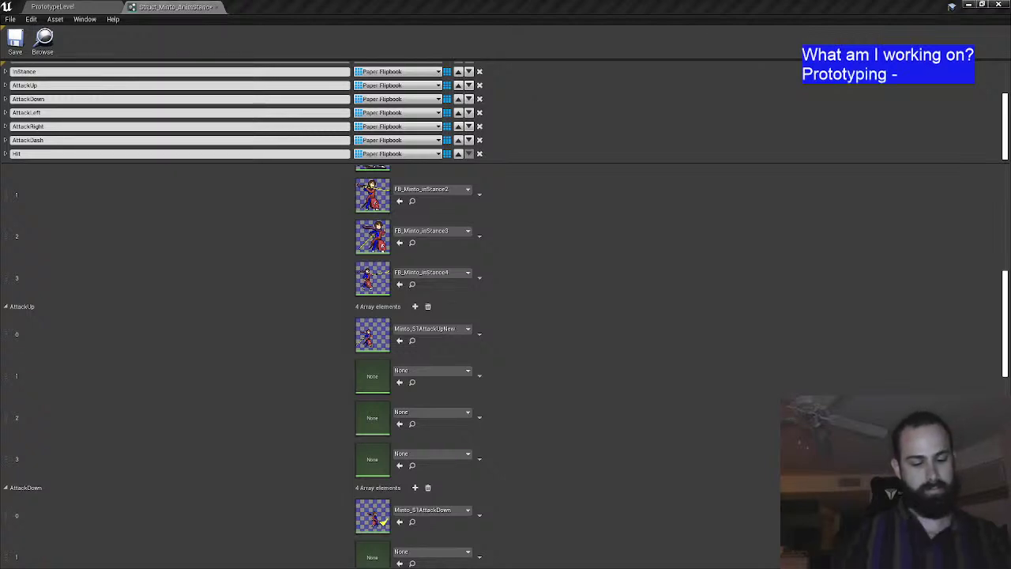
{"action": "type", "text": "yping - Unreal A"}
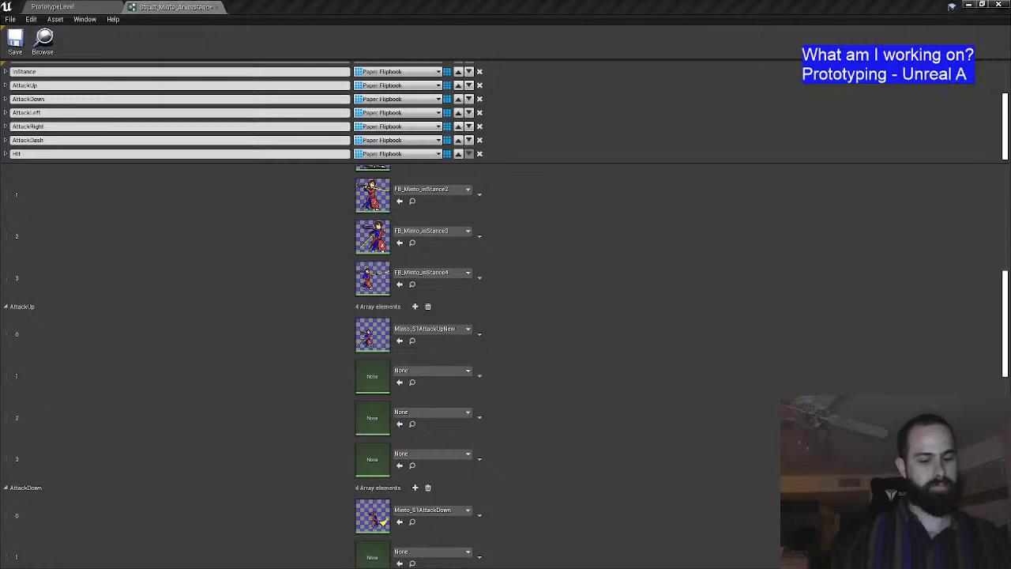
{"action": "type", "text": "nimation"}
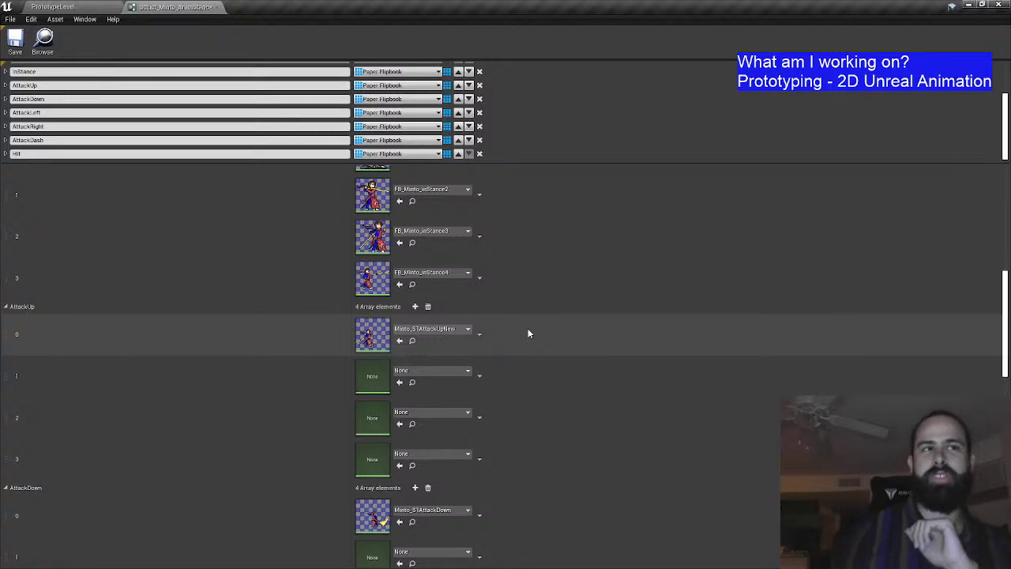
Step: Clear the flipbook from element 0 of the AttackUp array, then save the struct and close its editor
{"action": "left_click", "coordinate": [447, 331]}
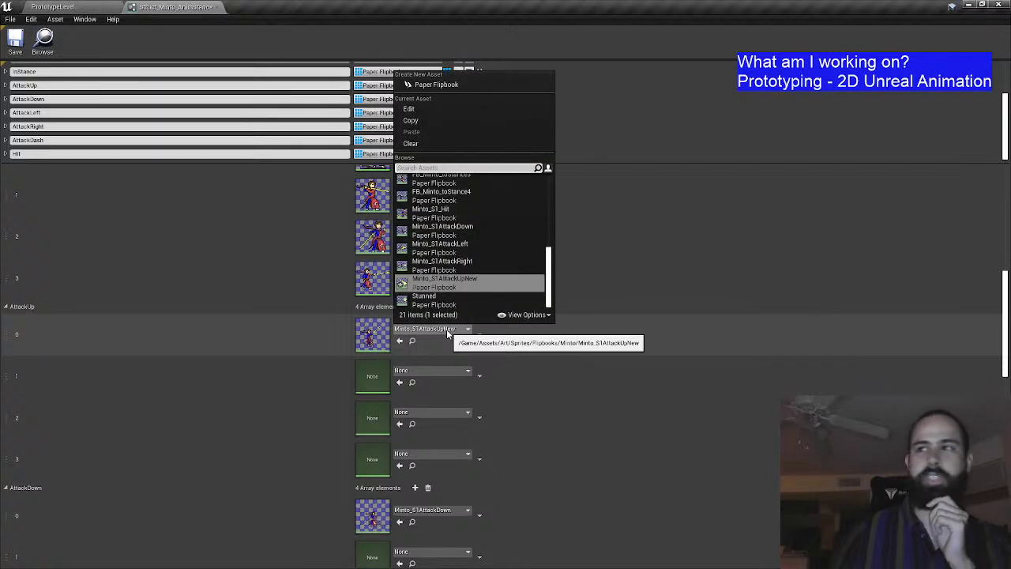
{"action": "left_click", "coordinate": [426, 144]}
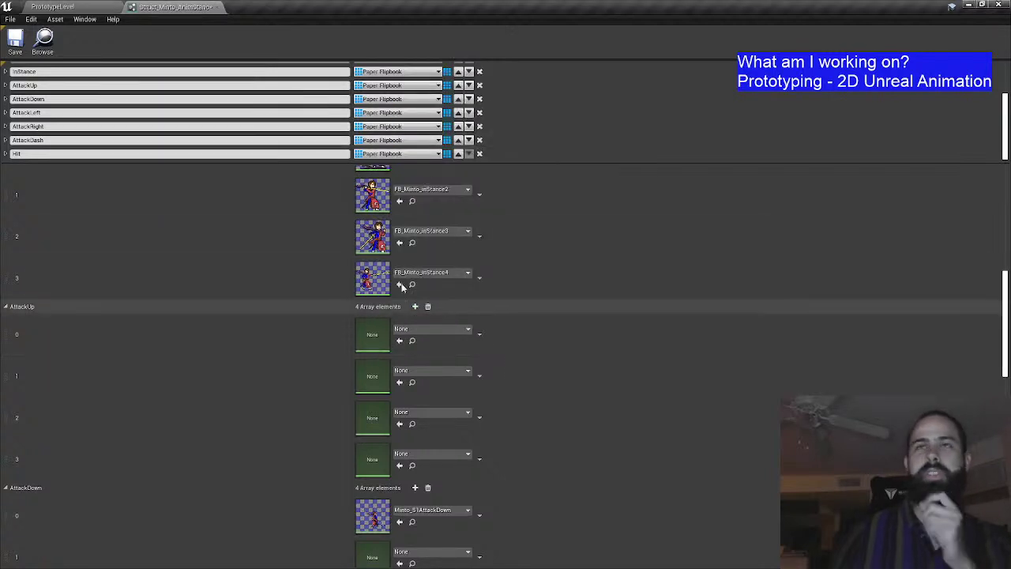
{"action": "left_click", "coordinate": [15, 39]}
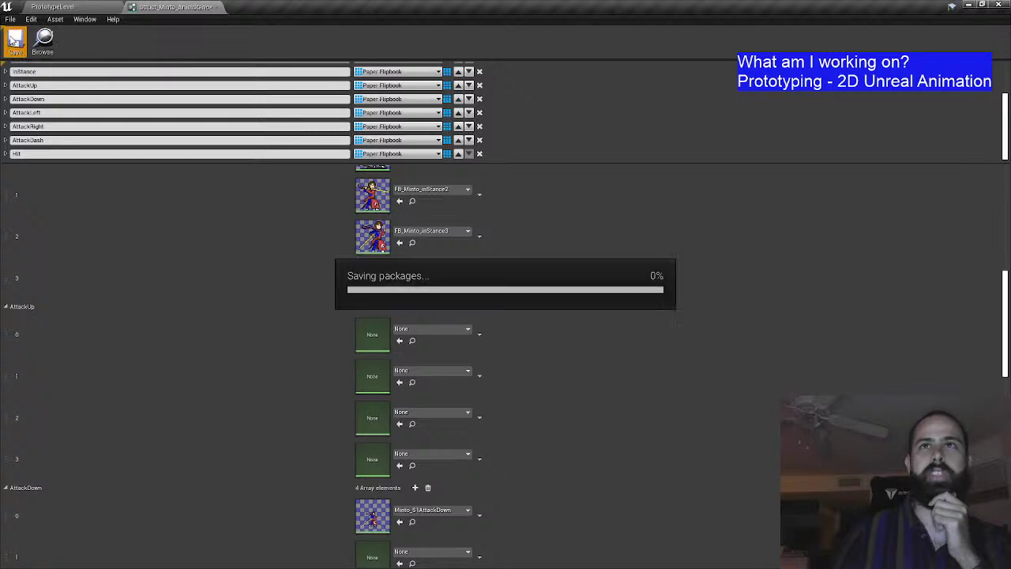
{"action": "left_click", "coordinate": [221, 7]}
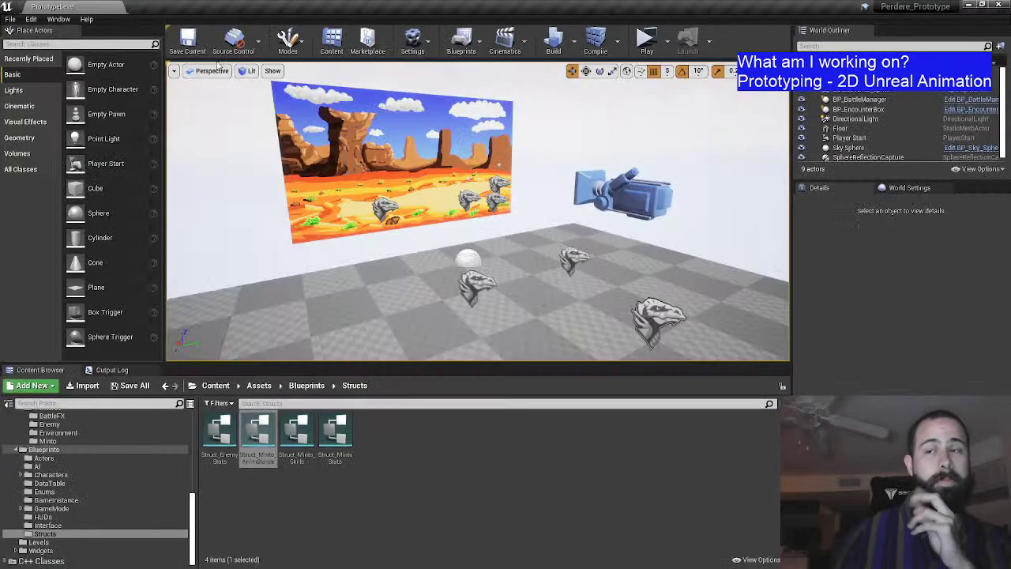
Step: Open the BP_GameMinto blueprint from the Blueprints/Characters folder and compile it
{"action": "left_click", "coordinate": [97, 474]}
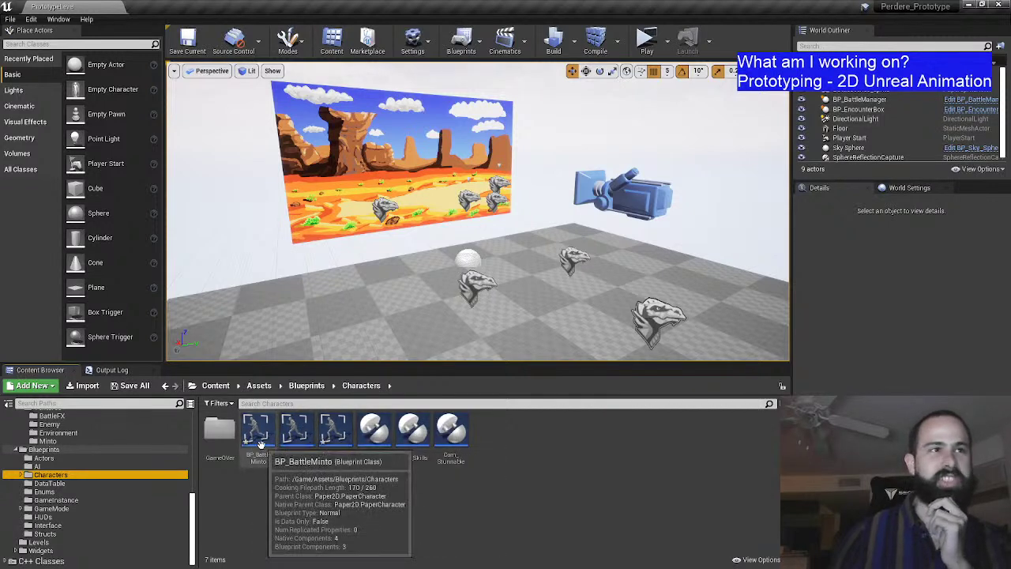
{"action": "double_click", "coordinate": [338, 447]}
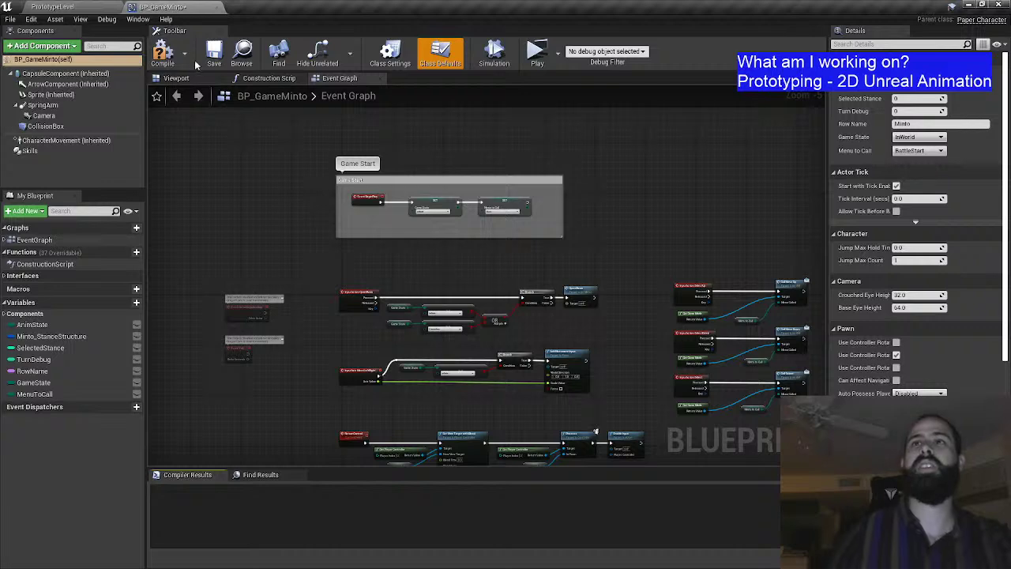
{"action": "left_click", "coordinate": [164, 54]}
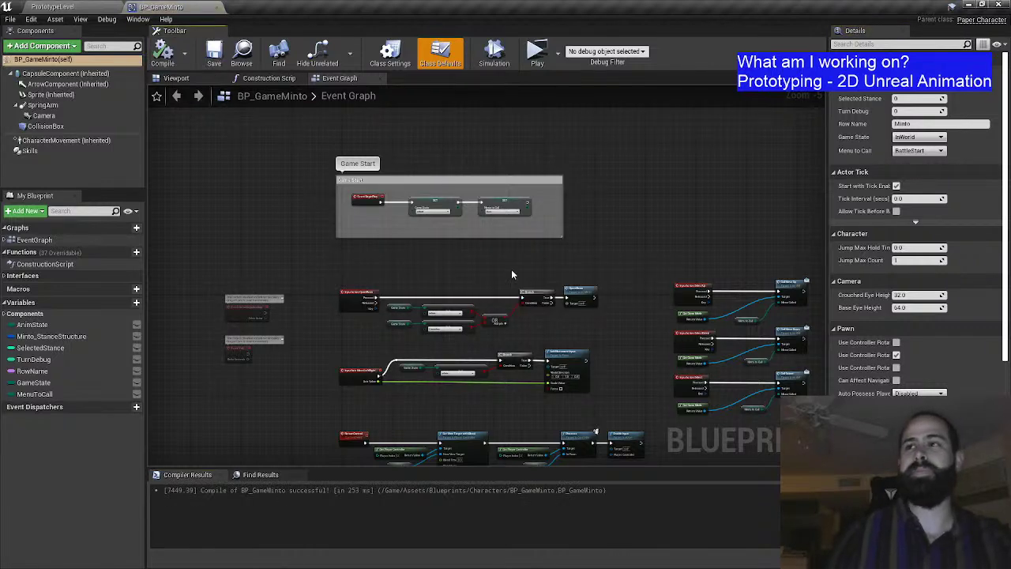
{"action": "scroll", "coordinate": [428, 165], "scroll_direction": "down", "scroll_amount": 1}
{"action": "scroll", "coordinate": [424, 240], "scroll_direction": "up", "scroll_amount": 1}
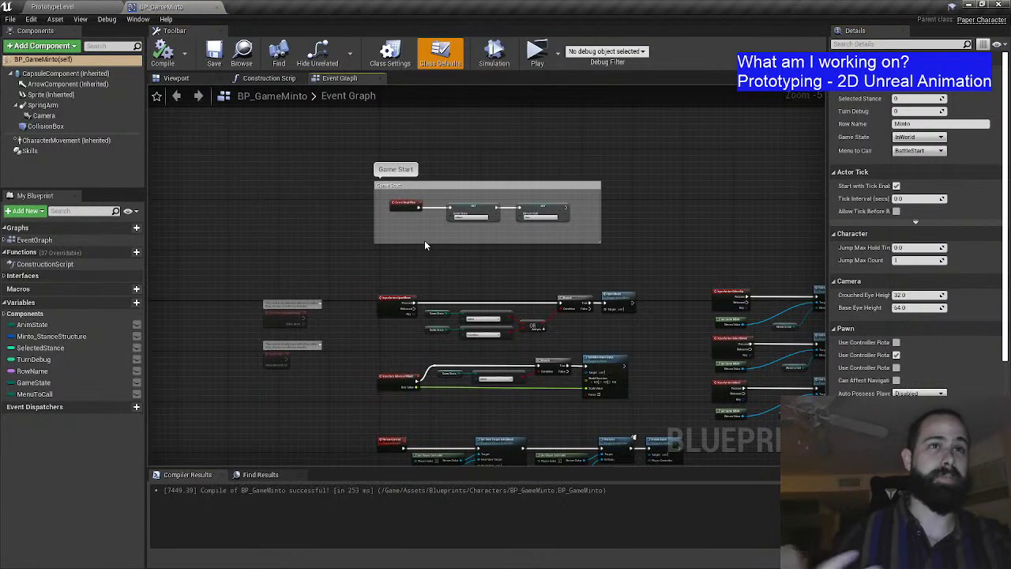
{"action": "left_click_drag", "start_coordinate": [424, 240], "coordinate": [425, 280]}
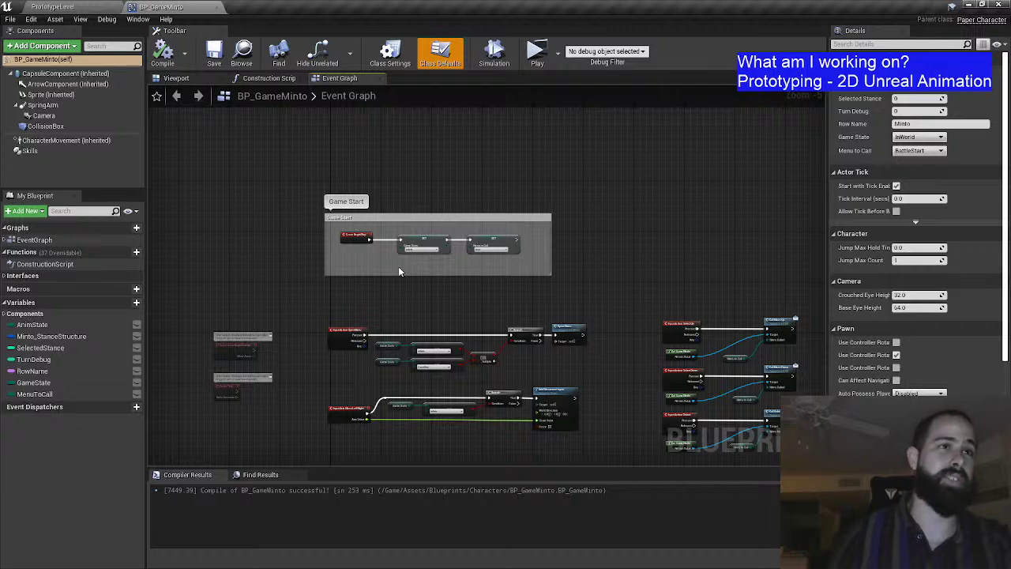
{"action": "scroll", "coordinate": [375, 308], "scroll_direction": "down", "scroll_amount": 1}
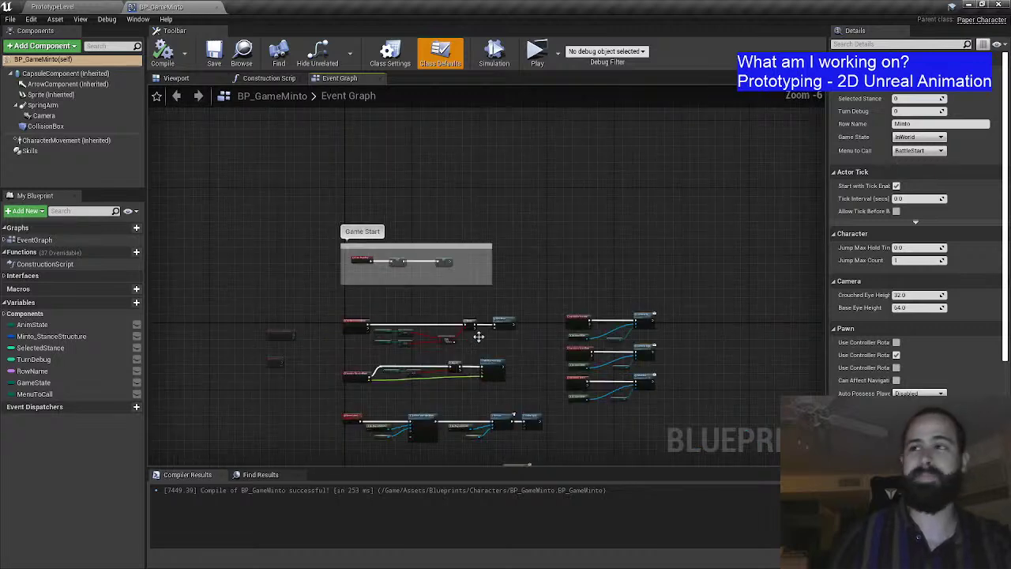
{"action": "left_click_drag", "start_coordinate": [594, 407], "coordinate": [584, 357]}
{"action": "scroll", "coordinate": [359, 253], "scroll_direction": "up", "scroll_amount": 1}
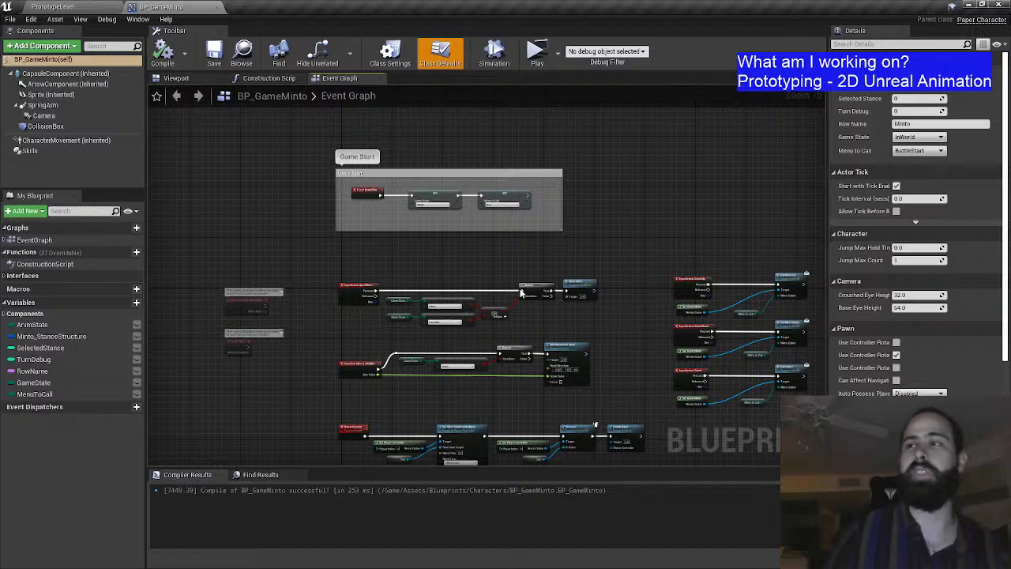
{"action": "scroll", "coordinate": [521, 293], "scroll_direction": "up", "scroll_amount": 2}
{"action": "scroll", "coordinate": [492, 279], "scroll_direction": "down", "scroll_amount": 2}
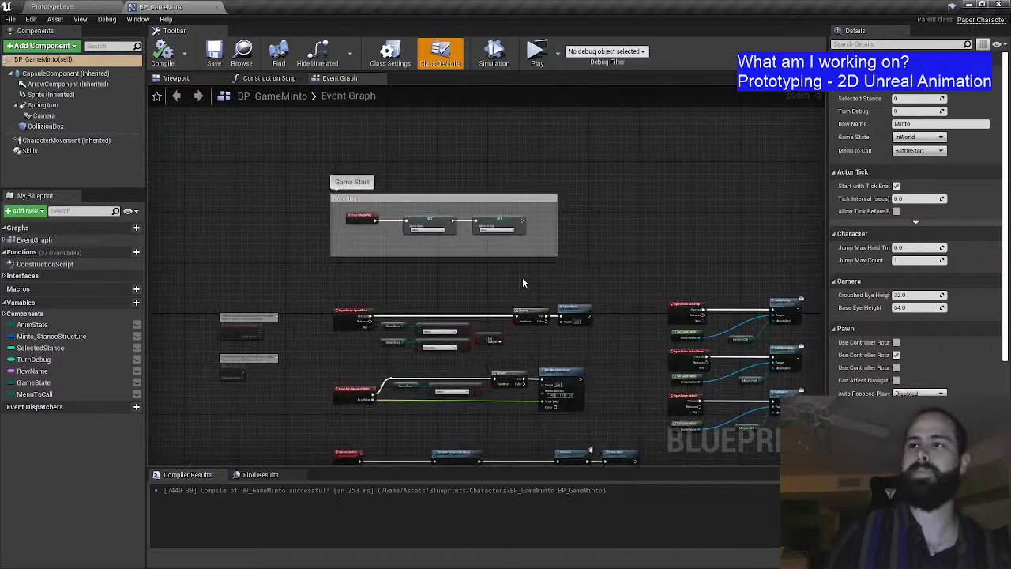
{"action": "scroll", "coordinate": [323, 88], "scroll_direction": "down", "scroll_amount": 3}
{"action": "scroll", "coordinate": [316, 99], "scroll_direction": "up", "scroll_amount": 3}
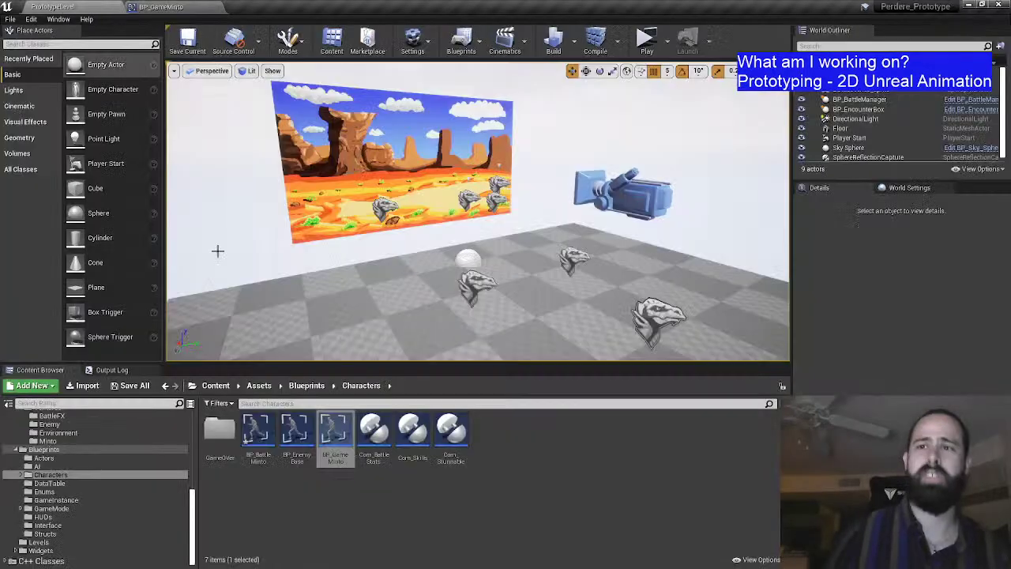
Step: Open the BP_BattleMinto blueprint from the Blueprints/Characters folder and compile it
{"action": "left_click", "coordinate": [52, 6]}
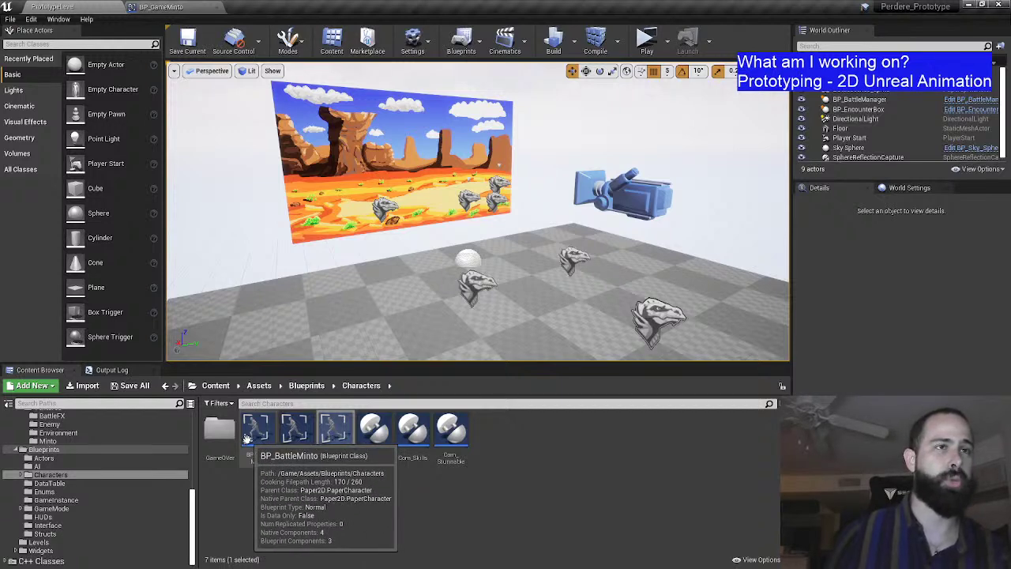
{"action": "left_click_drag", "start_coordinate": [254, 436], "coordinate": [258, 201]}
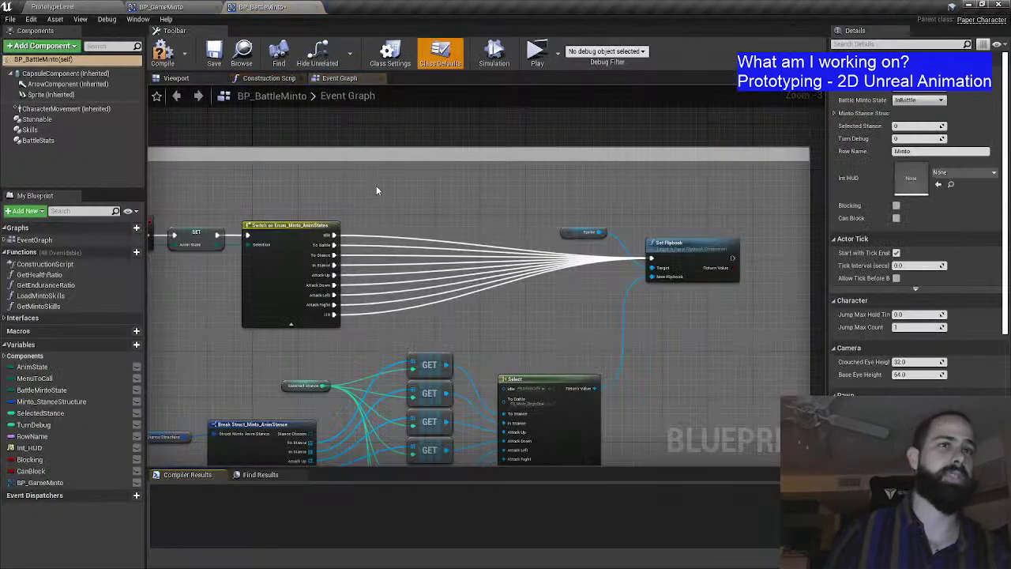
{"action": "scroll", "coordinate": [376, 185], "scroll_direction": "down", "scroll_amount": 3}
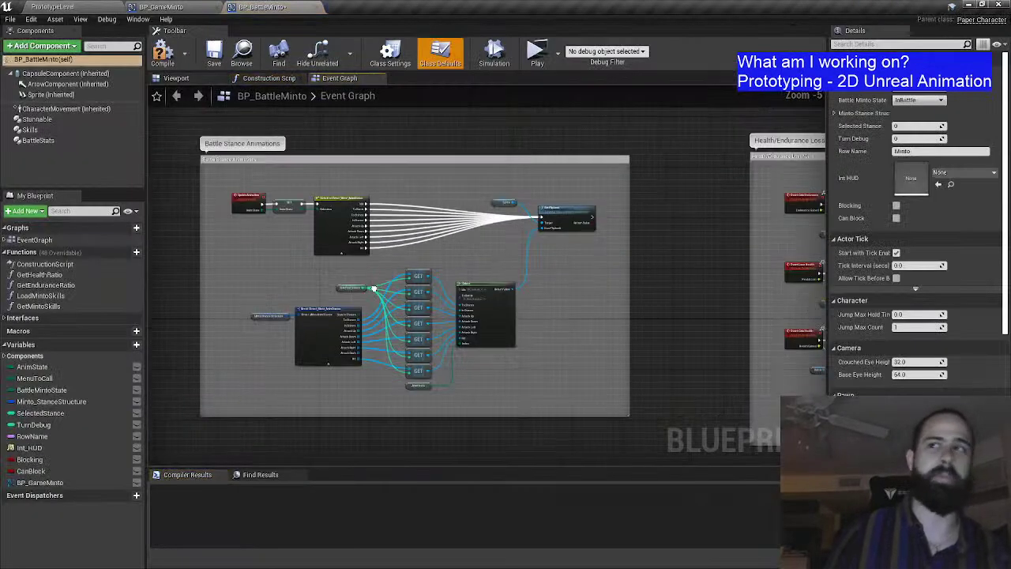
{"action": "left_click", "coordinate": [162, 52]}
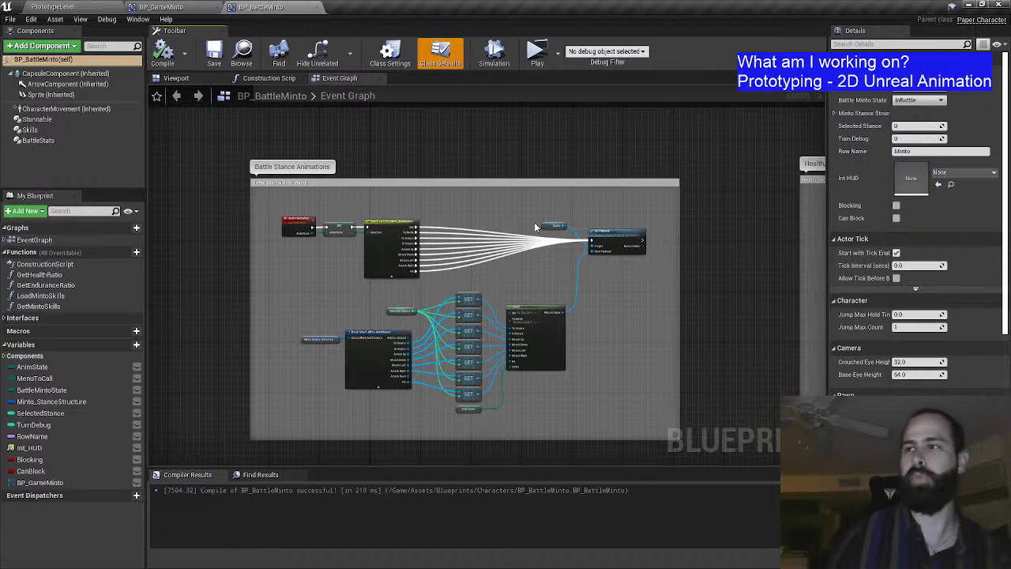
Step: Examine the Battle Stance Animations graph, including its Enum_Minto_AnimStates switch, Struct_Minto_AnimStance break and Select nodes
{"action": "scroll", "coordinate": [476, 205], "scroll_direction": "up", "scroll_amount": 3}
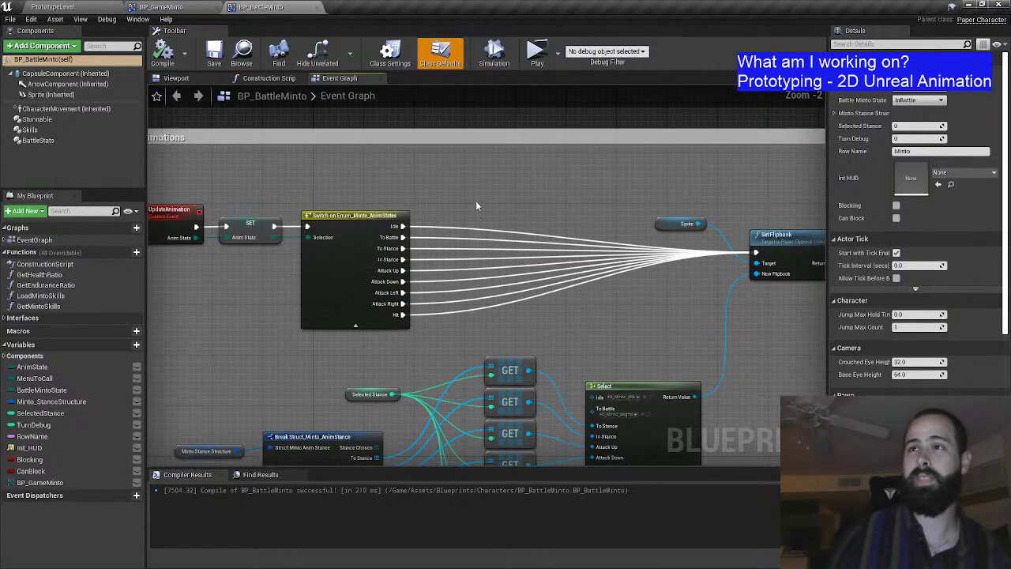
{"action": "left_click_drag", "start_coordinate": [475, 206], "coordinate": [488, 136]}
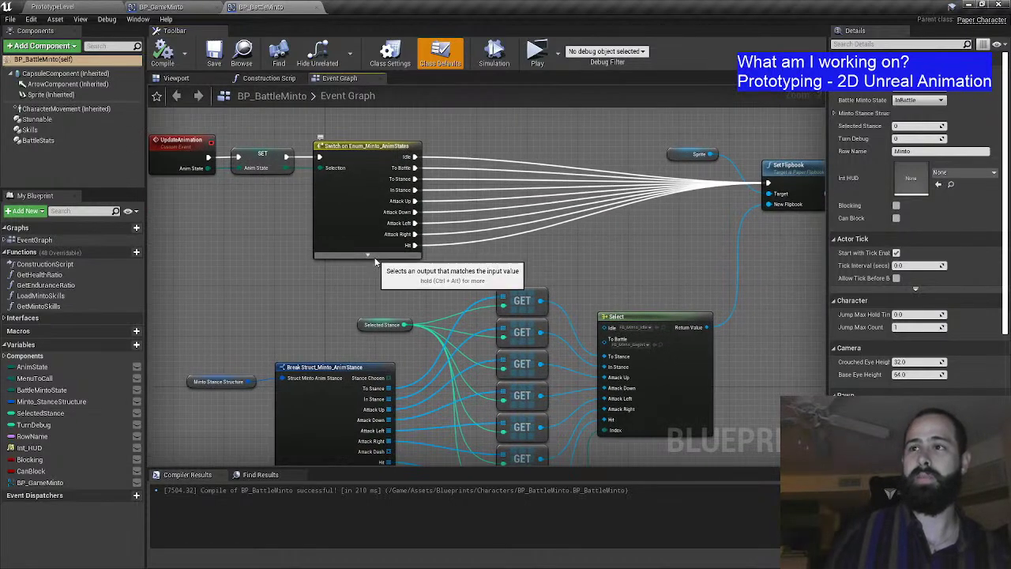
{"action": "scroll", "coordinate": [347, 282], "scroll_direction": "down", "scroll_amount": 1}
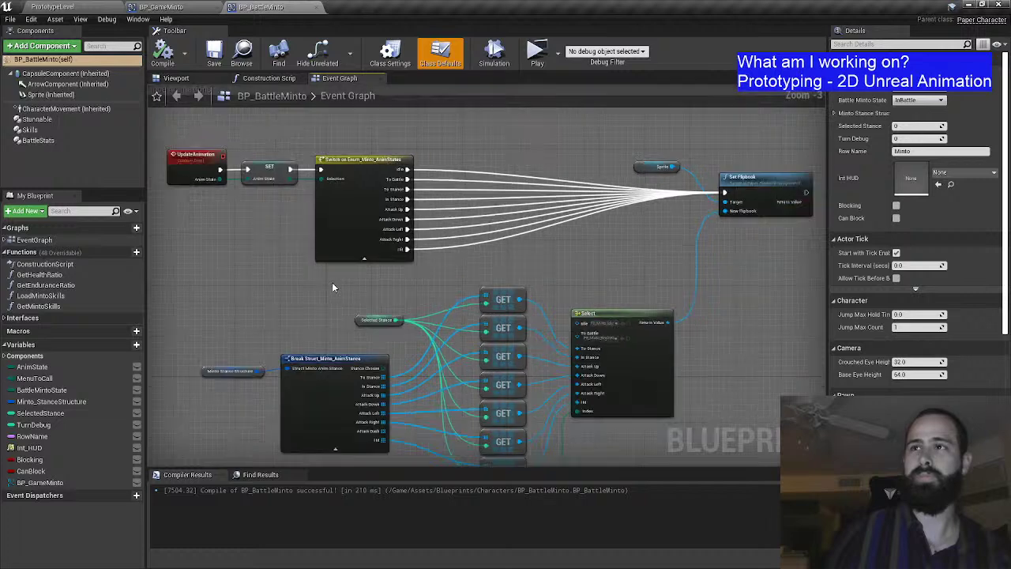
{"action": "left_click_drag", "start_coordinate": [339, 290], "coordinate": [363, 238]}
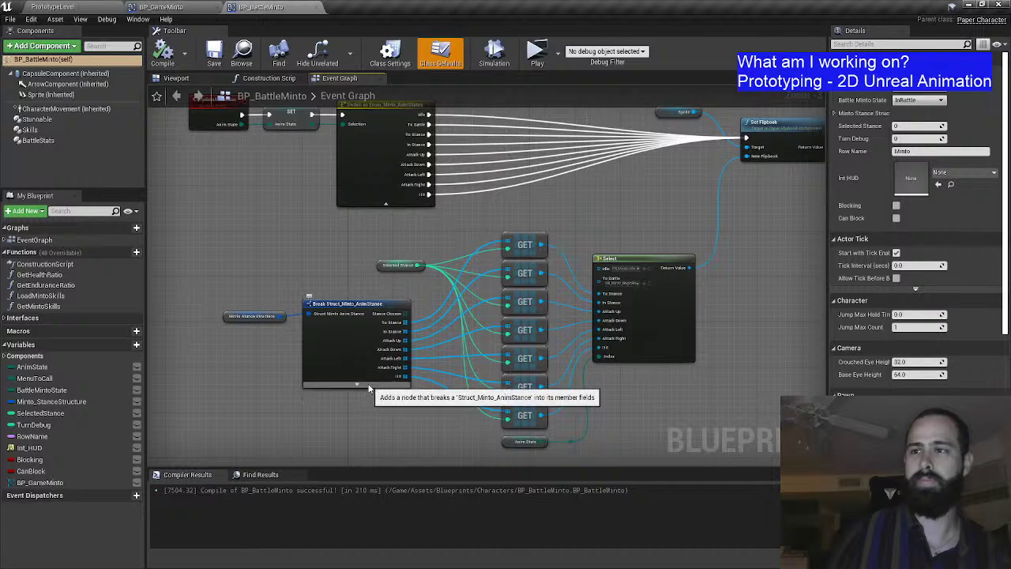
{"action": "scroll", "coordinate": [506, 220], "scroll_direction": "down", "scroll_amount": 2}
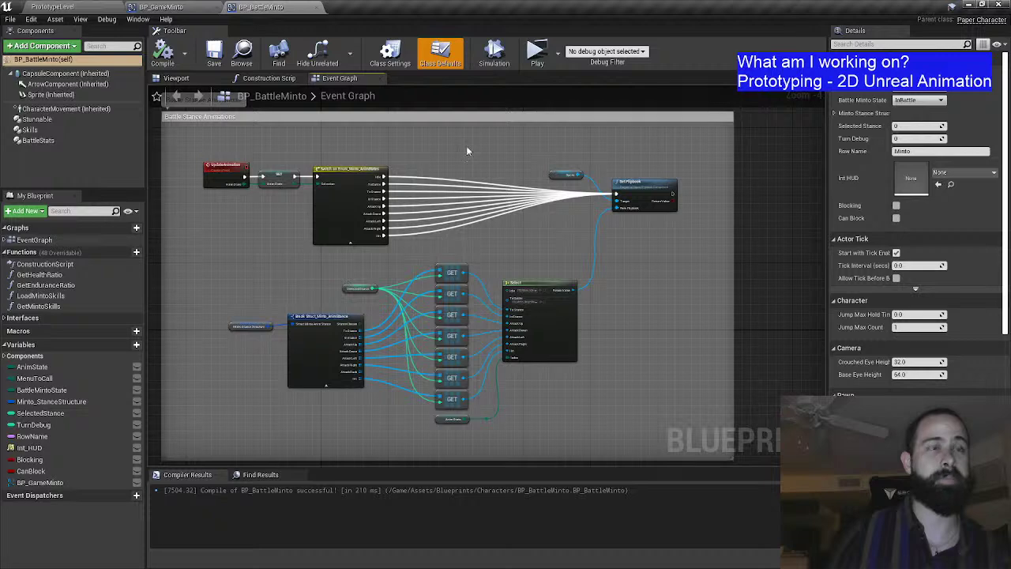
{"action": "scroll", "coordinate": [312, 177], "scroll_direction": "up", "scroll_amount": 2}
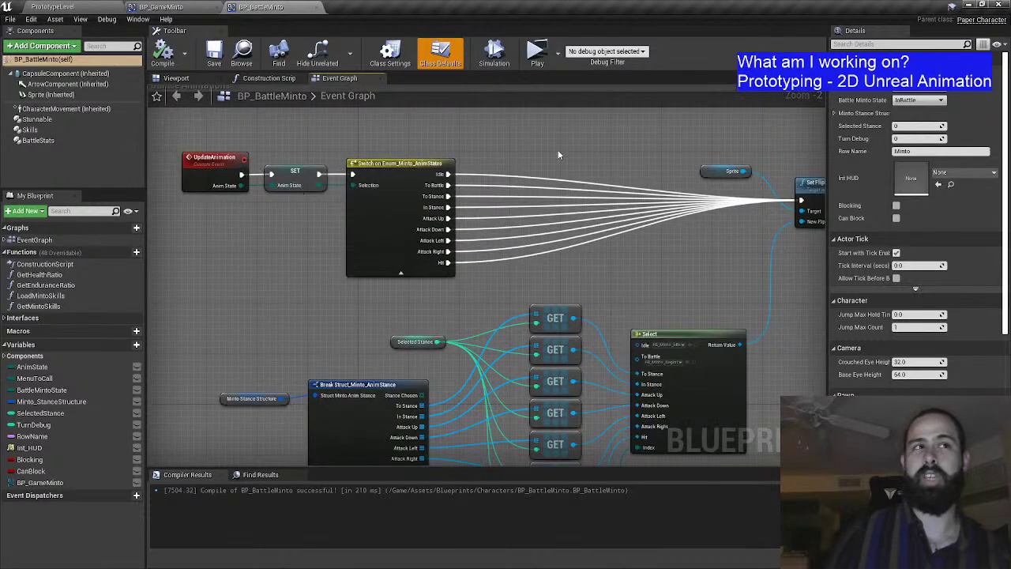
{"action": "left_click_drag", "start_coordinate": [641, 306], "coordinate": [609, 226]}
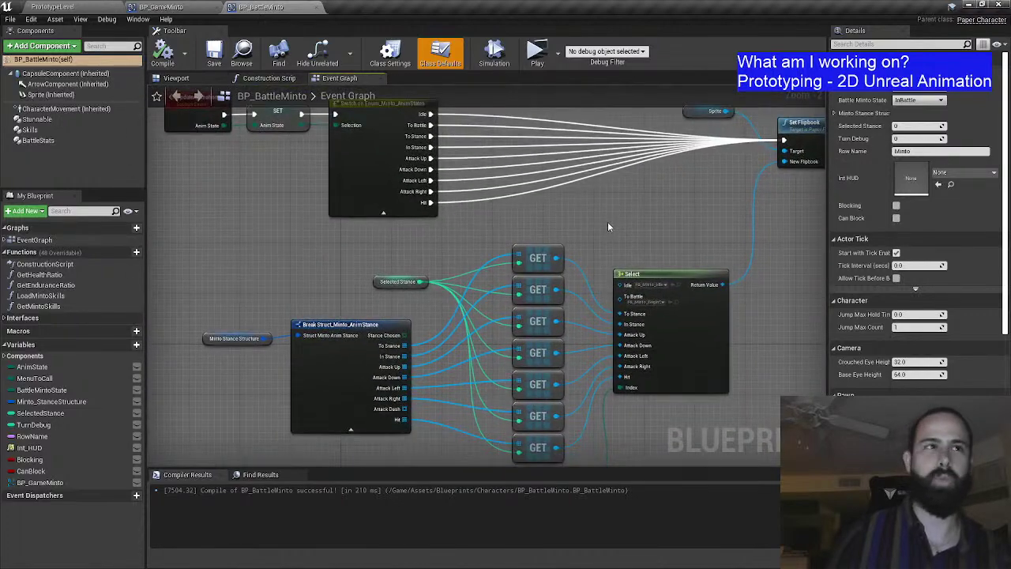
{"action": "scroll", "coordinate": [313, 169], "scroll_direction": "down", "scroll_amount": 2}
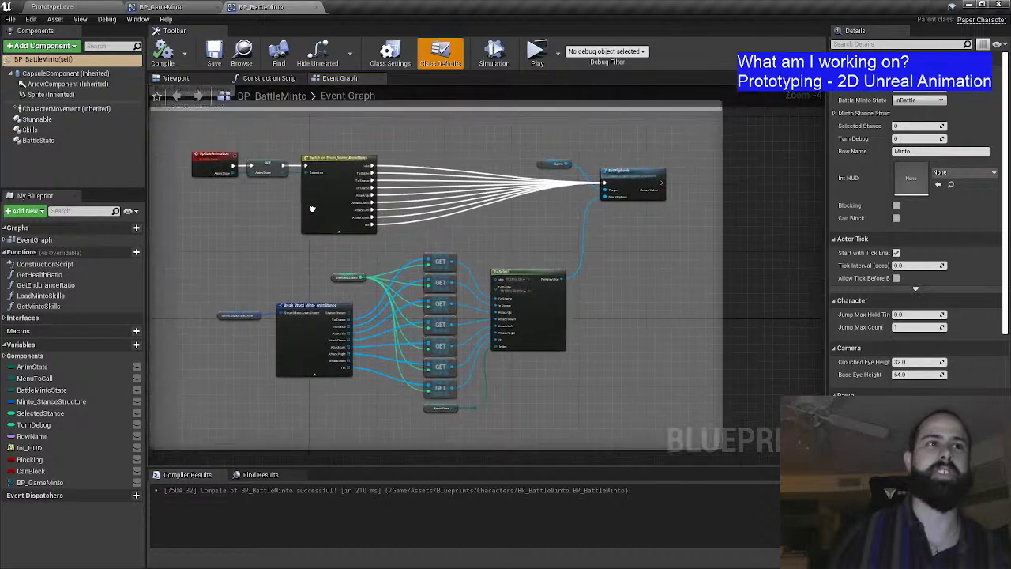
{"action": "scroll", "coordinate": [308, 206], "scroll_direction": "up", "scroll_amount": 1}
{"action": "scroll", "coordinate": [312, 215], "scroll_direction": "down", "scroll_amount": 1}
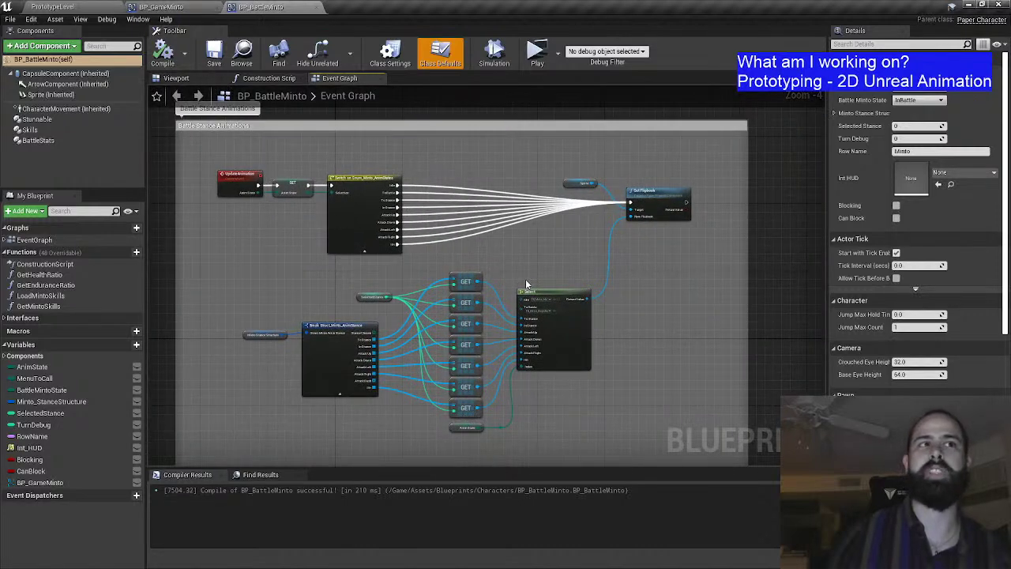
Step: Close the BP_GameMinto blueprint editor and return to the PrototypeLevel
{"action": "left_click", "coordinate": [201, 8]}
{"action": "left_click", "coordinate": [71, 7]}
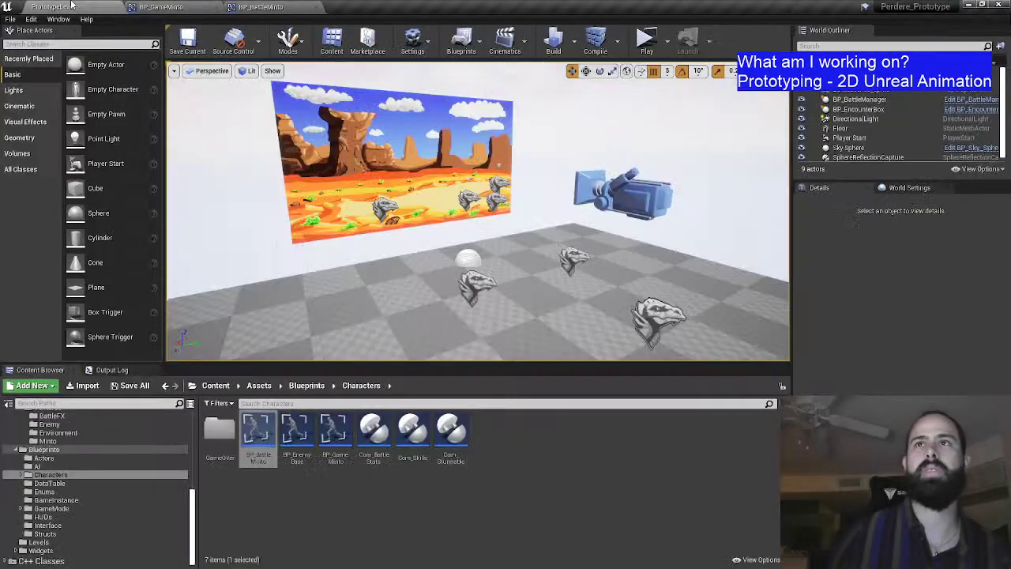
{"action": "left_click", "coordinate": [215, 8]}
{"action": "left_click", "coordinate": [340, 483]}
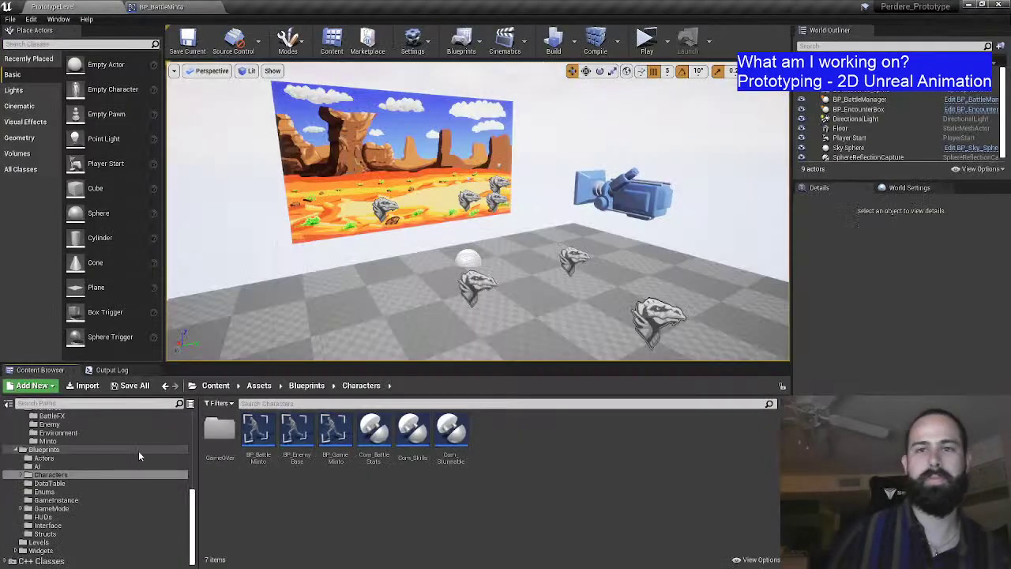
Step: Open the Minto folder inside Art/Sprites/Flipbooks in the content browser
{"action": "scroll", "coordinate": [34, 466], "scroll_direction": "up", "scroll_amount": 3}
{"action": "scroll", "coordinate": [87, 447], "scroll_direction": "up", "scroll_amount": 6}
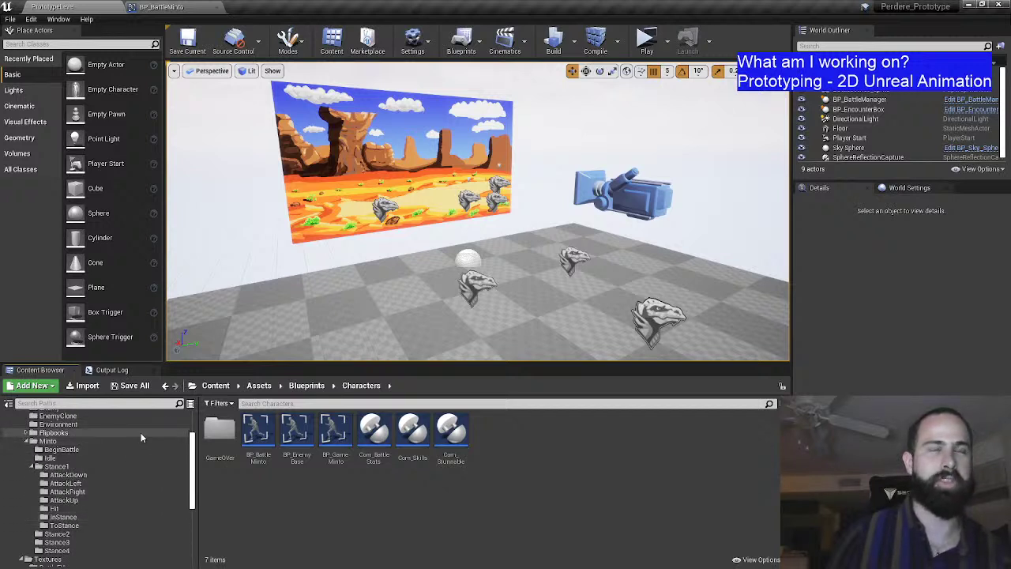
{"action": "left_click", "coordinate": [140, 435]}
{"action": "scroll", "coordinate": [119, 454], "scroll_direction": "up", "scroll_amount": 2}
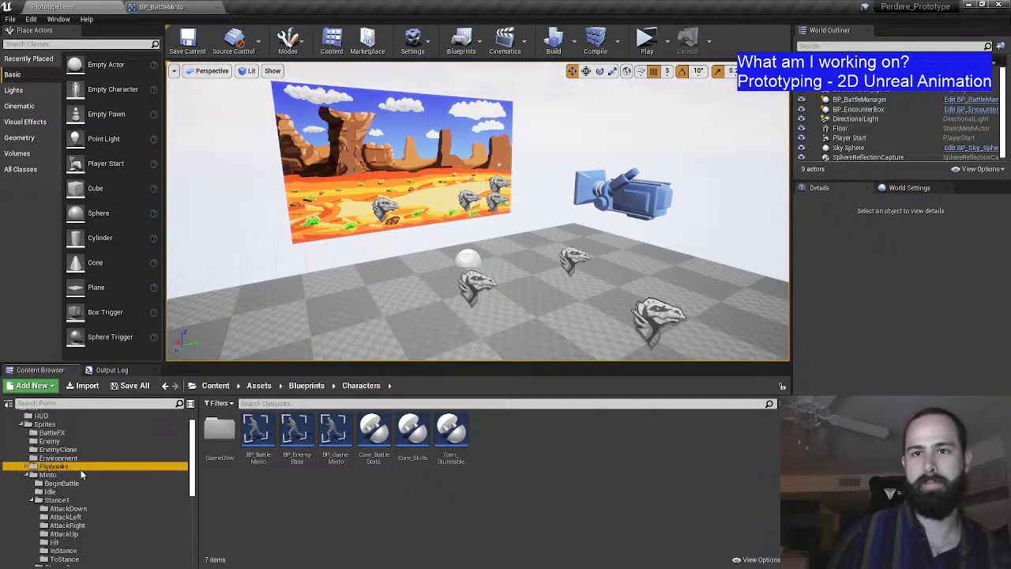
{"action": "double_click", "coordinate": [316, 444]}
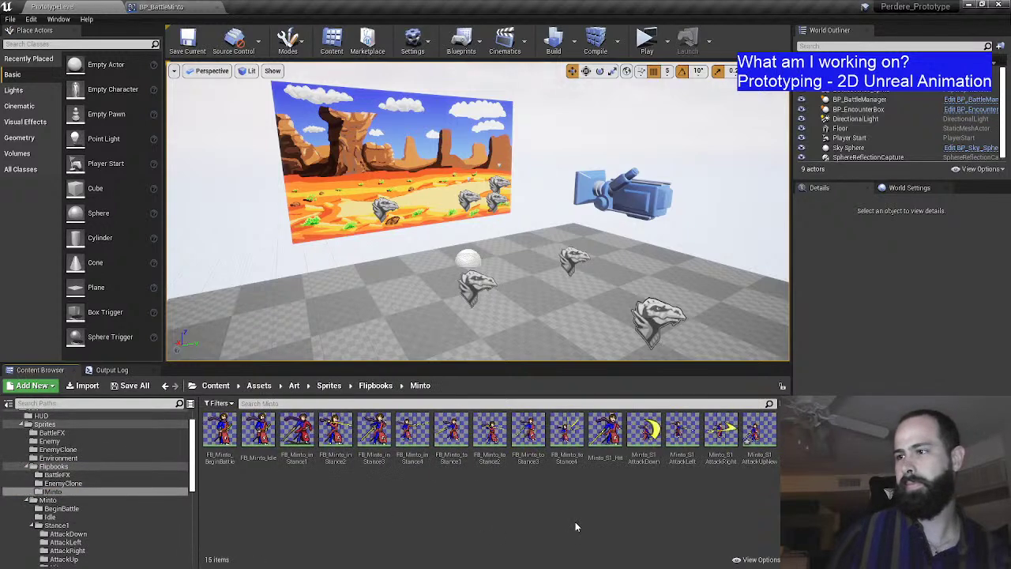
Step: Try to delete the Minto_S1AttackUpNew flipbook, then cancel the deletion
{"action": "left_click", "coordinate": [758, 436]}
{"action": "key", "text": "Delete"}
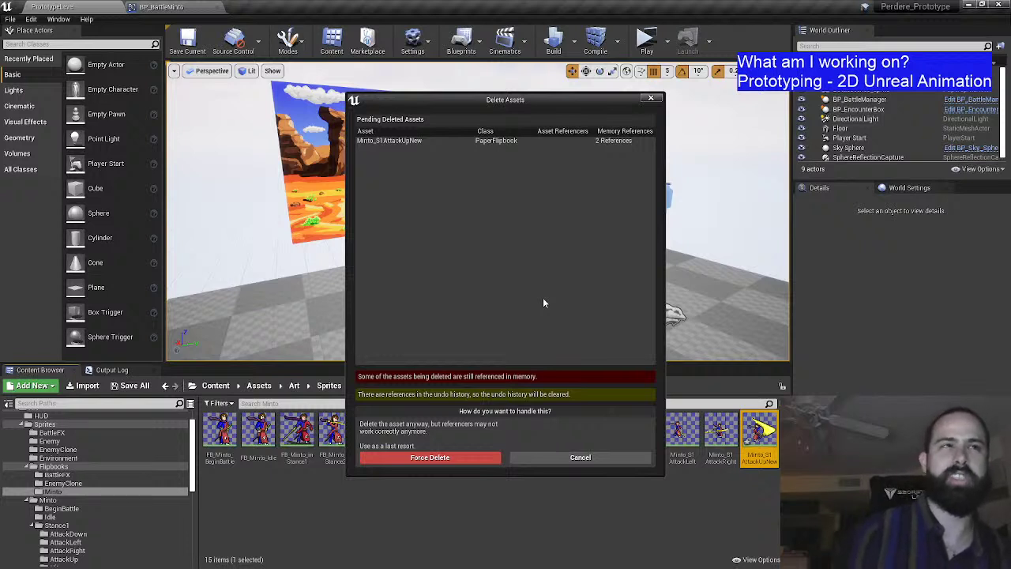
{"action": "left_click", "coordinate": [519, 141]}
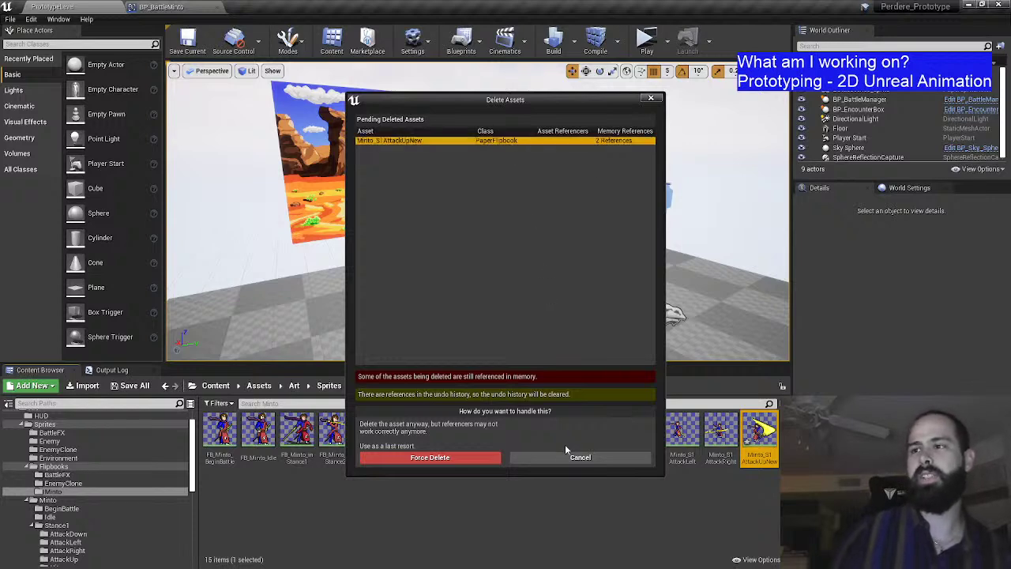
{"action": "left_click", "coordinate": [577, 456]}
Step: Save all modified assets, including the Minto_S1AttackUpNew flipbook and the Minto_AttackDashS1 texture with its sprites
{"action": "left_click", "coordinate": [131, 385]}
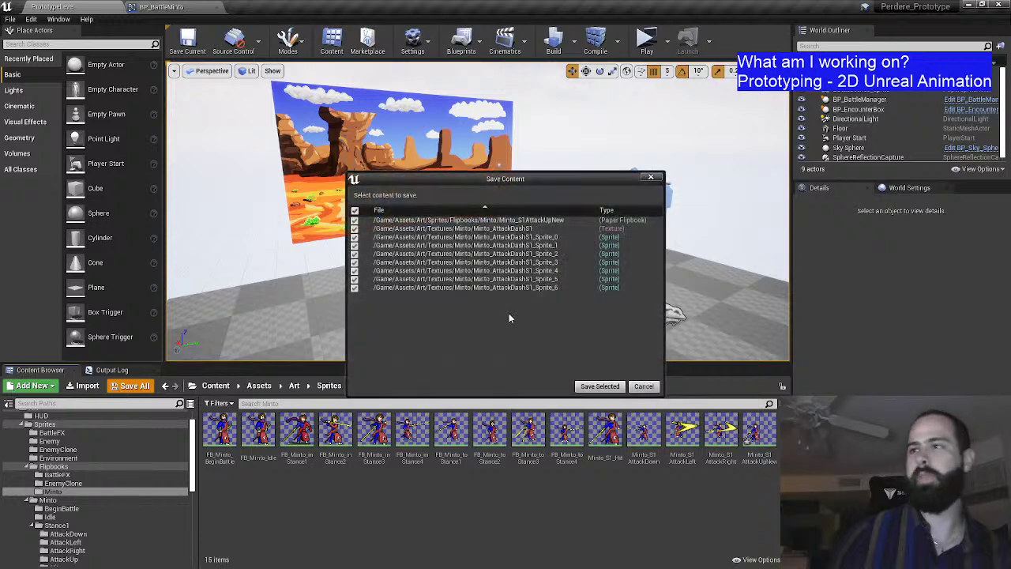
{"action": "left_click", "coordinate": [600, 386]}
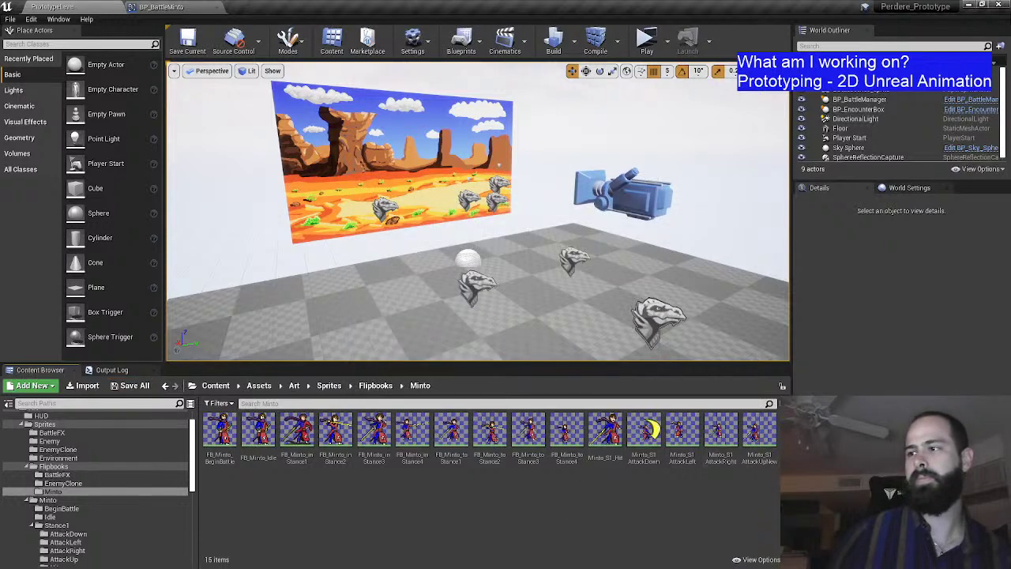
Step: Retry deleting the Minto_S1AttackUpNew flipbook, check its entry in the reference list, and cancel without forcing
{"action": "left_click", "coordinate": [761, 428]}
{"action": "key", "text": "Delete"}
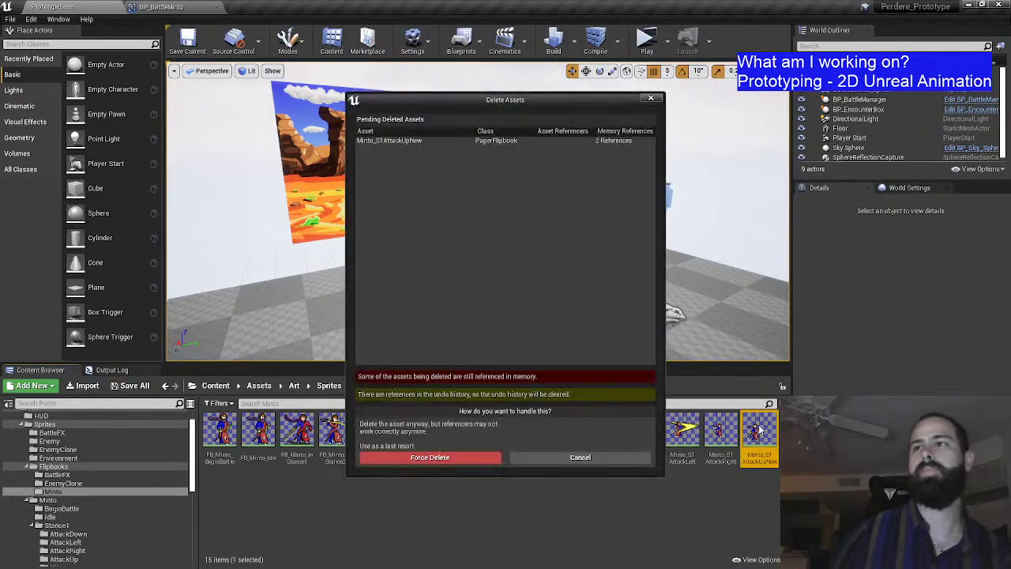
{"action": "left_click", "coordinate": [542, 142]}
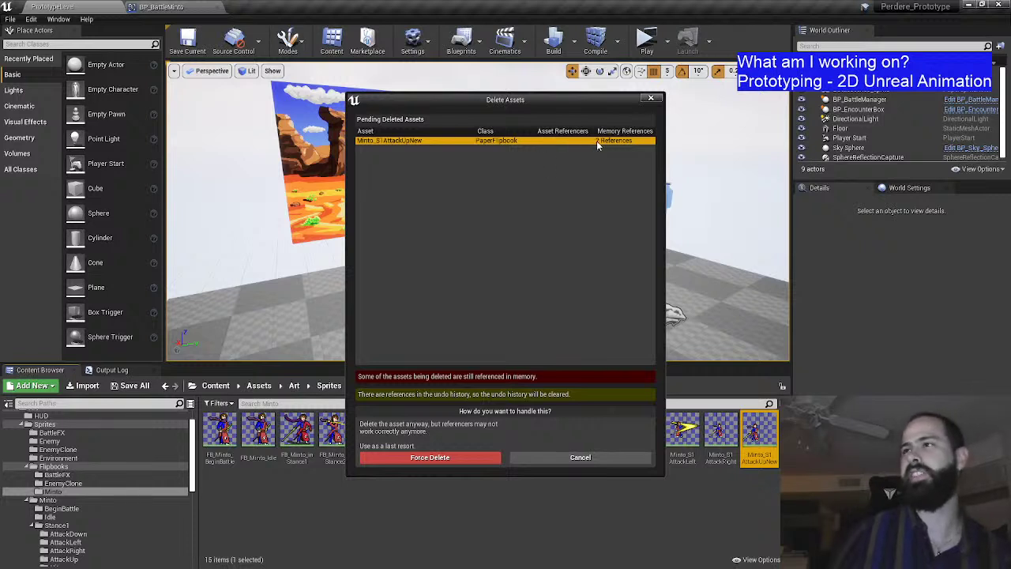
{"action": "left_click", "coordinate": [581, 457]}
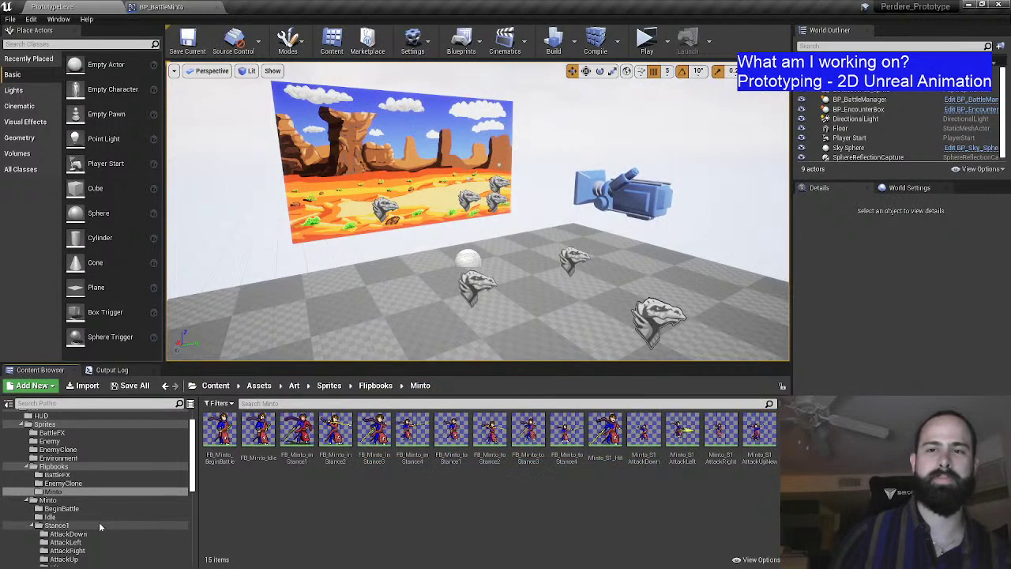
Step: Look through the contents of the Sprites/Minto folder and the Textures folder in the content browser
{"action": "left_click", "coordinate": [96, 500]}
{"action": "scroll", "coordinate": [133, 495], "scroll_direction": "down", "scroll_amount": 1}
{"action": "scroll", "coordinate": [119, 497], "scroll_direction": "down", "scroll_amount": 3}
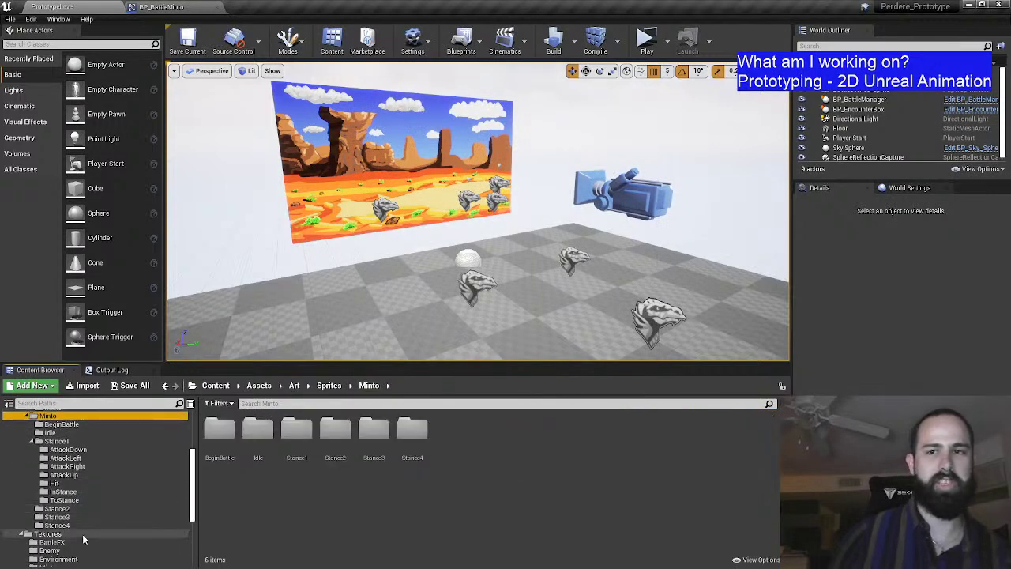
{"action": "left_click", "coordinate": [47, 534]}
{"action": "scroll", "coordinate": [101, 466], "scroll_direction": "down", "scroll_amount": 5}
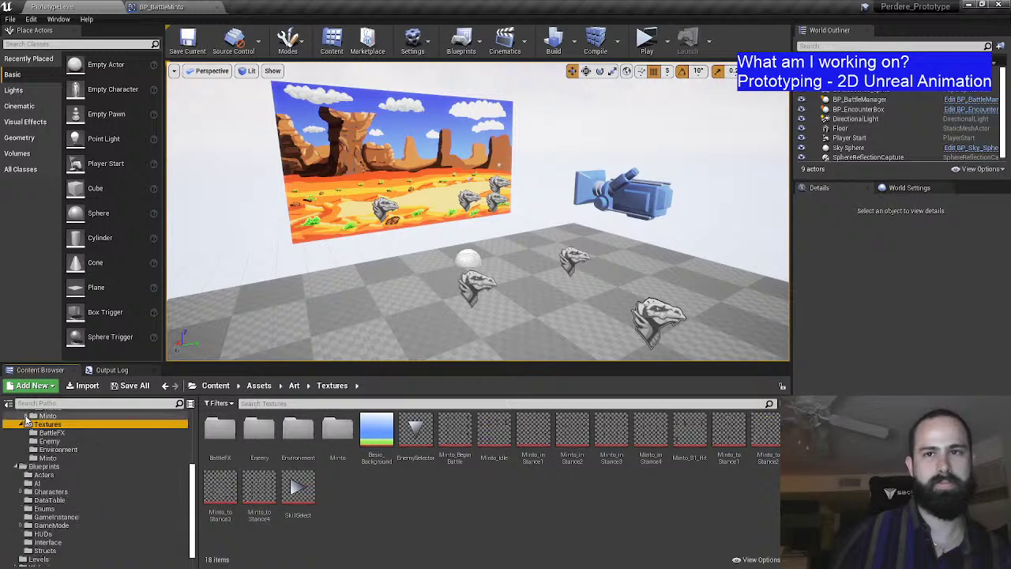
Step: Look through the Blueprints subfolders from Actors to Structs, plus the Levels and Widgets folders
{"action": "left_click", "coordinate": [48, 473]}
{"action": "left_click", "coordinate": [53, 467]}
{"action": "left_click", "coordinate": [44, 475]}
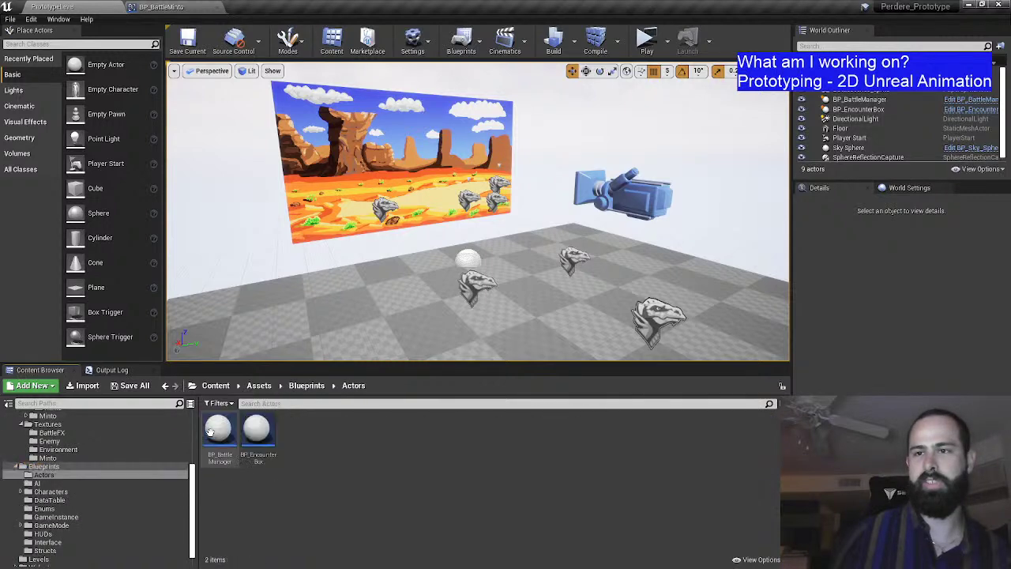
{"action": "left_click", "coordinate": [66, 483]}
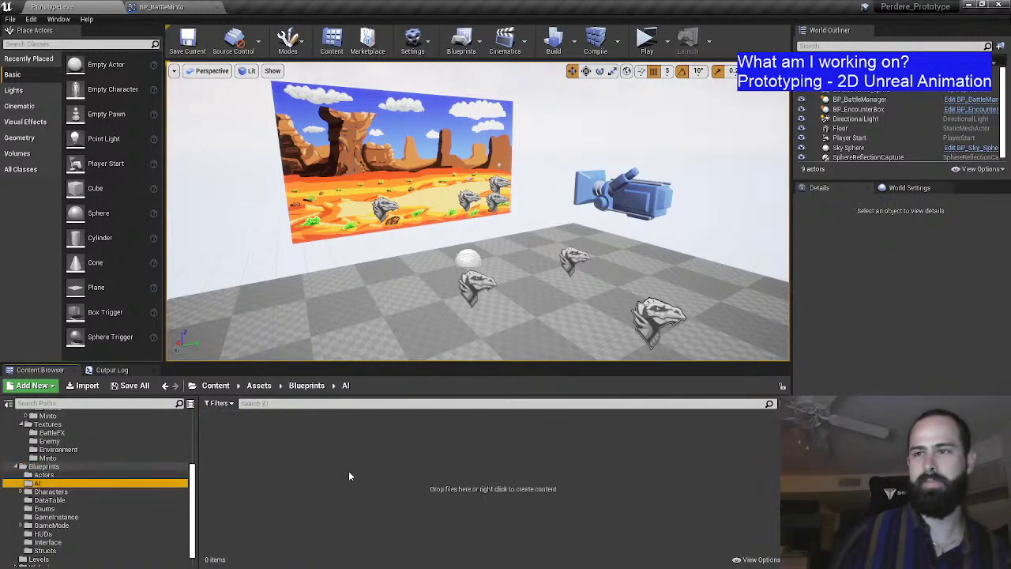
{"action": "left_click", "coordinate": [53, 492]}
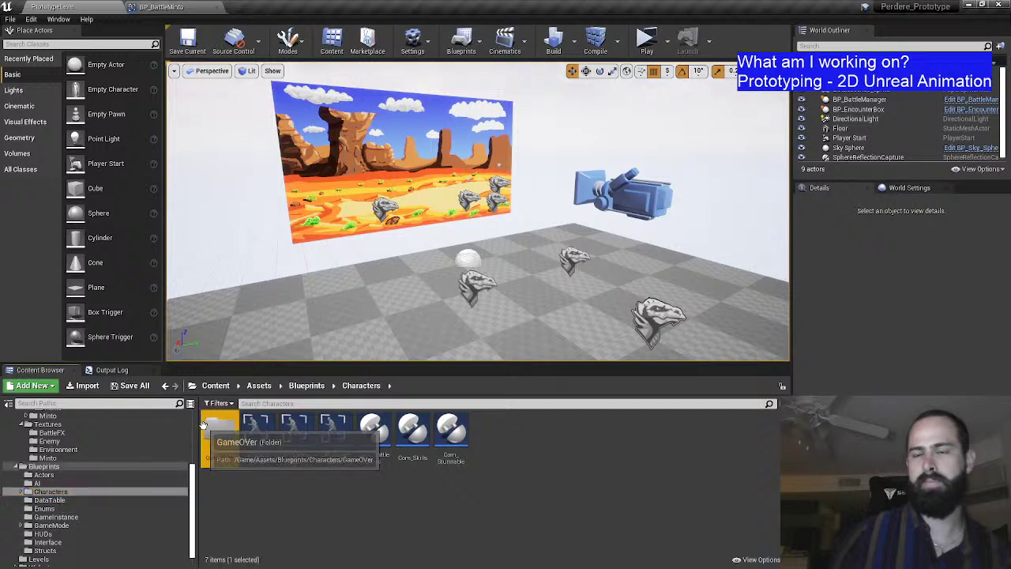
{"action": "double_click", "coordinate": [218, 431]}
{"action": "left_click", "coordinate": [49, 509]}
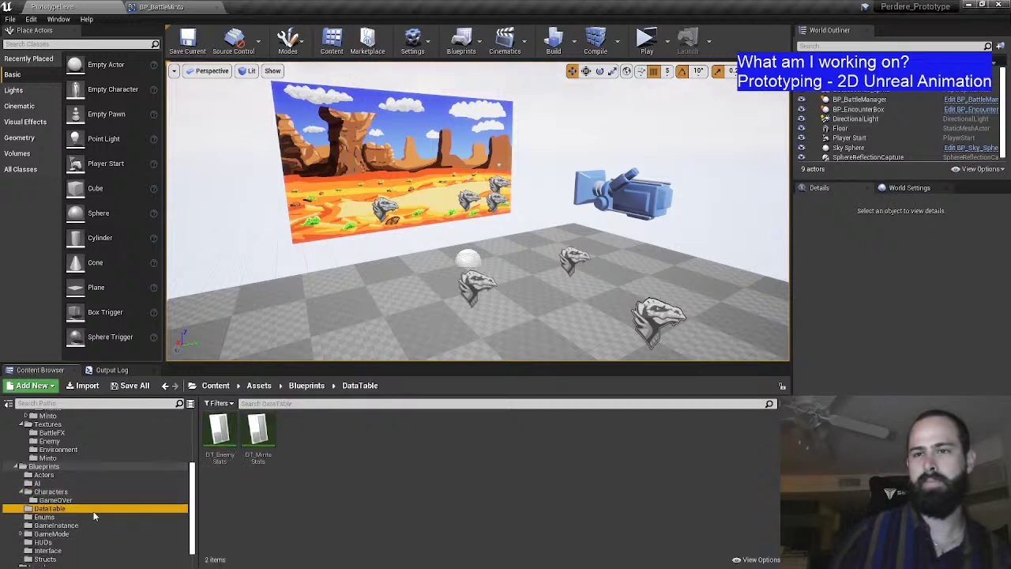
{"action": "left_click", "coordinate": [91, 518]}
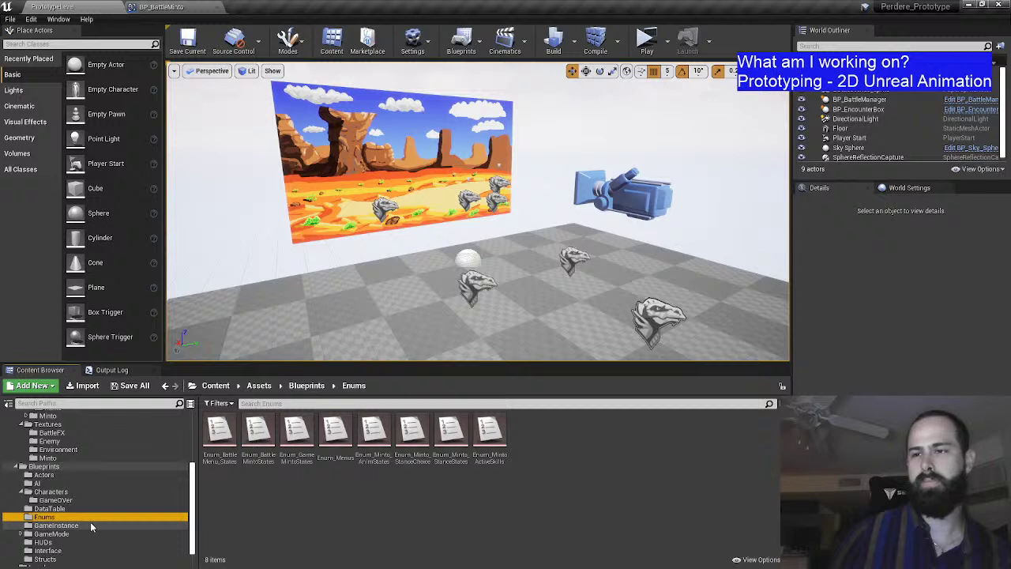
{"action": "left_click", "coordinate": [106, 526]}
{"action": "left_click", "coordinate": [88, 542]}
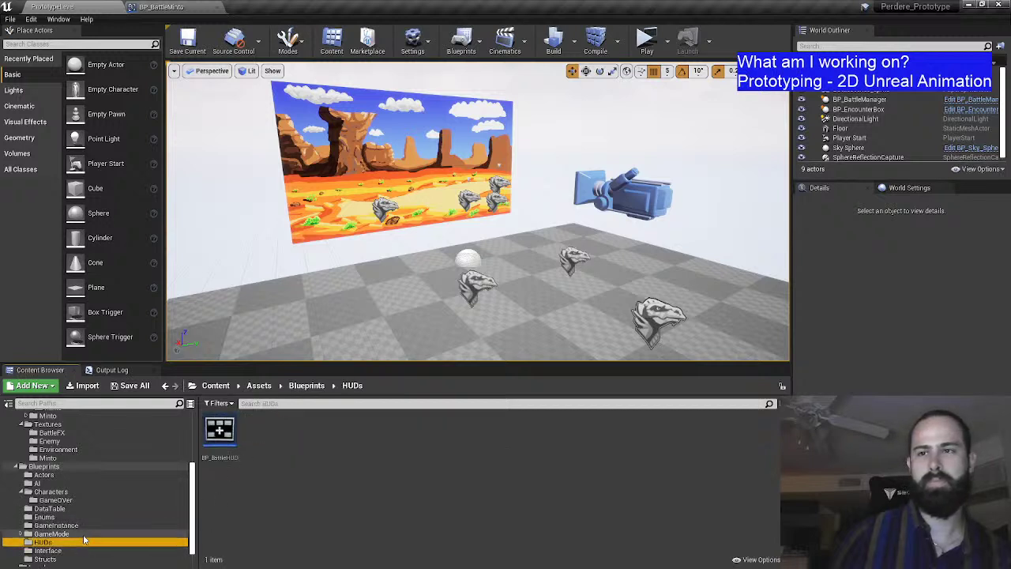
{"action": "left_click", "coordinate": [82, 534]}
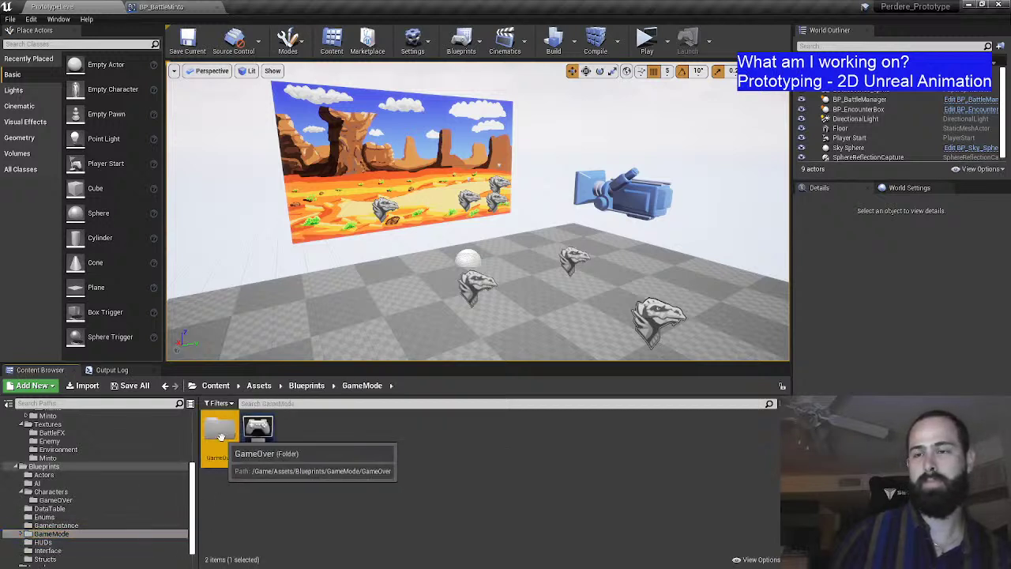
{"action": "double_click", "coordinate": [219, 430]}
{"action": "scroll", "coordinate": [99, 516], "scroll_direction": "down", "scroll_amount": 2}
{"action": "left_click", "coordinate": [22, 502]}
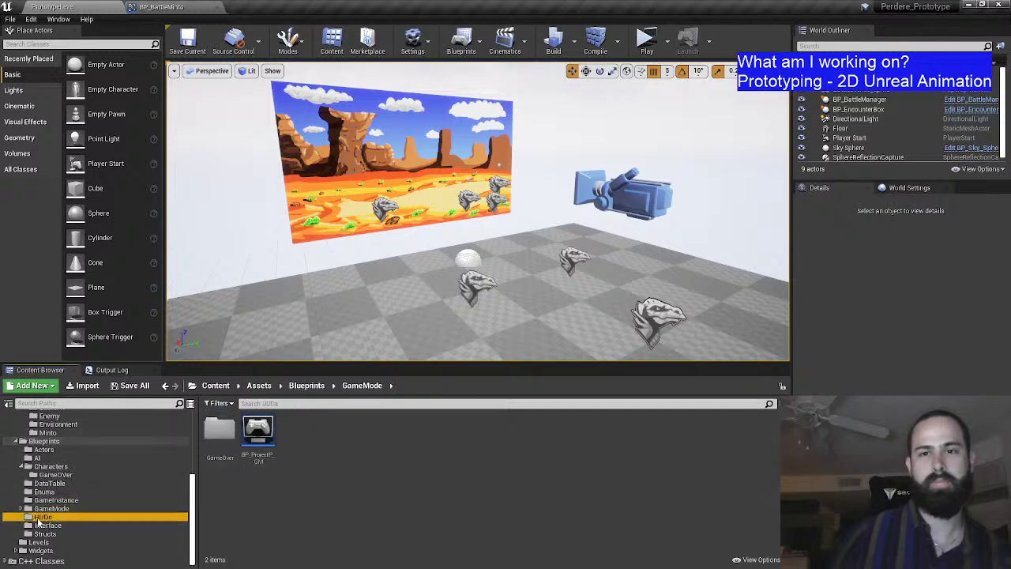
{"action": "left_click", "coordinate": [37, 518]}
{"action": "left_click", "coordinate": [43, 525]}
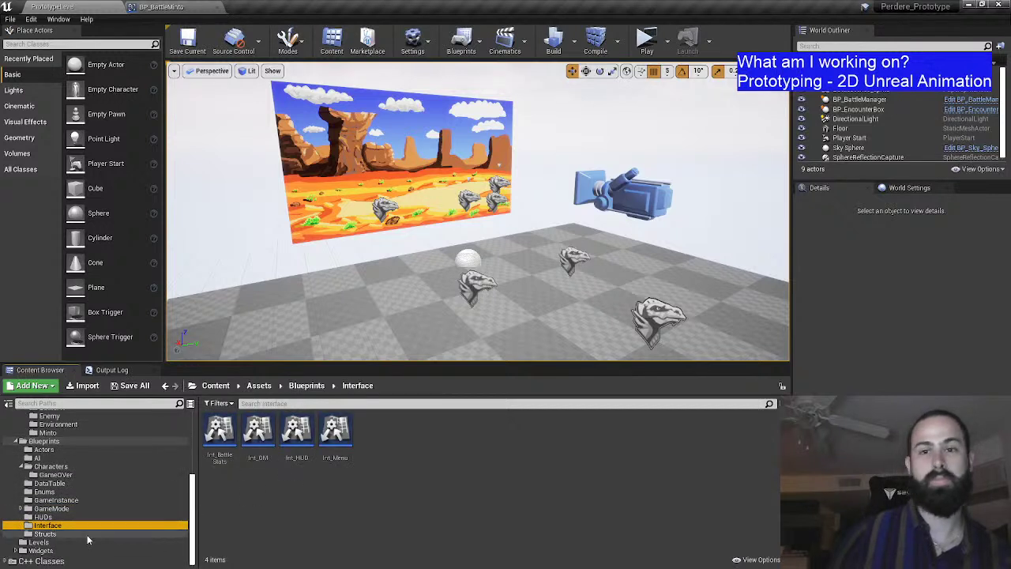
{"action": "left_click", "coordinate": [83, 534]}
{"action": "left_click", "coordinate": [75, 542]}
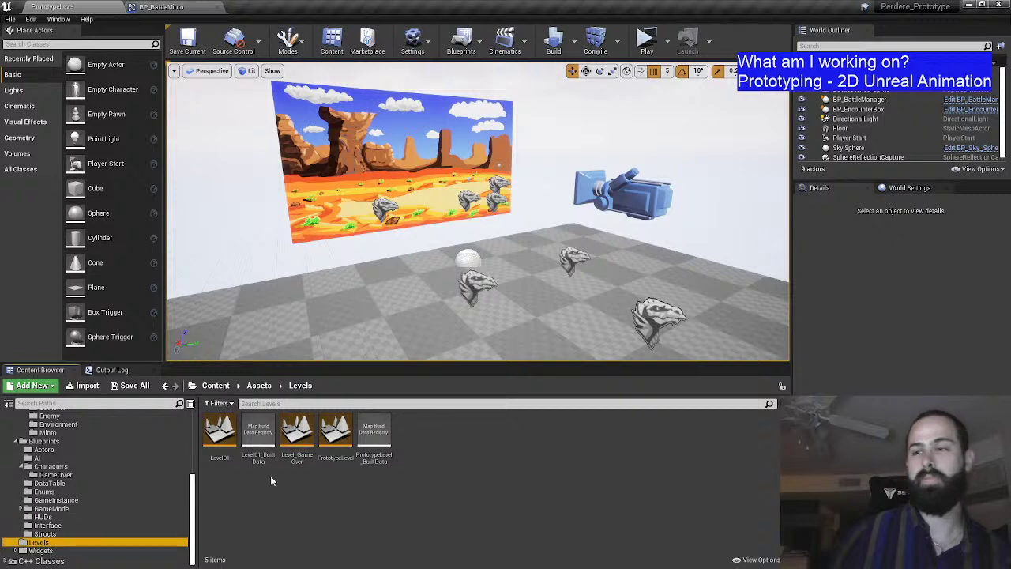
{"action": "left_click", "coordinate": [83, 551]}
{"action": "scroll", "coordinate": [95, 516], "scroll_direction": "up", "scroll_amount": 2}
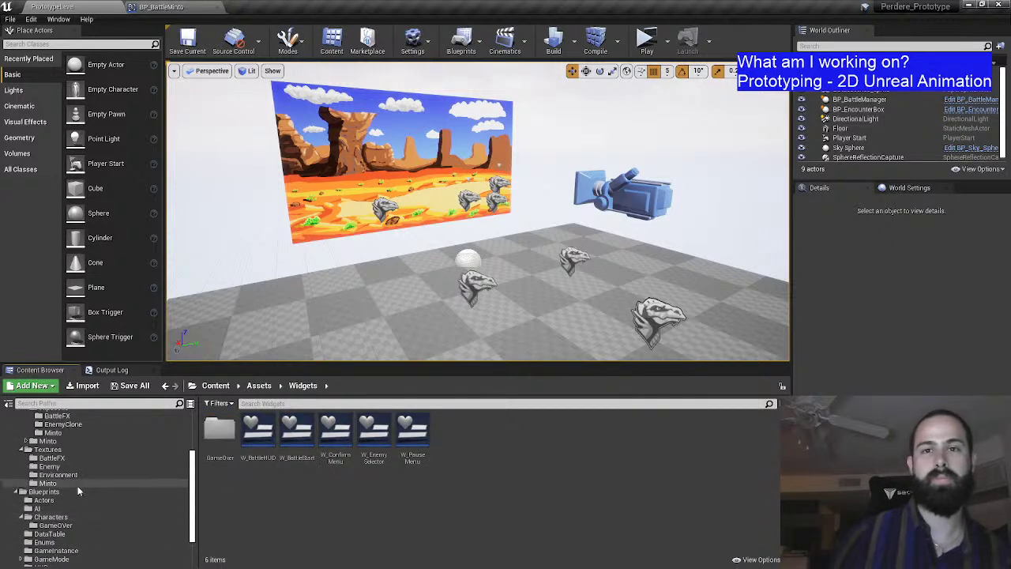
{"action": "scroll", "coordinate": [15, 490], "scroll_direction": "up", "scroll_amount": 3}
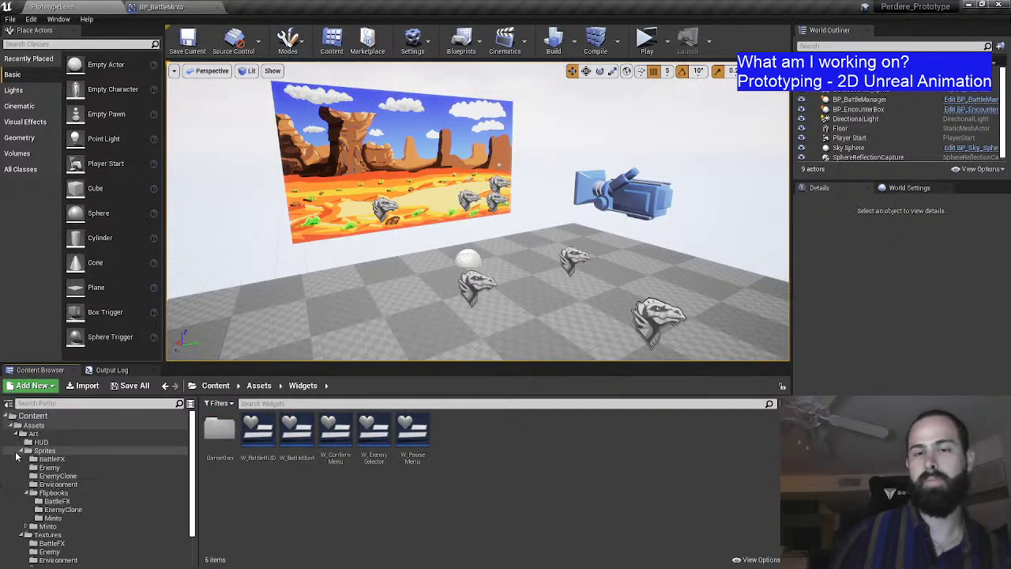
Step: Delete the Minto_S1AttackUpNew flipbook from the Sprites/Flipbooks/Minto folder and confirm the deletion
{"action": "left_click", "coordinate": [23, 451]}
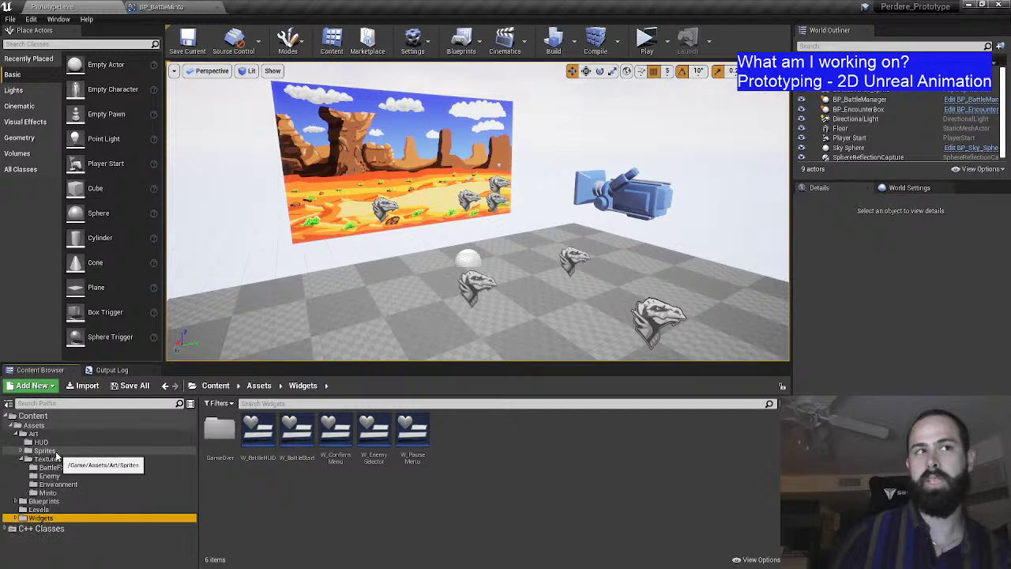
{"action": "left_click", "coordinate": [75, 450]}
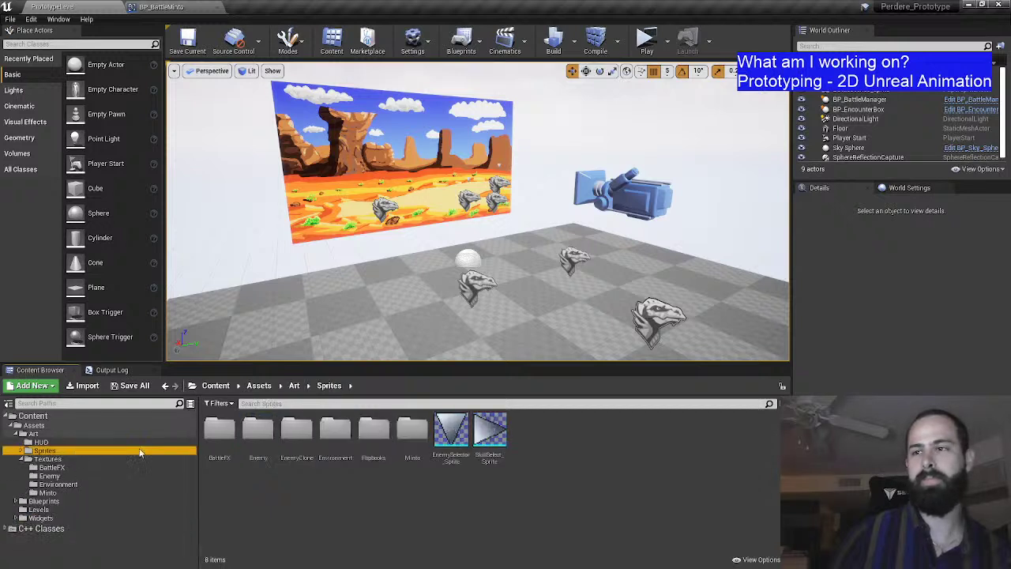
{"action": "left_click", "coordinate": [23, 450]}
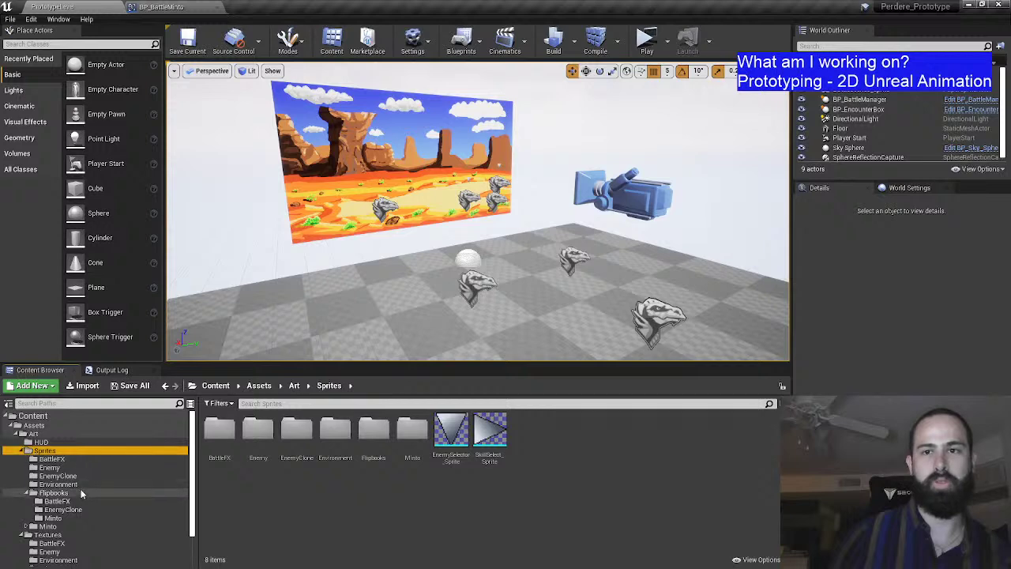
{"action": "left_click", "coordinate": [73, 502]}
{"action": "left_click", "coordinate": [110, 518]}
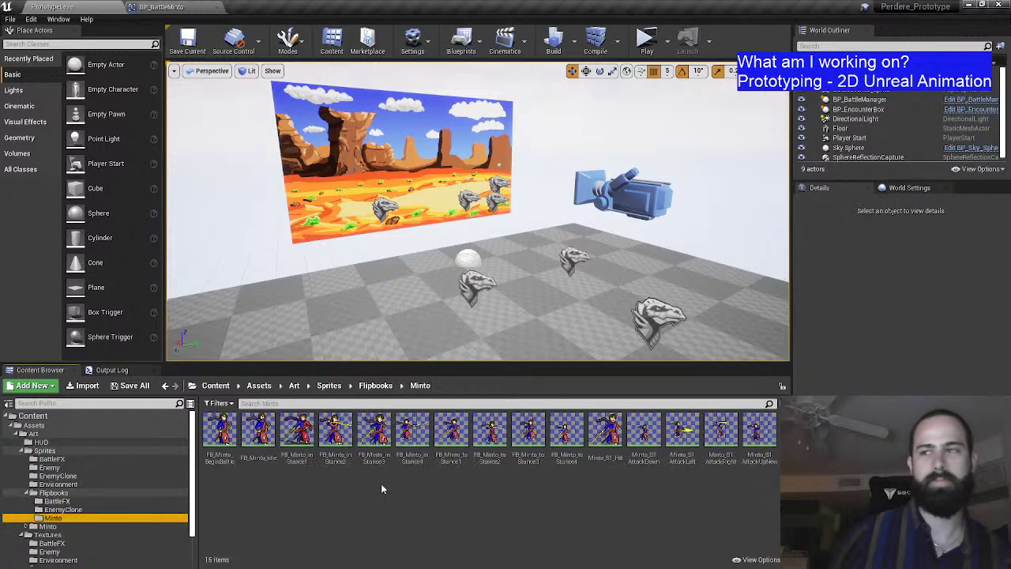
{"action": "left_click", "coordinate": [758, 435]}
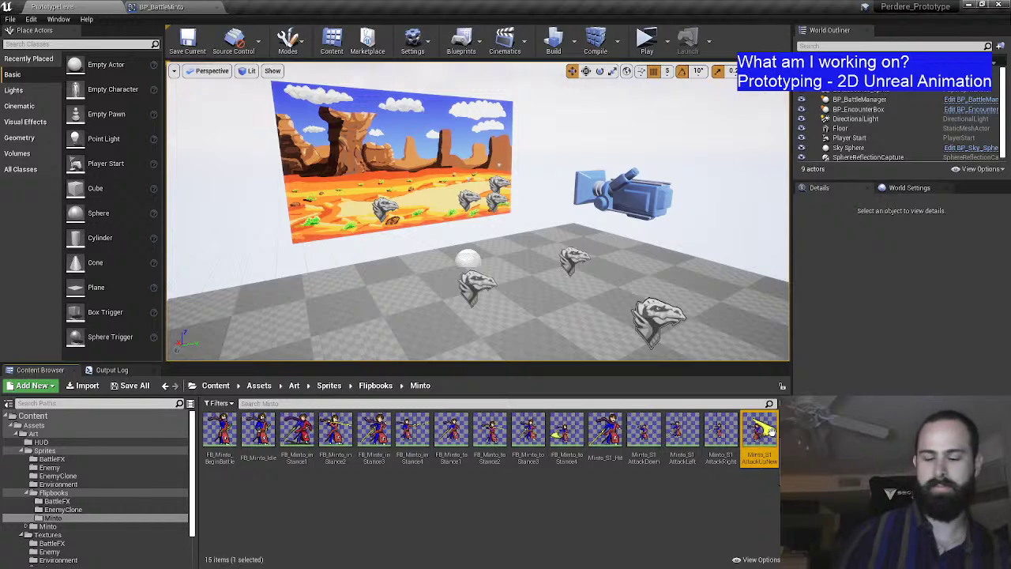
{"action": "key", "text": "Delete"}
{"action": "left_click", "coordinate": [433, 457]}
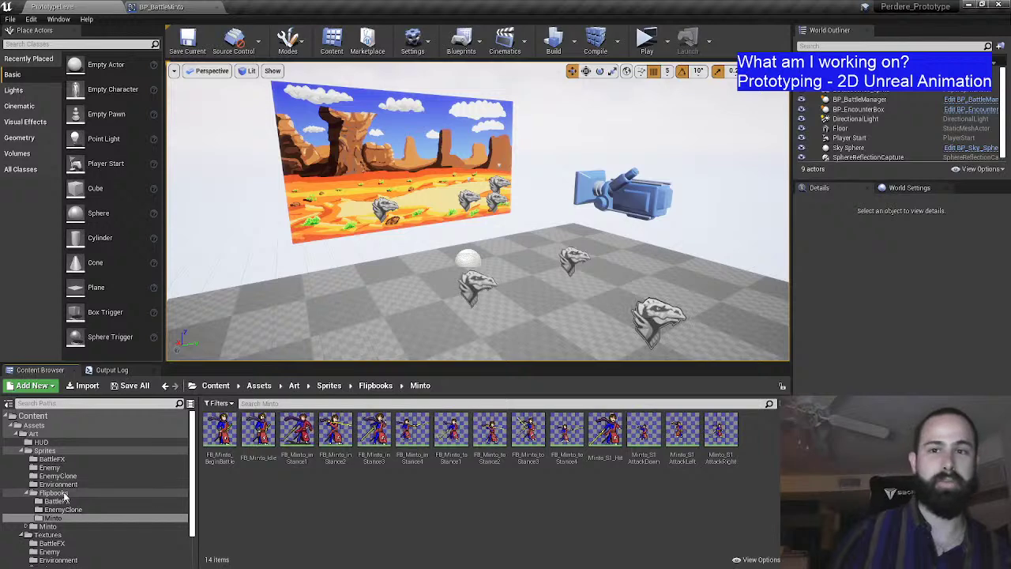
Step: Move the FB_Minto_AttackDashS1 flipbook from Textures/Minto to Sprites/Flipbooks/Minto and open the destination folder
{"action": "scroll", "coordinate": [65, 496], "scroll_direction": "down", "scroll_amount": 2}
{"action": "left_click", "coordinate": [68, 502]}
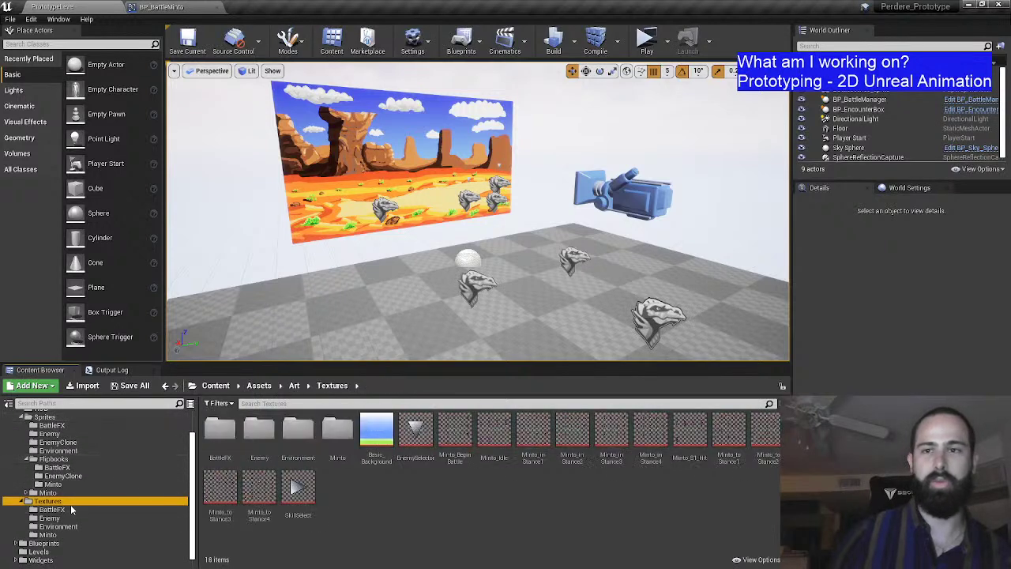
{"action": "double_click", "coordinate": [338, 429]}
{"action": "left_click", "coordinate": [214, 436]}
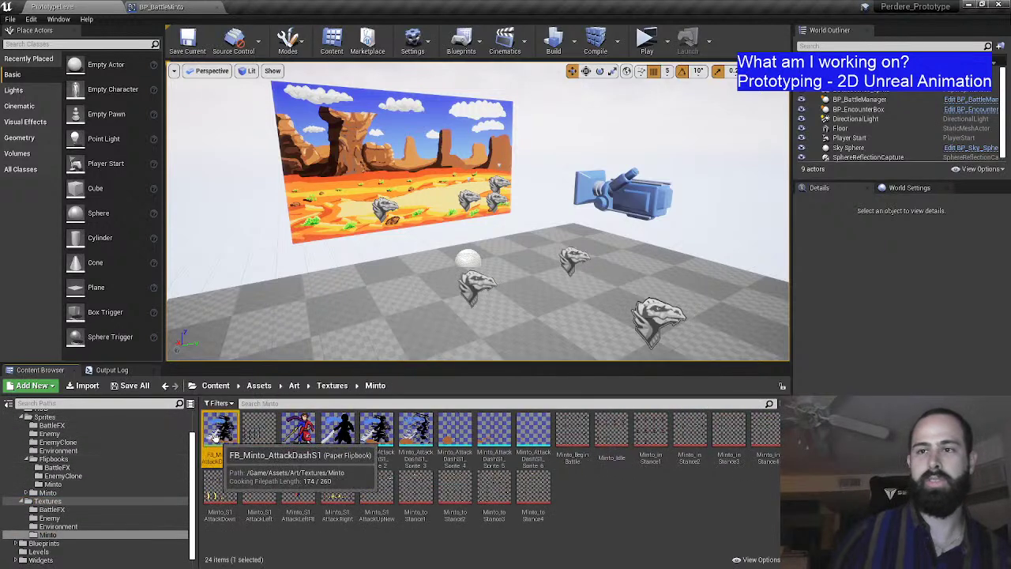
{"action": "left_click_drag", "start_coordinate": [215, 436], "coordinate": [76, 487]}
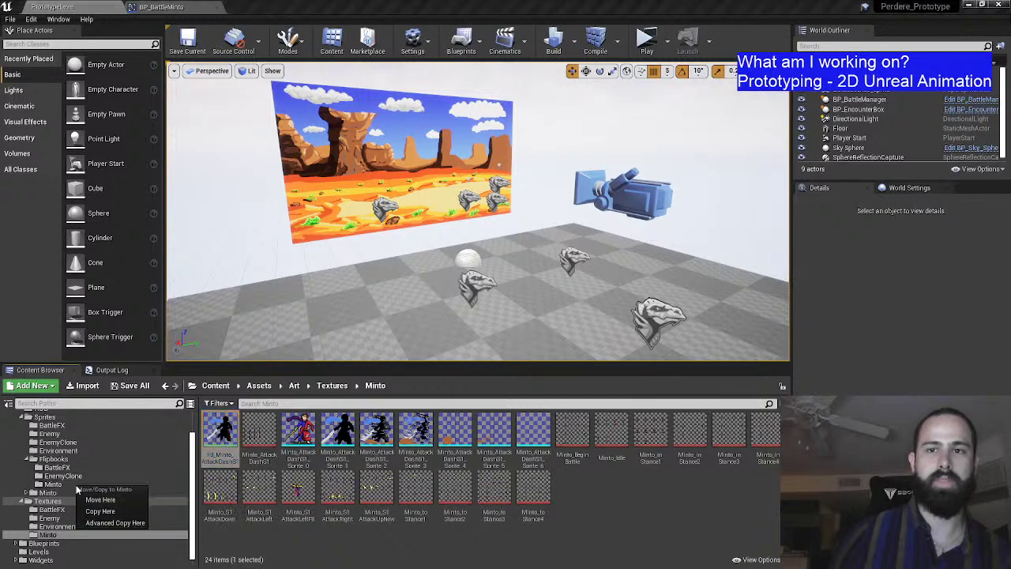
{"action": "left_click", "coordinate": [112, 501]}
{"action": "left_click", "coordinate": [52, 483]}
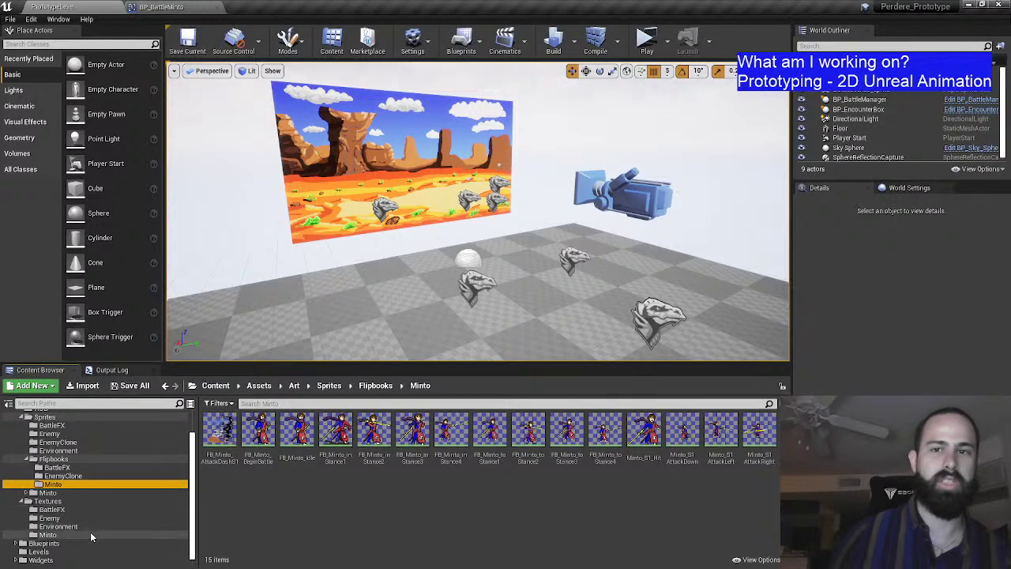
{"action": "left_click", "coordinate": [85, 503]}
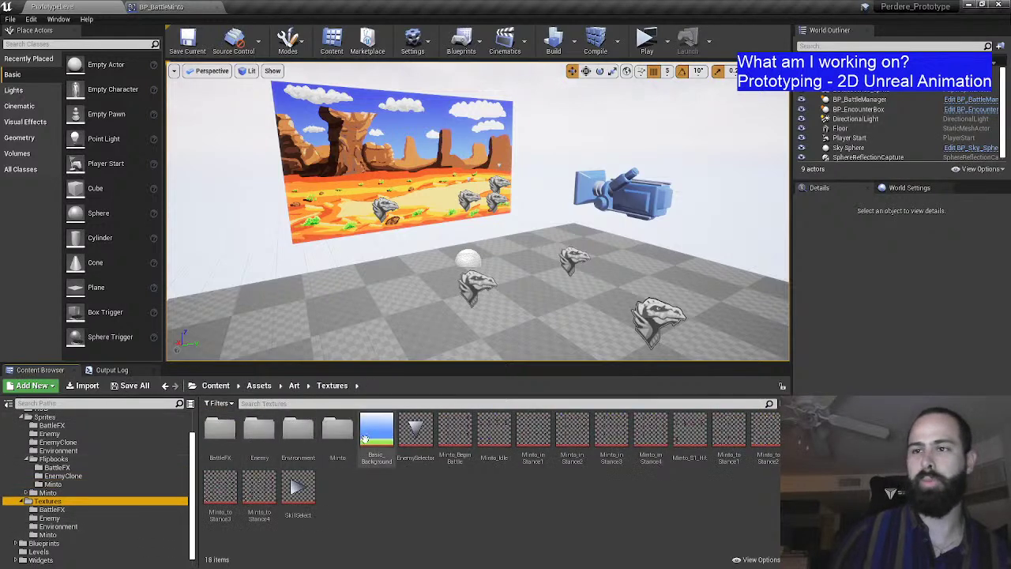
{"action": "double_click", "coordinate": [338, 430]}
{"action": "left_click", "coordinate": [269, 436]}
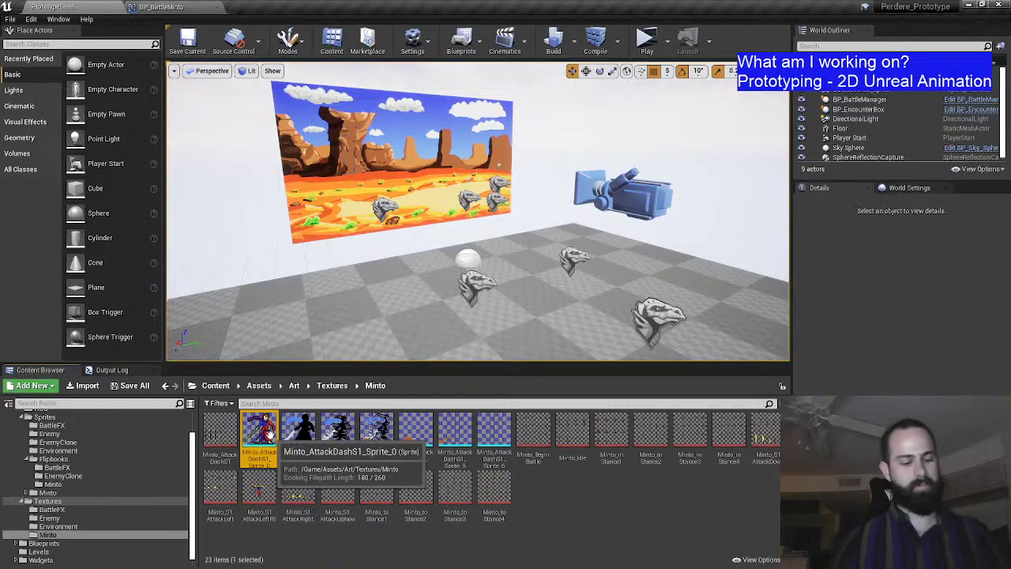
{"action": "left_click", "coordinate": [494, 437], "text": "shift"}
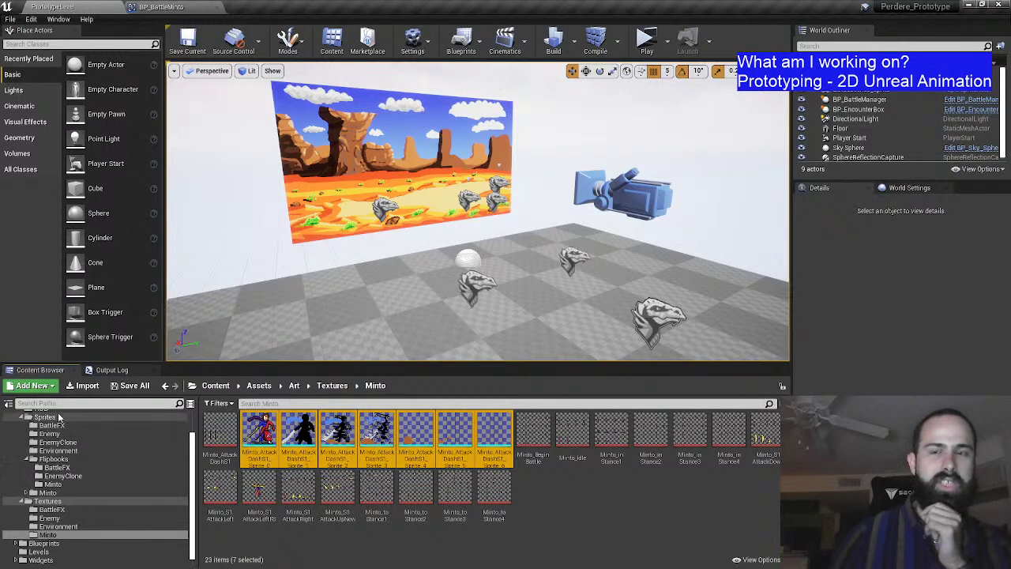
Step: Create a new folder named AttackDash inside the Sprites/Minto/Stance1 folder
{"action": "left_click", "coordinate": [26, 492]}
{"action": "scroll", "coordinate": [72, 478], "scroll_direction": "down", "scroll_amount": 2}
{"action": "scroll", "coordinate": [73, 478], "scroll_direction": "down", "scroll_amount": 1}
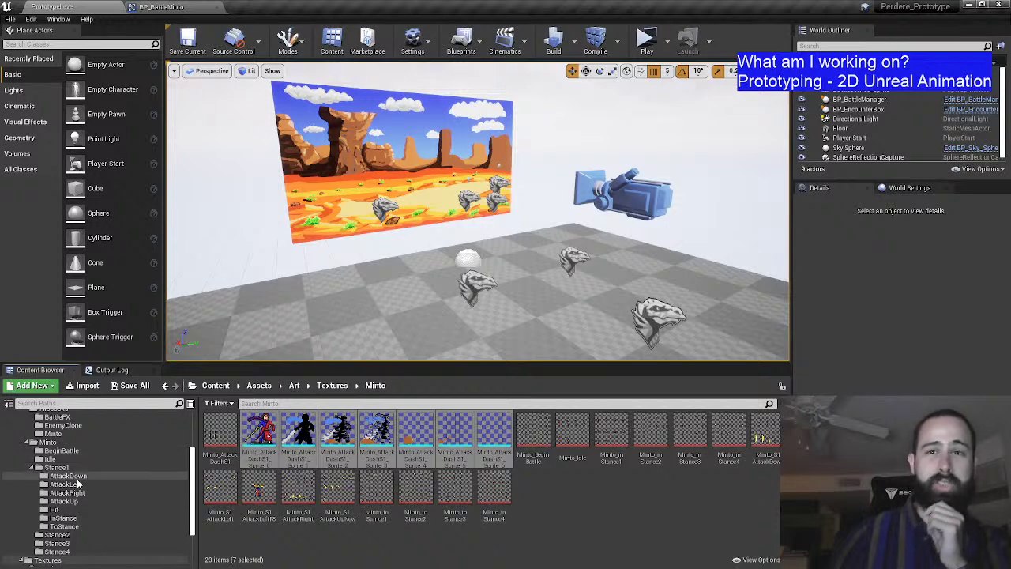
{"action": "left_click", "coordinate": [86, 467]}
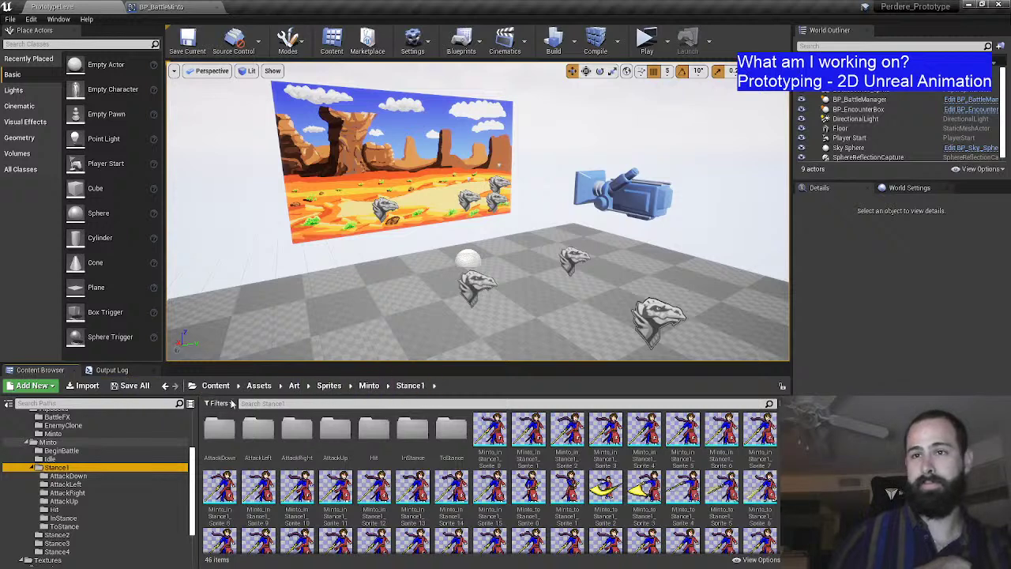
{"action": "left_click", "coordinate": [50, 392]}
{"action": "left_click", "coordinate": [48, 50]}
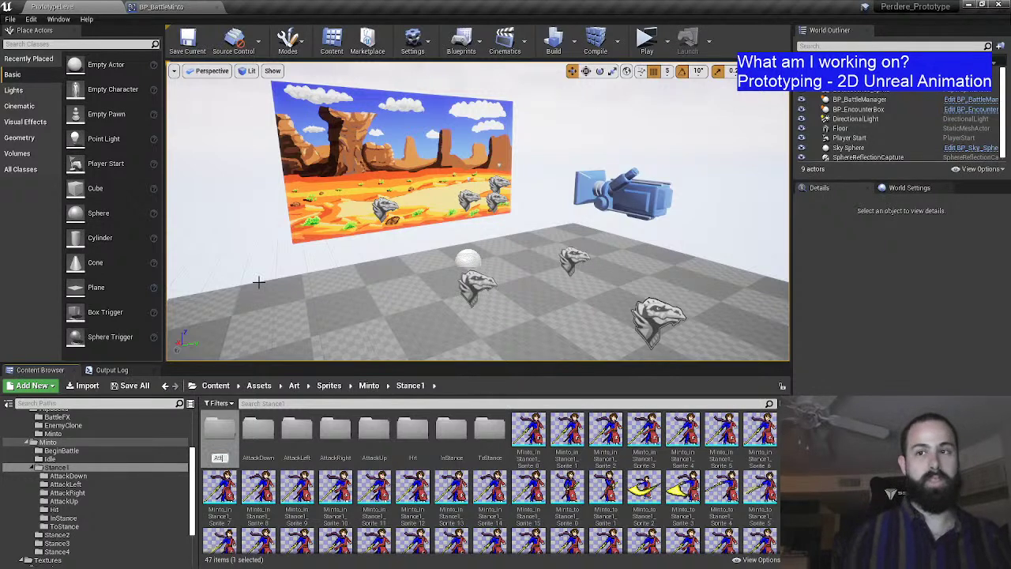
{"action": "type", "text": "AttackDa"}
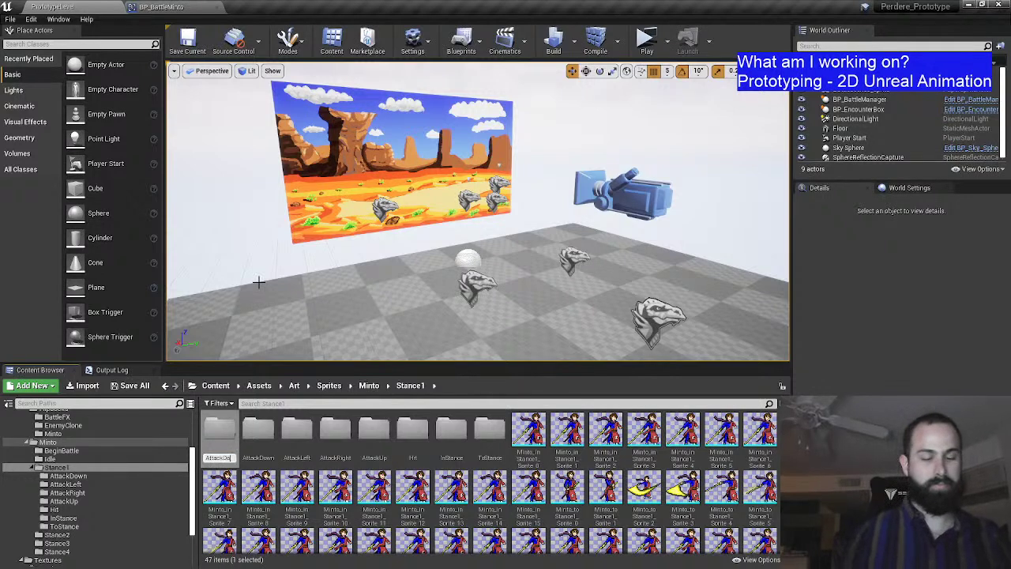
{"action": "type", "text": "sh"}
{"action": "key", "text": "Return"}
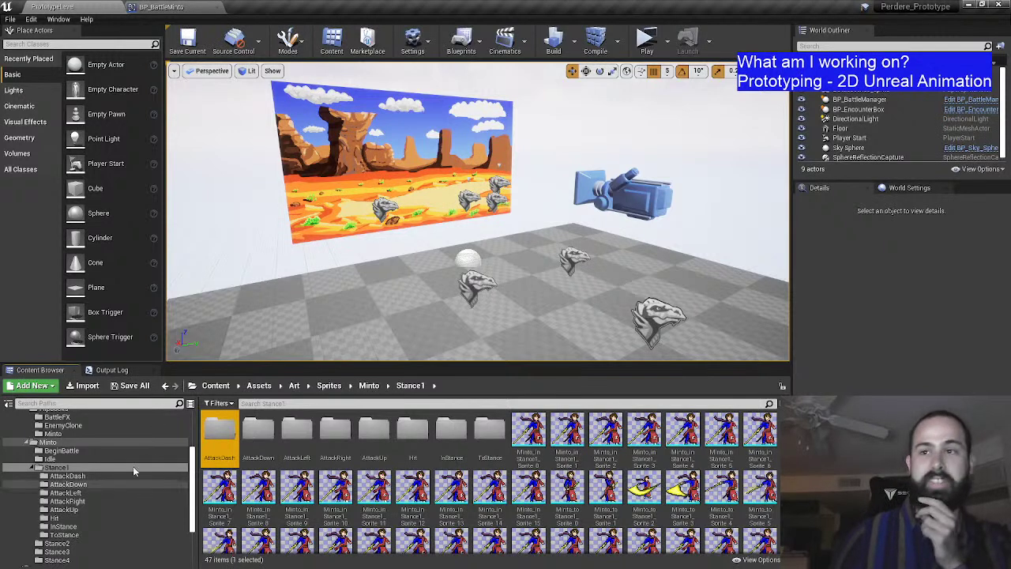
Step: Move the seven Minto_AttackDashS1 sprites from Textures/Minto into Sprites/Minto/Stance1/AttackDash and open that destination folder
{"action": "scroll", "coordinate": [137, 465], "scroll_direction": "down", "scroll_amount": 2}
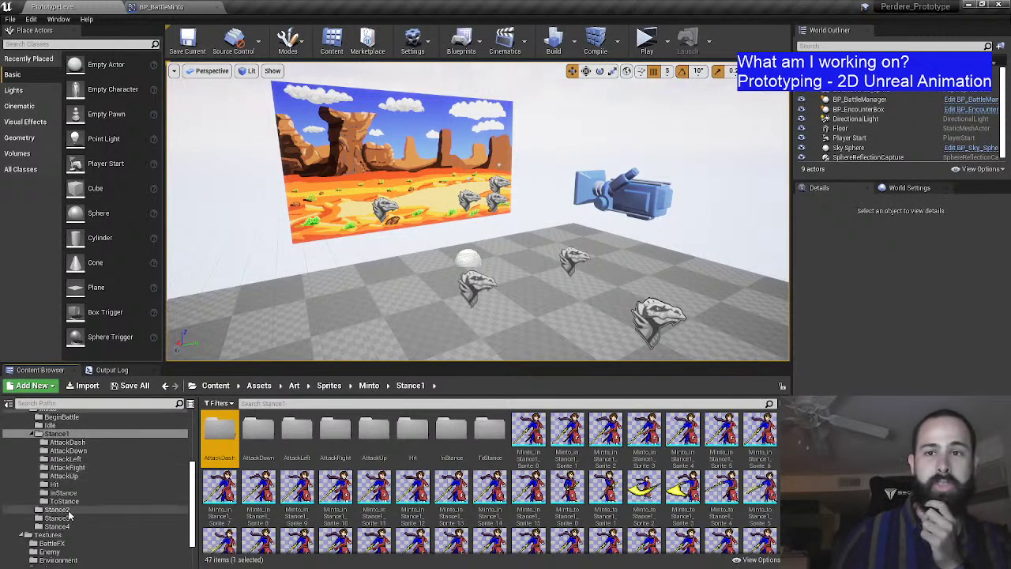
{"action": "scroll", "coordinate": [82, 517], "scroll_direction": "down", "scroll_amount": 1}
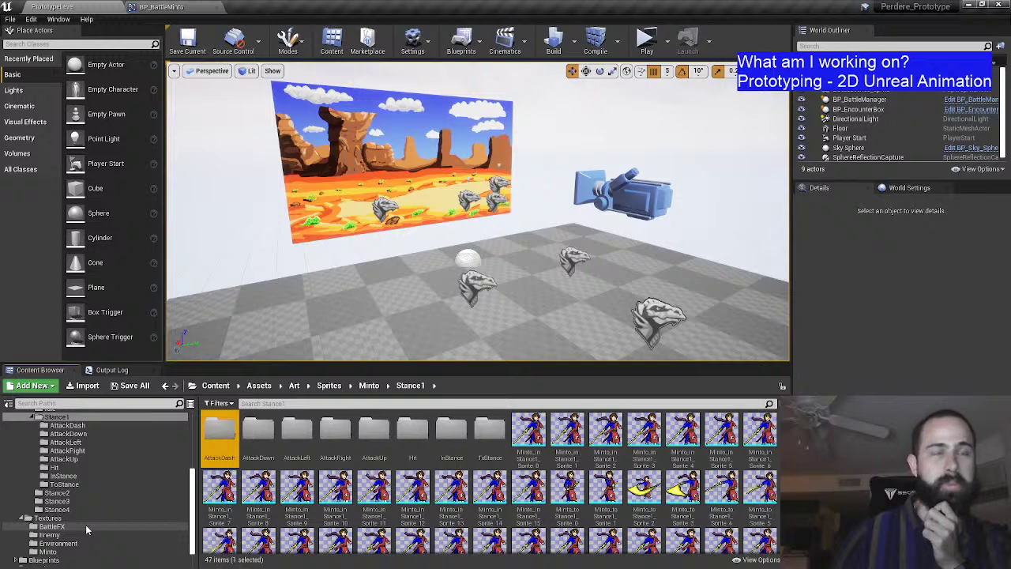
{"action": "left_click", "coordinate": [79, 526]}
{"action": "left_click", "coordinate": [63, 543]}
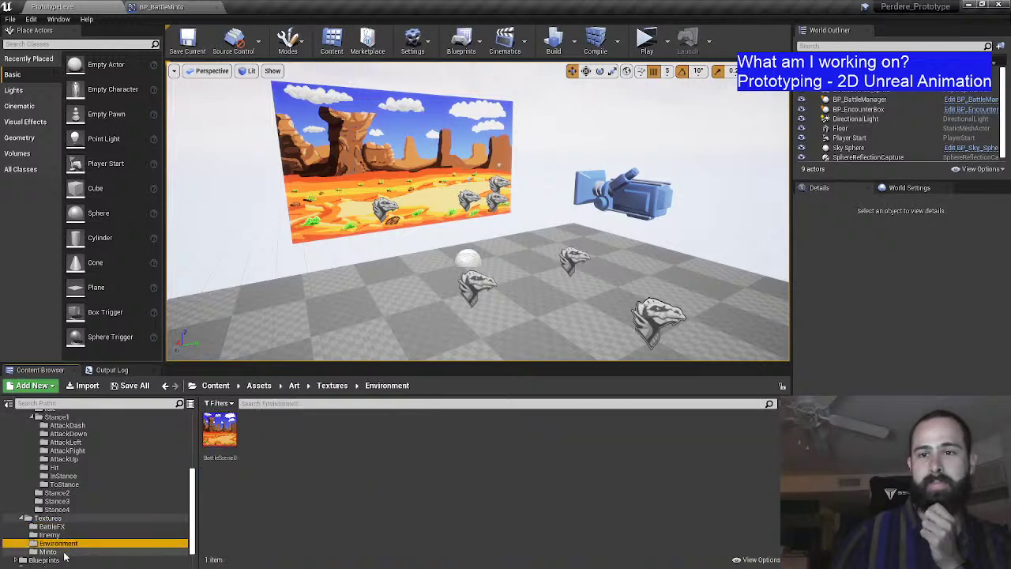
{"action": "left_click", "coordinate": [65, 552]}
{"action": "left_click", "coordinate": [264, 426]}
{"action": "left_click", "coordinate": [490, 429], "text": "shift"}
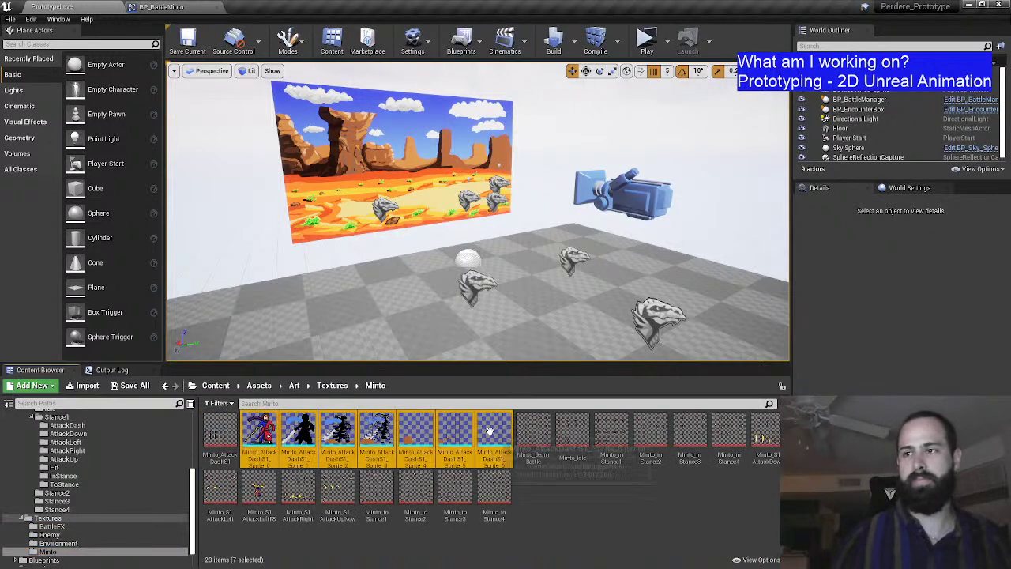
{"action": "left_click_drag", "start_coordinate": [282, 433], "coordinate": [62, 424]}
{"action": "left_click", "coordinate": [79, 436]}
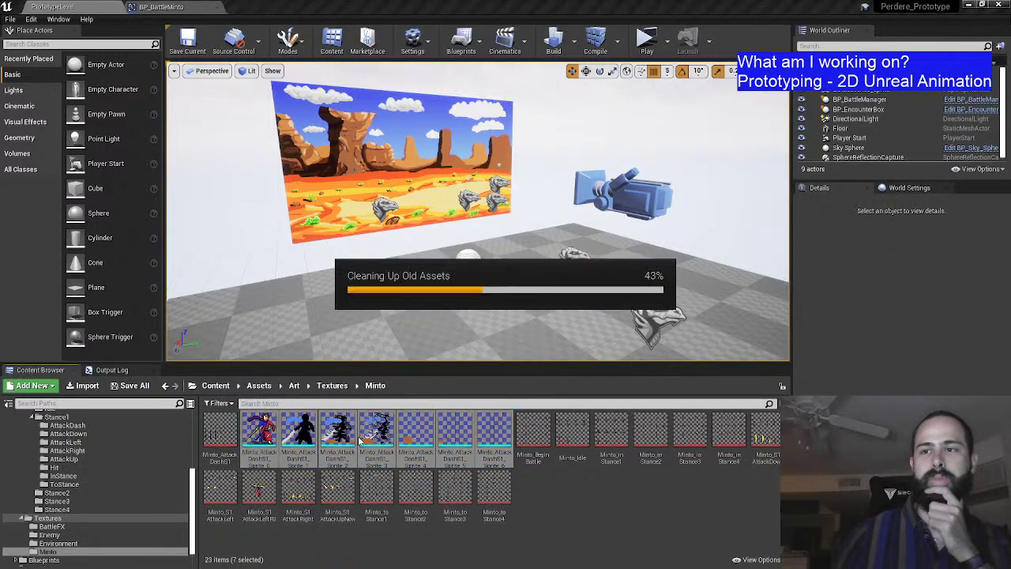
{"action": "left_click", "coordinate": [67, 425]}
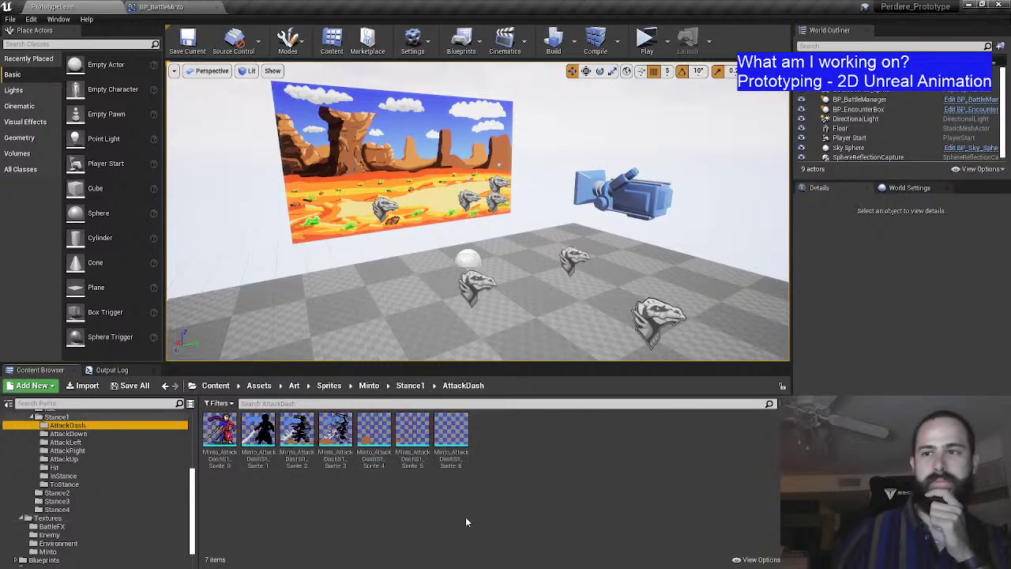
Step: Open the FB_Minto_AttackDashS1 flipbook from Sprites/Flipbooks/Minto to check its animation, and close its editor
{"action": "scroll", "coordinate": [115, 495], "scroll_direction": "up", "scroll_amount": 5}
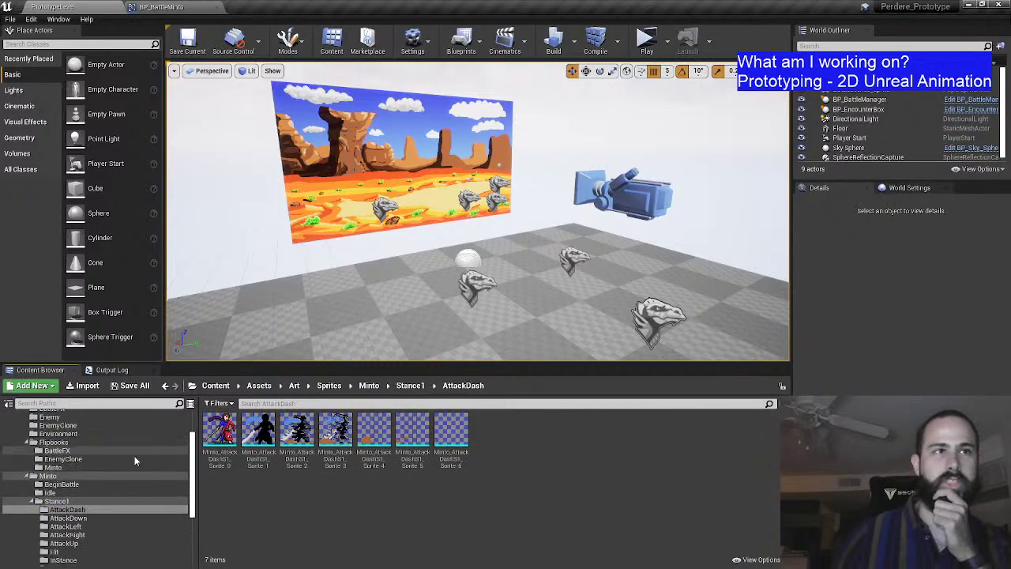
{"action": "scroll", "coordinate": [121, 466], "scroll_direction": "up", "scroll_amount": 2}
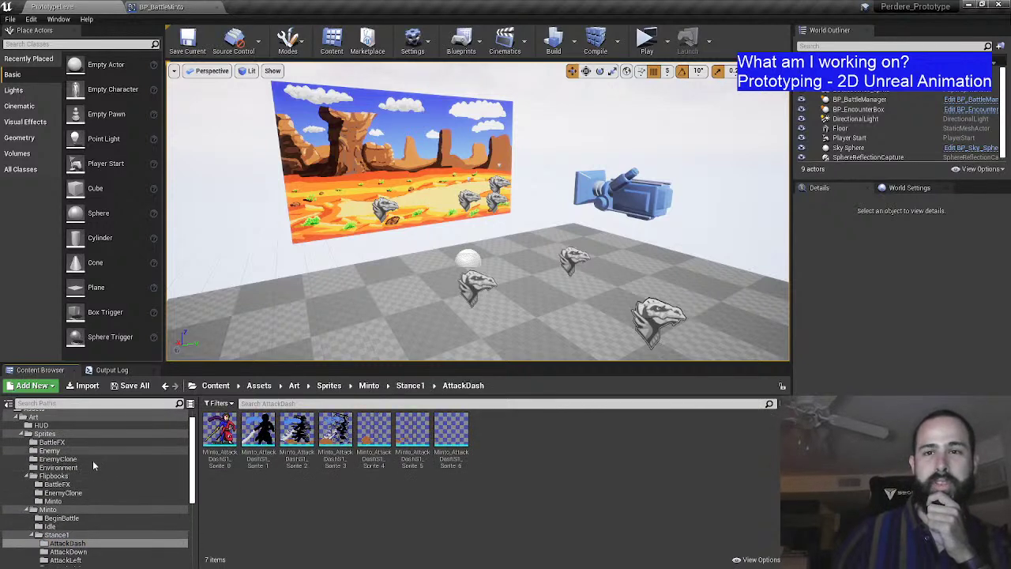
{"action": "left_click", "coordinate": [77, 500]}
{"action": "double_click", "coordinate": [219, 430]}
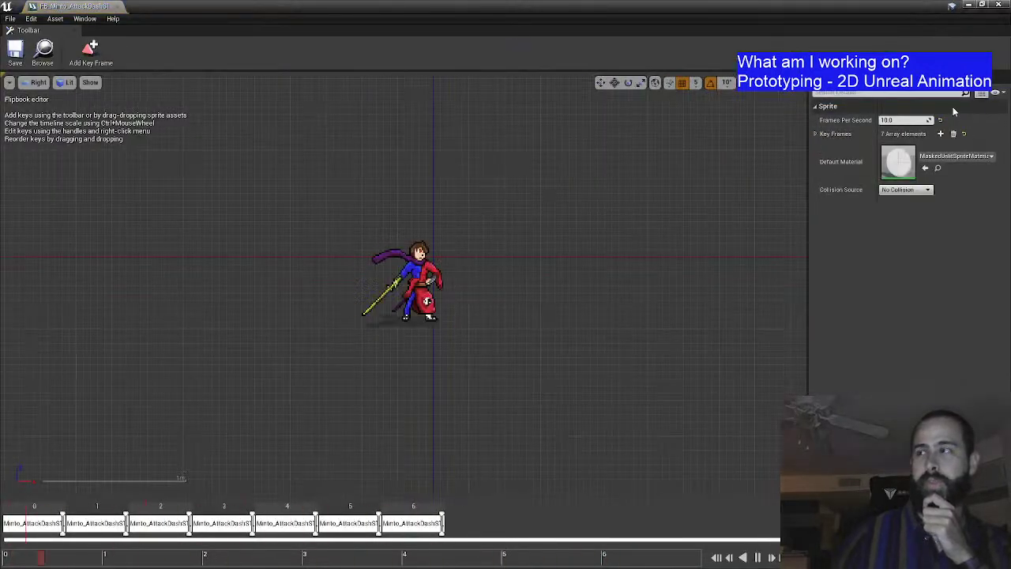
{"action": "left_click", "coordinate": [120, 6]}
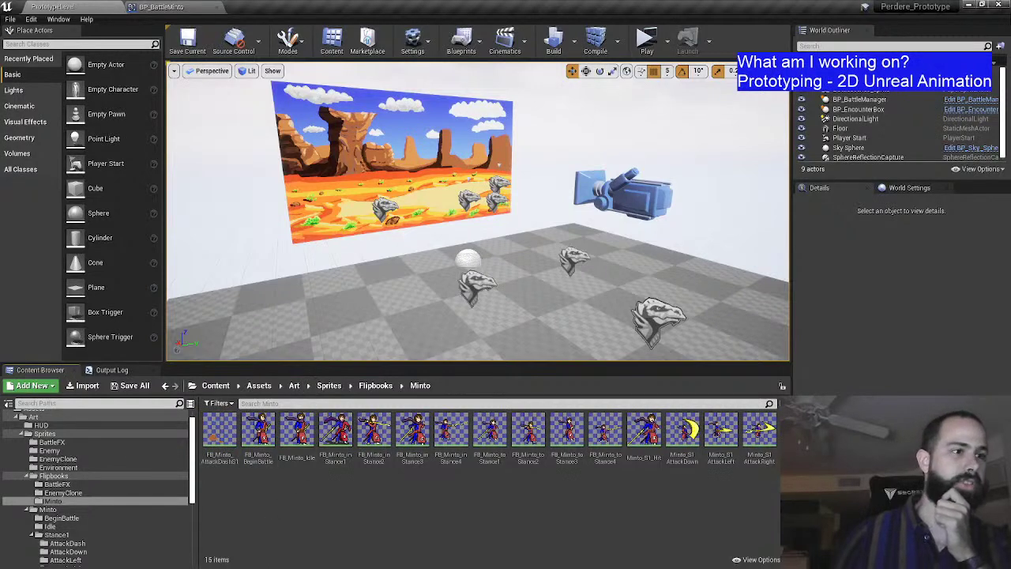
Step: Switch to Aseprite and save the Minto_AttackDashS1 sprite file
{"action": "key", "text": "alt+Tab"}
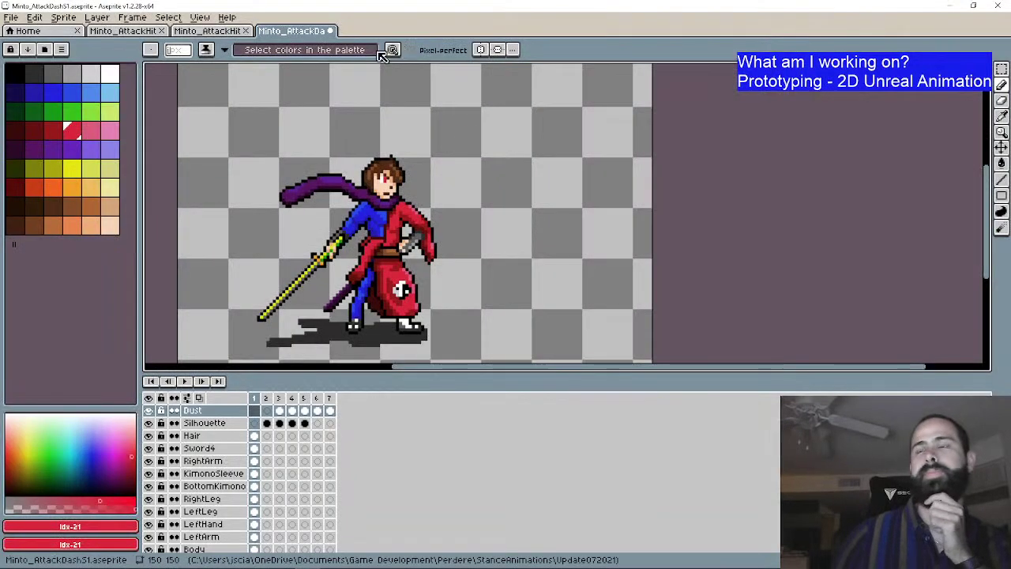
{"action": "left_click", "coordinate": [11, 18]}
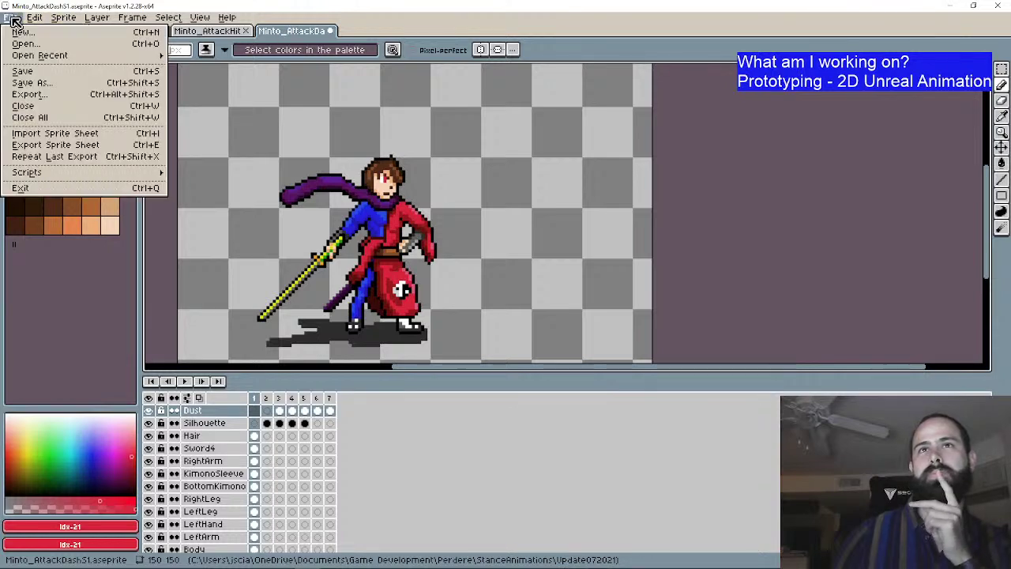
{"action": "left_click", "coordinate": [18, 71]}
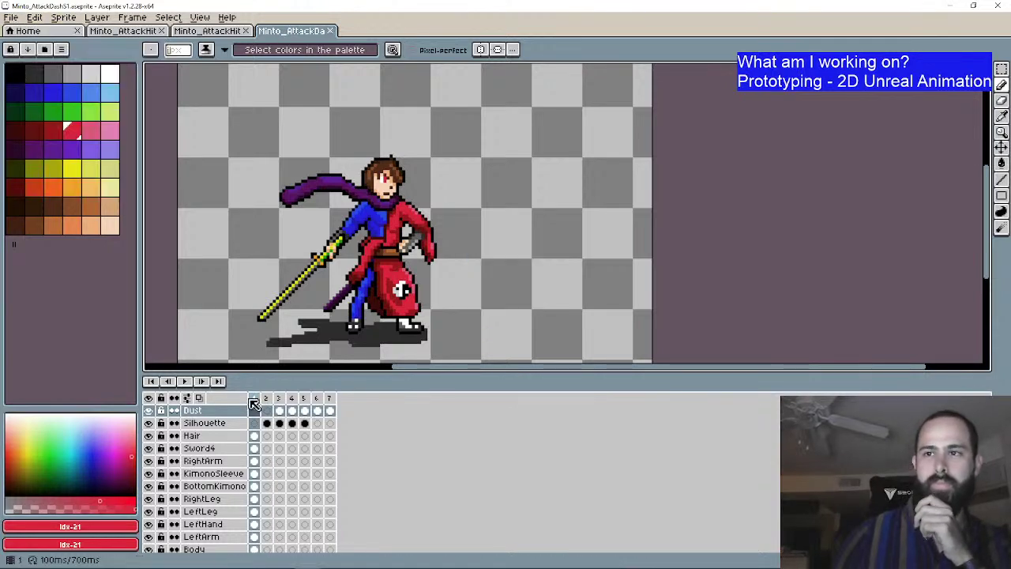
Step: Apply a 100 ms duration to frames 1 to 7 of the dash animation and return to the first frame
{"action": "left_click_drag", "start_coordinate": [254, 403], "coordinate": [329, 404]}
{"action": "right_click", "coordinate": [330, 405]}
{"action": "left_click", "coordinate": [373, 406]}
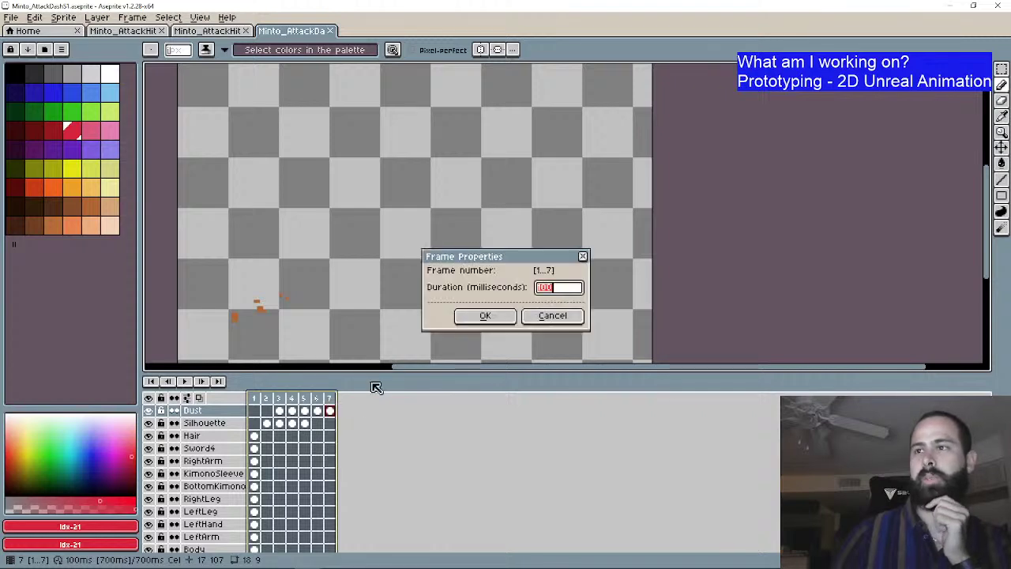
{"action": "left_click", "coordinate": [485, 316]}
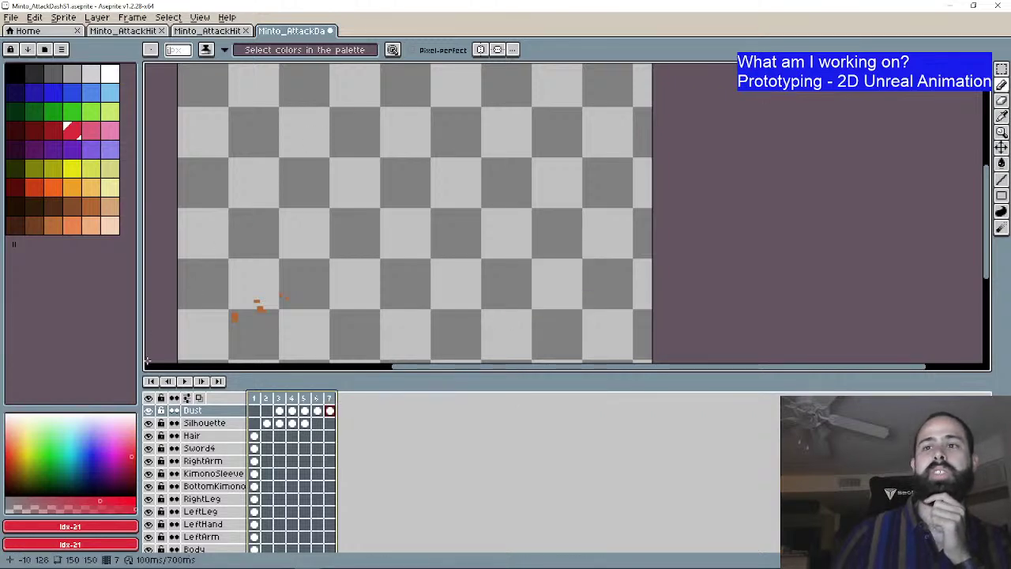
{"action": "left_click", "coordinate": [201, 380]}
Step: Save the Minto_AttackDashS1 file again and close it
{"action": "left_click", "coordinate": [11, 17]}
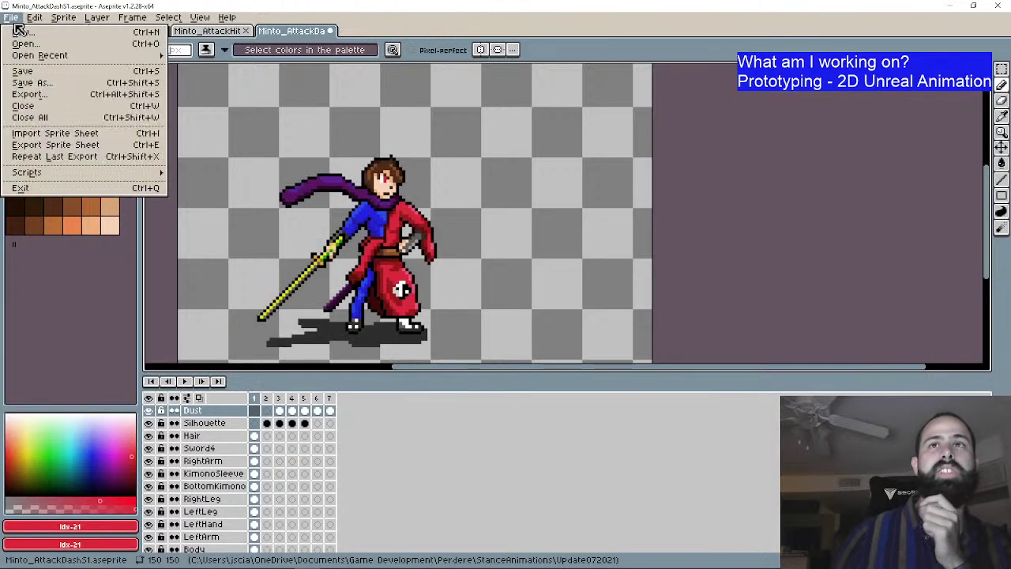
{"action": "left_click", "coordinate": [36, 70]}
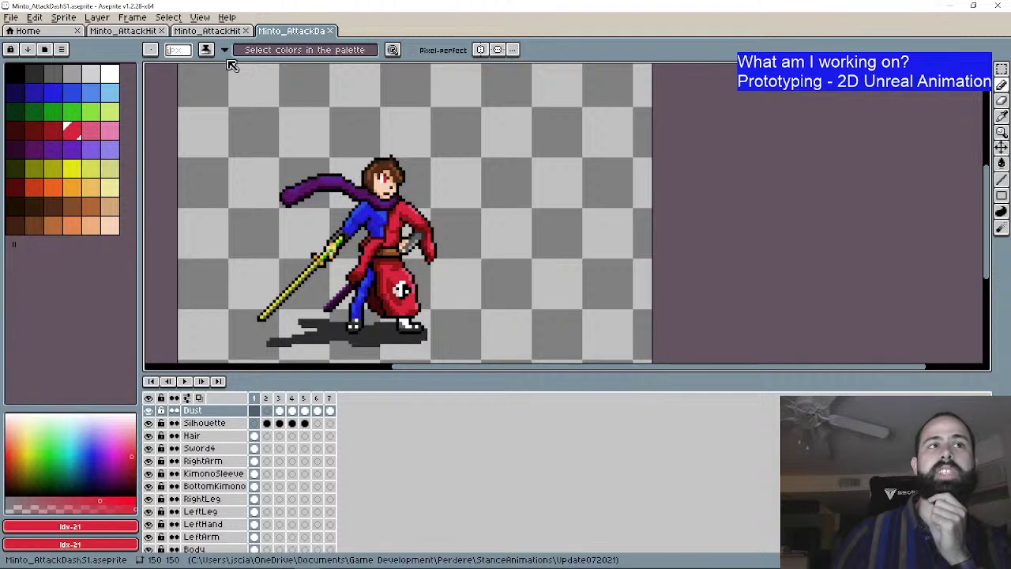
{"action": "left_click", "coordinate": [330, 31]}
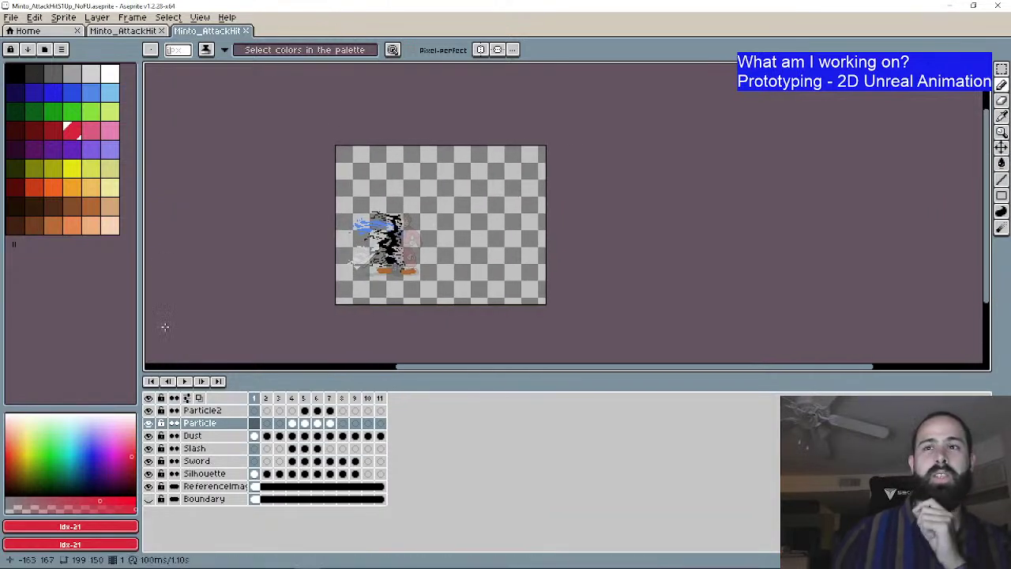
Step: Play back the Minto_AttackHitS1Up_NoFU animation and return to its first frame
{"action": "left_click", "coordinate": [185, 381]}
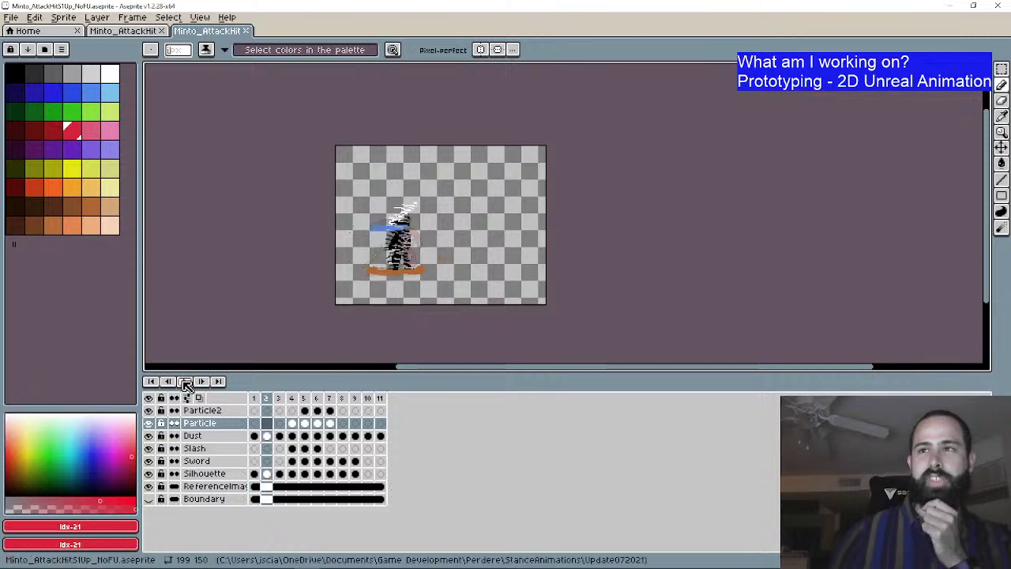
{"action": "left_click", "coordinate": [149, 382]}
{"action": "left_click", "coordinate": [11, 16]}
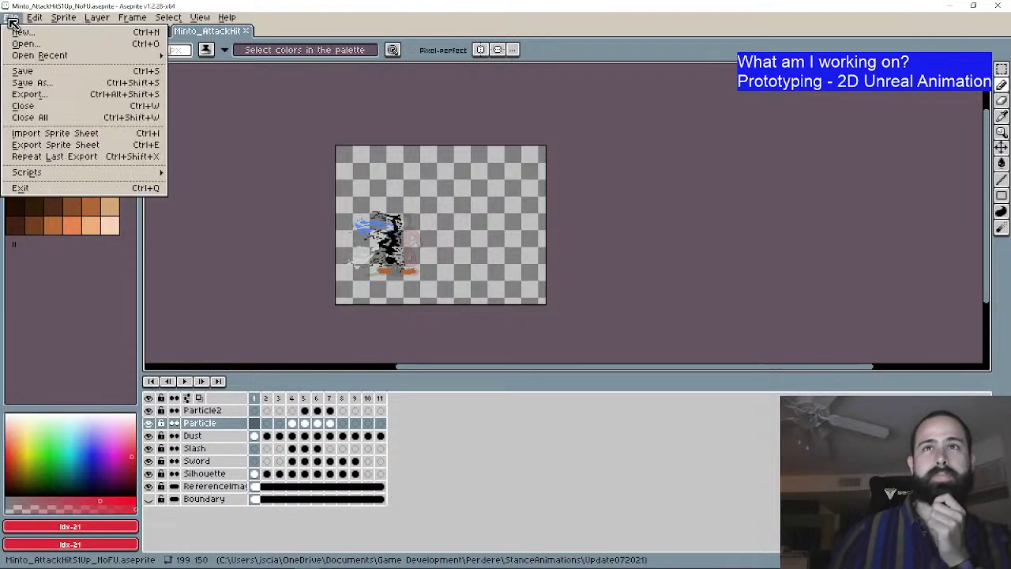
{"action": "left_click", "coordinate": [36, 148]}
{"action": "scroll", "coordinate": [404, 276], "scroll_direction": "down", "scroll_amount": 3}
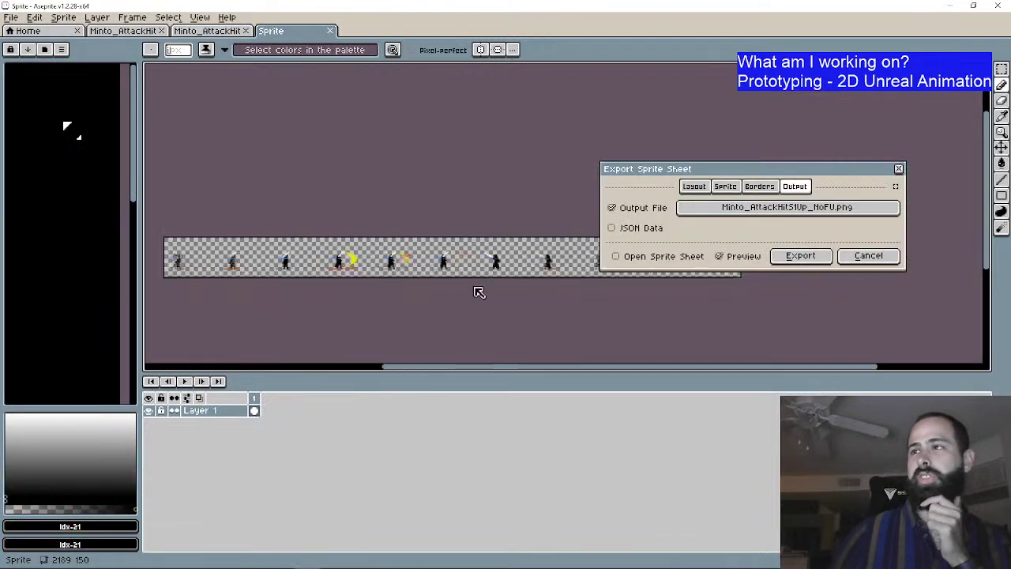
{"action": "left_click_drag", "start_coordinate": [476, 289], "coordinate": [530, 182]}
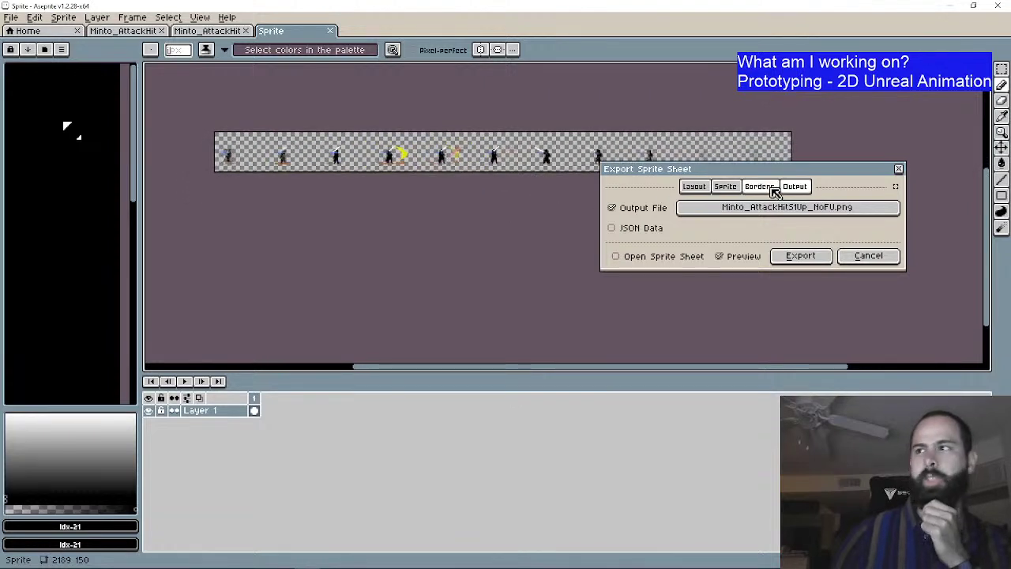
{"action": "left_click", "coordinate": [710, 186]}
{"action": "left_click", "coordinate": [728, 210]}
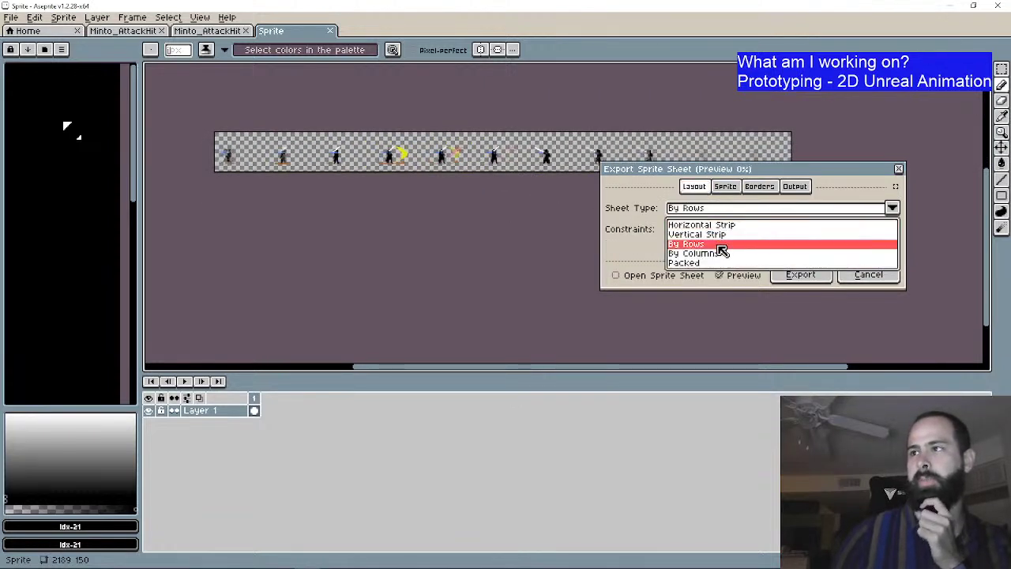
{"action": "left_click", "coordinate": [720, 246]}
{"action": "left_click", "coordinate": [773, 230]}
{"action": "left_click", "coordinate": [731, 256]}
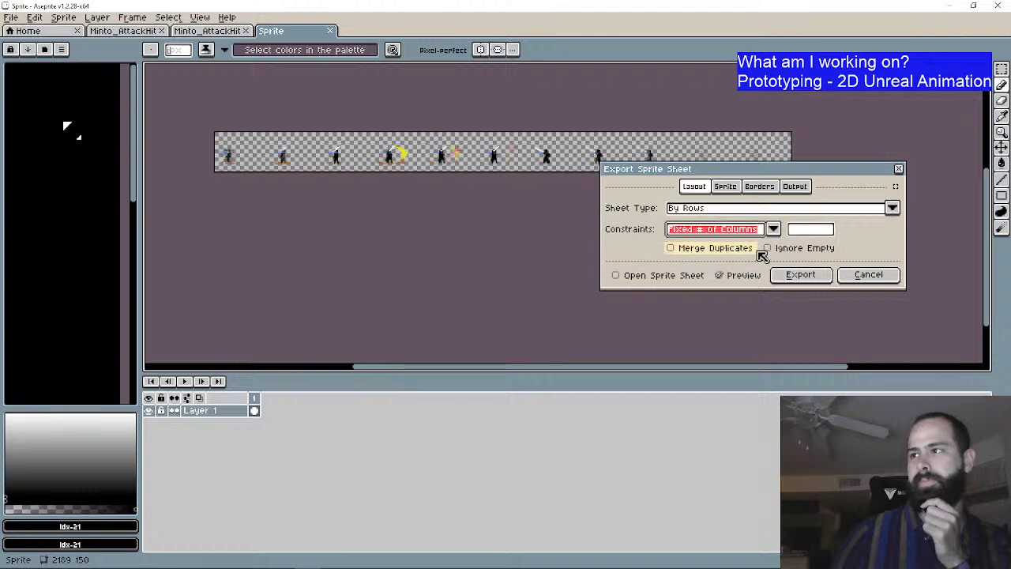
{"action": "left_click", "coordinate": [807, 234]}
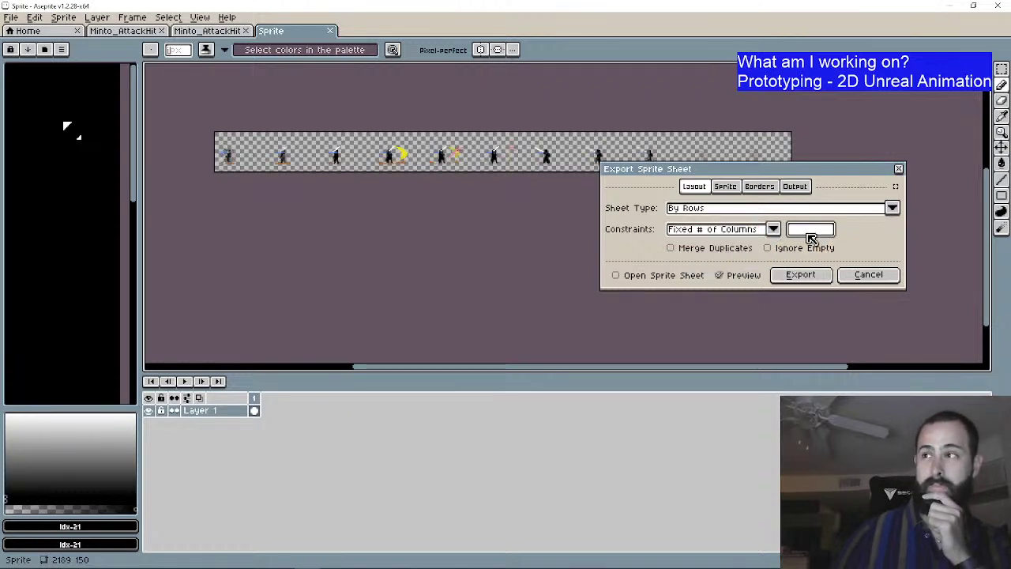
{"action": "type", "text": "4"}
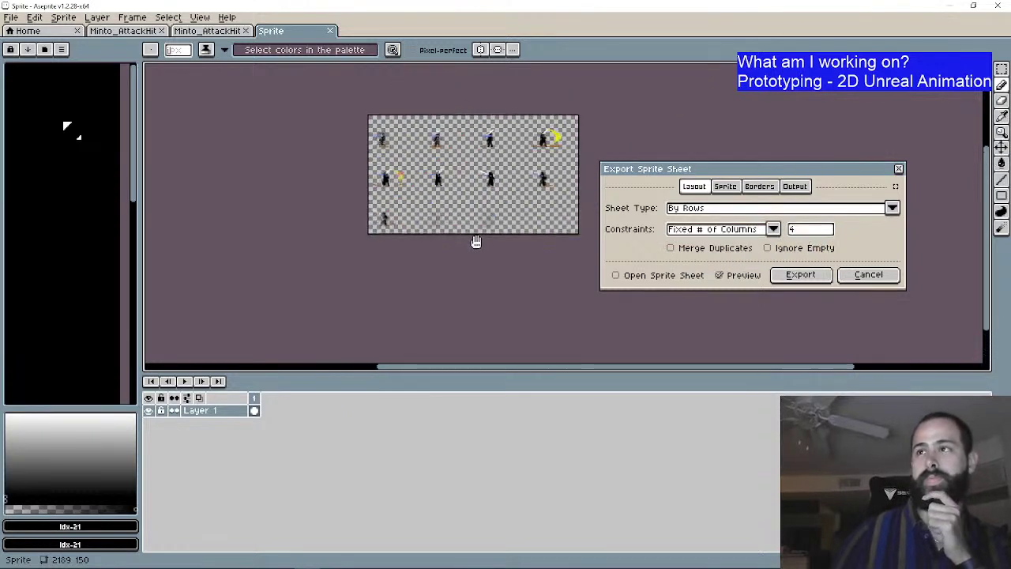
{"action": "scroll", "coordinate": [481, 221], "scroll_direction": "up", "scroll_amount": 3}
{"action": "left_click_drag", "start_coordinate": [493, 169], "coordinate": [489, 166]}
{"action": "left_click", "coordinate": [867, 274]}
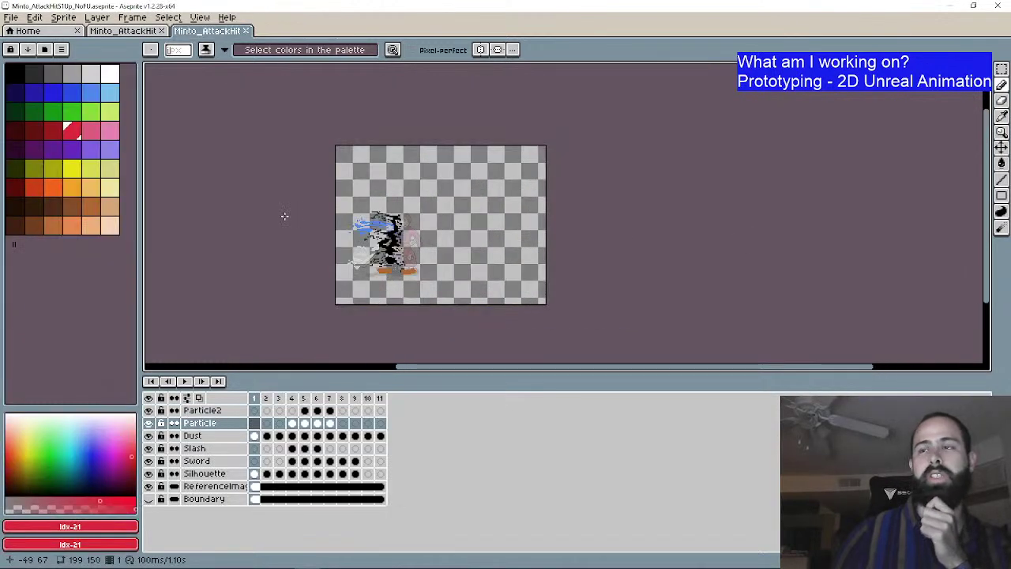
Step: Hide the reference image layer in Minto_AttackHitS1Up_NoFU and check the animation playback without it
{"action": "left_click", "coordinate": [148, 485]}
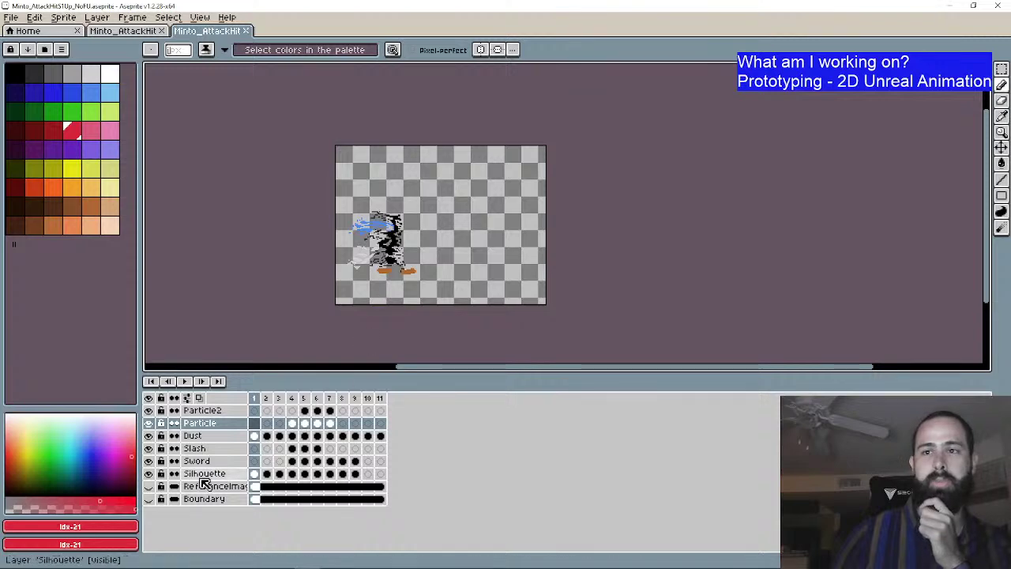
{"action": "left_click", "coordinate": [149, 486]}
{"action": "scroll", "coordinate": [390, 268], "scroll_direction": "up", "scroll_amount": 5}
{"action": "scroll", "coordinate": [464, 195], "scroll_direction": "down", "scroll_amount": 2}
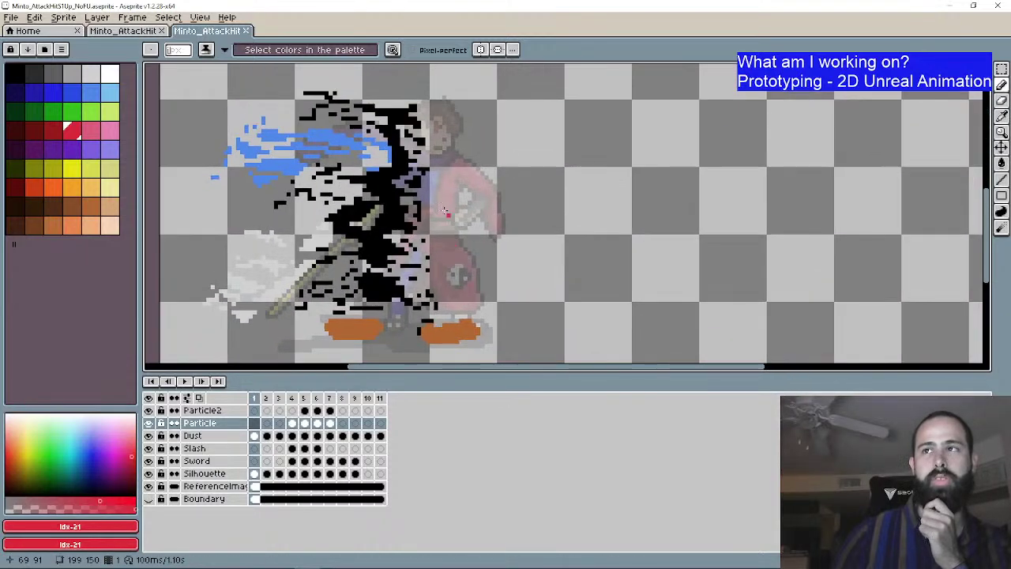
{"action": "left_click", "coordinate": [149, 485]}
{"action": "left_click", "coordinate": [188, 381]}
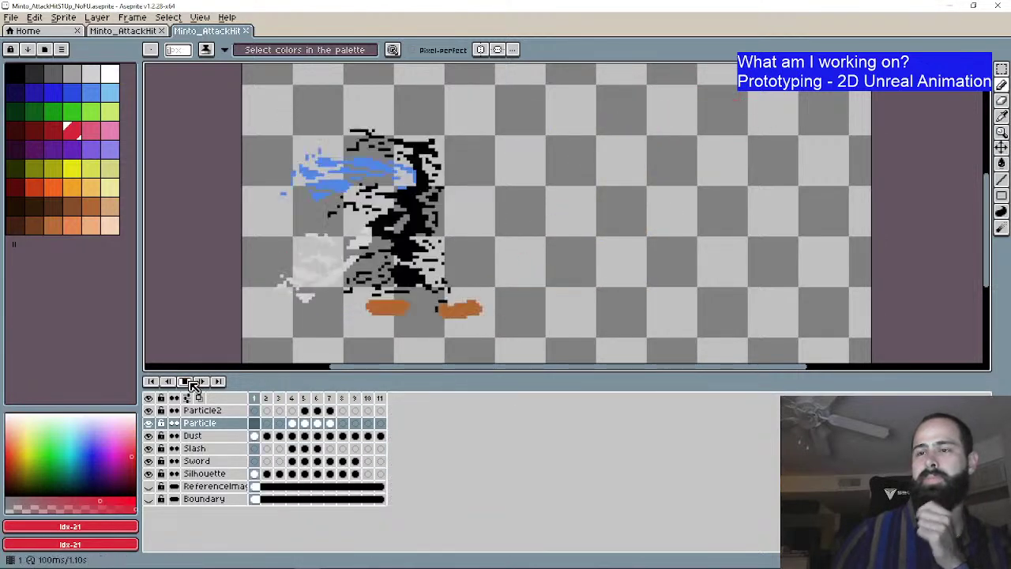
{"action": "left_click", "coordinate": [151, 382]}
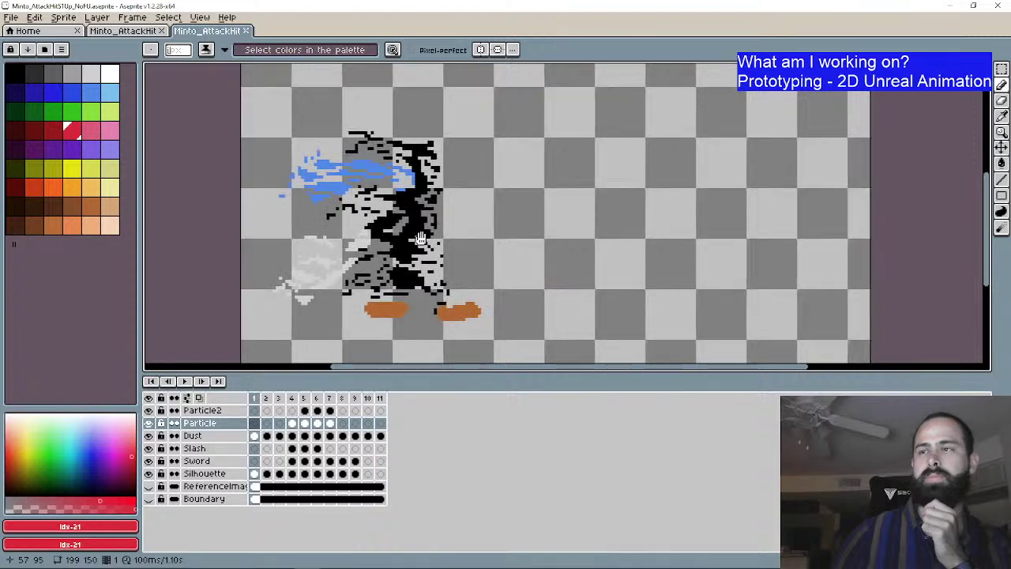
{"action": "scroll", "coordinate": [312, 339], "scroll_direction": "down", "scroll_amount": 1}
Step: Export Minto_AttackHitS1Up_NoFU as a sprite sheet arranged by rows with a fixed number of 4 columns
{"action": "left_click", "coordinate": [15, 18]}
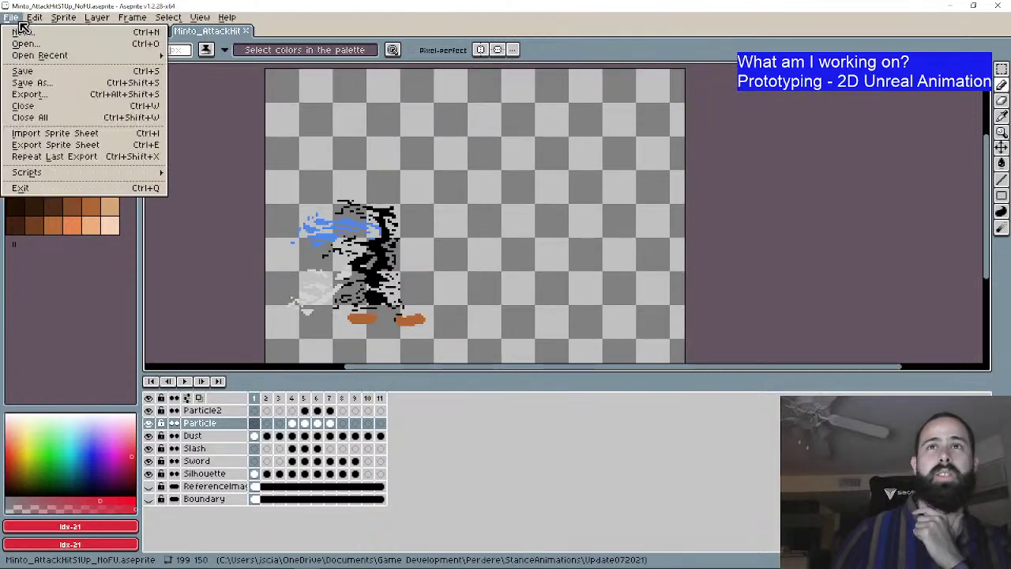
{"action": "left_click", "coordinate": [47, 144]}
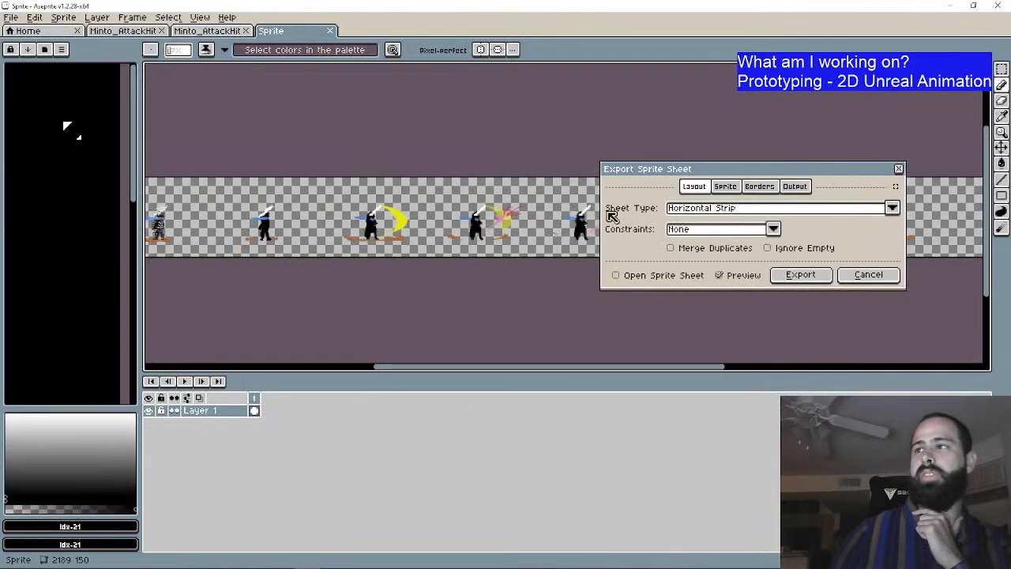
{"action": "left_click", "coordinate": [735, 211]}
{"action": "left_click", "coordinate": [721, 245]}
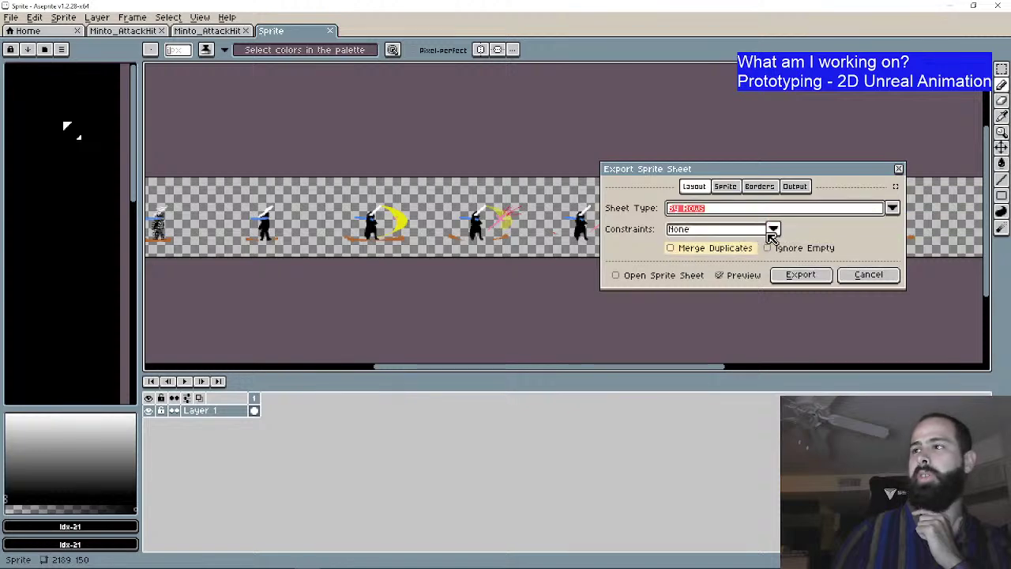
{"action": "left_click", "coordinate": [772, 229]}
{"action": "left_click", "coordinate": [739, 255]}
{"action": "left_click", "coordinate": [811, 231]}
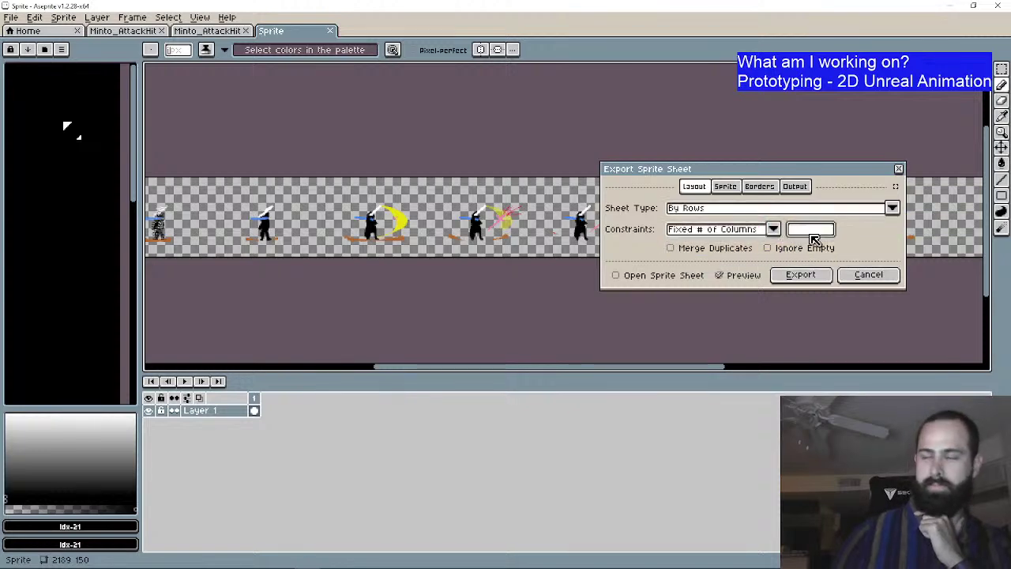
{"action": "type", "text": "4"}
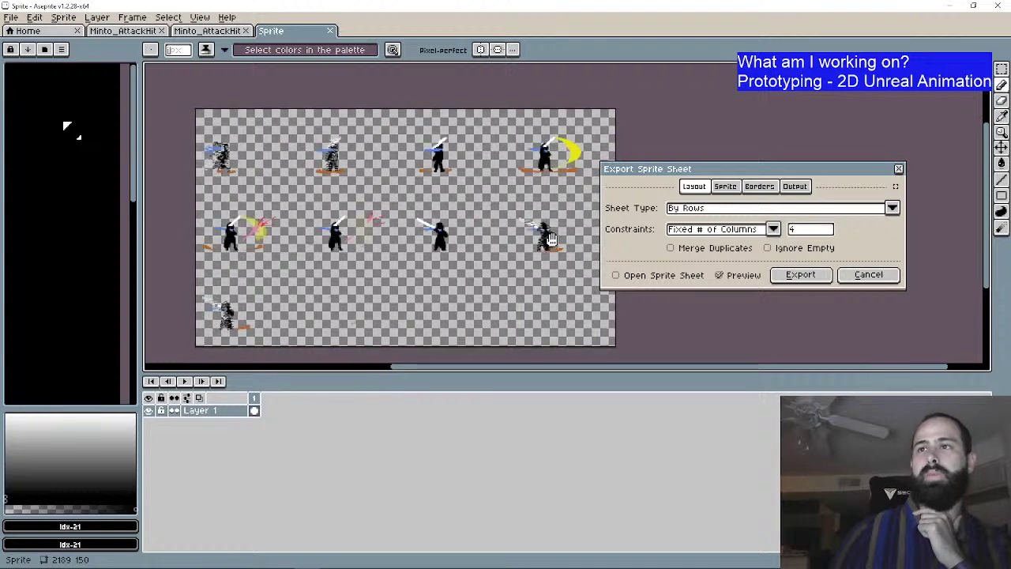
{"action": "left_click", "coordinate": [795, 187]}
{"action": "left_click", "coordinate": [796, 254]}
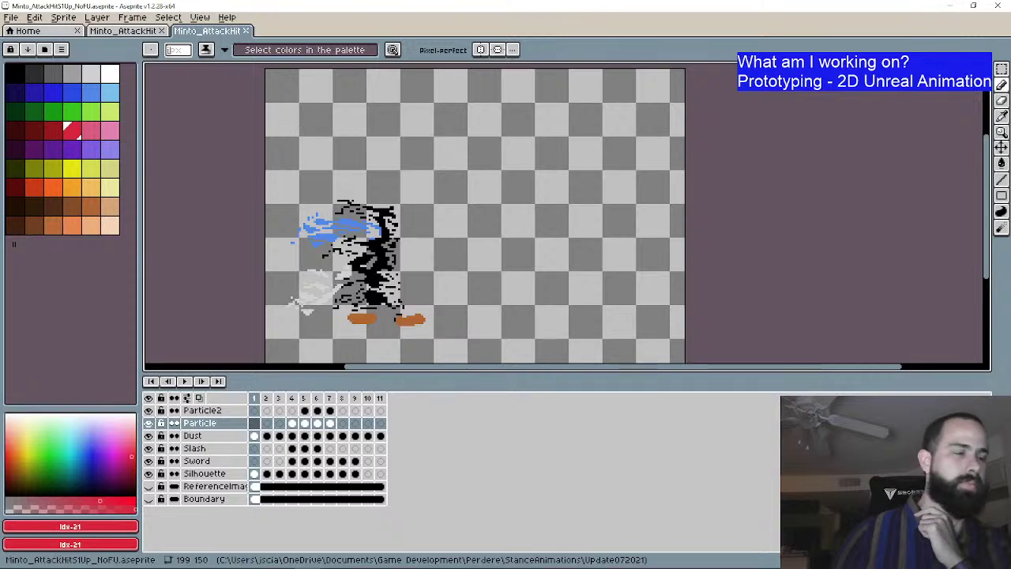
Step: Switch to Unreal Editor and apply the Paper2D texture settings to the Minto_AttackHitS1Up_NoFU texture in Textures/Minto
{"action": "key", "text": "alt+Tab"}
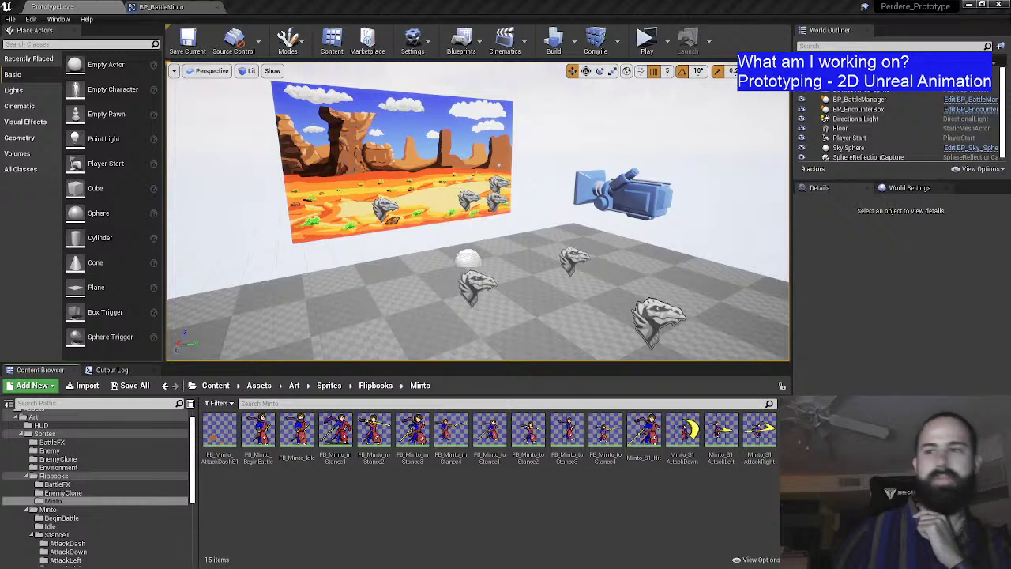
{"action": "scroll", "coordinate": [90, 515], "scroll_direction": "down", "scroll_amount": 3}
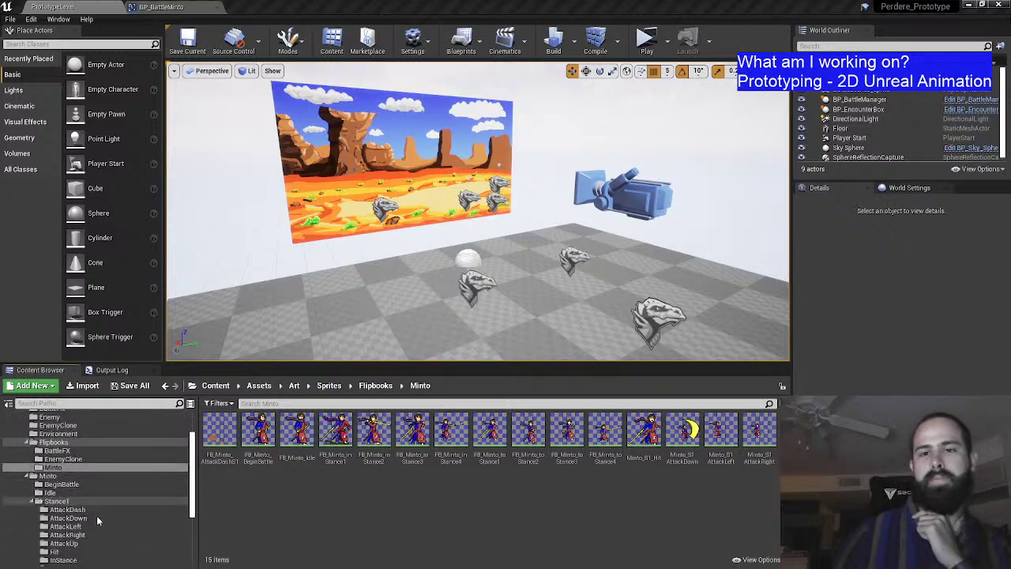
{"action": "scroll", "coordinate": [92, 513], "scroll_direction": "down", "scroll_amount": 2}
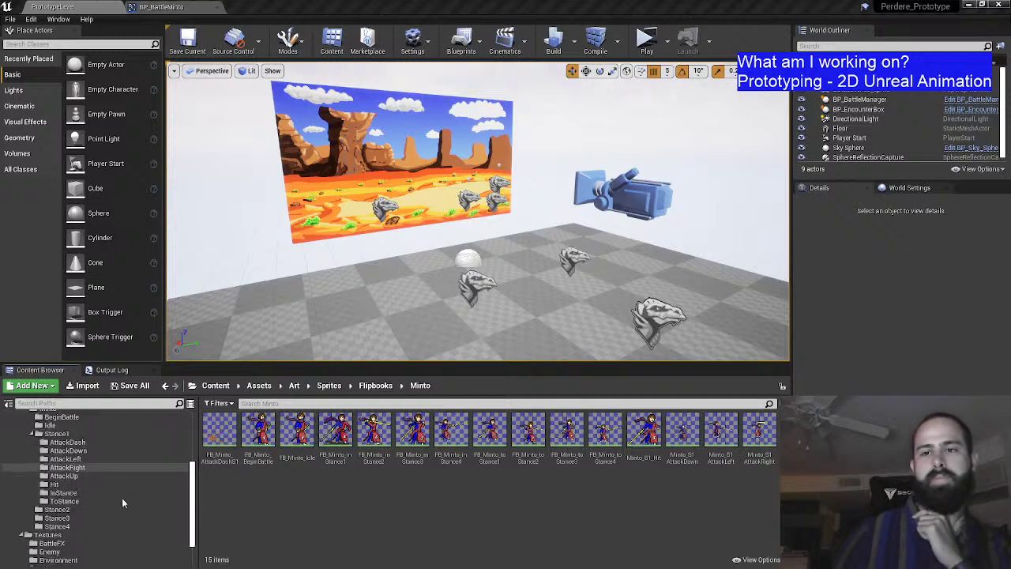
{"action": "scroll", "coordinate": [126, 506], "scroll_direction": "down", "scroll_amount": 2}
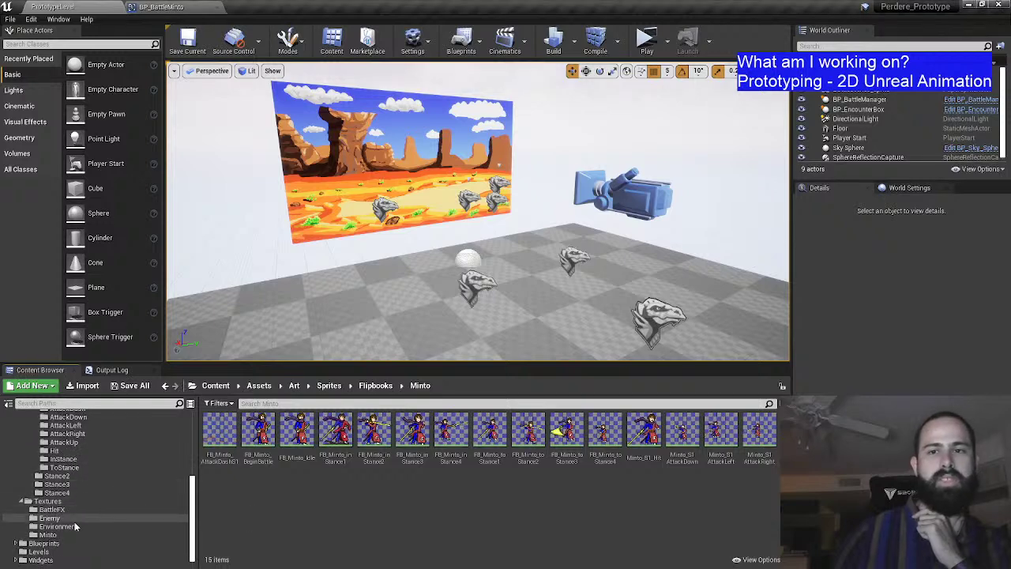
{"action": "left_click", "coordinate": [43, 543]}
{"action": "left_click", "coordinate": [48, 535]}
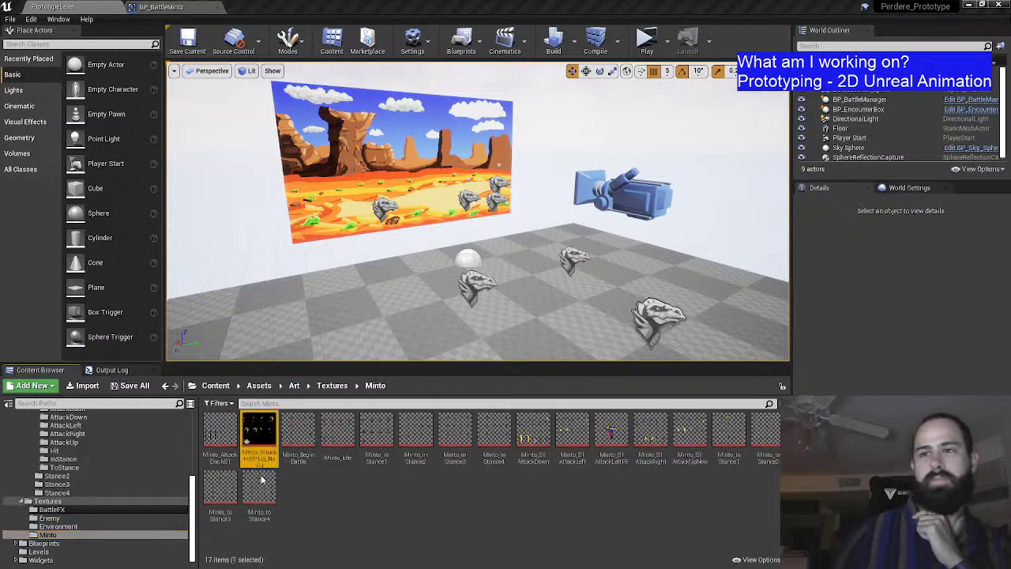
{"action": "right_click", "coordinate": [260, 434]}
{"action": "mouse_move", "coordinate": [365, 122]}
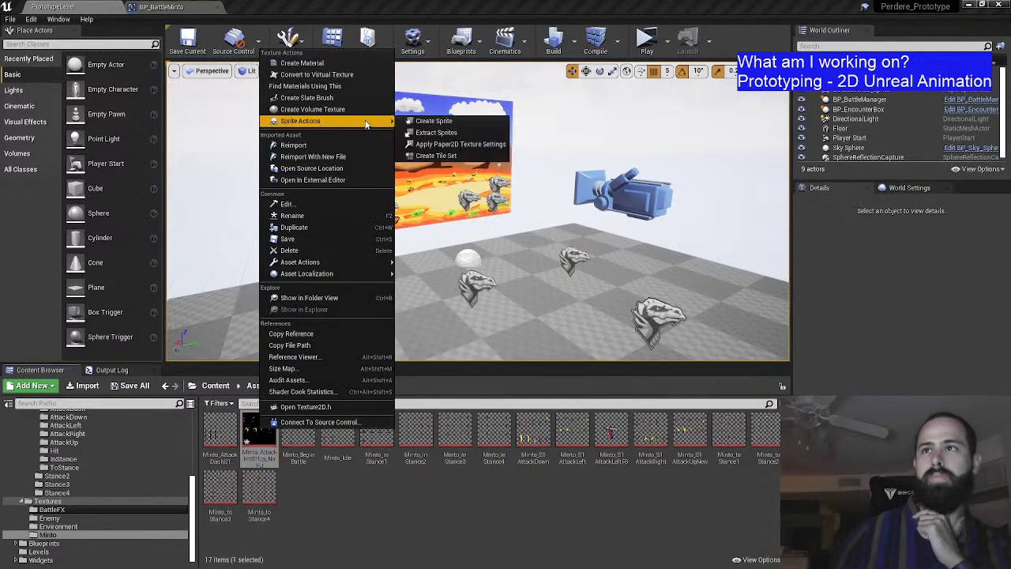
{"action": "left_click", "coordinate": [454, 144]}
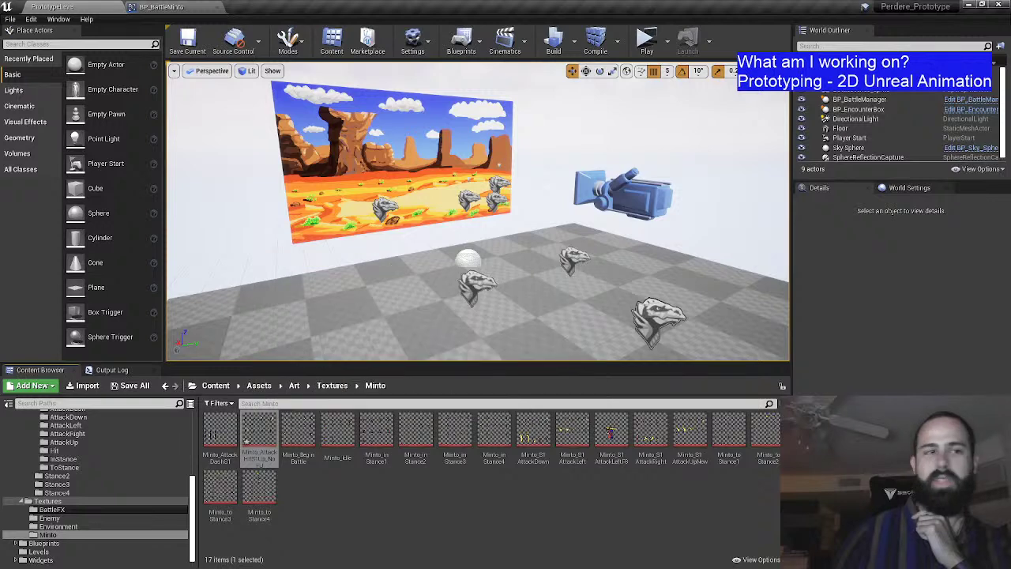
Step: Switch to Aseprite and check the canvas width and height of Minto_AttackHitS1Up_NoFU without changing them
{"action": "key", "text": "alt+Tab"}
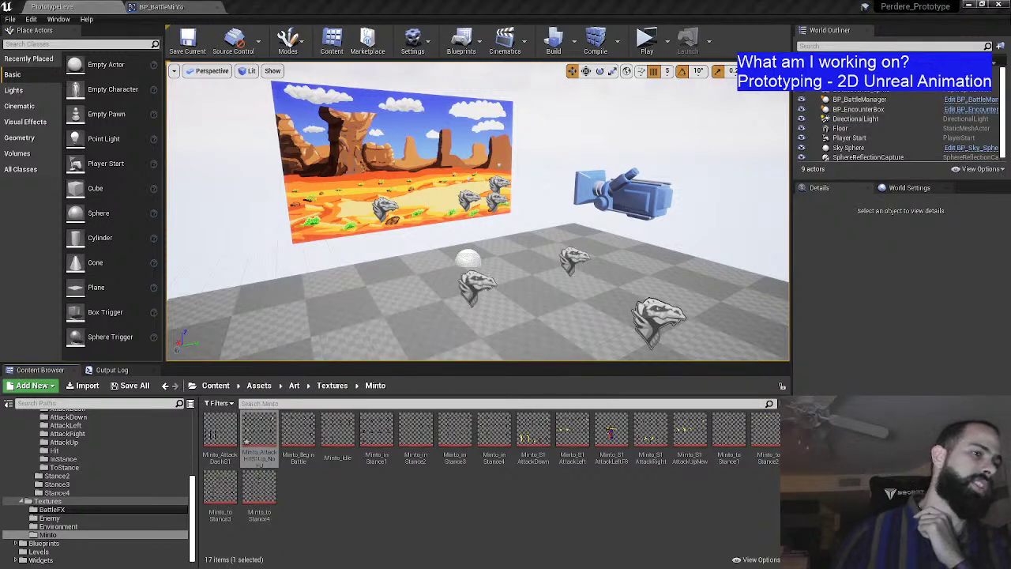
{"action": "left_click", "coordinate": [37, 18]}
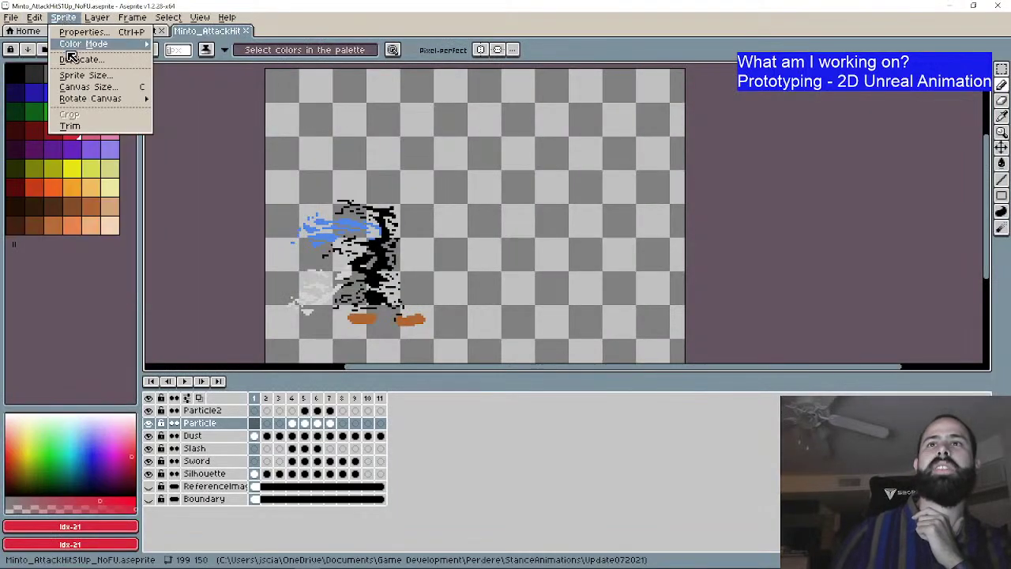
{"action": "left_click", "coordinate": [71, 90]}
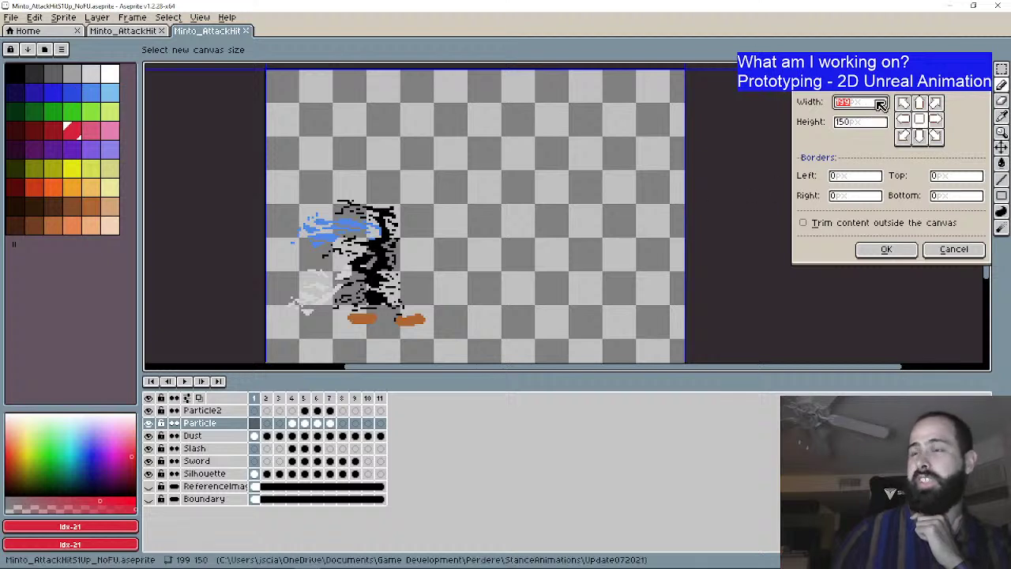
{"action": "scroll", "coordinate": [598, 215], "scroll_direction": "down", "scroll_amount": 1}
{"action": "scroll", "coordinate": [598, 217], "scroll_direction": "up", "scroll_amount": 1}
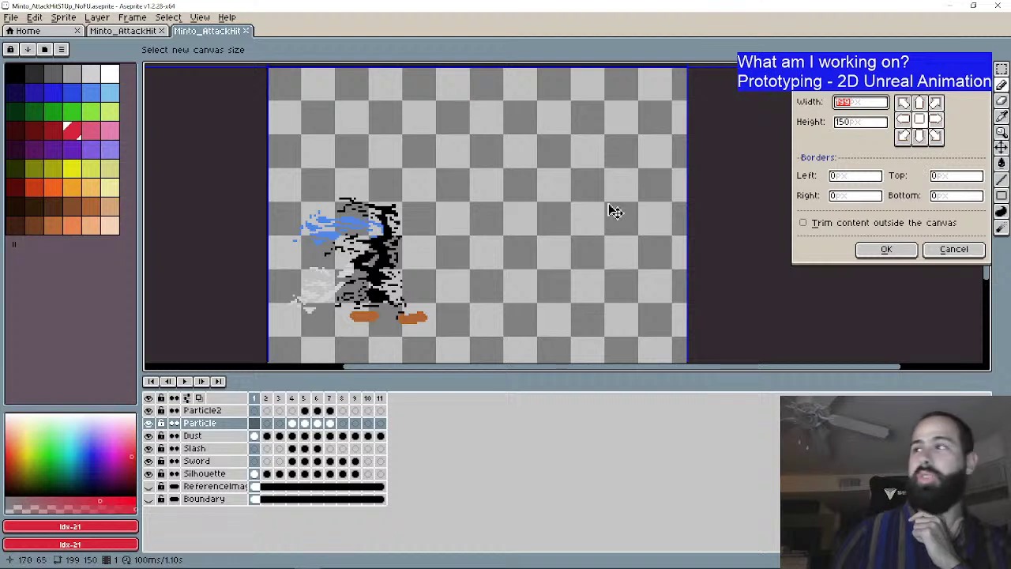
{"action": "left_click", "coordinate": [943, 247]}
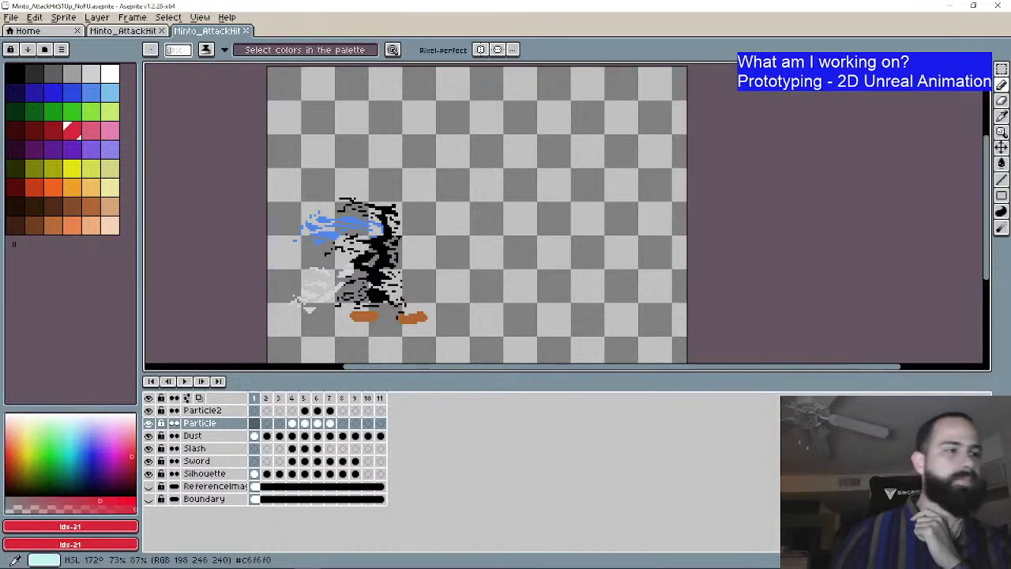
Step: Switch to Unreal Editor, start extracting sprites from the Minto_AttackHitS1Up_NoFU texture, and set the extract mode to Grid
{"action": "key", "text": "alt+Tab"}
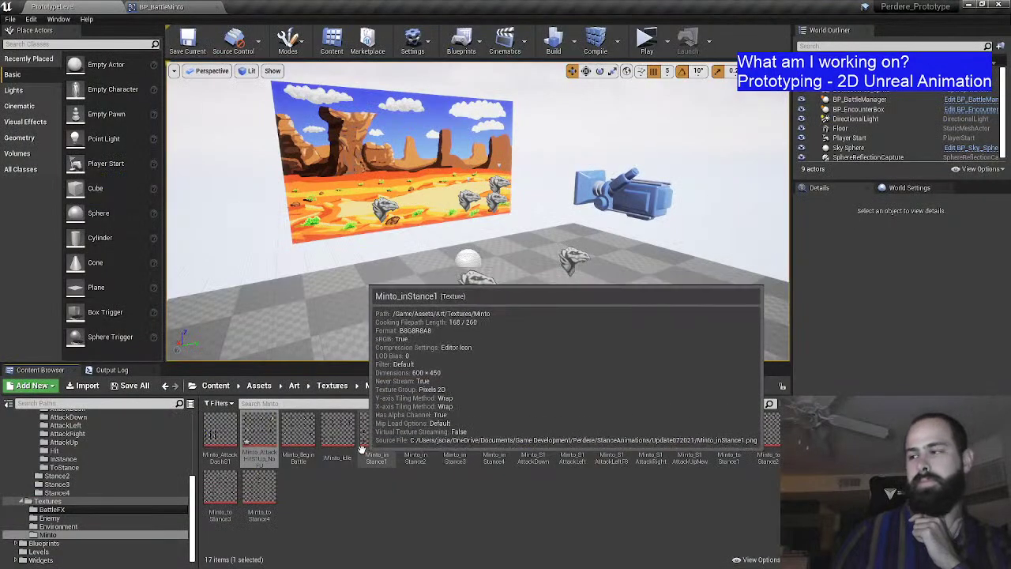
{"action": "right_click", "coordinate": [271, 431]}
{"action": "mouse_move", "coordinate": [351, 127]}
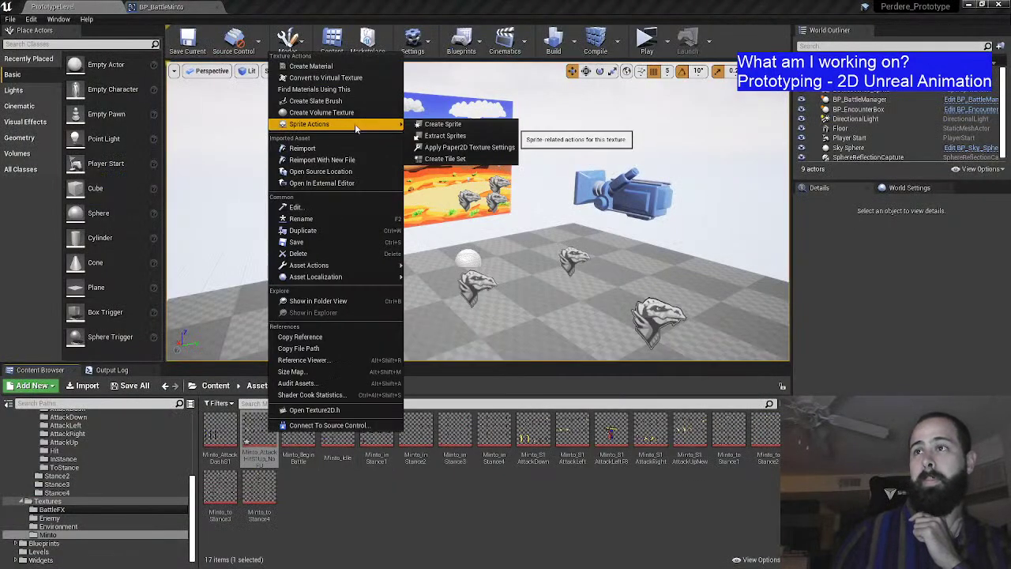
{"action": "left_click", "coordinate": [455, 141]}
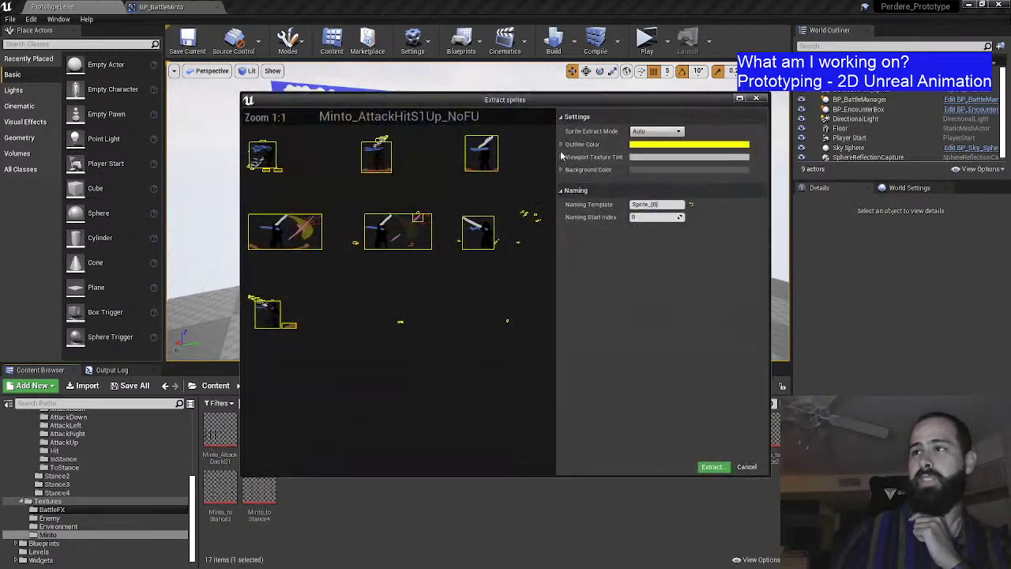
{"action": "left_click", "coordinate": [656, 131]}
{"action": "left_click", "coordinate": [648, 156]}
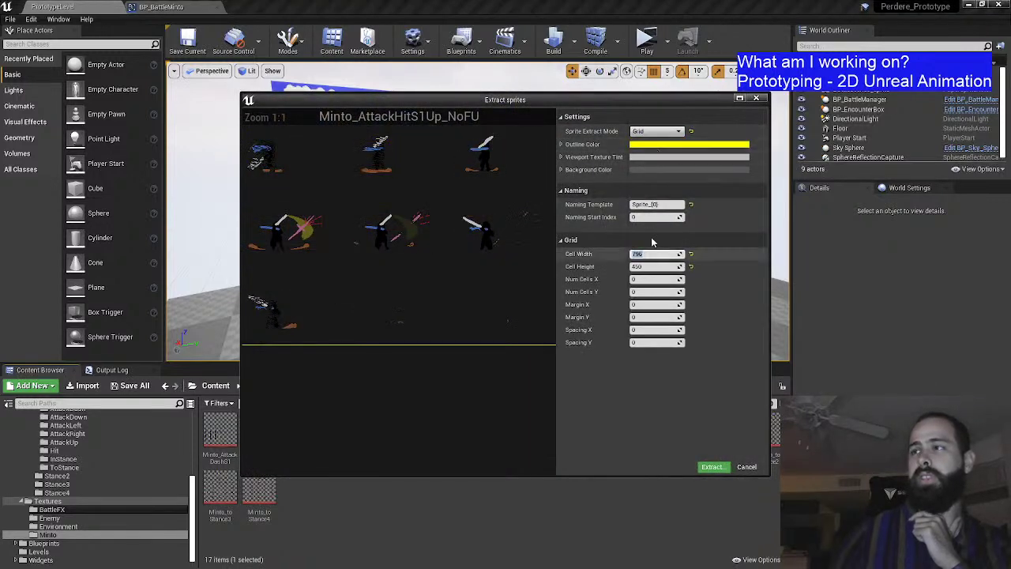
{"action": "left_click", "coordinate": [656, 131]}
{"action": "left_click", "coordinate": [648, 143]}
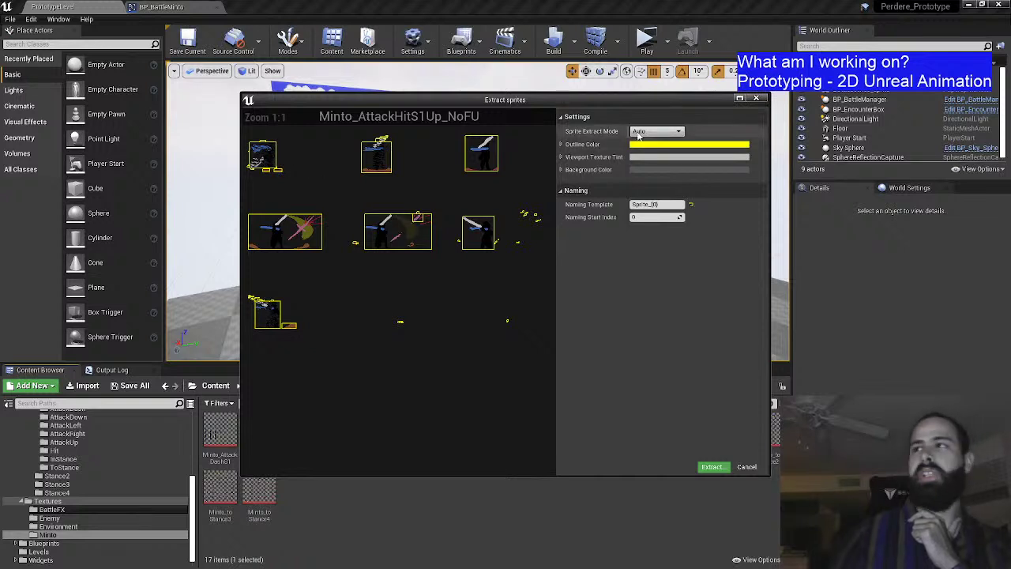
{"action": "left_click", "coordinate": [656, 131]}
{"action": "left_click", "coordinate": [657, 147]}
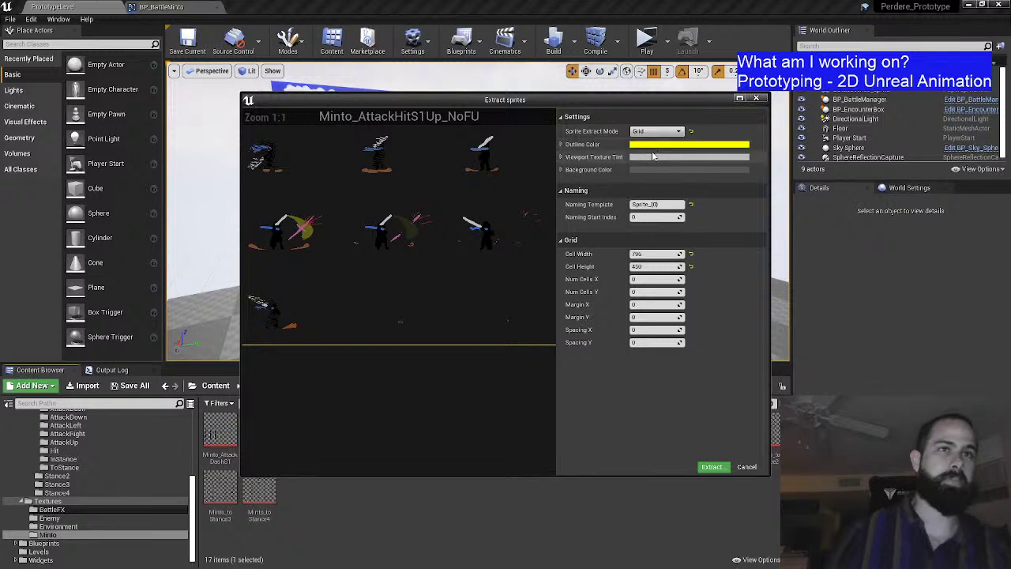
Step: Set the grid cell width to 199 and cell height to 150, and extract the sprites
{"action": "left_click", "coordinate": [648, 254]}
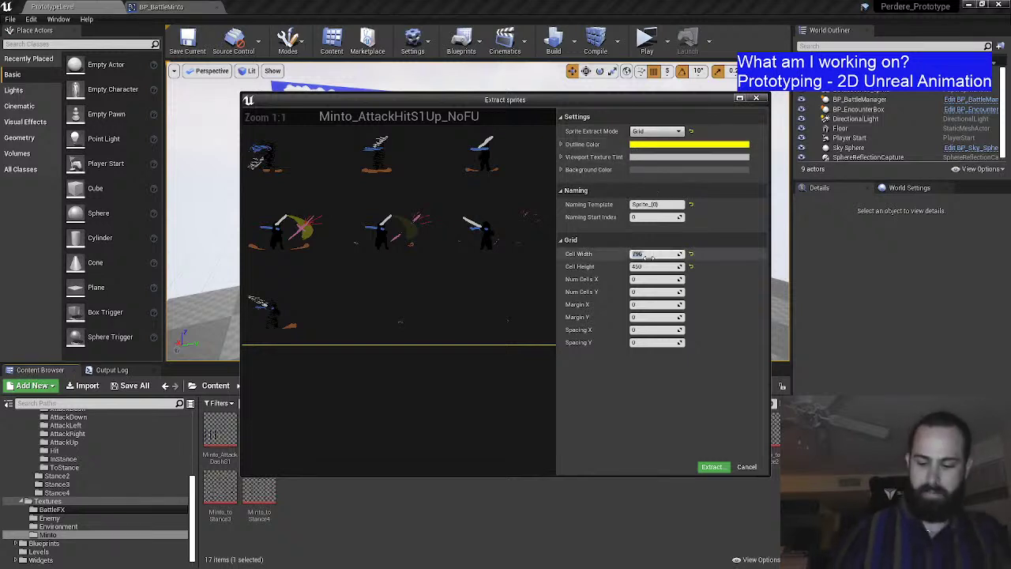
{"action": "type", "text": "199"}
{"action": "key", "text": "Tab"}
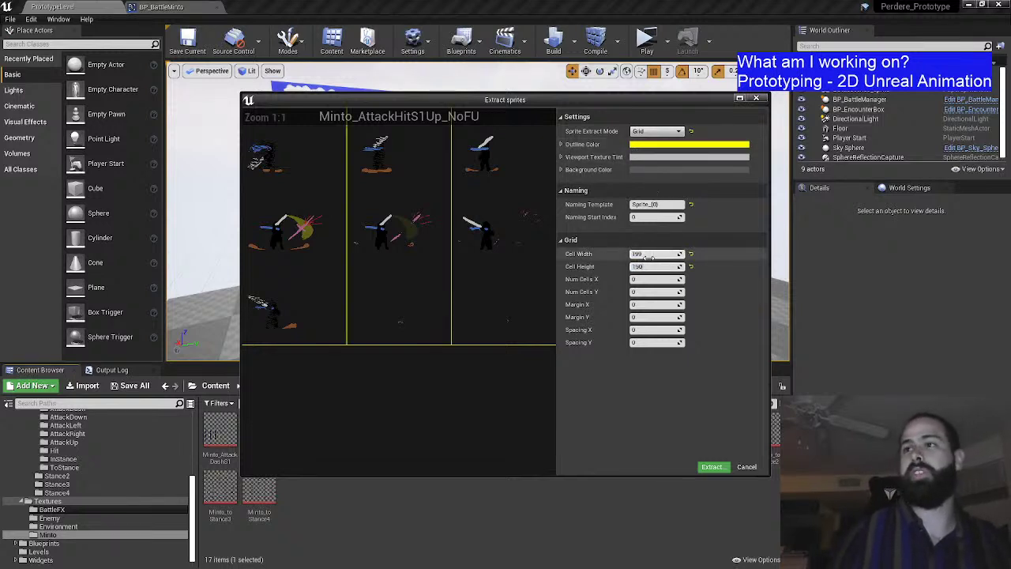
{"action": "type", "text": "150"}
{"action": "key", "text": "Return"}
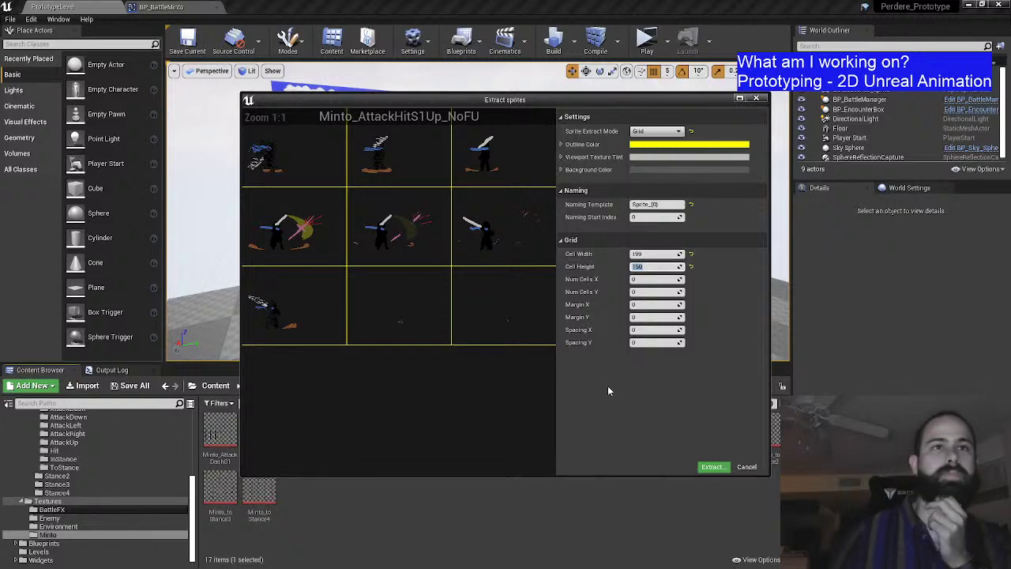
{"action": "left_click", "coordinate": [589, 395]}
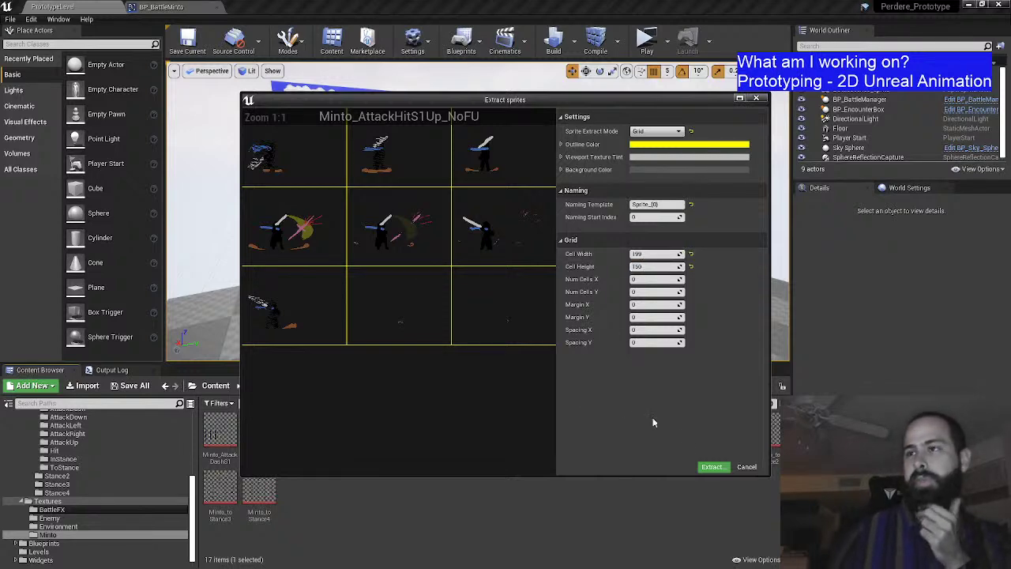
{"action": "left_click", "coordinate": [711, 467]}
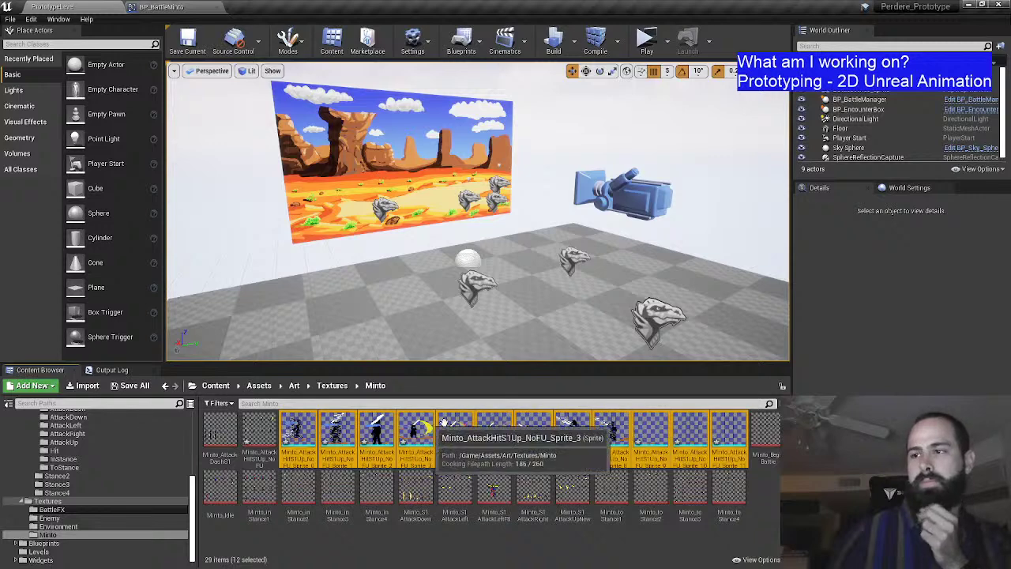
Step: Create a flipbook from the extracted sprites and name it FB_Minto_AttackHitS1Up_NoFU1
{"action": "right_click", "coordinate": [302, 431]}
{"action": "left_click", "coordinate": [345, 167]}
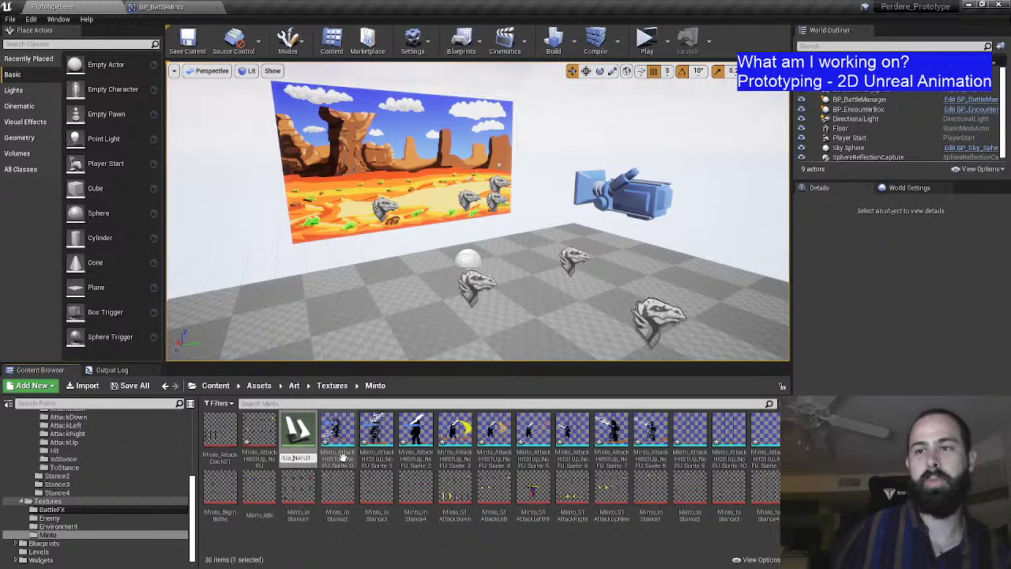
{"action": "key", "text": "Return"}
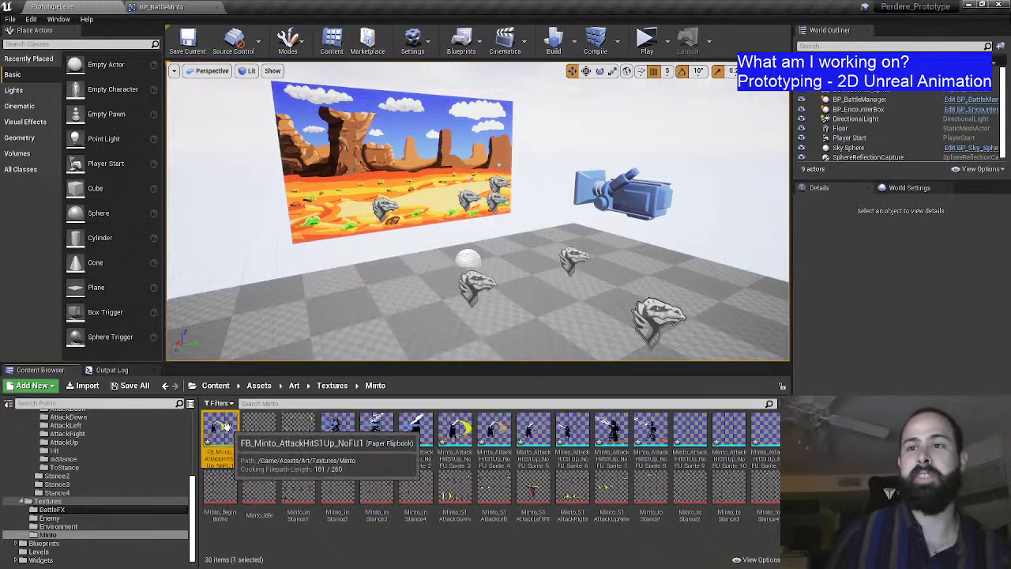
Step: Open the FB_Minto_AttackHitS1Up_NoFU1 flipbook, review its animation, and set its playback rate to 10 frames per second
{"action": "double_click", "coordinate": [220, 432]}
{"action": "scroll", "coordinate": [403, 274], "scroll_direction": "up", "scroll_amount": 3}
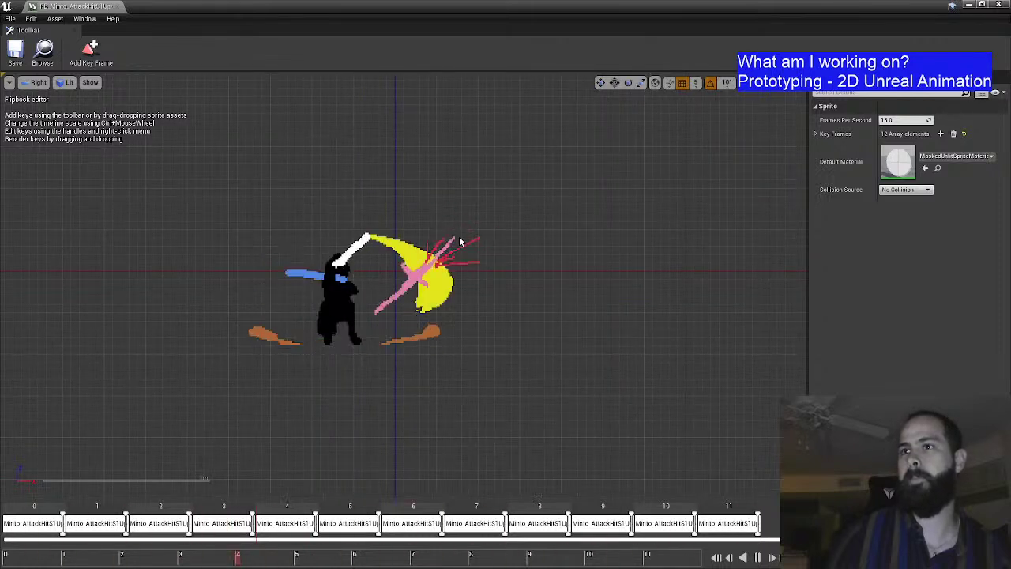
{"action": "scroll", "coordinate": [402, 286], "scroll_direction": "up", "scroll_amount": 2}
{"action": "scroll", "coordinate": [402, 289], "scroll_direction": "down", "scroll_amount": 5}
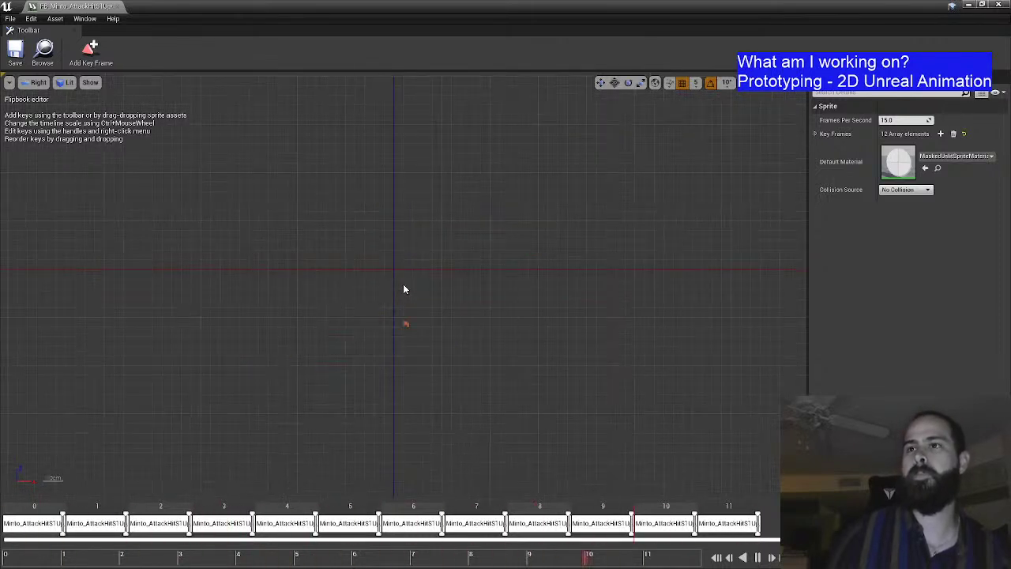
{"action": "scroll", "coordinate": [405, 289], "scroll_direction": "up", "scroll_amount": 3}
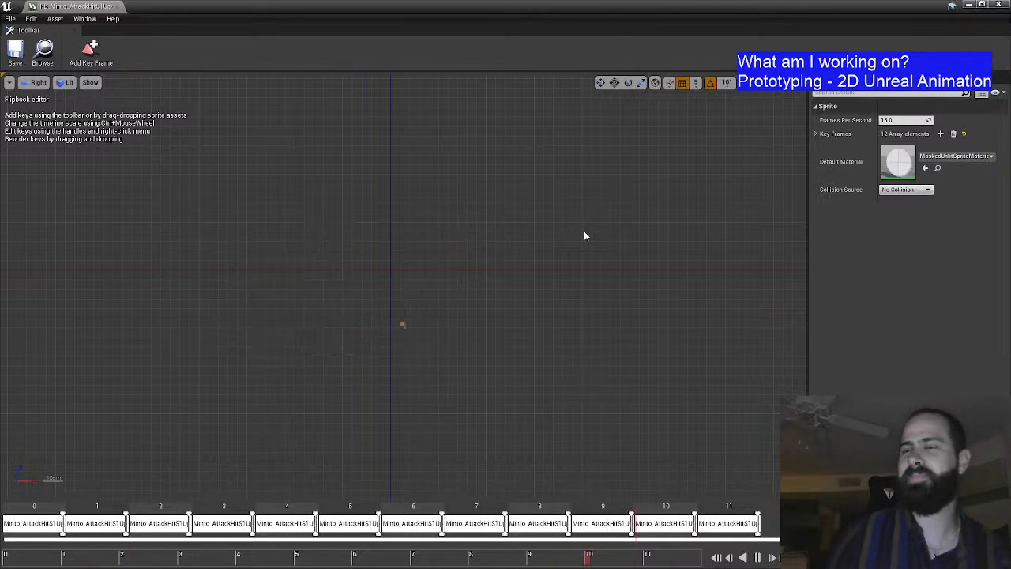
{"action": "left_click", "coordinate": [908, 118]}
{"action": "type", "text": "10"}
{"action": "key", "text": "Return"}
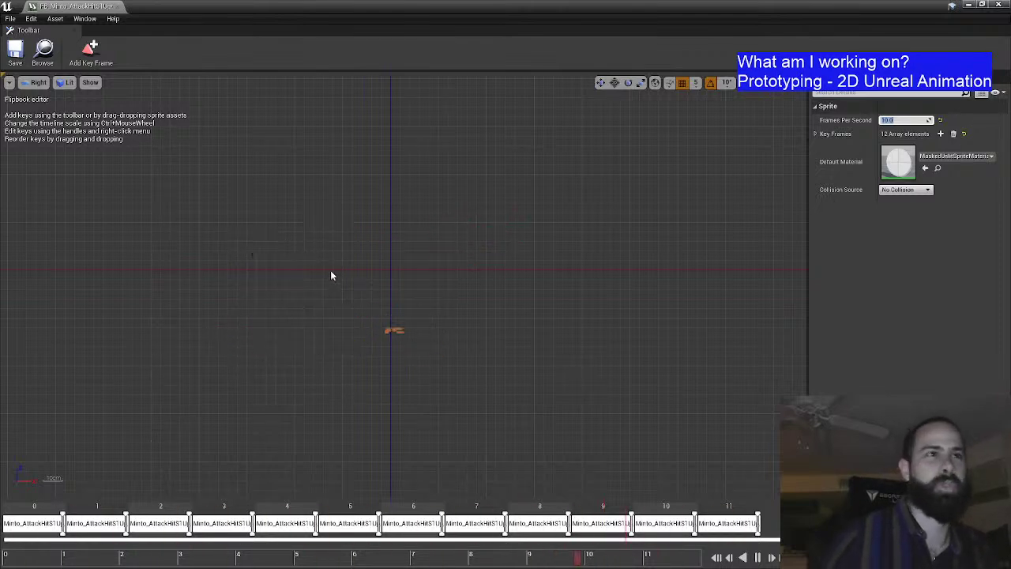
Step: Save the FB_Minto_AttackHitS1Up_NoFU1 flipbook, review its playback once more, and close it to return to the level
{"action": "left_click", "coordinate": [16, 55]}
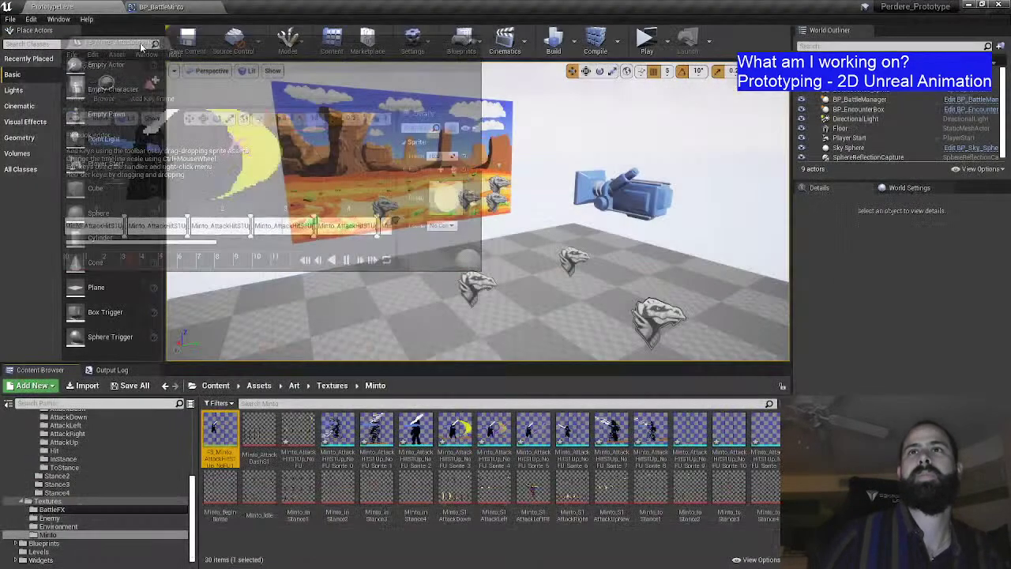
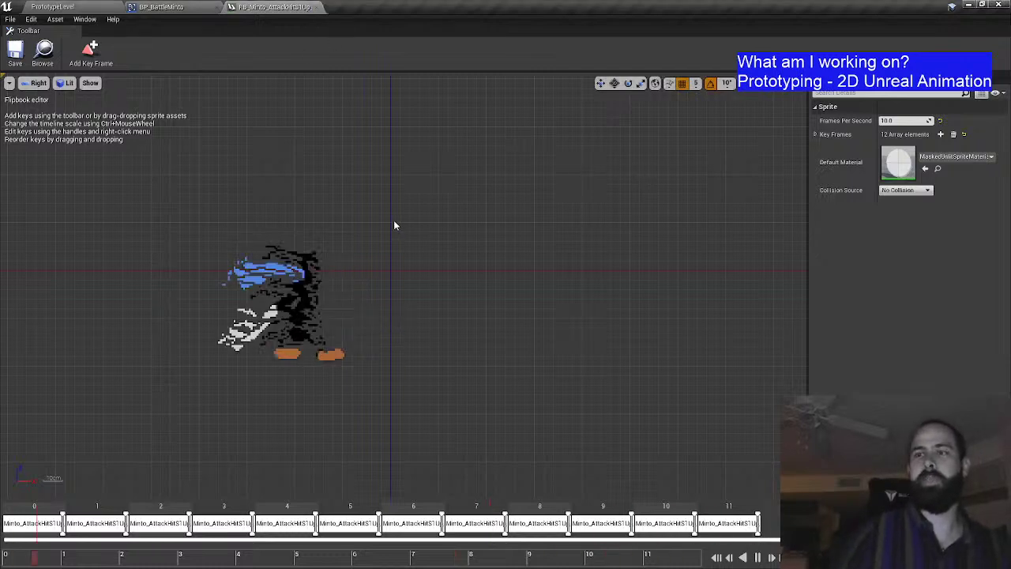
{"action": "left_click", "coordinate": [316, 8]}
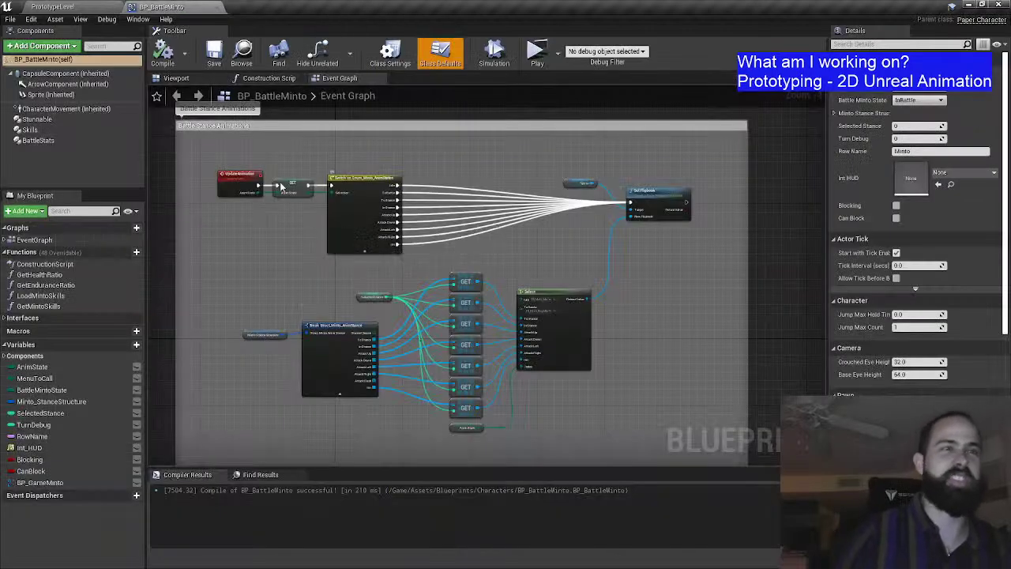
{"action": "left_click", "coordinate": [53, 6]}
{"action": "left_click", "coordinate": [325, 543]}
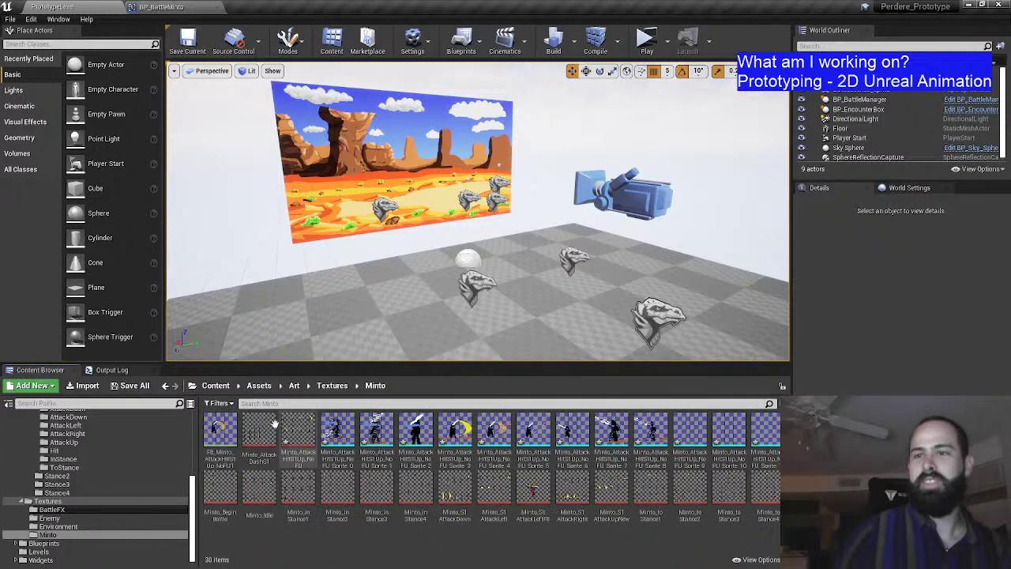
{"action": "double_click", "coordinate": [221, 432]}
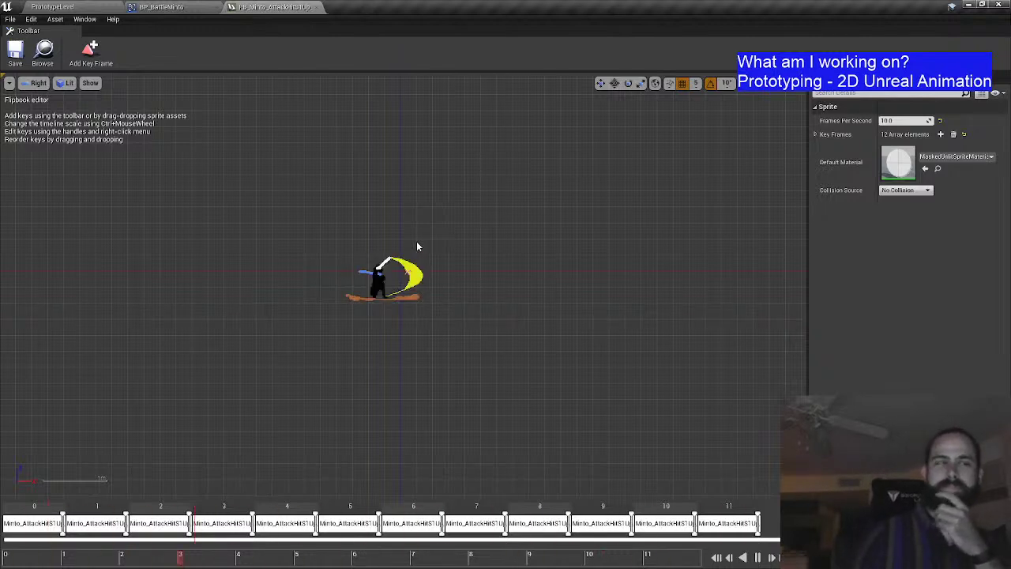
{"action": "left_click", "coordinate": [316, 7]}
{"action": "left_click", "coordinate": [52, 6]}
Step: Review the playback of the toStance4 and inStance3 flipbooks in the Sprites/Flipbooks/Minto folder for comparison
{"action": "scroll", "coordinate": [71, 459], "scroll_direction": "up", "scroll_amount": 5}
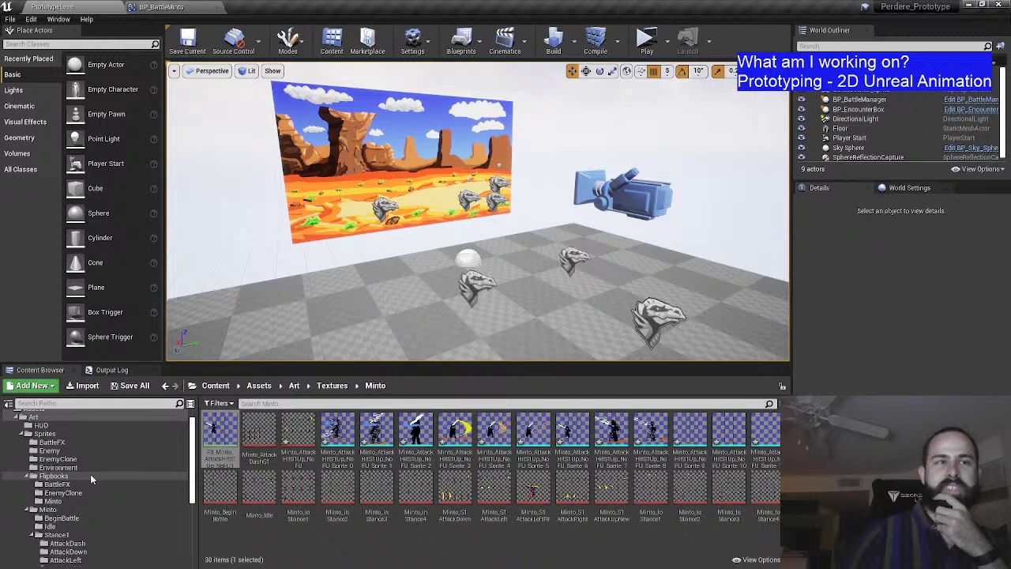
{"action": "left_click", "coordinate": [90, 476]}
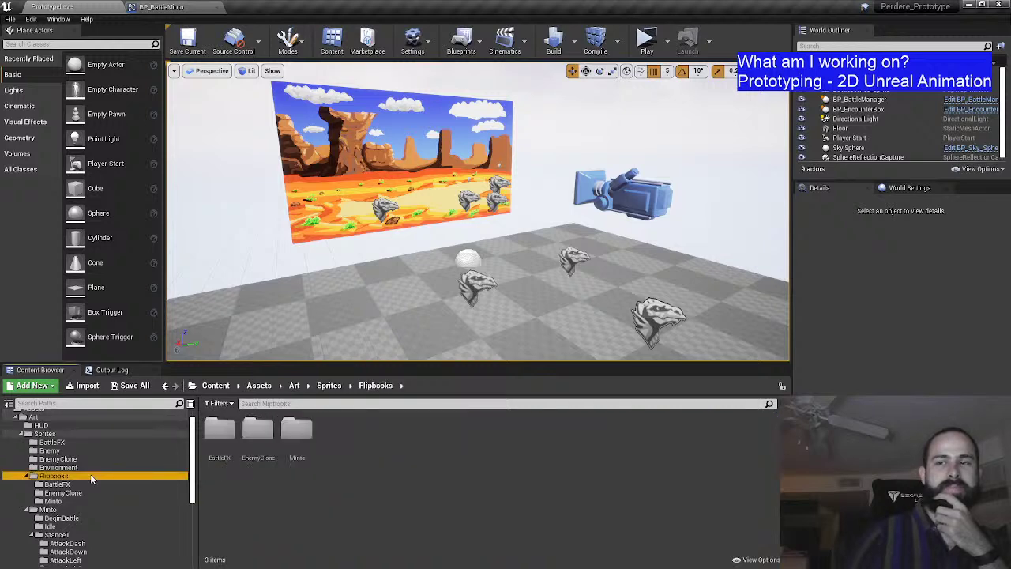
{"action": "double_click", "coordinate": [296, 433]}
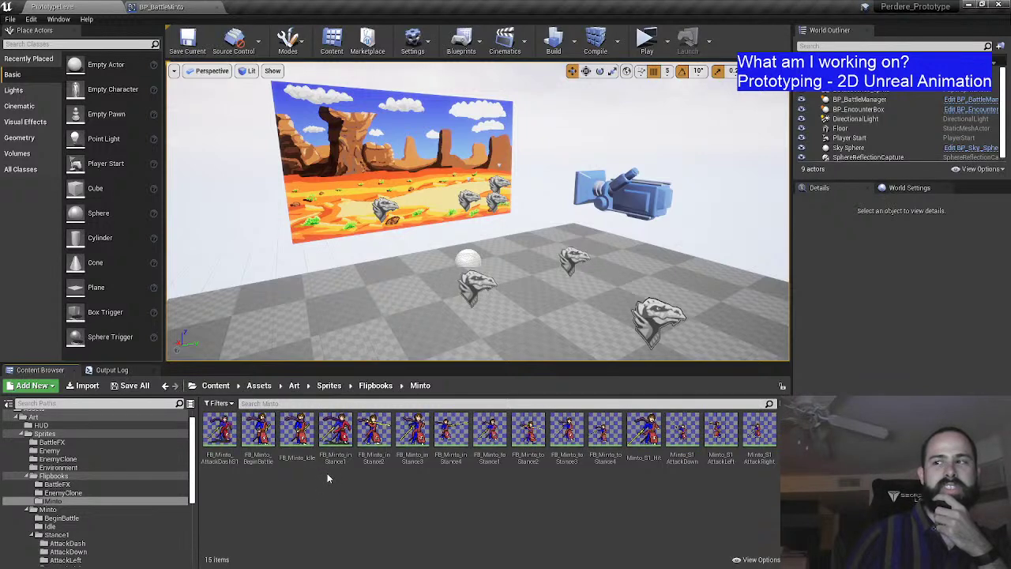
{"action": "double_click", "coordinate": [605, 433]}
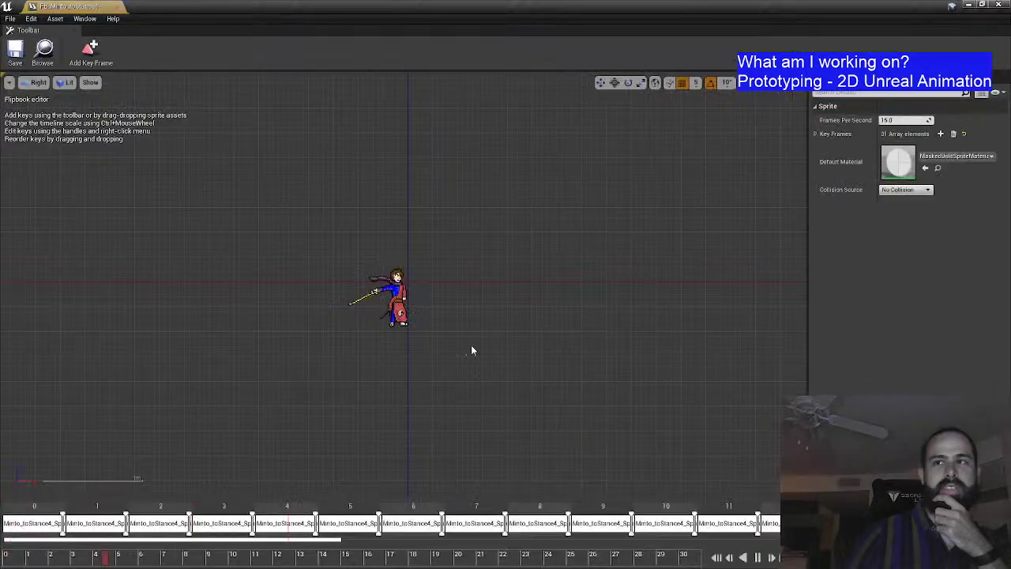
{"action": "left_click", "coordinate": [118, 6]}
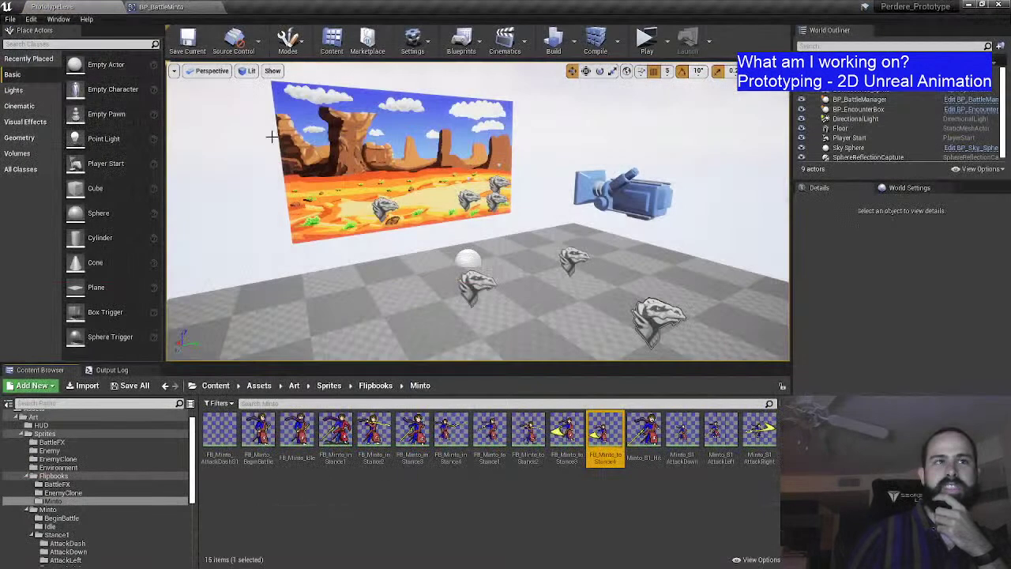
{"action": "left_click", "coordinate": [694, 503]}
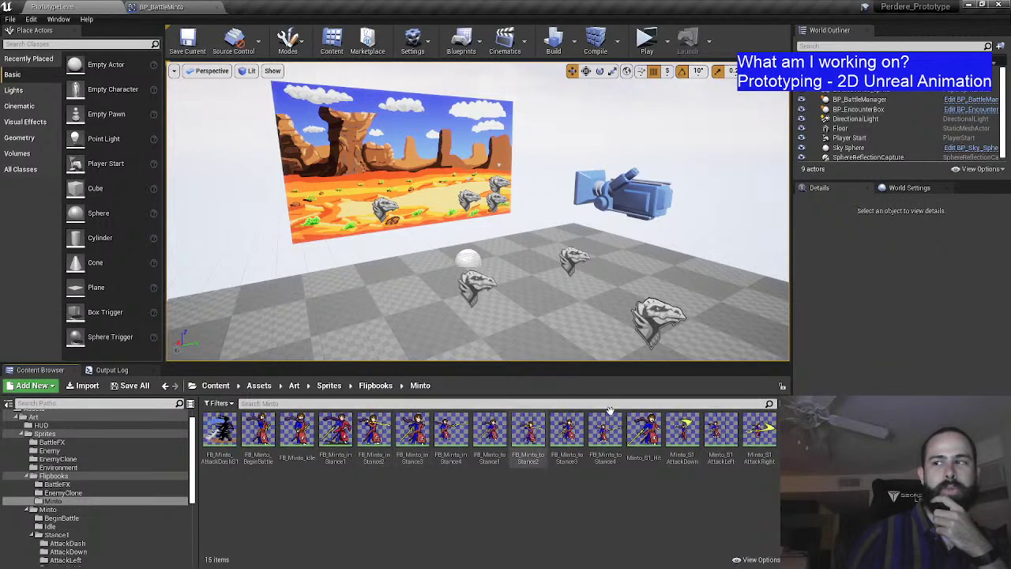
{"action": "double_click", "coordinate": [413, 434]}
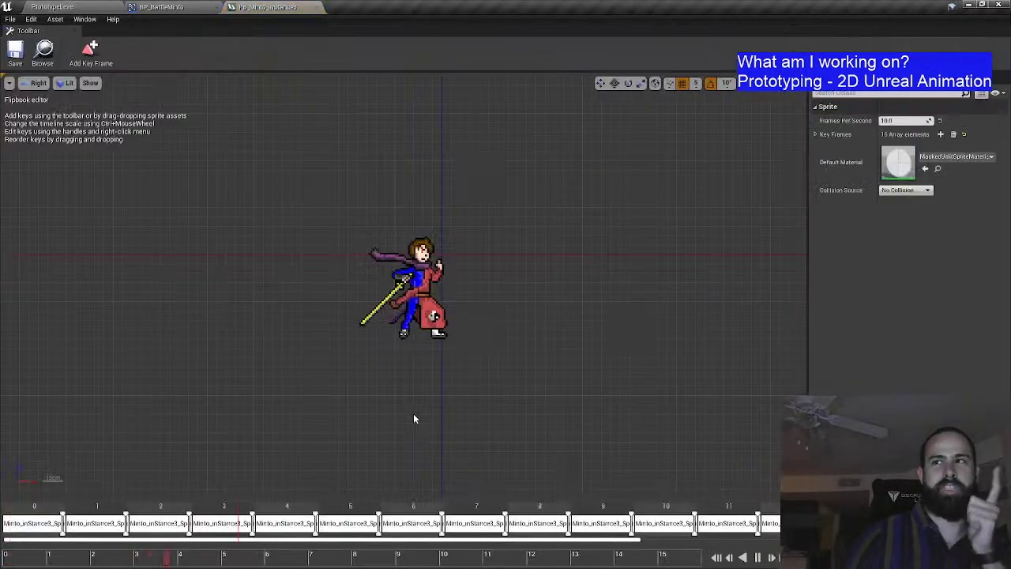
{"action": "left_click", "coordinate": [320, 7]}
{"action": "left_click", "coordinate": [56, 7]}
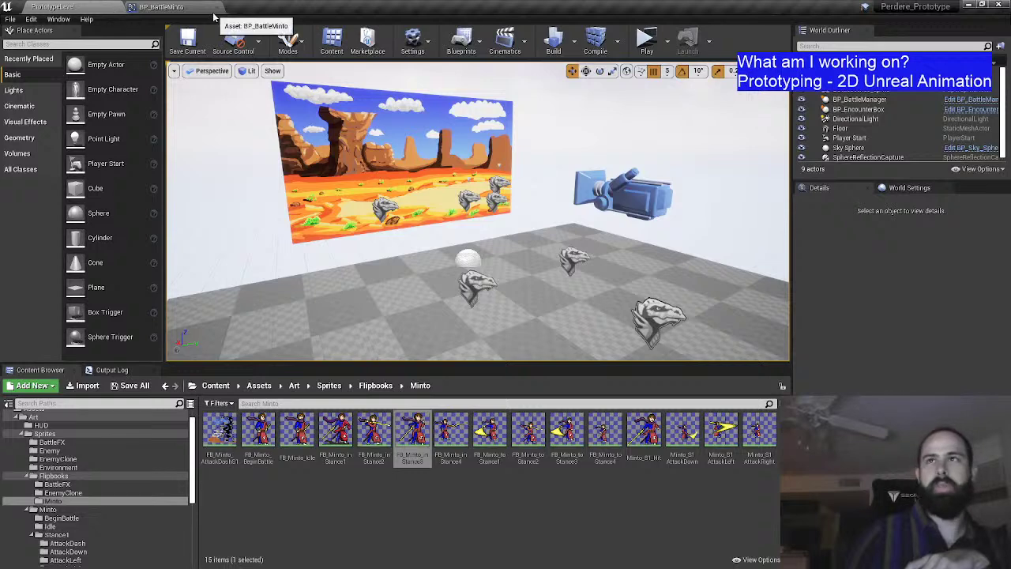
Step: Move the FB_Minto_AttackHitS1Up_NoFU1 flipbook from the Textures/Minto folder to the Sprites/Flipbooks/Minto folder
{"action": "scroll", "coordinate": [93, 505], "scroll_direction": "down", "scroll_amount": 5}
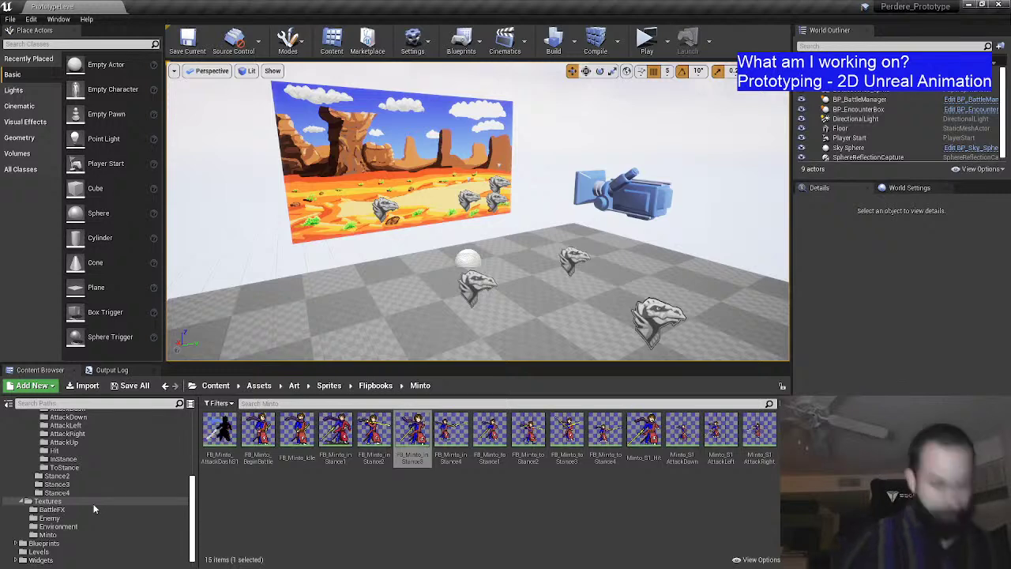
{"action": "scroll", "coordinate": [88, 482], "scroll_direction": "up", "scroll_amount": 4}
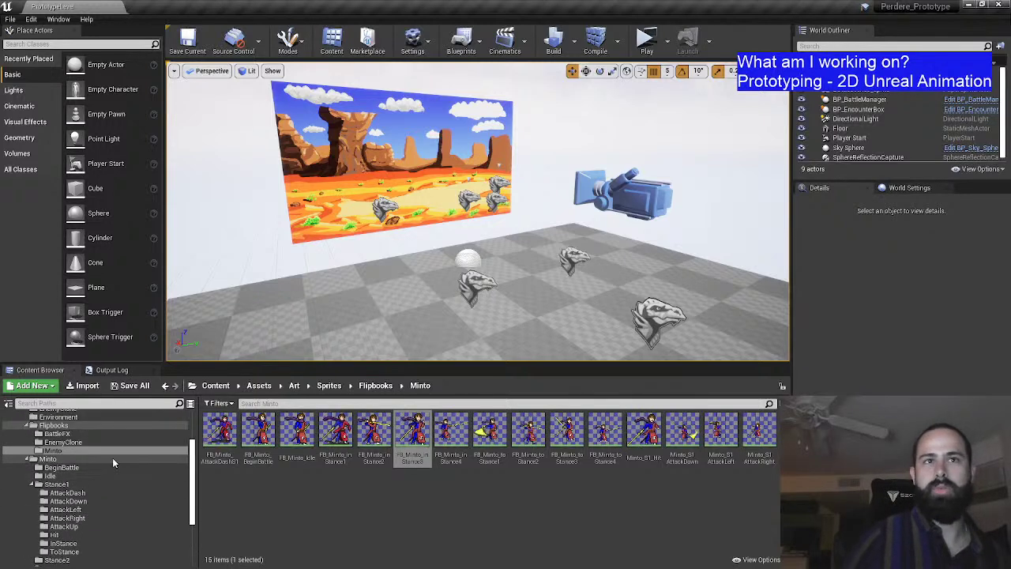
{"action": "scroll", "coordinate": [108, 477], "scroll_direction": "down", "scroll_amount": 5}
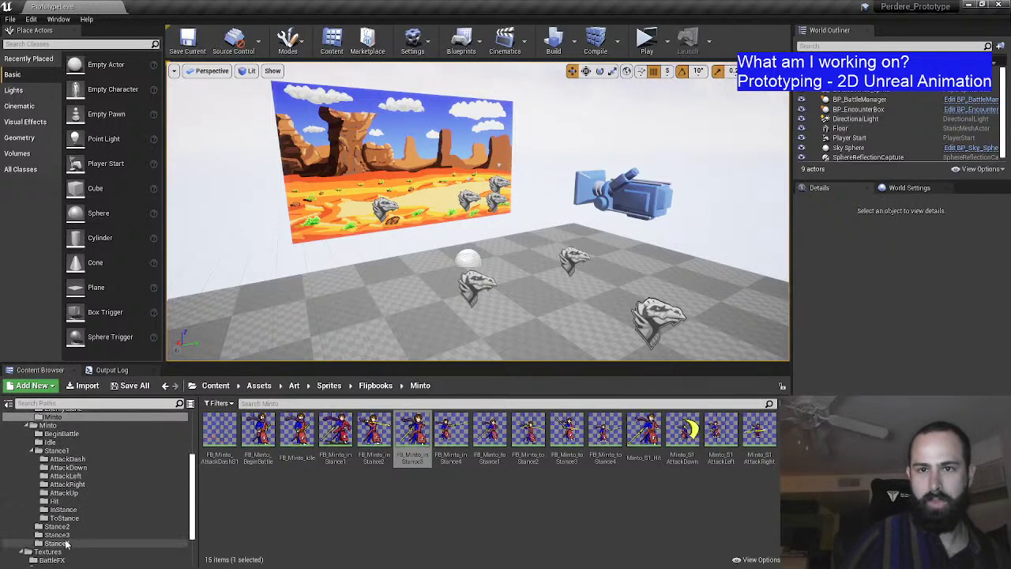
{"action": "left_click", "coordinate": [93, 525]}
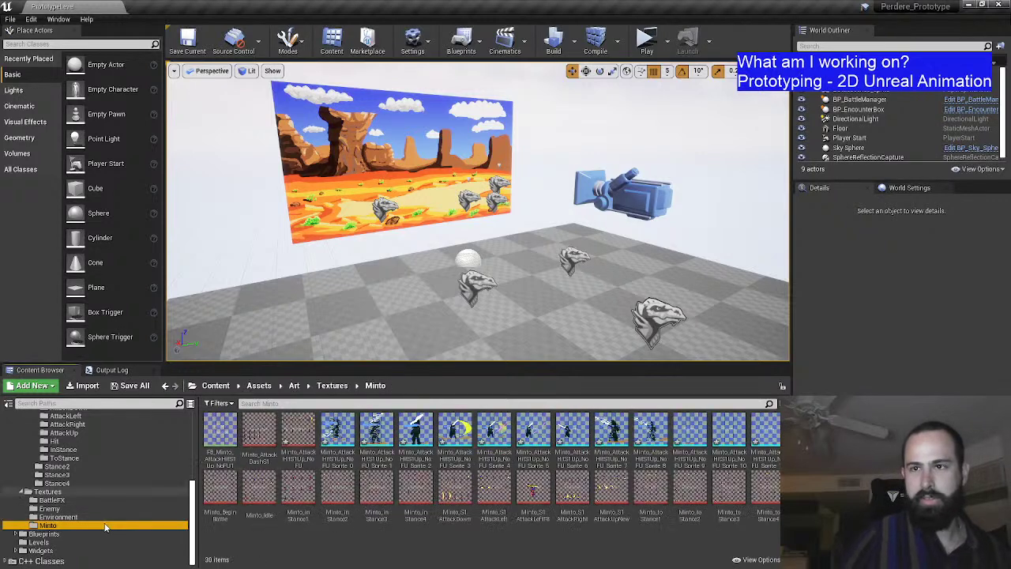
{"action": "left_click", "coordinate": [225, 425]}
{"action": "scroll", "coordinate": [140, 457], "scroll_direction": "up", "scroll_amount": 5}
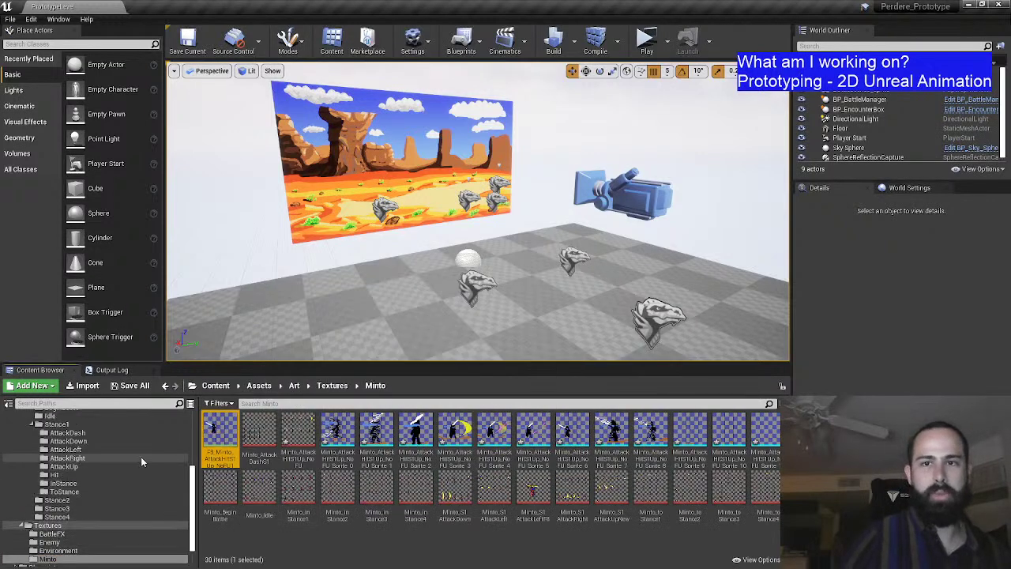
{"action": "scroll", "coordinate": [117, 440], "scroll_direction": "up", "scroll_amount": 5}
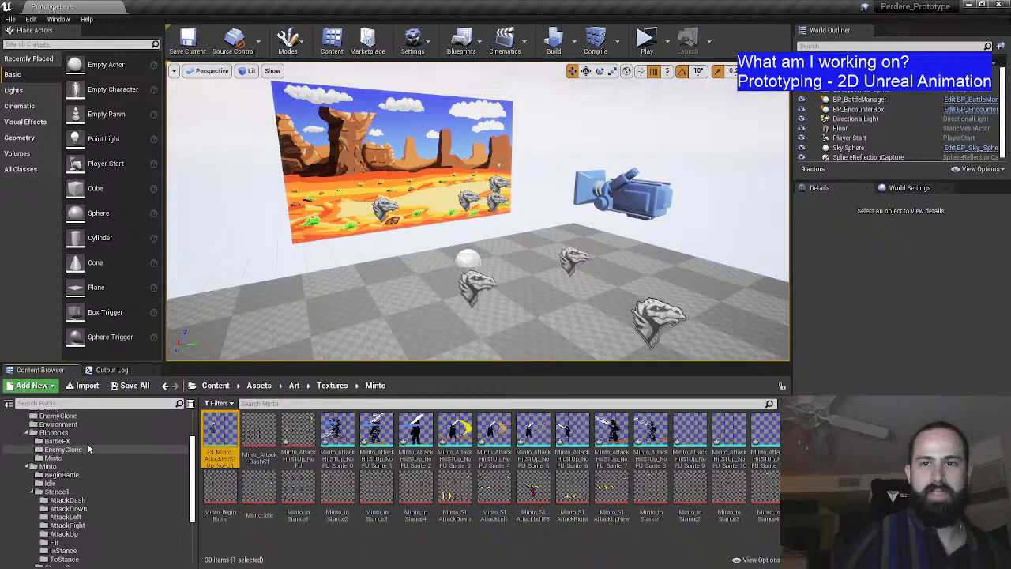
{"action": "left_click_drag", "start_coordinate": [223, 430], "coordinate": [79, 461]}
{"action": "left_click", "coordinate": [105, 482]}
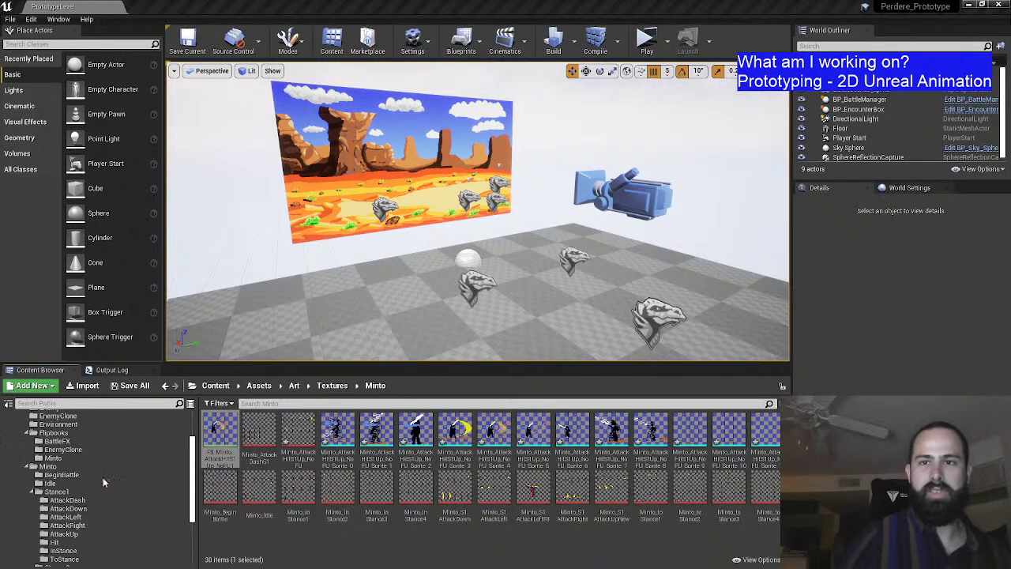
Step: Move all Minto_AttackHitS1Up_NoFU sprites, 0 through 11, from Textures/Minto to the Sprites/Minto/Stance1/AttackUp folder
{"action": "left_click", "coordinate": [306, 435]}
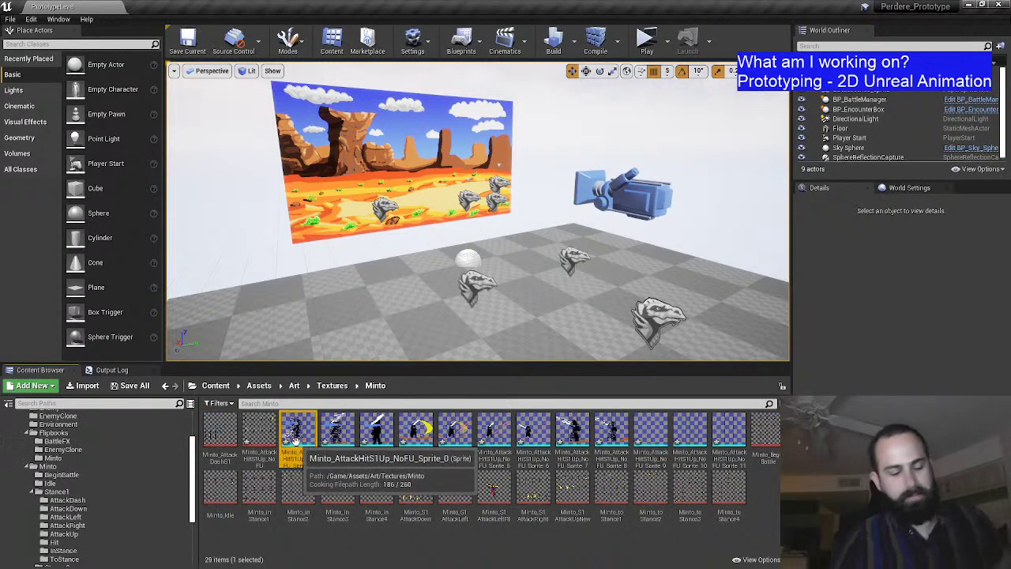
{"action": "left_click", "coordinate": [731, 429], "text": "shift"}
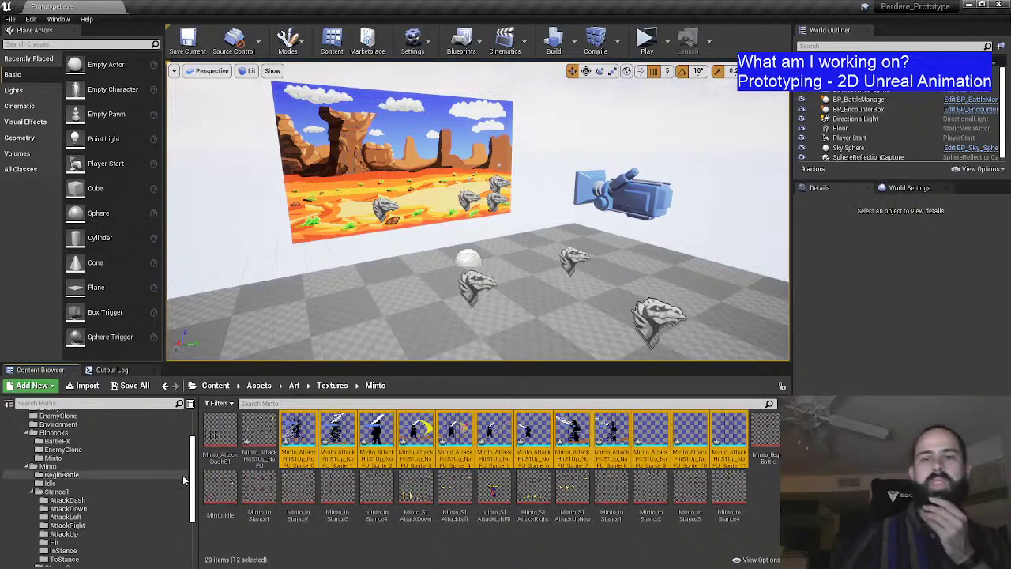
{"action": "scroll", "coordinate": [157, 476], "scroll_direction": "down", "scroll_amount": 1}
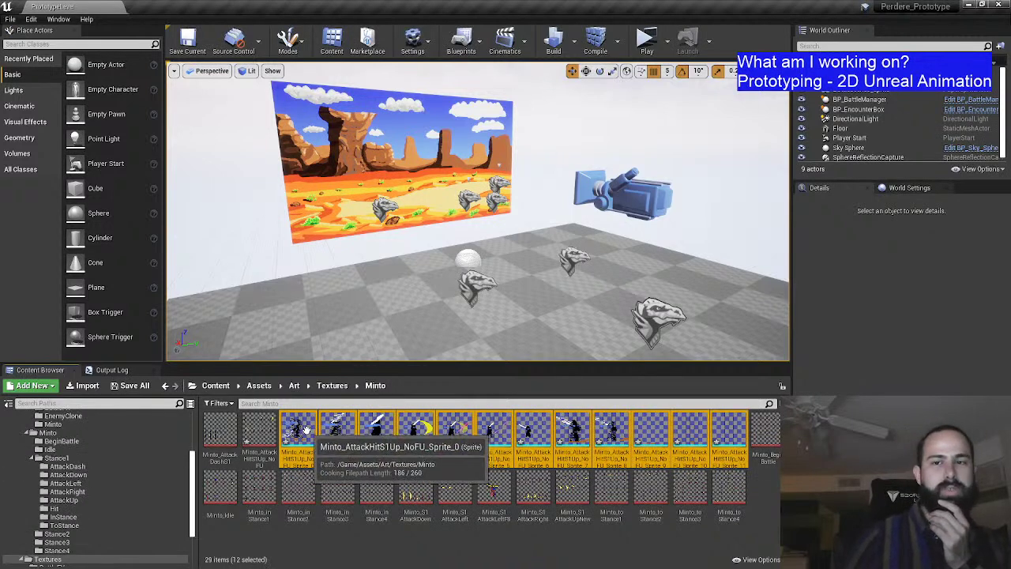
{"action": "left_click_drag", "start_coordinate": [306, 429], "coordinate": [103, 499]}
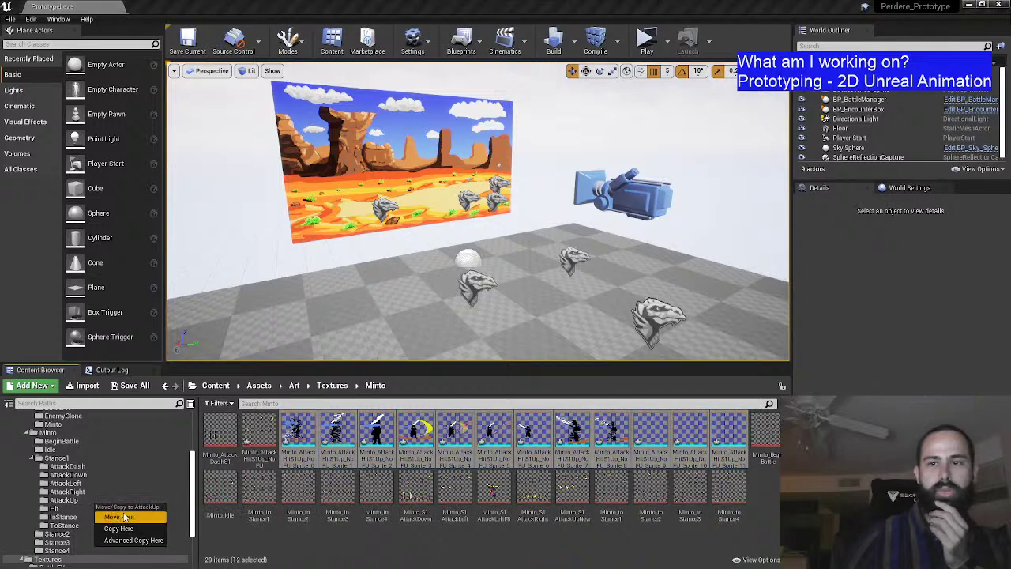
{"action": "left_click", "coordinate": [102, 506]}
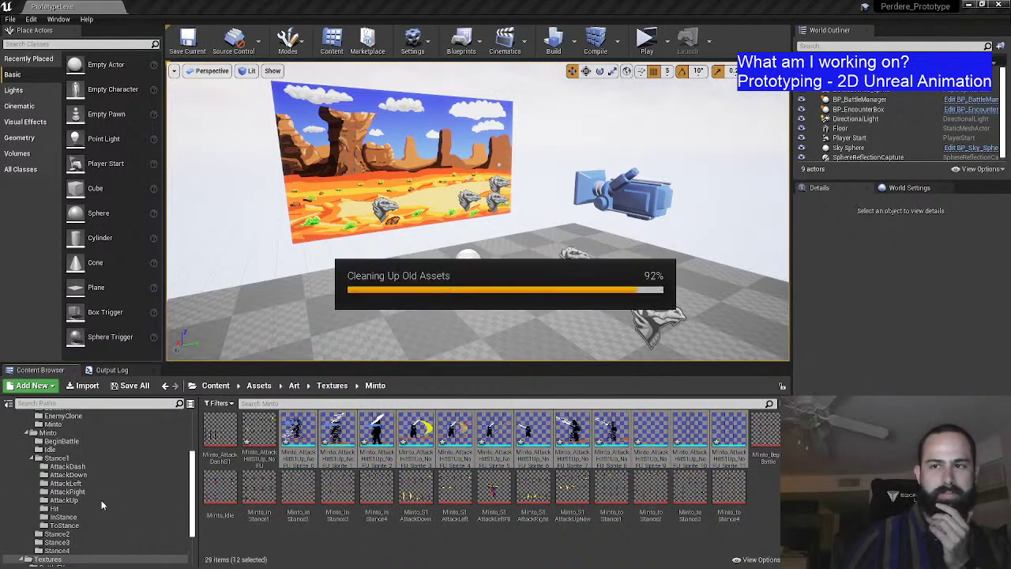
Step: Delete the old Minto_S1AttackUp sprites, 0 through 10, from the Stance1/AttackUp folder
{"action": "left_click", "coordinate": [102, 500]}
{"action": "left_click", "coordinate": [647, 514]}
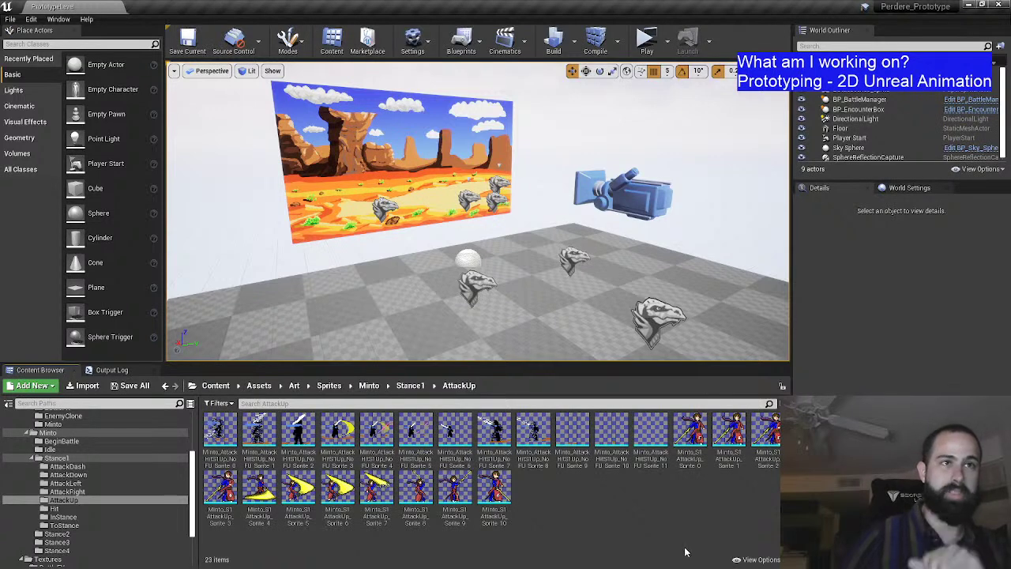
{"action": "left_click", "coordinate": [690, 430]}
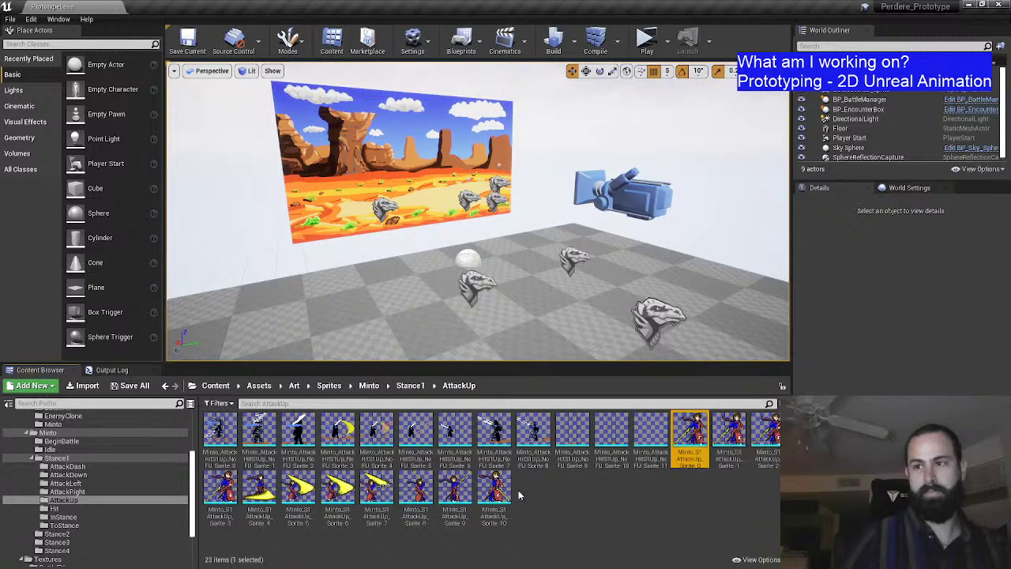
{"action": "left_click", "coordinate": [495, 493], "text": "shift"}
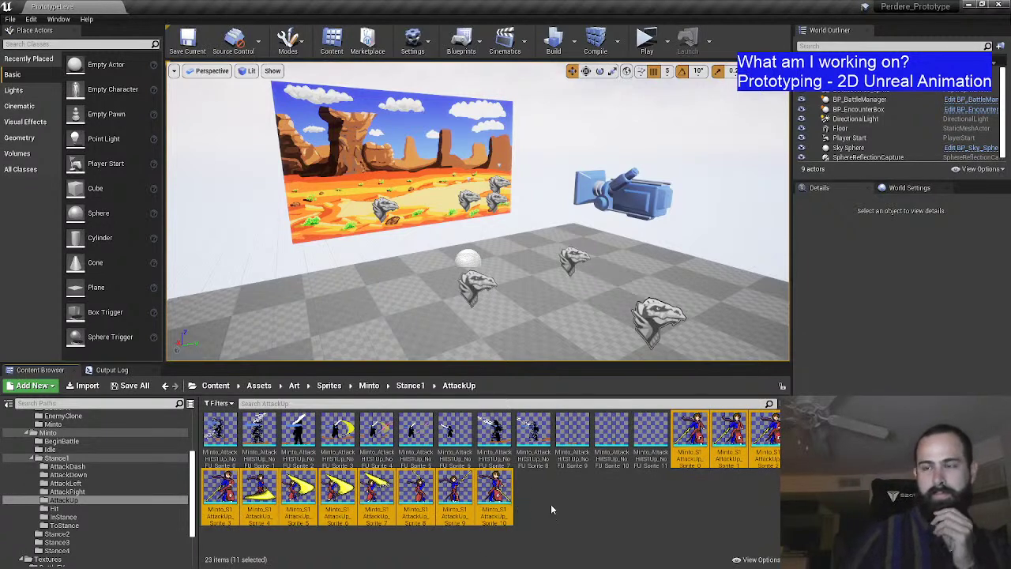
{"action": "key", "text": "Delete"}
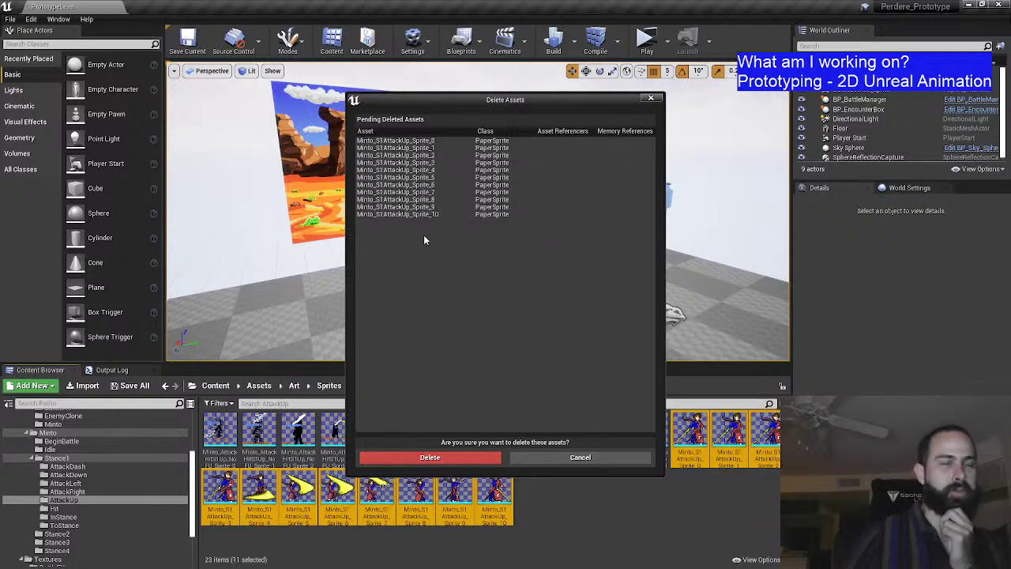
{"action": "left_click", "coordinate": [429, 457]}
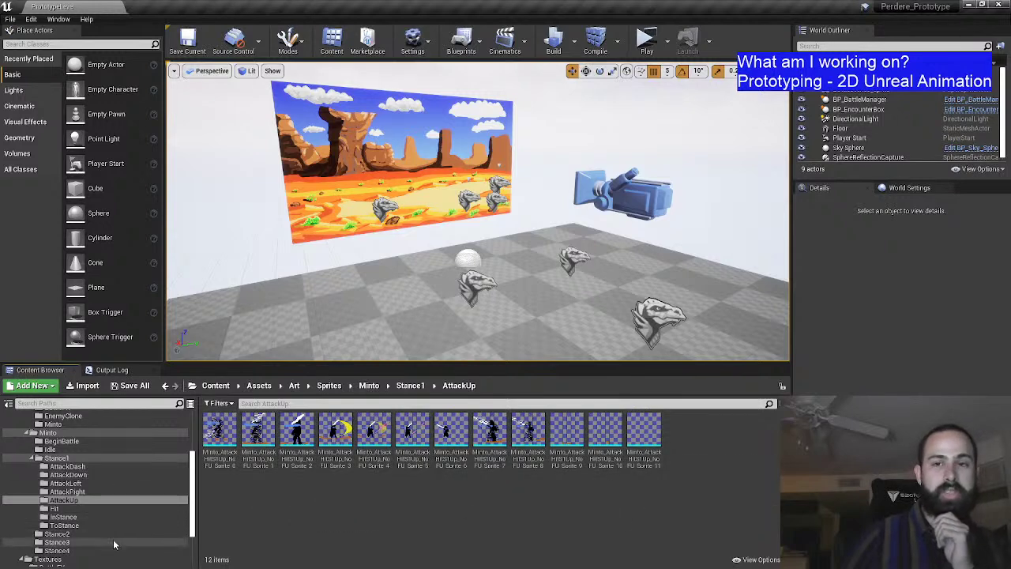
Step: Return to the Textures/Minto folder and save all modified assets in the project
{"action": "scroll", "coordinate": [104, 550], "scroll_direction": "down", "scroll_amount": 2}
{"action": "left_click", "coordinate": [49, 541]}
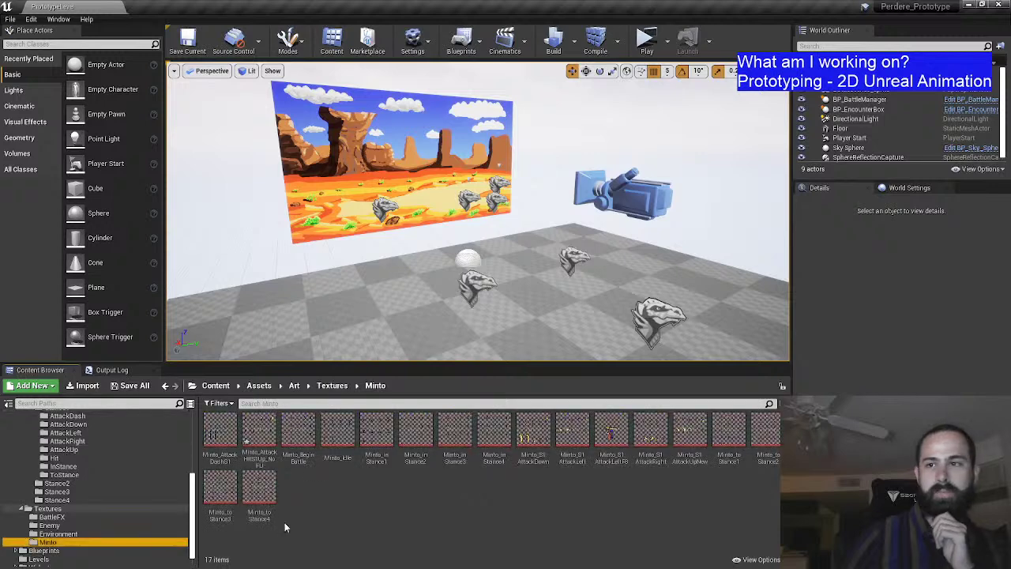
{"action": "left_click", "coordinate": [284, 522]}
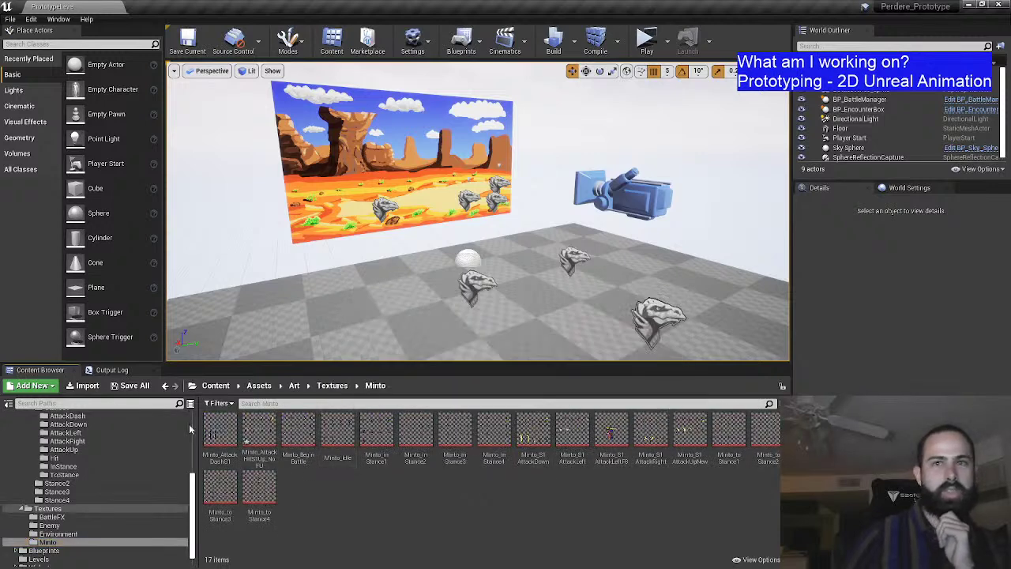
{"action": "left_click", "coordinate": [130, 385]}
{"action": "left_click", "coordinate": [598, 388]}
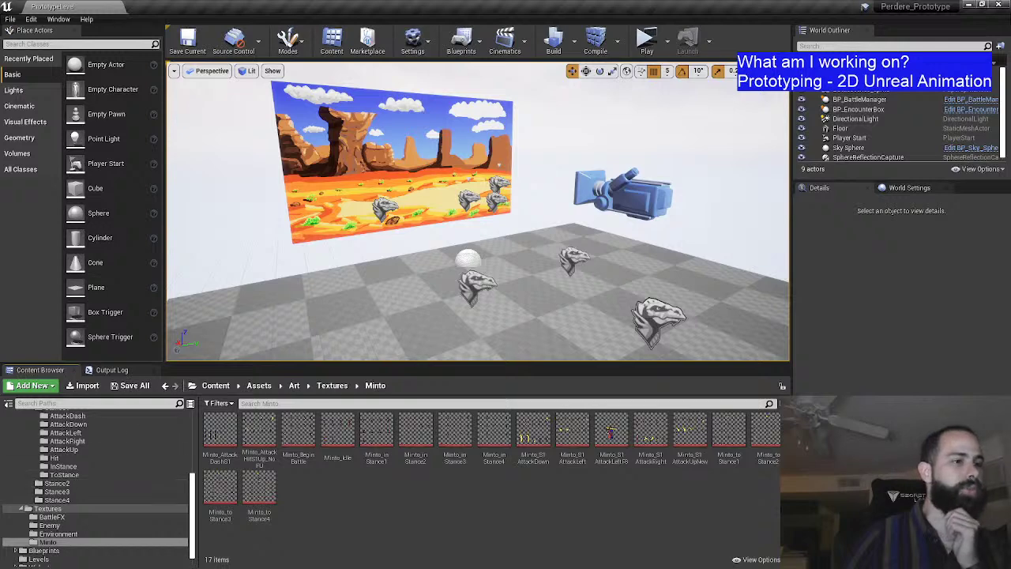
Step: Switch to Aseprite and close the Minto_AttackHitS1Up_NoFU file, leaving the Minto_AttackHitS1Up_FU file open
{"action": "key", "text": "alt+Tab"}
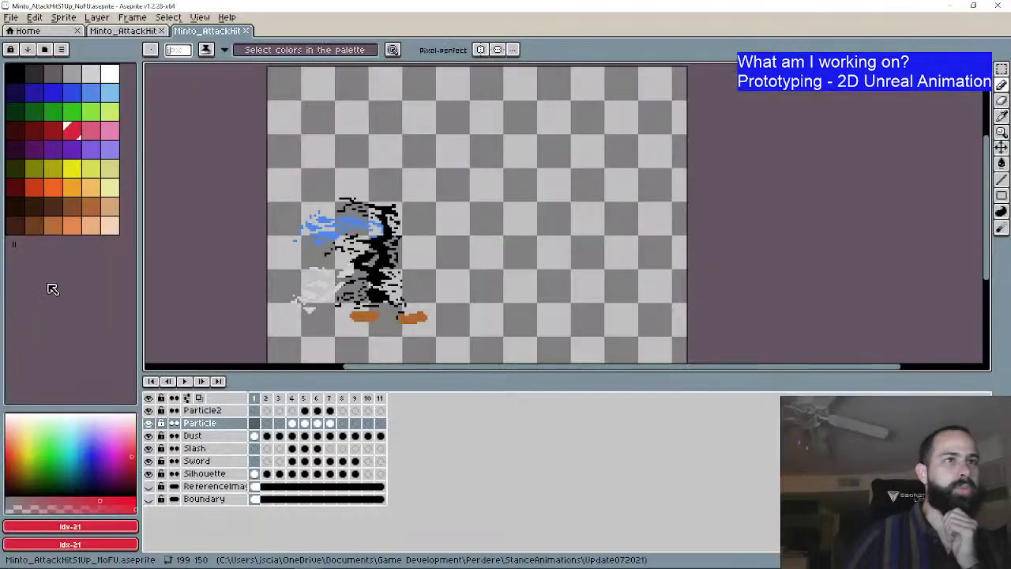
{"action": "left_click", "coordinate": [246, 32]}
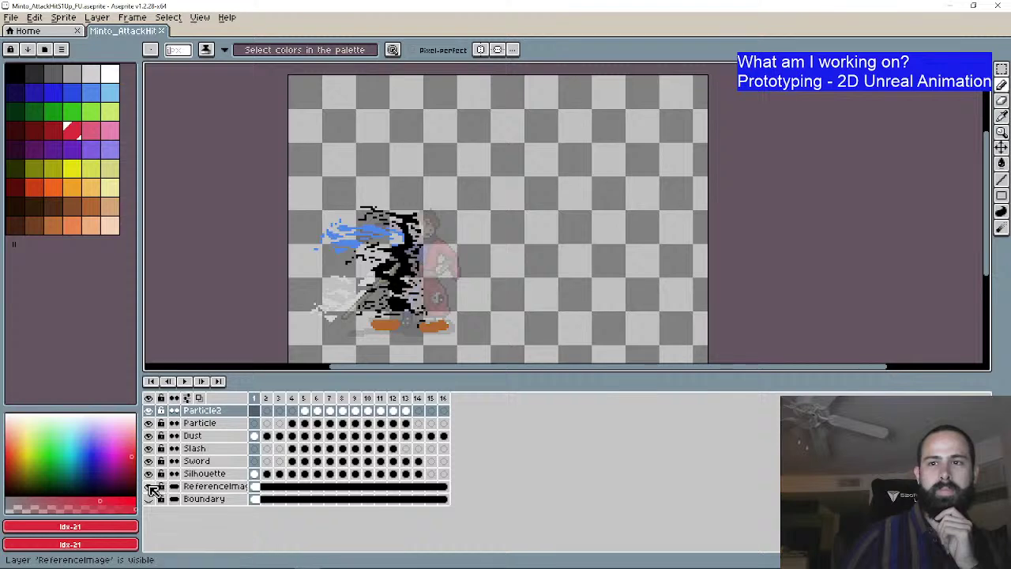
Step: Play the FU attack-up animation in Aseprite to review it, stop playback and return to the first frame
{"action": "left_click", "coordinate": [185, 382]}
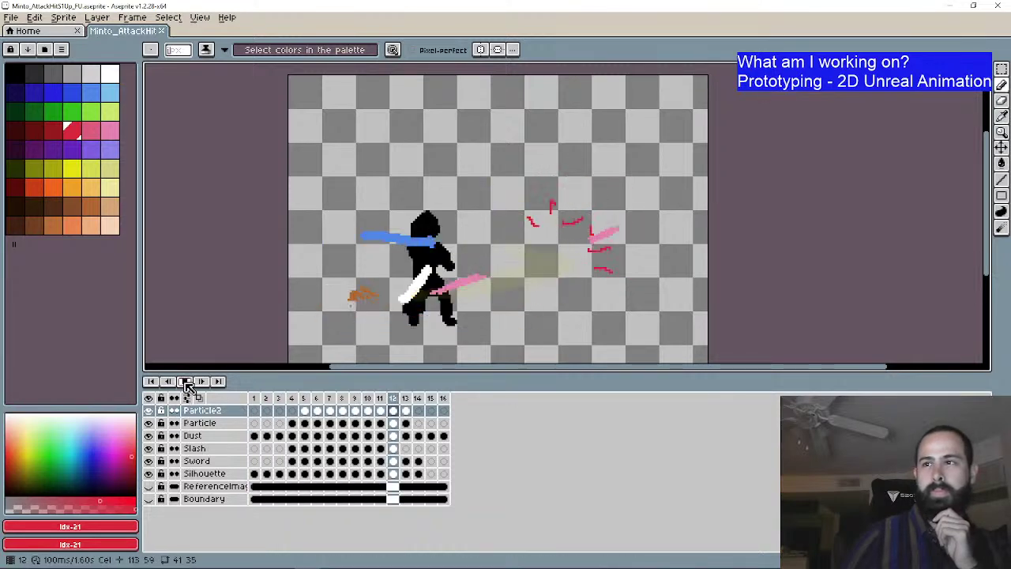
{"action": "left_click", "coordinate": [186, 382]}
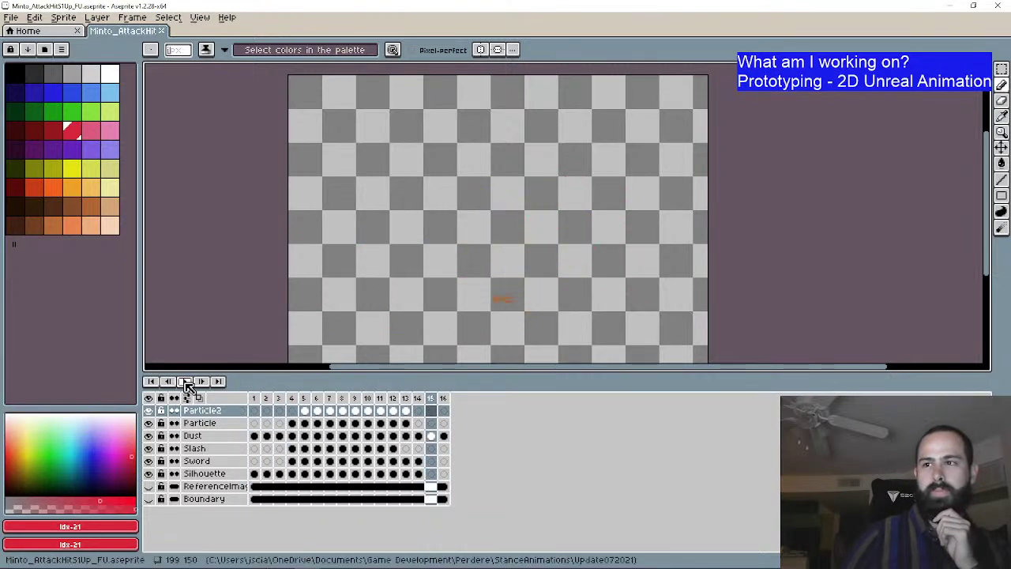
{"action": "left_click", "coordinate": [152, 383]}
Step: Export the animation as a sprite sheet to Minto_AttackHitS1Up_FU.png, checking the frame layout in the preview
{"action": "left_click", "coordinate": [11, 17]}
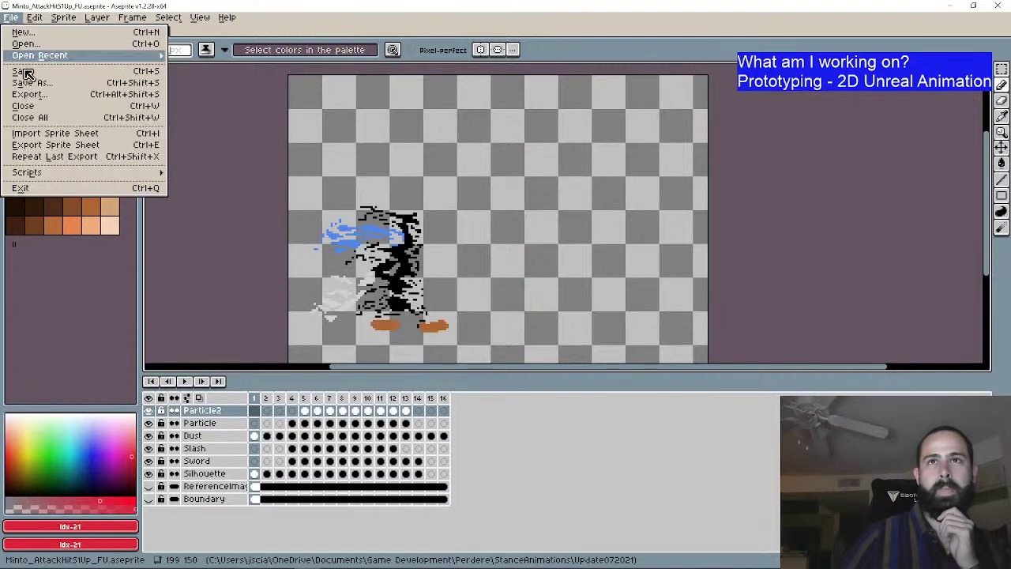
{"action": "left_click", "coordinate": [49, 146]}
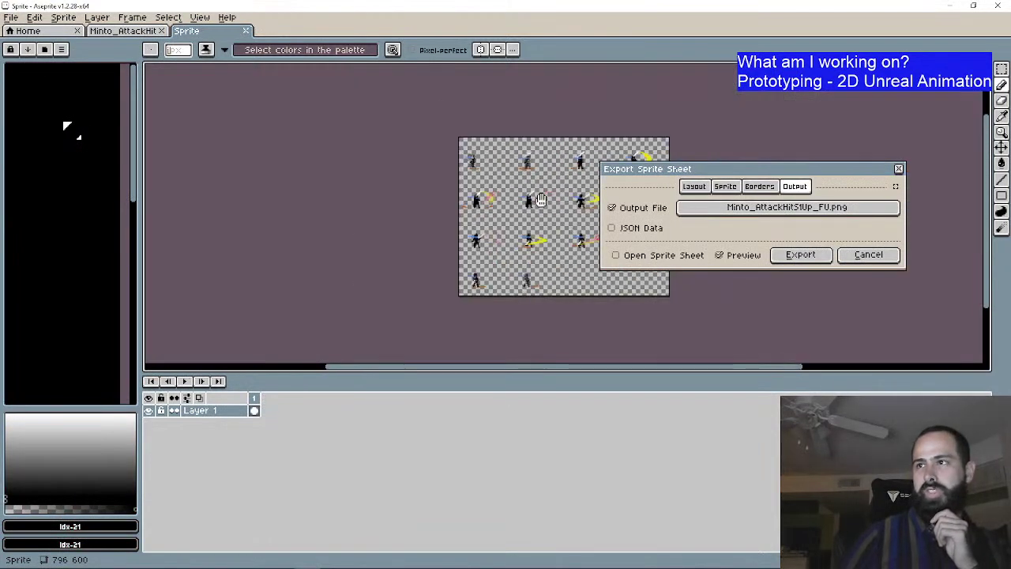
{"action": "scroll", "coordinate": [442, 198], "scroll_direction": "right", "scroll_amount": 3}
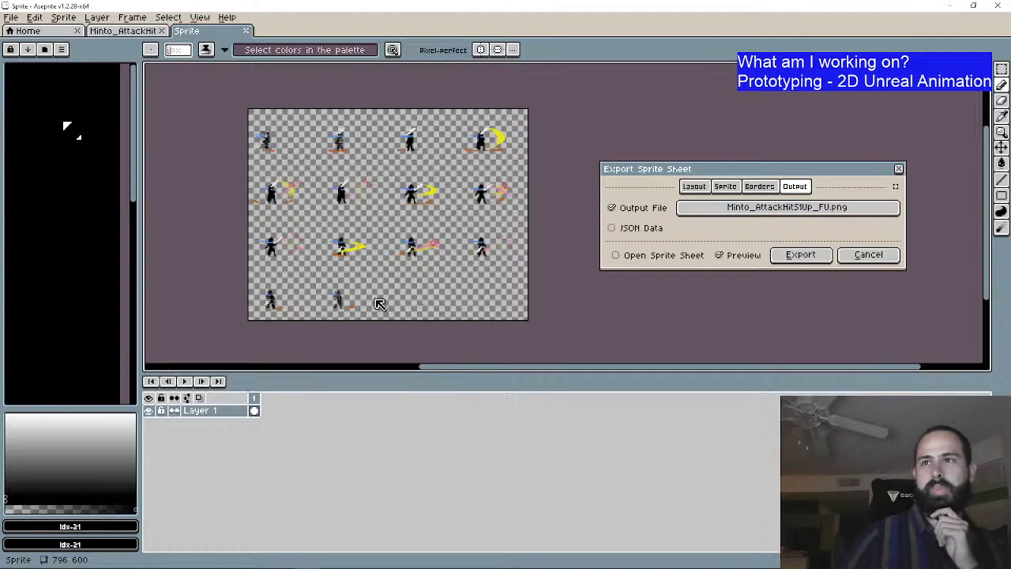
{"action": "left_click_drag", "start_coordinate": [407, 264], "coordinate": [426, 269]}
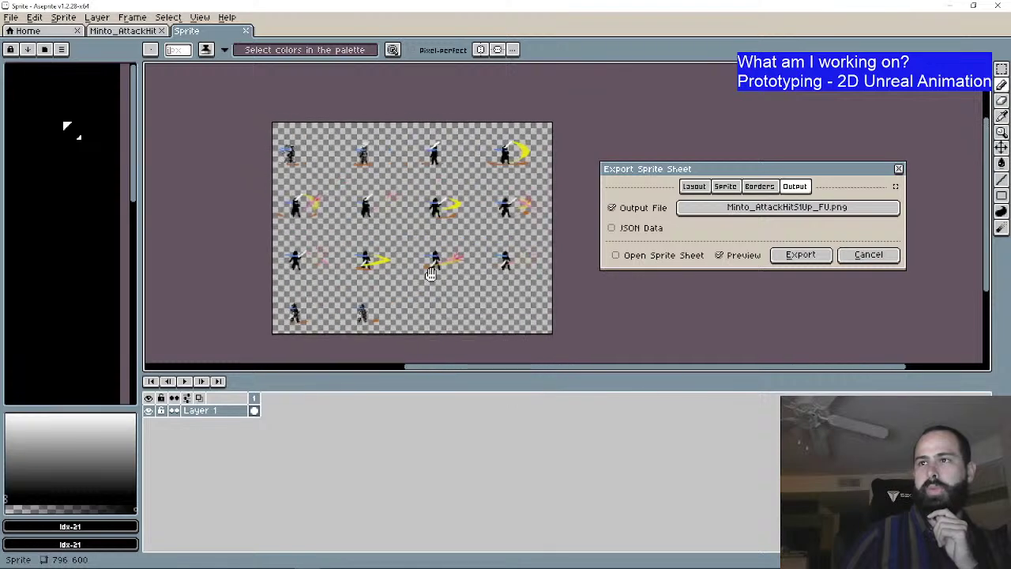
{"action": "left_click", "coordinate": [800, 255]}
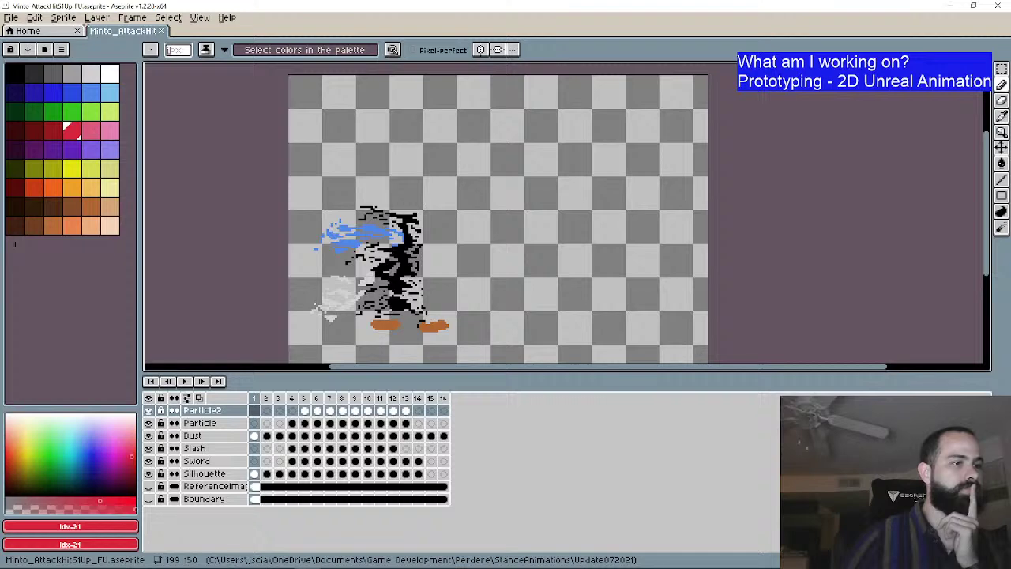
Step: Switch to Unreal and import the Minto_AttackHitS1Up_FU sprite sheet into the Textures/Minto folder
{"action": "key", "text": "alt+Tab"}
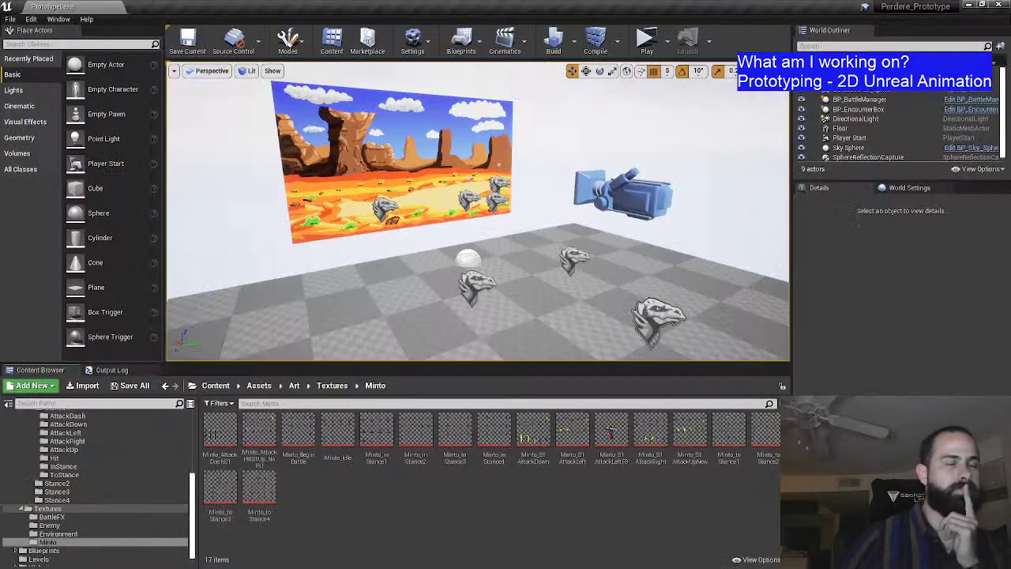
{"action": "key", "text": "alt+Tab"}
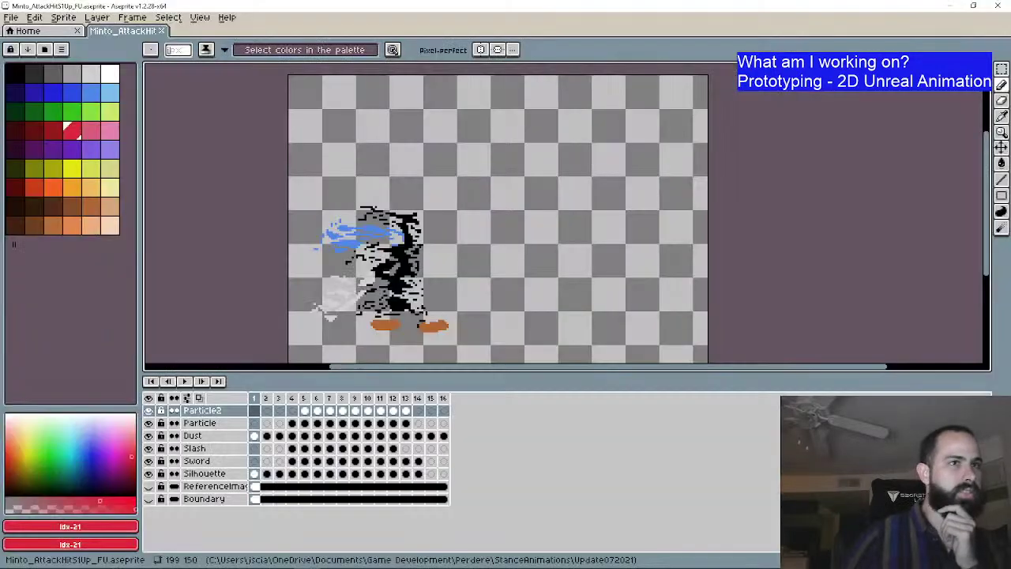
{"action": "key", "text": "alt+Tab"}
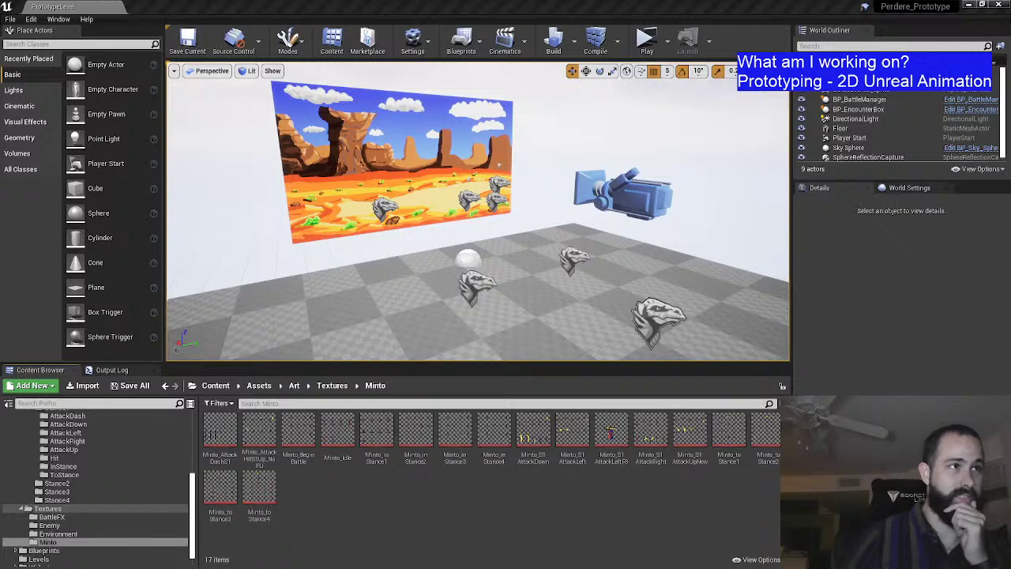
{"action": "left_click_drag", "start_coordinate": [412, 506], "coordinate": [396, 481]}
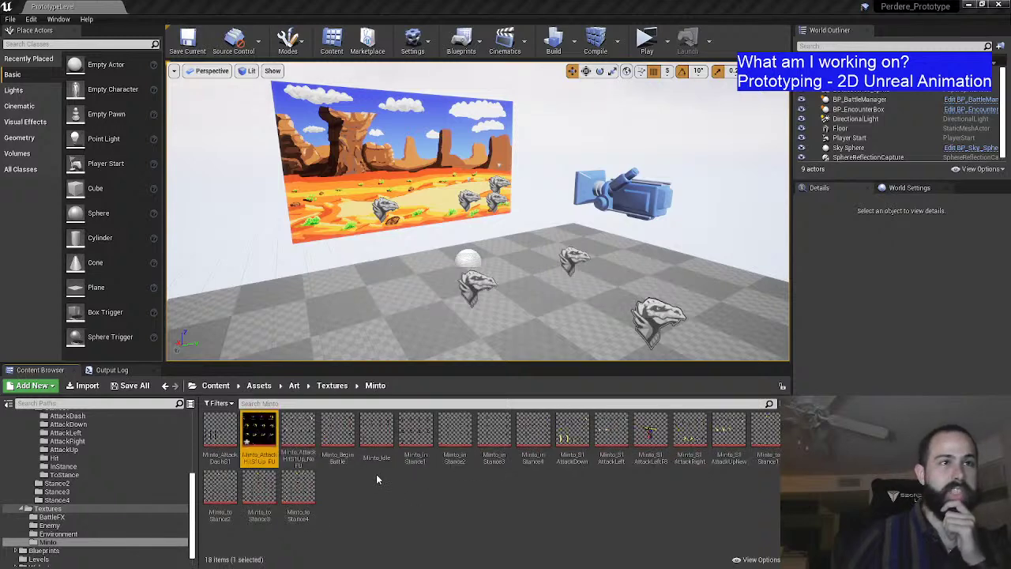
Step: Apply the Paper2D texture settings to the Minto_AttackHitS1Up_FU texture
{"action": "right_click", "coordinate": [255, 441]}
{"action": "mouse_move", "coordinate": [349, 129]}
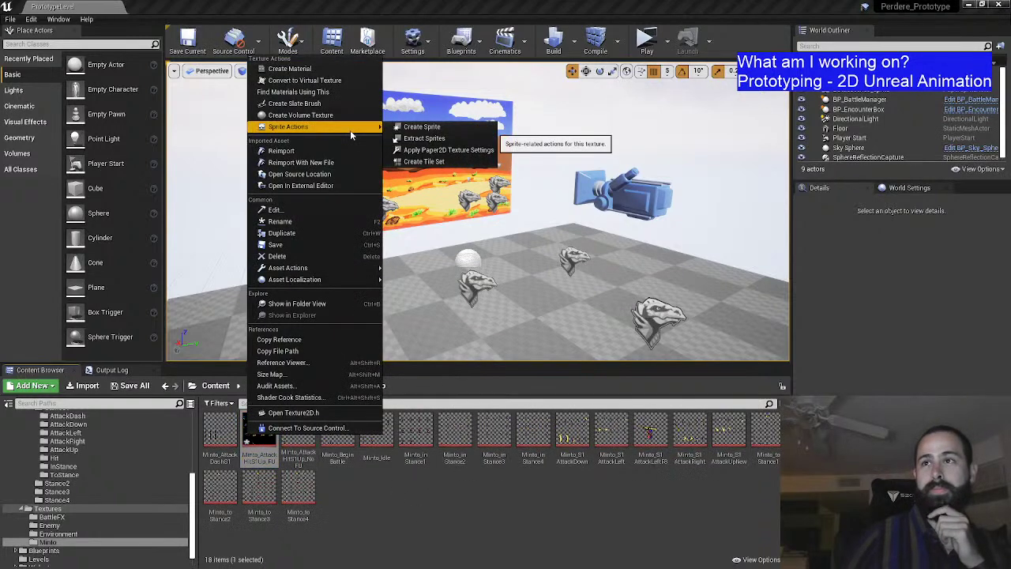
{"action": "left_click", "coordinate": [448, 149]}
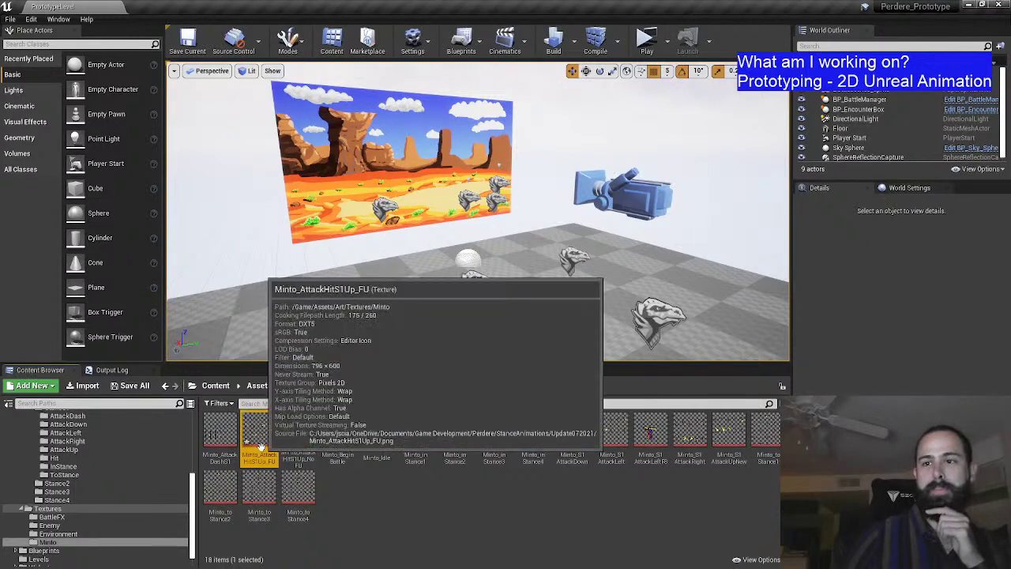
Step: Open the Extract Sprites settings for the Minto_AttackHitS1Up_FU texture
{"action": "right_click", "coordinate": [264, 443]}
{"action": "mouse_move", "coordinate": [357, 145]}
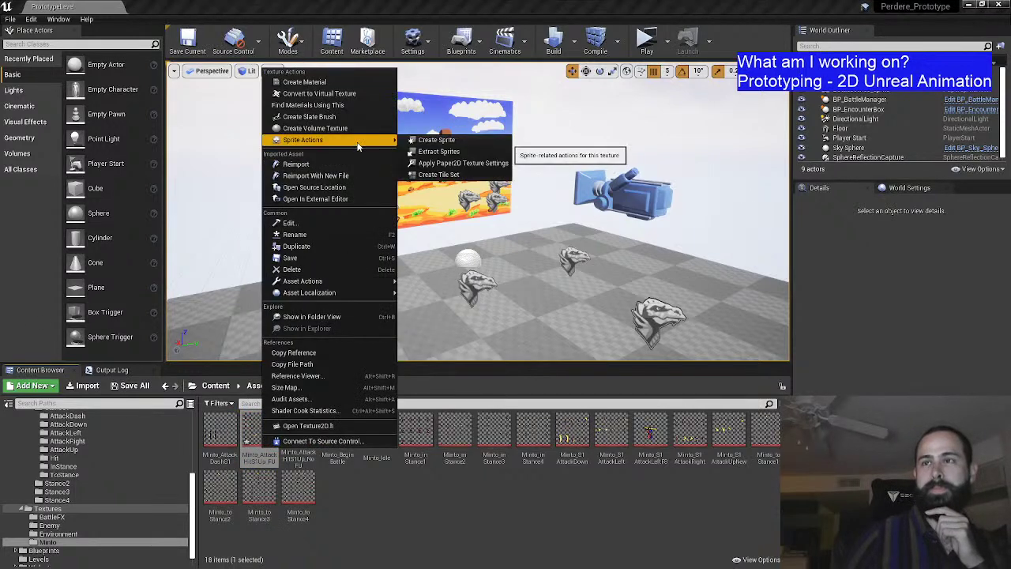
{"action": "left_click", "coordinate": [439, 151]}
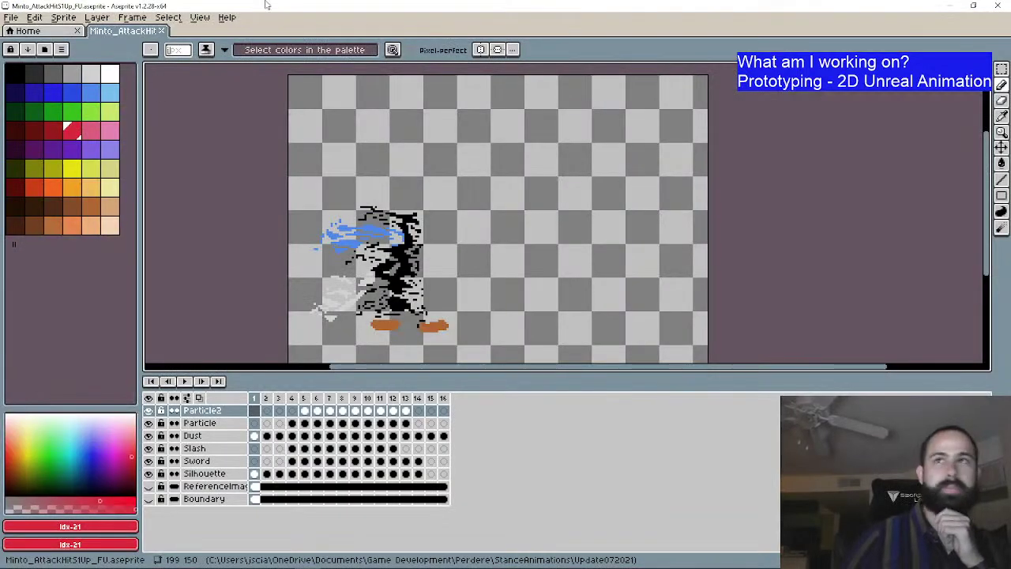
Step: Switch to Aseprite and check the canvas width and height of the Minto_AttackHitS1Up_FU file without changing them
{"action": "left_click", "coordinate": [71, 18]}
{"action": "left_click", "coordinate": [75, 88]}
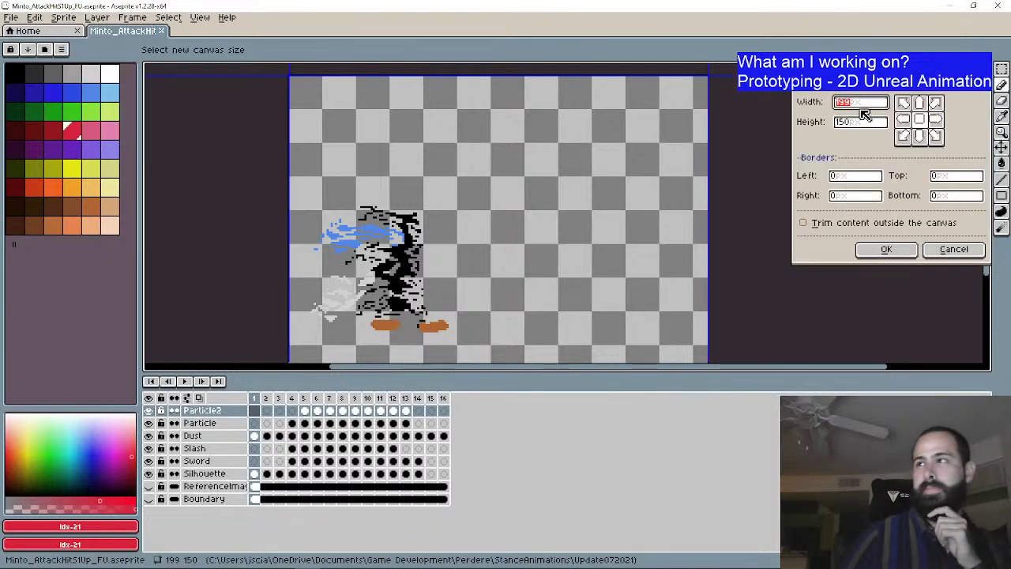
{"action": "left_click", "coordinate": [938, 246]}
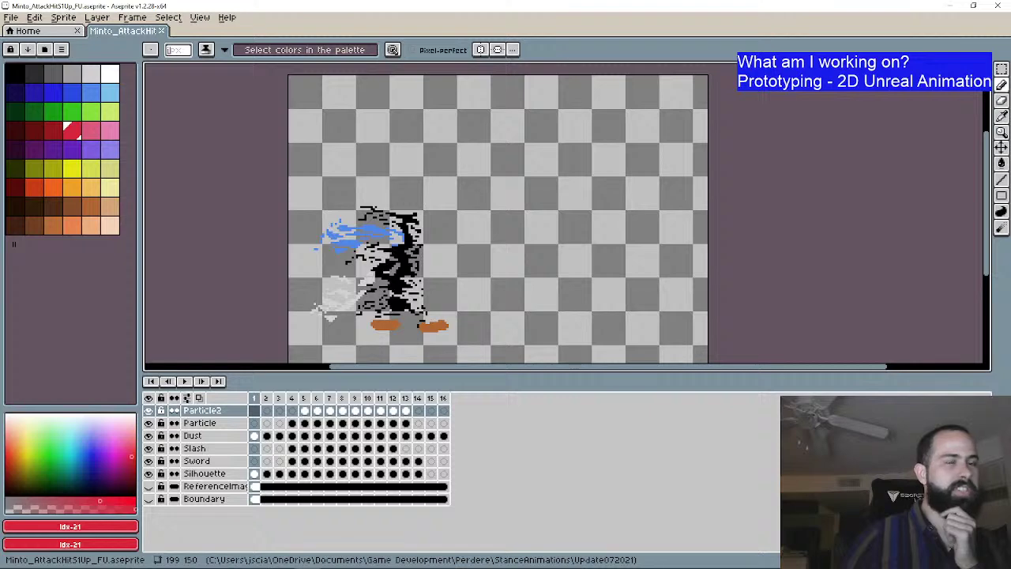
Step: Back in Unreal, extract the sprites in Grid mode with a cell width of 199 and a cell height of 150
{"action": "key", "text": "alt+Tab"}
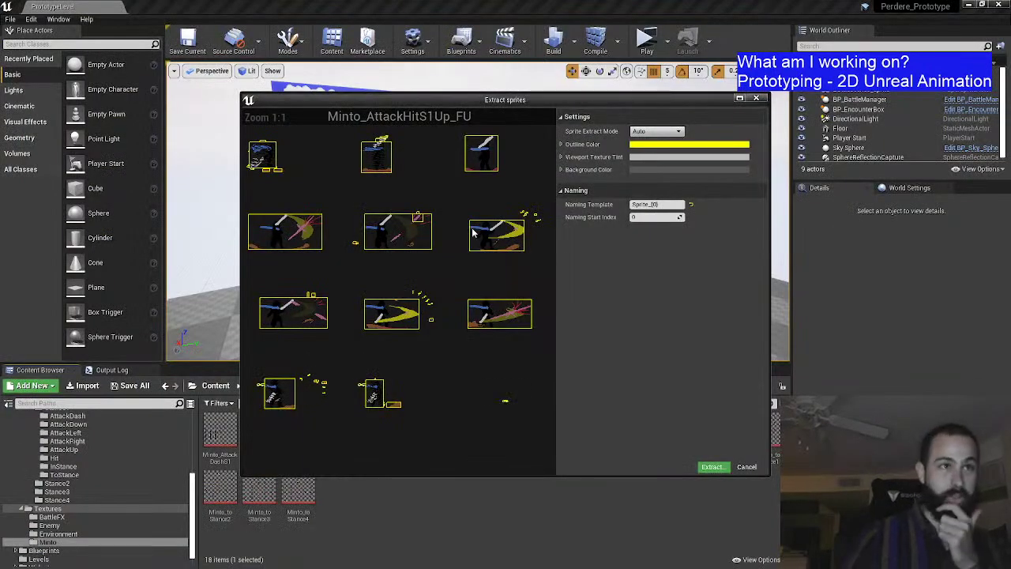
{"action": "left_click", "coordinate": [655, 131]}
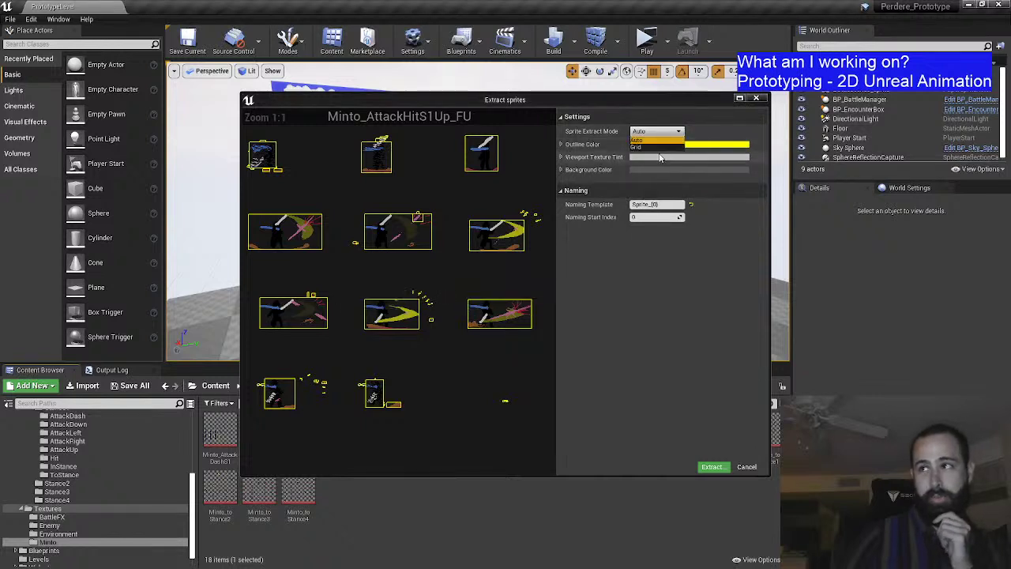
{"action": "left_click", "coordinate": [660, 147]}
{"action": "left_click", "coordinate": [666, 254]}
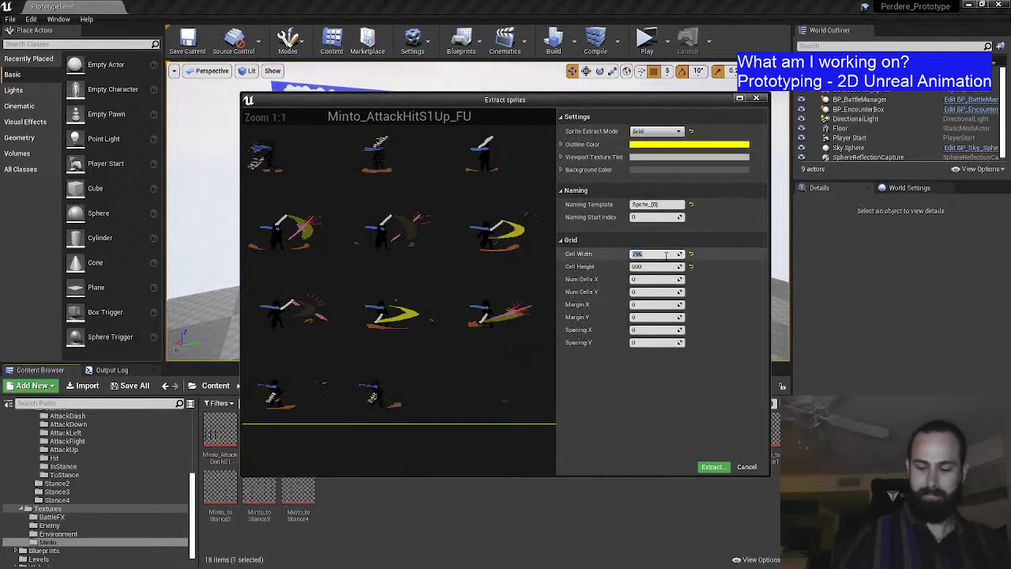
{"action": "type", "text": "199"}
{"action": "key", "text": "Tab"}
{"action": "type", "text": "150"}
{"action": "key", "text": "Return"}
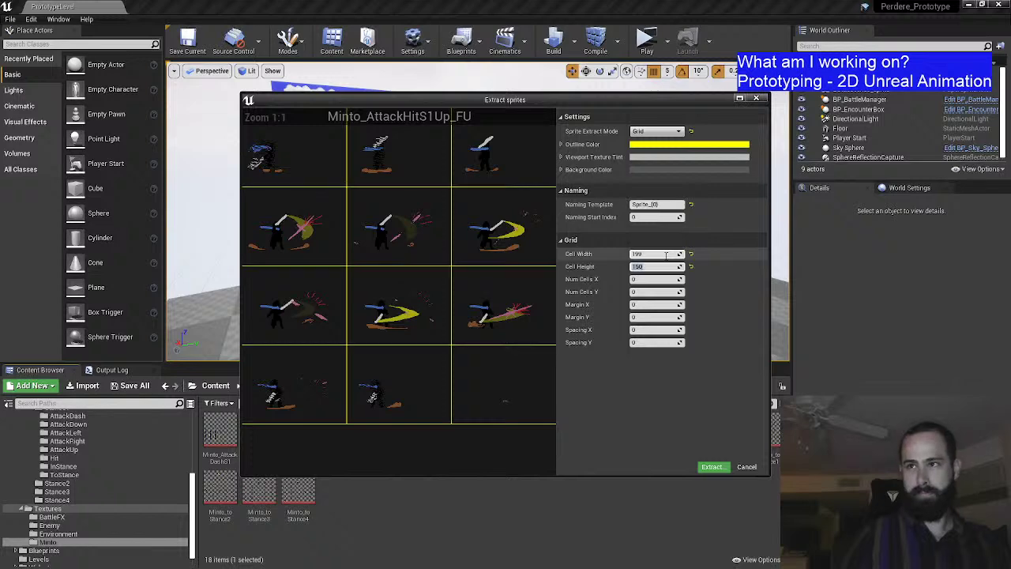
{"action": "left_click", "coordinate": [711, 467]}
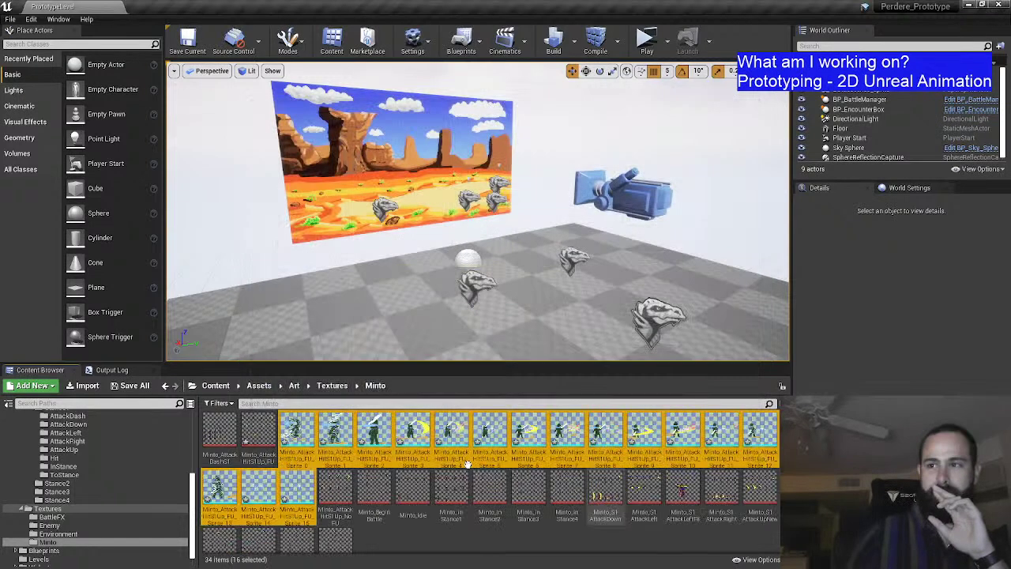
Step: Create a flipbook from the extracted FU sprites, keeping the suggested name
{"action": "right_click", "coordinate": [293, 432]}
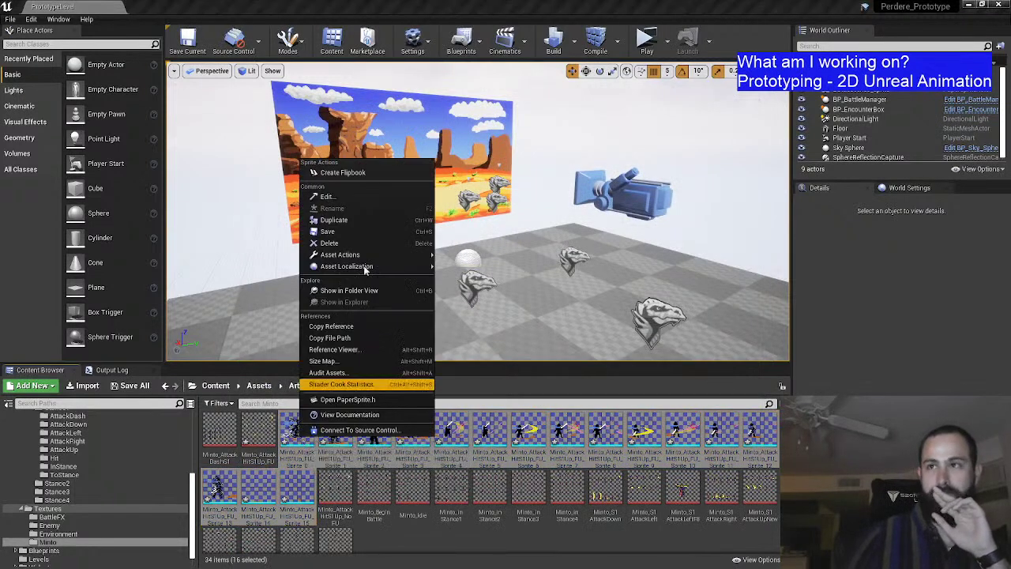
{"action": "left_click", "coordinate": [386, 174]}
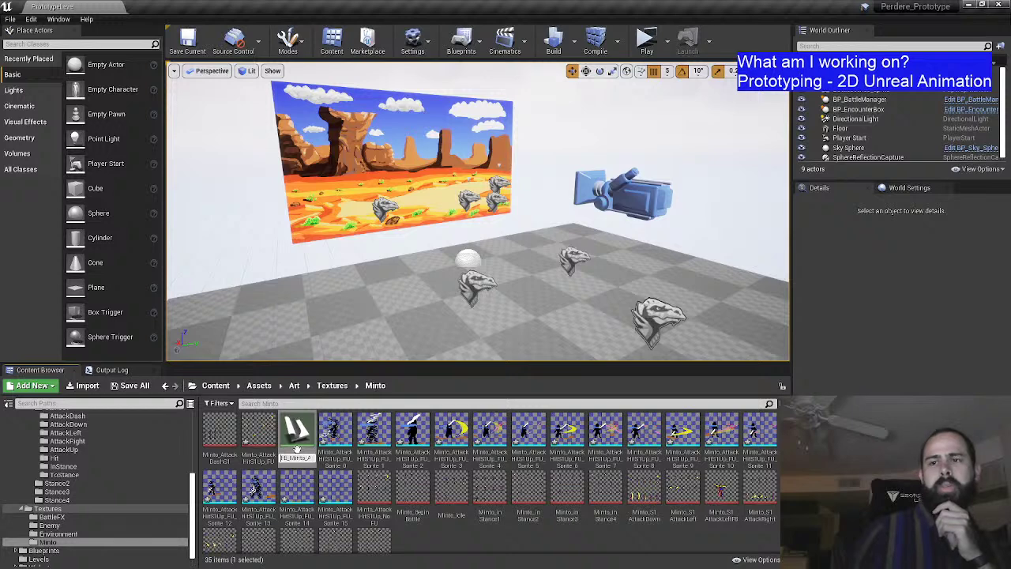
{"action": "key", "text": "Return"}
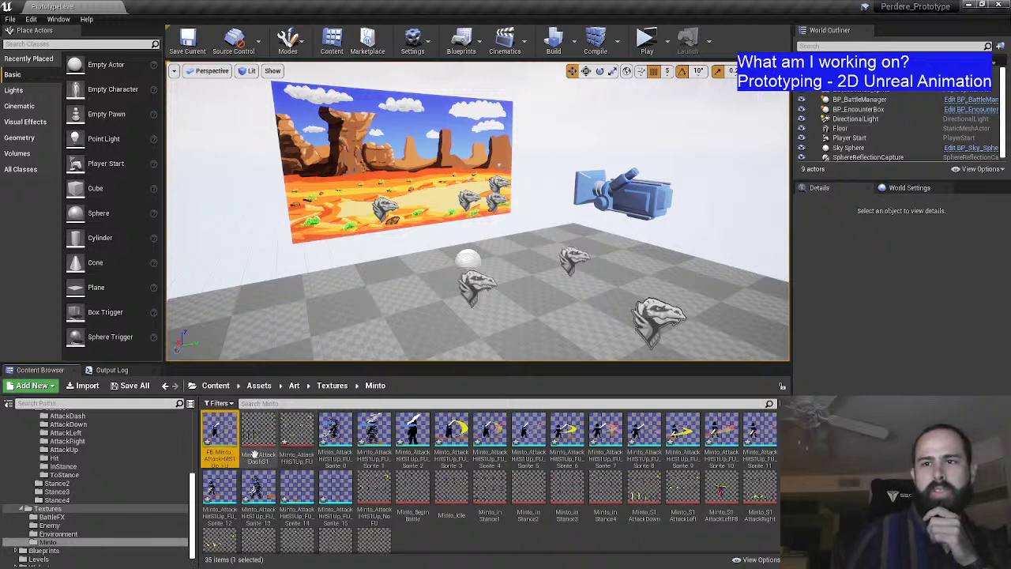
Step: Open the new FU flipbook, set its frames per second to 10, save it and close its editor
{"action": "double_click", "coordinate": [220, 433]}
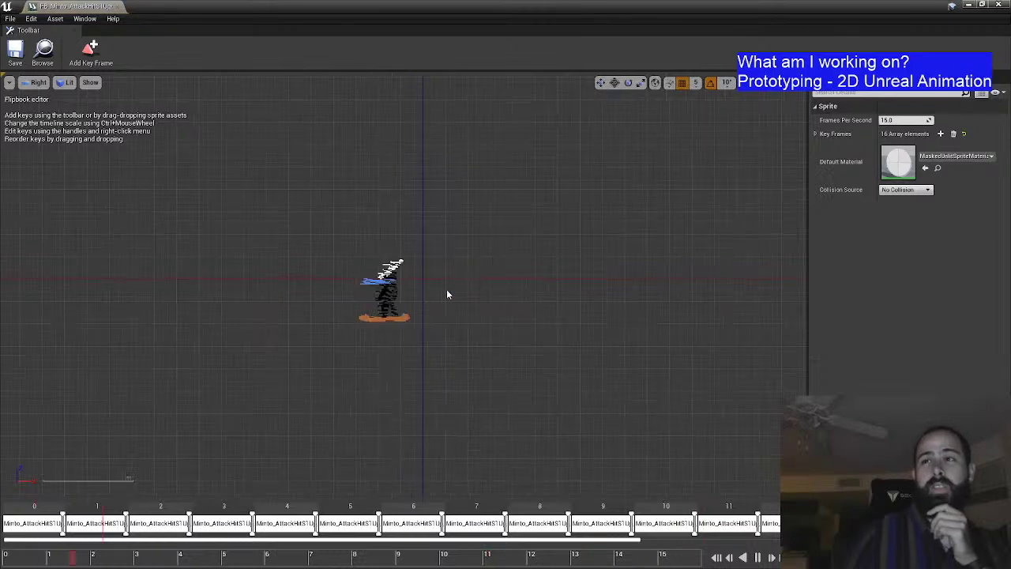
{"action": "scroll", "coordinate": [470, 273], "scroll_direction": "up", "scroll_amount": 2}
{"action": "scroll", "coordinate": [469, 272], "scroll_direction": "up", "scroll_amount": 1}
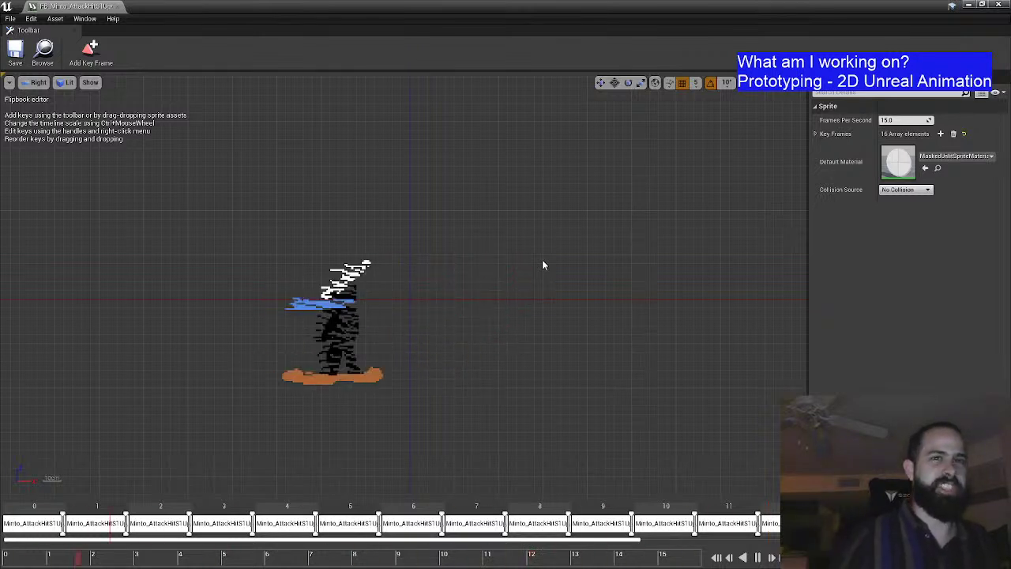
{"action": "left_click", "coordinate": [886, 120]}
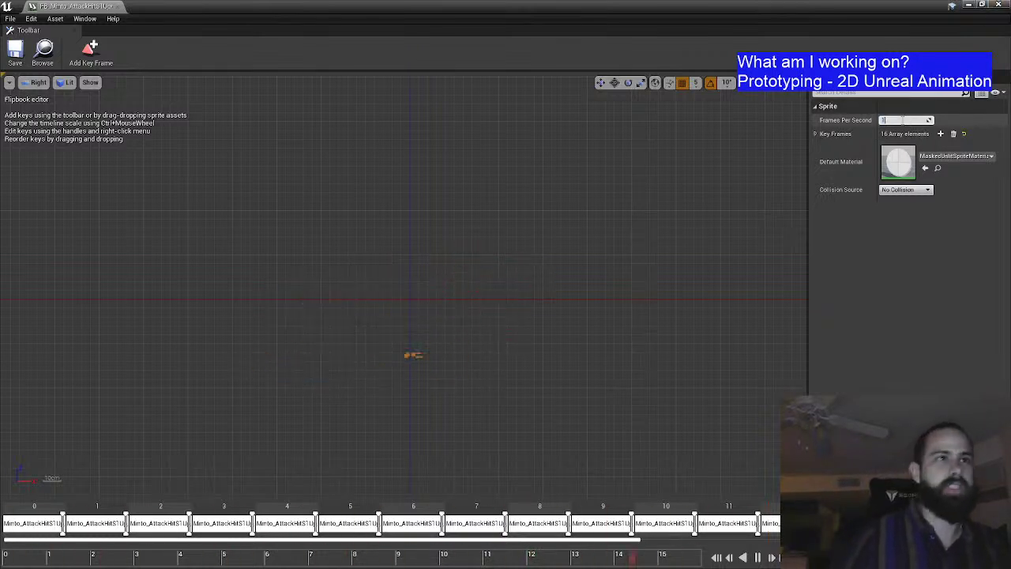
{"action": "type", "text": "10"}
{"action": "key", "text": "Return"}
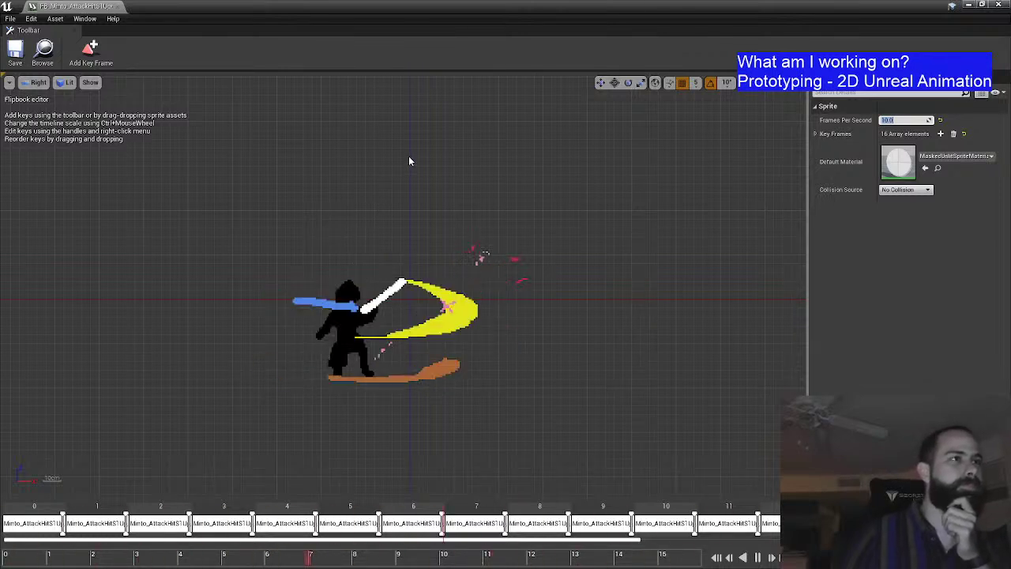
{"action": "left_click", "coordinate": [16, 55]}
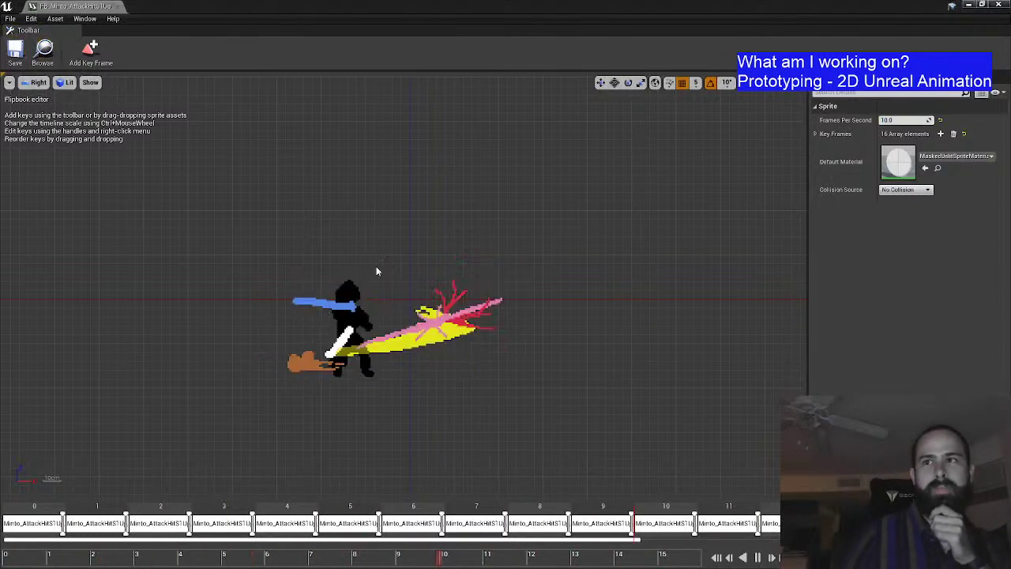
{"action": "left_click", "coordinate": [117, 5]}
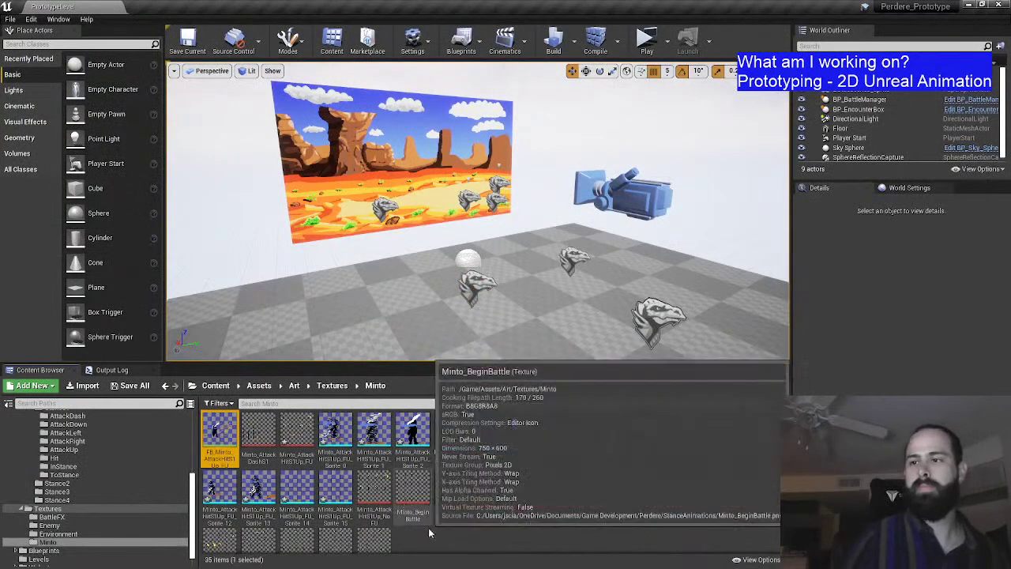
Step: Move the FU attack-up flipbook from Textures/Minto to the Flipbooks/Minto folder
{"action": "scroll", "coordinate": [78, 458], "scroll_direction": "up", "scroll_amount": 5}
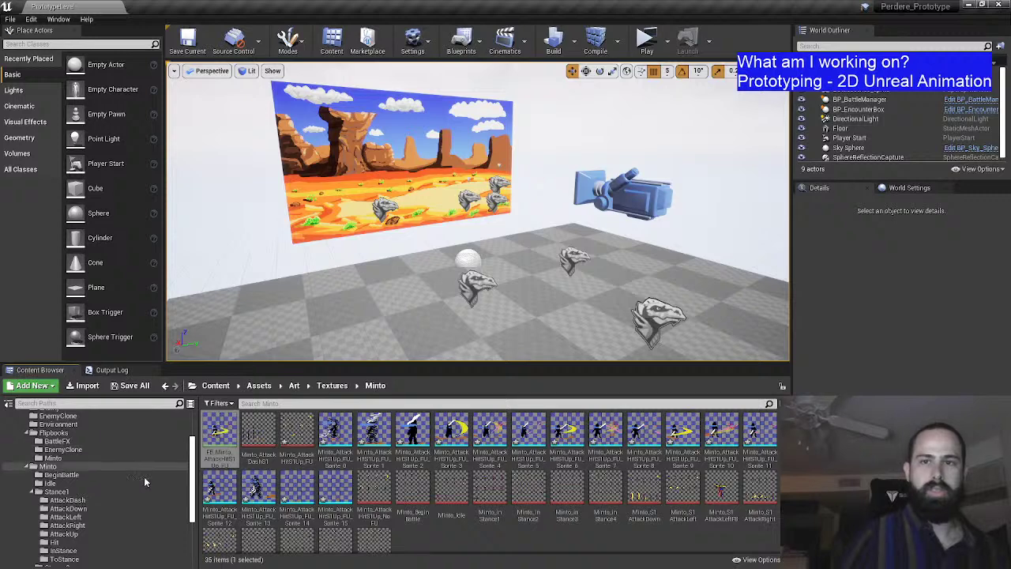
{"action": "left_click_drag", "start_coordinate": [219, 431], "coordinate": [87, 458]}
{"action": "left_click", "coordinate": [119, 477]}
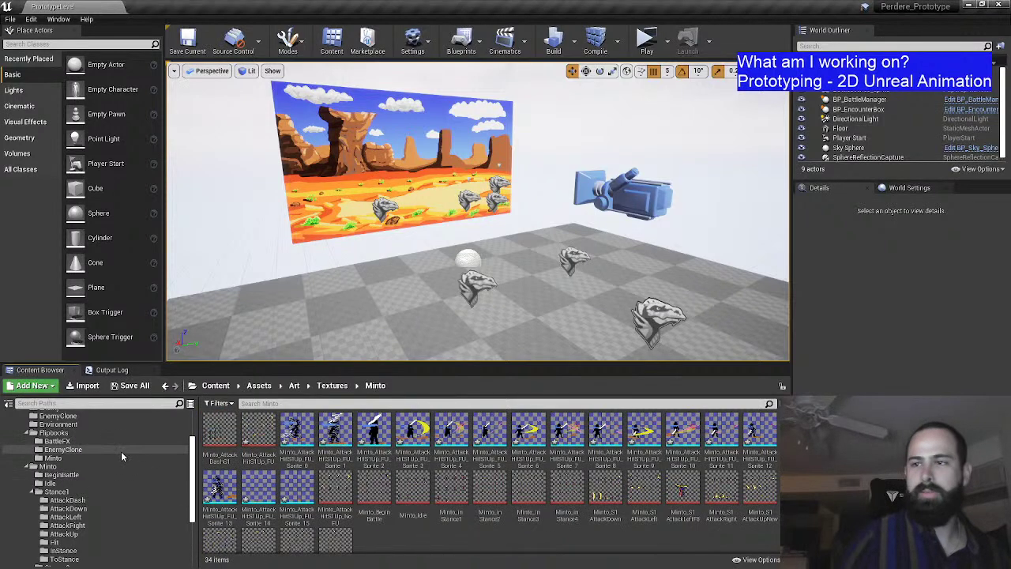
Step: Move all the Minto_AttackHitS1Up_FU sprites from Textures/Minto to the Sprites/Minto/Stance1/AttackUp folder
{"action": "left_click", "coordinate": [292, 432]}
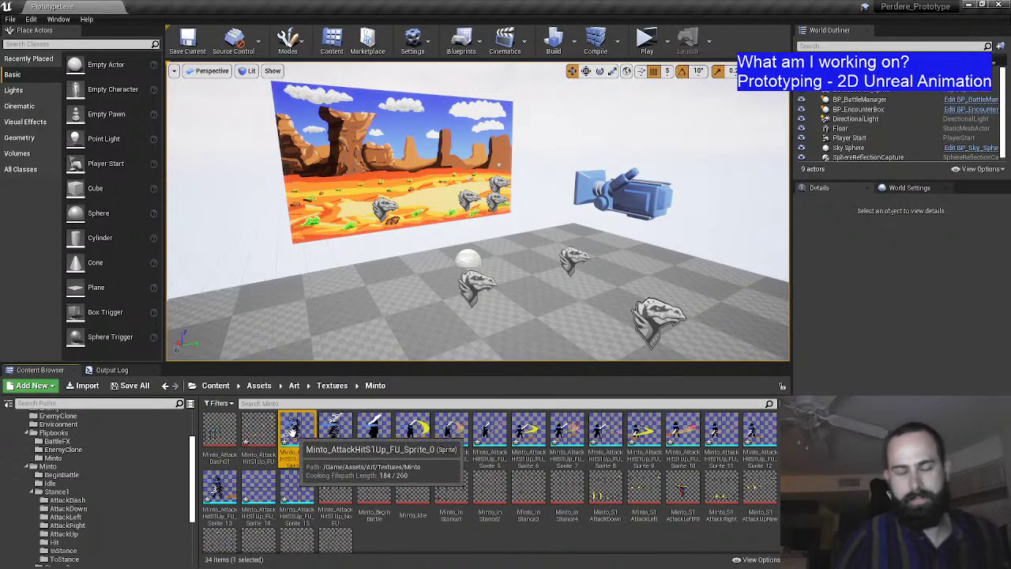
{"action": "left_click", "coordinate": [297, 489], "text": "shift"}
{"action": "scroll", "coordinate": [150, 470], "scroll_direction": "down", "scroll_amount": 2}
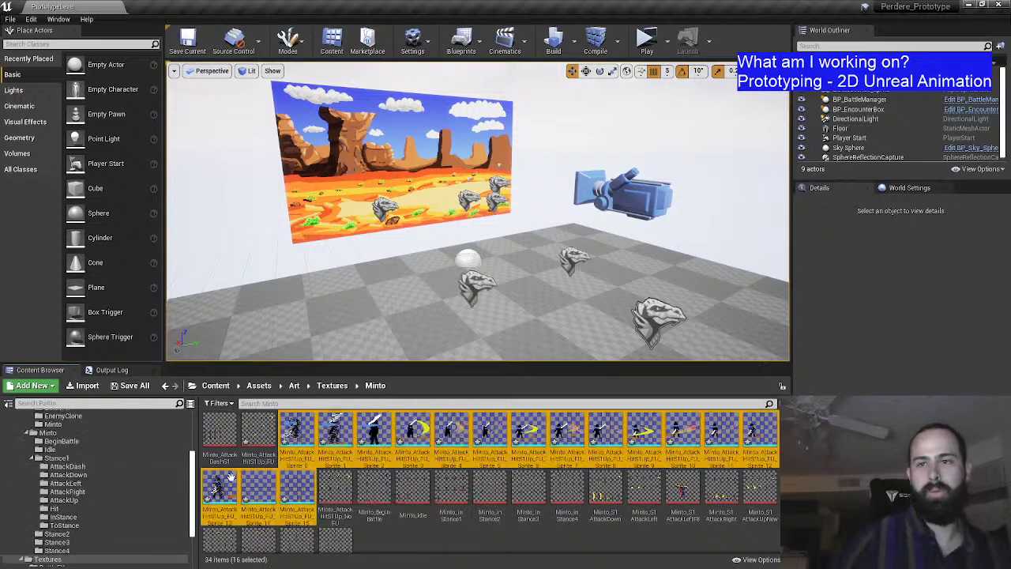
{"action": "left_click_drag", "start_coordinate": [229, 477], "coordinate": [82, 501]}
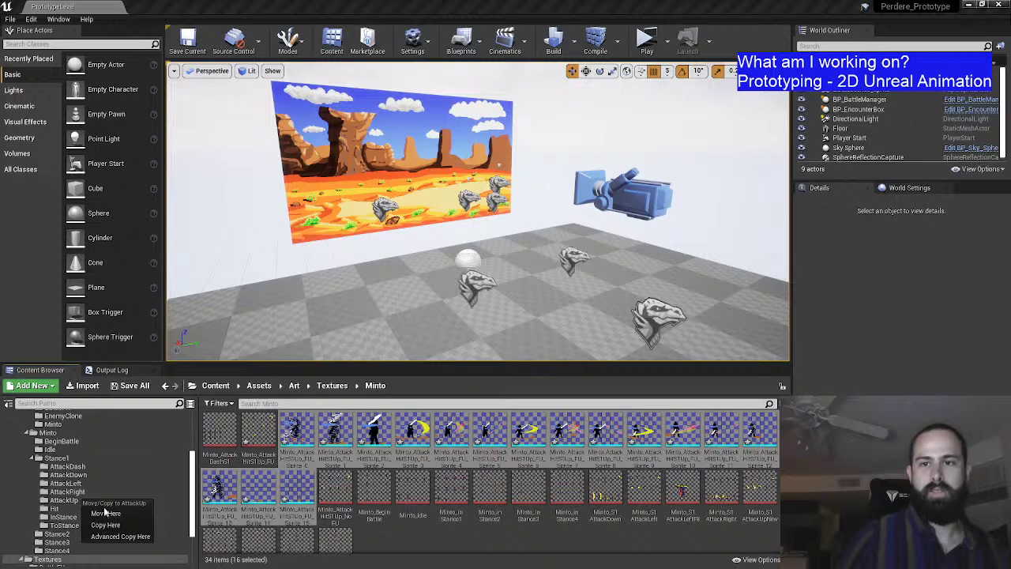
{"action": "left_click", "coordinate": [103, 513]}
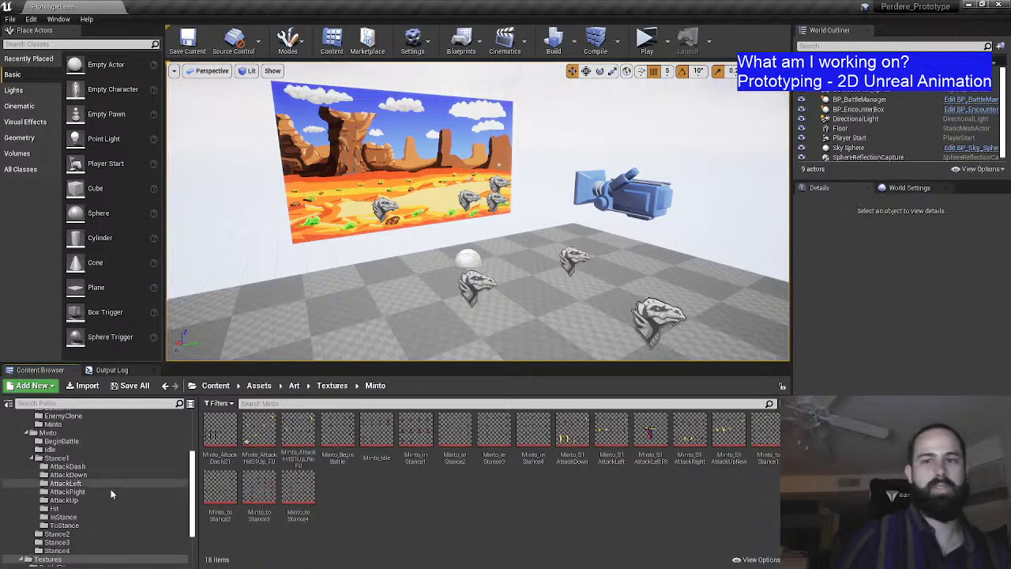
Step: Open Minto's Stance1/AttackUp sprite folder and create a subfolder named FU in it
{"action": "left_click", "coordinate": [107, 525]}
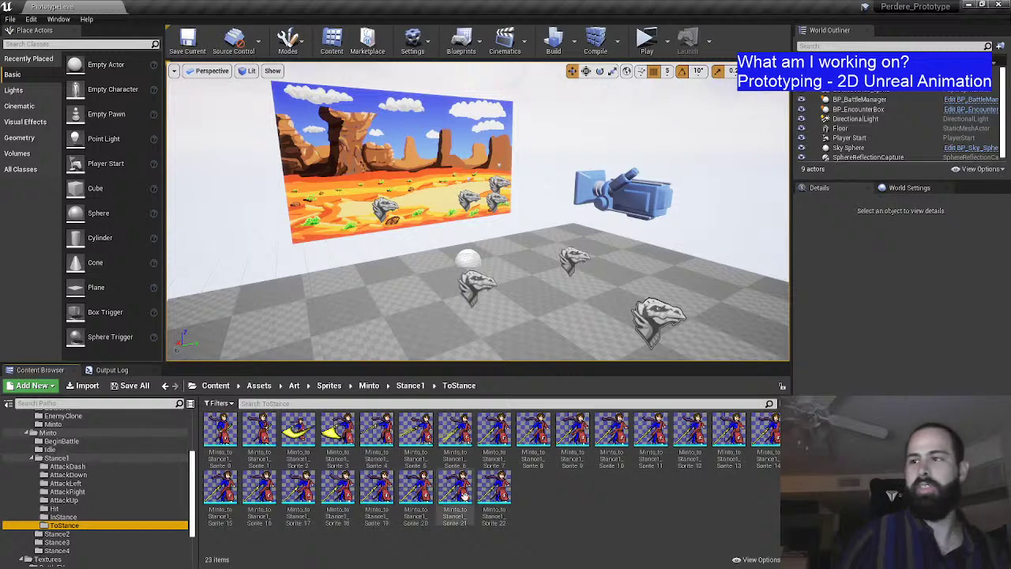
{"action": "left_click", "coordinate": [67, 500]}
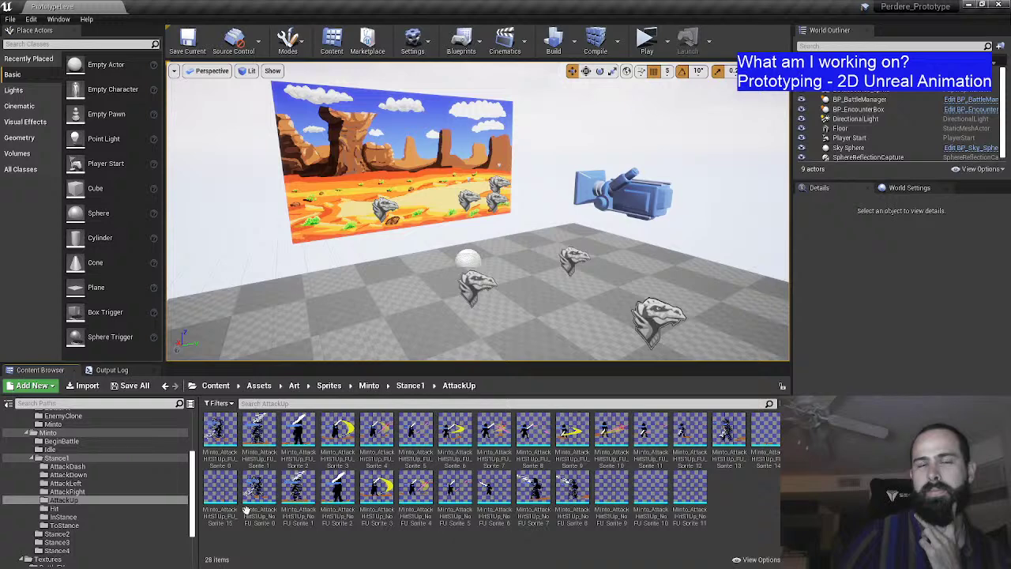
{"action": "left_click", "coordinate": [51, 389]}
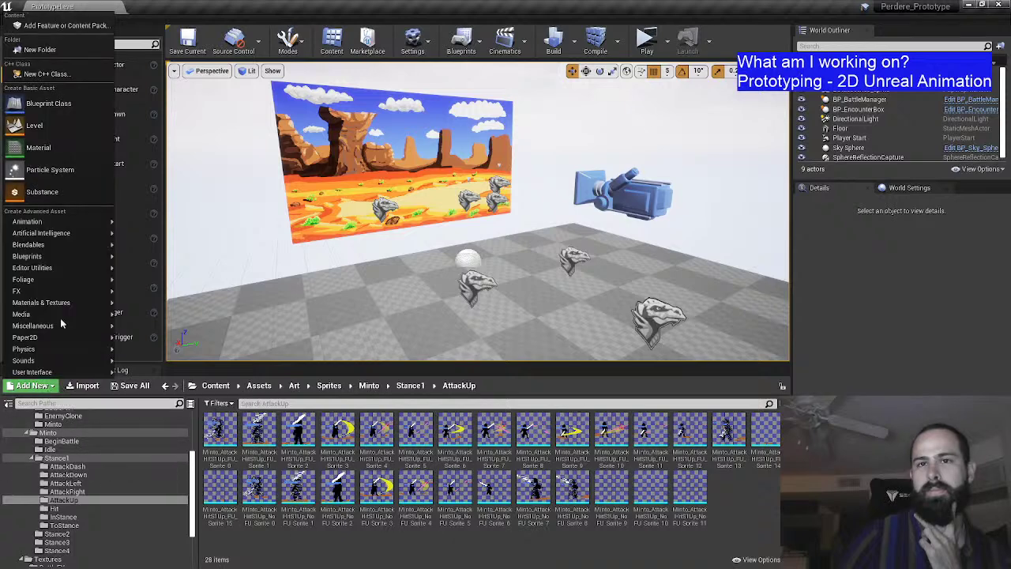
{"action": "left_click", "coordinate": [36, 47]}
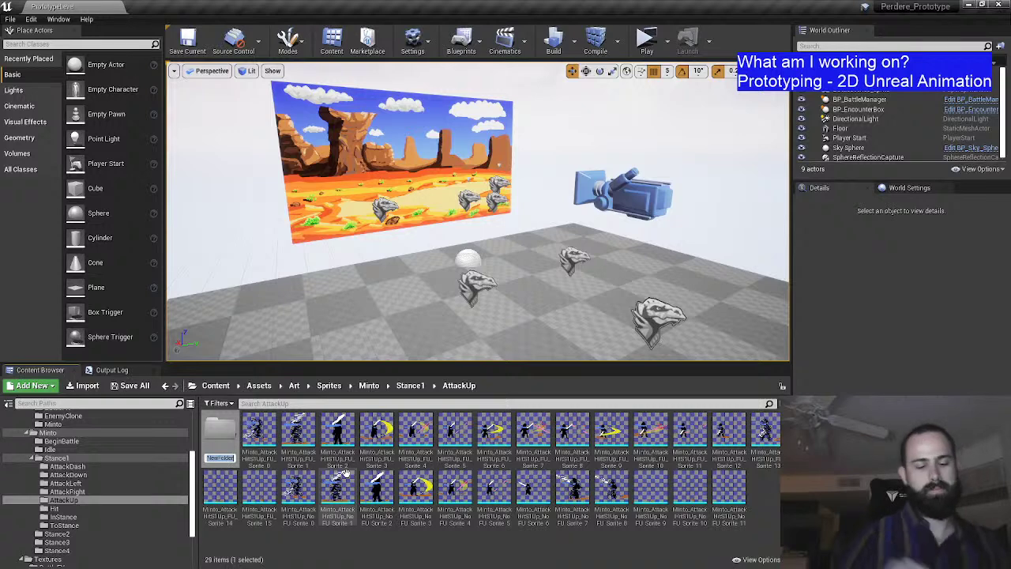
{"action": "key", "text": "Return"}
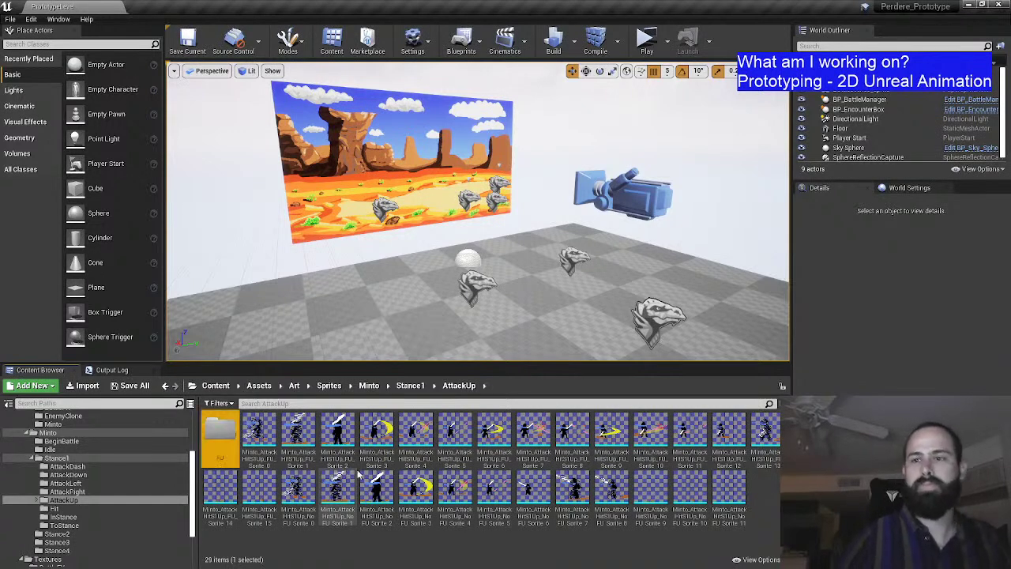
Step: Move the sixteen Minto_AttackHitS1Up_FU sprites from AttackUp into its FU subfolder
{"action": "left_click", "coordinate": [258, 435]}
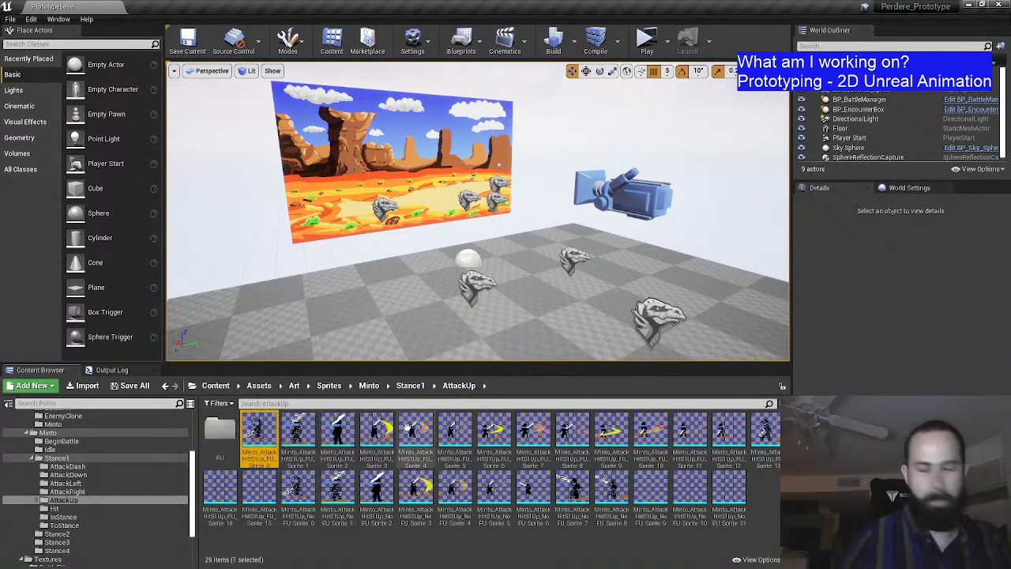
{"action": "left_click", "coordinate": [259, 497], "text": "shift"}
{"action": "left_click_drag", "start_coordinate": [259, 498], "coordinate": [229, 445]}
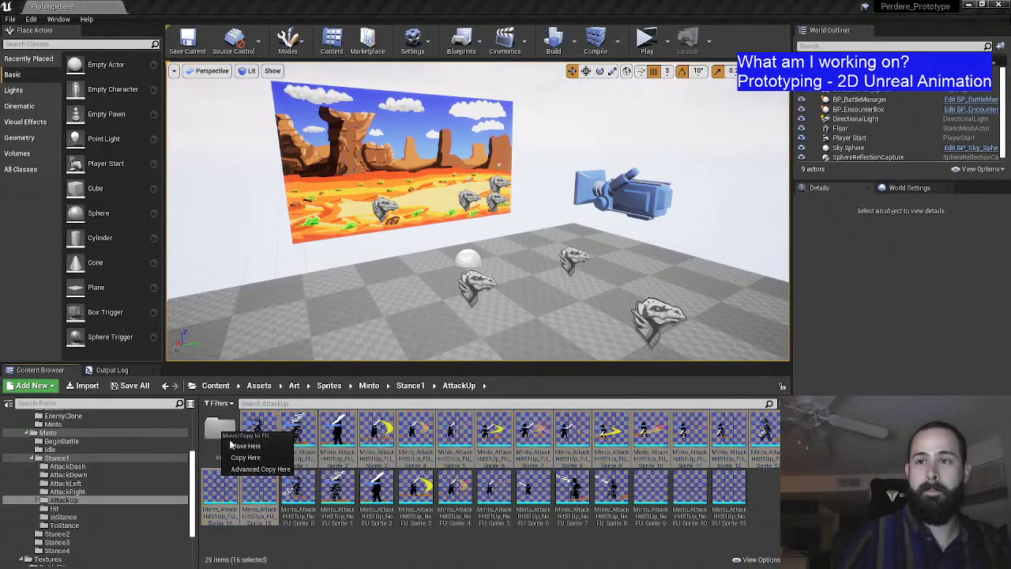
{"action": "left_click", "coordinate": [241, 445]}
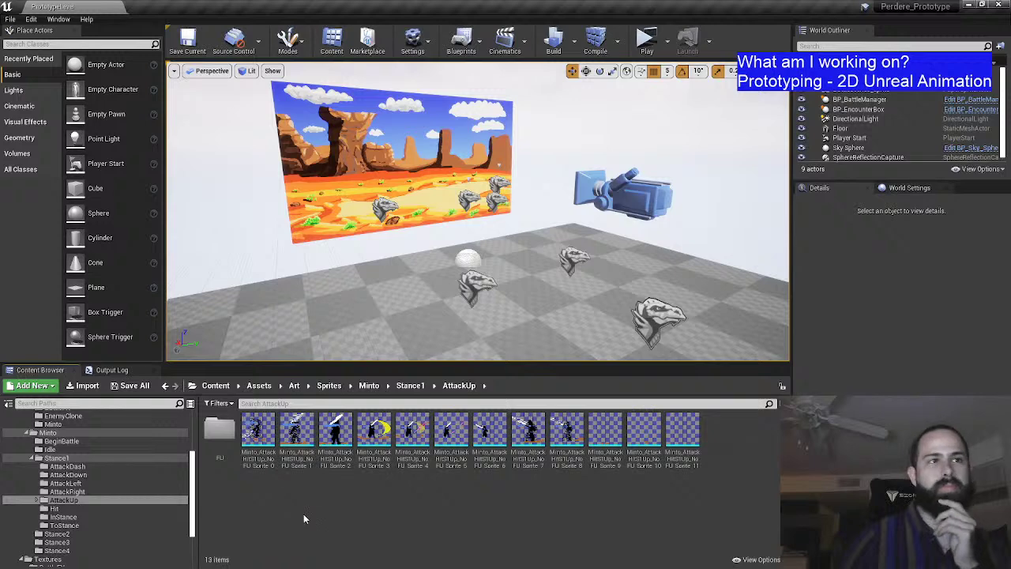
Step: Check the FU and NoFU attack-up flipbooks in the Flipbooks/Minto folder, then save all assets
{"action": "scroll", "coordinate": [79, 454], "scroll_direction": "up", "scroll_amount": 1}
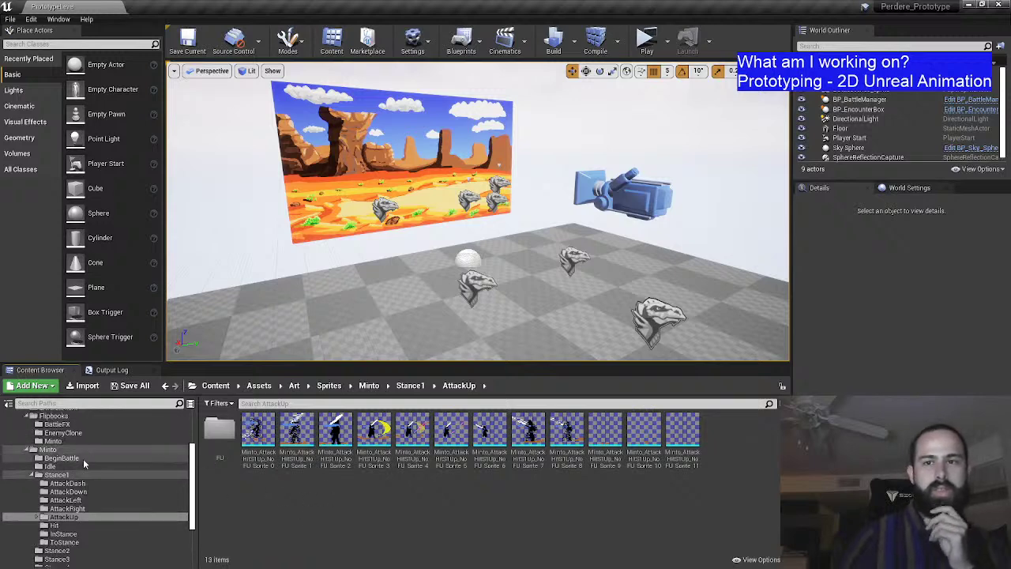
{"action": "left_click", "coordinate": [53, 441]}
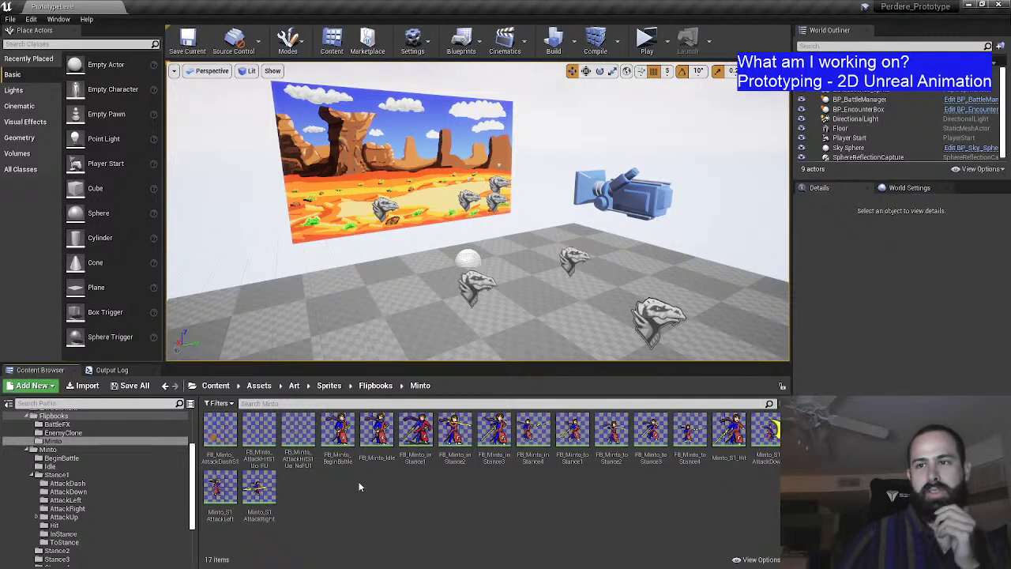
{"action": "left_click", "coordinate": [259, 433]}
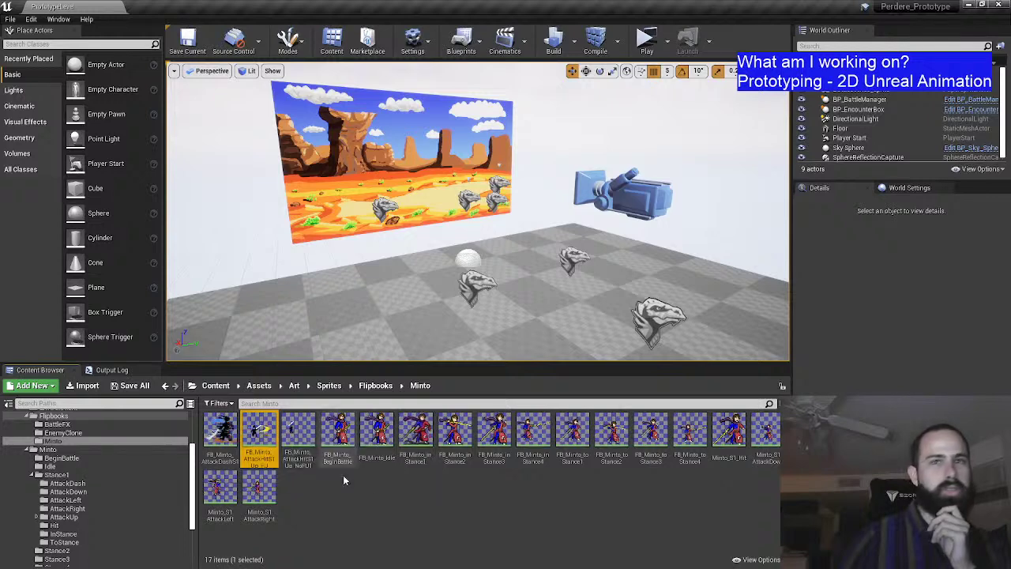
{"action": "left_click", "coordinate": [338, 433]}
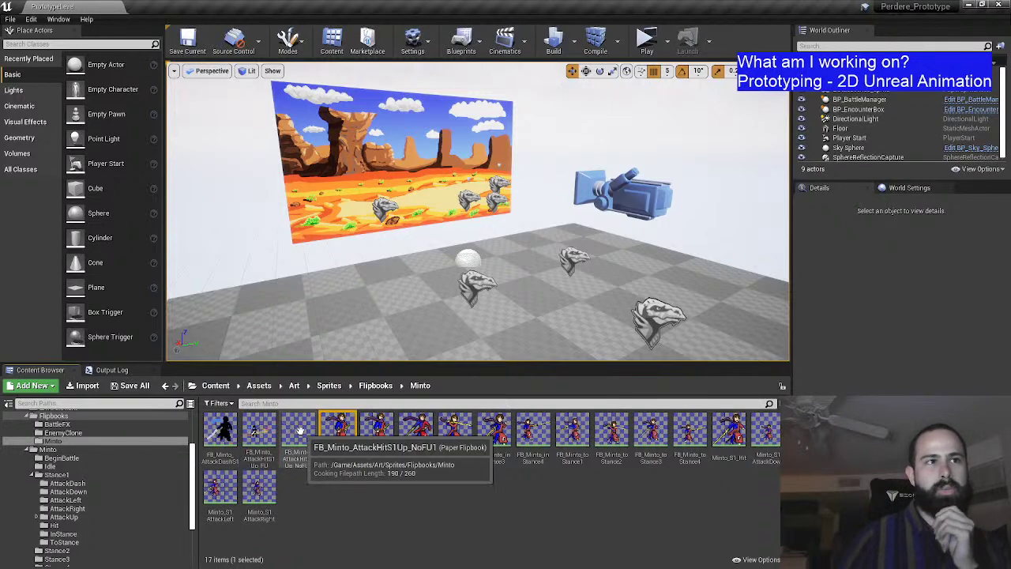
{"action": "left_click", "coordinate": [307, 431]}
{"action": "left_click", "coordinate": [343, 495]}
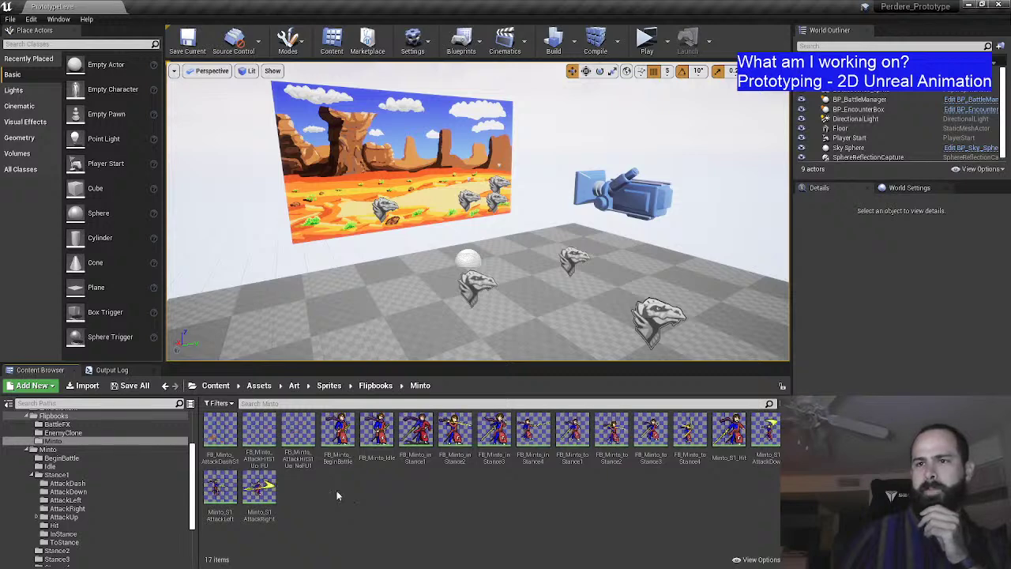
{"action": "left_click", "coordinate": [130, 385]}
{"action": "left_click", "coordinate": [612, 389]}
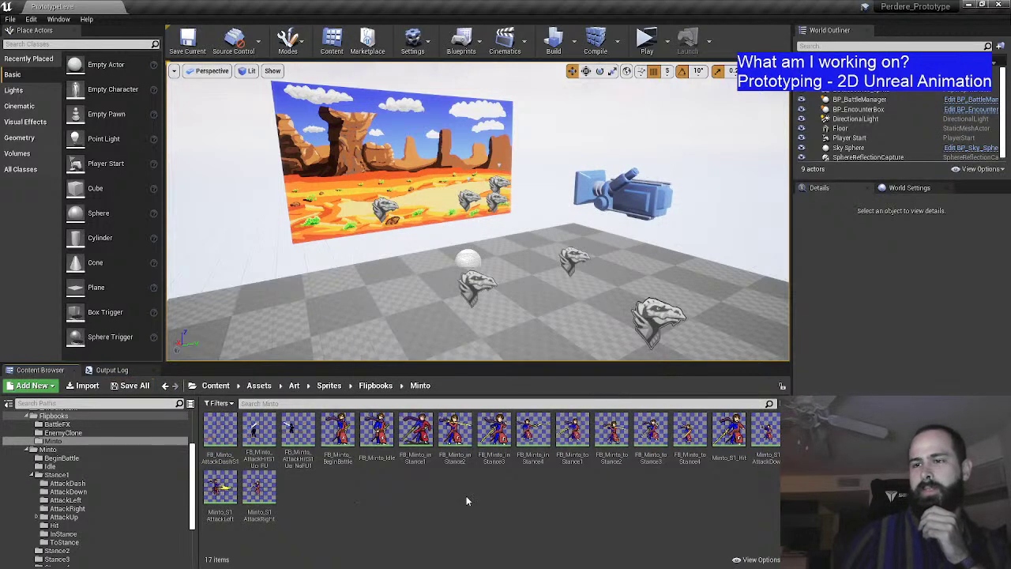
Step: Find the Minto animation stance struct in the Blueprints/Structs folder and open it for editing
{"action": "scroll", "coordinate": [88, 484], "scroll_direction": "down", "scroll_amount": 3}
{"action": "scroll", "coordinate": [71, 506], "scroll_direction": "down", "scroll_amount": 1}
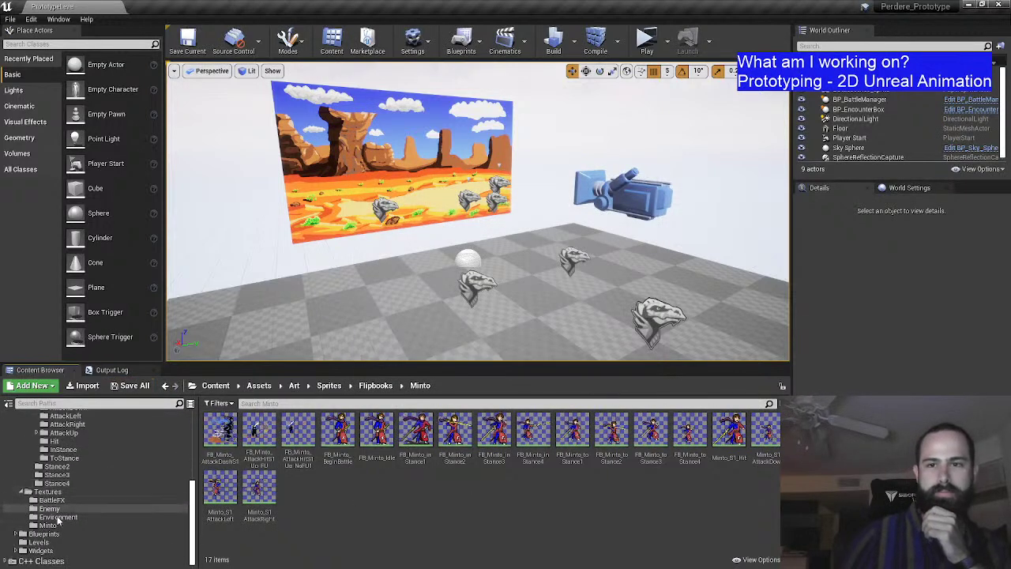
{"action": "left_click", "coordinate": [44, 533]}
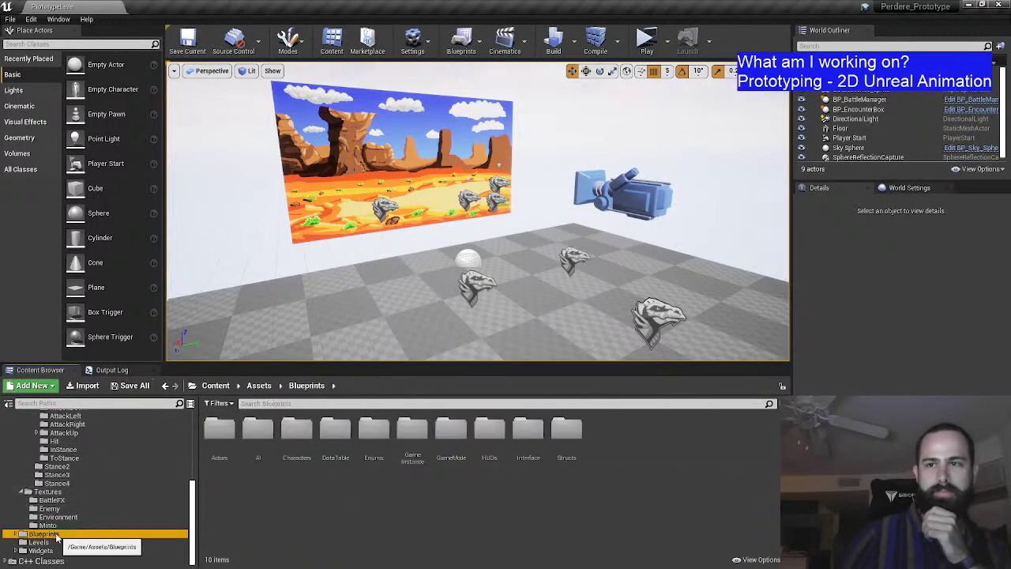
{"action": "double_click", "coordinate": [296, 441]}
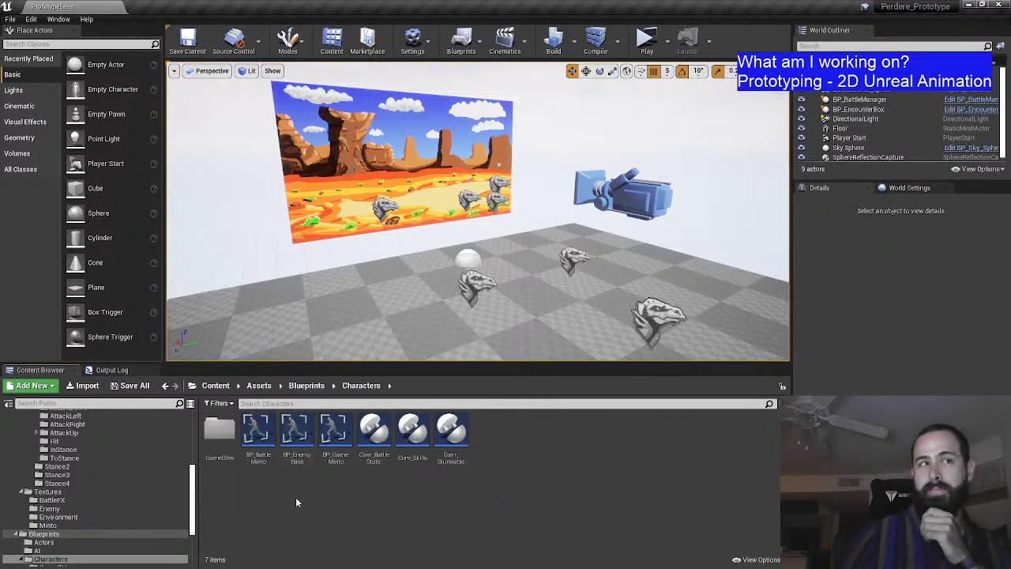
{"action": "scroll", "coordinate": [118, 472], "scroll_direction": "down", "scroll_amount": 2}
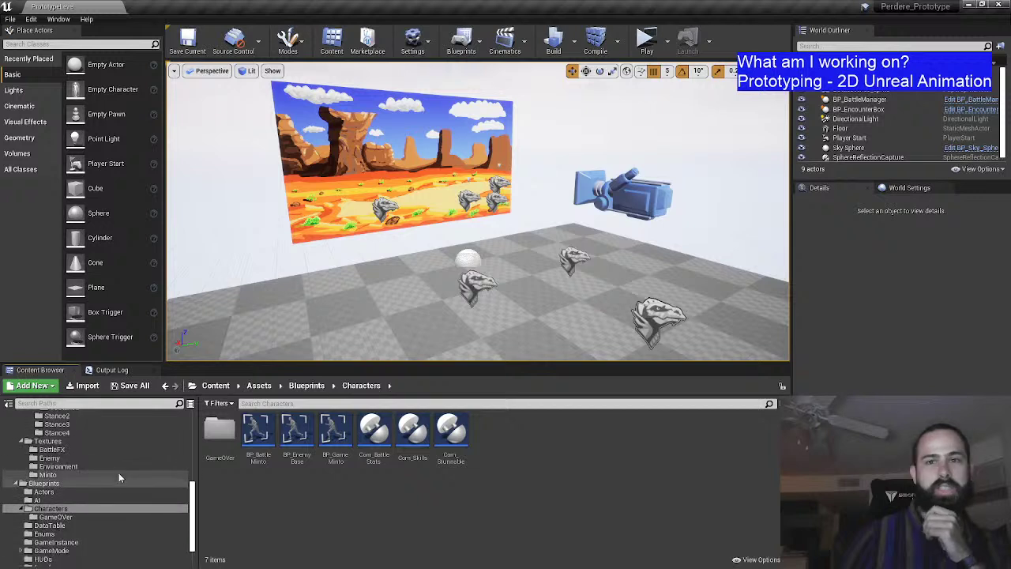
{"action": "scroll", "coordinate": [100, 489], "scroll_direction": "down", "scroll_amount": 2}
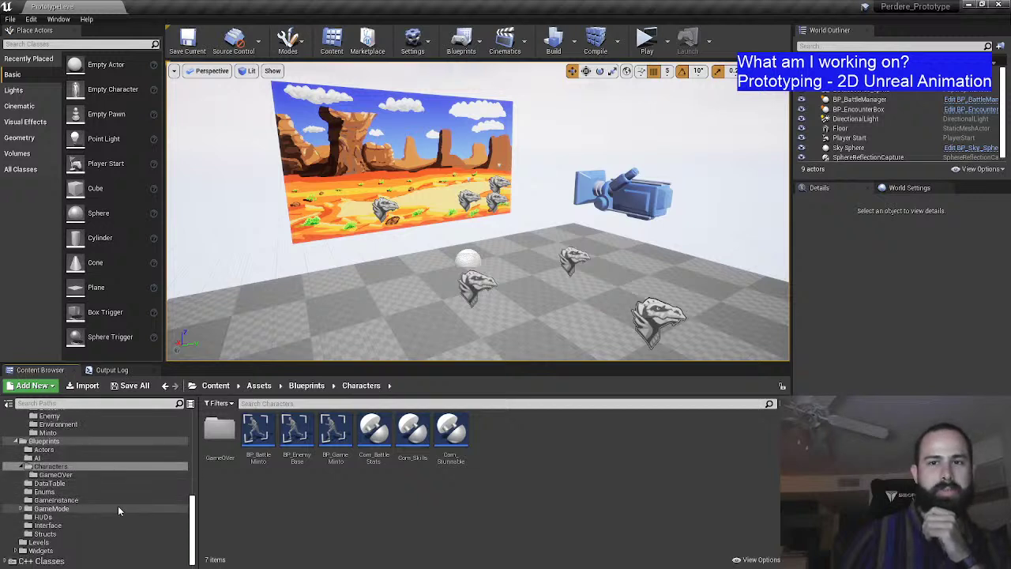
{"action": "left_click", "coordinate": [118, 508]}
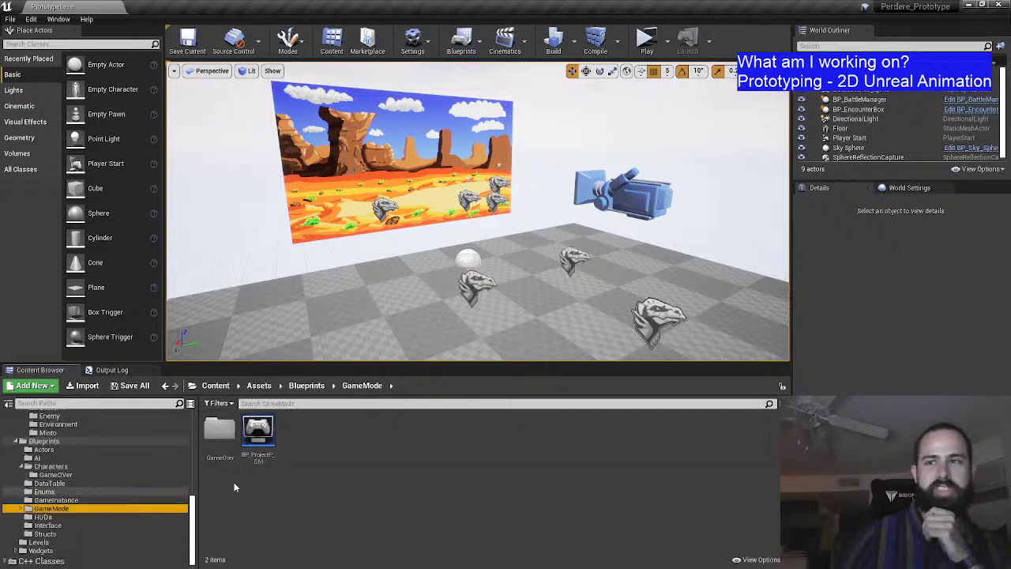
{"action": "left_click", "coordinate": [90, 534]}
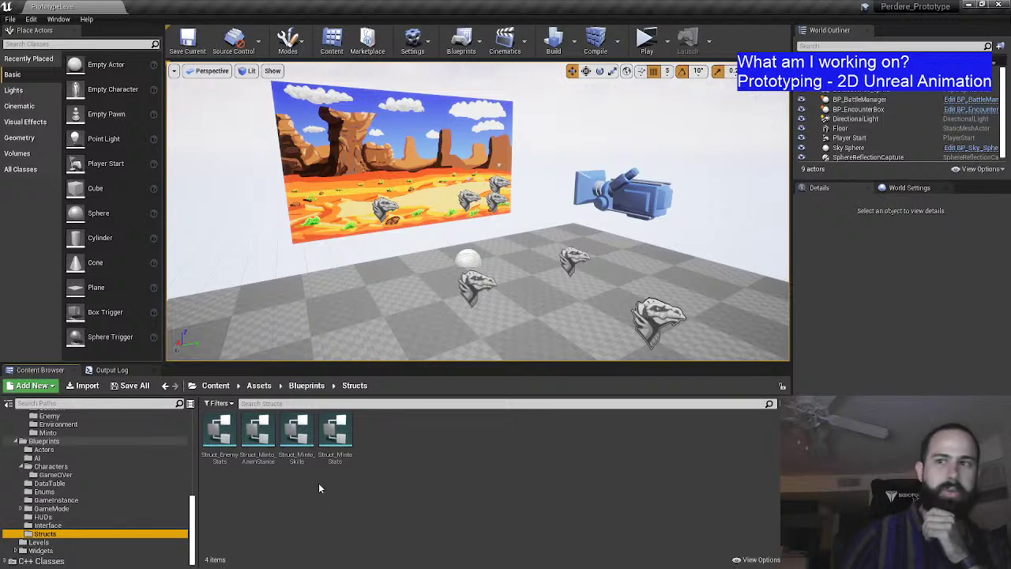
{"action": "double_click", "coordinate": [258, 433]}
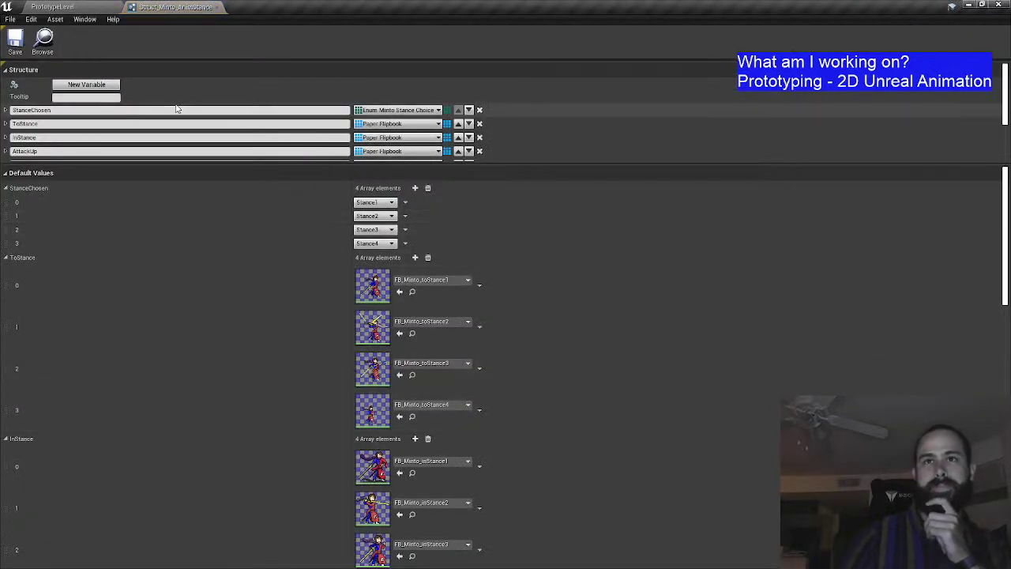
Step: Add a new variable to the stance struct and name it AttackUpBlockFU
{"action": "scroll", "coordinate": [176, 113], "scroll_direction": "down", "scroll_amount": 2}
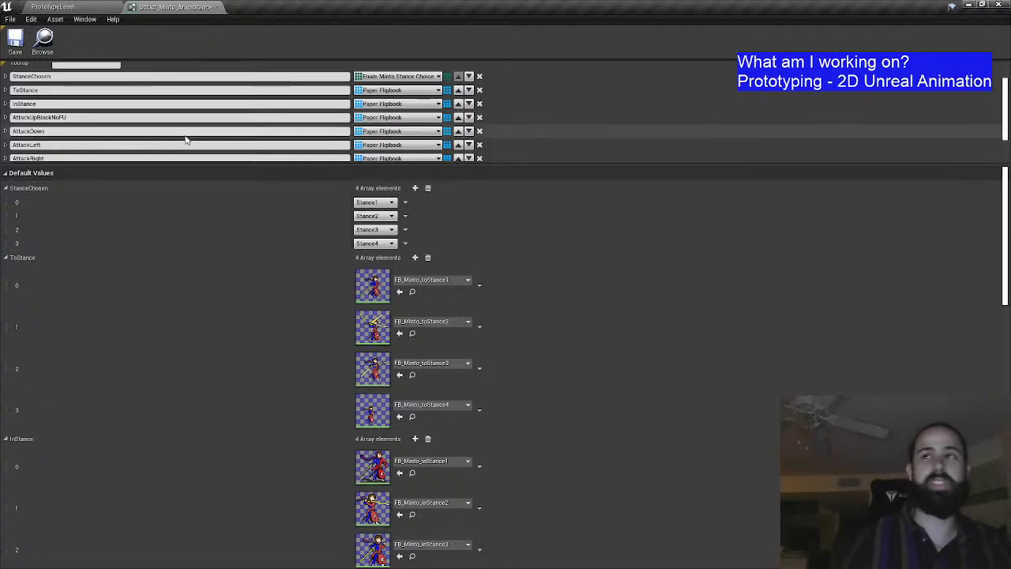
{"action": "scroll", "coordinate": [86, 119], "scroll_direction": "up", "scroll_amount": 3}
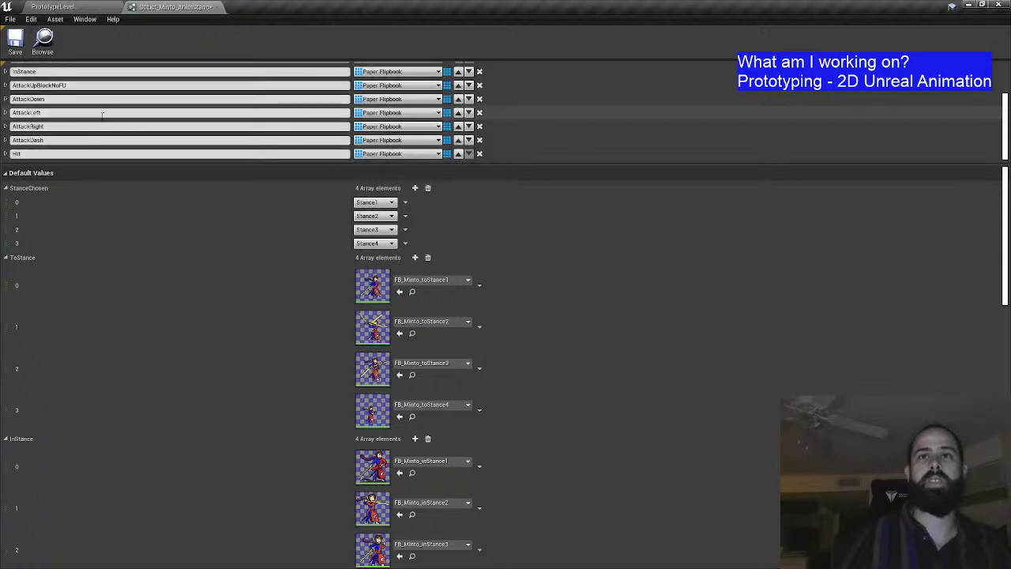
{"action": "scroll", "coordinate": [121, 111], "scroll_direction": "down", "scroll_amount": 5}
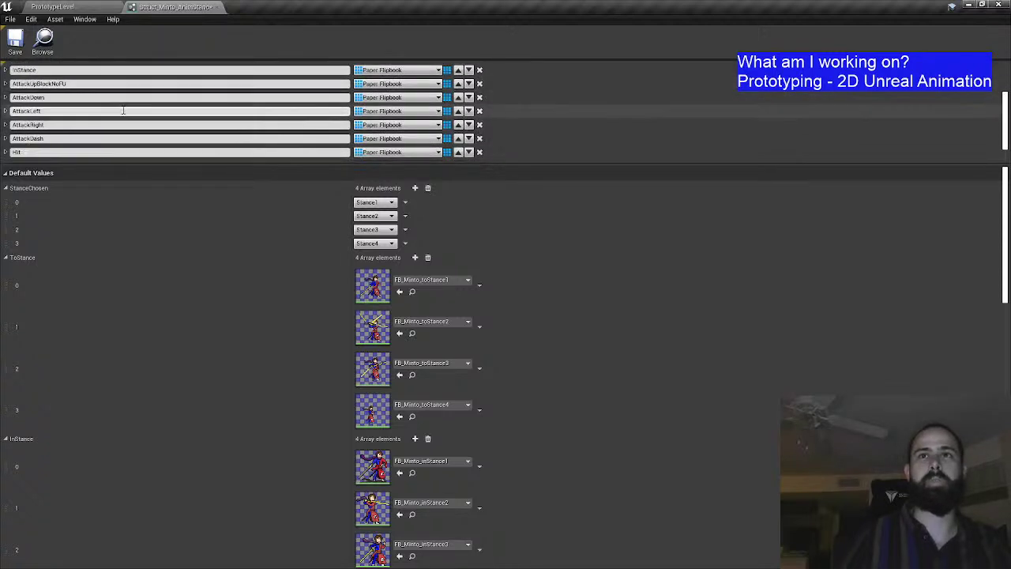
{"action": "left_click", "coordinate": [92, 155]}
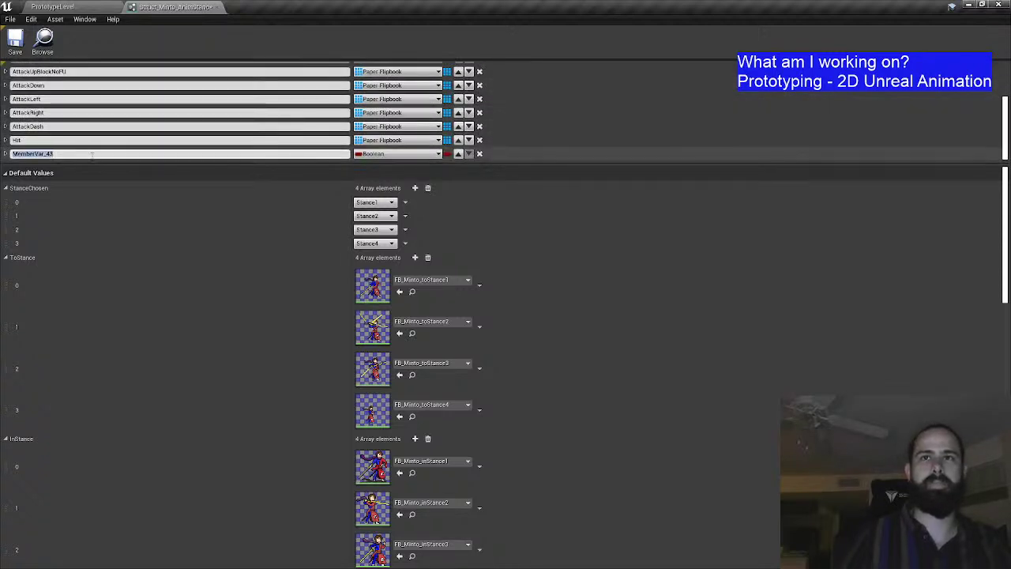
{"action": "type", "text": "AttackUpBlockFU"}
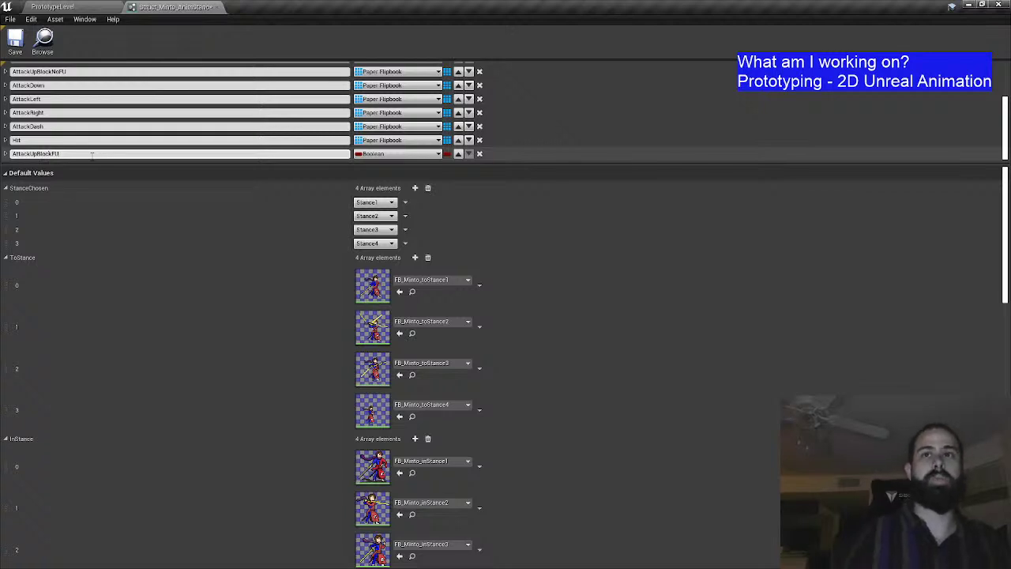
Step: Reorder the struct variables so AttackUpBlockFU sits directly below AttackUpBlockNoFU
{"action": "left_click", "coordinate": [458, 153]}
{"action": "left_click", "coordinate": [459, 140]}
{"action": "left_click", "coordinate": [458, 126]}
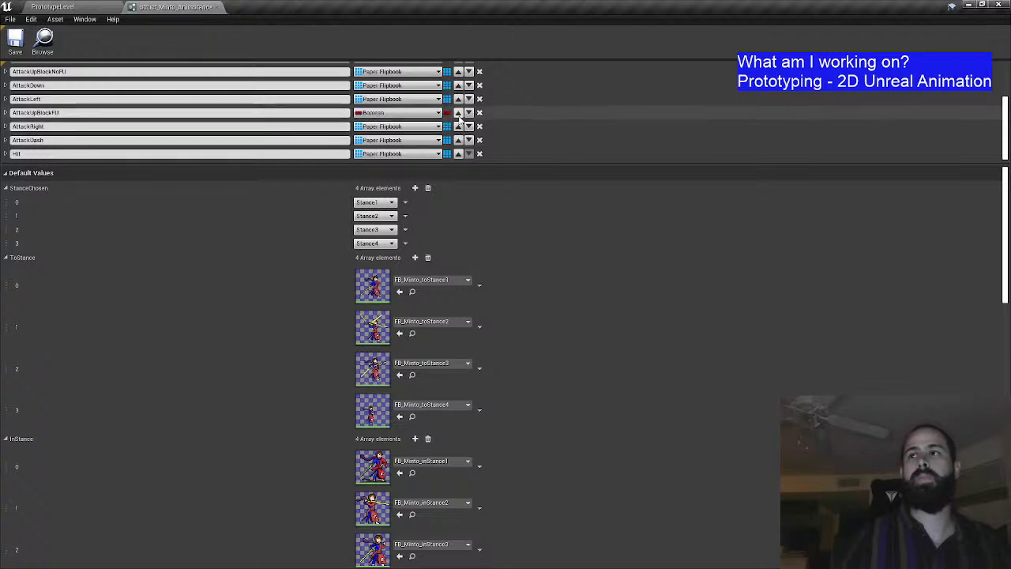
{"action": "left_click", "coordinate": [459, 113]}
{"action": "left_click", "coordinate": [458, 98]}
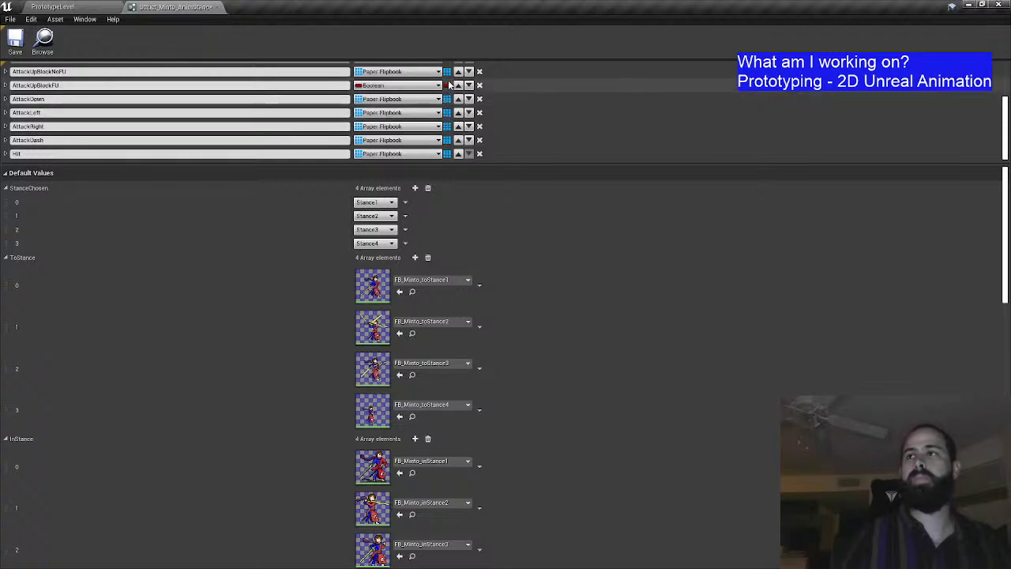
Step: Set the type of the AttackUpBlockFU variable to an array of Paper Flipbook objects
{"action": "left_click", "coordinate": [399, 85]}
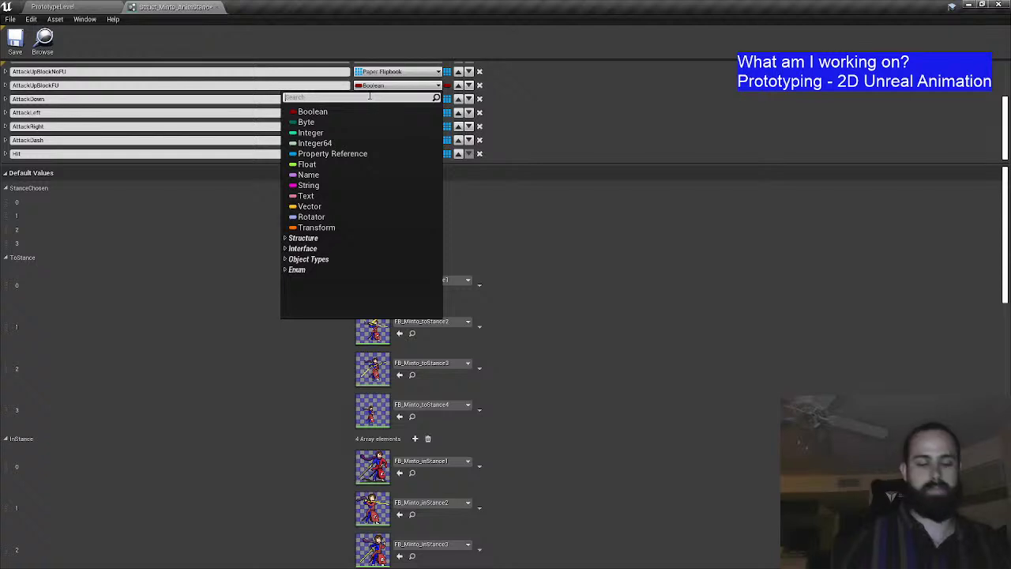
{"action": "type", "text": "paperflip"}
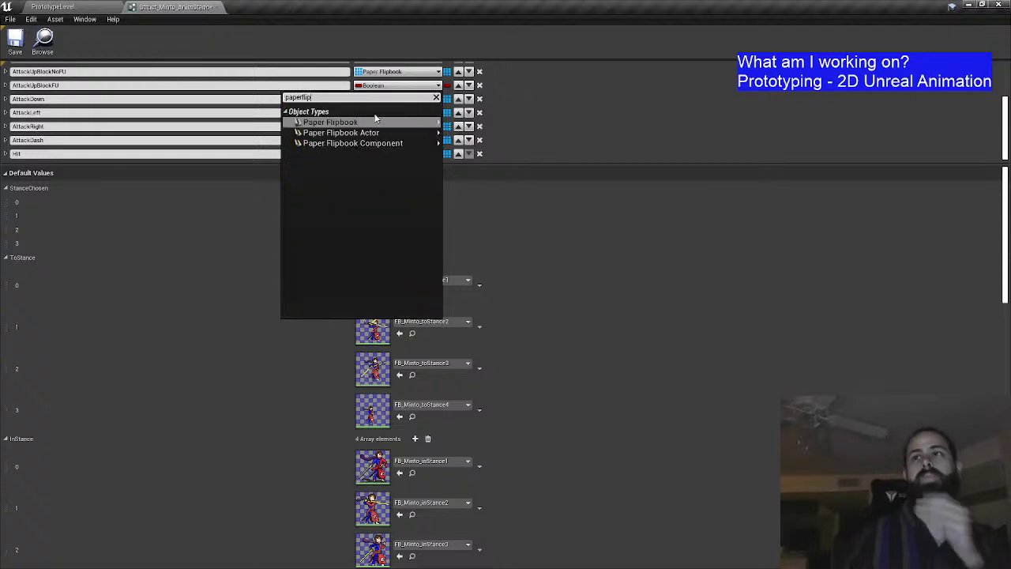
{"action": "left_click", "coordinate": [376, 122]}
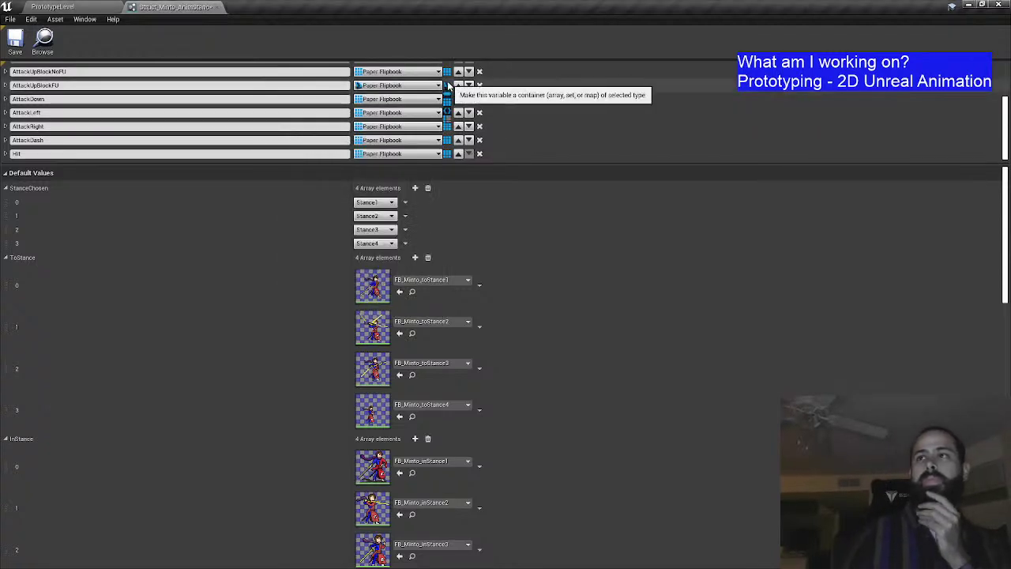
Step: Add a new struct variable and name it AttackUpHitNoFU, based on the copied AttackUpBlockNoFU name
{"action": "double_click", "coordinate": [87, 71]}
{"action": "right_click", "coordinate": [60, 74]}
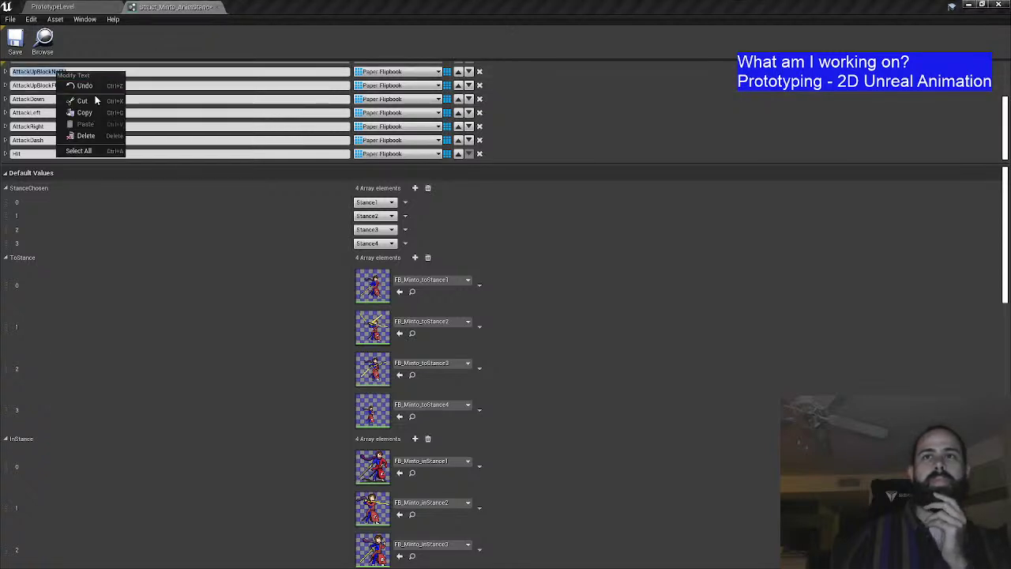
{"action": "left_click", "coordinate": [87, 107]}
{"action": "key", "text": "Return"}
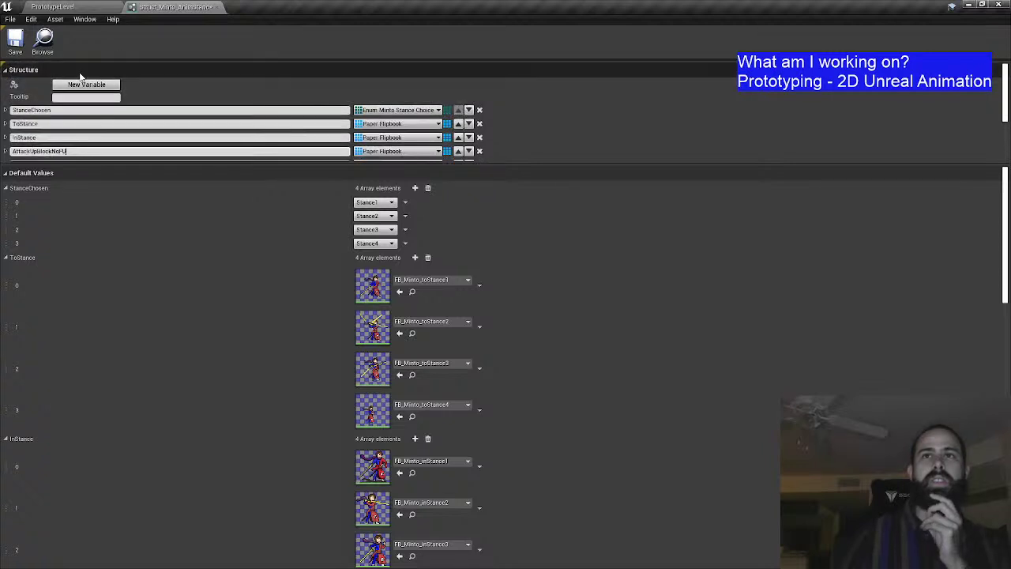
{"action": "scroll", "coordinate": [101, 135], "scroll_direction": "down", "scroll_amount": 3}
{"action": "scroll", "coordinate": [101, 134], "scroll_direction": "down", "scroll_amount": 1}
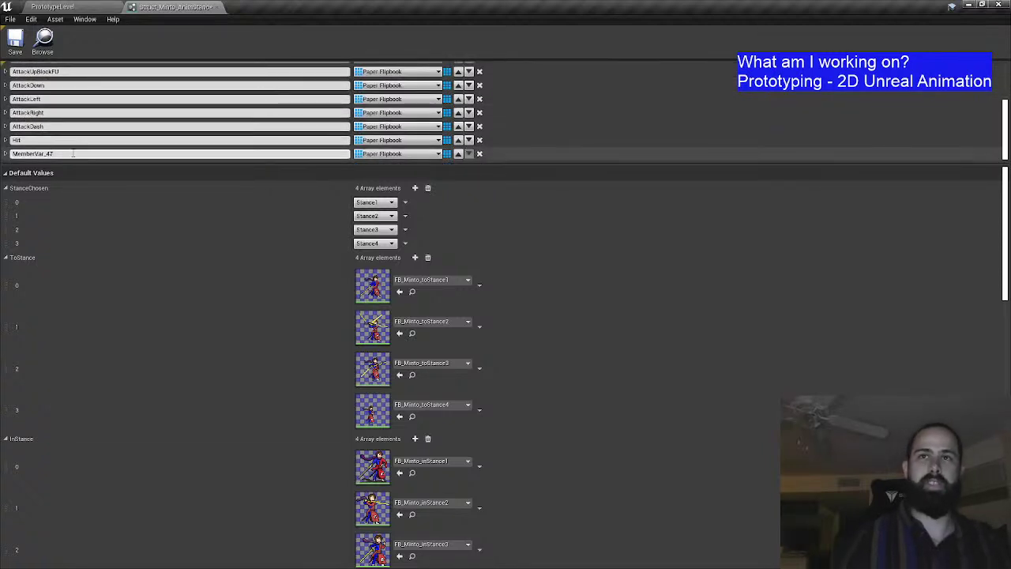
{"action": "double_click", "coordinate": [73, 153]}
{"action": "key", "text": "ctrl+v"}
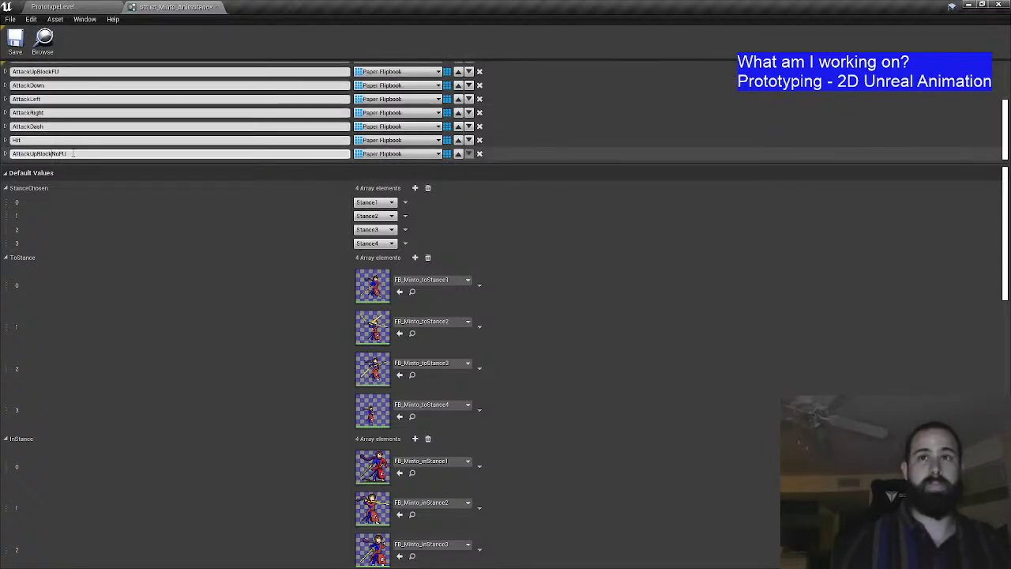
{"action": "key", "text": "Left"}
{"action": "key", "text": "Left"}
{"action": "key", "text": "Left"}
{"action": "key", "text": "Left"}
{"action": "key", "text": "BackSpace"}
{"action": "key", "text": "BackSpace"}
{"action": "key", "text": "BackSpace"}
{"action": "key", "text": "BackSpace"}
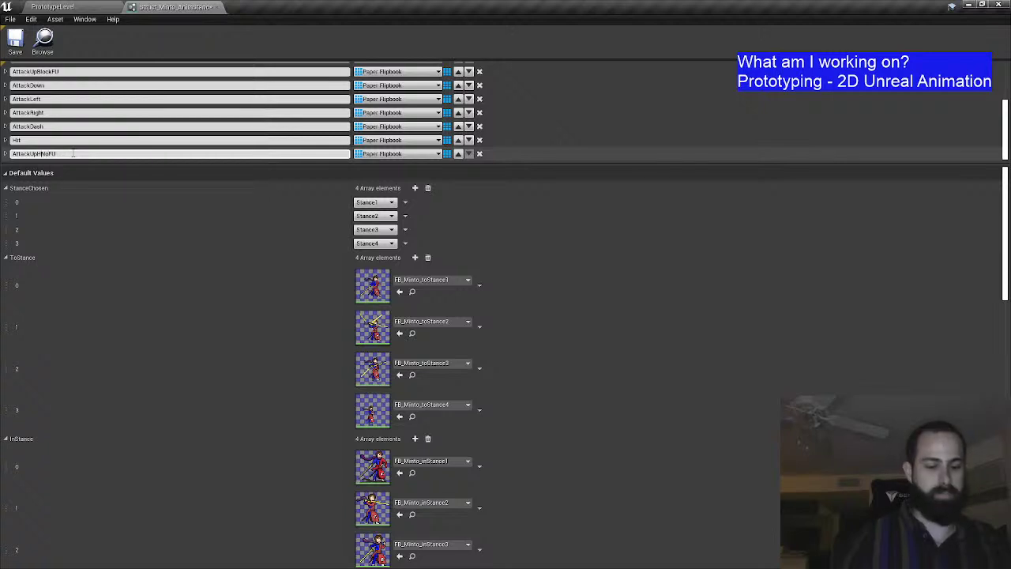
{"action": "type", "text": "it"}
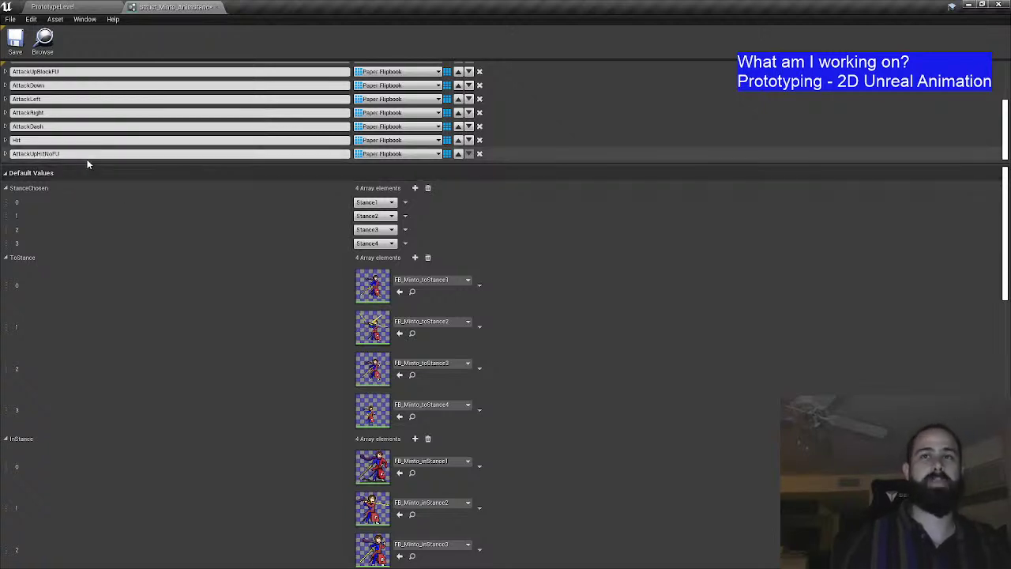
Step: Add another Paper Flipbook array variable to the struct and name it AttackUpHitFU
{"action": "scroll", "coordinate": [99, 126], "scroll_direction": "up", "scroll_amount": 5}
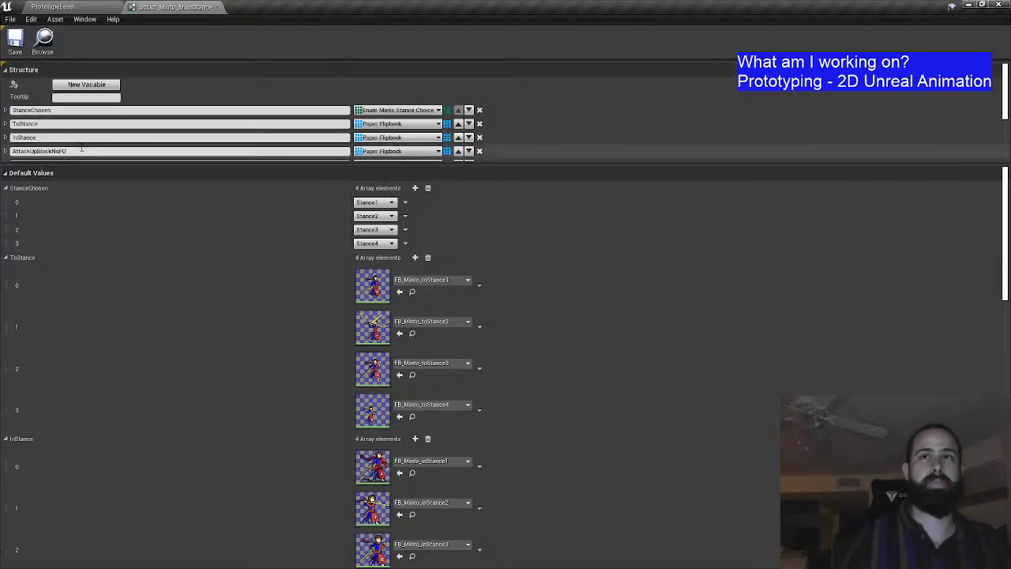
{"action": "left_click", "coordinate": [86, 85]}
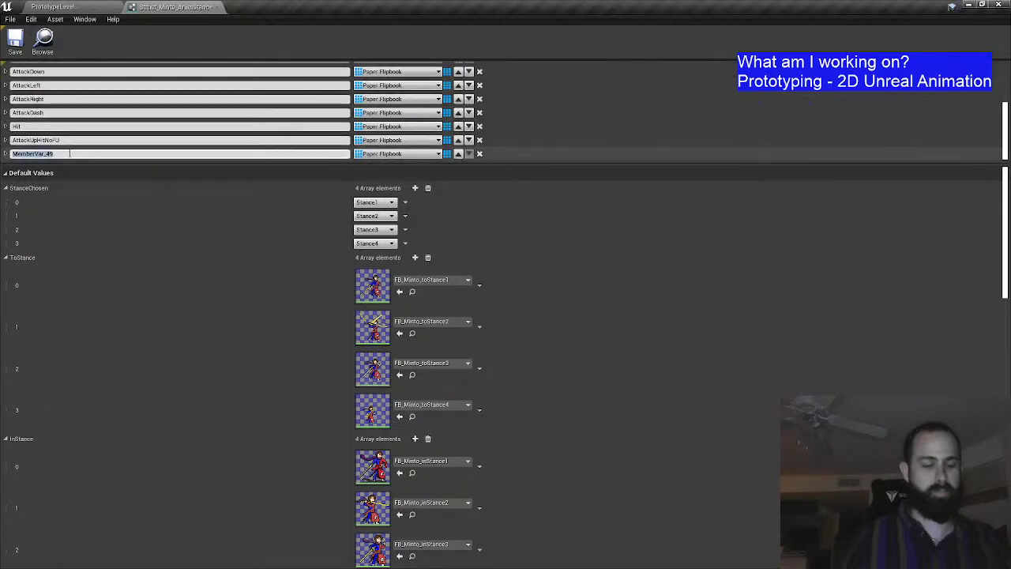
{"action": "type", "text": "AttackUpBlockNoFU"}
{"action": "key", "text": "Left"}
{"action": "key", "text": "Left"}
{"action": "key", "text": "Left"}
{"action": "key", "text": "Left"}
{"action": "key", "text": "BackSpace"}
{"action": "key", "text": "BackSpace"}
{"action": "key", "text": "BackSpace"}
{"action": "key", "text": "BackSpace"}
{"action": "key", "text": "BackSpace"}
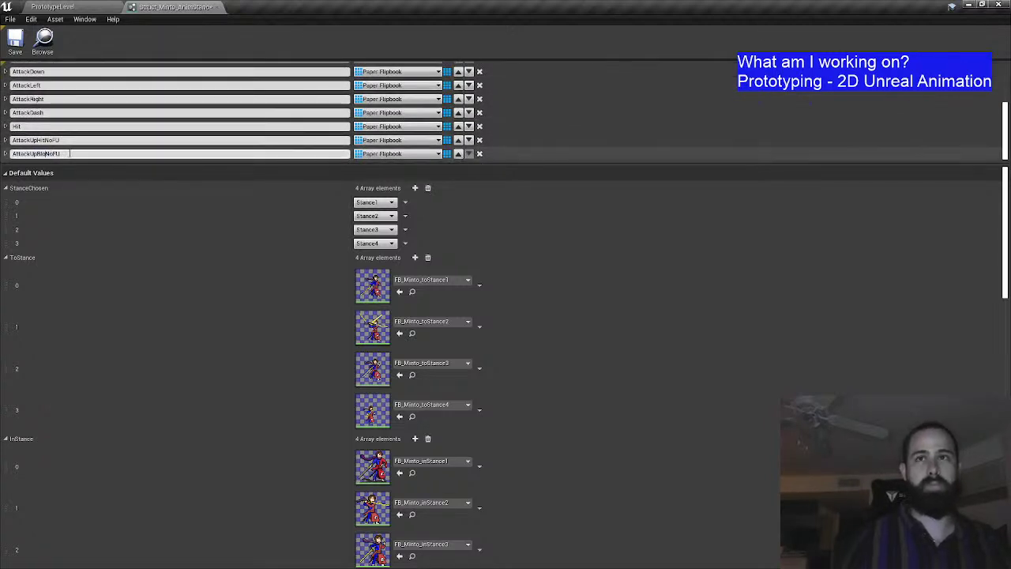
{"action": "type", "text": "Hit"}
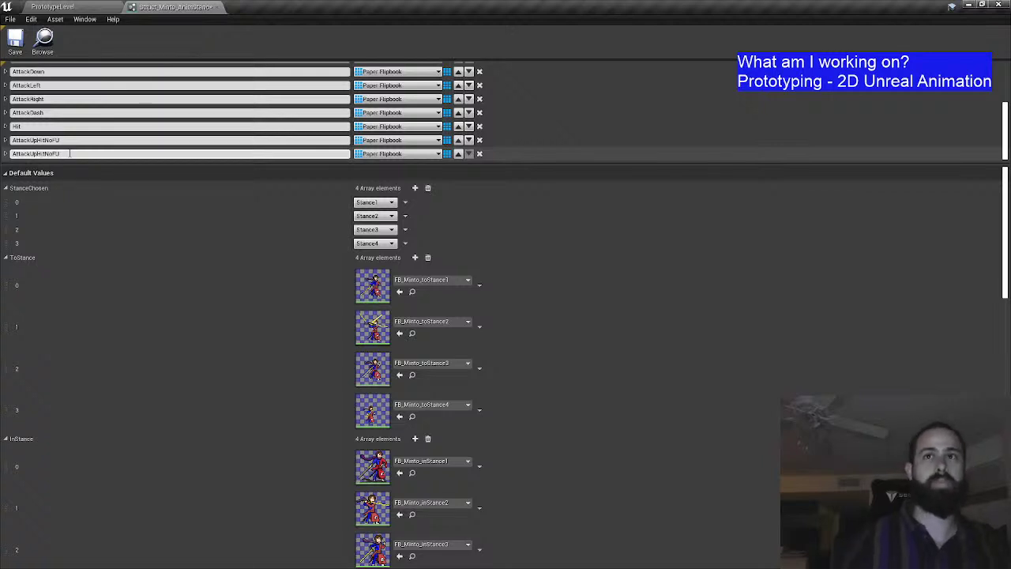
{"action": "key", "text": "Delete"}
{"action": "key", "text": "Delete"}
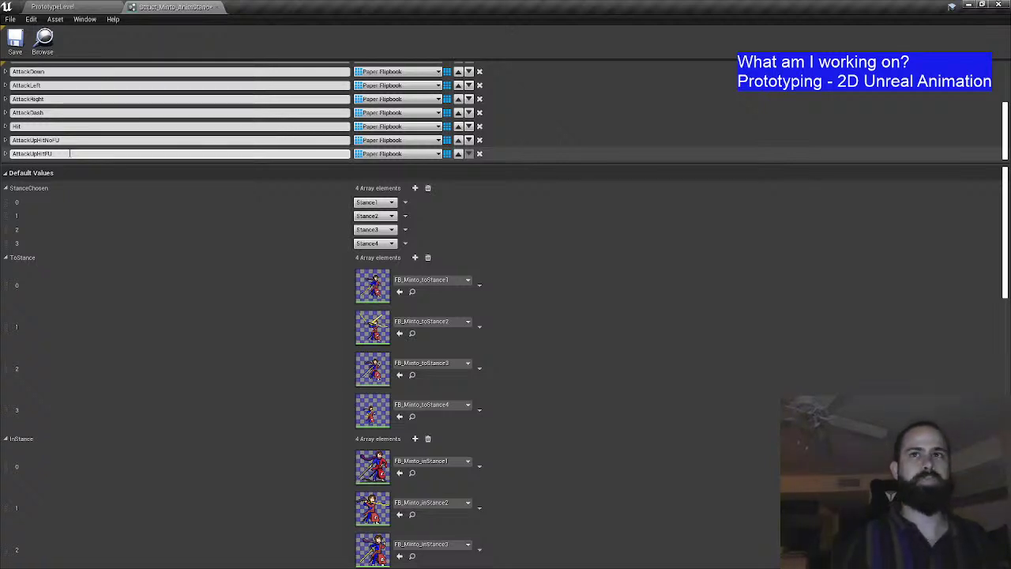
Step: Move AttackUpHitNoFU up the variable list so it sits between AttackUpBlockFU and AttackDown
{"action": "scroll", "coordinate": [111, 107], "scroll_direction": "up", "scroll_amount": 5}
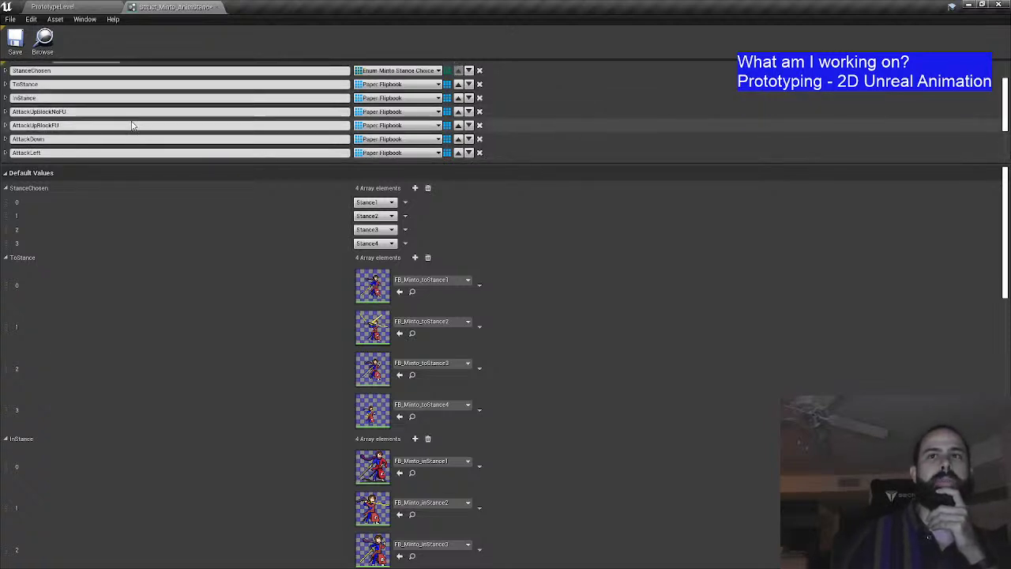
{"action": "scroll", "coordinate": [130, 133], "scroll_direction": "down", "scroll_amount": 3}
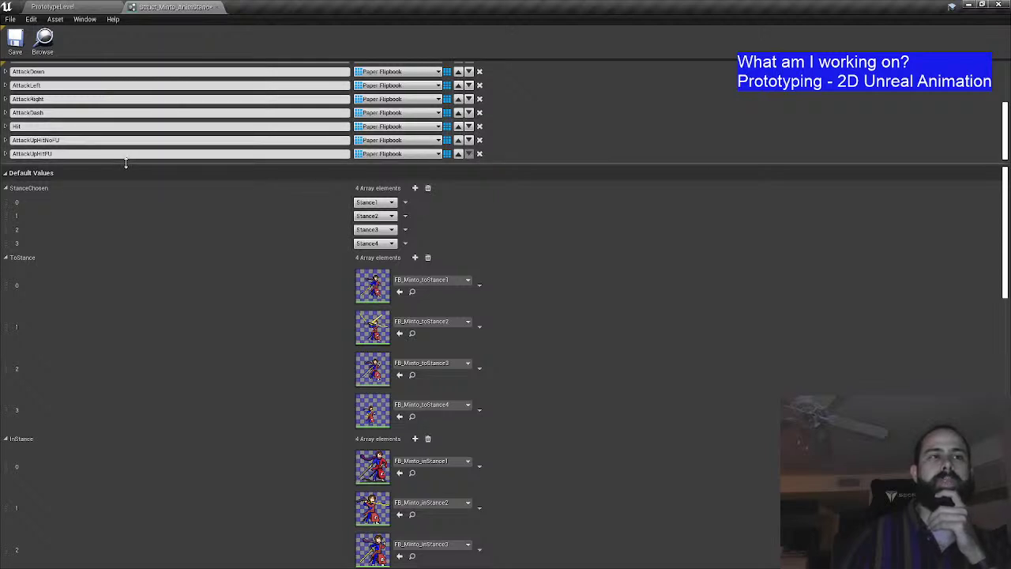
{"action": "left_click", "coordinate": [458, 140]}
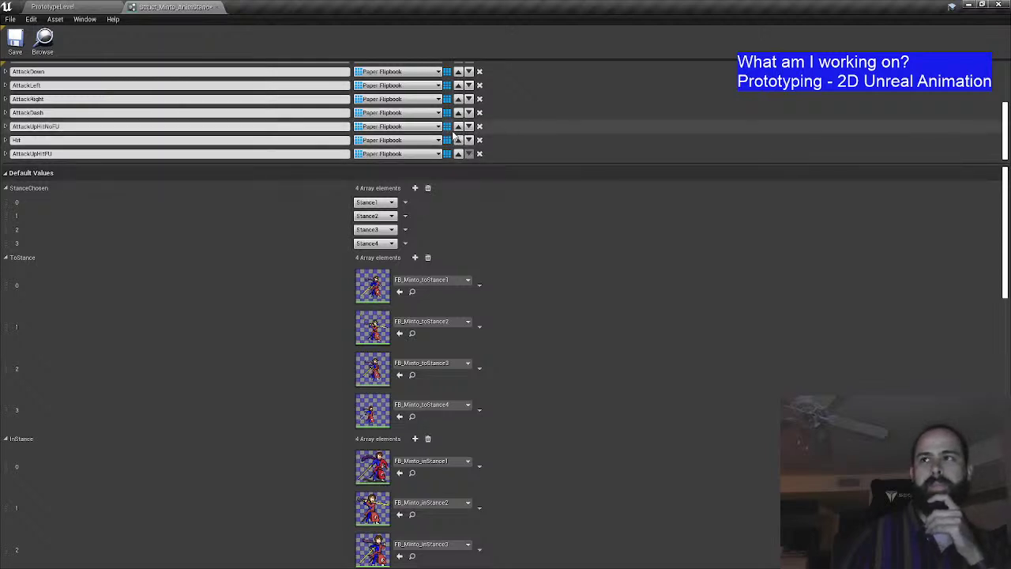
{"action": "left_click", "coordinate": [458, 126]}
{"action": "left_click", "coordinate": [457, 112]}
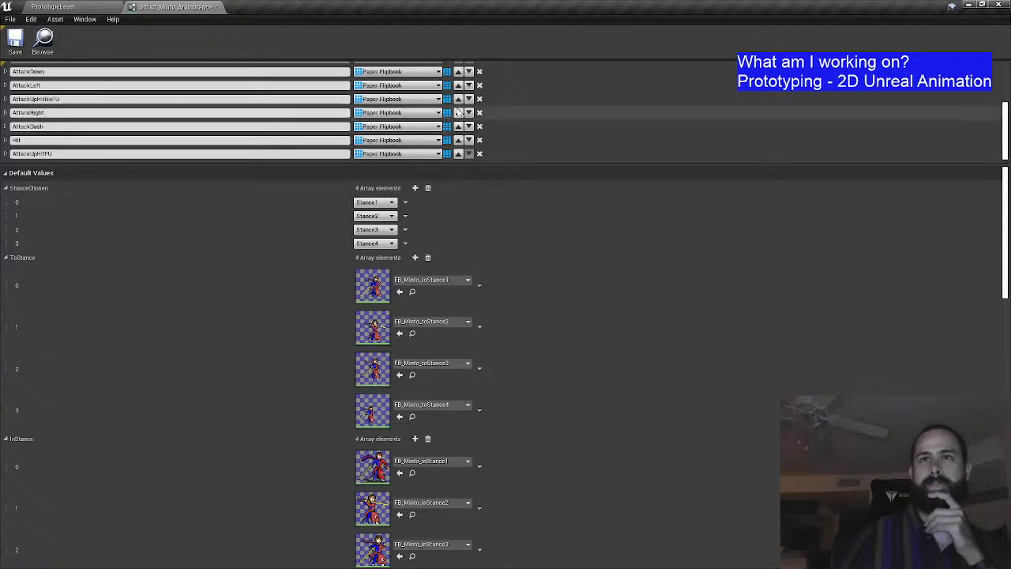
{"action": "left_click", "coordinate": [457, 99]}
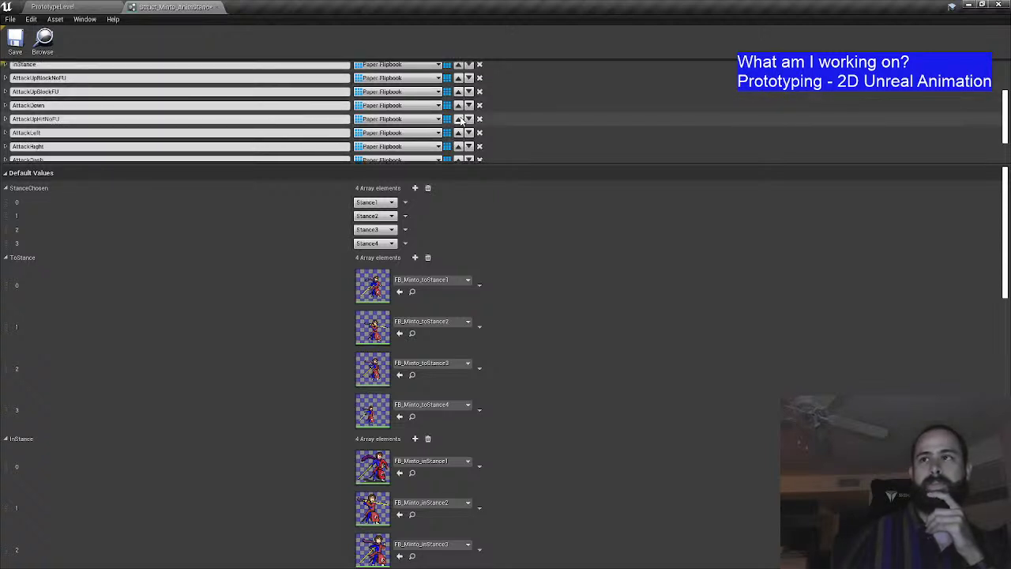
{"action": "left_click", "coordinate": [458, 117]}
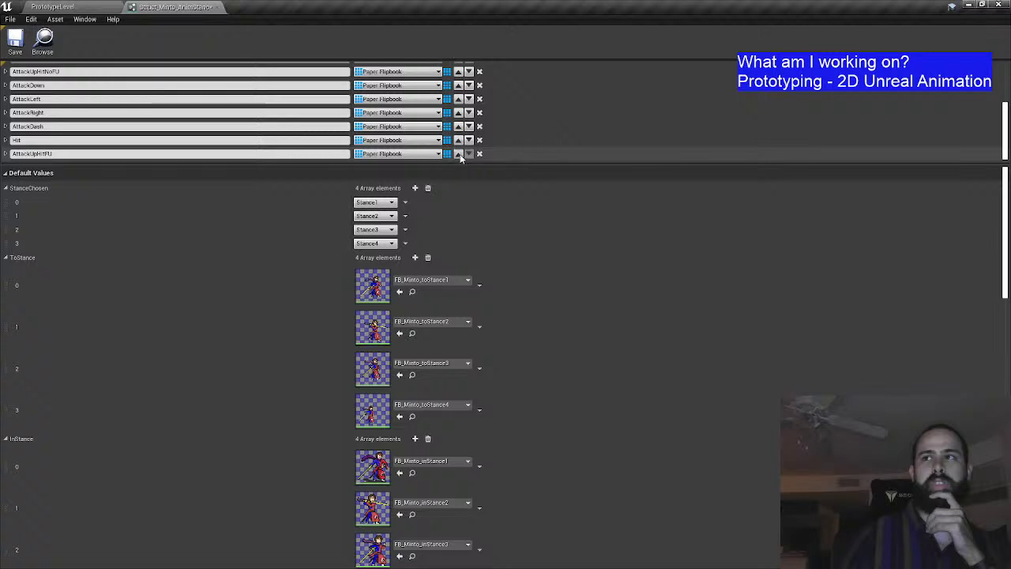
Step: Move AttackUpHitFU up the variable list past Hit, AttackDash and AttackRight, towards AttackUpHitNoFU
{"action": "left_click", "coordinate": [460, 153]}
{"action": "left_click", "coordinate": [458, 140]}
{"action": "left_click", "coordinate": [458, 126]}
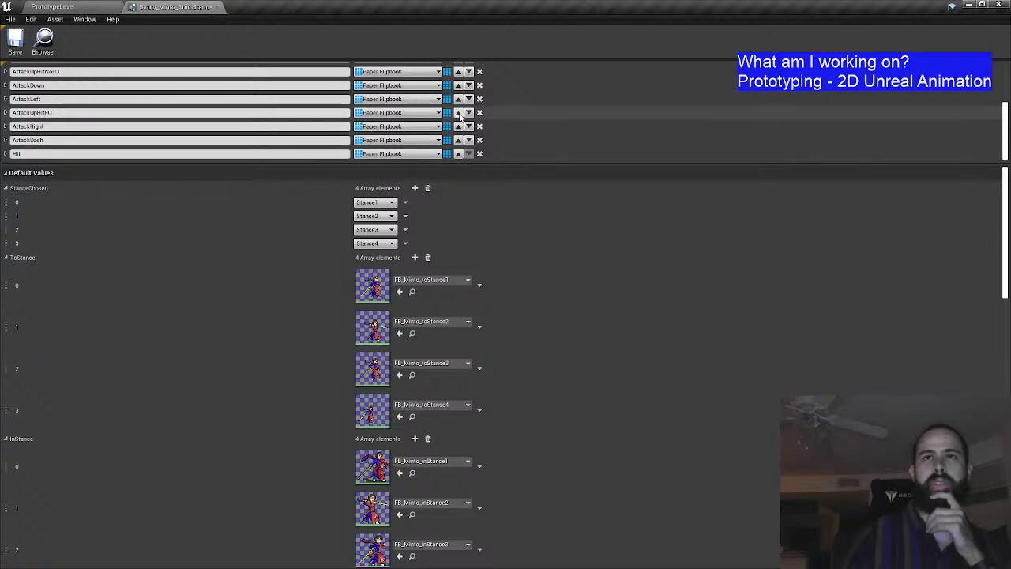
Step: Move the AttackUpHitFU variable up two places so it sits directly below AttackUpHitNoFU in the structure
{"action": "left_click", "coordinate": [459, 112]}
{"action": "left_click", "coordinate": [458, 99]}
{"action": "scroll", "coordinate": [458, 106], "scroll_direction": "up", "scroll_amount": 3}
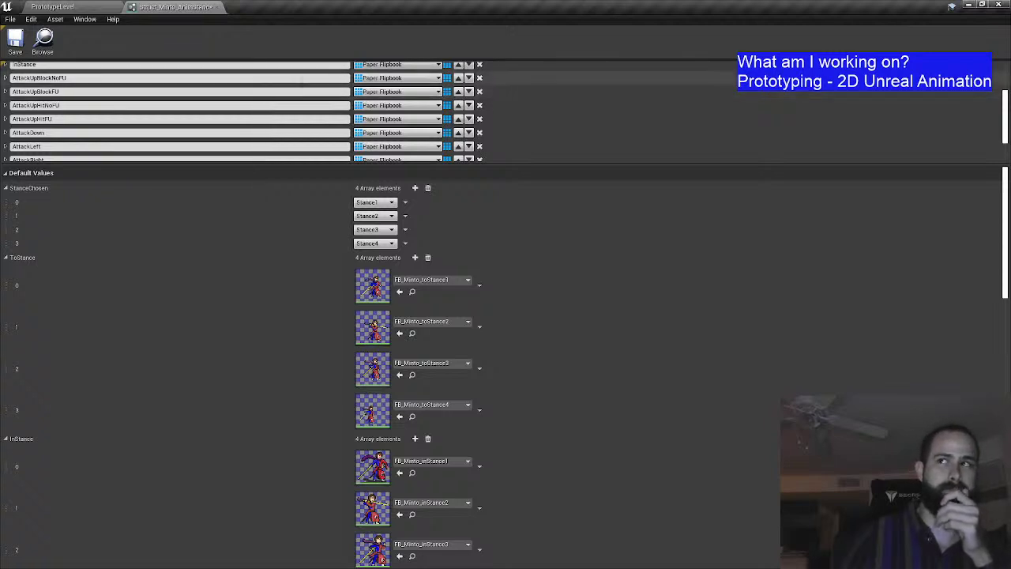
{"action": "scroll", "coordinate": [158, 101], "scroll_direction": "up", "scroll_amount": 1}
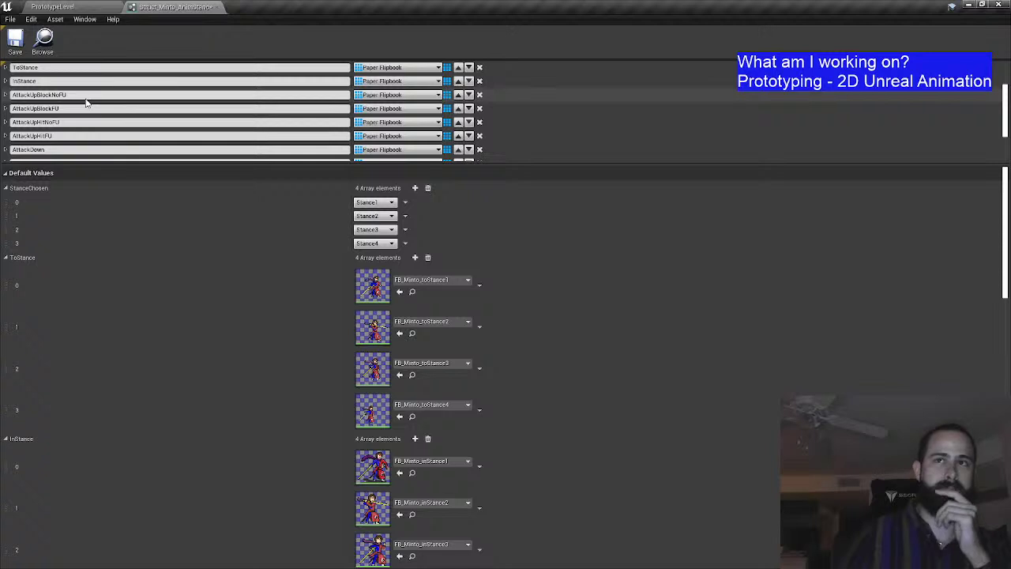
Step: Add four elements to the AttackUpBlockFU array in the structure's default values
{"action": "scroll", "coordinate": [181, 229], "scroll_direction": "down", "scroll_amount": 5}
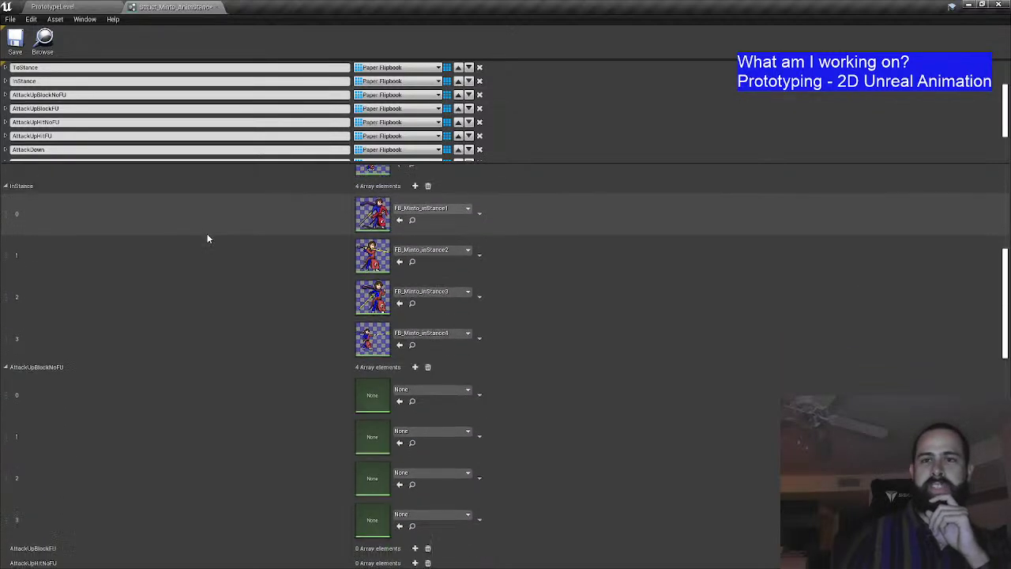
{"action": "scroll", "coordinate": [158, 269], "scroll_direction": "down", "scroll_amount": 2}
{"action": "scroll", "coordinate": [237, 312], "scroll_direction": "down", "scroll_amount": 1}
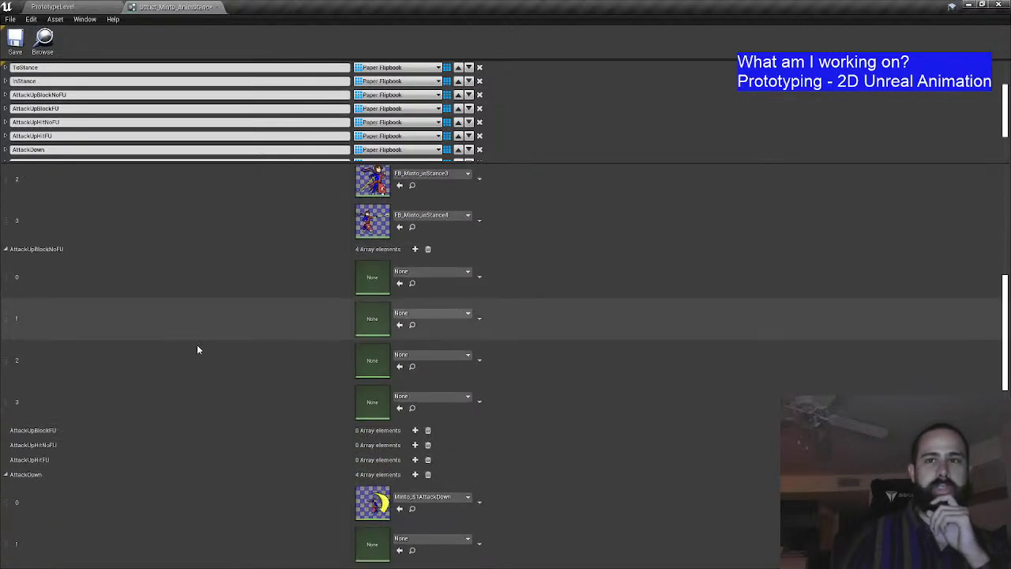
{"action": "scroll", "coordinate": [197, 349], "scroll_direction": "down", "scroll_amount": 1}
{"action": "left_click", "coordinate": [414, 396]}
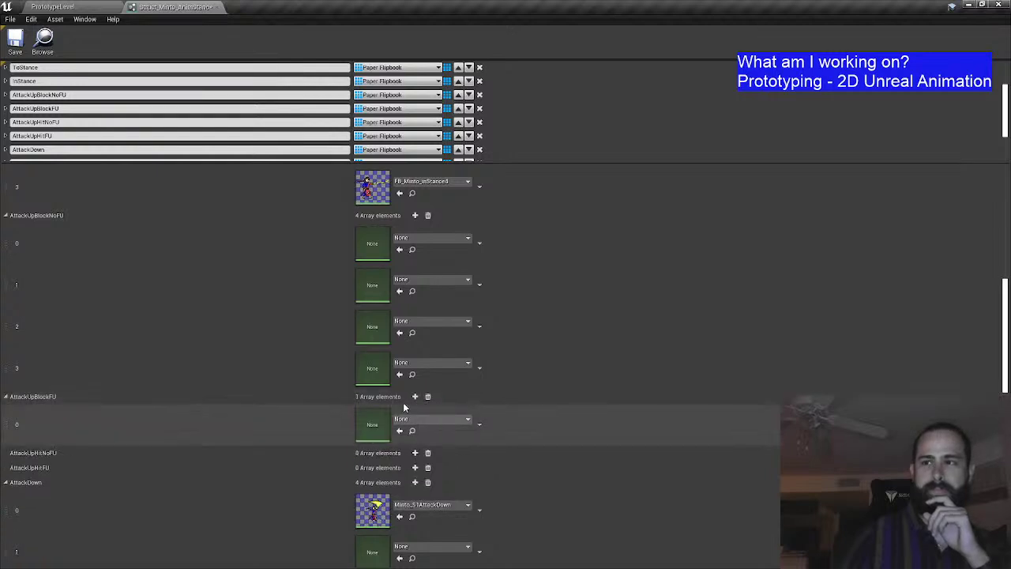
{"action": "left_click", "coordinate": [415, 395]}
{"action": "left_click", "coordinate": [415, 395]}
{"action": "left_click", "coordinate": [415, 395]}
Step: Add four elements to the AttackUpHitNoFU array in the default values
{"action": "scroll", "coordinate": [424, 397], "scroll_direction": "down", "scroll_amount": 4}
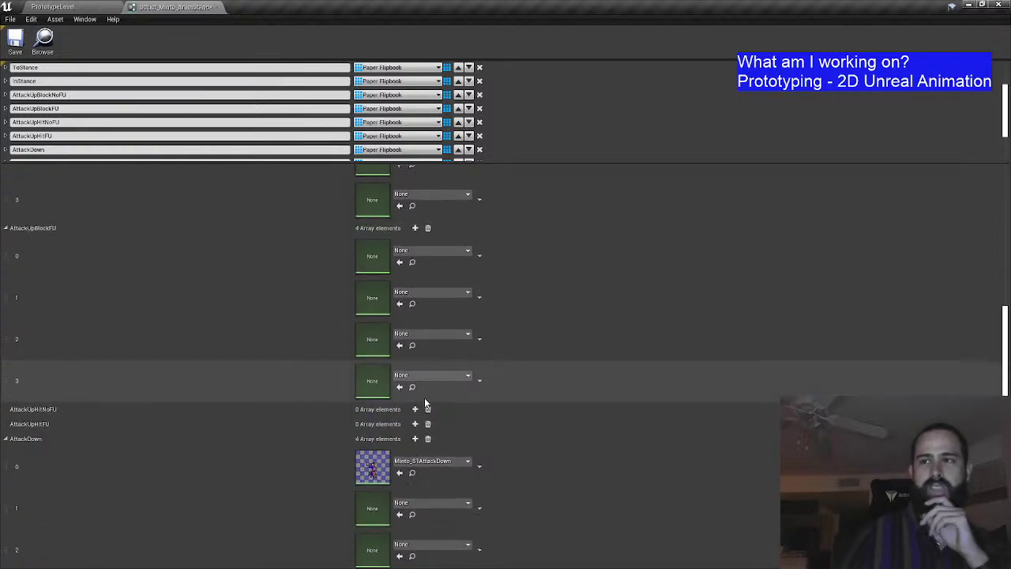
{"action": "left_click", "coordinate": [416, 409]}
{"action": "left_click", "coordinate": [415, 409]}
{"action": "left_click", "coordinate": [415, 409]}
{"action": "left_click", "coordinate": [415, 409]}
Step: Add four elements to the AttackUpHitFU array in the default values
{"action": "scroll", "coordinate": [416, 411], "scroll_direction": "down", "scroll_amount": 1}
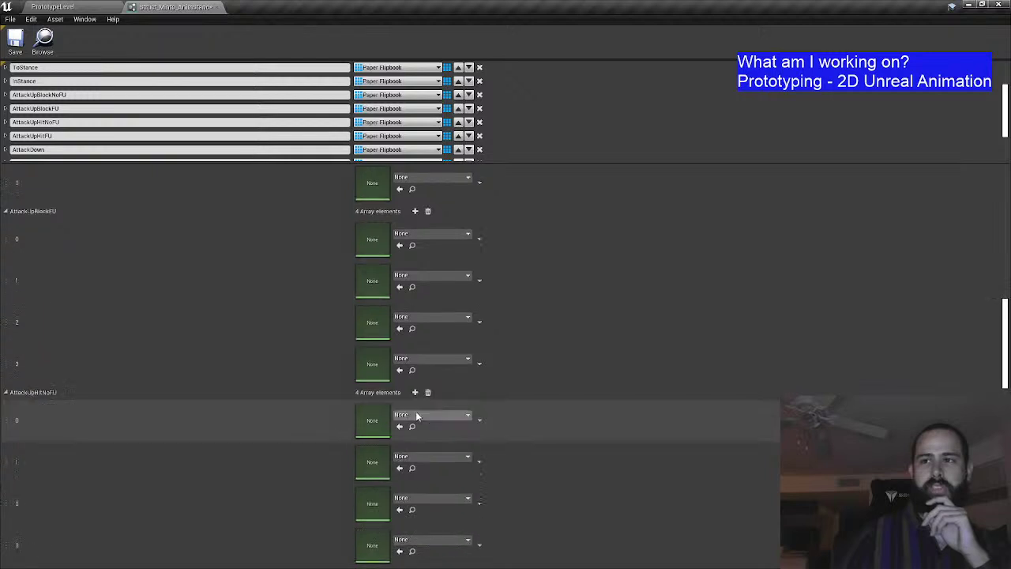
{"action": "scroll", "coordinate": [416, 411], "scroll_direction": "down", "scroll_amount": 6}
{"action": "left_click", "coordinate": [416, 337]}
{"action": "left_click", "coordinate": [416, 338]}
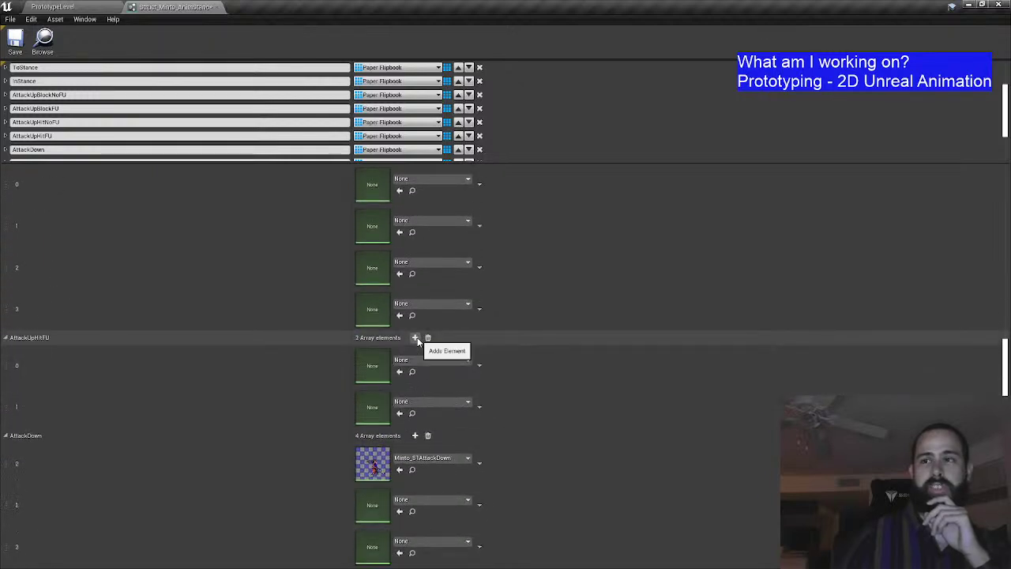
{"action": "left_click", "coordinate": [416, 338]}
{"action": "left_click", "coordinate": [416, 337]}
Step: Review the default arrays down to Hit and browse the flipbooks available for AttackUpBlockNoFU element 0
{"action": "scroll", "coordinate": [470, 366], "scroll_direction": "down", "scroll_amount": 9}
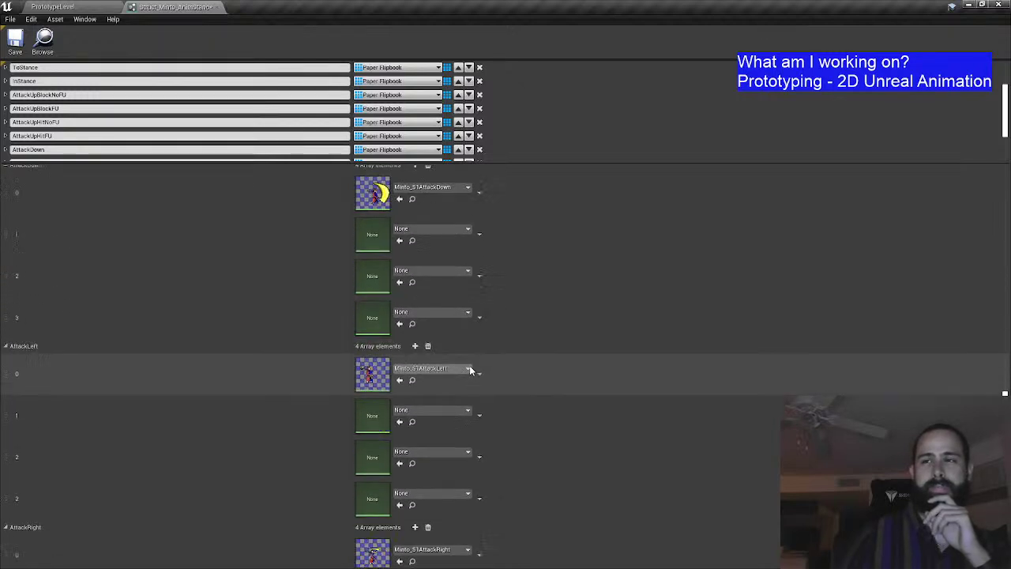
{"action": "scroll", "coordinate": [469, 368], "scroll_direction": "down", "scroll_amount": 14}
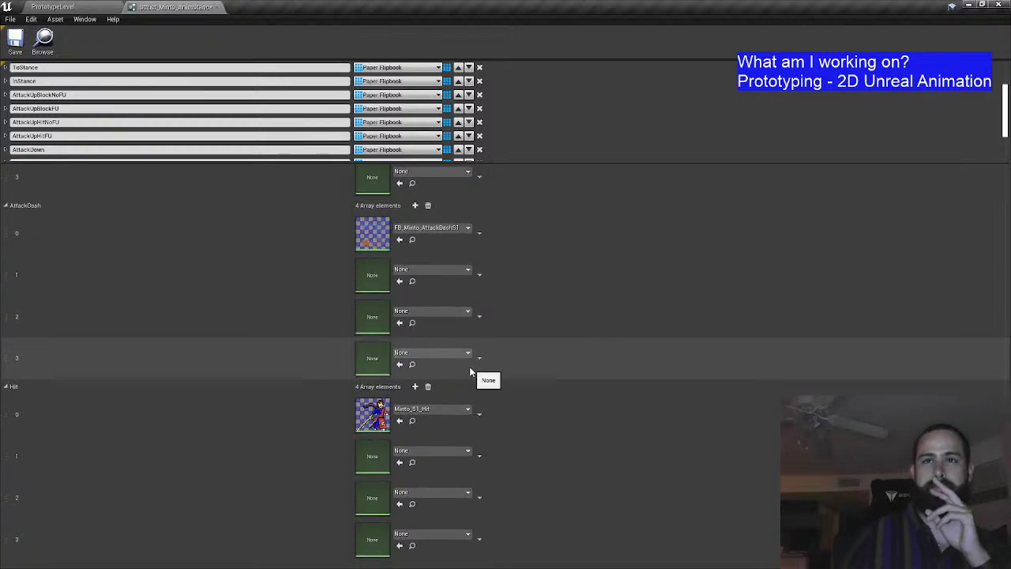
{"action": "scroll", "coordinate": [469, 366], "scroll_direction": "up", "scroll_amount": 14}
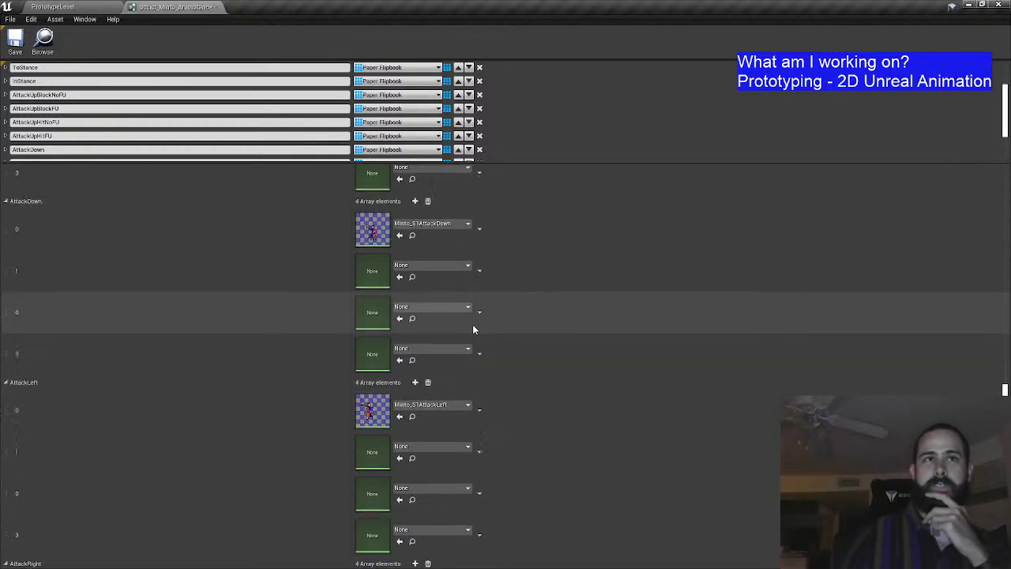
{"action": "scroll", "coordinate": [474, 330], "scroll_direction": "up", "scroll_amount": 15}
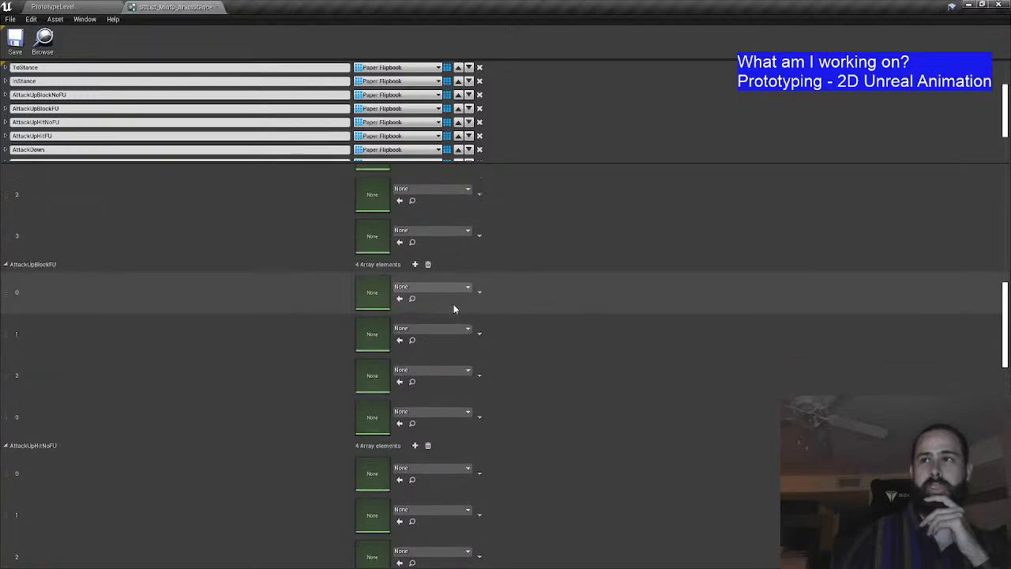
{"action": "scroll", "coordinate": [454, 308], "scroll_direction": "up", "scroll_amount": 4}
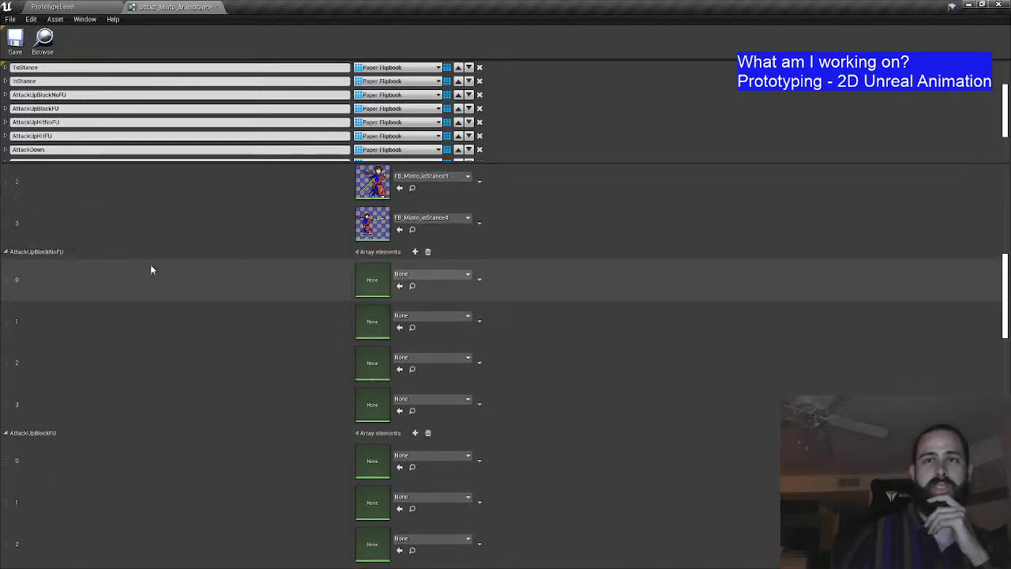
{"action": "left_click", "coordinate": [444, 275]}
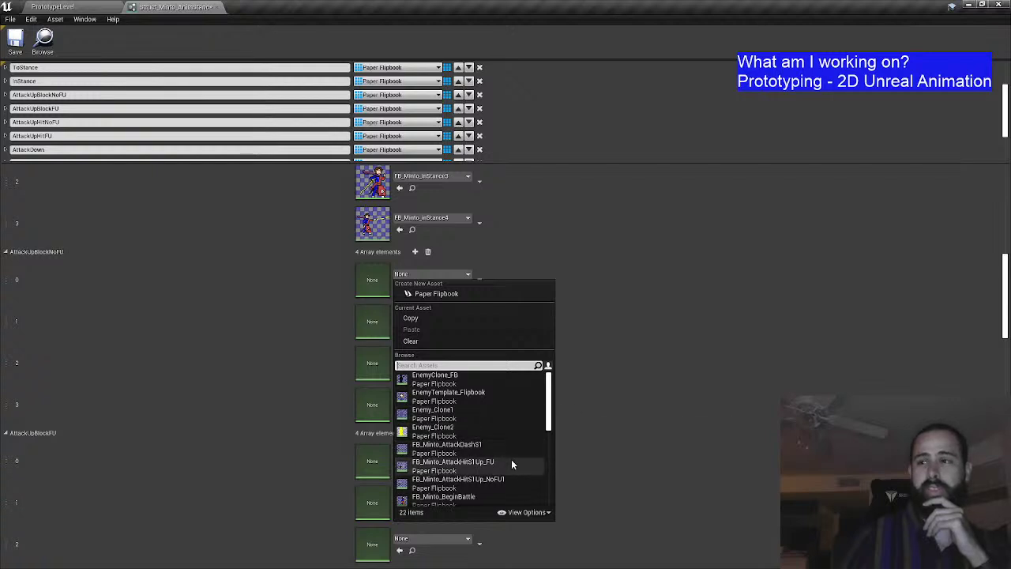
{"action": "left_click_drag", "start_coordinate": [549, 399], "coordinate": [553, 422]}
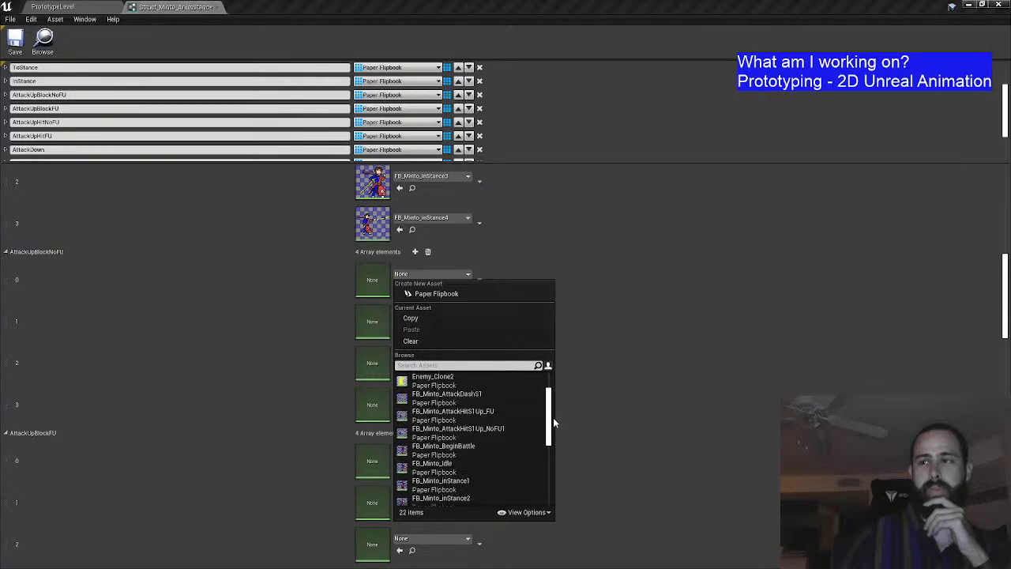
{"action": "left_click", "coordinate": [594, 288]}
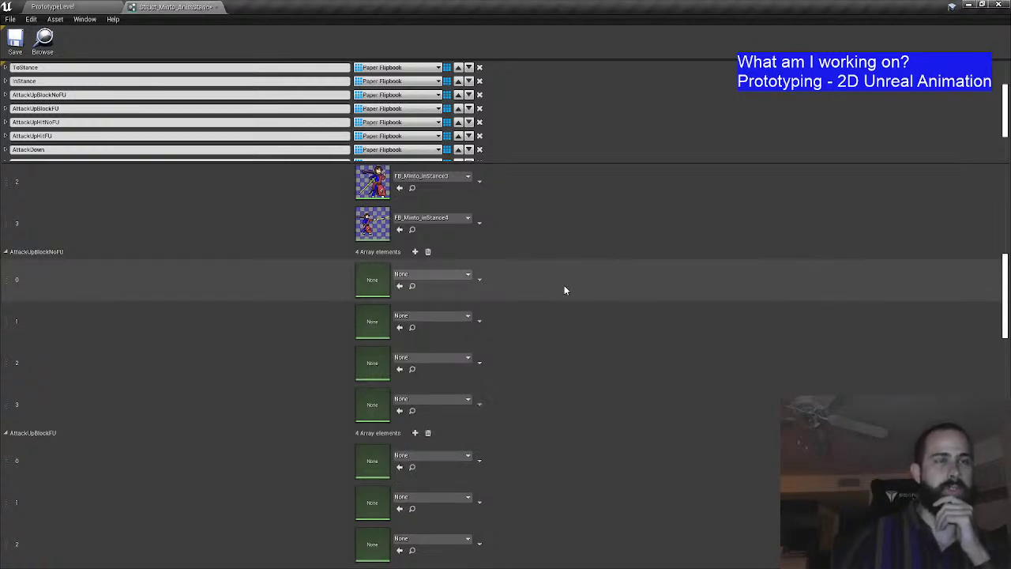
Step: Assign the FB_Minto_AttackHitS1Up_NoFU1 flipbook to element 0 of the AttackUpHitNoFU array
{"action": "scroll", "coordinate": [506, 290], "scroll_direction": "down", "scroll_amount": 6}
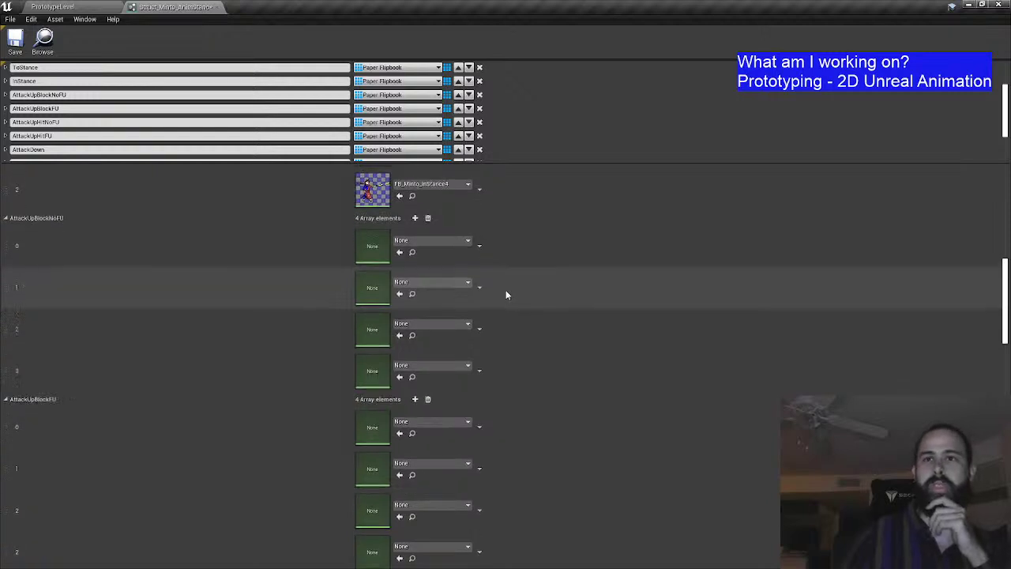
{"action": "scroll", "coordinate": [507, 295], "scroll_direction": "down", "scroll_amount": 2}
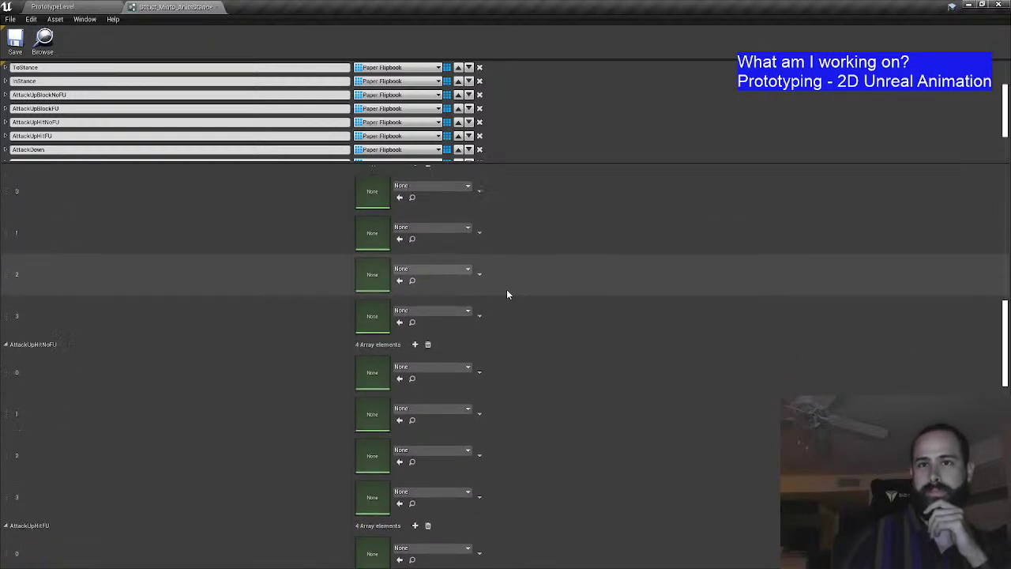
{"action": "left_click", "coordinate": [477, 276]}
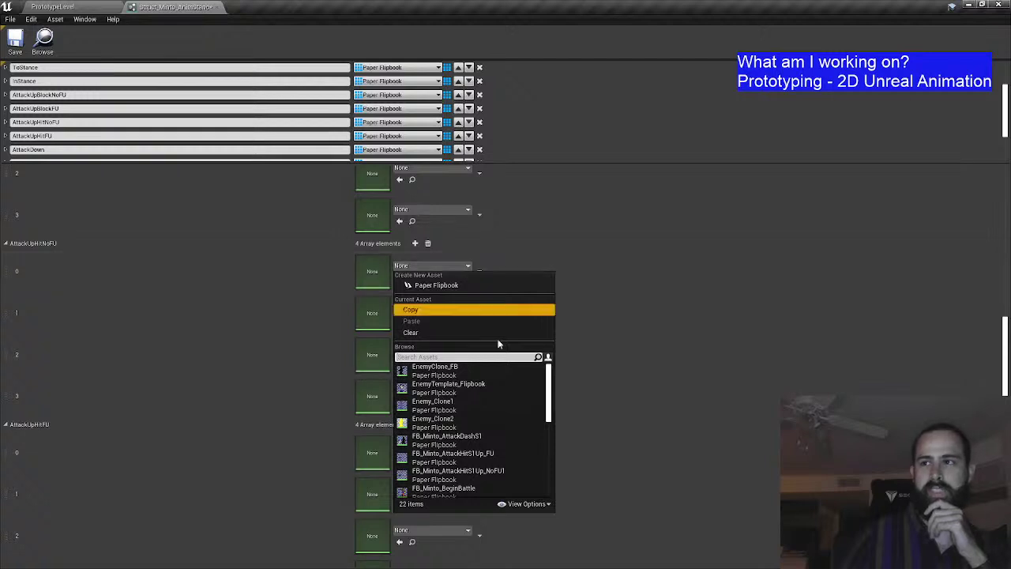
{"action": "left_click", "coordinate": [514, 469]}
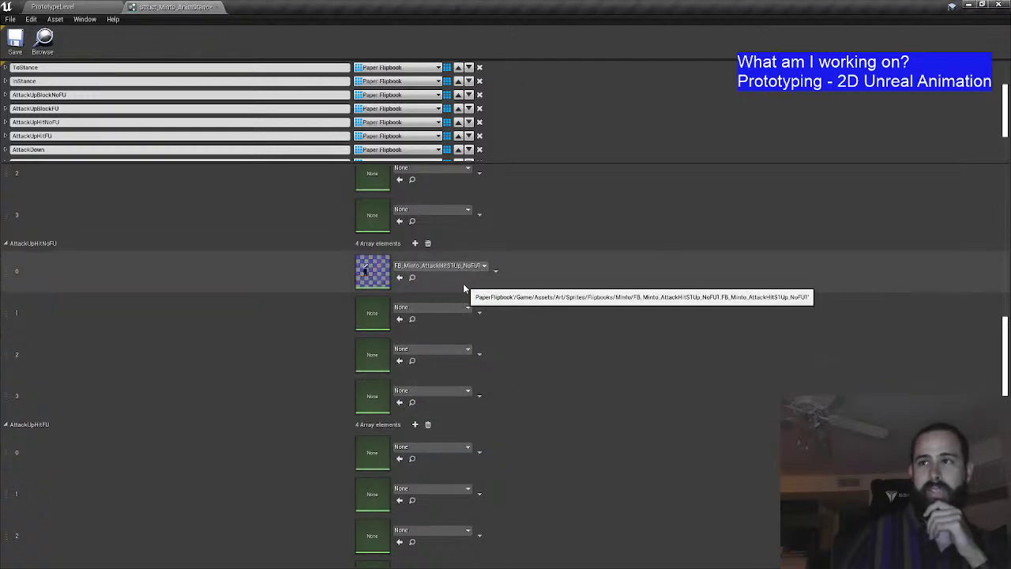
Step: Assign the FB_Minto_AttackHitS1Up_FU flipbook to element 0 of the AttackUpHitFU array and save the structure
{"action": "scroll", "coordinate": [331, 324], "scroll_direction": "down", "scroll_amount": 2}
{"action": "left_click", "coordinate": [460, 363]}
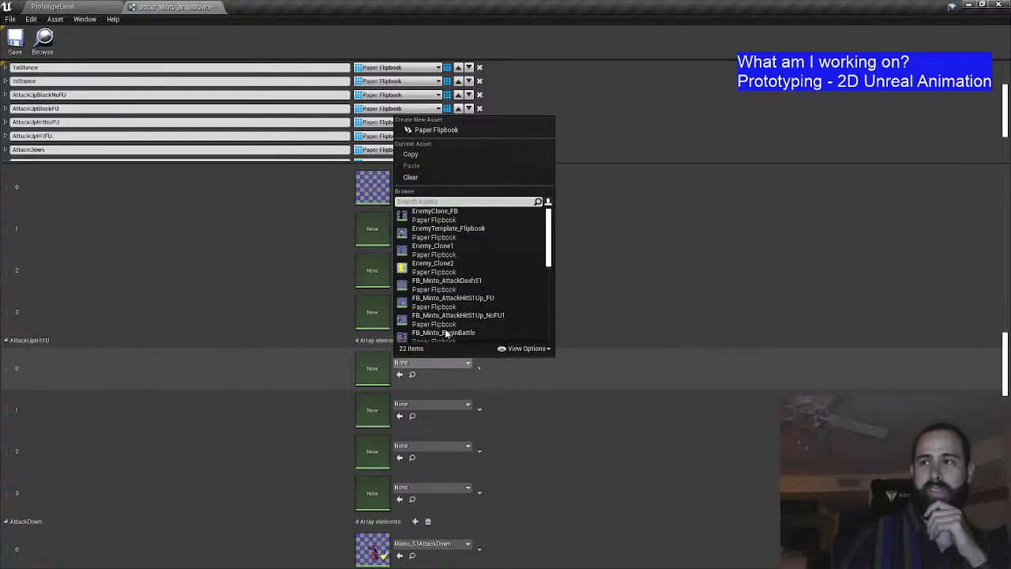
{"action": "left_click", "coordinate": [504, 305]}
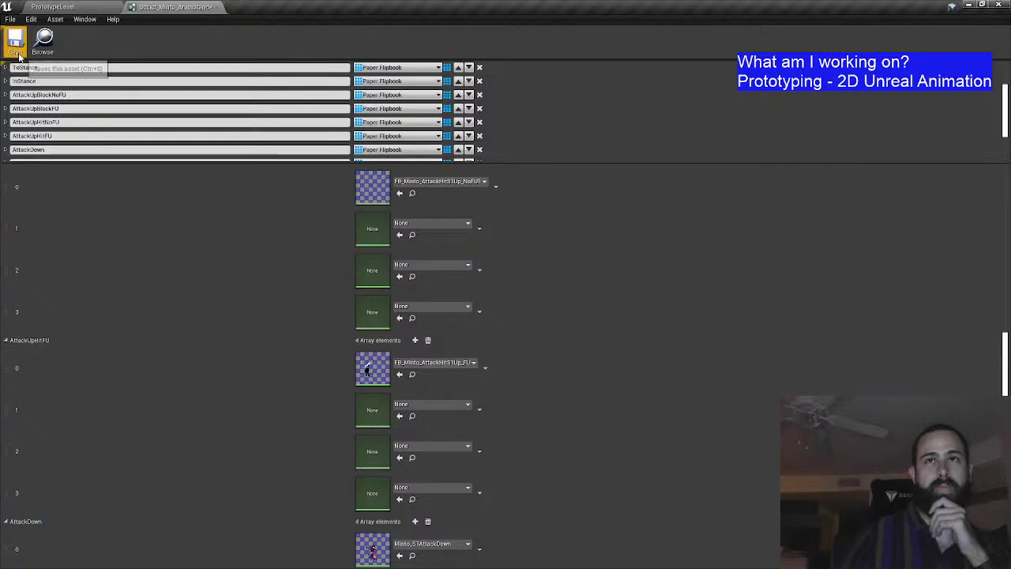
Step: Return to PrototypeLevel and show the Minto textures folder in the project's content
{"action": "left_click", "coordinate": [83, 6]}
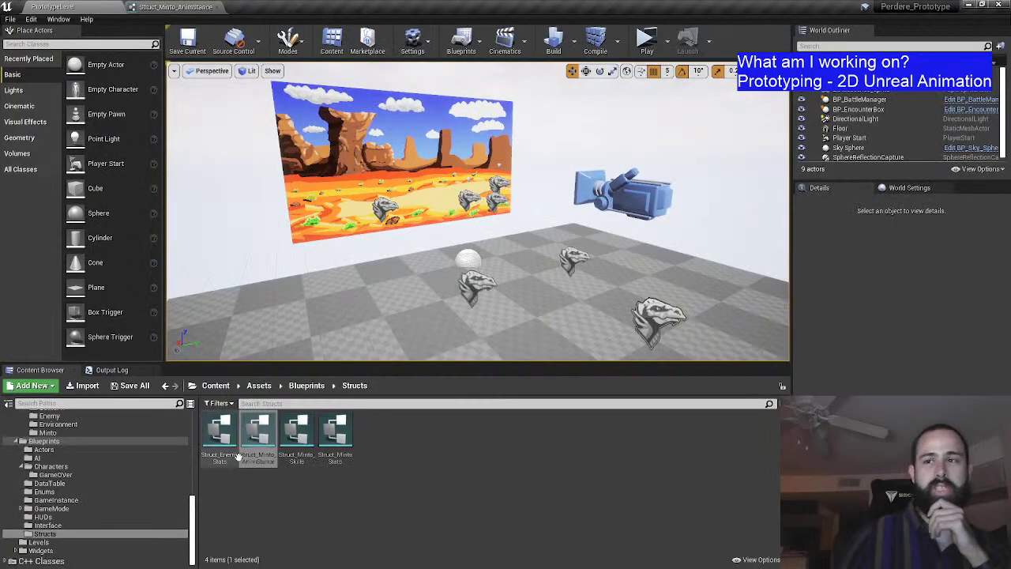
{"action": "scroll", "coordinate": [59, 451], "scroll_direction": "up", "scroll_amount": 3}
{"action": "scroll", "coordinate": [58, 451], "scroll_direction": "up", "scroll_amount": 3}
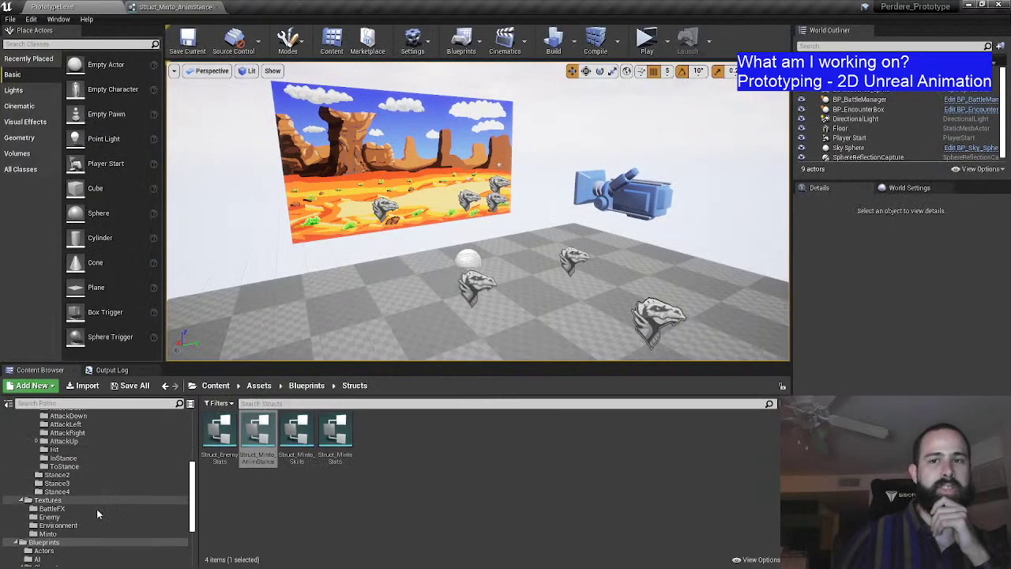
{"action": "left_click", "coordinate": [119, 533]}
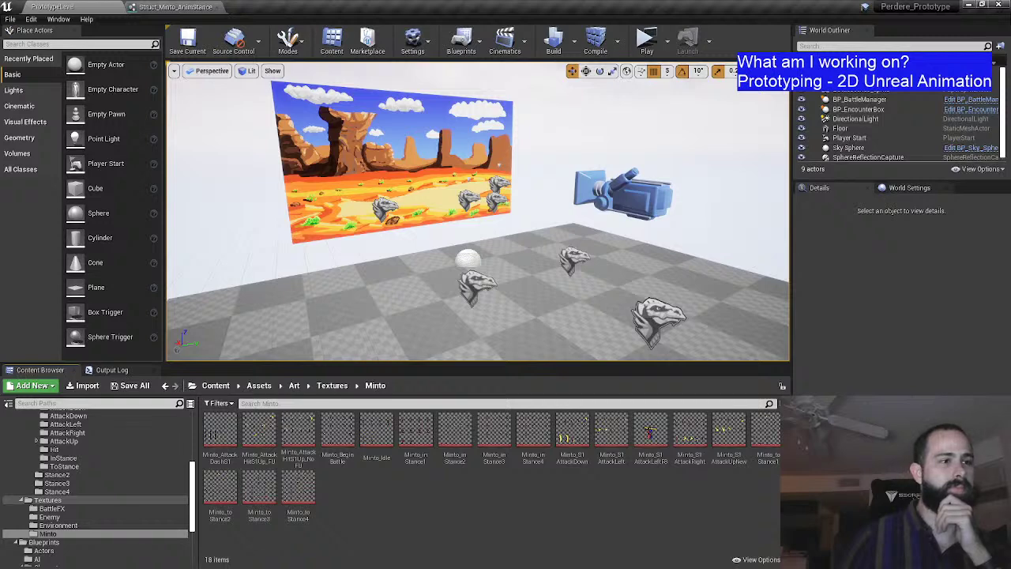
Step: Switch to Aseprite and open Minto_AttackBlockS1Up_NoFU.aseprite from the Update072021 folder
{"action": "key", "text": "alt+Tab"}
{"action": "left_click", "coordinate": [162, 31]}
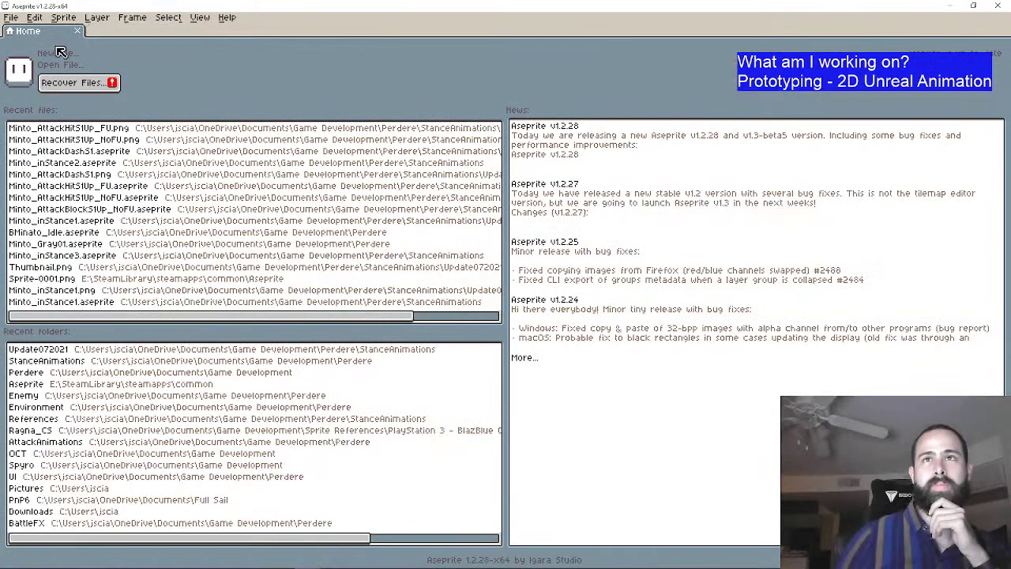
{"action": "left_click", "coordinate": [53, 65]}
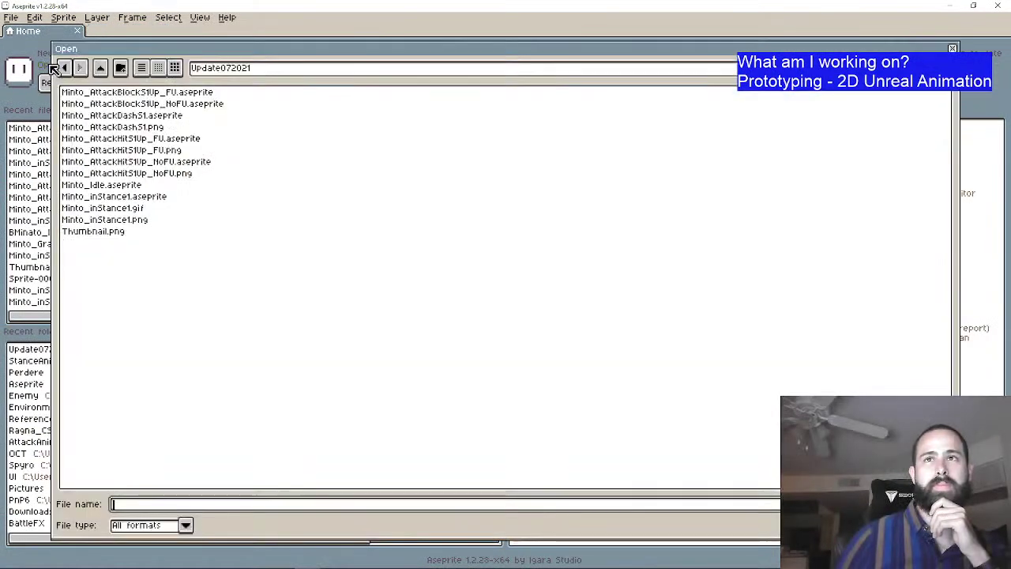
{"action": "double_click", "coordinate": [222, 103]}
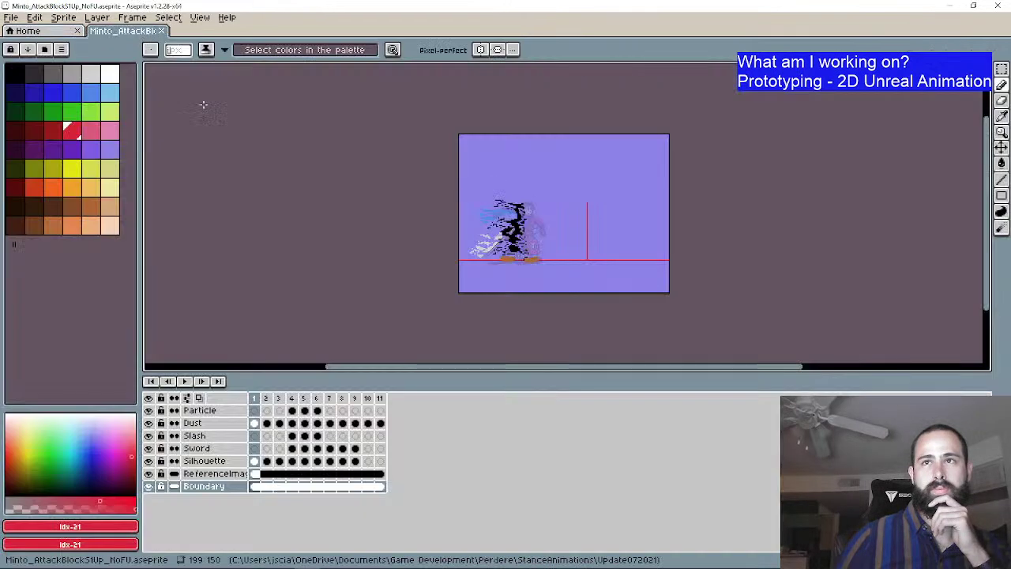
Step: Open Minto_AttackBlockS1Up_FU.aseprite from the same folder as a second sprite
{"action": "left_click", "coordinate": [21, 32]}
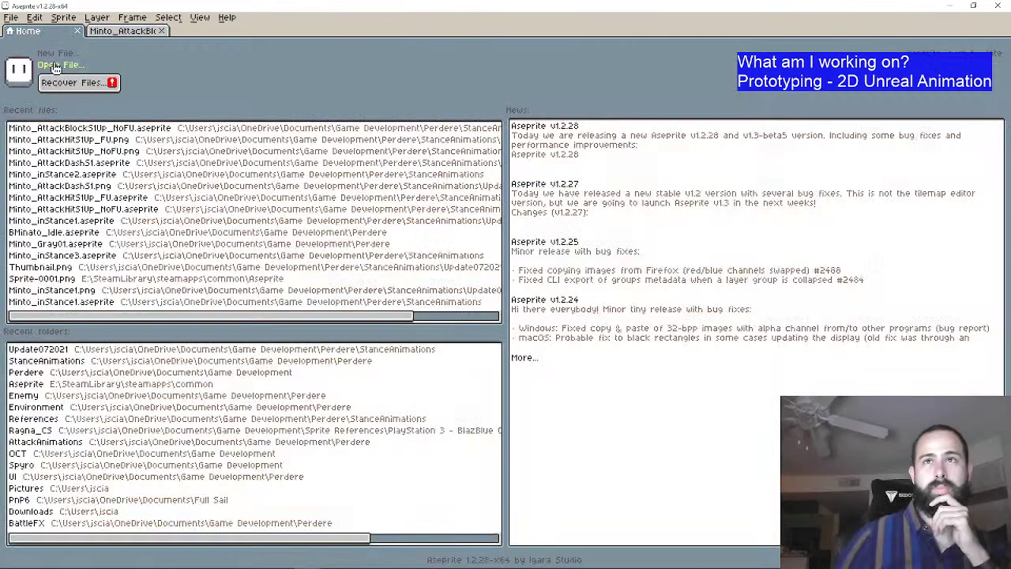
{"action": "left_click", "coordinate": [53, 65]}
{"action": "double_click", "coordinate": [174, 93]}
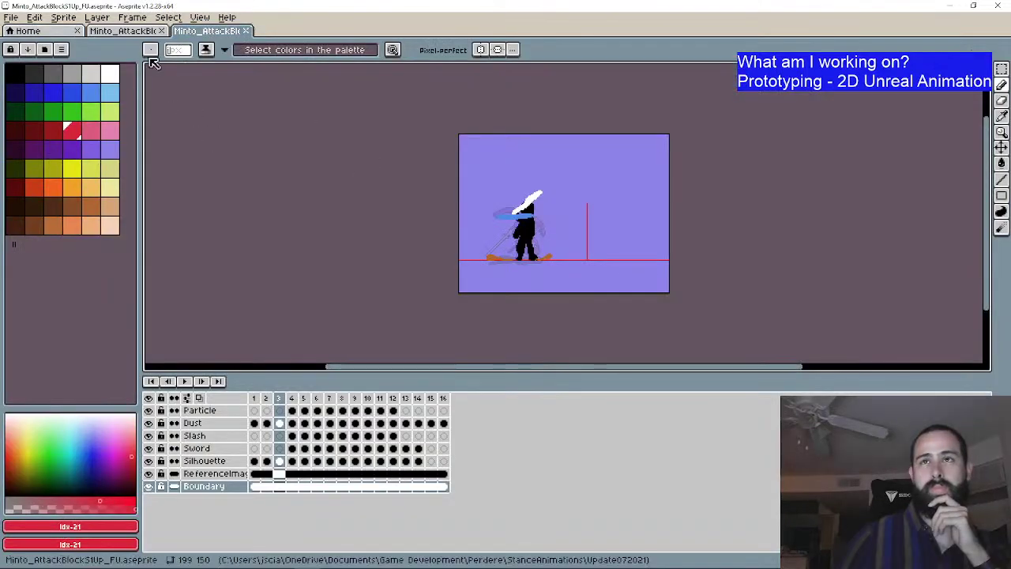
Step: Hide the Boundary and reference image layers in both the NoFU and FU attack-block sprites
{"action": "left_click", "coordinate": [123, 31]}
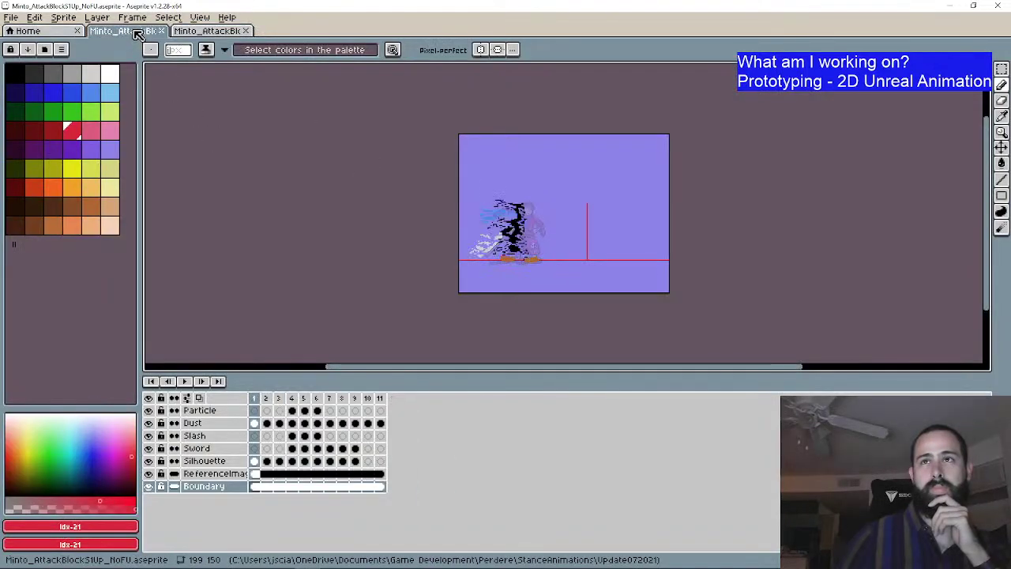
{"action": "left_click", "coordinate": [149, 486]}
{"action": "left_click", "coordinate": [207, 31]}
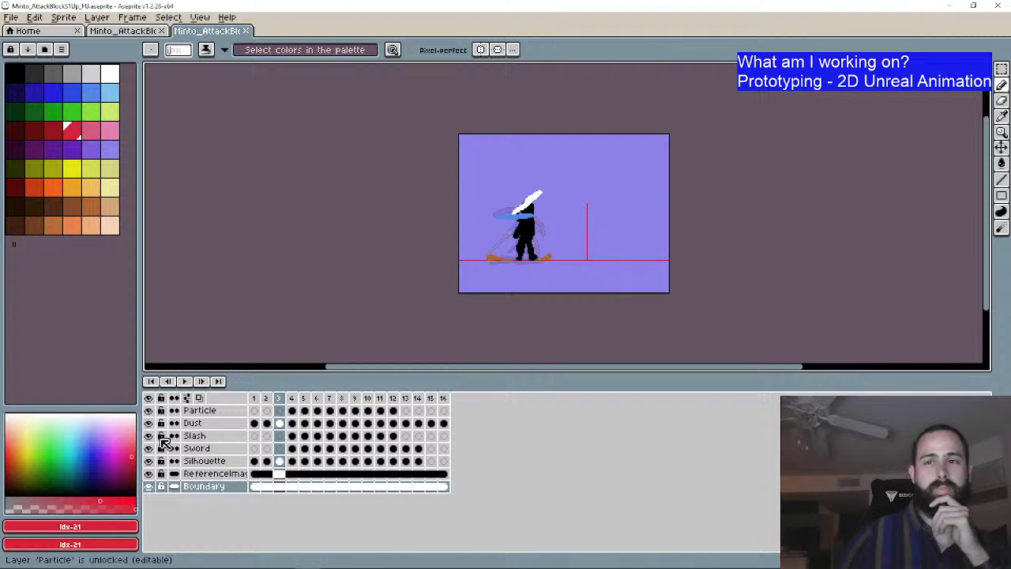
{"action": "left_click", "coordinate": [149, 486]}
Step: Preview the Minto_AttackBlockS1Up_NoFU animation and switch back to the Minto_AttackBlockS1Up_FU sprite
{"action": "left_click", "coordinate": [123, 31]}
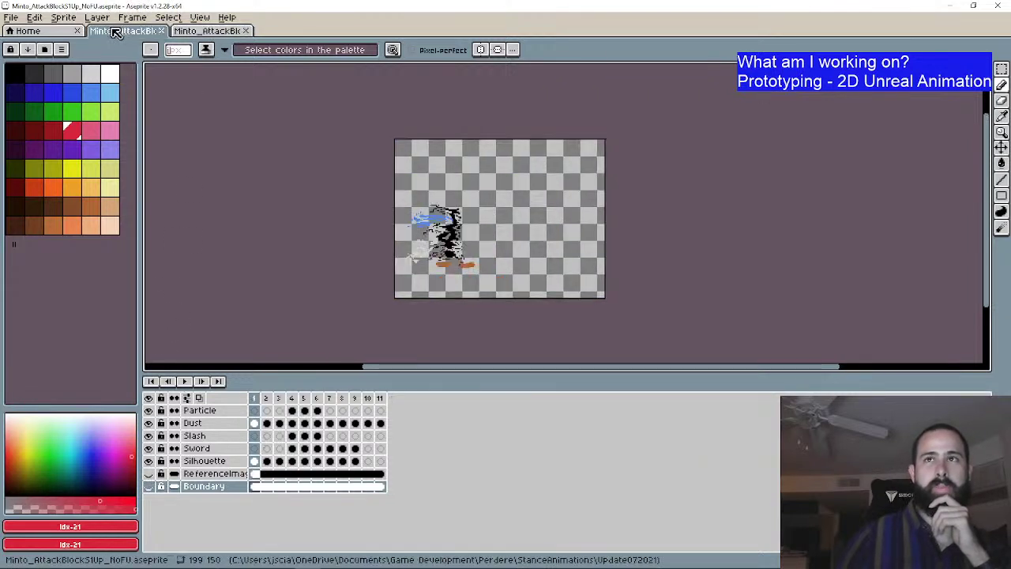
{"action": "left_click", "coordinate": [186, 381]}
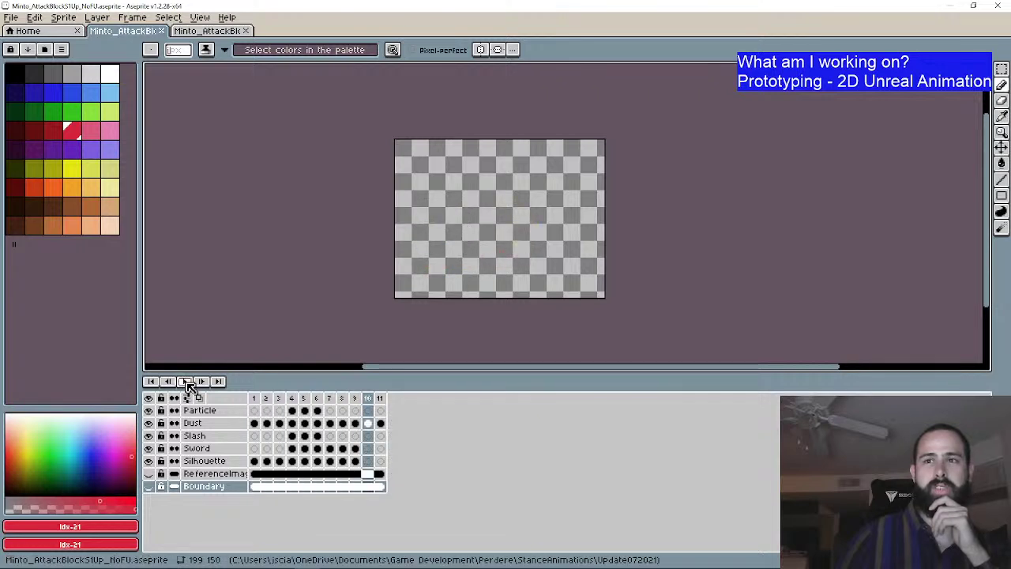
{"action": "left_click", "coordinate": [207, 30]}
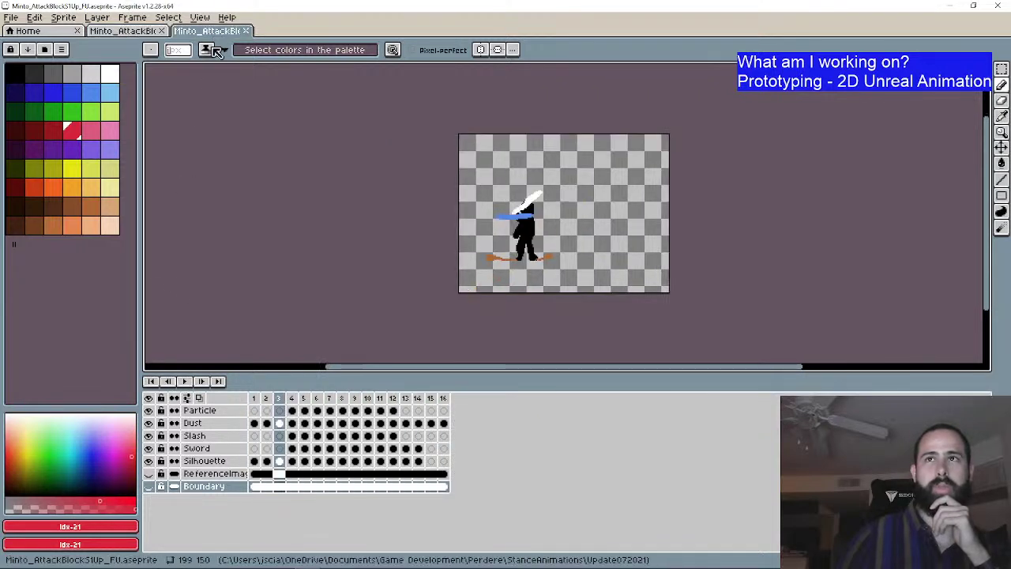
Step: Preview the Minto_AttackBlockS1Up_FU animation, then export it as the sprite sheet Minto_AttackBlockS1Up_FU.png and close the sprite
{"action": "left_click", "coordinate": [184, 383]}
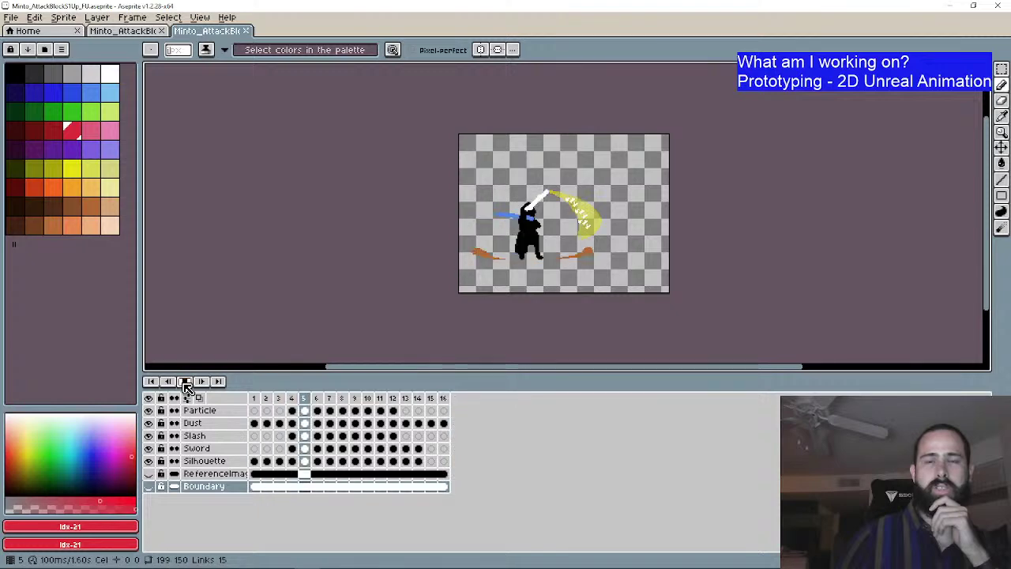
{"action": "left_click", "coordinate": [185, 382]}
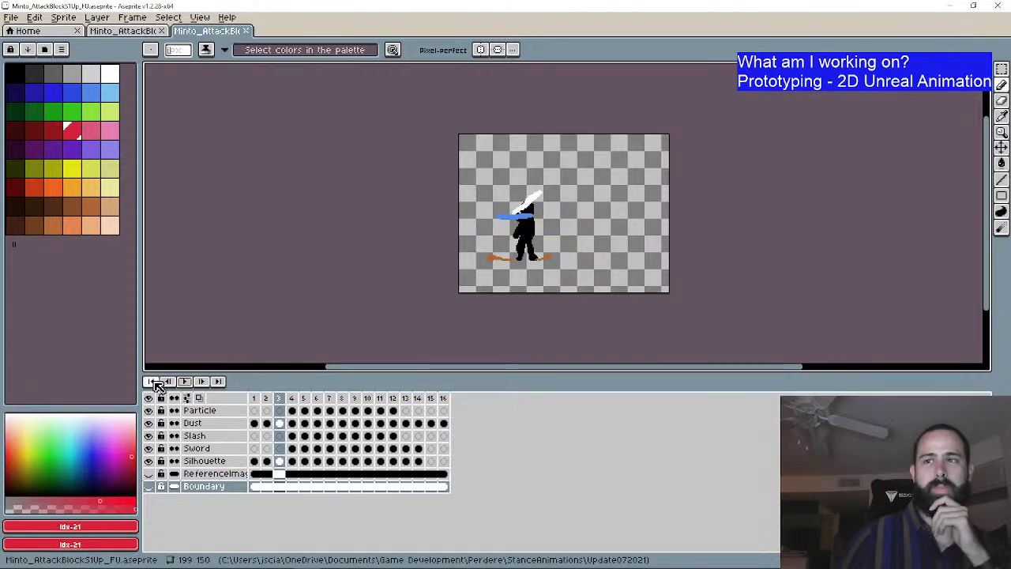
{"action": "left_click", "coordinate": [11, 17]}
{"action": "left_click", "coordinate": [26, 147]}
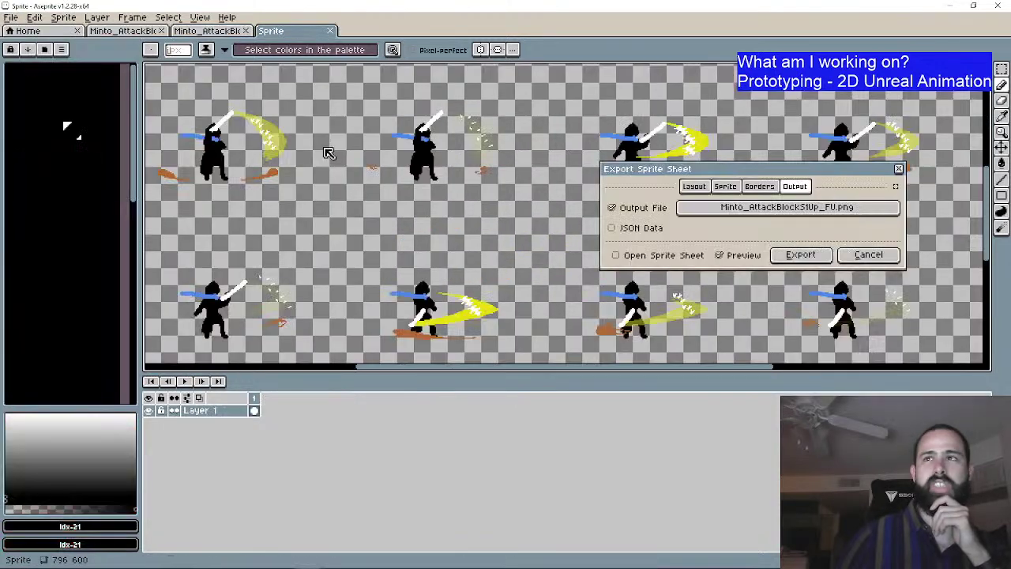
{"action": "scroll", "coordinate": [472, 231], "scroll_direction": "down", "scroll_amount": 3}
{"action": "scroll", "coordinate": [527, 234], "scroll_direction": "up", "scroll_amount": 1}
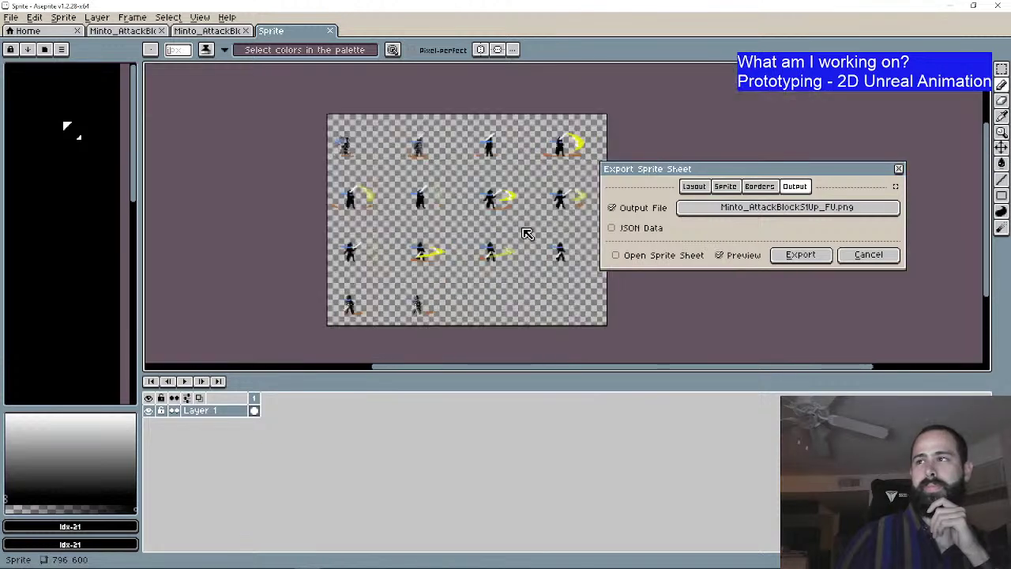
{"action": "left_click", "coordinate": [817, 257]}
{"action": "left_click", "coordinate": [246, 30]}
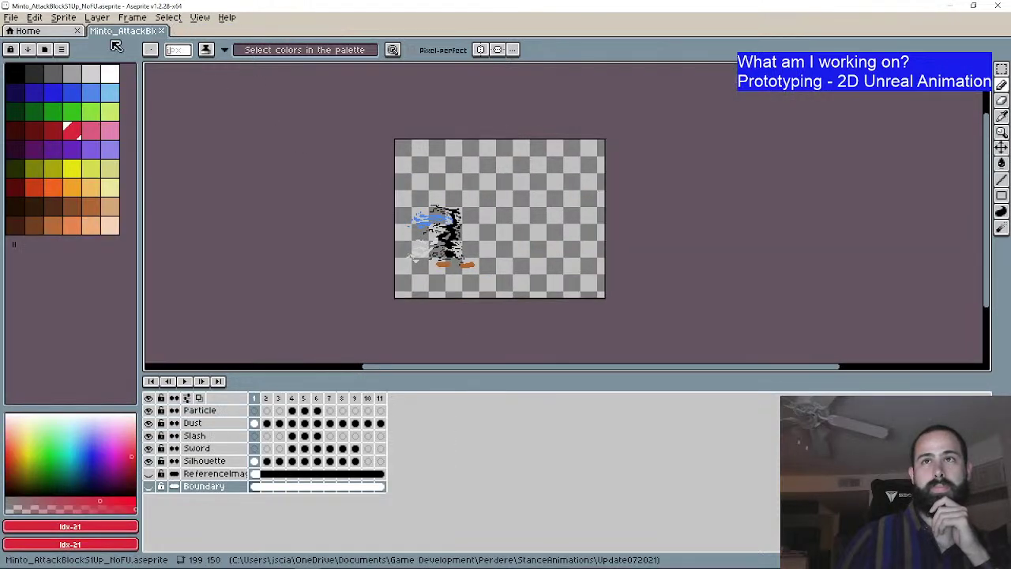
Step: Export Minto_AttackBlockS1Up_NoFU as the sprite sheet Minto_AttackBlockS1Up_NoFU.png and close the sprite
{"action": "left_click", "coordinate": [11, 16]}
{"action": "left_click", "coordinate": [57, 145]}
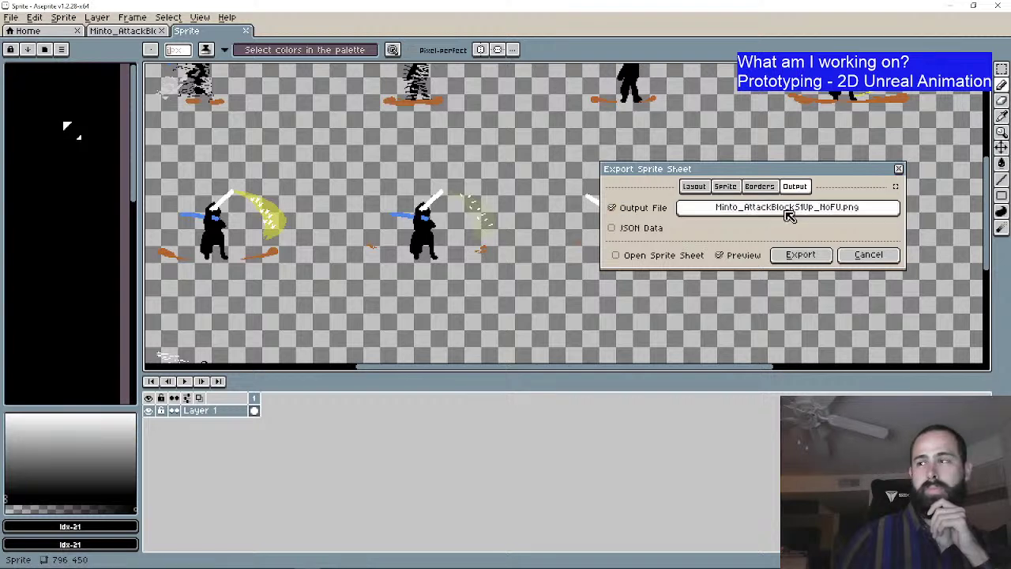
{"action": "left_click", "coordinate": [802, 256]}
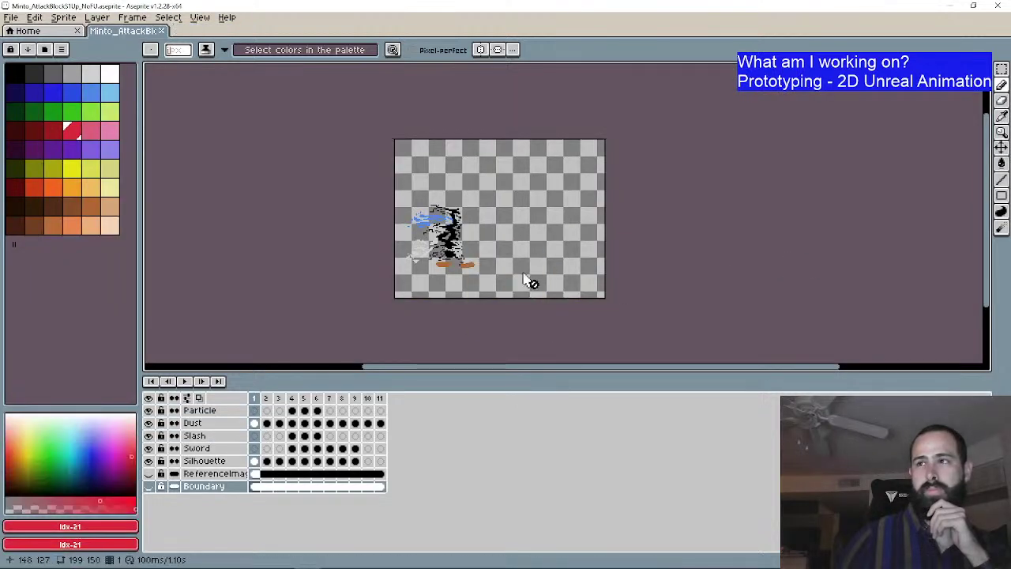
{"action": "left_click", "coordinate": [162, 31]}
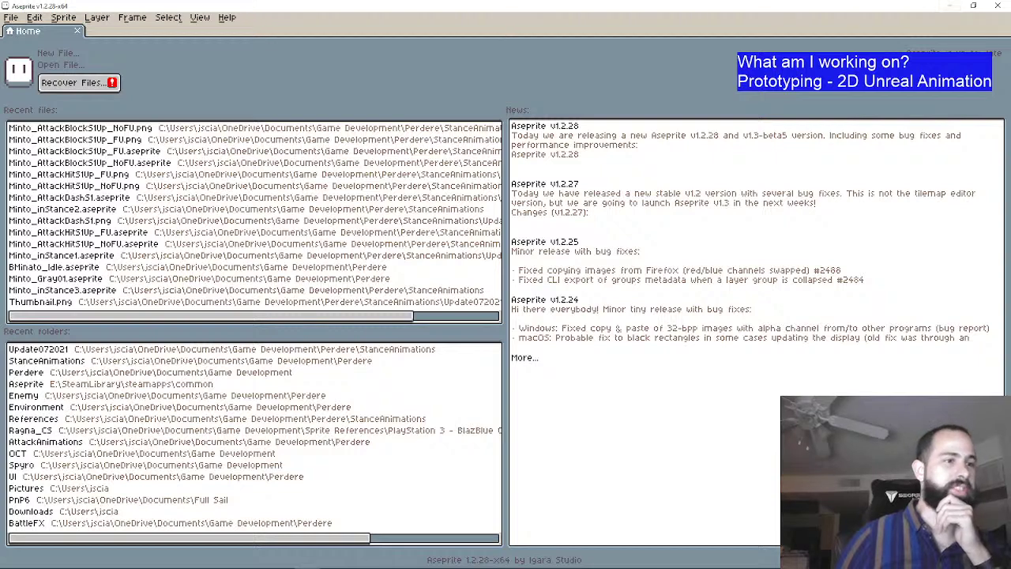
Step: Switch to Unreal and import Minto_AttackBlockS1Up_FU.png into the Textures > Minto folder
{"action": "left_click", "coordinate": [950, 6]}
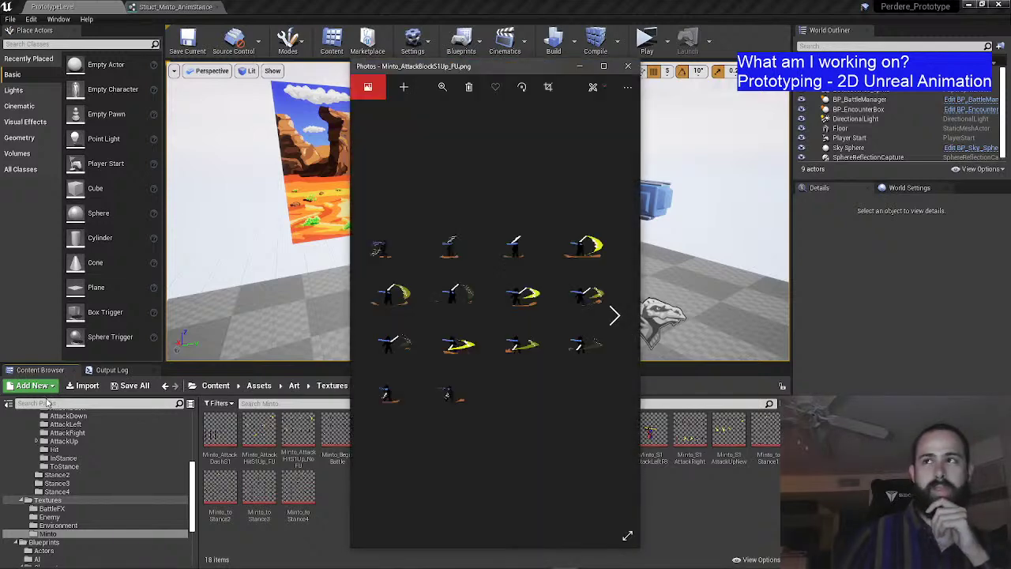
{"action": "left_click", "coordinate": [628, 66]}
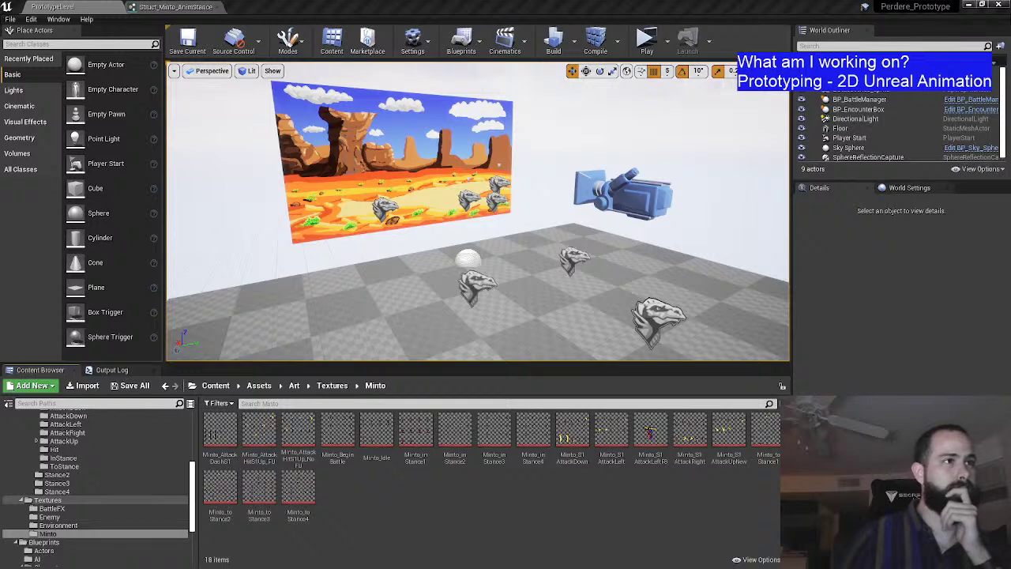
{"action": "left_click_drag", "start_coordinate": [355, 503], "coordinate": [360, 484]}
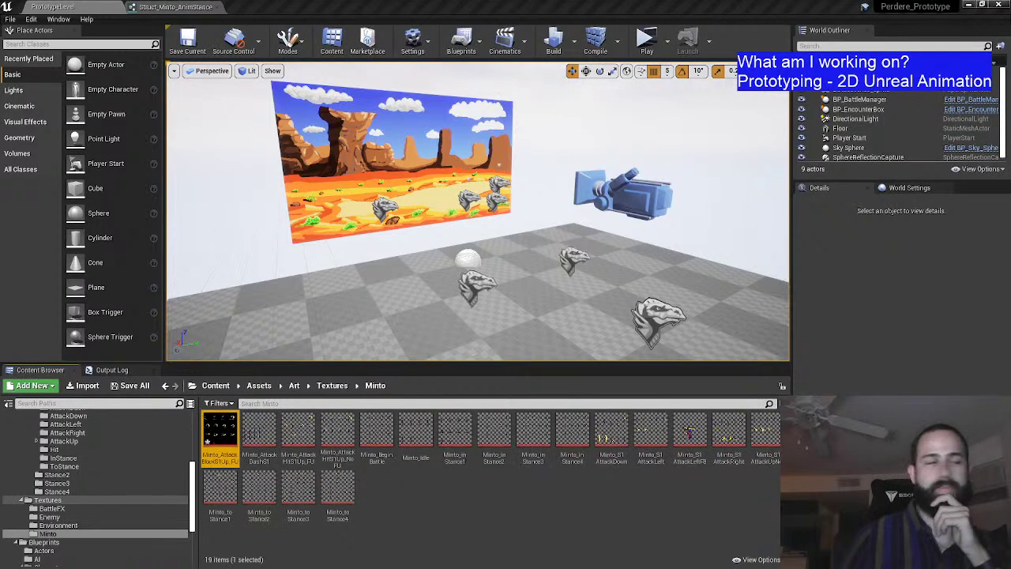
Step: Switch to Aseprite, look over the exported Minto_AttackBlockS1Up_NoFU.png sheet and close it
{"action": "key", "text": "alt+Tab"}
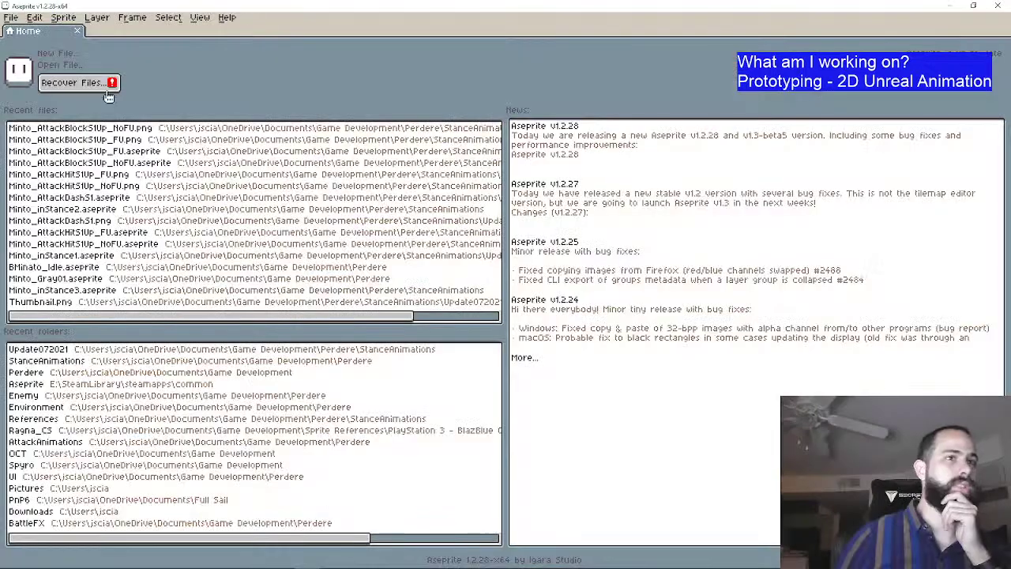
{"action": "left_click", "coordinate": [150, 128]}
{"action": "scroll", "coordinate": [204, 122], "scroll_direction": "up", "scroll_amount": 3}
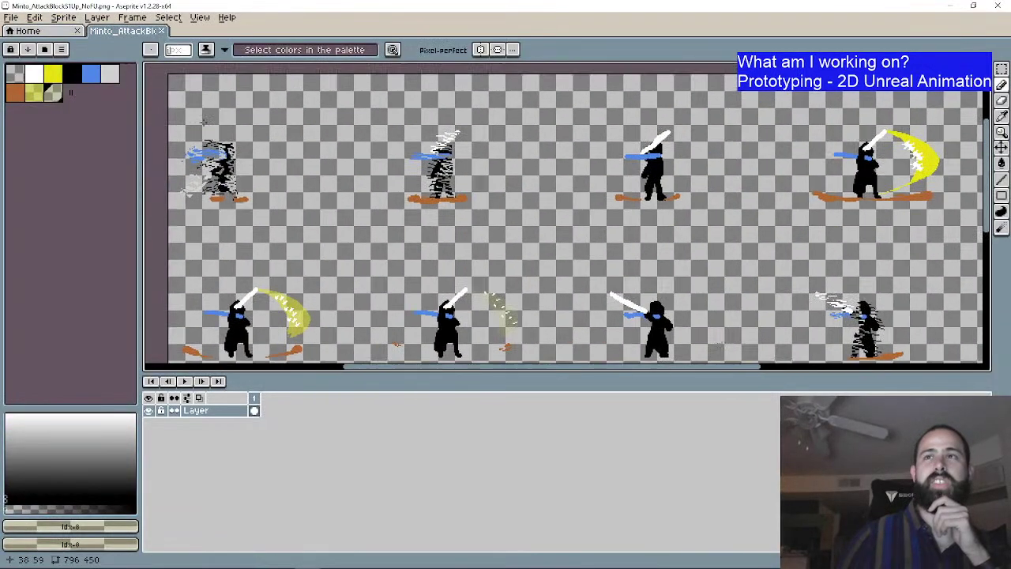
{"action": "left_click", "coordinate": [161, 31]}
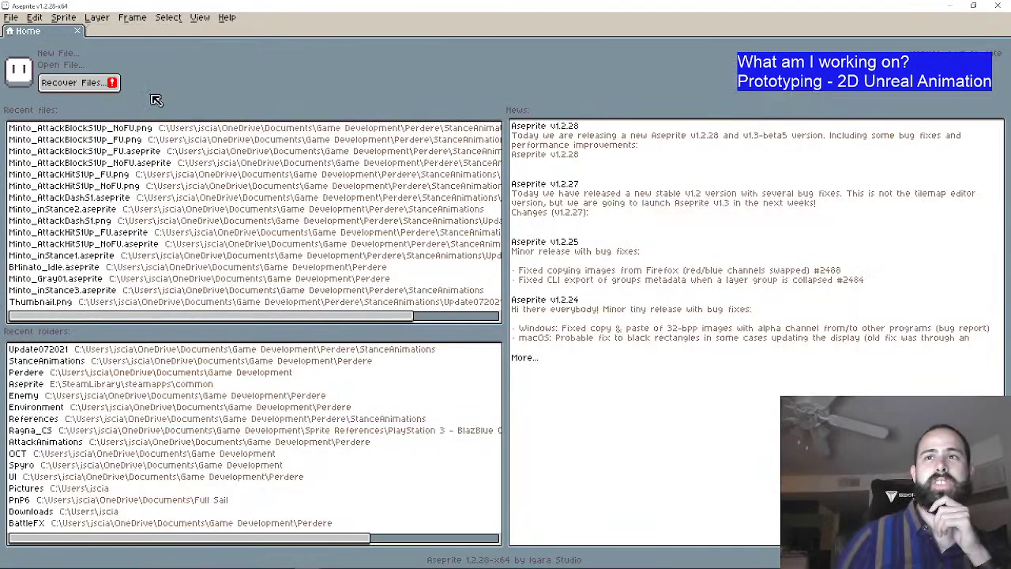
Step: Open Minto_AttackBlockS1Up_FU.aseprite with its ReferenceImage and Boundary layers hidden and check its canvas size
{"action": "left_click", "coordinate": [154, 150]}
{"action": "left_click", "coordinate": [149, 473]}
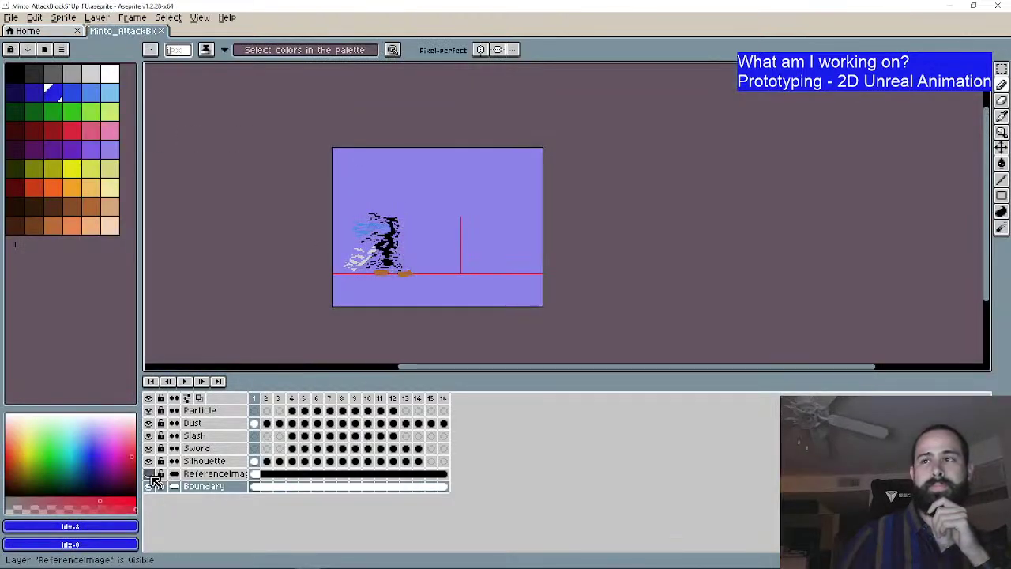
{"action": "left_click", "coordinate": [148, 485]}
{"action": "left_click", "coordinate": [35, 16]}
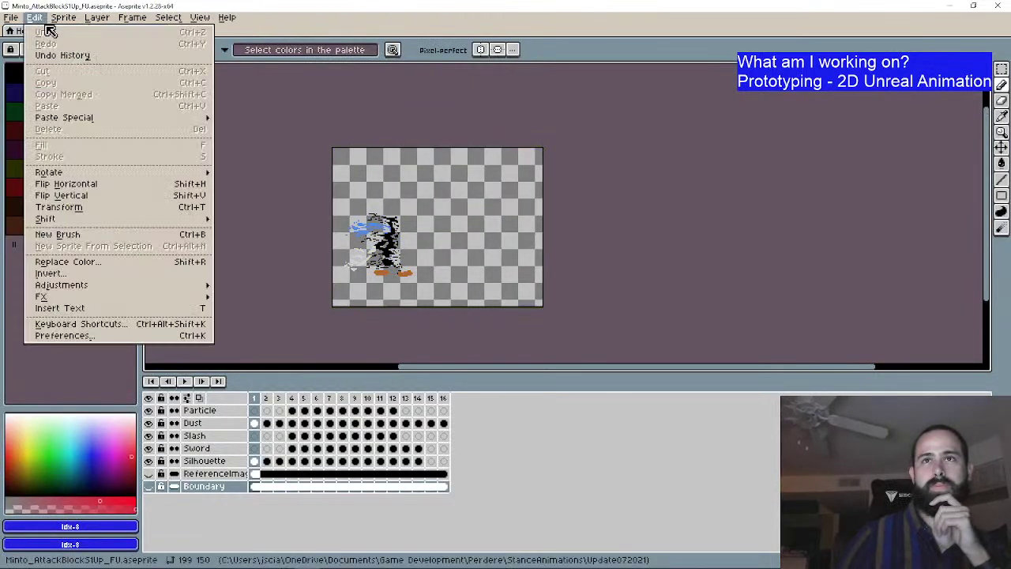
{"action": "mouse_move", "coordinate": [63, 17]}
{"action": "left_click", "coordinate": [83, 87]}
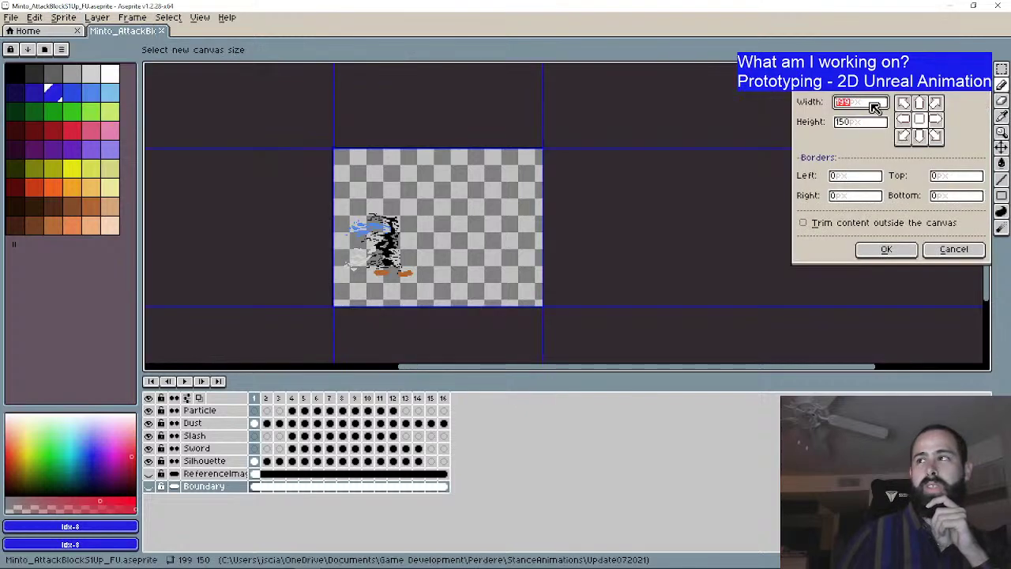
{"action": "left_click", "coordinate": [953, 246]}
Step: Open Minto_AttackBlockS1Up_NoFU.aseprite with its ReferenceImage and Boundary layers hidden and check its canvas size
{"action": "left_click", "coordinate": [27, 31]}
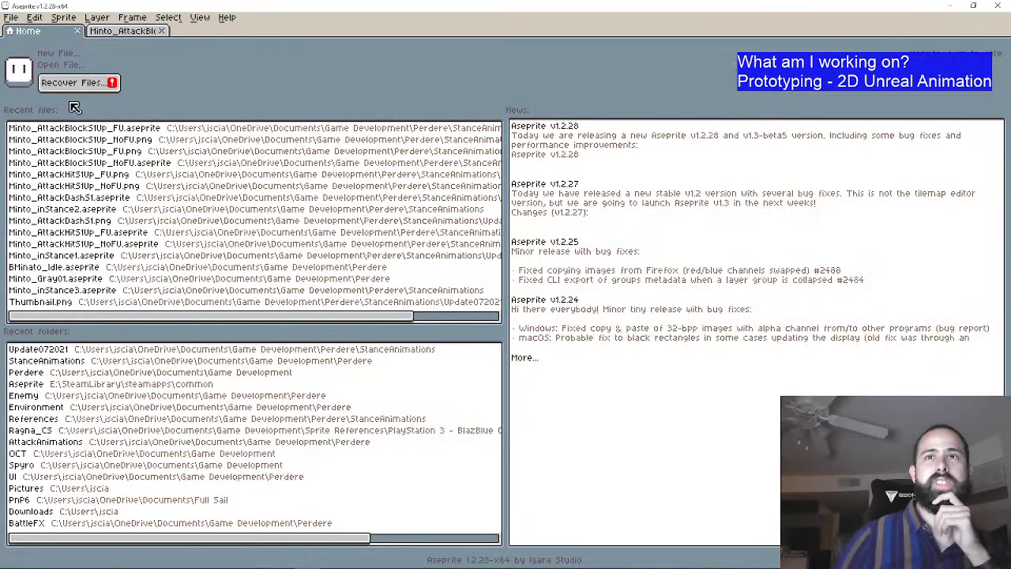
{"action": "left_click", "coordinate": [118, 162]}
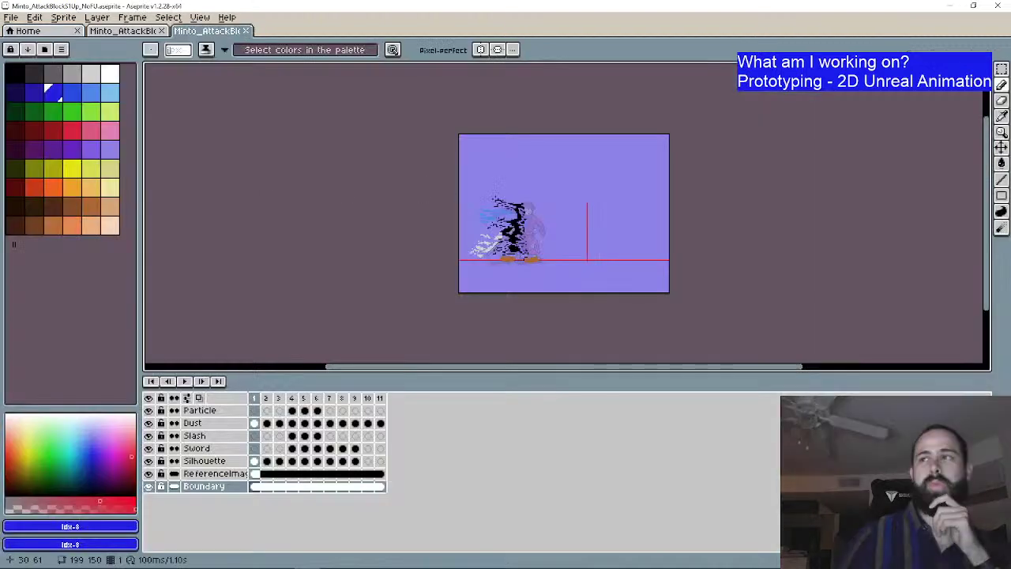
{"action": "left_click", "coordinate": [148, 473]}
{"action": "left_click", "coordinate": [148, 486]}
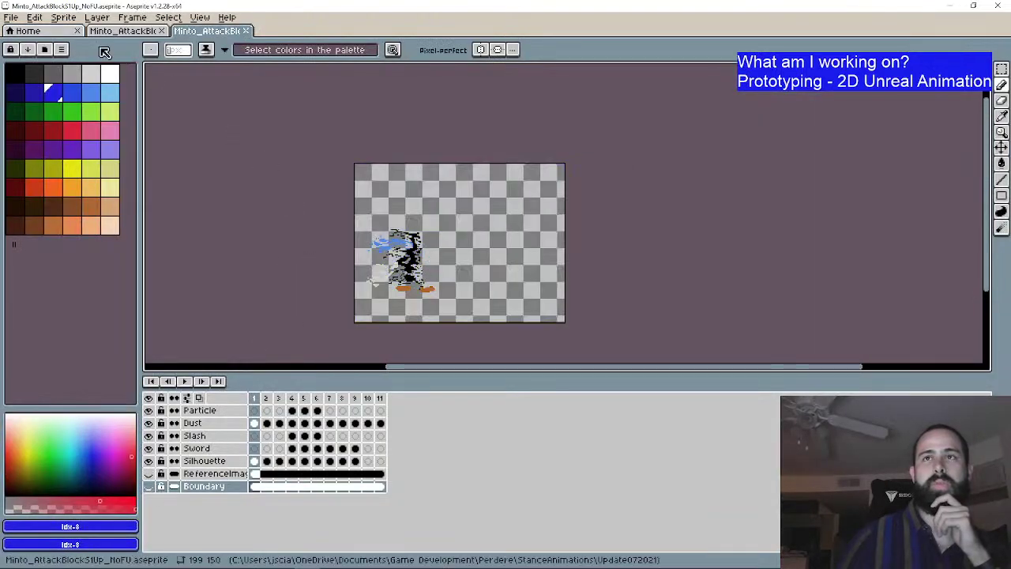
{"action": "left_click", "coordinate": [63, 17]}
{"action": "left_click", "coordinate": [79, 87]}
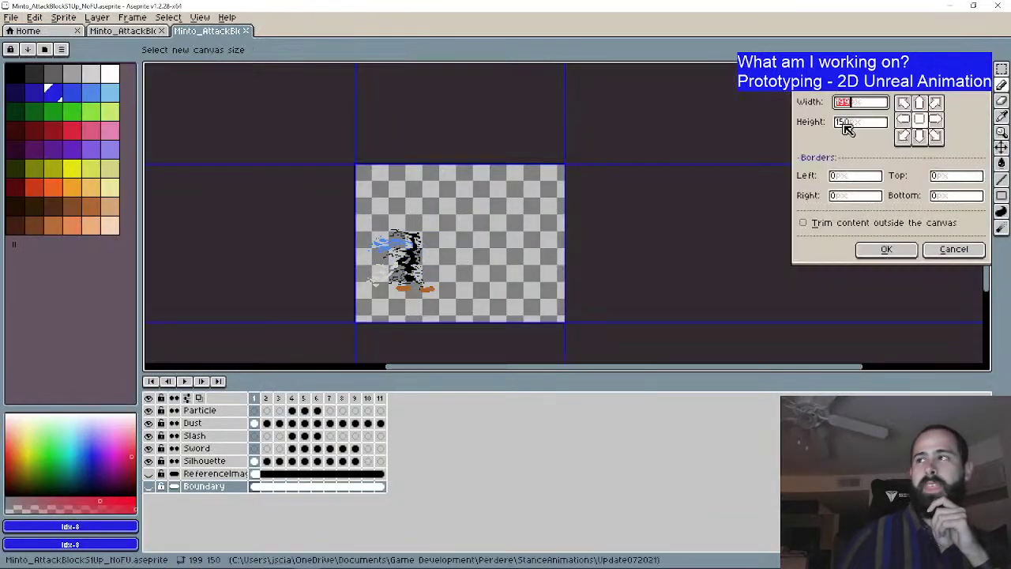
{"action": "left_click", "coordinate": [949, 245]}
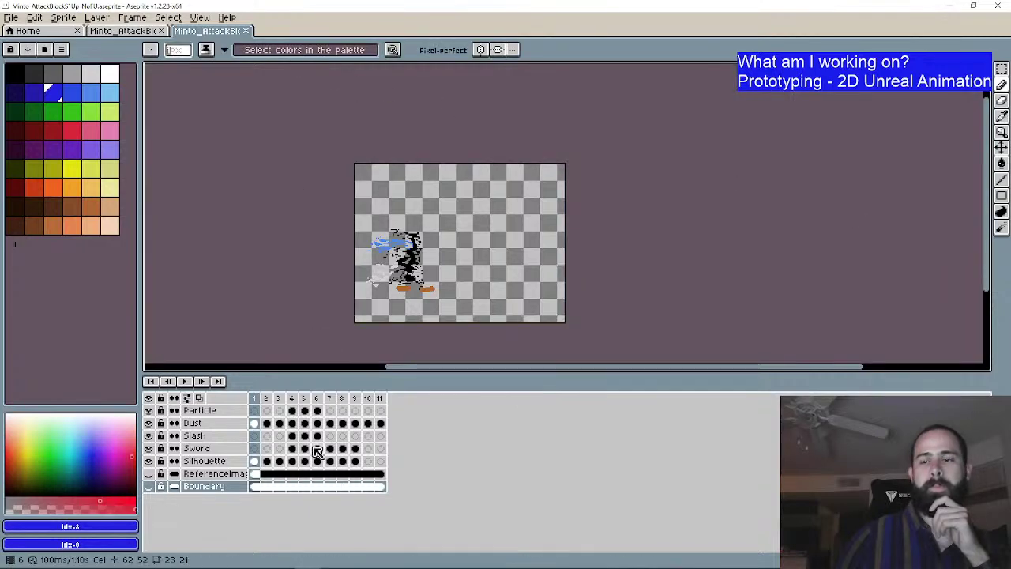
Step: Switch to Unreal and apply the Paper2D texture settings to the Minto_AttackBlockS1Up_FU texture
{"action": "key", "text": "alt+Tab"}
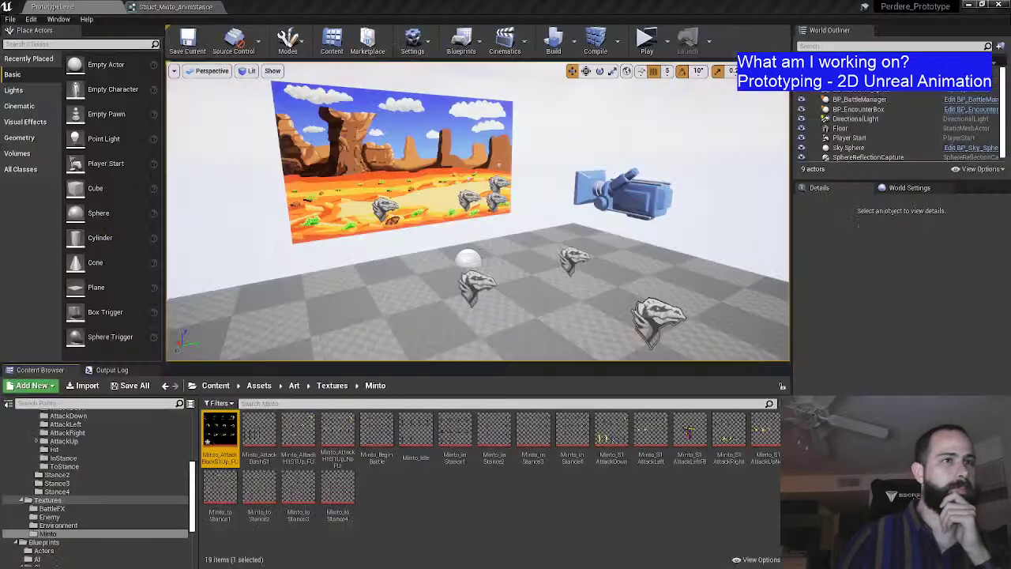
{"action": "right_click", "coordinate": [220, 435]}
{"action": "mouse_move", "coordinate": [331, 129]}
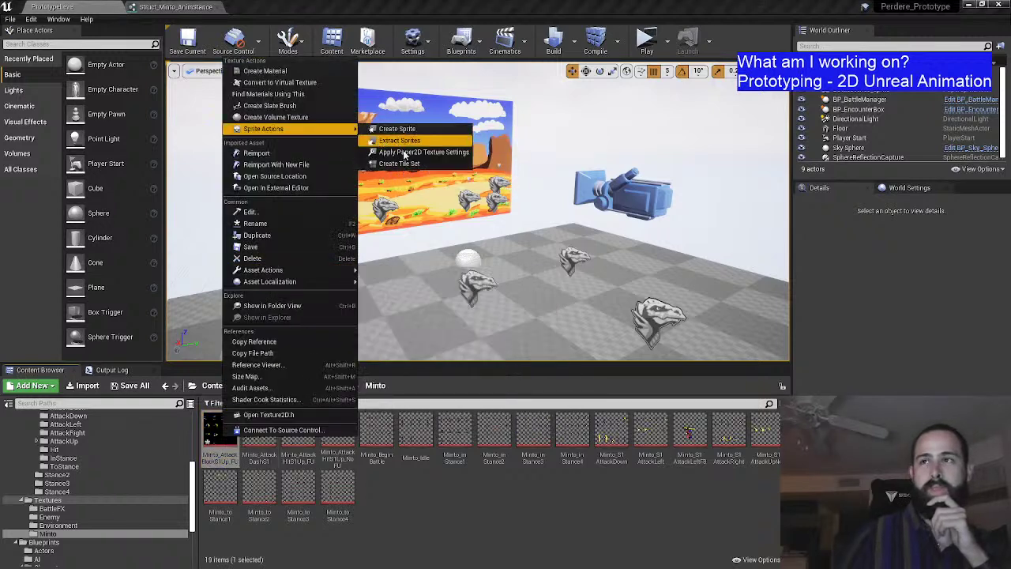
{"action": "left_click", "coordinate": [220, 434]}
Step: Extract sprites from the Minto_AttackBlockS1Up_FU texture in Grid mode with a cell width of 199 and a cell height of 150
{"action": "right_click", "coordinate": [220, 435]}
{"action": "mouse_move", "coordinate": [316, 130]}
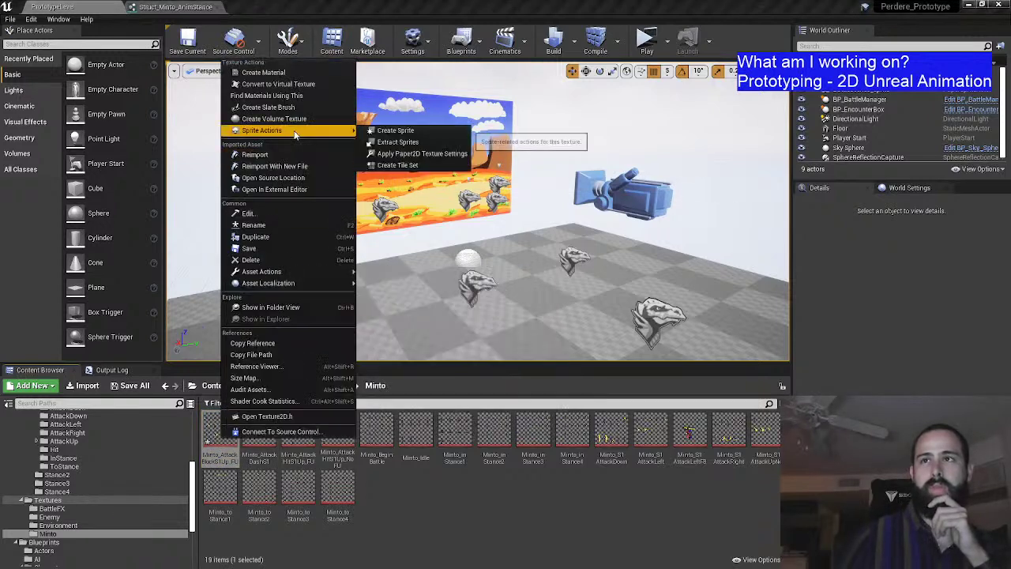
{"action": "left_click", "coordinate": [395, 149]}
{"action": "left_click", "coordinate": [657, 132]}
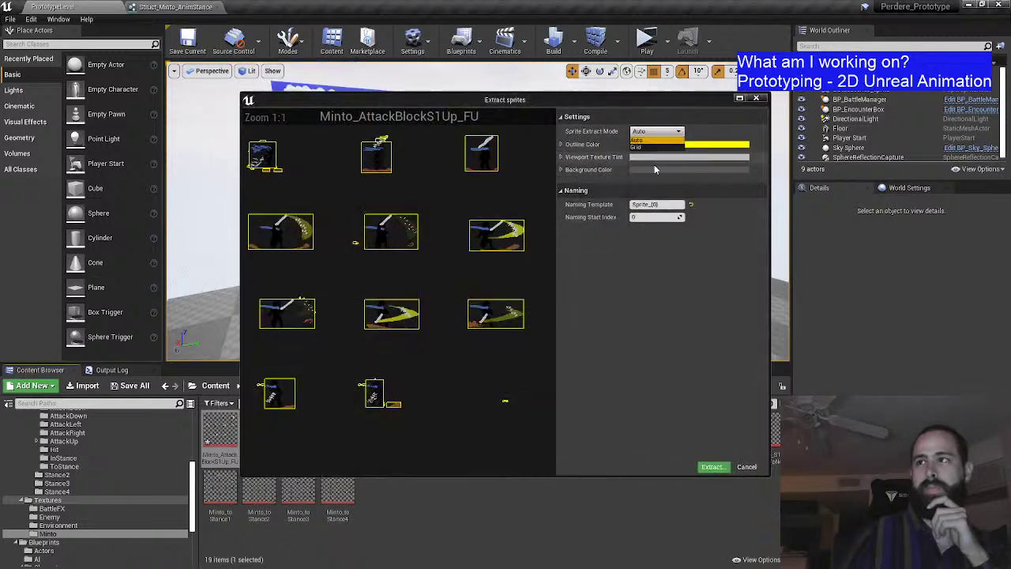
{"action": "left_click", "coordinate": [654, 156]}
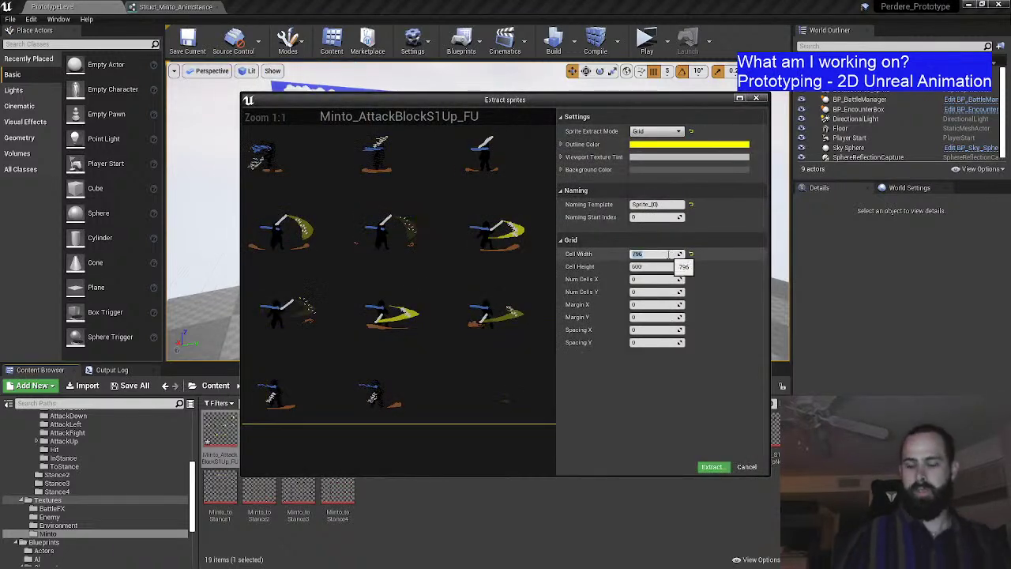
{"action": "key", "text": "Tab"}
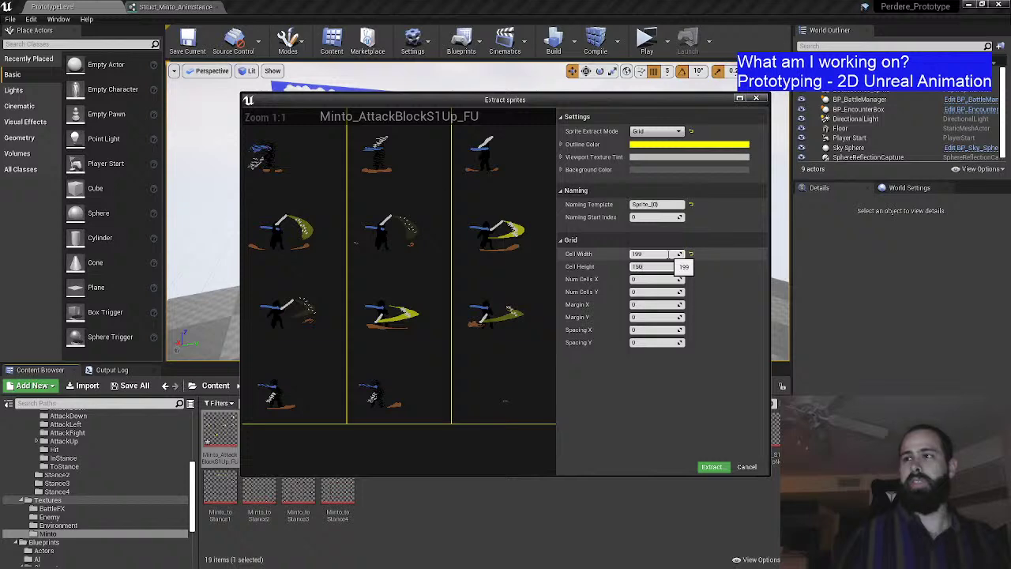
{"action": "type", "text": "150"}
{"action": "key", "text": "Return"}
{"action": "left_click", "coordinate": [715, 467]}
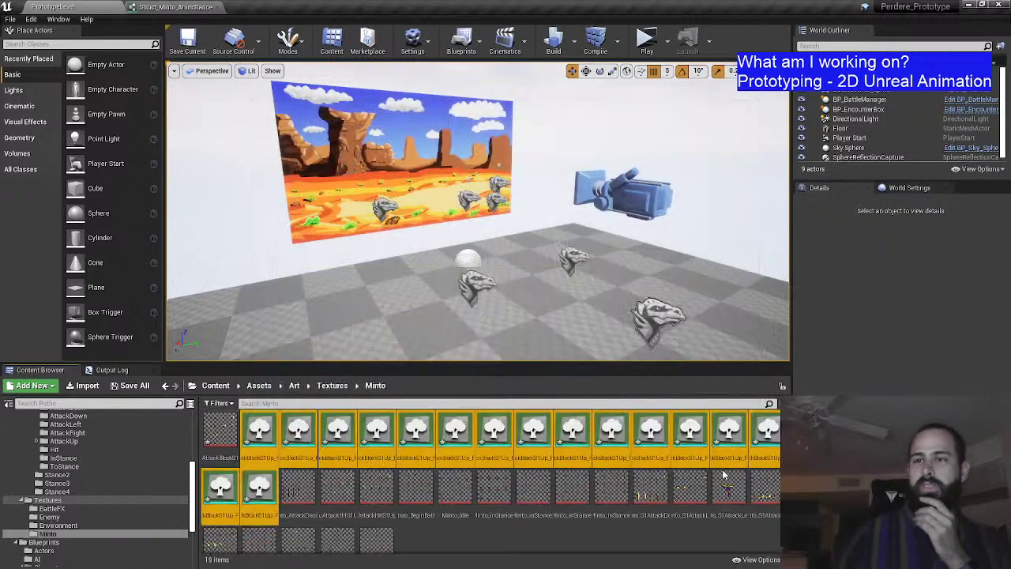
Step: Create a flipbook from the extracted sprites and name it FB_Minto_AttackBlockS1Up_FU
{"action": "right_click", "coordinate": [265, 439]}
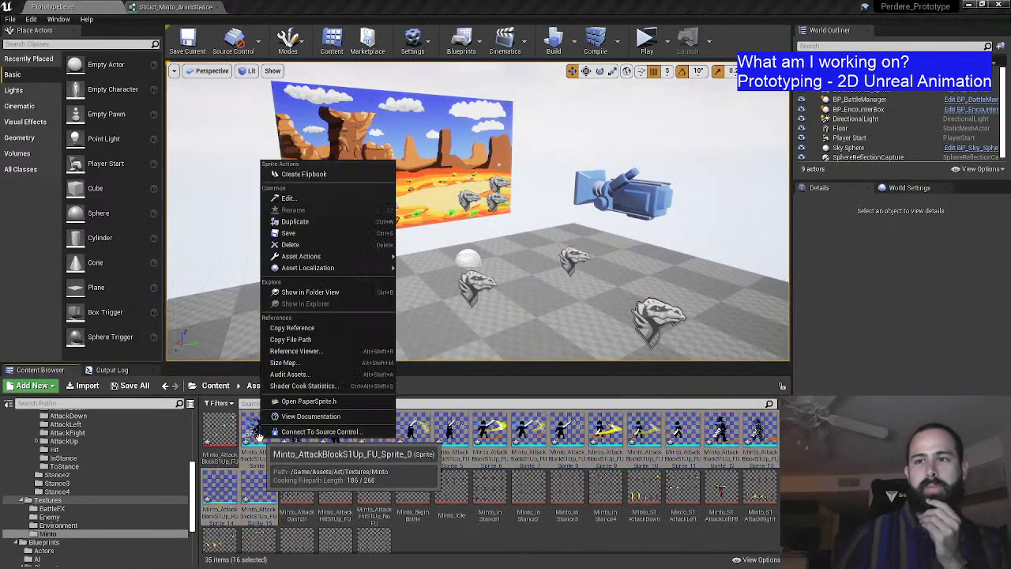
{"action": "left_click", "coordinate": [324, 171]}
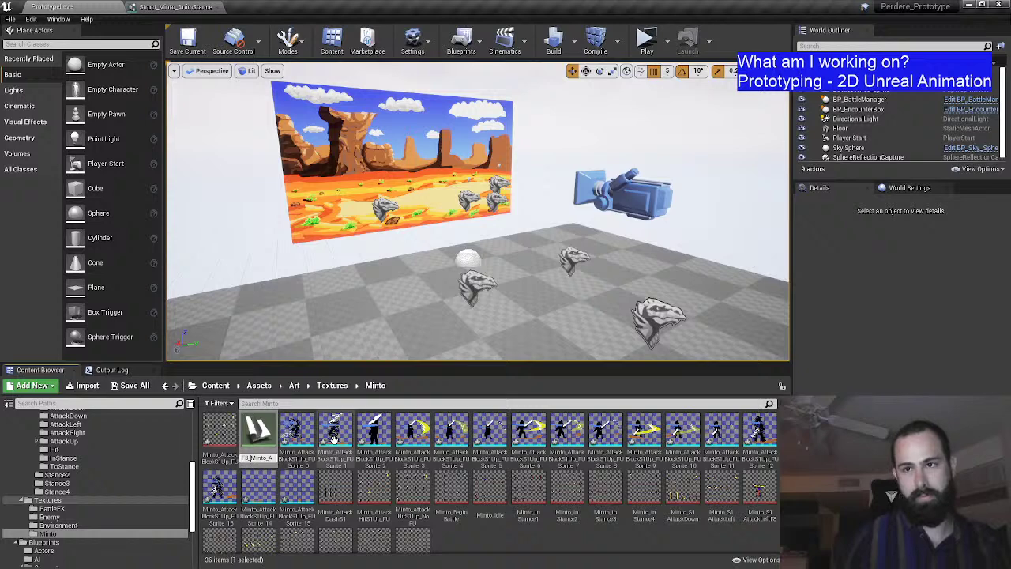
{"action": "key", "text": "Return"}
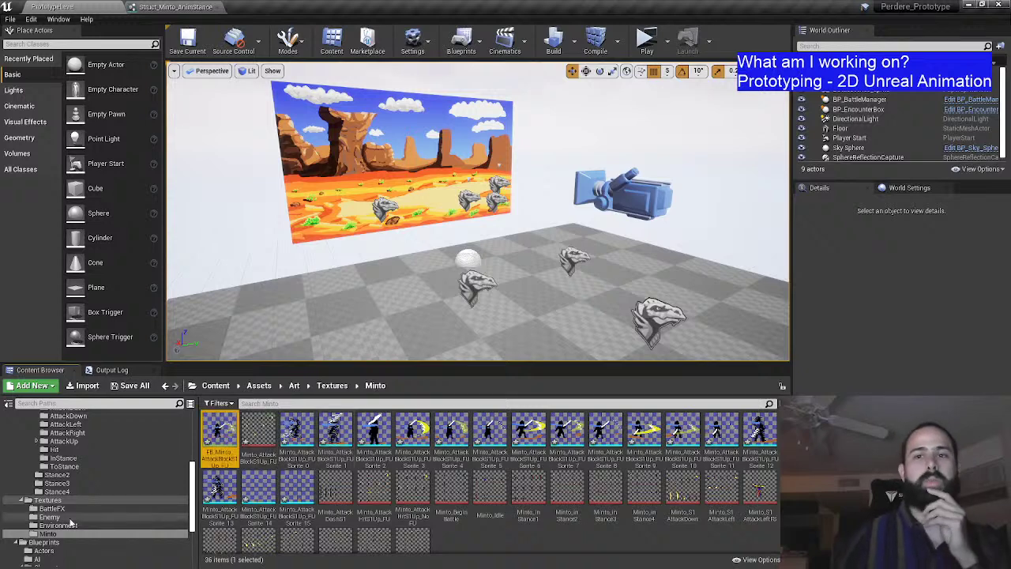
Step: Move the FB_Minto_AttackBlockS1Up_FU flipbook into the Minto folder under Flipbooks
{"action": "scroll", "coordinate": [131, 467], "scroll_direction": "up", "scroll_amount": 4}
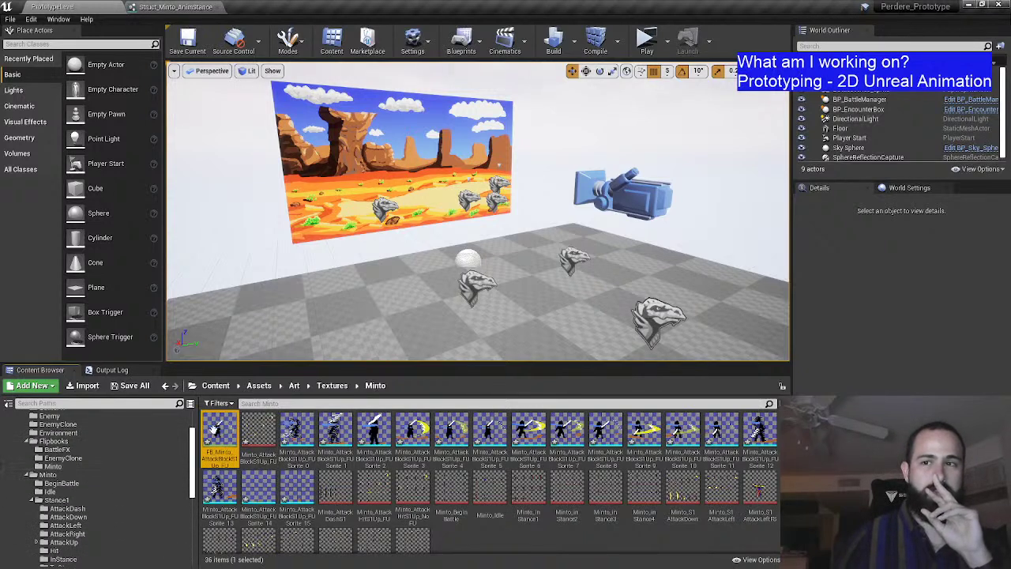
{"action": "left_click_drag", "start_coordinate": [219, 434], "coordinate": [62, 467]}
{"action": "left_click", "coordinate": [89, 483]}
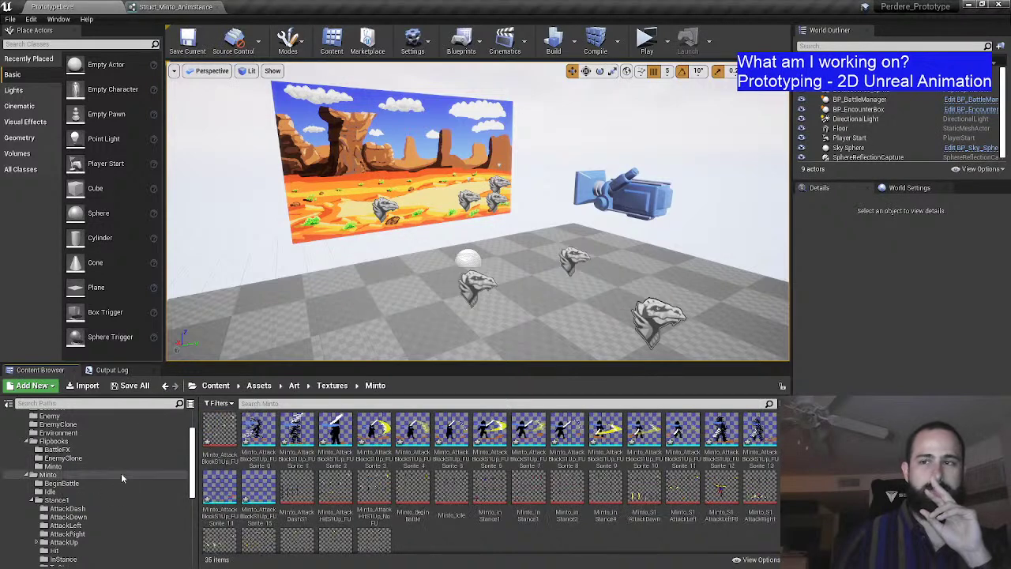
Step: Move all Minto_AttackBlockS1Up_FU sprites from the Minto textures folder into the FU folder under Stance1's AttackUp
{"action": "left_click", "coordinate": [258, 490], "text": "shift"}
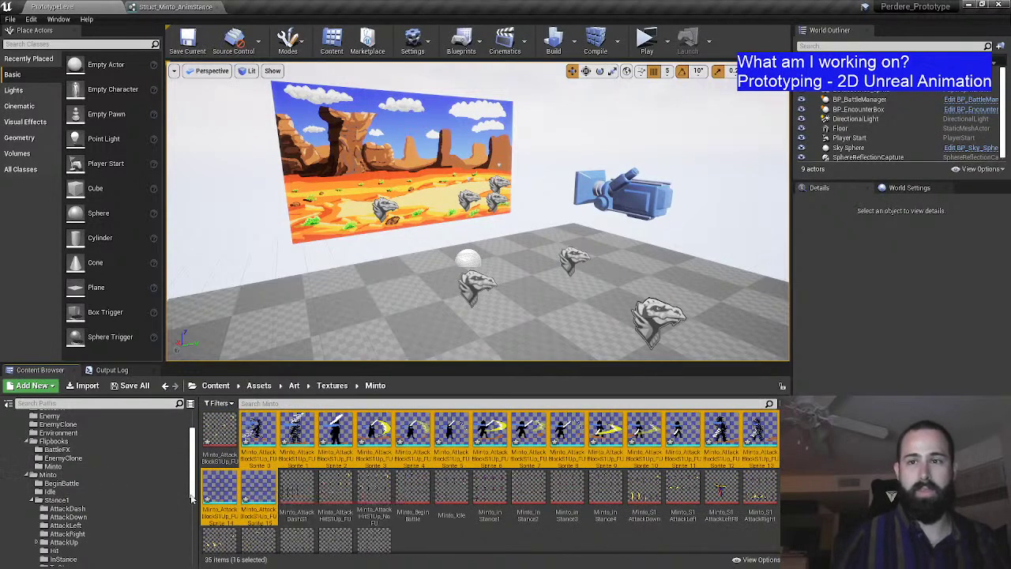
{"action": "scroll", "coordinate": [119, 489], "scroll_direction": "down", "scroll_amount": 2}
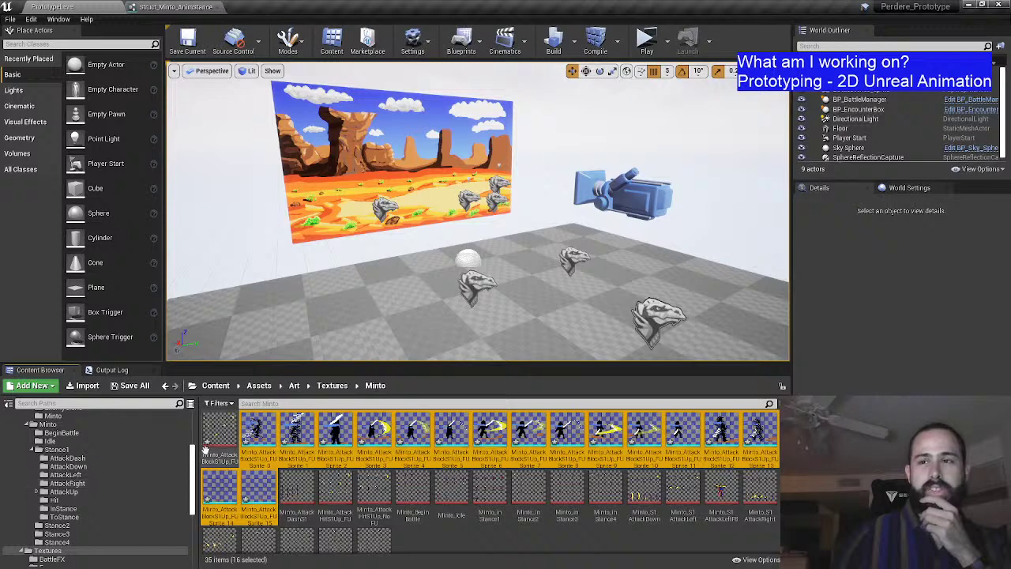
{"action": "double_click", "coordinate": [119, 491]}
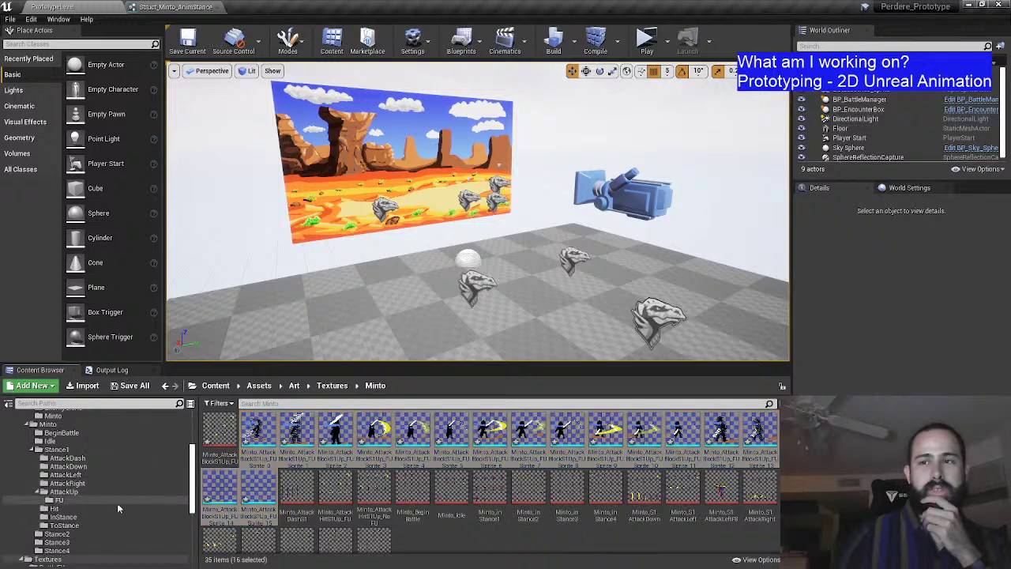
{"action": "left_click_drag", "start_coordinate": [294, 435], "coordinate": [62, 501]}
{"action": "left_click", "coordinate": [100, 515]}
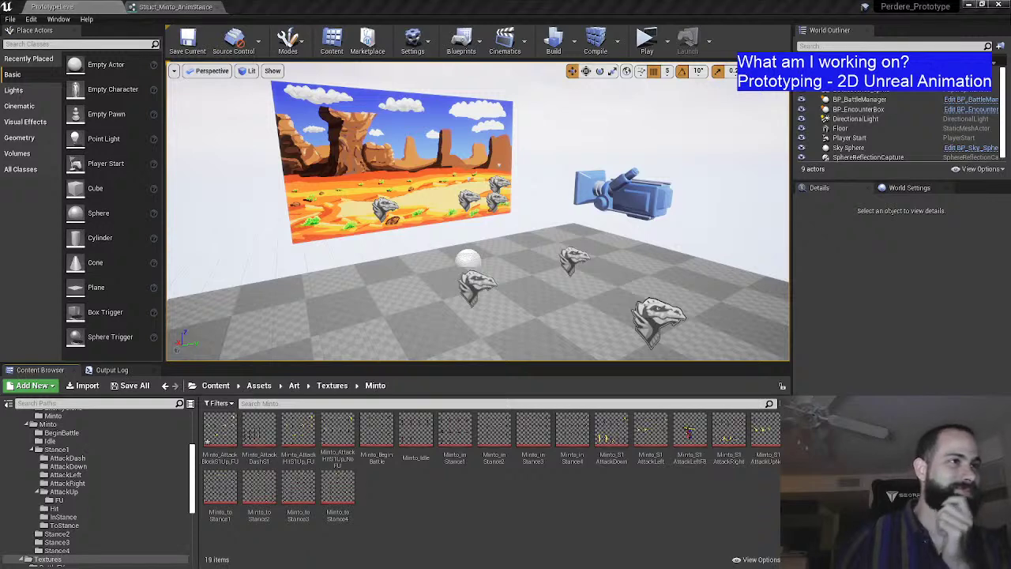
Step: Import the Minto_AttackBlockS1Up_NoFU texture into the Minto textures folder and apply the Paper2D texture settings to it
{"action": "left_click_drag", "start_coordinate": [426, 487], "coordinate": [424, 484]}
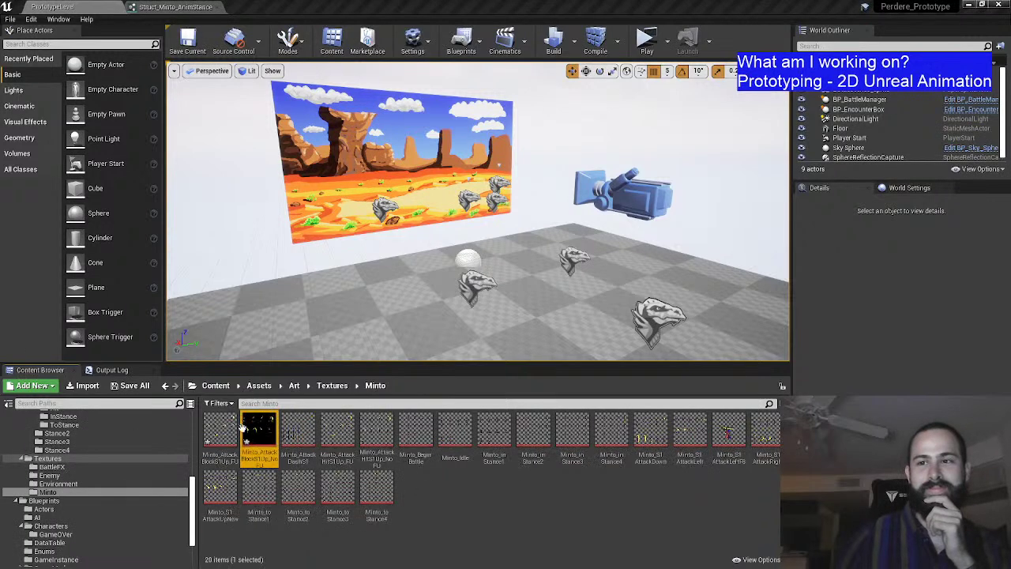
{"action": "right_click", "coordinate": [255, 428]}
{"action": "mouse_move", "coordinate": [357, 124]}
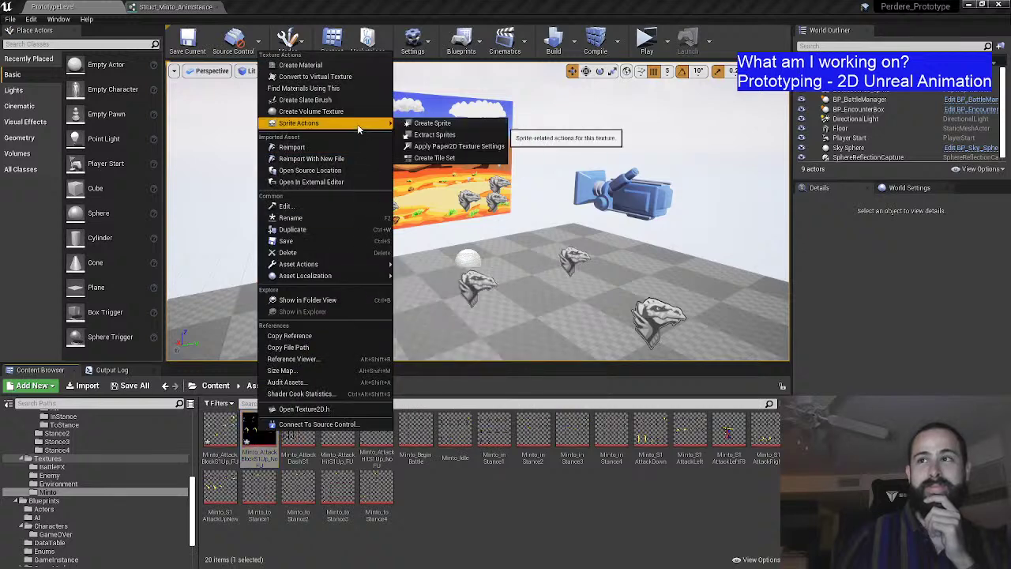
{"action": "left_click", "coordinate": [448, 145]}
Step: Extract sprites from the Minto_AttackBlockS1Up_NoFU texture in Grid mode with a cell width of 199 and a cell height of 150
{"action": "right_click", "coordinate": [266, 430]}
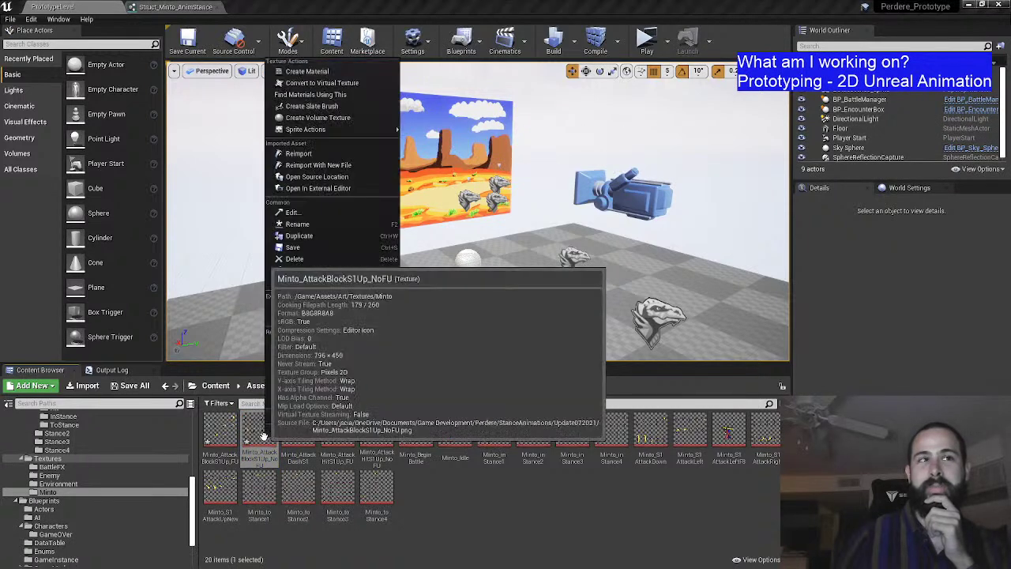
{"action": "mouse_move", "coordinate": [370, 130]}
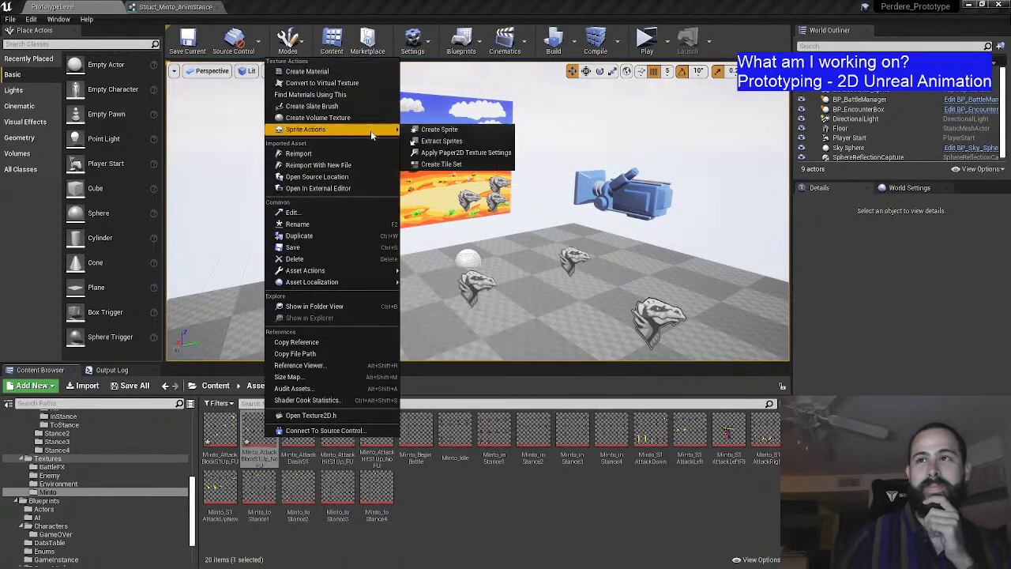
{"action": "left_click", "coordinate": [441, 141]}
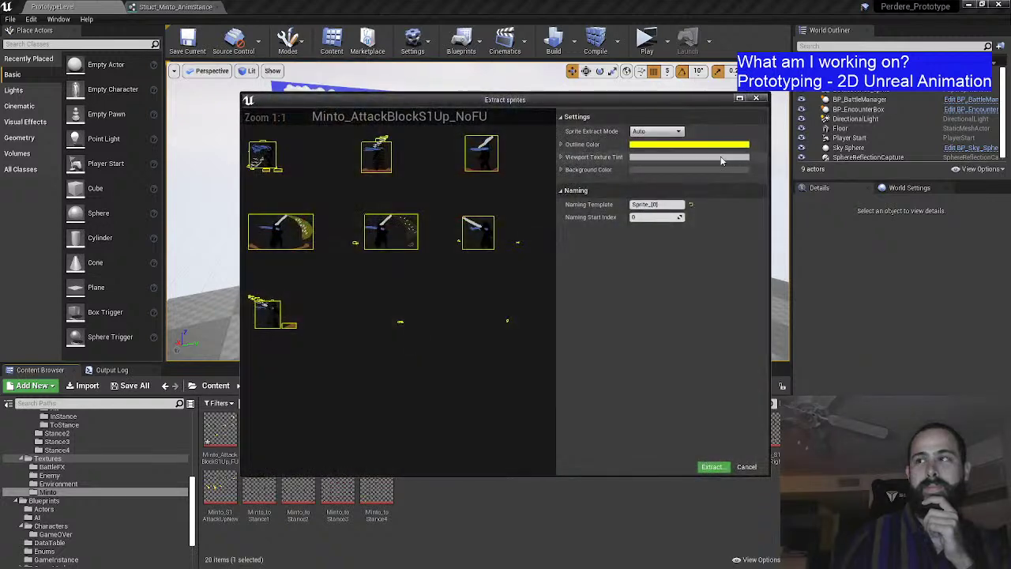
{"action": "left_click", "coordinate": [656, 131]}
{"action": "left_click", "coordinate": [653, 150]}
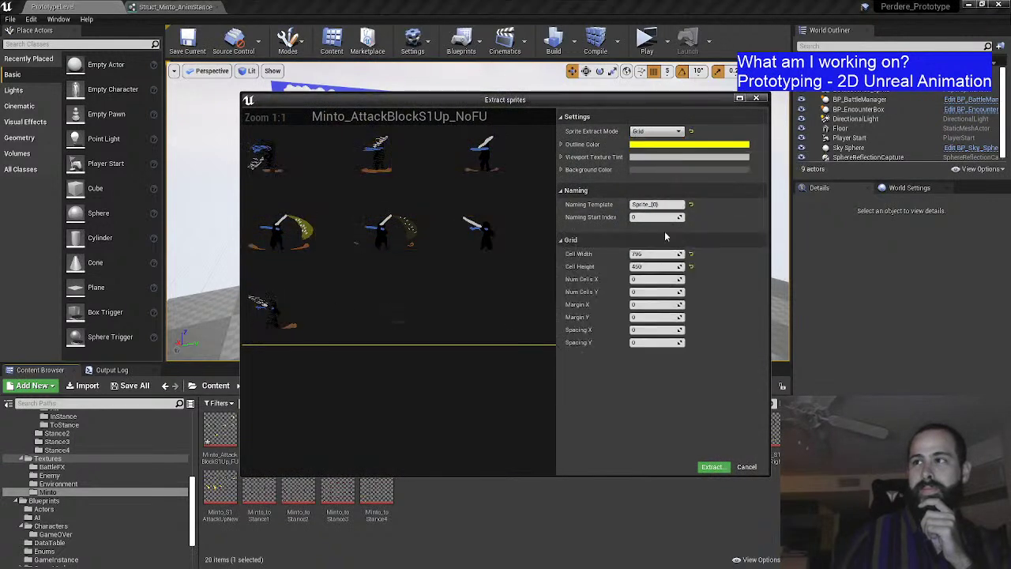
{"action": "left_click", "coordinate": [660, 252]}
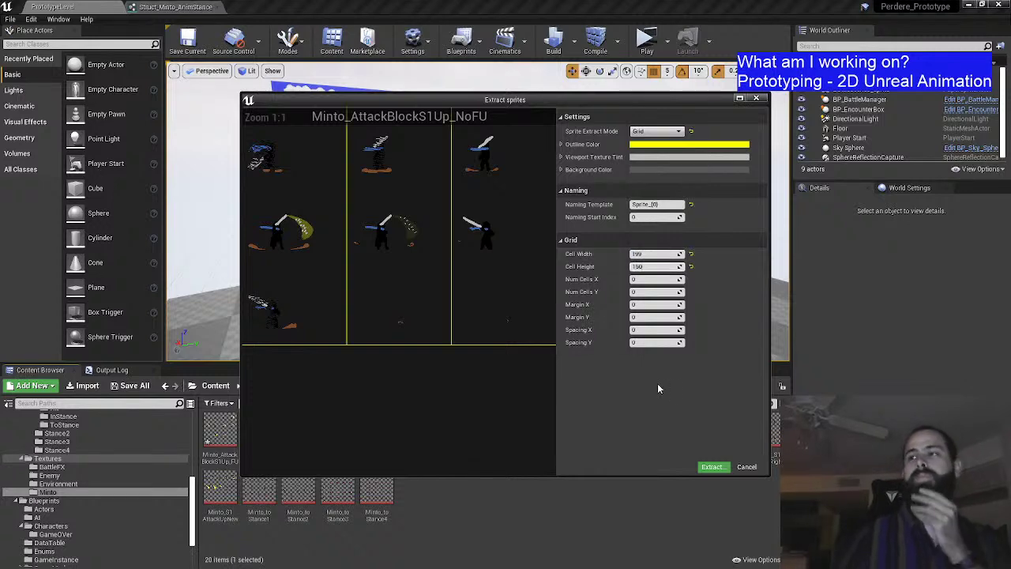
{"action": "key", "text": "Return"}
{"action": "left_click", "coordinate": [712, 467]}
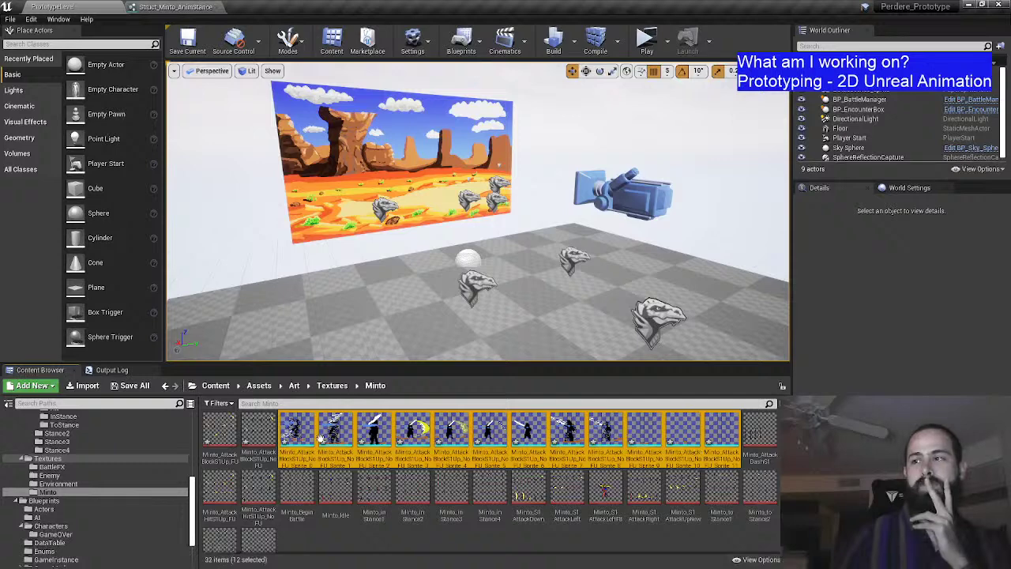
Step: Create a flipbook from the extracted NoFU sprites and name it FB_Minto_AttackBlockS1Up_NoFU
{"action": "right_click", "coordinate": [321, 438]}
{"action": "left_click", "coordinate": [376, 175]}
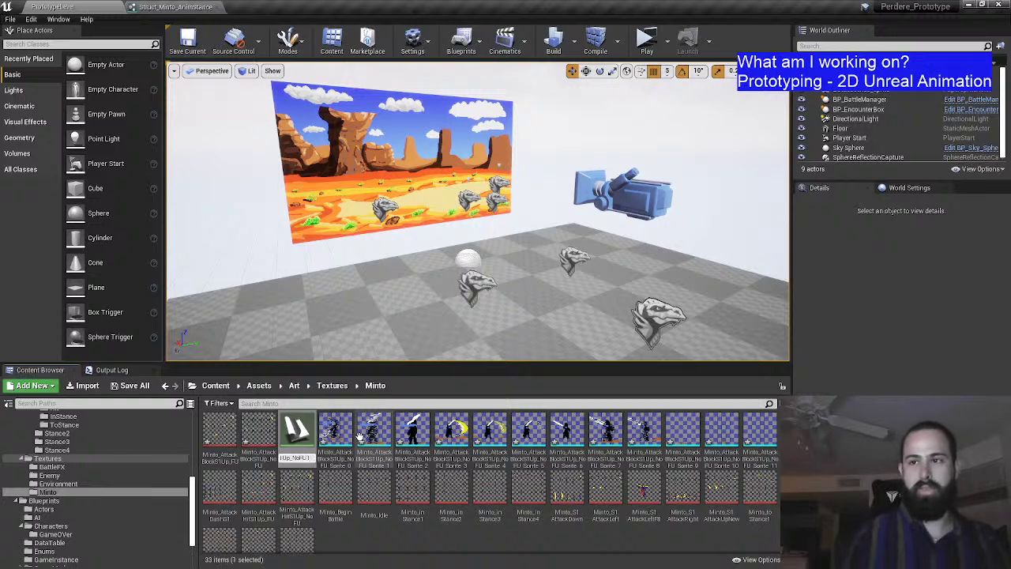
{"action": "key", "text": "Return"}
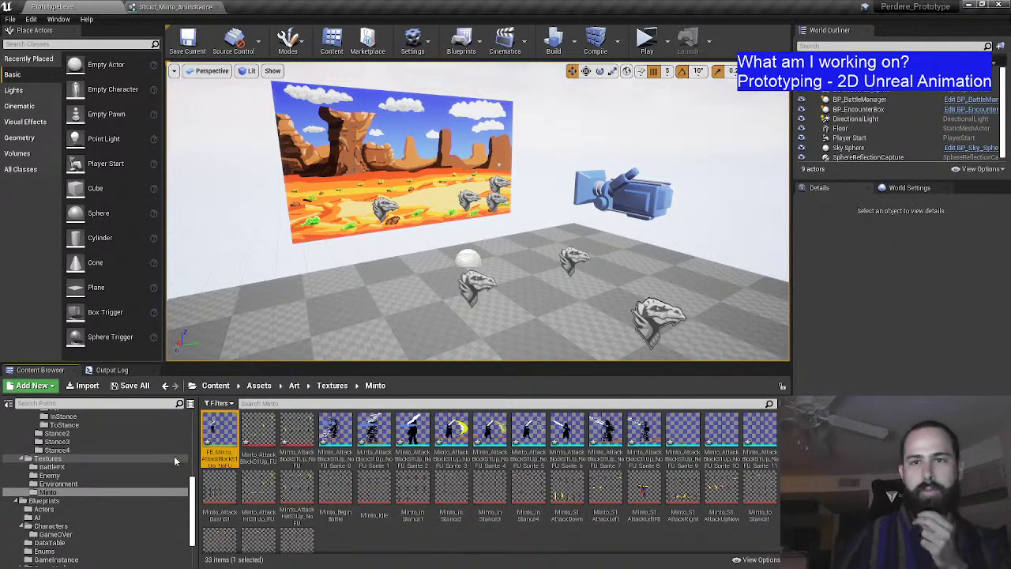
Step: Move the FB_Minto_AttackBlockS1Up_NoFU flipbook into the Minto folder under Flipbooks
{"action": "scroll", "coordinate": [157, 459], "scroll_direction": "up", "scroll_amount": 5}
{"action": "scroll", "coordinate": [157, 459], "scroll_direction": "up", "scroll_amount": 3}
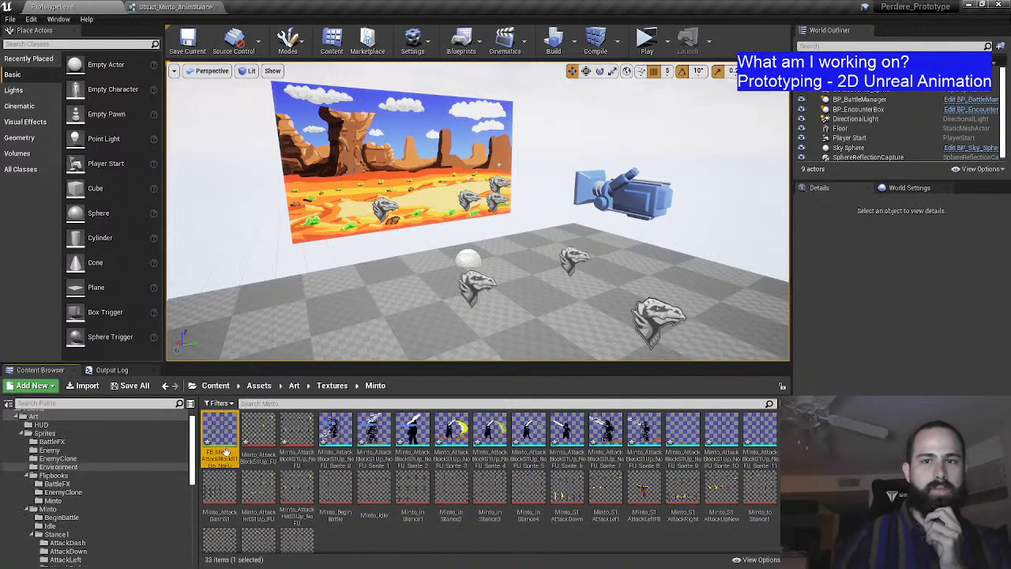
{"action": "left_click_drag", "start_coordinate": [231, 427], "coordinate": [83, 501]}
{"action": "left_click", "coordinate": [91, 518]}
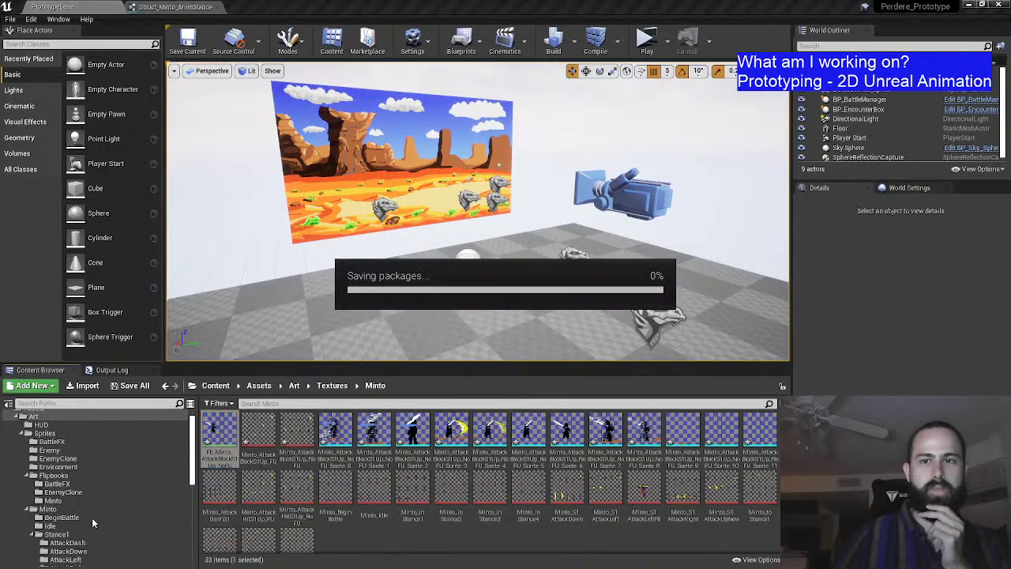
Step: Move all Minto_AttackBlockS1Up_NoFU sprites from the Minto textures folder into the AttackUp folder under Stance1
{"action": "scroll", "coordinate": [98, 487], "scroll_direction": "down", "scroll_amount": 1}
{"action": "left_click", "coordinate": [297, 432]}
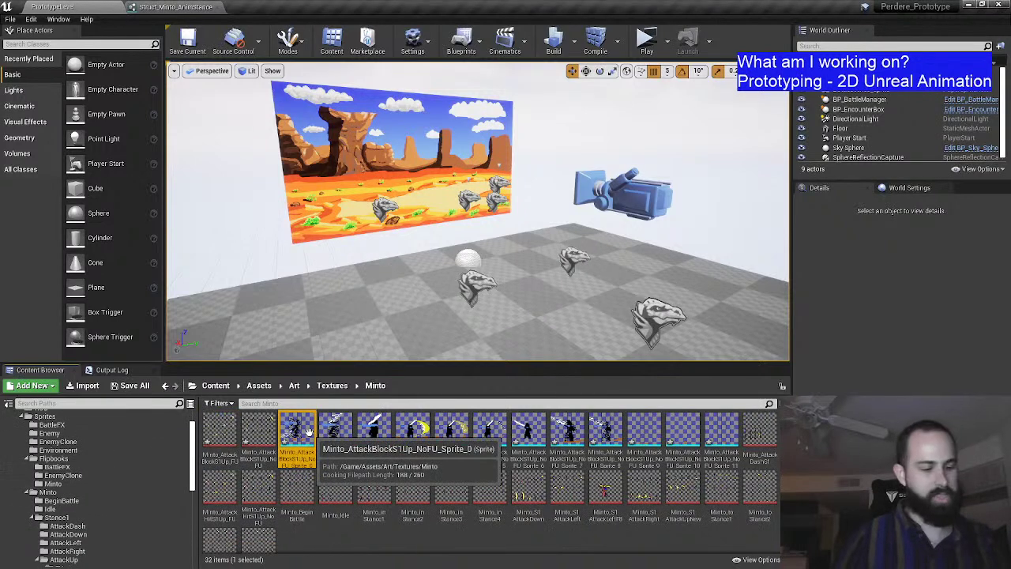
{"action": "left_click", "coordinate": [721, 433], "text": "shift"}
{"action": "scroll", "coordinate": [151, 498], "scroll_direction": "down", "scroll_amount": 4}
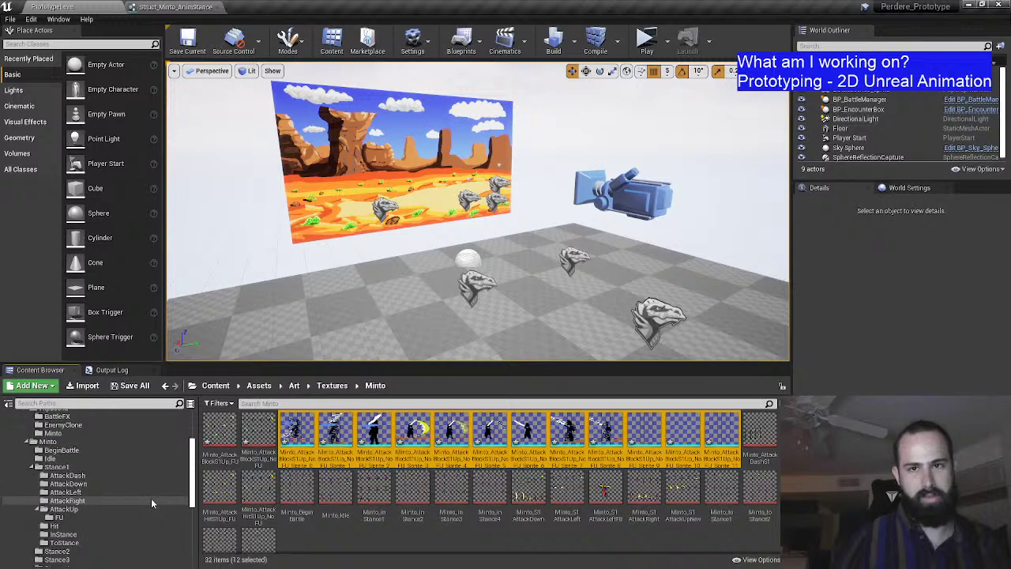
{"action": "left_click_drag", "start_coordinate": [291, 431], "coordinate": [88, 496]}
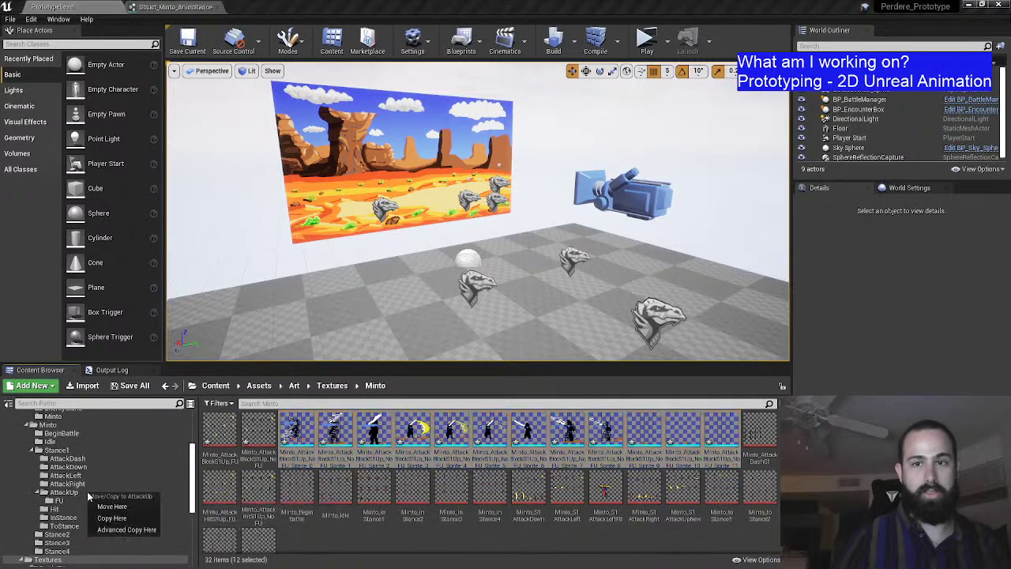
{"action": "left_click", "coordinate": [111, 506]}
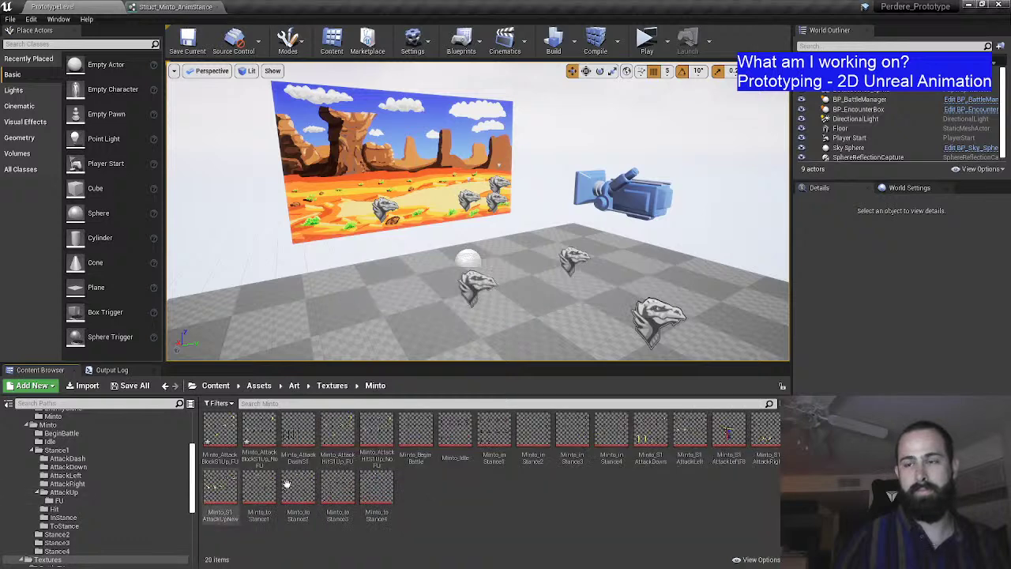
Step: Save all modified content and collapse the Minto and Sprites folders in the folder tree
{"action": "left_click", "coordinate": [135, 385]}
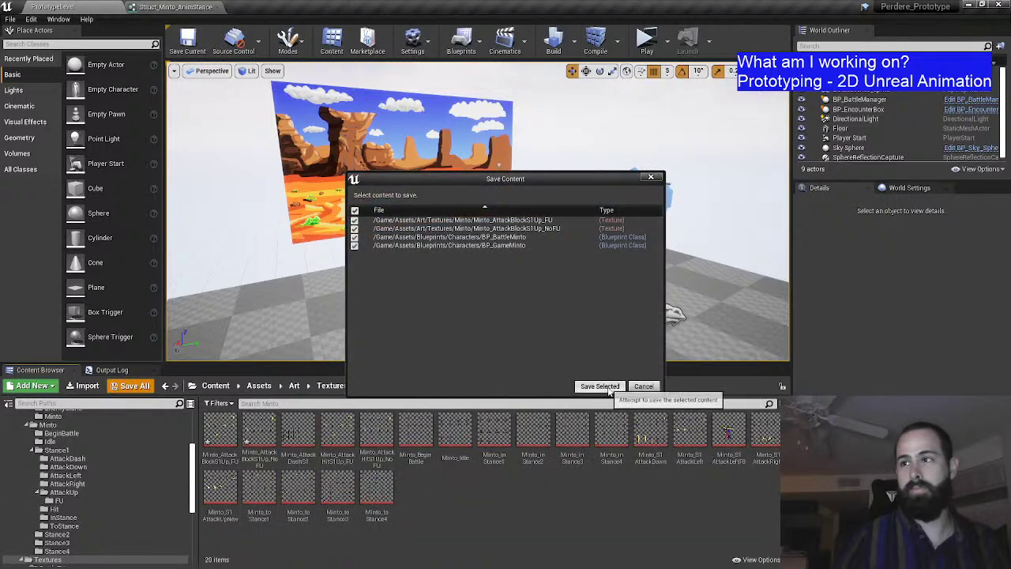
{"action": "left_click", "coordinate": [592, 383]}
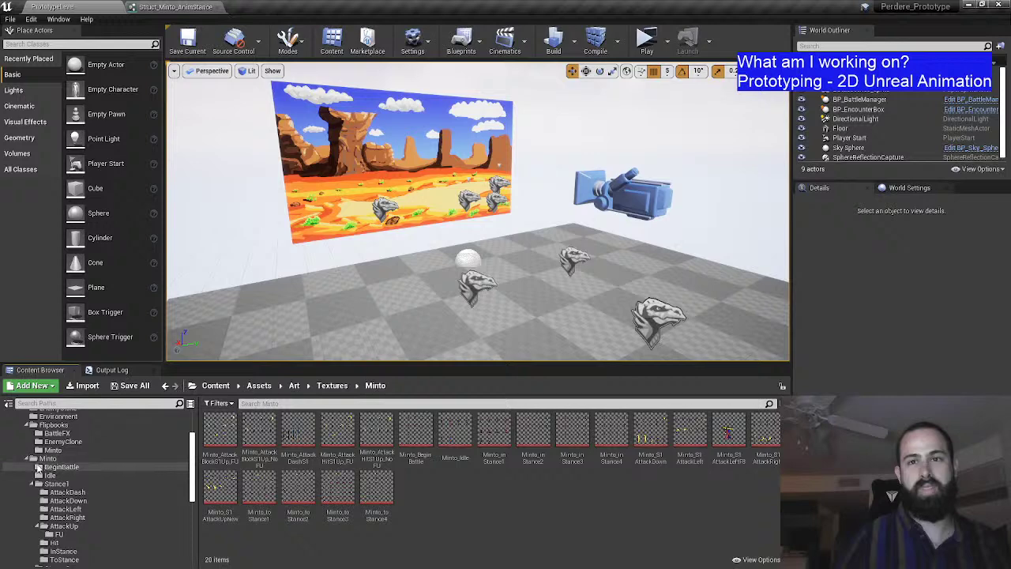
{"action": "double_click", "coordinate": [61, 457]}
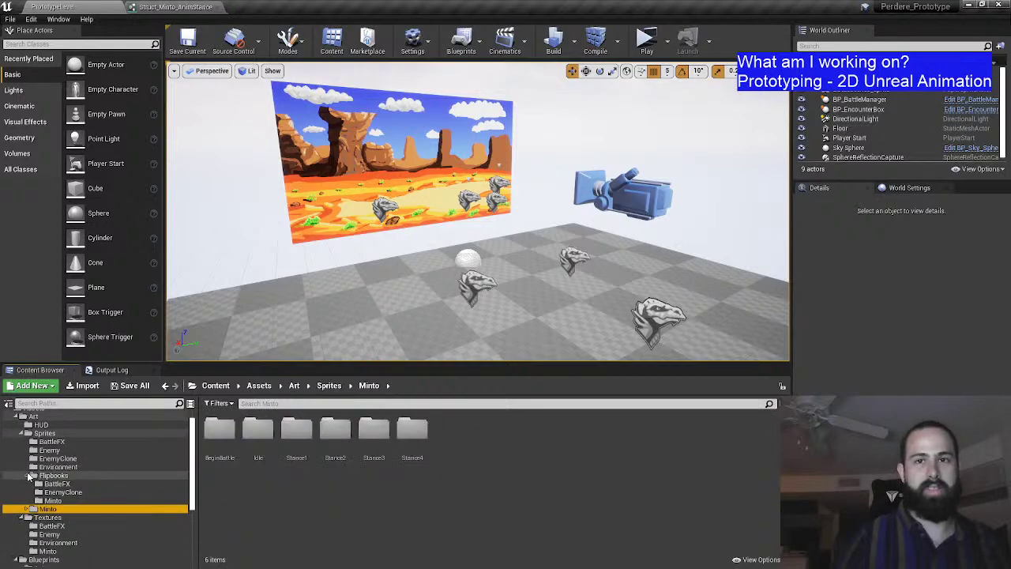
{"action": "left_click", "coordinate": [21, 433]}
{"action": "left_click", "coordinate": [23, 434]}
{"action": "left_click", "coordinate": [279, 492]}
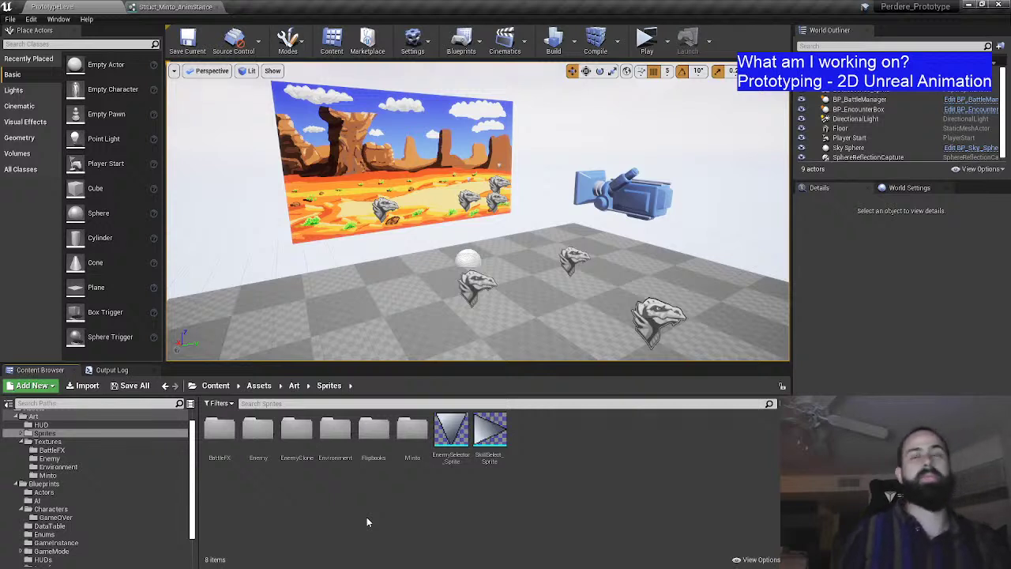
Step: Open the Struct_Minto_AnimStance structure from the Structs folder under Blueprints
{"action": "scroll", "coordinate": [100, 468], "scroll_direction": "down", "scroll_amount": 2}
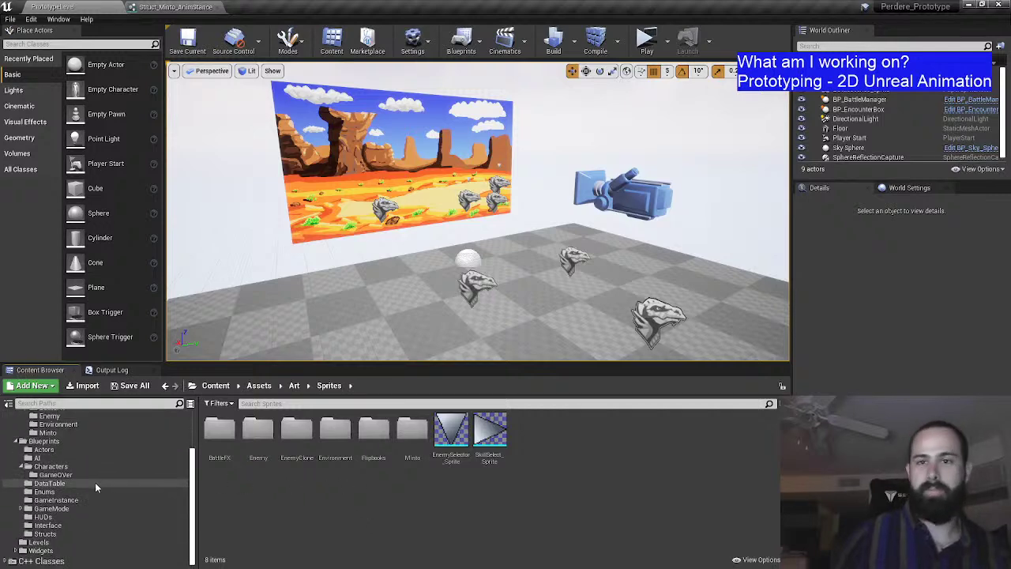
{"action": "left_click", "coordinate": [75, 533]}
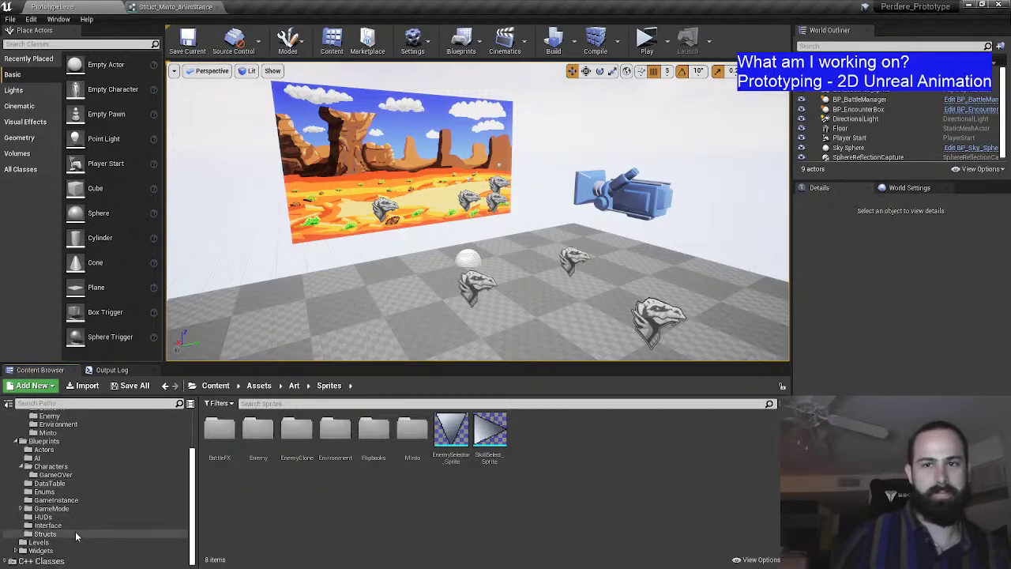
{"action": "left_click", "coordinate": [254, 436]}
{"action": "double_click", "coordinate": [254, 436]}
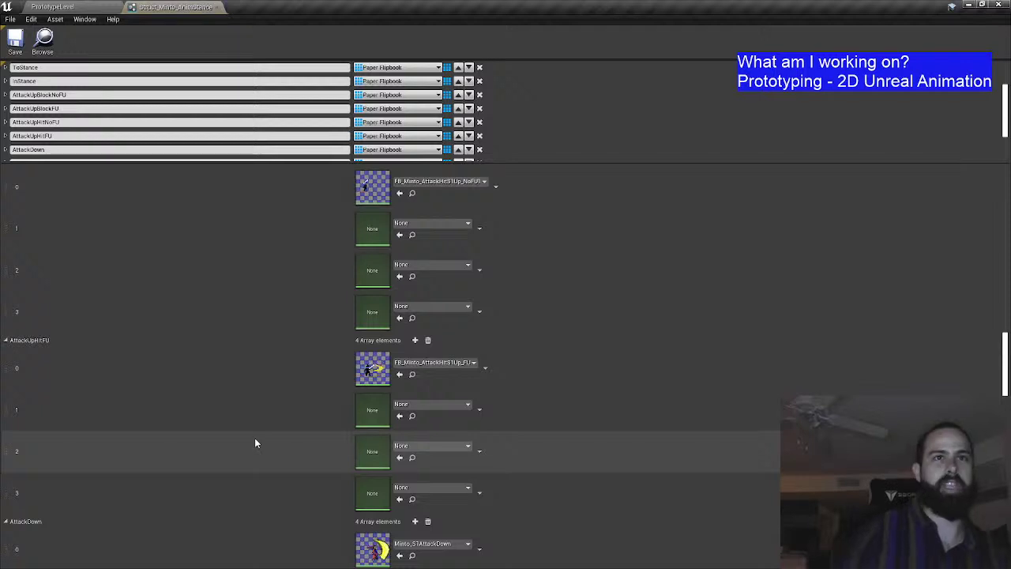
Step: Assign the FB_Minto_AttackBlockS1Up_NoFU flipbook to element 0 of the AttackUpBlockNoFU array in the structure's default values
{"action": "scroll", "coordinate": [502, 276], "scroll_direction": "up", "scroll_amount": 5}
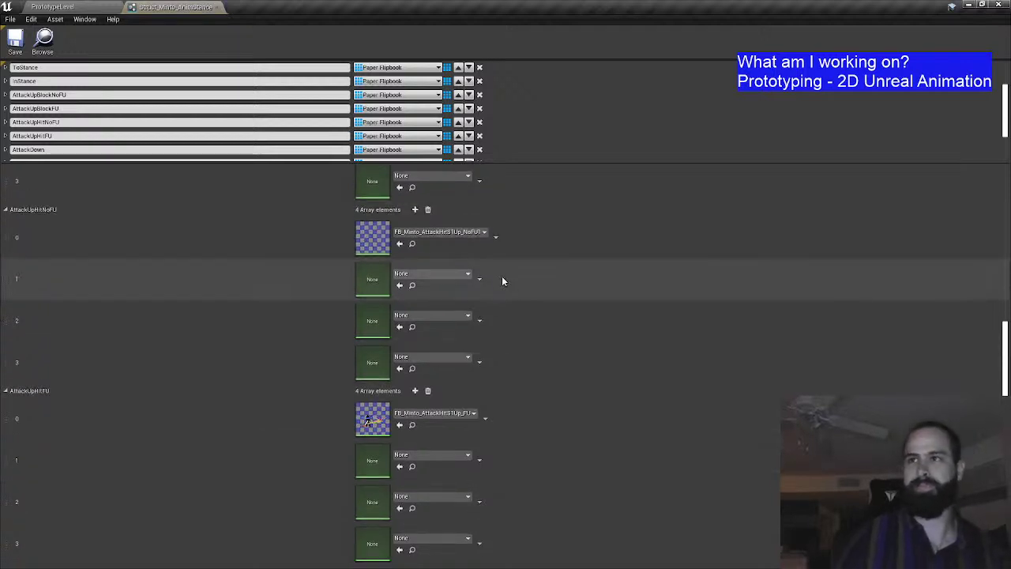
{"action": "scroll", "coordinate": [508, 284], "scroll_direction": "up", "scroll_amount": 4}
{"action": "scroll", "coordinate": [508, 278], "scroll_direction": "down", "scroll_amount": 3}
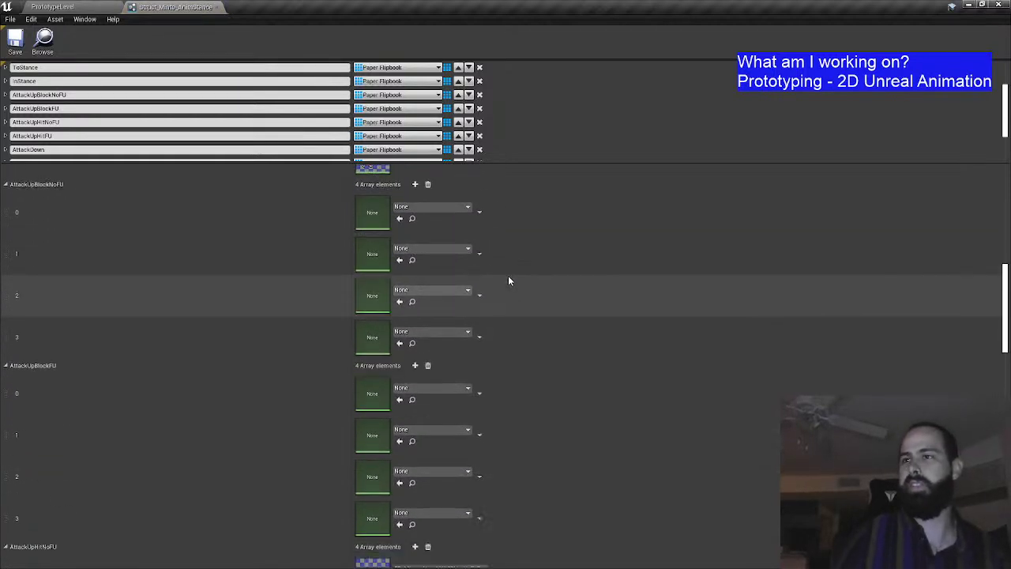
{"action": "scroll", "coordinate": [109, 310], "scroll_direction": "up", "scroll_amount": 2}
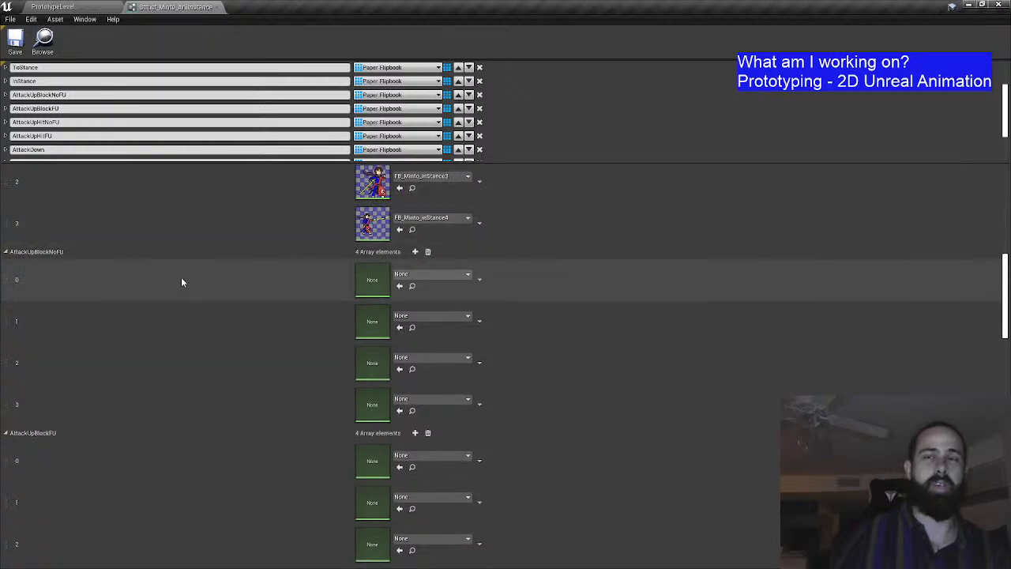
{"action": "scroll", "coordinate": [193, 280], "scroll_direction": "up", "scroll_amount": 4}
{"action": "scroll", "coordinate": [149, 301], "scroll_direction": "down", "scroll_amount": 3}
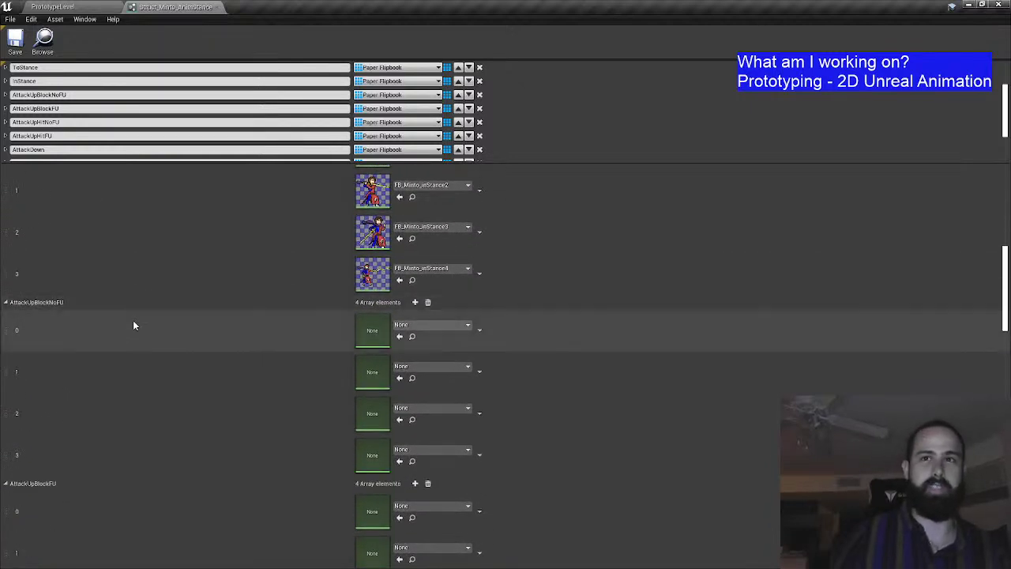
{"action": "left_click", "coordinate": [462, 324]}
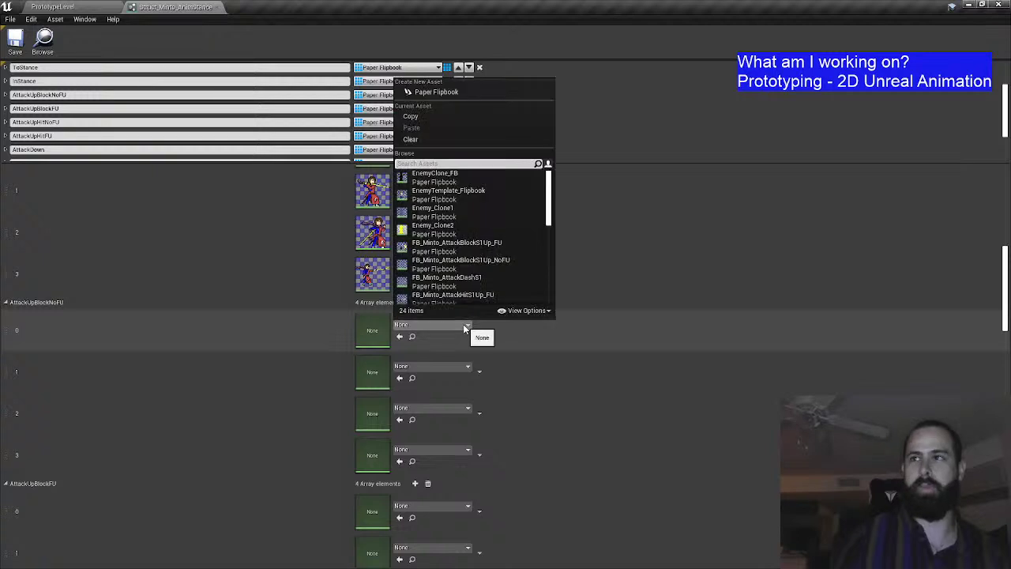
{"action": "left_click", "coordinate": [511, 257]}
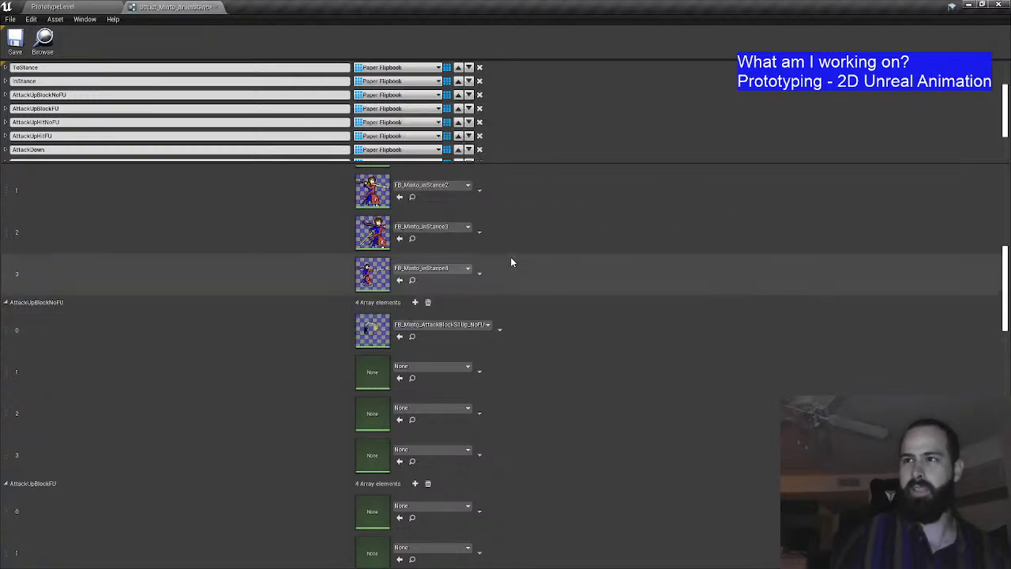
Step: Assign the FB_Minto_AttackBlockS1Up_FU flipbook to element 0 of the AttackUpBlockFU array in the default values
{"action": "scroll", "coordinate": [504, 328], "scroll_direction": "down", "scroll_amount": 4}
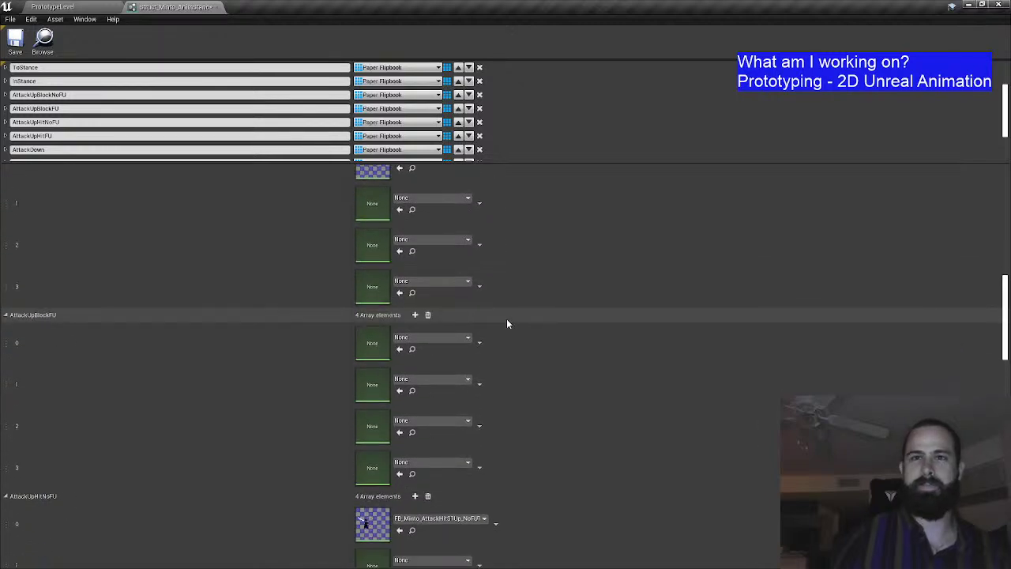
{"action": "scroll", "coordinate": [506, 318], "scroll_direction": "up", "scroll_amount": 2}
{"action": "scroll", "coordinate": [412, 244], "scroll_direction": "down", "scroll_amount": 3}
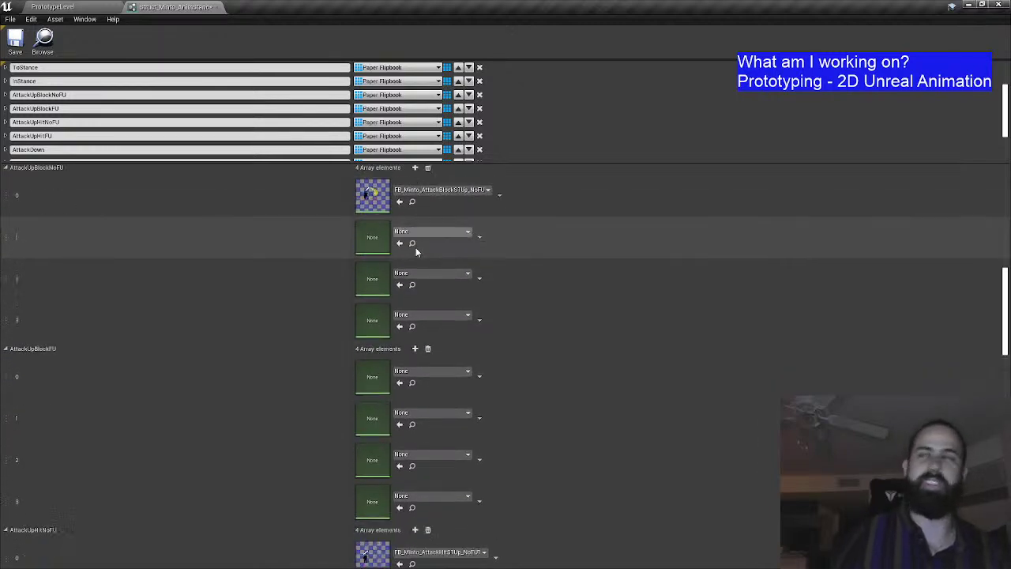
{"action": "left_click", "coordinate": [414, 304]}
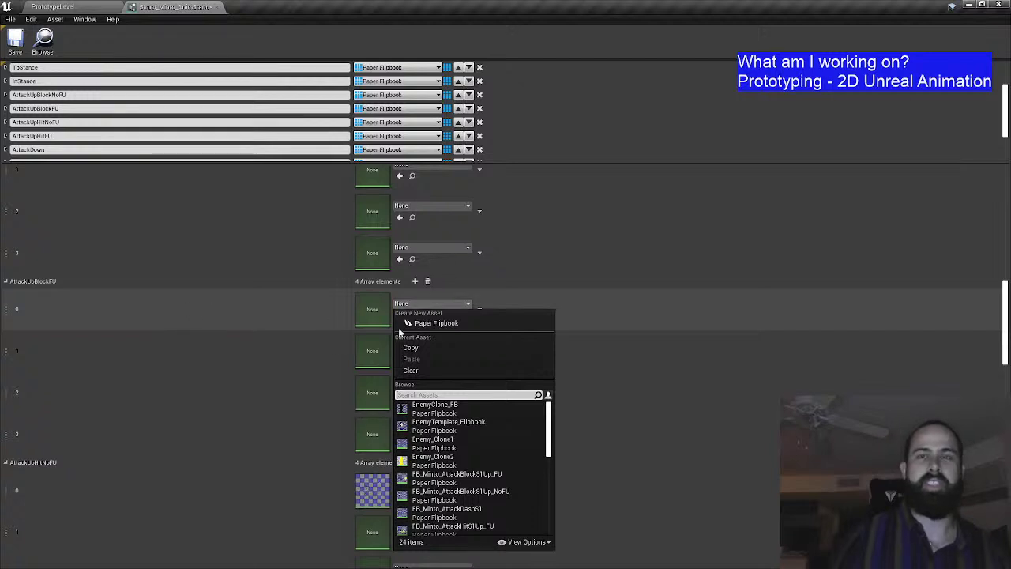
{"action": "scroll", "coordinate": [498, 426], "scroll_direction": "down", "scroll_amount": 1}
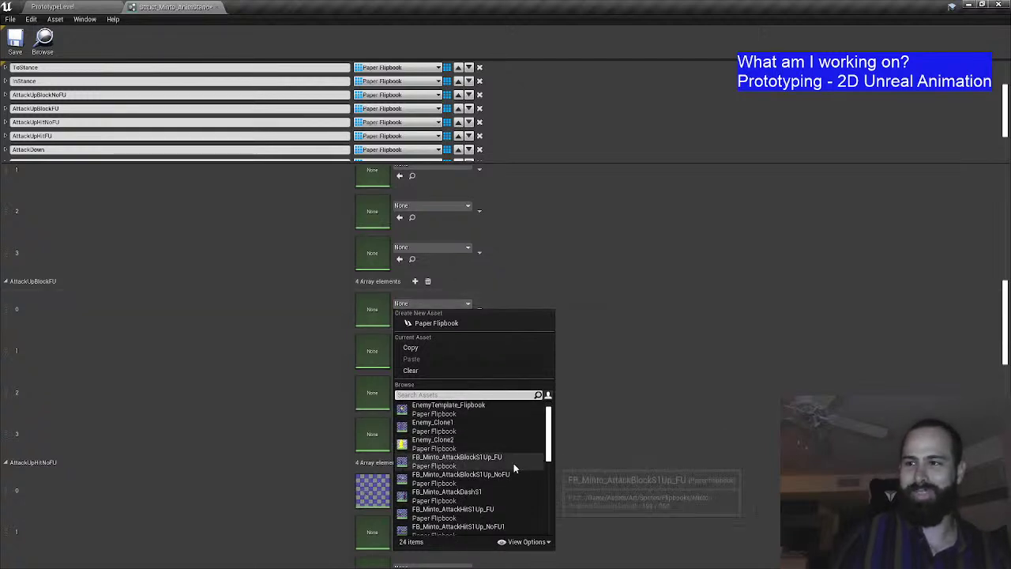
{"action": "left_click", "coordinate": [514, 463]}
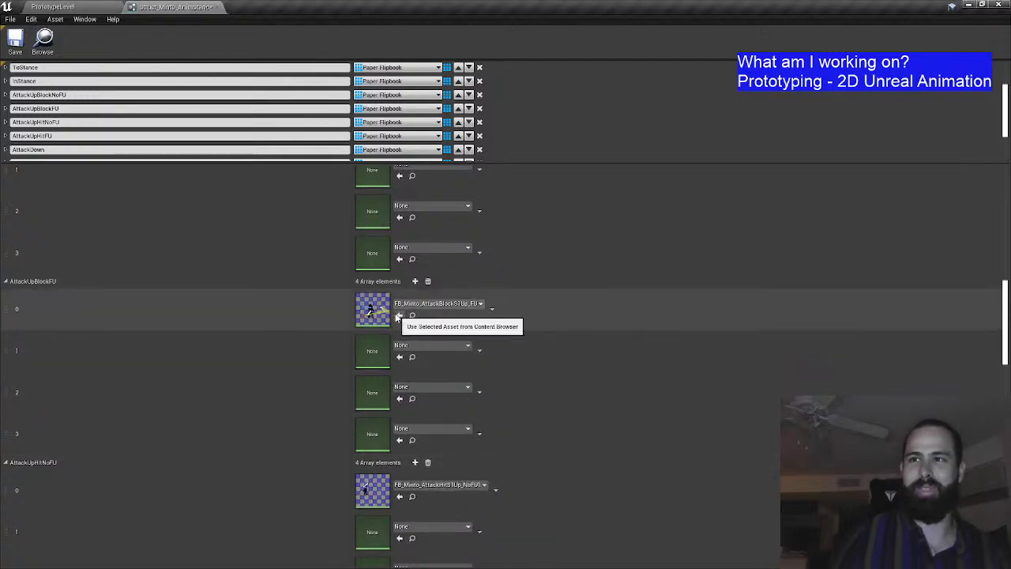
Step: Check the flipbooks assigned in the remaining attack arrays, then save and close the Struct_Minto_AnimStance structure
{"action": "scroll", "coordinate": [418, 321], "scroll_direction": "down", "scroll_amount": 3}
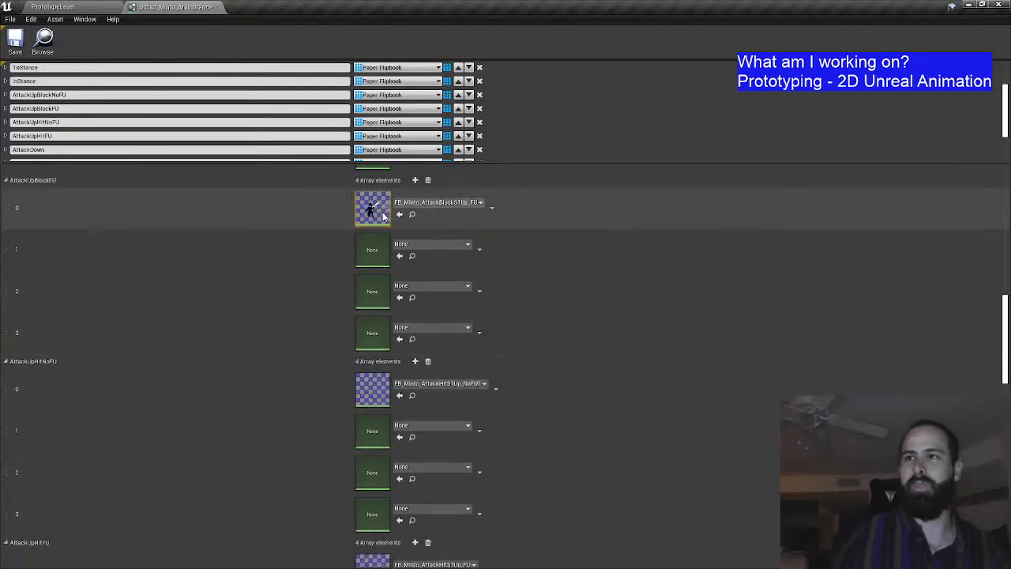
{"action": "scroll", "coordinate": [430, 307], "scroll_direction": "down", "scroll_amount": 2}
{"action": "scroll", "coordinate": [436, 337], "scroll_direction": "down", "scroll_amount": 1}
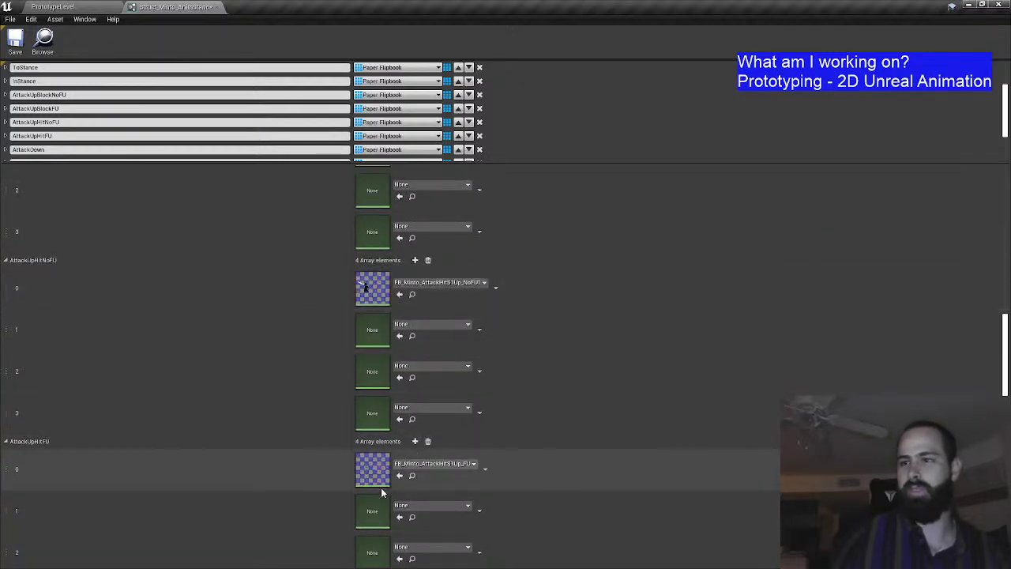
{"action": "scroll", "coordinate": [501, 410], "scroll_direction": "down", "scroll_amount": 2}
{"action": "scroll", "coordinate": [515, 404], "scroll_direction": "up", "scroll_amount": 3}
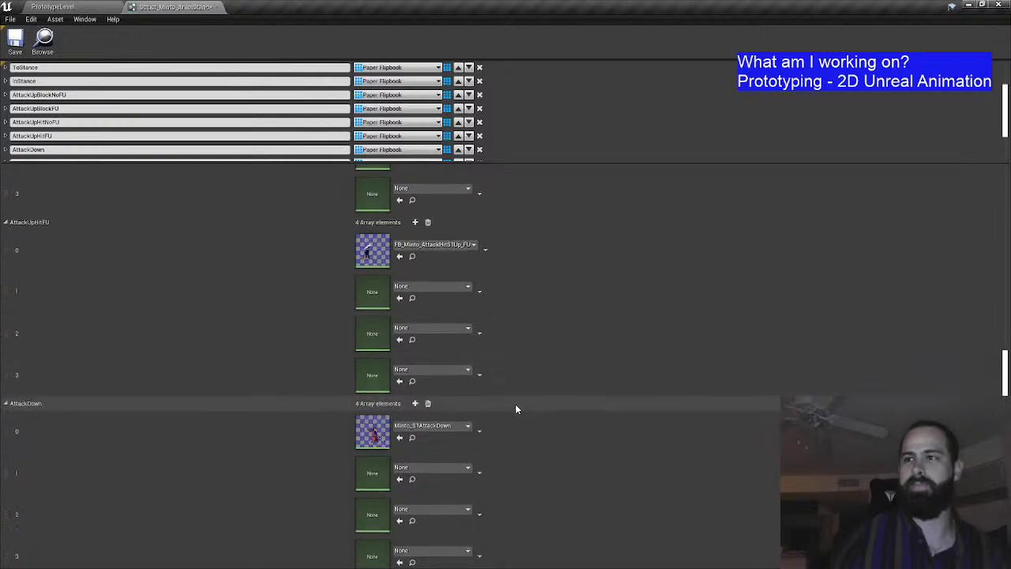
{"action": "scroll", "coordinate": [542, 411], "scroll_direction": "up", "scroll_amount": 15}
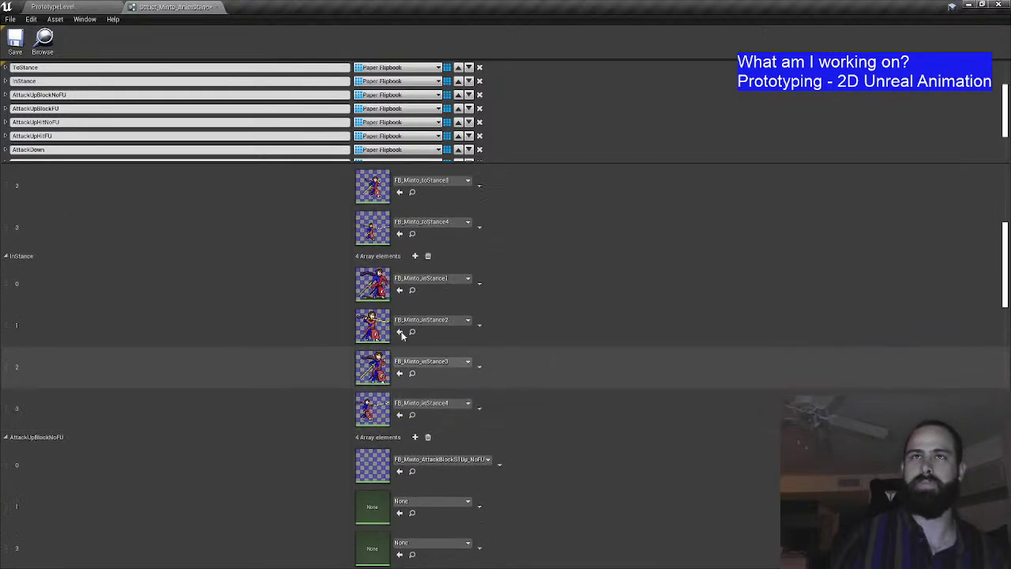
{"action": "left_click", "coordinate": [19, 38]}
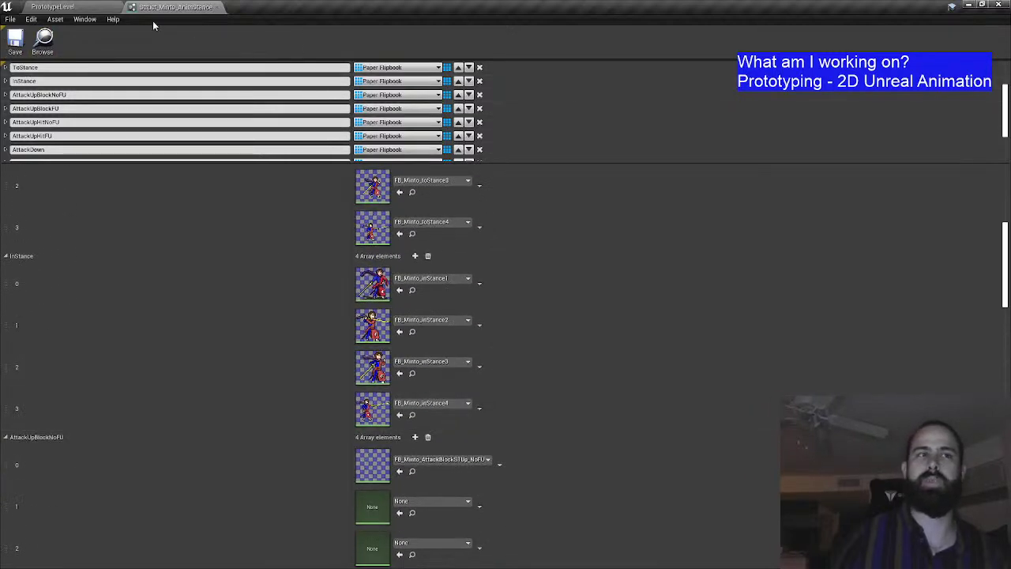
{"action": "left_click", "coordinate": [218, 7]}
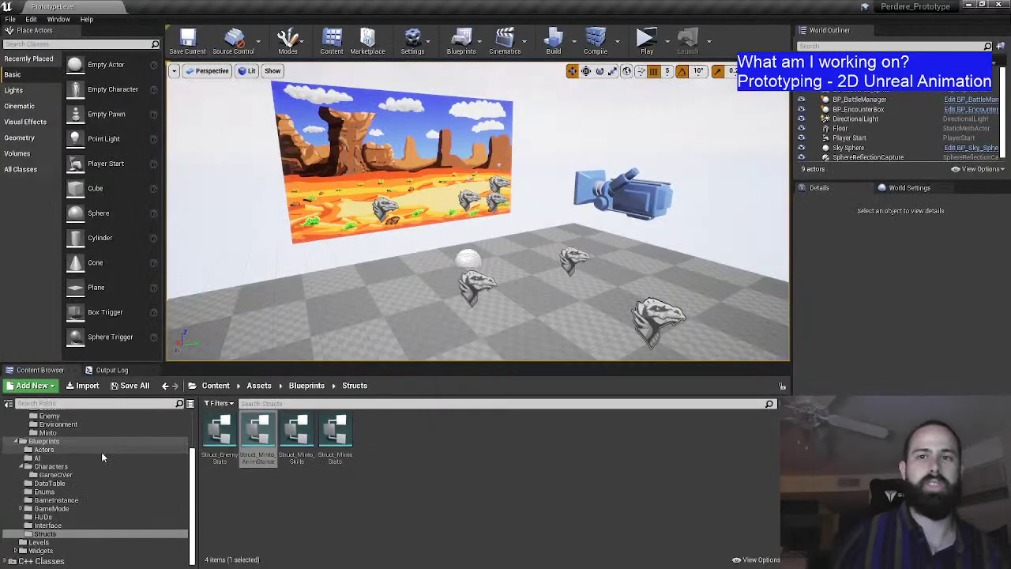
Step: Open the Minto flipbooks folder under Art, Sprites, Flipbooks in the project content
{"action": "scroll", "coordinate": [85, 446], "scroll_direction": "up", "scroll_amount": 3}
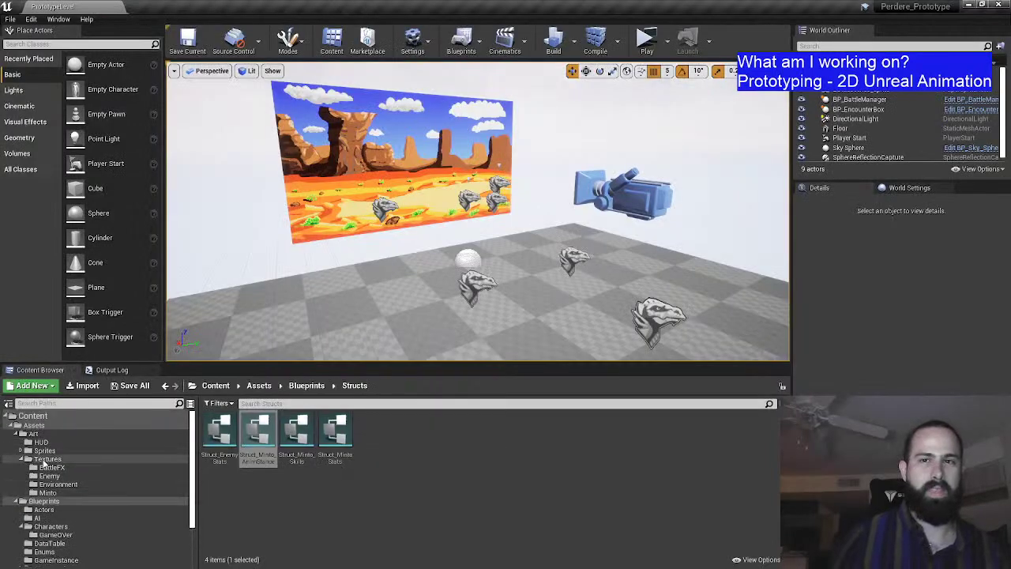
{"action": "left_click", "coordinate": [41, 435]}
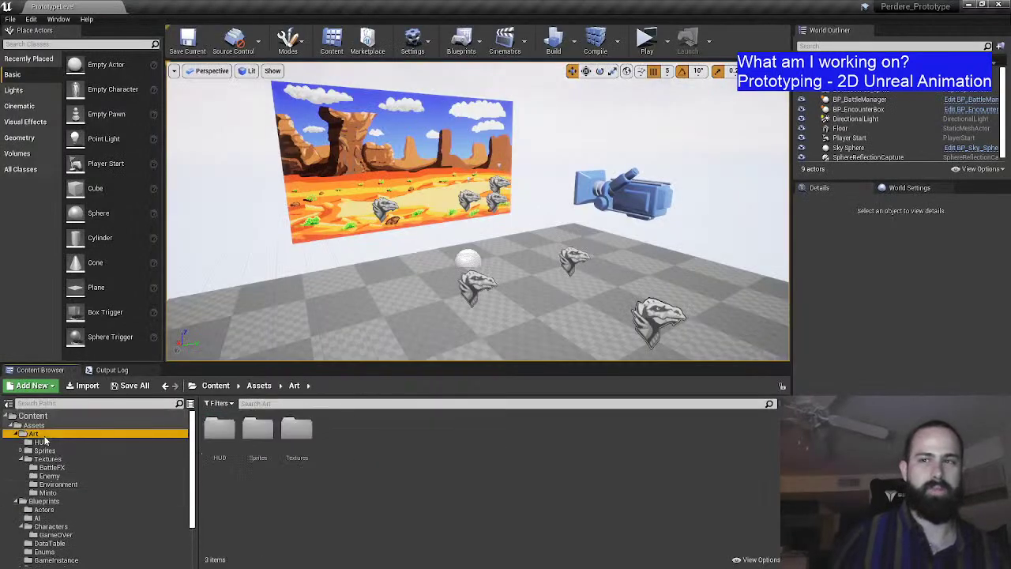
{"action": "double_click", "coordinate": [251, 429]}
{"action": "double_click", "coordinate": [373, 430]}
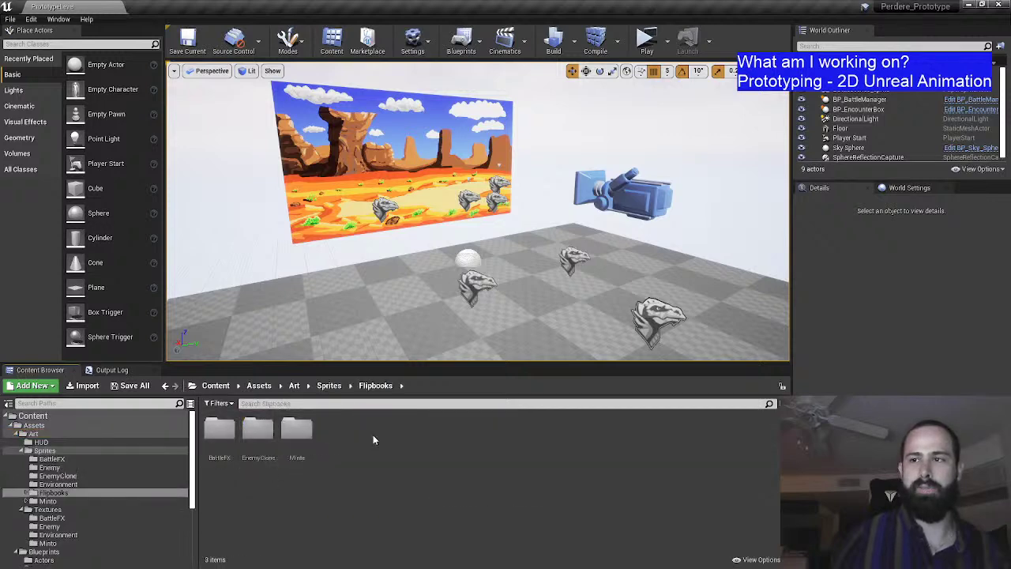
{"action": "double_click", "coordinate": [298, 429]}
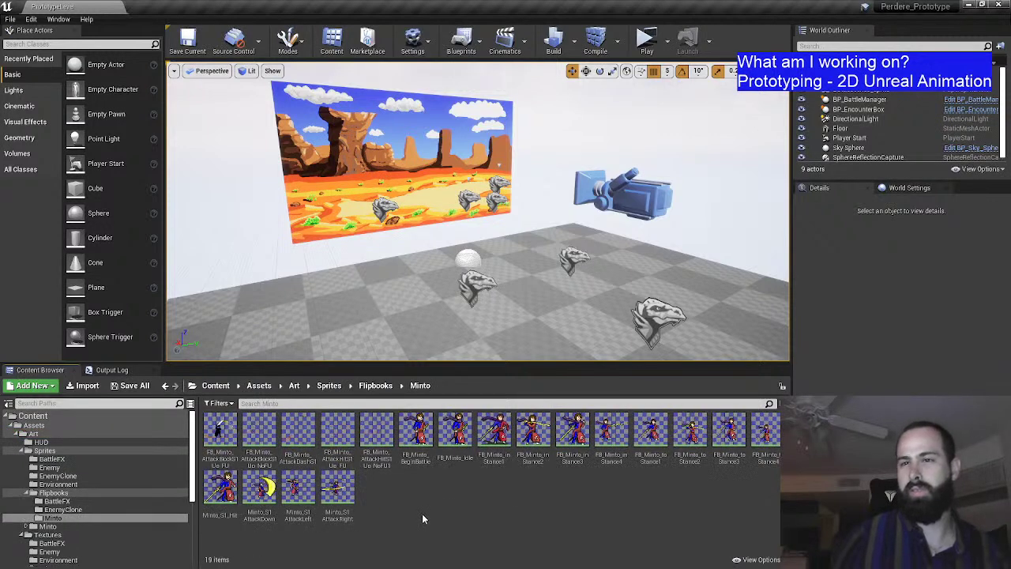
Step: Set the FB_Minto_AttackBlockS1Up_NoFU flipbook to 10 frames per second, then save and close it
{"action": "double_click", "coordinate": [271, 433]}
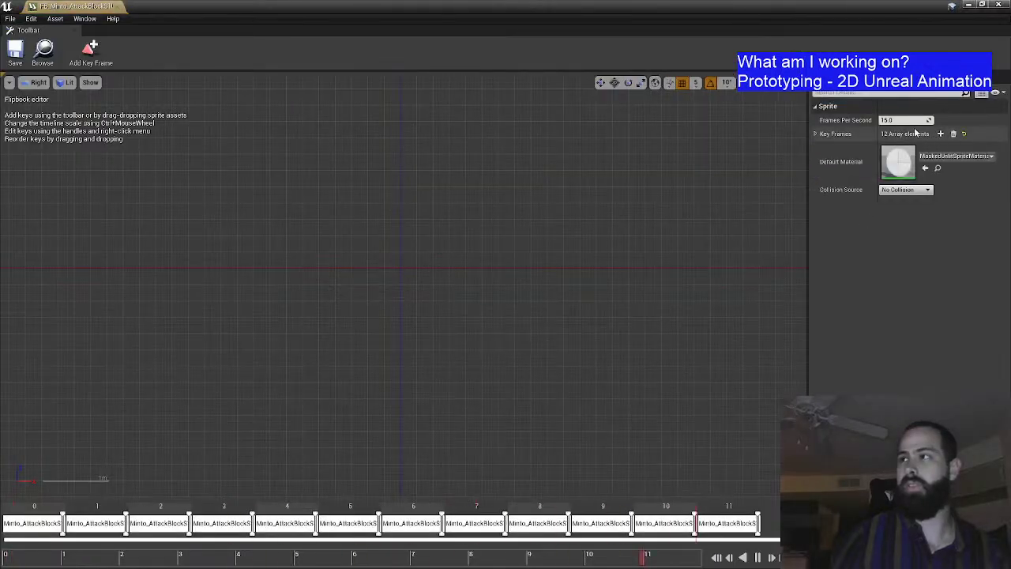
{"action": "left_click", "coordinate": [888, 120]}
{"action": "type", "text": "10"}
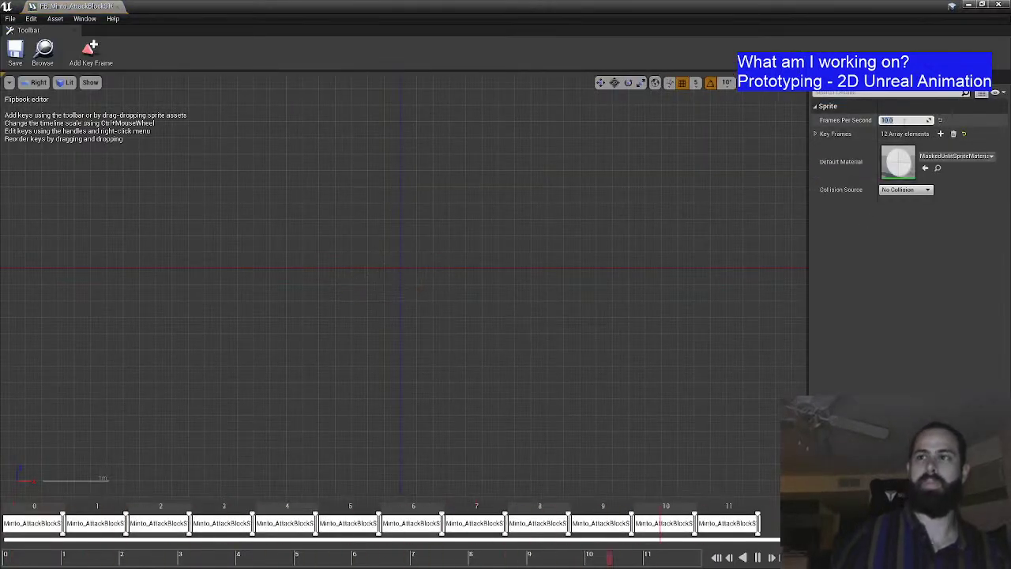
{"action": "key", "text": "Return"}
{"action": "left_click", "coordinate": [21, 52]}
{"action": "left_click_drag", "start_coordinate": [106, 7], "coordinate": [215, 9]}
{"action": "left_click", "coordinate": [220, 8]}
Step: Set the FB_Minto_AttackBlockS1Up_FU flipbook to 10 frames per second, then save and close it
{"action": "double_click", "coordinate": [221, 433]}
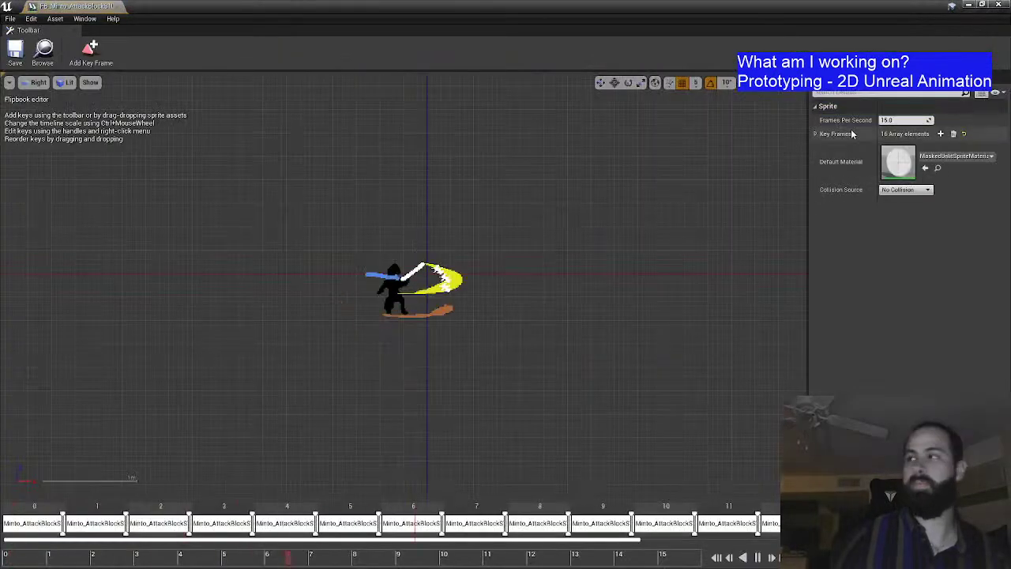
{"action": "left_click", "coordinate": [900, 120]}
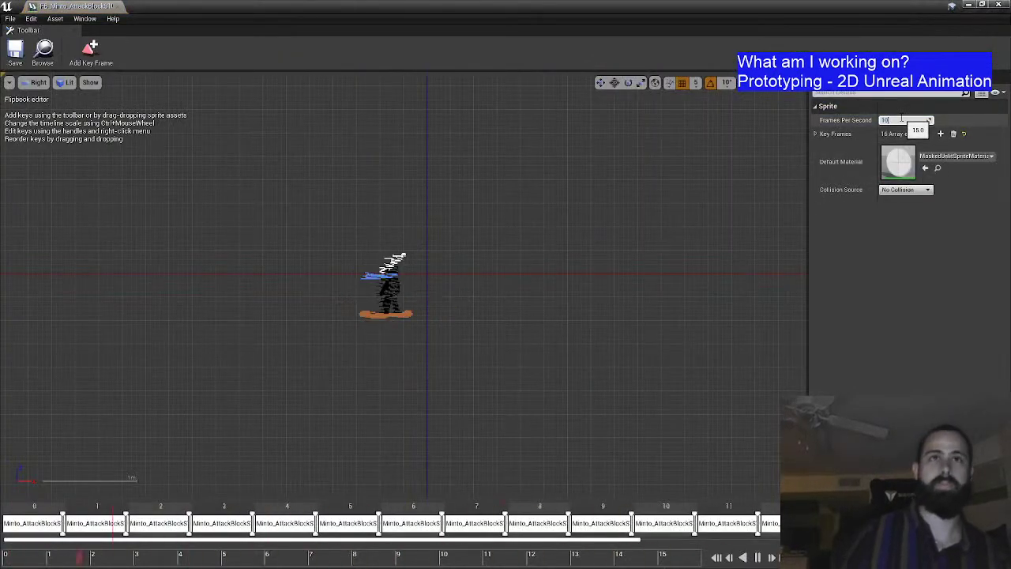
{"action": "type", "text": "10"}
{"action": "key", "text": "Return"}
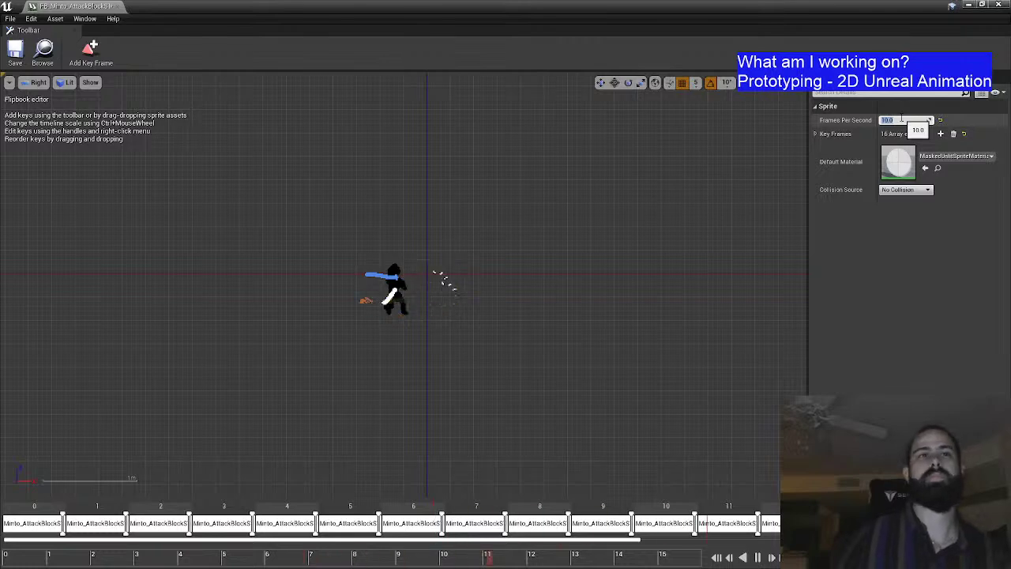
{"action": "left_click", "coordinate": [15, 51]}
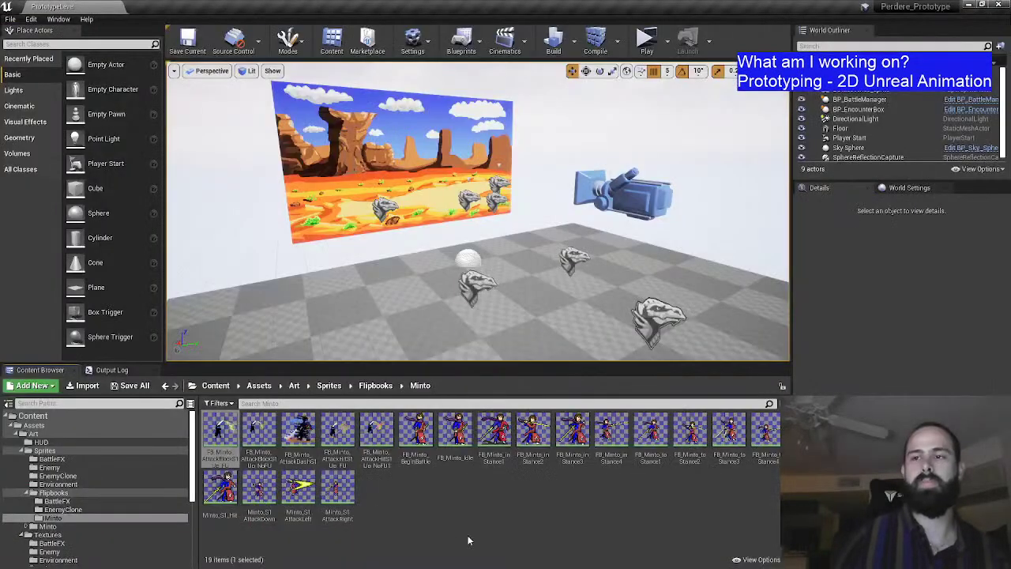
{"action": "left_click", "coordinate": [452, 515]}
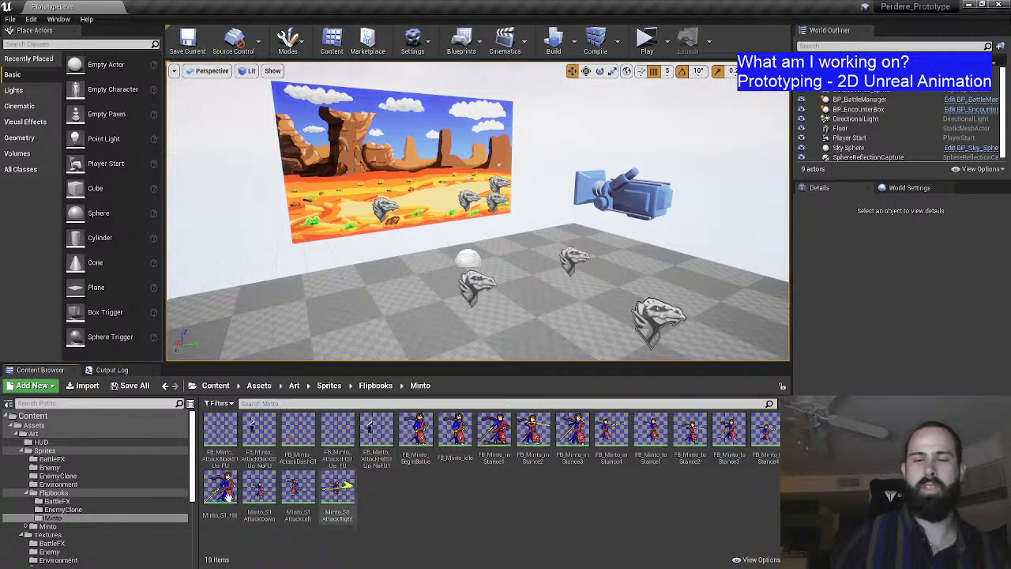
Step: Reopen the Struct_Minto_AnimStance structure from the Structs folder under Blueprints
{"action": "scroll", "coordinate": [93, 496], "scroll_direction": "down", "scroll_amount": 5}
{"action": "left_click", "coordinate": [45, 534]}
{"action": "double_click", "coordinate": [260, 435]}
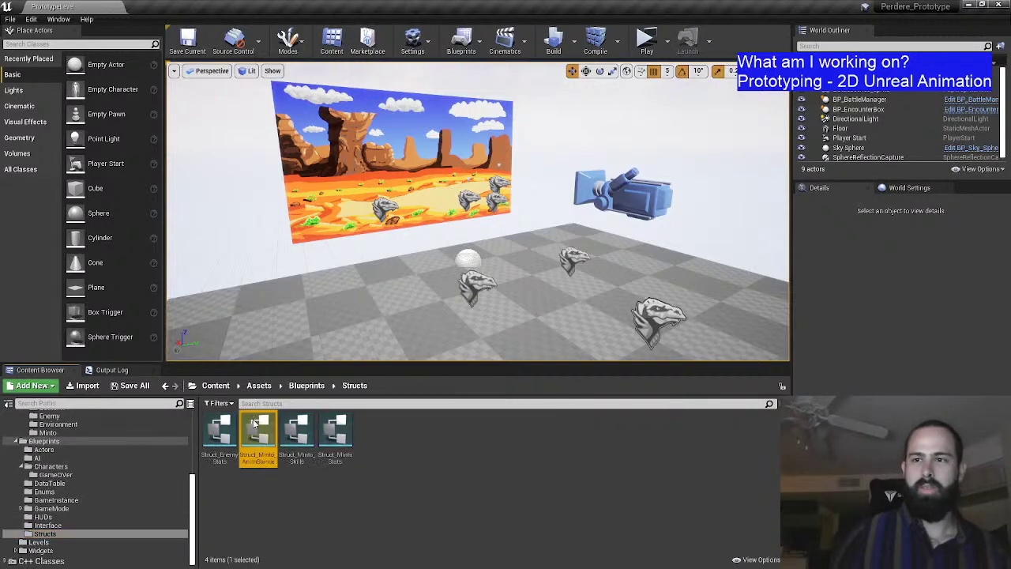
Step: Examine the flipbook assignments in the structure's default values, from the AttackUp block and hit arrays through AttackDash and Hit
{"action": "scroll", "coordinate": [334, 302], "scroll_direction": "down", "scroll_amount": 3}
{"action": "scroll", "coordinate": [332, 296], "scroll_direction": "down", "scroll_amount": 10}
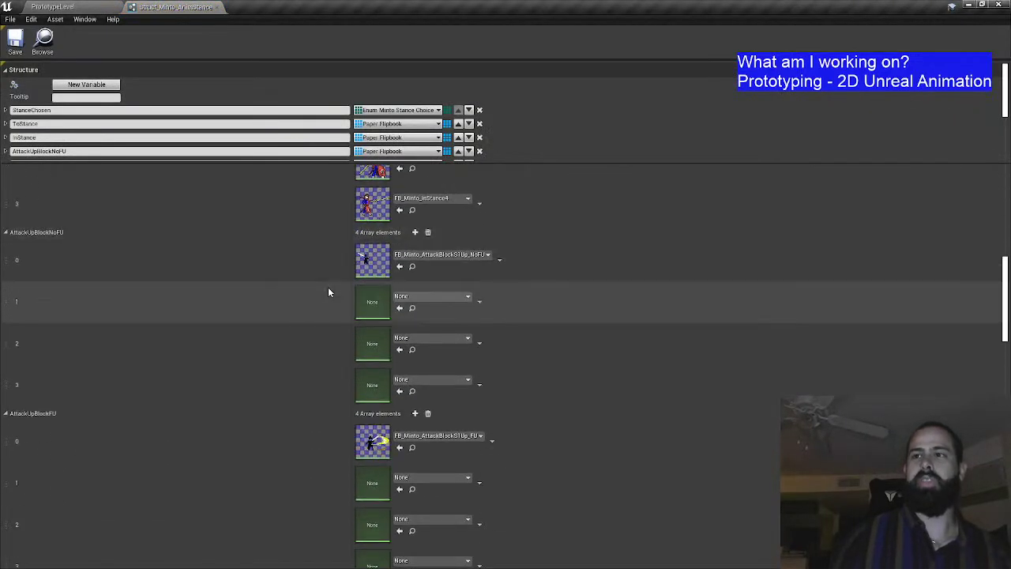
{"action": "scroll", "coordinate": [261, 328], "scroll_direction": "down", "scroll_amount": 10}
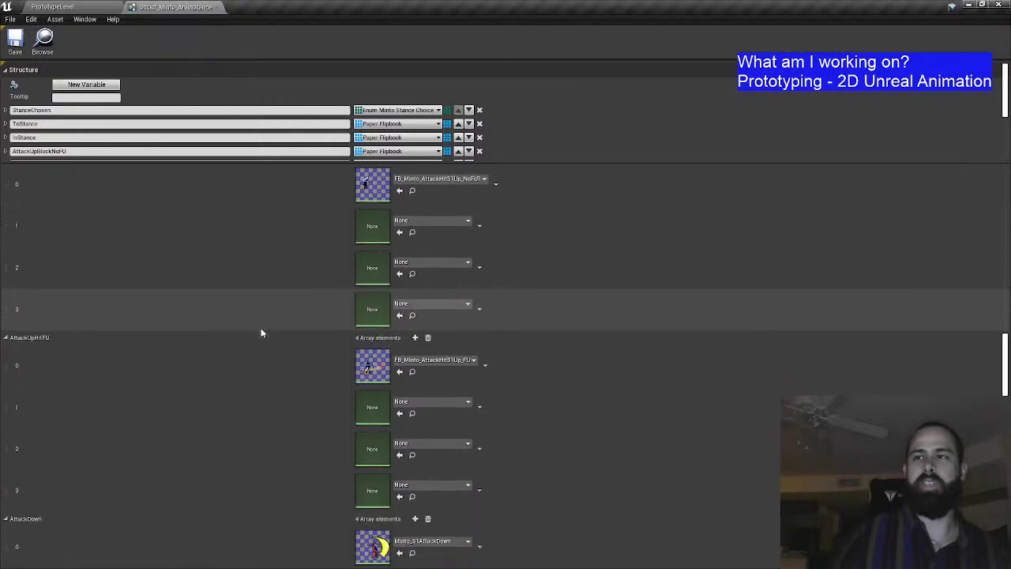
{"action": "scroll", "coordinate": [259, 327], "scroll_direction": "down", "scroll_amount": 8}
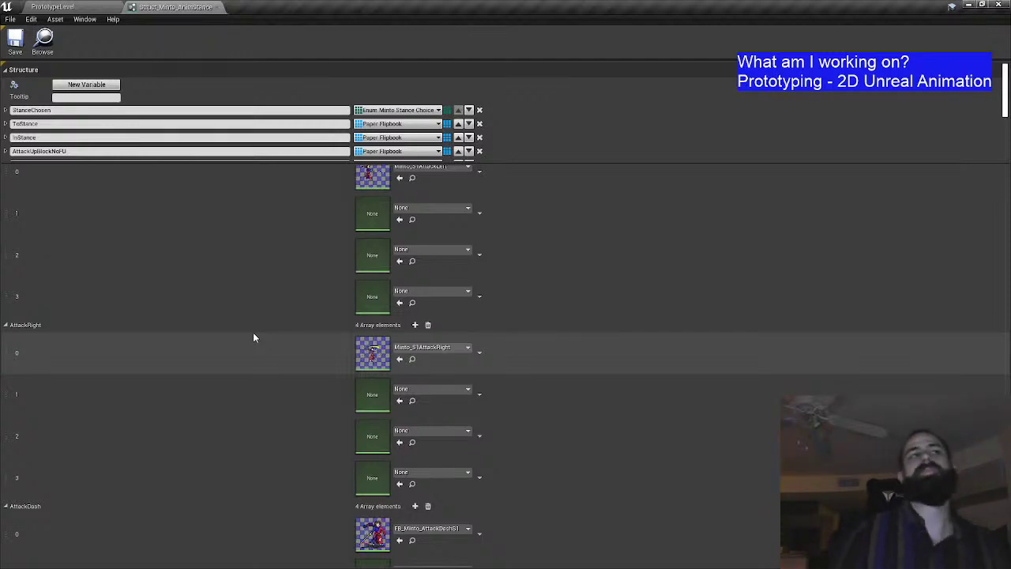
{"action": "scroll", "coordinate": [247, 356], "scroll_direction": "down", "scroll_amount": 3}
{"action": "scroll", "coordinate": [246, 360], "scroll_direction": "down", "scroll_amount": 8}
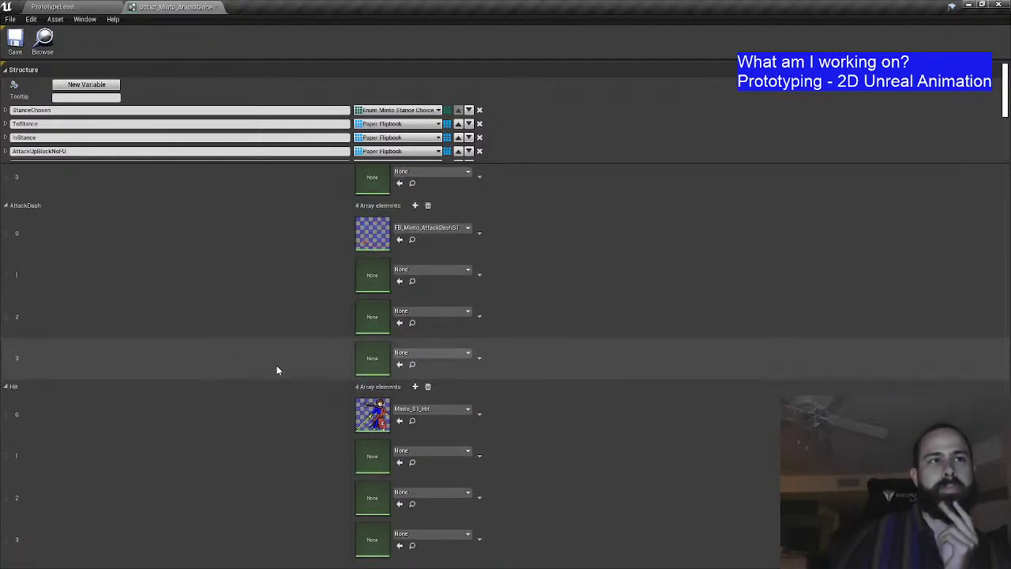
{"action": "scroll", "coordinate": [267, 364], "scroll_direction": "up", "scroll_amount": 11}
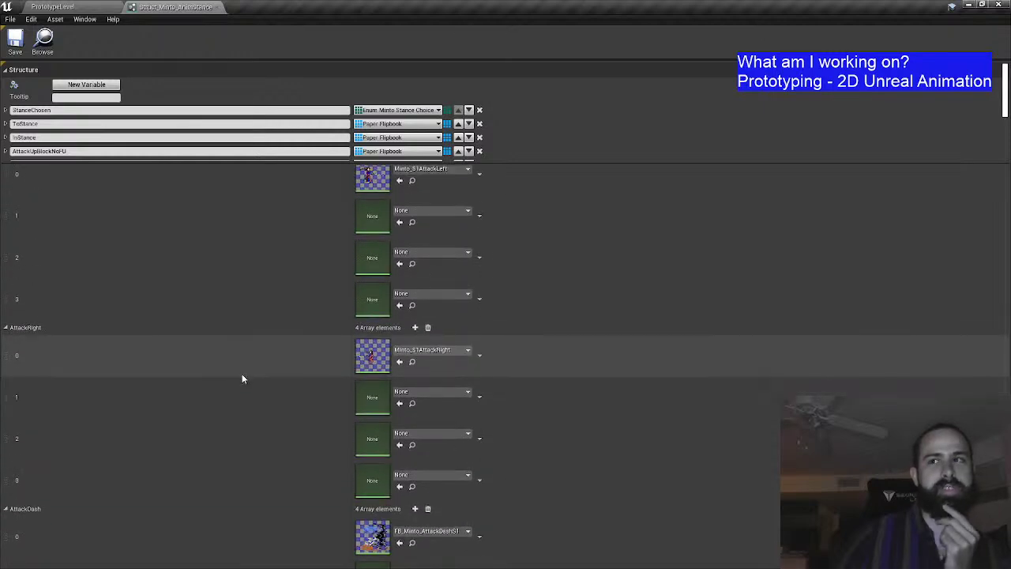
{"action": "scroll", "coordinate": [242, 374], "scroll_direction": "down", "scroll_amount": 10}
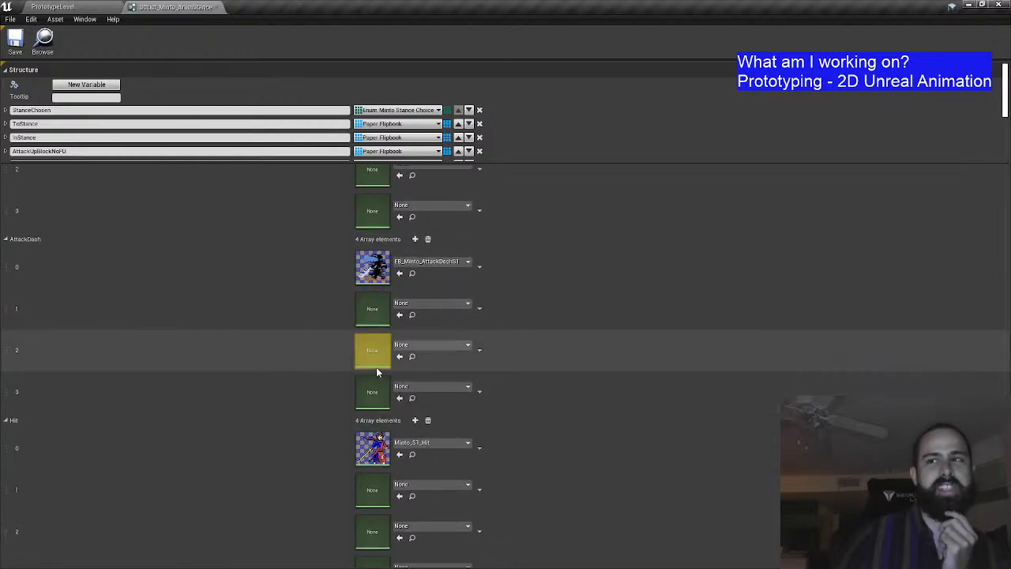
{"action": "scroll", "coordinate": [506, 498], "scroll_direction": "down", "scroll_amount": 1}
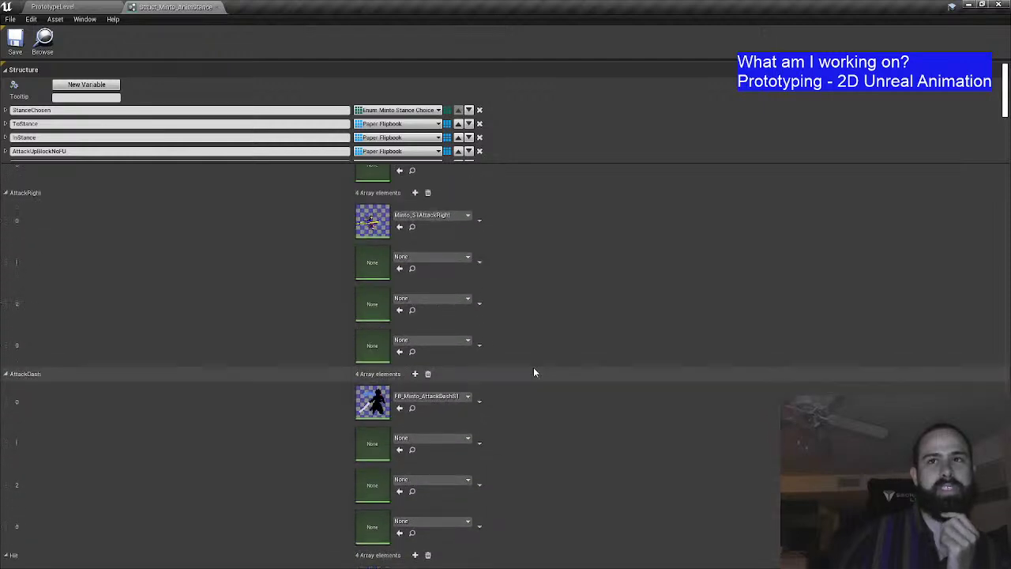
{"action": "scroll", "coordinate": [533, 367], "scroll_direction": "up", "scroll_amount": 7}
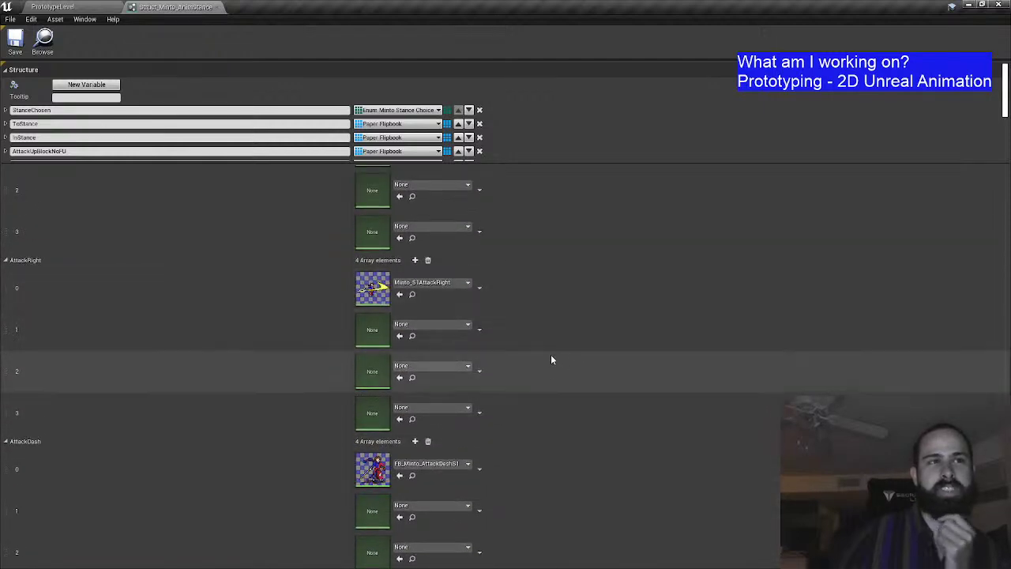
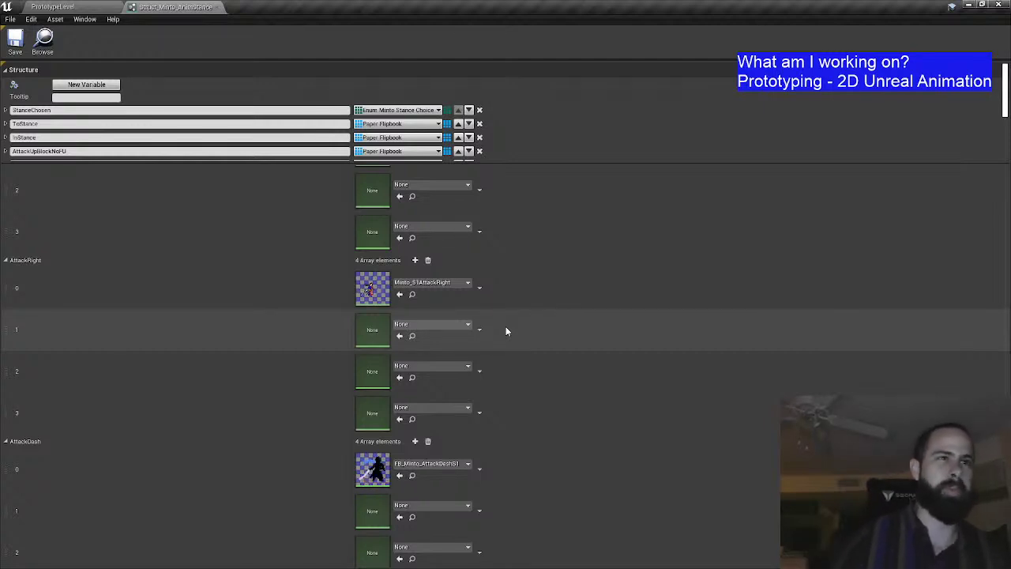
{"action": "scroll", "coordinate": [506, 327], "scroll_direction": "down", "scroll_amount": 10}
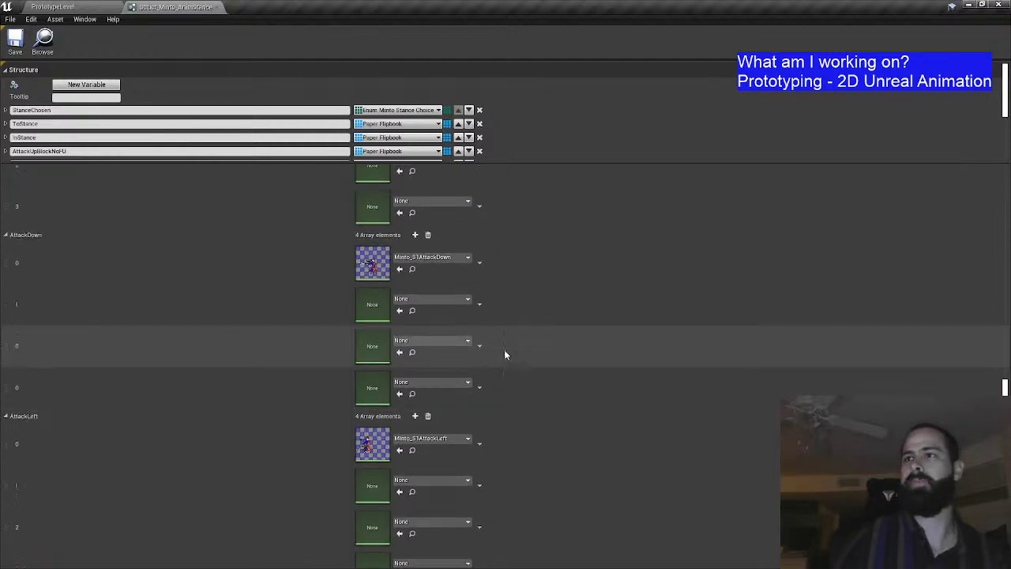
{"action": "scroll", "coordinate": [505, 348], "scroll_direction": "up", "scroll_amount": 8}
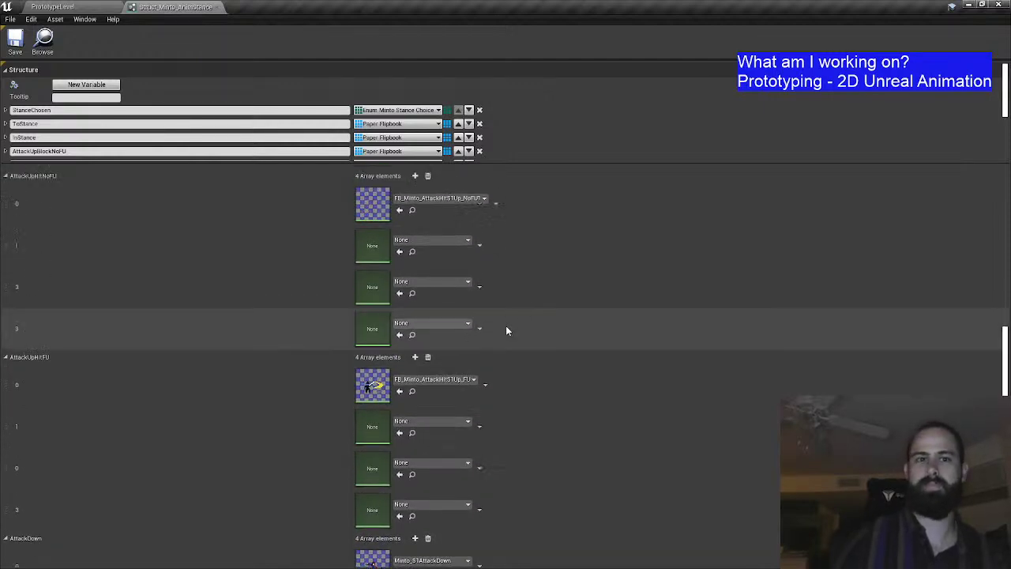
{"action": "scroll", "coordinate": [505, 326], "scroll_direction": "up", "scroll_amount": 1}
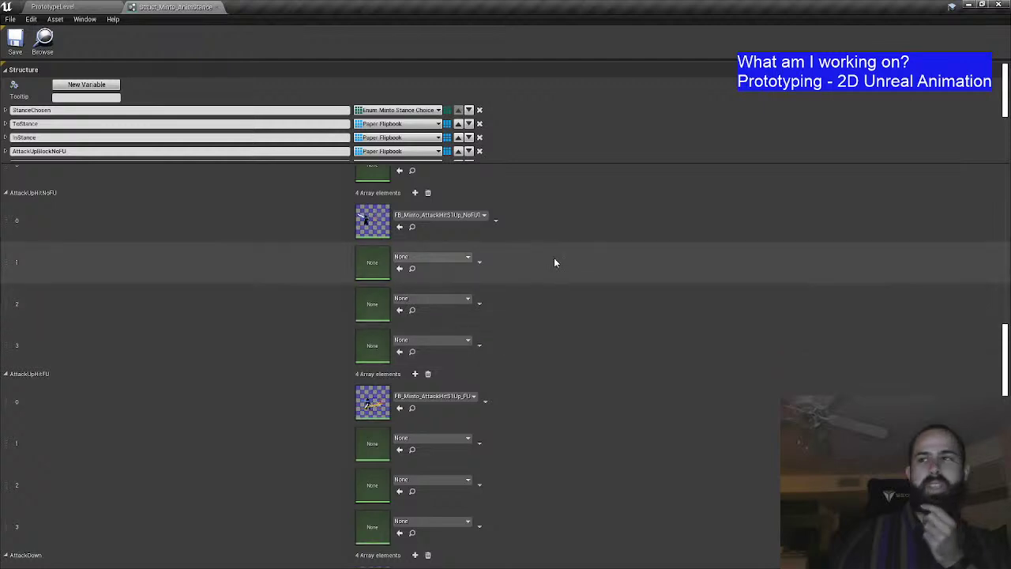
Step: Close the Struct_Minto_AnimStance structure and save all modified content, including BP_BattleMinto and BP_GameMinto
{"action": "scroll", "coordinate": [510, 252], "scroll_direction": "up", "scroll_amount": 5}
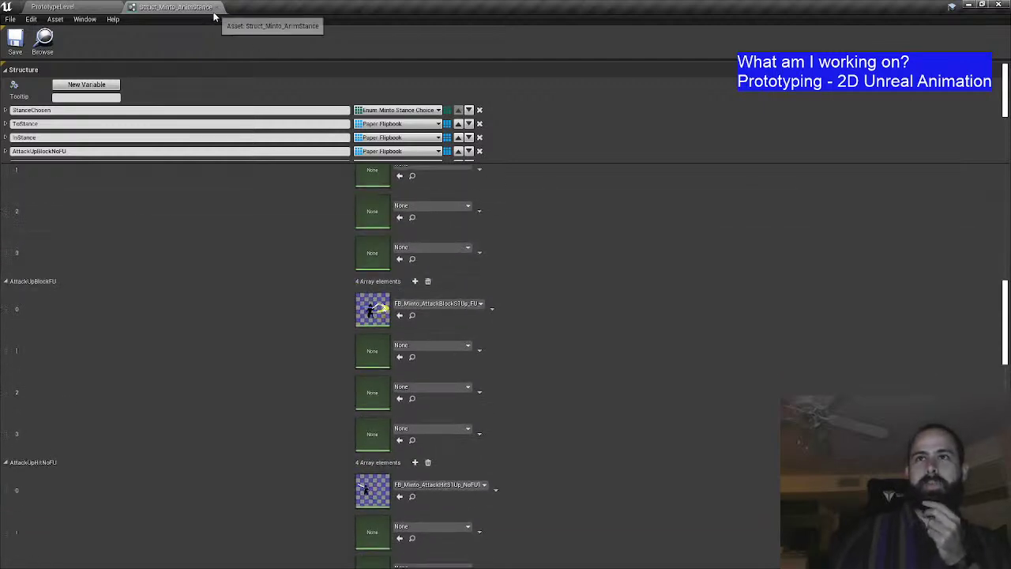
{"action": "left_click", "coordinate": [216, 7]}
{"action": "left_click", "coordinate": [129, 385]}
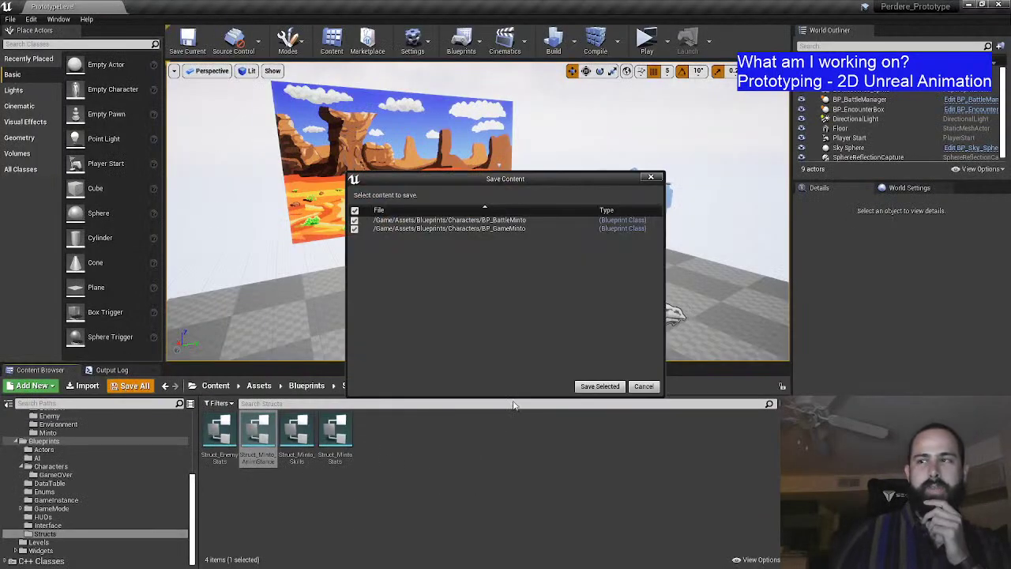
{"action": "left_click", "coordinate": [599, 386]}
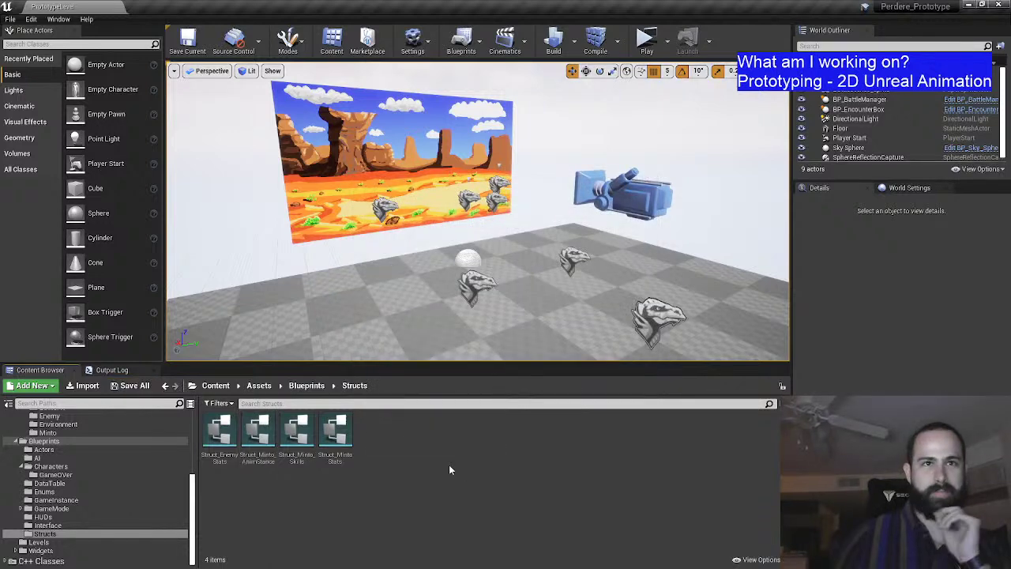
Step: Open the BP_BattleMinto blueprint from the Characters folder under Blueprints and compile it
{"action": "scroll", "coordinate": [113, 476], "scroll_direction": "up", "scroll_amount": 5}
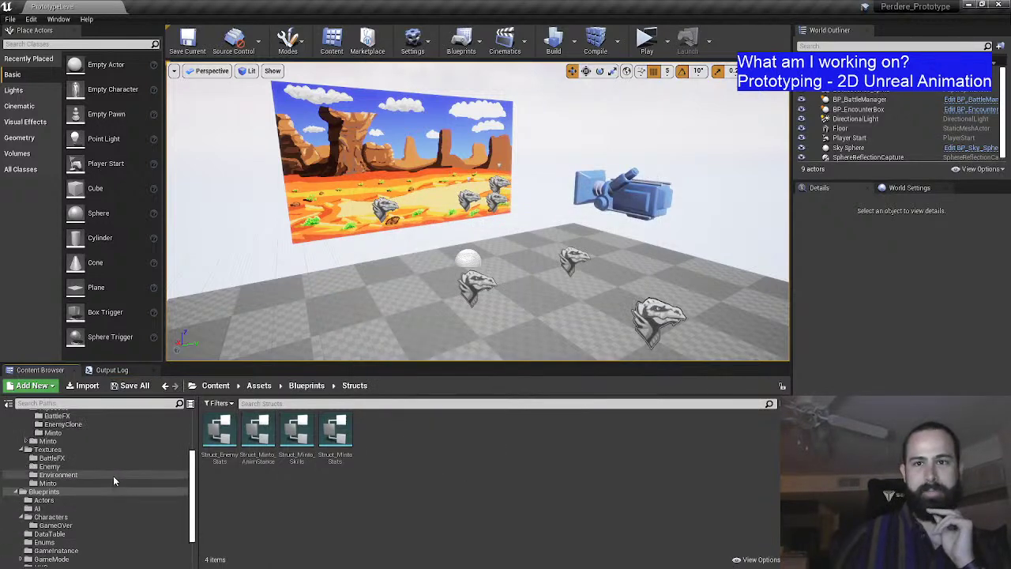
{"action": "scroll", "coordinate": [107, 494], "scroll_direction": "down", "scroll_amount": 1}
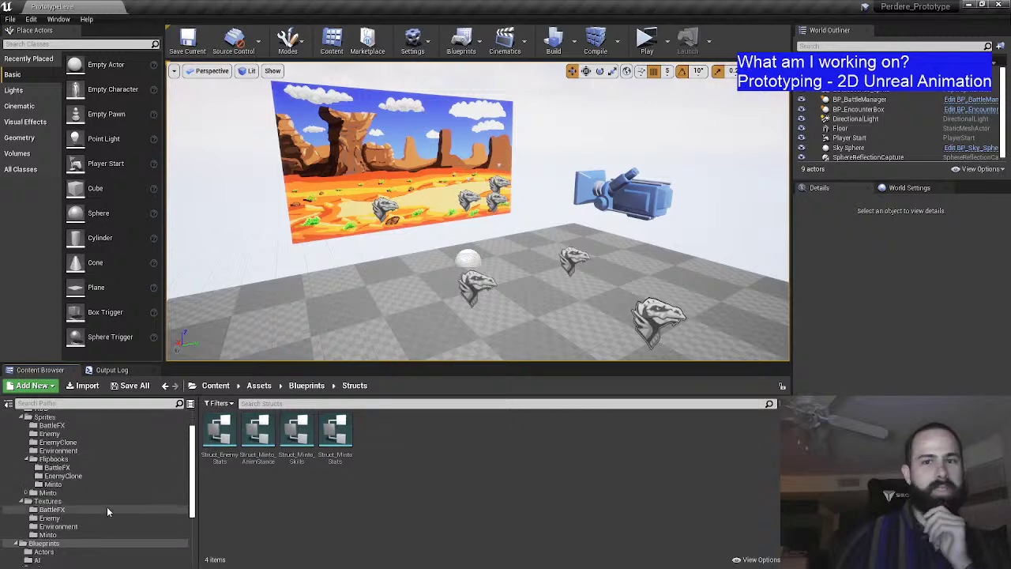
{"action": "scroll", "coordinate": [107, 507], "scroll_direction": "up", "scroll_amount": 1}
{"action": "left_click", "coordinate": [24, 451]}
{"action": "left_click", "coordinate": [16, 434]}
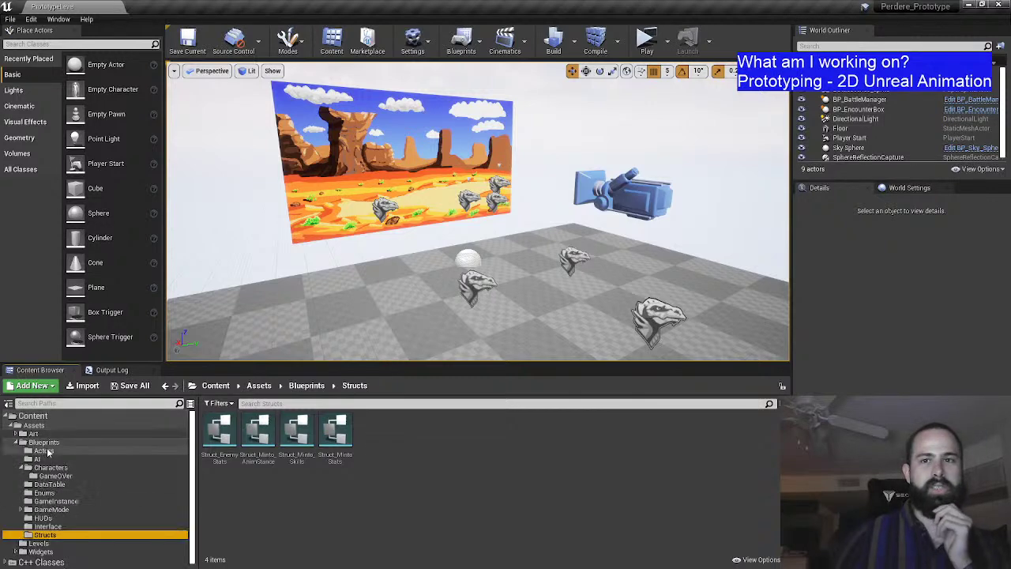
{"action": "left_click", "coordinate": [42, 442]}
{"action": "double_click", "coordinate": [294, 430]}
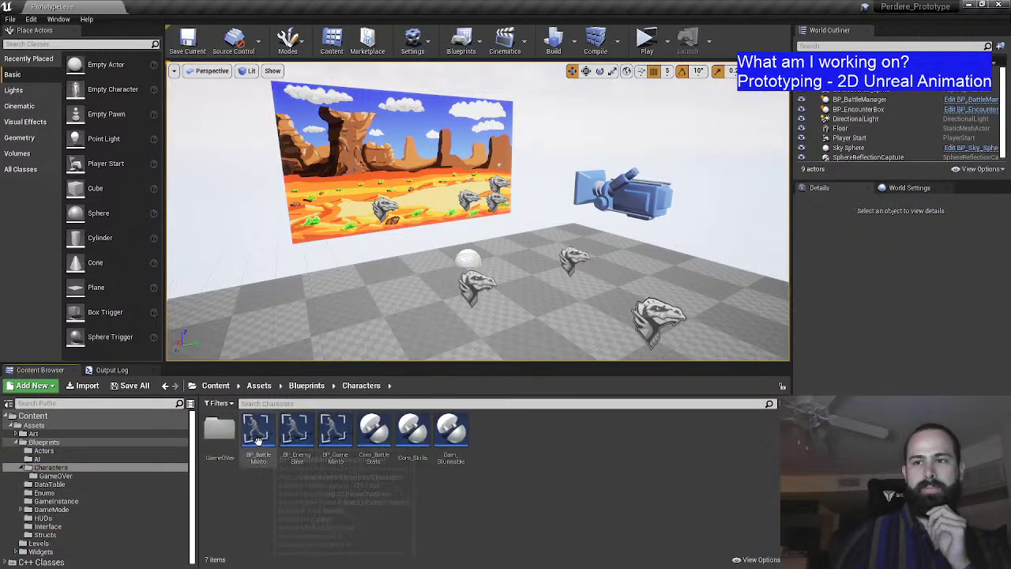
{"action": "double_click", "coordinate": [258, 429]}
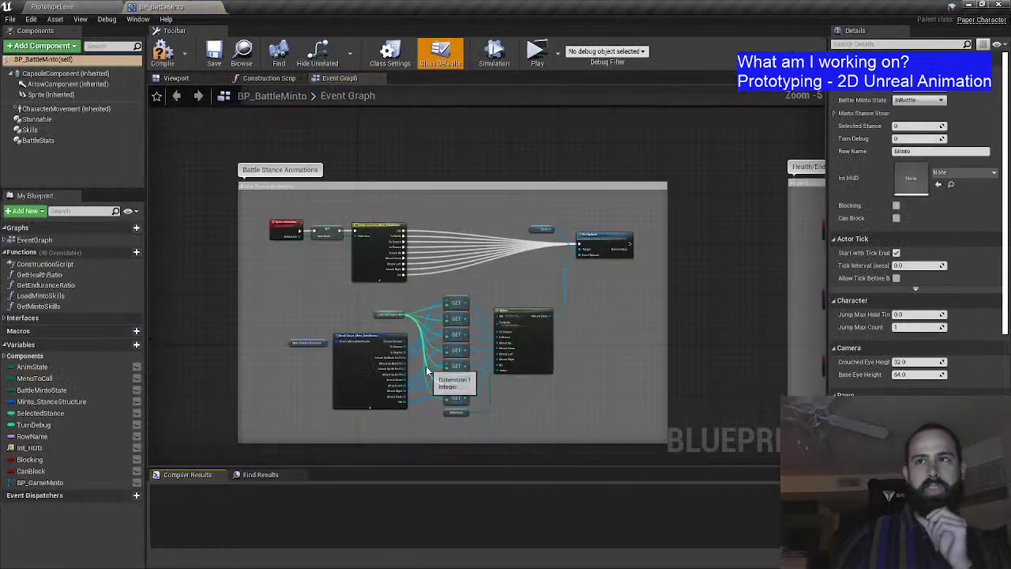
{"action": "scroll", "coordinate": [426, 365], "scroll_direction": "up", "scroll_amount": 1}
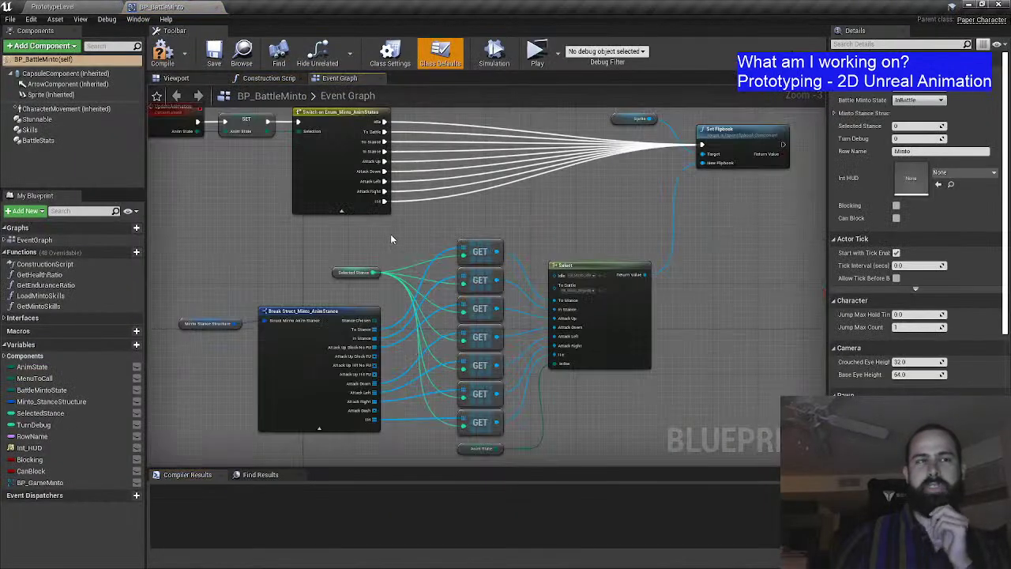
{"action": "scroll", "coordinate": [434, 231], "scroll_direction": "down", "scroll_amount": 1}
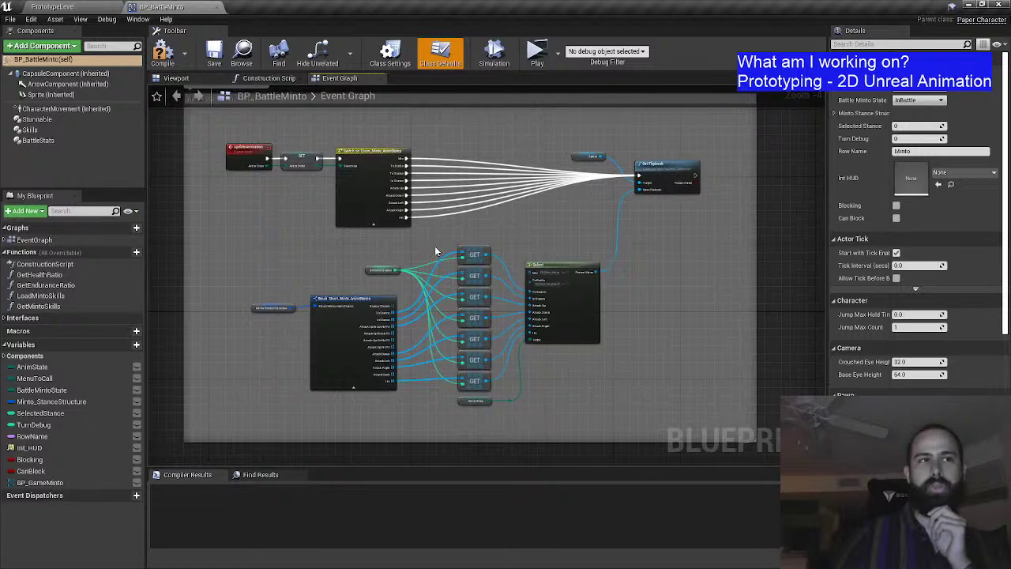
{"action": "left_click", "coordinate": [162, 52]}
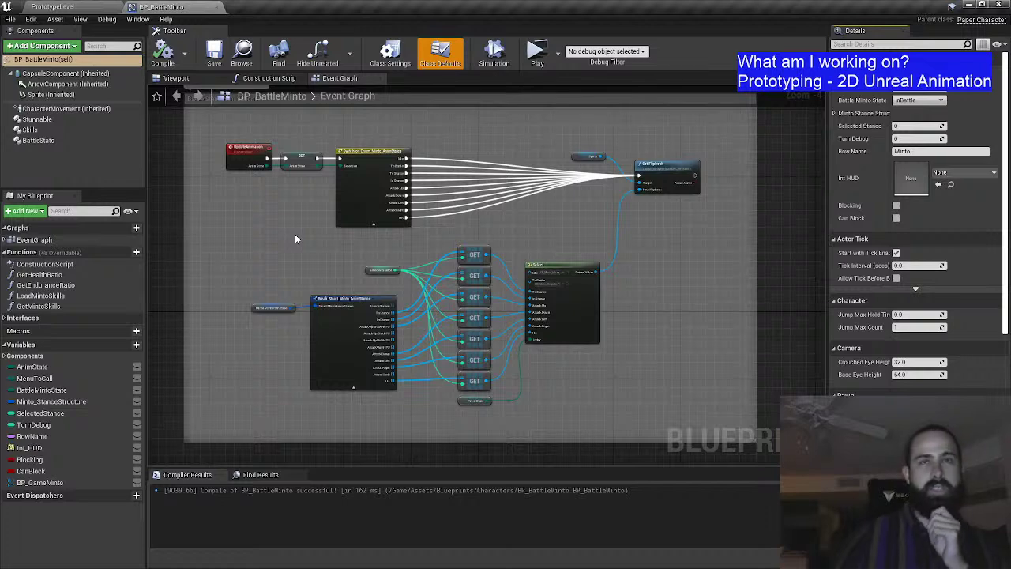
Step: Examine the Battle Stance Animations graph, including the Break Struct_Minto_AnimStance outputs and the switch on the animation states
{"action": "scroll", "coordinate": [295, 235], "scroll_direction": "up", "scroll_amount": 1}
{"action": "scroll", "coordinate": [301, 232], "scroll_direction": "down", "scroll_amount": 1}
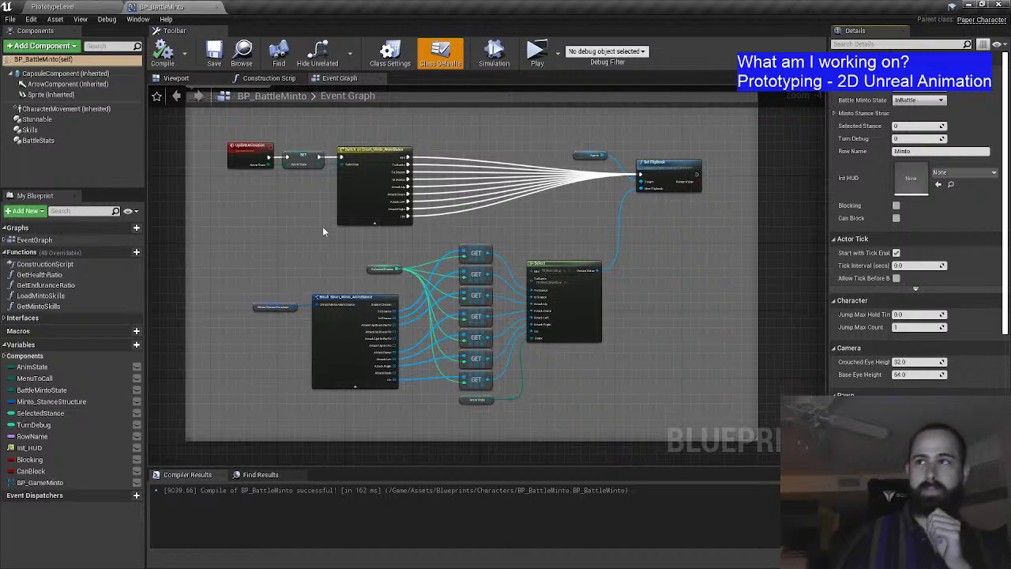
{"action": "mouse_move", "coordinate": [333, 281]}
{"action": "left_mouse_down"}
{"action": "mouse_move", "coordinate": [320, 255]}
{"action": "mouse_move", "coordinate": [338, 240]}
{"action": "mouse_move", "coordinate": [343, 280]}
{"action": "left_mouse_up"}
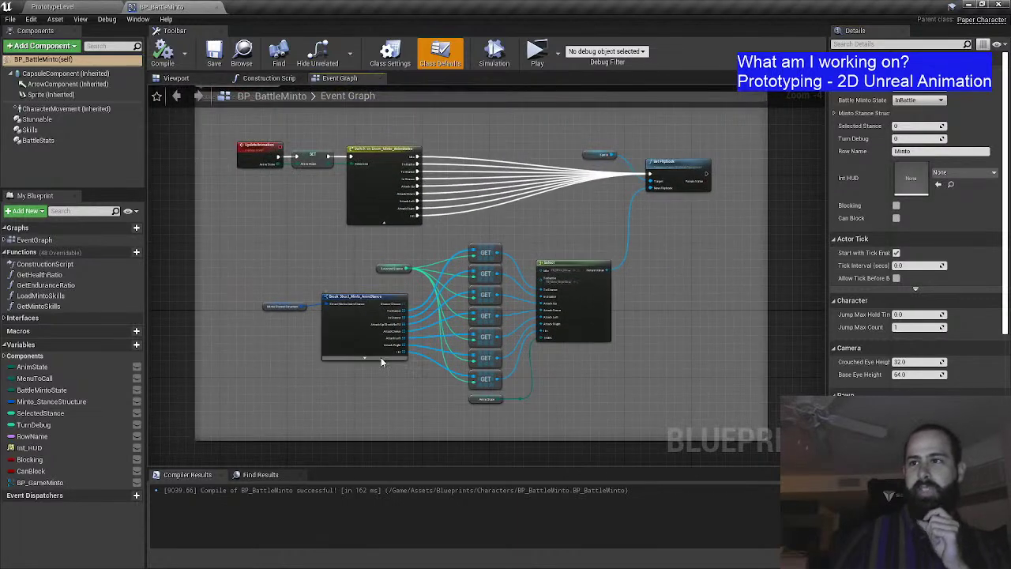
{"action": "left_click", "coordinate": [371, 357]}
{"action": "scroll", "coordinate": [412, 324], "scroll_direction": "up", "scroll_amount": 2}
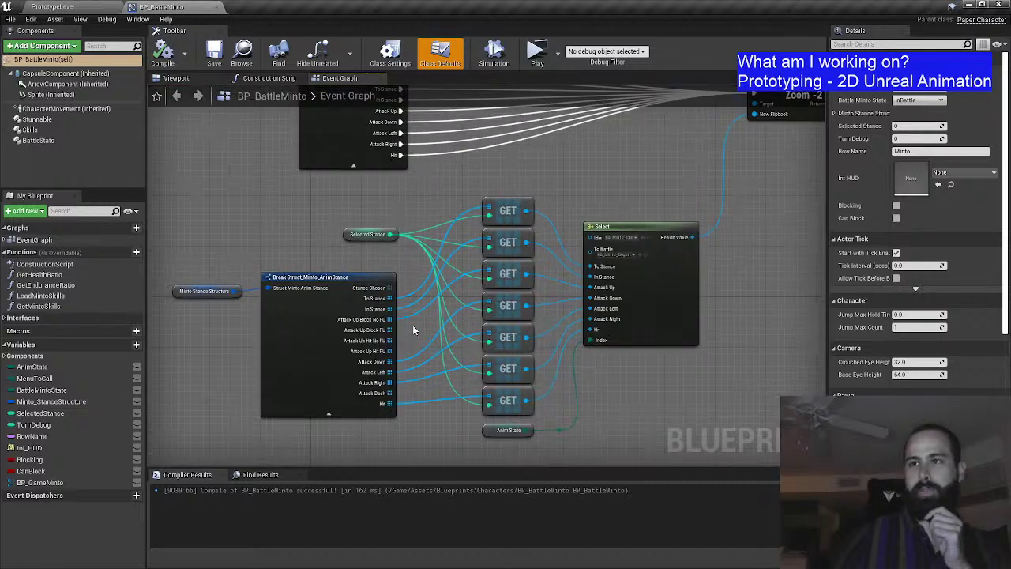
{"action": "scroll", "coordinate": [413, 325], "scroll_direction": "down", "scroll_amount": 4}
{"action": "scroll", "coordinate": [369, 377], "scroll_direction": "up", "scroll_amount": 3}
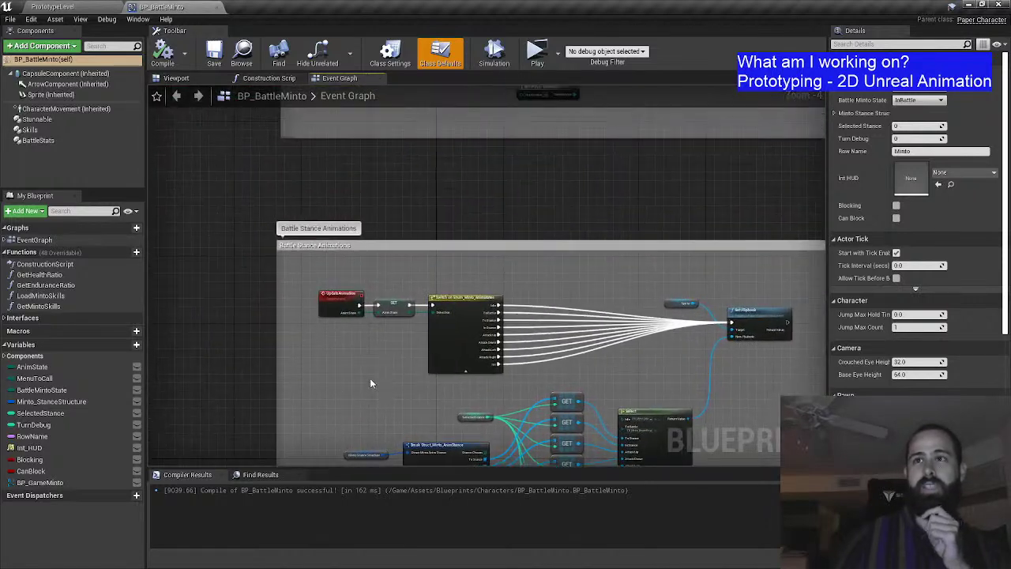
{"action": "scroll", "coordinate": [369, 377], "scroll_direction": "up", "scroll_amount": 3}
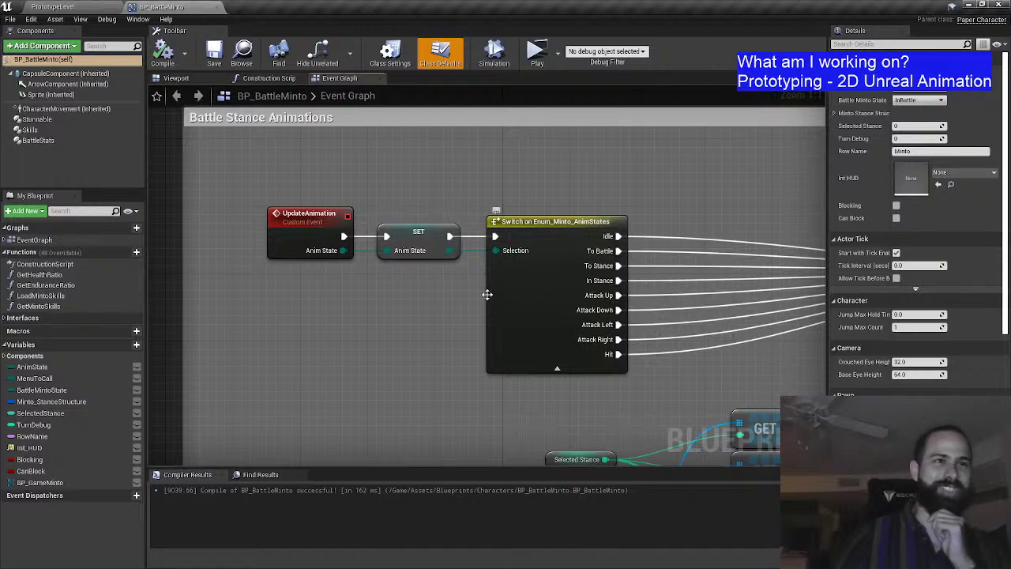
Step: Open Enum_Minto_AnimStates from the Enums folder under Blueprints and rename its AttackUp enumerator to AttackUpBlockFU
{"action": "left_click", "coordinate": [81, 6]}
{"action": "left_click", "coordinate": [60, 537]}
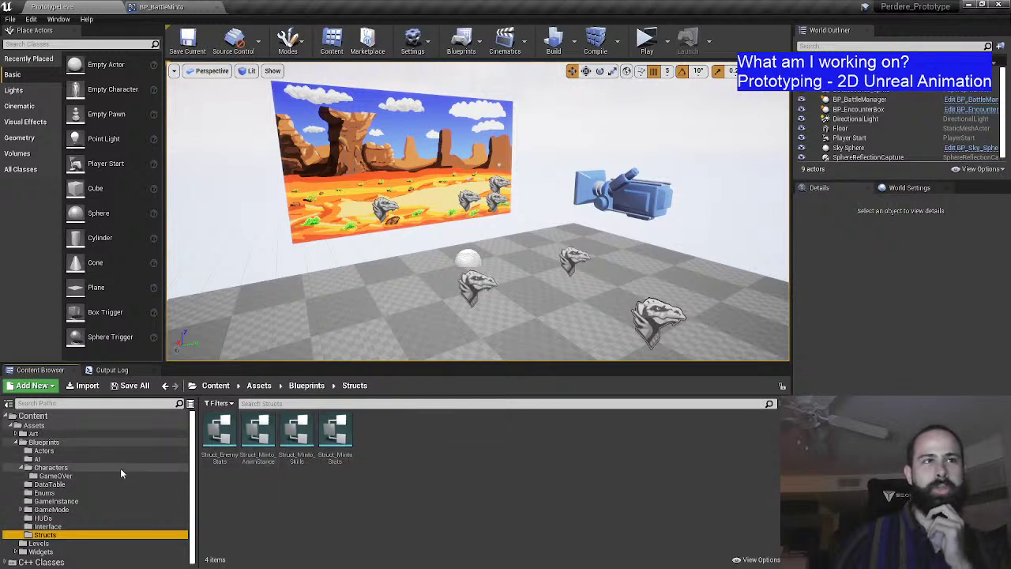
{"action": "left_click", "coordinate": [95, 493]}
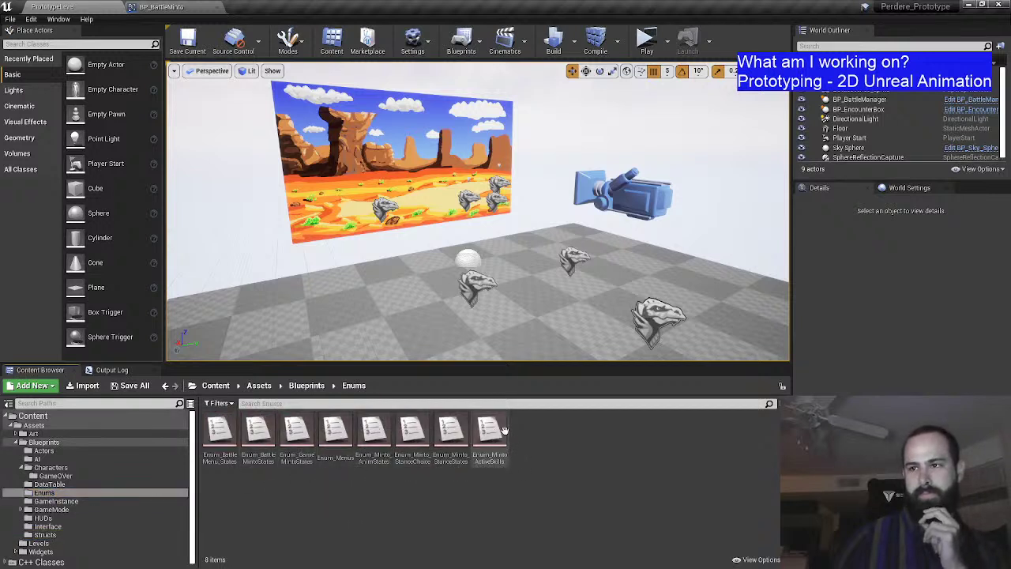
{"action": "double_click", "coordinate": [373, 430]}
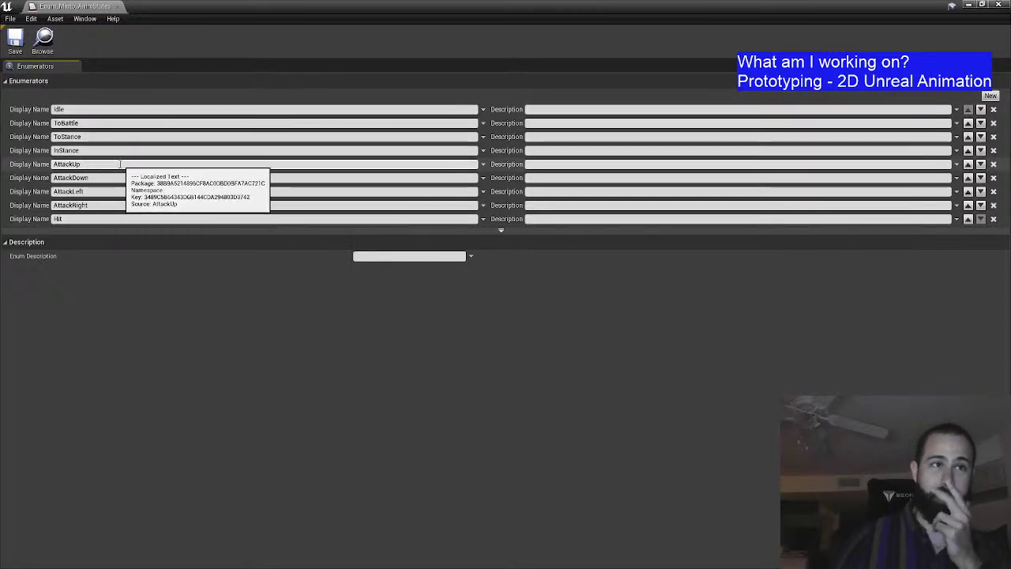
{"action": "left_click", "coordinate": [121, 163]}
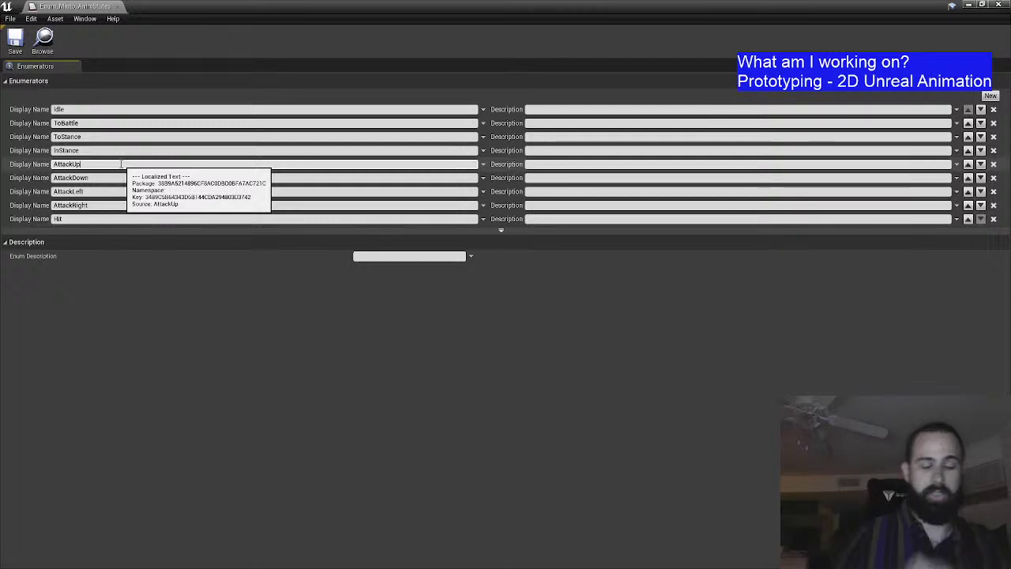
{"action": "type", "text": "BlockFU"}
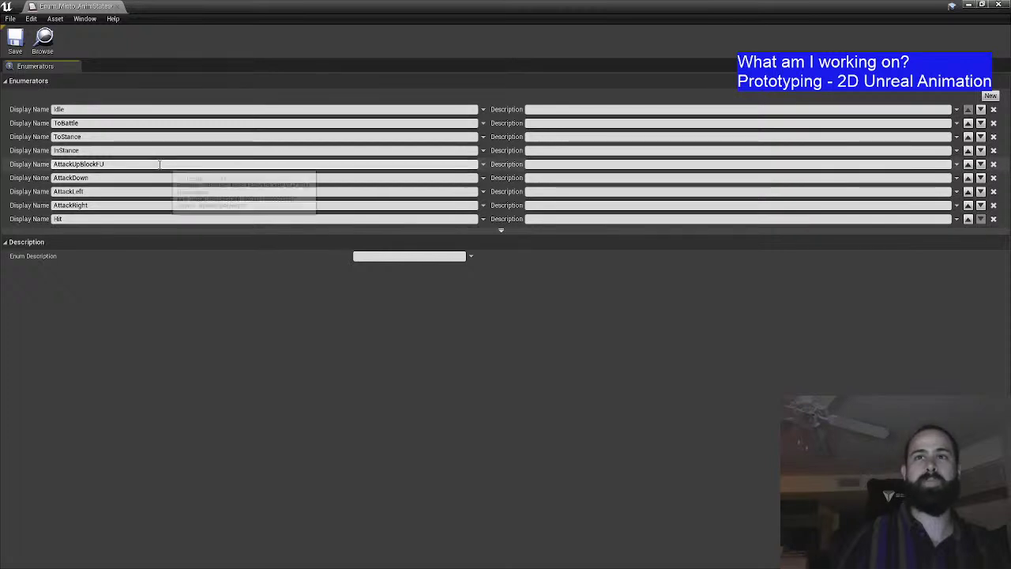
Step: Add an enumerator named AttackUpBlockNoFU, reusing the copied AttackUpBlockFU name
{"action": "double_click", "coordinate": [91, 164]}
{"action": "right_click", "coordinate": [89, 164]}
{"action": "left_click", "coordinate": [110, 202]}
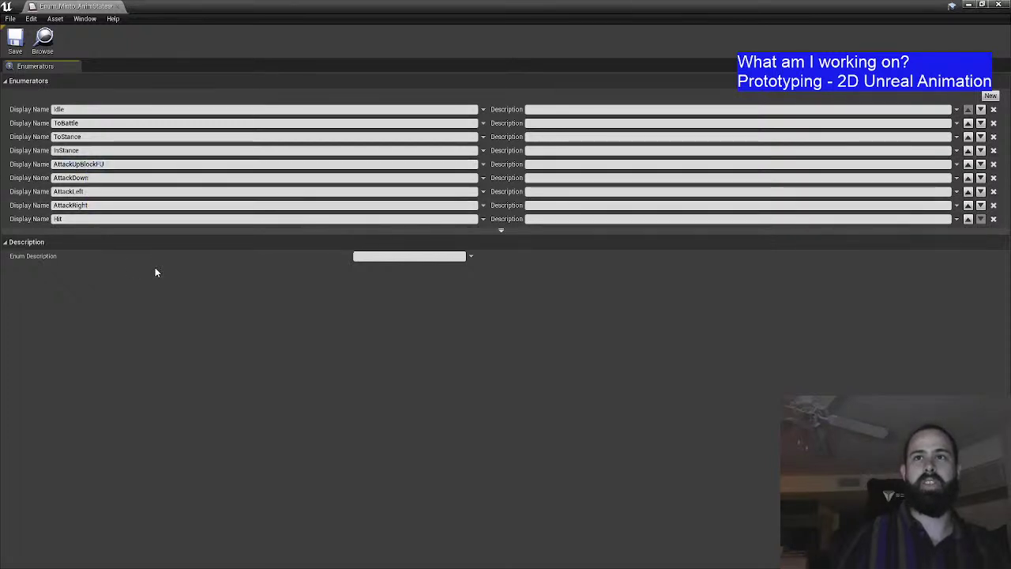
{"action": "left_click", "coordinate": [990, 96]}
{"action": "double_click", "coordinate": [172, 232]}
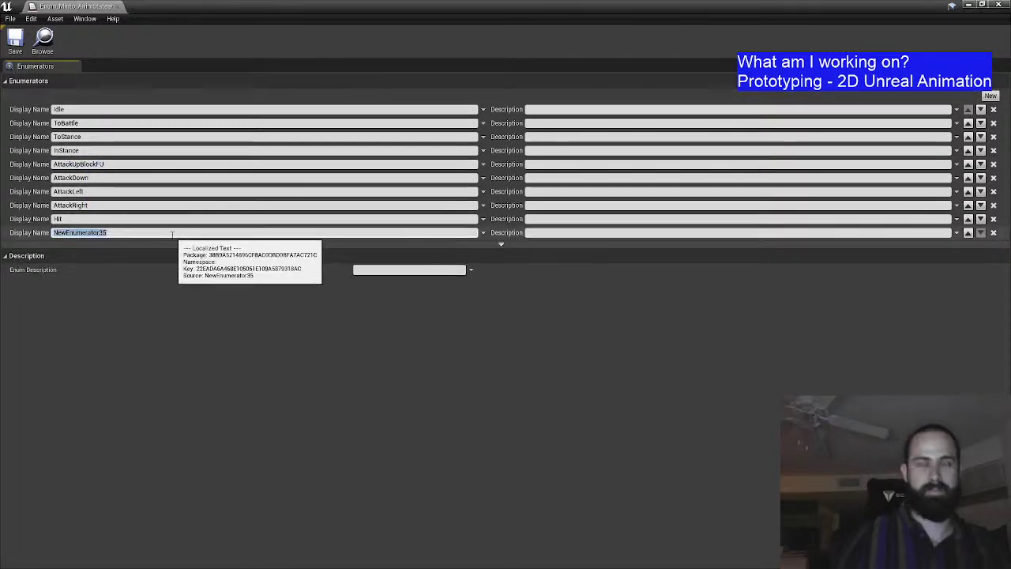
{"action": "key", "text": "ctrl+v"}
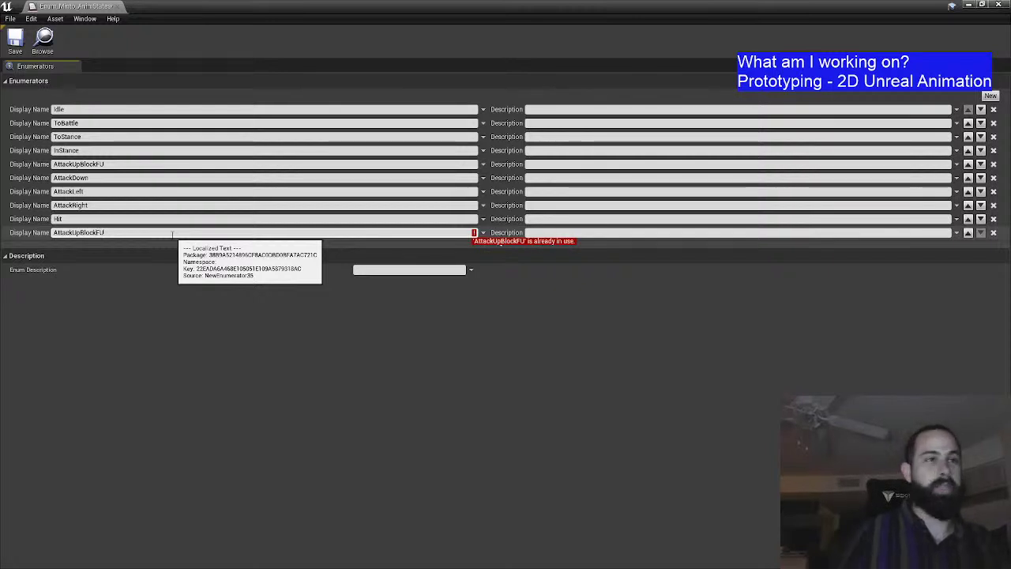
{"action": "key", "text": "Left"}
{"action": "key", "text": "Left"}
{"action": "type", "text": "No"}
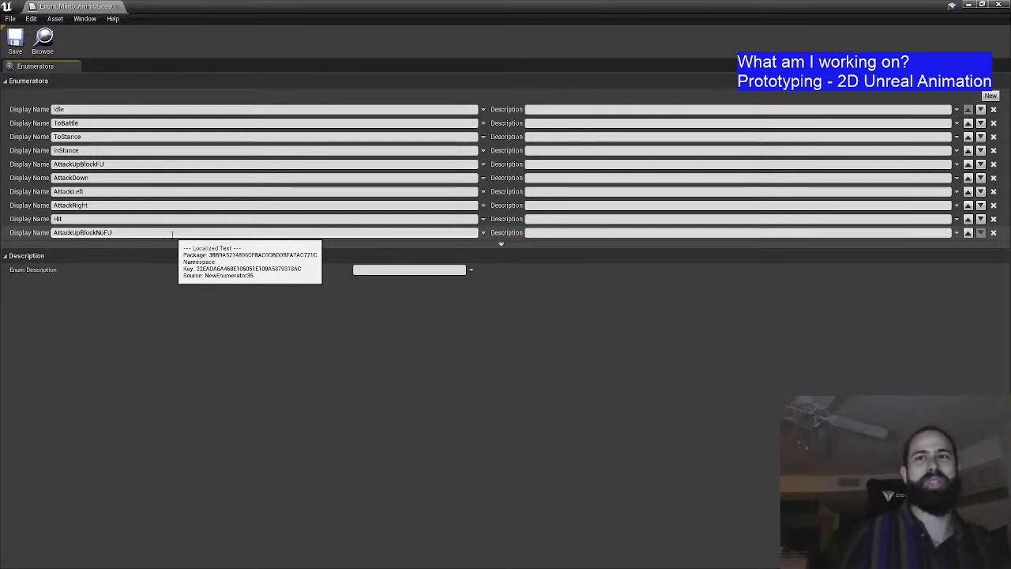
{"action": "key", "text": "Return"}
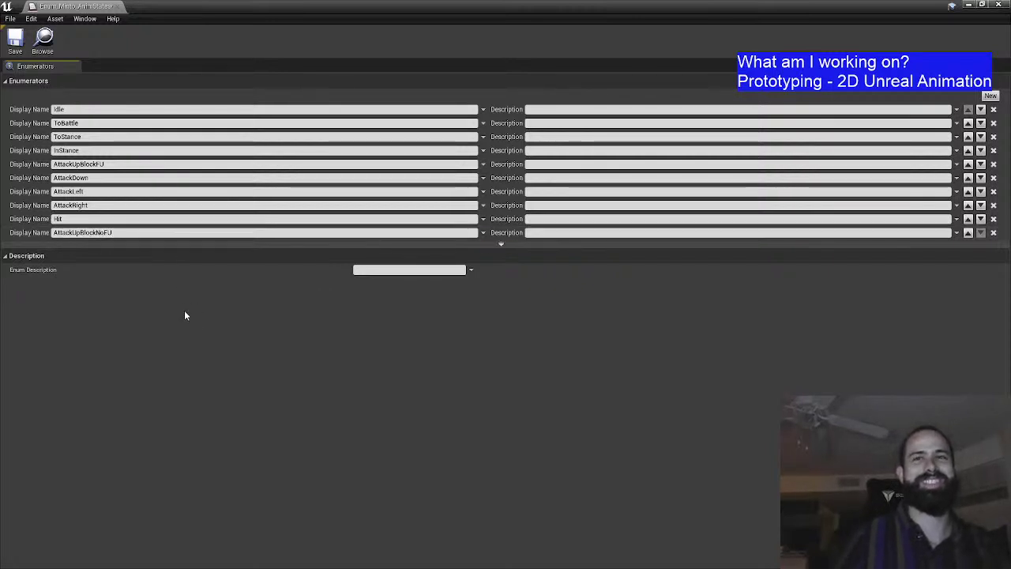
Step: Add another enumerator named AttackUpHitNoFU, based on the copied AttackUpBlockNoFU name
{"action": "left_click", "coordinate": [174, 233]}
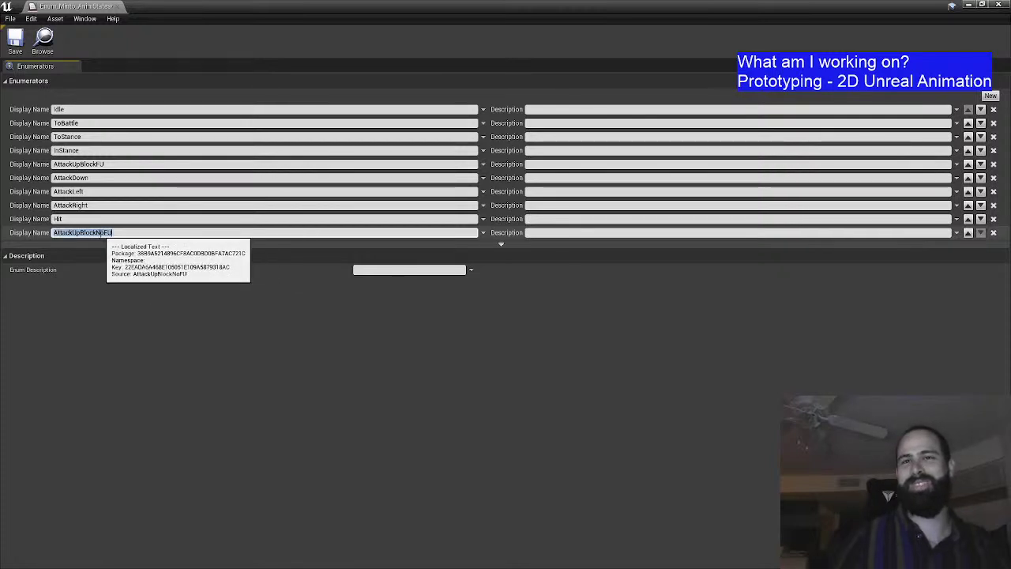
{"action": "right_click", "coordinate": [102, 232]}
{"action": "left_click", "coordinate": [127, 275]}
{"action": "left_click", "coordinate": [991, 96]}
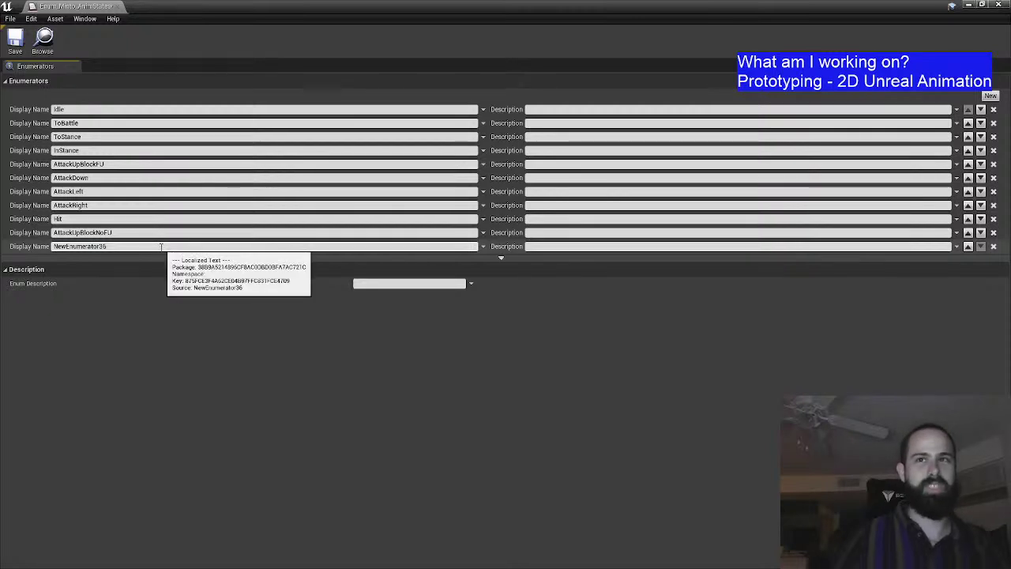
{"action": "double_click", "coordinate": [92, 246]}
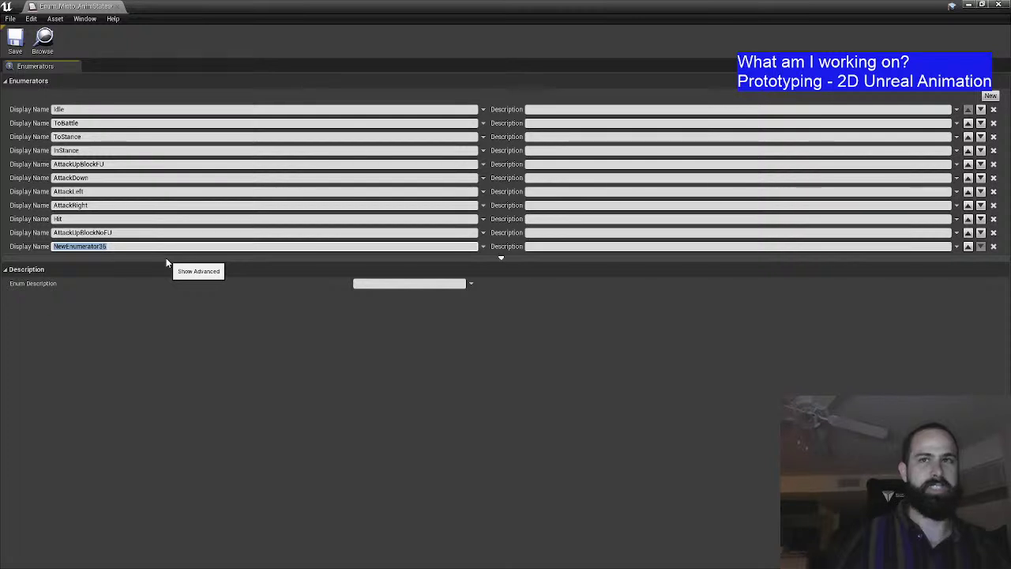
{"action": "key", "text": "ctrl+v"}
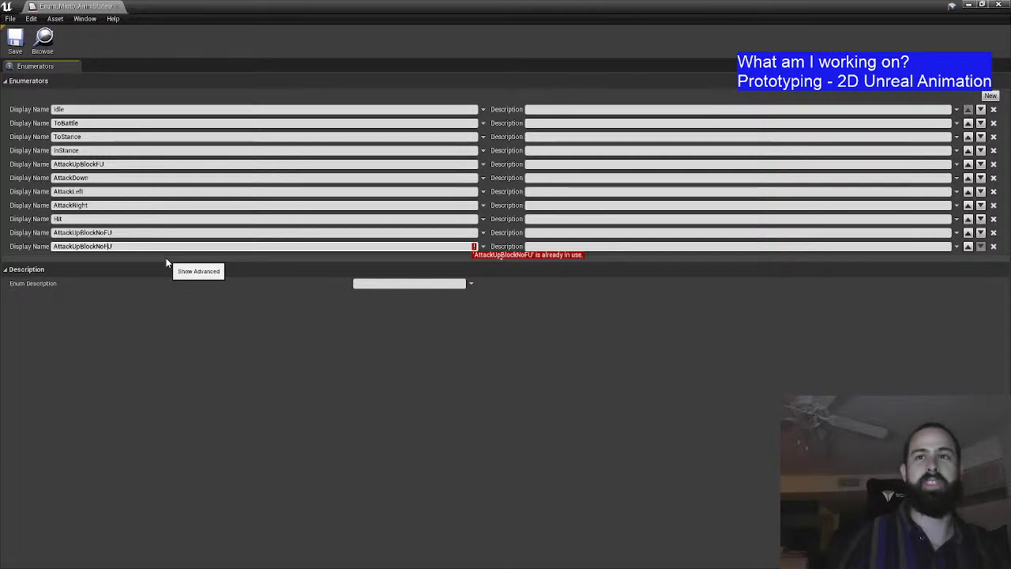
{"action": "key", "text": "BackSpace"}
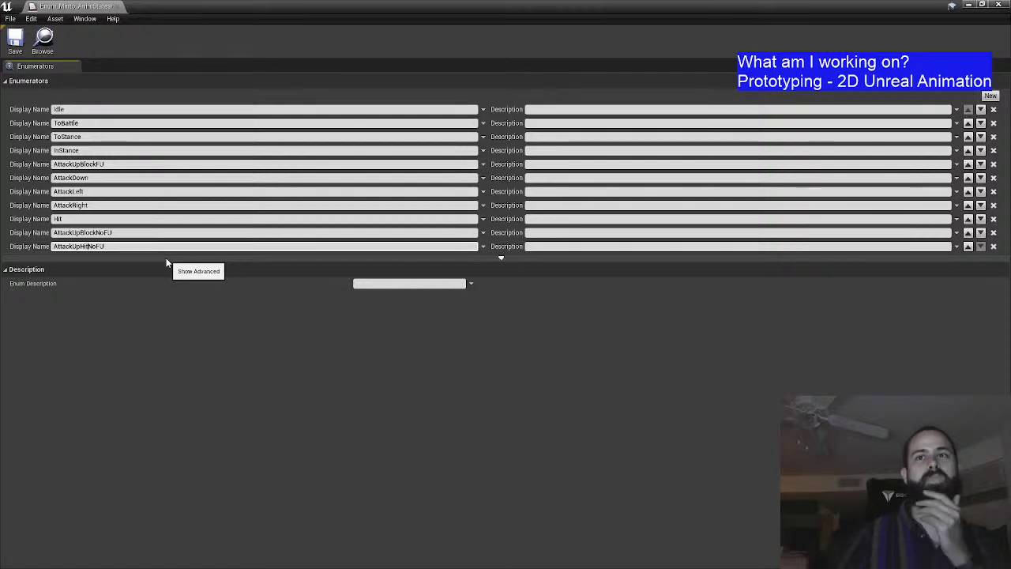
Step: Add a further enumerator named AttackUpHitFU, adapting the copied AttackUpBlockNoFU name
{"action": "left_click", "coordinate": [990, 95]}
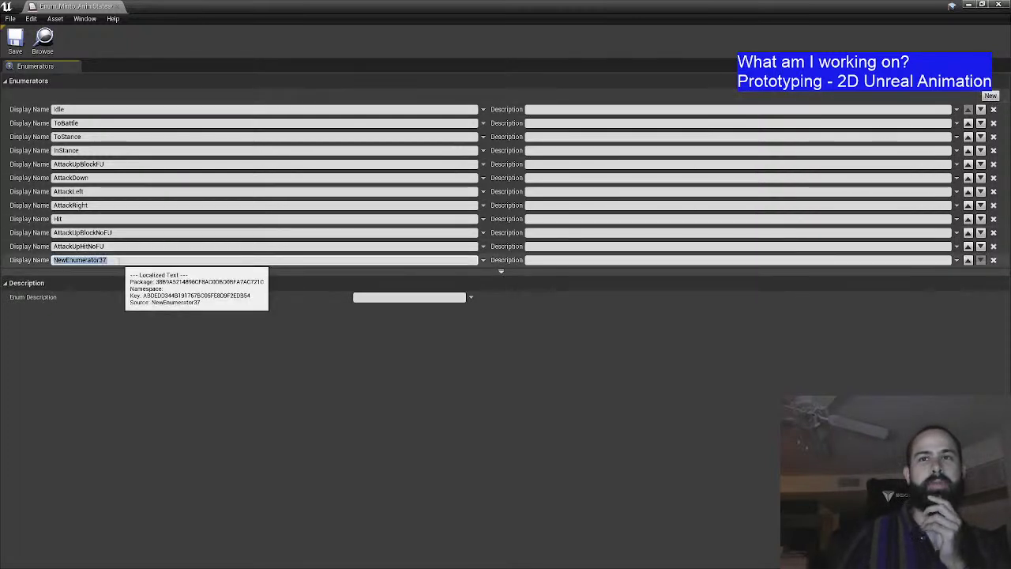
{"action": "key", "text": "ctrl+v"}
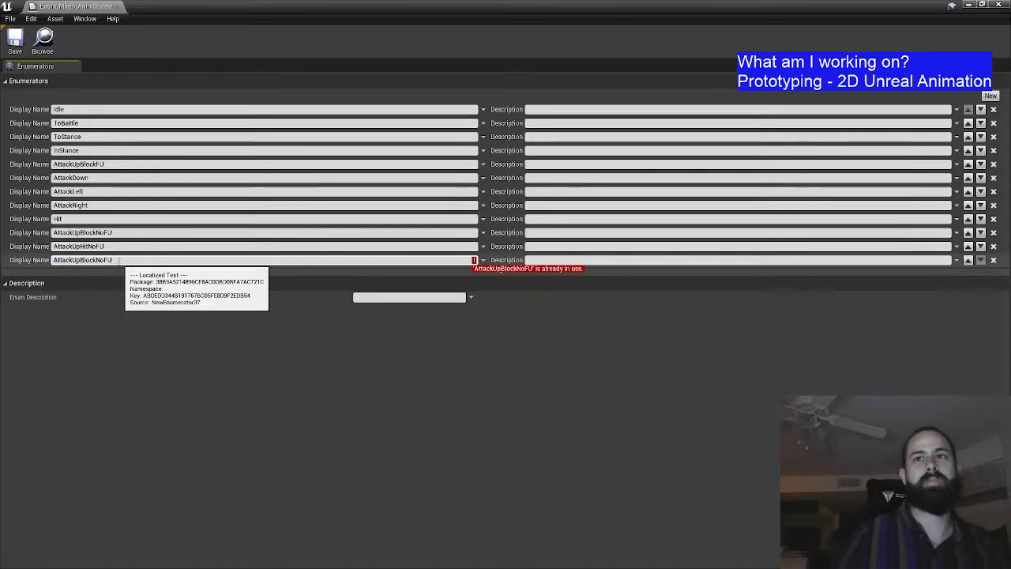
{"action": "key", "text": "BackSpace"}
{"action": "key", "text": "BackSpace"}
{"action": "key", "text": "BackSpace"}
{"action": "key", "text": "BackSpace"}
{"action": "key", "text": "BackSpace"}
{"action": "key", "text": "BackSpace"}
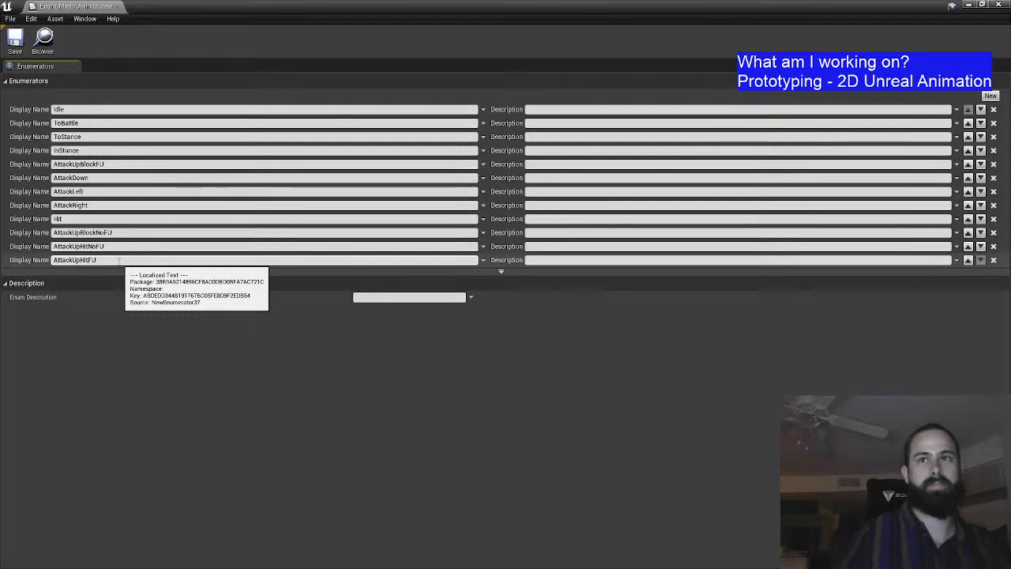
{"action": "type", "text": "it"}
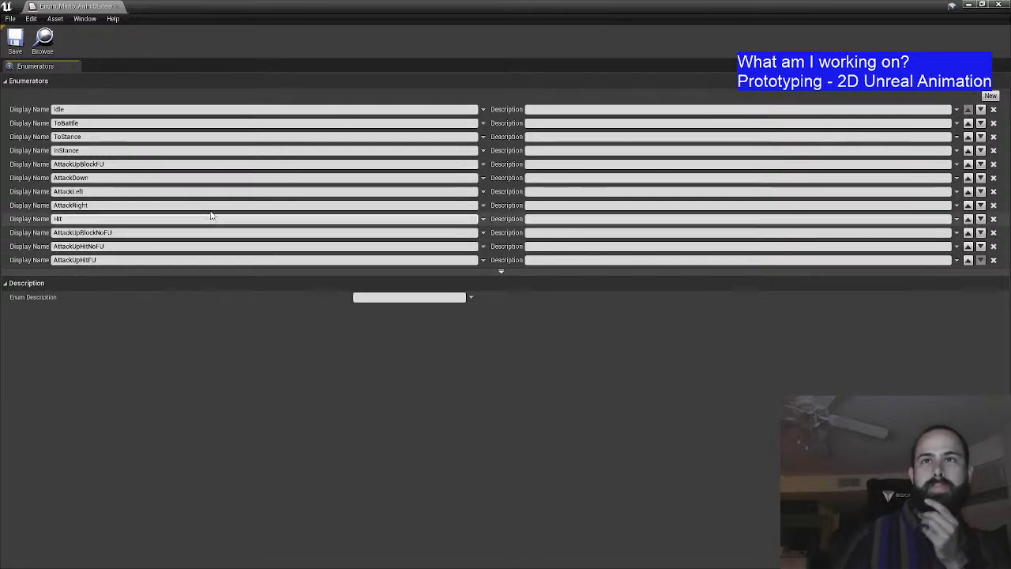
Step: Move the AttackUpBlockNoFU enumerator up the list to directly below AttackUpBlockFU
{"action": "left_click", "coordinate": [968, 233]}
{"action": "left_click", "coordinate": [969, 219]}
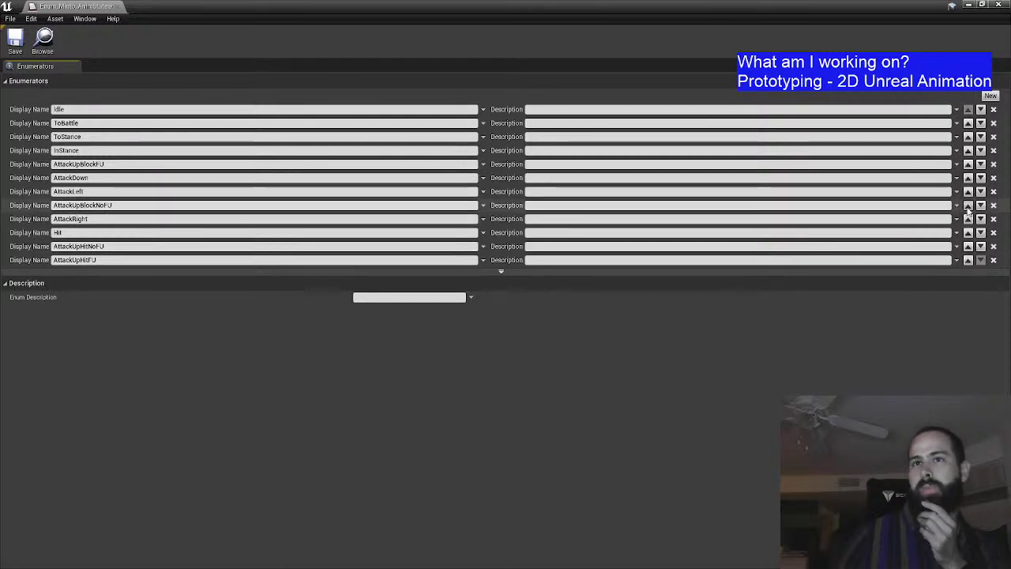
{"action": "left_click", "coordinate": [968, 205]}
{"action": "left_click", "coordinate": [968, 191]}
Step: Move the AttackUpHitNoFU enumerator up the list to directly below AttackUpBlockNoFU
{"action": "left_click", "coordinate": [968, 232]}
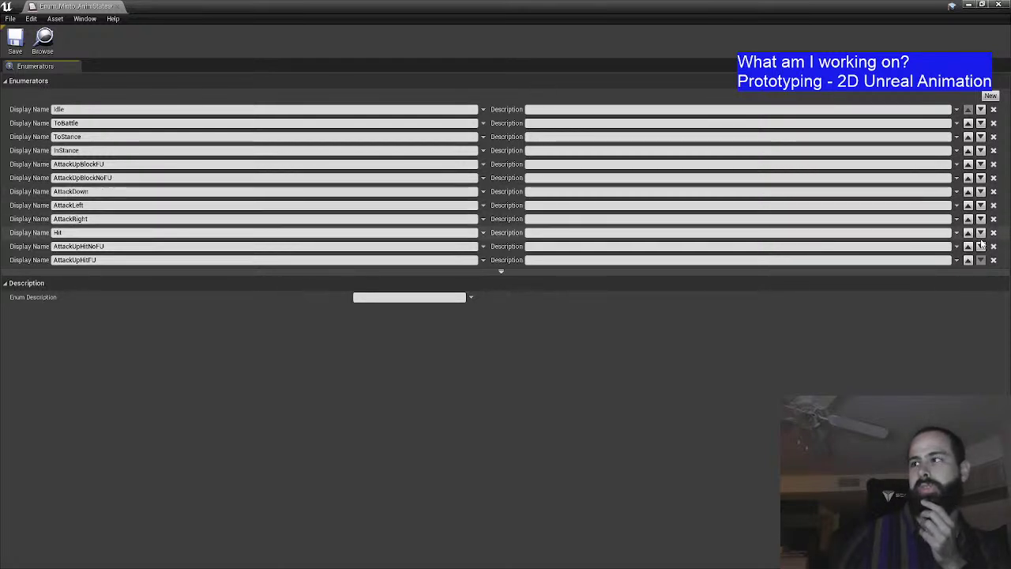
{"action": "left_click", "coordinate": [968, 233]}
{"action": "left_click", "coordinate": [969, 219]}
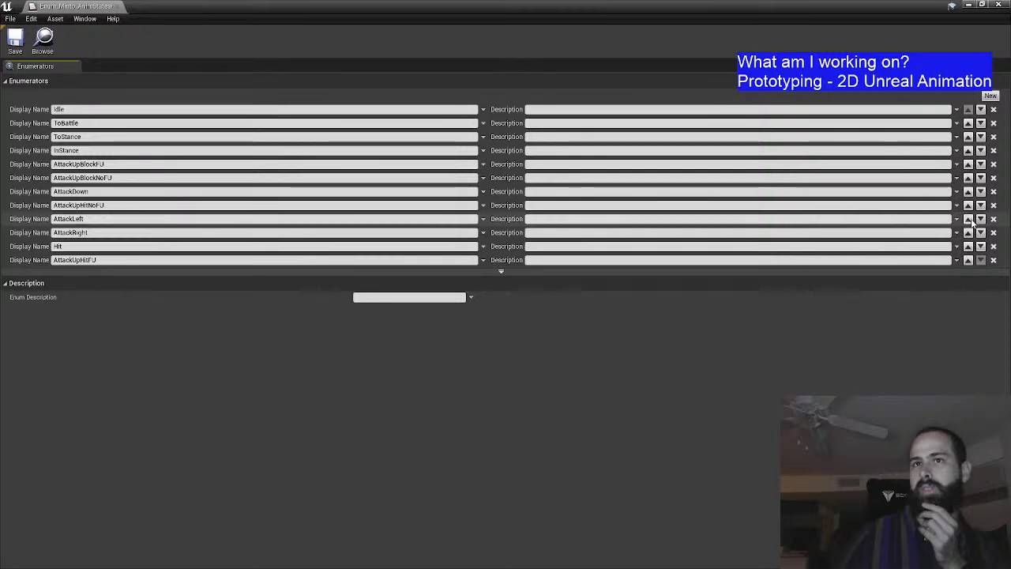
{"action": "left_click", "coordinate": [969, 205]}
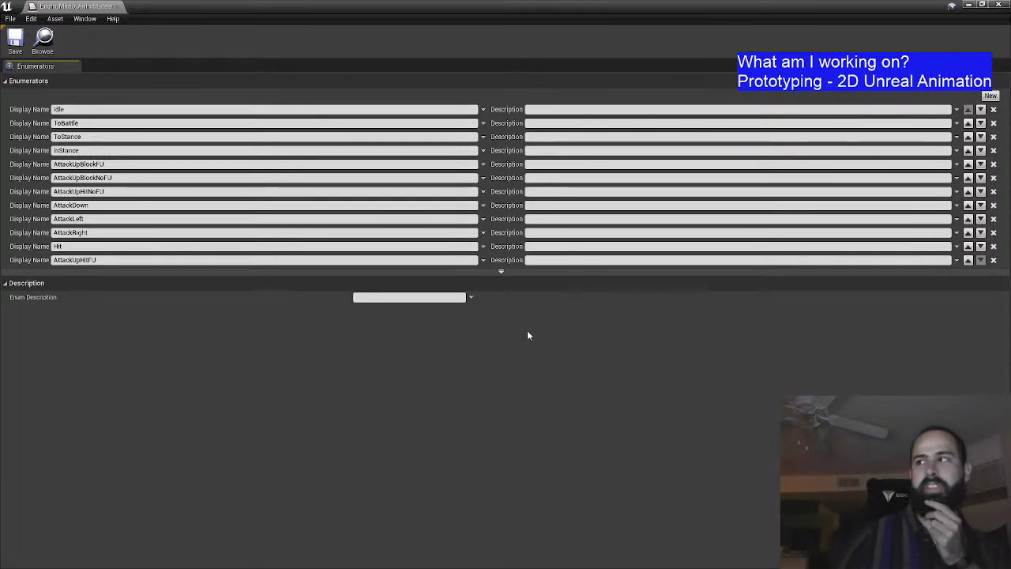
Step: Move the AttackUpHitFU enumerator up the list so it sits between AttackUpHitNoFU and AttackDown
{"action": "left_click", "coordinate": [969, 261]}
{"action": "left_click", "coordinate": [969, 245]}
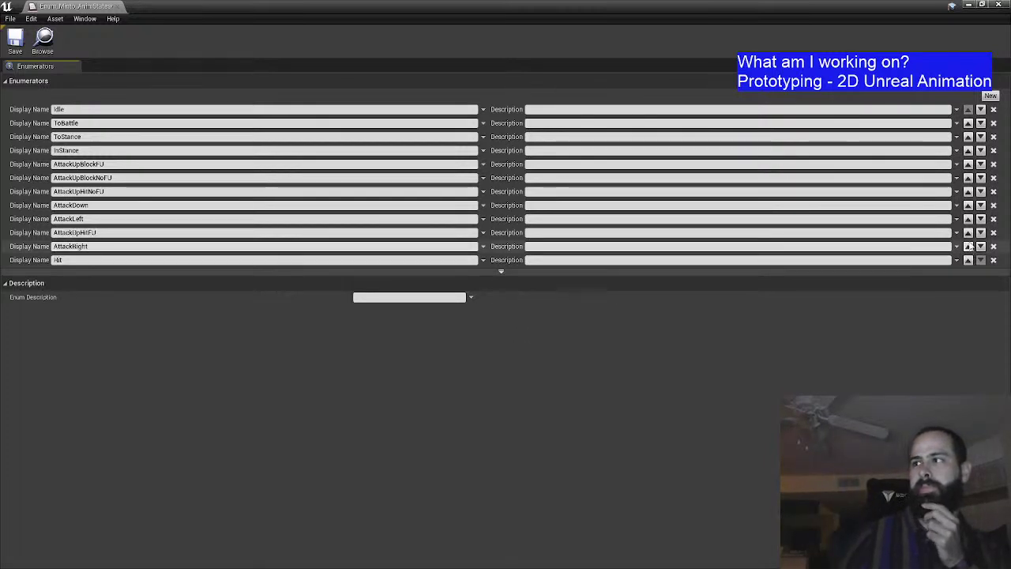
{"action": "left_click", "coordinate": [969, 232]}
{"action": "left_click", "coordinate": [968, 220]}
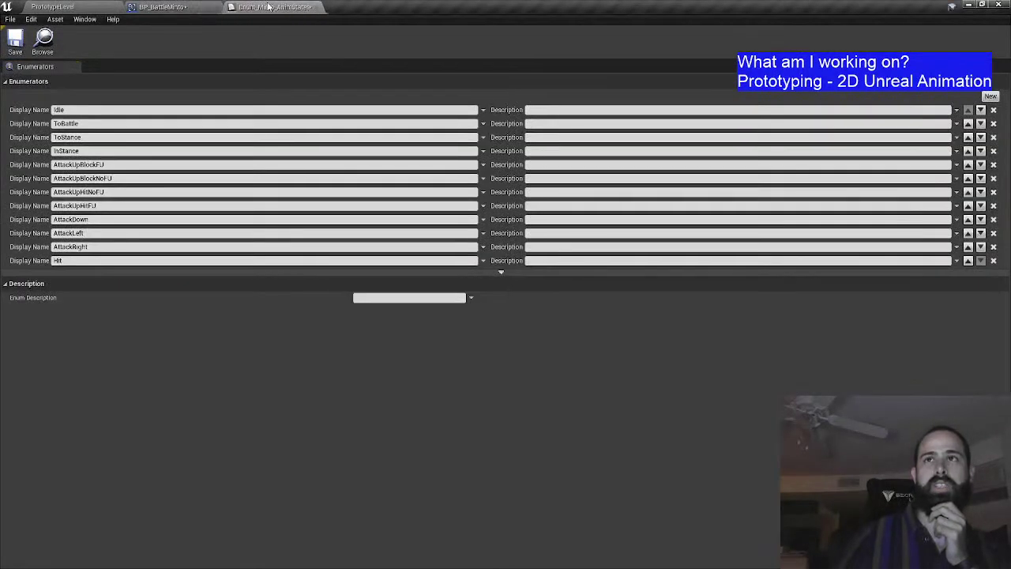
Step: Open Struct_Minto_AnimStance from the Structs folder and compare the order of its AttackUp variables with the enumerators in Enum_Minto_AnimStates
{"action": "left_click", "coordinate": [62, 6]}
{"action": "left_click", "coordinate": [78, 536]}
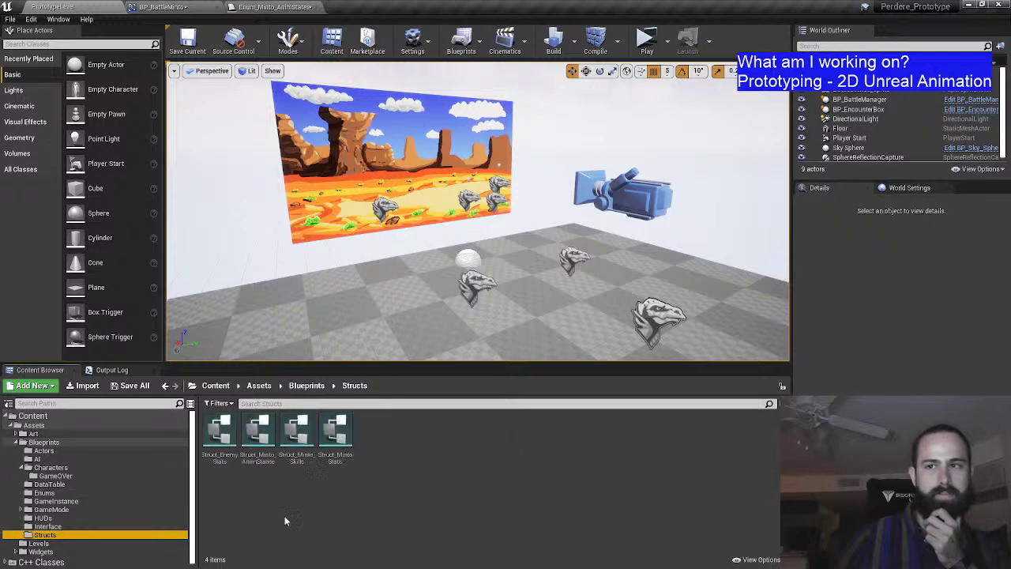
{"action": "left_click", "coordinate": [255, 424]}
{"action": "double_click", "coordinate": [255, 424]}
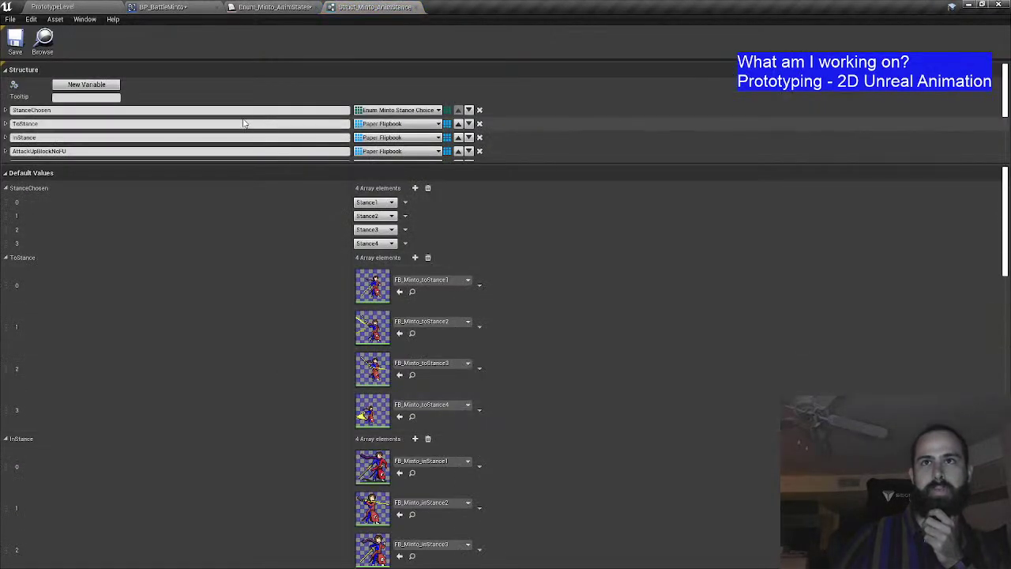
{"action": "scroll", "coordinate": [233, 123], "scroll_direction": "down", "scroll_amount": 1}
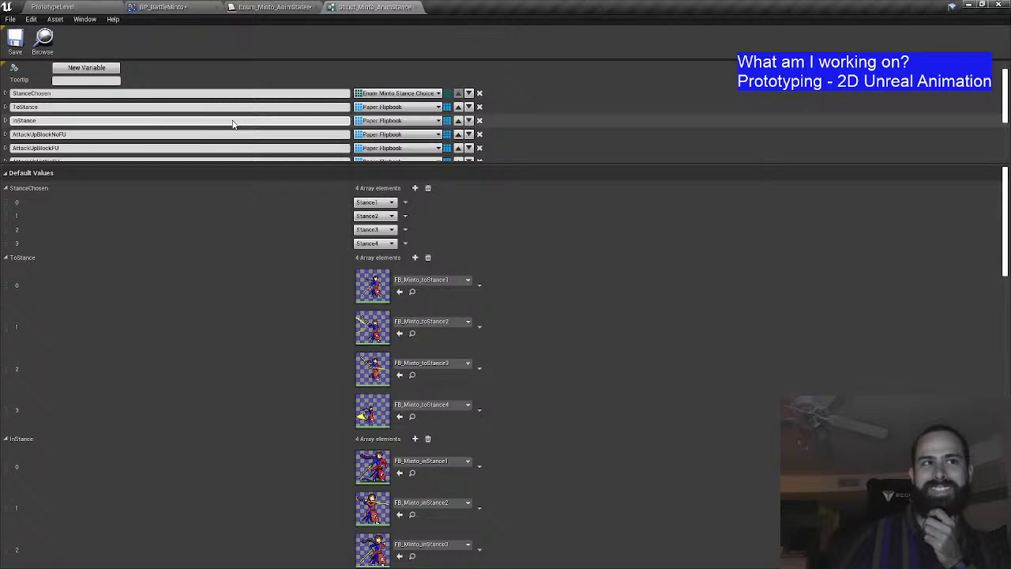
{"action": "scroll", "coordinate": [225, 125], "scroll_direction": "down", "scroll_amount": 1}
{"action": "scroll", "coordinate": [99, 125], "scroll_direction": "down", "scroll_amount": 1}
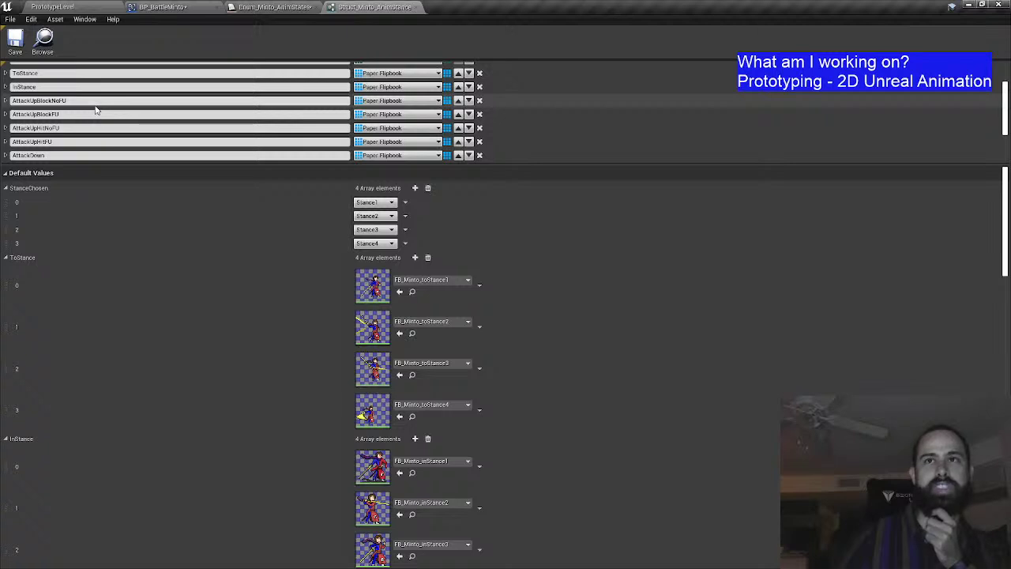
{"action": "left_click", "coordinate": [309, 6]}
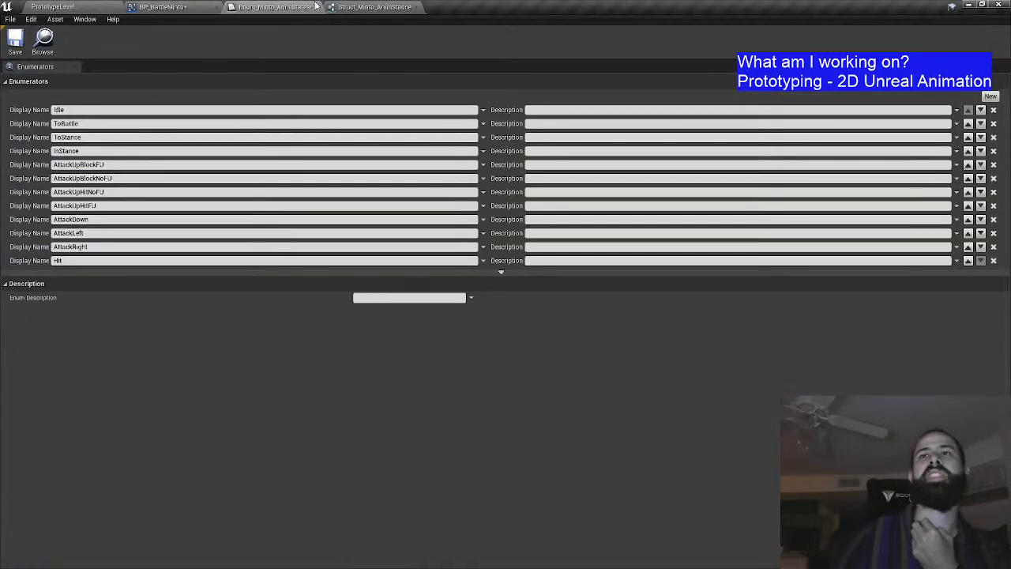
{"action": "left_click", "coordinate": [347, 6]}
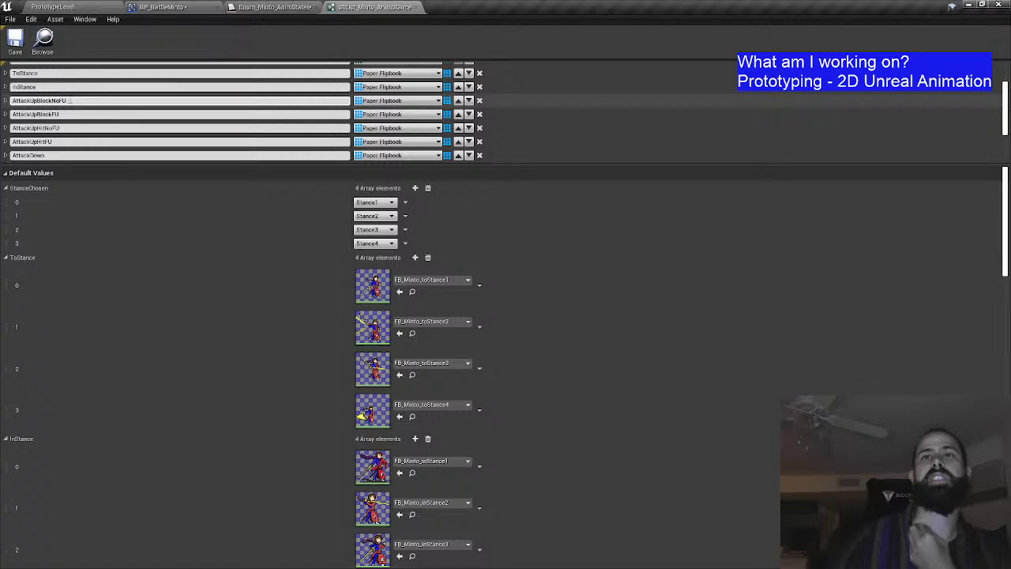
Step: Move AttackUpBlockNoFU above AttackUpBlockFU in Enum_Minto_AnimStates, check the order against the struct, and save the enum
{"action": "left_click", "coordinate": [274, 6]}
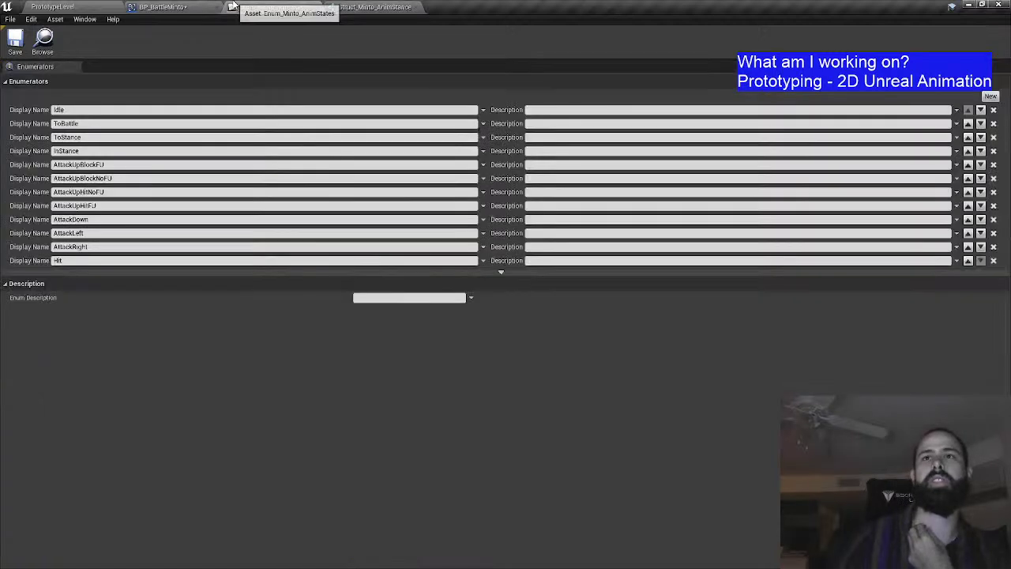
{"action": "left_click", "coordinate": [968, 177]}
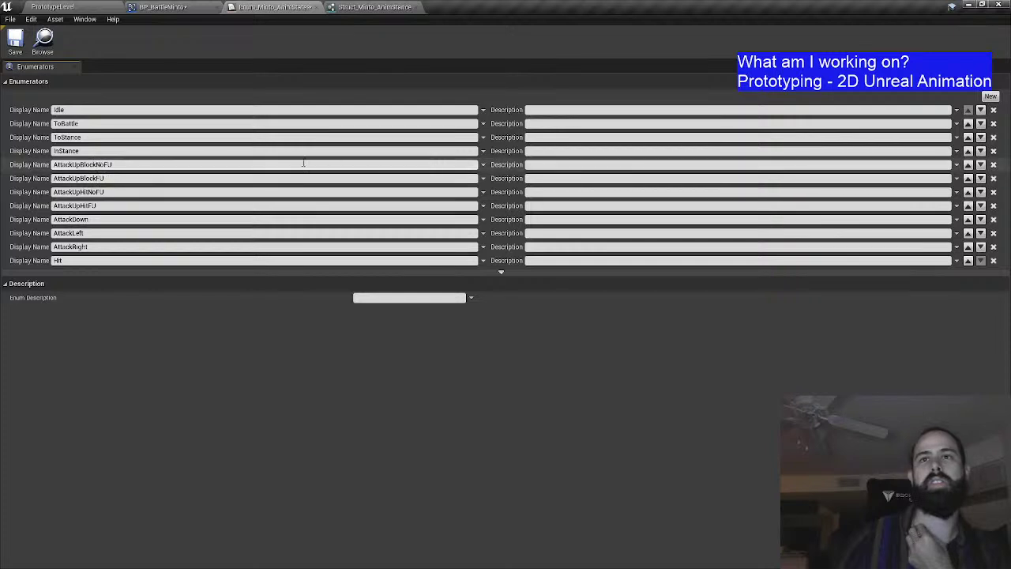
{"action": "left_click", "coordinate": [356, 6]}
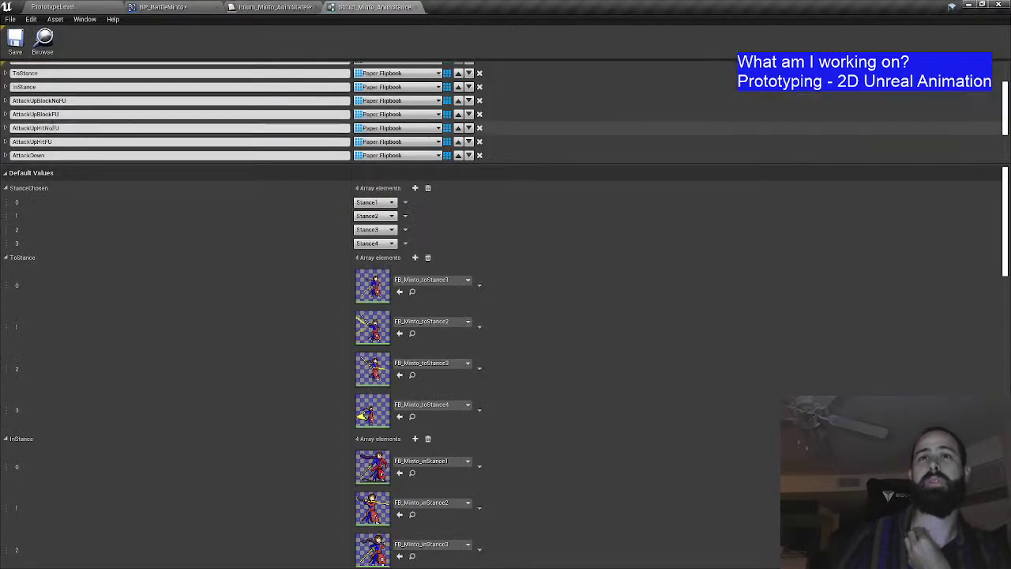
{"action": "left_click", "coordinate": [284, 6]}
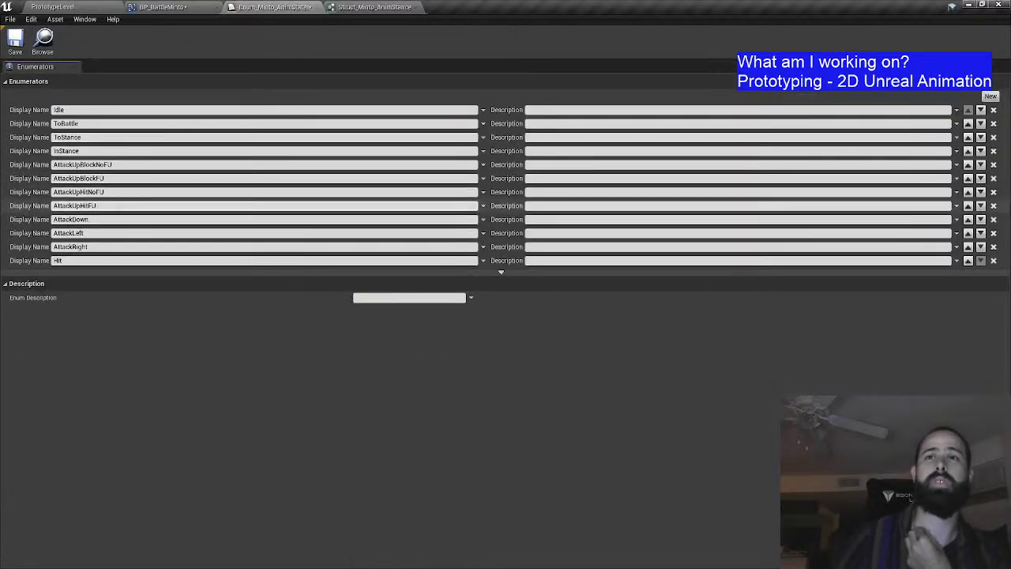
{"action": "left_click", "coordinate": [16, 41]}
Step: Close Struct_Minto_AnimStance and Enum_Minto_AnimStates, and save and compile BP_BattleMinto
{"action": "left_click", "coordinate": [371, 6]}
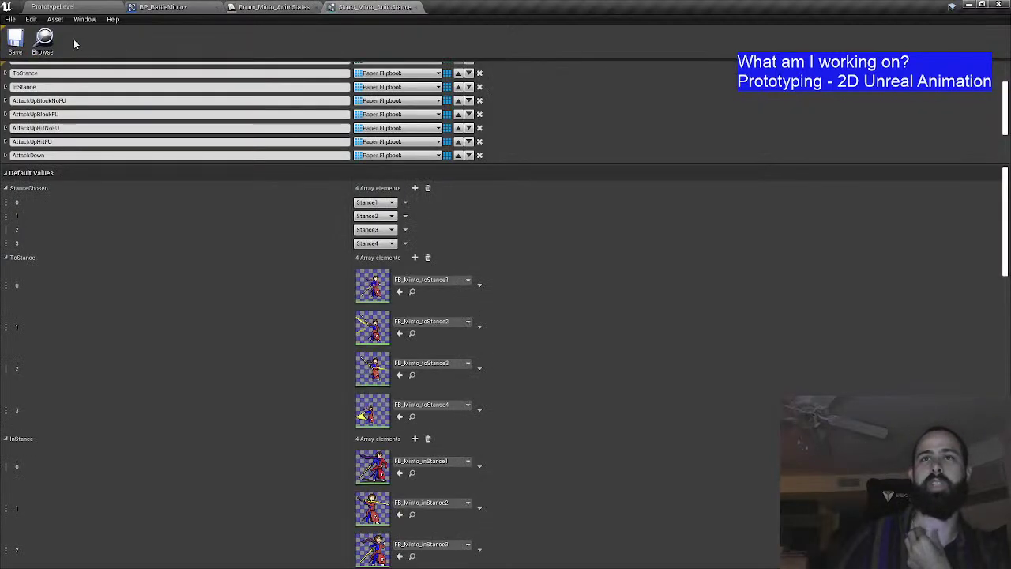
{"action": "left_click", "coordinate": [417, 7]}
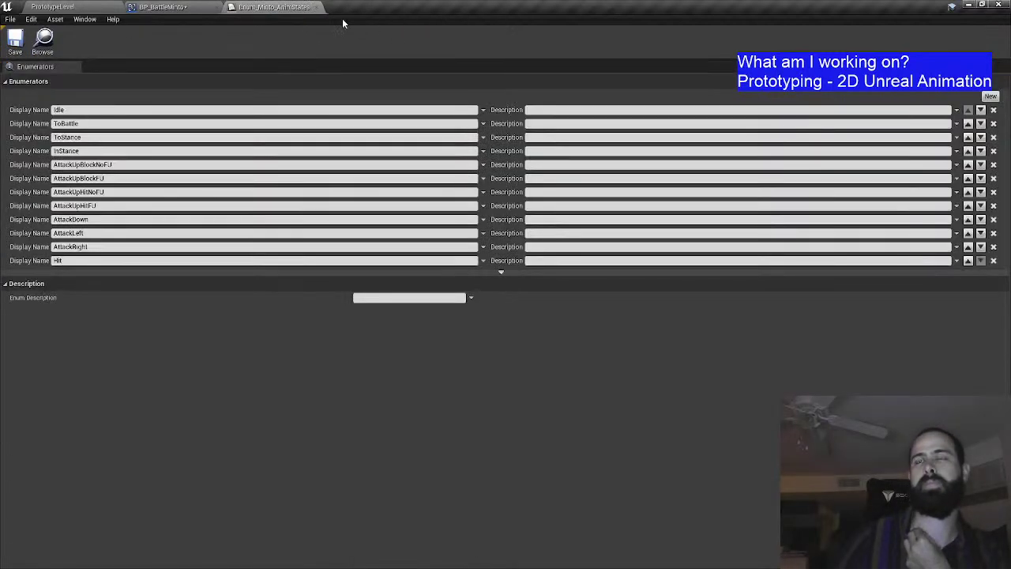
{"action": "left_click", "coordinate": [317, 7]}
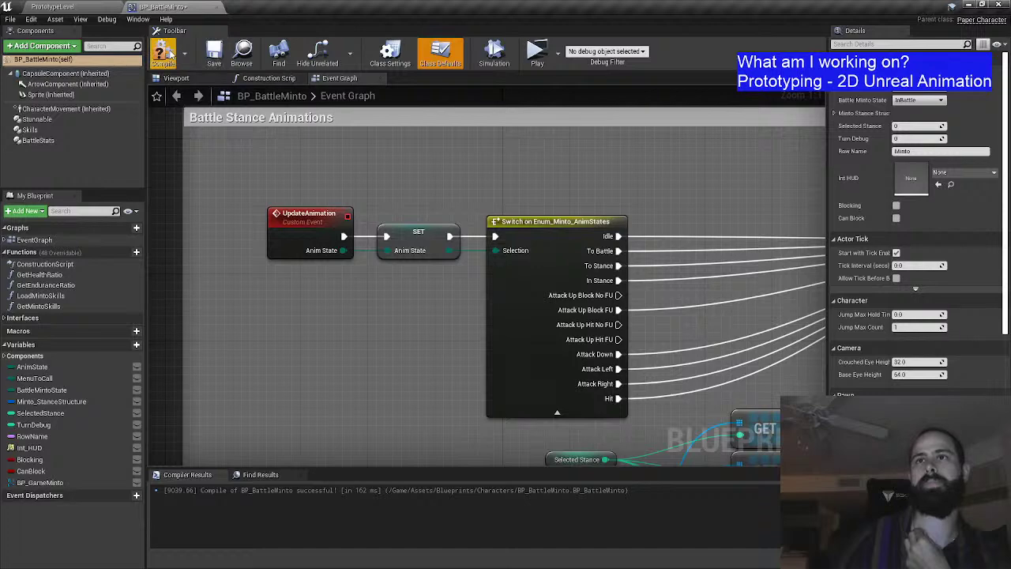
{"action": "left_click", "coordinate": [215, 53]}
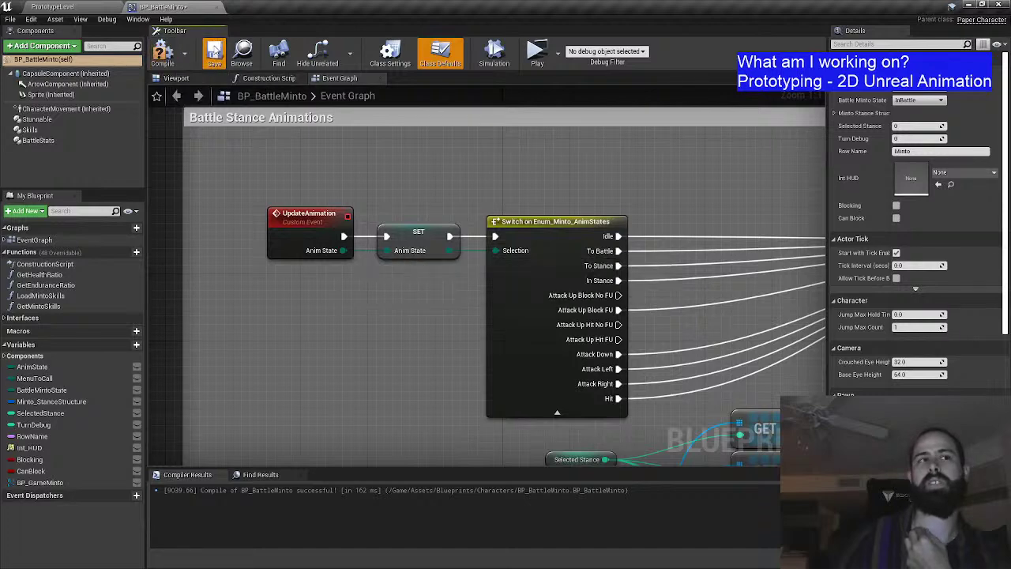
{"action": "left_click", "coordinate": [162, 54]}
Step: Examine the Battle Stance Animations graph around the Enum_Minto_AnimStates switch and inspect the Anim State SET node's details
{"action": "left_click_drag", "start_coordinate": [658, 260], "coordinate": [549, 215]}
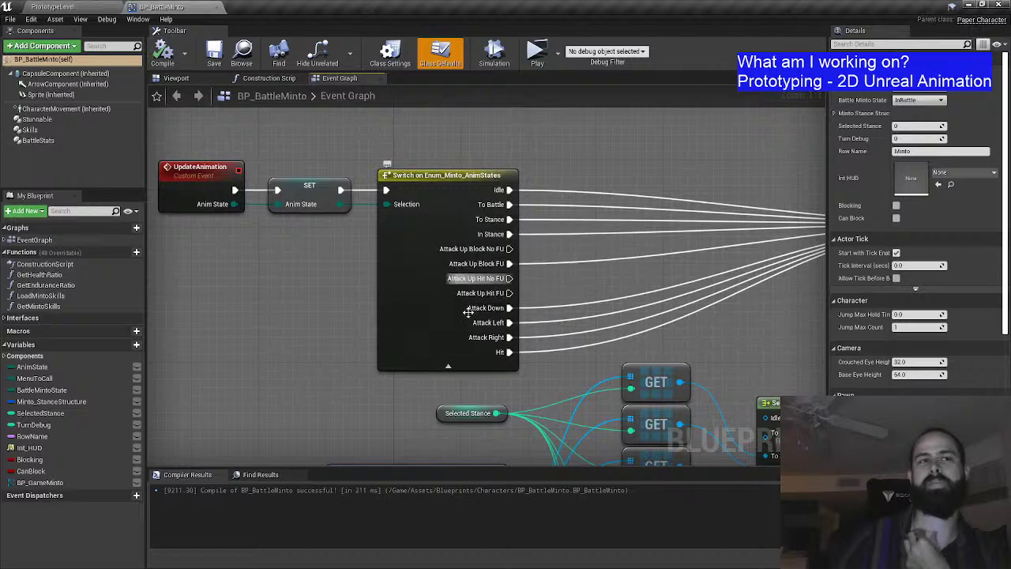
{"action": "scroll", "coordinate": [300, 283], "scroll_direction": "down", "scroll_amount": 1}
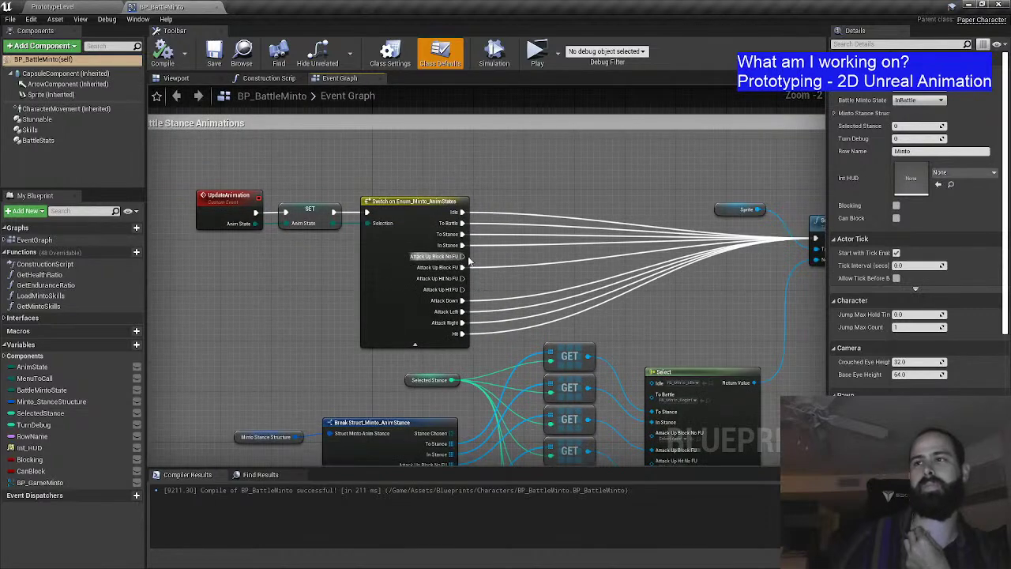
{"action": "left_click_drag", "start_coordinate": [397, 282], "coordinate": [296, 224]}
{"action": "scroll", "coordinate": [506, 238], "scroll_direction": "down", "scroll_amount": 2}
{"action": "left_click_drag", "start_coordinate": [192, 164], "coordinate": [335, 253]}
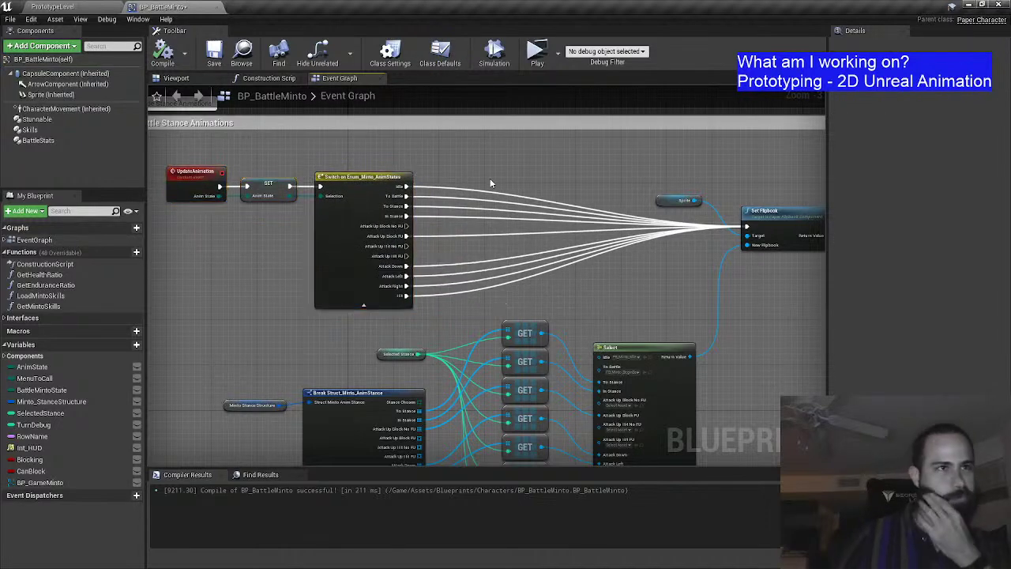
{"action": "left_click_drag", "start_coordinate": [303, 330], "coordinate": [395, 337]}
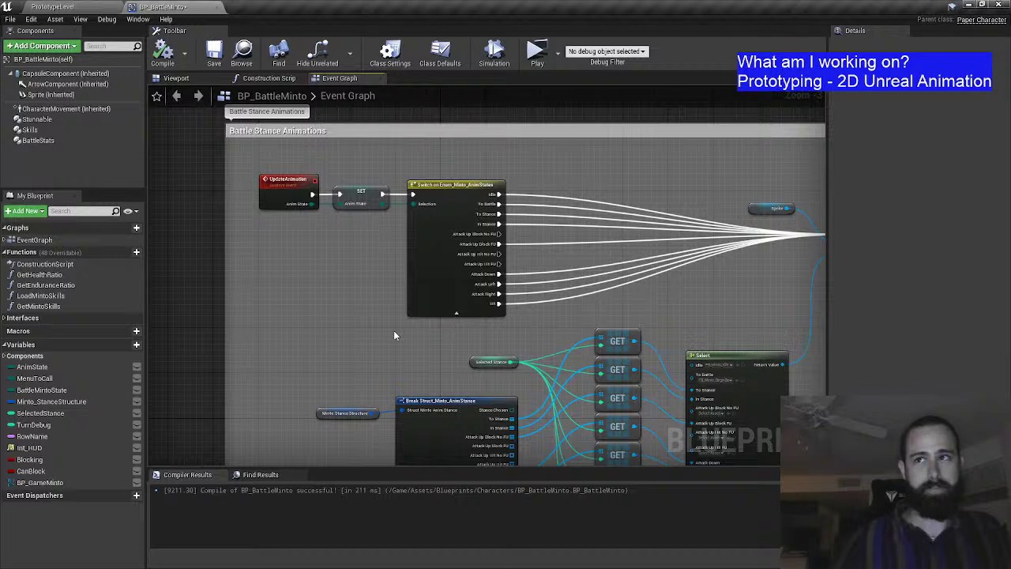
{"action": "left_click", "coordinate": [359, 189]}
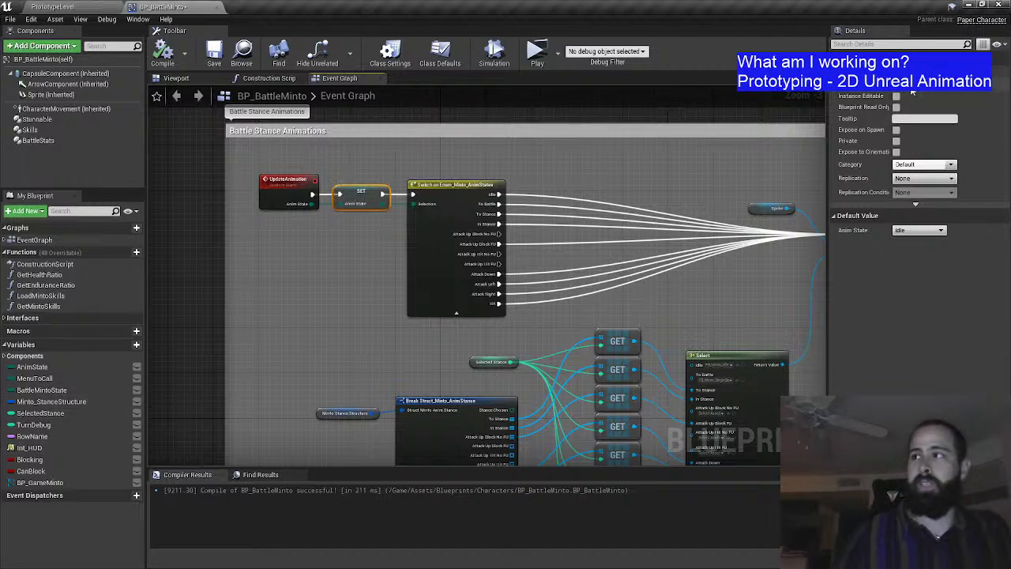
Step: Reopen Enum_Minto_AnimStates from the Enums folder to review its enumerators, and return to BP_BattleMinto's event graph
{"action": "left_click", "coordinate": [88, 6]}
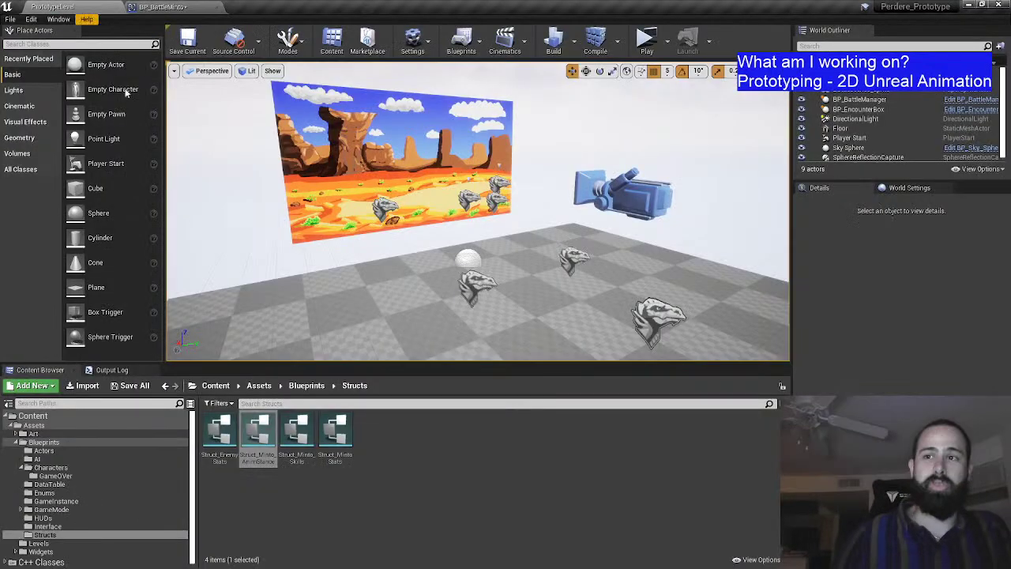
{"action": "left_click", "coordinate": [86, 493]}
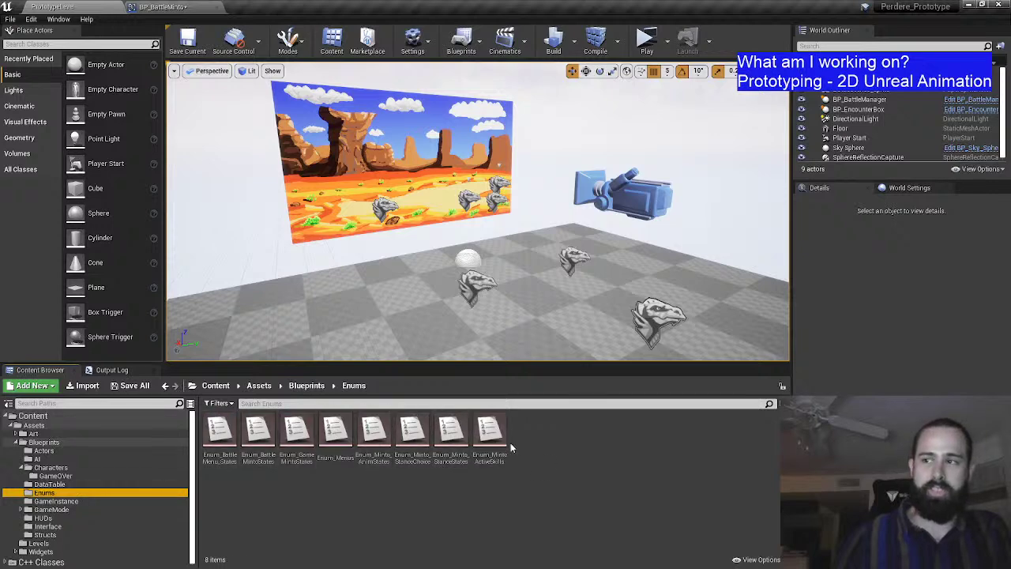
{"action": "left_click", "coordinate": [382, 431]}
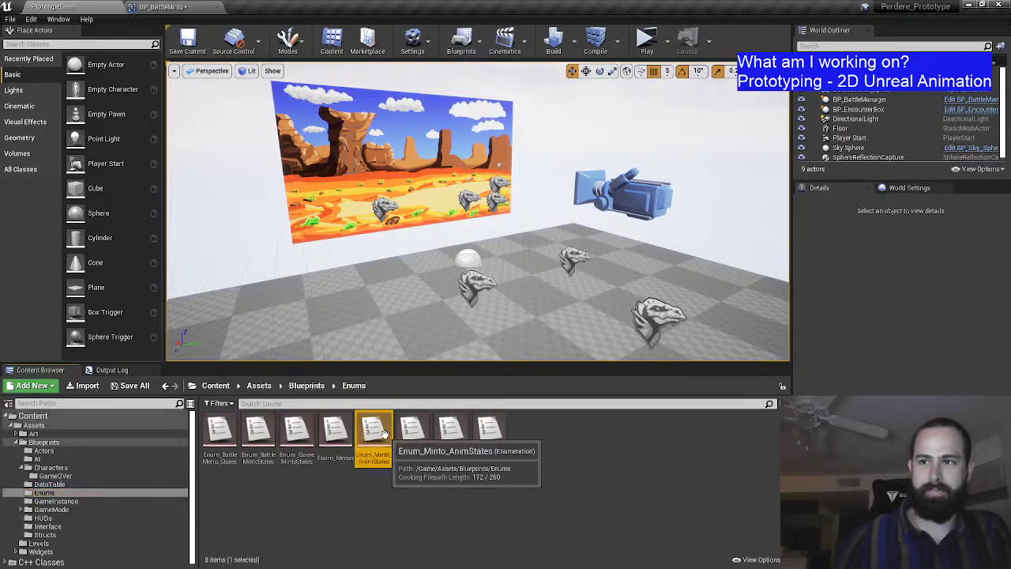
{"action": "double_click", "coordinate": [382, 431]}
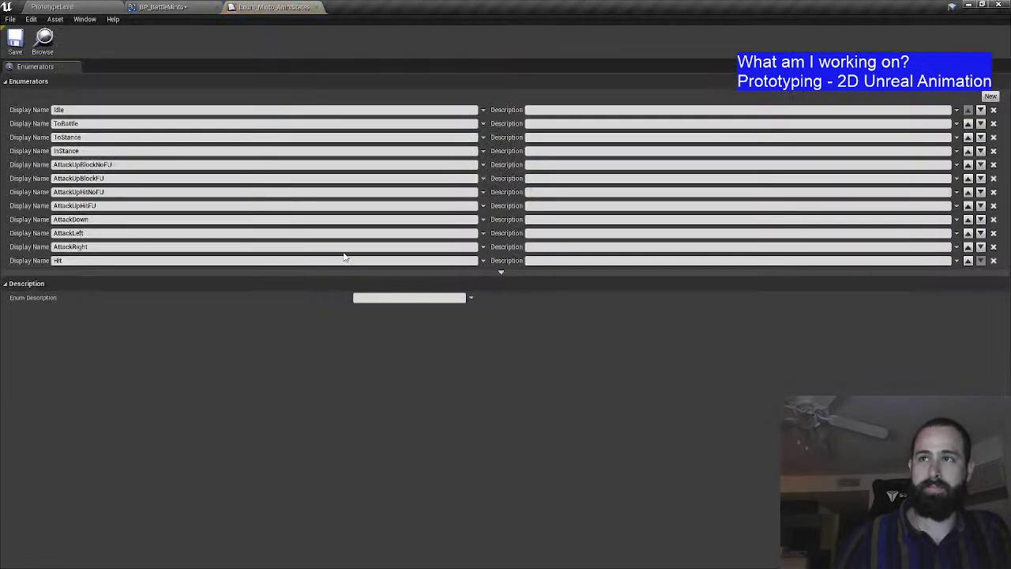
{"action": "left_click", "coordinate": [166, 6]}
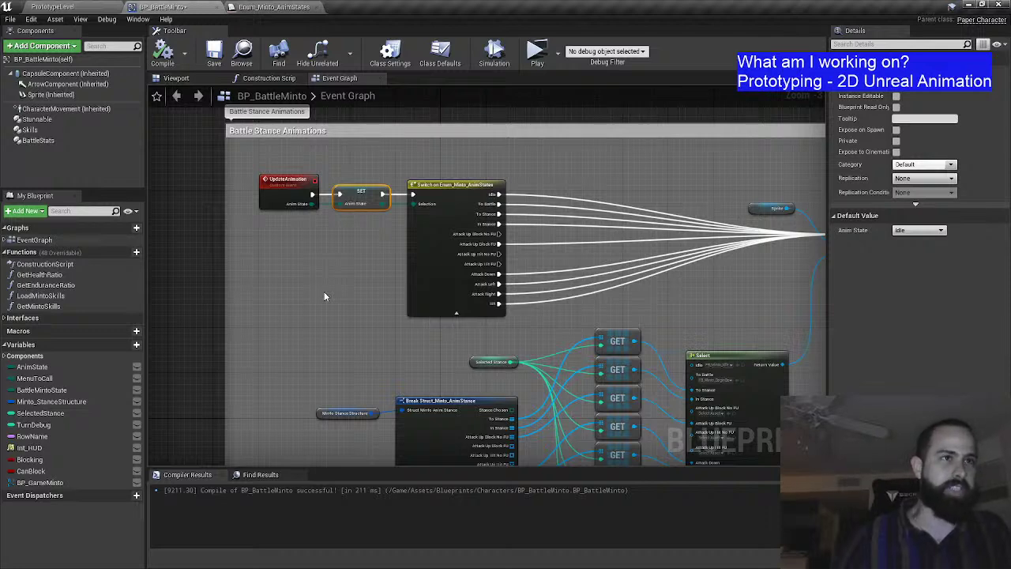
Step: Examine the animation state switch's output pins and trace their wires to the Set Flipbook node
{"action": "scroll", "coordinate": [442, 218], "scroll_direction": "up", "scroll_amount": 1}
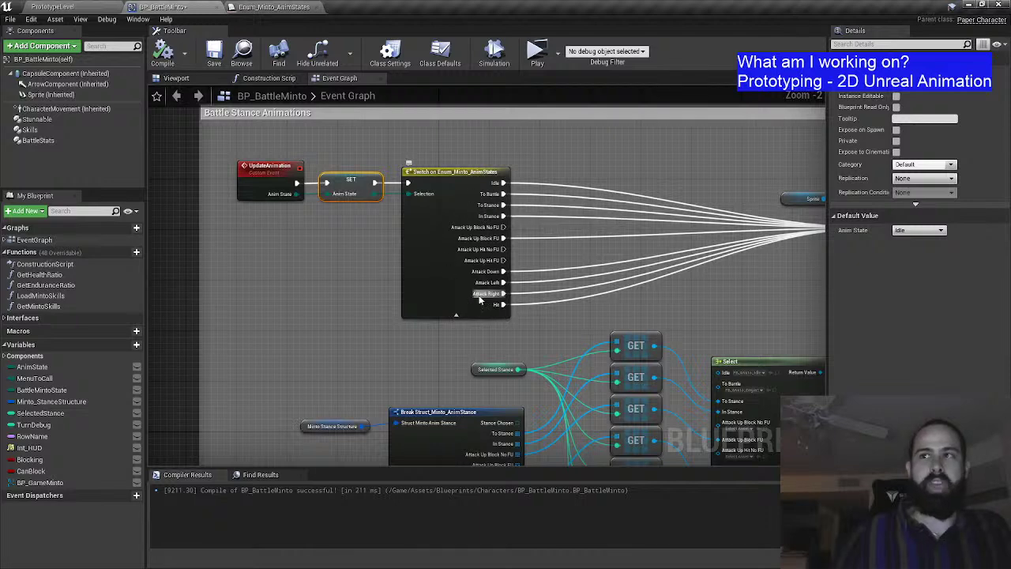
{"action": "scroll", "coordinate": [454, 210], "scroll_direction": "up", "scroll_amount": 1}
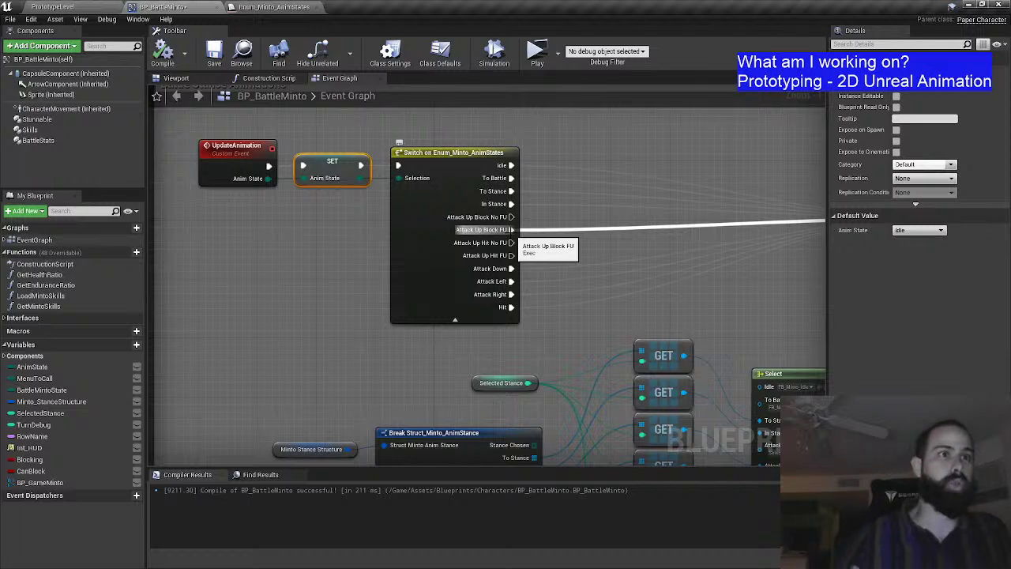
{"action": "scroll", "coordinate": [308, 158], "scroll_direction": "up", "scroll_amount": 1}
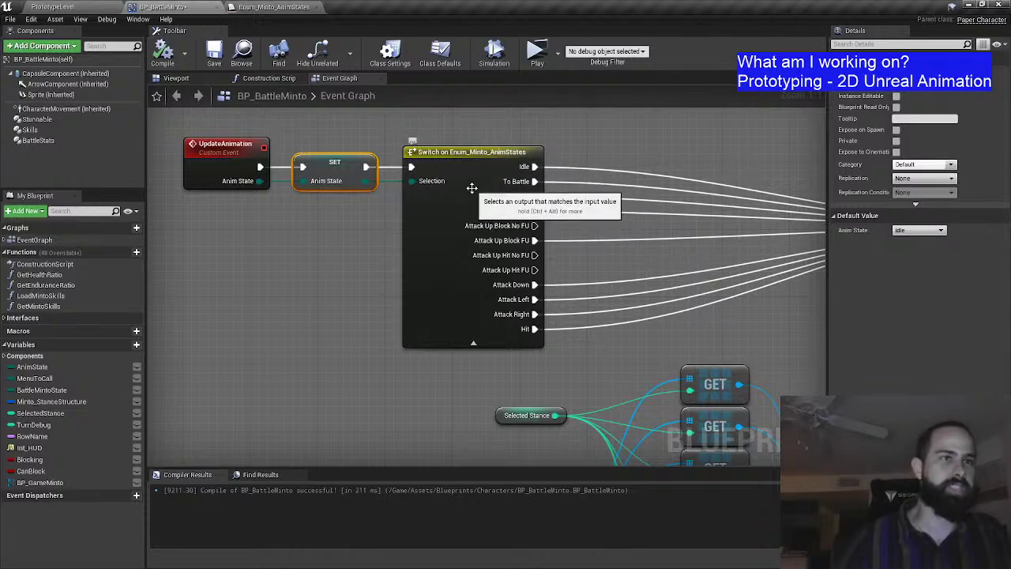
{"action": "left_click_drag", "start_coordinate": [472, 187], "coordinate": [321, 217]}
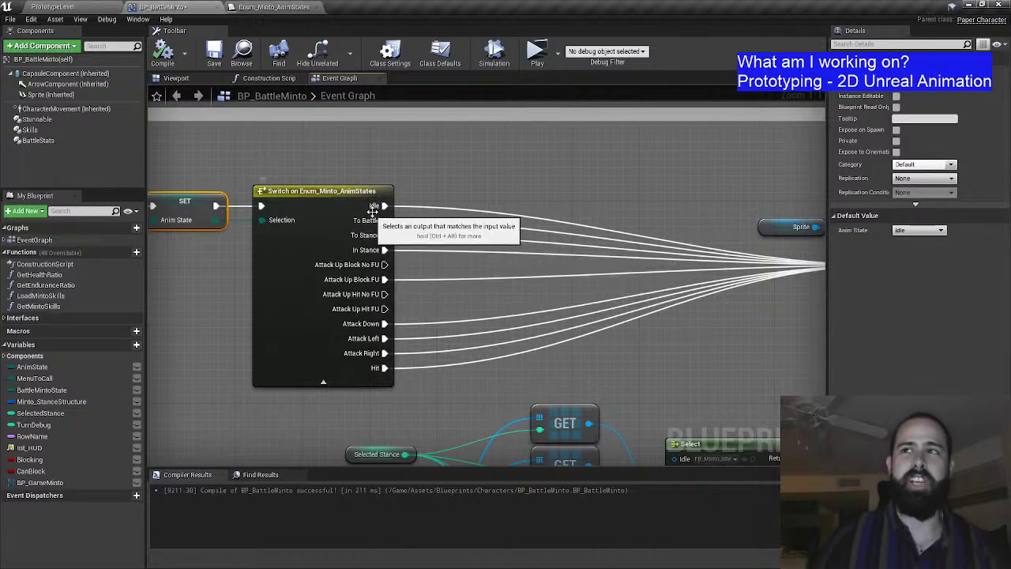
{"action": "left_click_drag", "start_coordinate": [379, 214], "coordinate": [235, 187]}
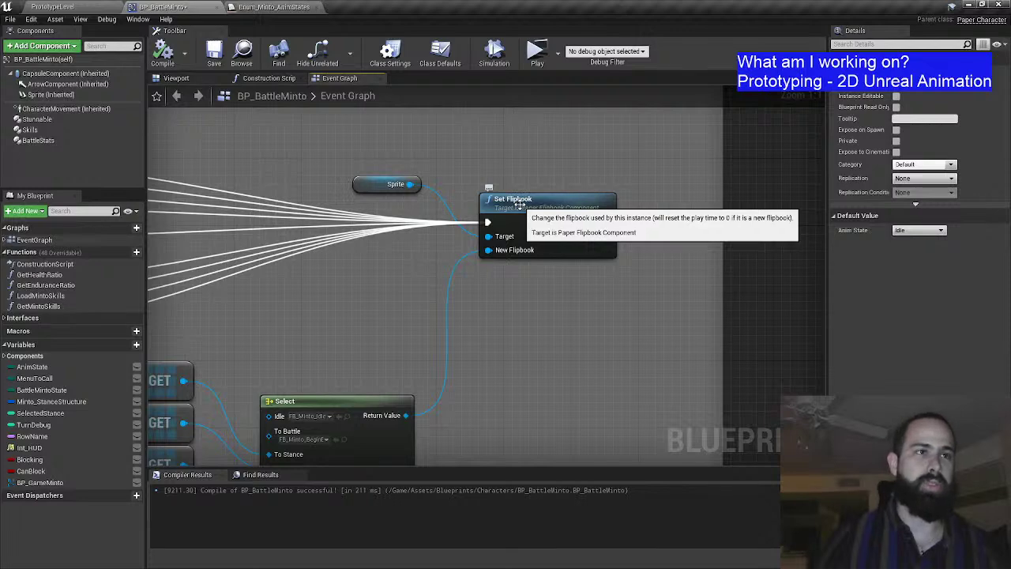
Step: Connect the switch's Attack Up Block No FU, Attack Up Hit No FU and Attack Up Hit FU outputs to Set Flipbook's execution input
{"action": "left_click_drag", "start_coordinate": [520, 203], "coordinate": [822, 221]}
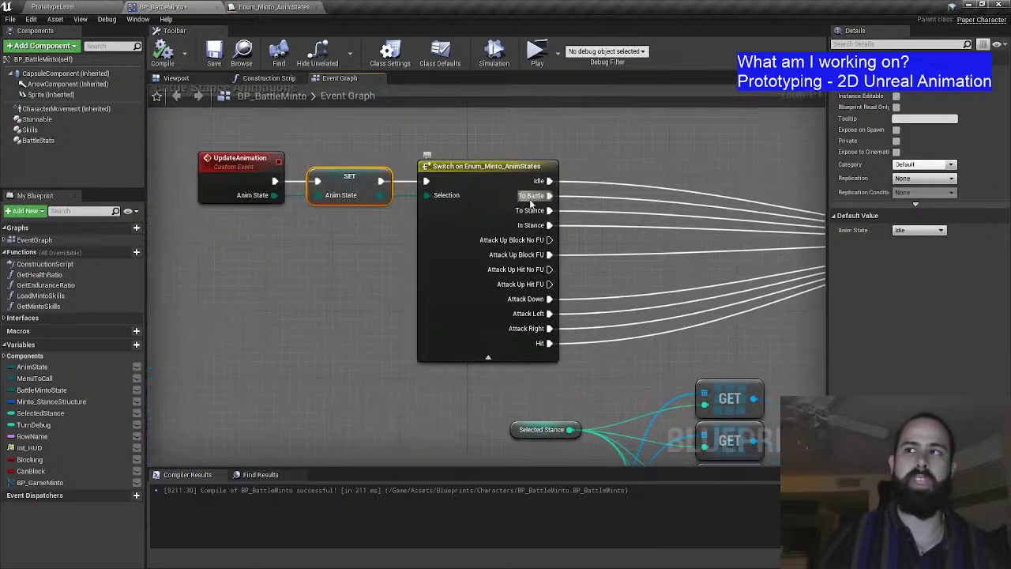
{"action": "left_click_drag", "start_coordinate": [631, 323], "coordinate": [324, 306]}
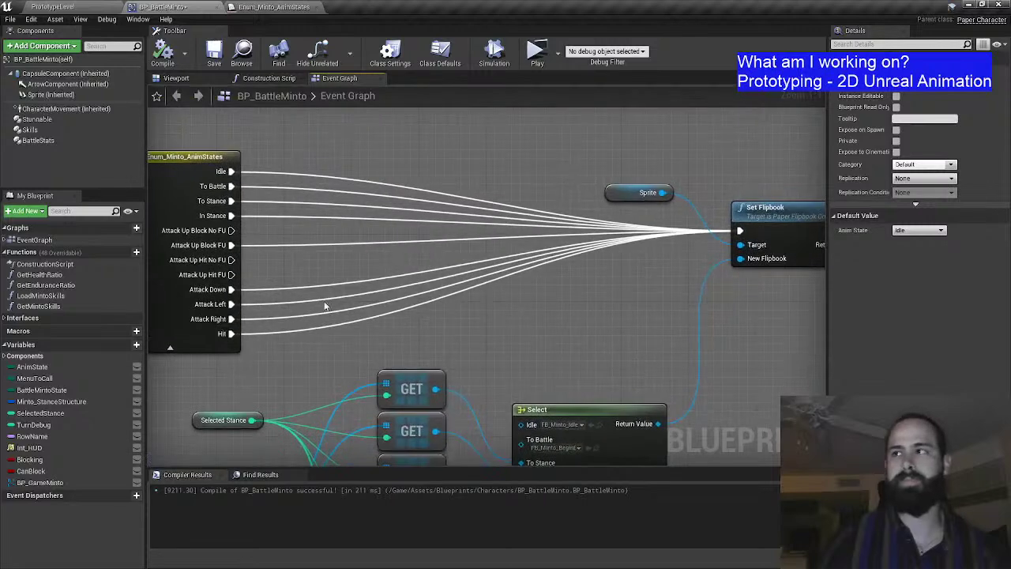
{"action": "scroll", "coordinate": [324, 304], "scroll_direction": "down", "scroll_amount": 1}
{"action": "scroll", "coordinate": [324, 304], "scroll_direction": "up", "scroll_amount": 1}
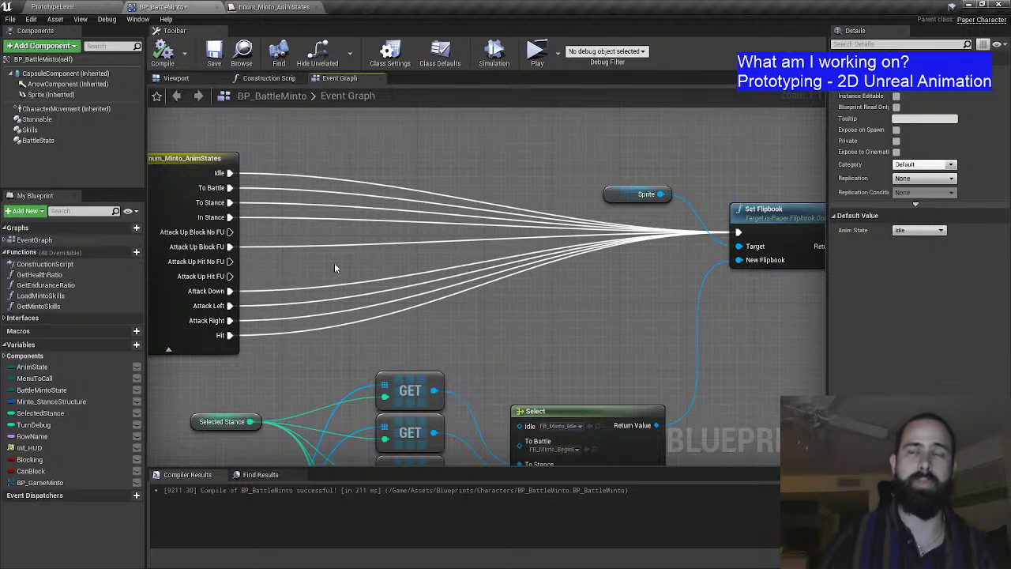
{"action": "left_click_drag", "start_coordinate": [229, 231], "coordinate": [735, 232]}
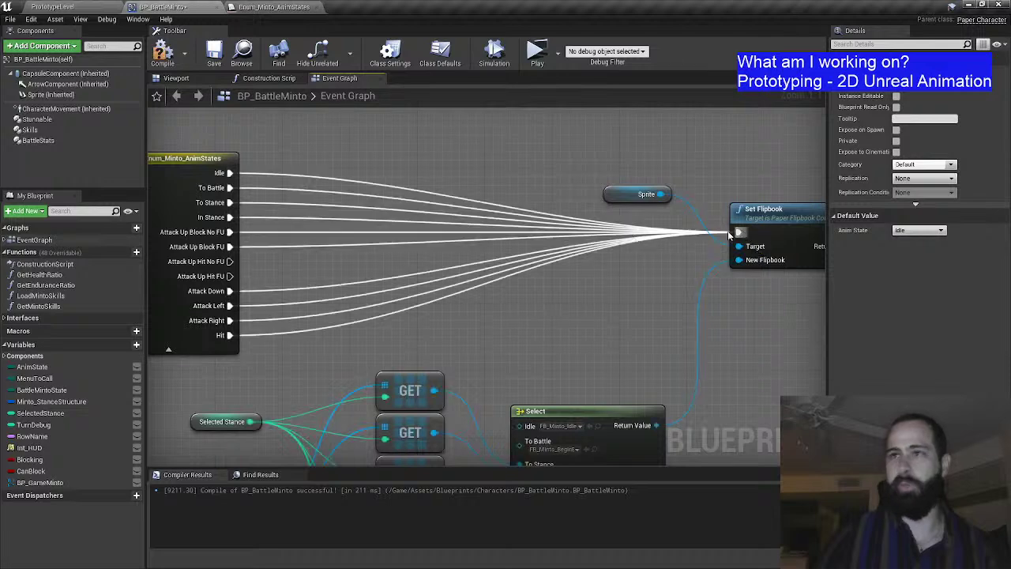
{"action": "left_click_drag", "start_coordinate": [229, 261], "coordinate": [736, 232]}
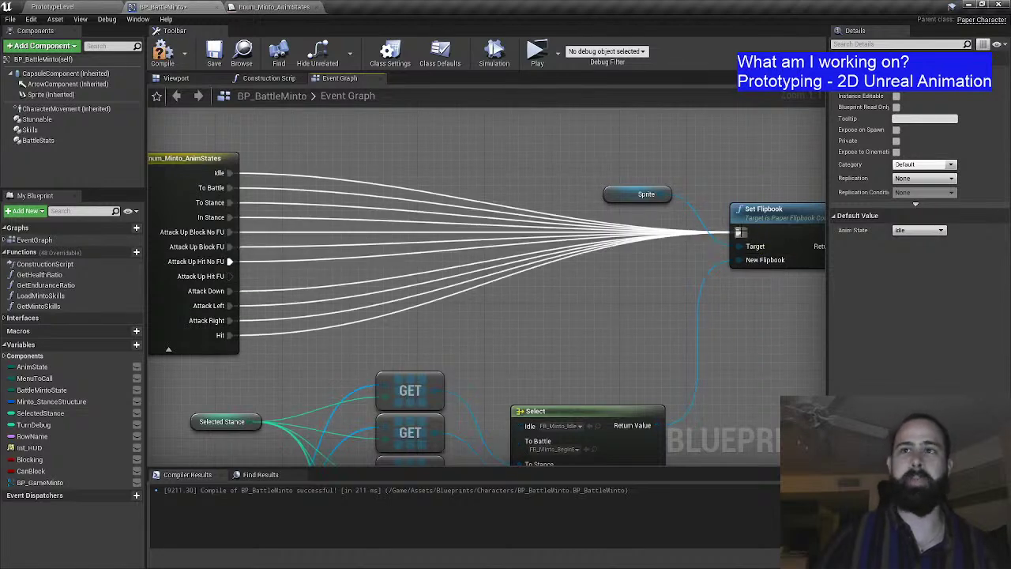
{"action": "left_click_drag", "start_coordinate": [229, 275], "coordinate": [737, 232]}
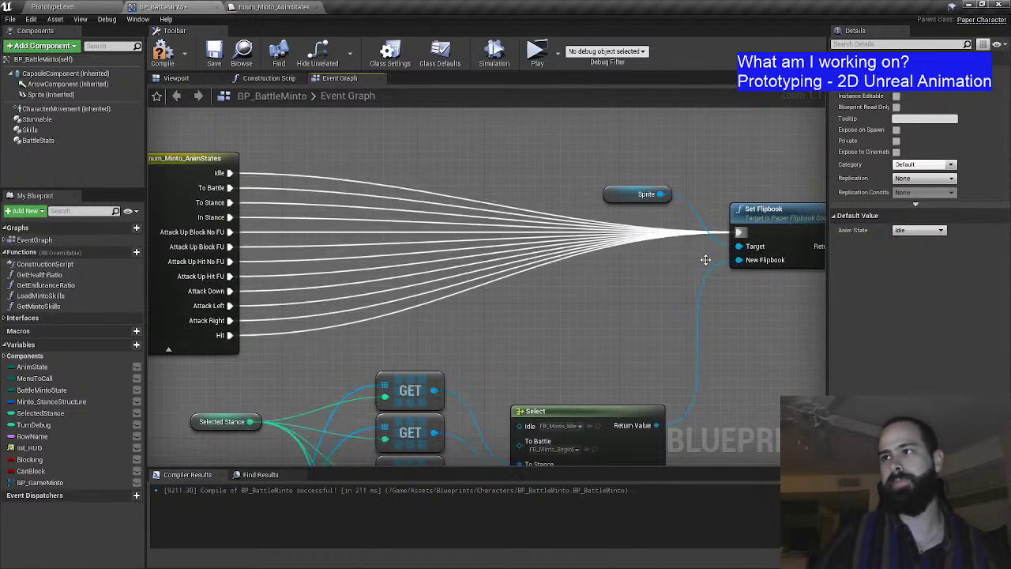
{"action": "left_click", "coordinate": [642, 308]}
Step: Review the wires from the Enum_Minto_AnimStates switch to Set Flipbook and the node's Target and New Flipbook inputs
{"action": "left_click_drag", "start_coordinate": [288, 338], "coordinate": [330, 336]}
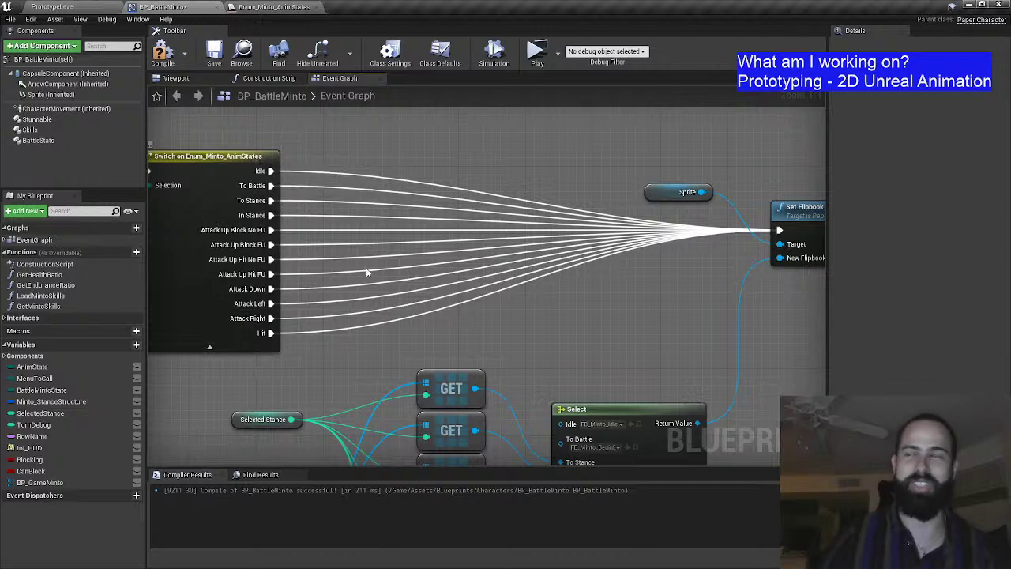
{"action": "left_click_drag", "start_coordinate": [366, 267], "coordinate": [465, 245]}
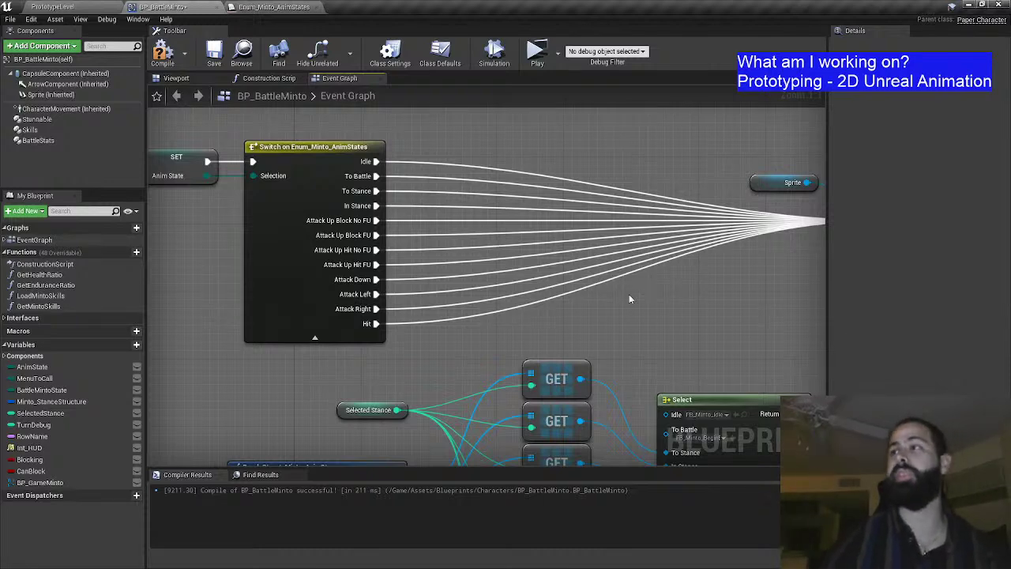
{"action": "left_click_drag", "start_coordinate": [629, 294], "coordinate": [484, 298]}
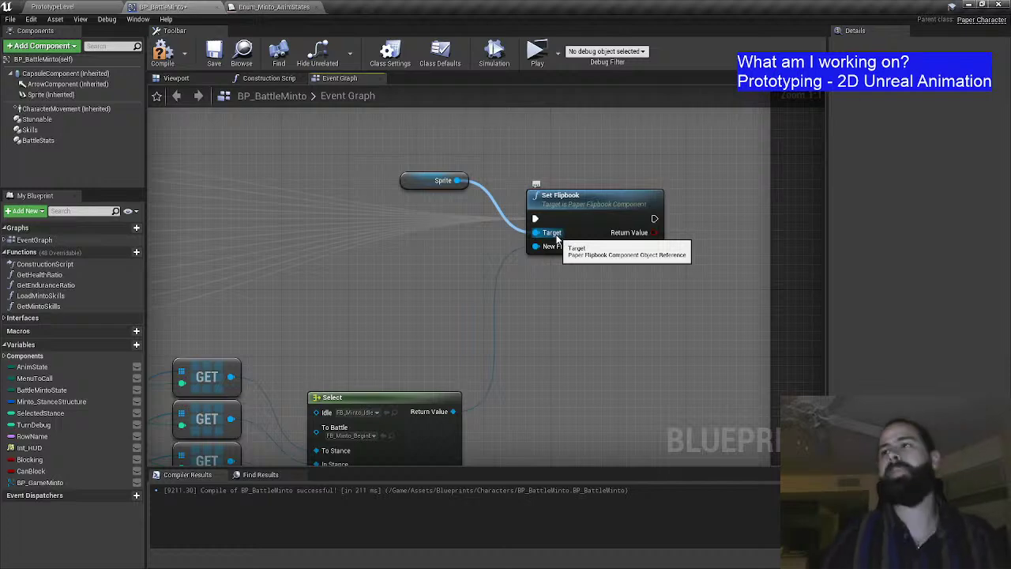
{"action": "scroll", "coordinate": [509, 358], "scroll_direction": "down", "scroll_amount": 1}
{"action": "left_click_drag", "start_coordinate": [510, 358], "coordinate": [511, 322]}
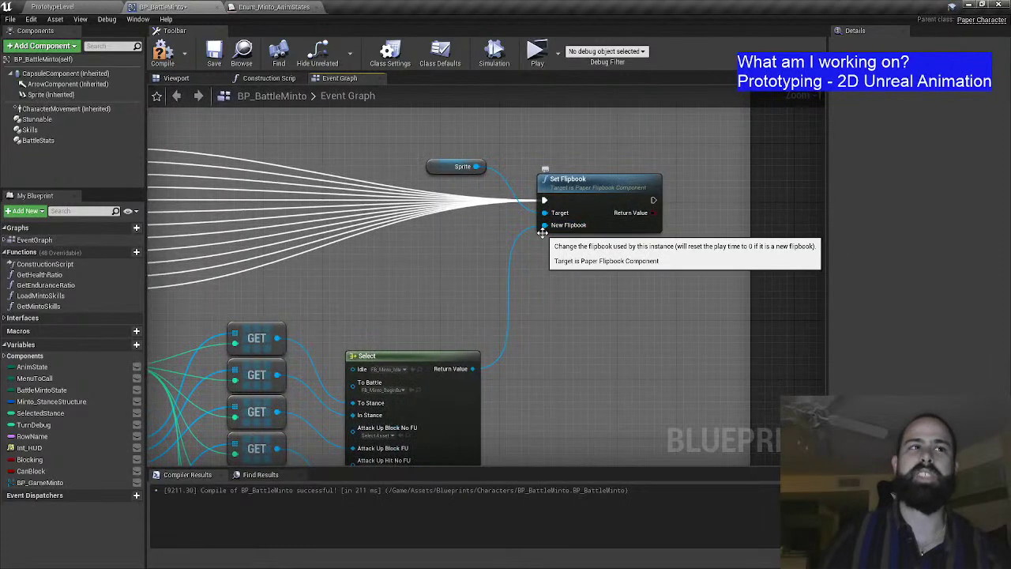
Step: Examine the Select node's flipbook options, its Anim State index, and the GET nodes fed by Break Struct_Minto_AnimStance
{"action": "left_click_drag", "start_coordinate": [542, 231], "coordinate": [710, 129]}
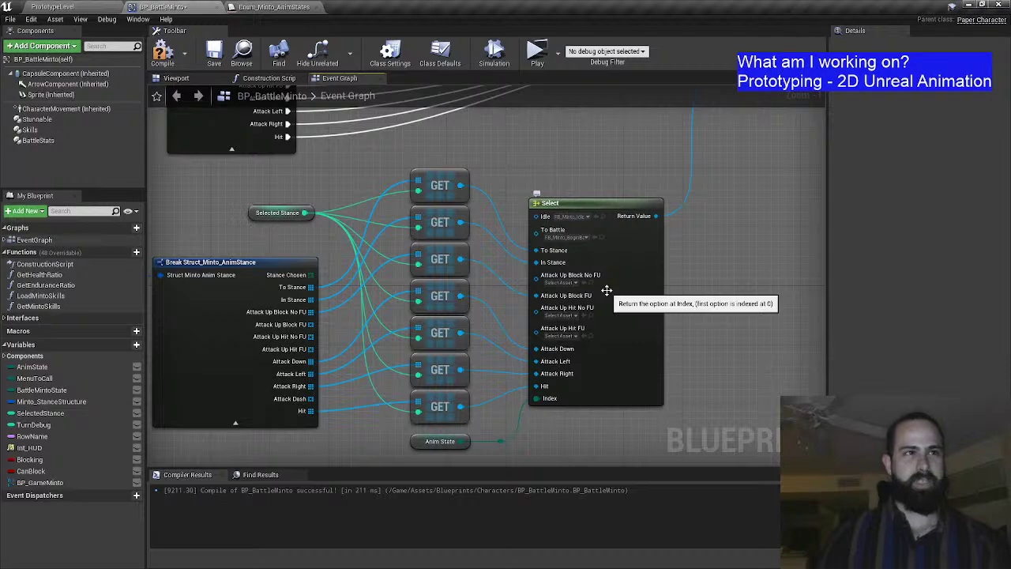
{"action": "scroll", "coordinate": [606, 290], "scroll_direction": "up", "scroll_amount": 2}
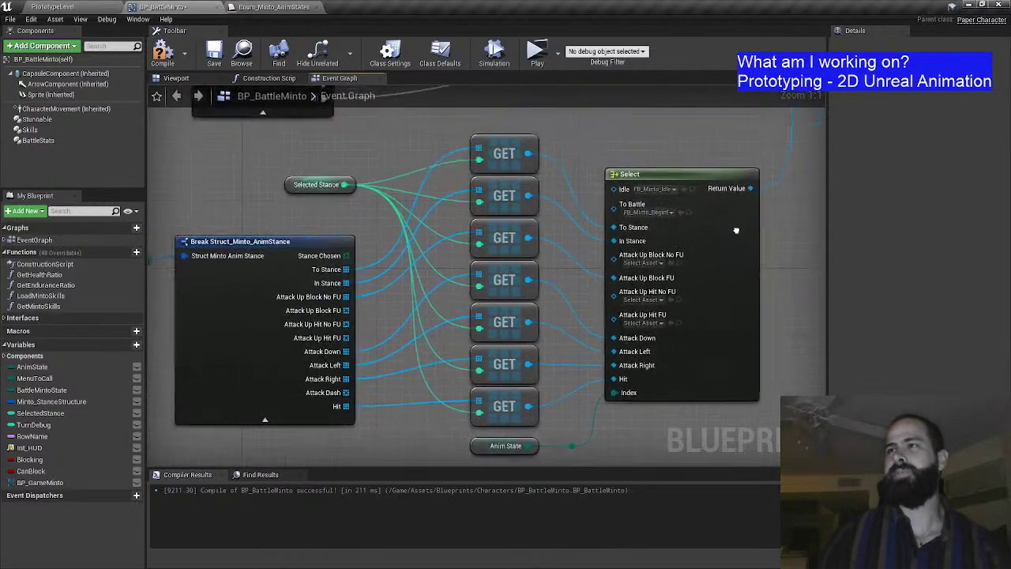
{"action": "left_click_drag", "start_coordinate": [736, 230], "coordinate": [593, 300]}
{"action": "left_click_drag", "start_coordinate": [565, 268], "coordinate": [626, 188]}
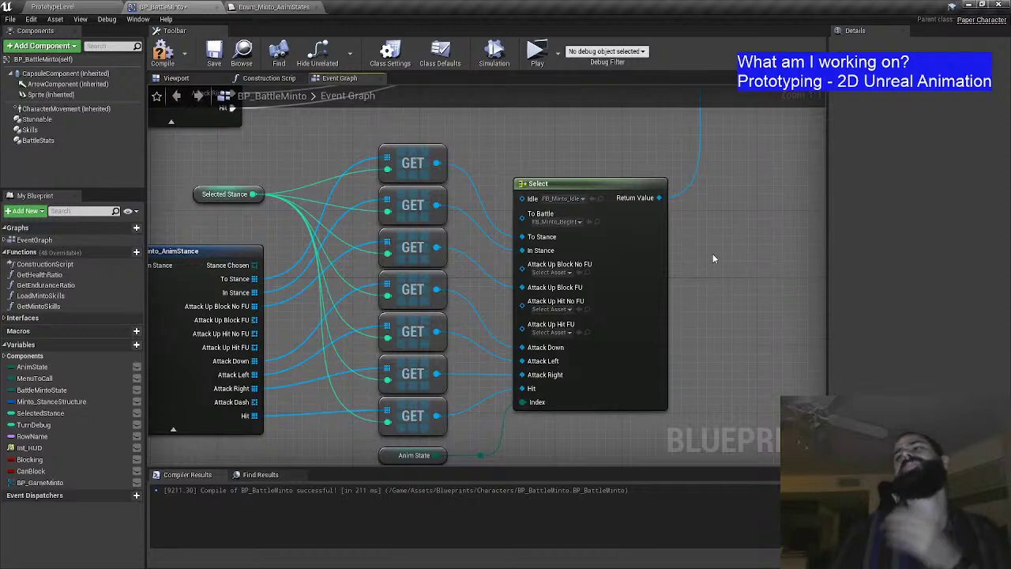
{"action": "scroll", "coordinate": [699, 256], "scroll_direction": "down", "scroll_amount": 1}
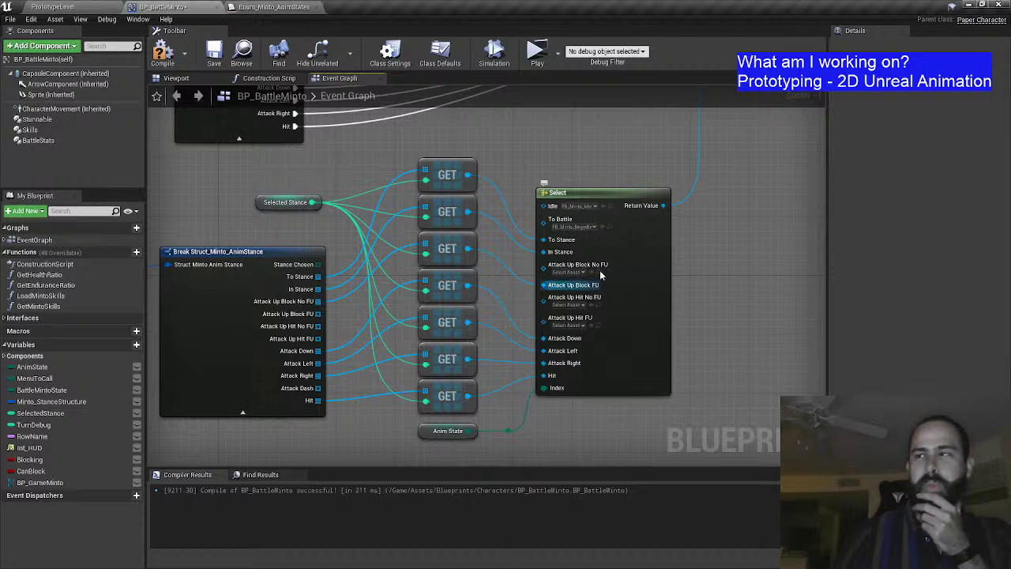
{"action": "left_click_drag", "start_coordinate": [568, 286], "coordinate": [764, 176]}
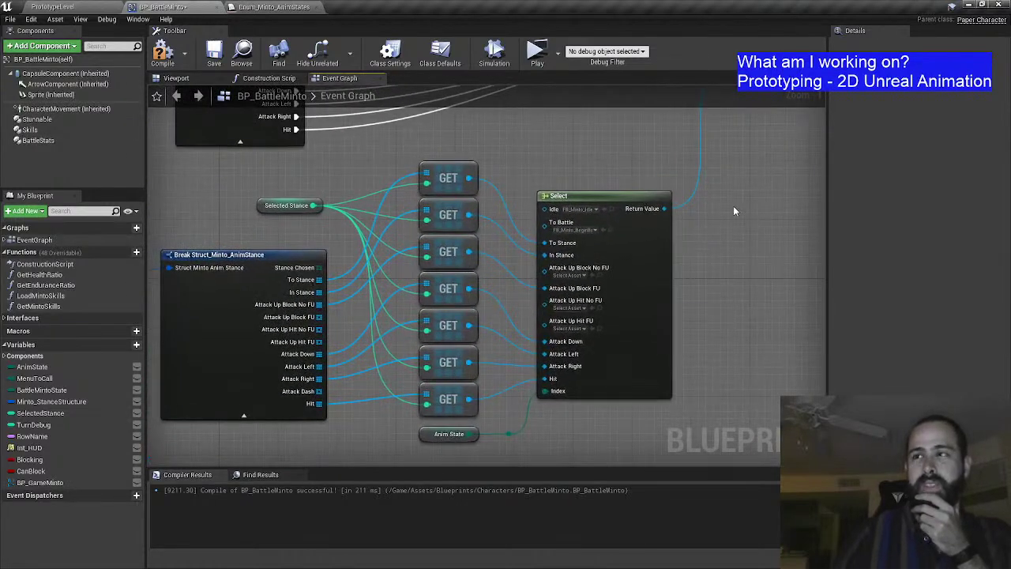
{"action": "left_click_drag", "start_coordinate": [710, 250], "coordinate": [738, 193]}
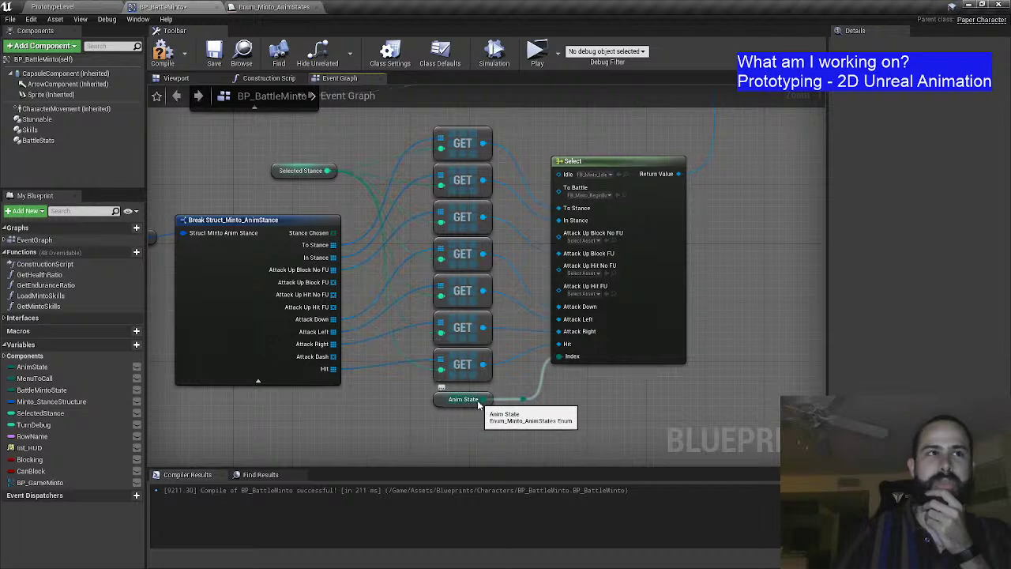
{"action": "left_click_drag", "start_coordinate": [570, 346], "coordinate": [803, 543]}
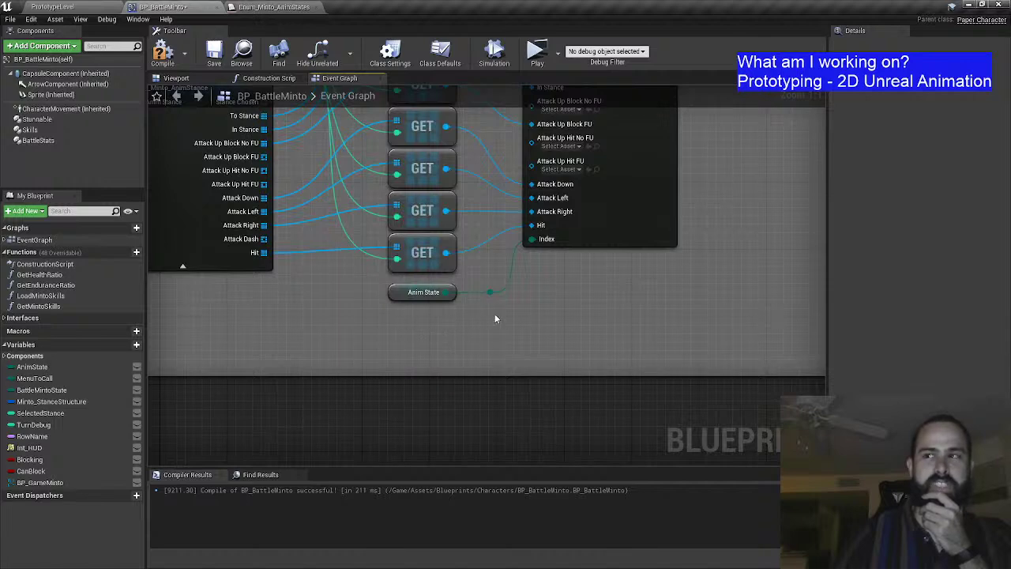
{"action": "left_click_drag", "start_coordinate": [484, 307], "coordinate": [423, 403]}
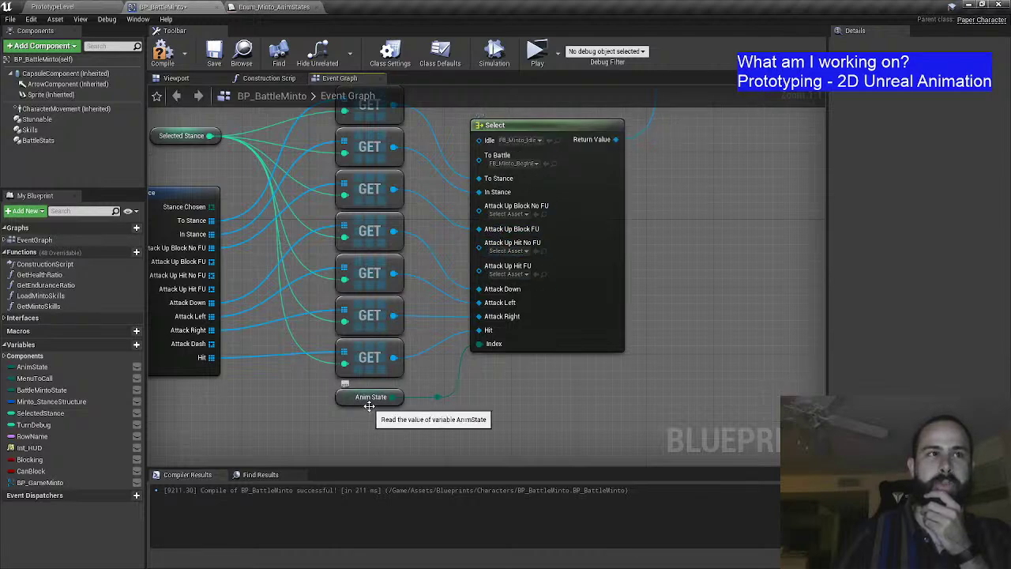
{"action": "left_click_drag", "start_coordinate": [468, 395], "coordinate": [788, 426]}
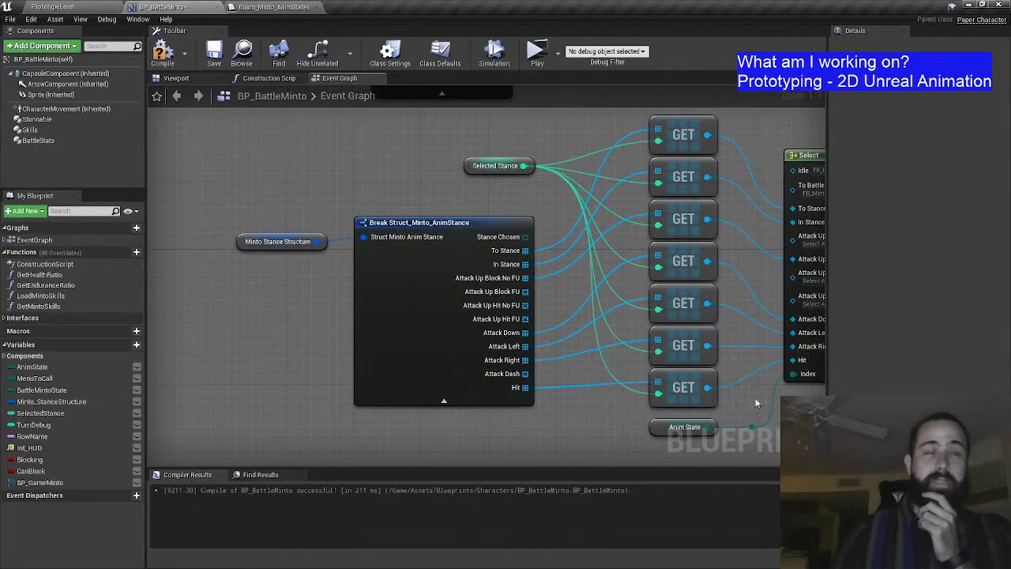
Step: Inspect the variable type of the Minto Stance Structure node feeding the break struct node
{"action": "left_click", "coordinate": [299, 246]}
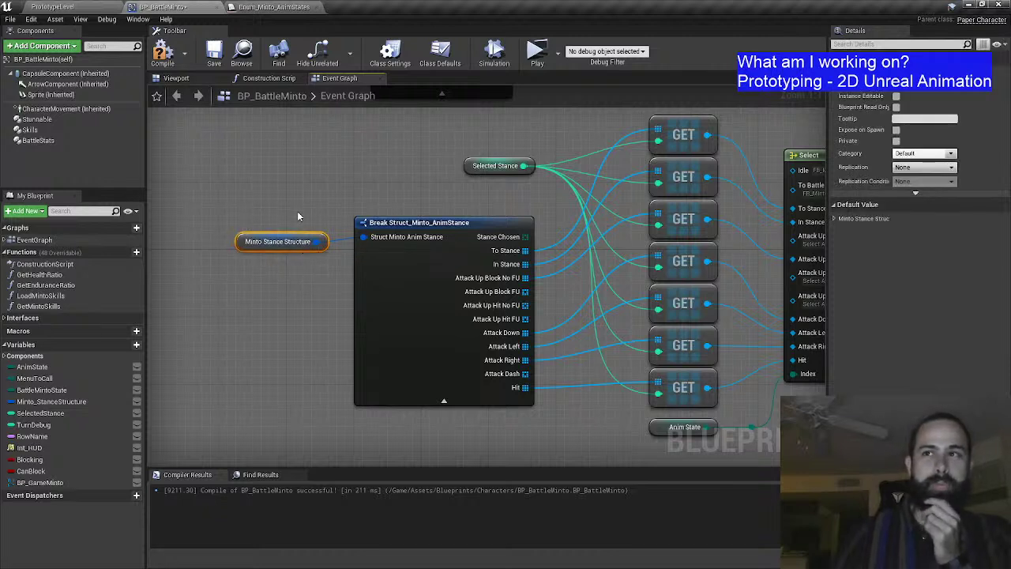
{"action": "left_click", "coordinate": [936, 94]}
{"action": "key", "text": "Escape"}
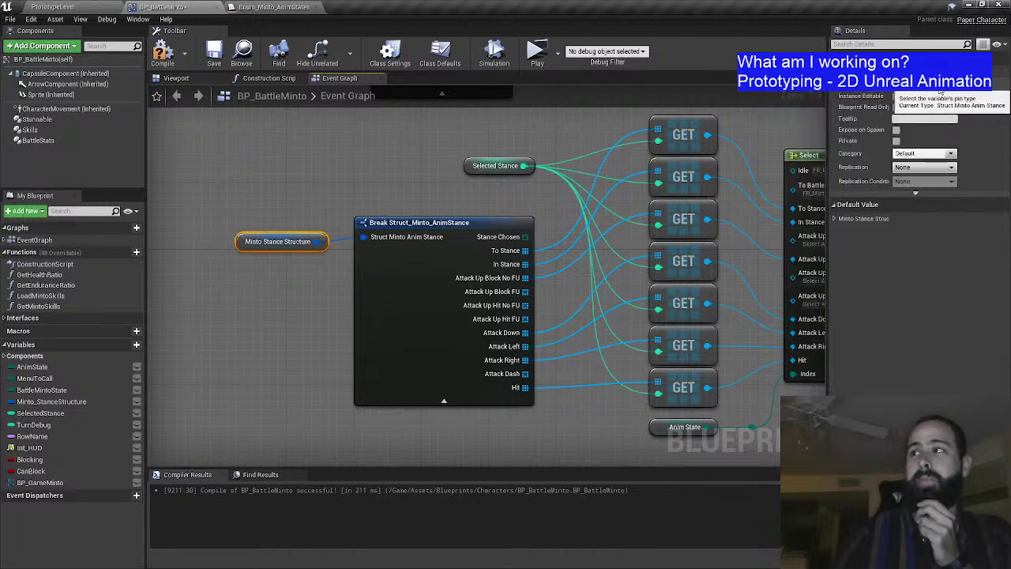
Step: Open Struct_Minto_AnimStance from the Blueprints structs folder and review the default flipbooks in its stance and attack arrays
{"action": "left_click", "coordinate": [54, 6]}
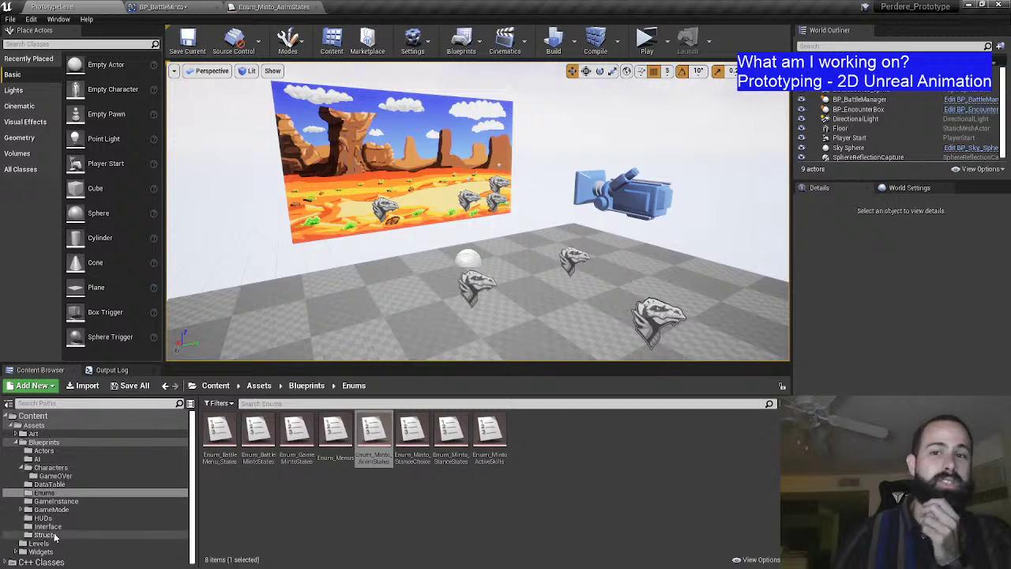
{"action": "left_click", "coordinate": [45, 535]}
{"action": "double_click", "coordinate": [272, 425]}
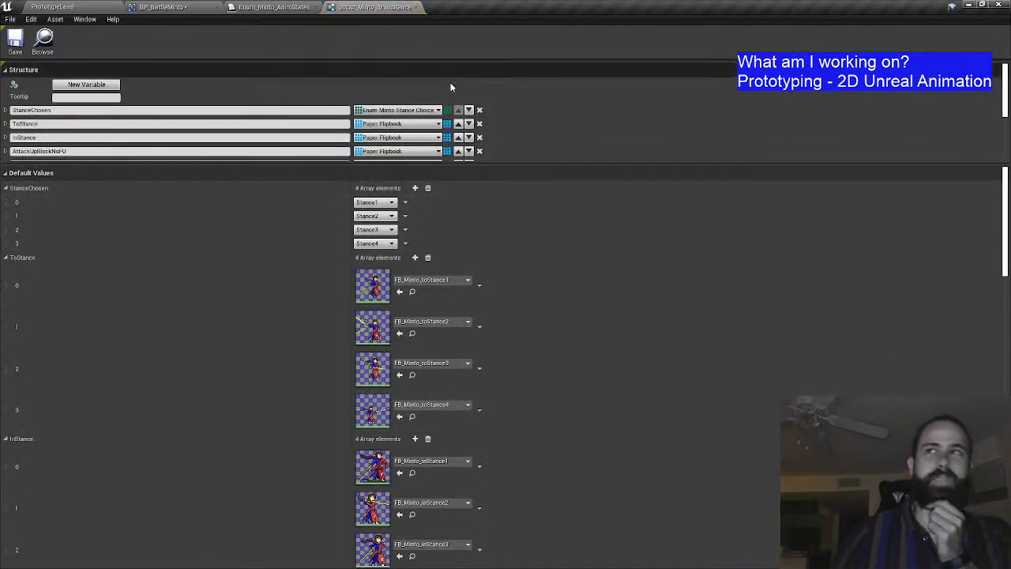
{"action": "scroll", "coordinate": [333, 326], "scroll_direction": "down", "scroll_amount": 15}
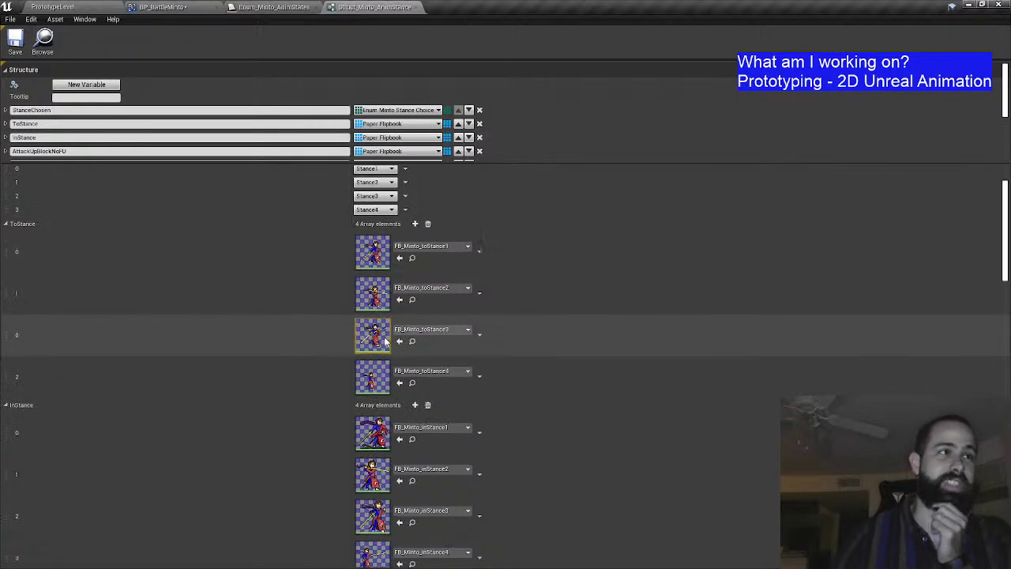
{"action": "scroll", "coordinate": [399, 346], "scroll_direction": "down", "scroll_amount": 10}
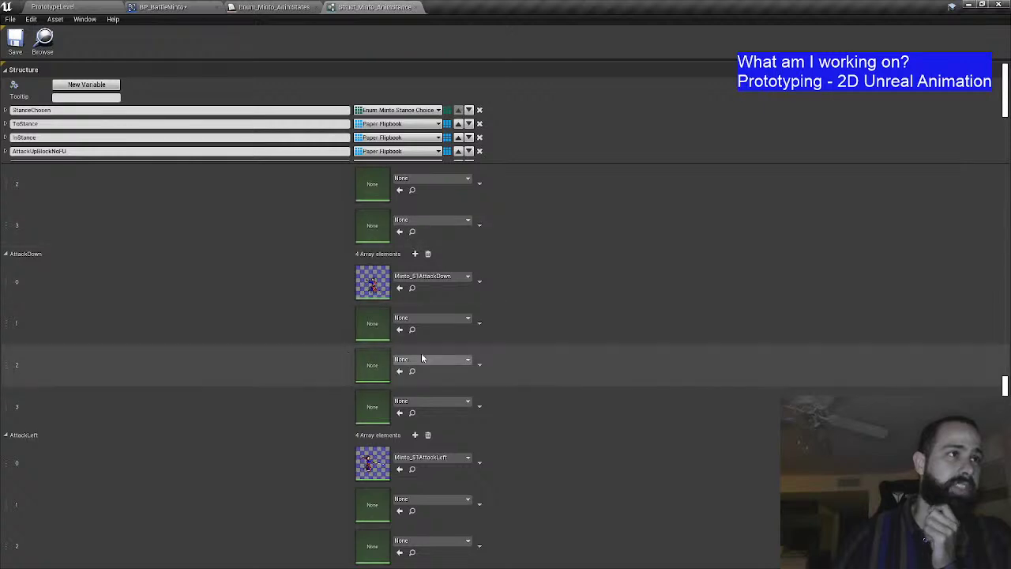
{"action": "scroll", "coordinate": [442, 294], "scroll_direction": "up", "scroll_amount": 5}
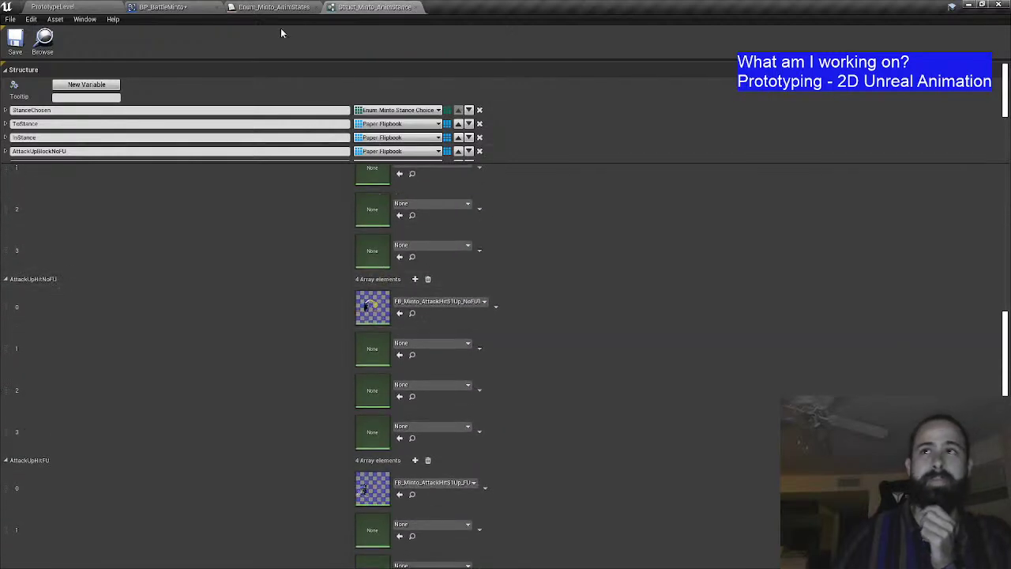
Step: Compare the Break Struct_Minto_AnimStance outputs in BP_BattleMinto with the struct's default AttackUp block and hit flipbook arrays
{"action": "left_click", "coordinate": [178, 6]}
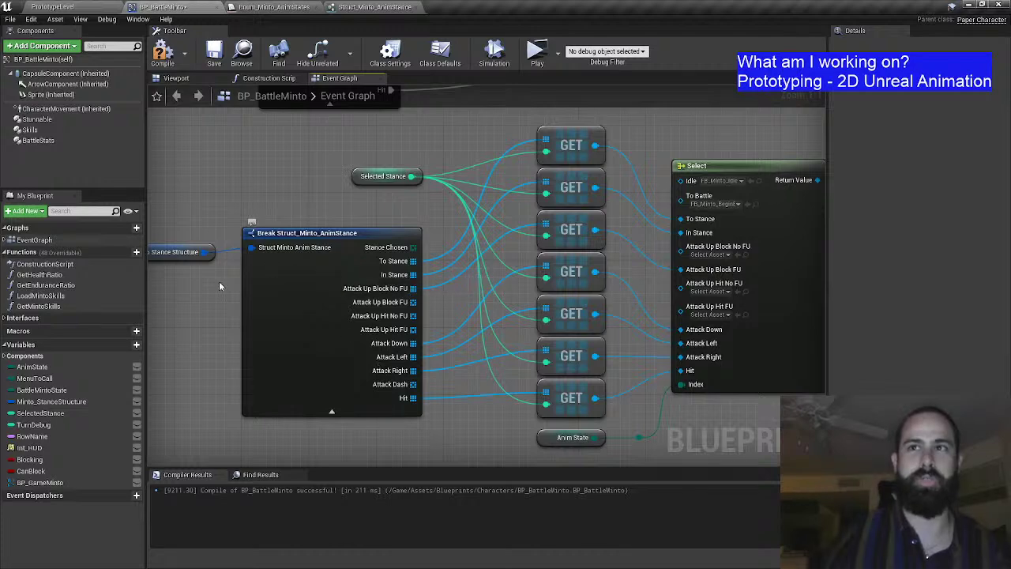
{"action": "left_click_drag", "start_coordinate": [219, 285], "coordinate": [265, 290]}
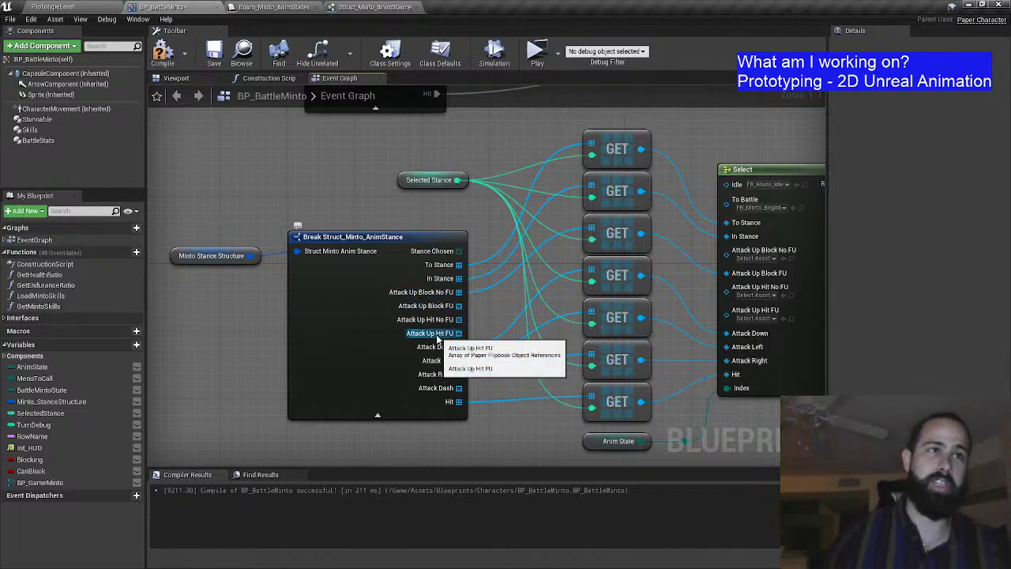
{"action": "left_click", "coordinate": [374, 6]}
{"action": "scroll", "coordinate": [387, 289], "scroll_direction": "down", "scroll_amount": 4}
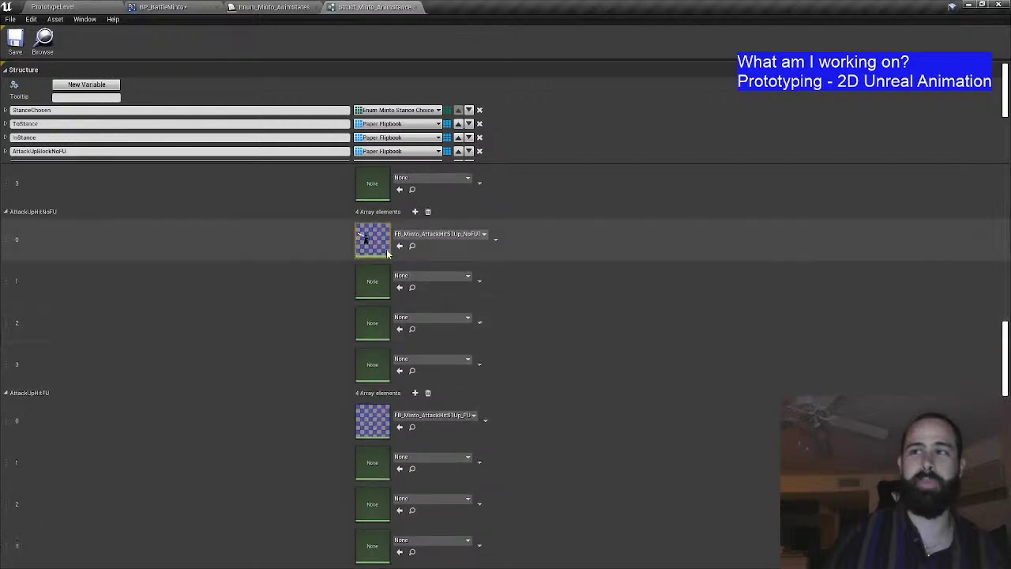
{"action": "scroll", "coordinate": [387, 290], "scroll_direction": "up", "scroll_amount": 6}
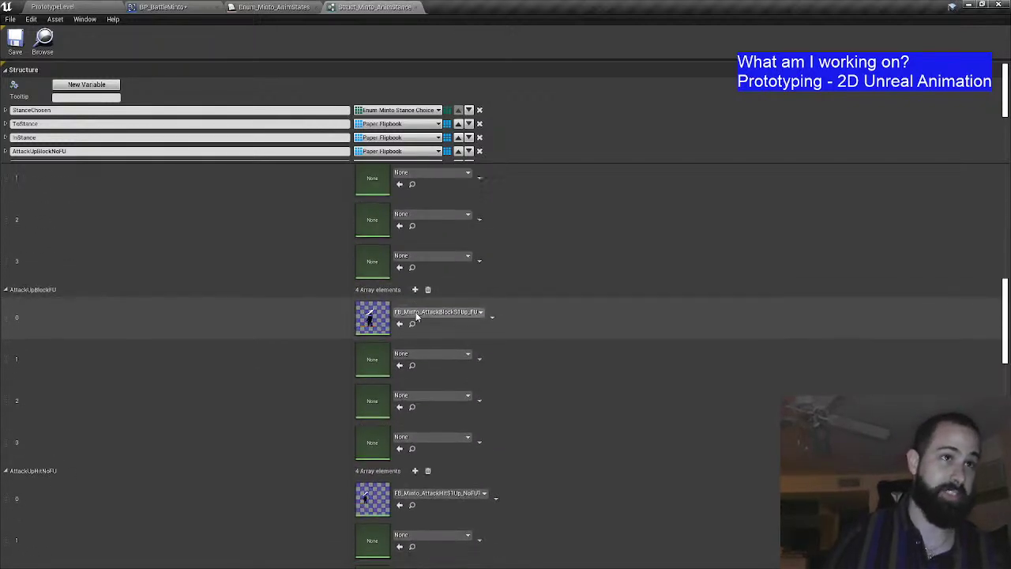
{"action": "scroll", "coordinate": [426, 324], "scroll_direction": "up", "scroll_amount": 6}
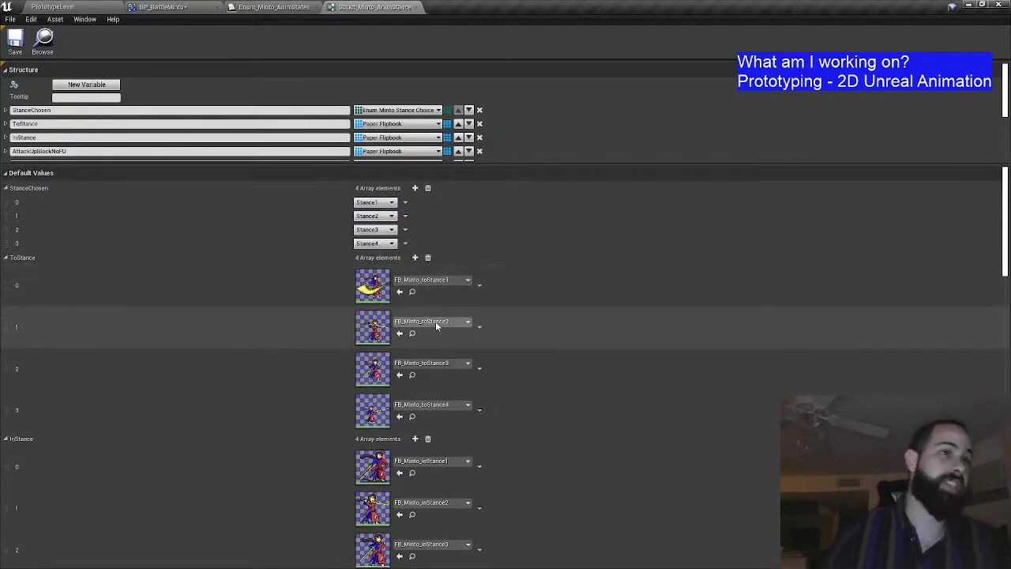
{"action": "scroll", "coordinate": [427, 324], "scroll_direction": "down", "scroll_amount": 4}
{"action": "scroll", "coordinate": [427, 321], "scroll_direction": "down", "scroll_amount": 3}
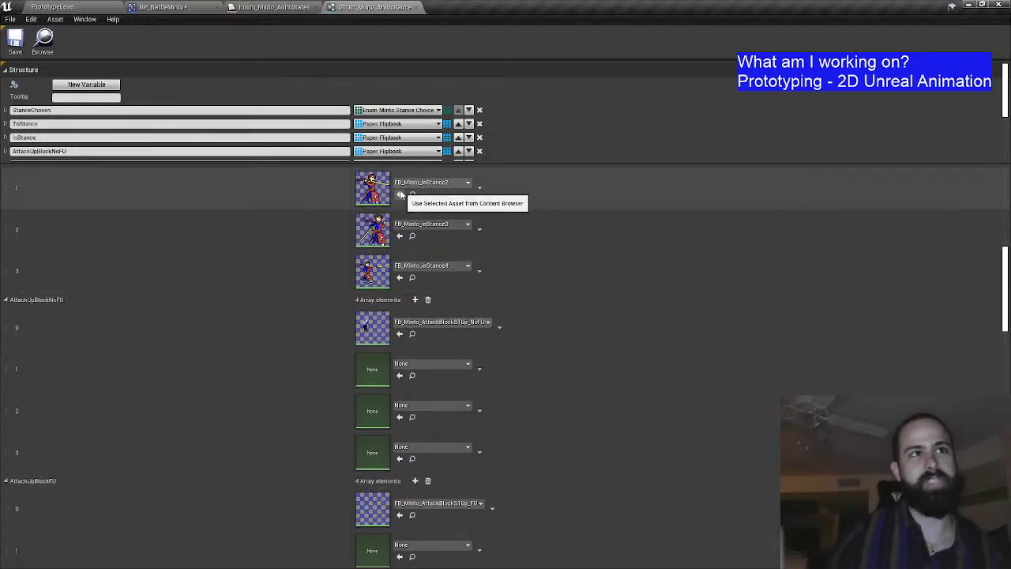
Step: Return to BP_BattleMinto's event graph and examine how Selected Stance and the GET nodes feed the Select node
{"action": "left_click", "coordinate": [162, 6]}
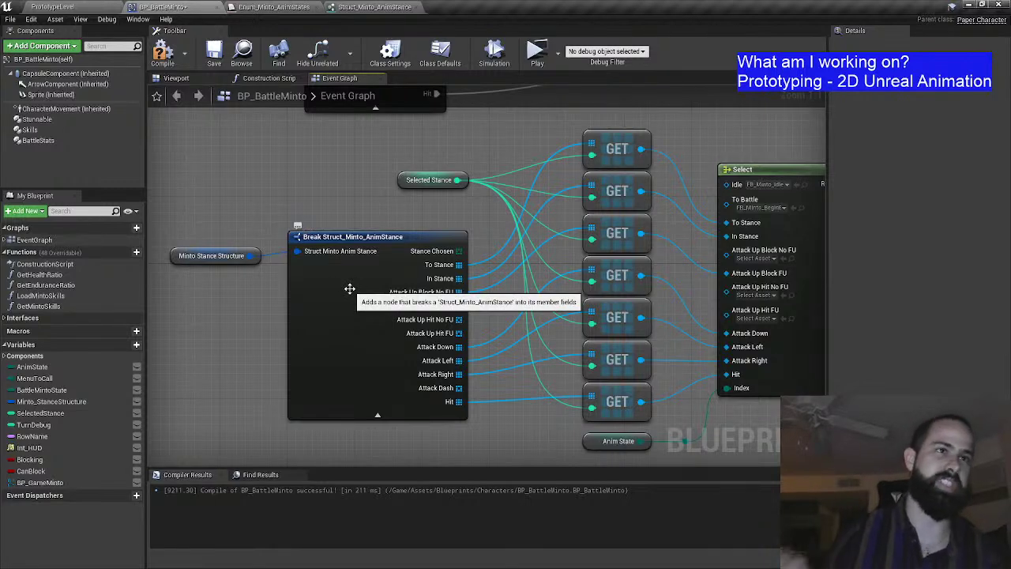
{"action": "left_click_drag", "start_coordinate": [488, 247], "coordinate": [247, 232]}
{"action": "scroll", "coordinate": [261, 236], "scroll_direction": "down", "scroll_amount": 1}
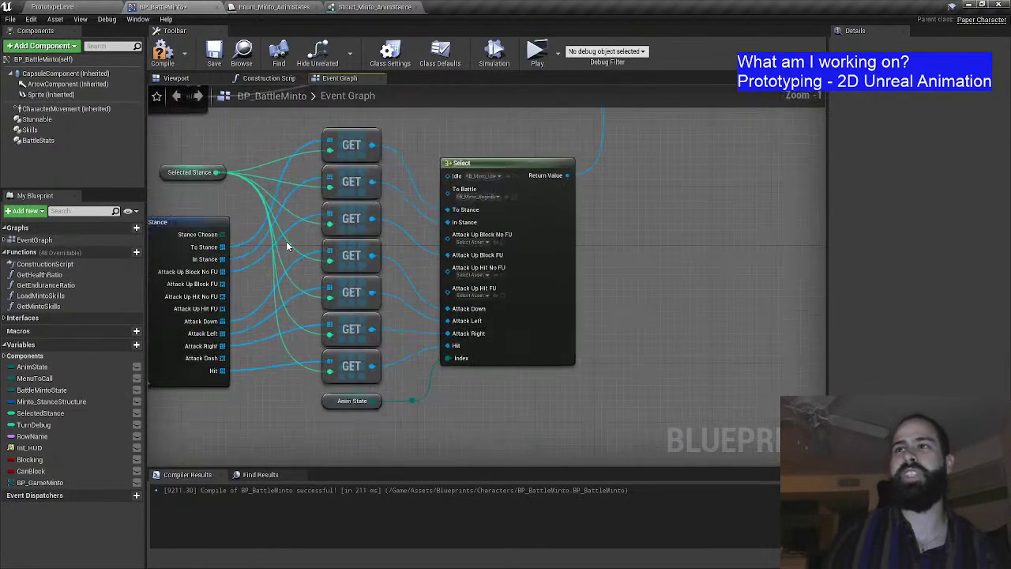
{"action": "left_click_drag", "start_coordinate": [360, 194], "coordinate": [448, 223]}
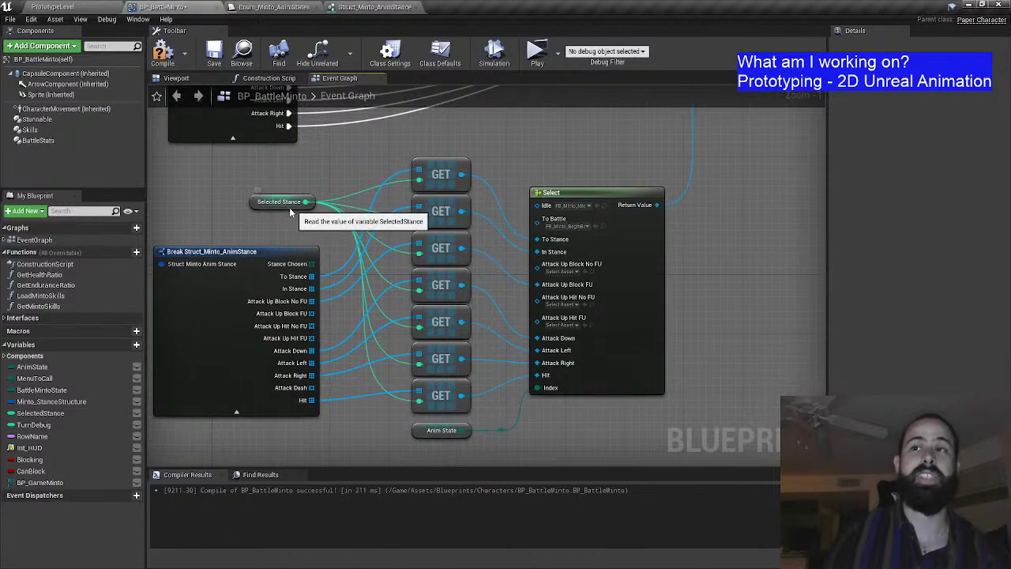
Step: Examine how Selected Stance and the GET nodes run through the Select node into the Set Flipbook node
{"action": "left_click_drag", "start_coordinate": [295, 206], "coordinate": [275, 208]}
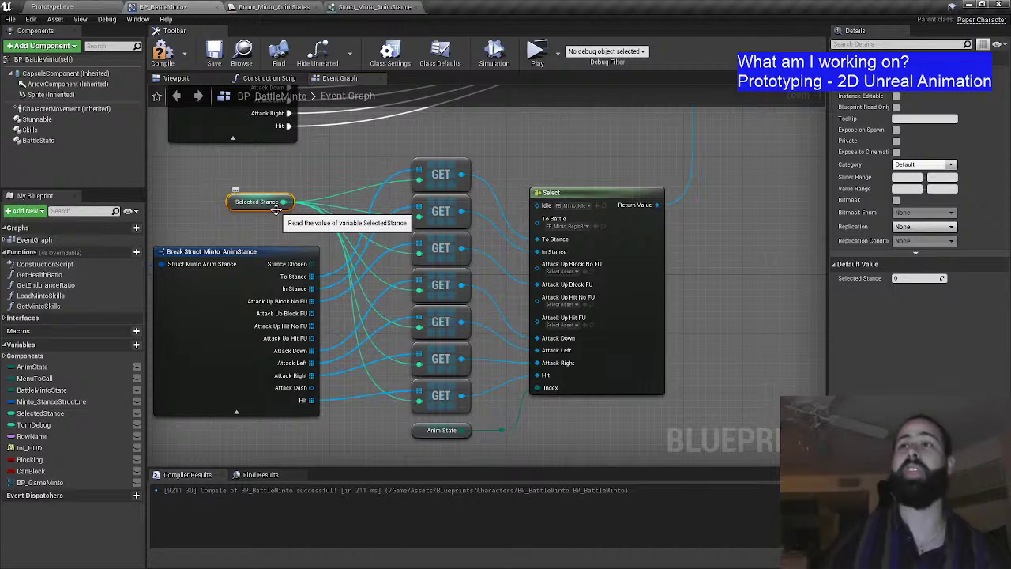
{"action": "scroll", "coordinate": [264, 231], "scroll_direction": "up", "scroll_amount": 1}
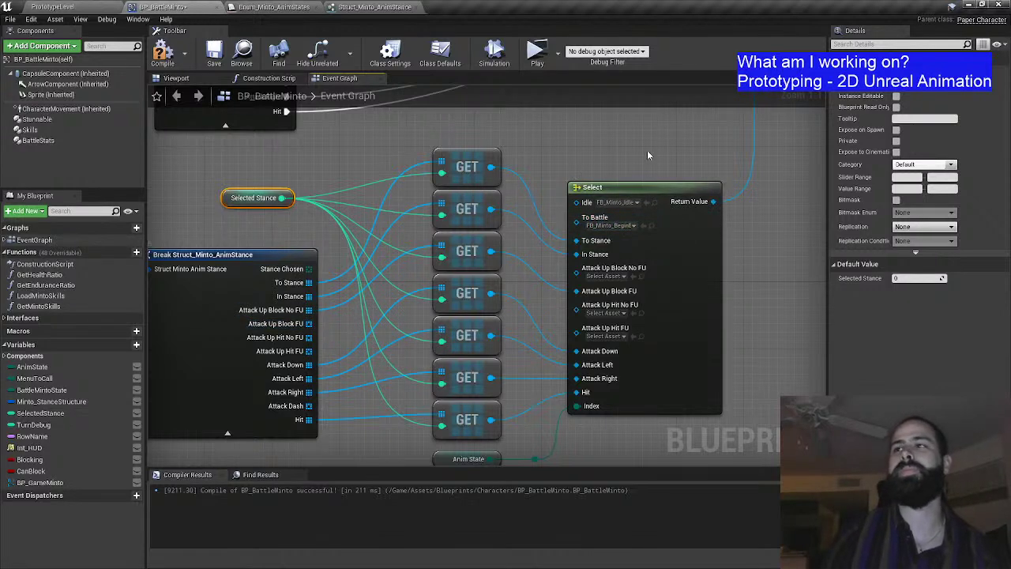
{"action": "left_click_drag", "start_coordinate": [314, 308], "coordinate": [287, 297]}
{"action": "left_click_drag", "start_coordinate": [574, 214], "coordinate": [393, 235]}
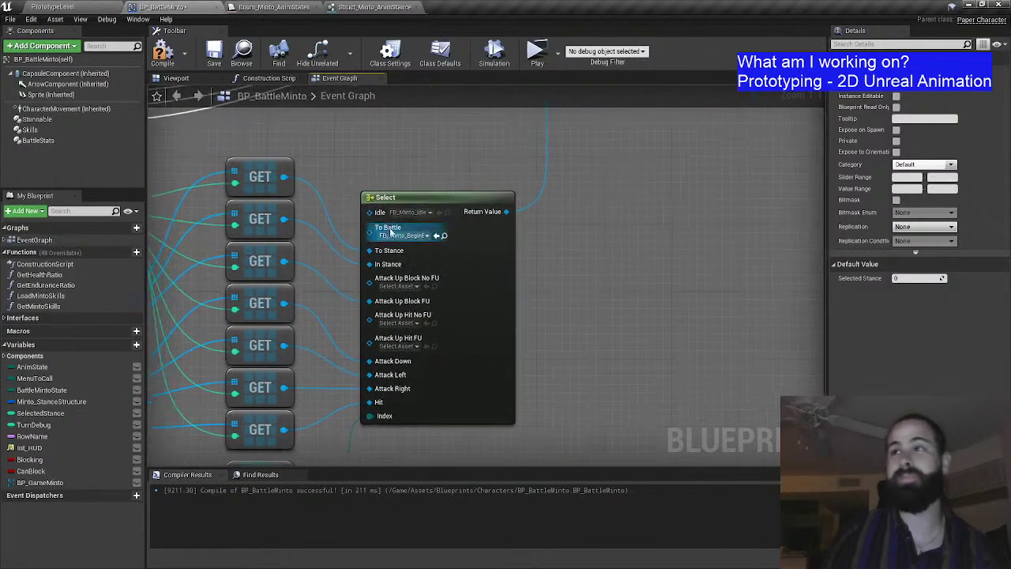
{"action": "left_click_drag", "start_coordinate": [571, 151], "coordinate": [489, 419]}
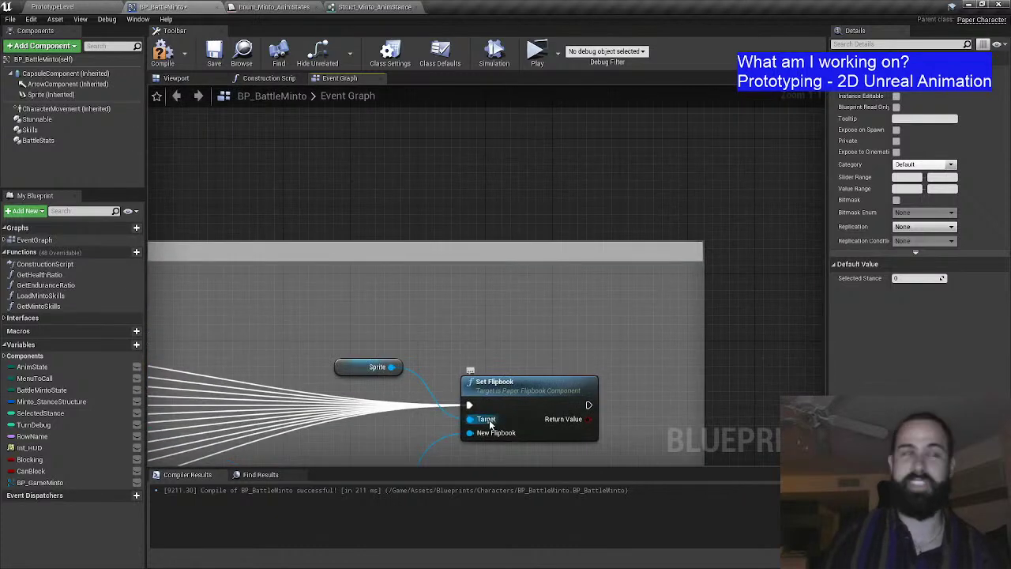
{"action": "left_click_drag", "start_coordinate": [386, 320], "coordinate": [502, 216]}
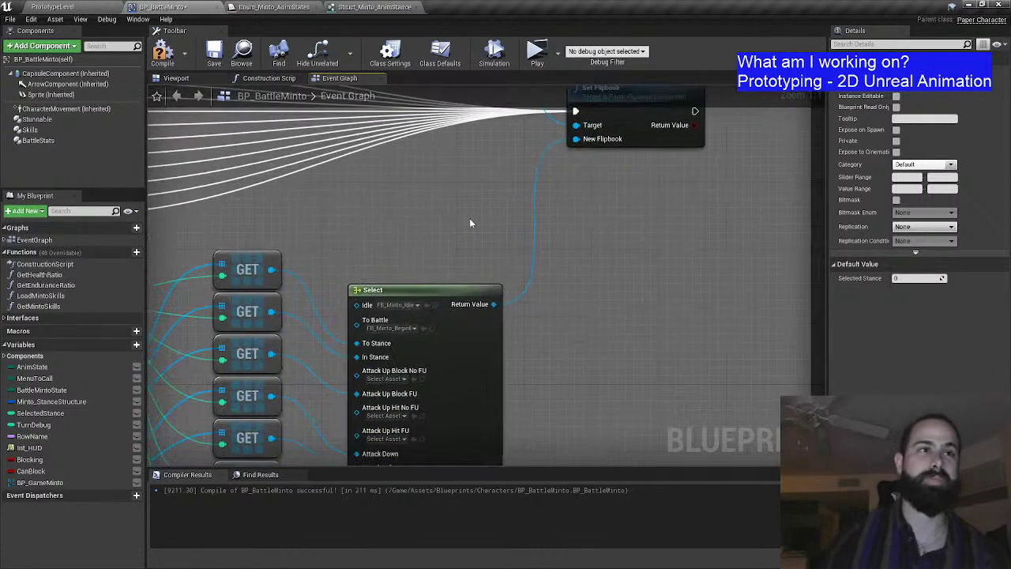
{"action": "scroll", "coordinate": [451, 227], "scroll_direction": "down", "scroll_amount": 3}
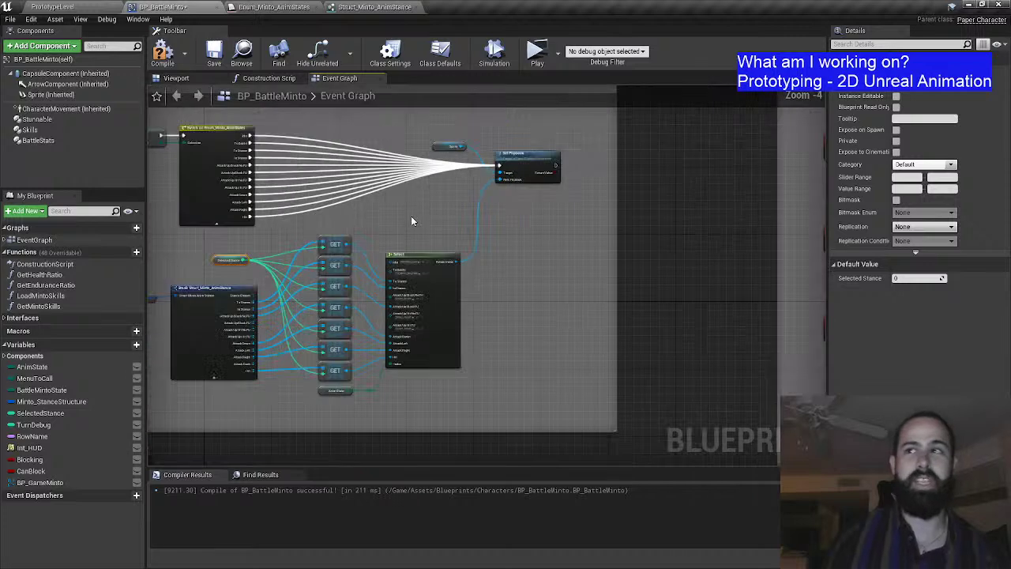
{"action": "scroll", "coordinate": [496, 310], "scroll_direction": "down", "scroll_amount": 1}
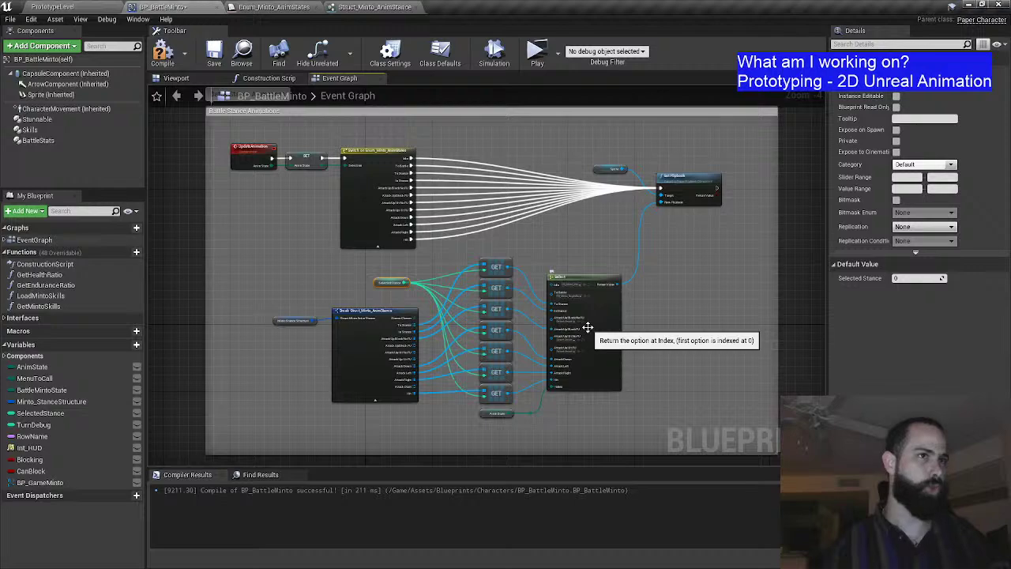
{"action": "scroll", "coordinate": [587, 327], "scroll_direction": "up", "scroll_amount": 5}
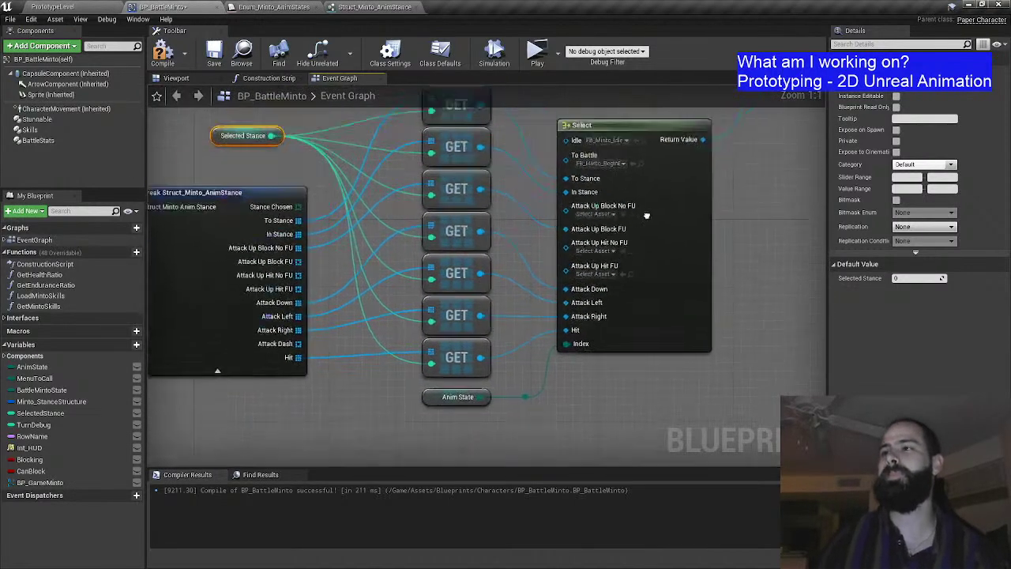
{"action": "left_click_drag", "start_coordinate": [455, 246], "coordinate": [556, 231]}
{"action": "scroll", "coordinate": [556, 224], "scroll_direction": "down", "scroll_amount": 2}
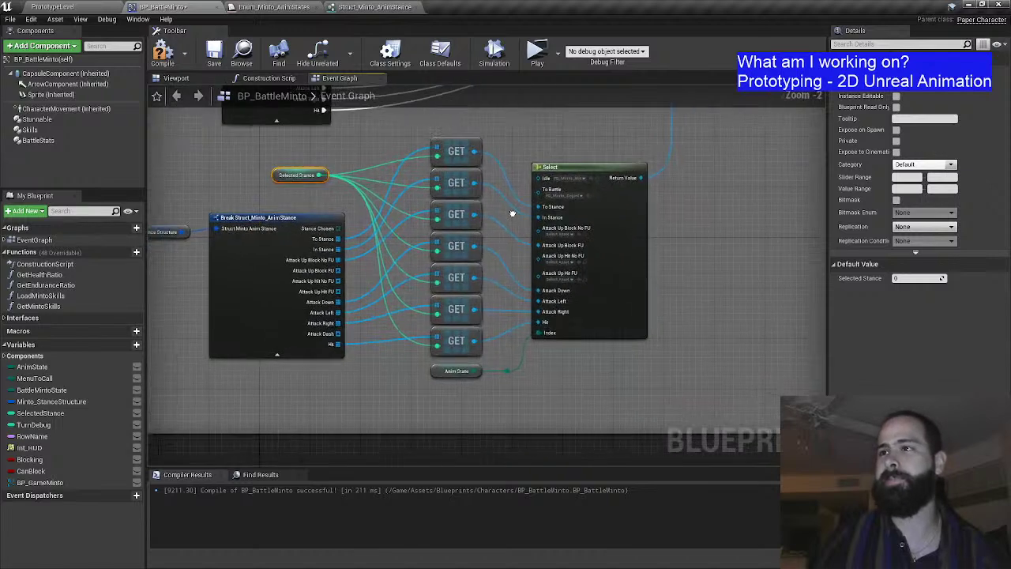
Step: Move the Select node away from the GET nodes and shift the lower four GET nodes and Anim State down to make room
{"action": "left_click", "coordinate": [640, 227]}
{"action": "left_click_drag", "start_coordinate": [642, 227], "coordinate": [679, 229]}
{"action": "left_click", "coordinate": [533, 255]}
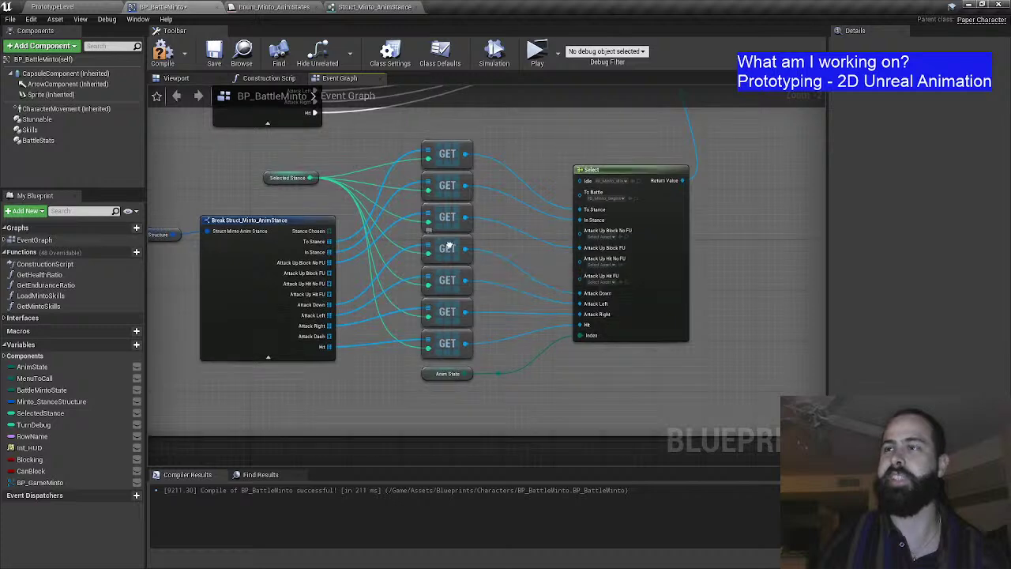
{"action": "left_click_drag", "start_coordinate": [402, 207], "coordinate": [422, 290]}
{"action": "left_click_drag", "start_coordinate": [411, 223], "coordinate": [486, 191]}
{"action": "left_click", "coordinate": [492, 289]}
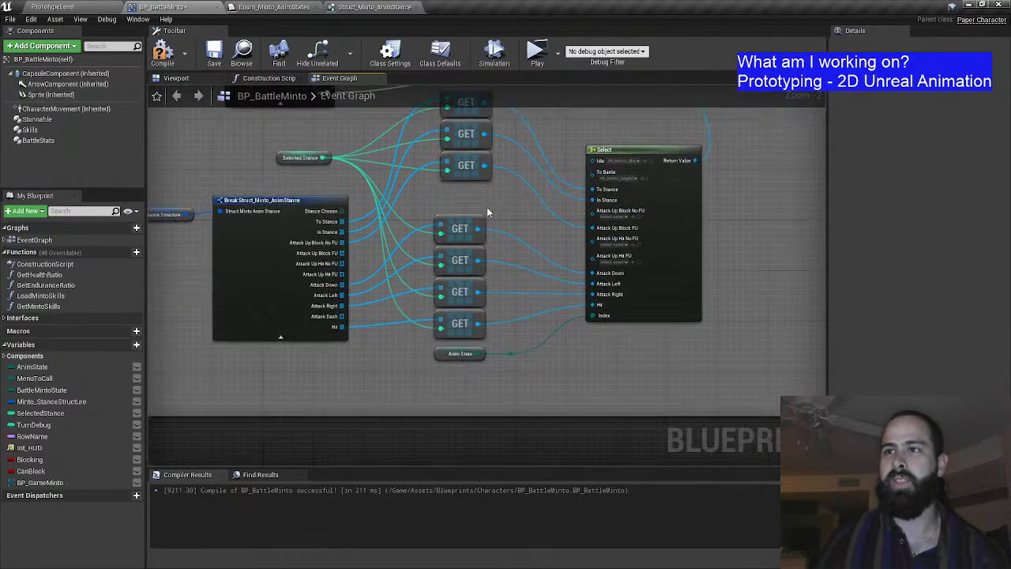
{"action": "scroll", "coordinate": [482, 190], "scroll_direction": "up", "scroll_amount": 1}
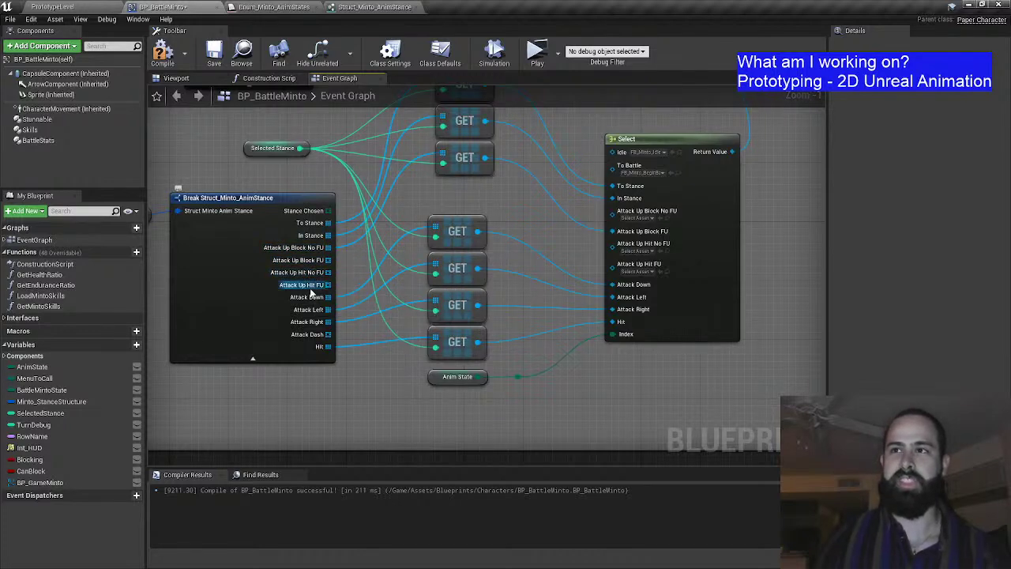
{"action": "left_click_drag", "start_coordinate": [409, 211], "coordinate": [489, 435]}
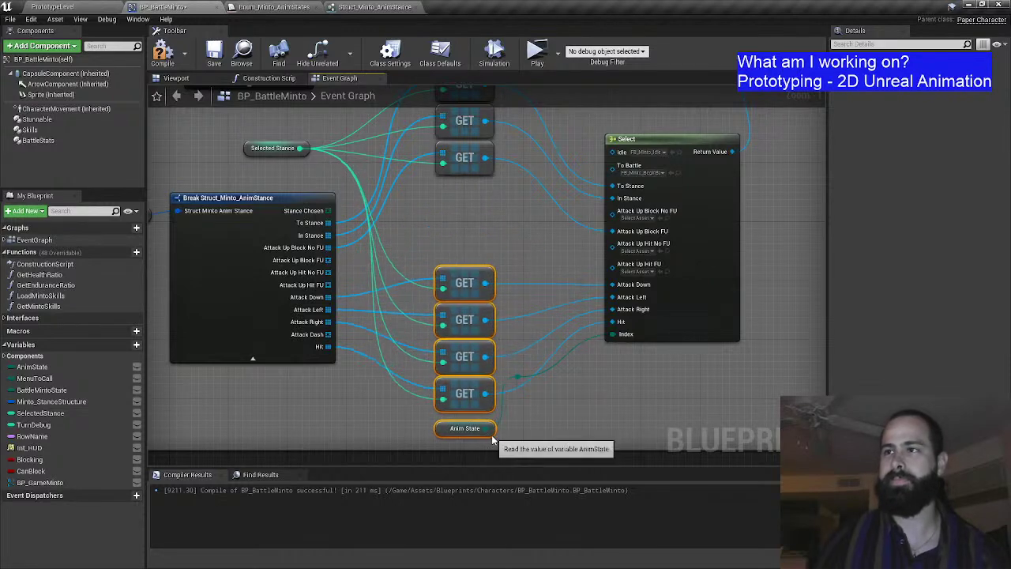
{"action": "left_click", "coordinate": [401, 243]}
Step: Add a Get (a copy) node for the Attack Up Block FU array below the third GET and feed its index from Selected Stance
{"action": "scroll", "coordinate": [401, 243], "scroll_direction": "up", "scroll_amount": 3}
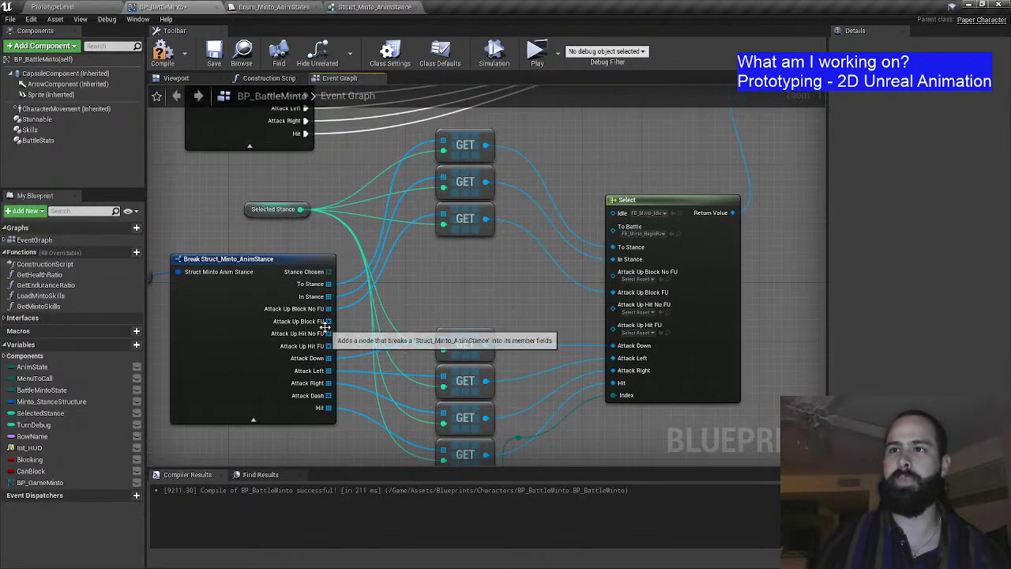
{"action": "left_click_drag", "start_coordinate": [328, 321], "coordinate": [437, 249]}
{"action": "type", "text": "get"}
{"action": "key", "text": "Return"}
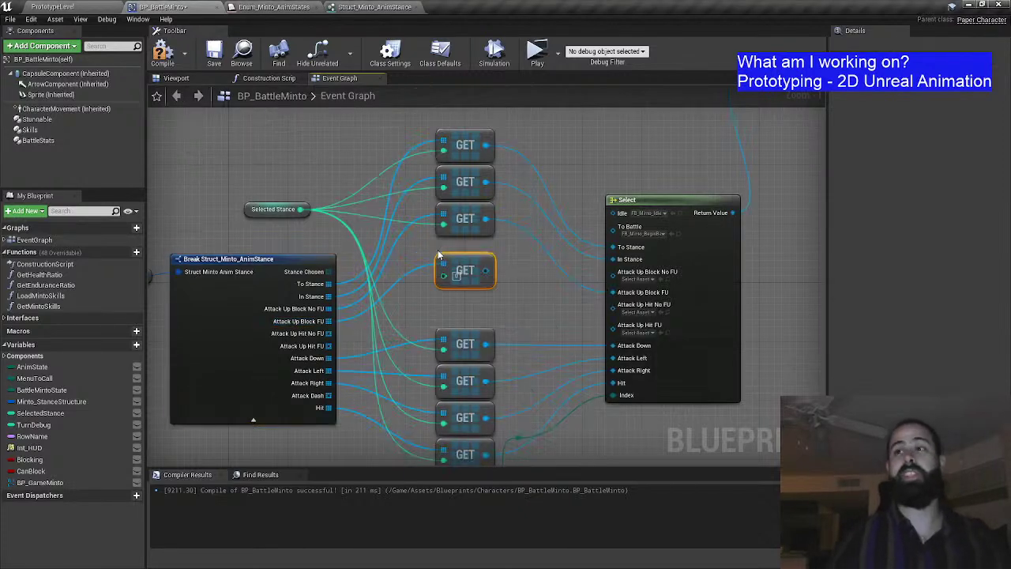
{"action": "left_click_drag", "start_coordinate": [465, 258], "coordinate": [464, 241]}
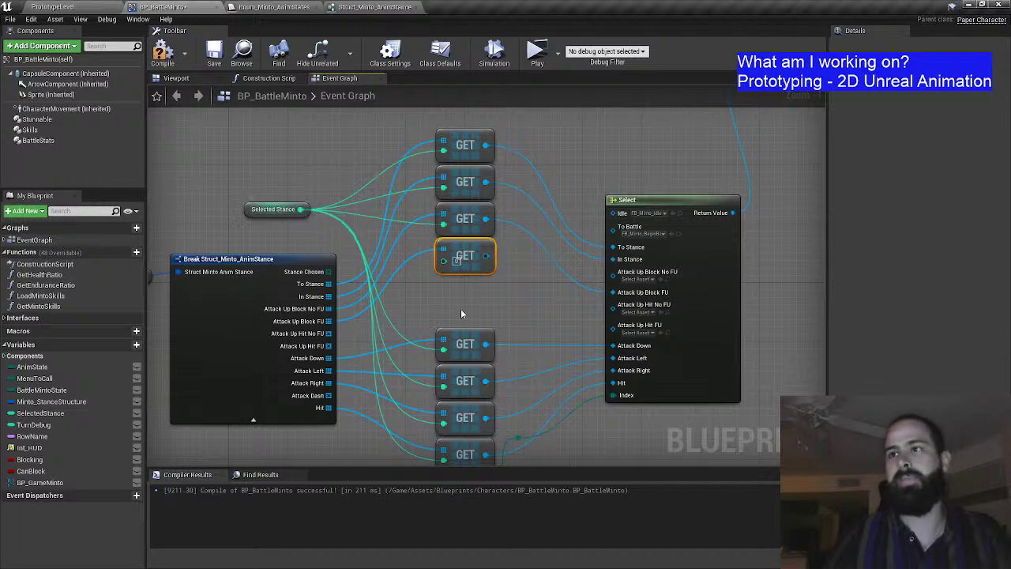
{"action": "left_click", "coordinate": [475, 288]}
{"action": "scroll", "coordinate": [476, 288], "scroll_direction": "up", "scroll_amount": 1}
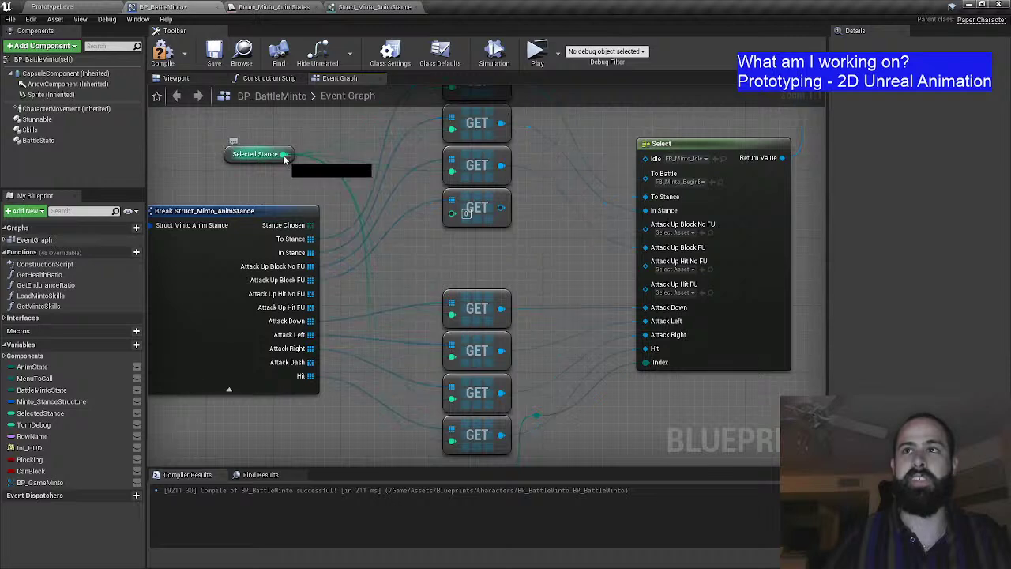
{"action": "left_click_drag", "start_coordinate": [284, 158], "coordinate": [452, 214]}
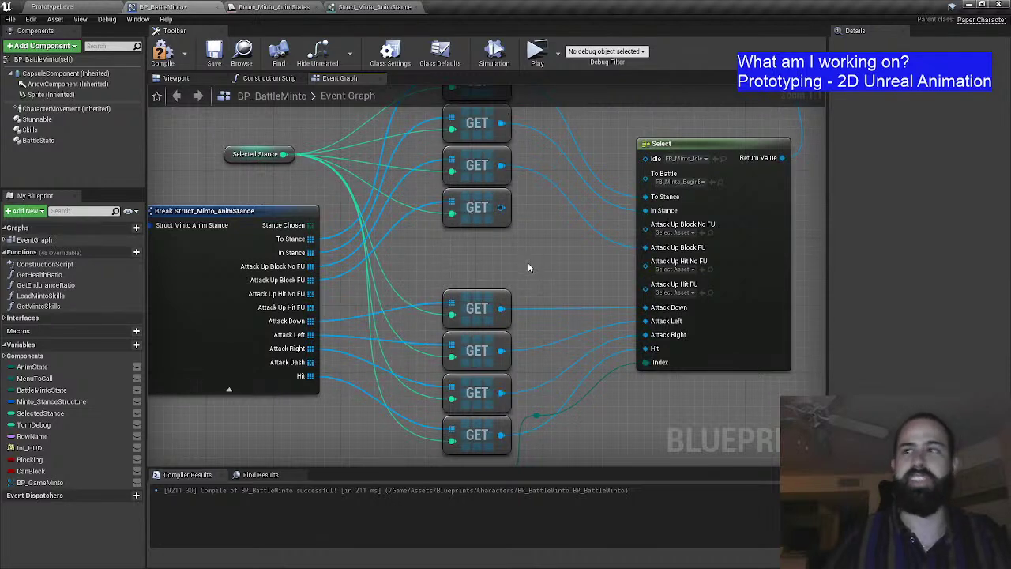
Step: Check the default value of the SelectedStance variable
{"action": "left_click_drag", "start_coordinate": [527, 267], "coordinate": [514, 297]}
{"action": "left_click", "coordinate": [41, 413]}
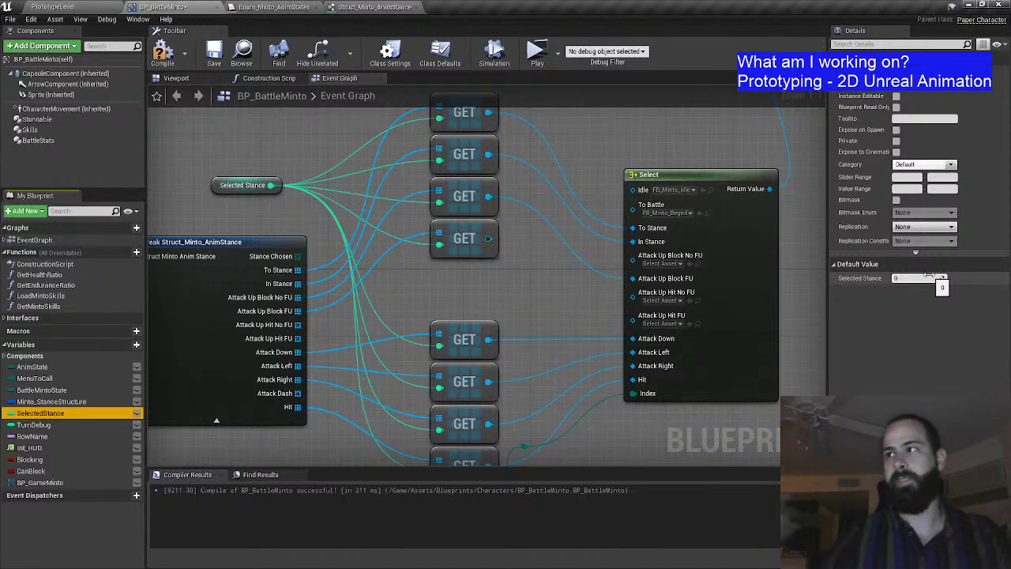
{"action": "left_click", "coordinate": [469, 303]}
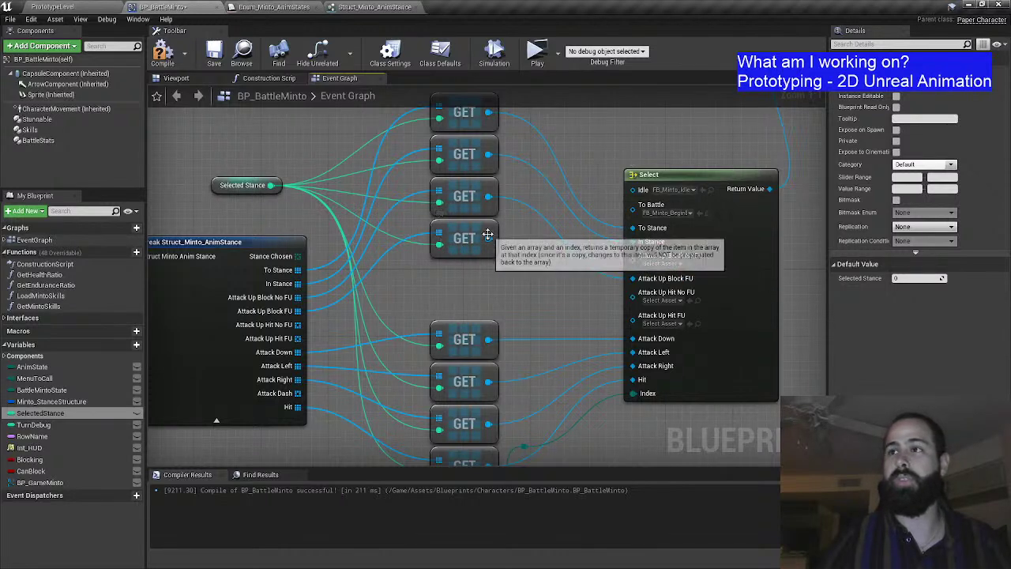
Step: Clear the third and fourth GET nodes' output links and reconnect them to Select's Attack Up Block No FU and Attack Up Block FU inputs
{"action": "left_click_drag", "start_coordinate": [488, 238], "coordinate": [635, 264]}
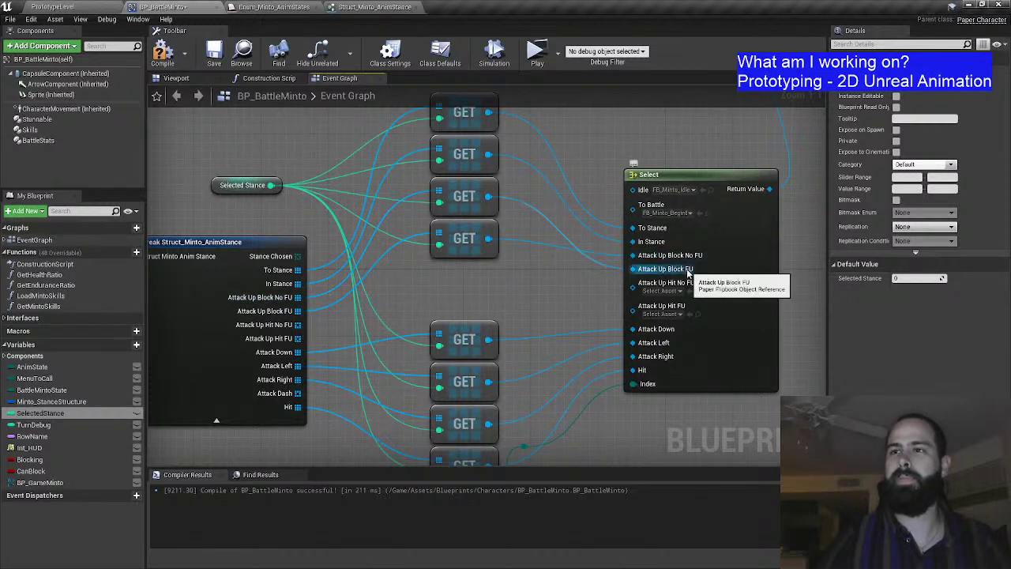
{"action": "right_click", "coordinate": [489, 196]}
{"action": "left_click", "coordinate": [551, 224]}
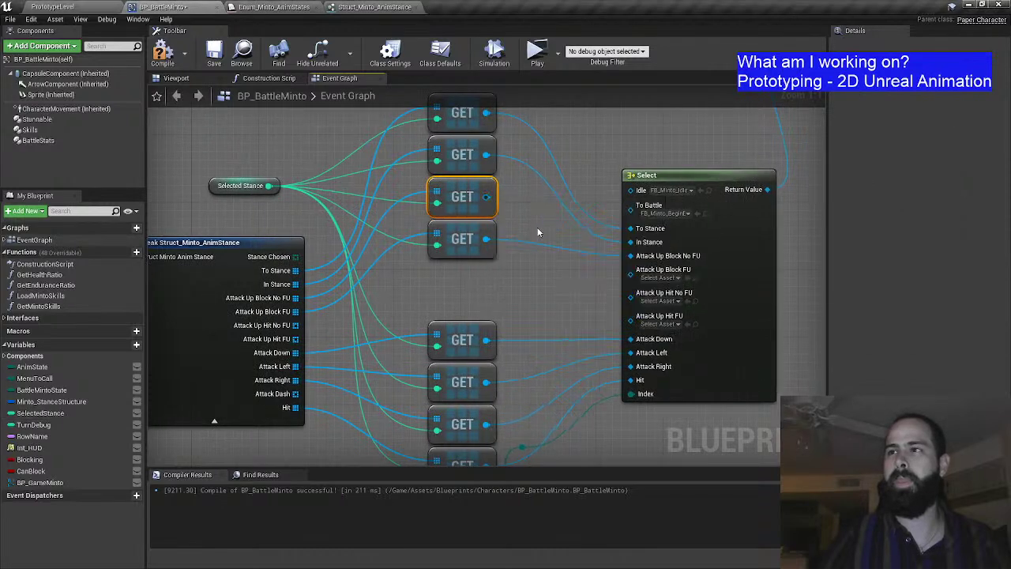
{"action": "right_click", "coordinate": [488, 239]}
{"action": "left_click", "coordinate": [553, 264]}
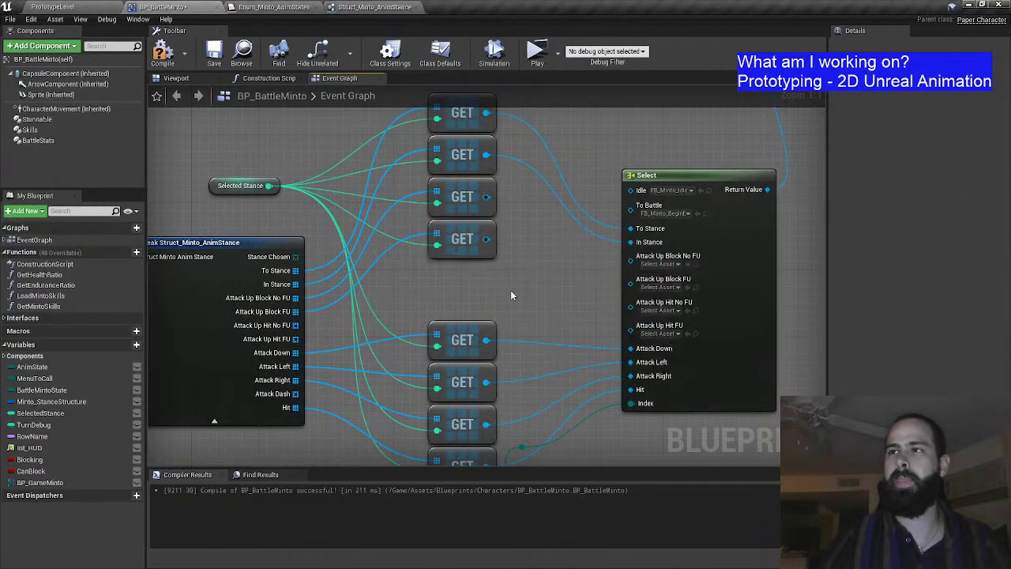
{"action": "left_click_drag", "start_coordinate": [511, 290], "coordinate": [549, 293]}
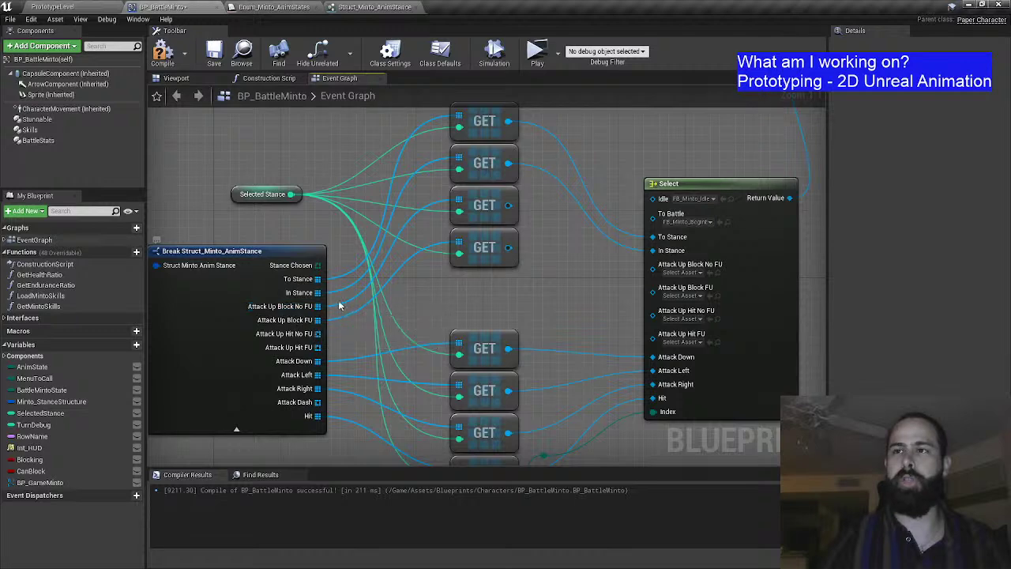
{"action": "left_click_drag", "start_coordinate": [509, 205], "coordinate": [654, 267]}
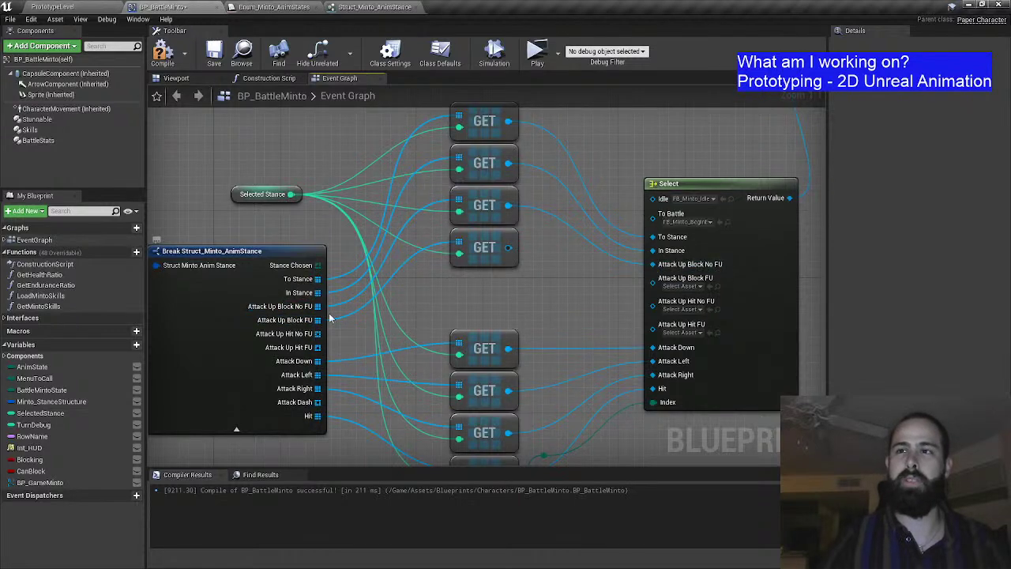
{"action": "left_click_drag", "start_coordinate": [508, 247], "coordinate": [652, 278]}
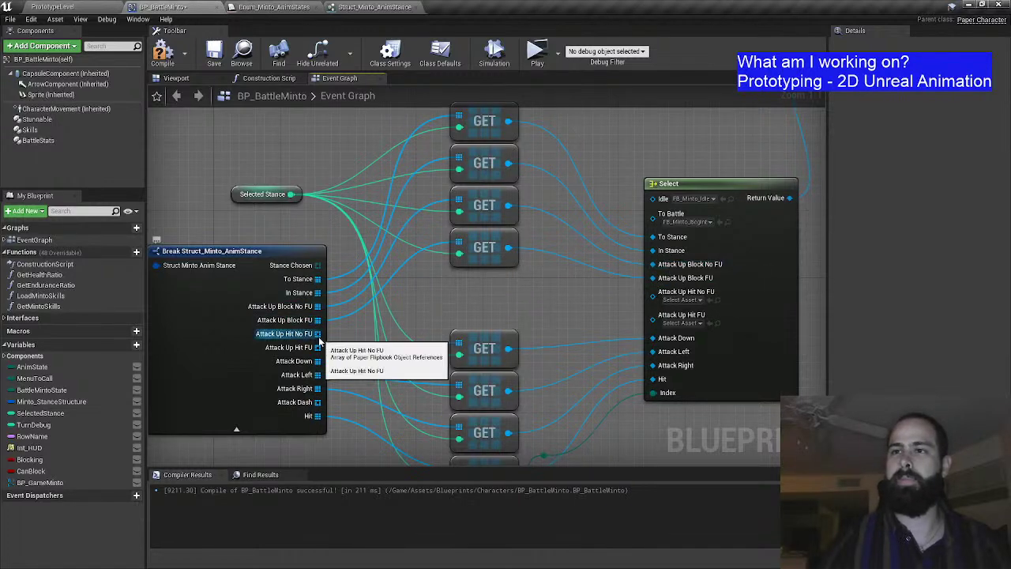
Step: Add a Get node for the Attack Up Hit No FU array, indexed by Selected Stance, and connect it to Select's matching input
{"action": "left_click_drag", "start_coordinate": [318, 334], "coordinate": [451, 274]}
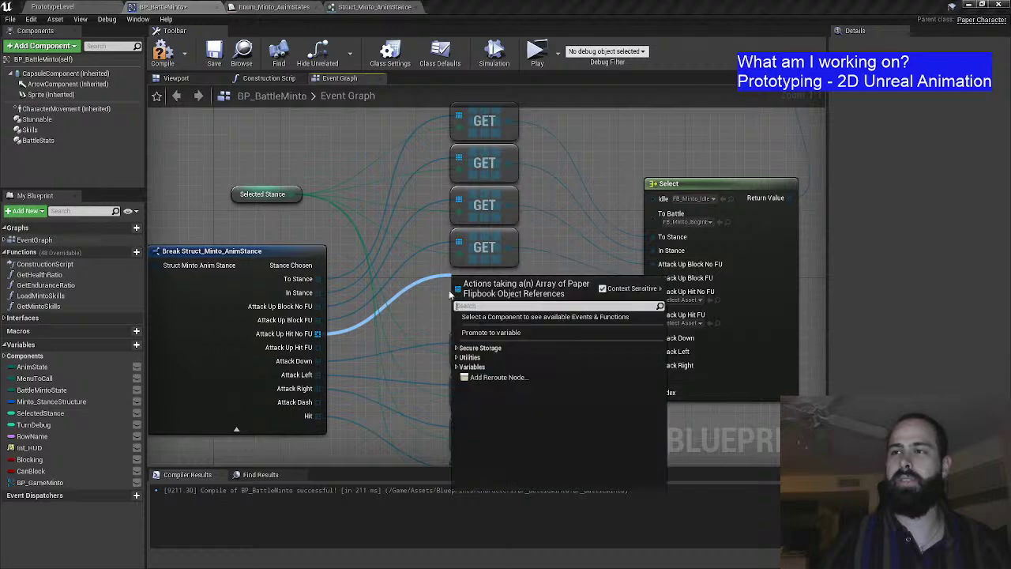
{"action": "type", "text": "get"}
{"action": "key", "text": "Return"}
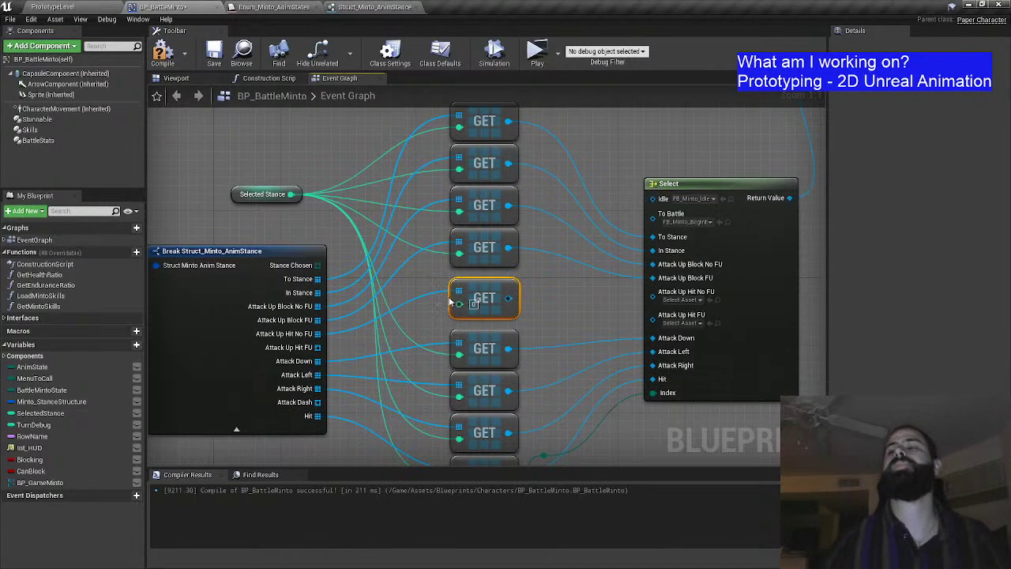
{"action": "left_click_drag", "start_coordinate": [450, 303], "coordinate": [450, 295]}
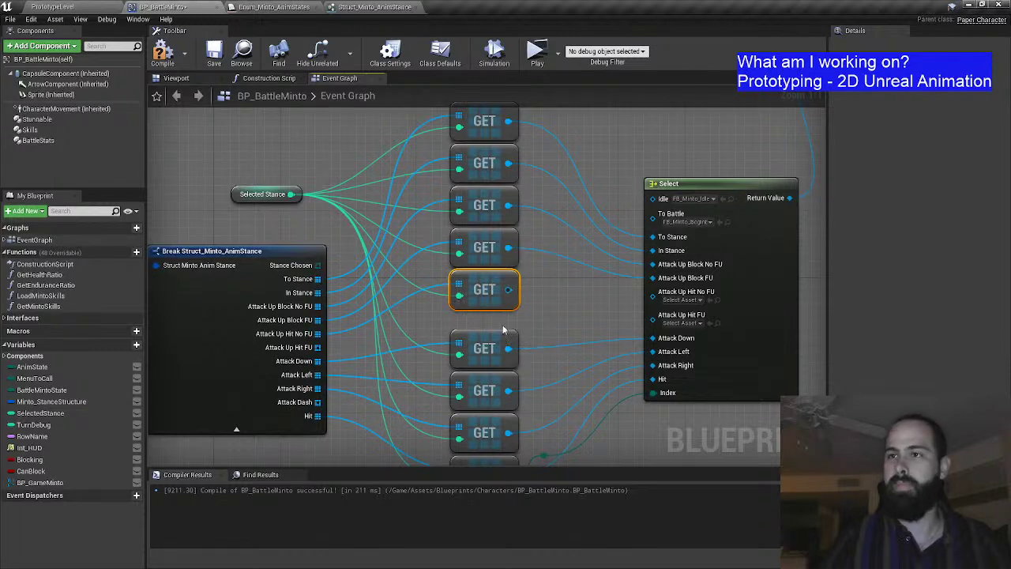
{"action": "left_click_drag", "start_coordinate": [509, 290], "coordinate": [652, 291]}
Step: Extend the comment box downward and move the lower four GET nodes and Anim State down to open another gap
{"action": "scroll", "coordinate": [615, 316], "scroll_direction": "down", "scroll_amount": 4}
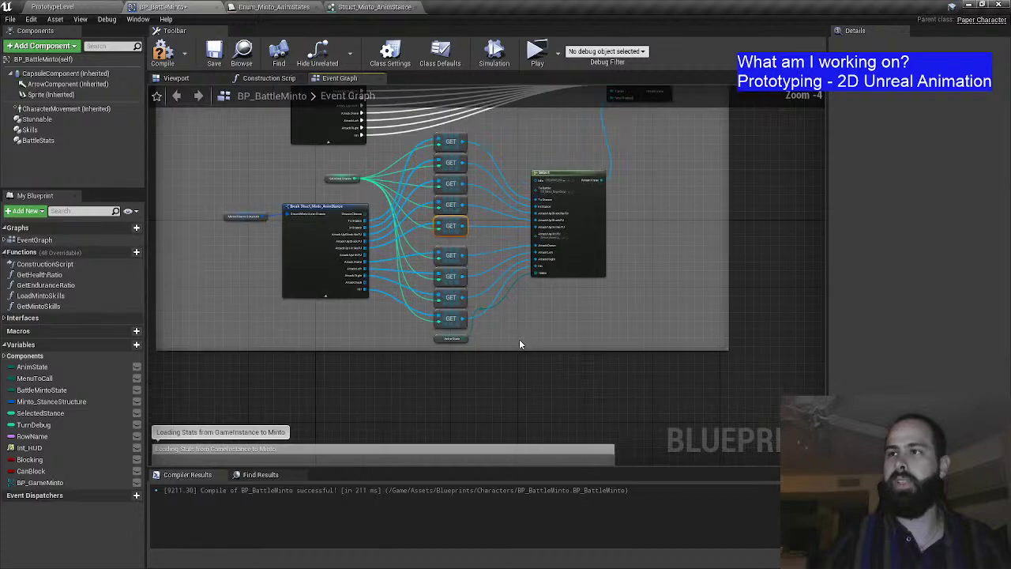
{"action": "left_click_drag", "start_coordinate": [539, 349], "coordinate": [542, 396]}
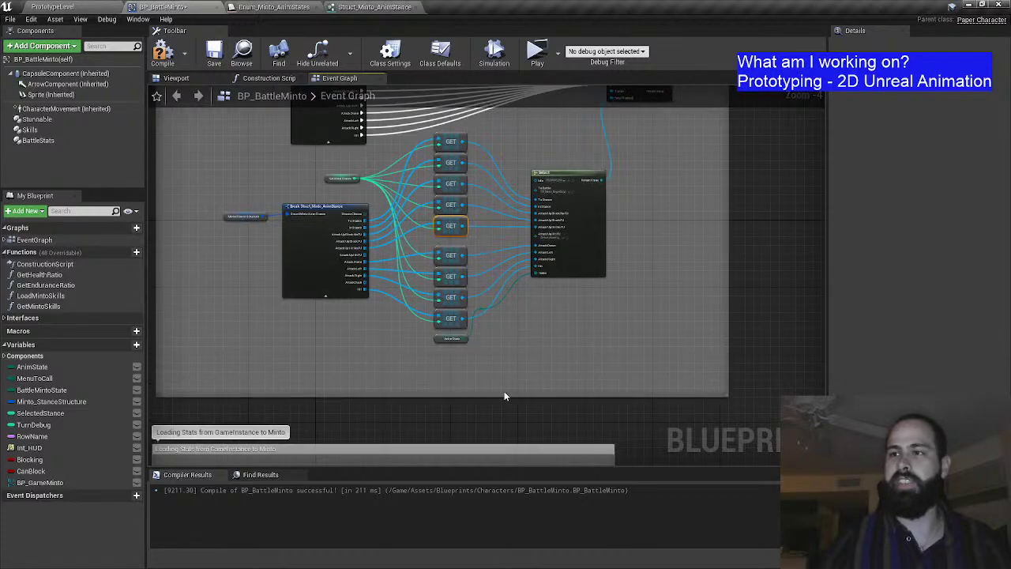
{"action": "left_click_drag", "start_coordinate": [462, 353], "coordinate": [462, 352]}
{"action": "left_click_drag", "start_coordinate": [455, 276], "coordinate": [456, 297]}
{"action": "left_click", "coordinate": [449, 259]}
Step: Add a Get (a copy) node for the Attack Up Hit FU array, indexed by Selected Stance, and connect it to Select's Attack Up Hit FU input
{"action": "scroll", "coordinate": [439, 245], "scroll_direction": "up", "scroll_amount": 5}
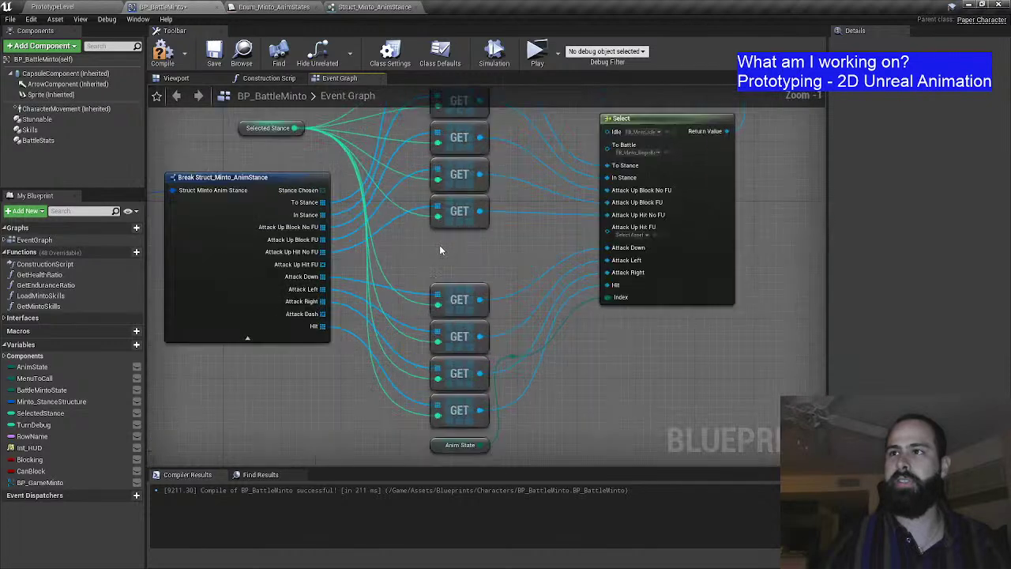
{"action": "left_click_drag", "start_coordinate": [289, 283], "coordinate": [423, 277]}
{"action": "type", "text": "get"}
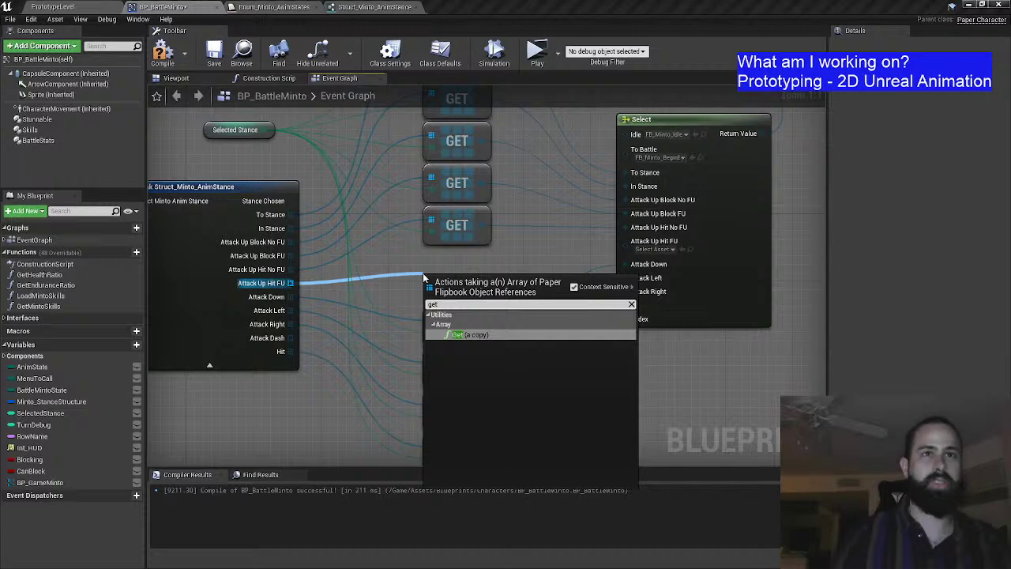
{"action": "left_click", "coordinate": [484, 338]}
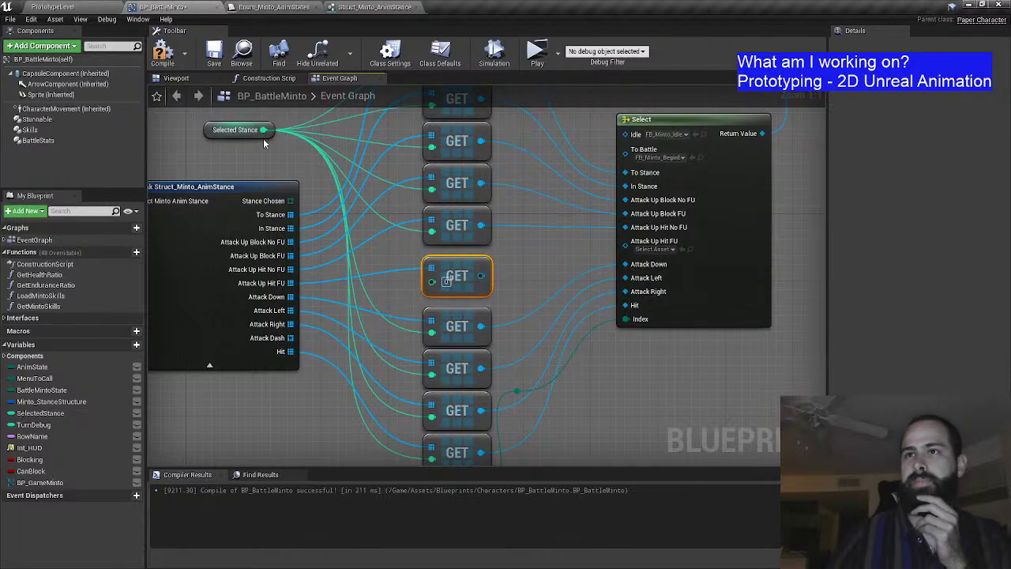
{"action": "left_click_drag", "start_coordinate": [263, 130], "coordinate": [632, 247]}
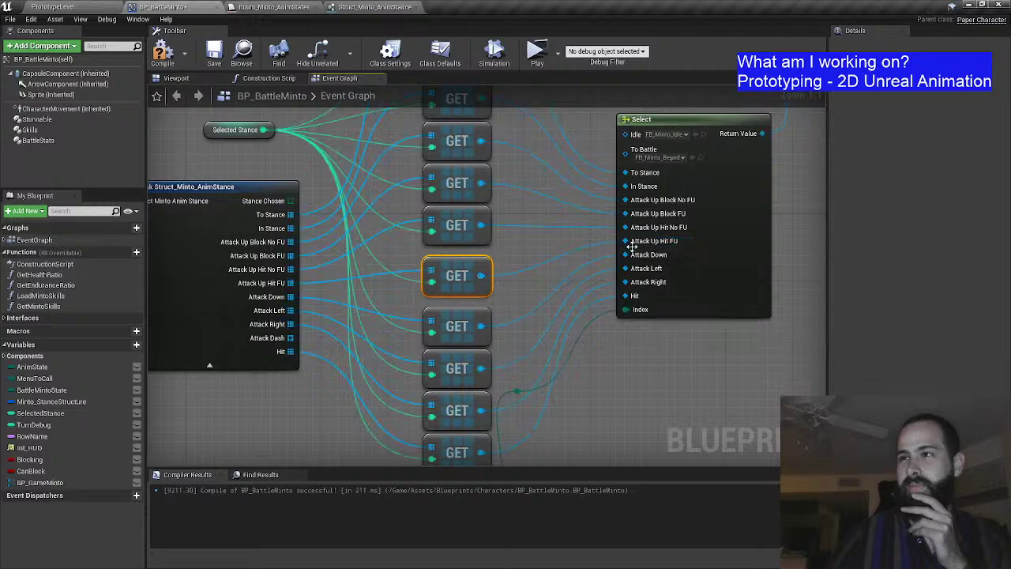
Step: Move the lower four GET nodes and Anim State up to close the gap in the column; compile and save BP_BattleMinto
{"action": "left_click", "coordinate": [508, 228]}
{"action": "scroll", "coordinate": [412, 286], "scroll_direction": "down", "scroll_amount": 1}
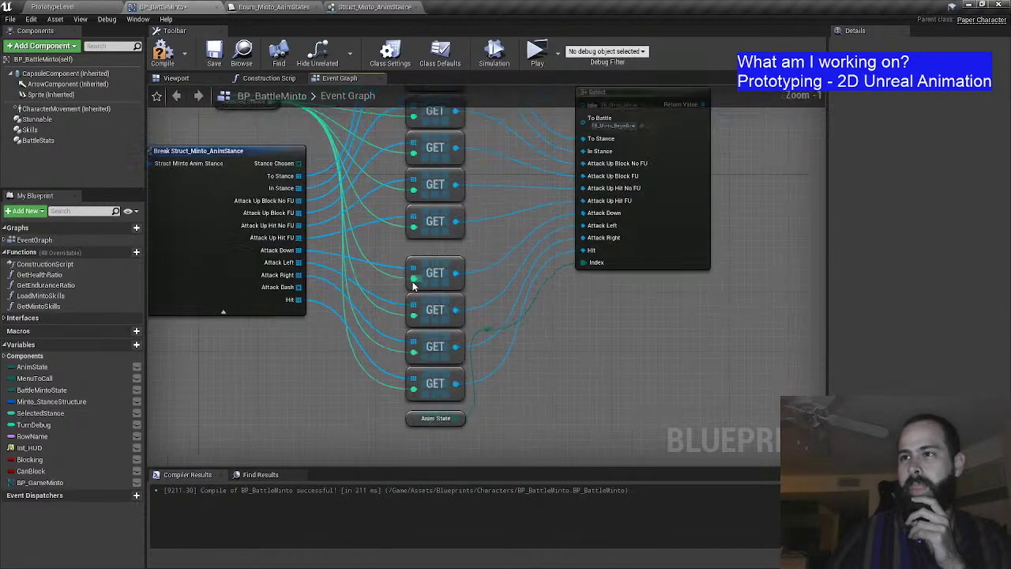
{"action": "left_click_drag", "start_coordinate": [399, 251], "coordinate": [442, 404]}
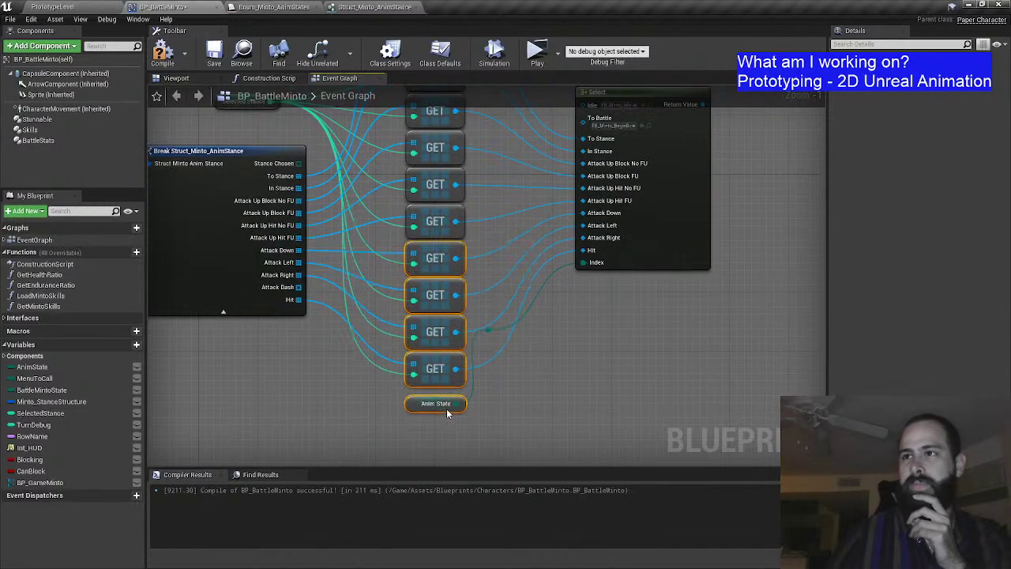
{"action": "left_click", "coordinate": [499, 229]}
{"action": "left_click_drag", "start_coordinate": [499, 229], "coordinate": [448, 247]}
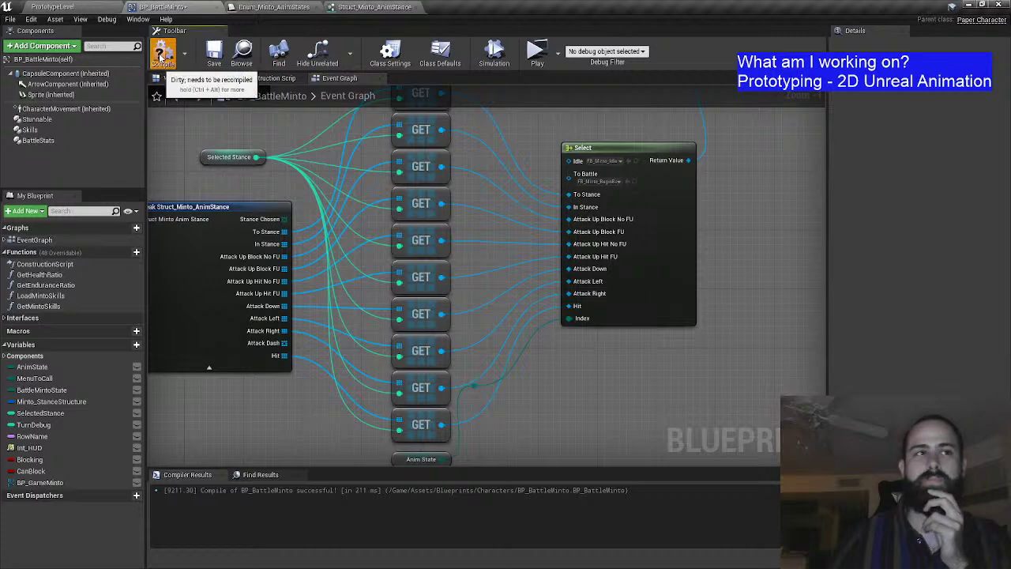
{"action": "left_click", "coordinate": [163, 54]}
{"action": "left_click", "coordinate": [212, 55]}
Step: Add an AttackDash enumerator to Enum_Minto_AnimStates, place it directly above Hit, and save the enumeration
{"action": "scroll", "coordinate": [464, 251], "scroll_direction": "down", "scroll_amount": 3}
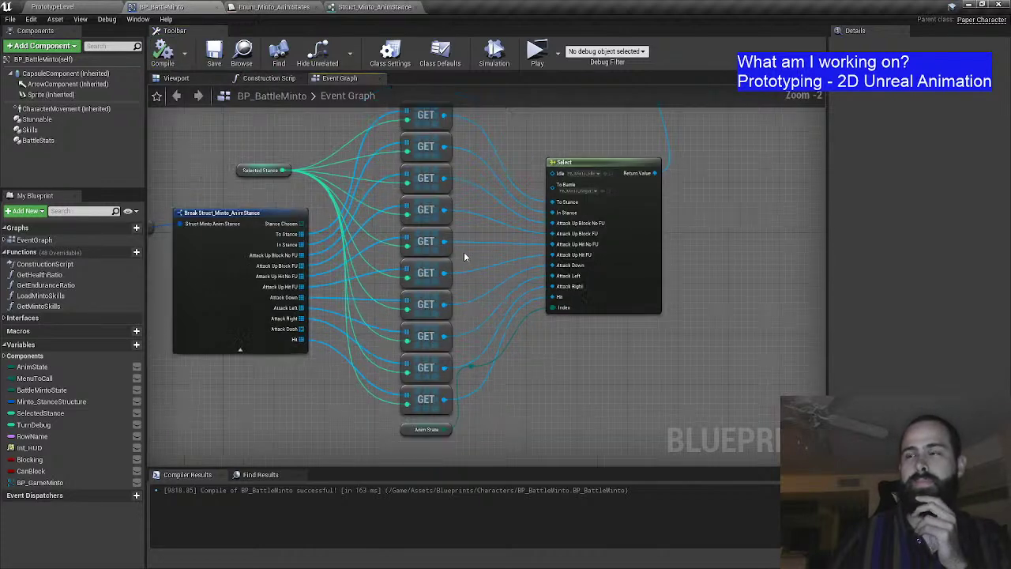
{"action": "left_click_drag", "start_coordinate": [567, 242], "coordinate": [545, 191]}
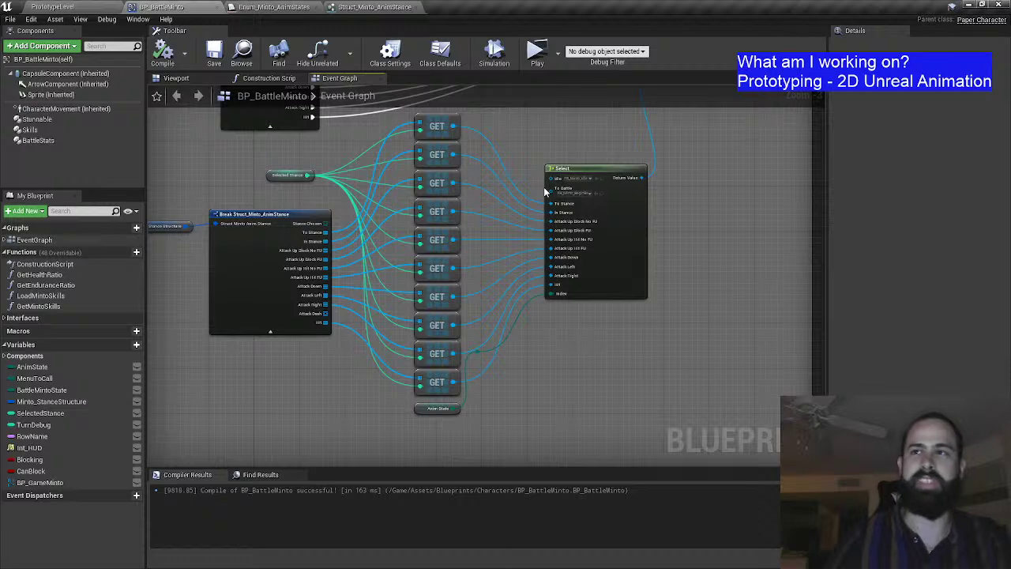
{"action": "scroll", "coordinate": [422, 129], "scroll_direction": "down", "scroll_amount": 2}
{"action": "scroll", "coordinate": [261, 221], "scroll_direction": "up", "scroll_amount": 4}
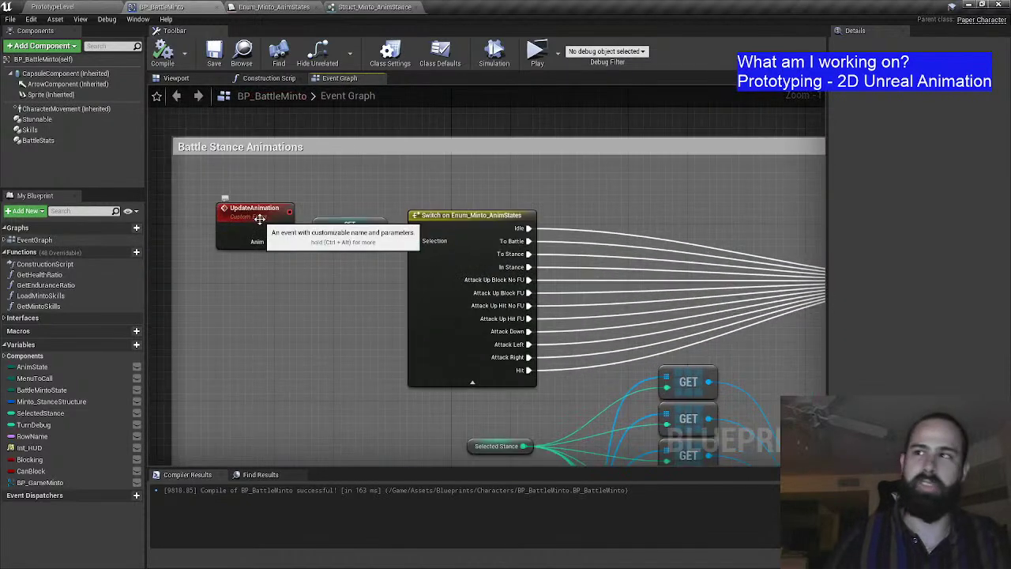
{"action": "left_click_drag", "start_coordinate": [635, 203], "coordinate": [588, 170]}
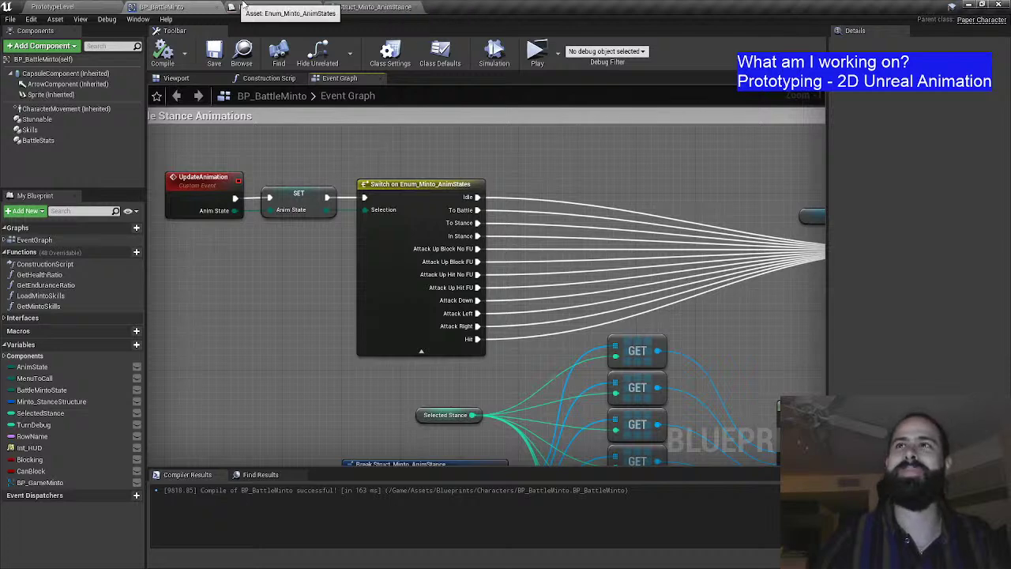
{"action": "left_click", "coordinate": [272, 7]}
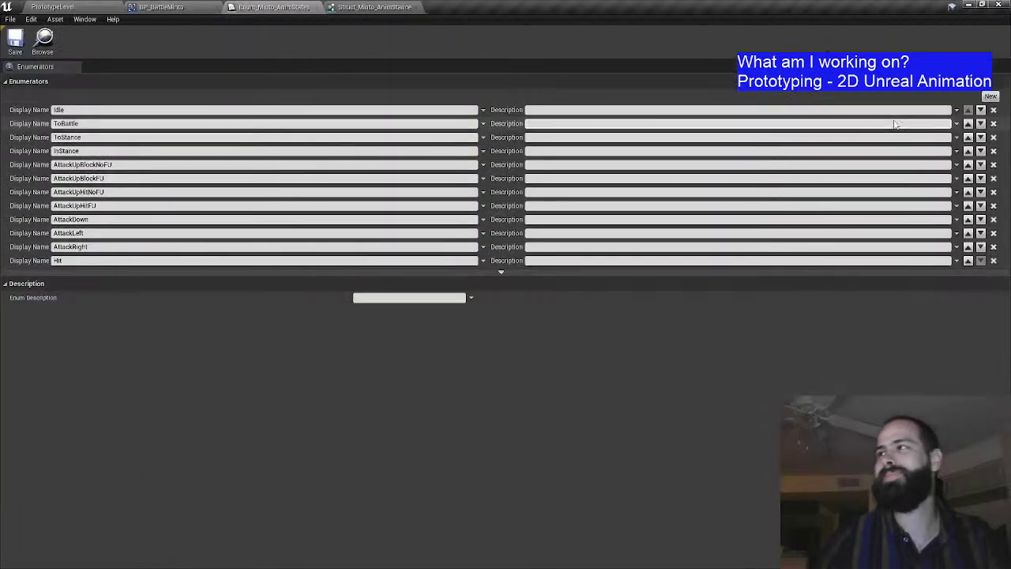
{"action": "left_click", "coordinate": [989, 96]}
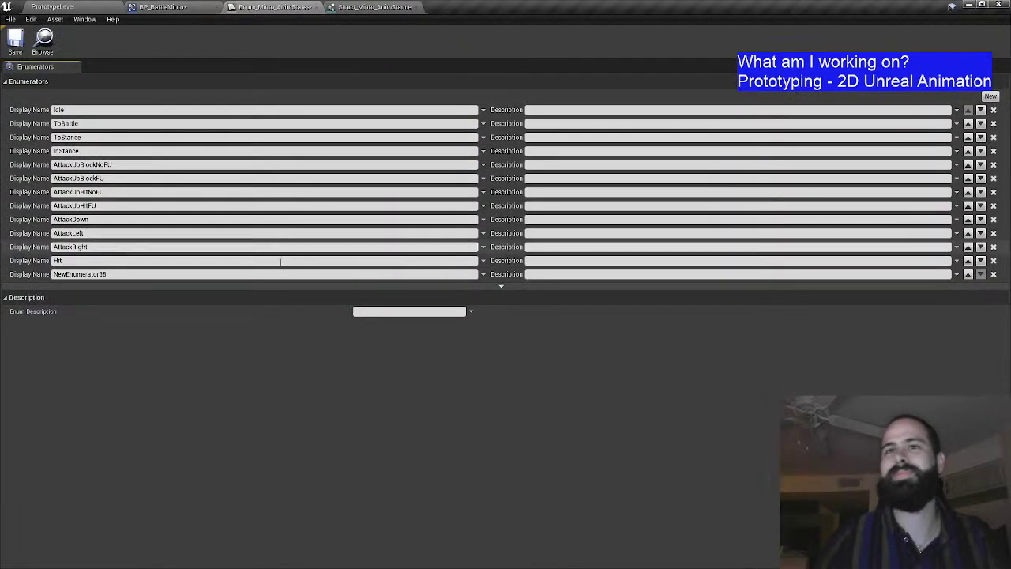
{"action": "left_click", "coordinate": [113, 273]}
{"action": "type", "text": "Attac"}
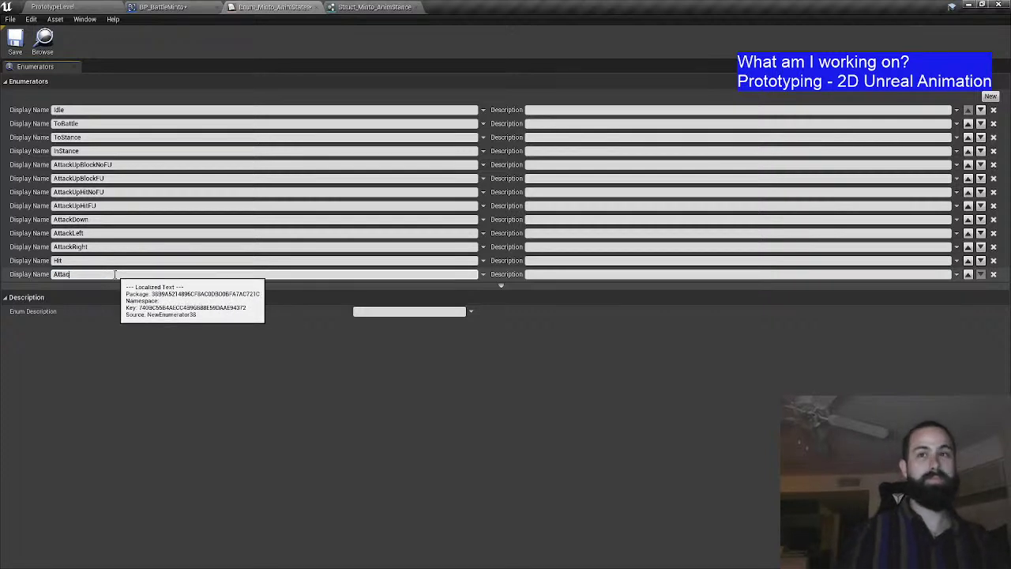
{"action": "type", "text": "kDash"}
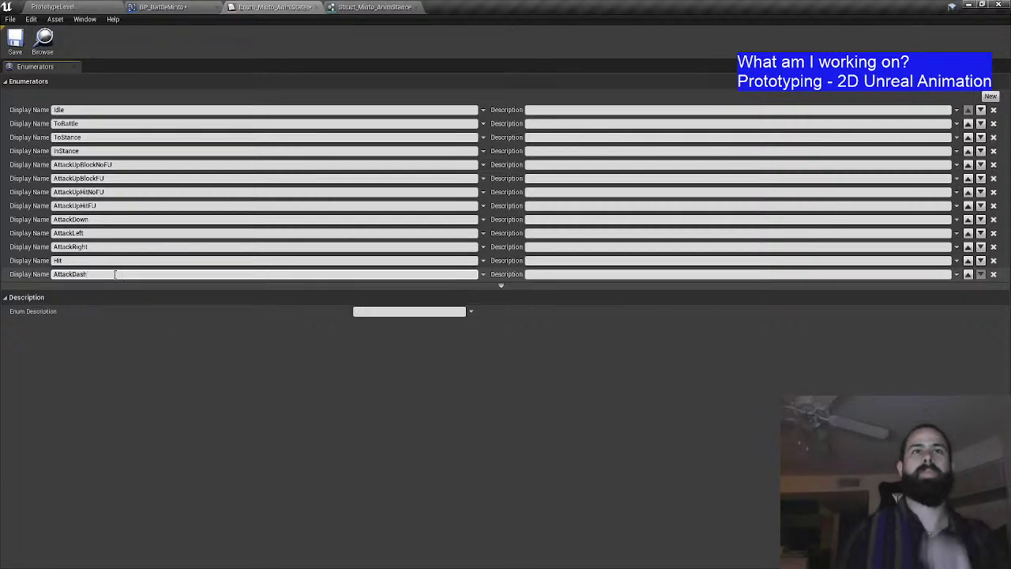
{"action": "left_click", "coordinate": [967, 274]}
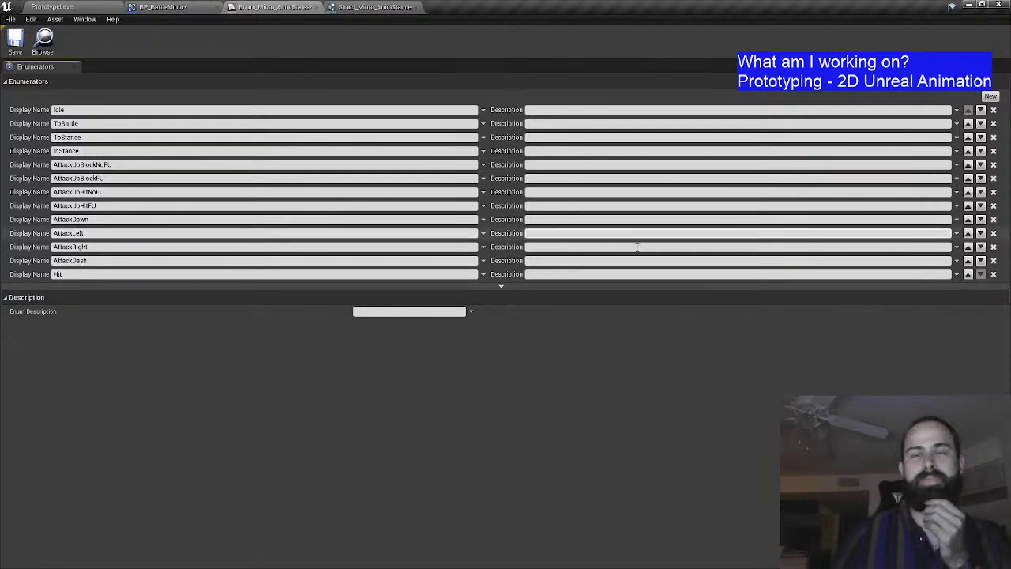
{"action": "left_click", "coordinate": [15, 41]}
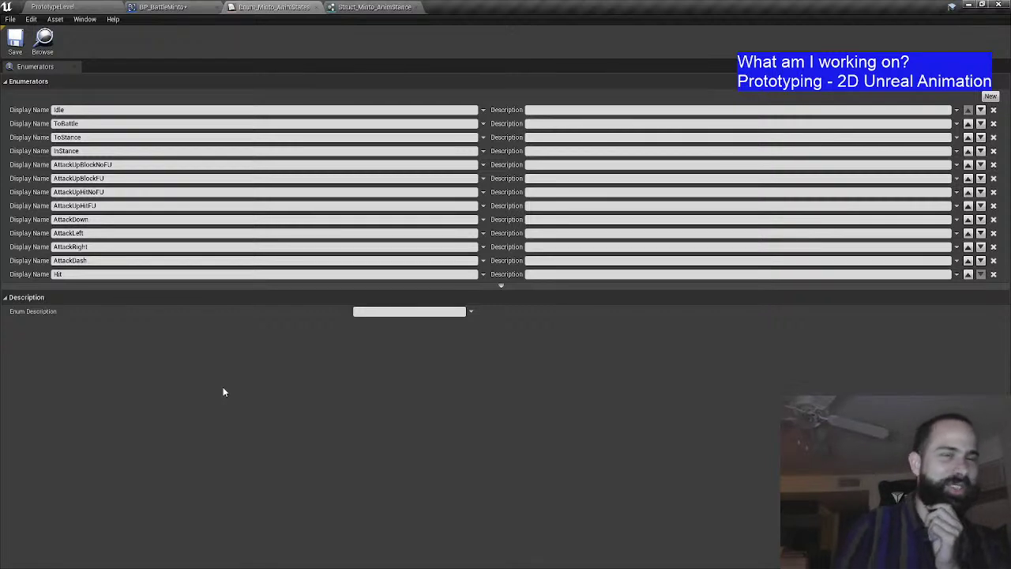
Step: Return to BP_BattleMinto and recompile it against the updated animation state enumeration
{"action": "left_click", "coordinate": [371, 6]}
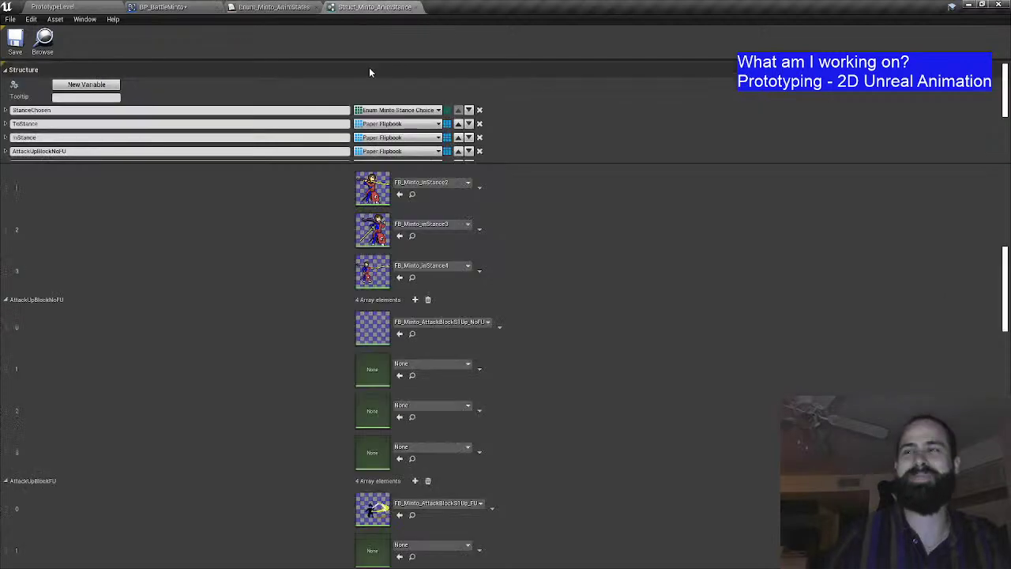
{"action": "left_click", "coordinate": [167, 6]}
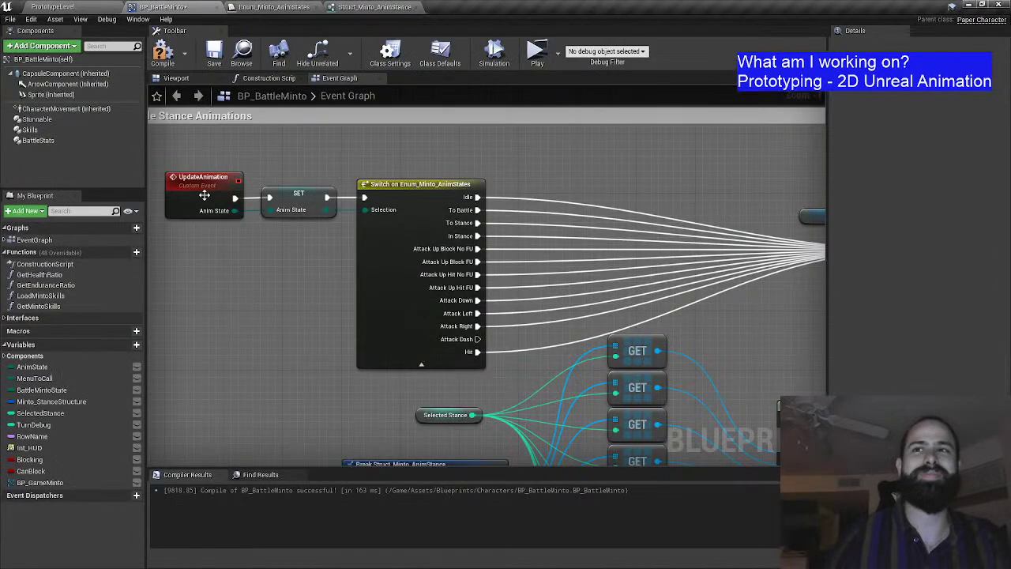
{"action": "left_click", "coordinate": [168, 54]}
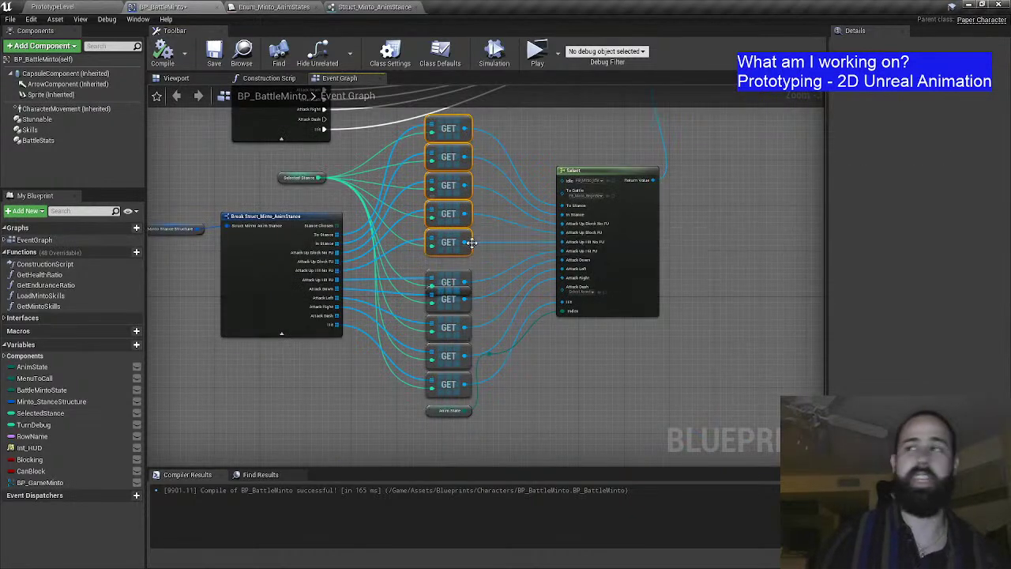
Step: Space the GET nodes into one even column and move the Select index wire's reroute node down beside Anim State
{"action": "left_click_drag", "start_coordinate": [451, 251], "coordinate": [451, 263]}
{"action": "left_click_drag", "start_coordinate": [426, 305], "coordinate": [456, 416]}
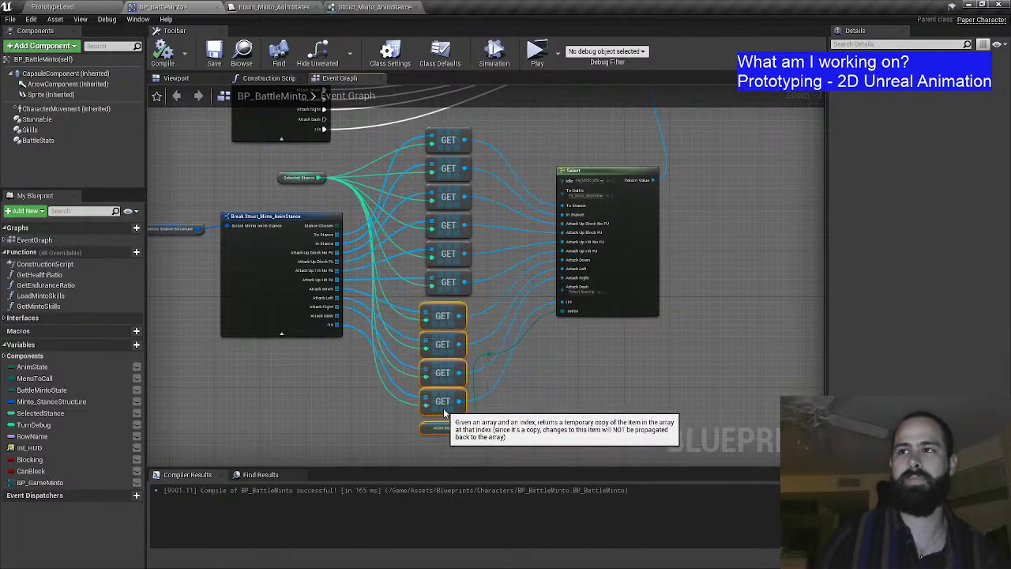
{"action": "left_click", "coordinate": [548, 389]}
{"action": "left_click_drag", "start_coordinate": [547, 385], "coordinate": [540, 331]}
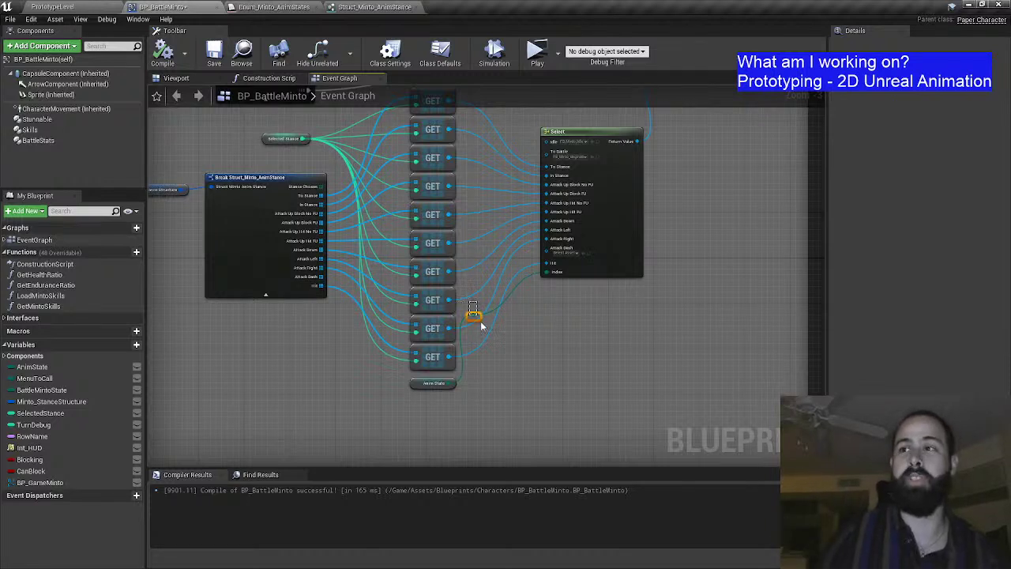
{"action": "left_click_drag", "start_coordinate": [480, 320], "coordinate": [498, 391]}
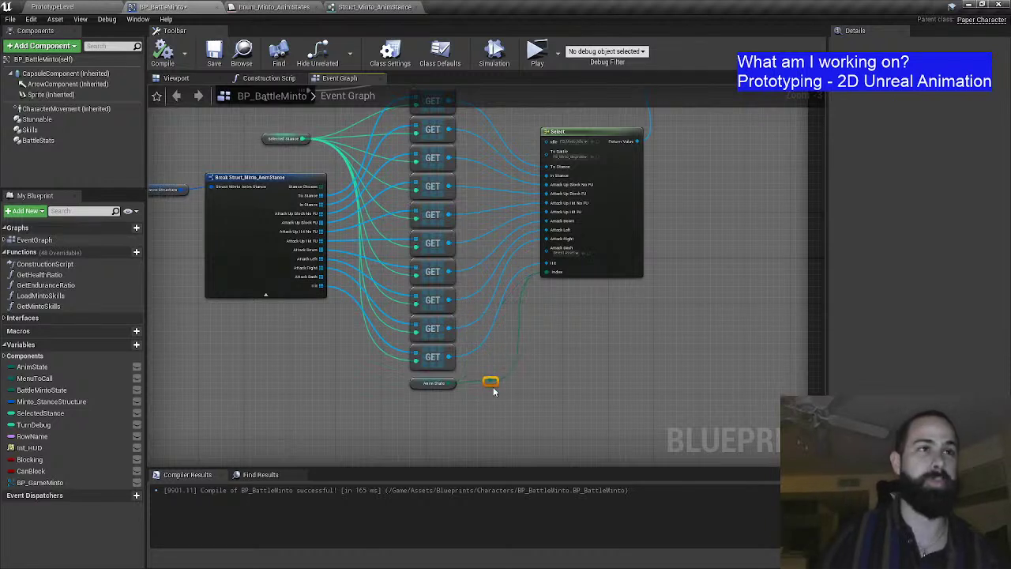
{"action": "left_click", "coordinate": [493, 391]}
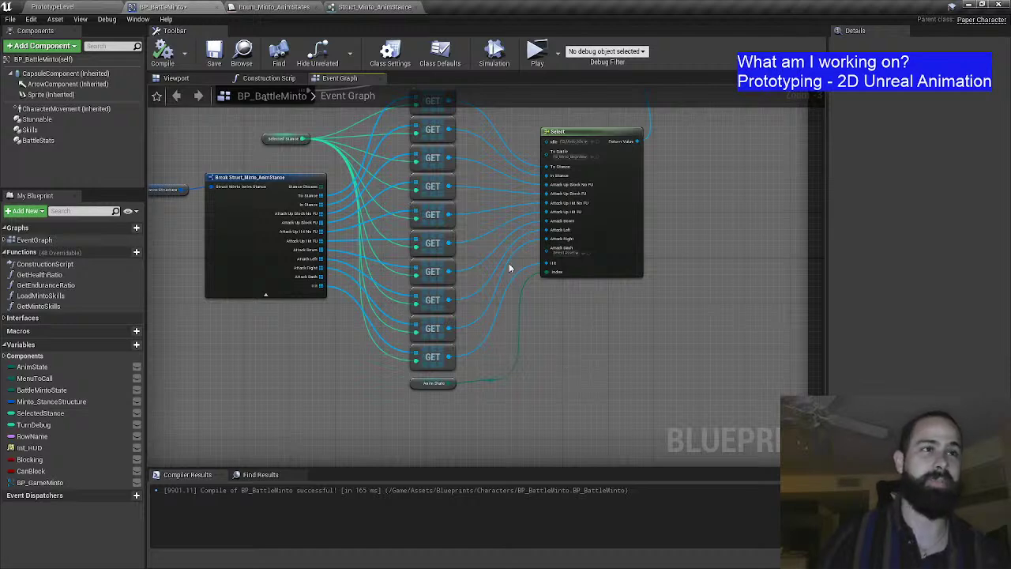
Step: Examine the GET node wiring between Break Struct_Minto_AnimStance and the Select node
{"action": "left_click_drag", "start_coordinate": [509, 268], "coordinate": [562, 339]}
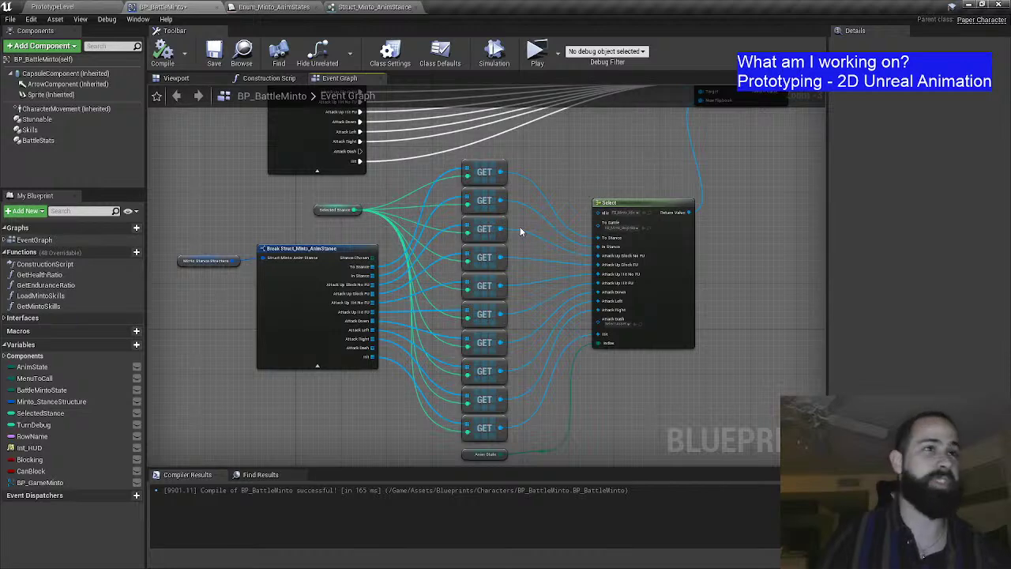
{"action": "mouse_move", "coordinate": [552, 198]}
{"action": "left_mouse_down"}
{"action": "mouse_move", "coordinate": [552, 368]}
{"action": "mouse_move", "coordinate": [577, 281]}
{"action": "mouse_move", "coordinate": [556, 216]}
{"action": "left_mouse_up"}
{"action": "scroll", "coordinate": [464, 226], "scroll_direction": "up", "scroll_amount": 1}
{"action": "left_click_drag", "start_coordinate": [422, 200], "coordinate": [413, 292]}
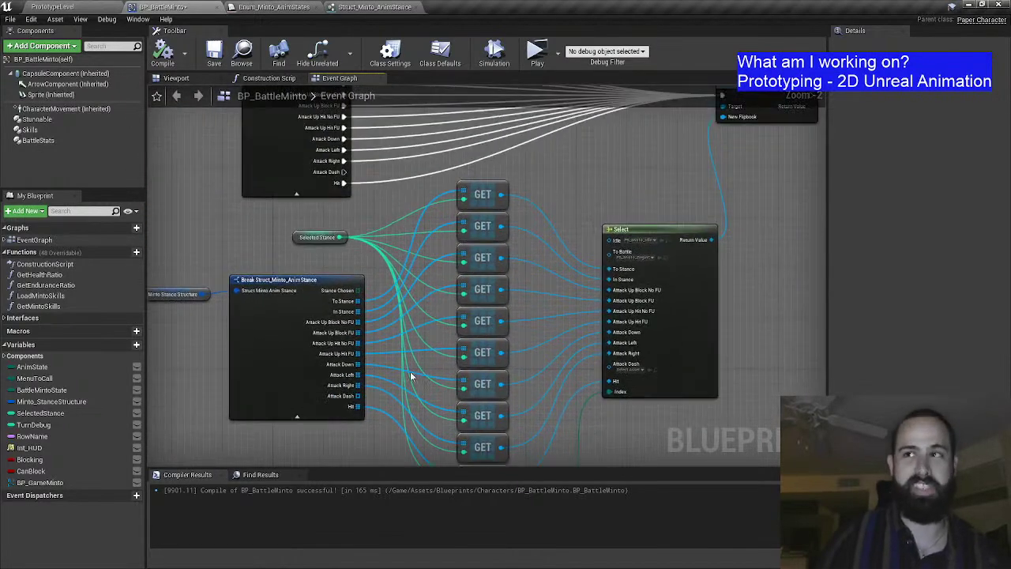
{"action": "left_click_drag", "start_coordinate": [422, 385], "coordinate": [384, 242]}
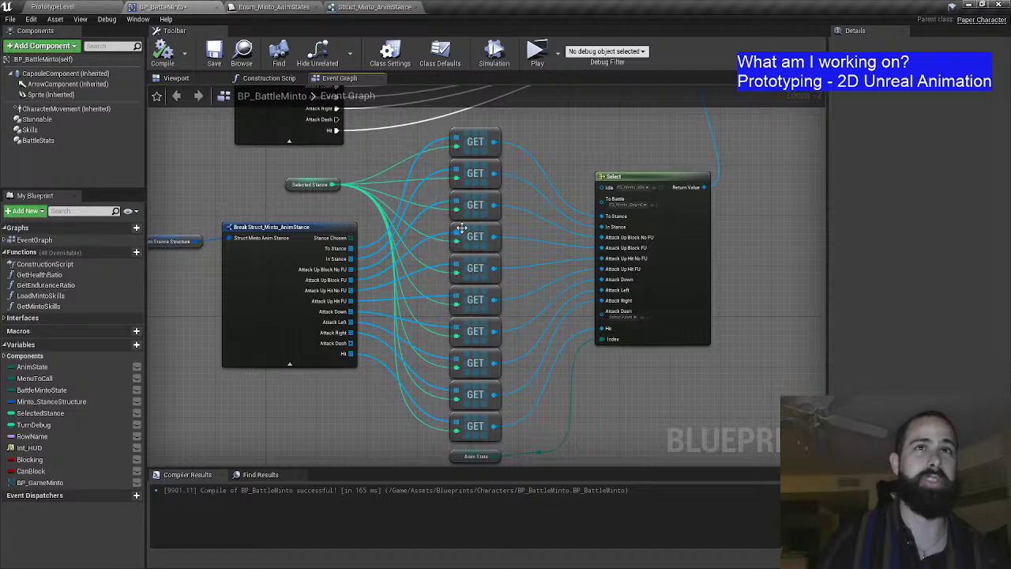
{"action": "left_click_drag", "start_coordinate": [460, 228], "coordinate": [505, 279]}
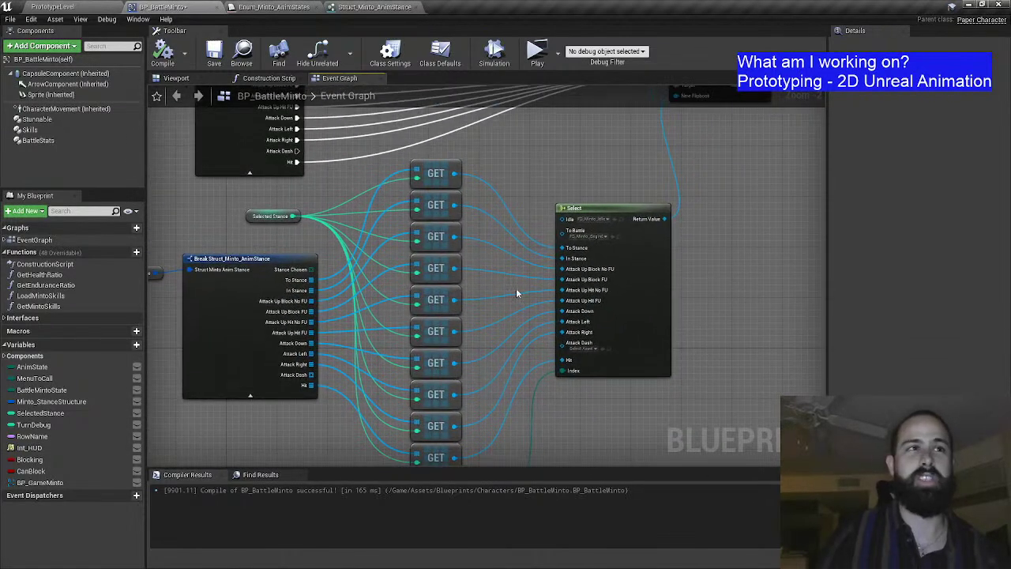
{"action": "left_click_drag", "start_coordinate": [529, 321], "coordinate": [548, 300]}
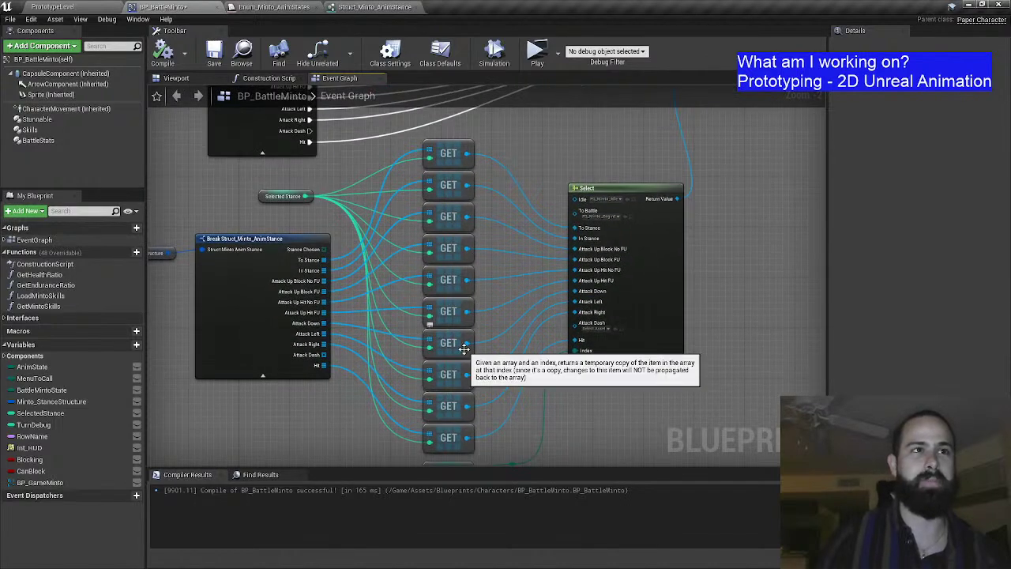
{"action": "scroll", "coordinate": [507, 324], "scroll_direction": "down", "scroll_amount": 2}
Step: Shift the stance struct, Selected Stance, GET, Anim State and Select nodes slightly down together below the Switch node
{"action": "right_click", "coordinate": [515, 315]}
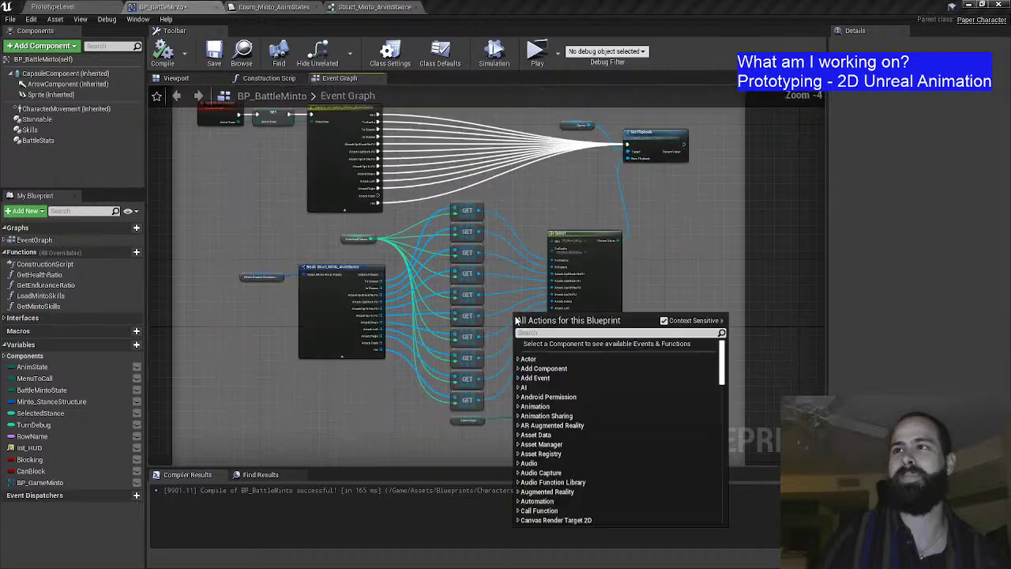
{"action": "left_click", "coordinate": [544, 218]}
{"action": "scroll", "coordinate": [557, 212], "scroll_direction": "down", "scroll_amount": 1}
{"action": "left_click_drag", "start_coordinate": [277, 211], "coordinate": [566, 379]}
{"action": "left_click_drag", "start_coordinate": [556, 305], "coordinate": [557, 316]}
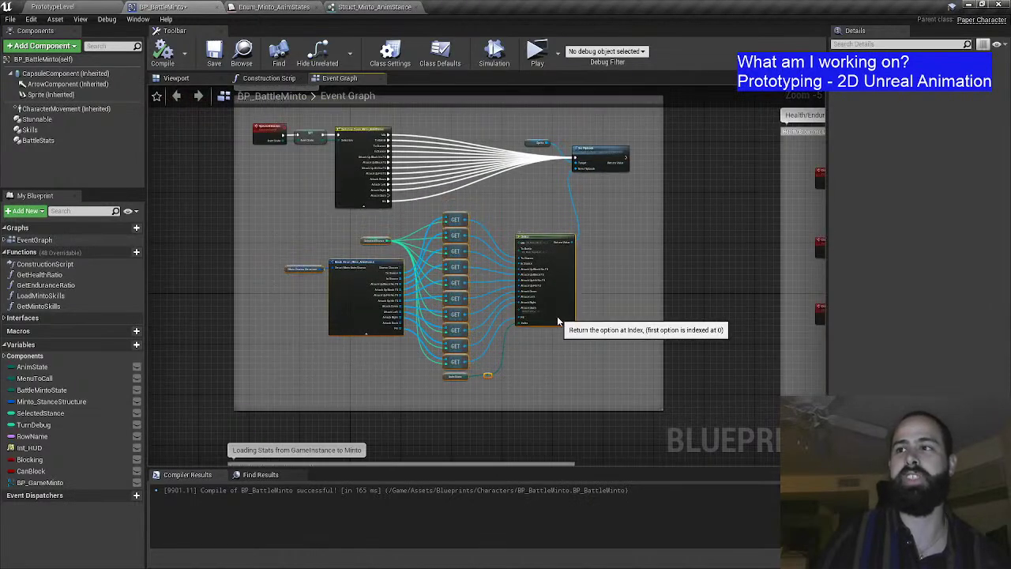
{"action": "left_click", "coordinate": [522, 230]}
Step: Connect the Switch node's Attack Dash output to Set Flipbook's execution input and compile the blueprint
{"action": "scroll", "coordinate": [523, 229], "scroll_direction": "up", "scroll_amount": 5}
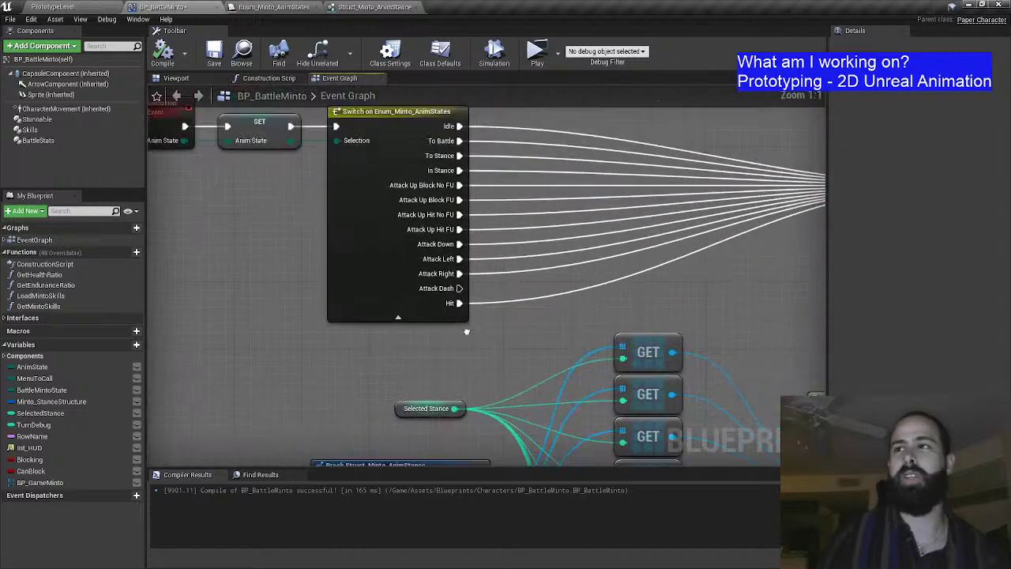
{"action": "left_click_drag", "start_coordinate": [466, 332], "coordinate": [404, 382]}
{"action": "left_click_drag", "start_coordinate": [402, 342], "coordinate": [782, 240]}
{"action": "left_click_drag", "start_coordinate": [395, 236], "coordinate": [643, 235]}
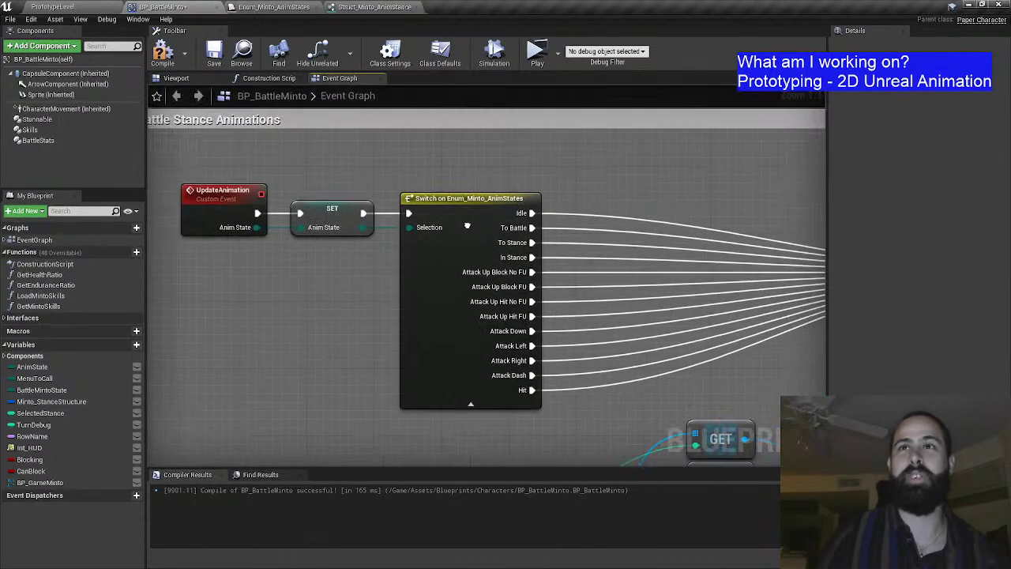
{"action": "left_click", "coordinate": [164, 59]}
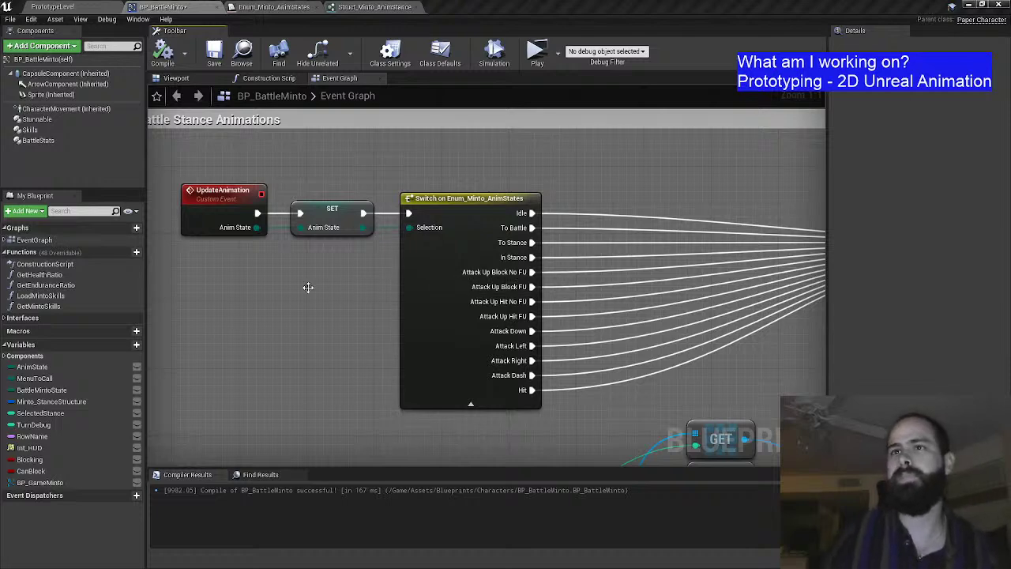
Step: Examine the Attack Dash pins on the Switch, Break Struct_Minto_AnimStance and Select nodes
{"action": "left_click_drag", "start_coordinate": [306, 288], "coordinate": [322, 292]}
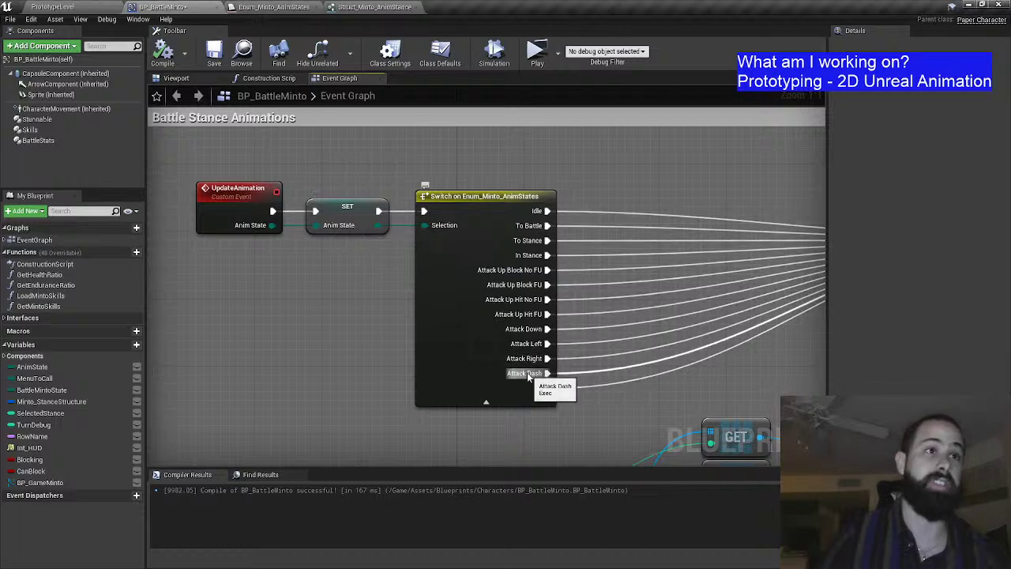
{"action": "left_click_drag", "start_coordinate": [808, 311], "coordinate": [183, 285]}
{"action": "left_click_drag", "start_coordinate": [428, 354], "coordinate": [528, 174]}
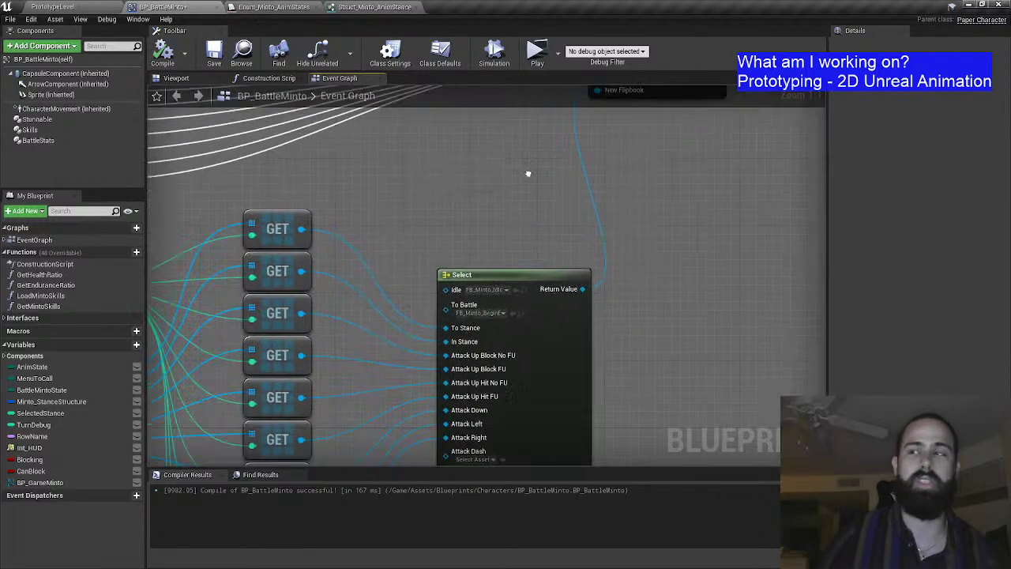
{"action": "left_click_drag", "start_coordinate": [411, 339], "coordinate": [510, 230]}
{"action": "left_click_drag", "start_coordinate": [421, 284], "coordinate": [433, 264]}
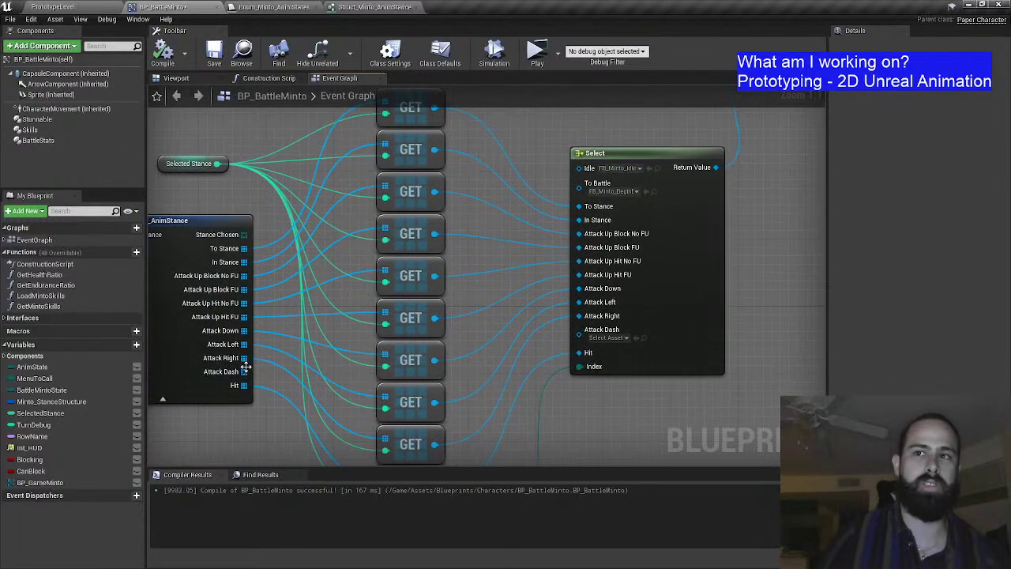
{"action": "left_click_drag", "start_coordinate": [246, 367], "coordinate": [319, 281]}
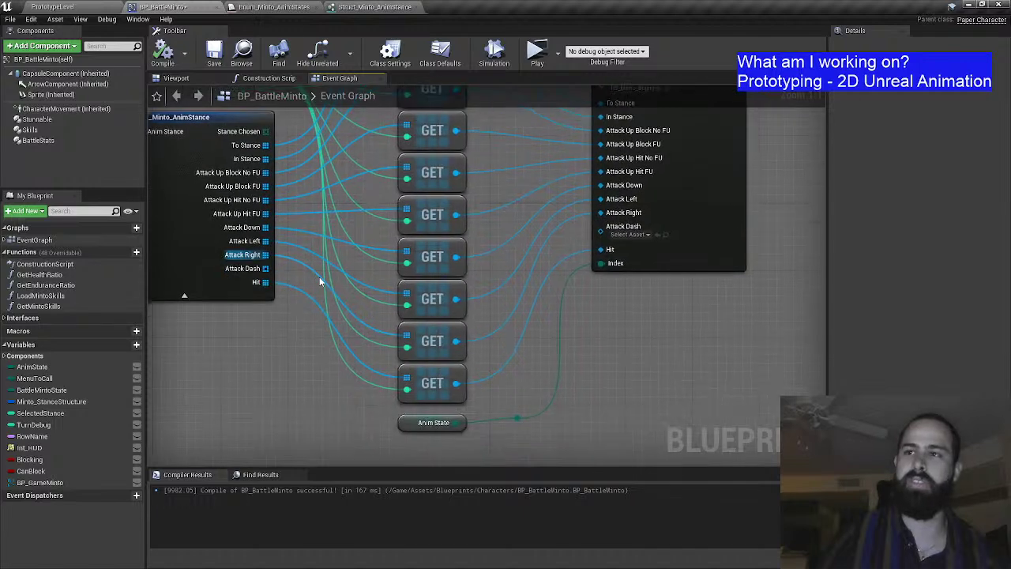
{"action": "left_click_drag", "start_coordinate": [559, 310], "coordinate": [435, 358]}
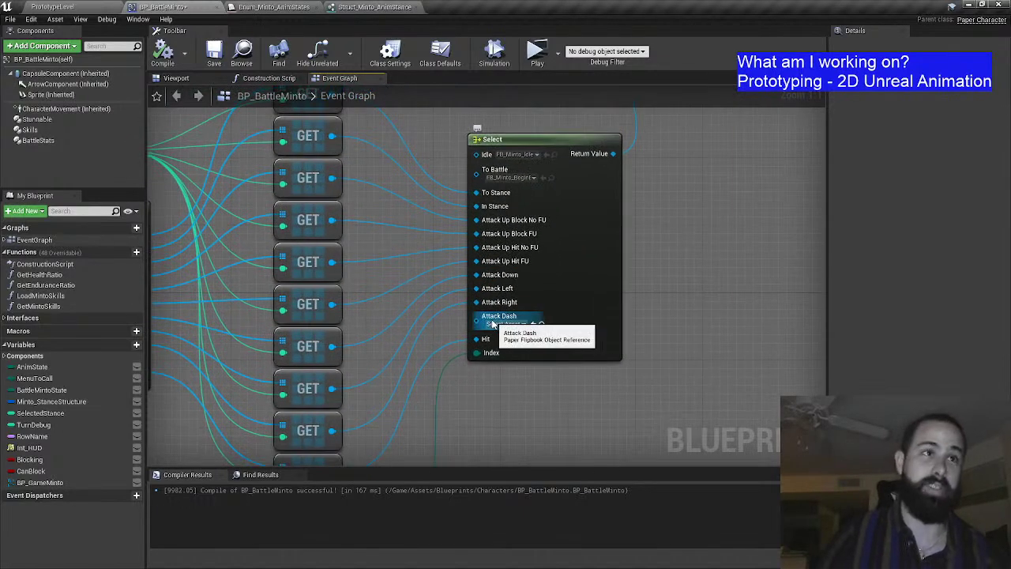
Step: Extend the lower edge of the Battle Stance Animations comment box to make more room beneath the GET nodes
{"action": "left_click_drag", "start_coordinate": [634, 195], "coordinate": [392, 467]}
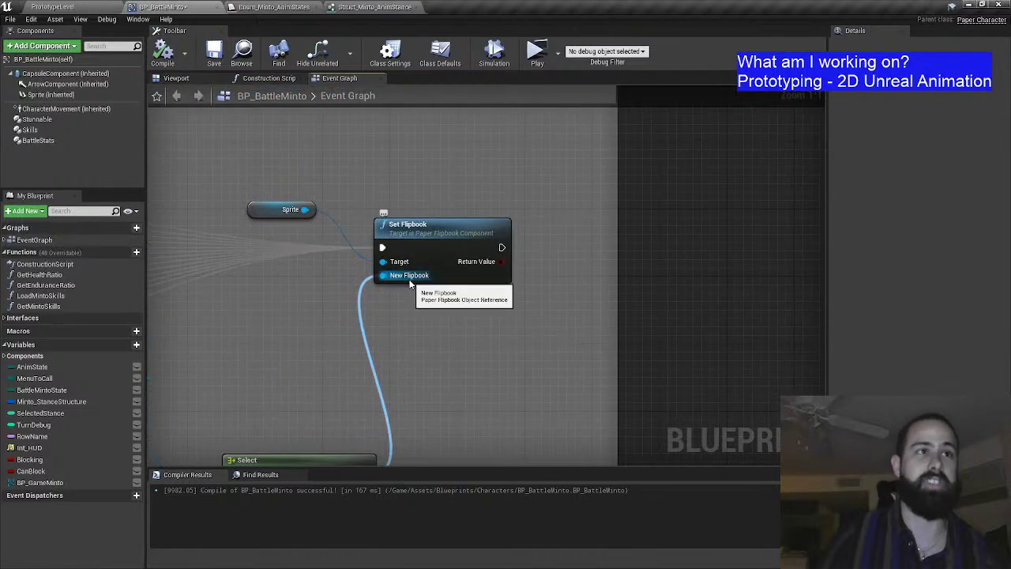
{"action": "scroll", "coordinate": [402, 316], "scroll_direction": "down", "scroll_amount": 2}
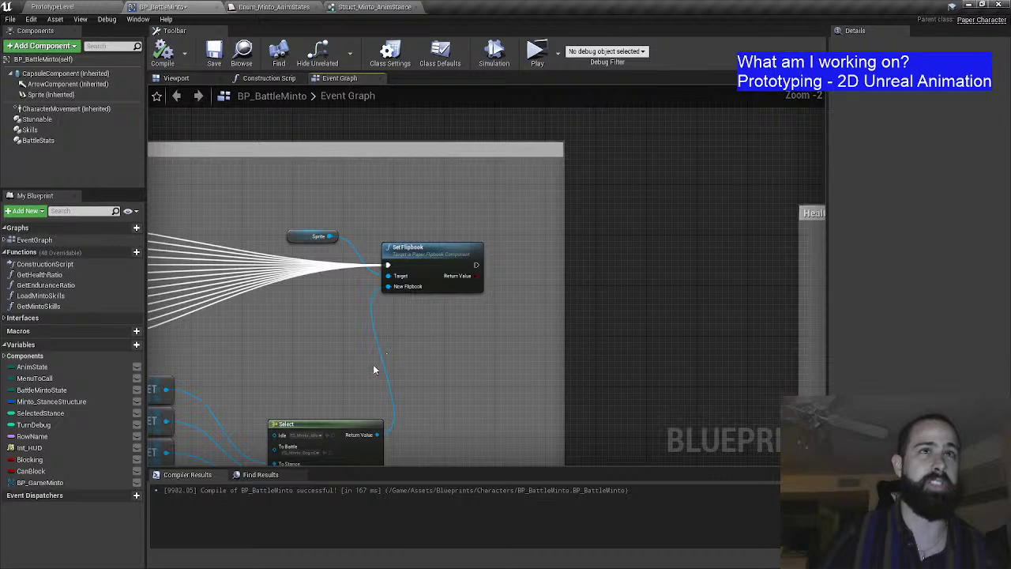
{"action": "left_click_drag", "start_coordinate": [374, 369], "coordinate": [557, 165]}
{"action": "scroll", "coordinate": [573, 241], "scroll_direction": "down", "scroll_amount": 3}
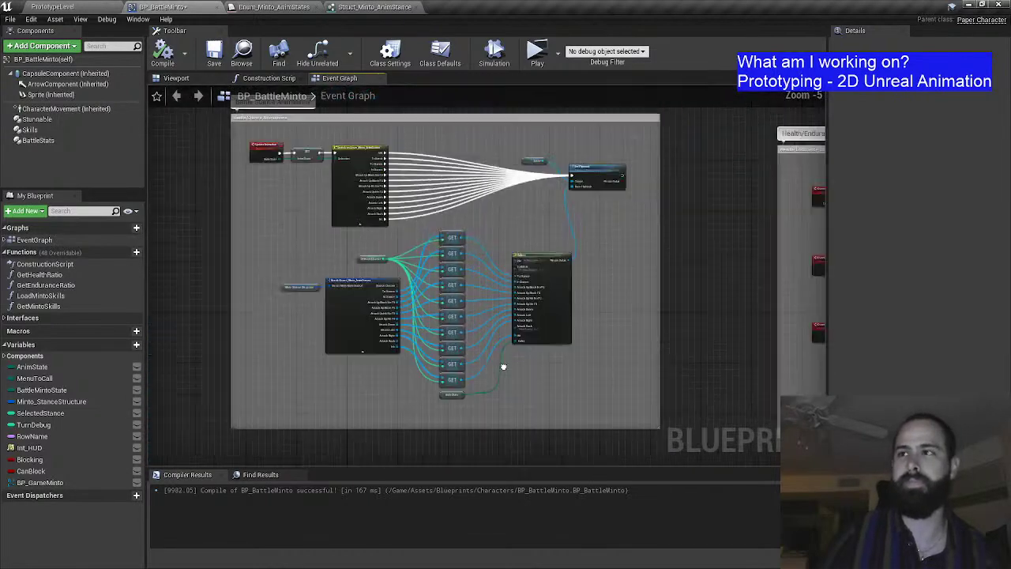
{"action": "left_click", "coordinate": [484, 147]}
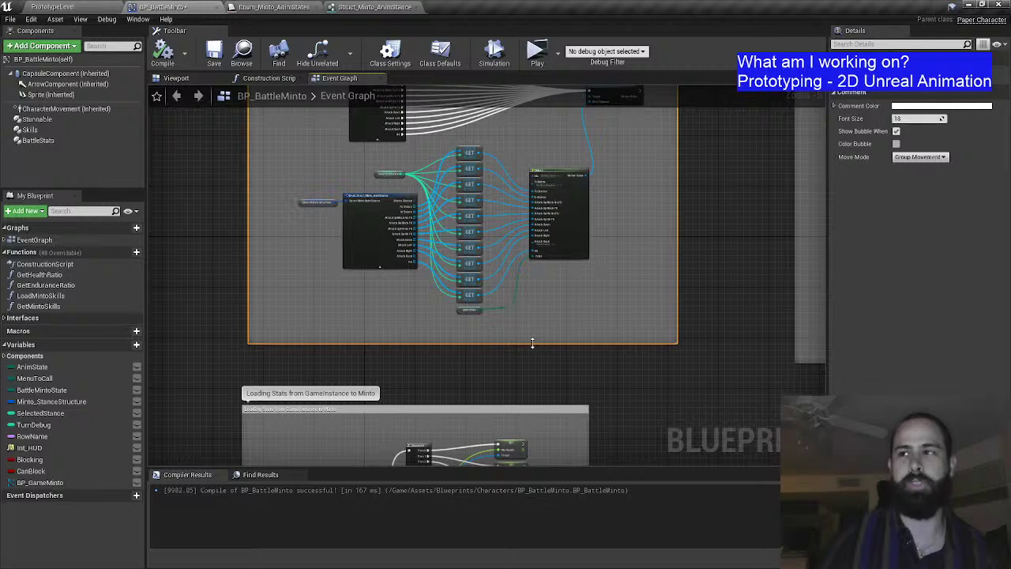
{"action": "left_click_drag", "start_coordinate": [533, 343], "coordinate": [538, 365]}
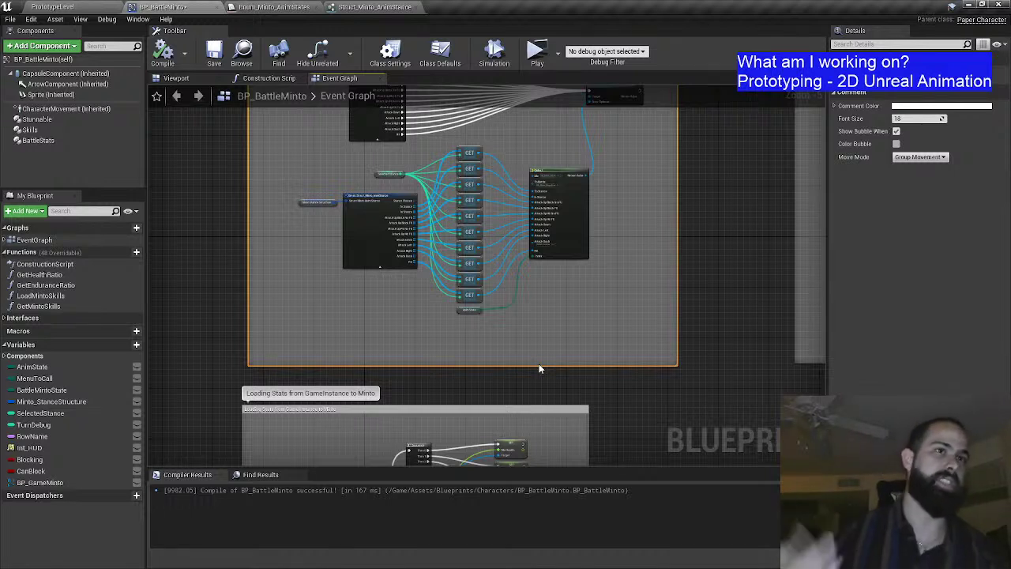
Step: Move the Hit GET node, Anim State and its reroute node down to open a gap in the GET column
{"action": "scroll", "coordinate": [469, 292], "scroll_direction": "up", "scroll_amount": 4}
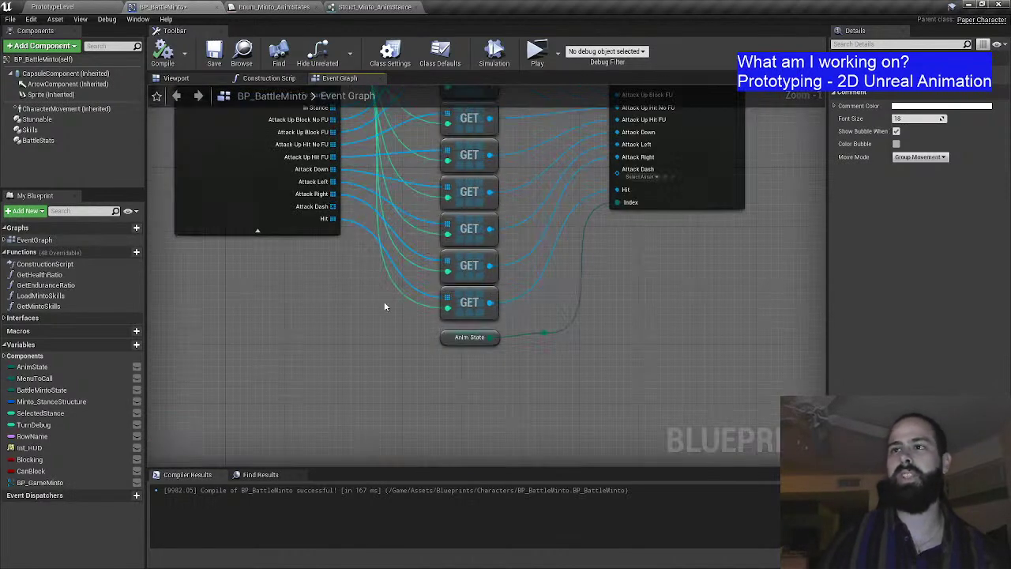
{"action": "left_click_drag", "start_coordinate": [423, 298], "coordinate": [580, 388]}
{"action": "left_click_drag", "start_coordinate": [480, 339], "coordinate": [484, 412]}
{"action": "left_click", "coordinate": [471, 320]}
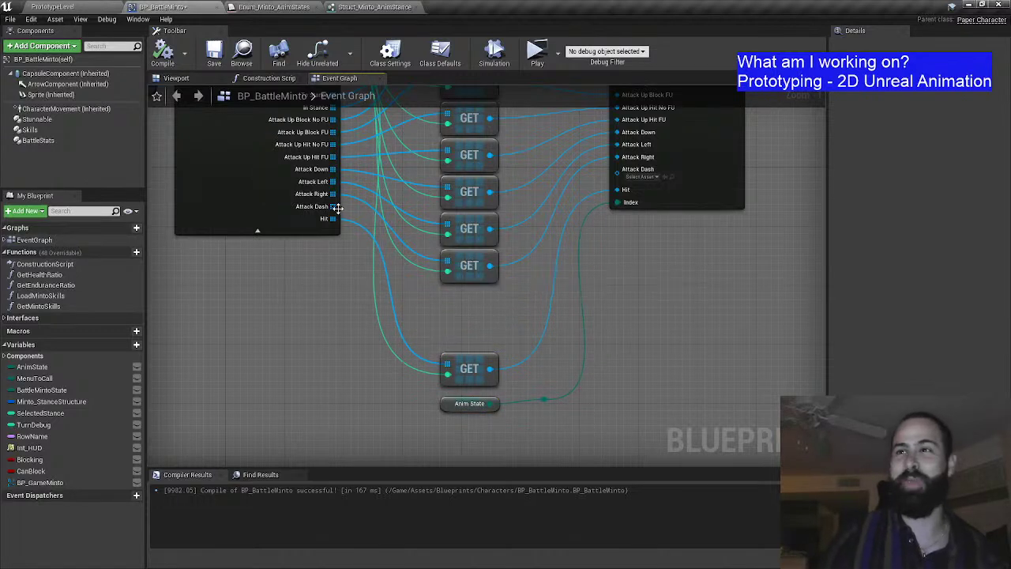
Step: Add a Get (a copy) node for the struct's Attack Dash array, indexed by Selected Stance, and wire it to Select's Attack Dash input
{"action": "left_click_drag", "start_coordinate": [337, 207], "coordinate": [448, 320]}
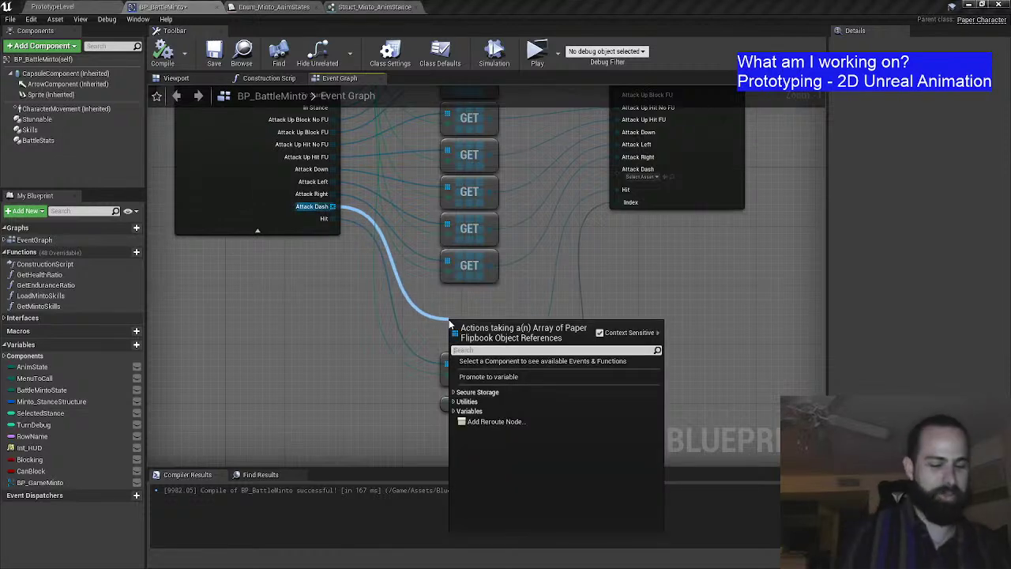
{"action": "type", "text": "get"}
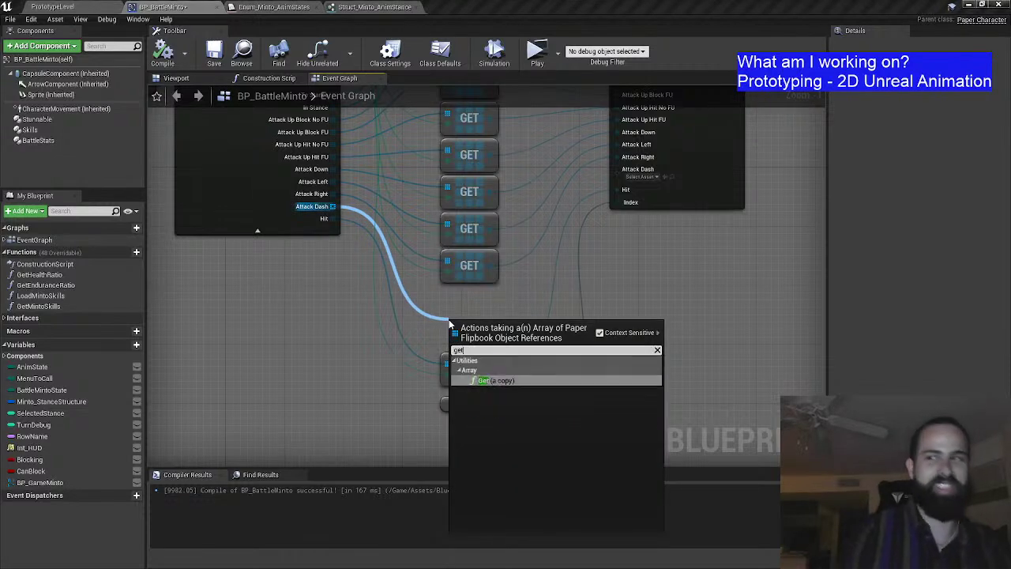
{"action": "left_click", "coordinate": [498, 381]}
{"action": "left_click_drag", "start_coordinate": [462, 340], "coordinate": [456, 303]}
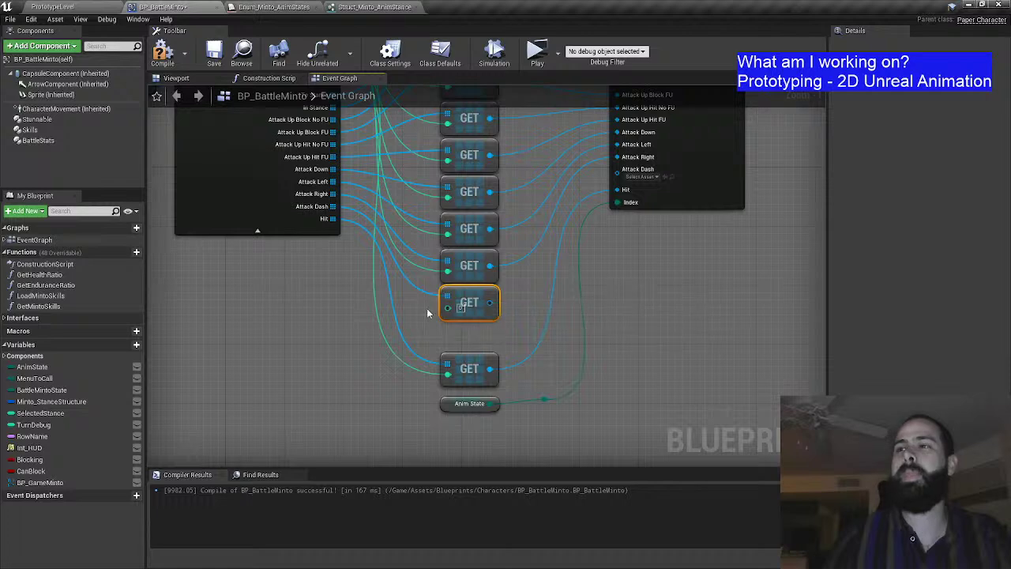
{"action": "scroll", "coordinate": [426, 313], "scroll_direction": "down", "scroll_amount": 2}
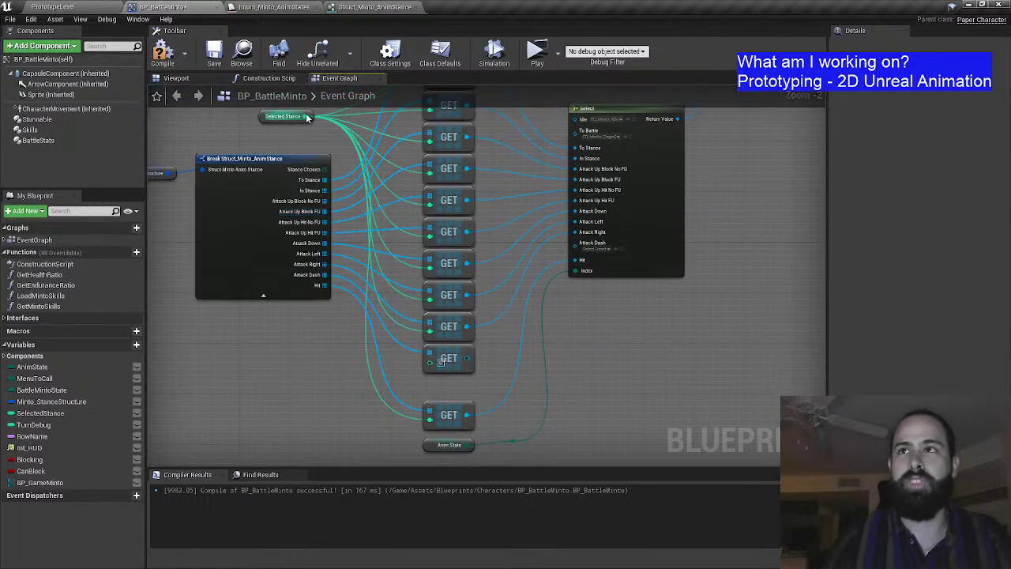
{"action": "left_click_drag", "start_coordinate": [308, 117], "coordinate": [575, 270]}
Step: Move the Hit GET, Anim State and reroute nodes up beneath the Attack Dash GET and compile the blueprint
{"action": "left_click_drag", "start_coordinate": [409, 392], "coordinate": [540, 358]}
{"action": "left_click_drag", "start_coordinate": [474, 333], "coordinate": [478, 315]}
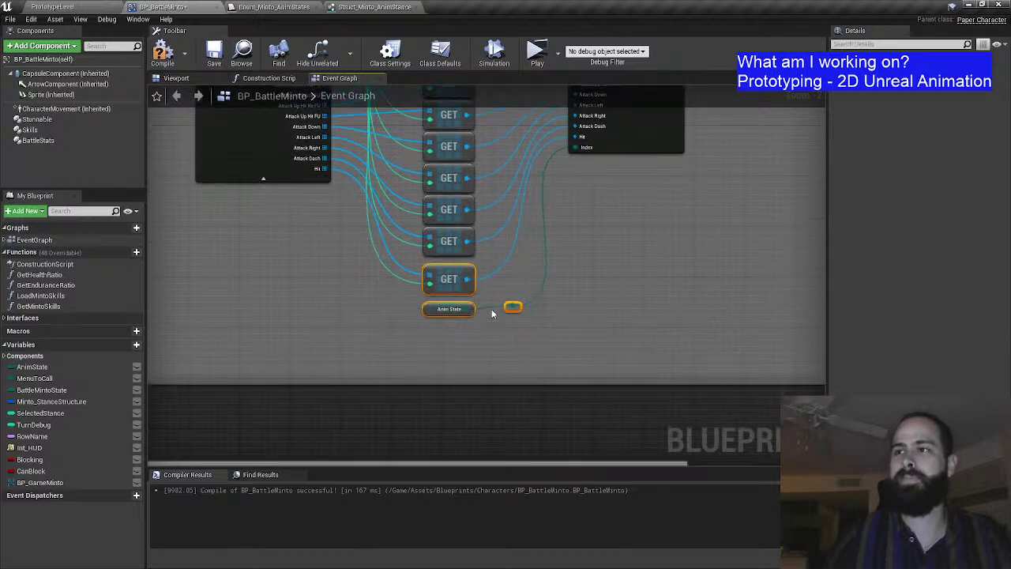
{"action": "left_click", "coordinate": [594, 218]}
{"action": "left_click_drag", "start_coordinate": [605, 206], "coordinate": [561, 420]}
{"action": "left_click", "coordinate": [162, 53]}
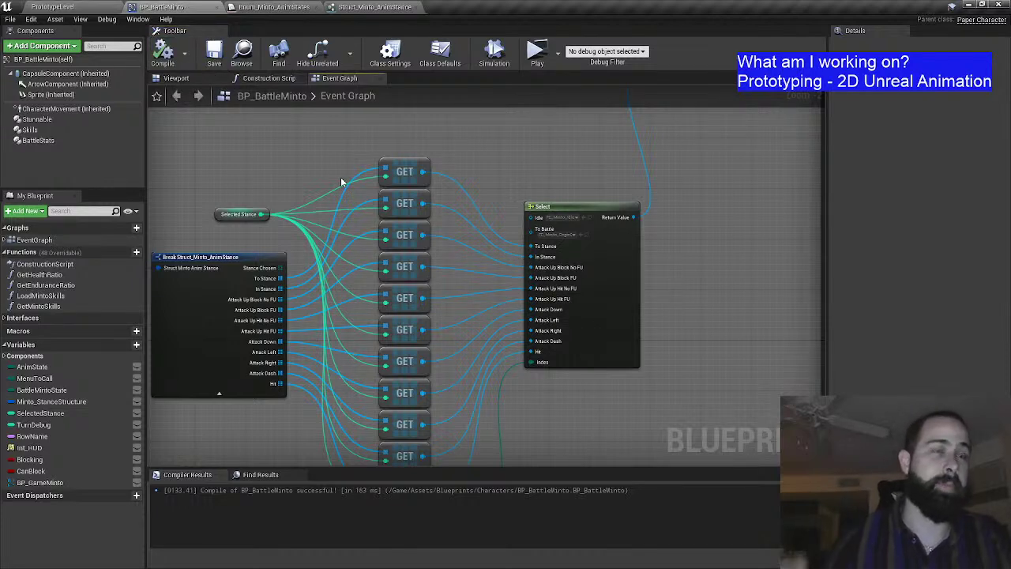
Step: Close the spacing between the last GET nodes and nudge Anim State and its reroute node up beneath them
{"action": "scroll", "coordinate": [425, 193], "scroll_direction": "down", "scroll_amount": 1}
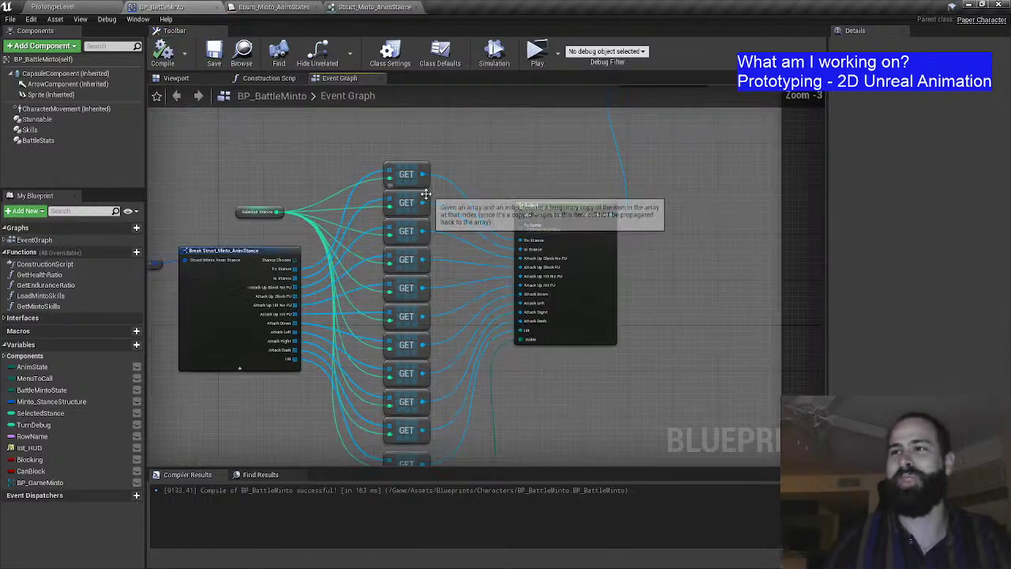
{"action": "left_click_drag", "start_coordinate": [424, 194], "coordinate": [542, 398]}
{"action": "scroll", "coordinate": [401, 338], "scroll_direction": "up", "scroll_amount": 2}
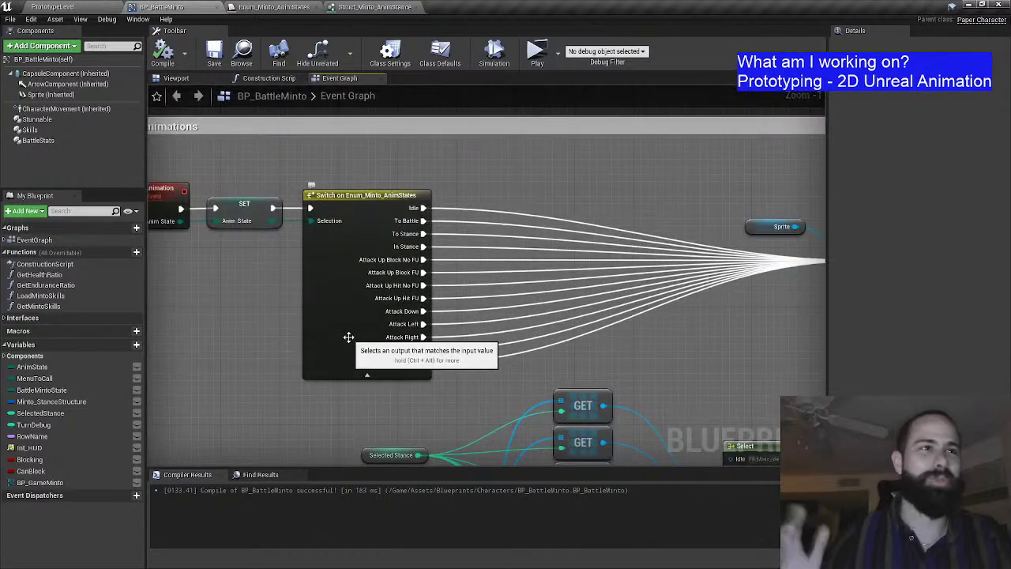
{"action": "left_click_drag", "start_coordinate": [348, 338], "coordinate": [778, 87]}
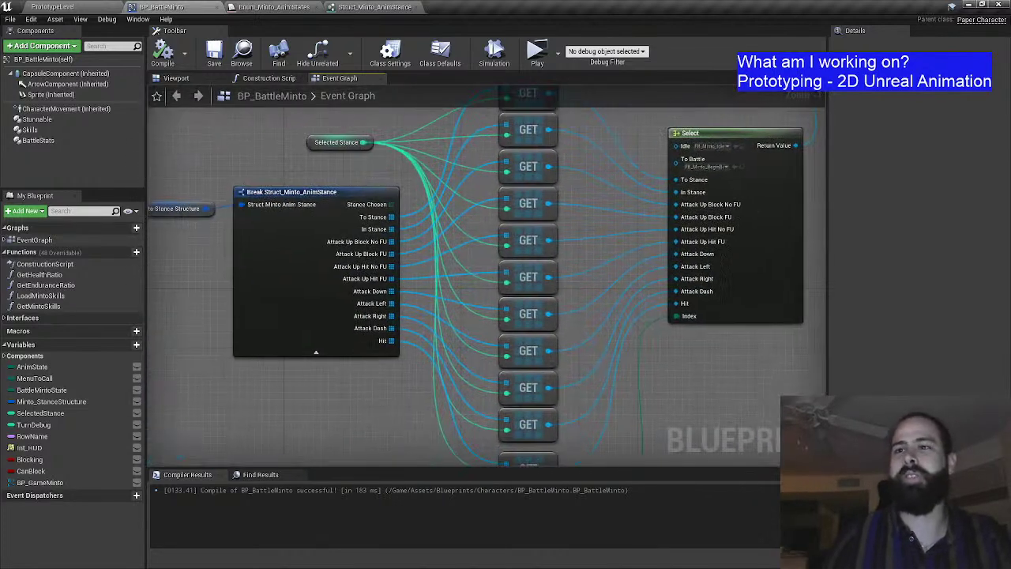
{"action": "left_click_drag", "start_coordinate": [423, 350], "coordinate": [315, 273]}
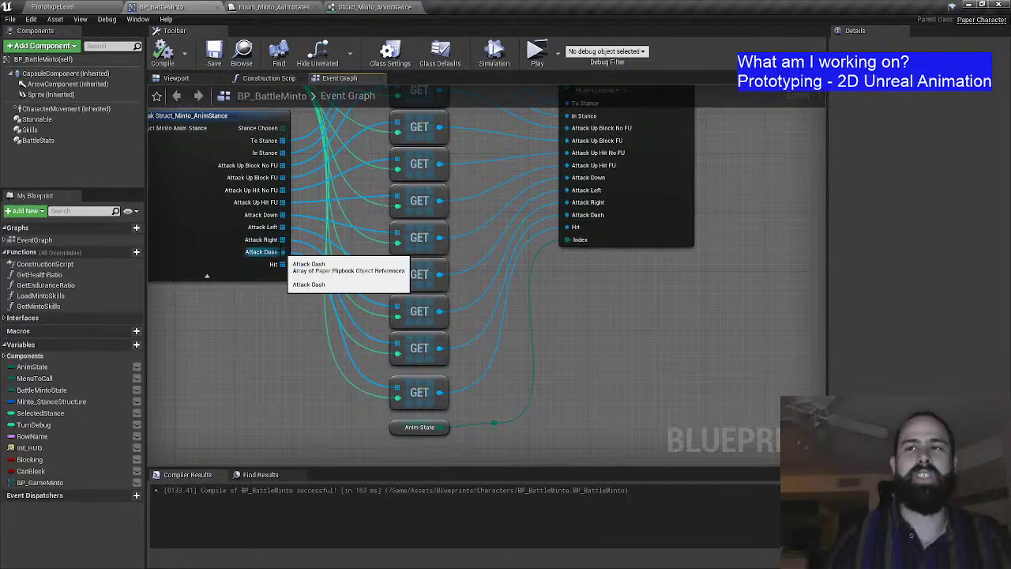
{"action": "left_click_drag", "start_coordinate": [413, 385], "coordinate": [413, 378]}
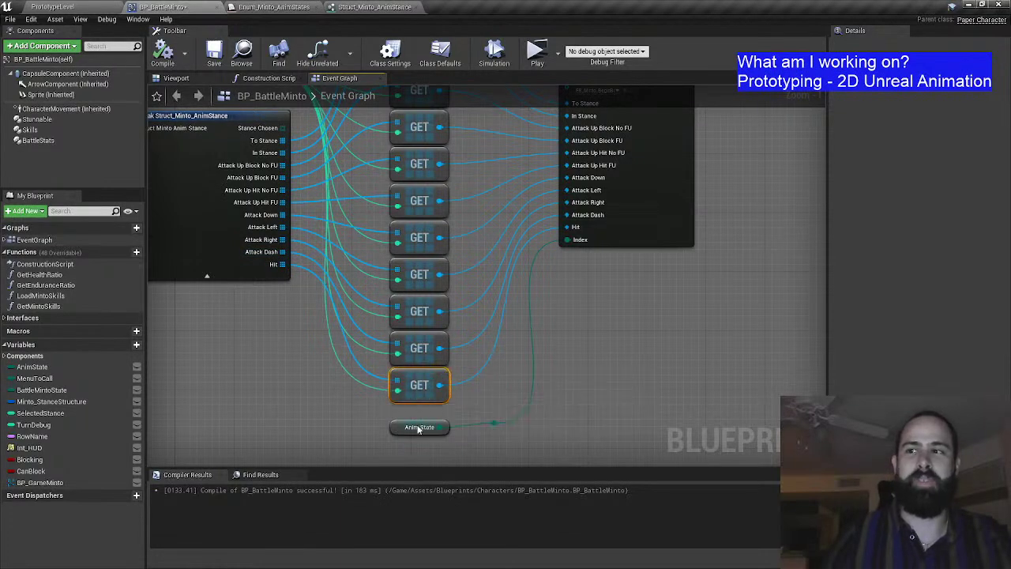
{"action": "left_click_drag", "start_coordinate": [417, 431], "coordinate": [419, 428]}
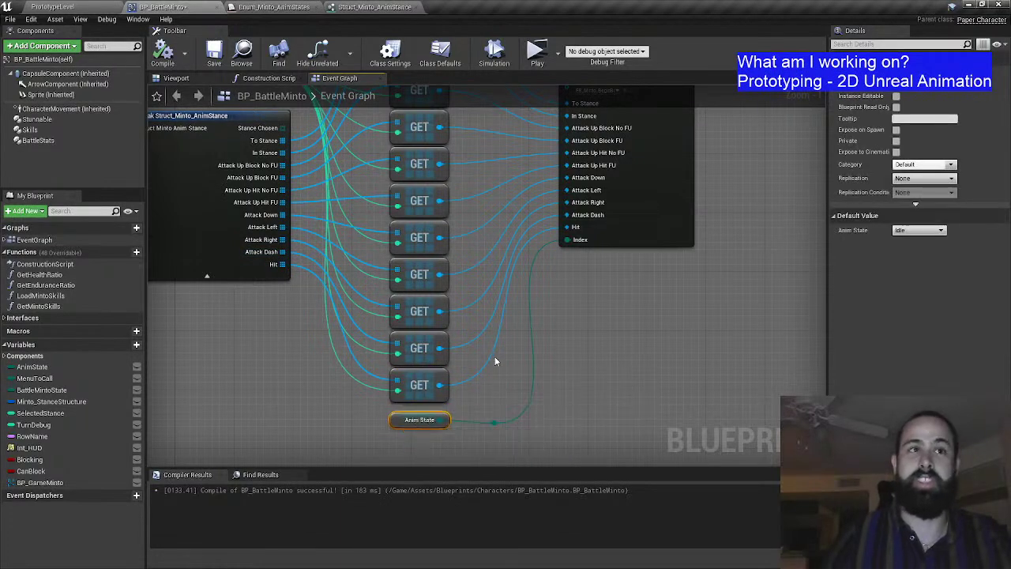
{"action": "left_click_drag", "start_coordinate": [496, 356], "coordinate": [519, 444]}
{"action": "left_click_drag", "start_coordinate": [293, 174], "coordinate": [216, 85]}
{"action": "double_click", "coordinate": [442, 423]}
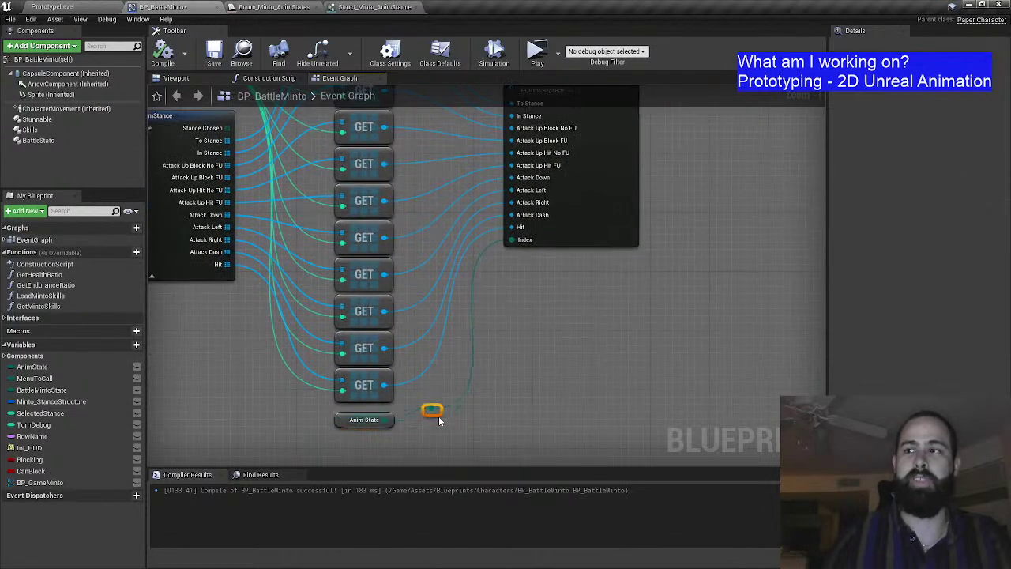
Step: Compare the Select node's Attack Dash input with the AttackDash entries in Struct_Minto_AnimStance and Enum_Minto_AnimStates
{"action": "left_click_drag", "start_coordinate": [506, 242], "coordinate": [377, 350]}
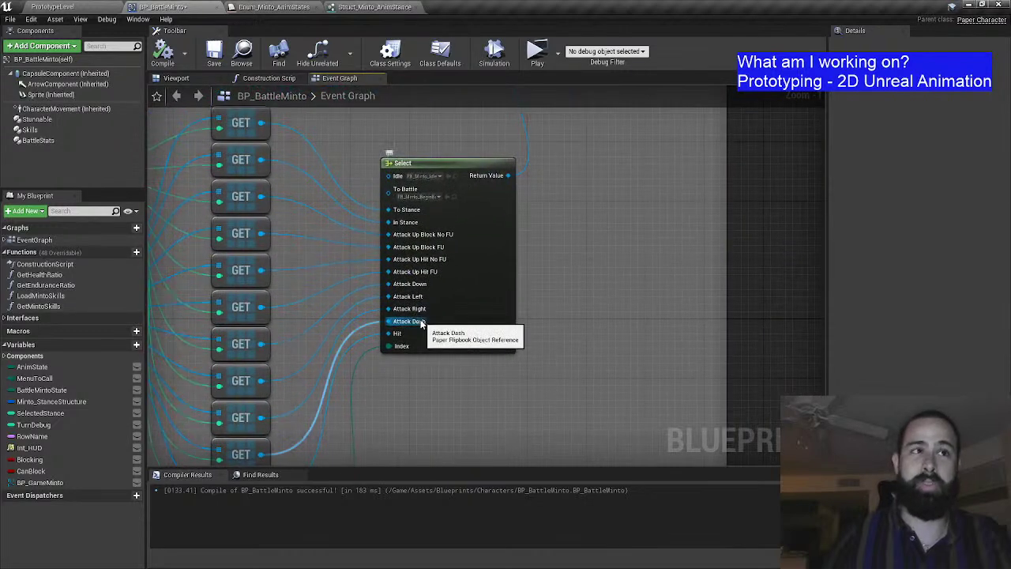
{"action": "left_click", "coordinate": [371, 7]}
{"action": "scroll", "coordinate": [444, 352], "scroll_direction": "down", "scroll_amount": 5}
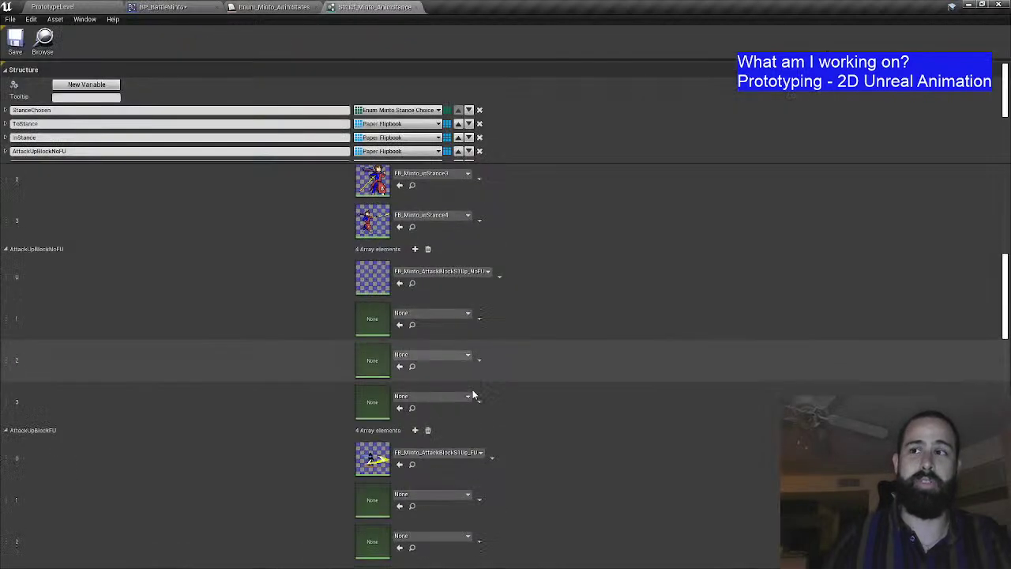
{"action": "key", "text": "ctrl+Tab"}
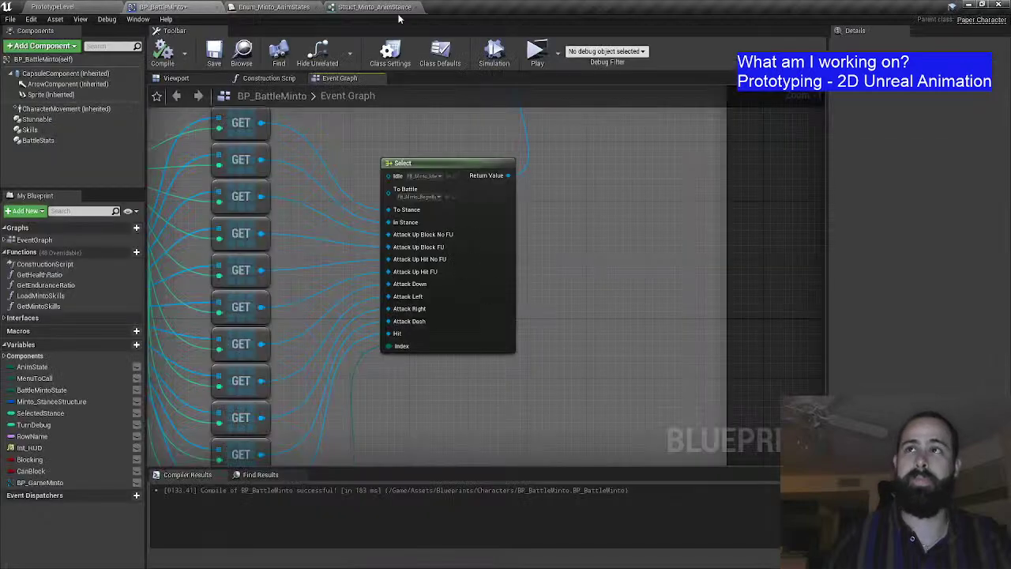
{"action": "left_click", "coordinate": [395, 8]}
{"action": "scroll", "coordinate": [311, 355], "scroll_direction": "down", "scroll_amount": 10}
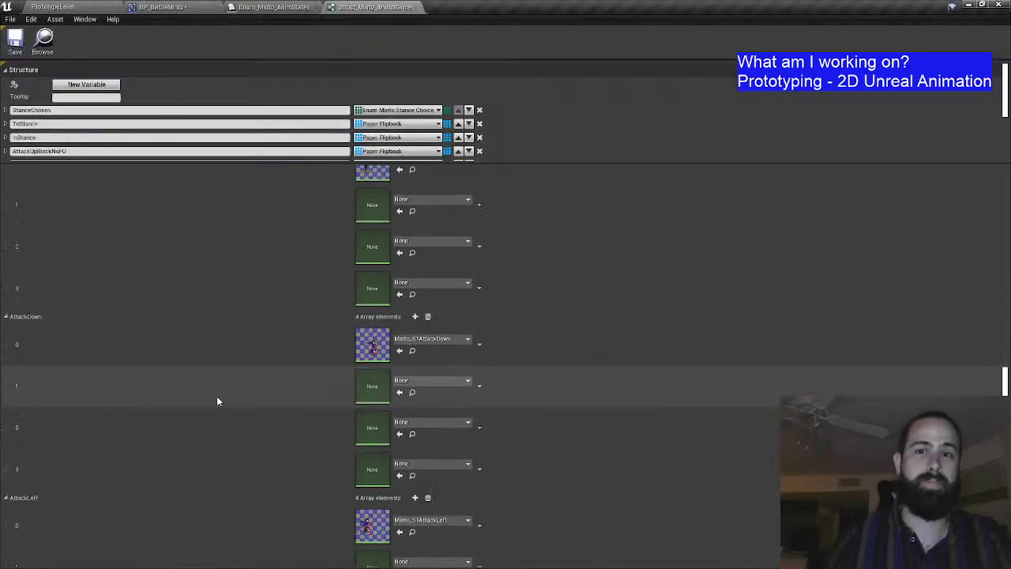
{"action": "scroll", "coordinate": [218, 401], "scroll_direction": "down", "scroll_amount": 10}
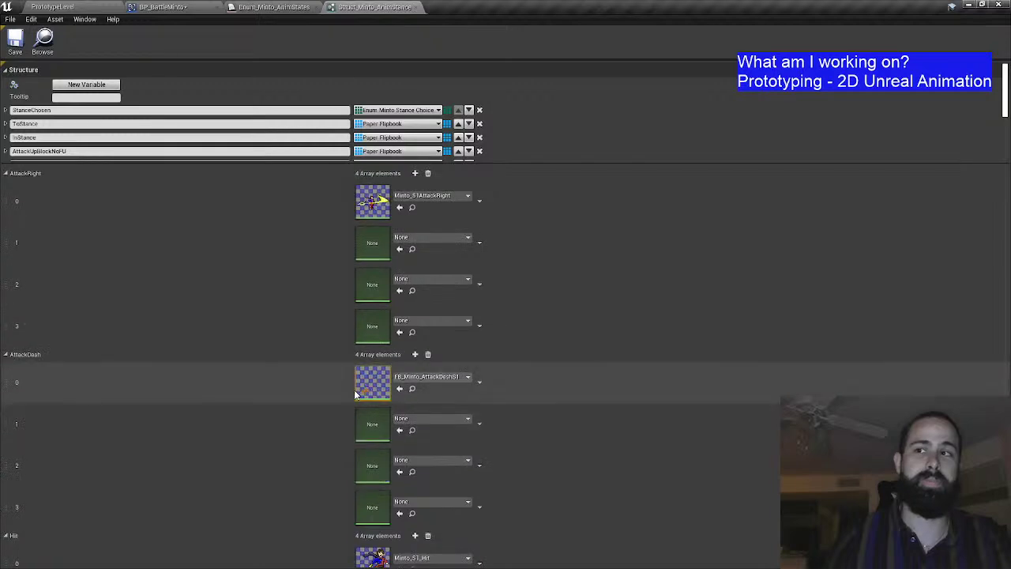
{"action": "left_click", "coordinate": [278, 7]}
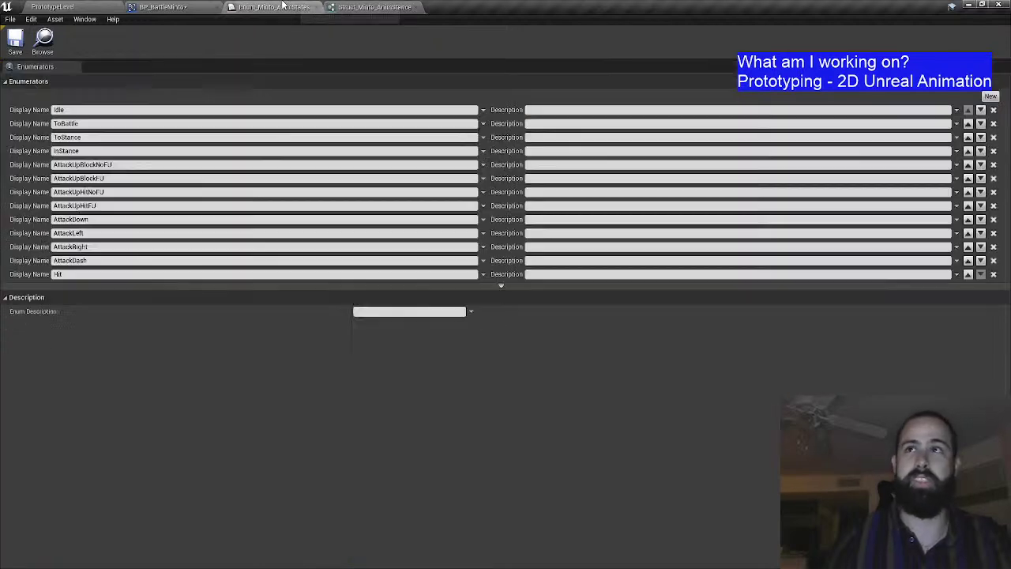
{"action": "left_click", "coordinate": [162, 8]}
Step: Trace the Battle Stance Animations logic from UpdateAnimation through the Switch, Break Struct, GET and Select nodes to Set Flipbook
{"action": "scroll", "coordinate": [557, 285], "scroll_direction": "up", "scroll_amount": 3}
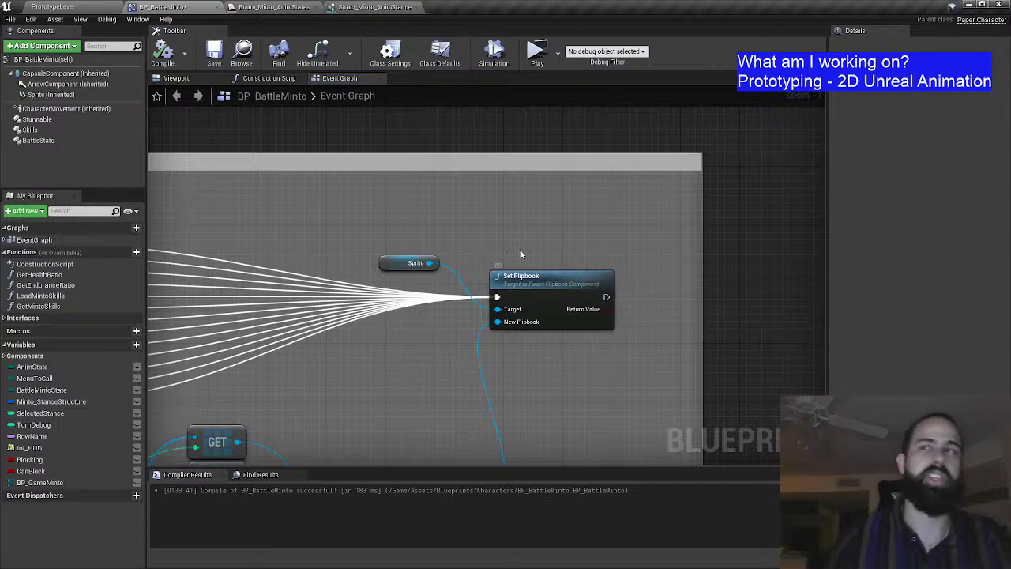
{"action": "left_click_drag", "start_coordinate": [520, 253], "coordinate": [490, 259]}
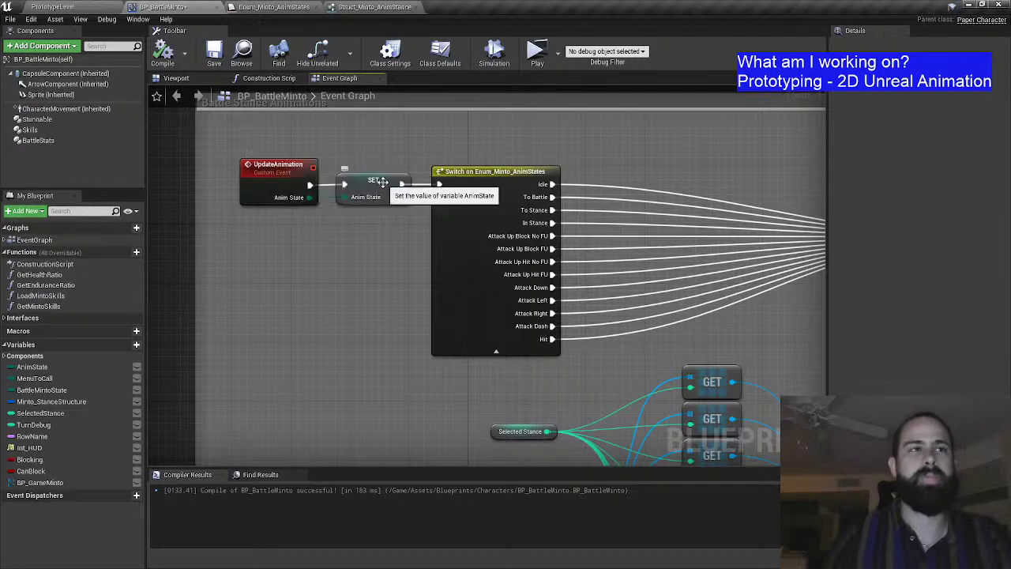
{"action": "left_click_drag", "start_coordinate": [477, 142], "coordinate": [316, 150]}
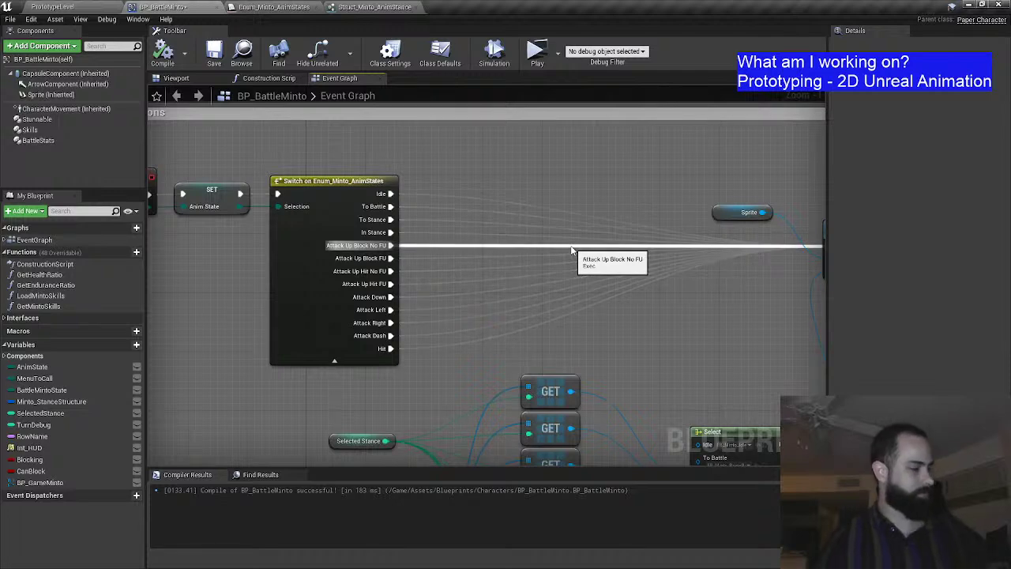
{"action": "left_click_drag", "start_coordinate": [572, 251], "coordinate": [281, 197]}
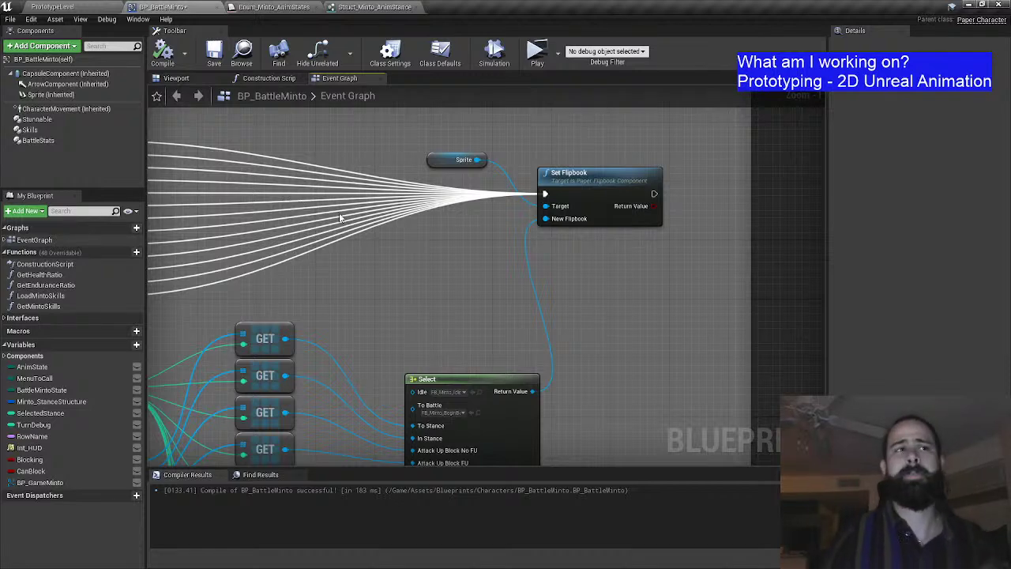
{"action": "left_click_drag", "start_coordinate": [339, 226], "coordinate": [301, 244]}
{"action": "left_click_drag", "start_coordinate": [594, 272], "coordinate": [273, 210]}
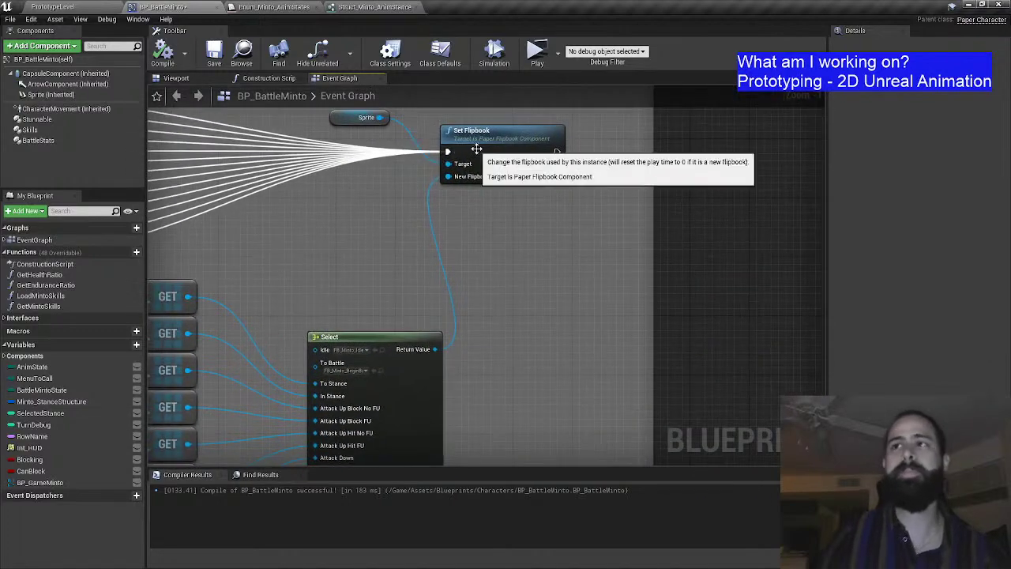
{"action": "left_click_drag", "start_coordinate": [545, 293], "coordinate": [826, 143]}
{"action": "left_click_drag", "start_coordinate": [226, 279], "coordinate": [320, 228]}
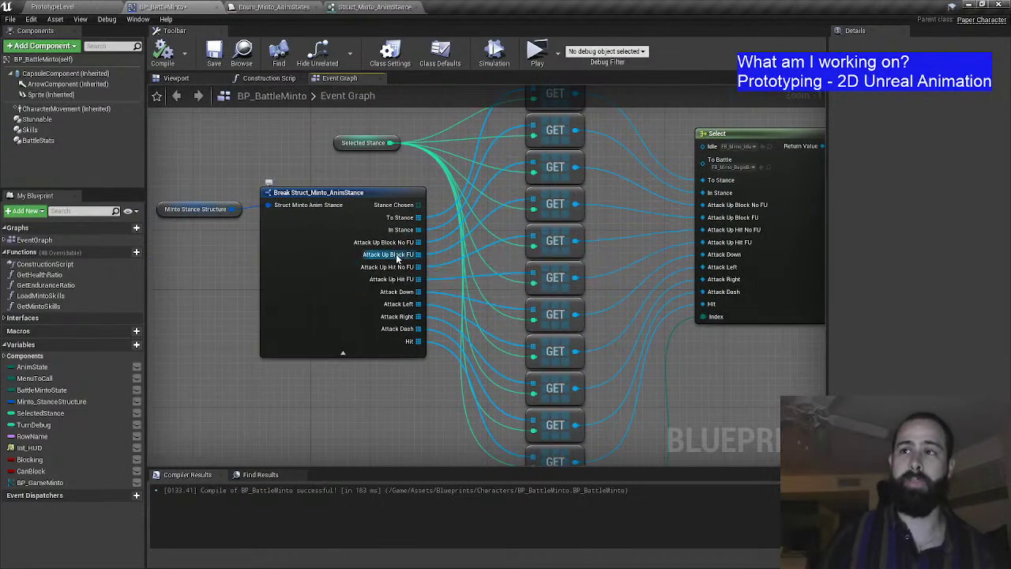
{"action": "left_click_drag", "start_coordinate": [404, 249], "coordinate": [288, 308]}
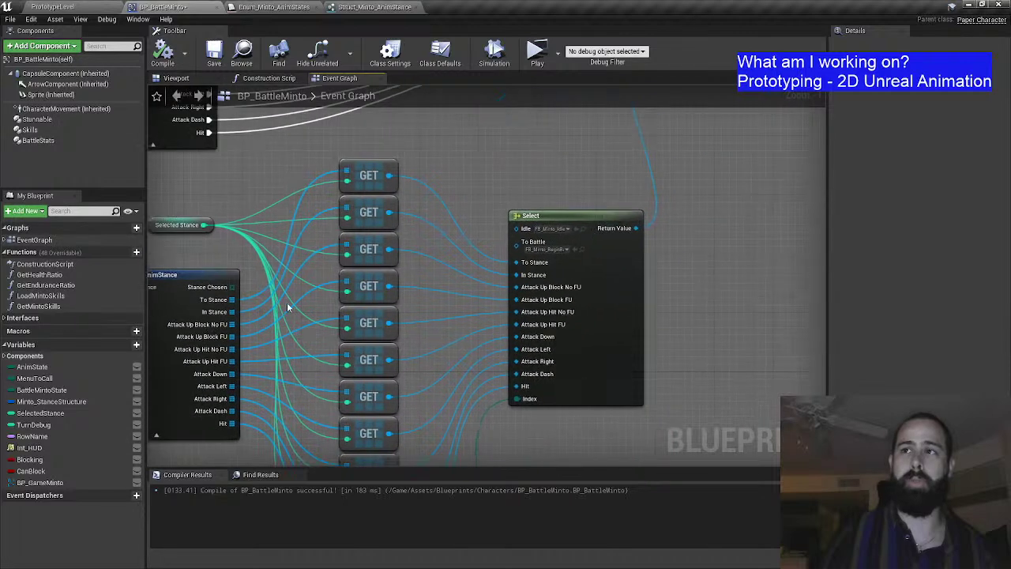
{"action": "left_click_drag", "start_coordinate": [418, 282], "coordinate": [271, 287]}
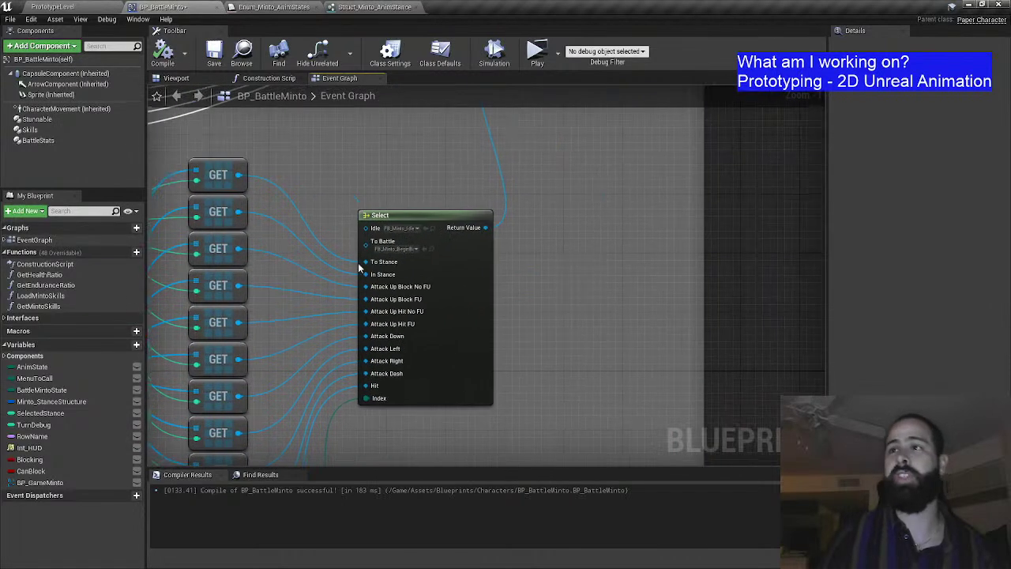
{"action": "left_click_drag", "start_coordinate": [544, 237], "coordinate": [415, 282]}
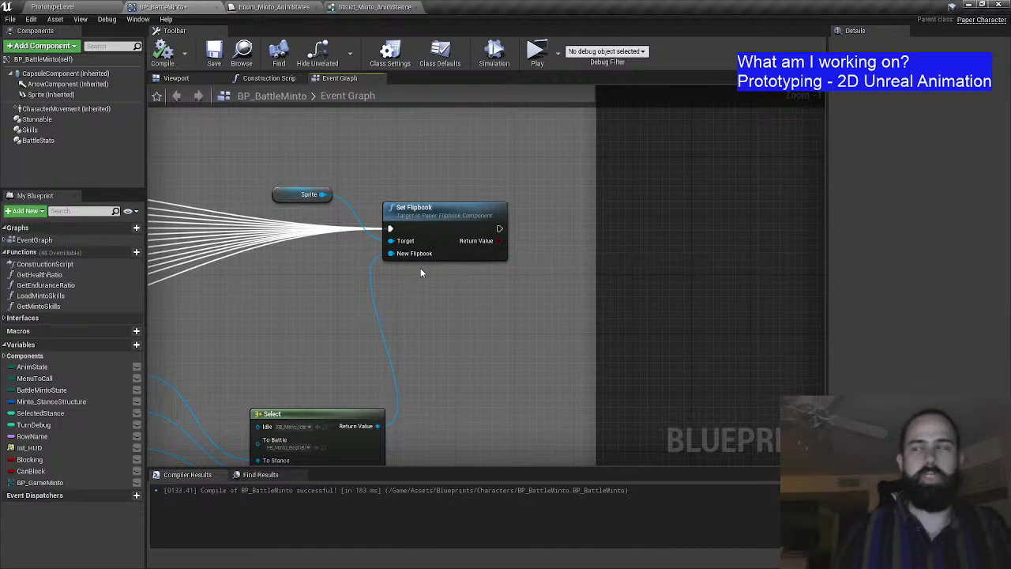
{"action": "scroll", "coordinate": [340, 300], "scroll_direction": "down", "scroll_amount": 2}
{"action": "scroll", "coordinate": [336, 306], "scroll_direction": "down", "scroll_amount": 2}
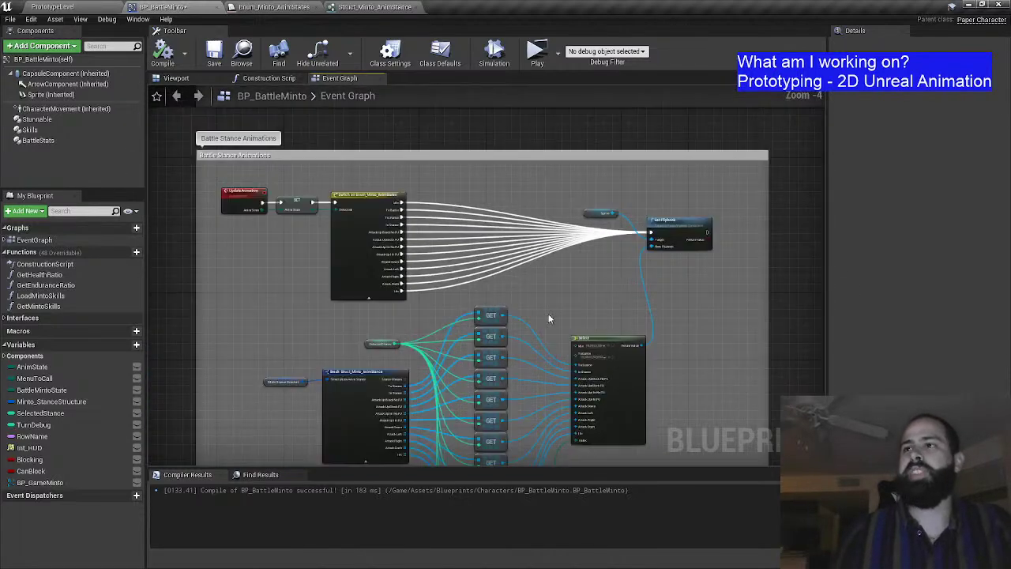
{"action": "scroll", "coordinate": [383, 297], "scroll_direction": "down", "scroll_amount": 2}
{"action": "scroll", "coordinate": [383, 298], "scroll_direction": "up", "scroll_amount": 1}
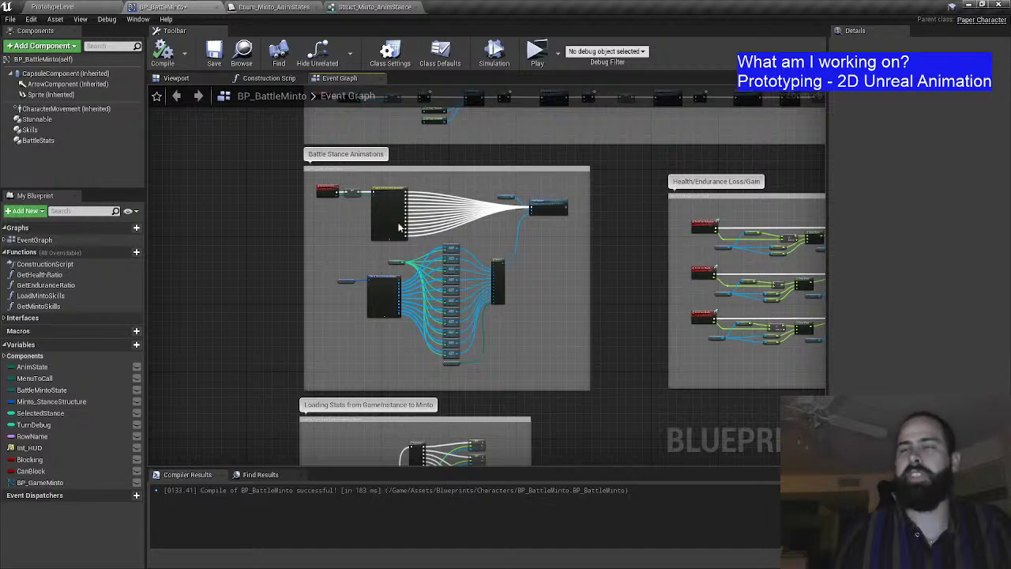
{"action": "scroll", "coordinate": [376, 243], "scroll_direction": "down", "scroll_amount": 1}
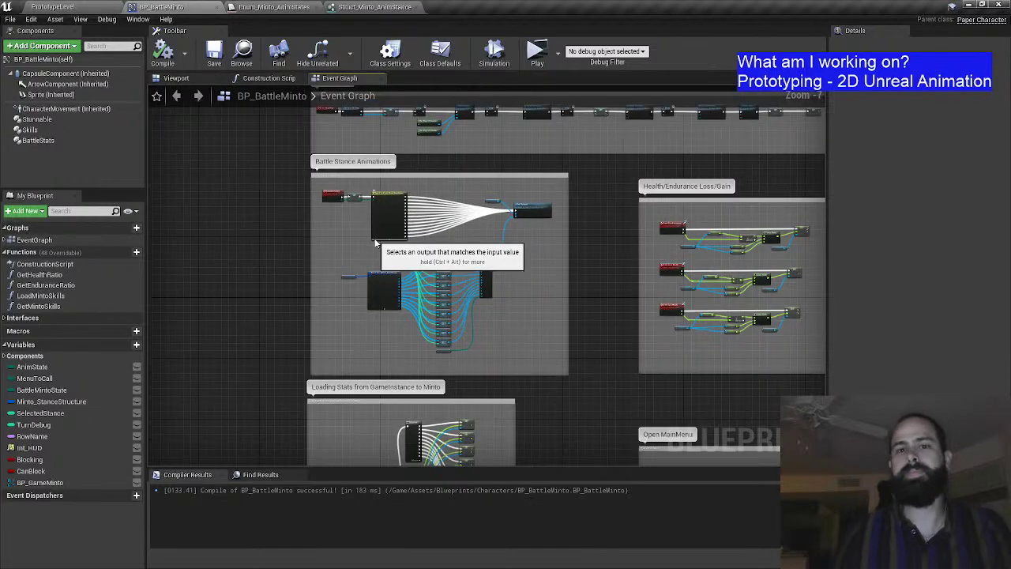
{"action": "scroll", "coordinate": [376, 243], "scroll_direction": "up", "scroll_amount": 1}
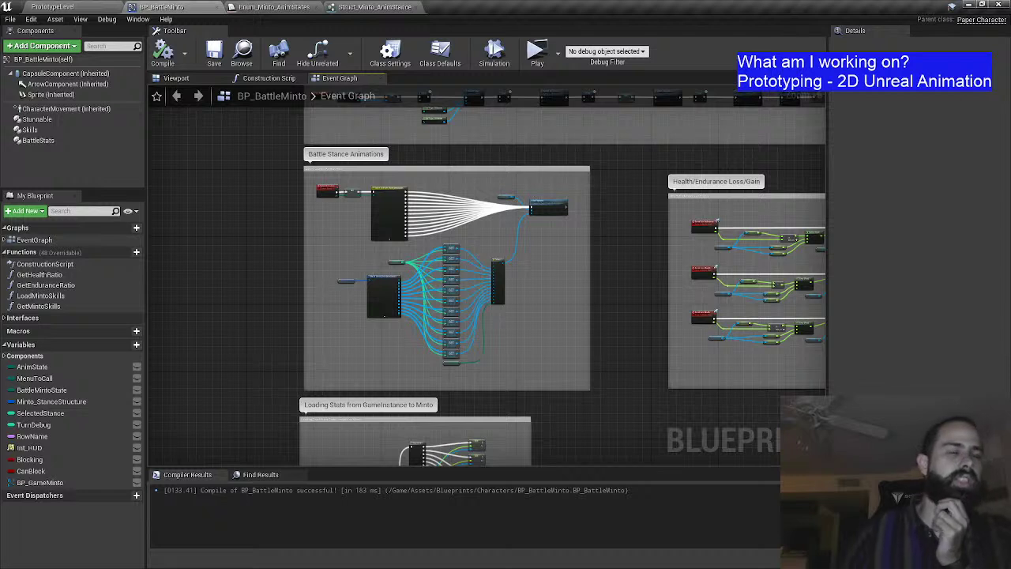